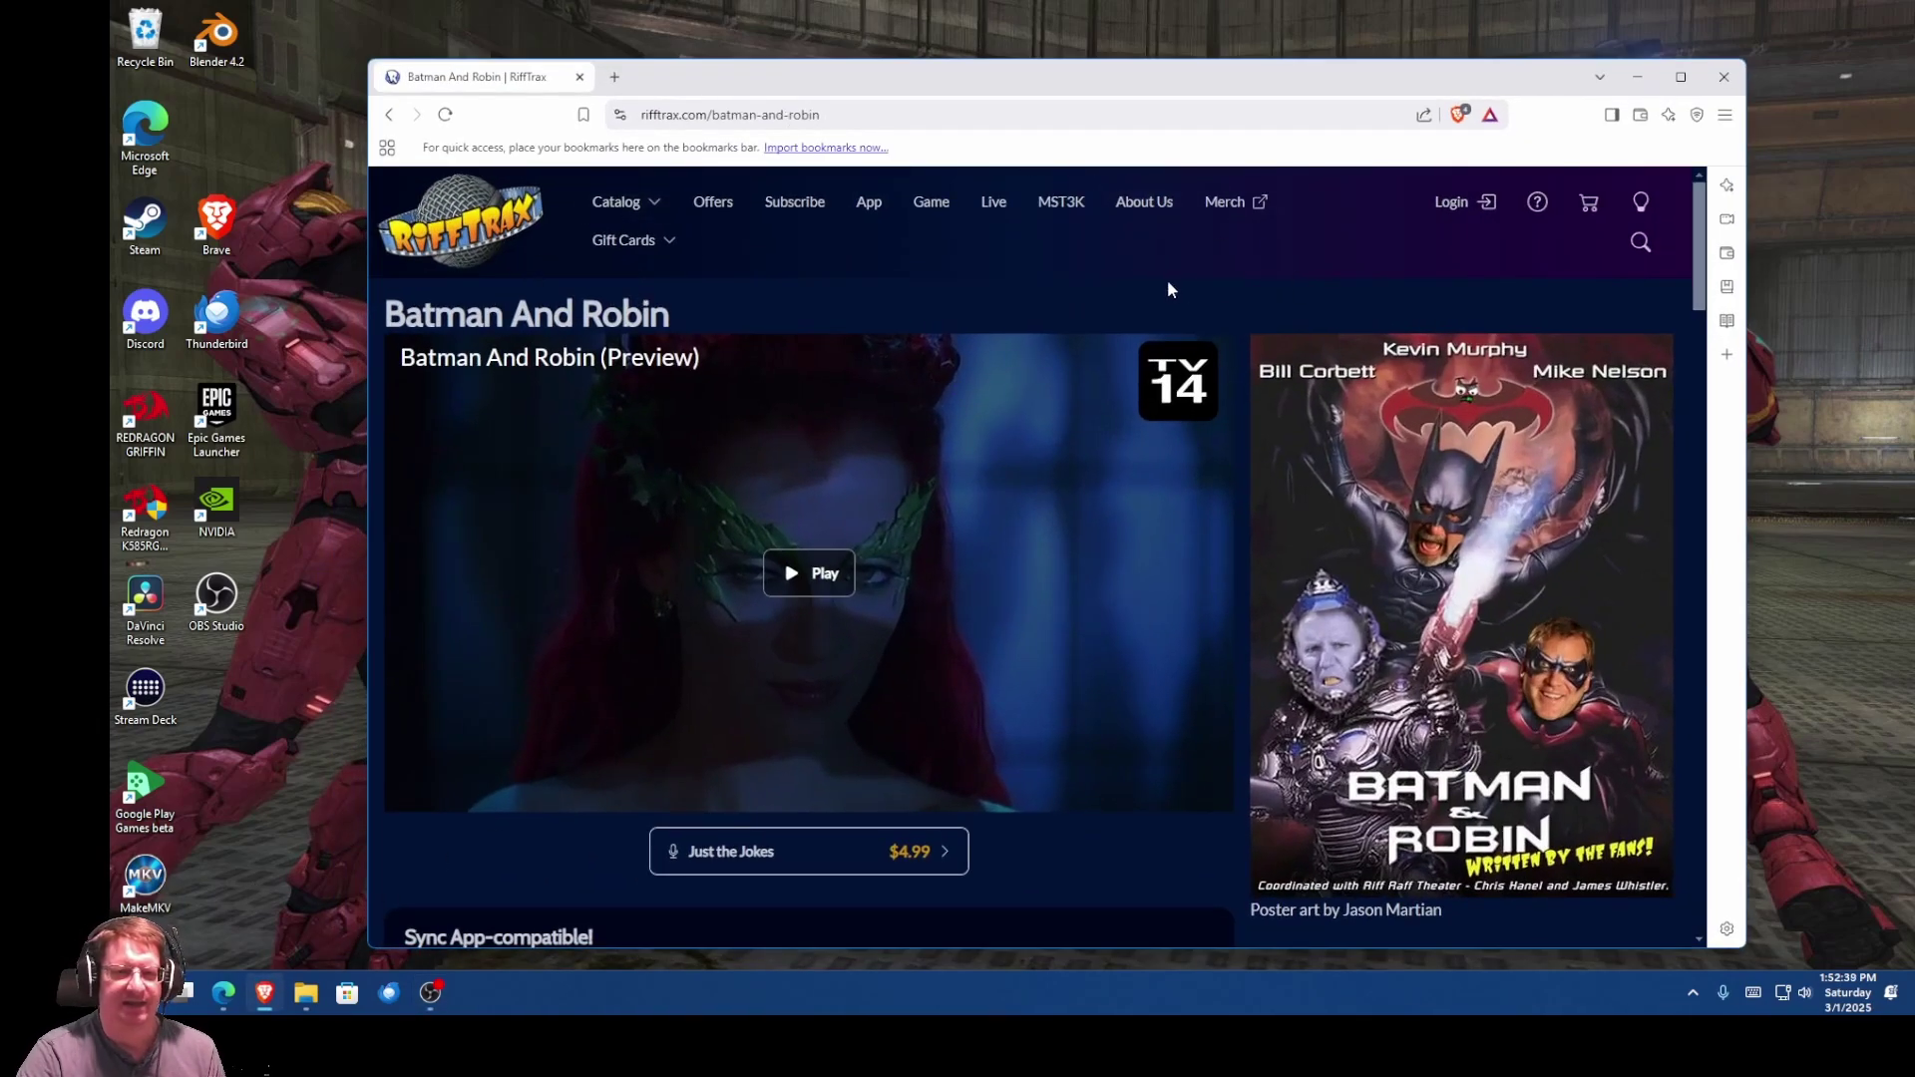
Step: Review the Just the Jokes file formats listed on the Batman And Robin page, and minimize the browser
scroll(850, 556, "down", 5)
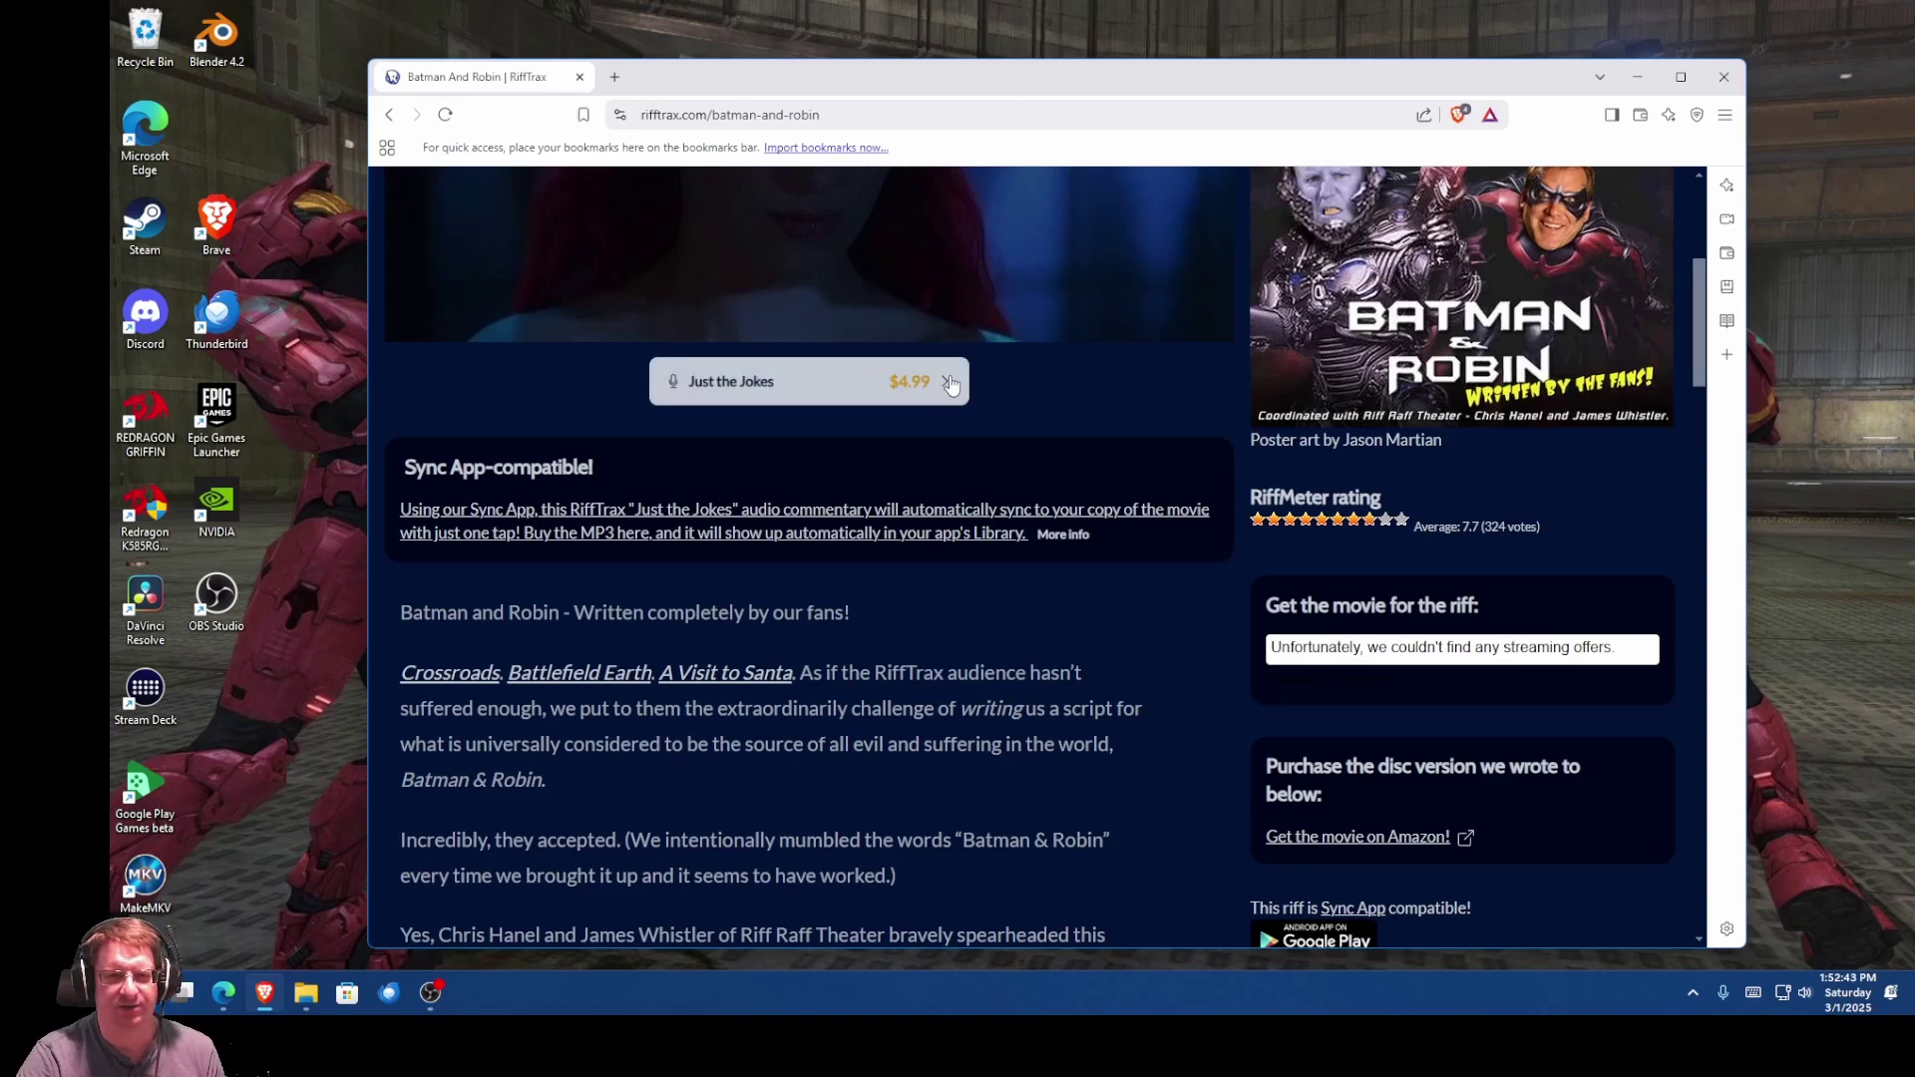
scroll(1057, 514, "down", 6)
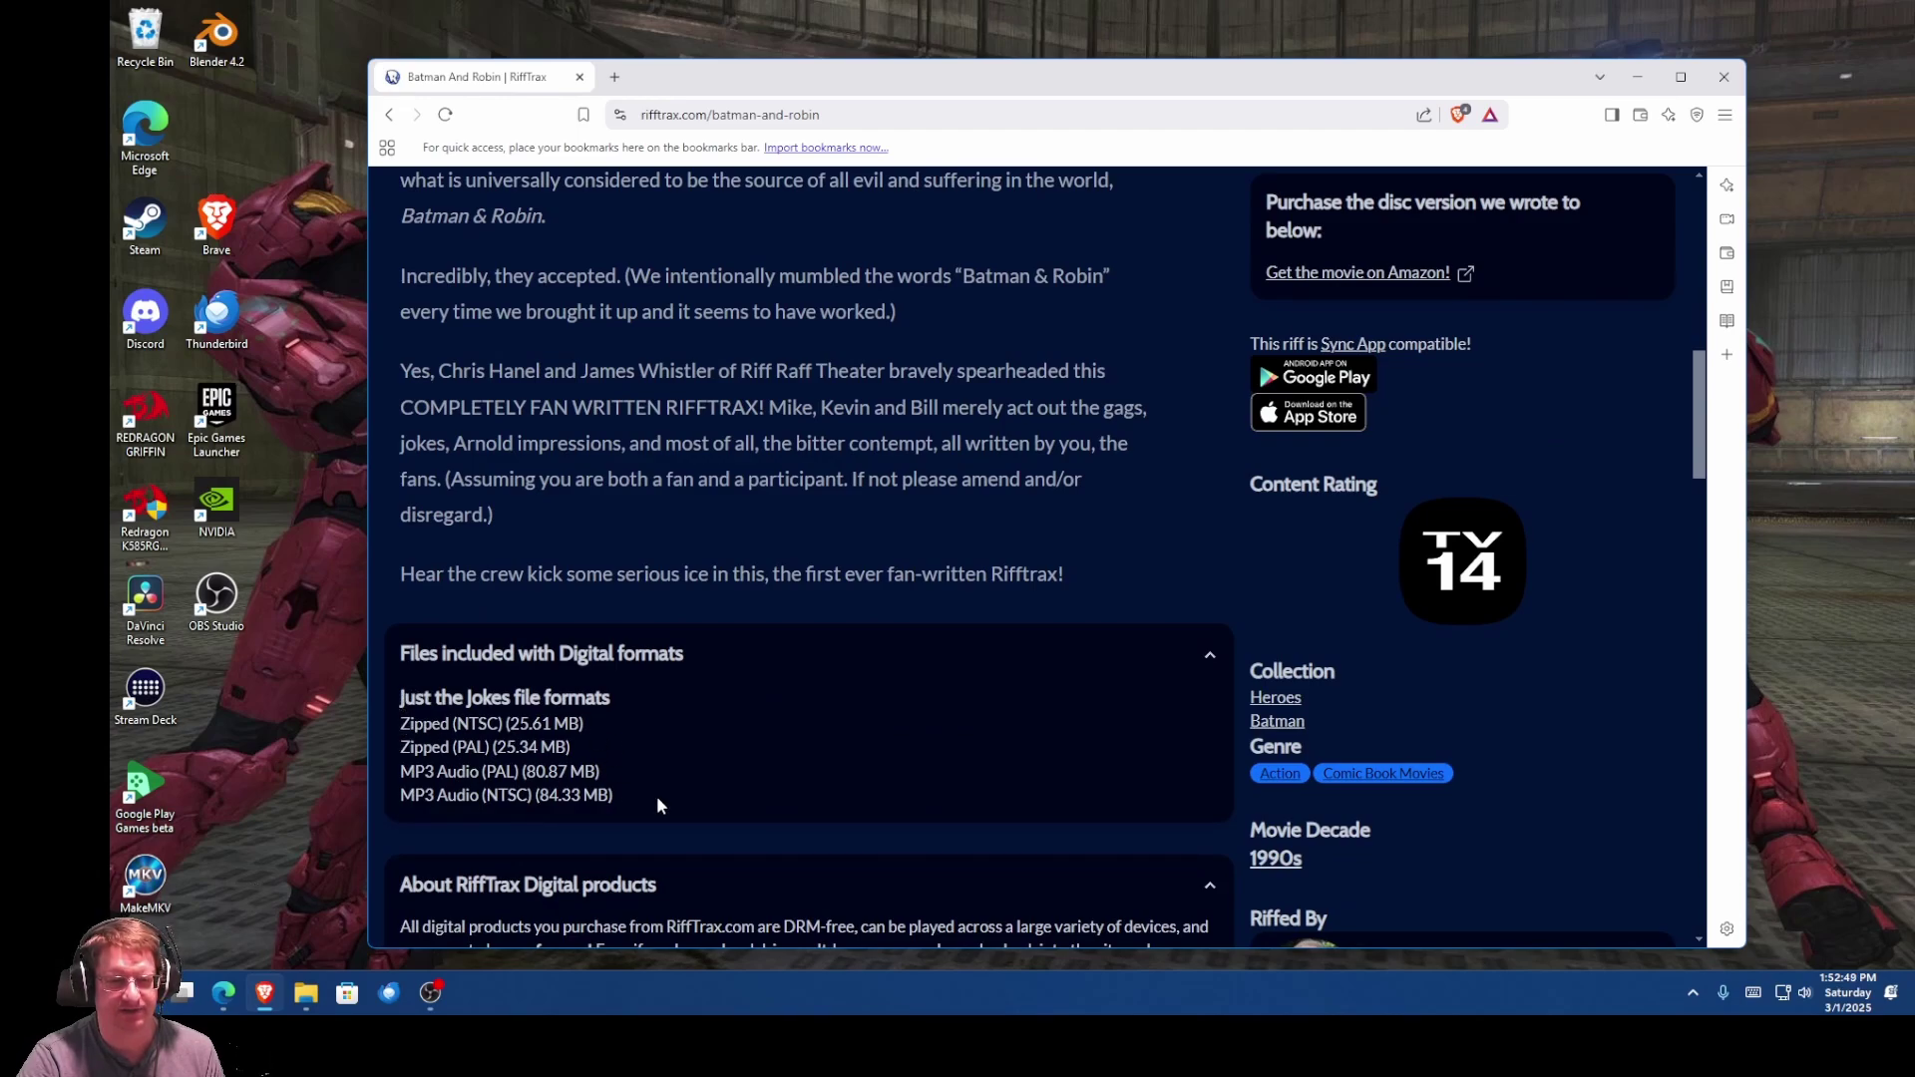
double_click(477, 748)
left_click(665, 743)
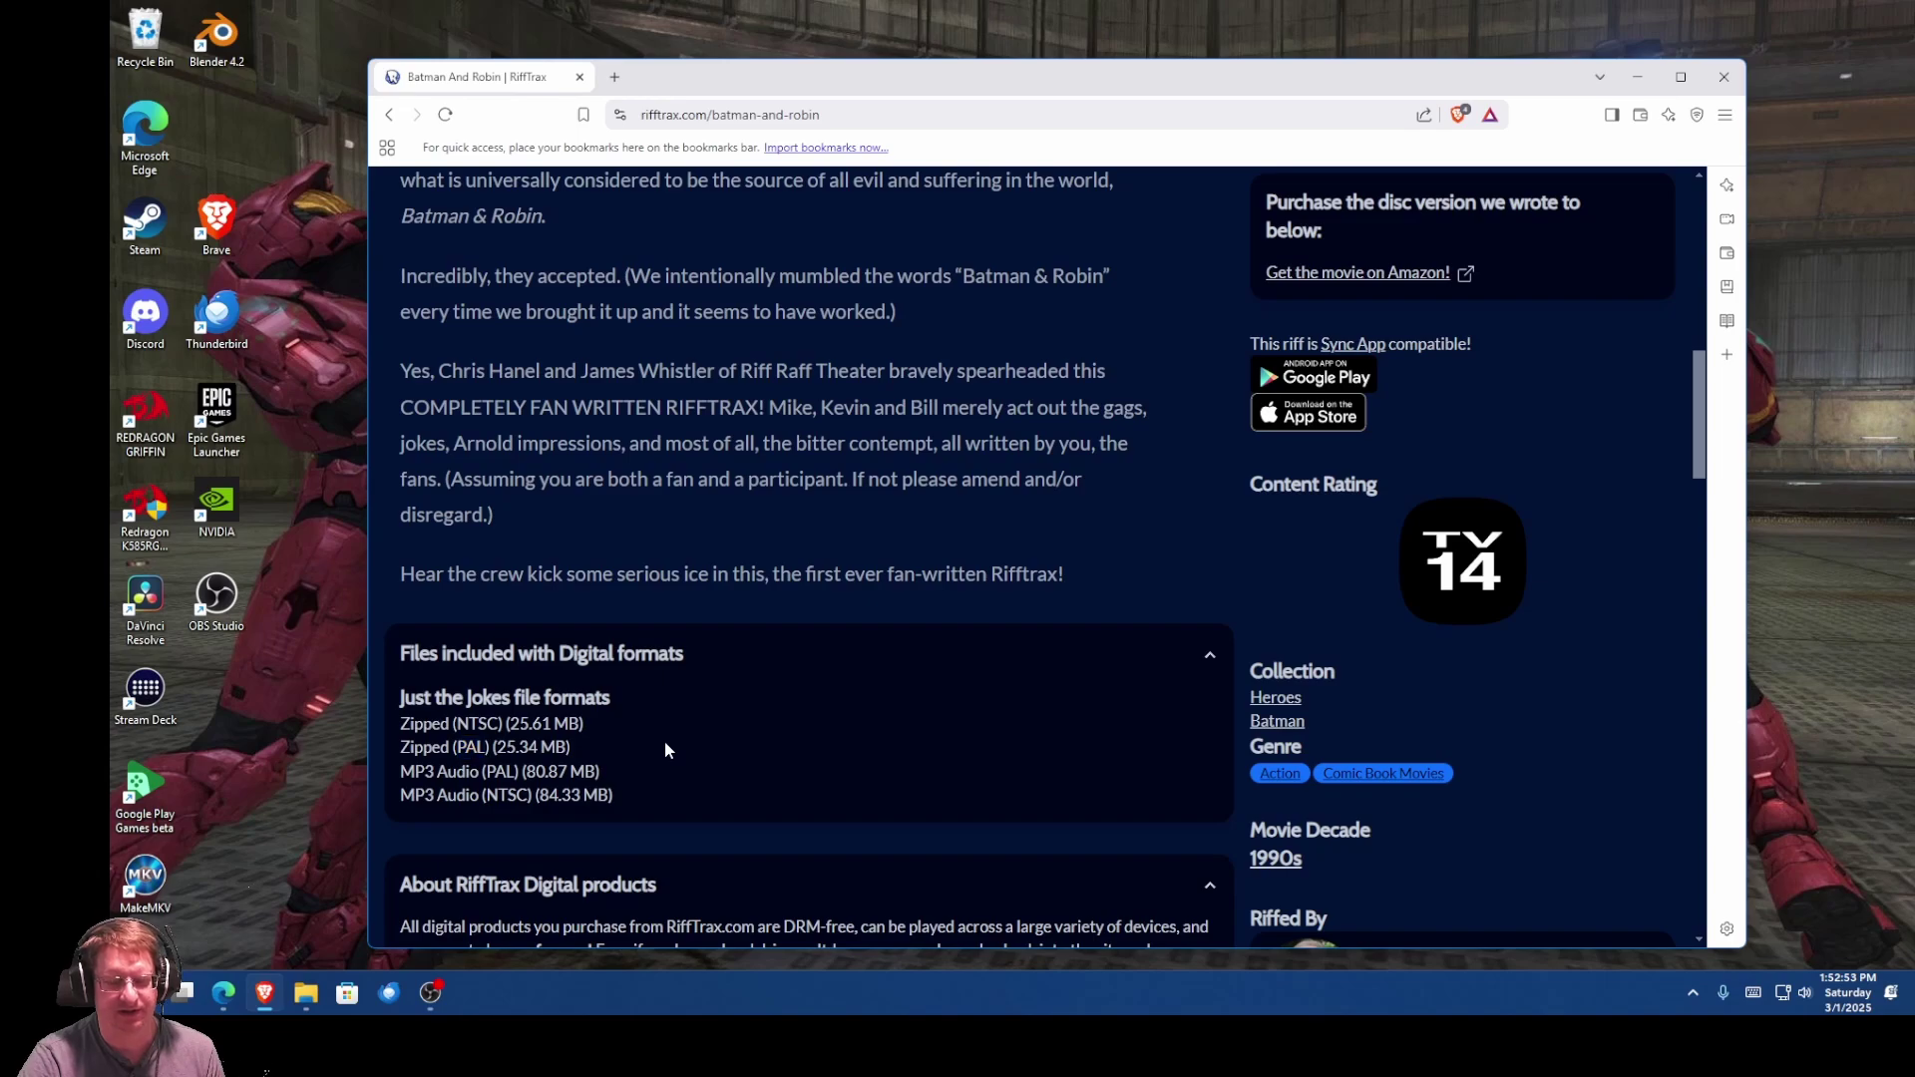
double_click(477, 725)
left_click_drag(400, 723, 439, 773)
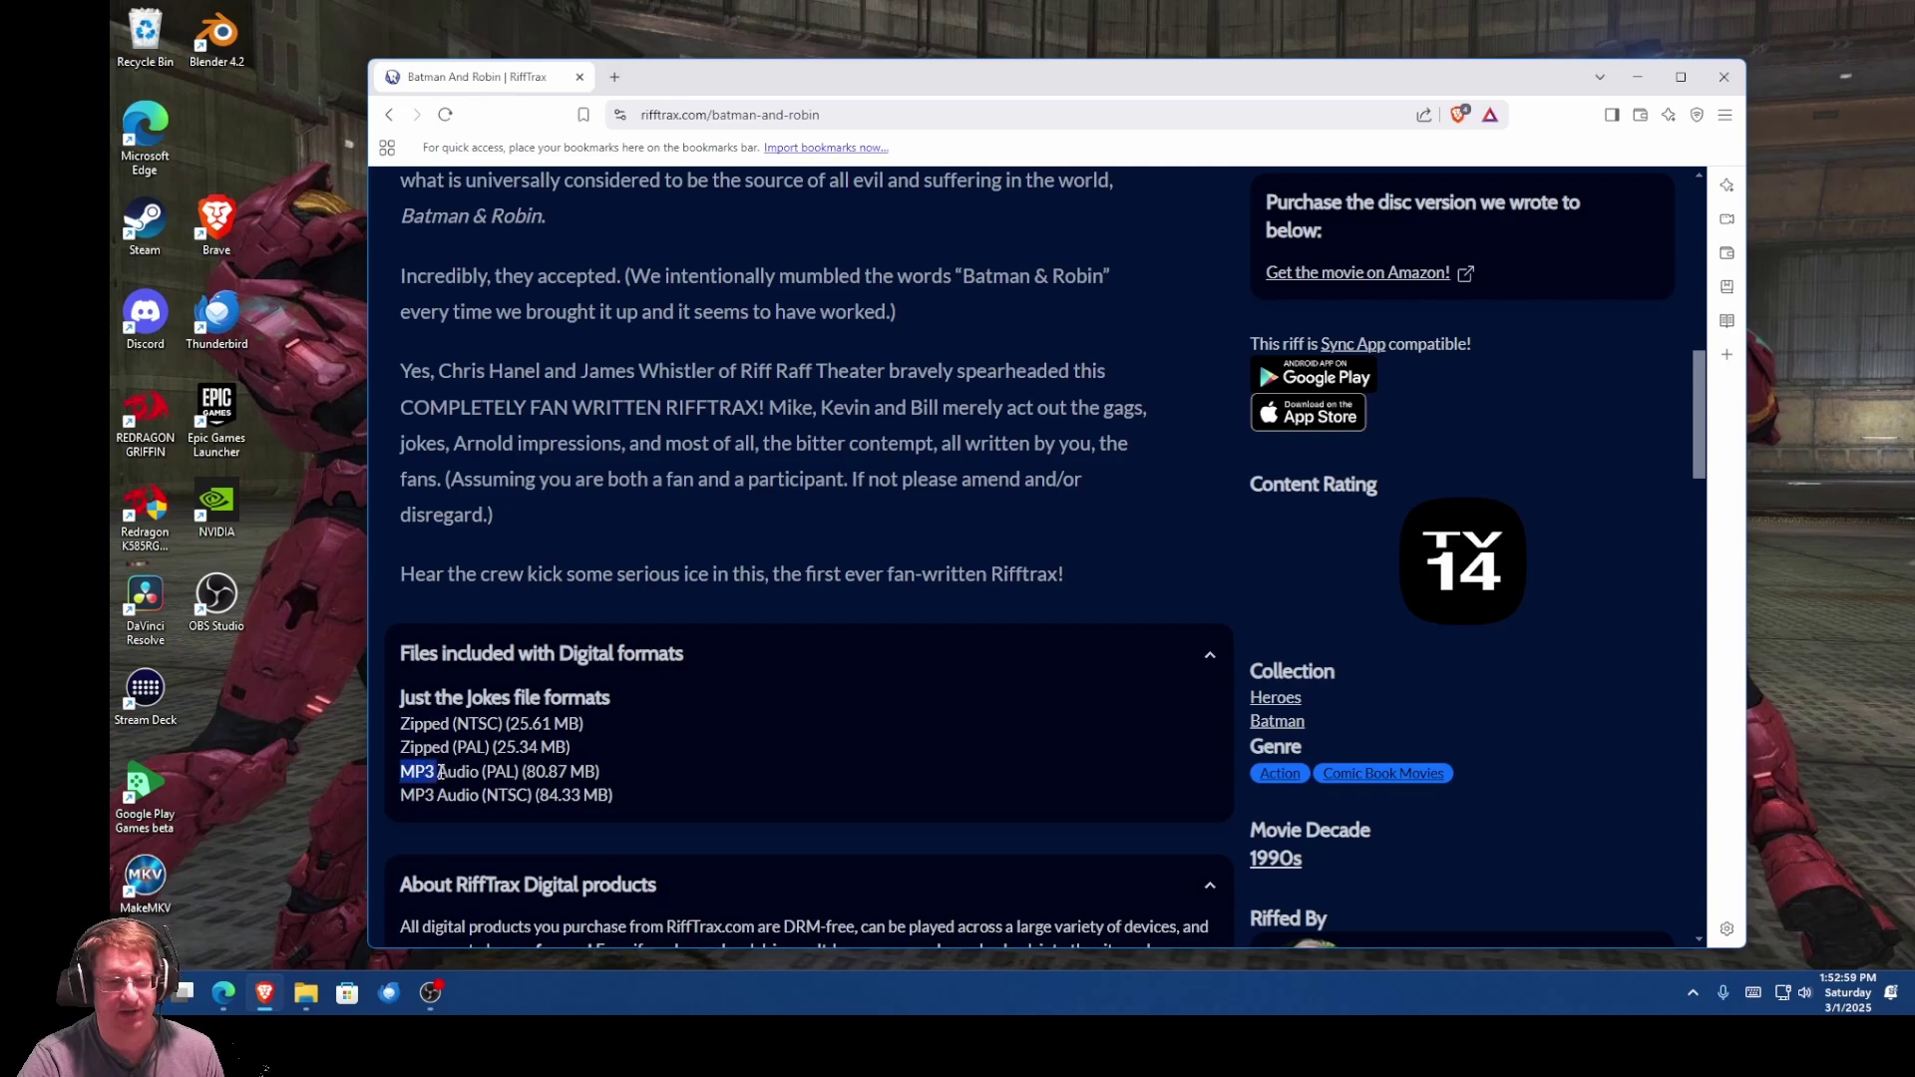
double_click(420, 723)
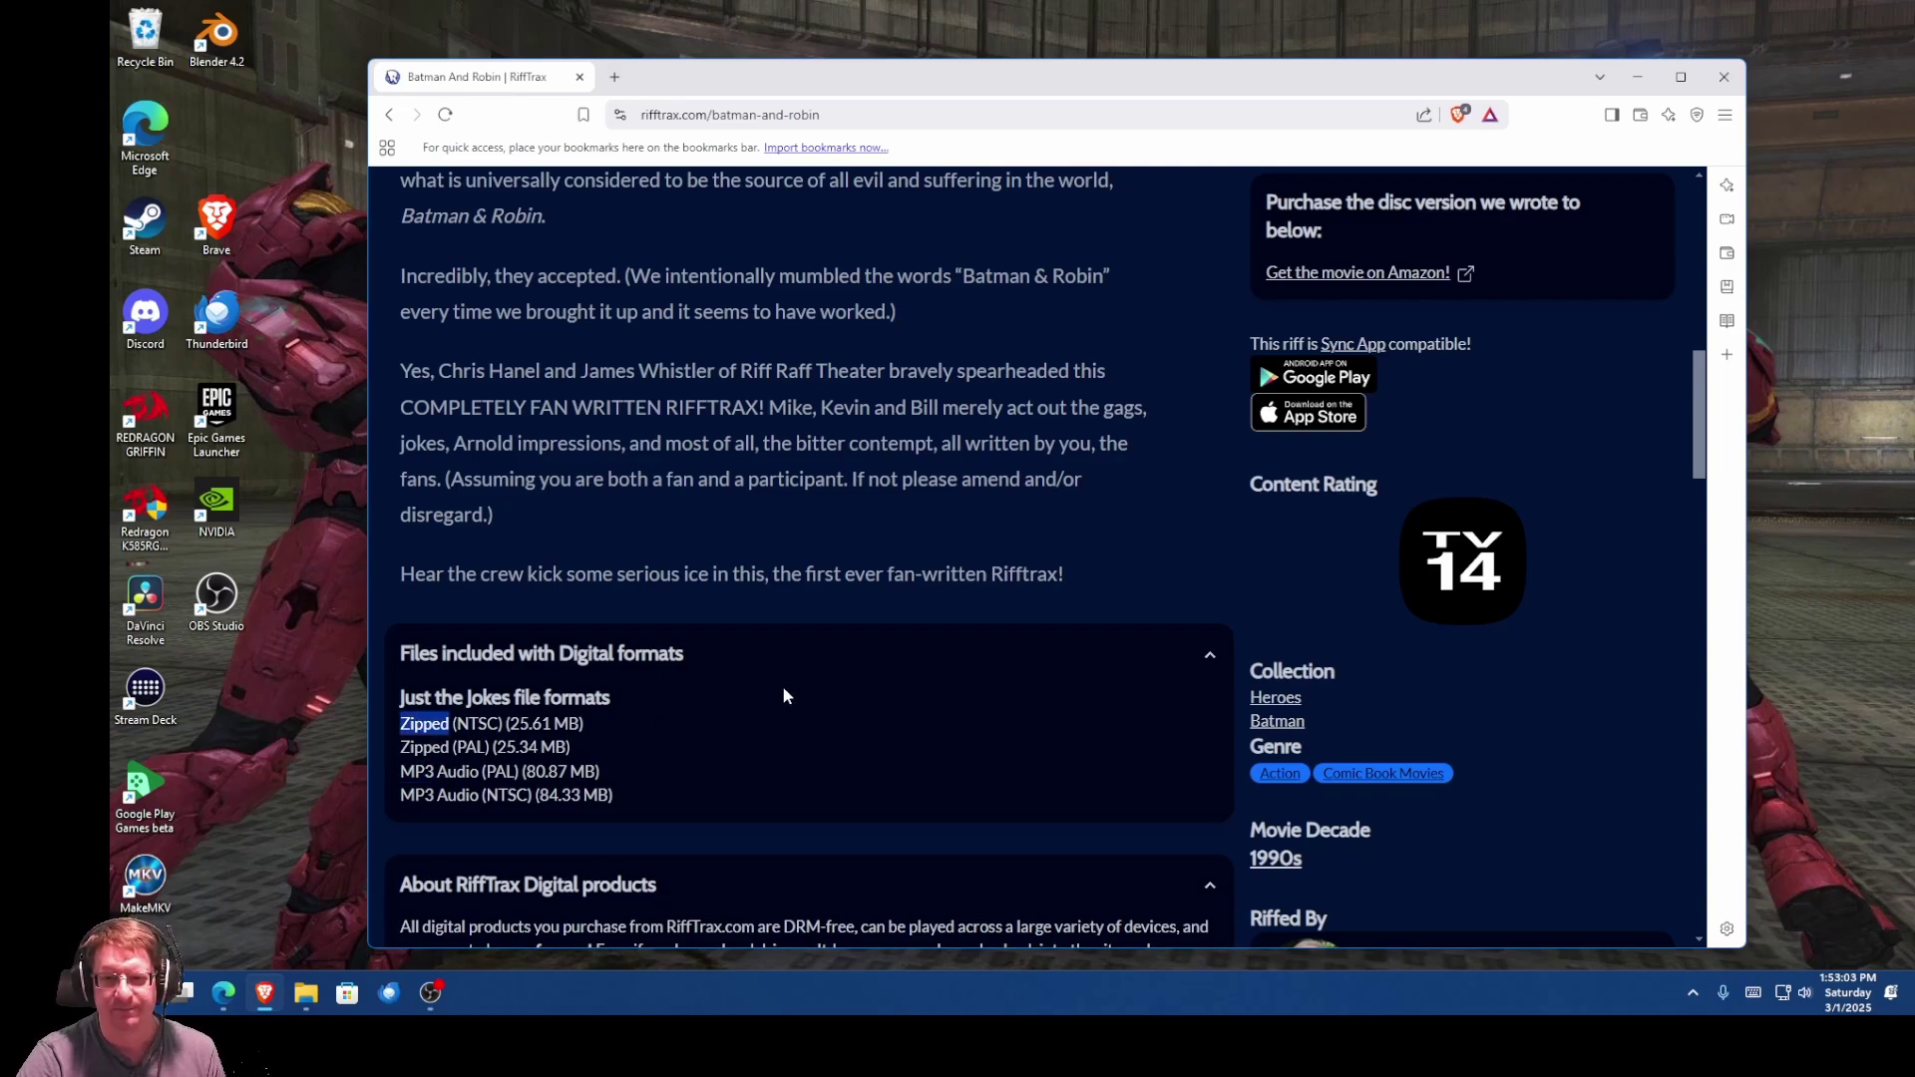
scroll(783, 695, "up", 10)
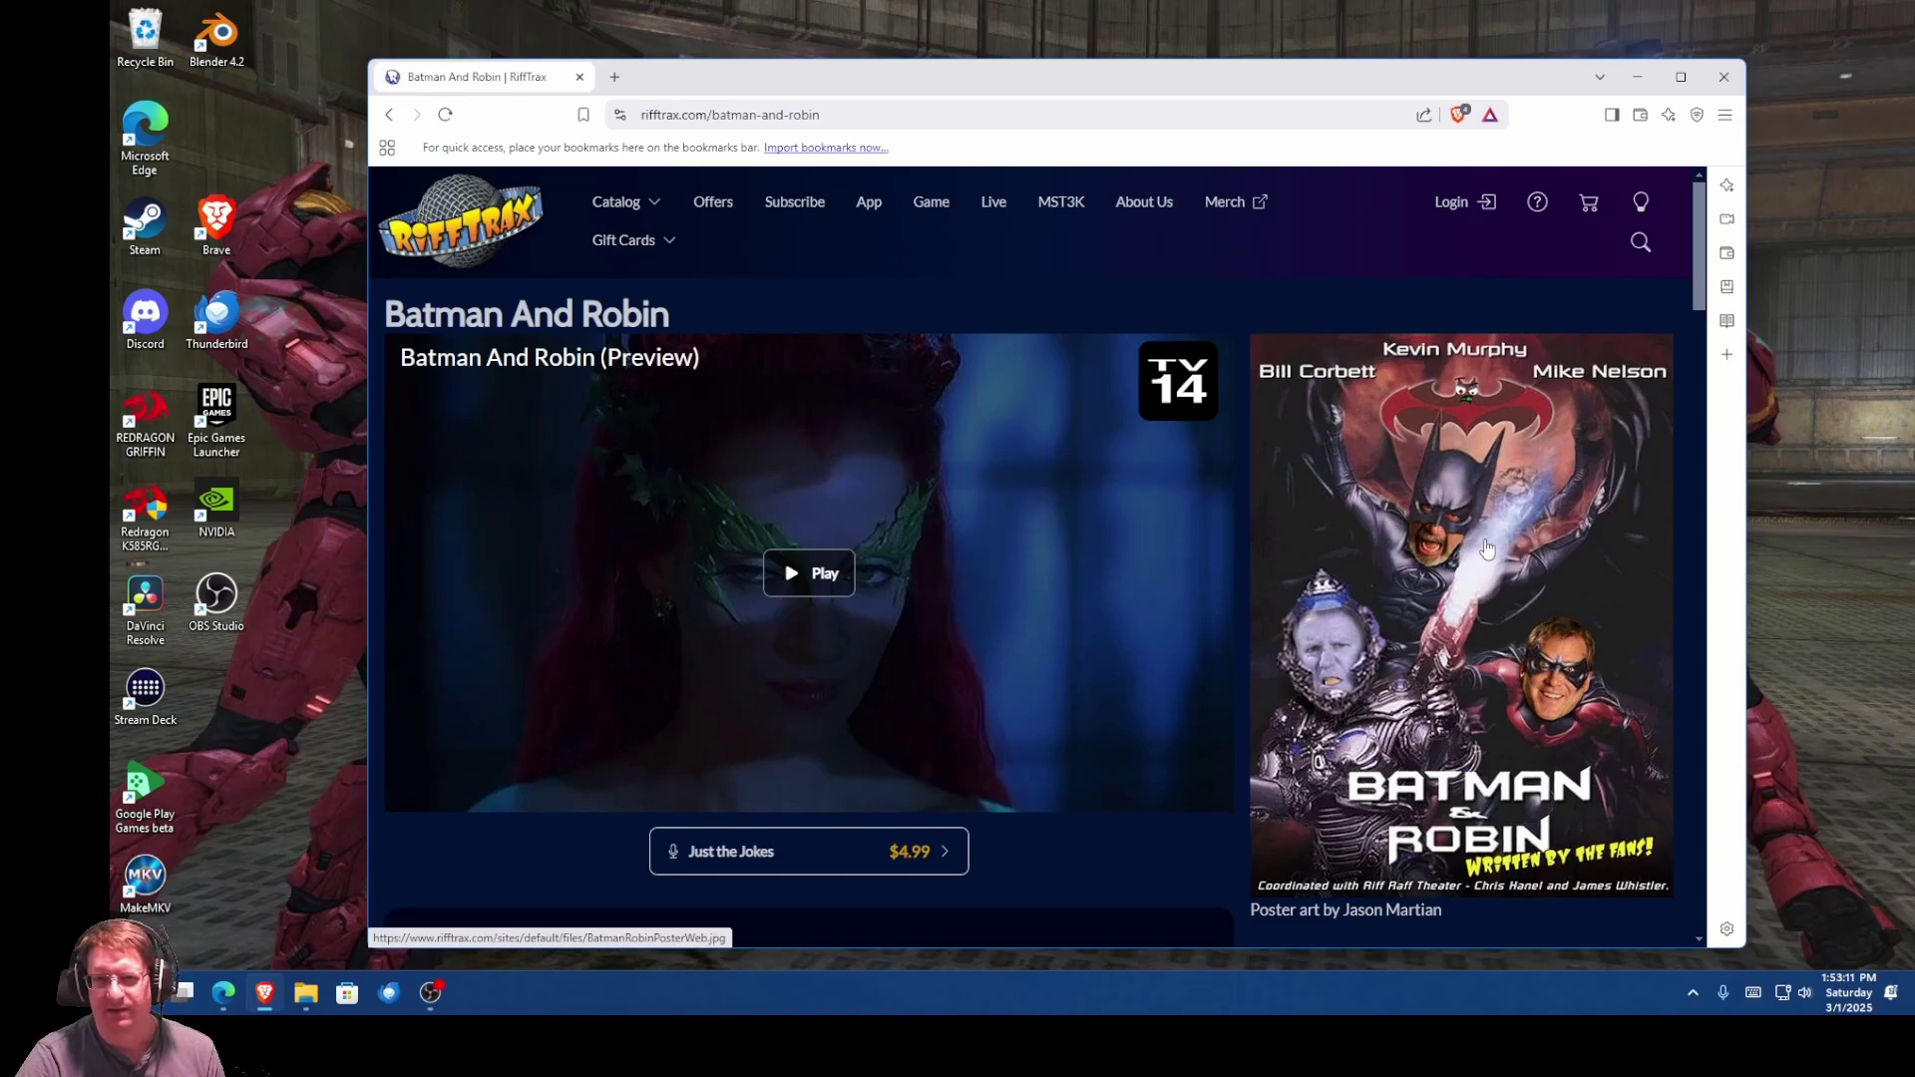
left_click(1638, 79)
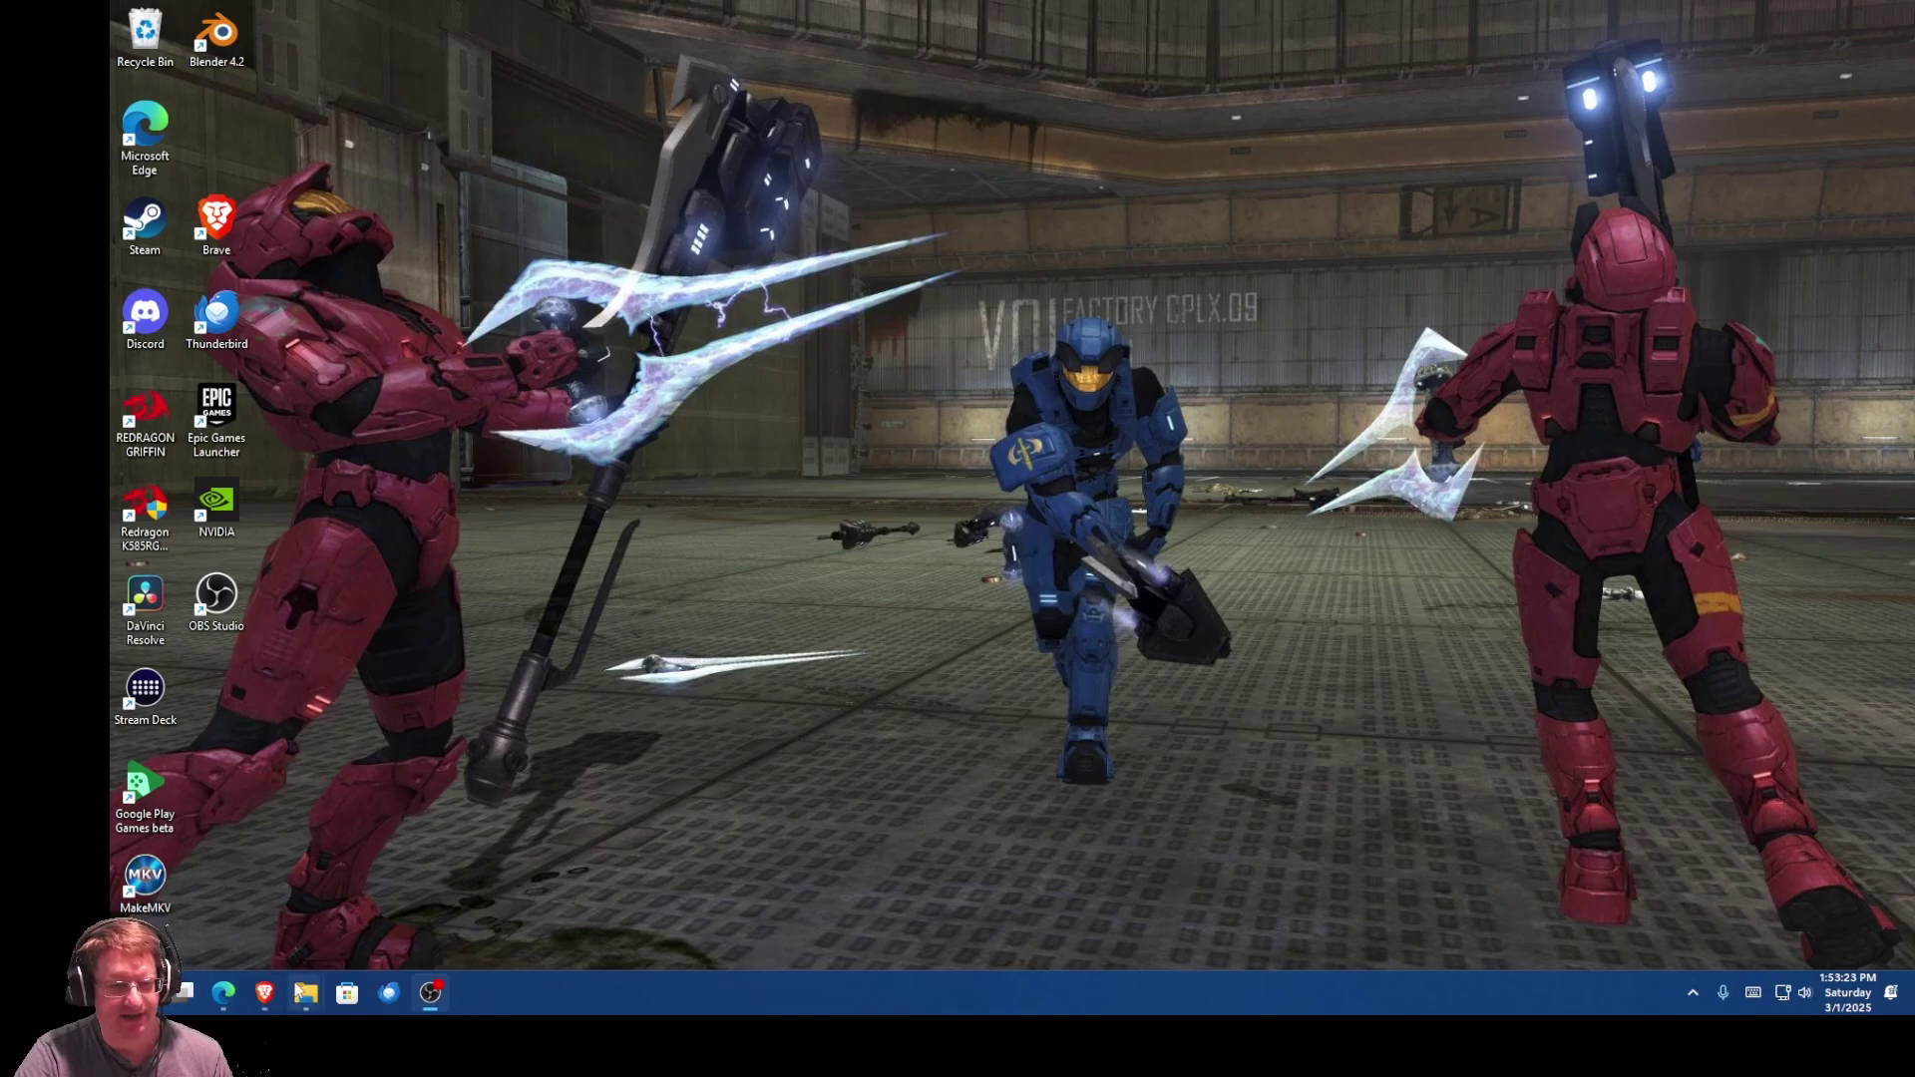
Step: Launch MakeMKV and open the BATMAN_AND_ROBIN_16X9FF DVD from the disc drive
mouse_move(297, 991)
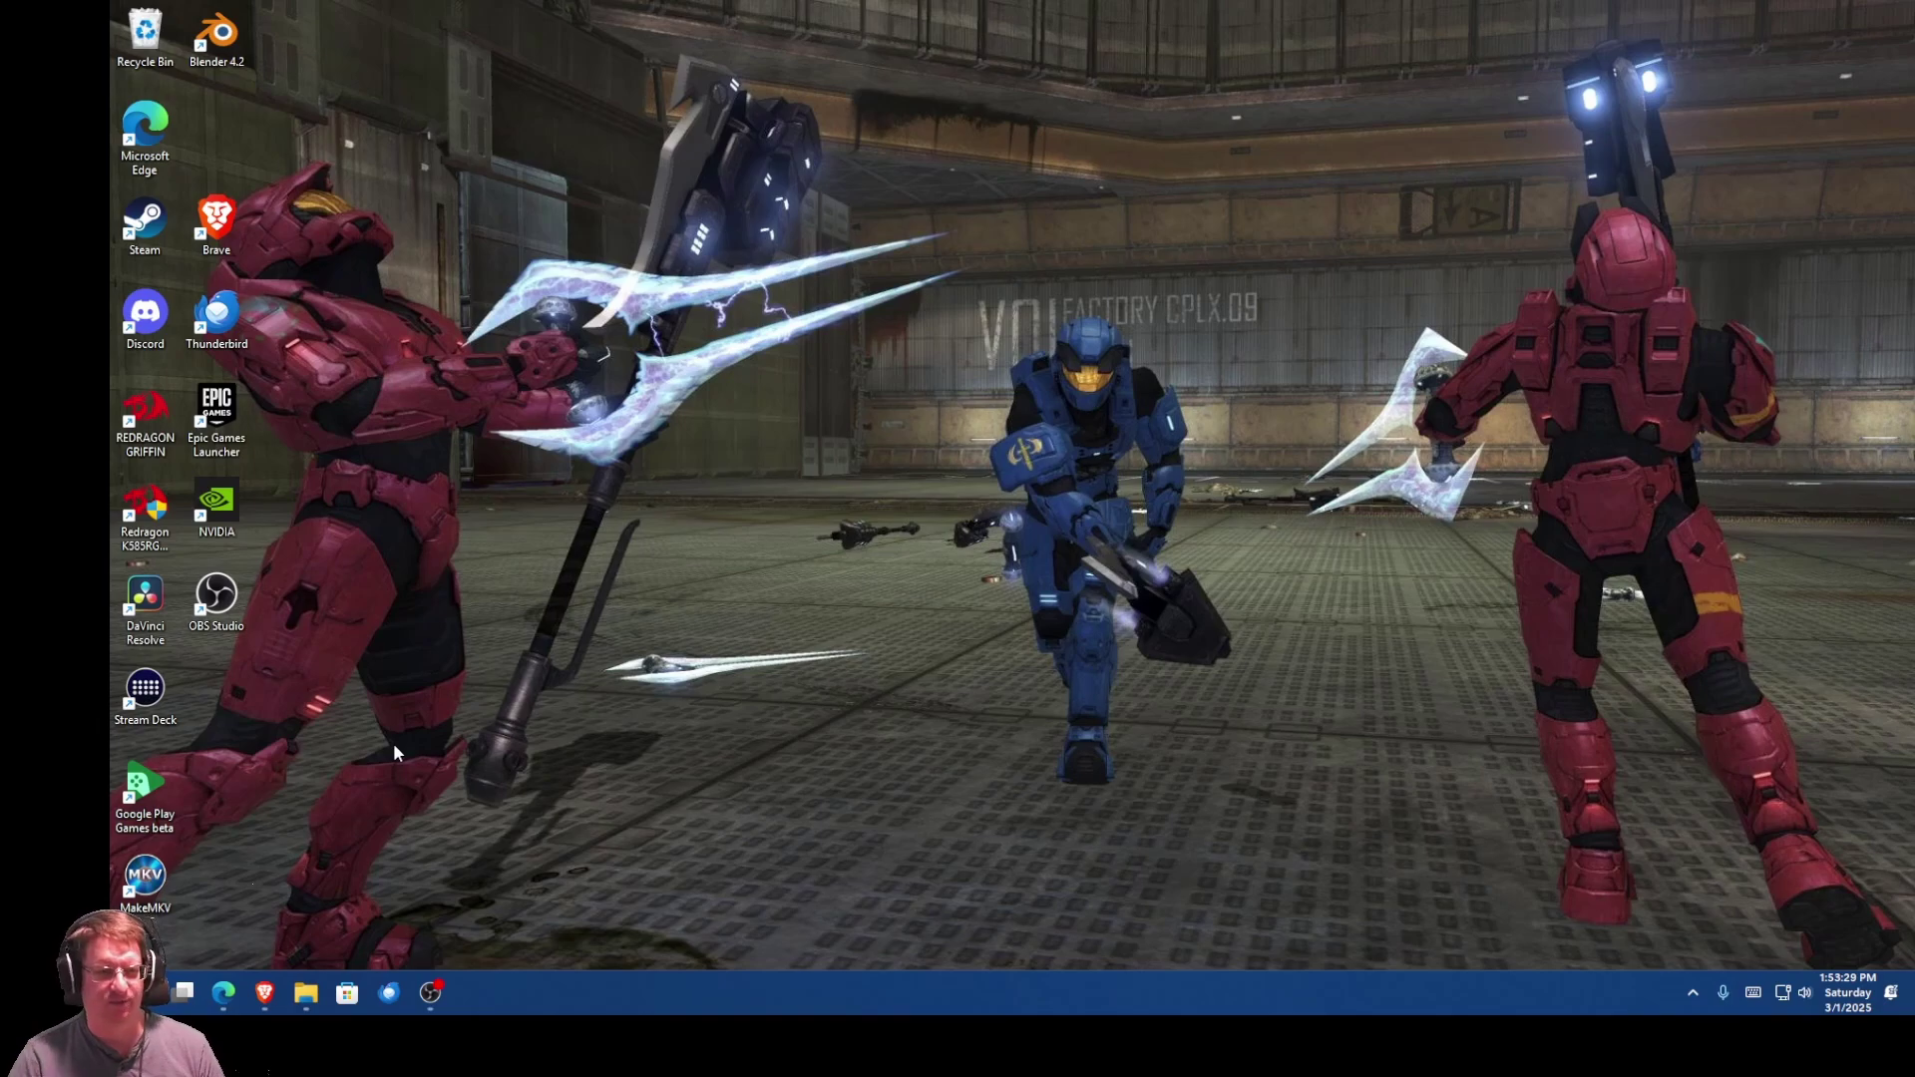
double_click(166, 891)
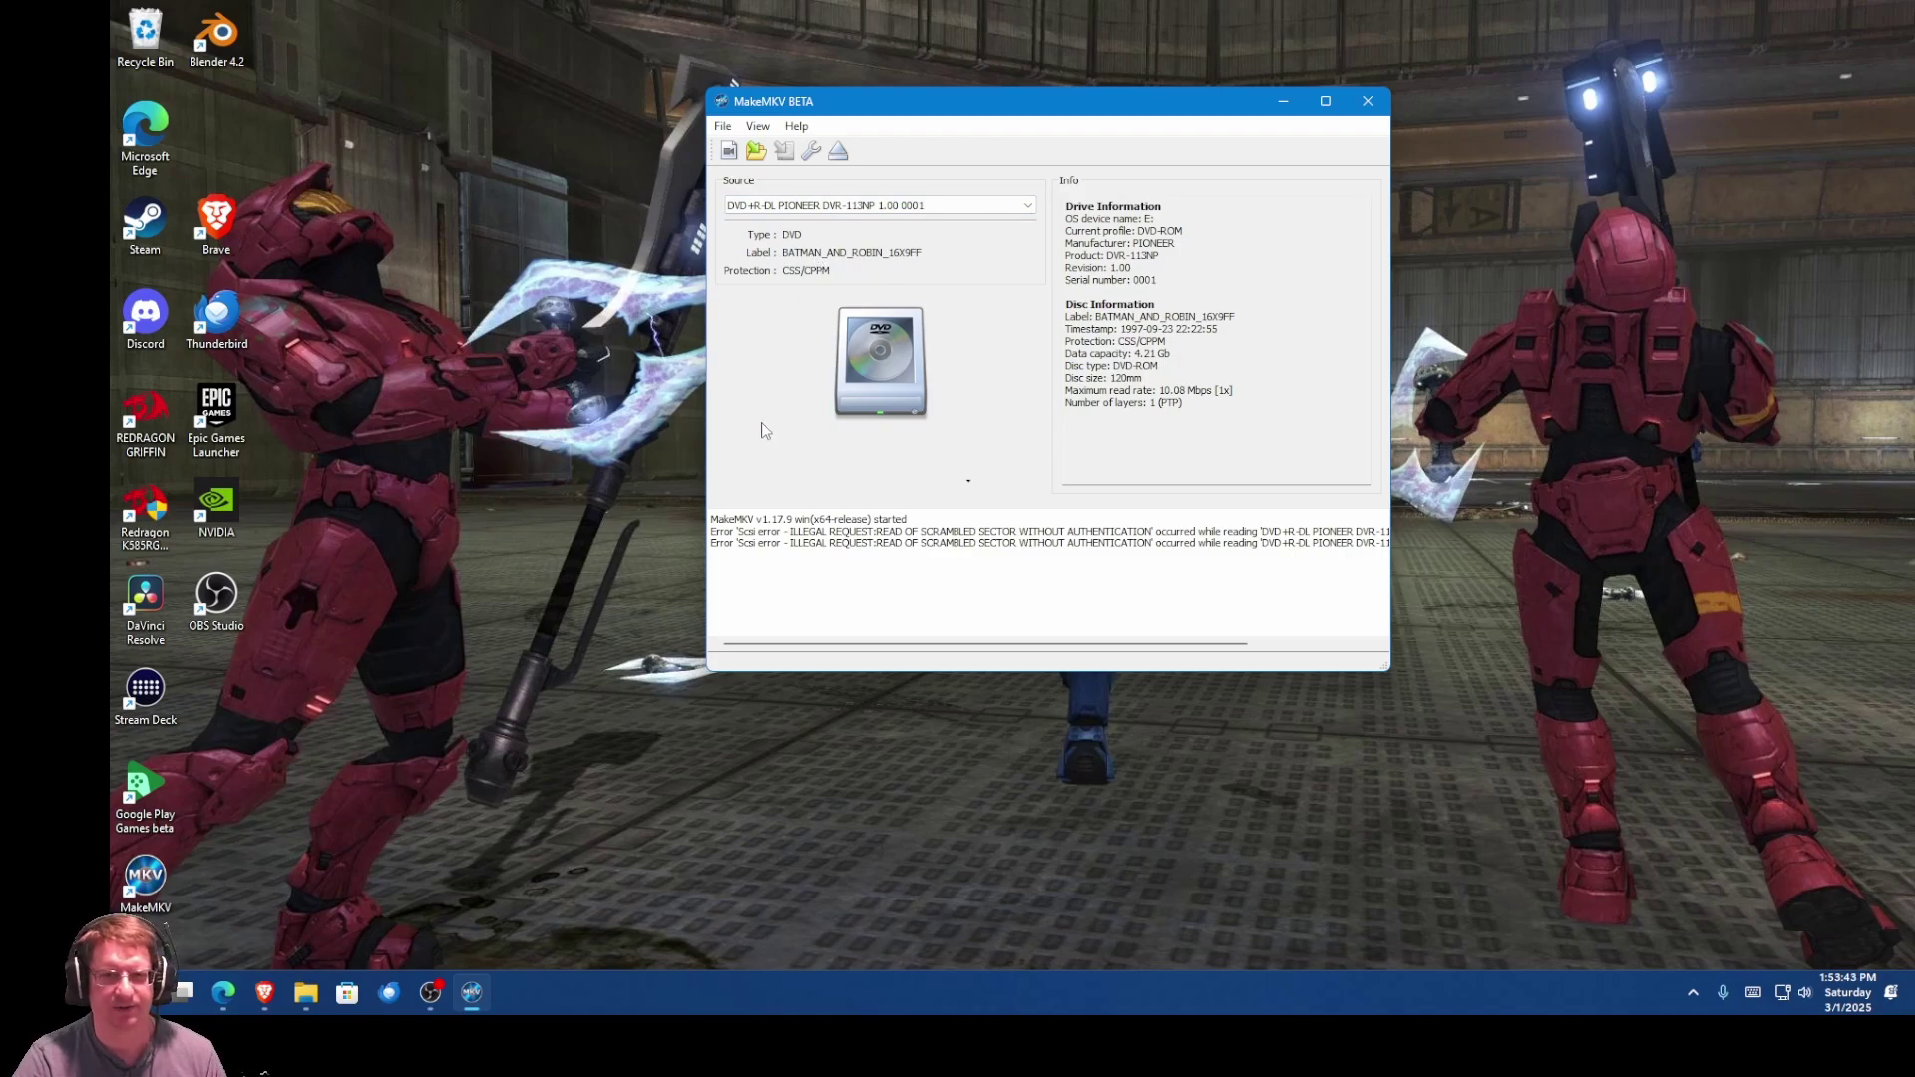
left_click(894, 376)
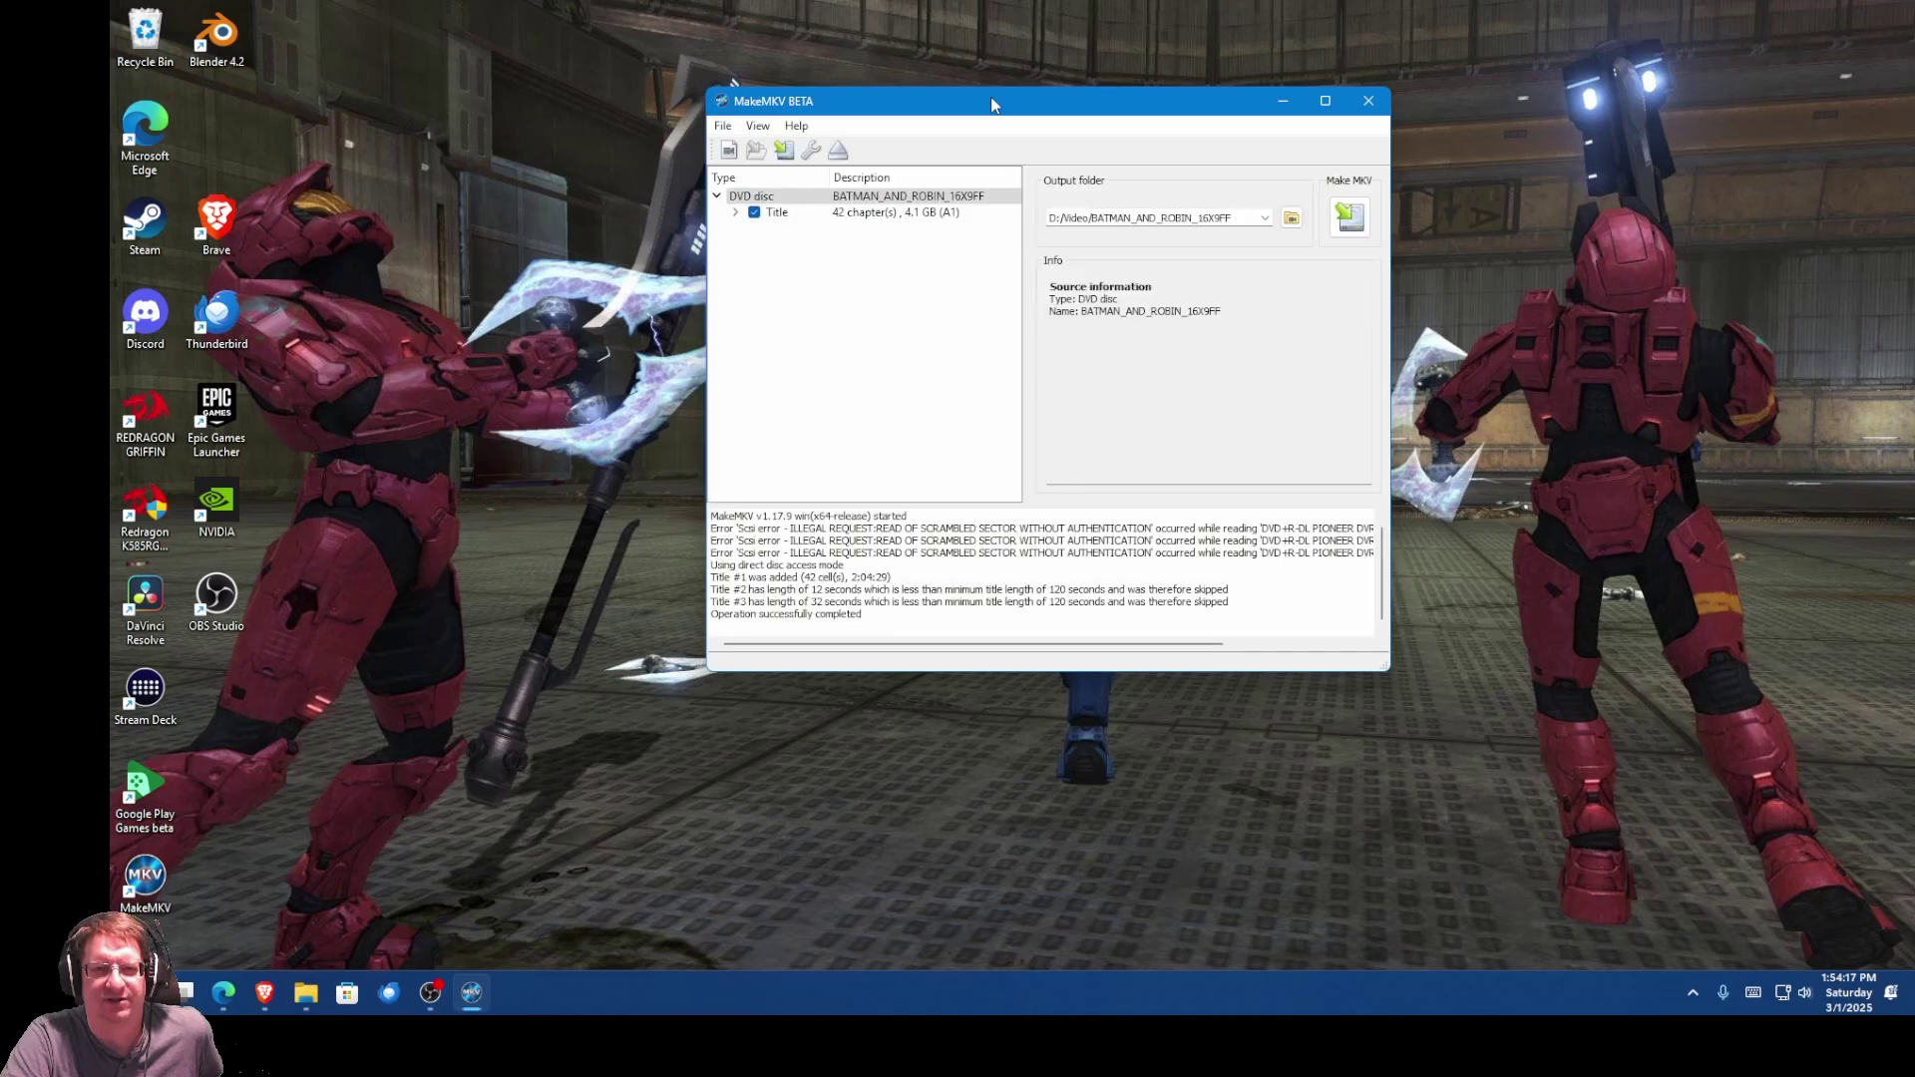
Step: Expand the 42-chapter title and exclude the French audio and all four subtitle tracks, keeping only the English DD Surround 5.1 audio
left_click(854, 213)
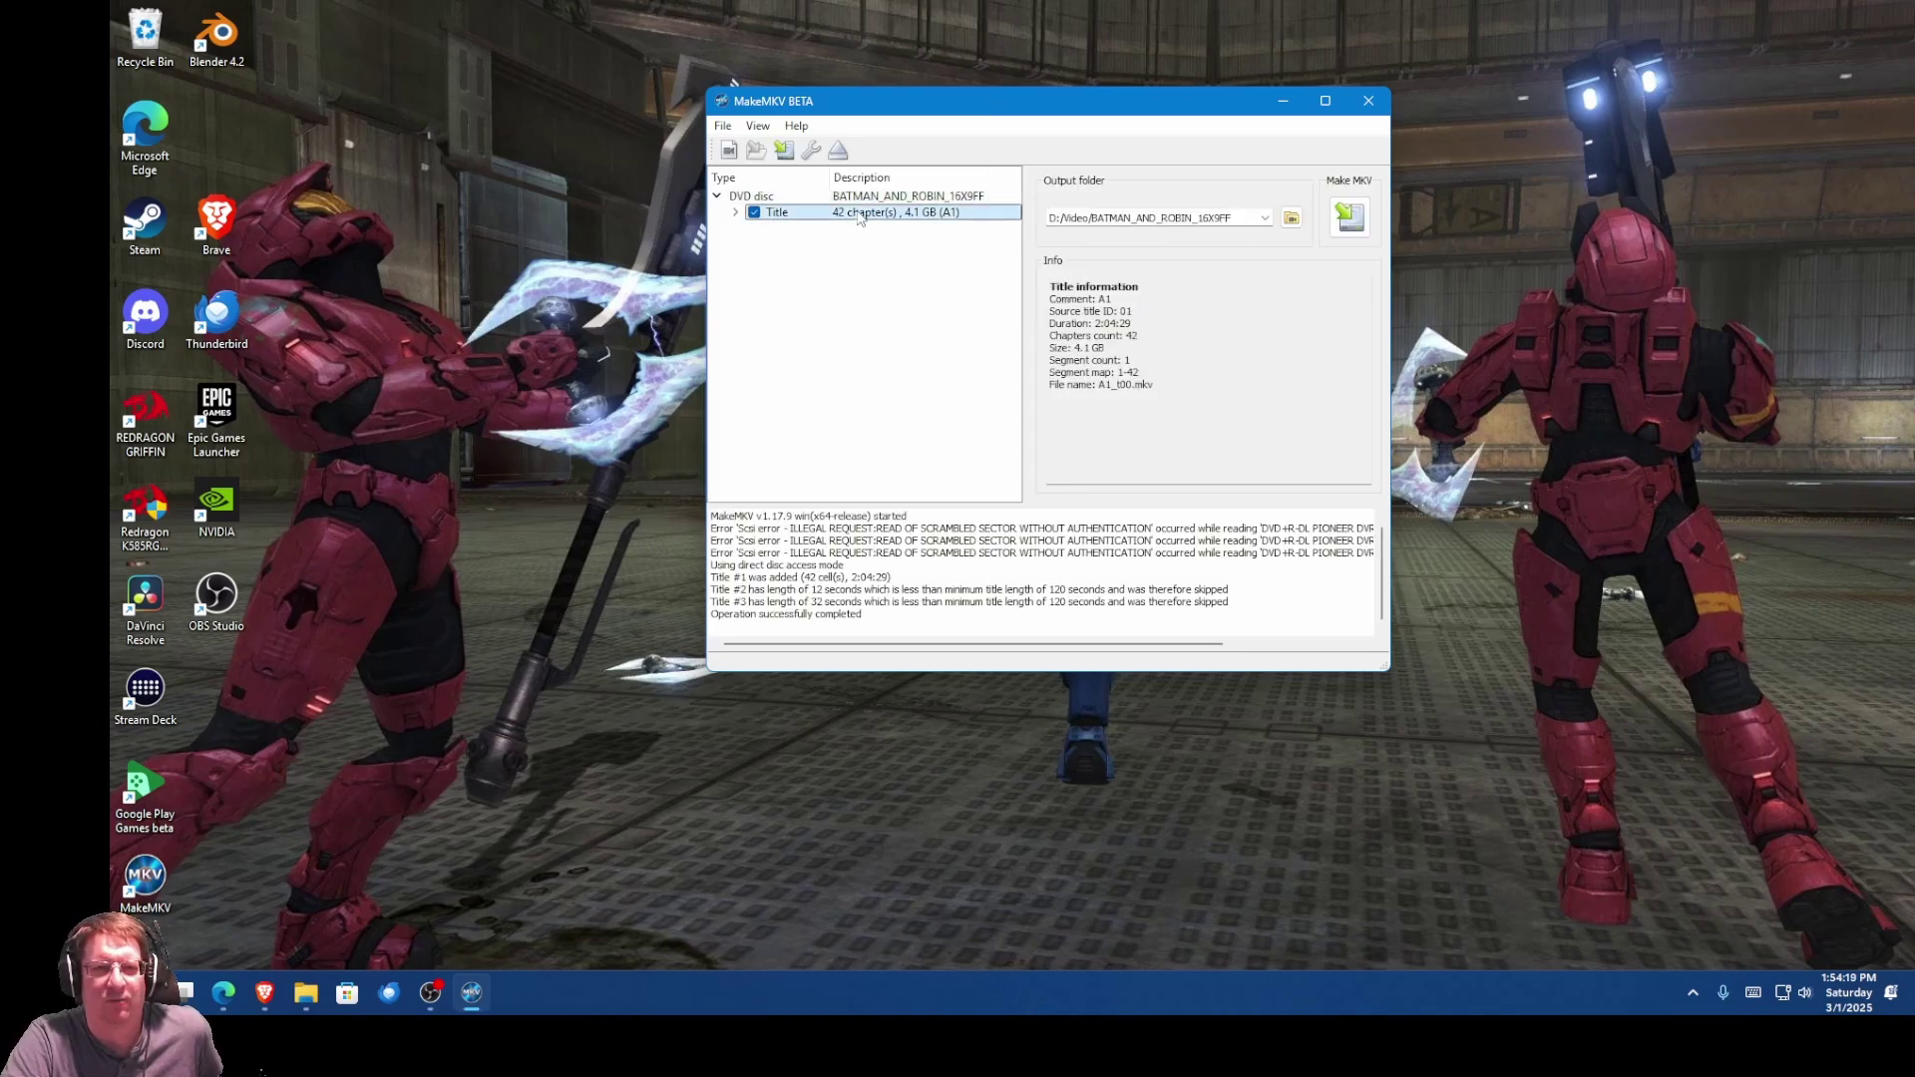
left_click_drag(1094, 324, 1144, 325)
left_click(1144, 324)
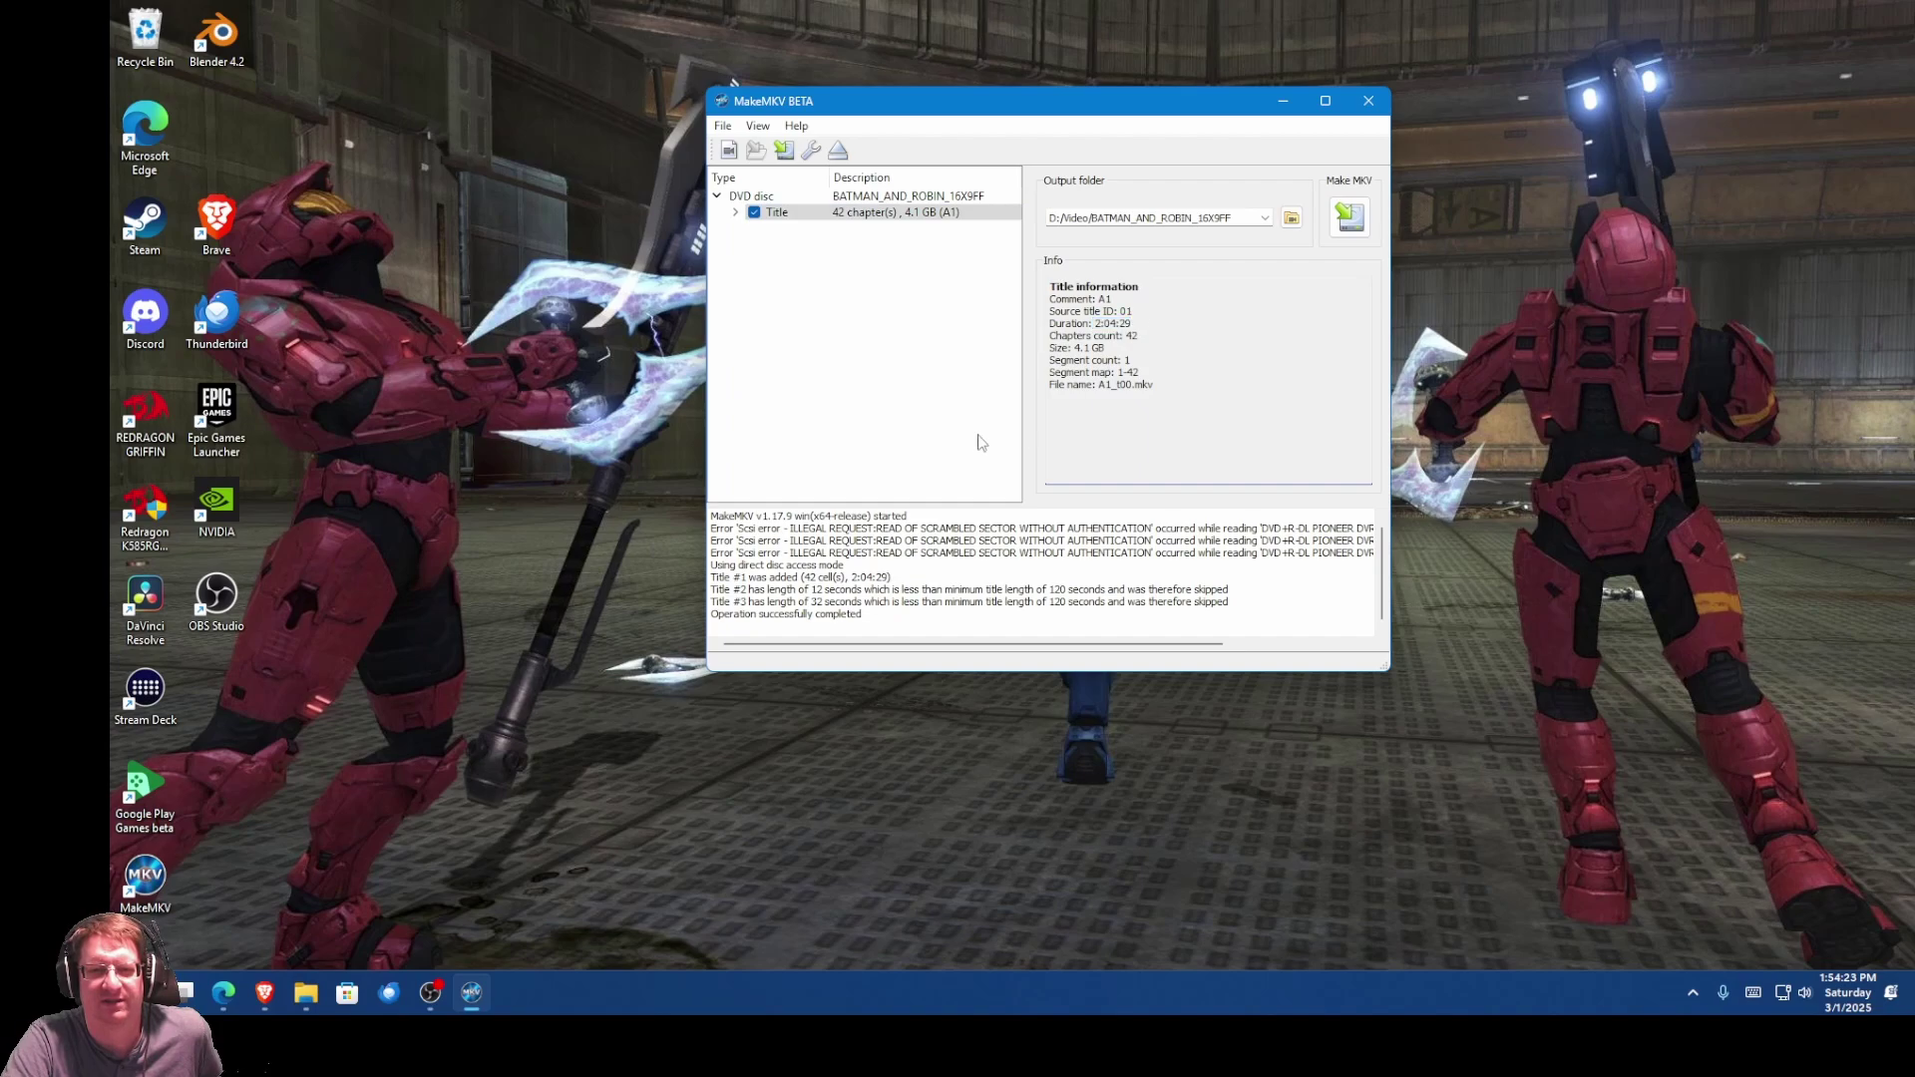
left_click(736, 213)
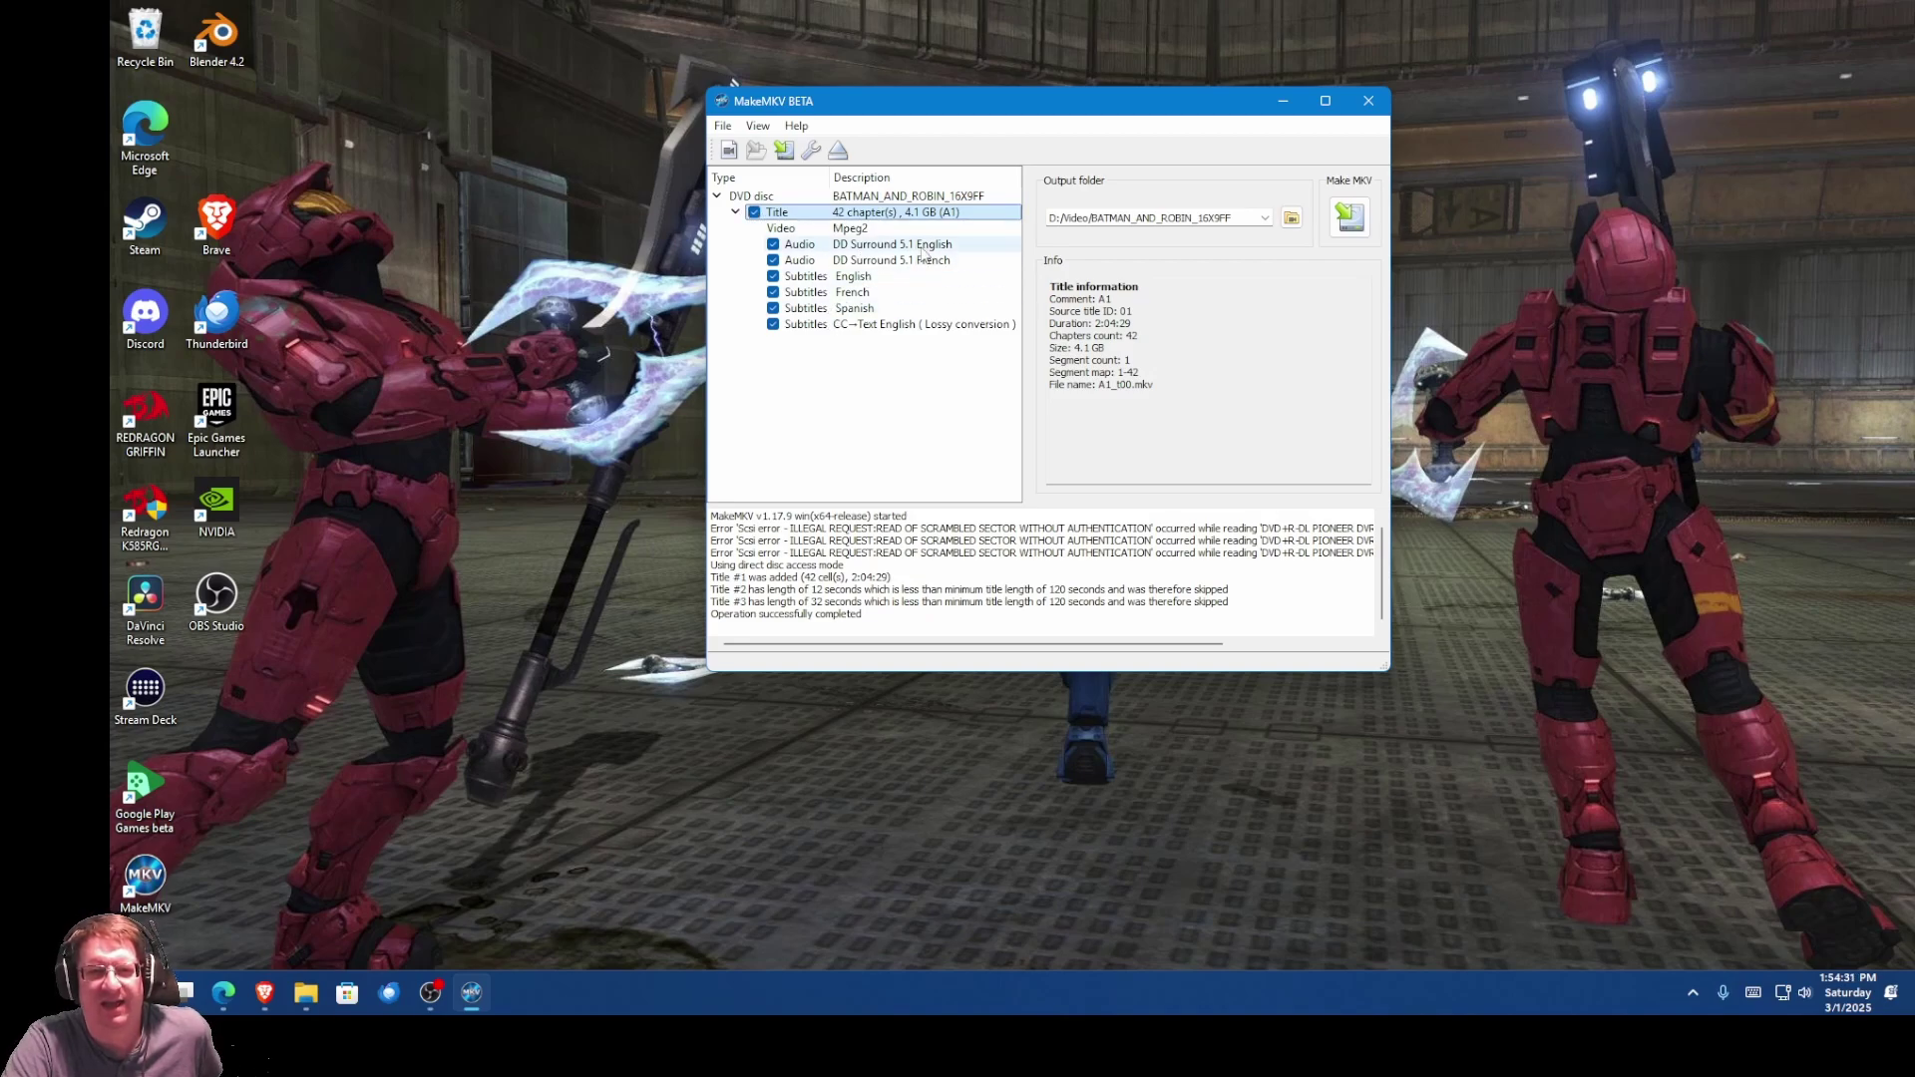
left_click(773, 260)
left_click(773, 277)
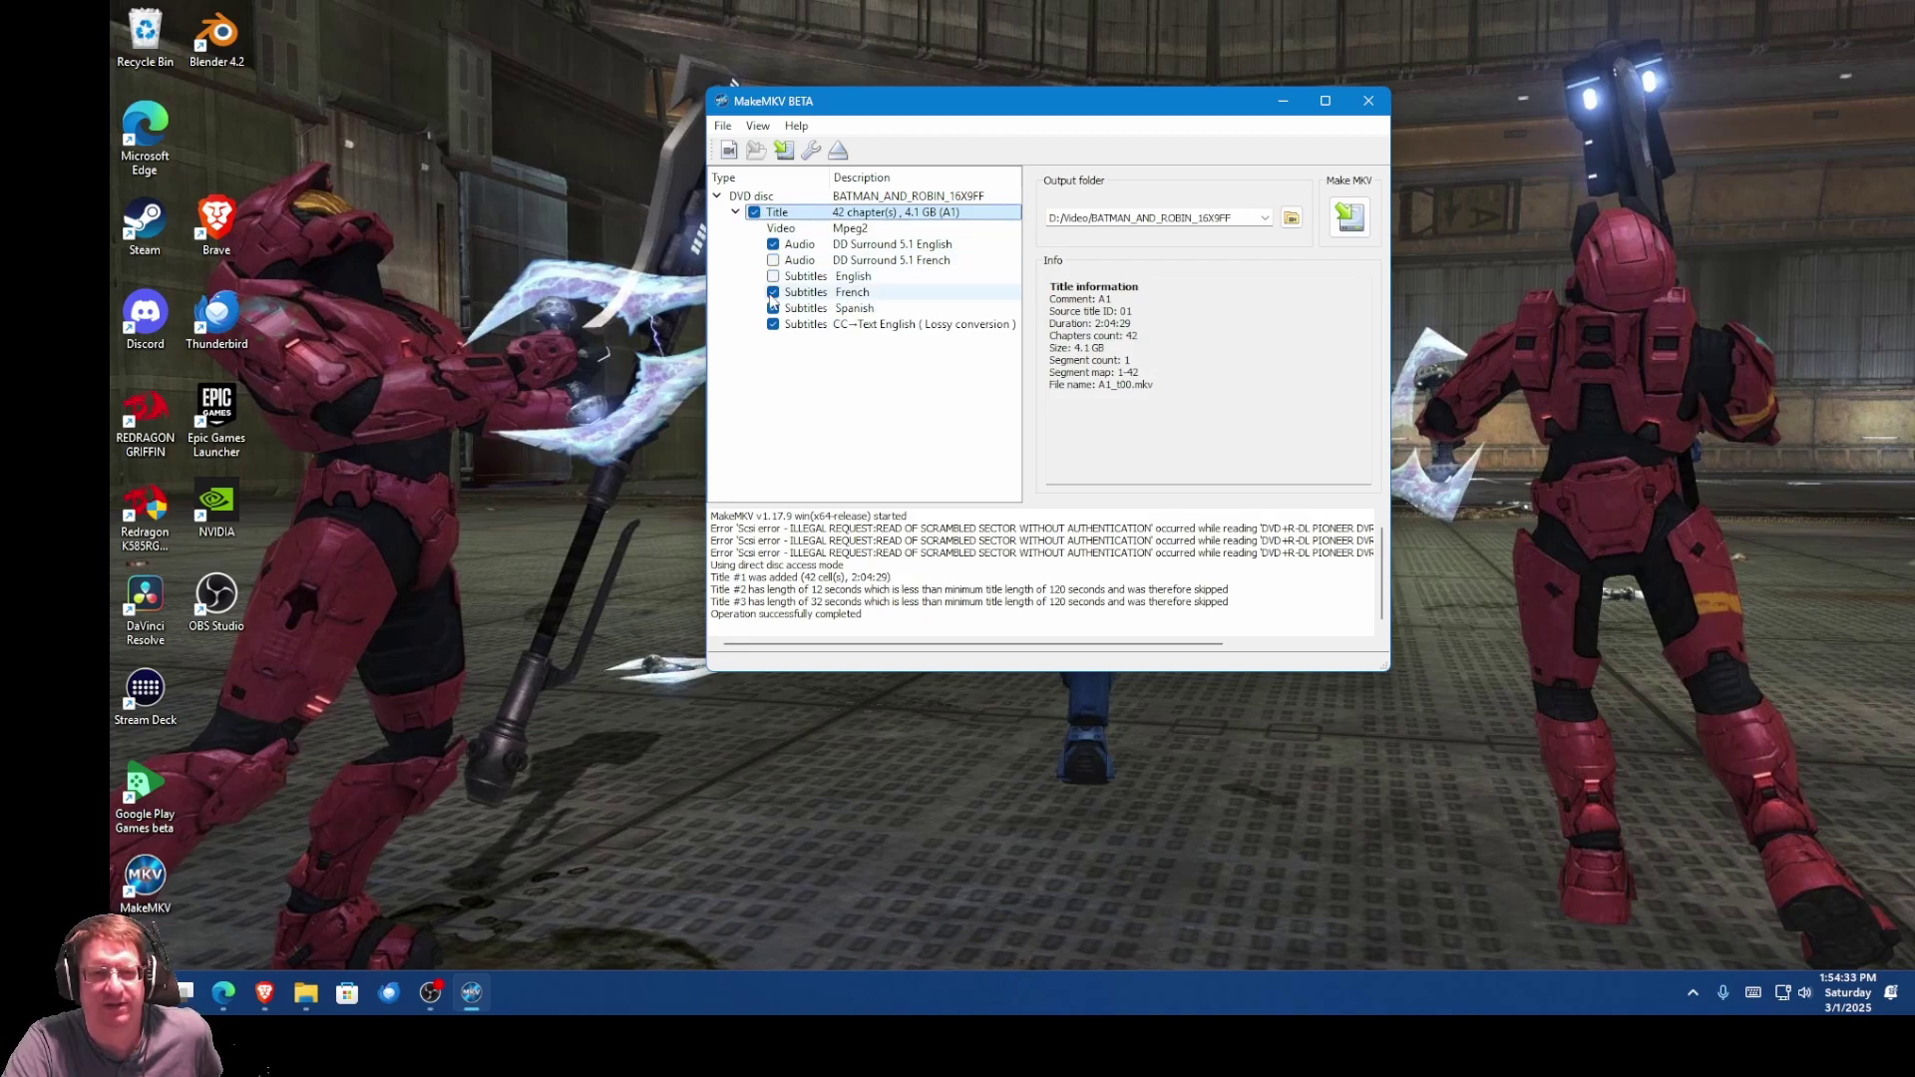
left_click(772, 292)
left_click(773, 308)
left_click(773, 324)
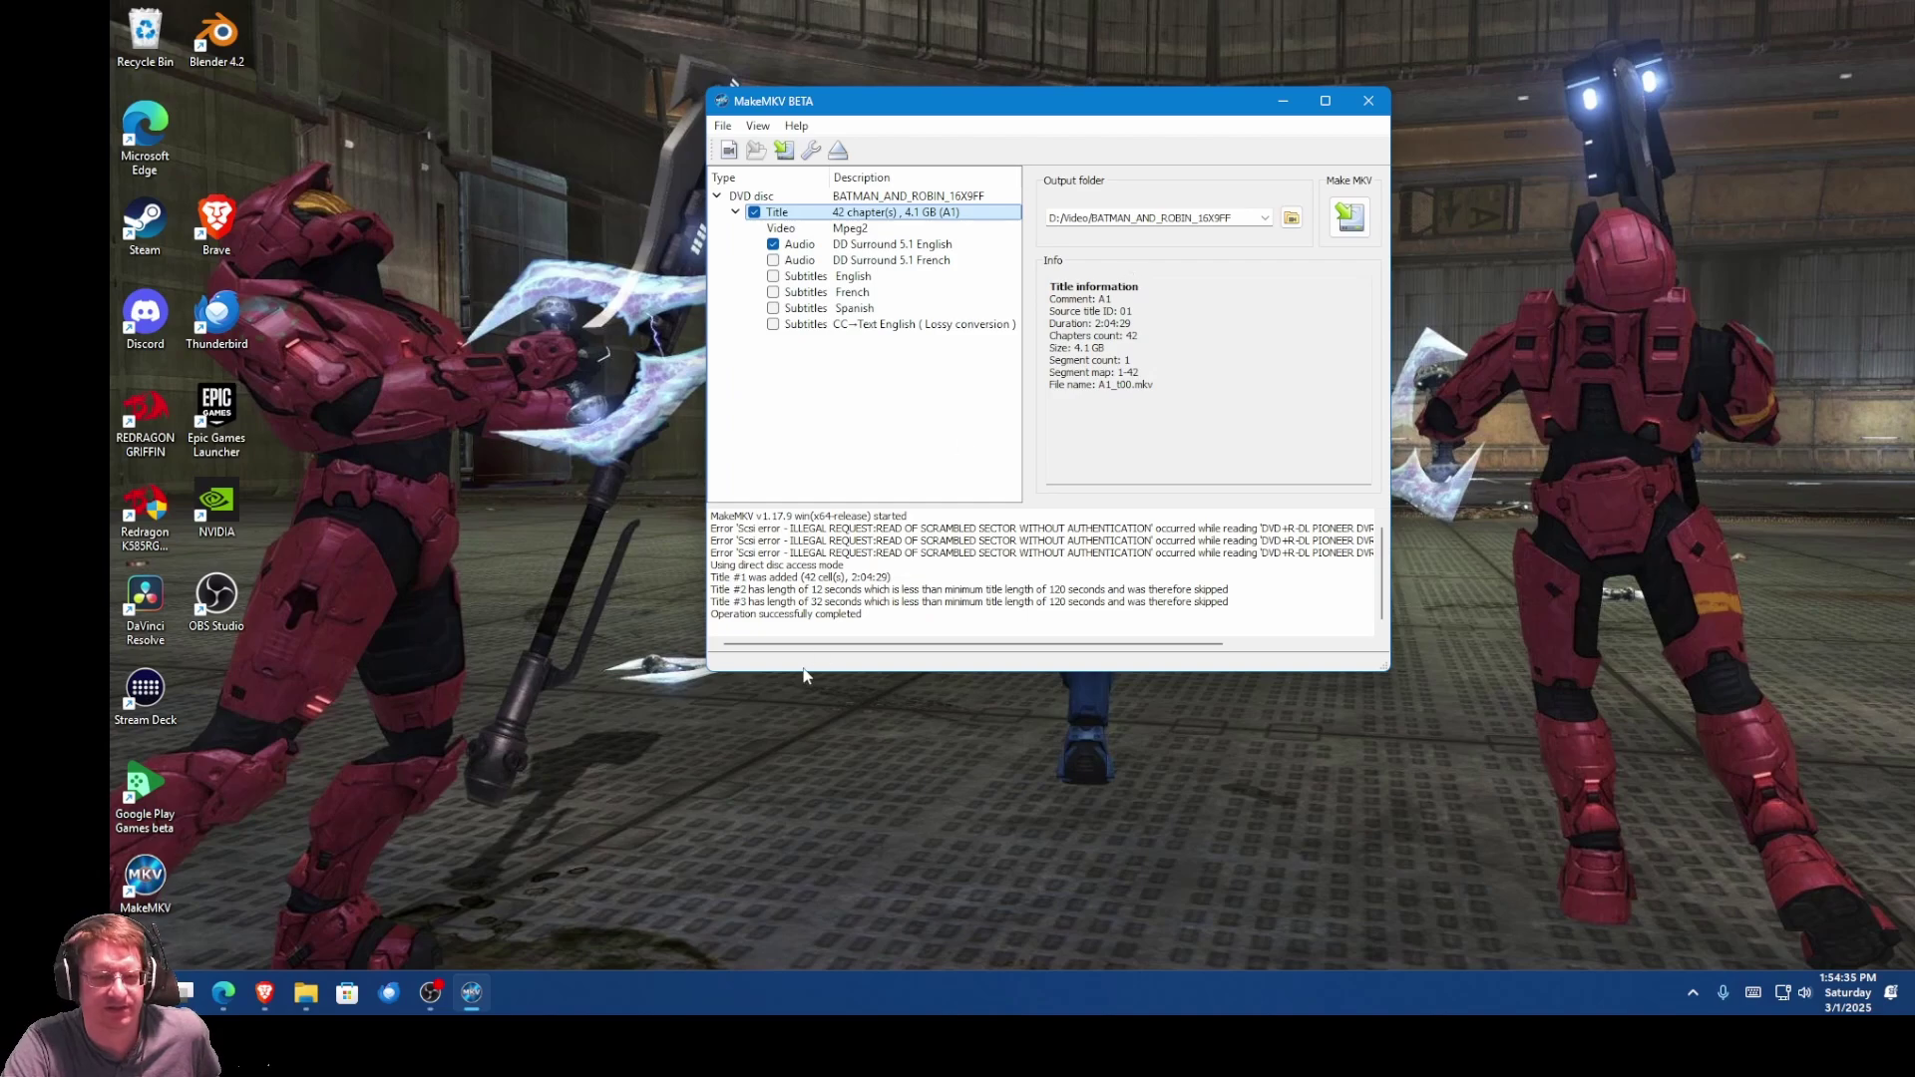
Step: Copy the BatmanRobin folder's path from File Explorer and set MakeMKV's output folder to C:\Temp\Video\RiffTrax\BatmanRobin
mouse_move(305, 1005)
left_click(323, 897)
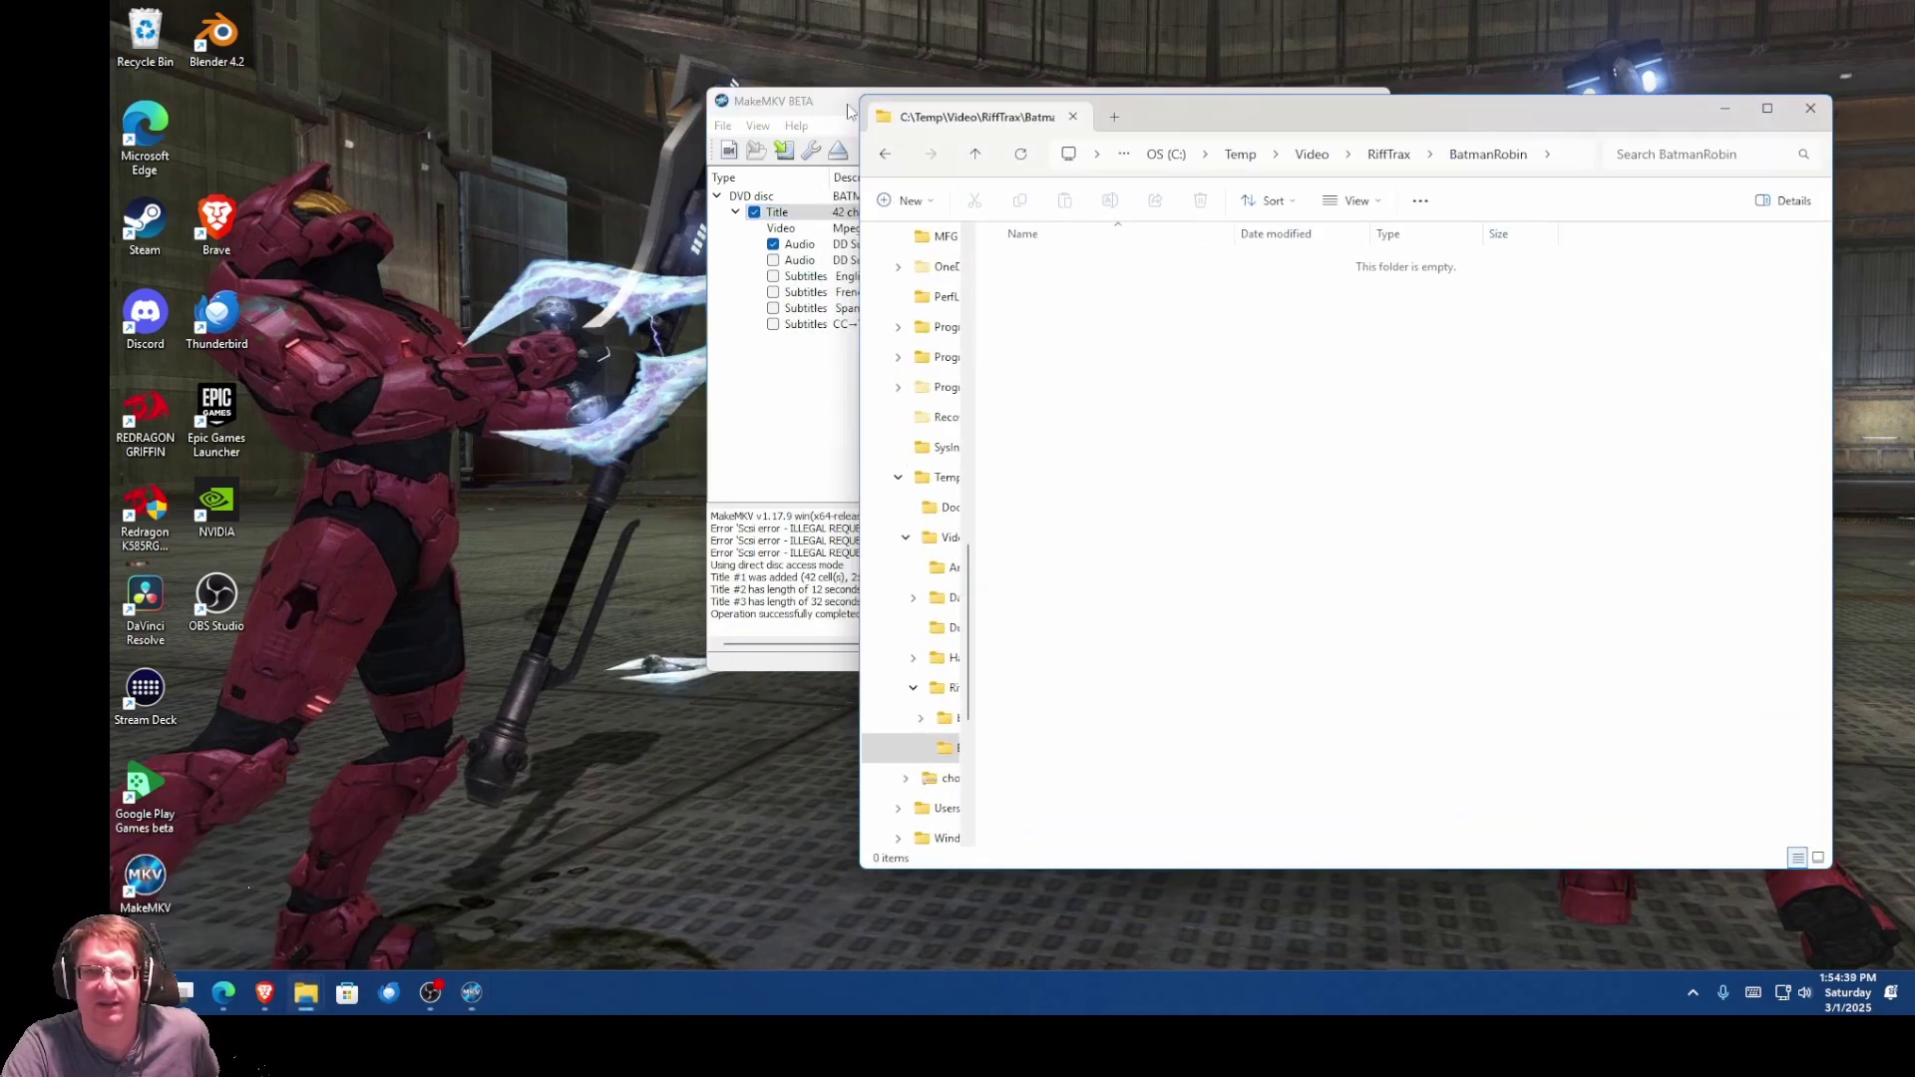
left_click(1356, 149)
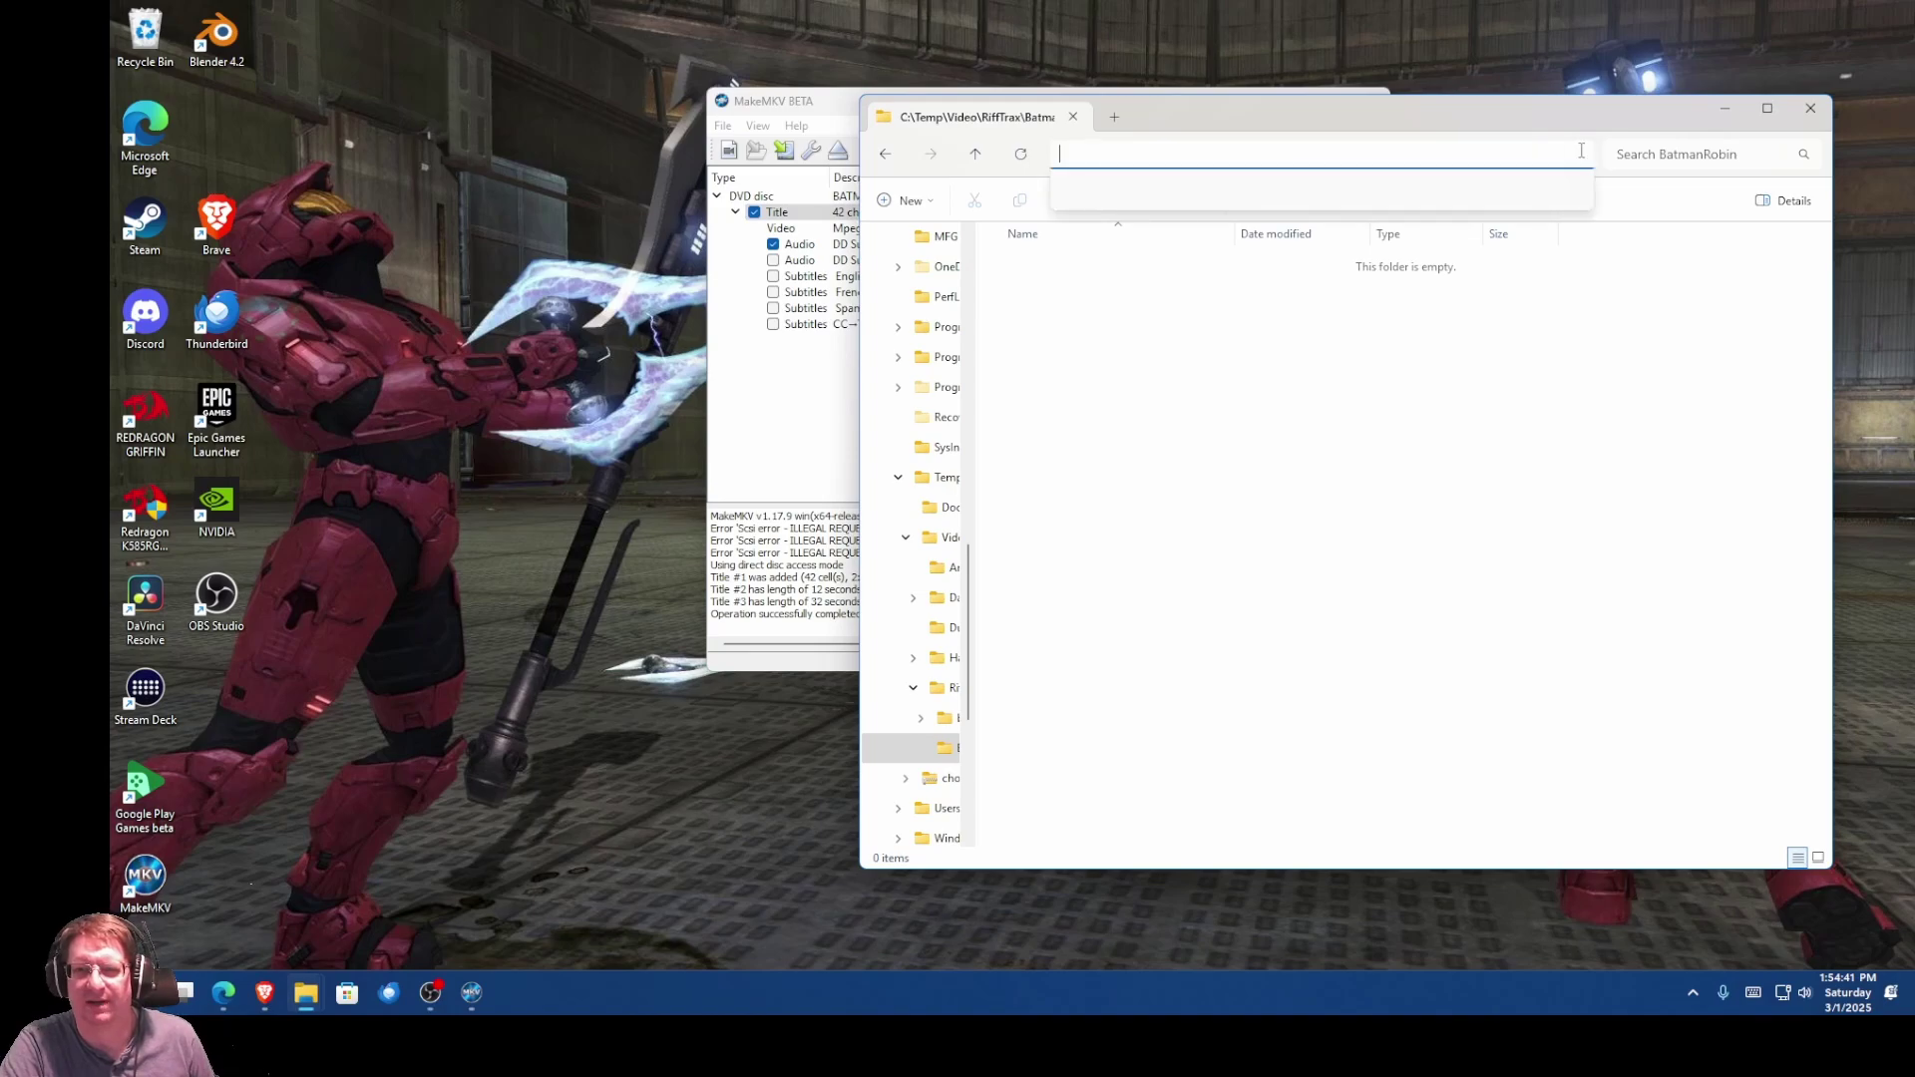
key("BackSpace")
left_click(1566, 160)
key("ctrl+c")
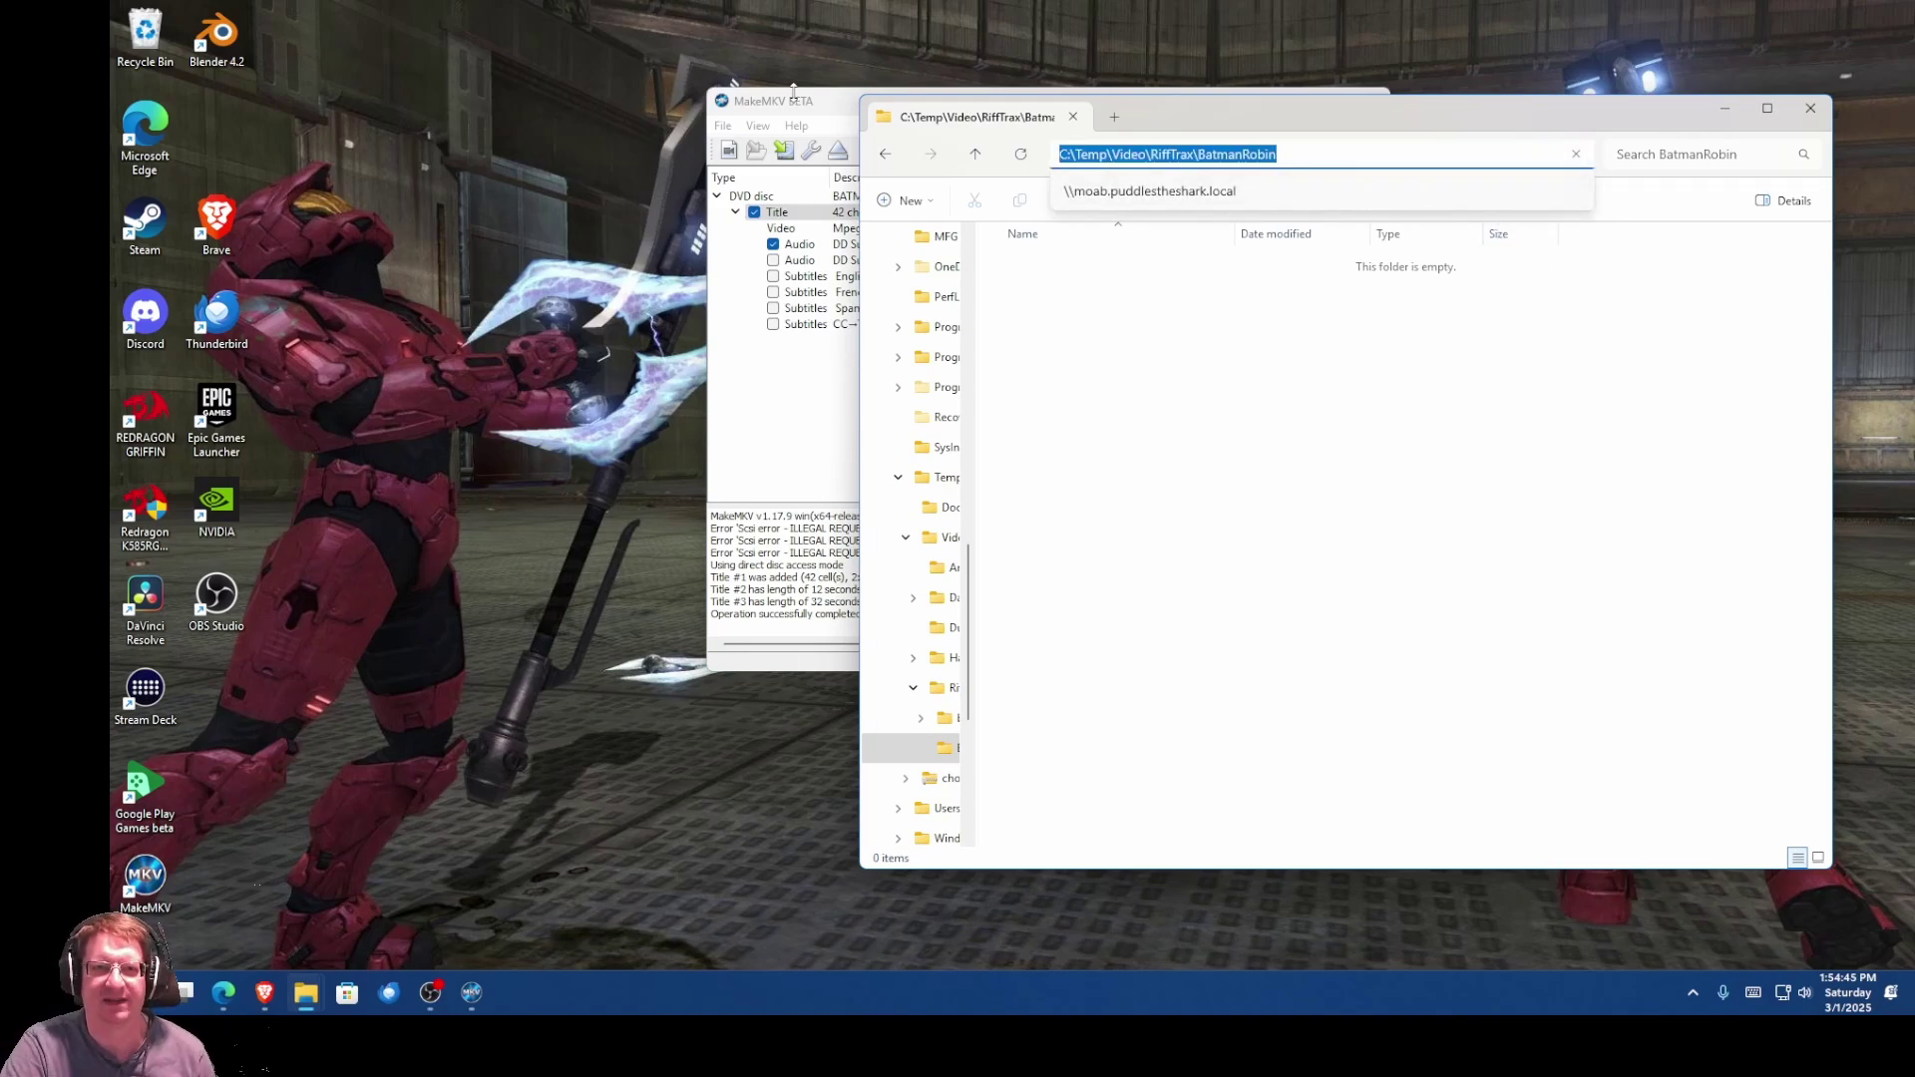
key("alt+Tab")
triple_click(1249, 221)
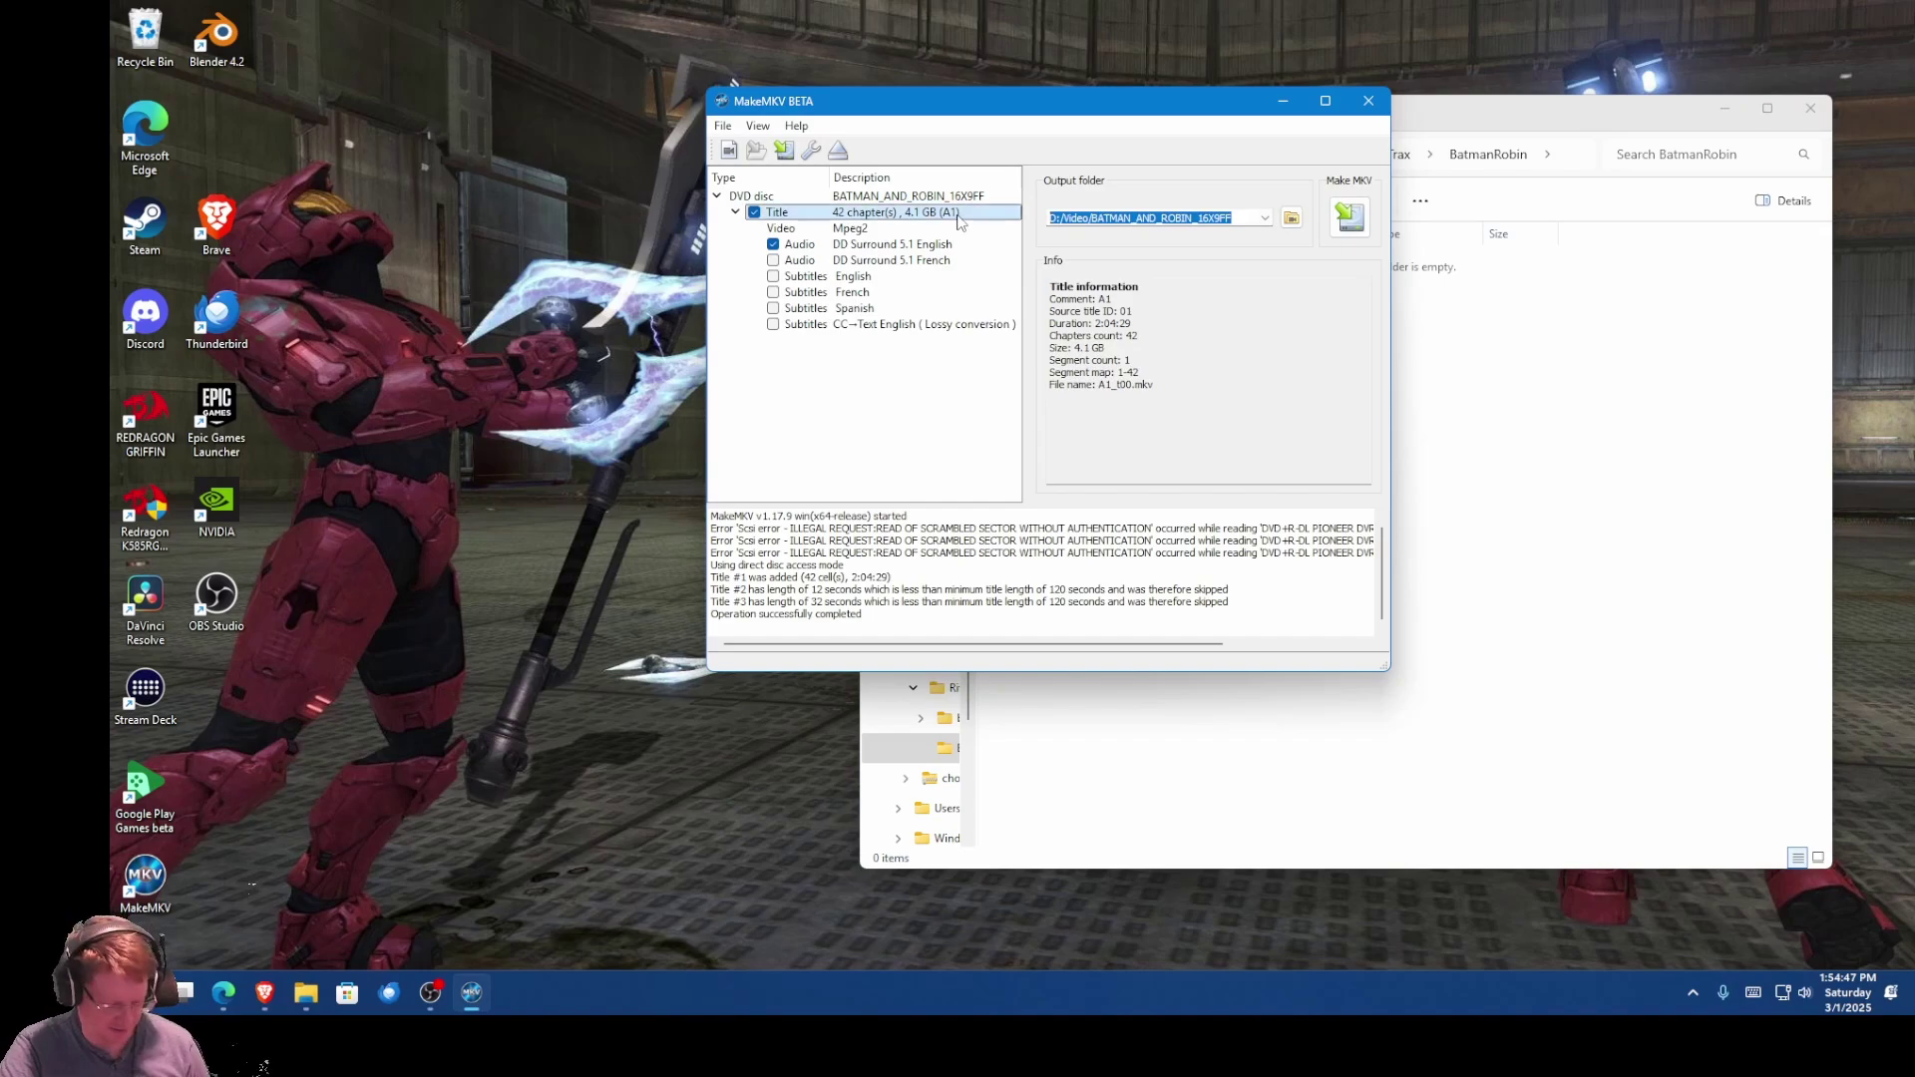
key("ctrl+v")
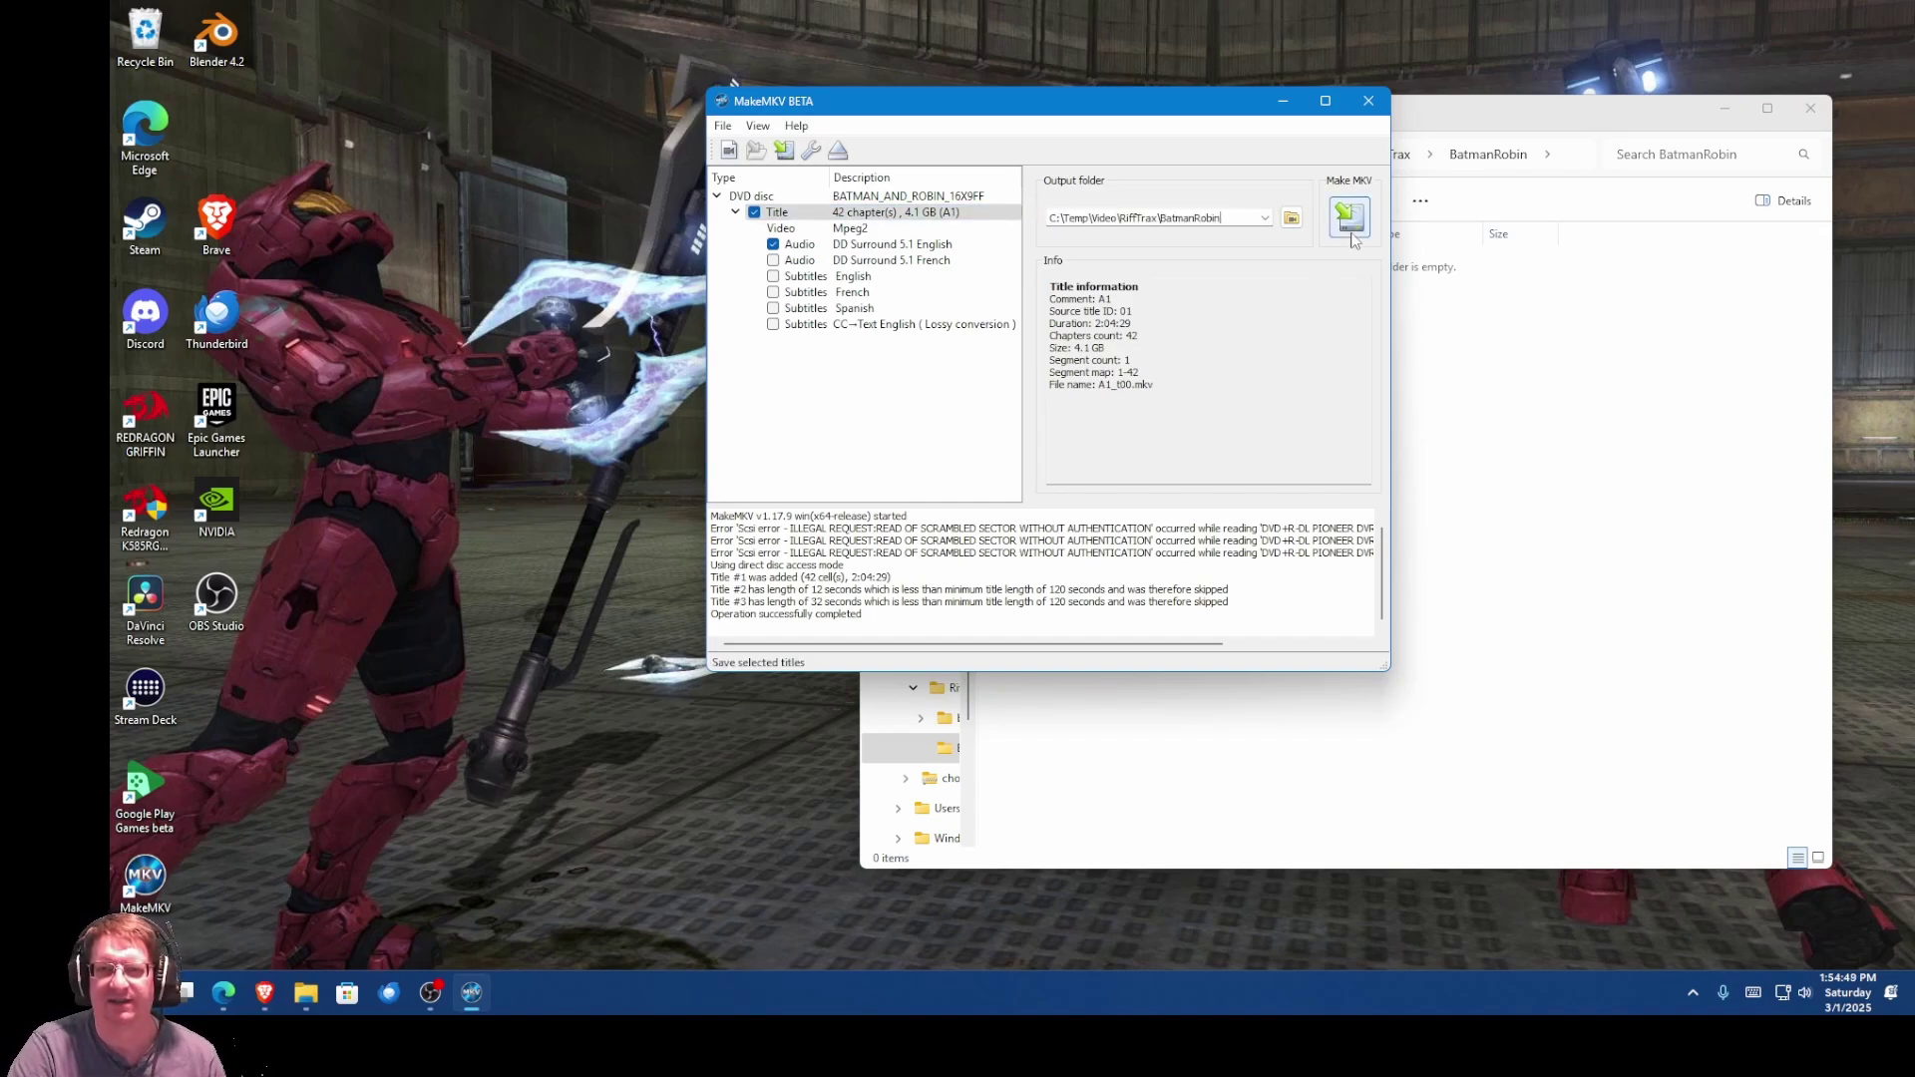
Step: Save the selected title as an MKV file, close MakeMKV and check the file in the BatmanRobin folder
left_click(1351, 225)
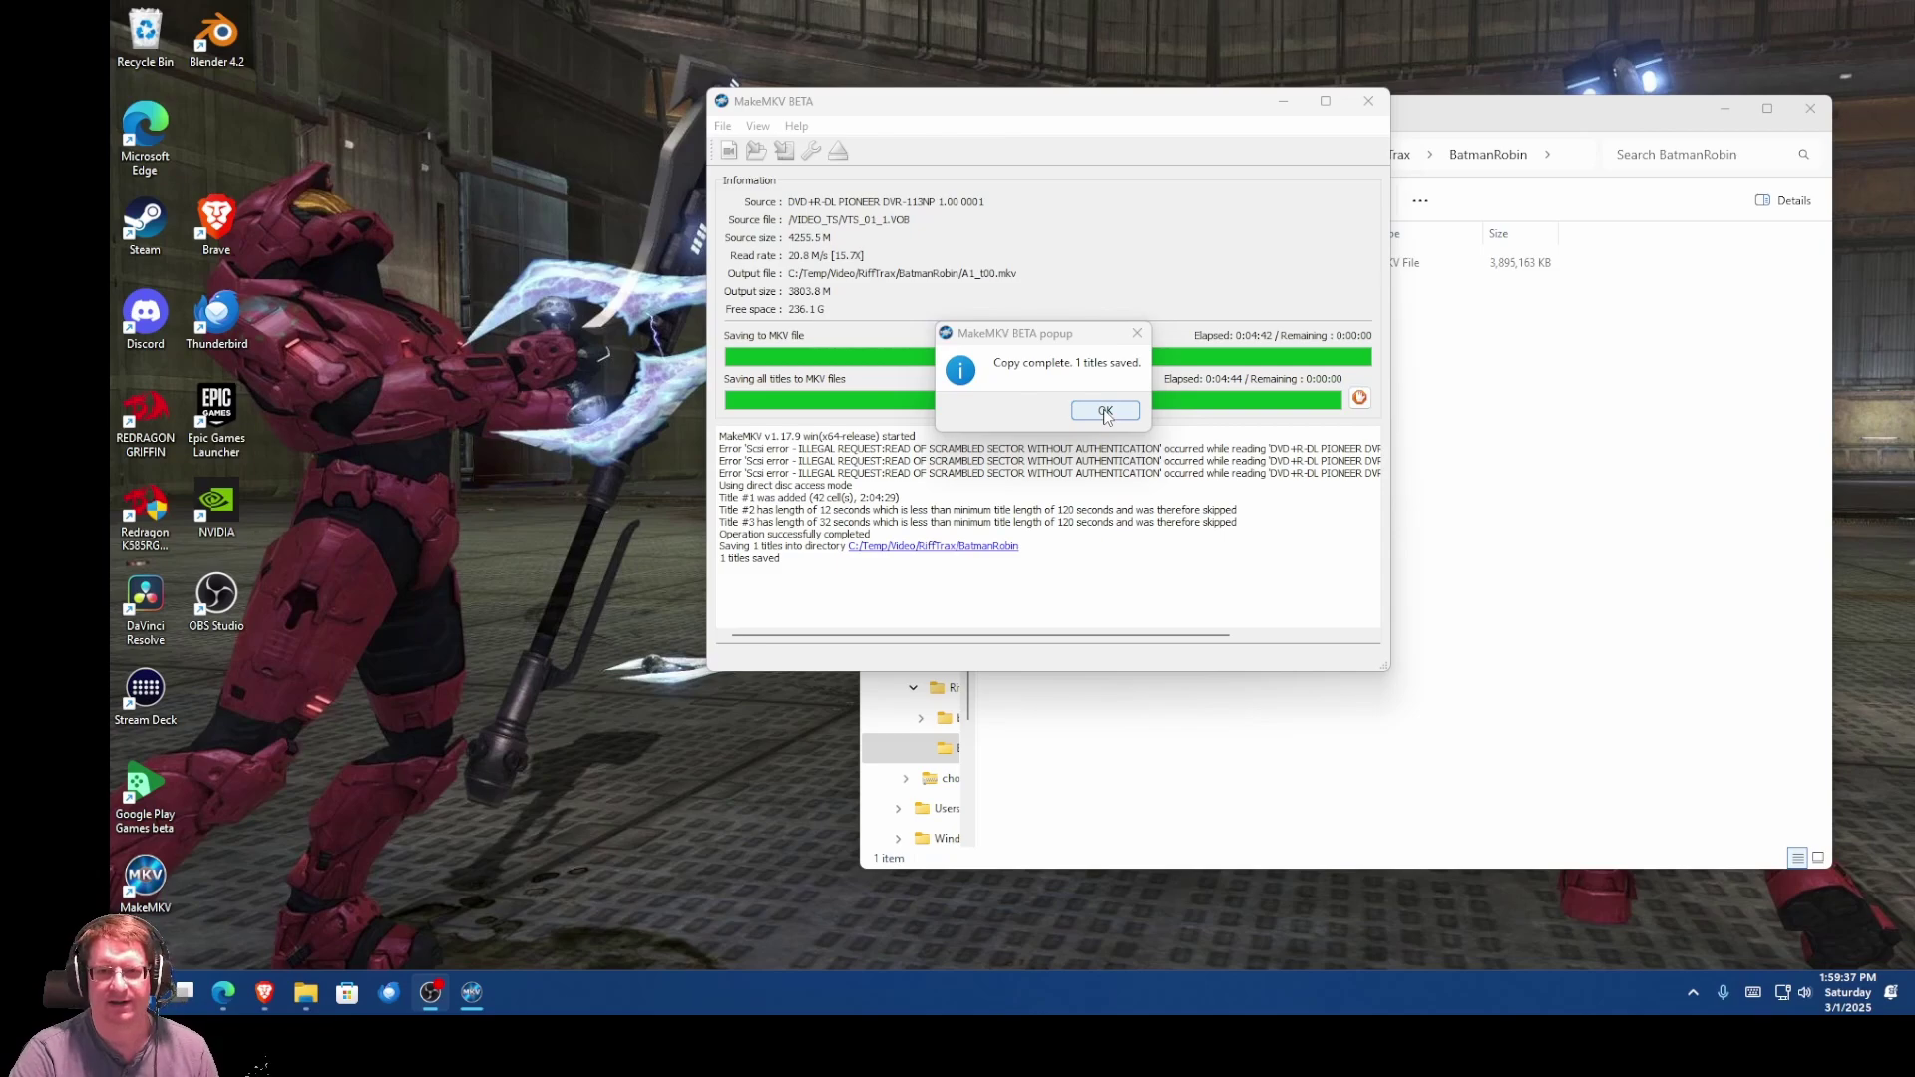
left_click(1105, 411)
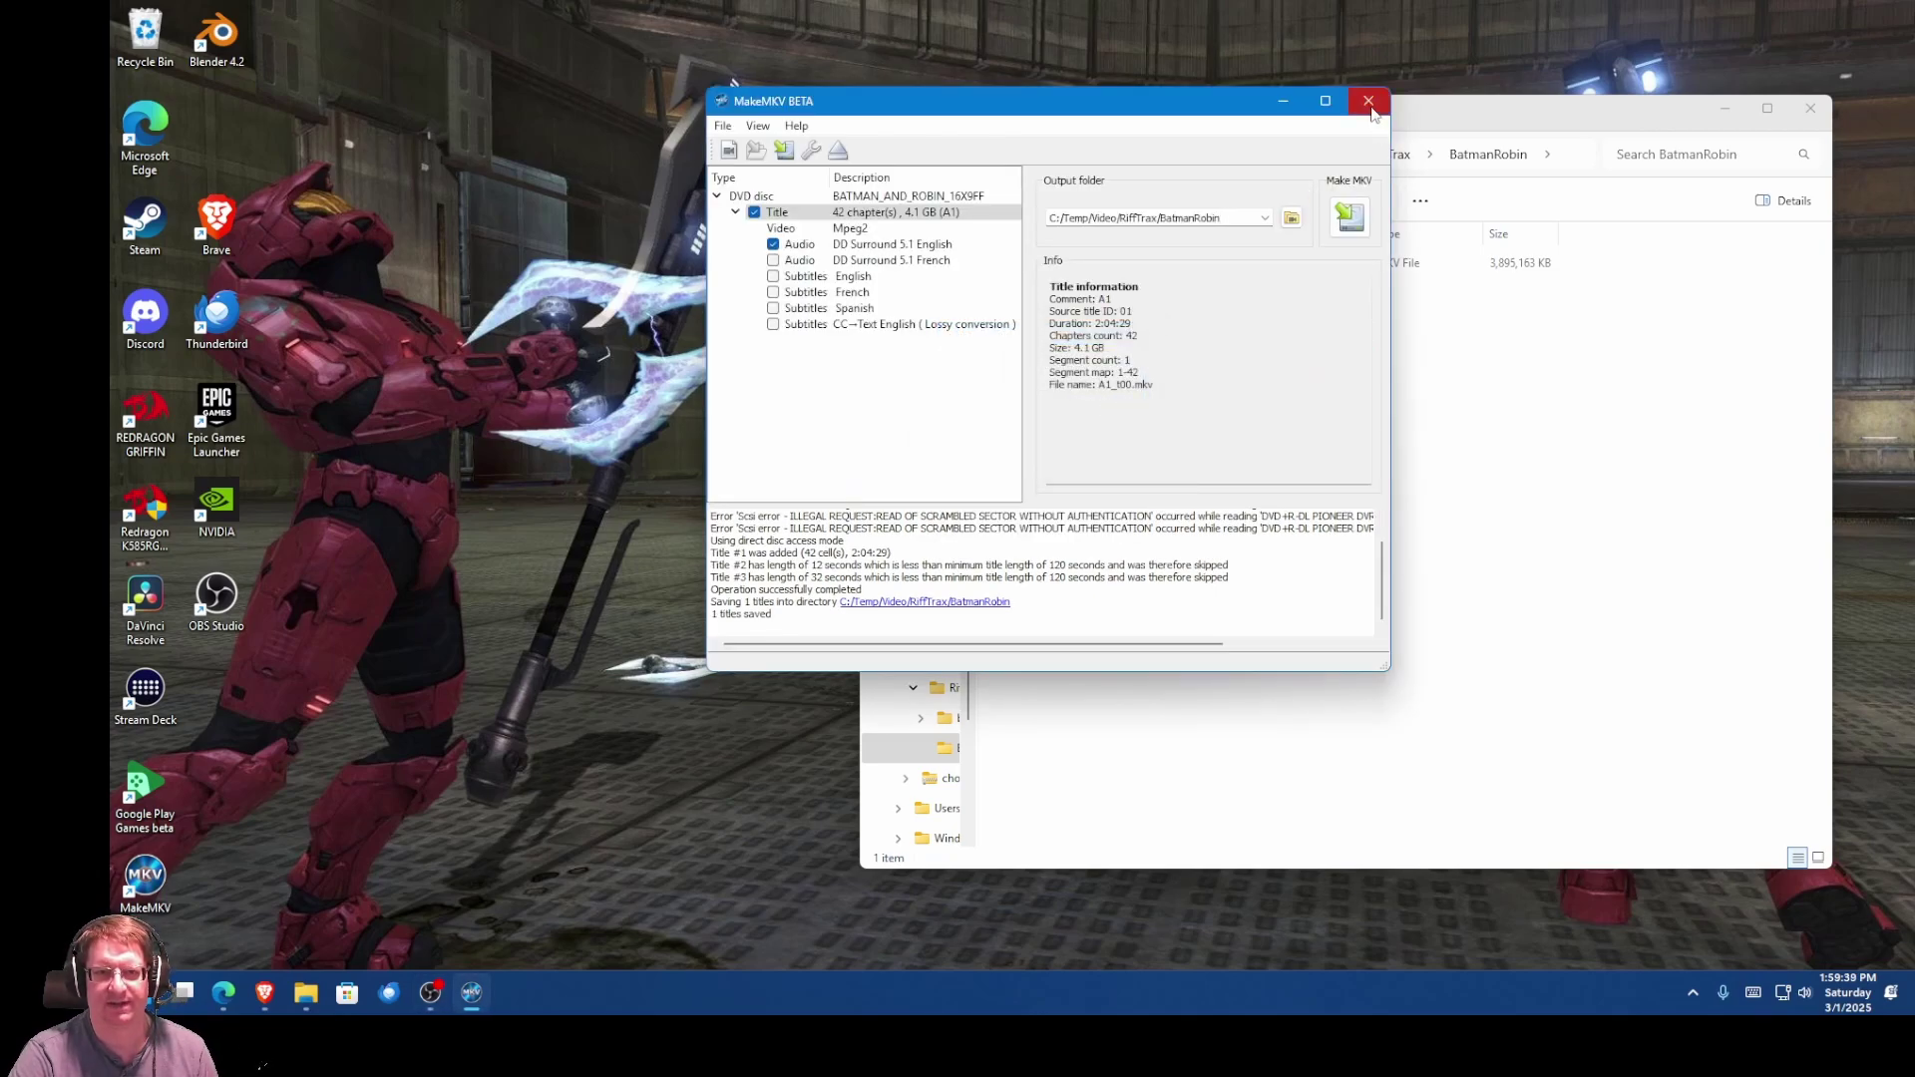
left_click(1369, 103)
left_click(1045, 265)
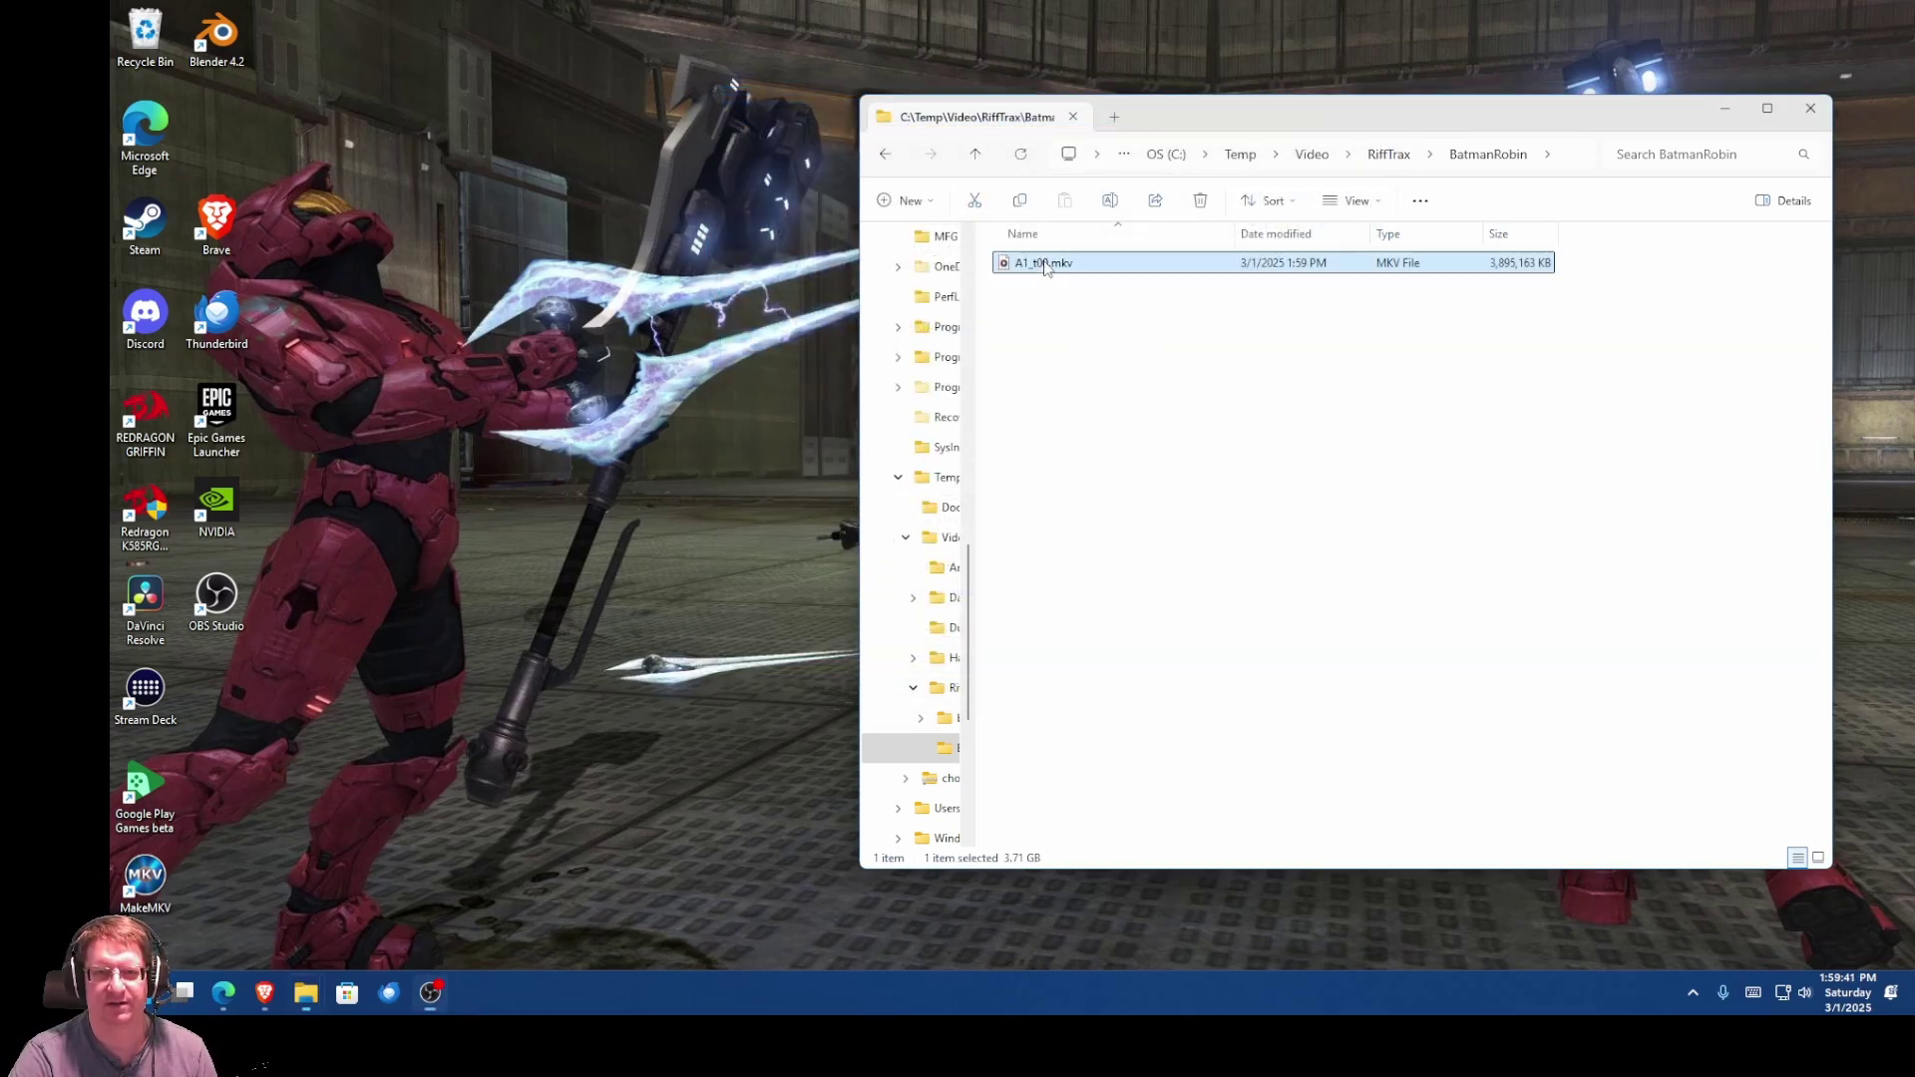
left_click(1116, 412)
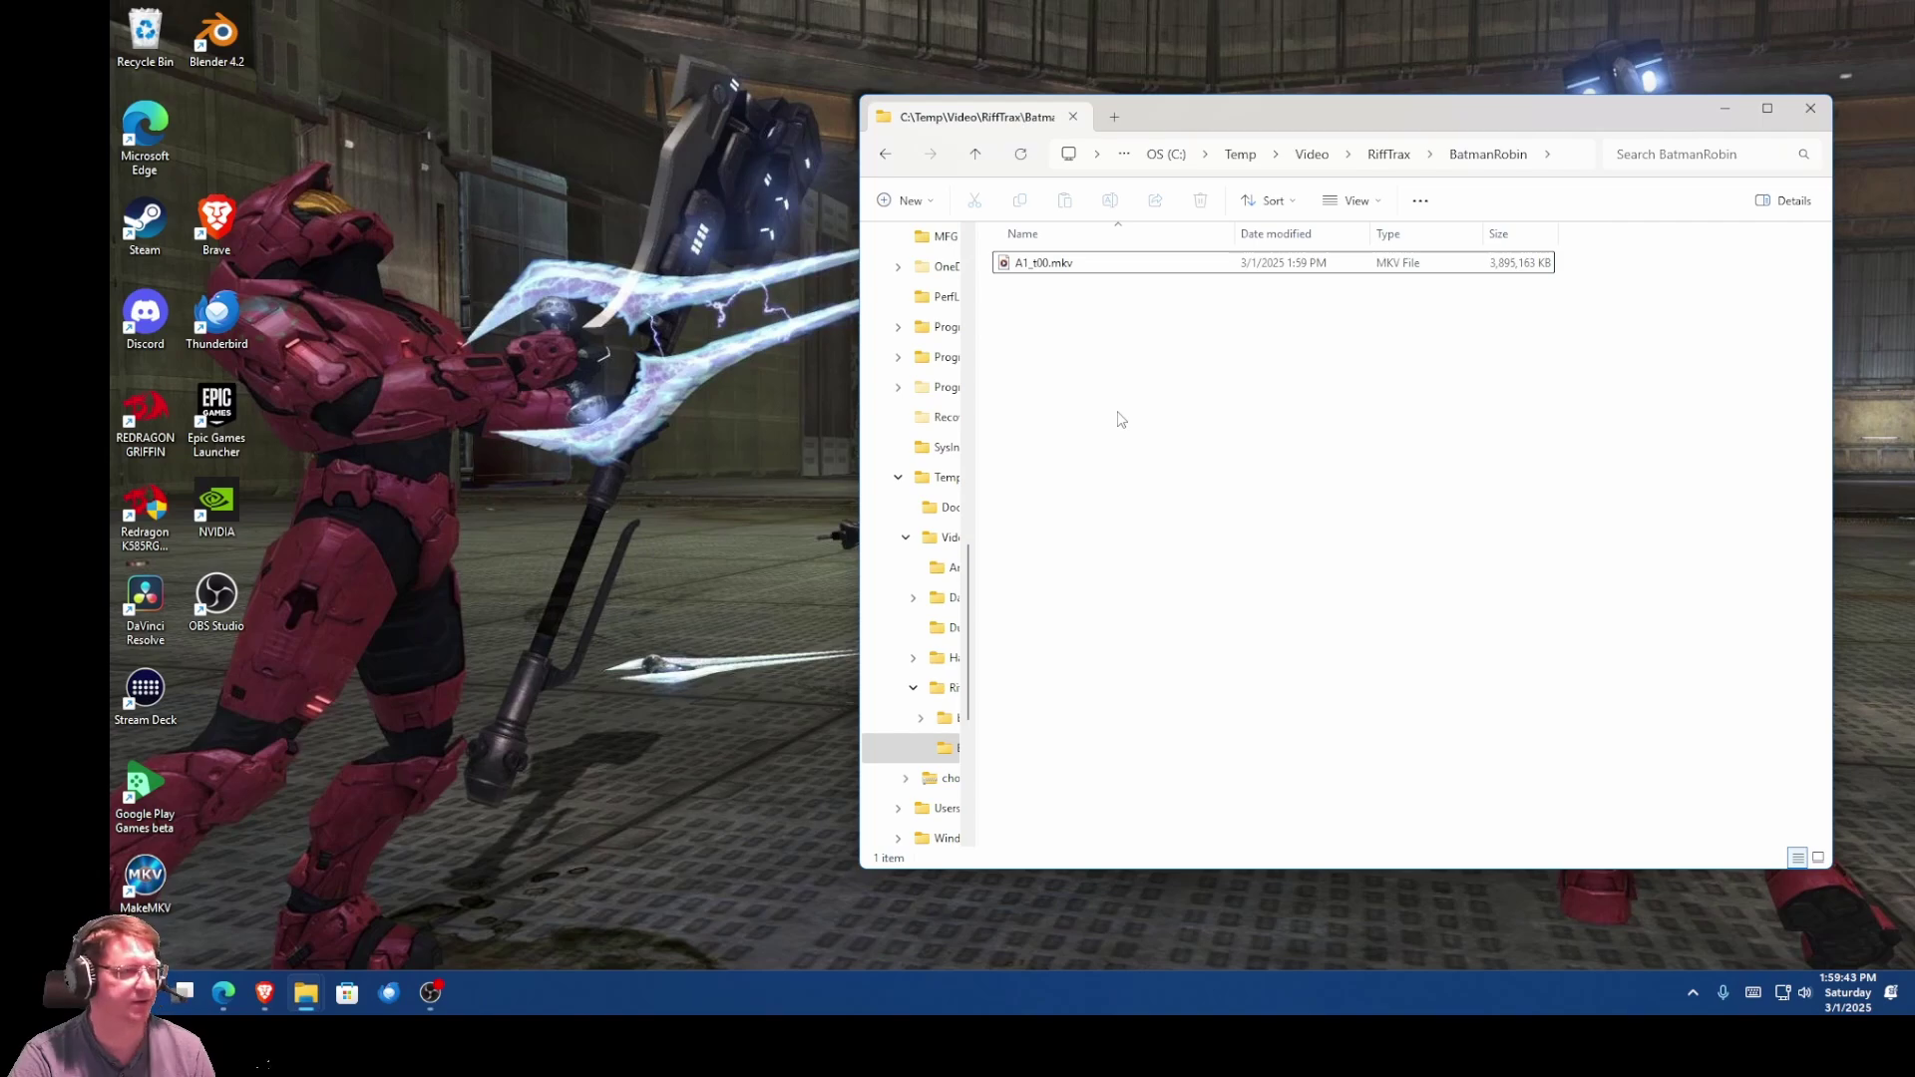
Step: Copy Batman_and_Robin_Riff.zip into the BatmanRobin folder and extract it to a Batman_and_Robin_Riff subfolder
mouse_move(305, 992)
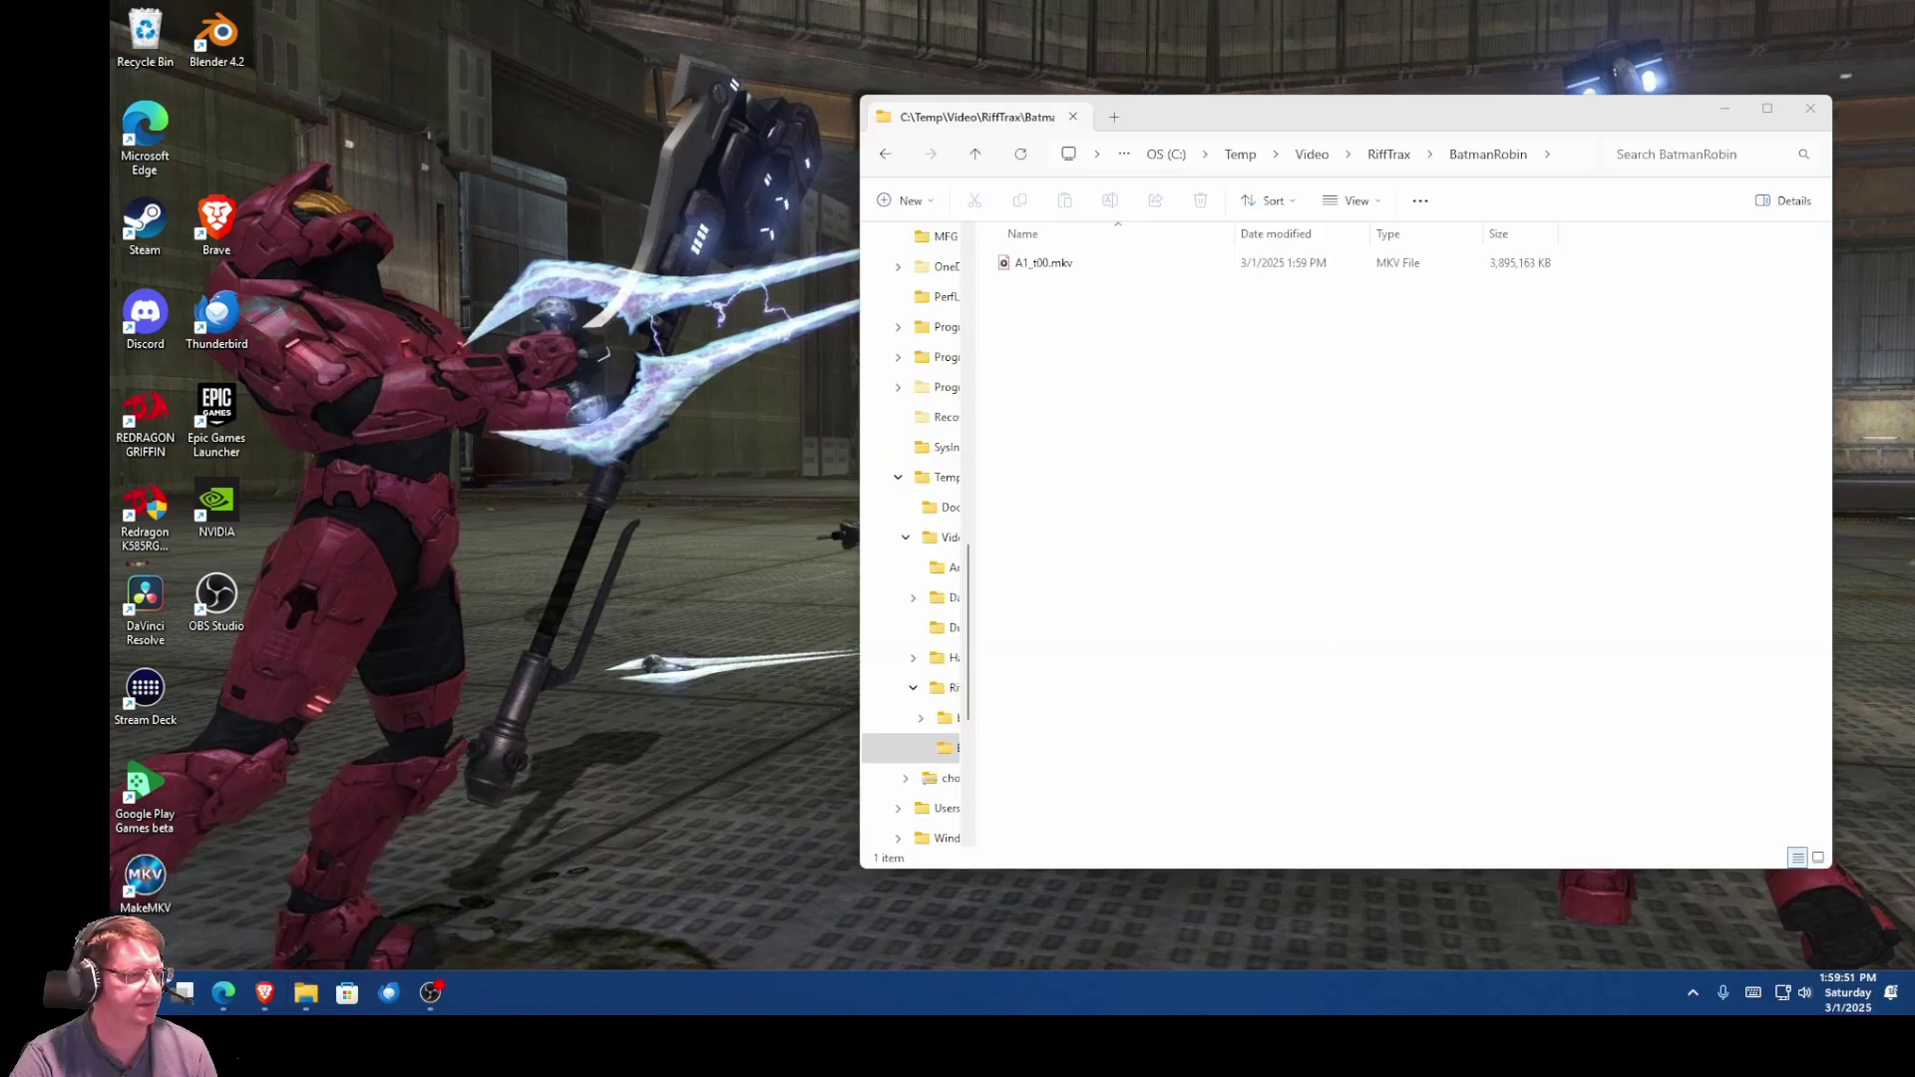
left_click_drag(510, 482, 1154, 427)
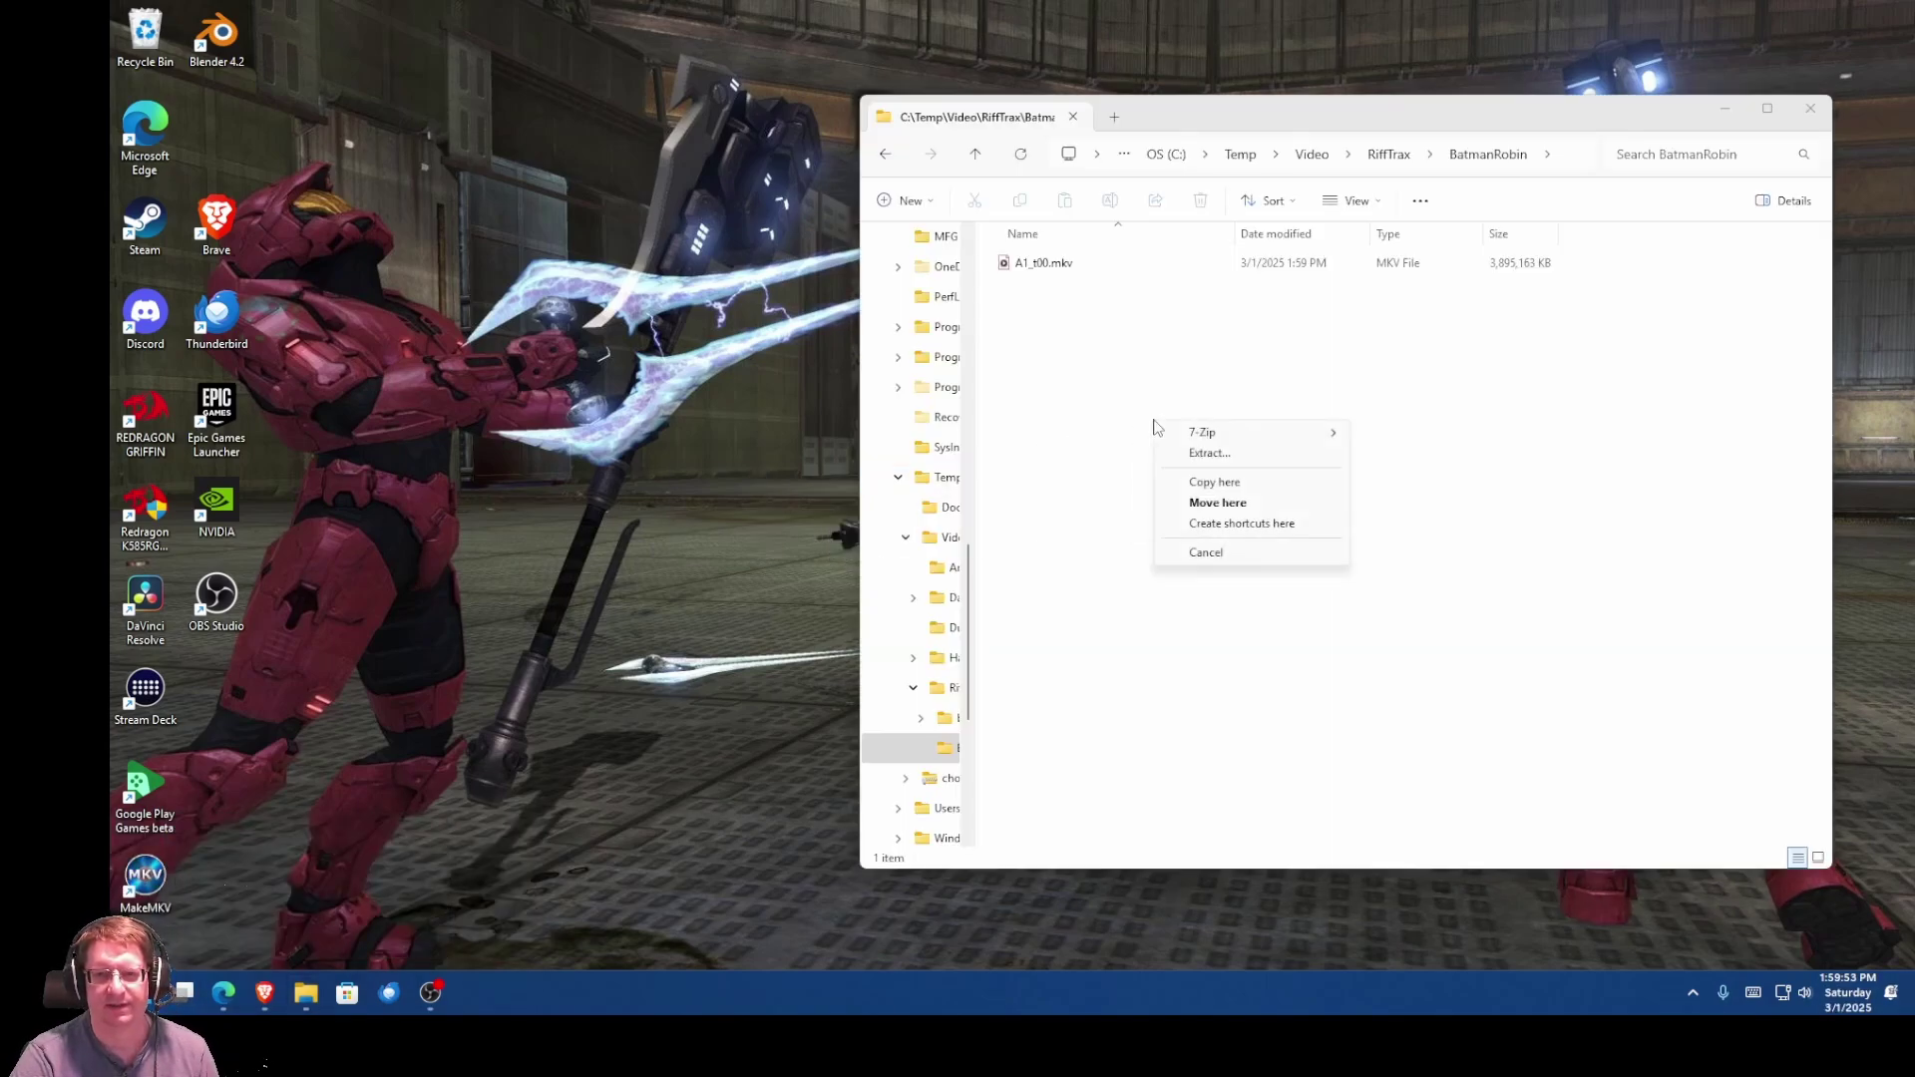
left_click(1222, 484)
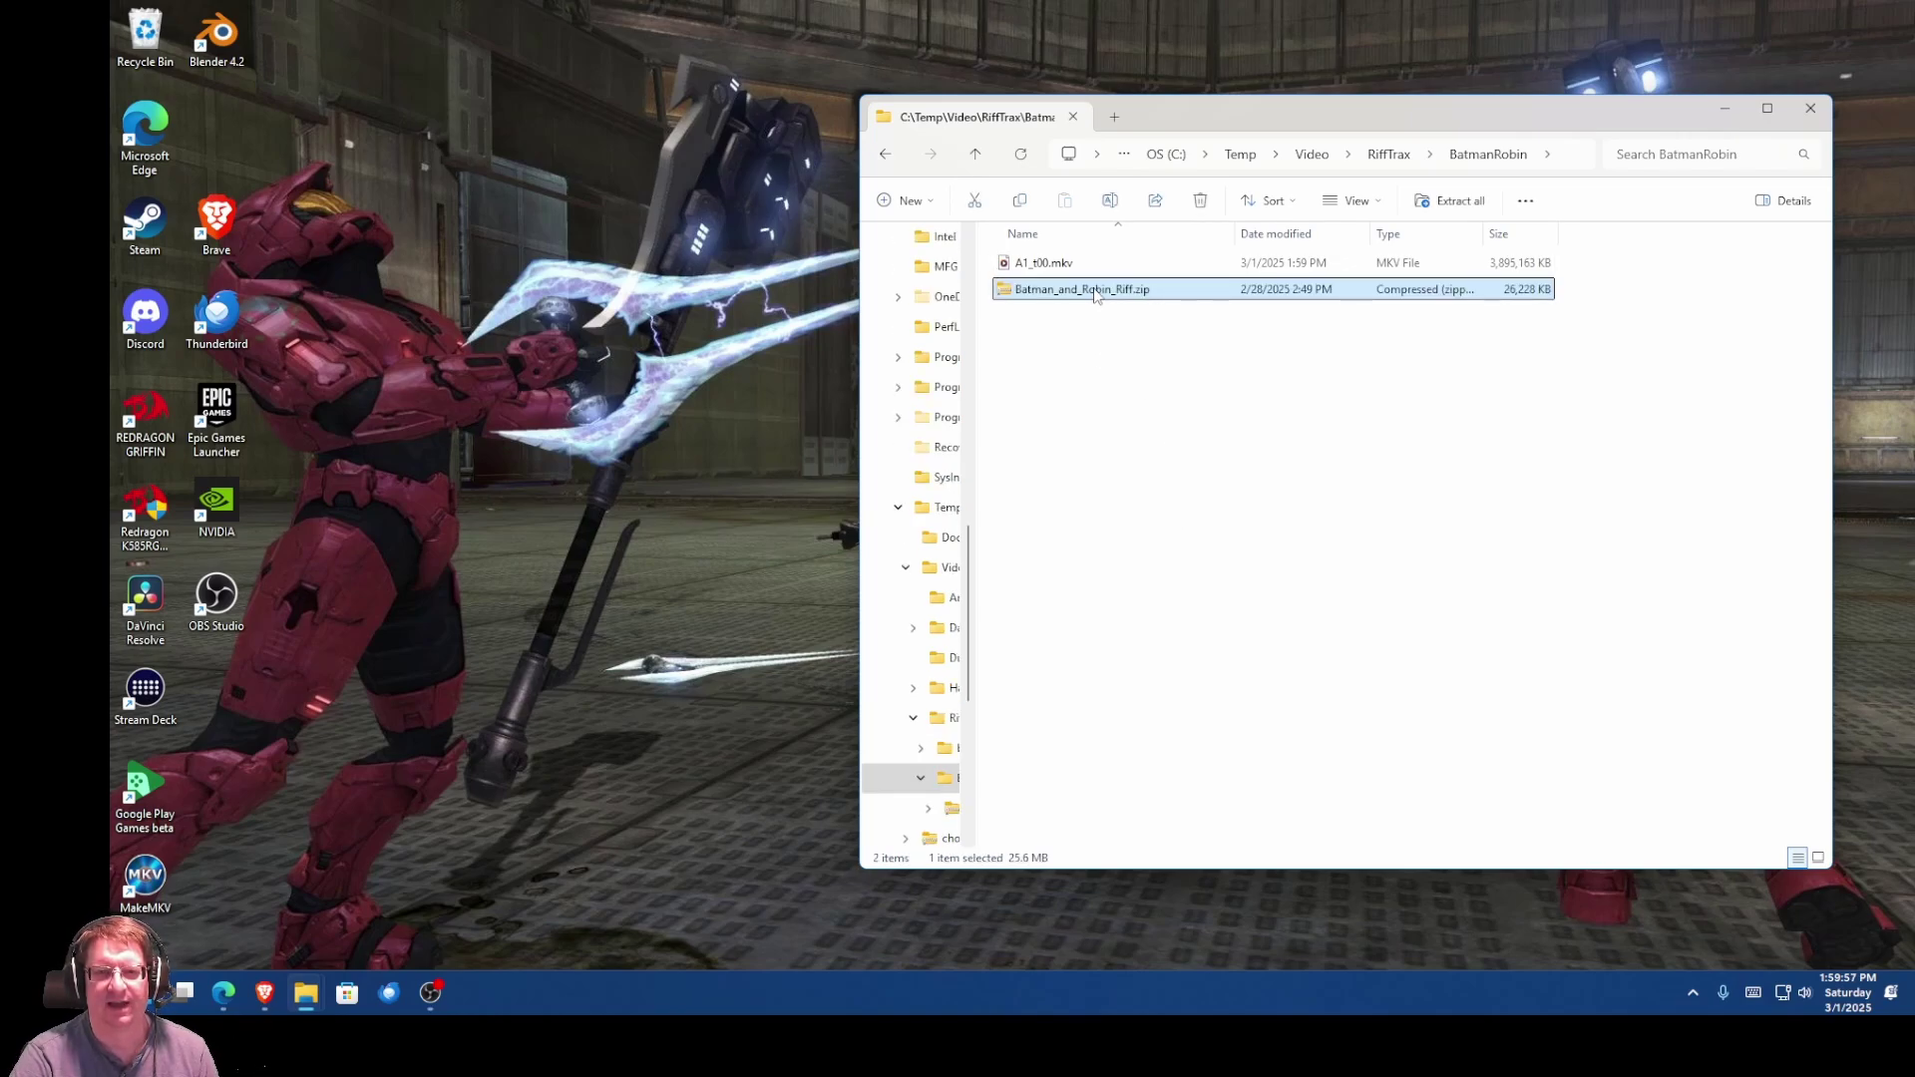
right_click(1095, 292)
left_click(1211, 454)
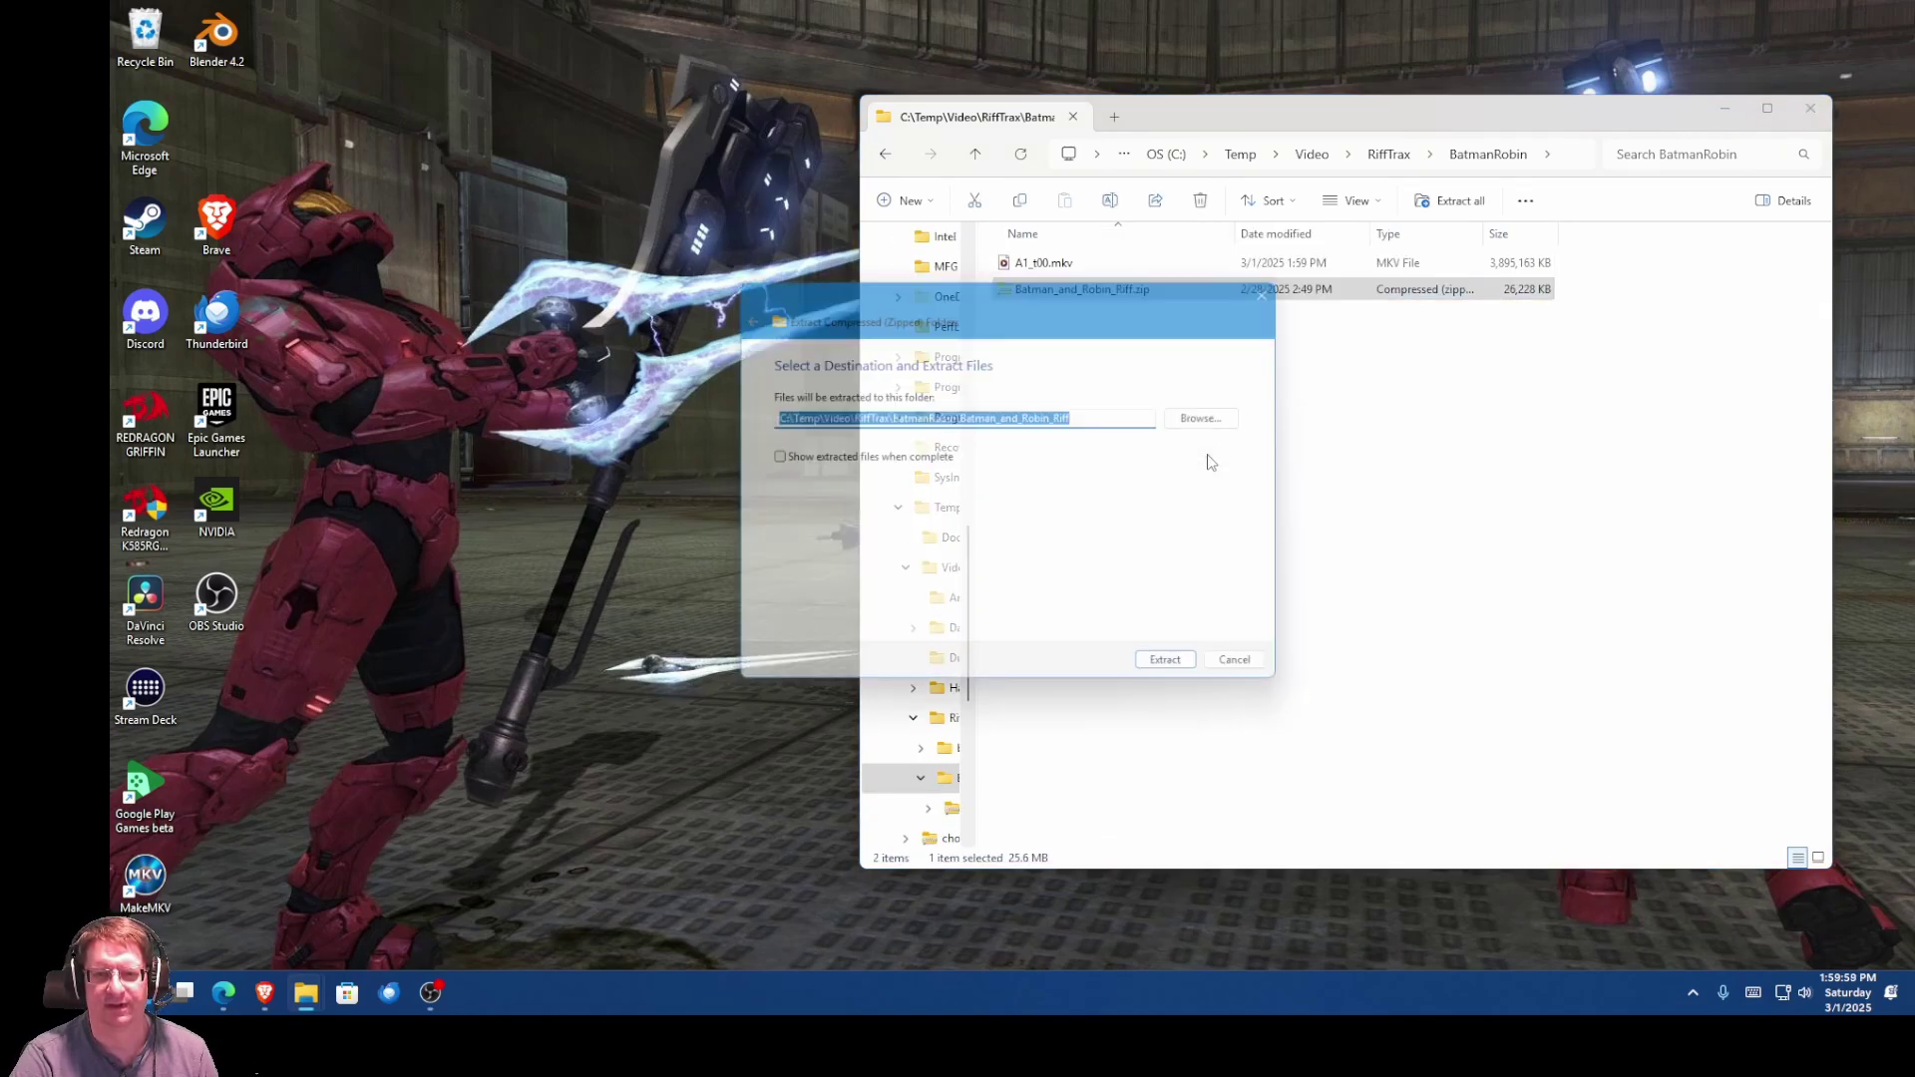
left_click(1184, 682)
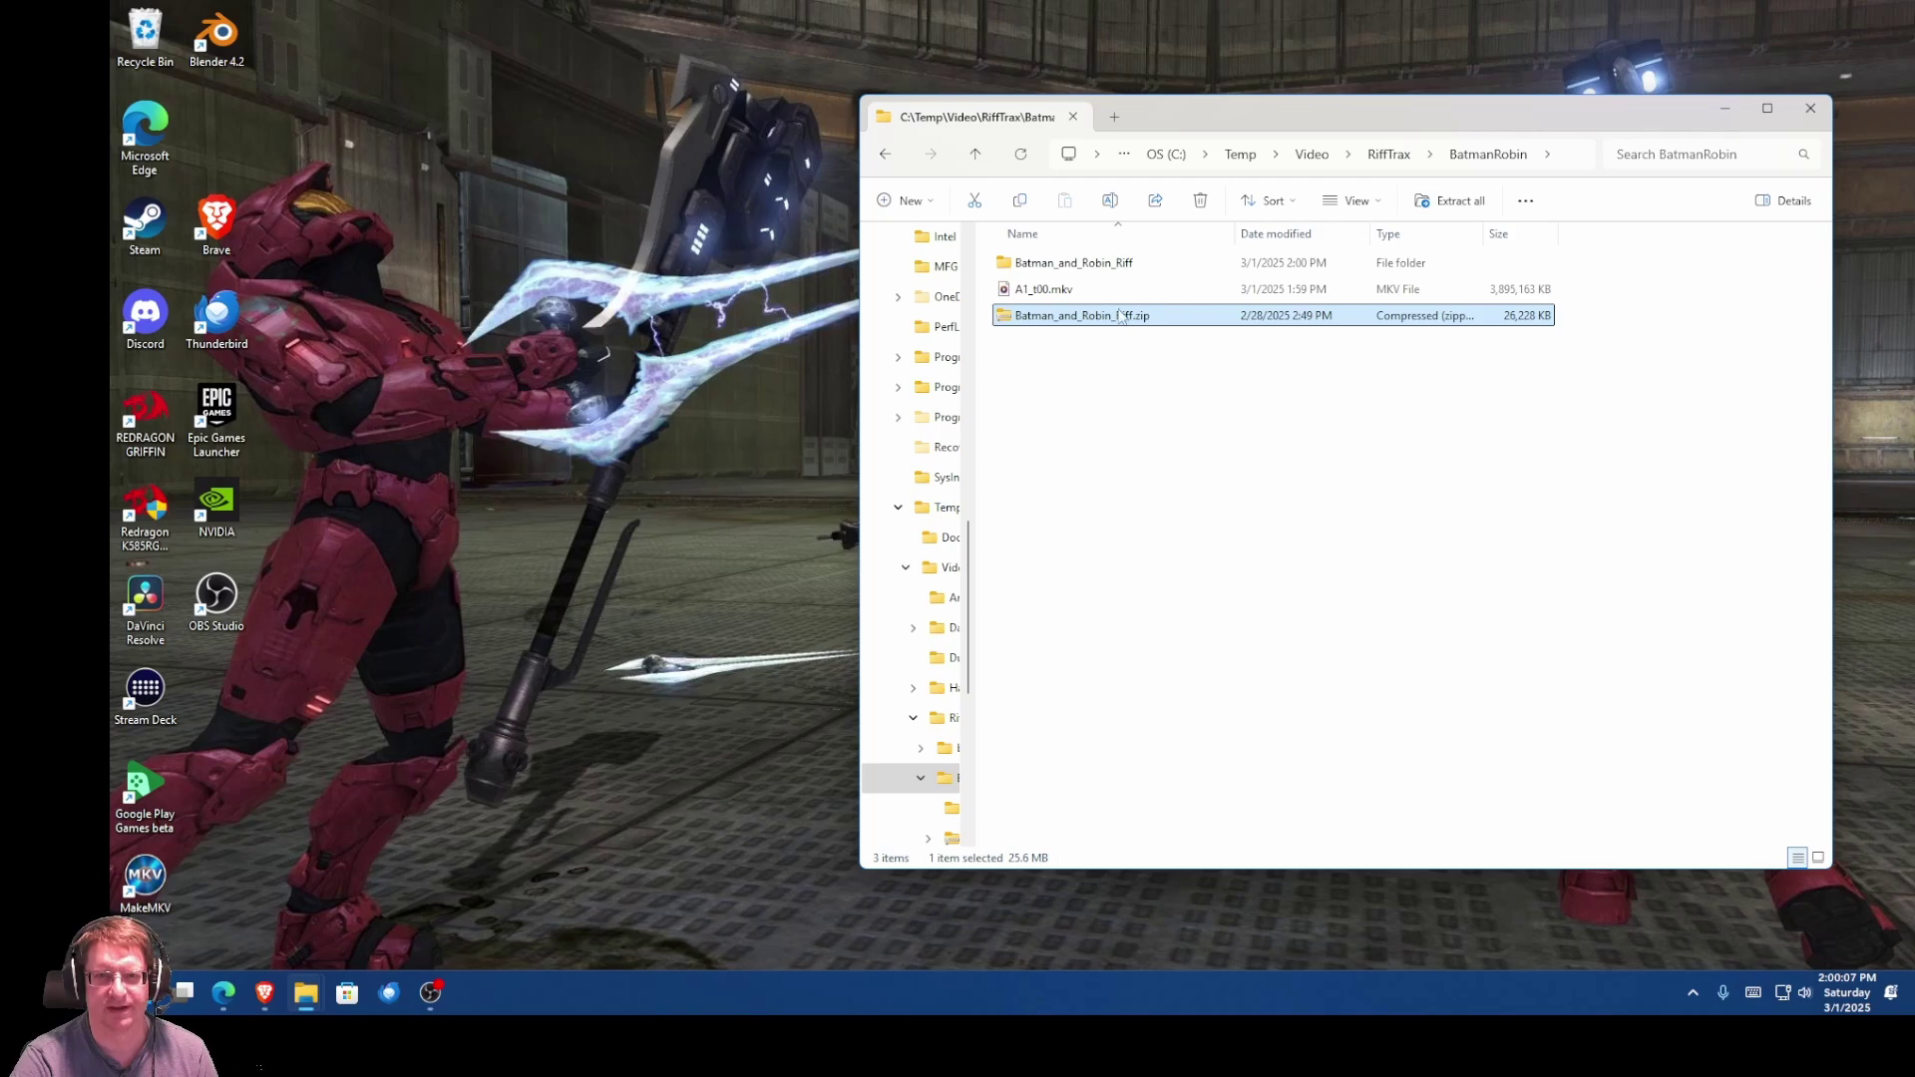
Step: Open the extracted Batman_and_Robin_Riff folder and examine the riff MP3 and readme files
double_click(1122, 262)
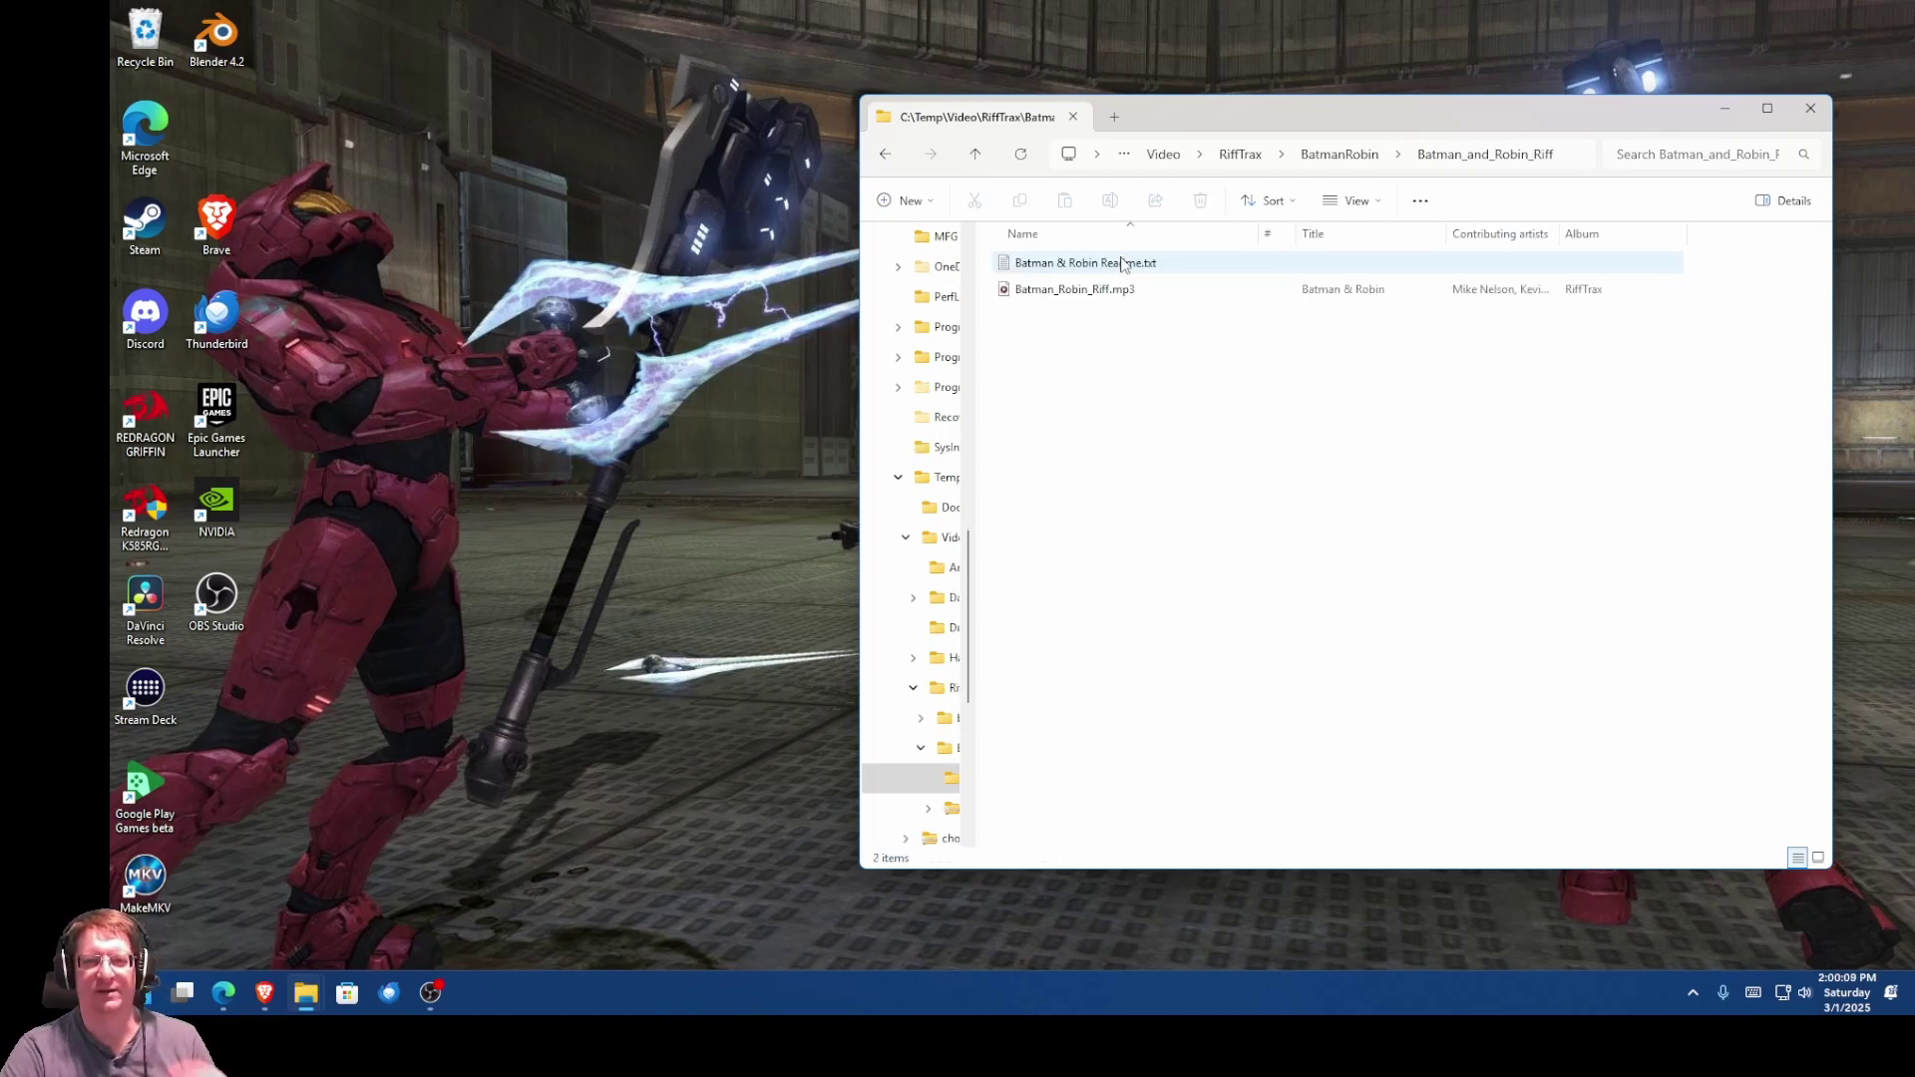
left_click_drag(1192, 342, 1042, 255)
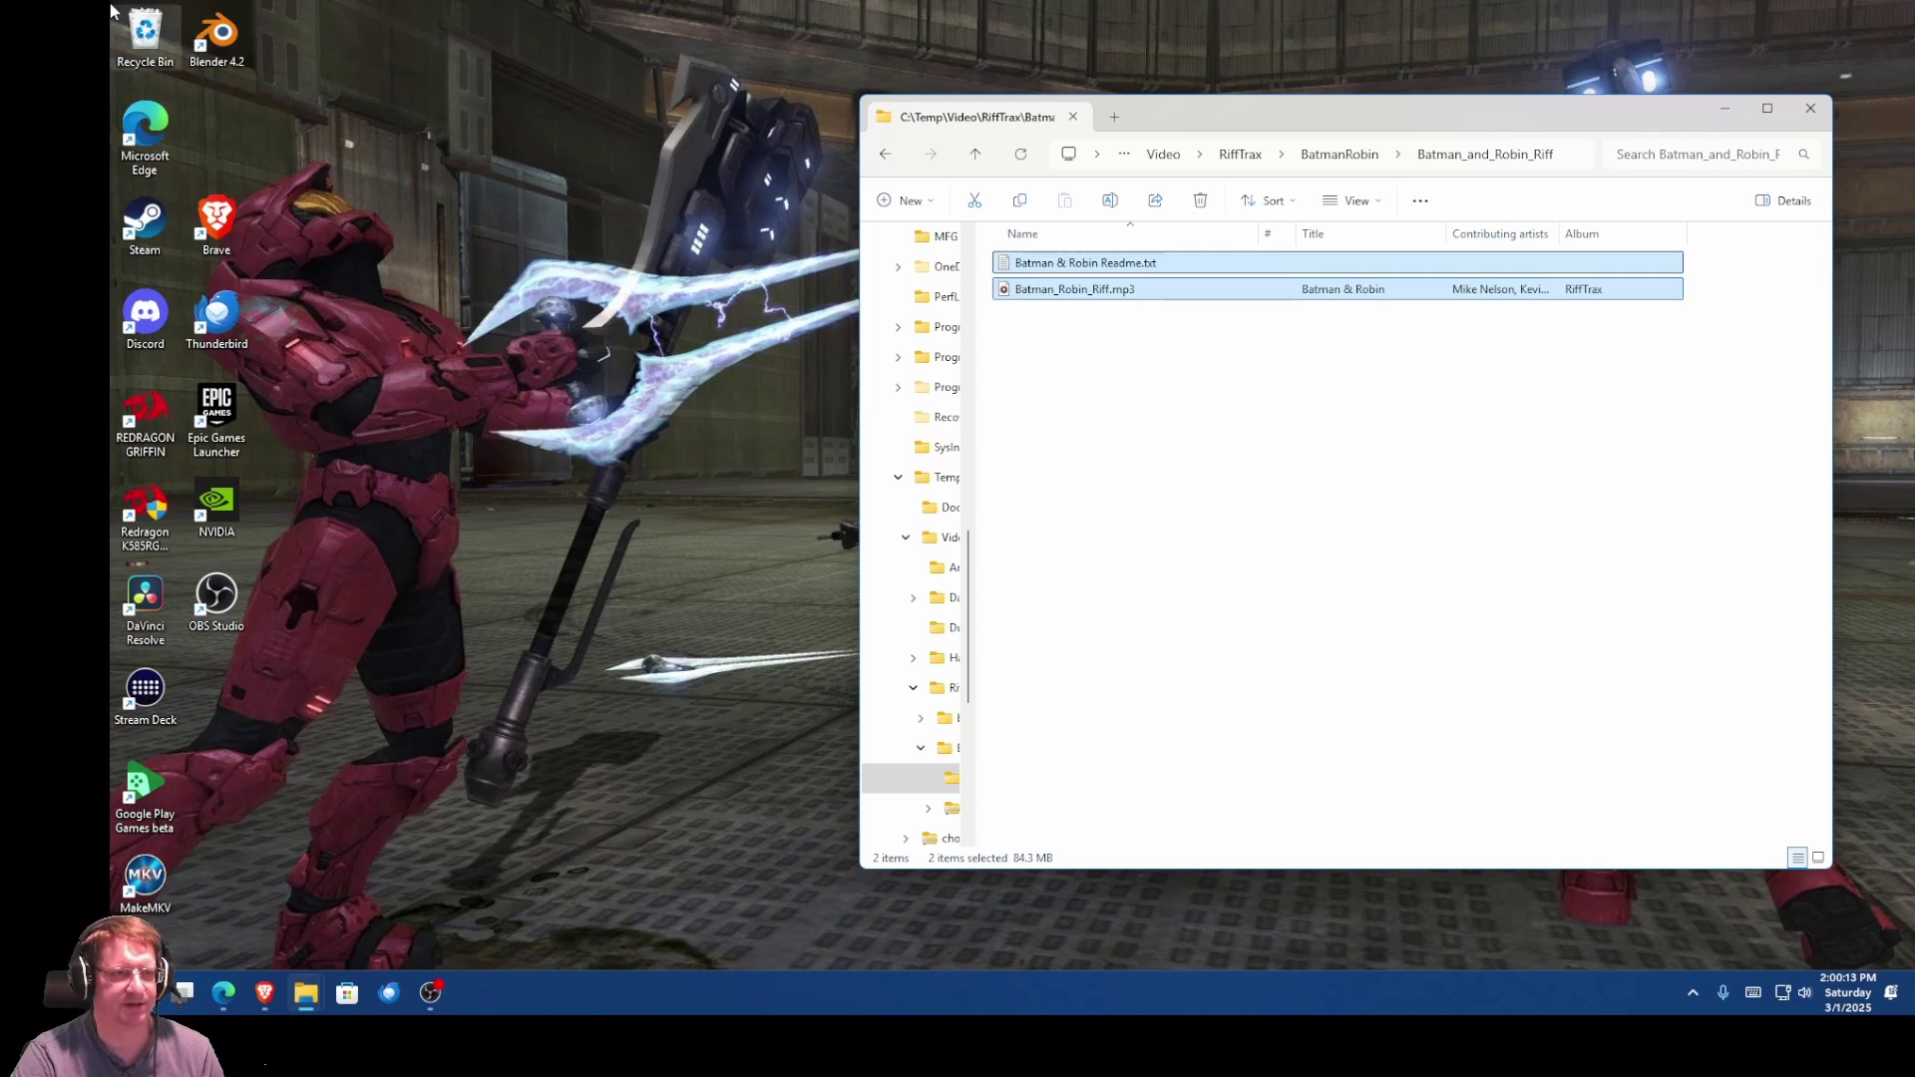
key("alt+Tab")
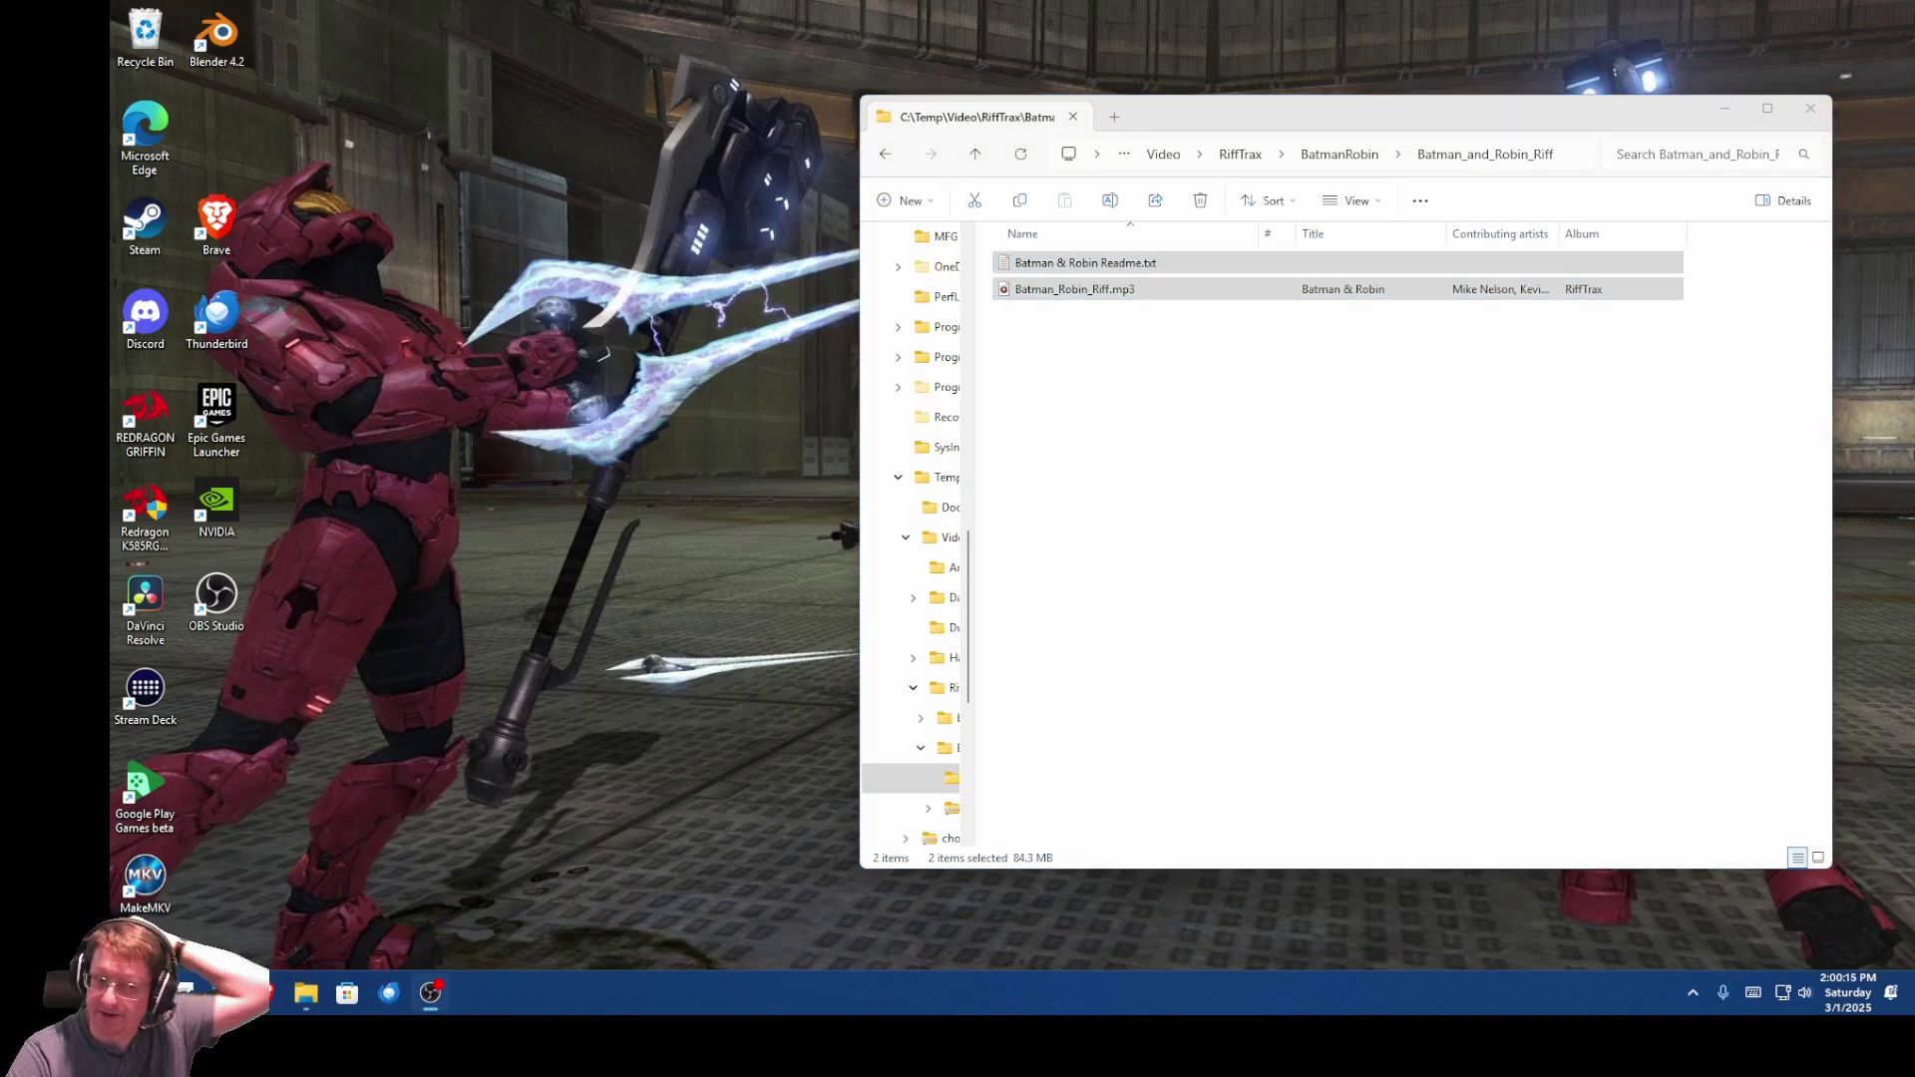
left_click(1160, 344)
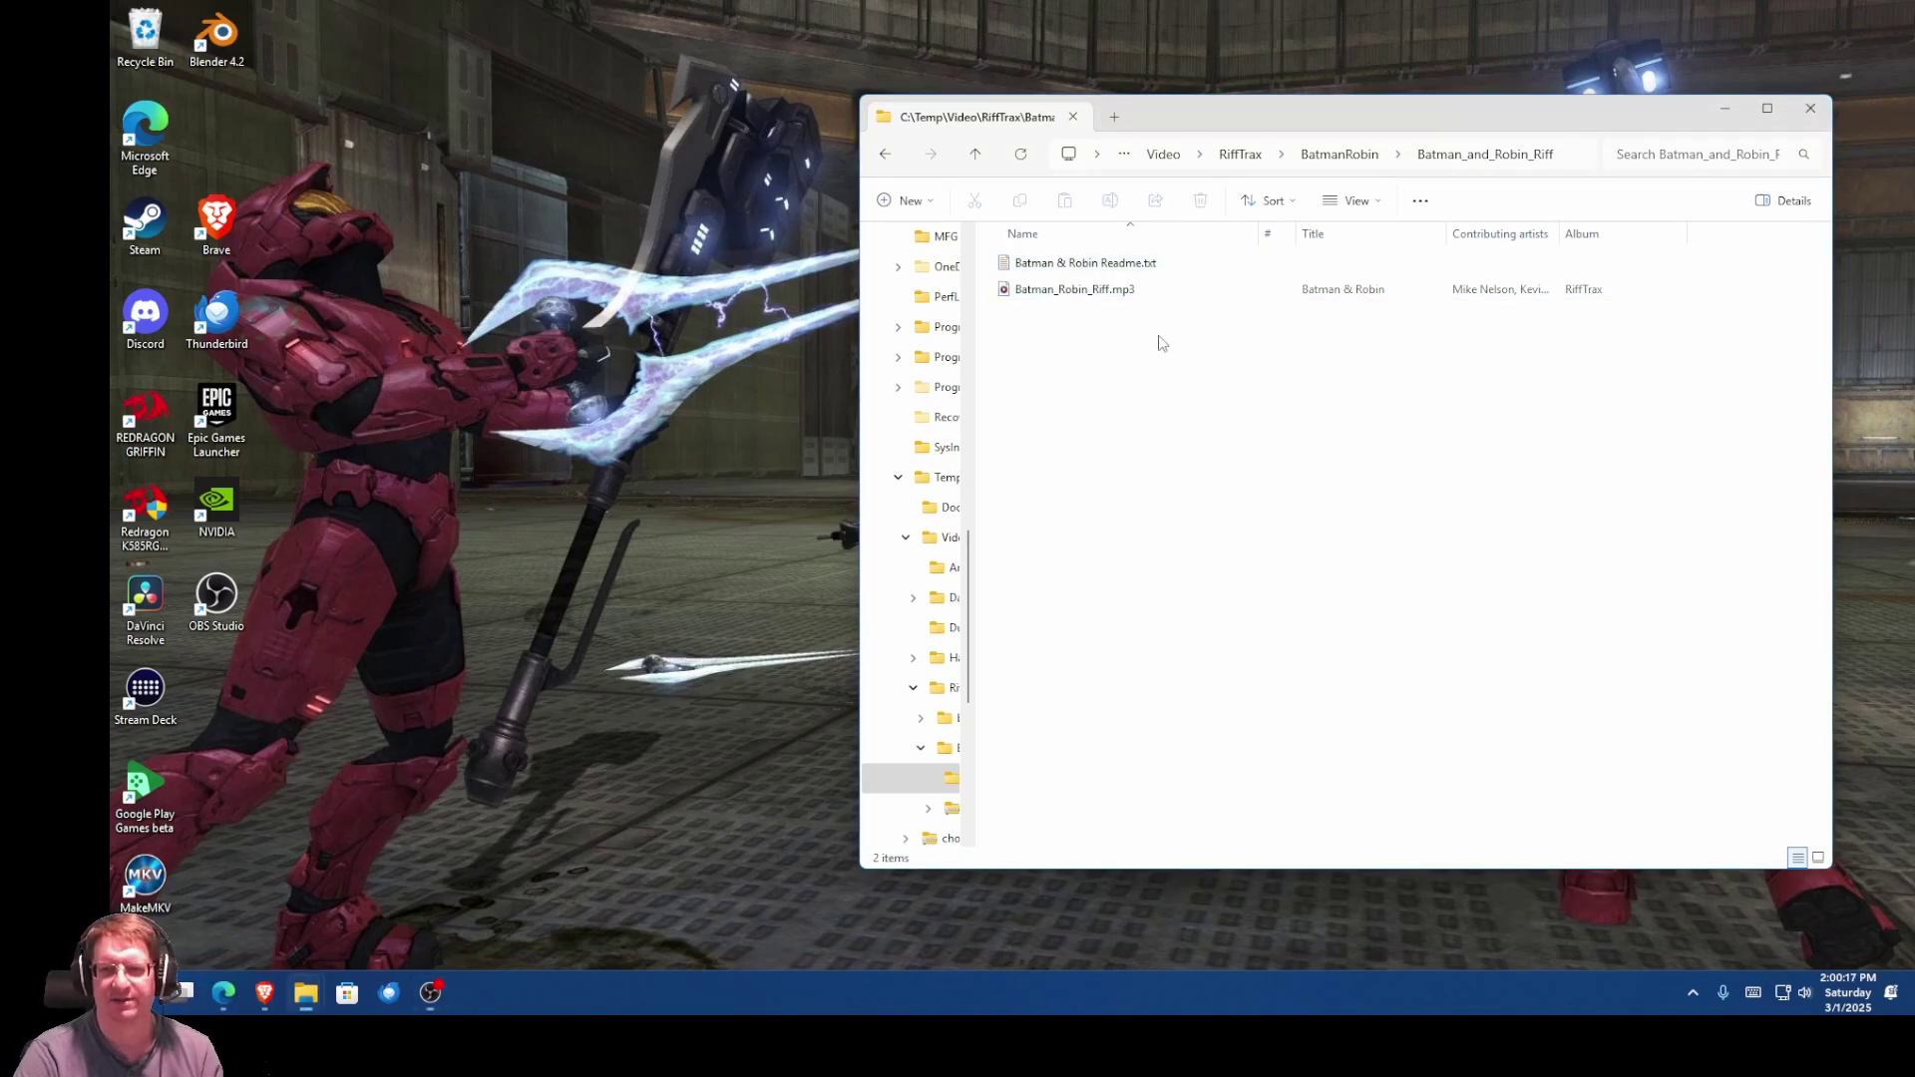
left_click(1127, 291)
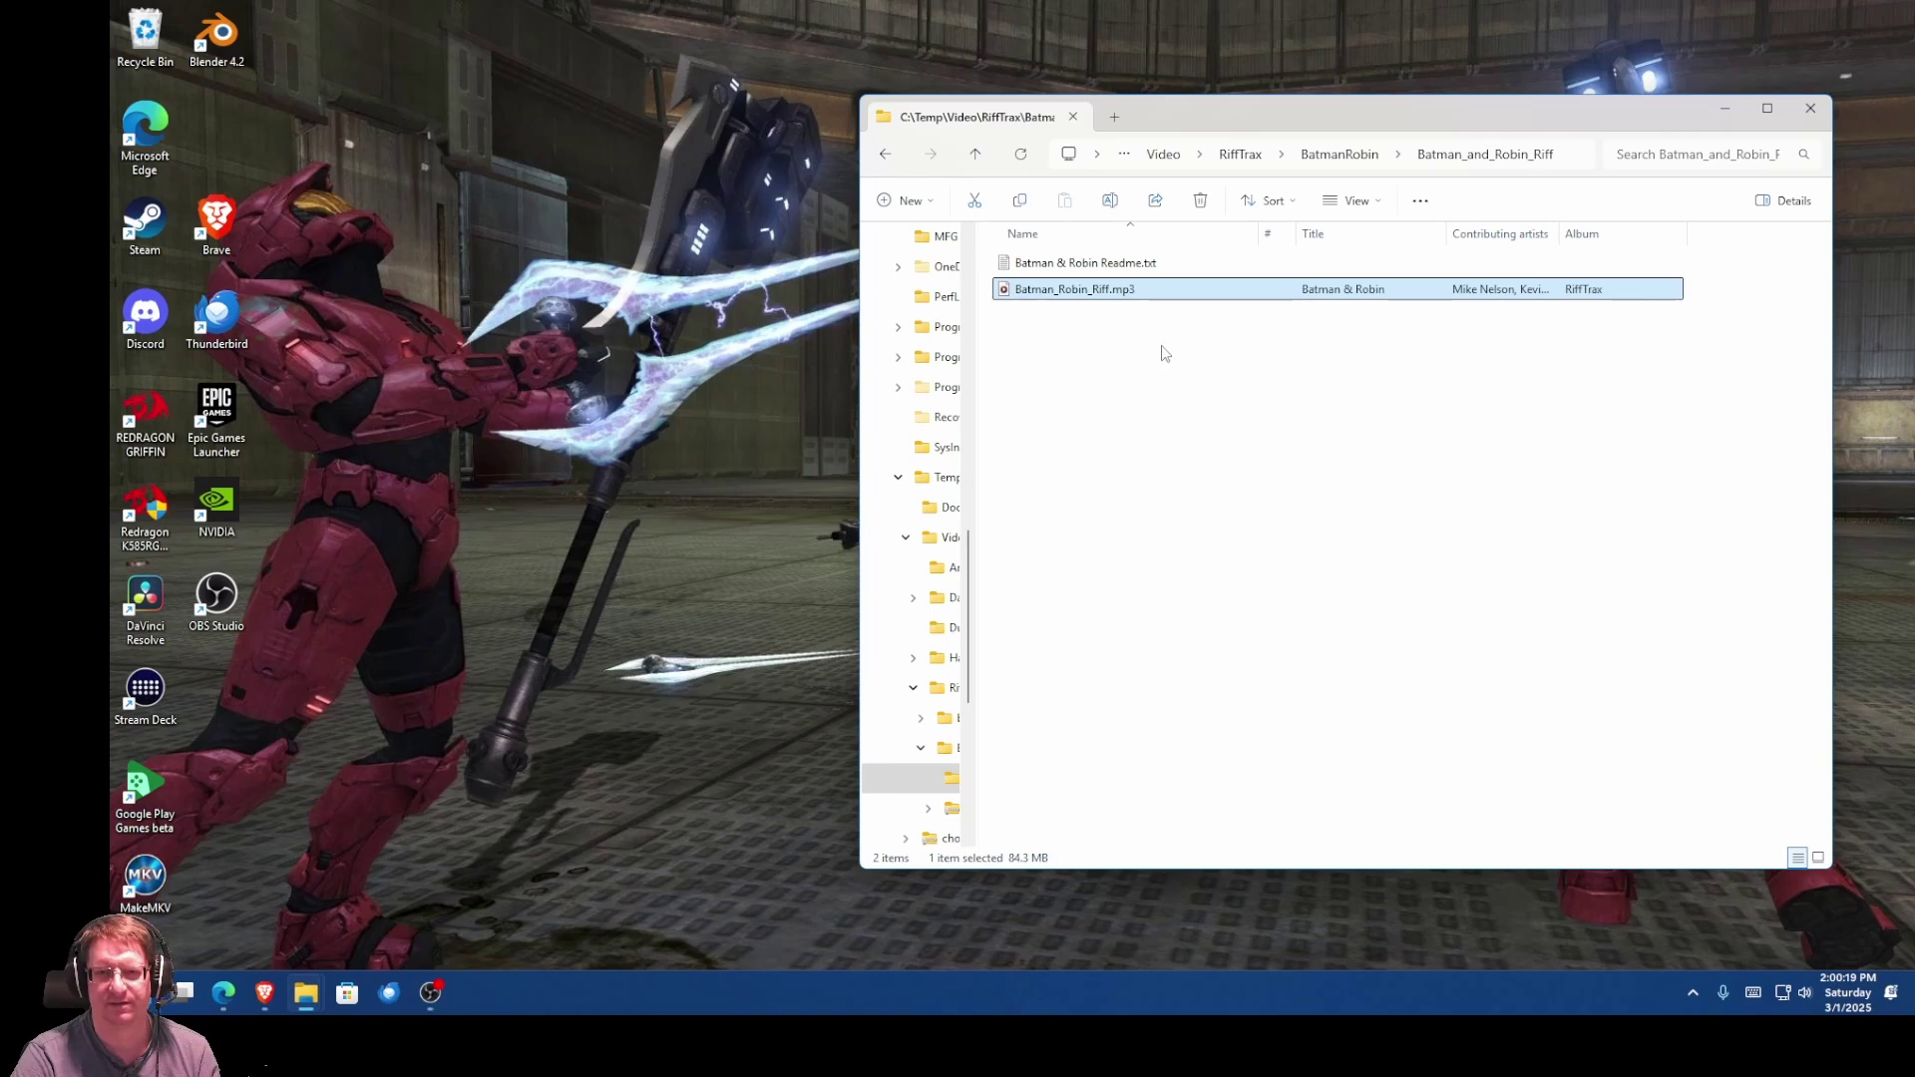
left_click(1153, 267)
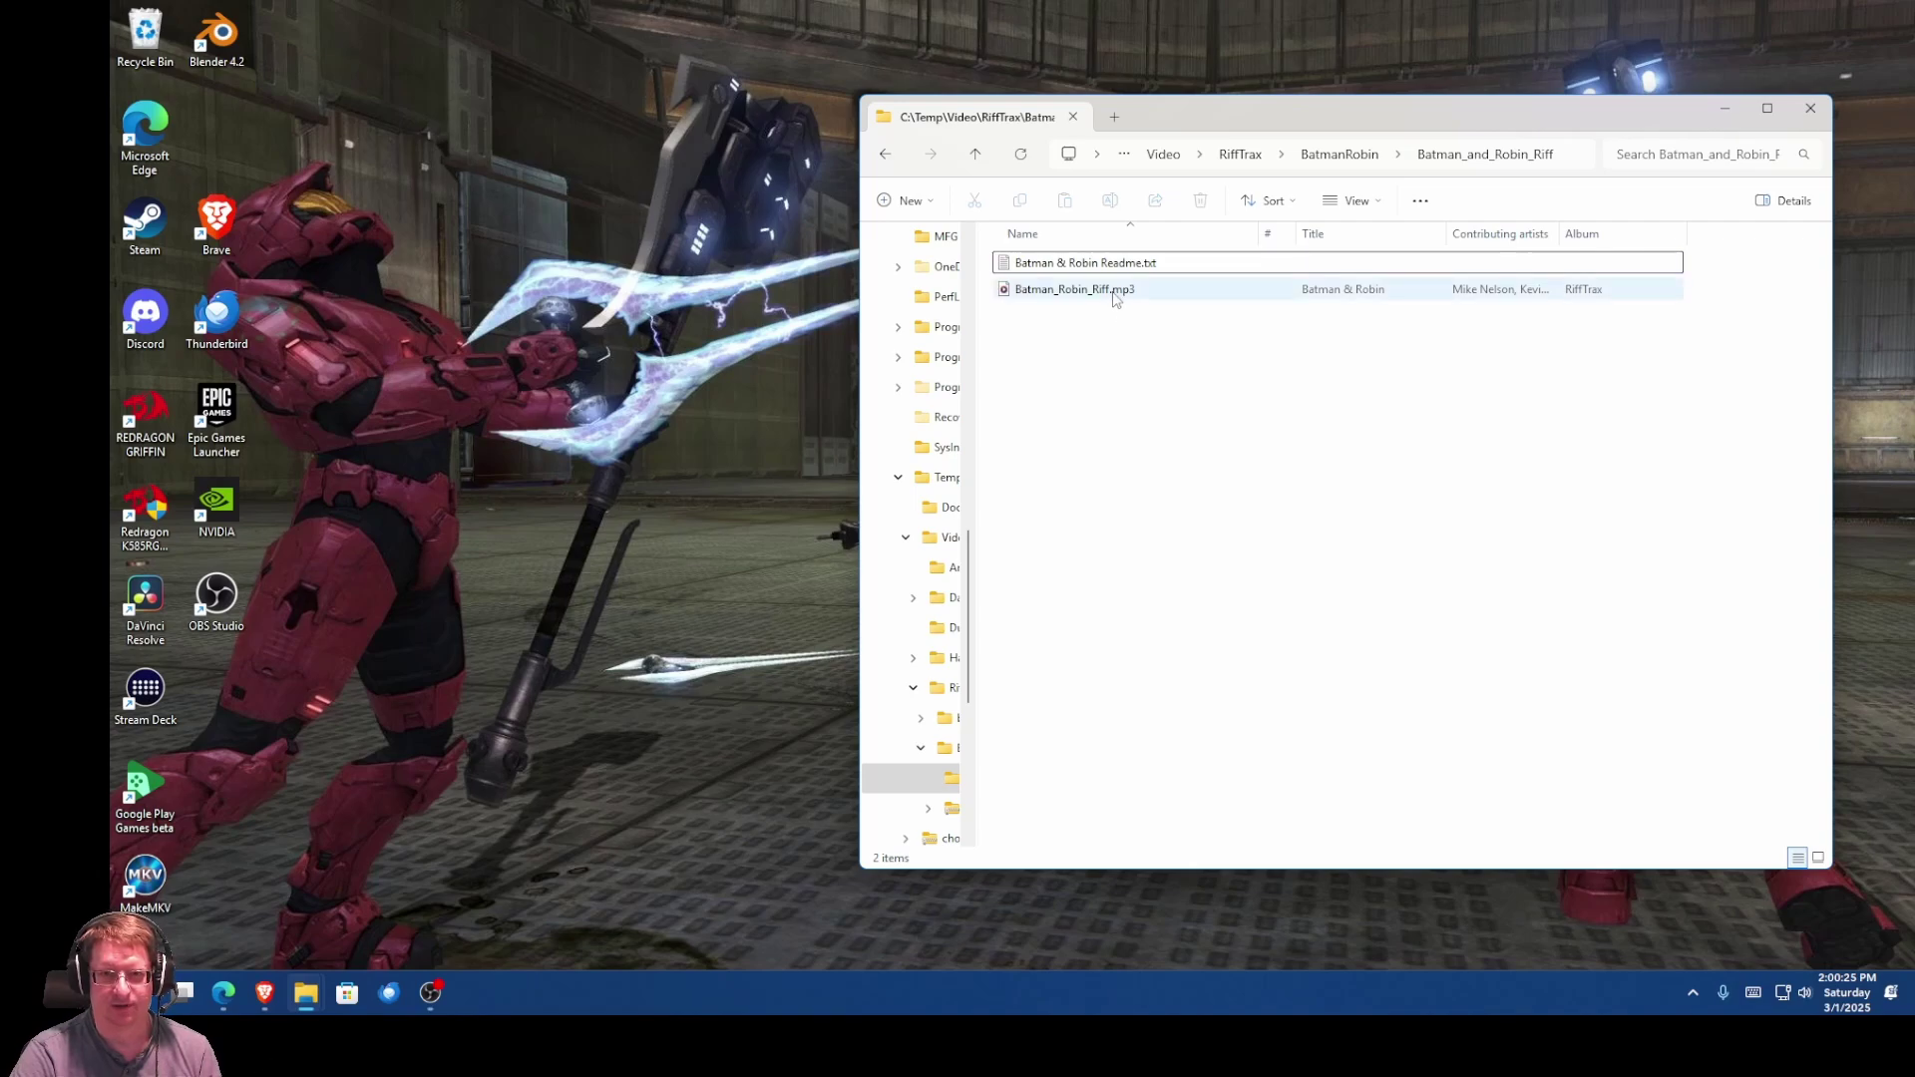
Step: Open Audacity and import Batman_Robin_Riff.mp3 from the Batman_and_Robin_Riff folder as an audio track
left_click(1114, 290)
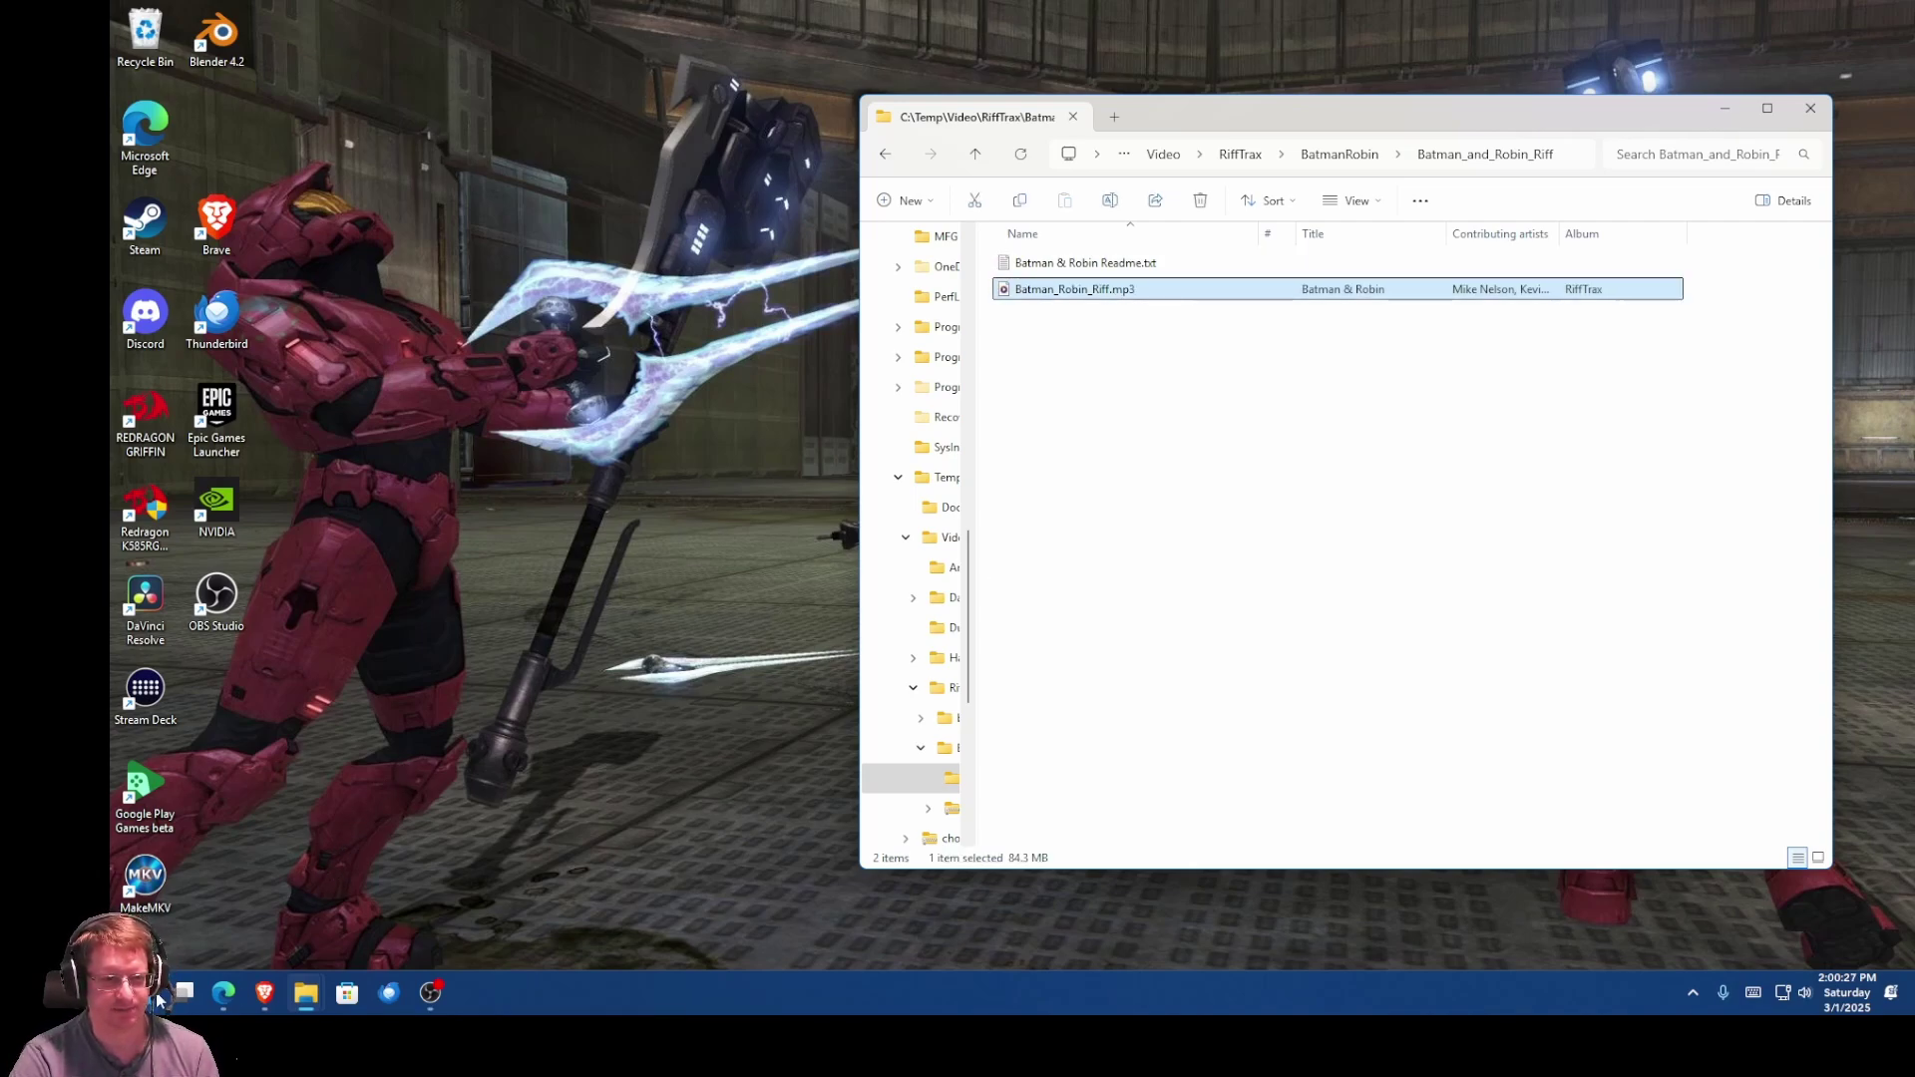
key("super")
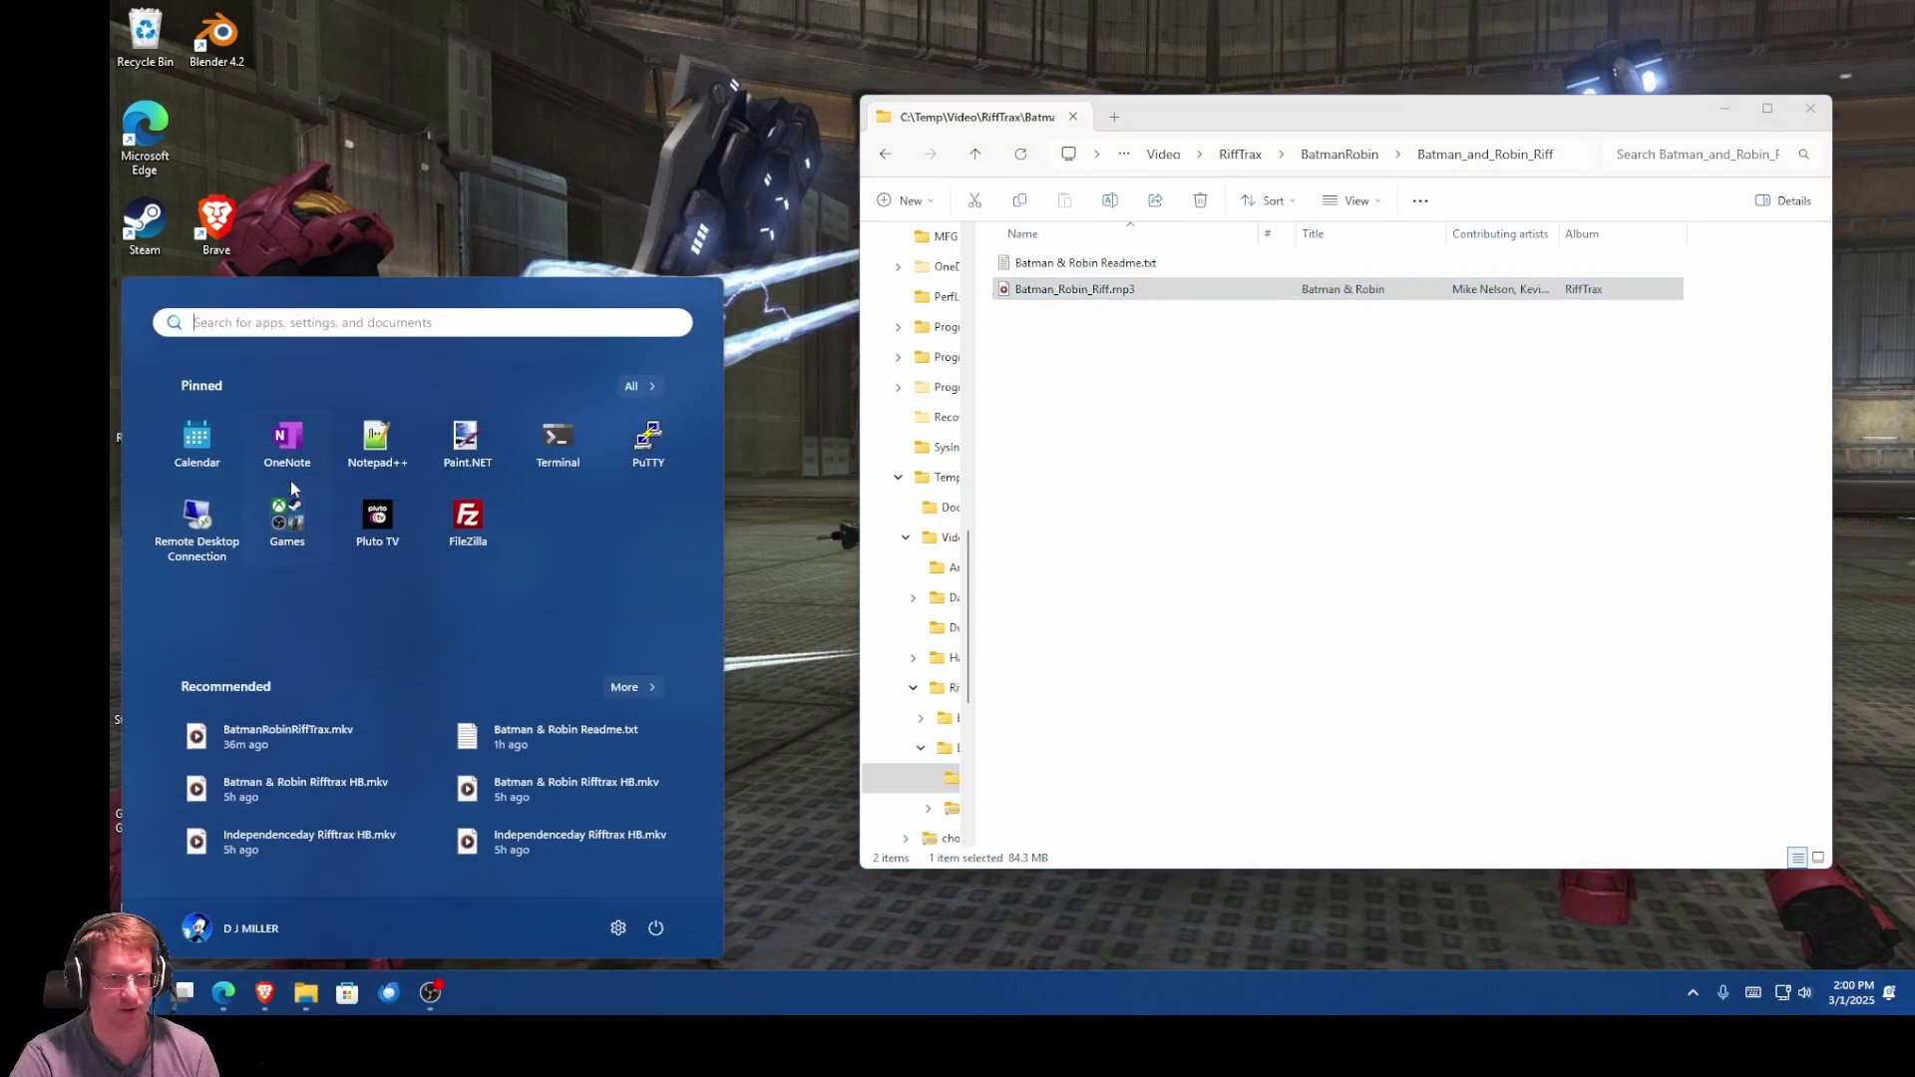
left_click(637, 387)
left_click(255, 729)
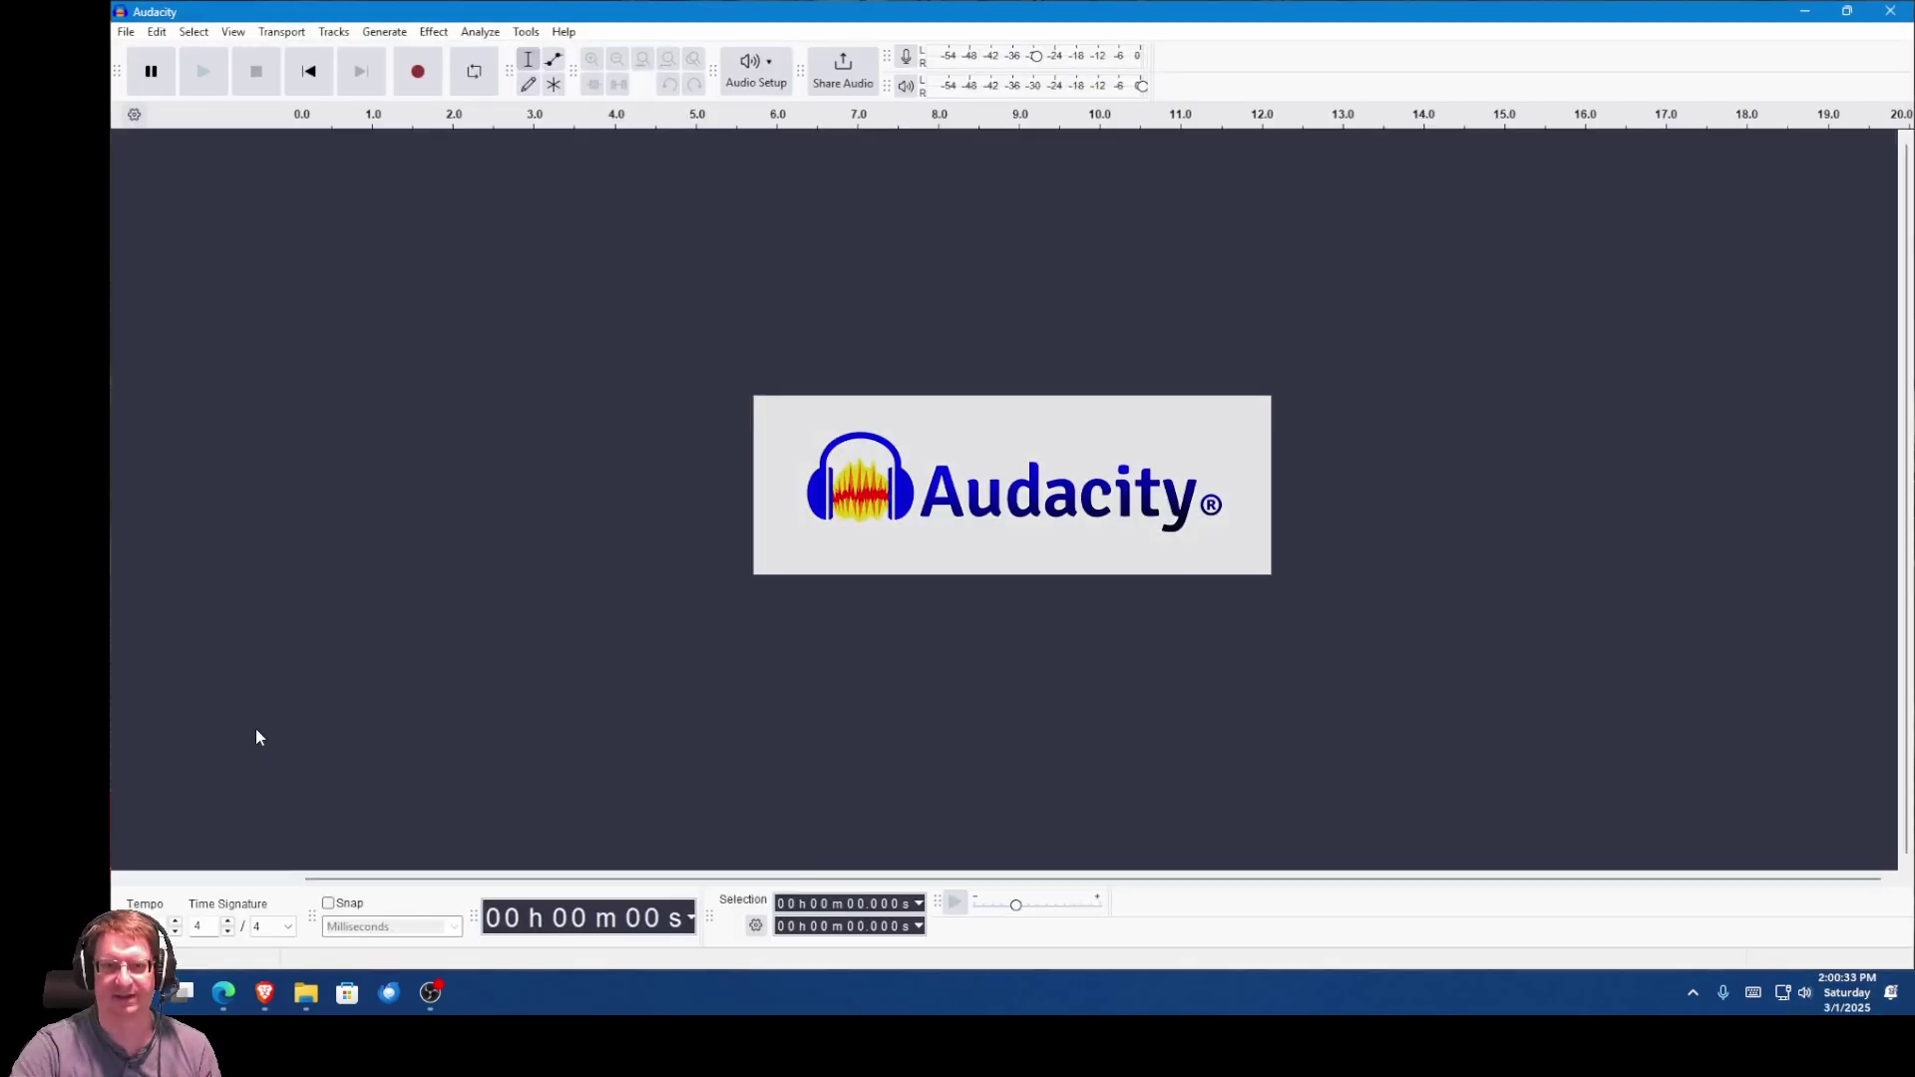
left_click(303, 994)
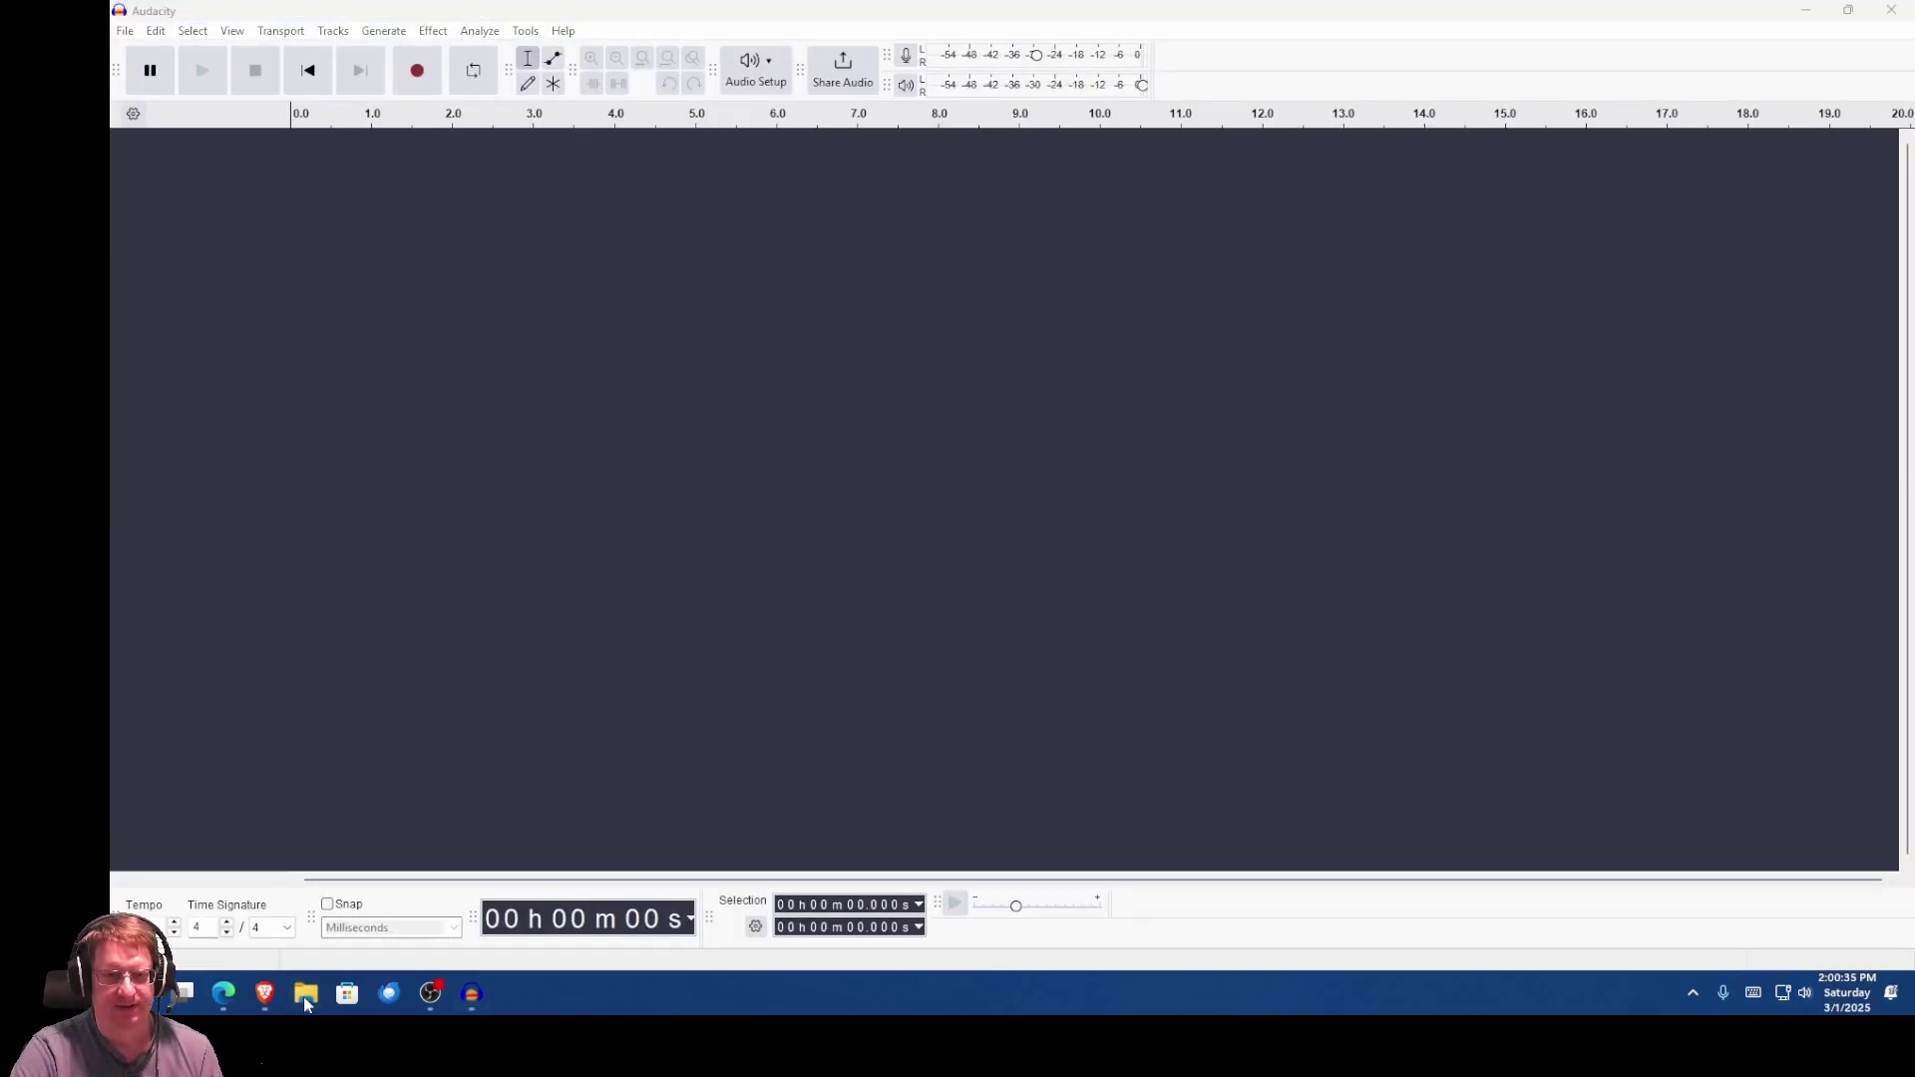
left_click(377, 898)
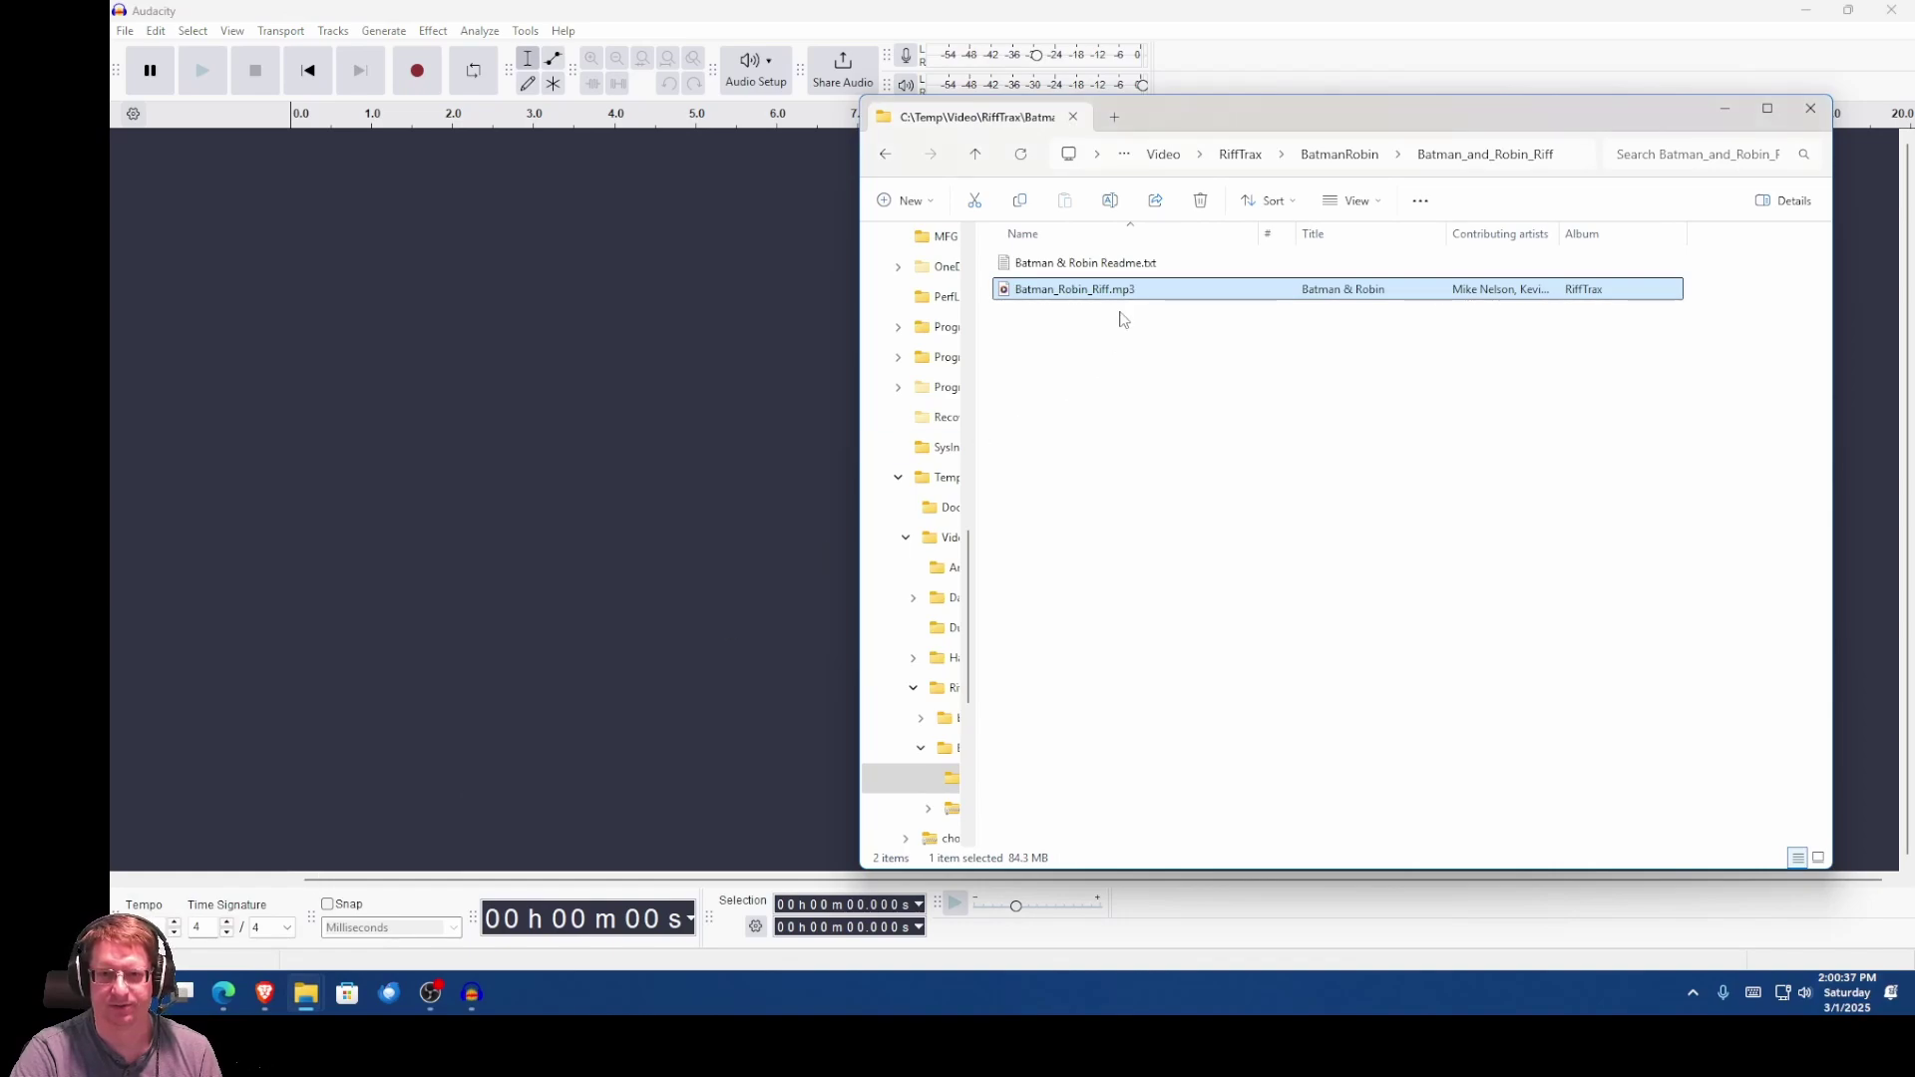
left_click_drag(1119, 290, 637, 310)
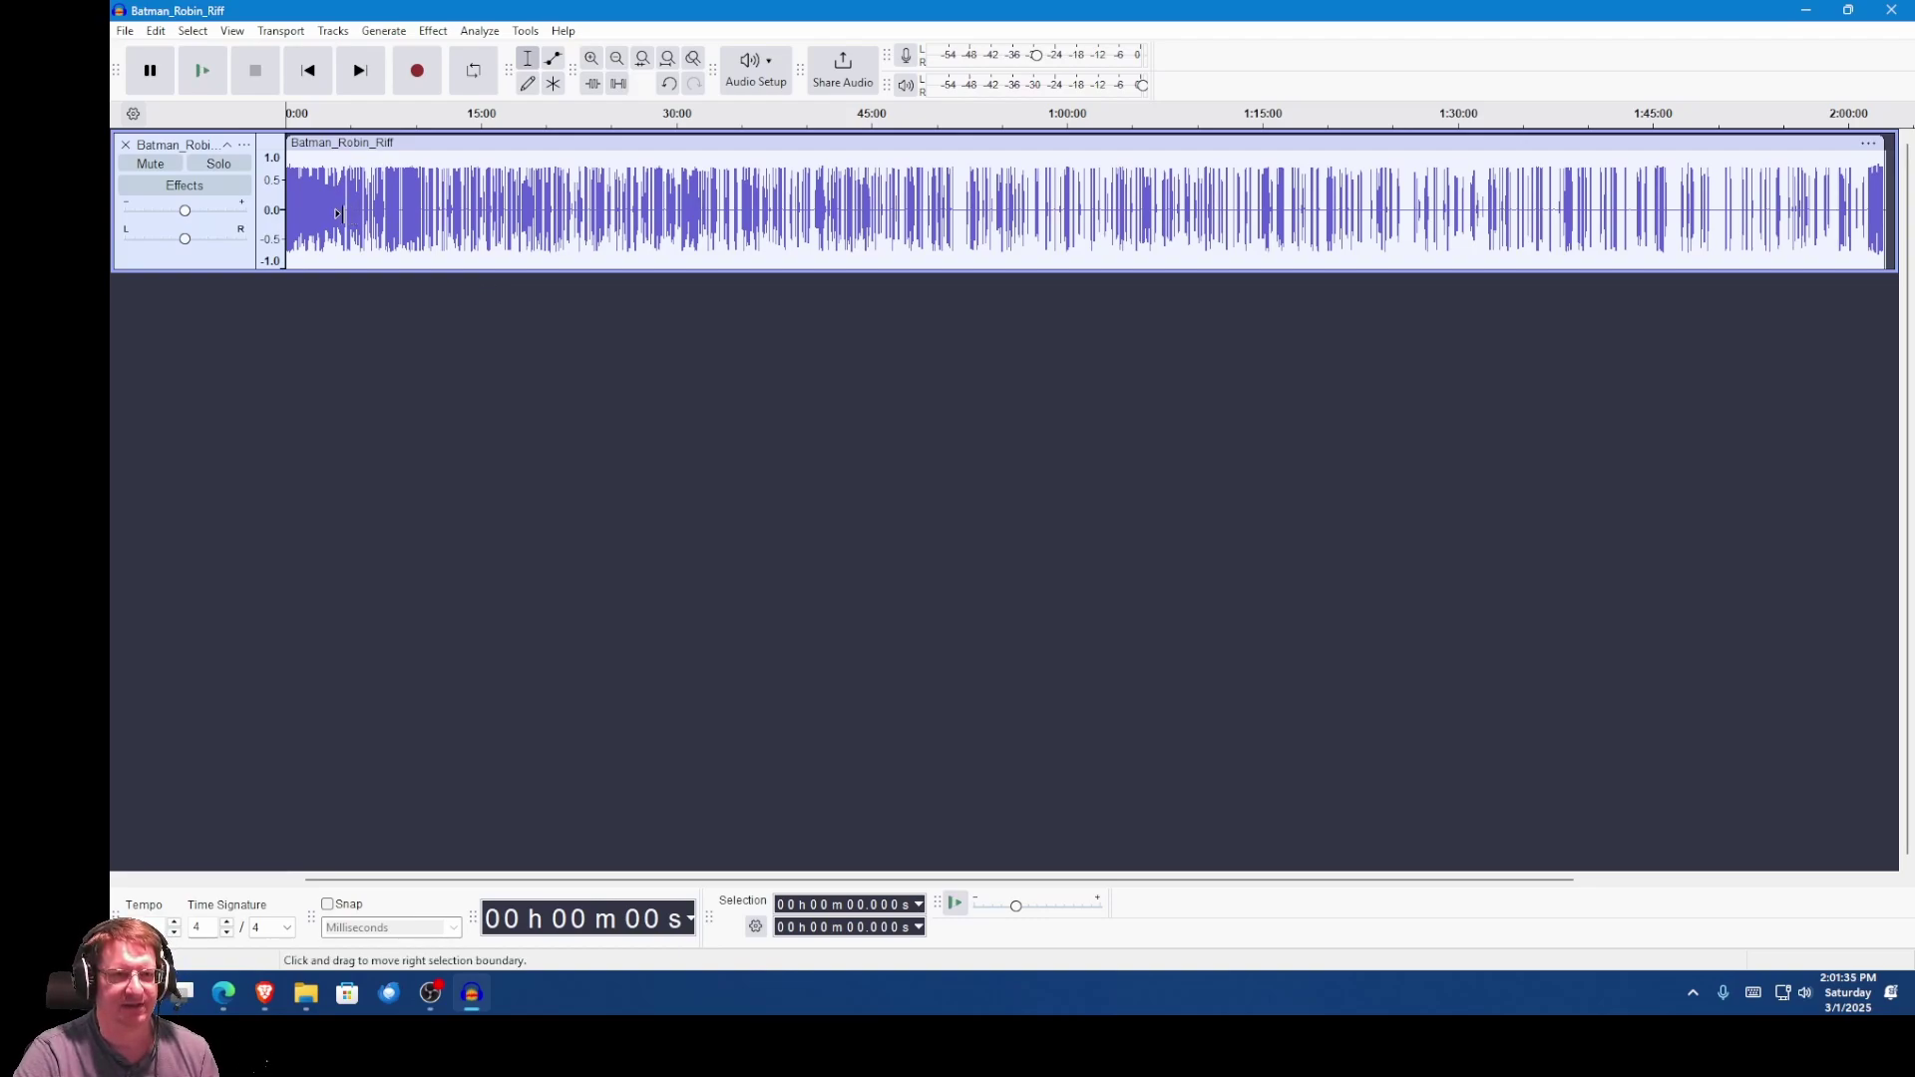
Step: Play the passage of the riff track from about 2:19 to 2:23
scroll(345, 212, "up", 2)
scroll(339, 212, "up", 2)
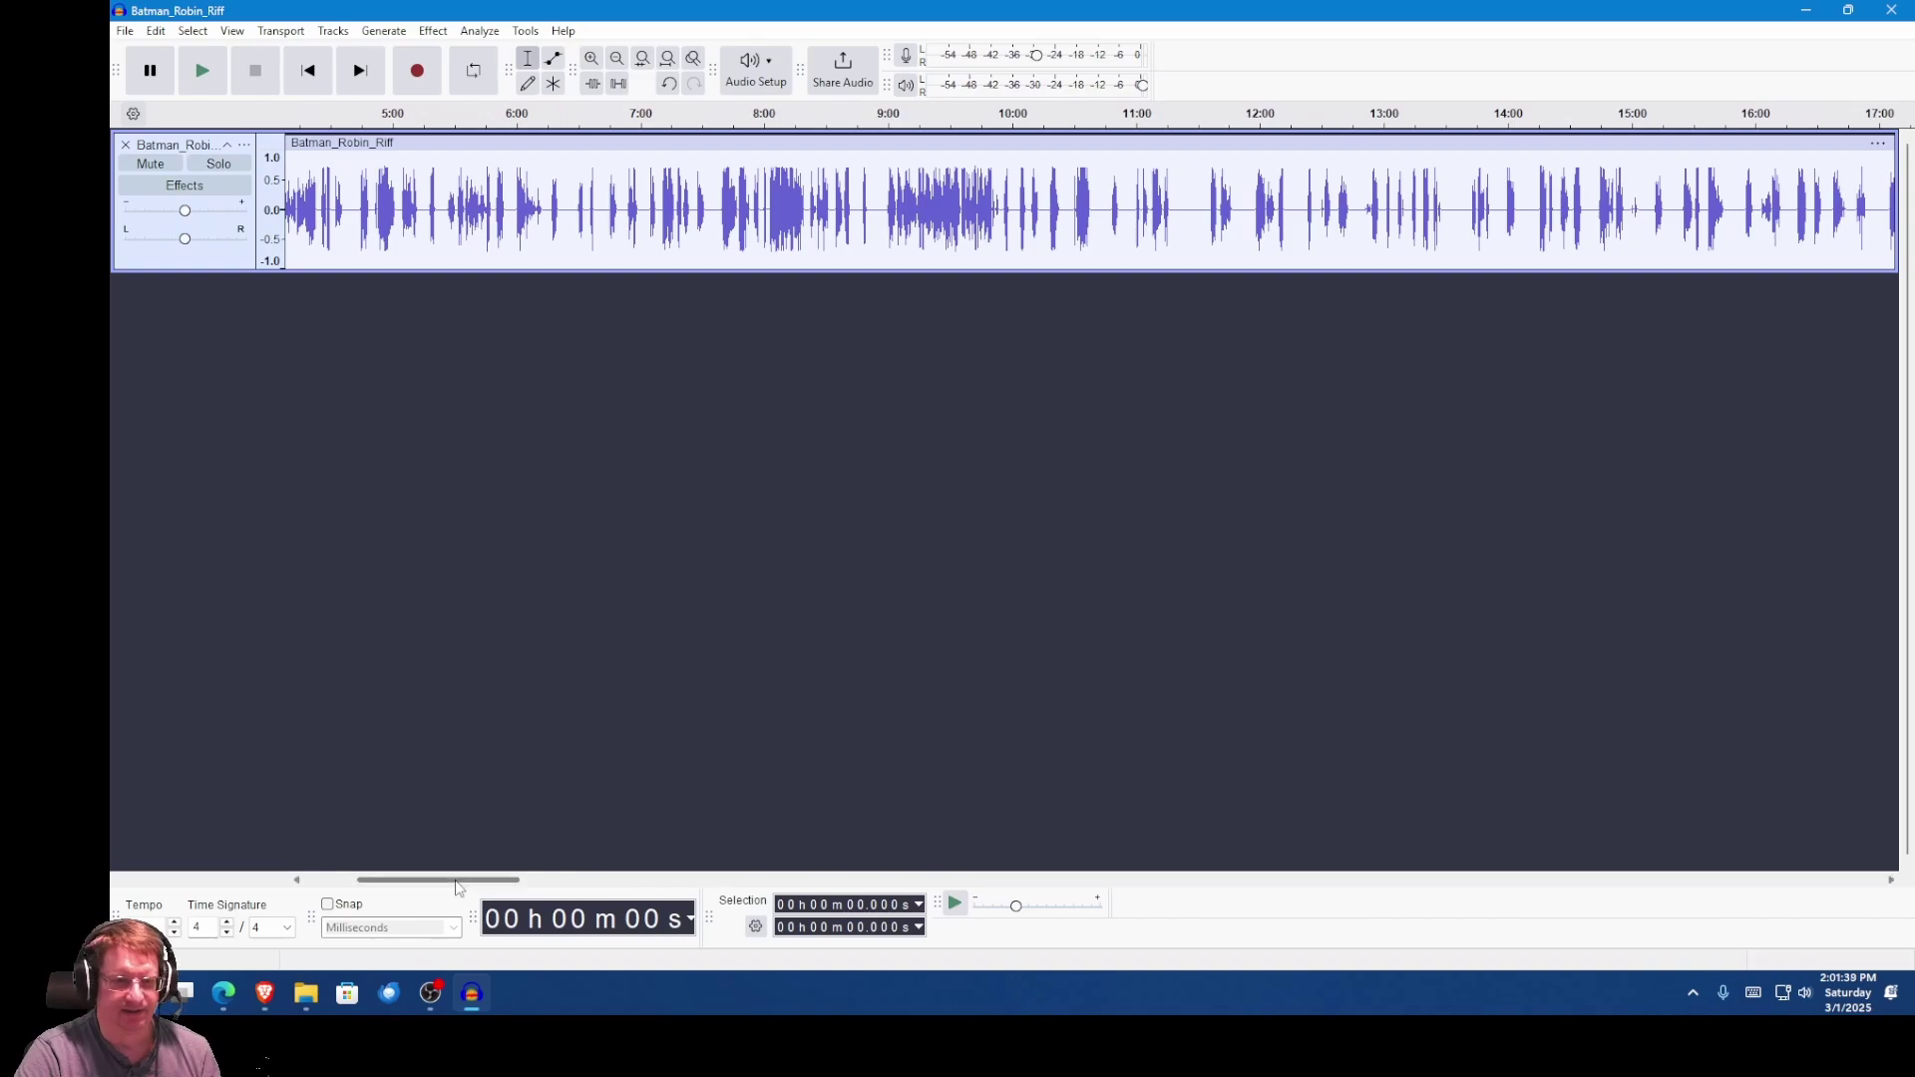
left_click_drag(417, 879, 366, 879)
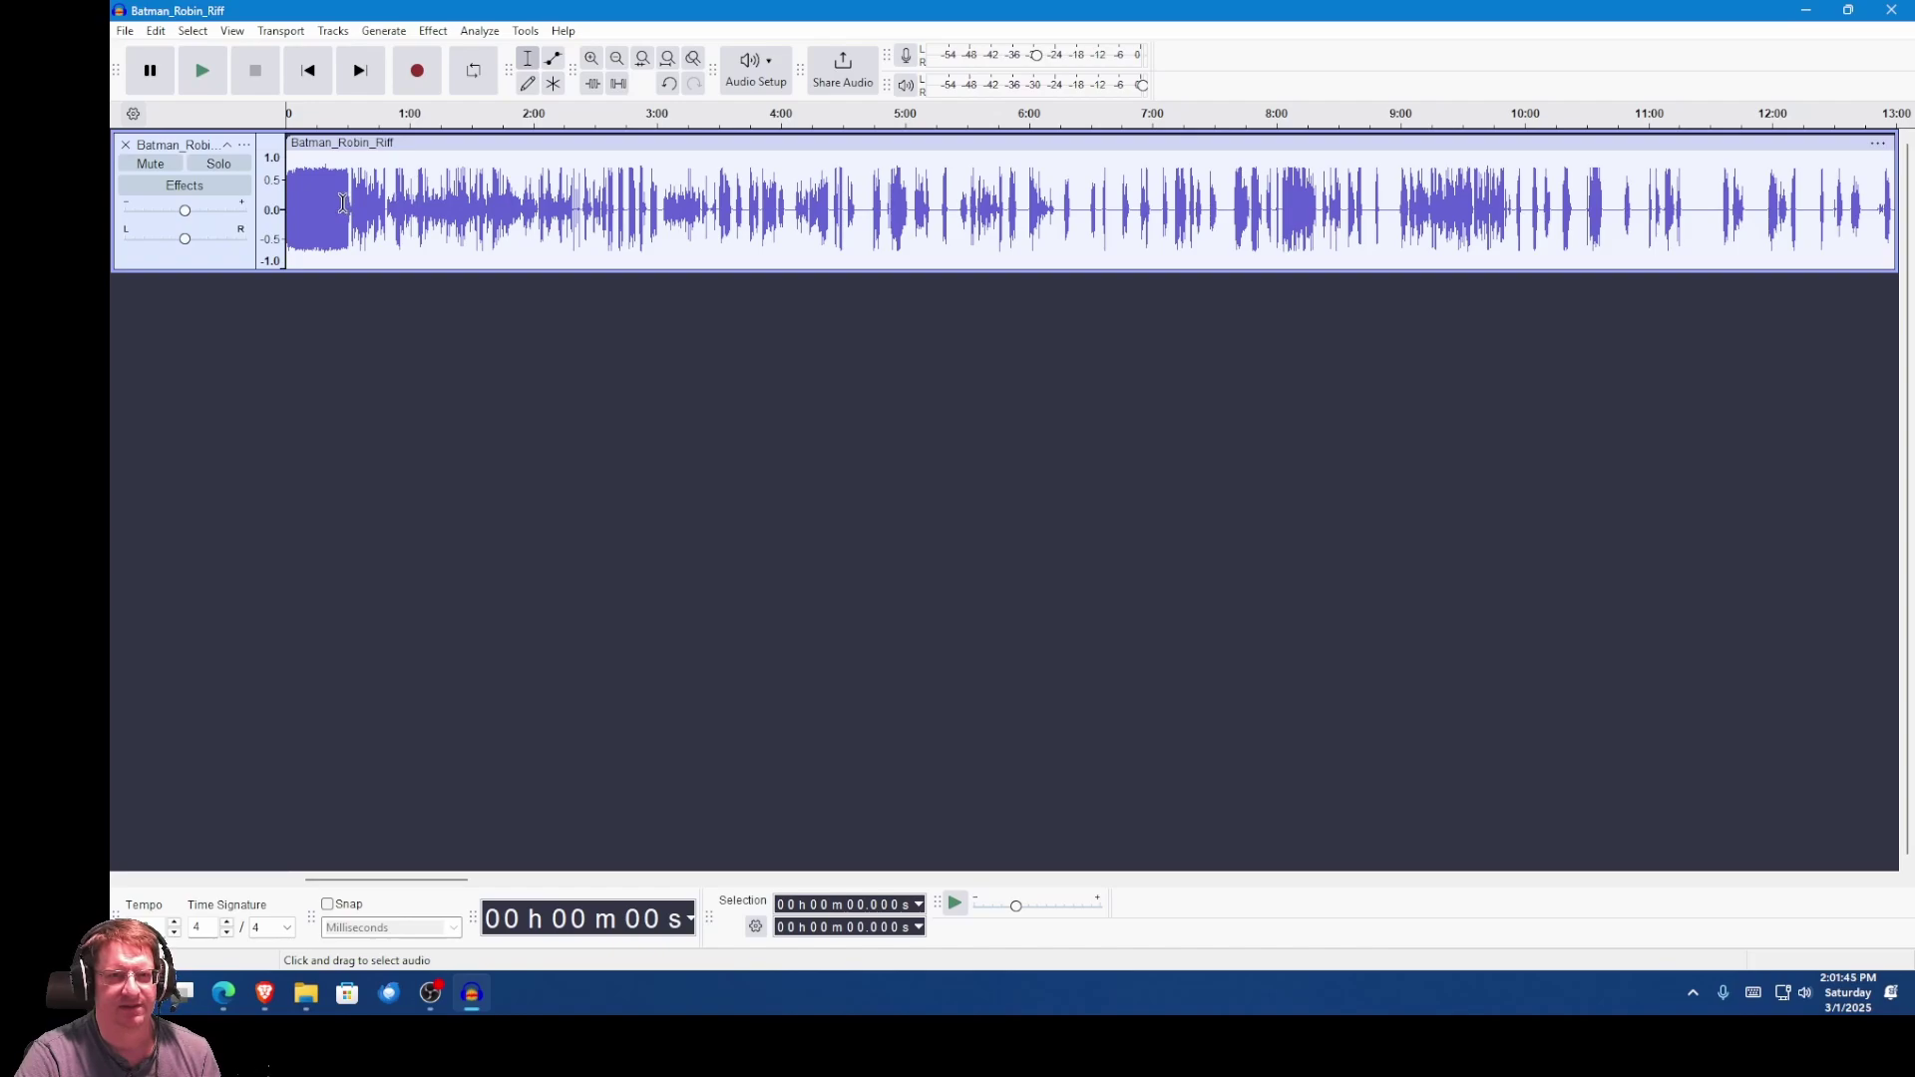
scroll(342, 204, "up", 2)
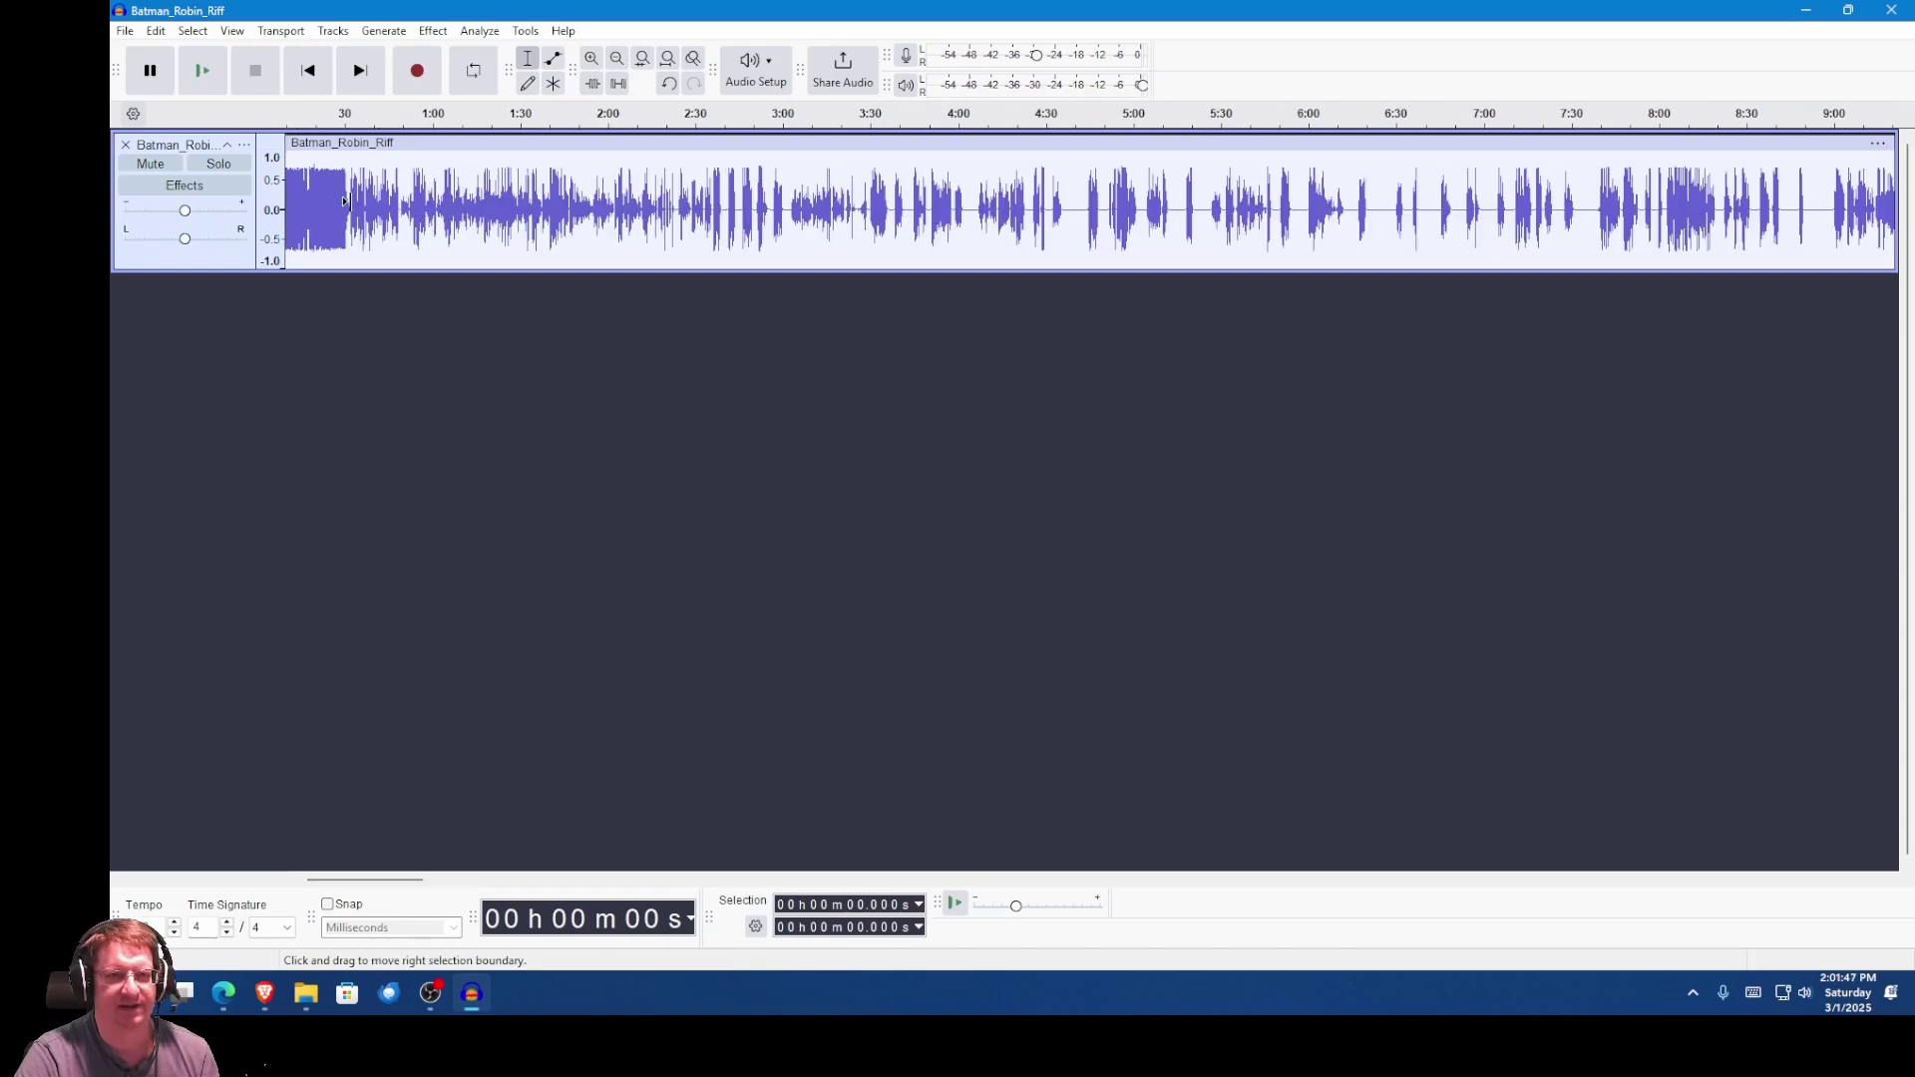
scroll(343, 202, "up", 1)
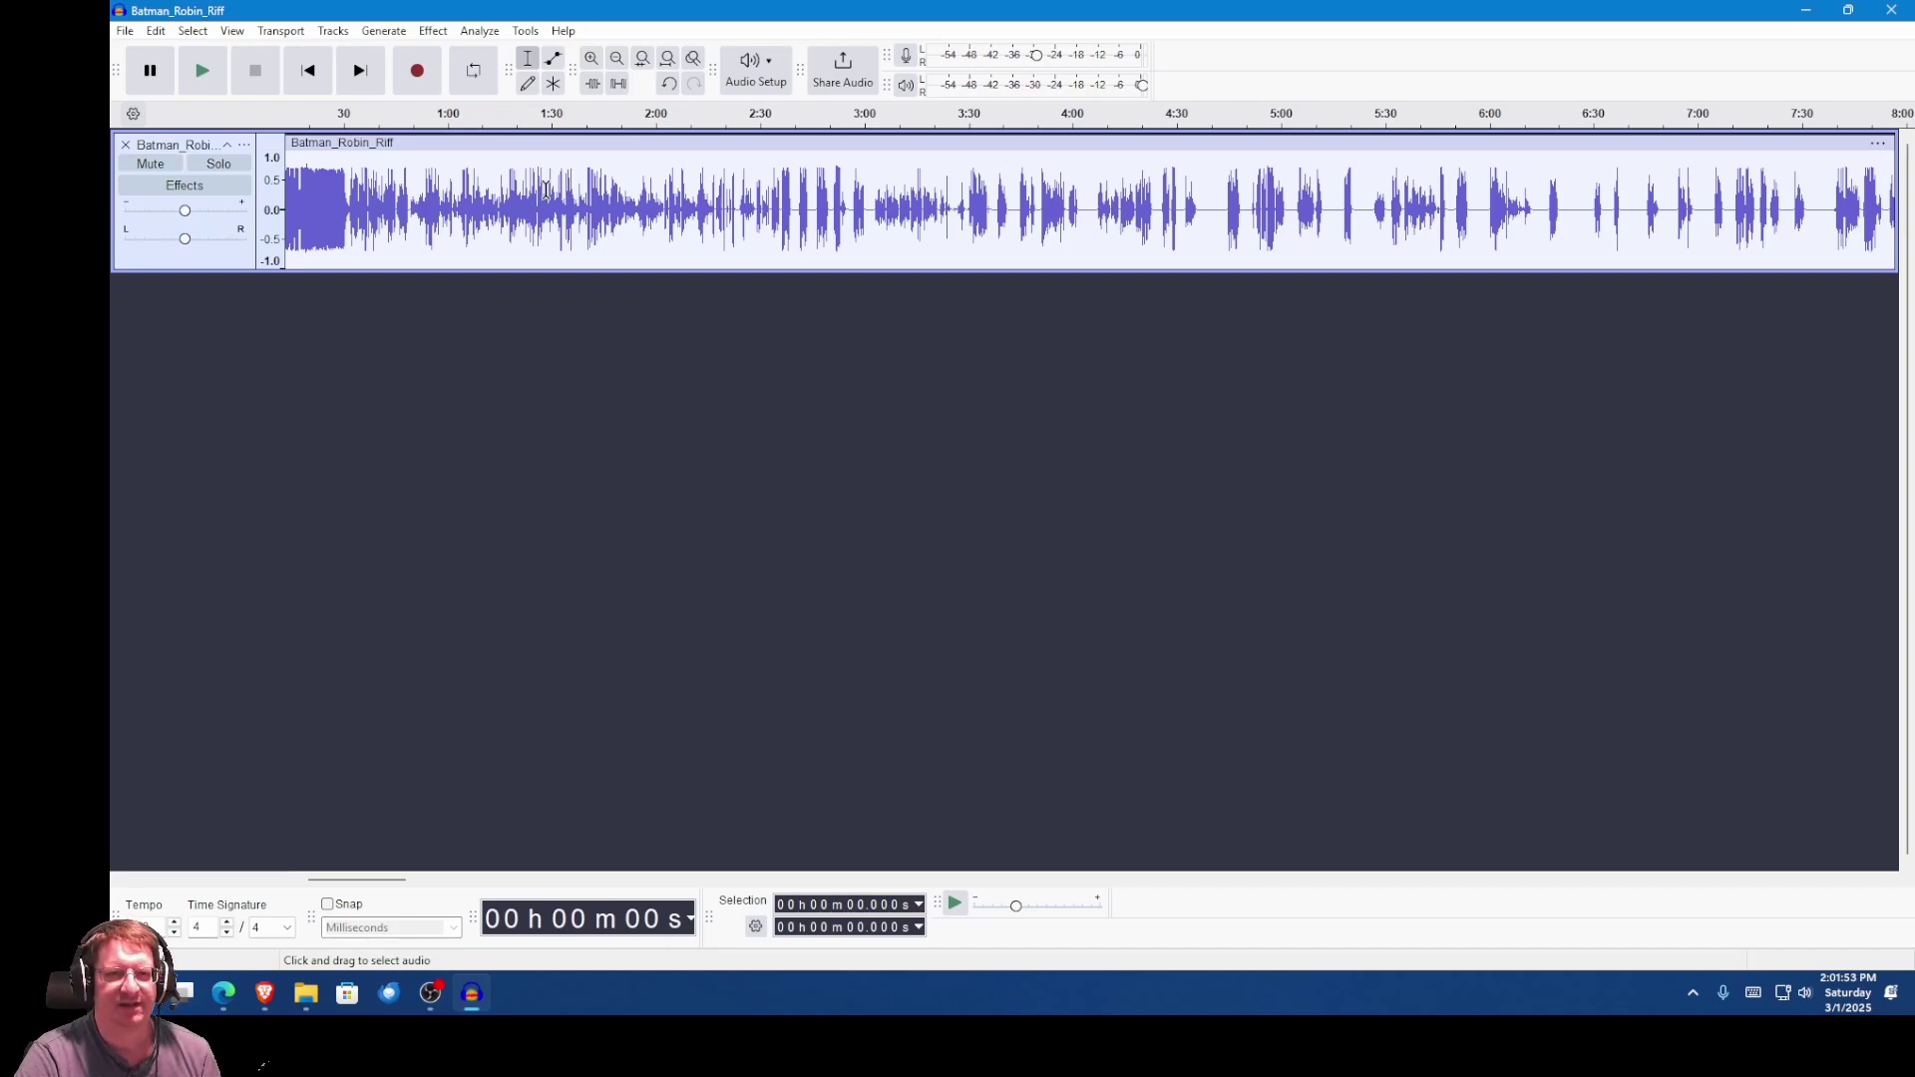
scroll(614, 197, "up", 3)
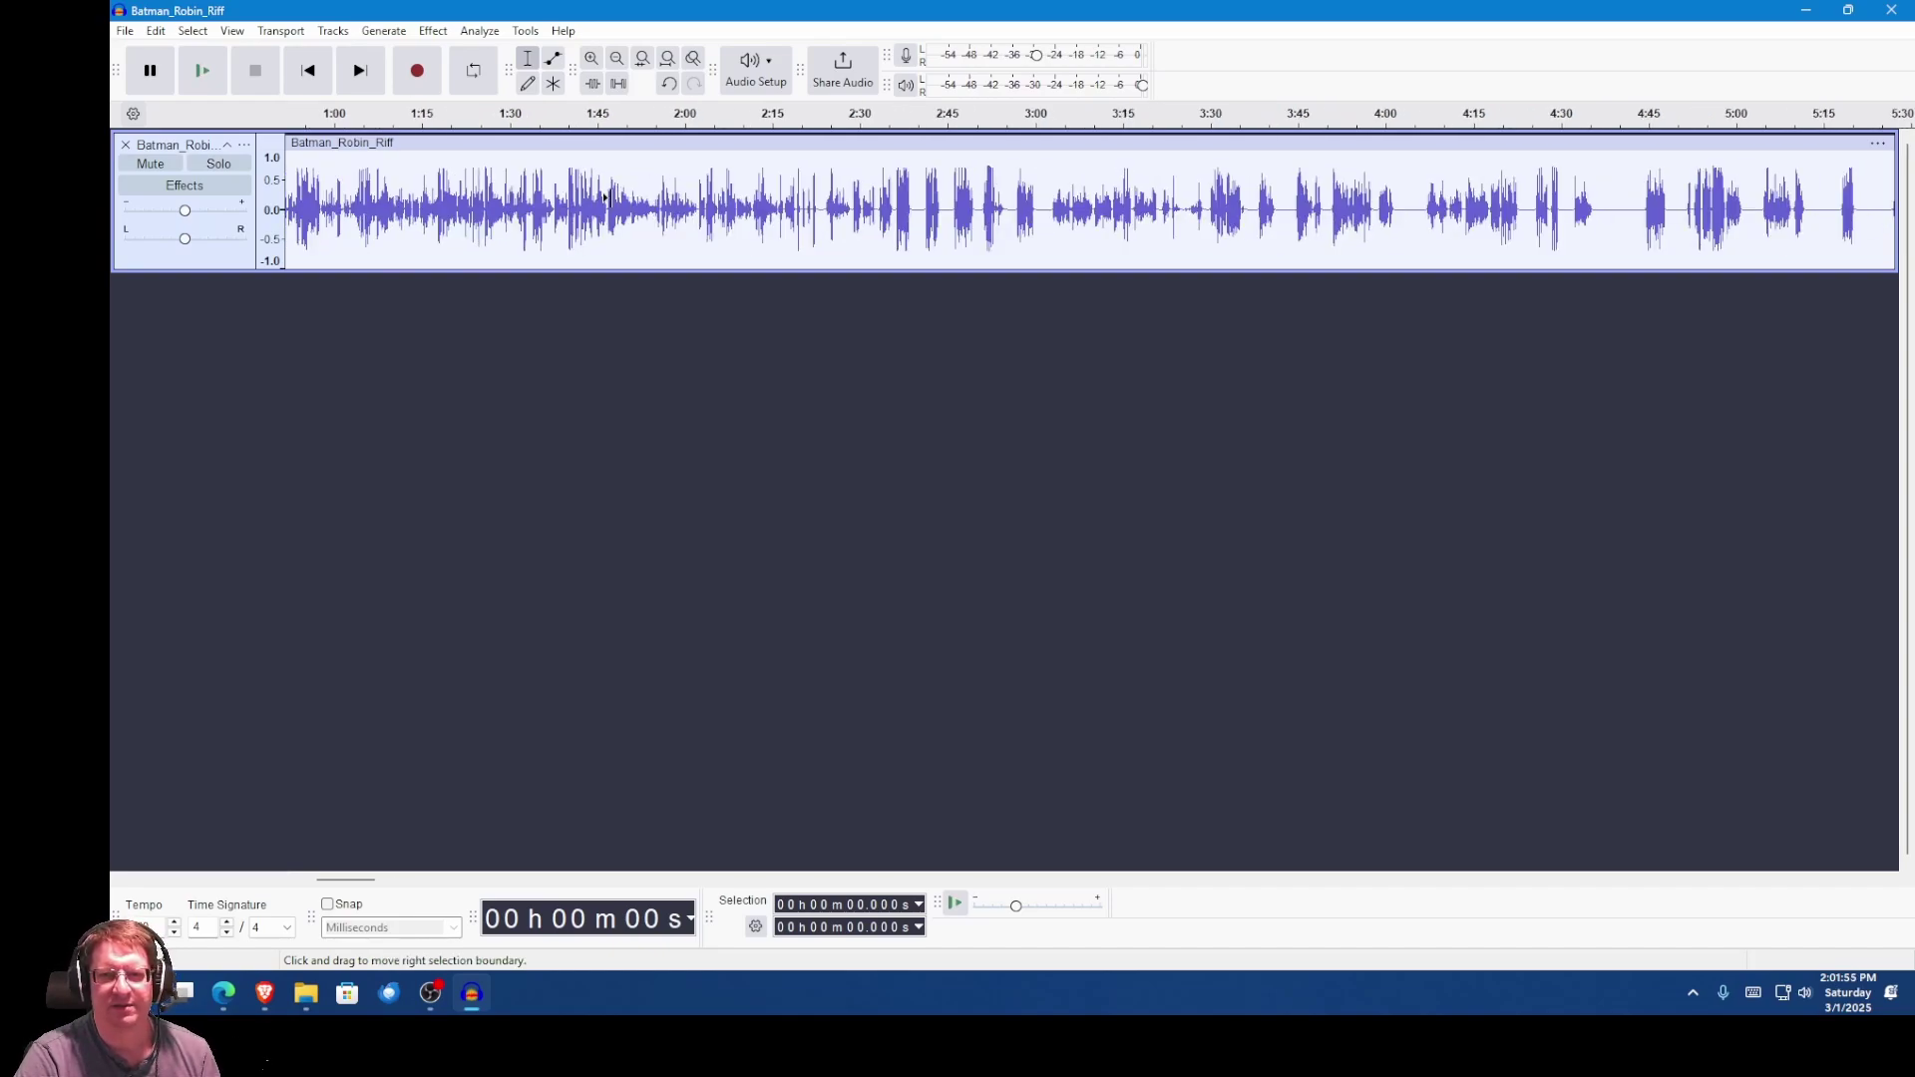
scroll(607, 198, "up", 1)
scroll(606, 197, "up", 2)
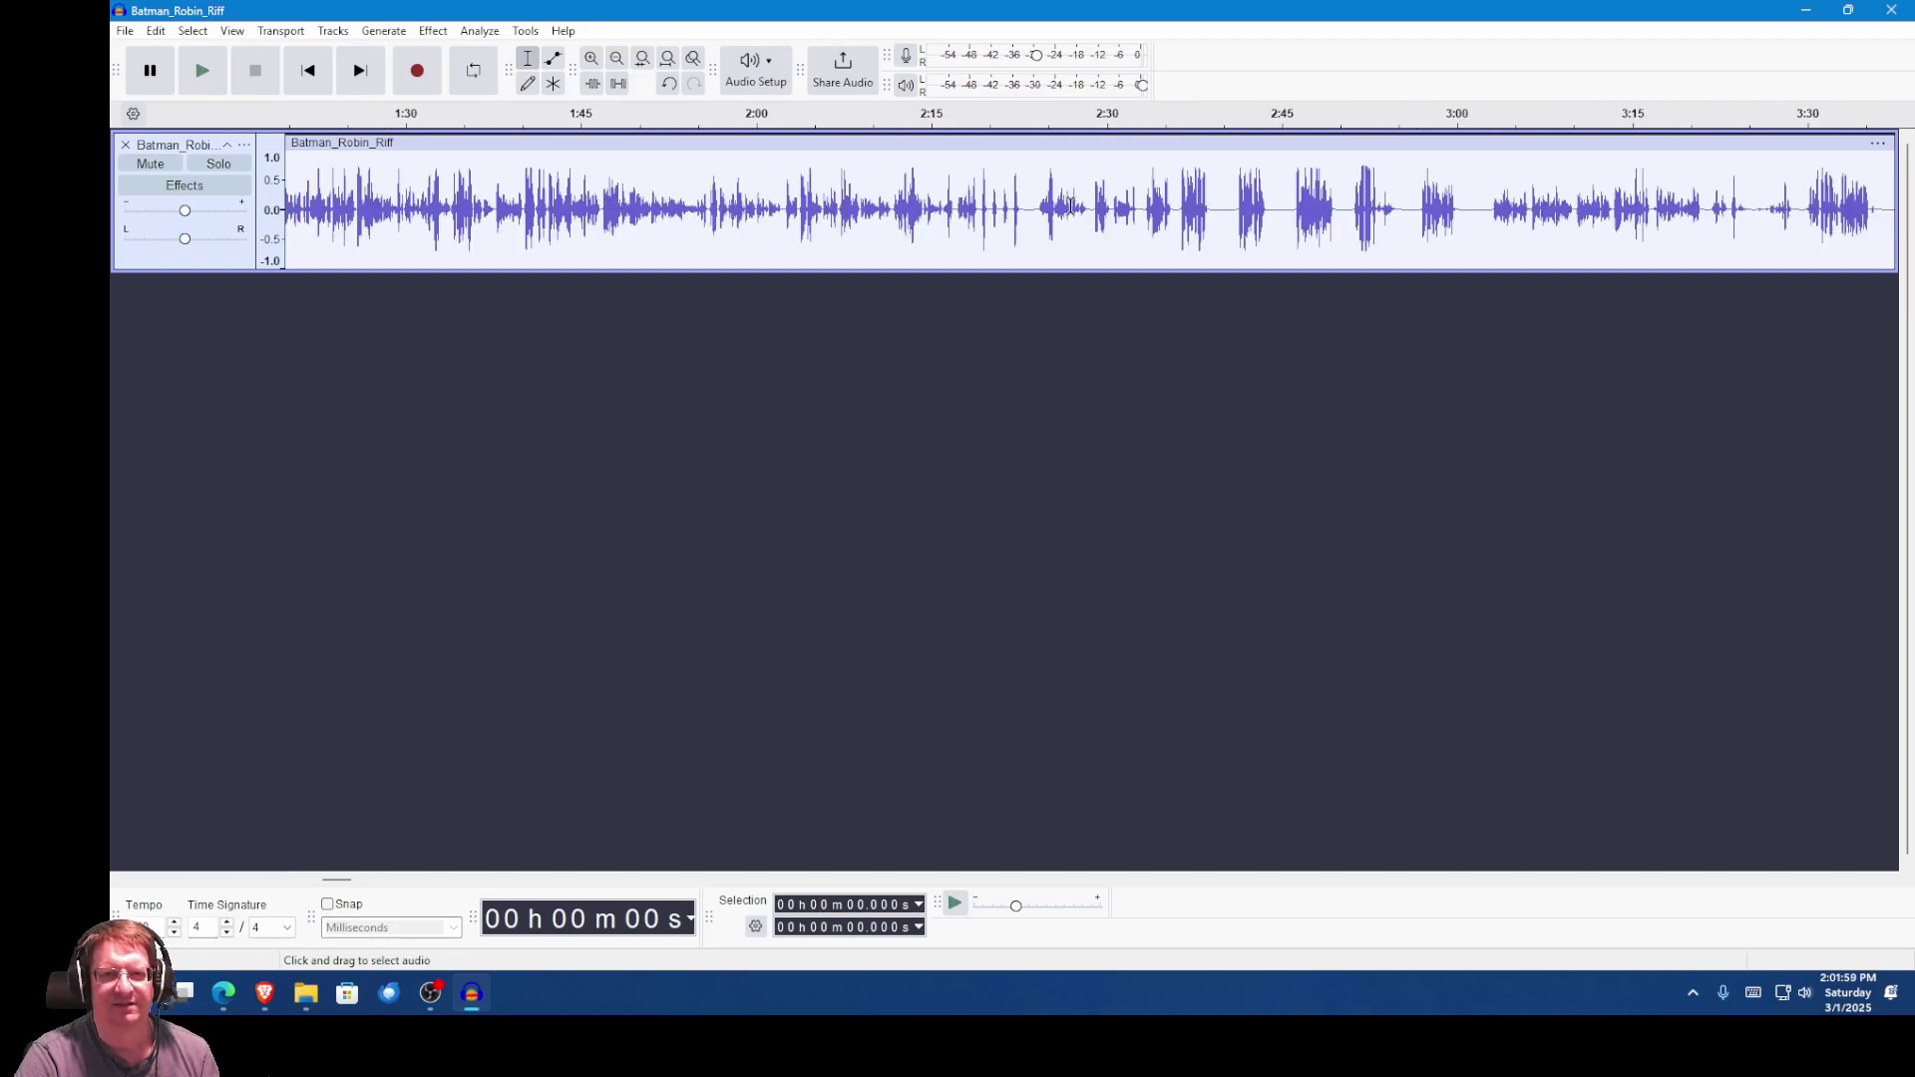
left_click_drag(979, 207, 1028, 212)
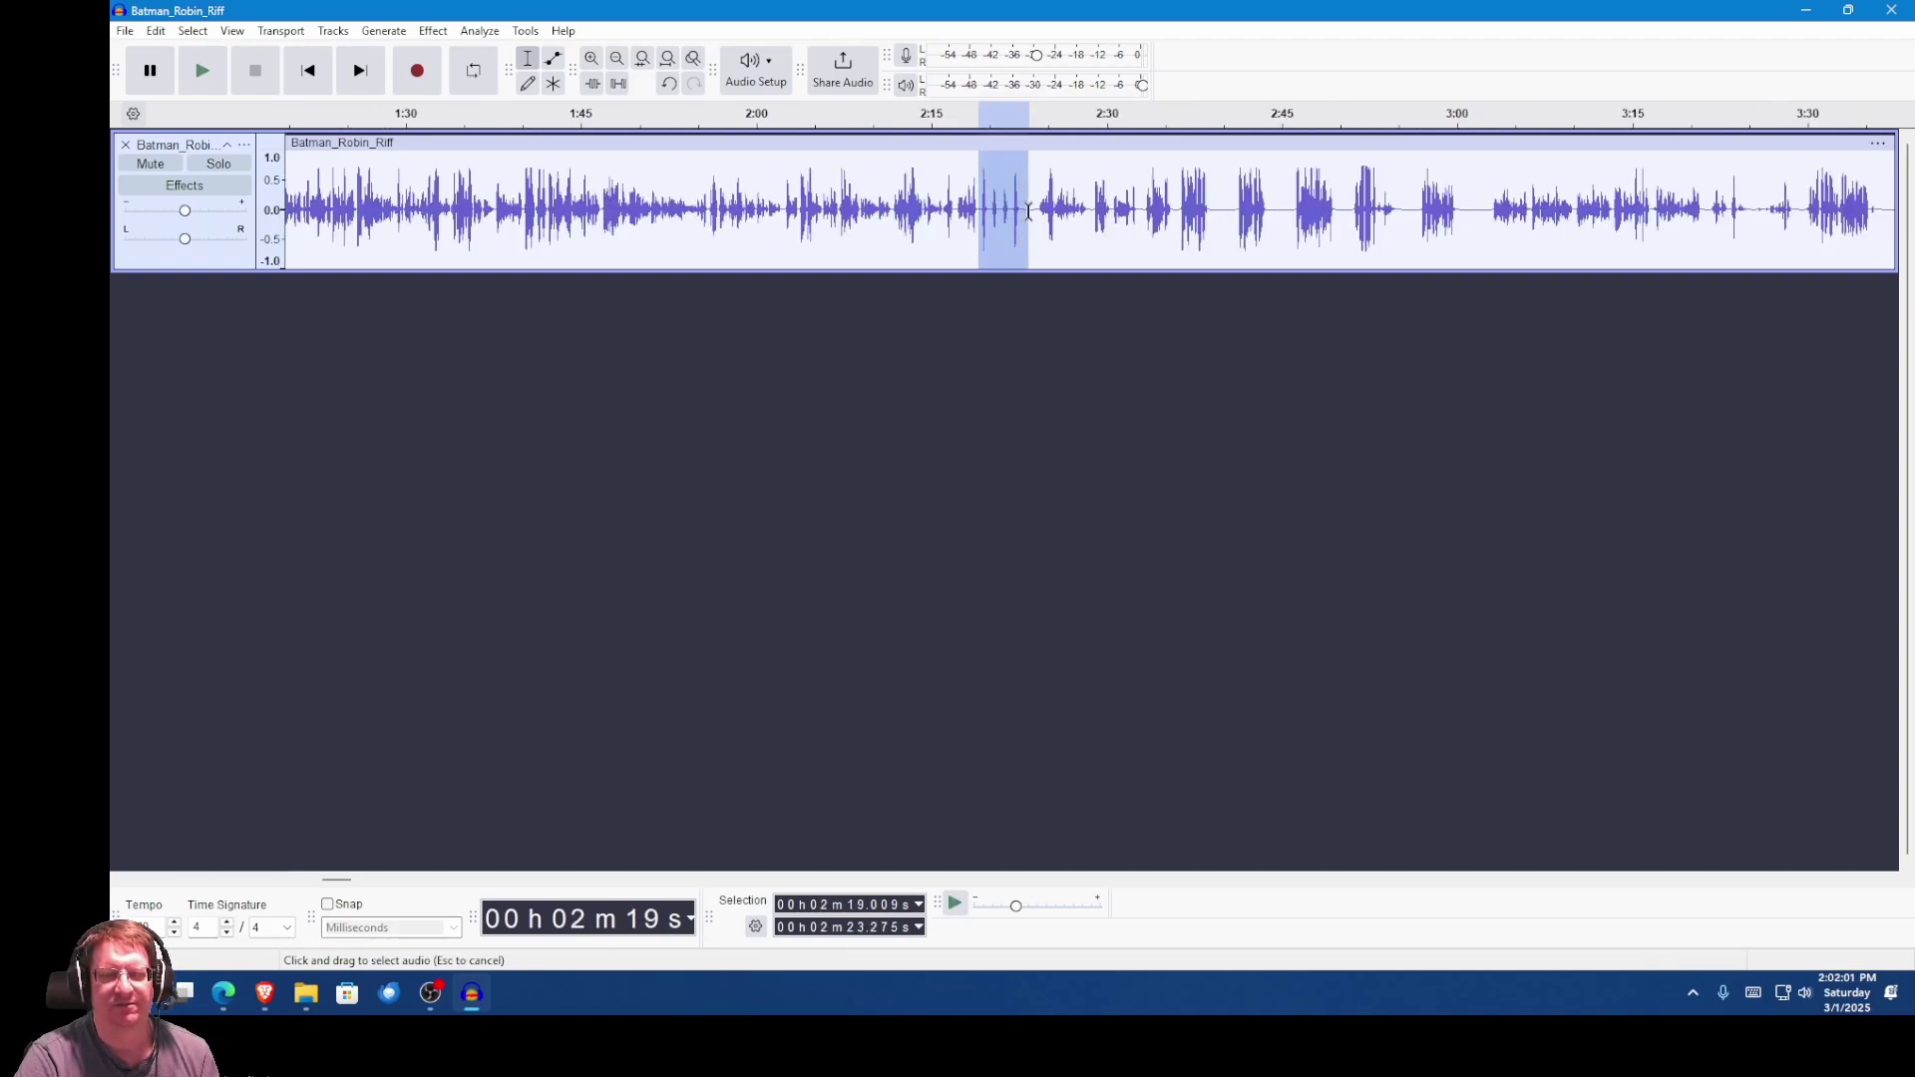
left_click(199, 70)
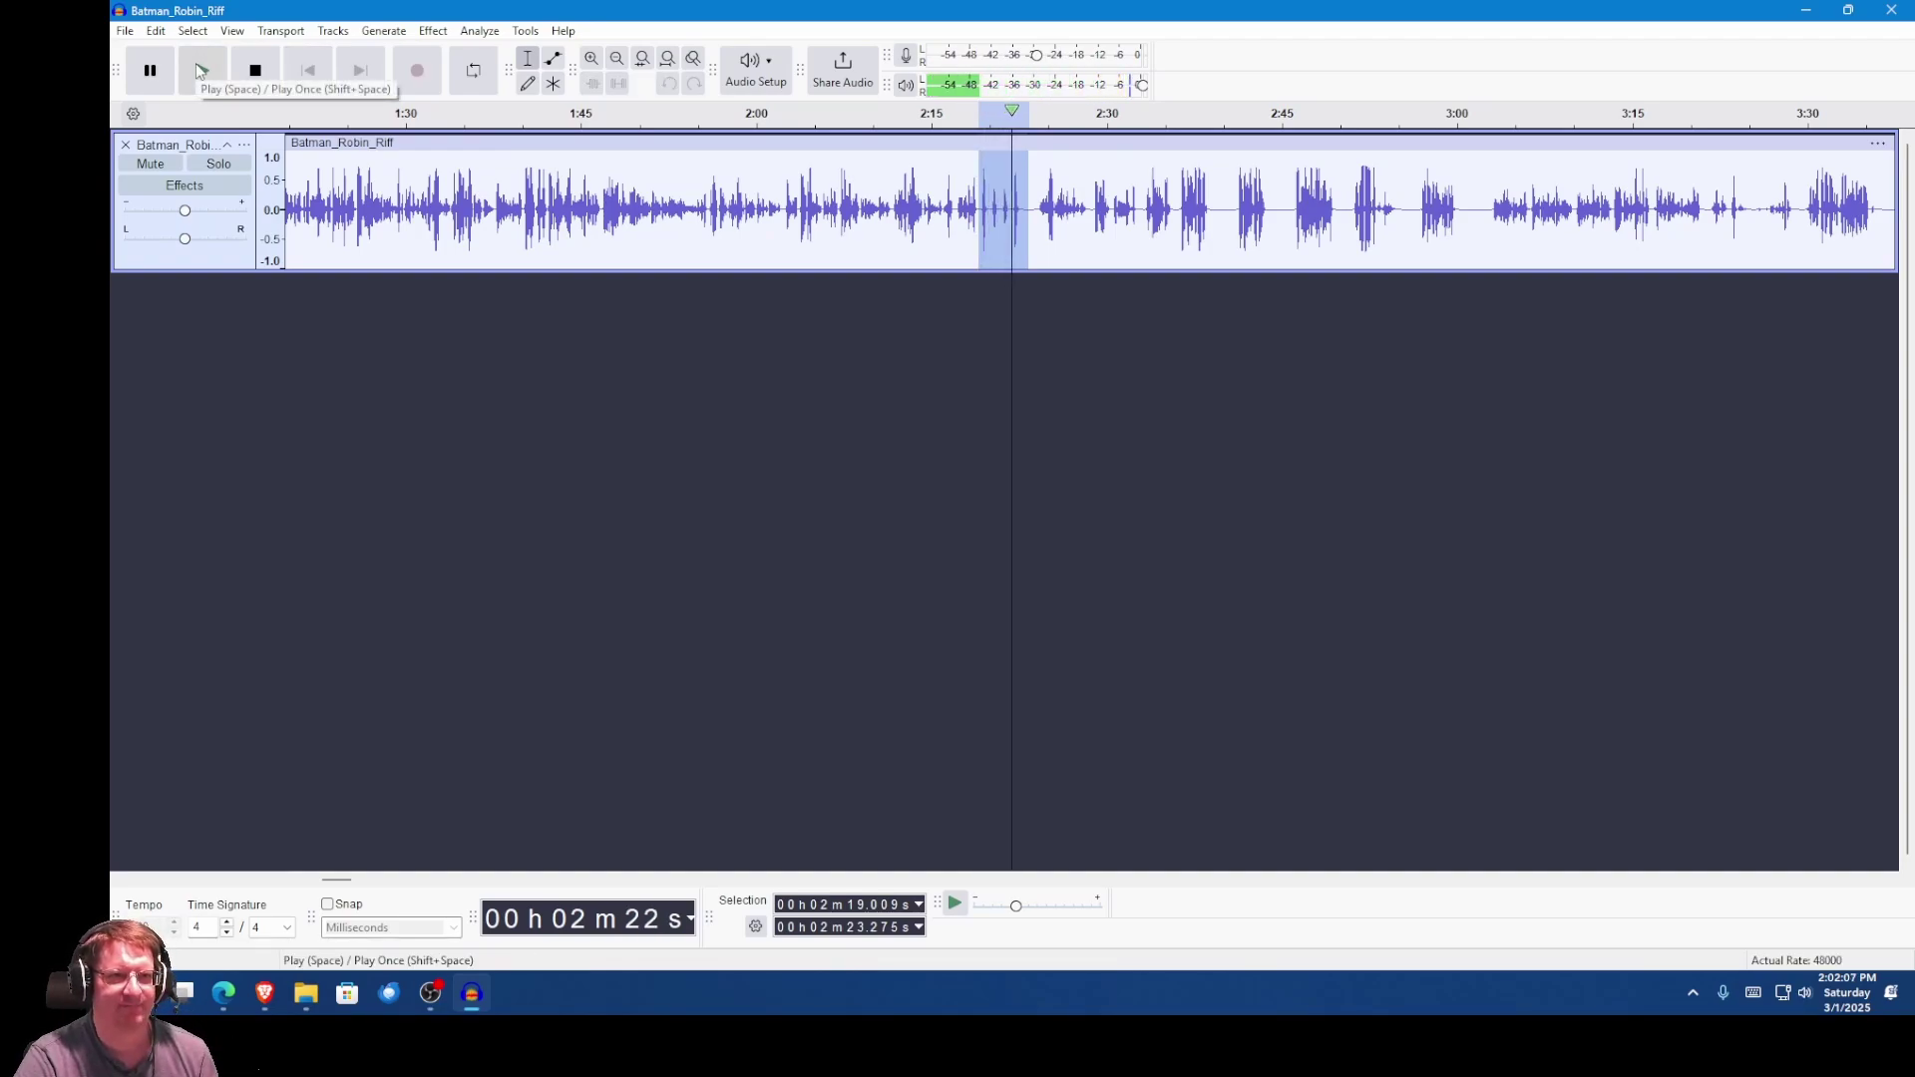
left_click(254, 71)
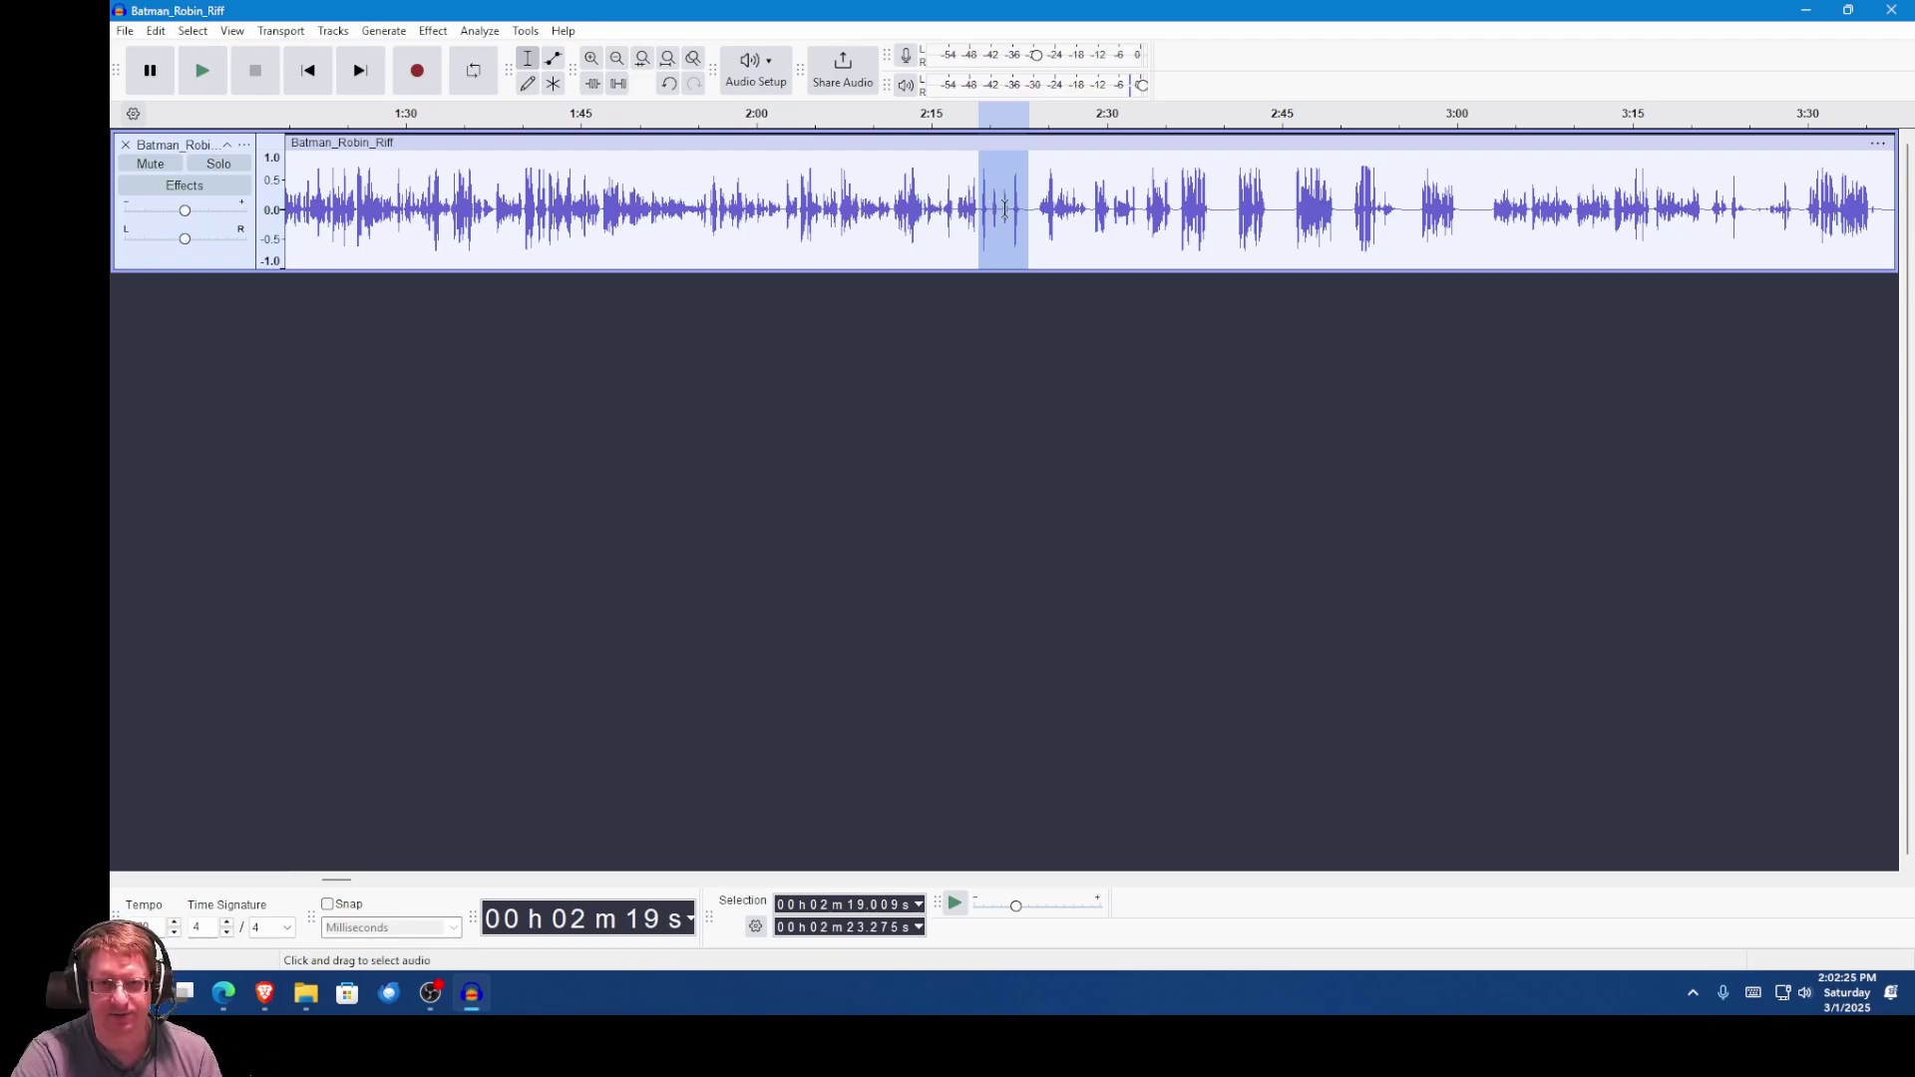
Step: Play the following passage of the riff track, from about 2:24 to 2:30
left_click(1036, 200)
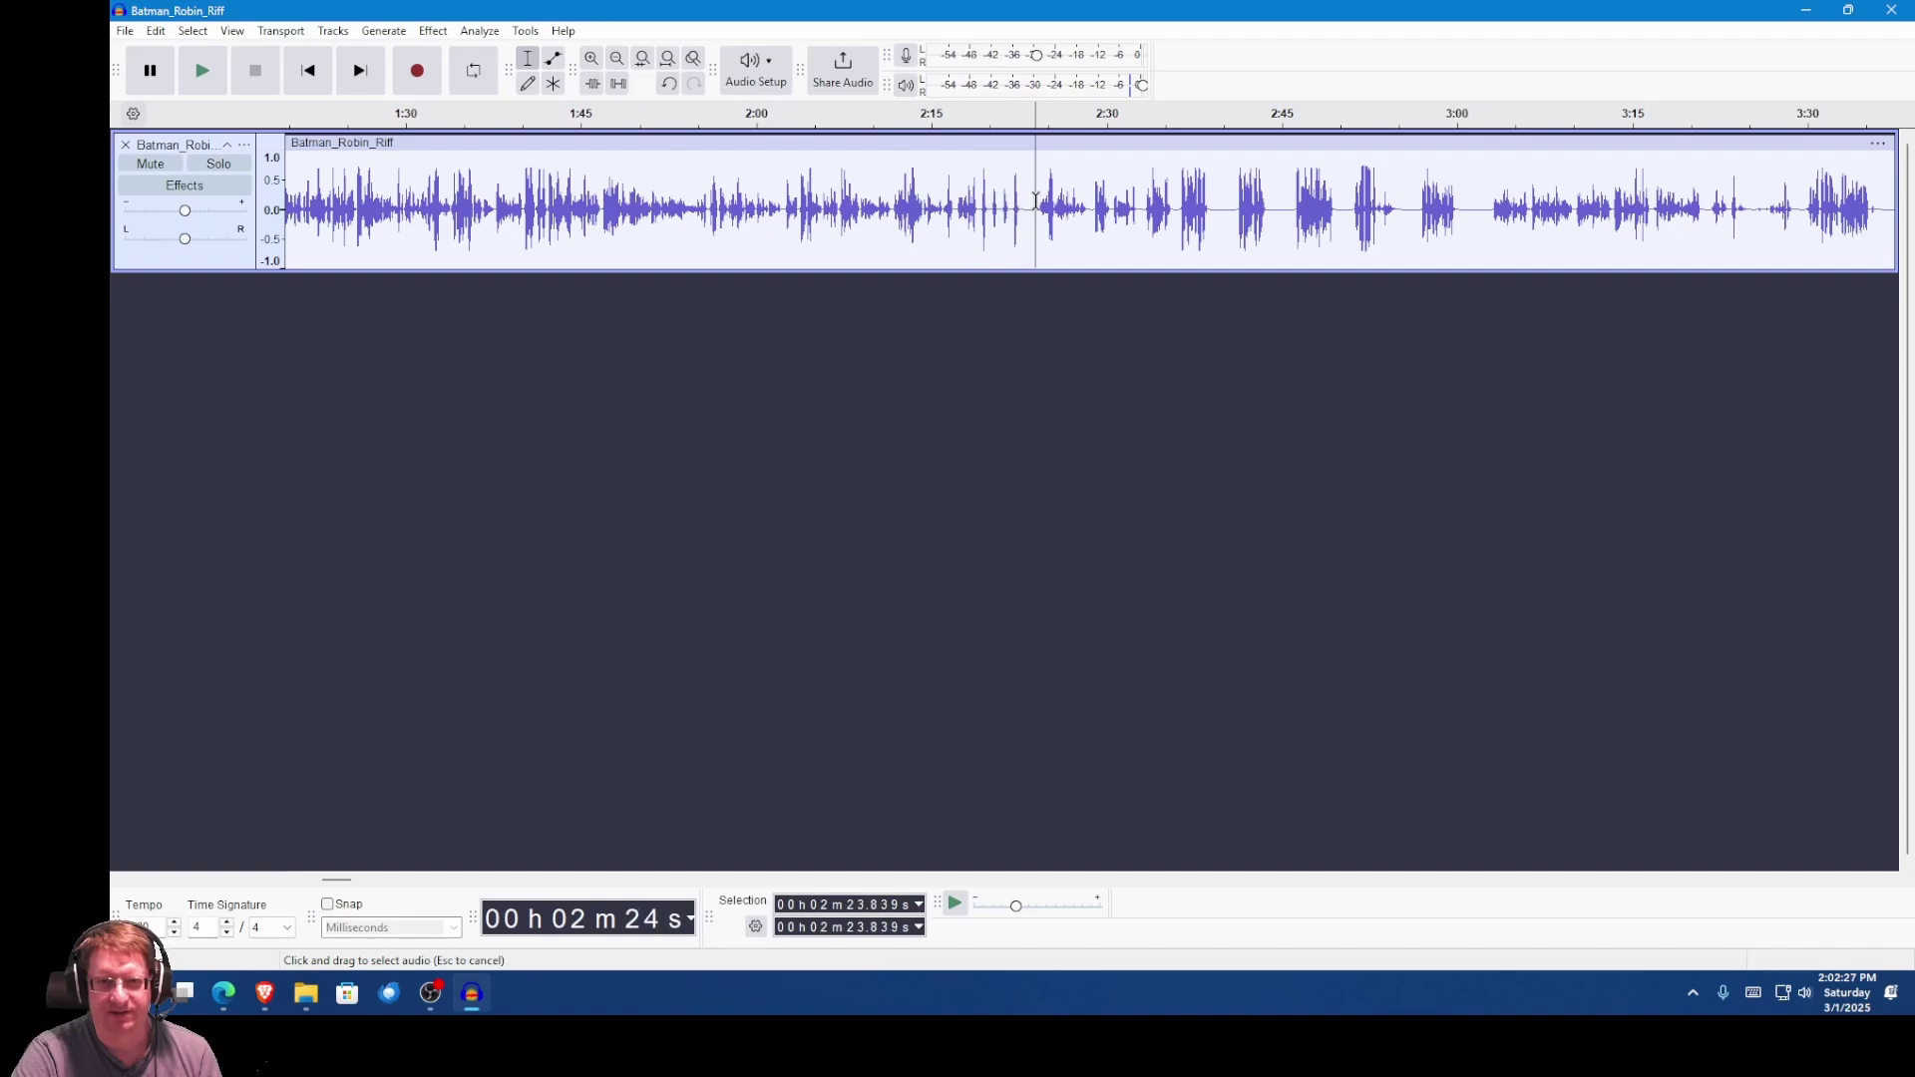
left_click_drag(1036, 199, 1102, 199)
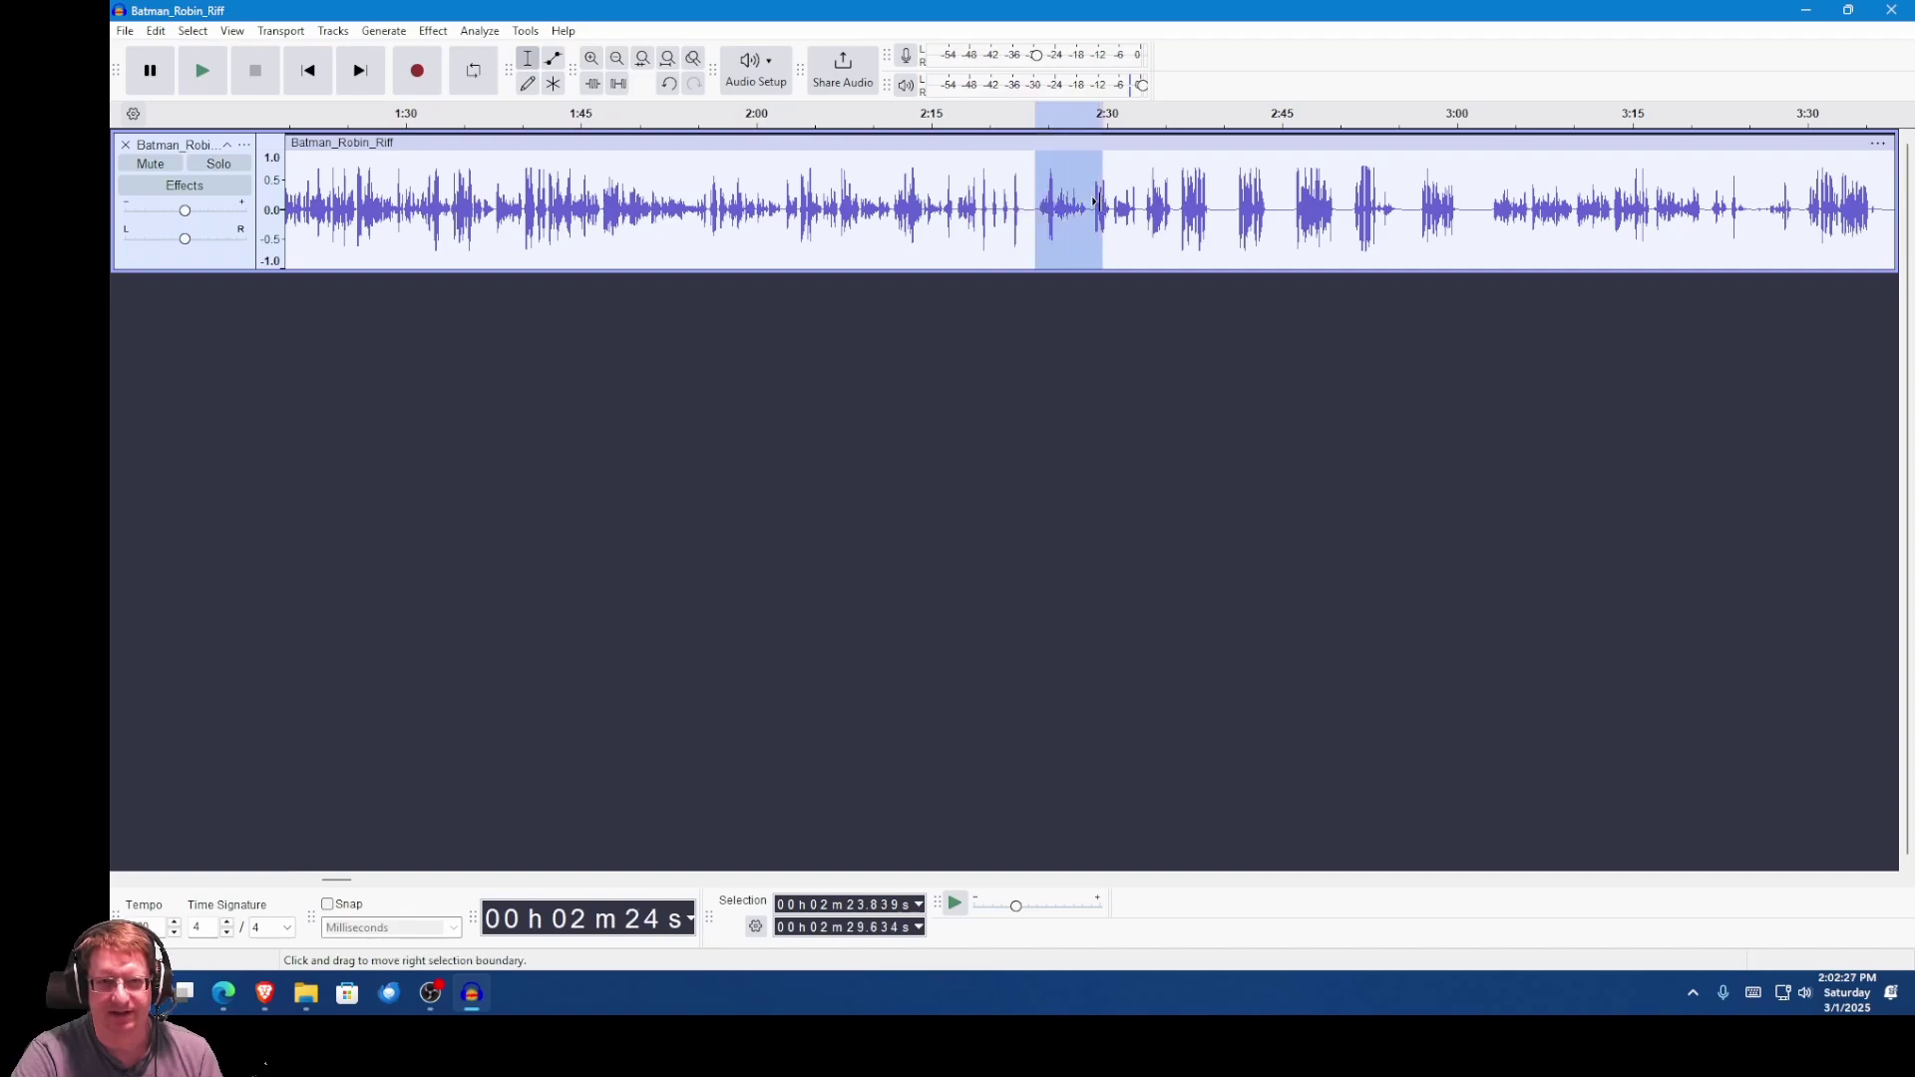
left_click(211, 73)
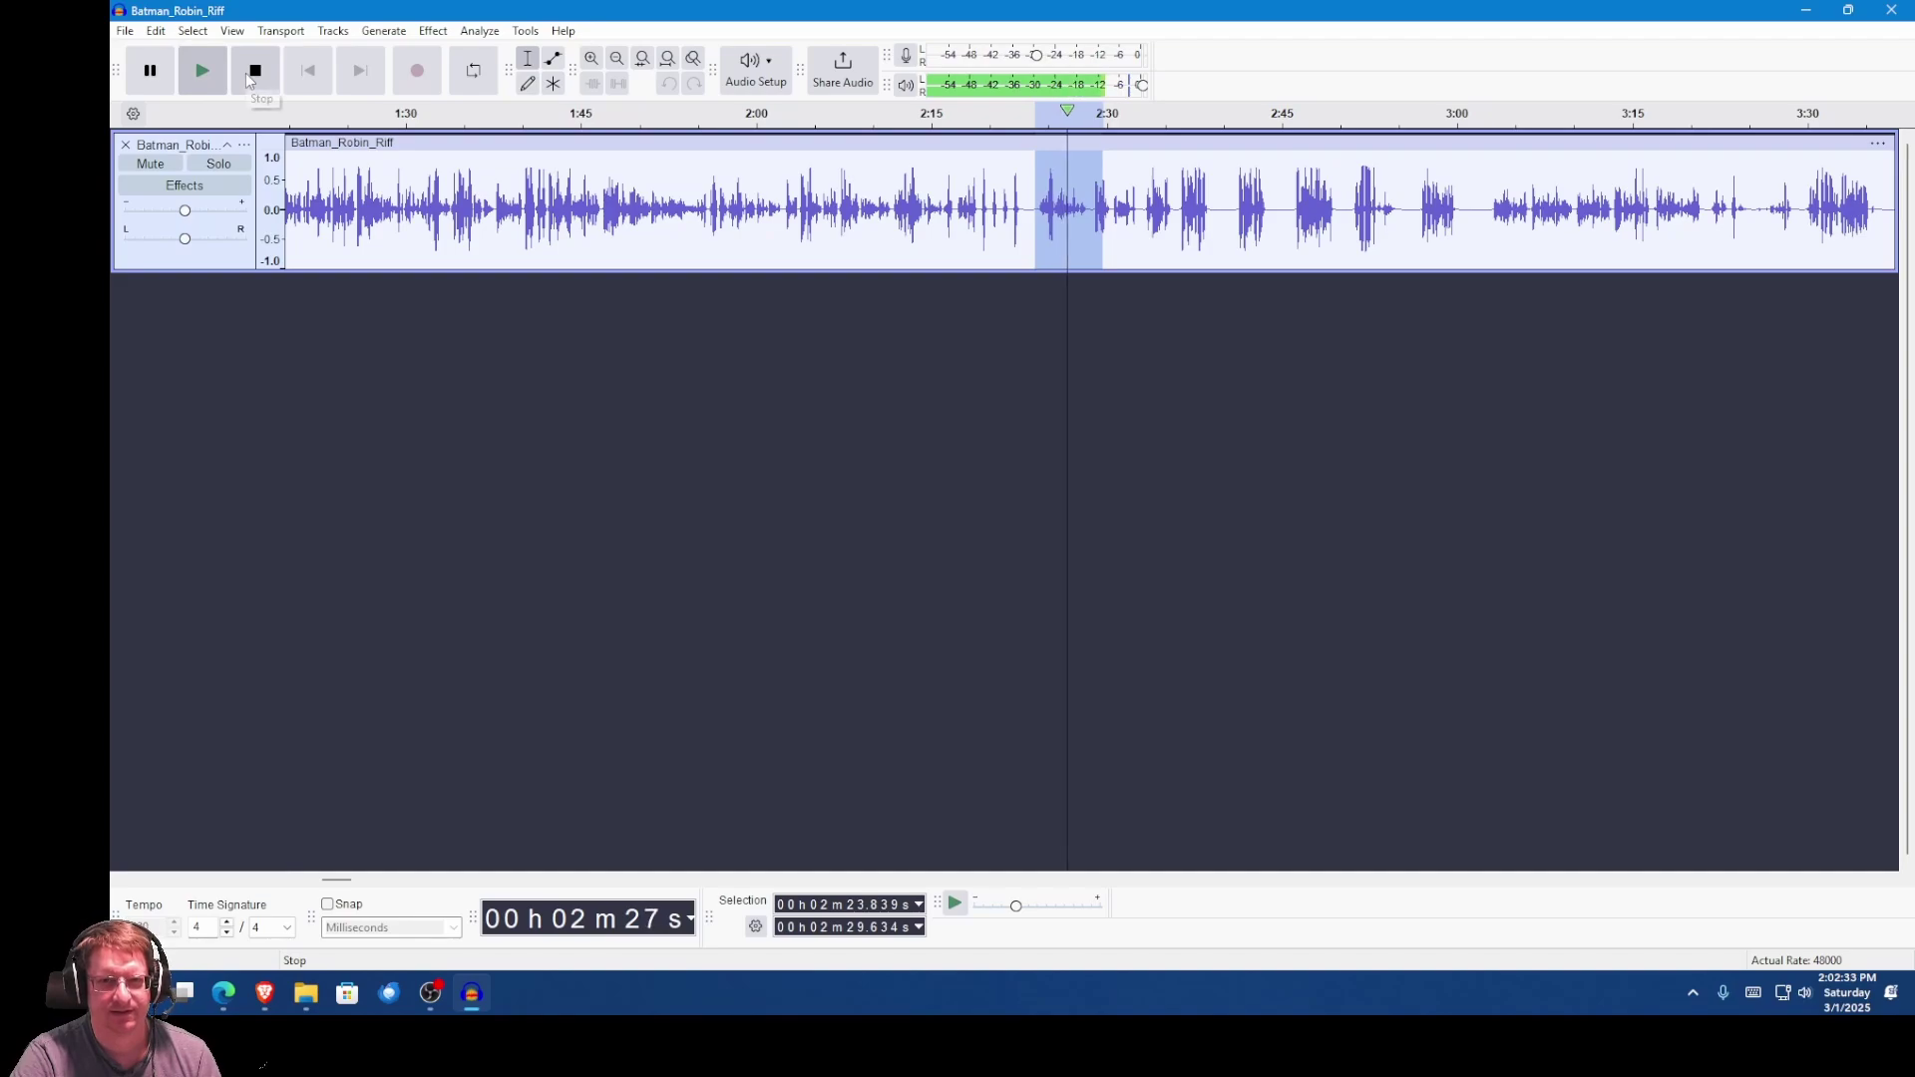
left_click(249, 76)
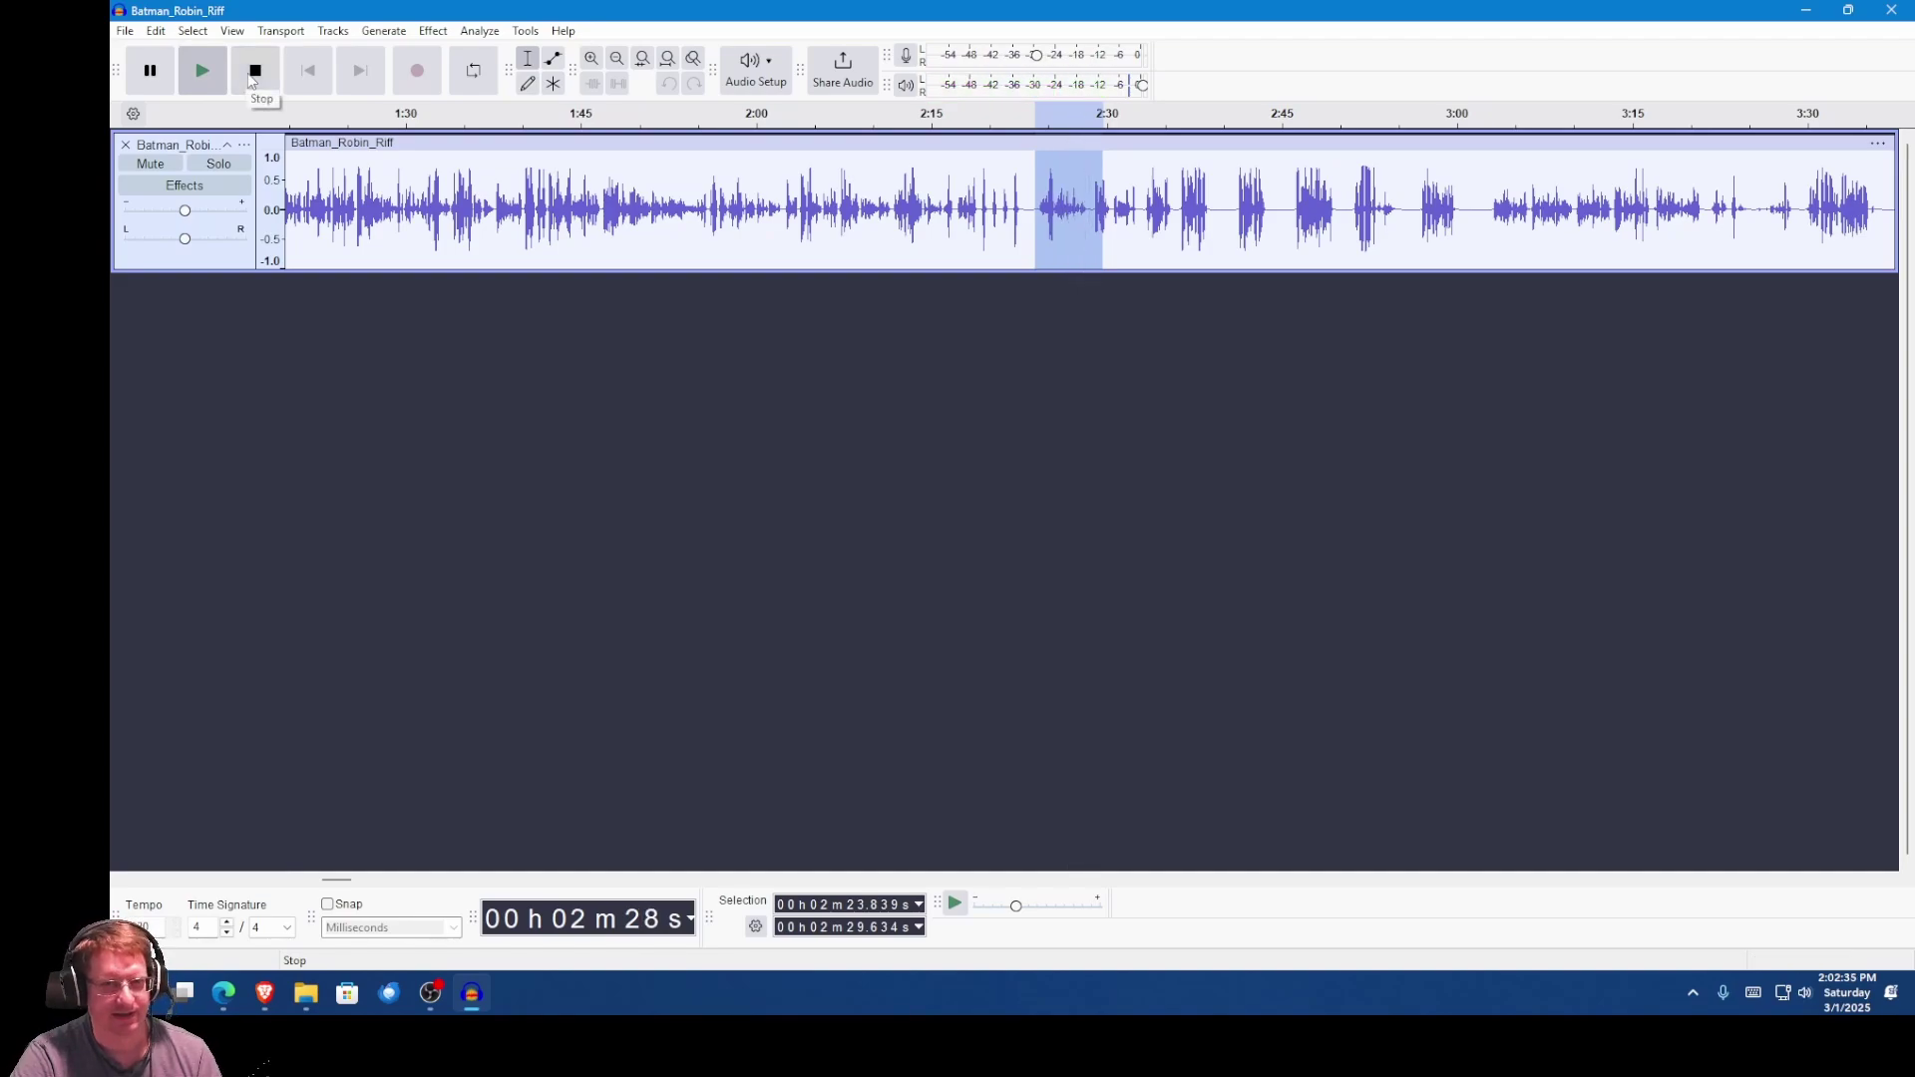
Step: Split the riff clip in the silent gap at about 2:23.1
left_click_drag(941, 199, 1097, 206)
left_click(958, 201)
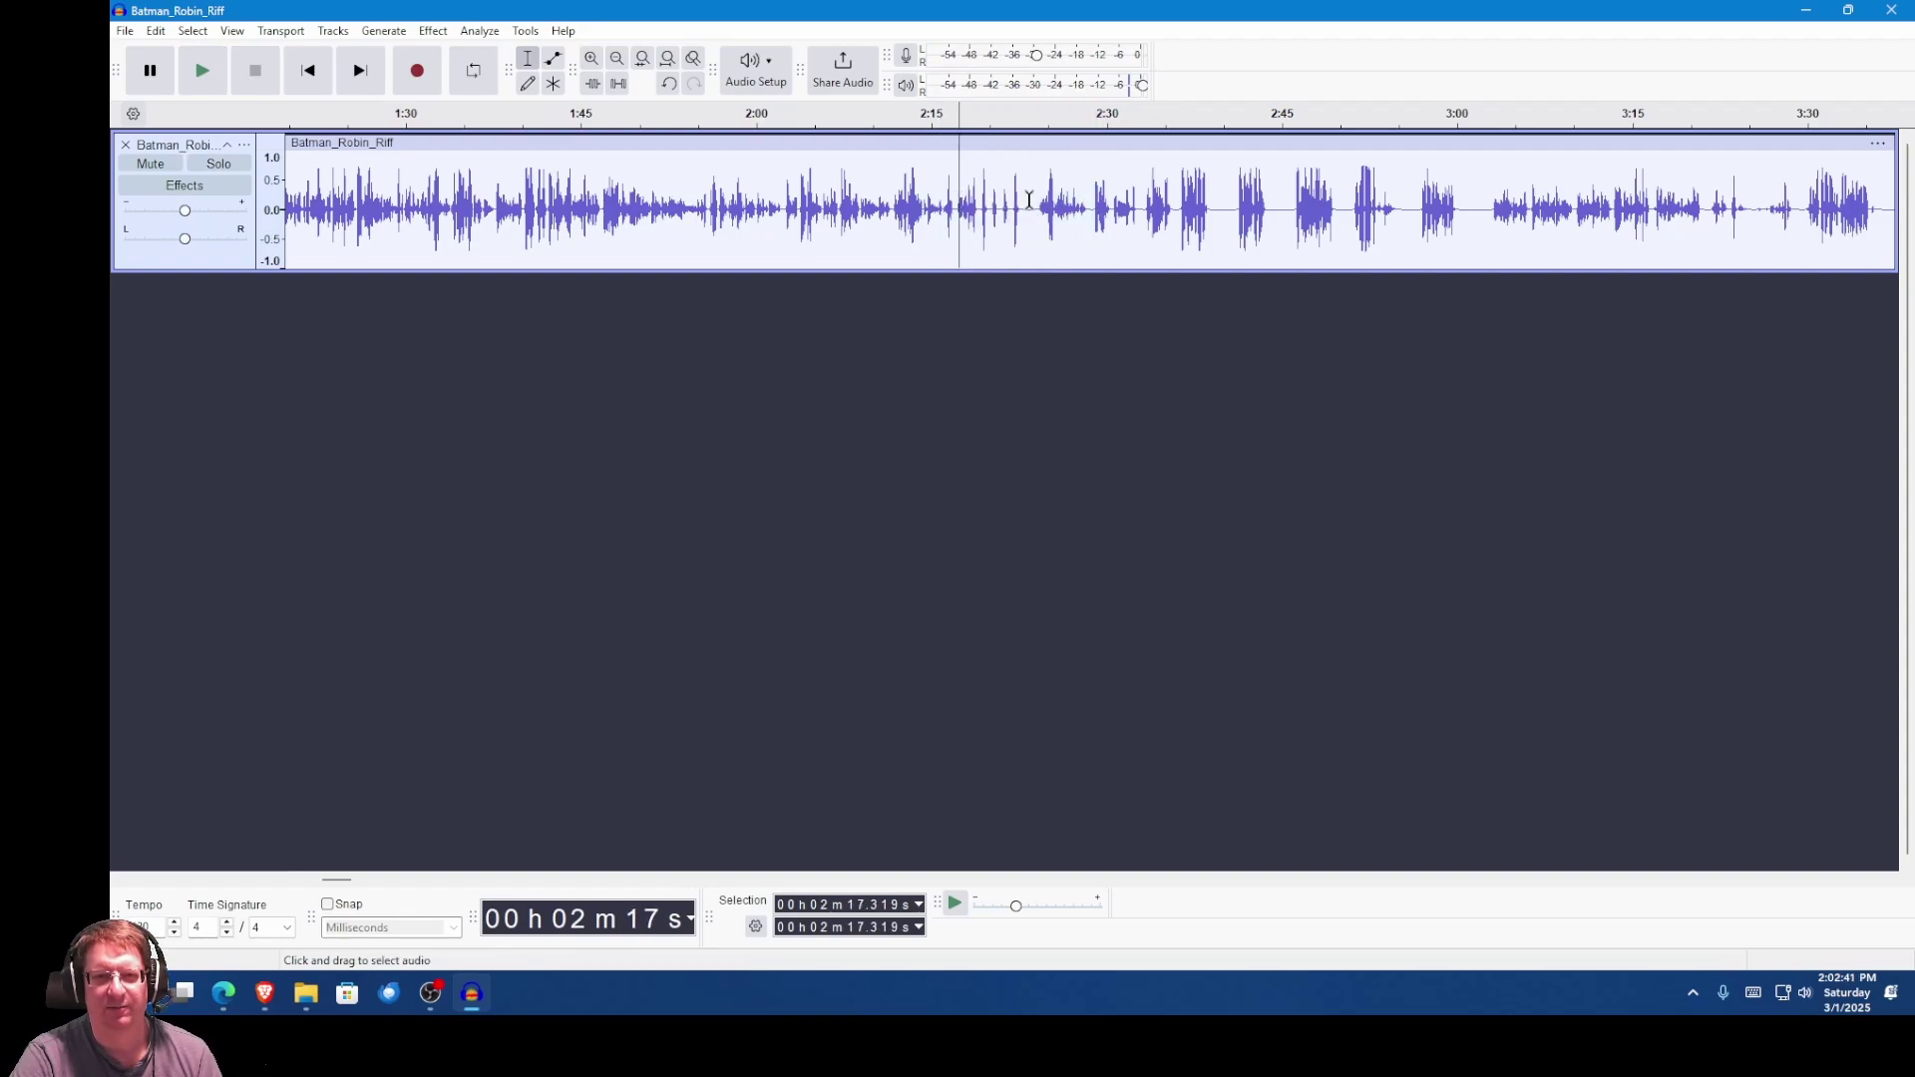
left_click(1026, 200)
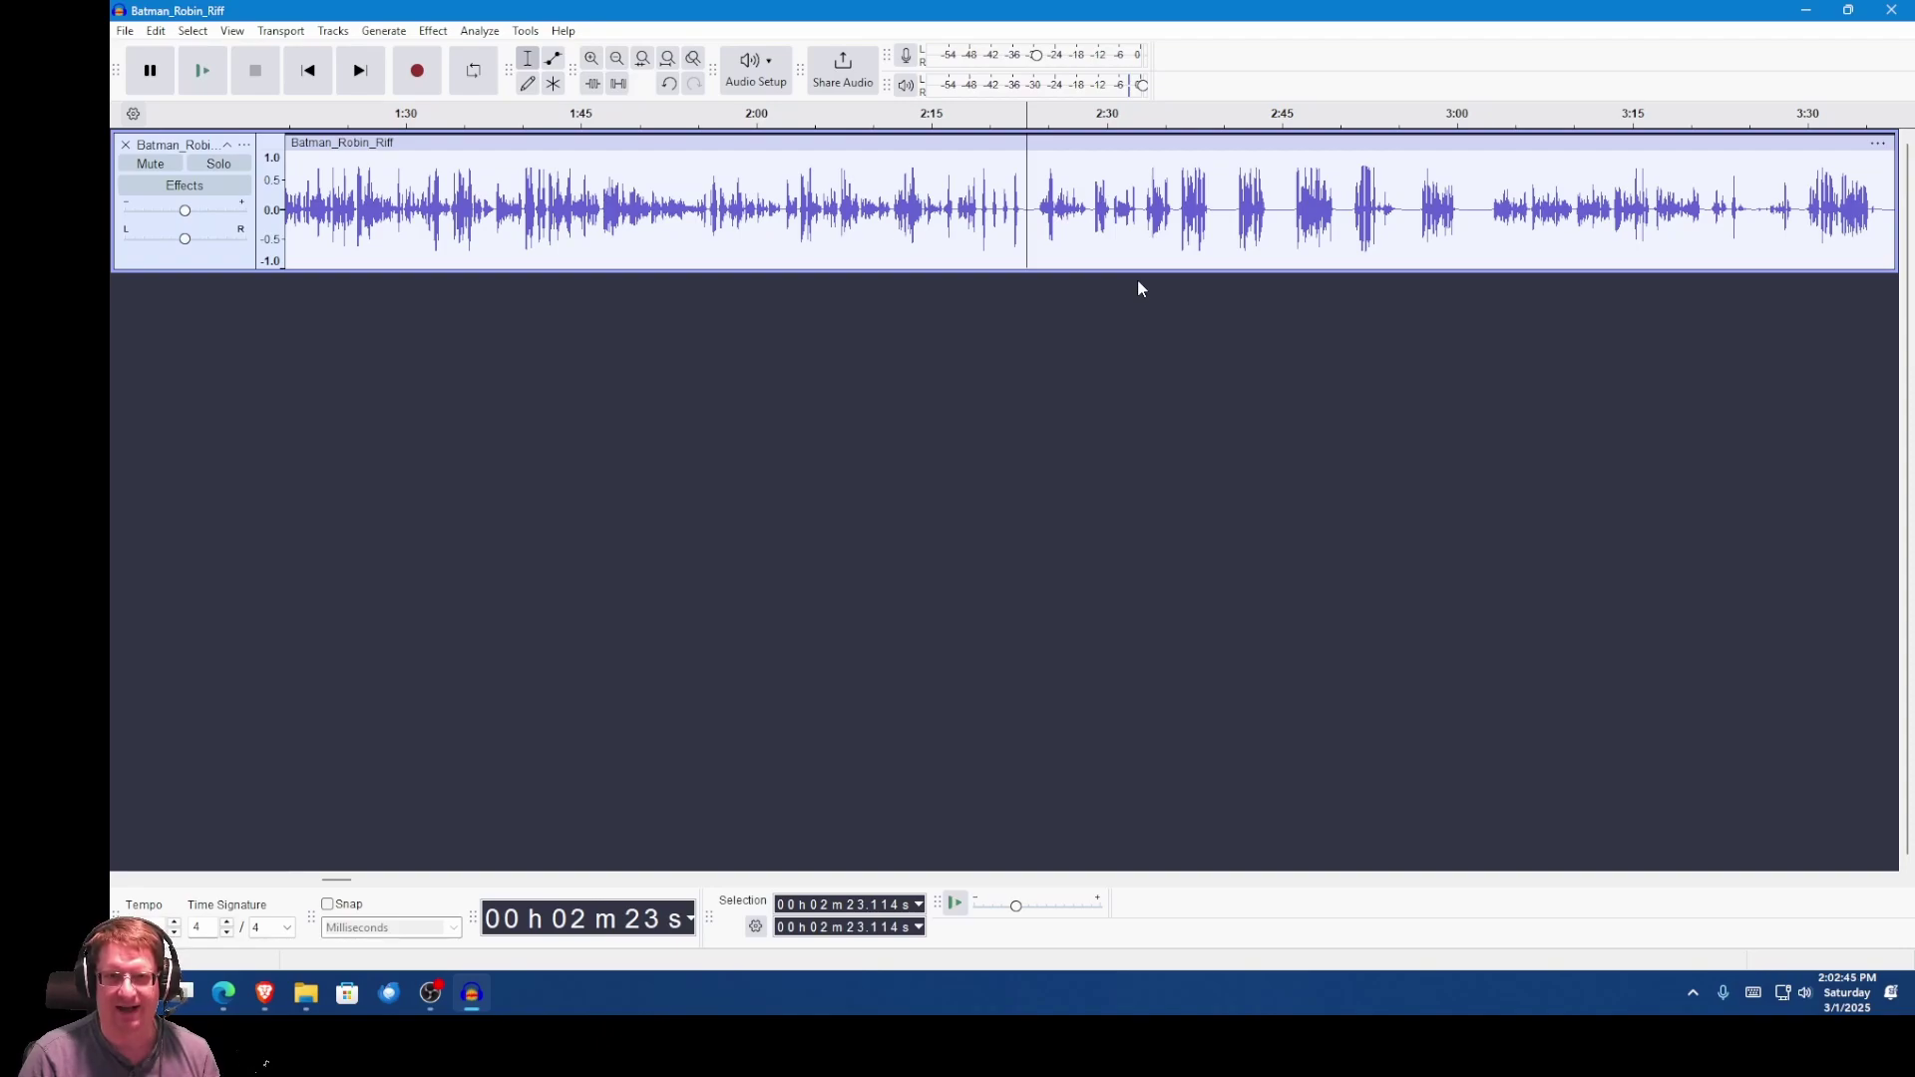
key("ctrl+i")
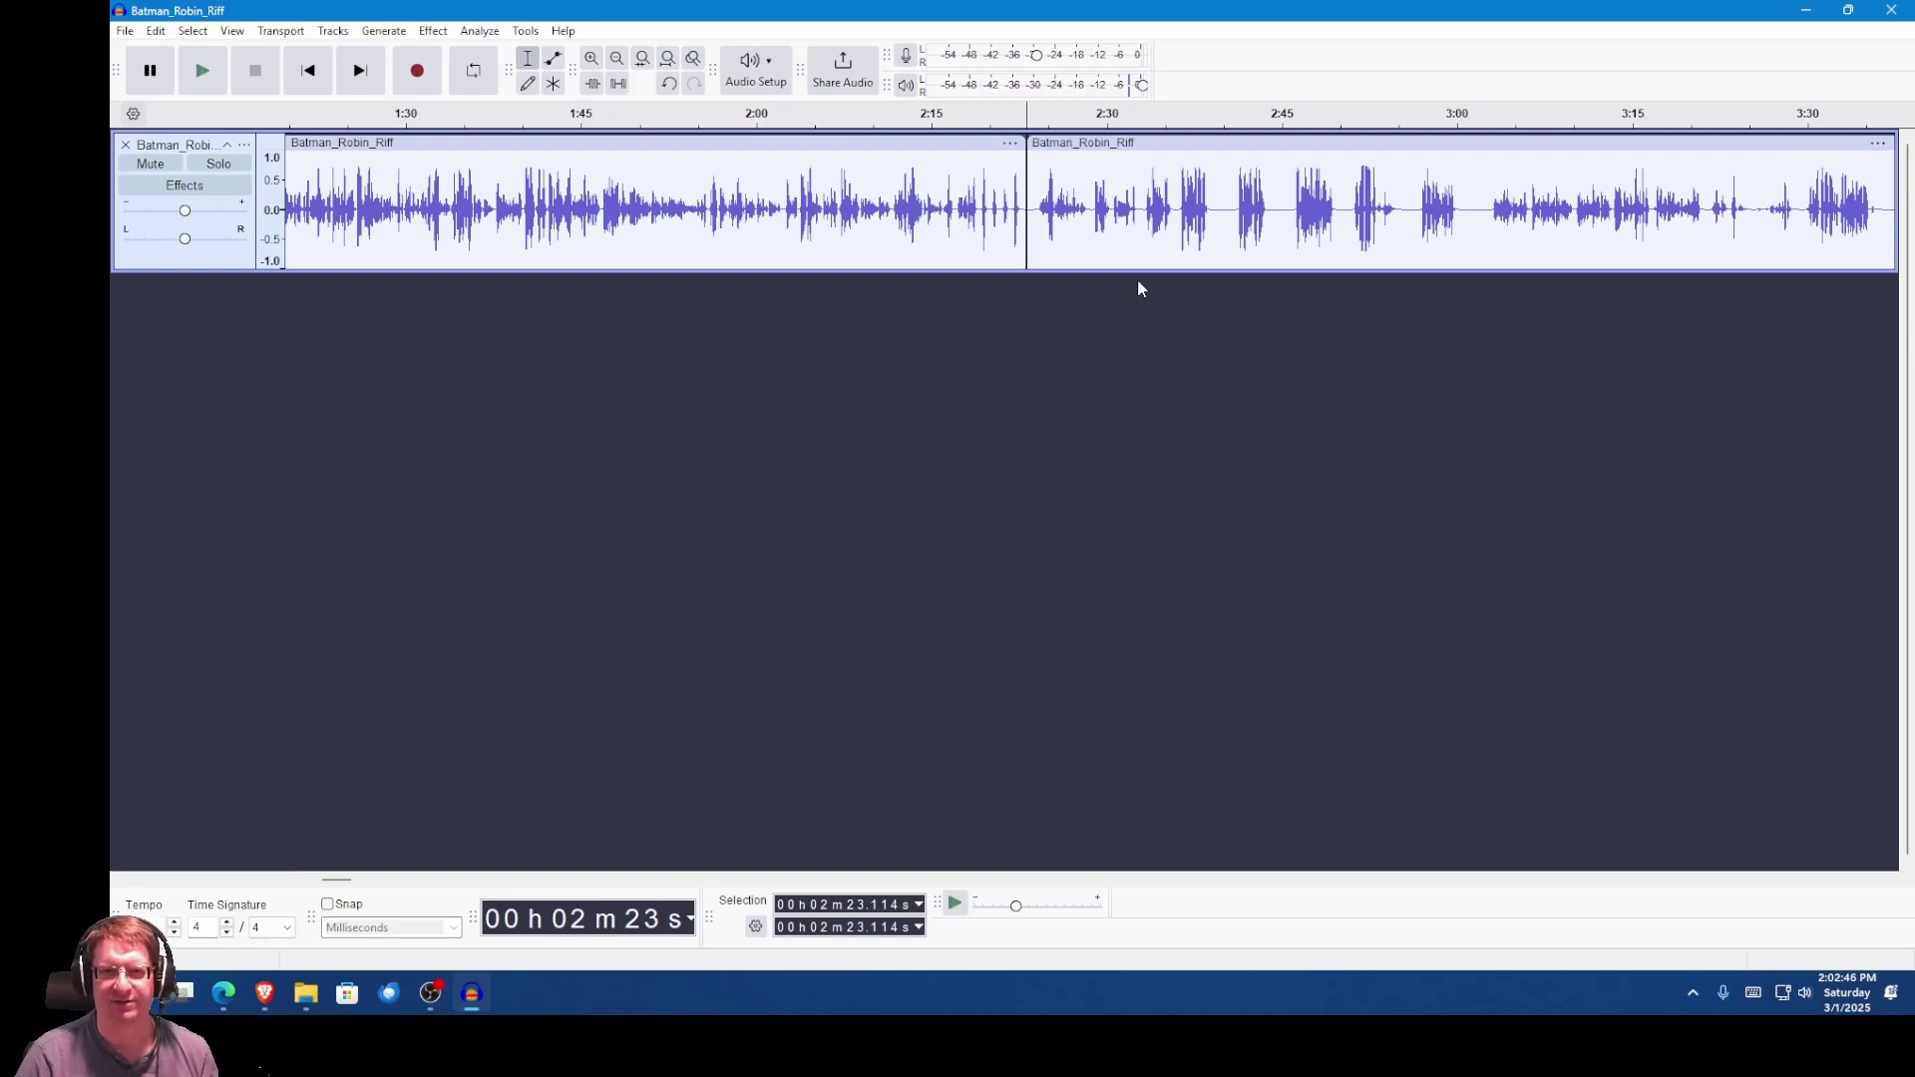
right_click(988, 179)
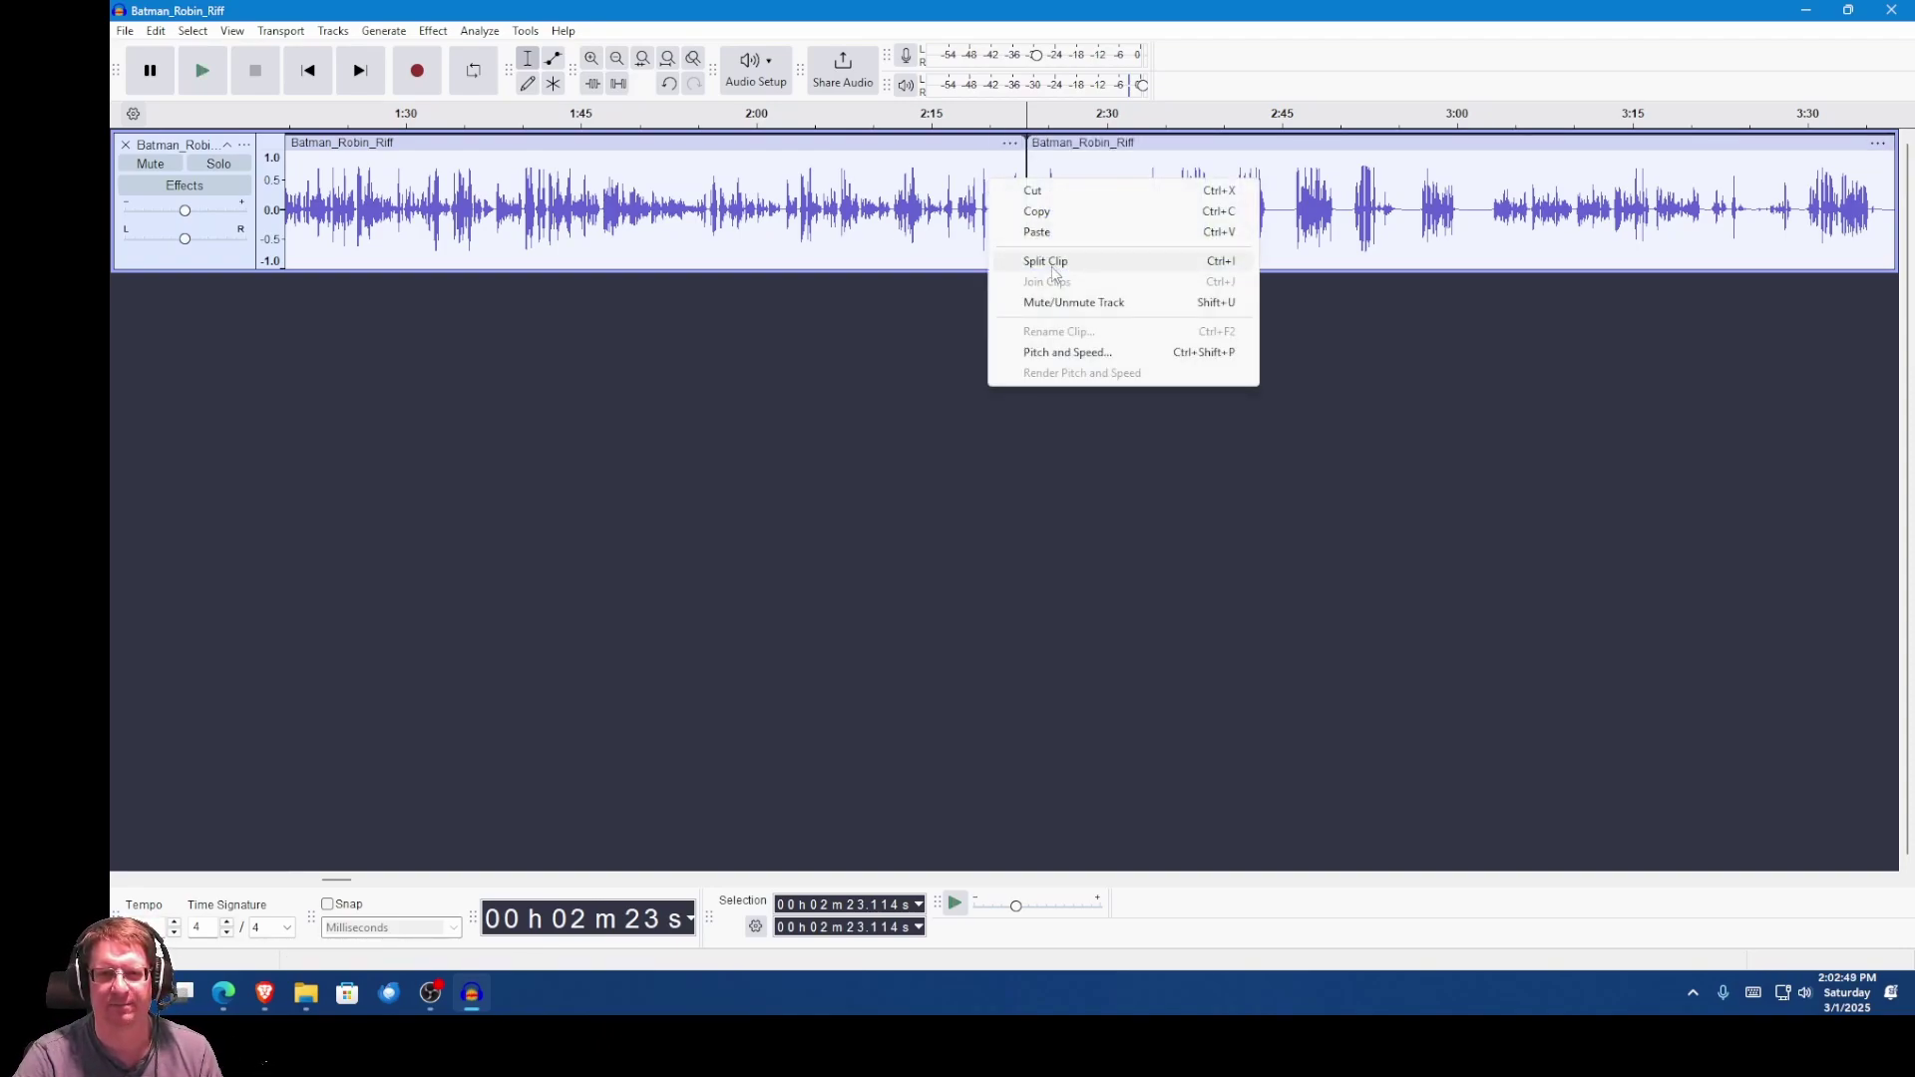
left_click(1201, 34)
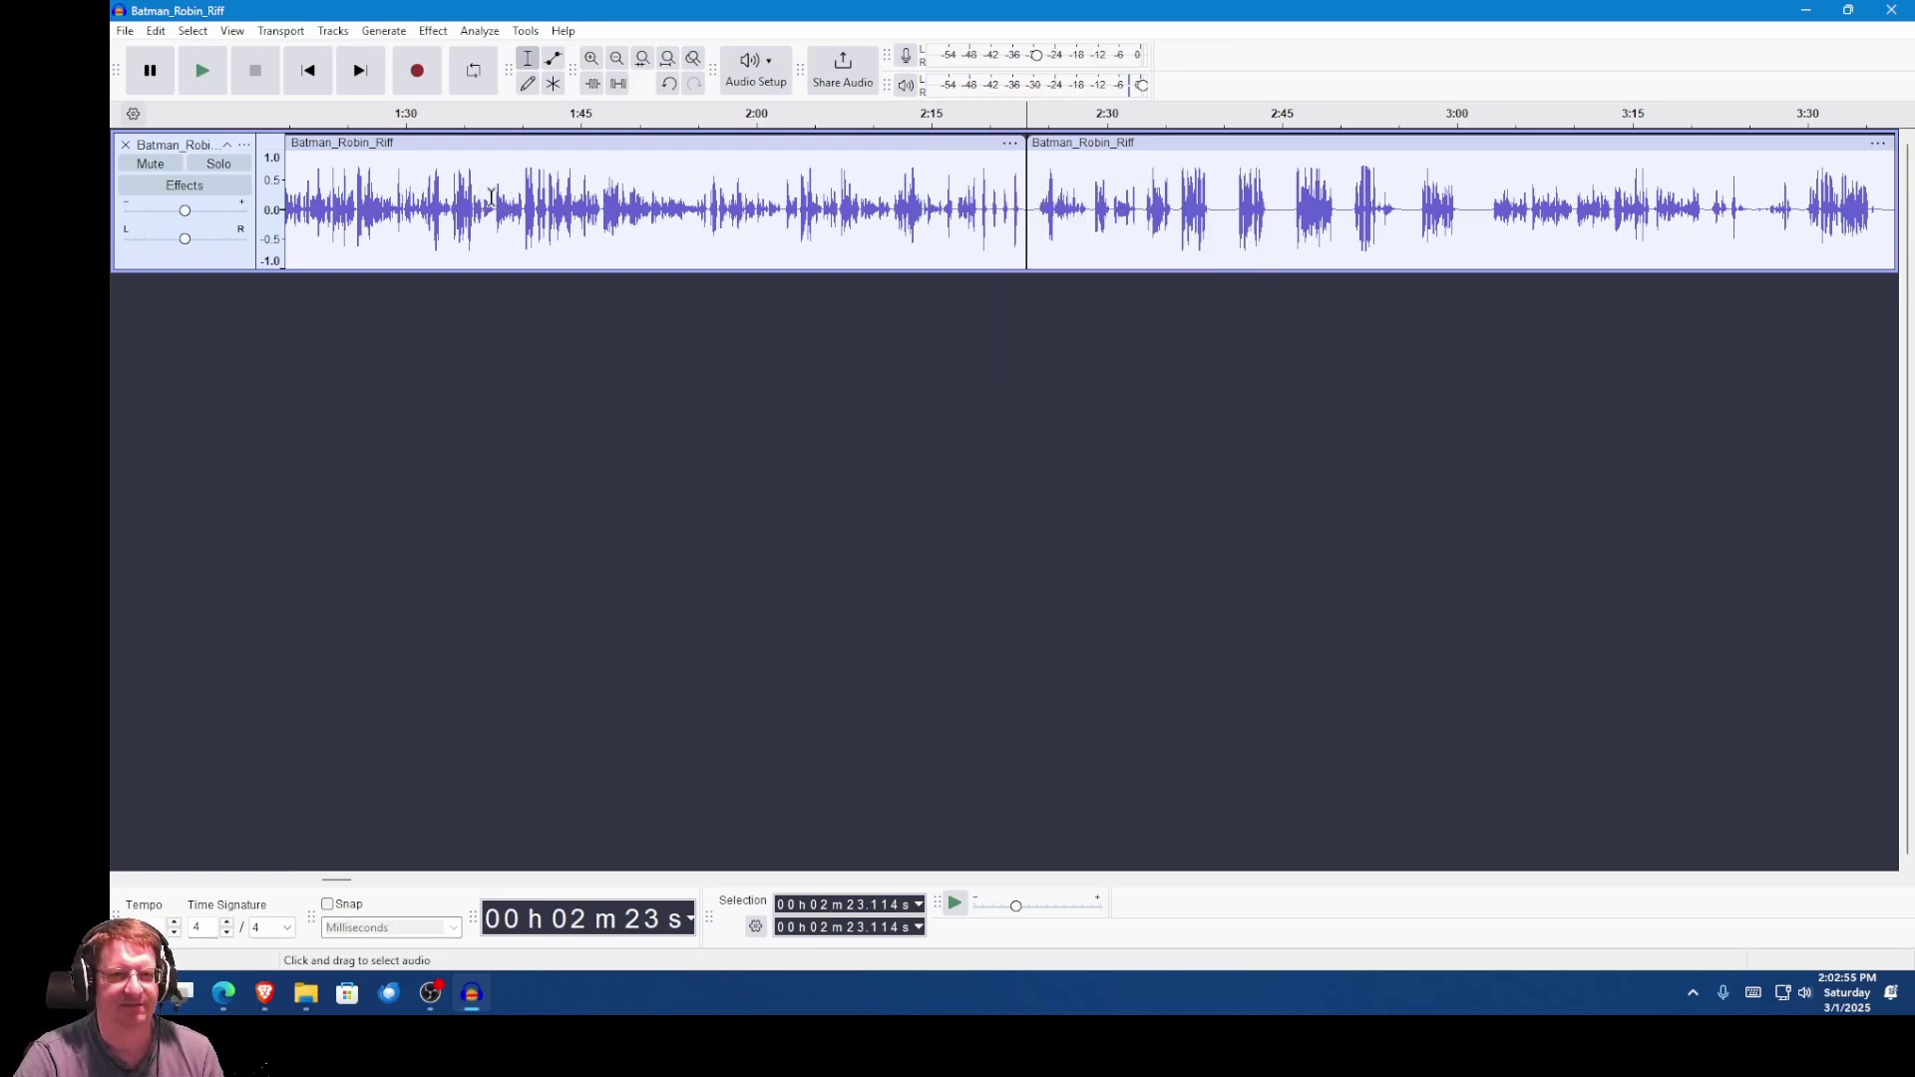
Step: Play the start of the passage between about 1:37 and 1:56
left_click_drag(491, 196, 710, 199)
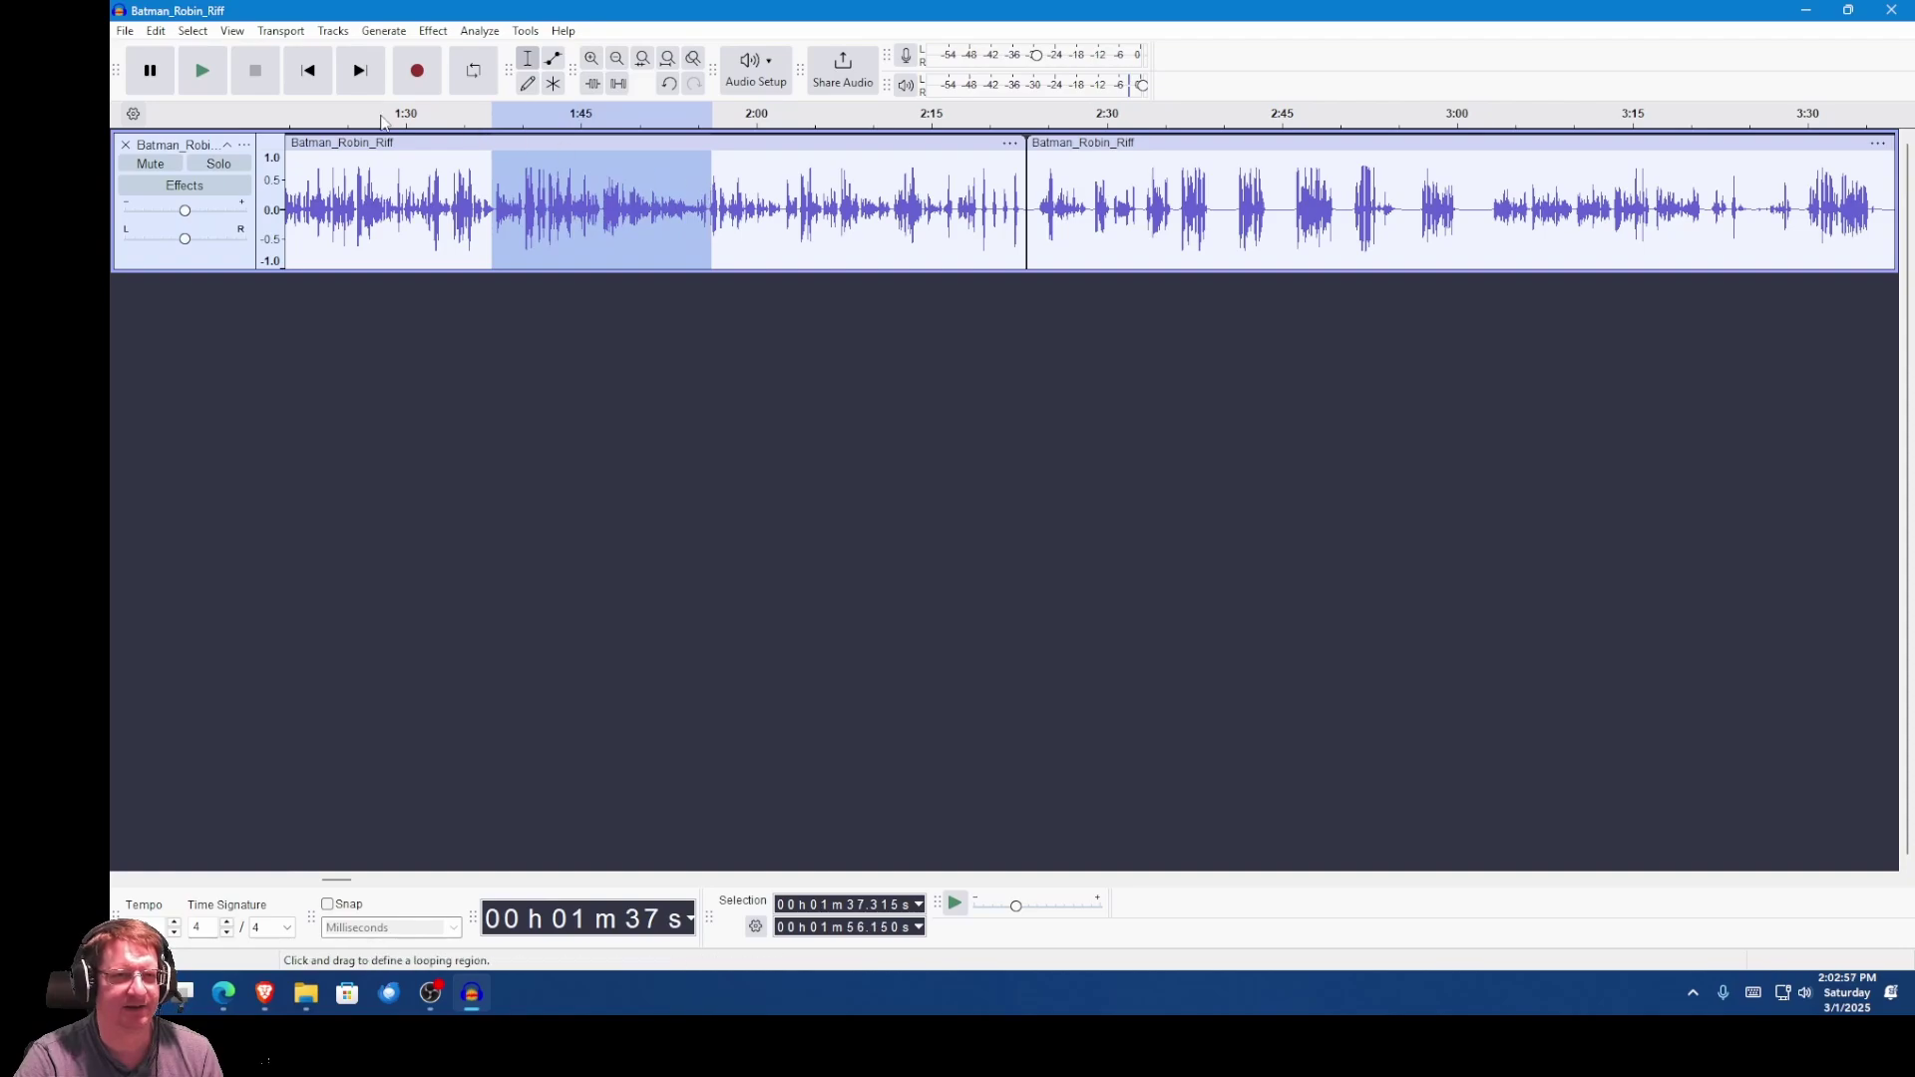
left_click(202, 78)
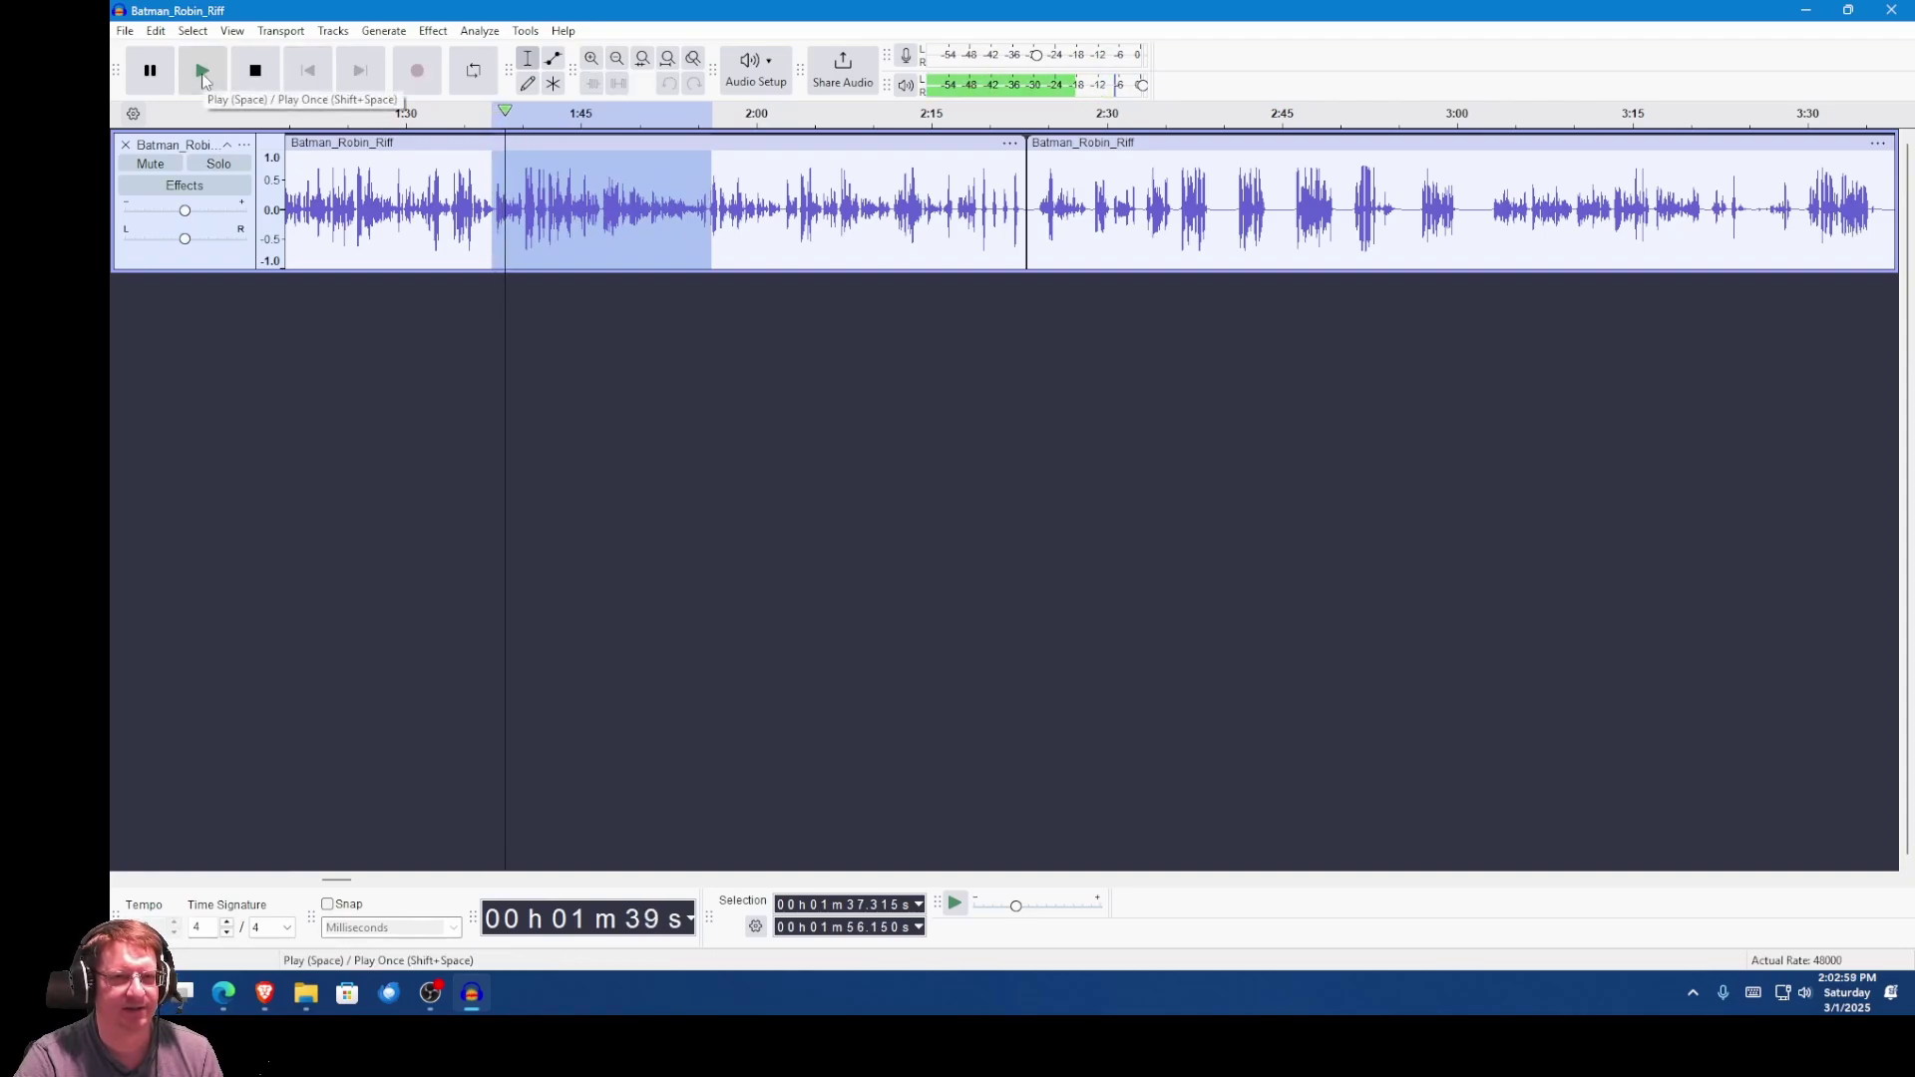
left_click(255, 73)
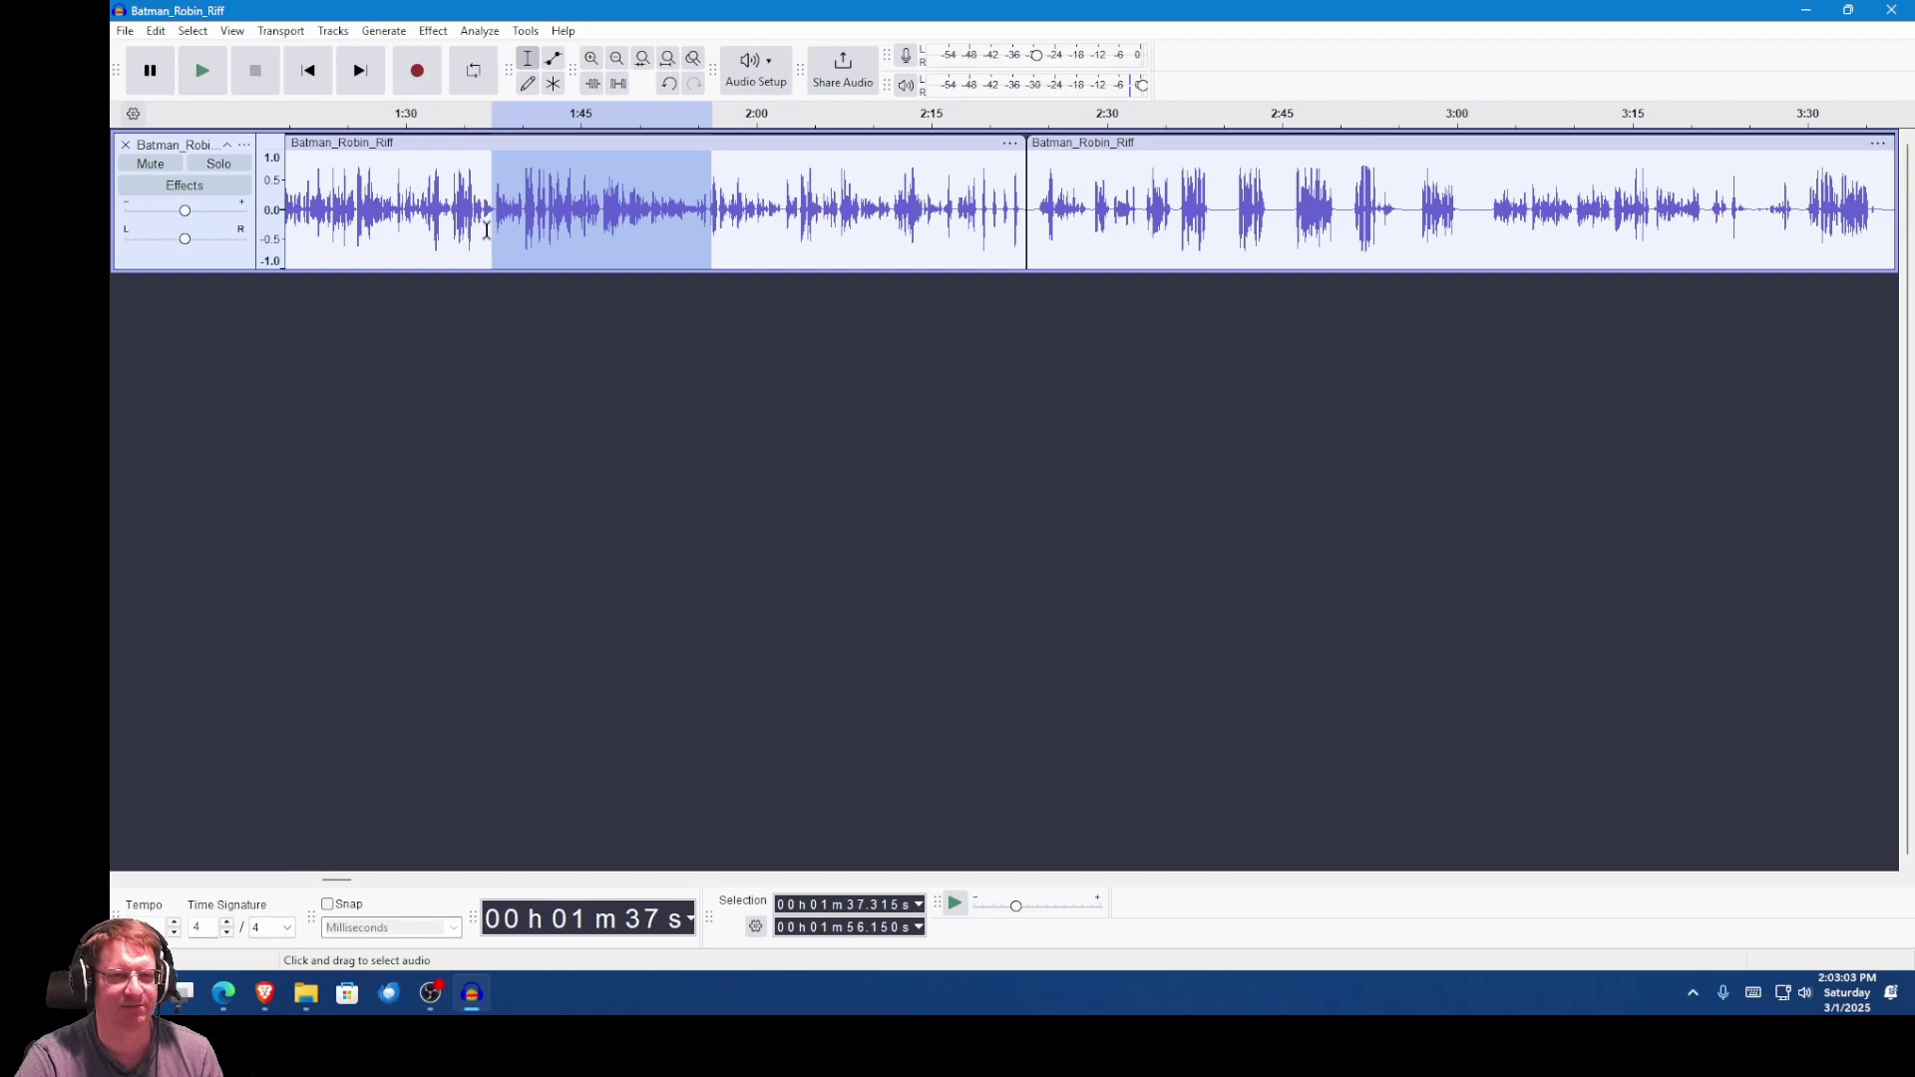
Step: Split the track at about 1:37.5 and 1:56.2, and rejoin the two clips that meet at 1:56.2
left_click_drag(492, 177, 497, 176)
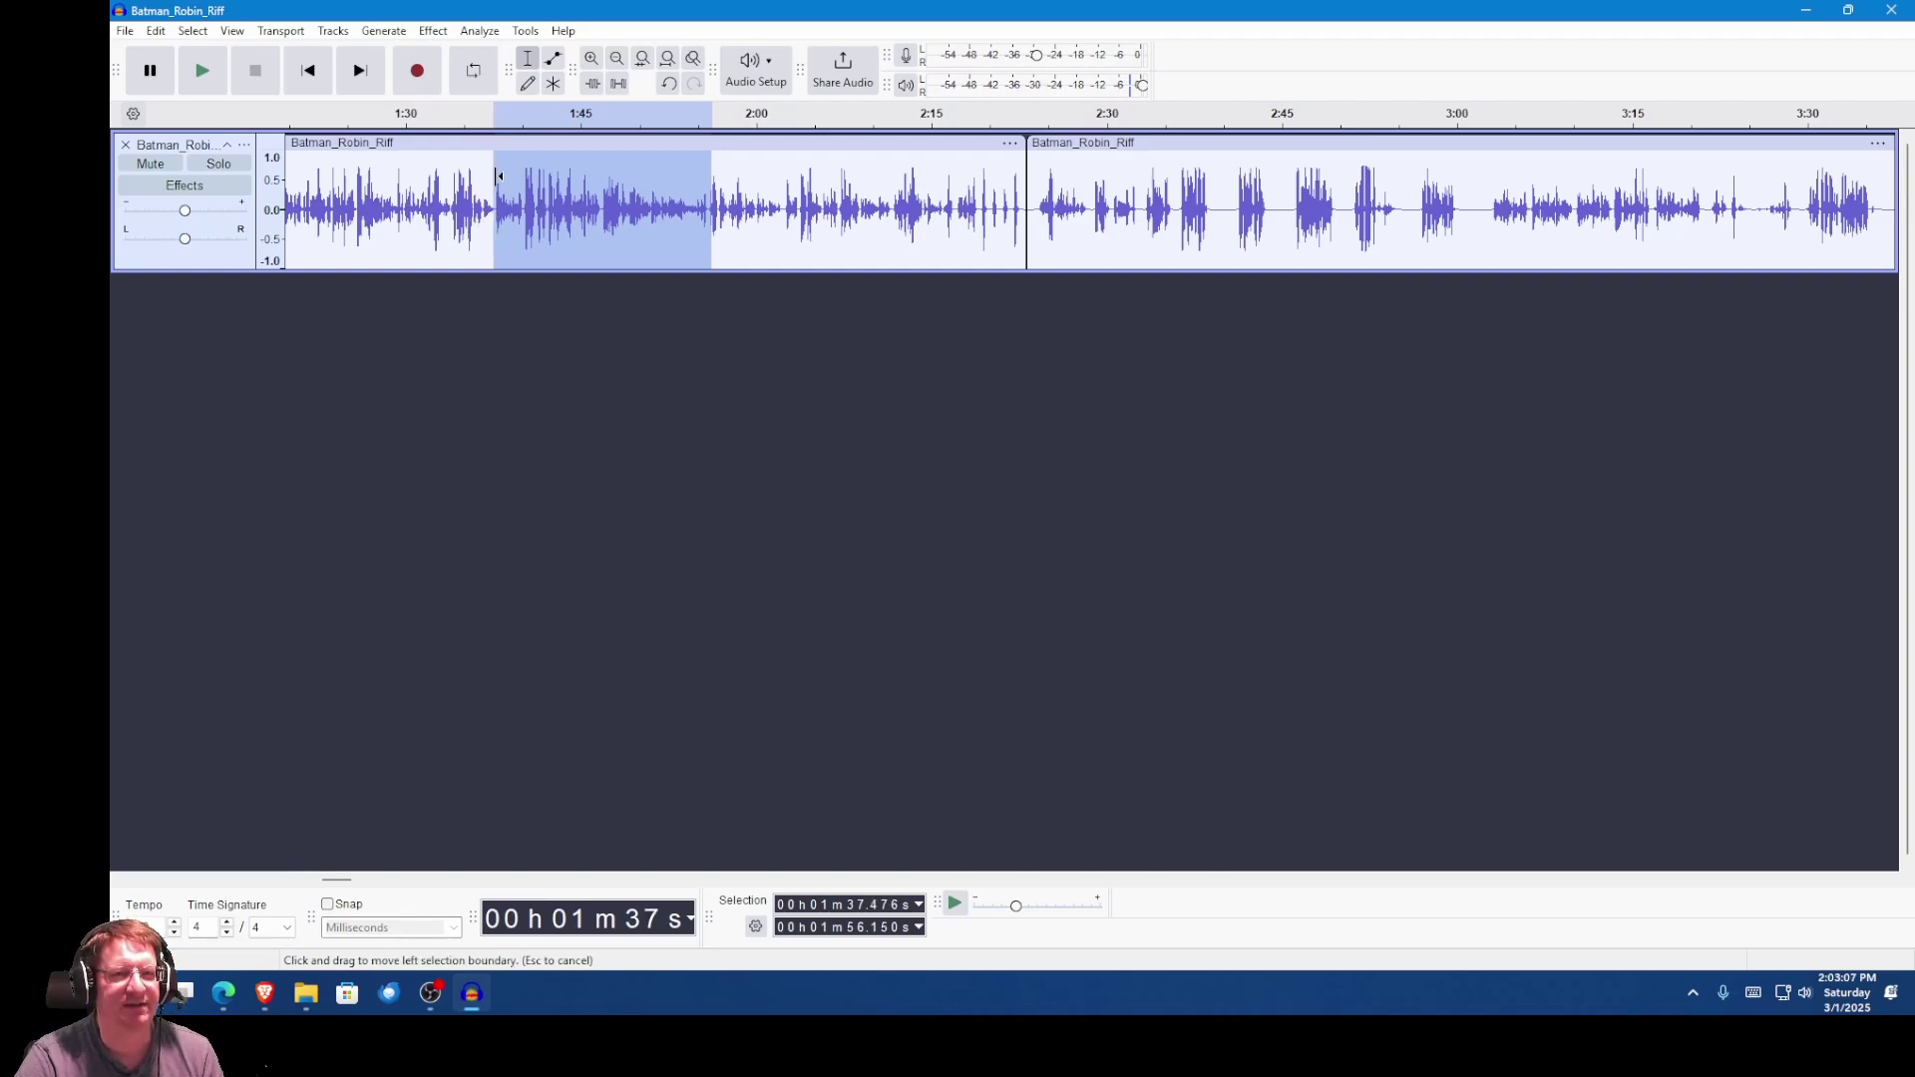
key("ctrl+i")
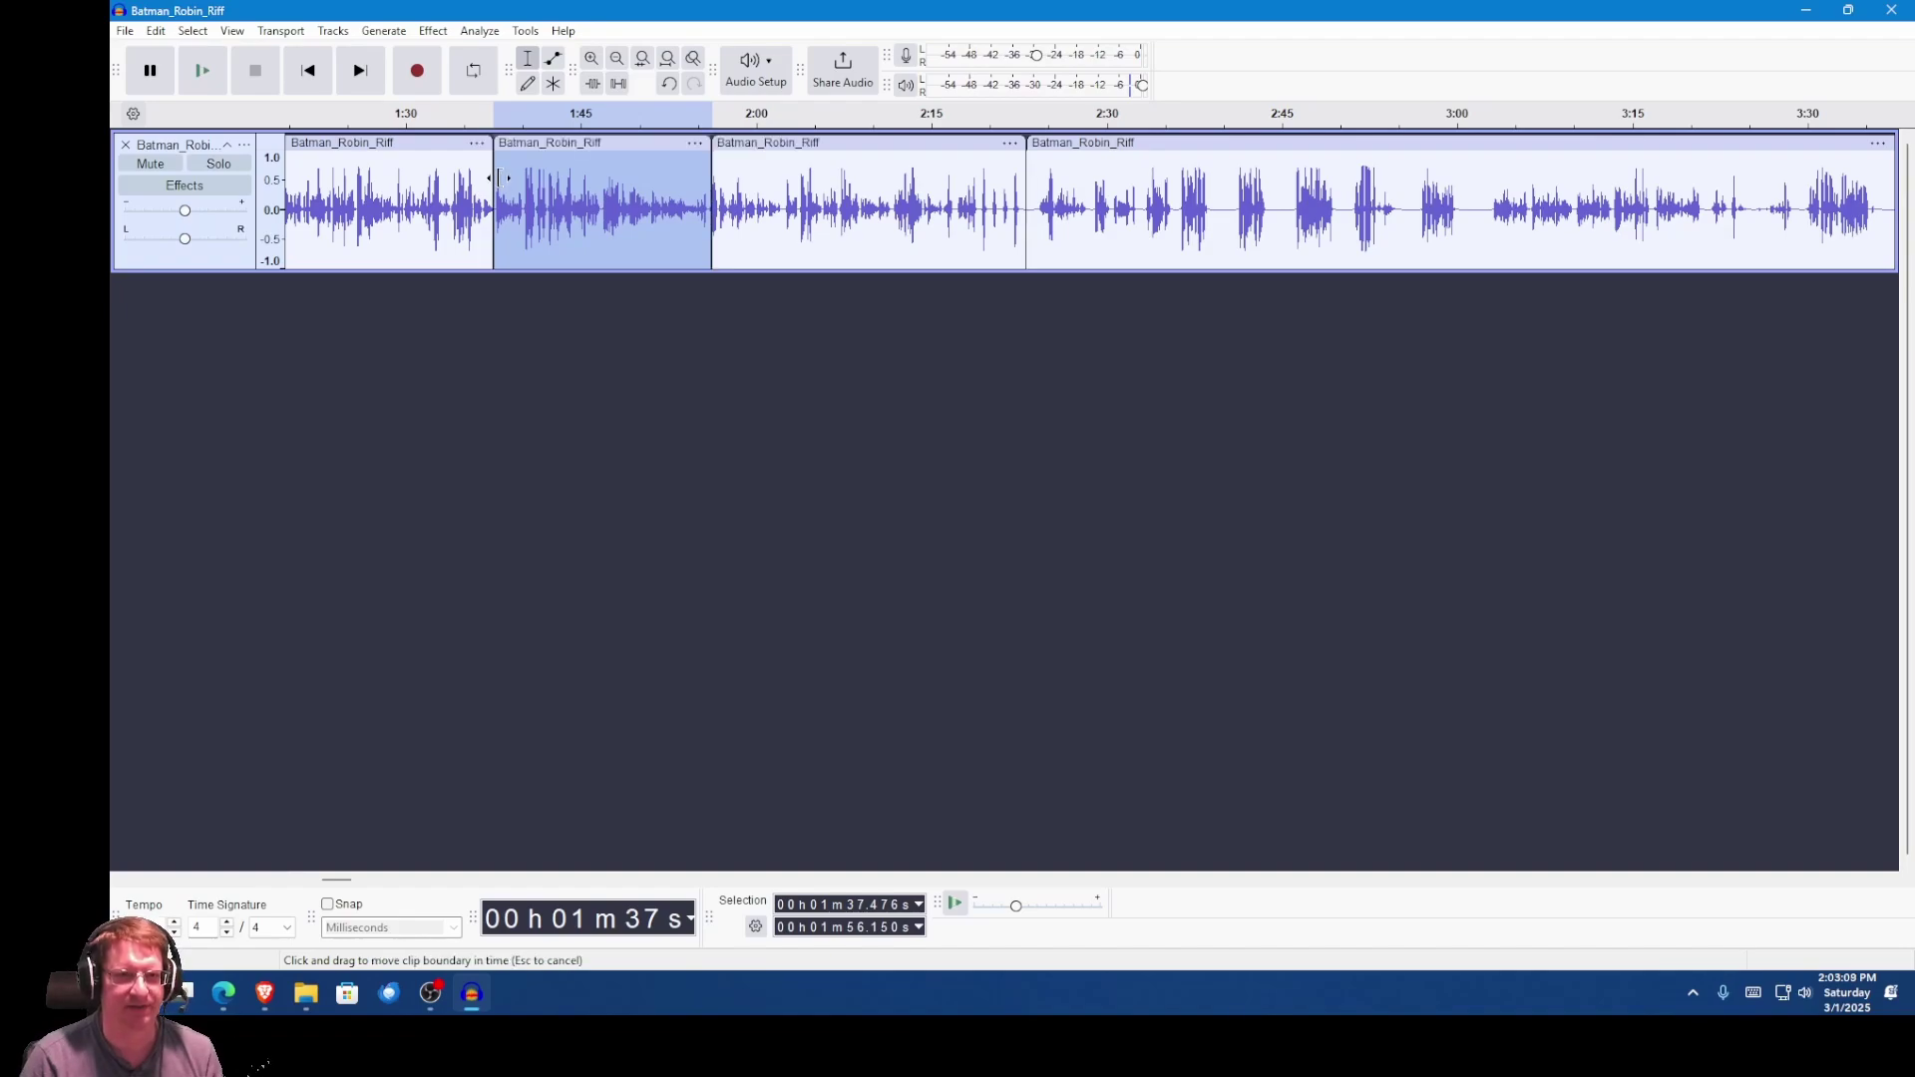
left_click_drag(756, 177, 682, 177)
key("ctrl+j")
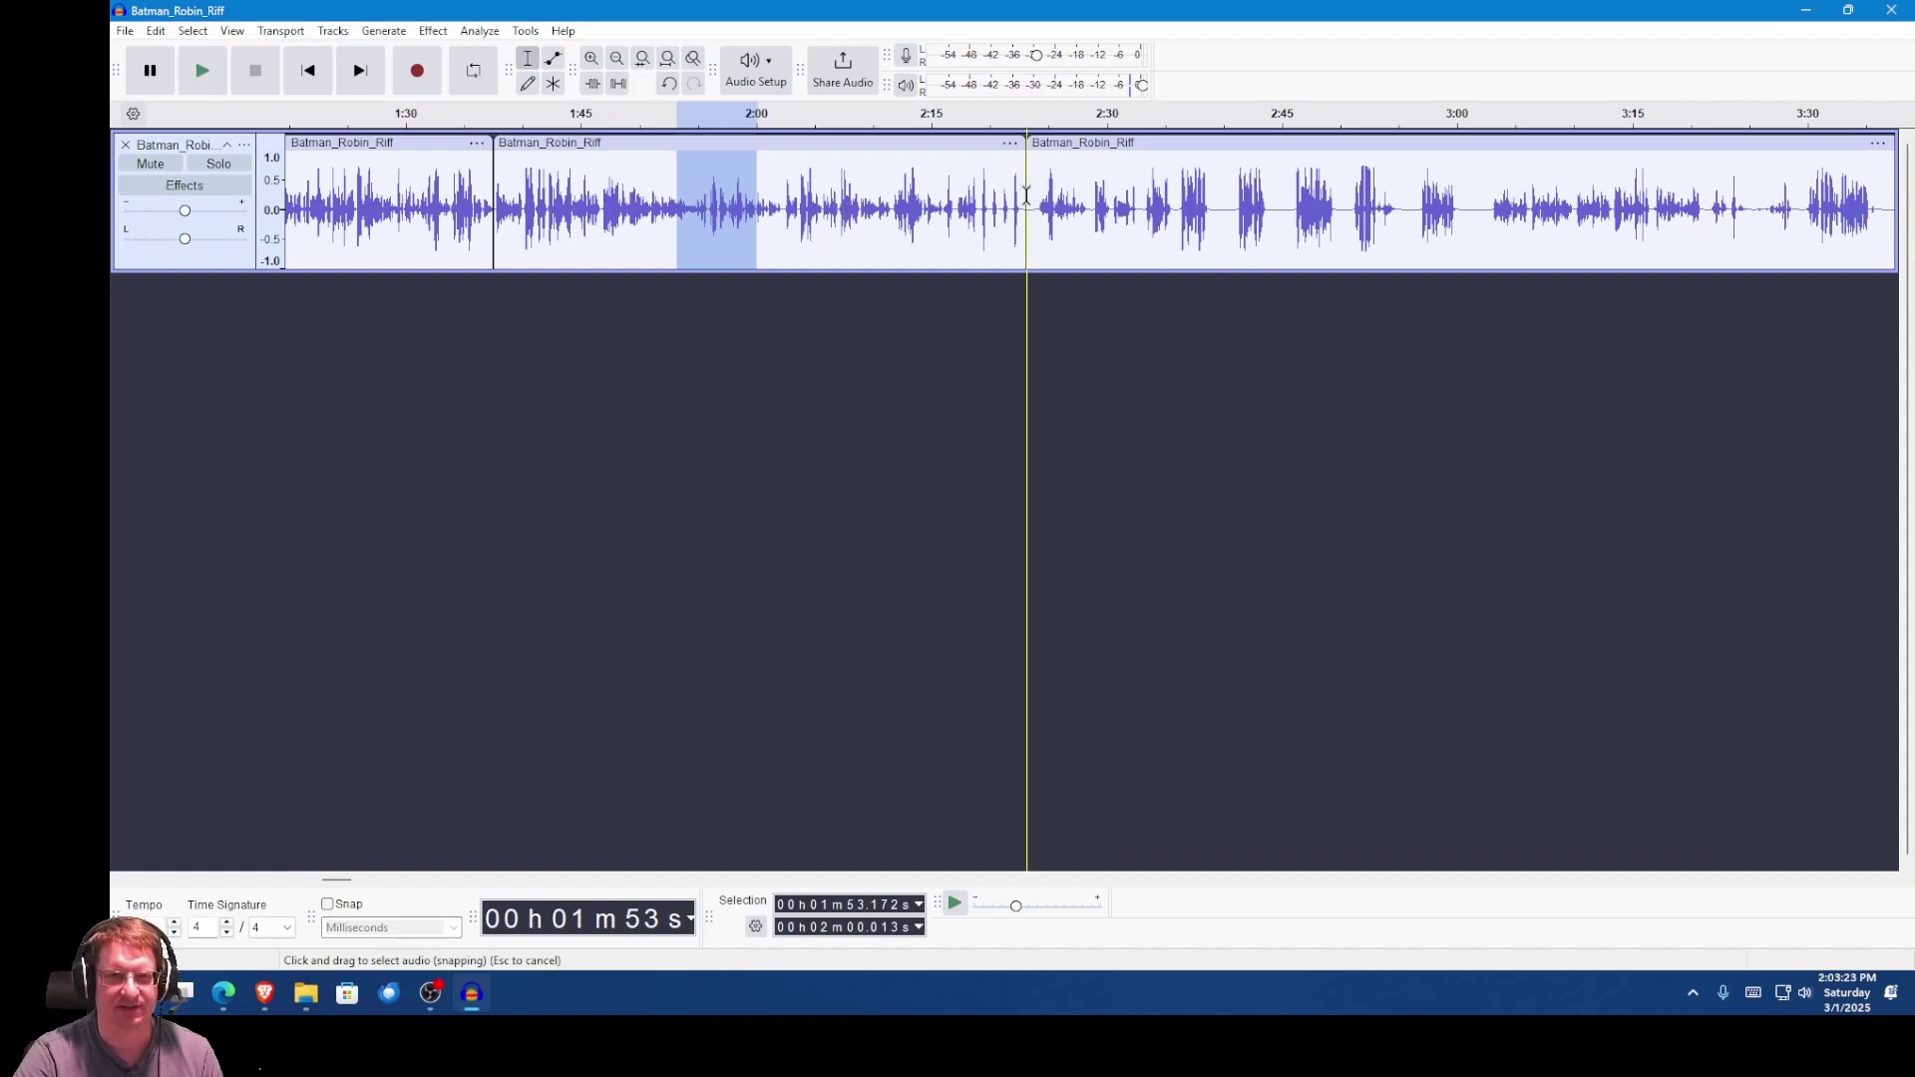
Step: Play the middle clip from about 2:02 to check its content
left_click(783, 209)
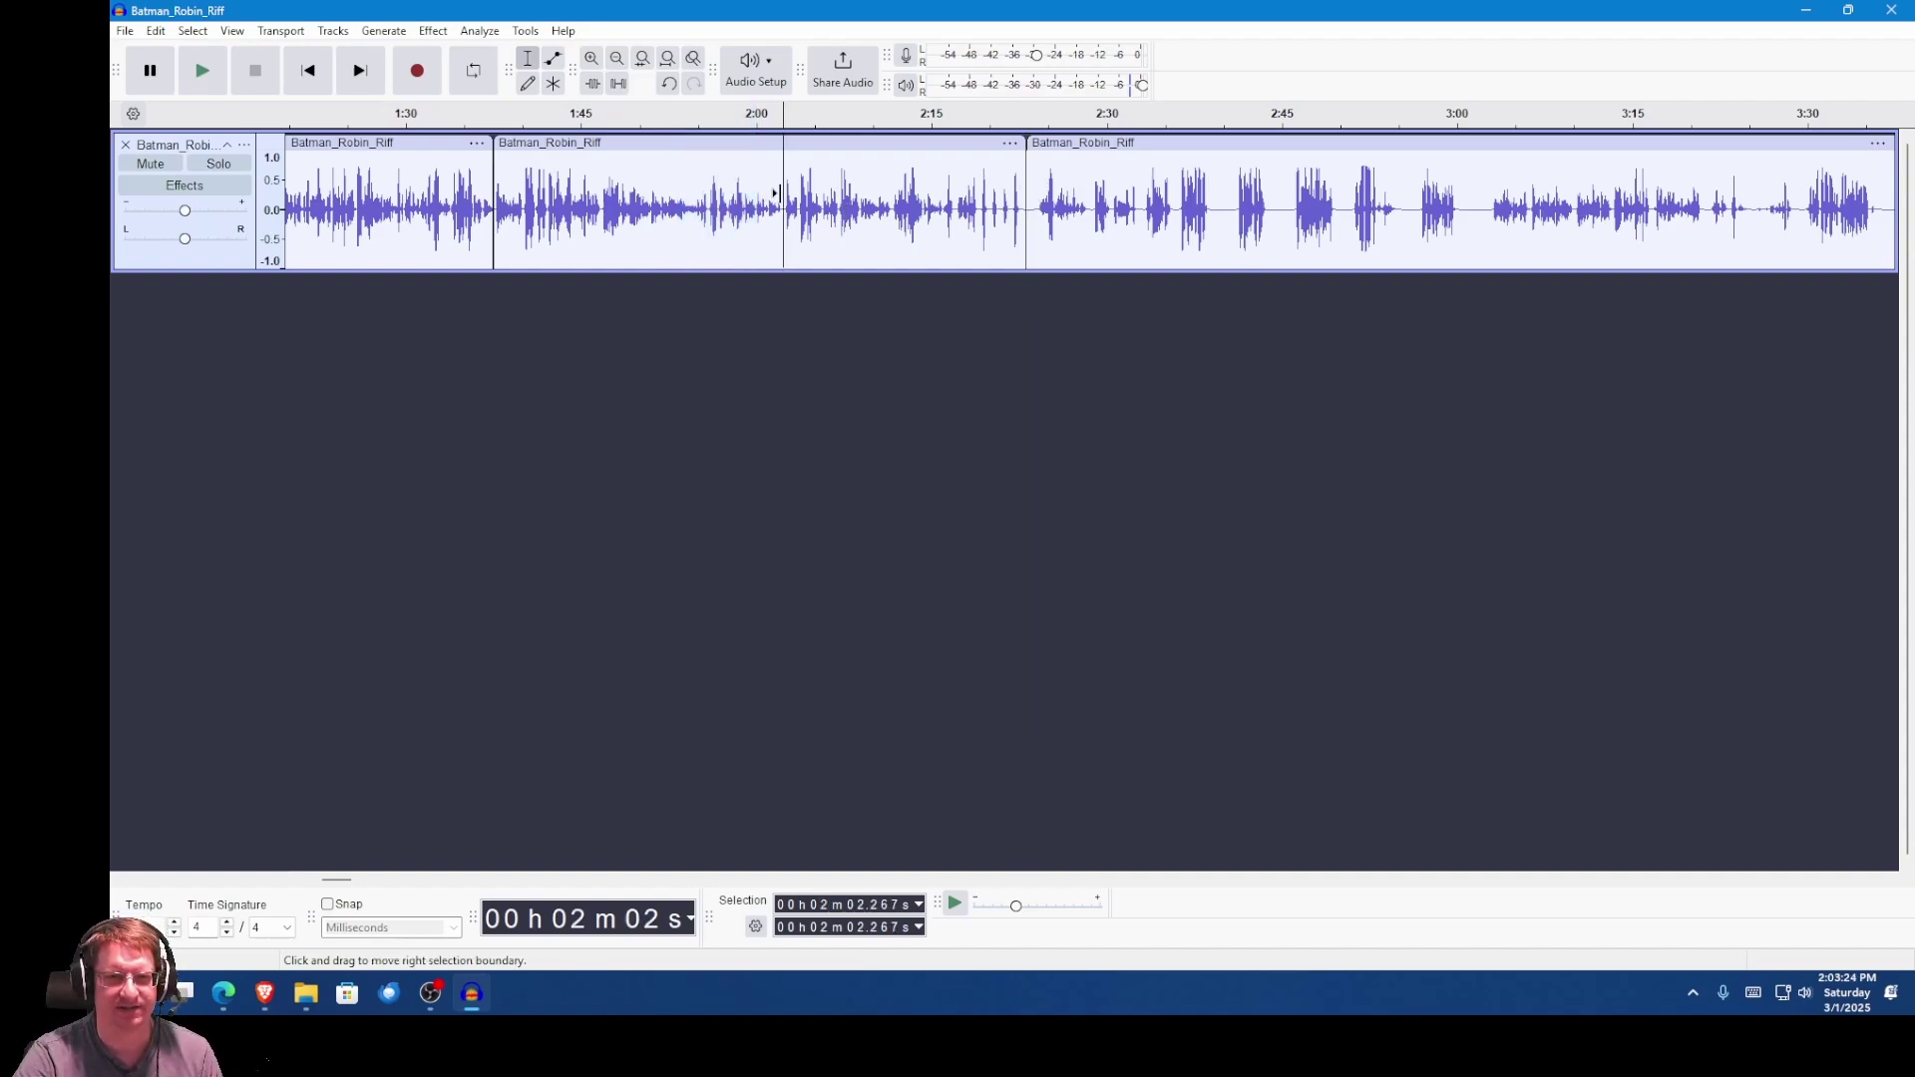
left_click(203, 75)
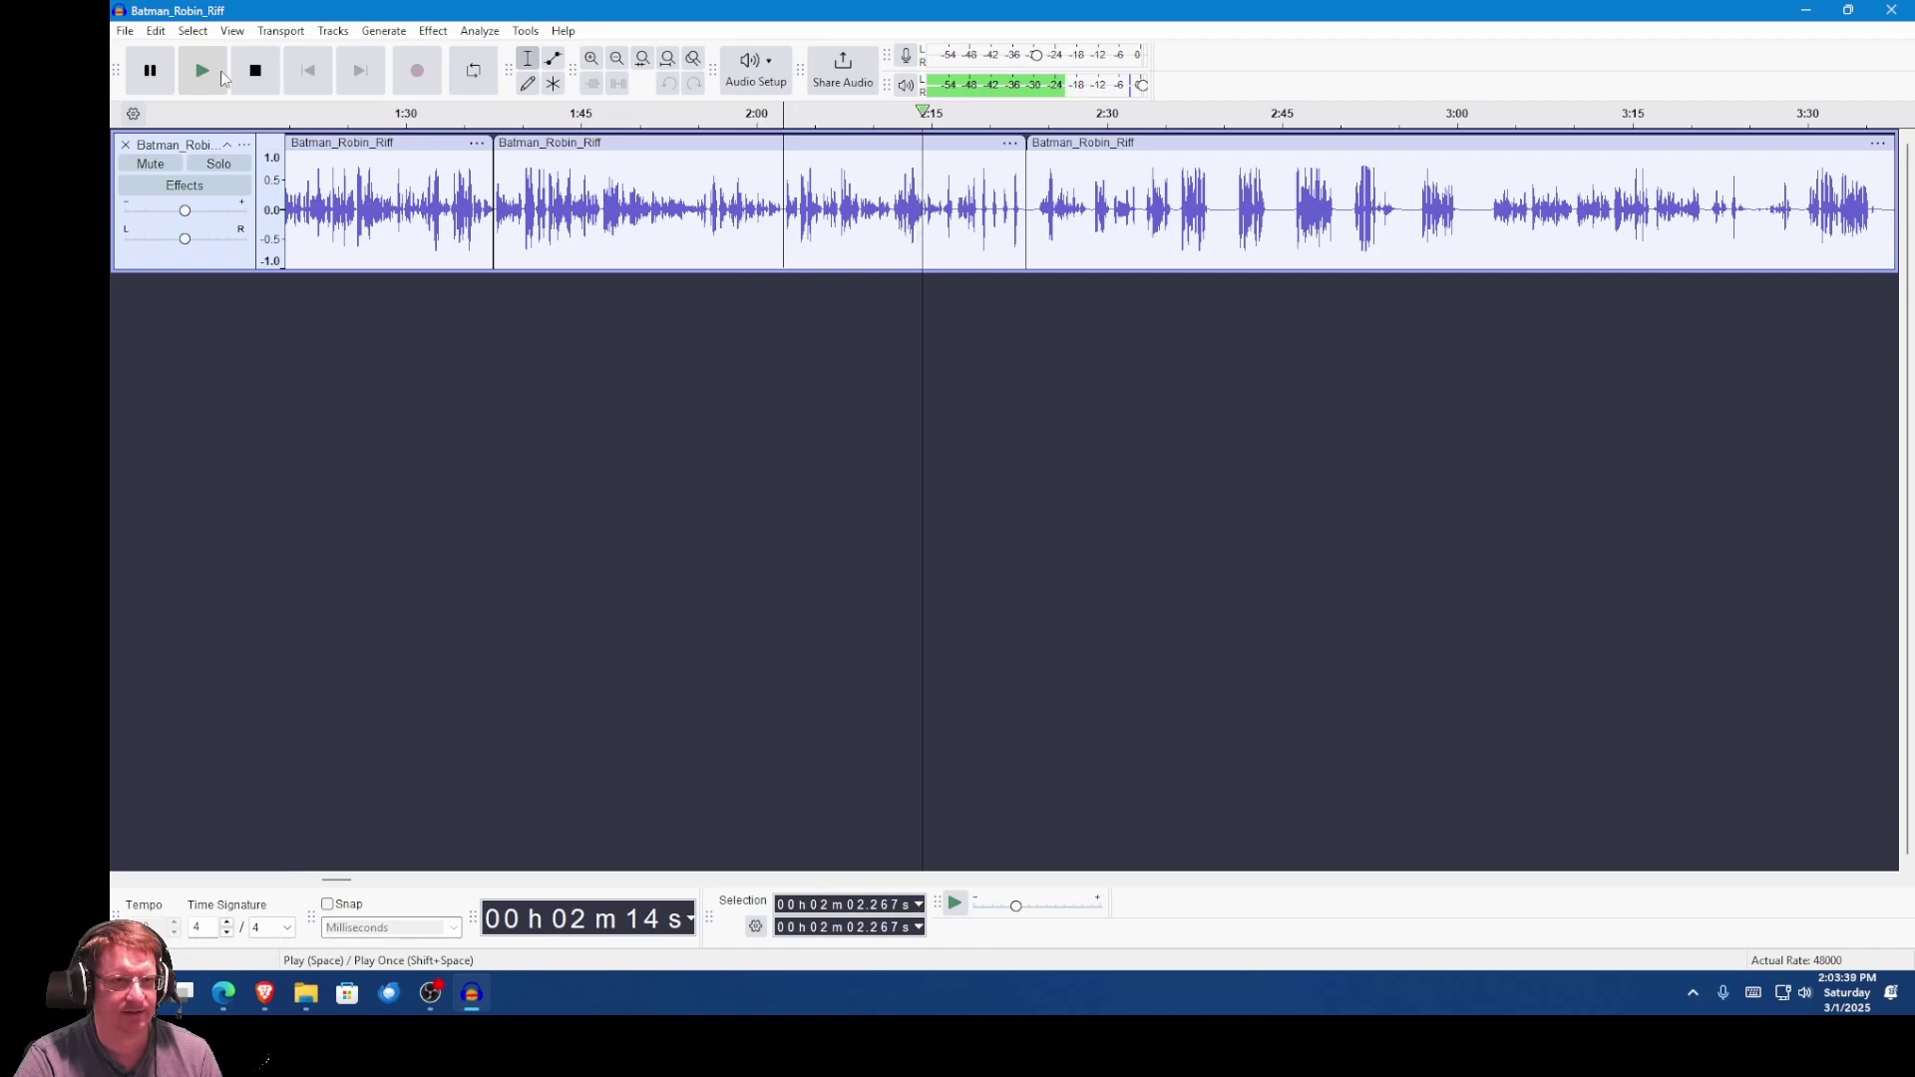
left_click(254, 71)
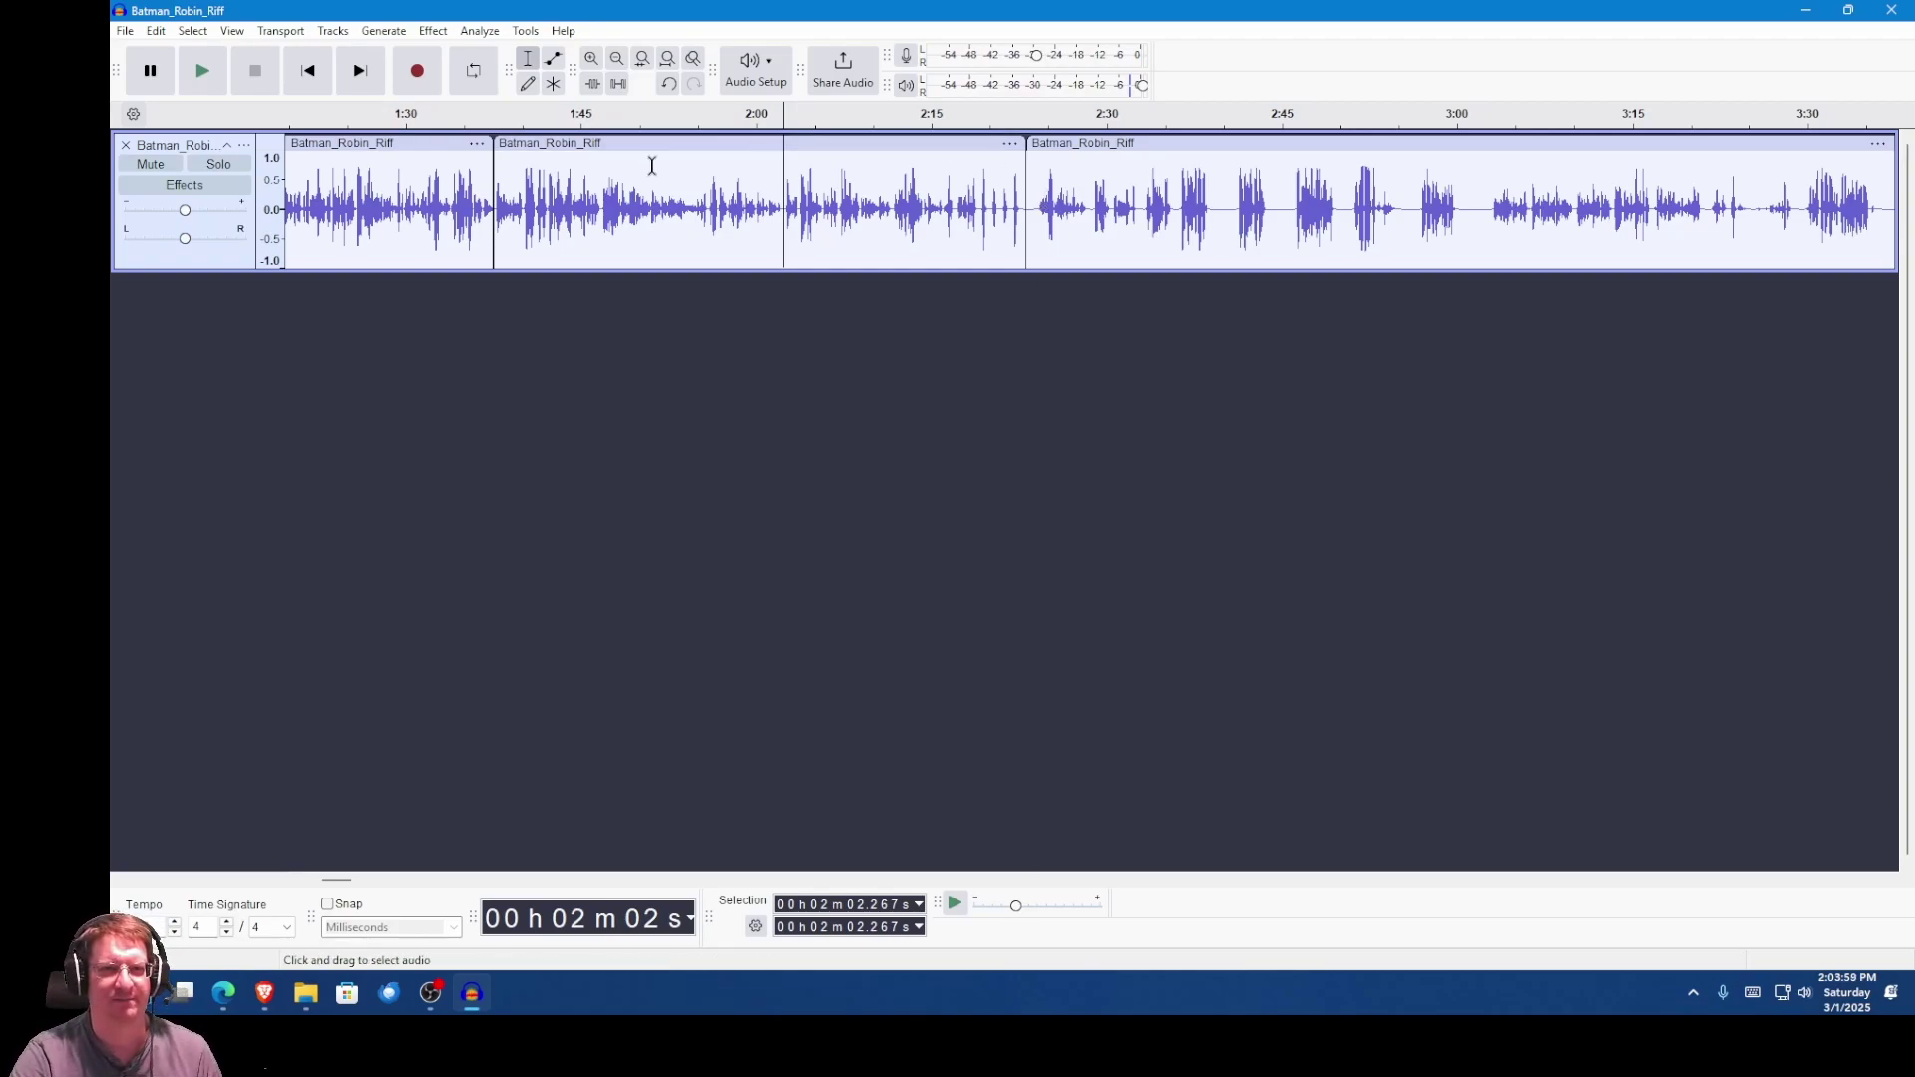
Step: Delete the clip between about 1:37.5 and 2:23.1, leaving its gap in the track
left_click(684, 143)
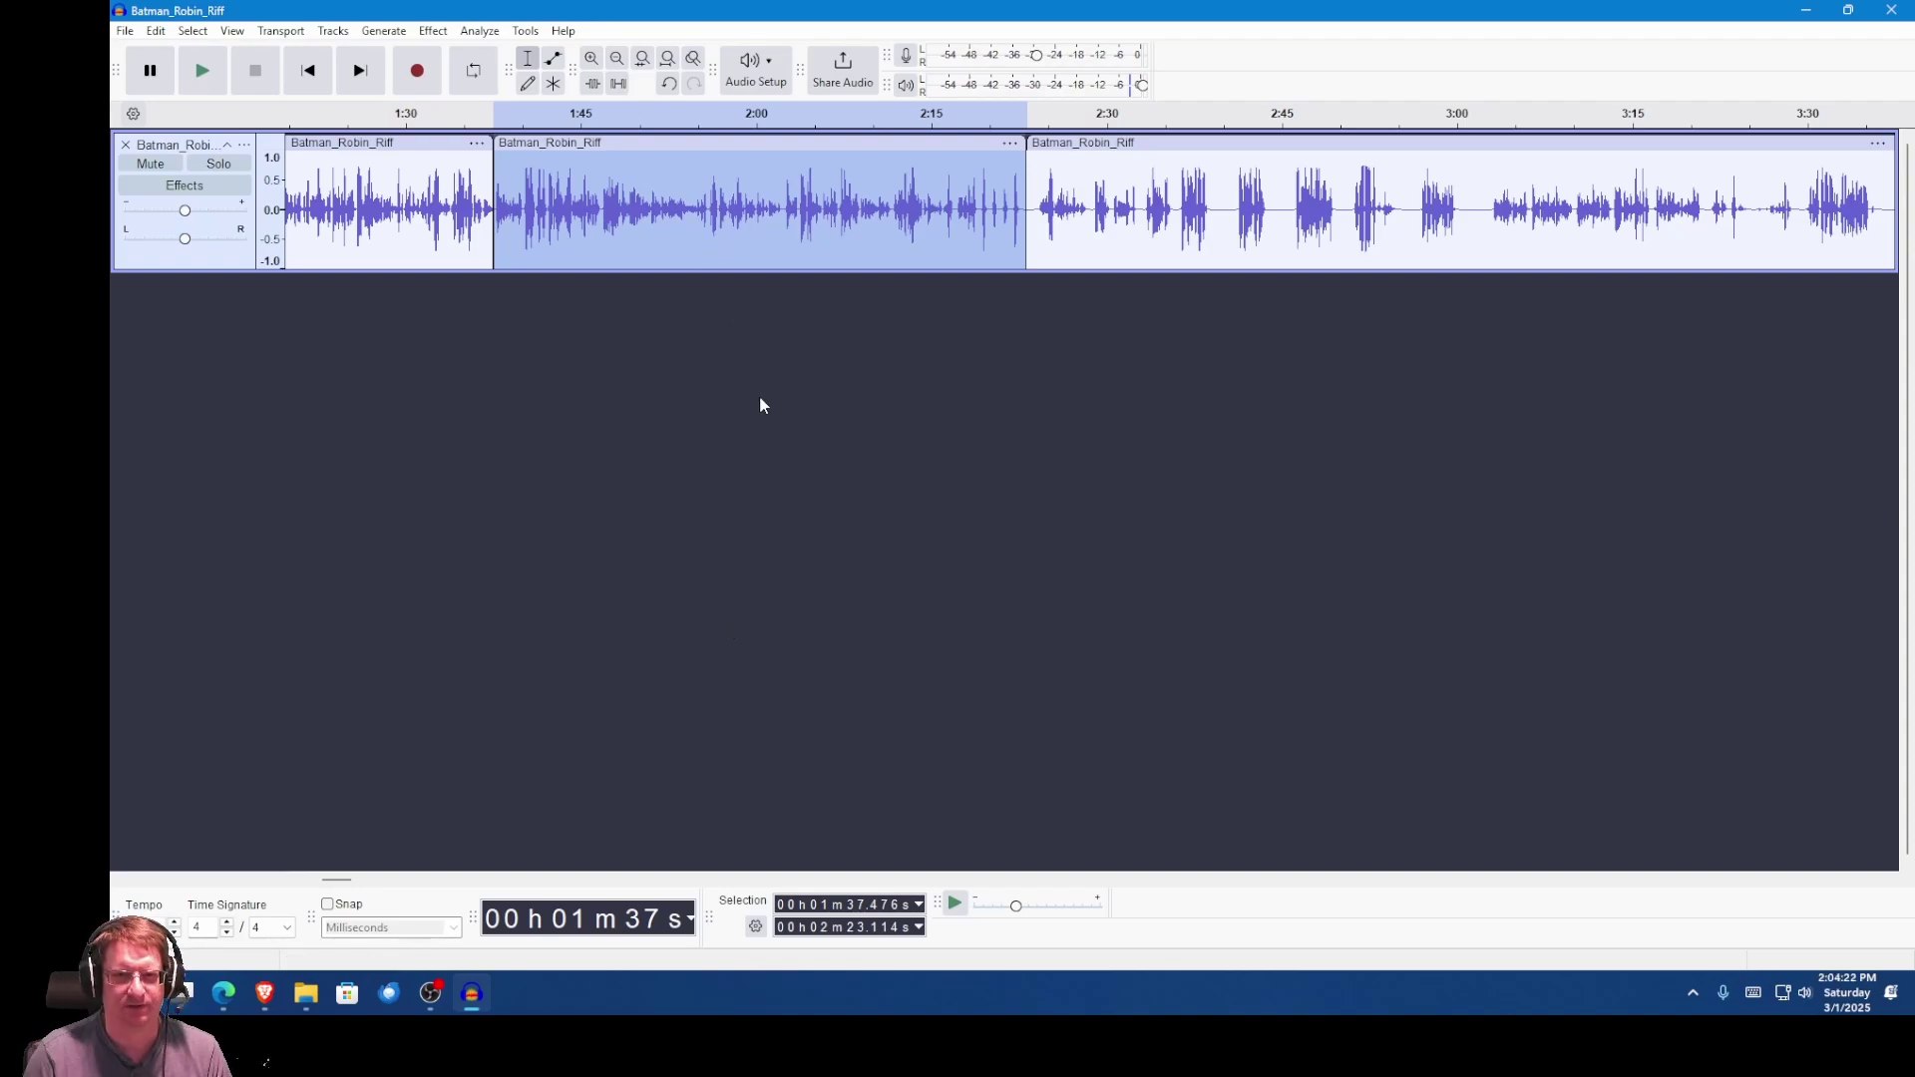
key("Delete")
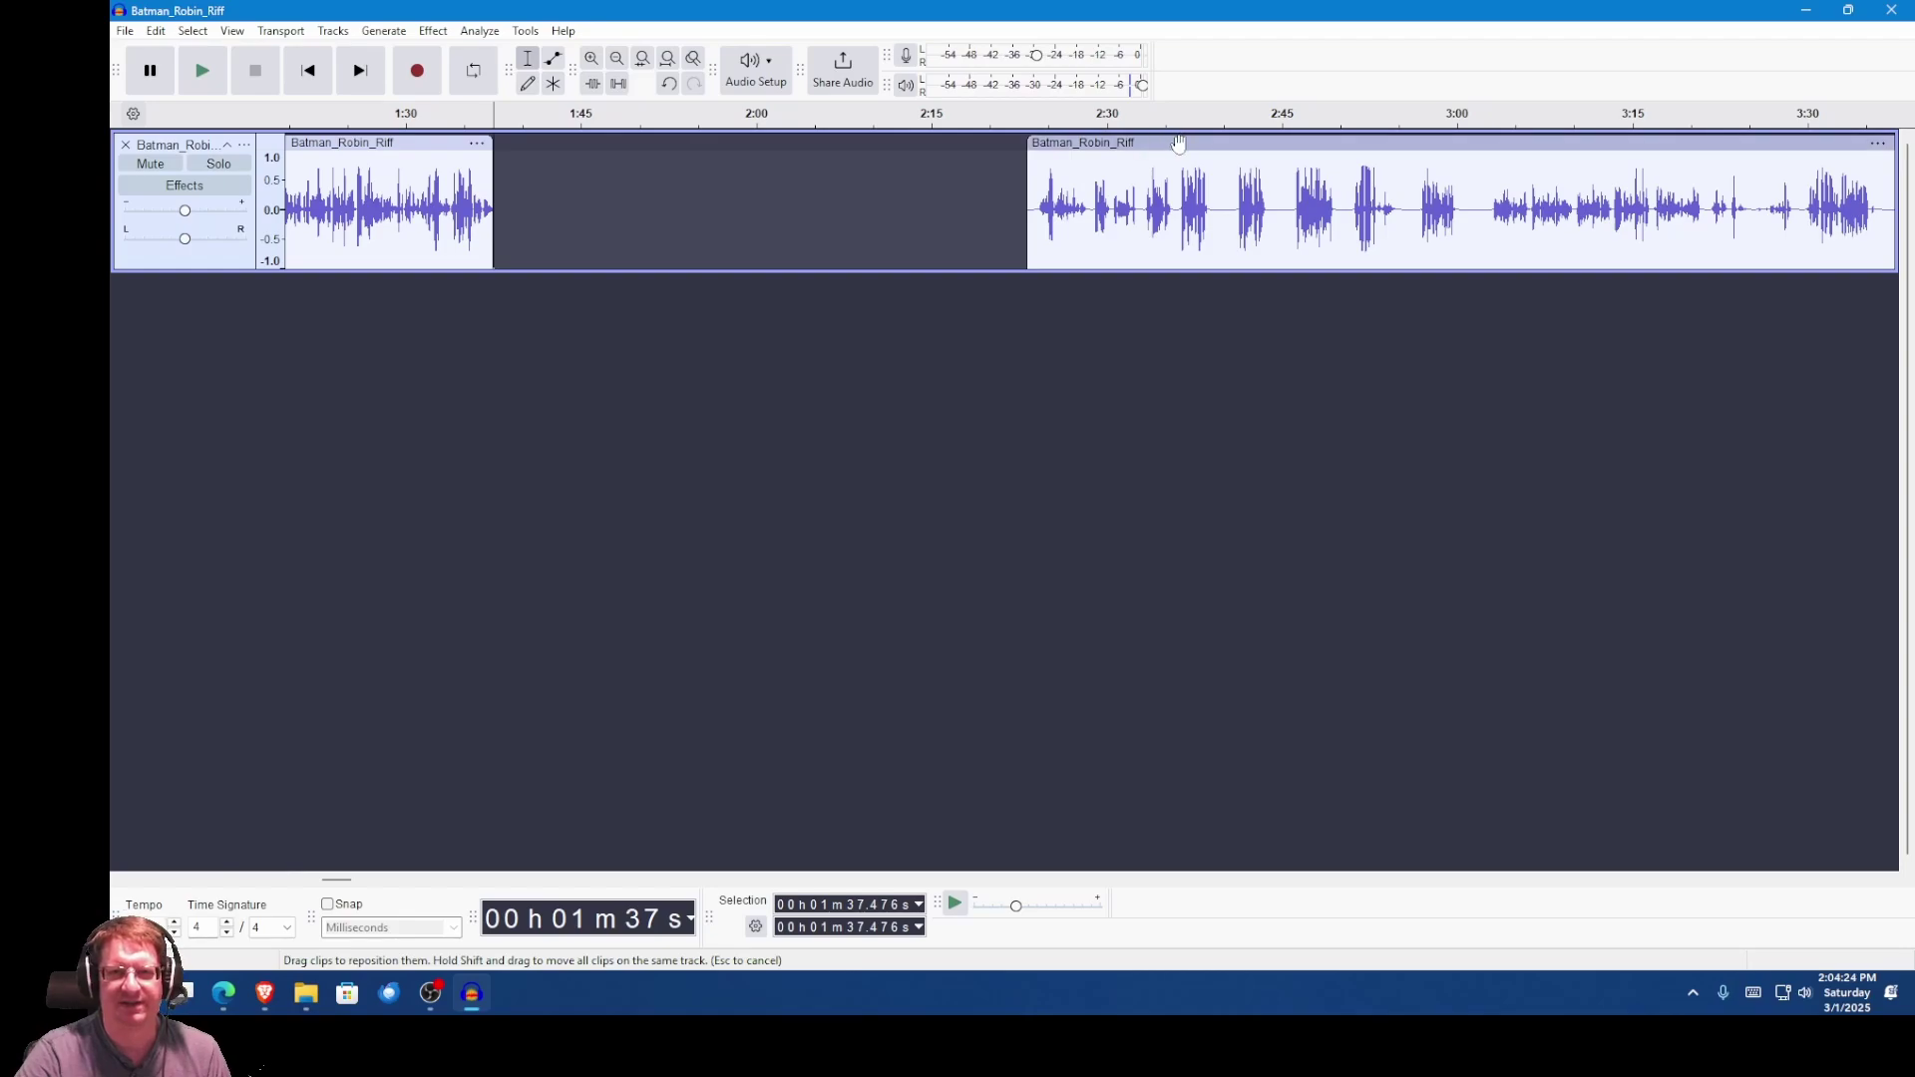
Step: Move the clip after the gap back to meet the first clip, and delete the trailing silence from about 2:01:53.6 to the end
left_click_drag(1151, 149, 619, 148)
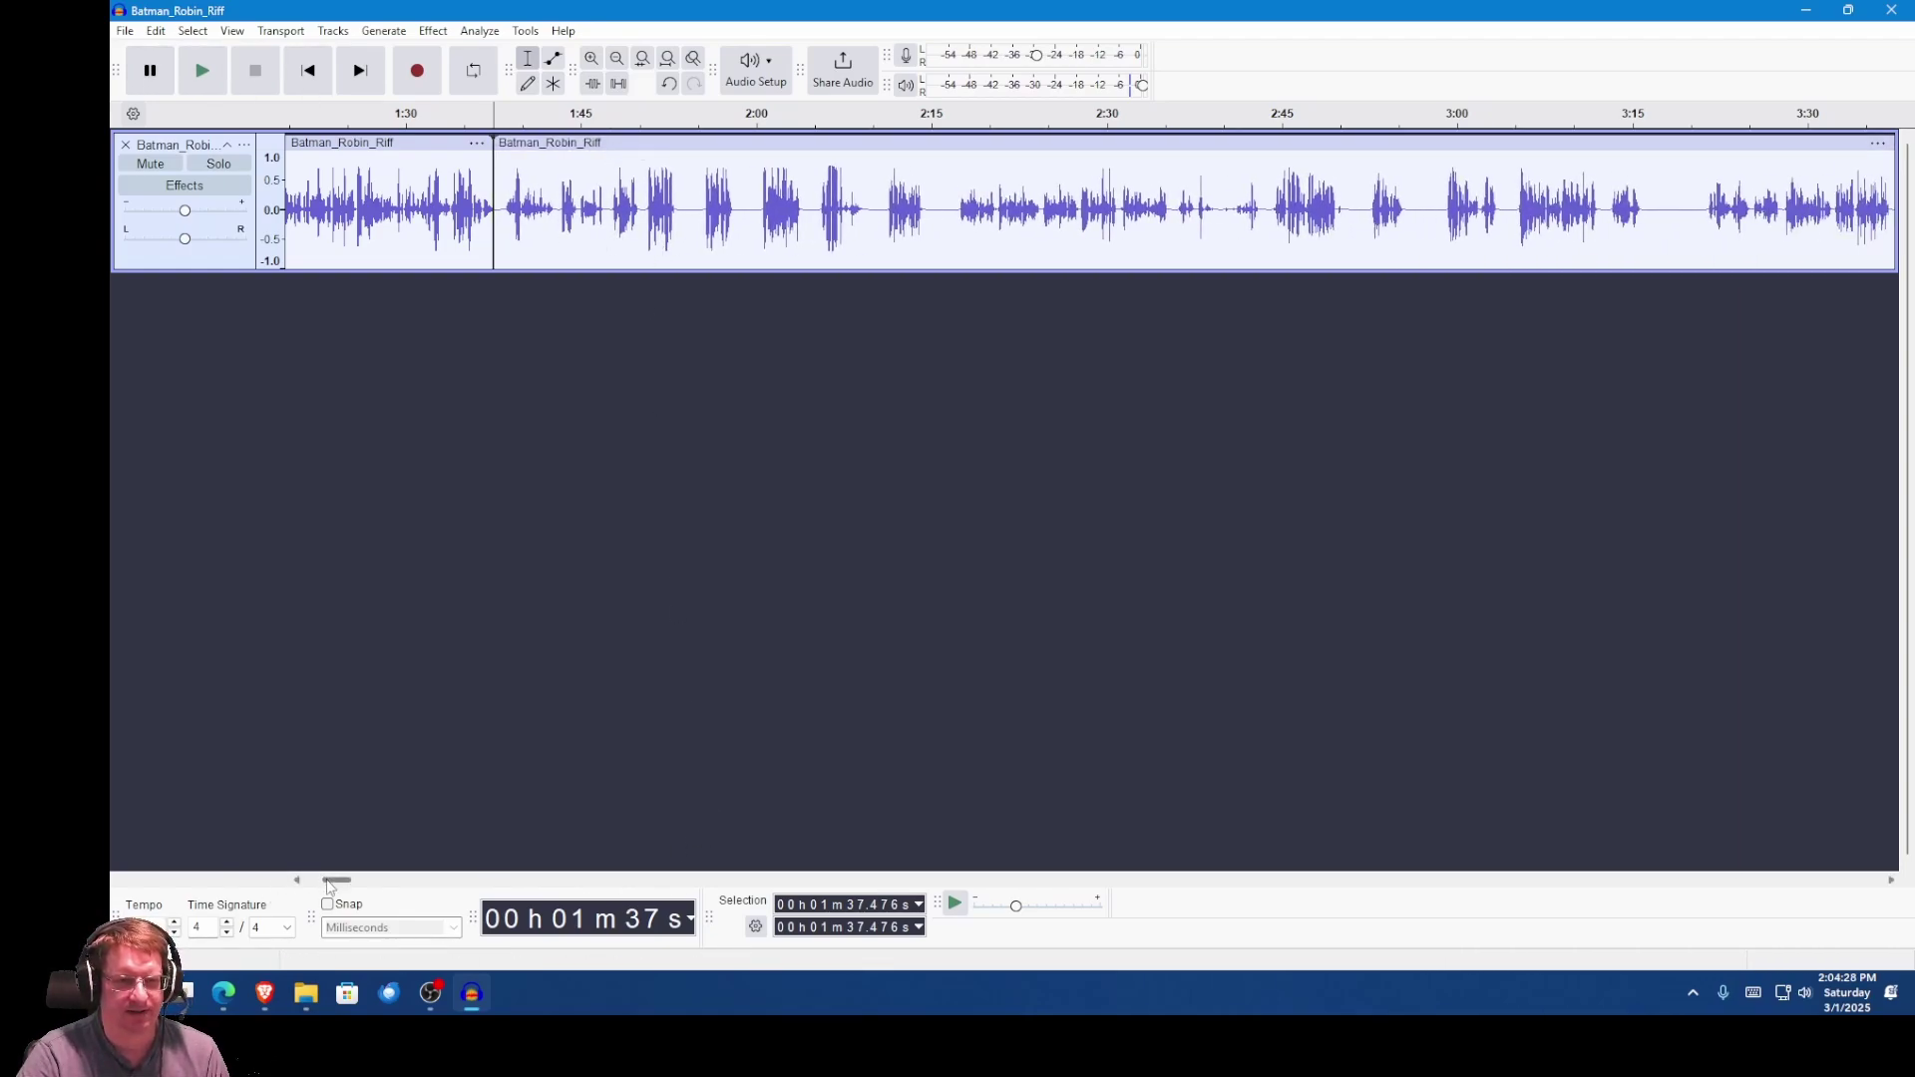
left_click_drag(335, 886, 1871, 846)
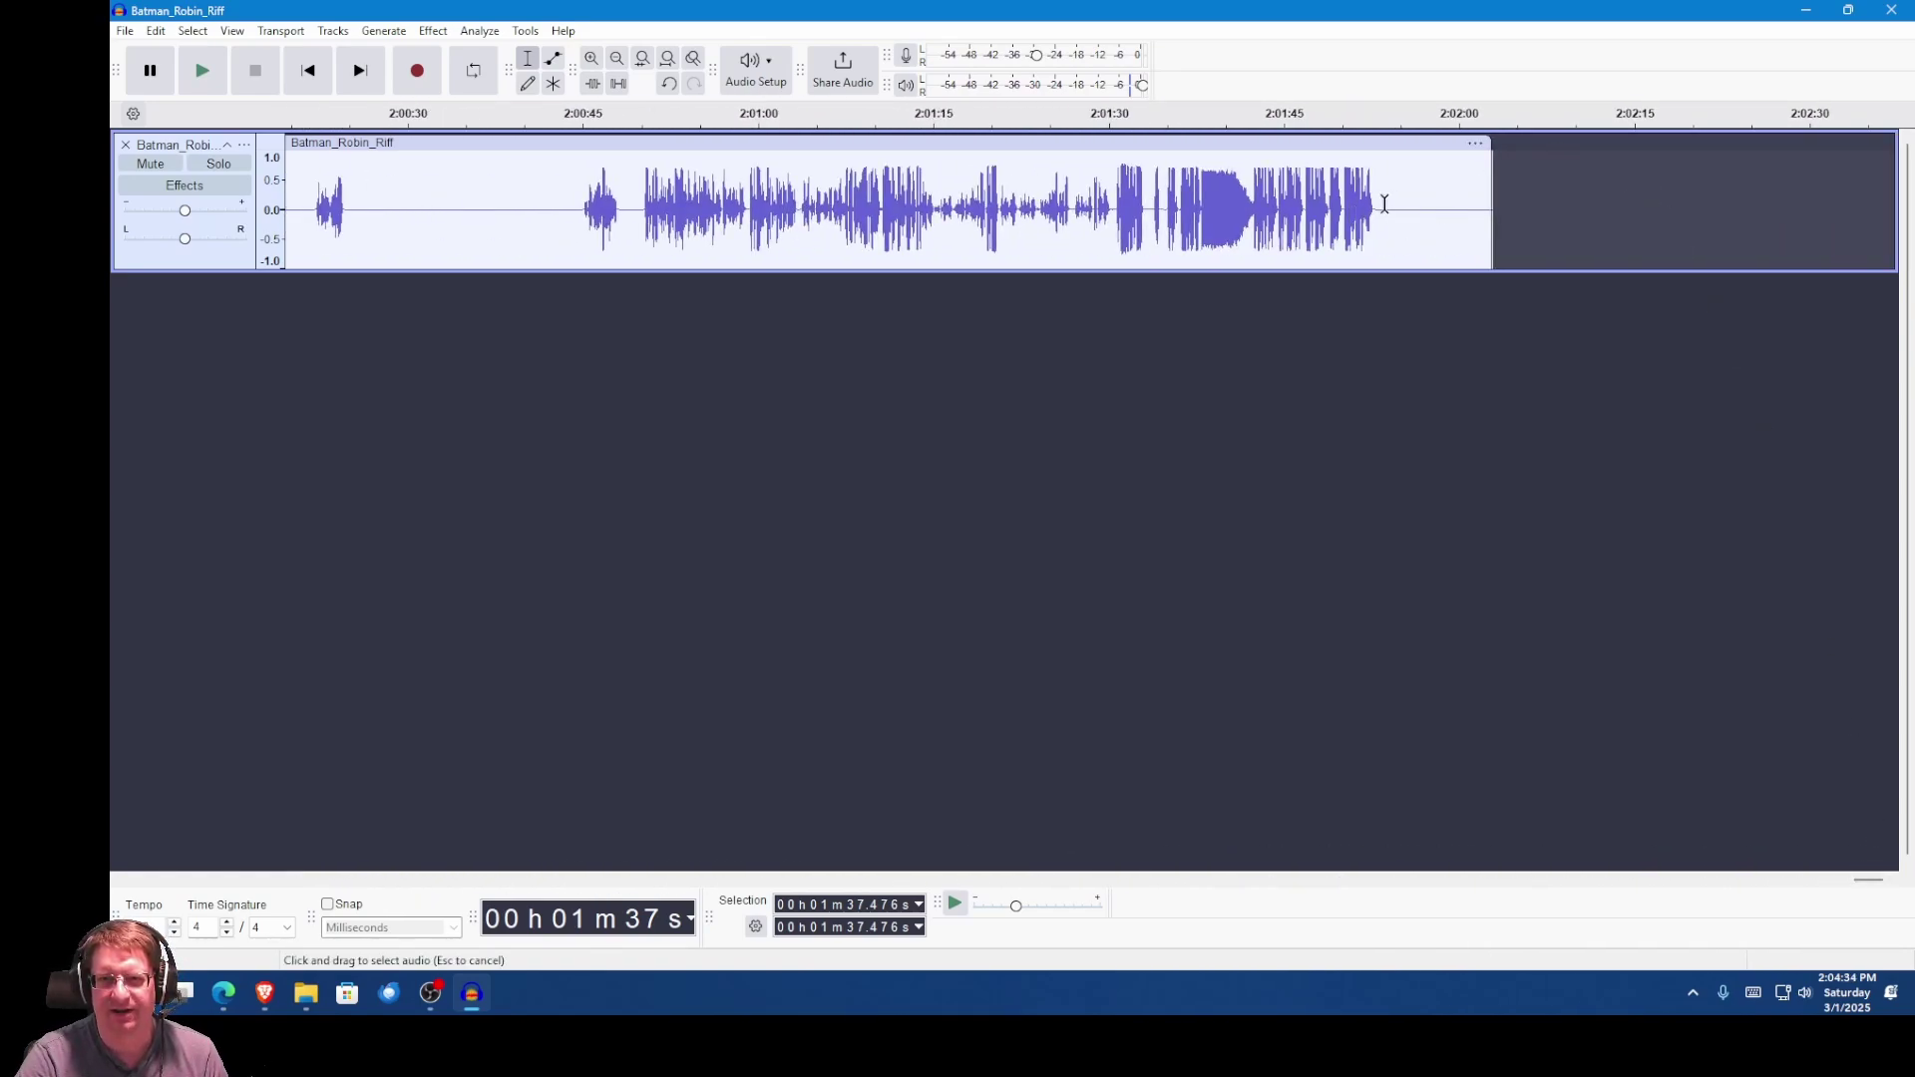
left_click_drag(1386, 203, 1516, 205)
key("Delete")
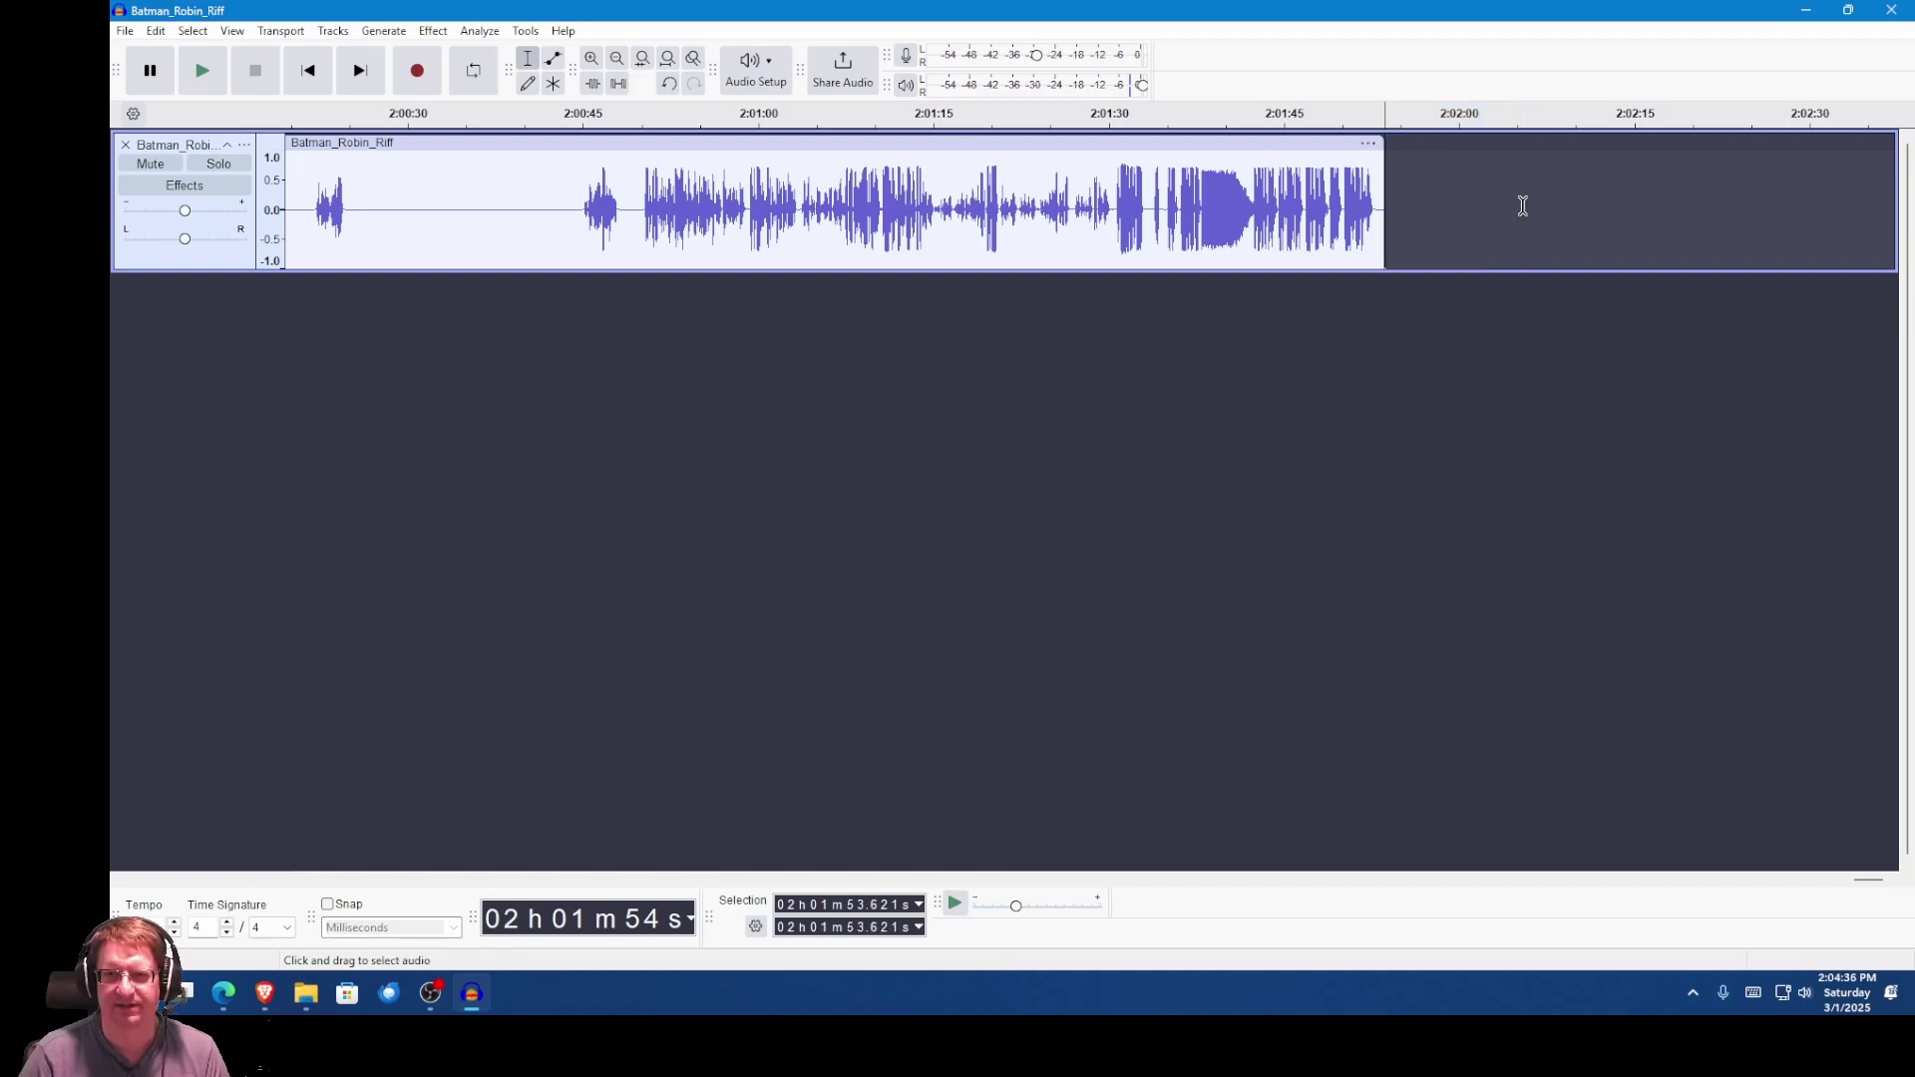
Step: Start exporting the audio, and copy the path of the Batman_and_Robin_Riff folder from File Explorer
left_click_drag(1869, 881, 314, 881)
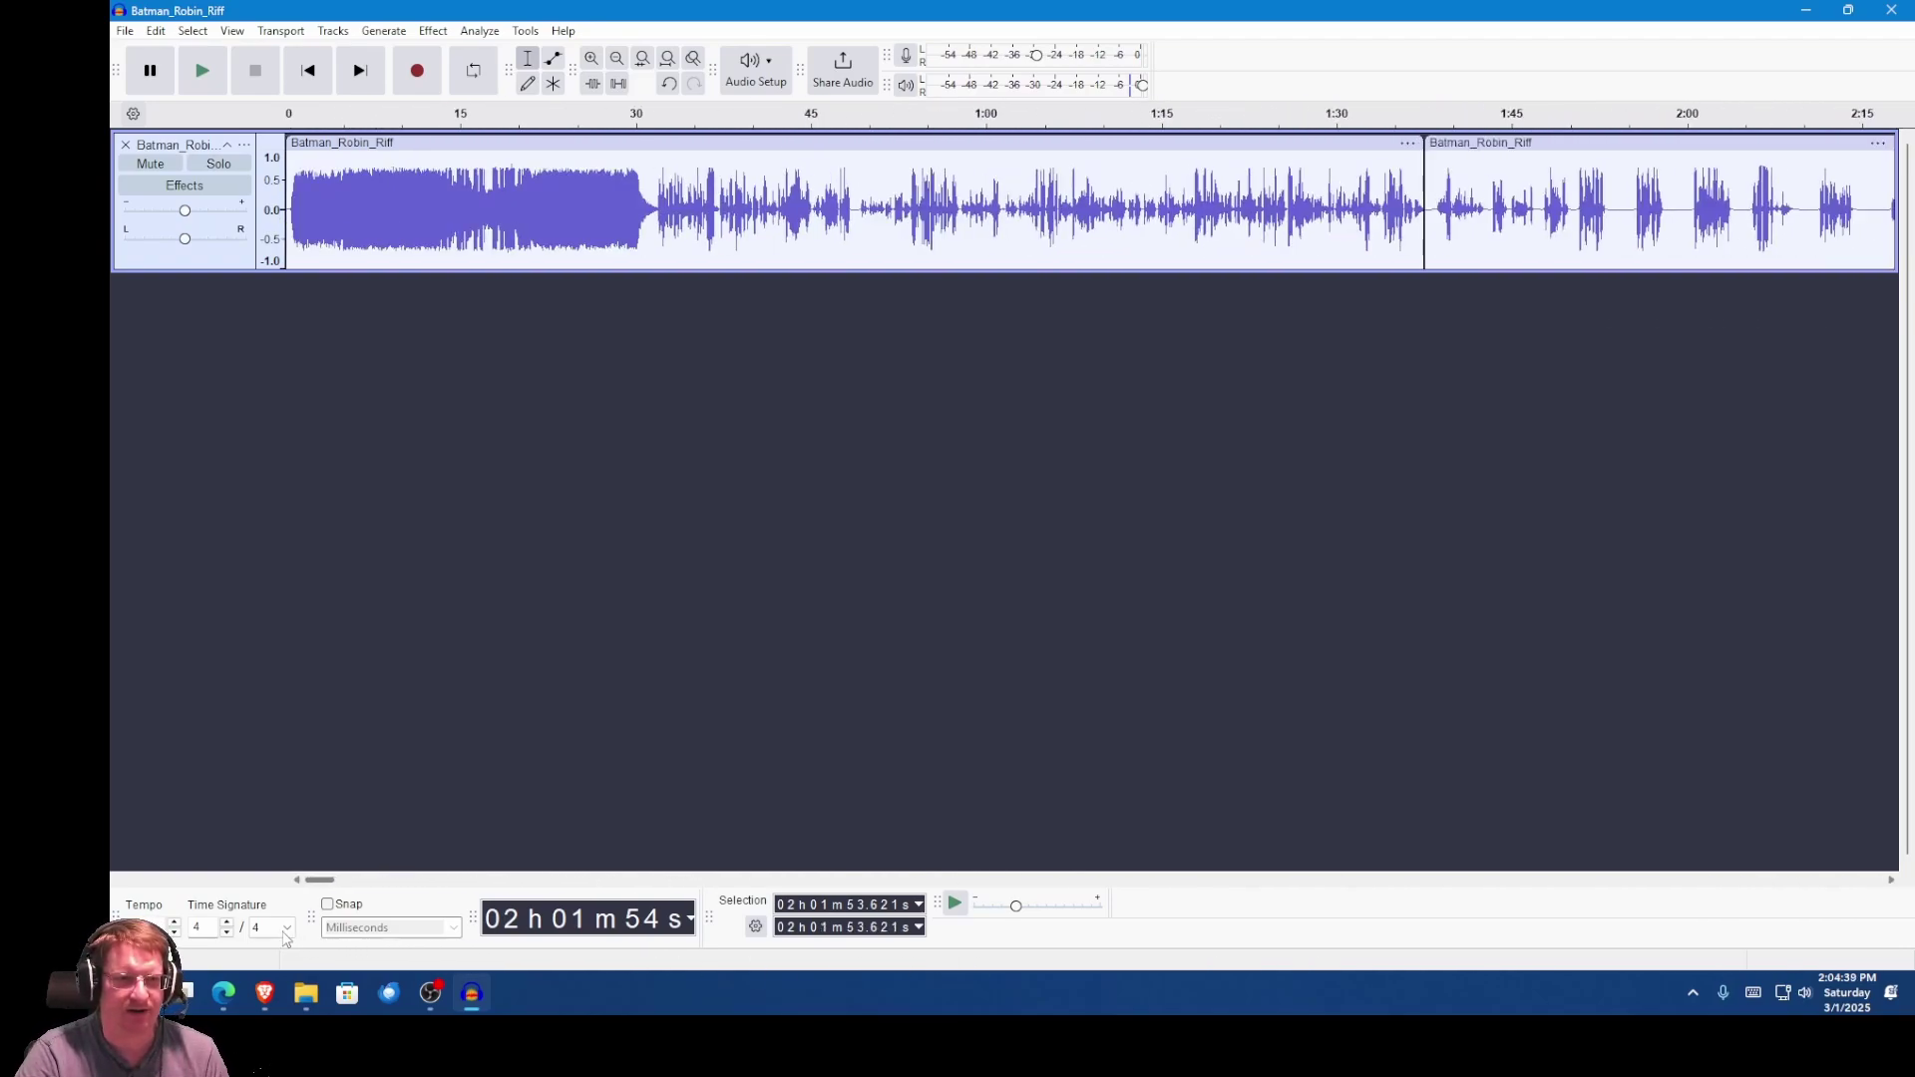
left_click(125, 30)
left_click(199, 221)
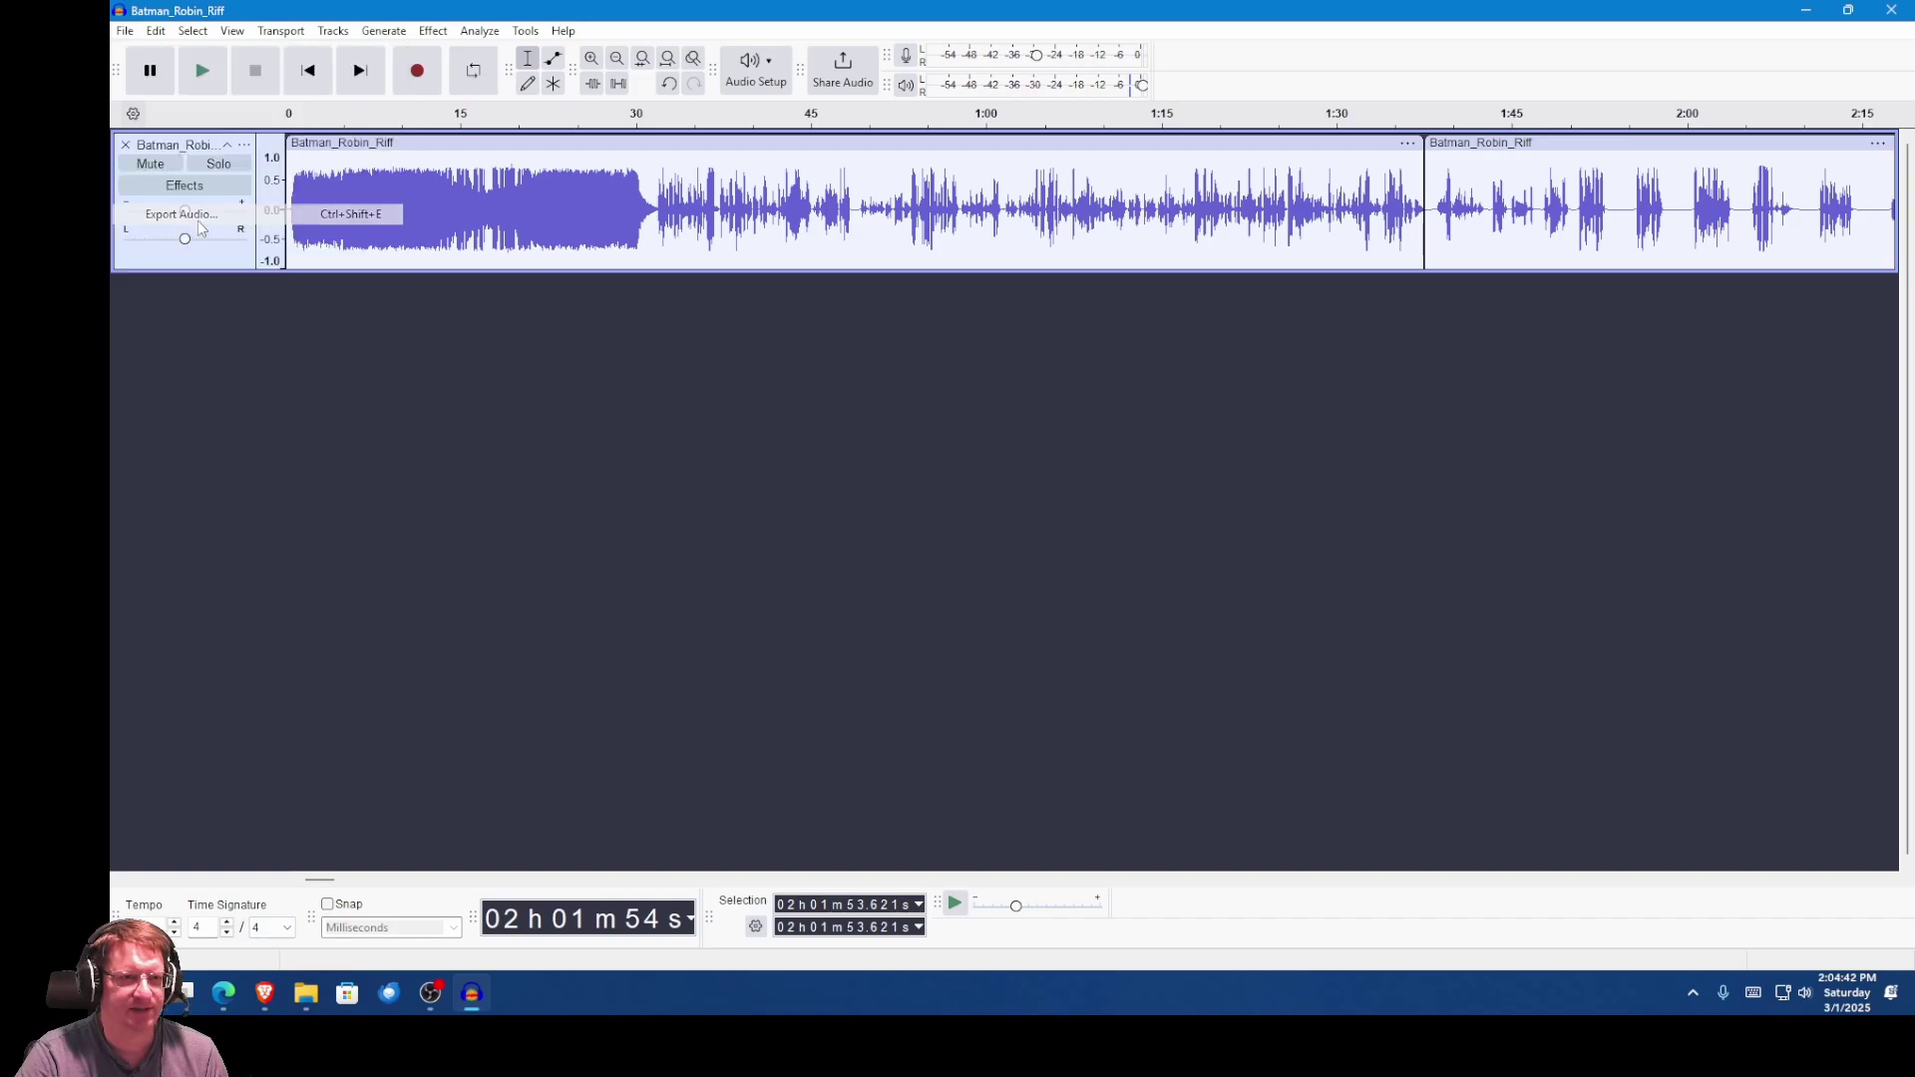
mouse_move(302, 1002)
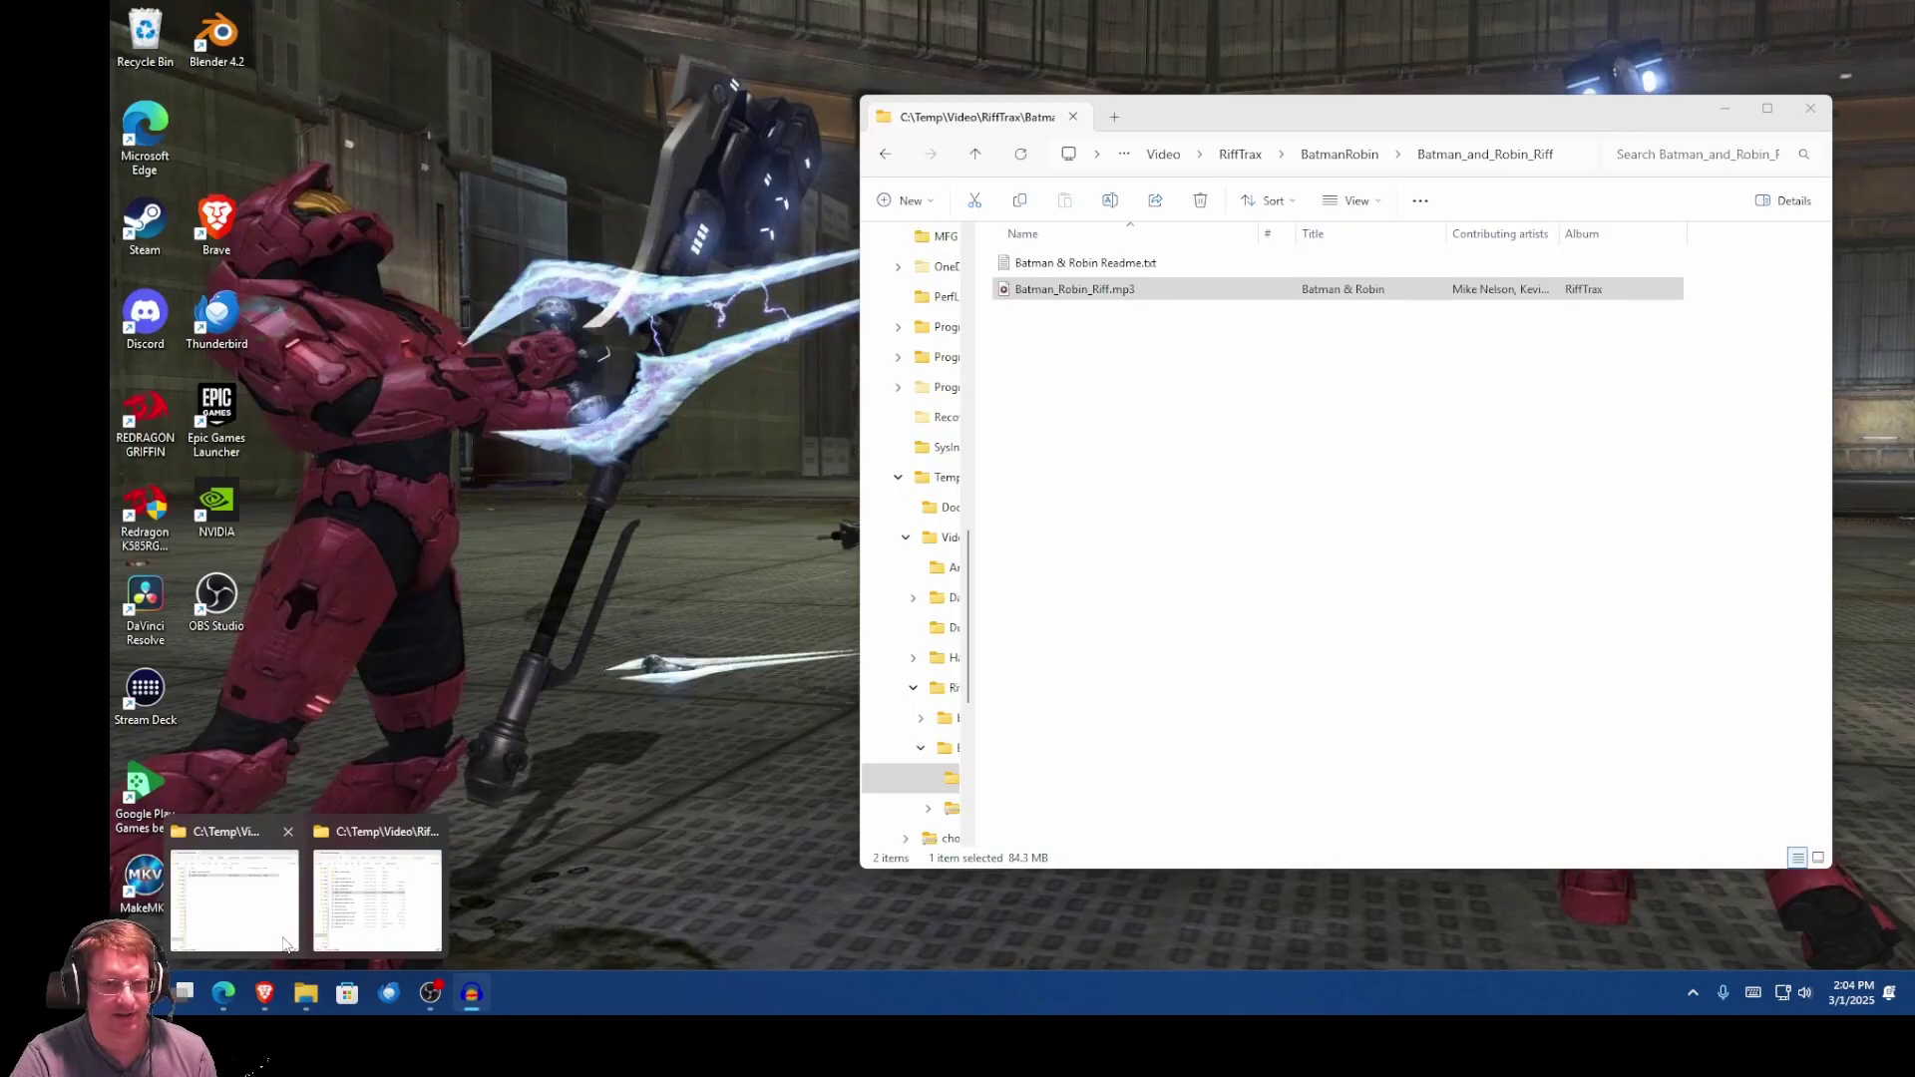
left_click(259, 913)
left_click(1573, 155)
key("ctrl+x")
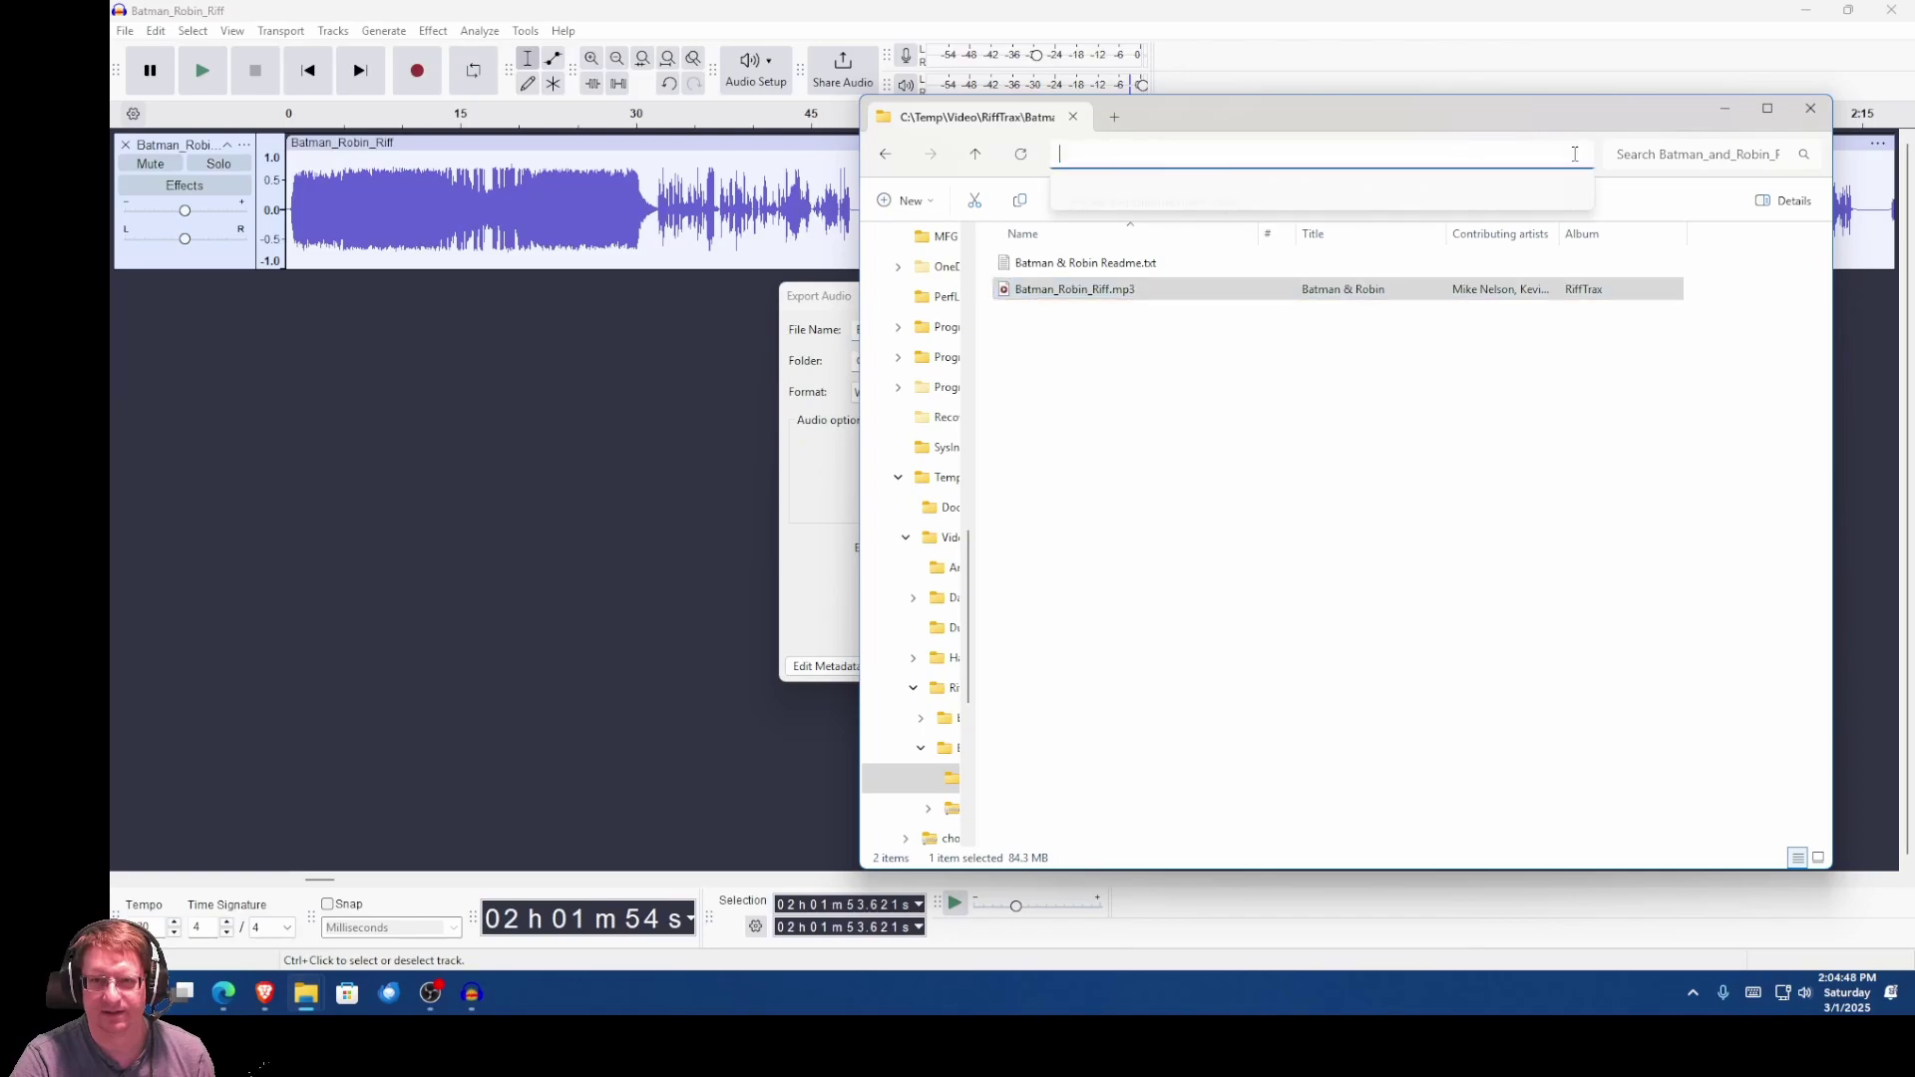
left_click(1449, 440)
left_click(1576, 154)
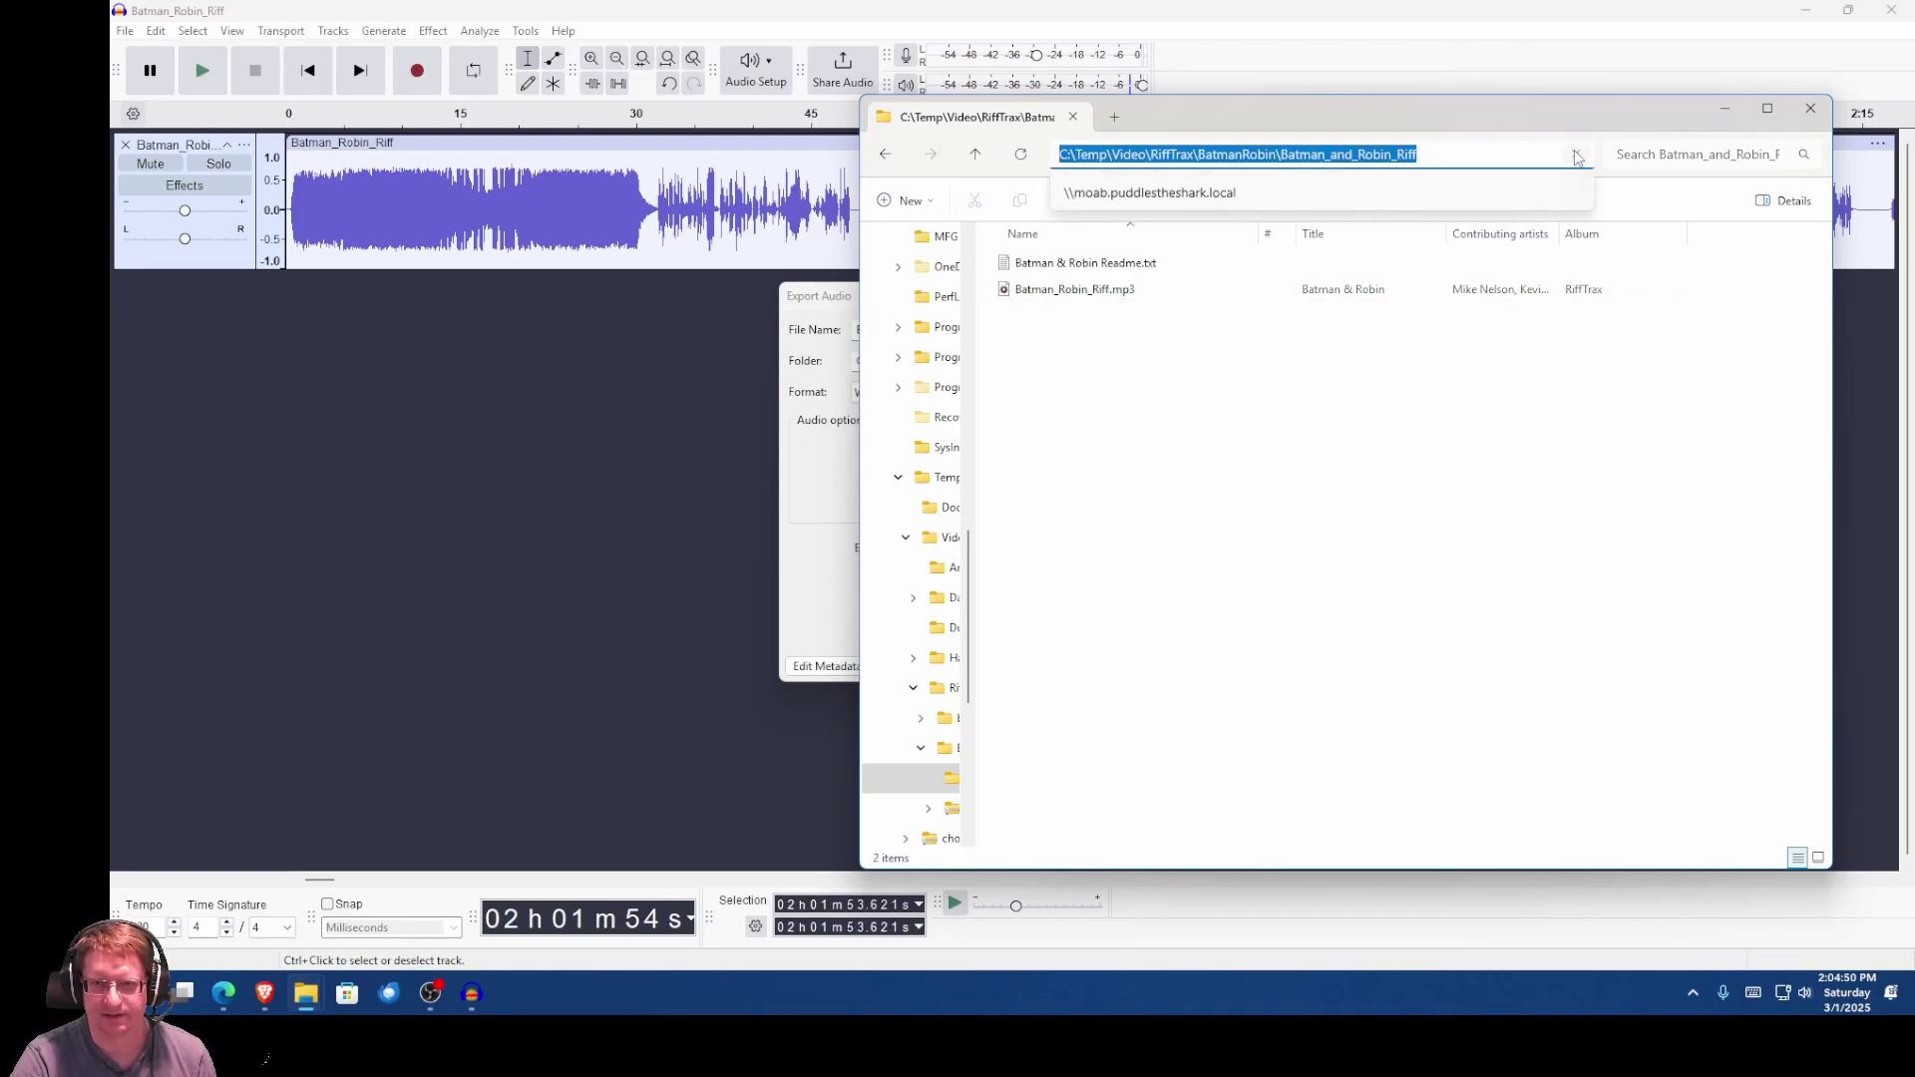
Step: Set the export folder to C:\Temp\Video\RiffTrax\BatmanRobin and export the entire project as Batman_Robin_Riff.wav
left_click(788, 464)
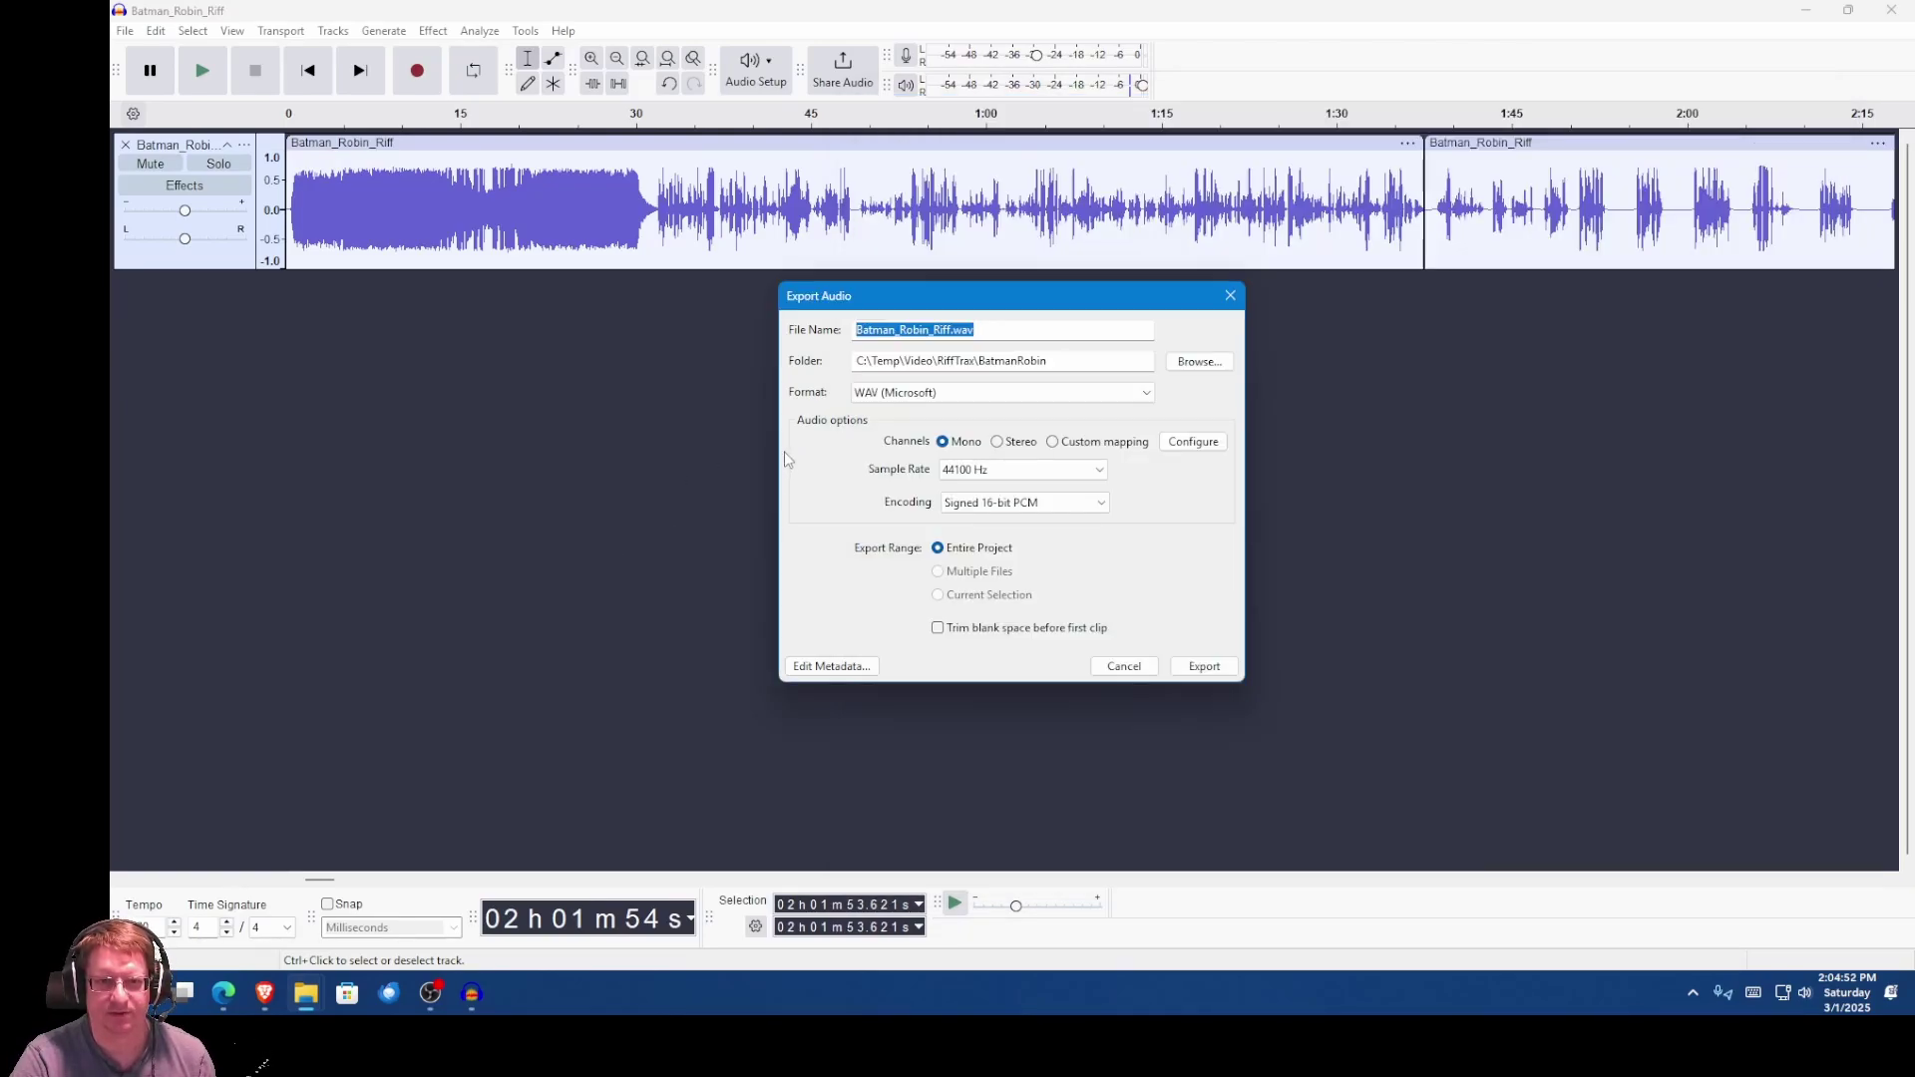
double_click(1086, 363)
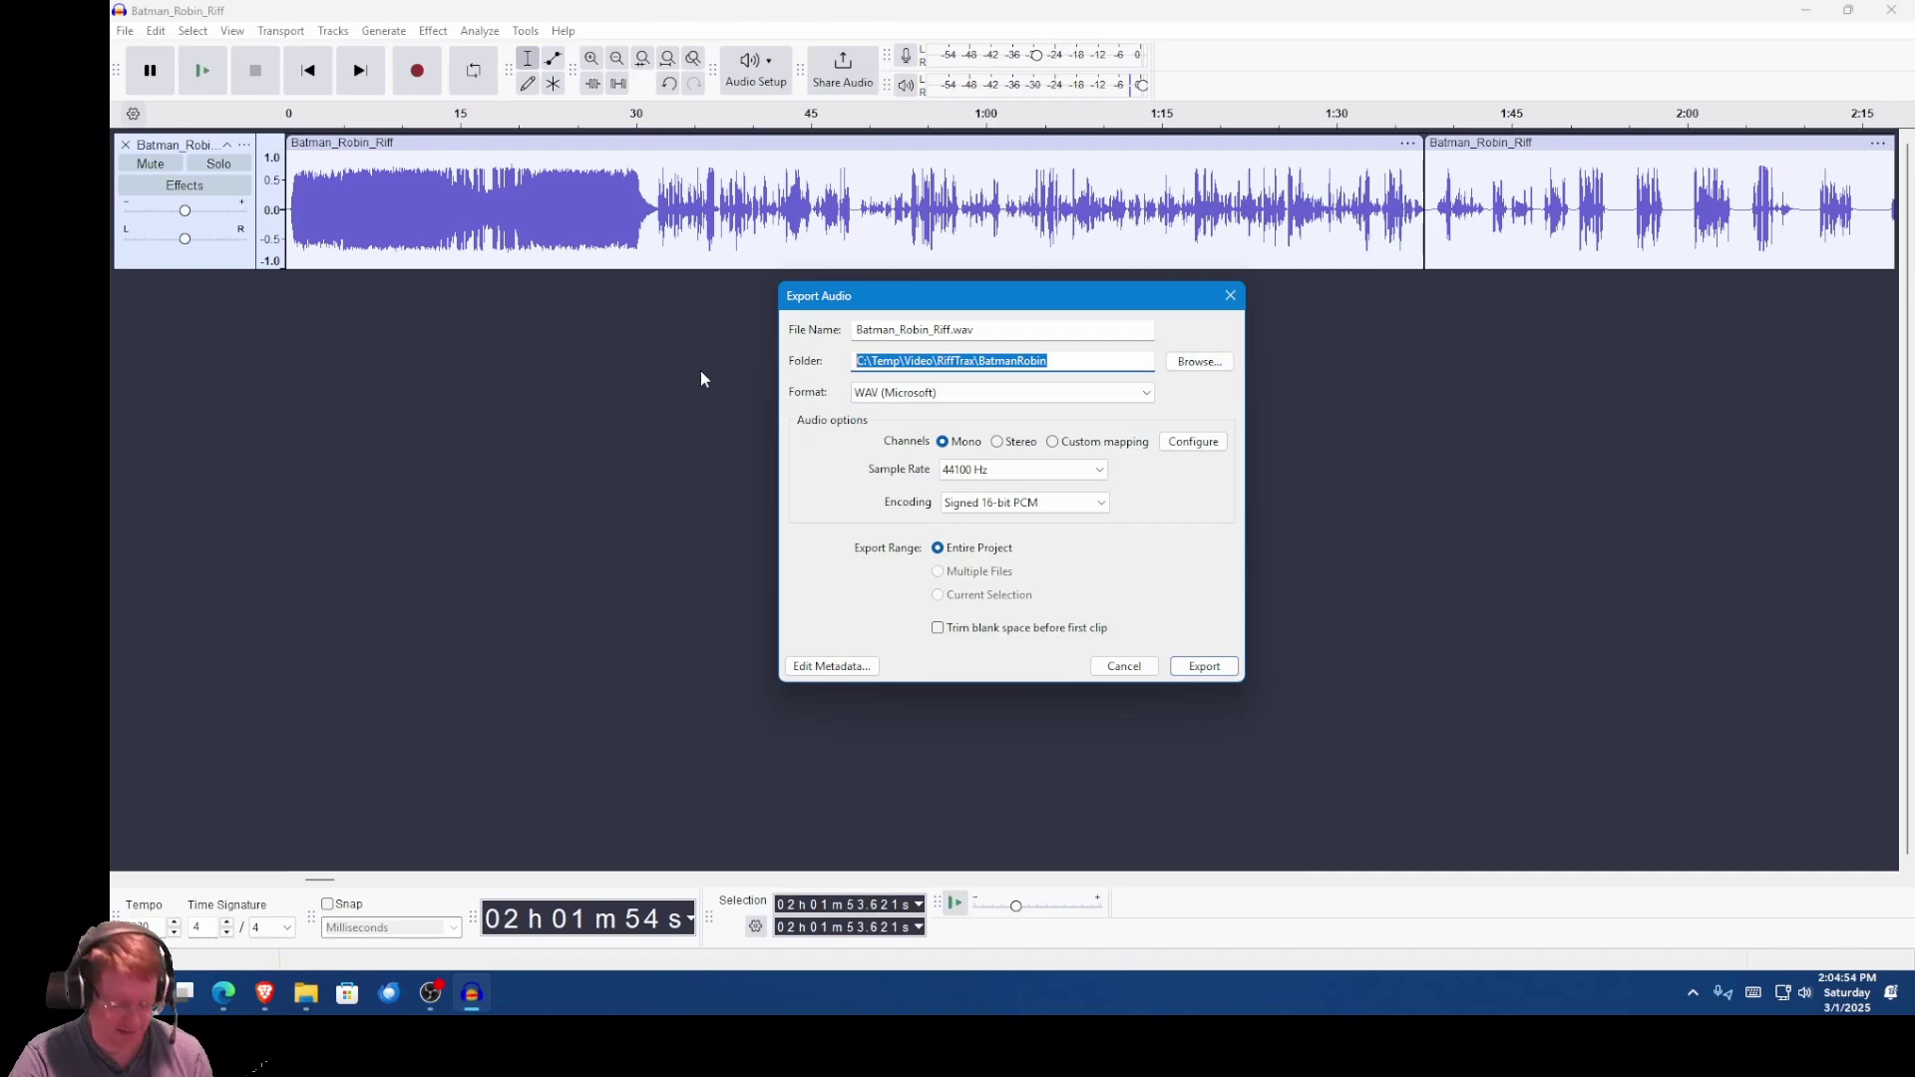
key("ctrl+v")
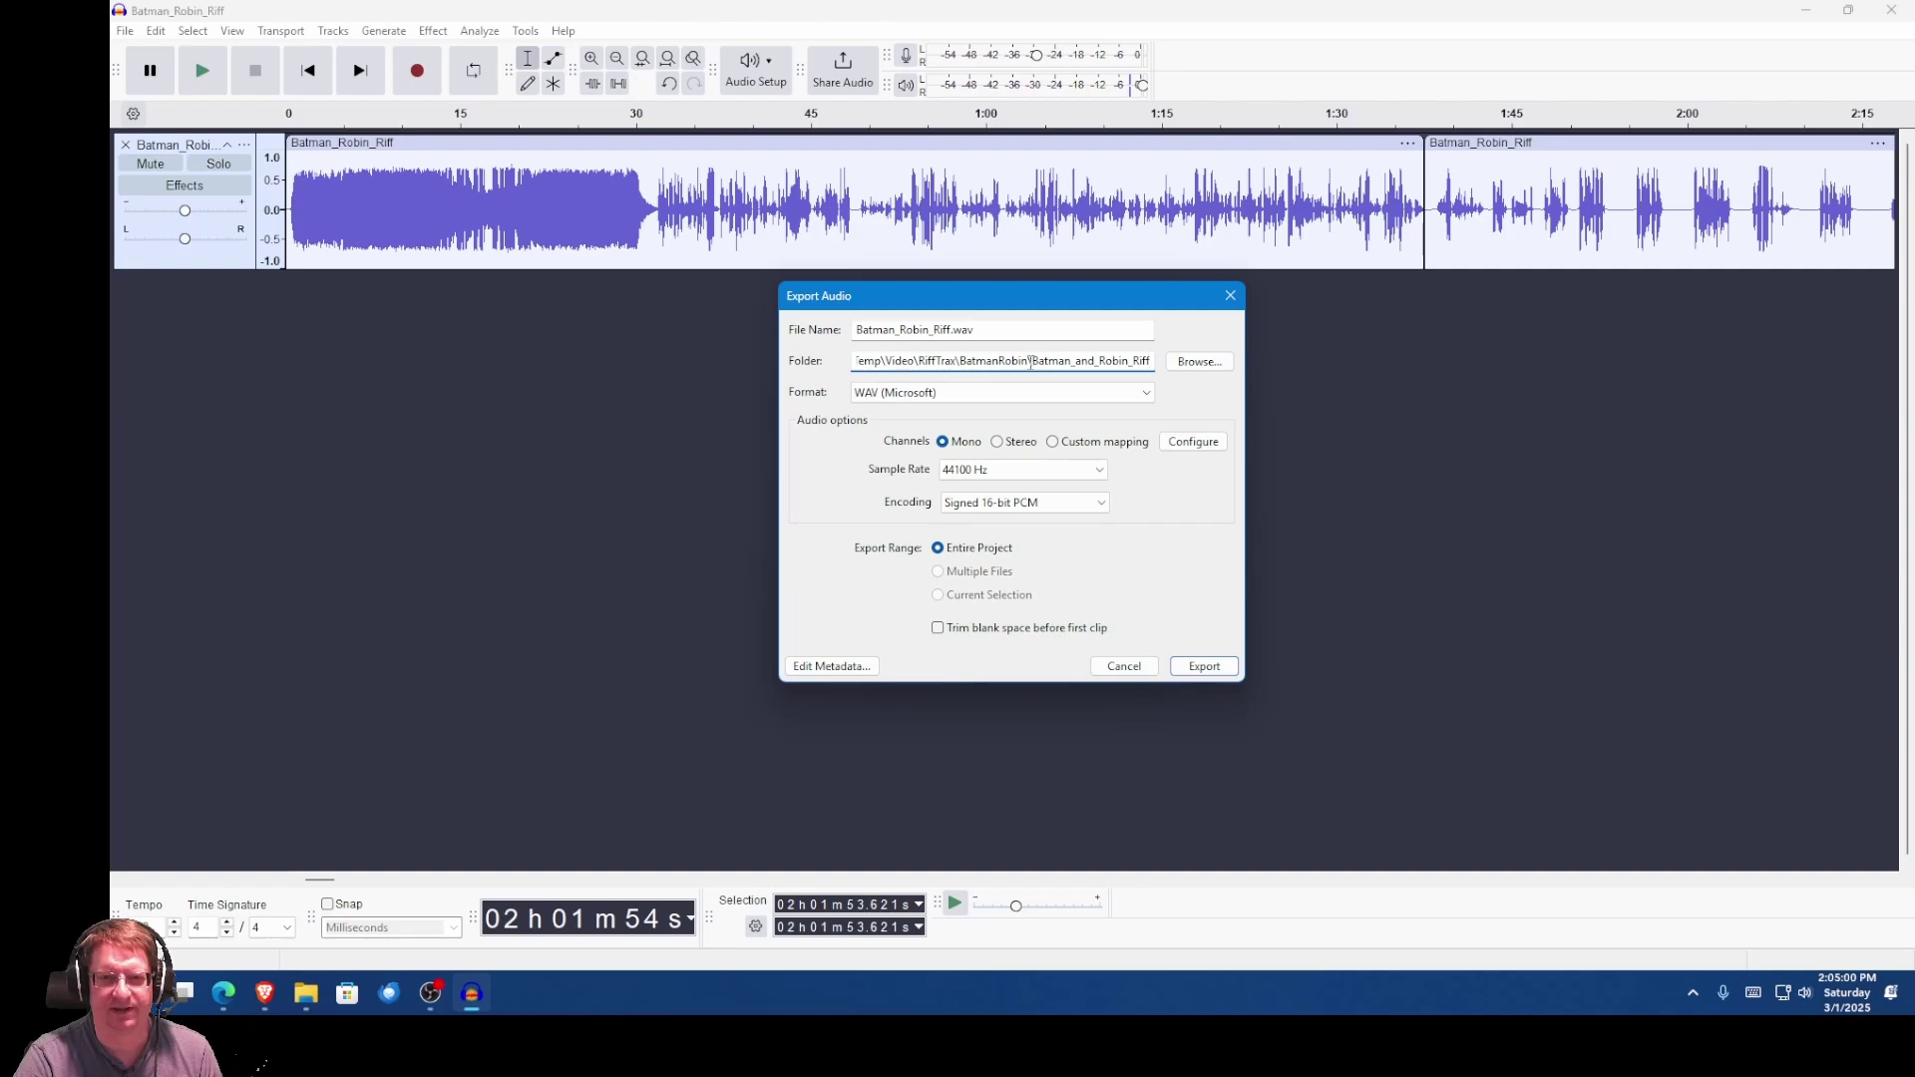
left_click_drag(1030, 361, 1219, 388)
key("BackSpace")
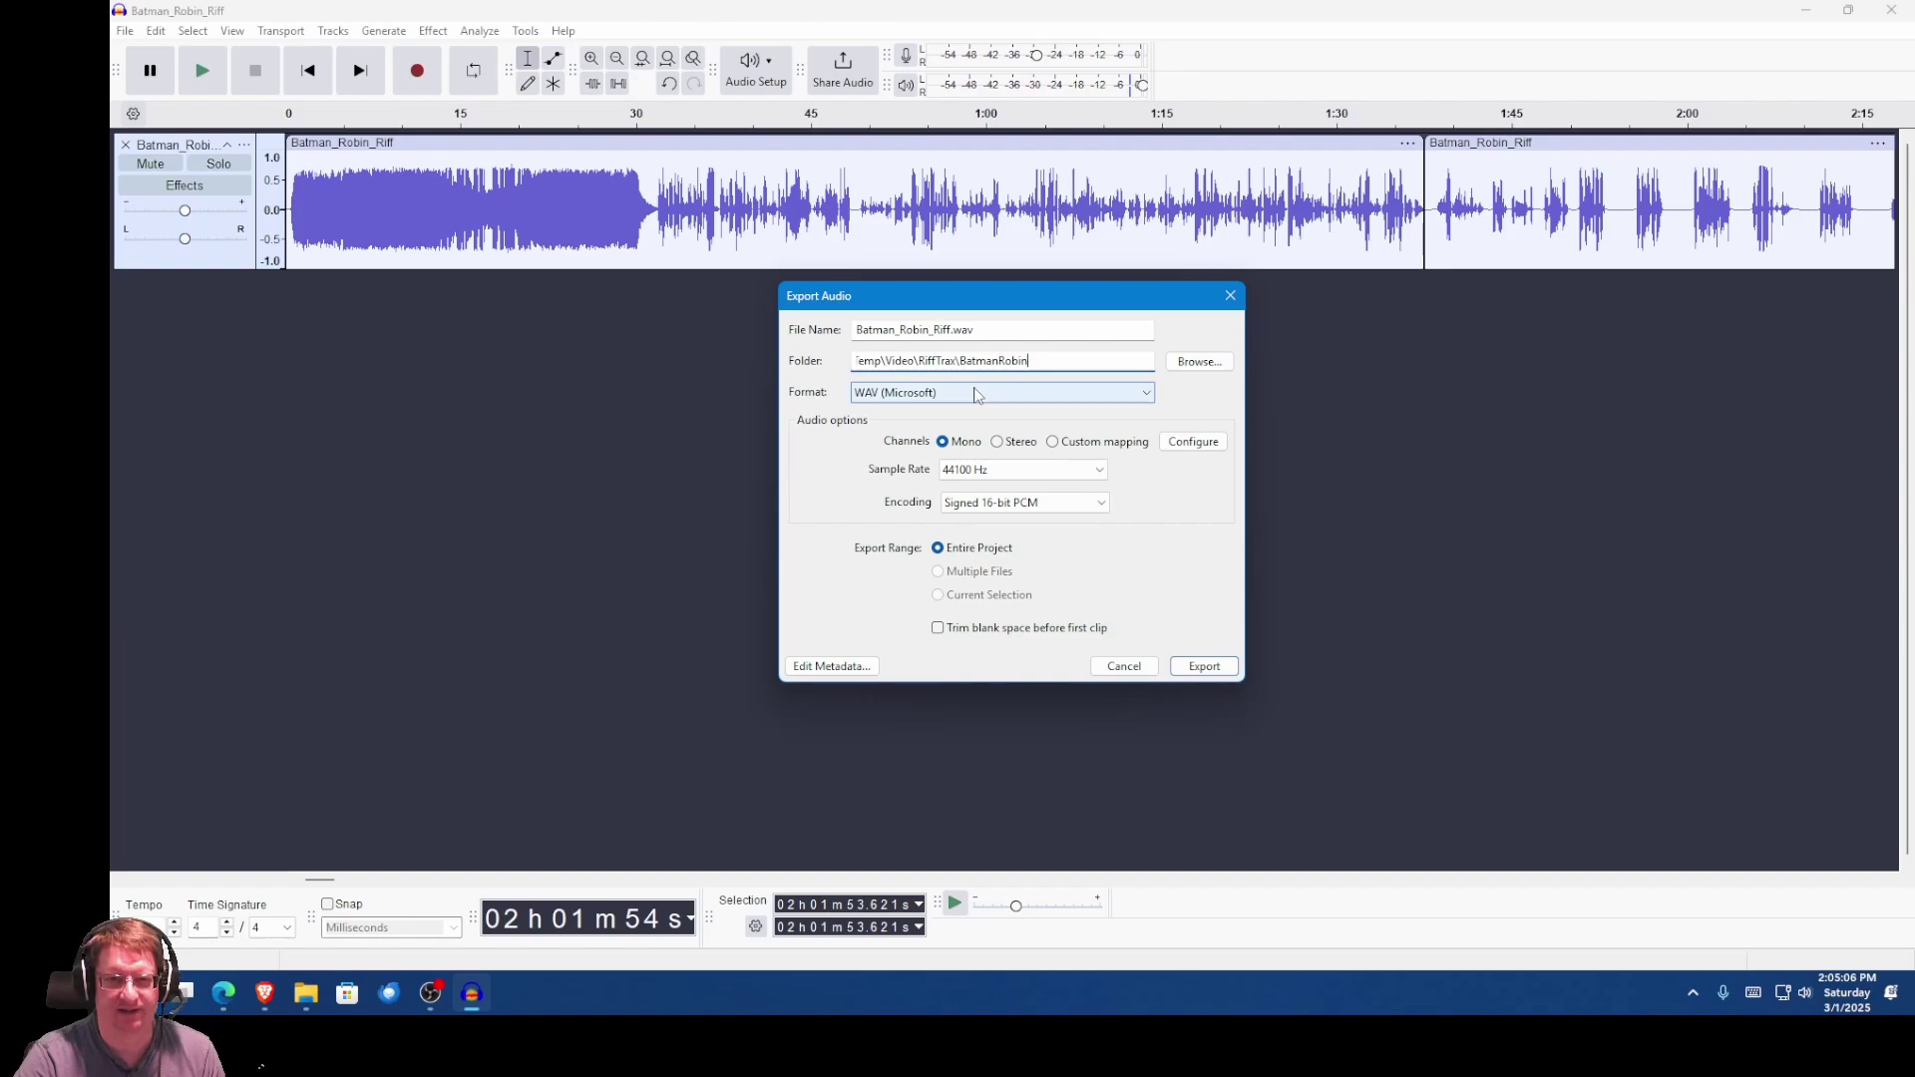
left_click(1205, 670)
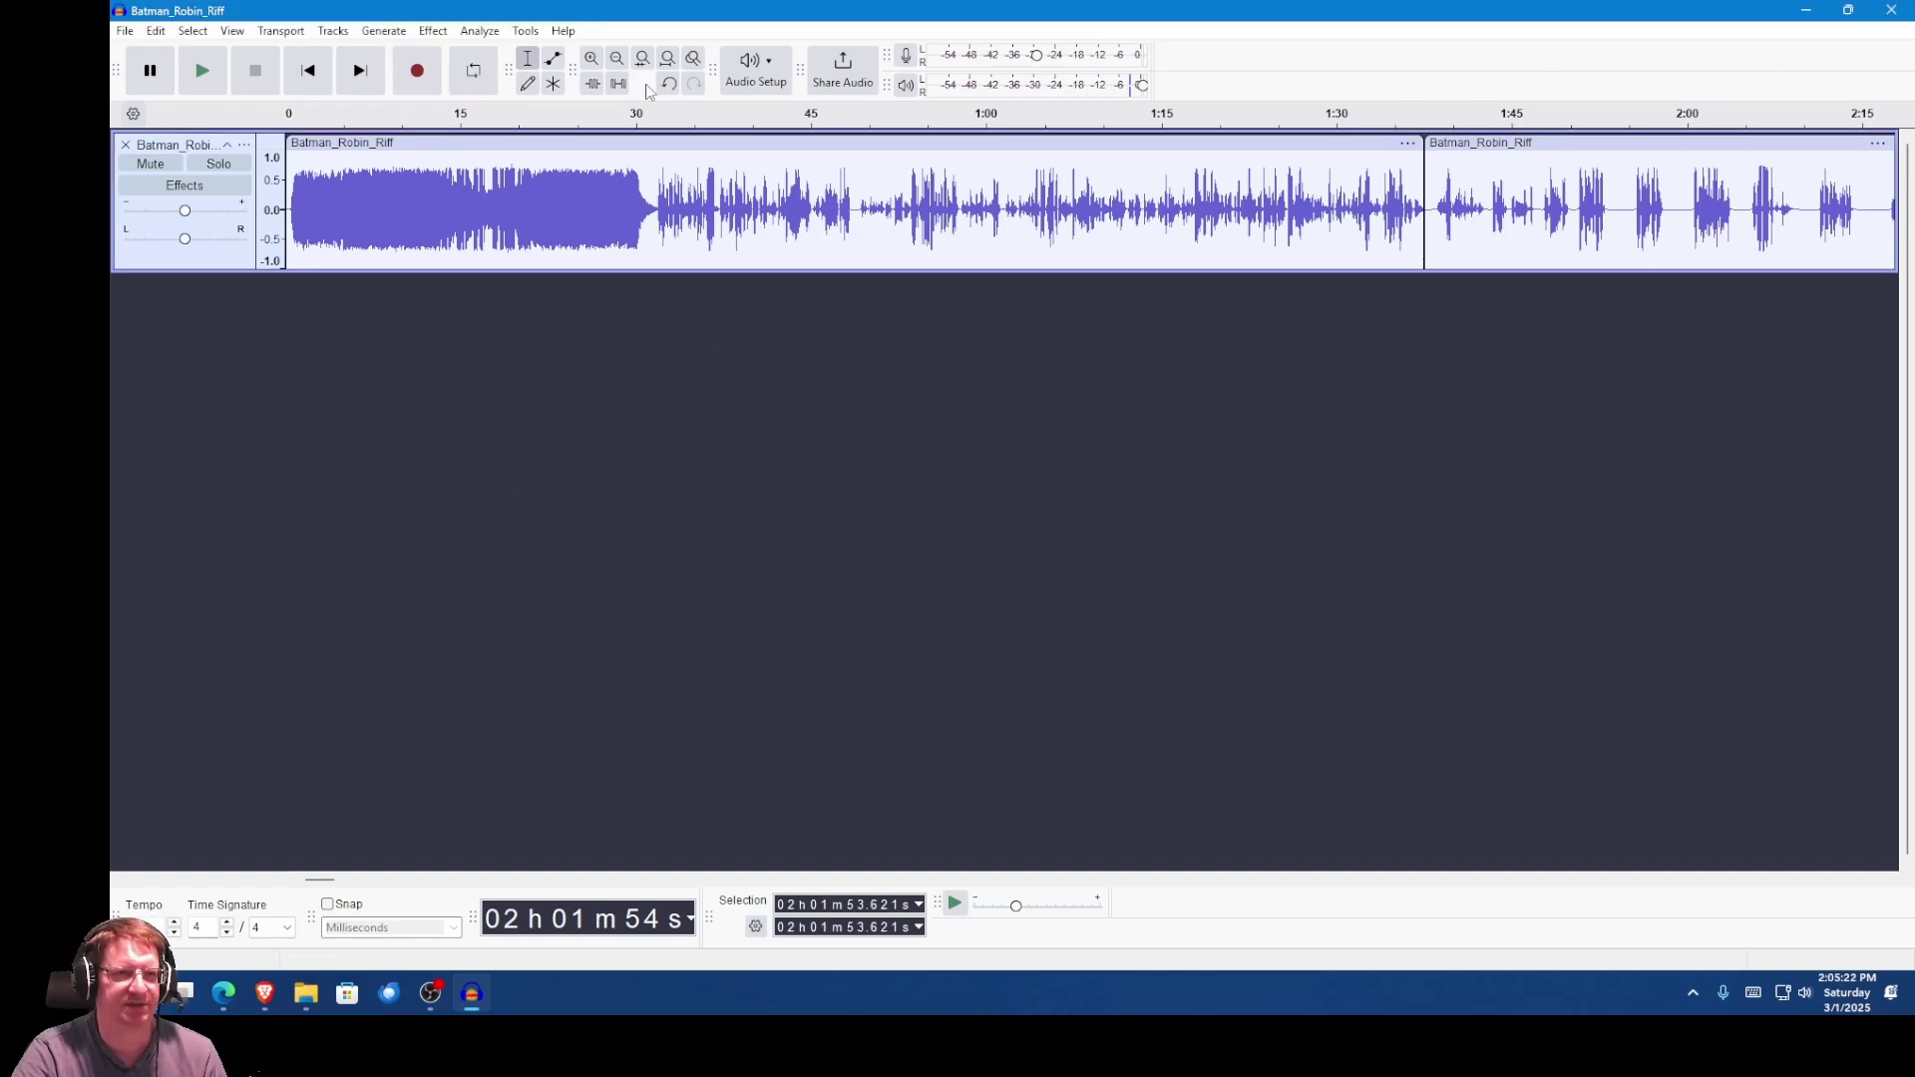
Step: Close Audacity without saving the project, and select the exported Batman_Robin_Riff.wav in the BatmanRobin folder in File Explorer
left_click(1888, 16)
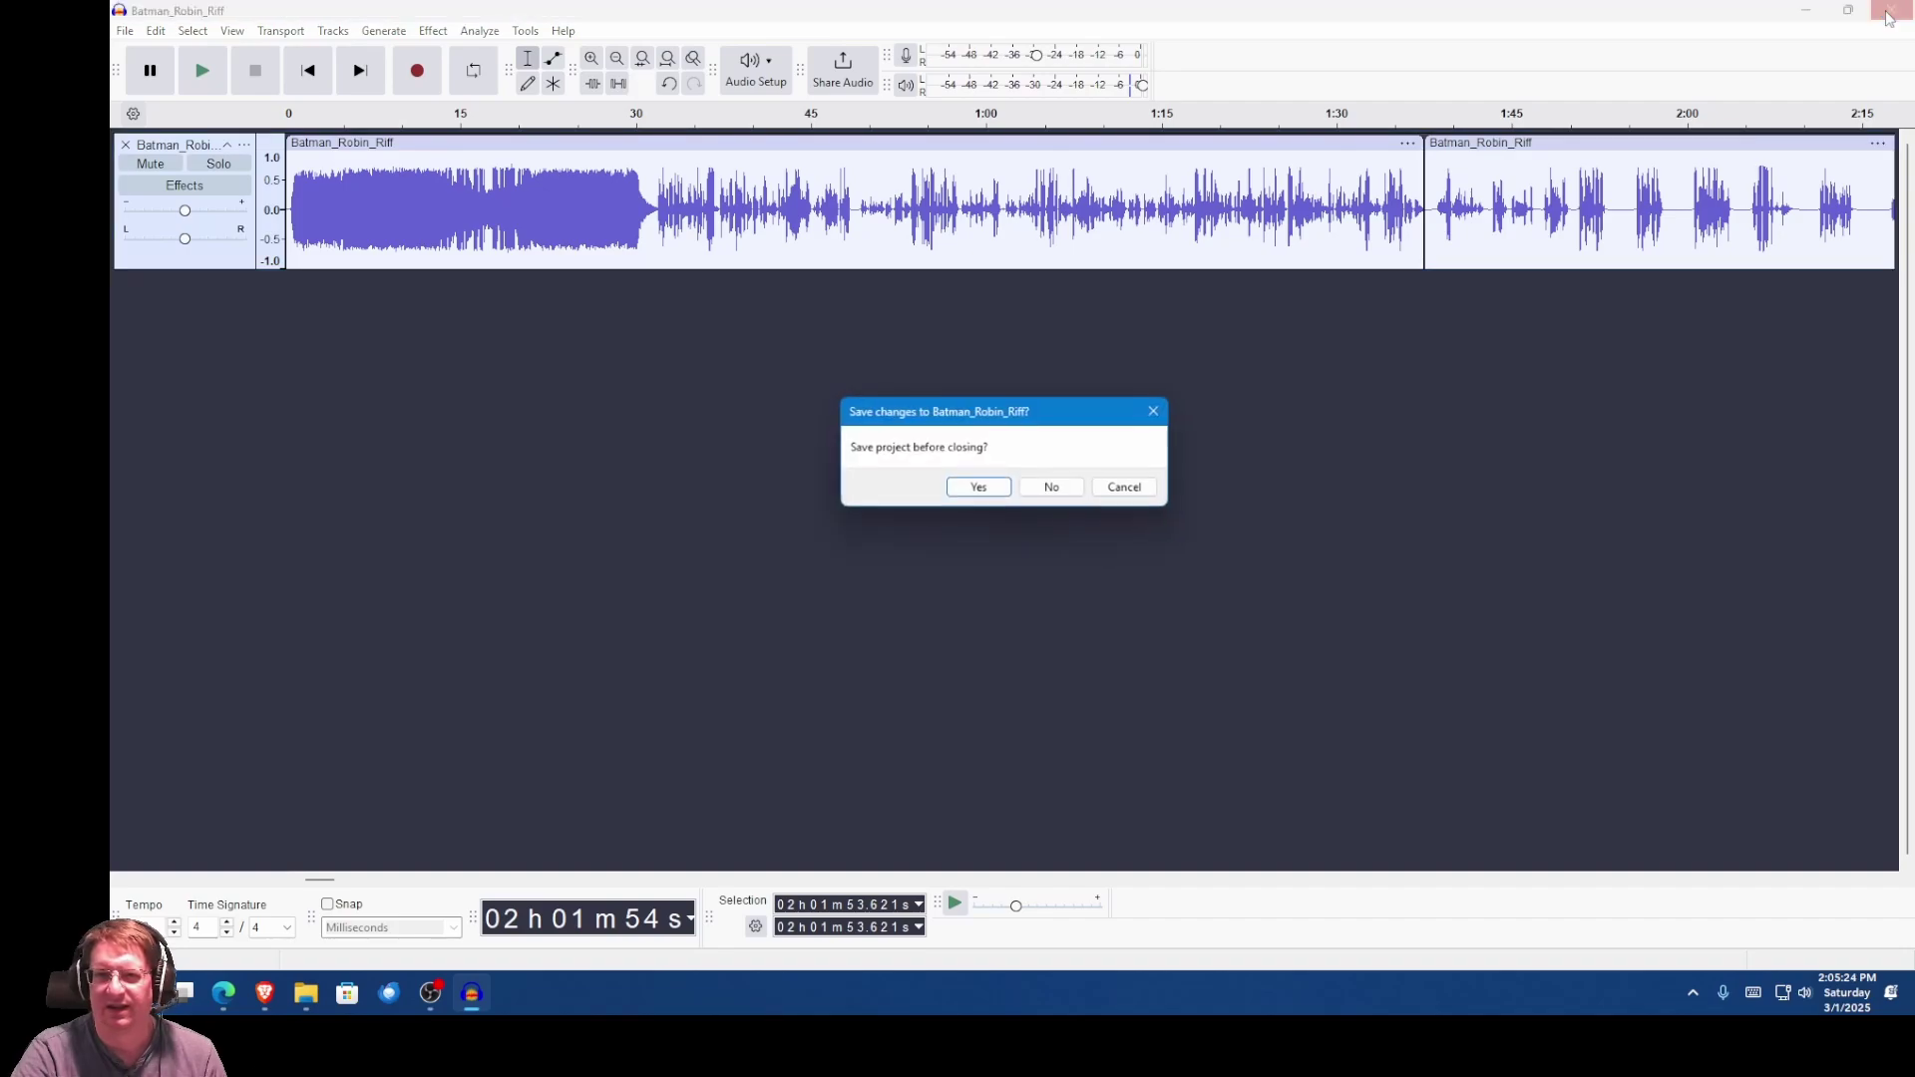
left_click(1071, 488)
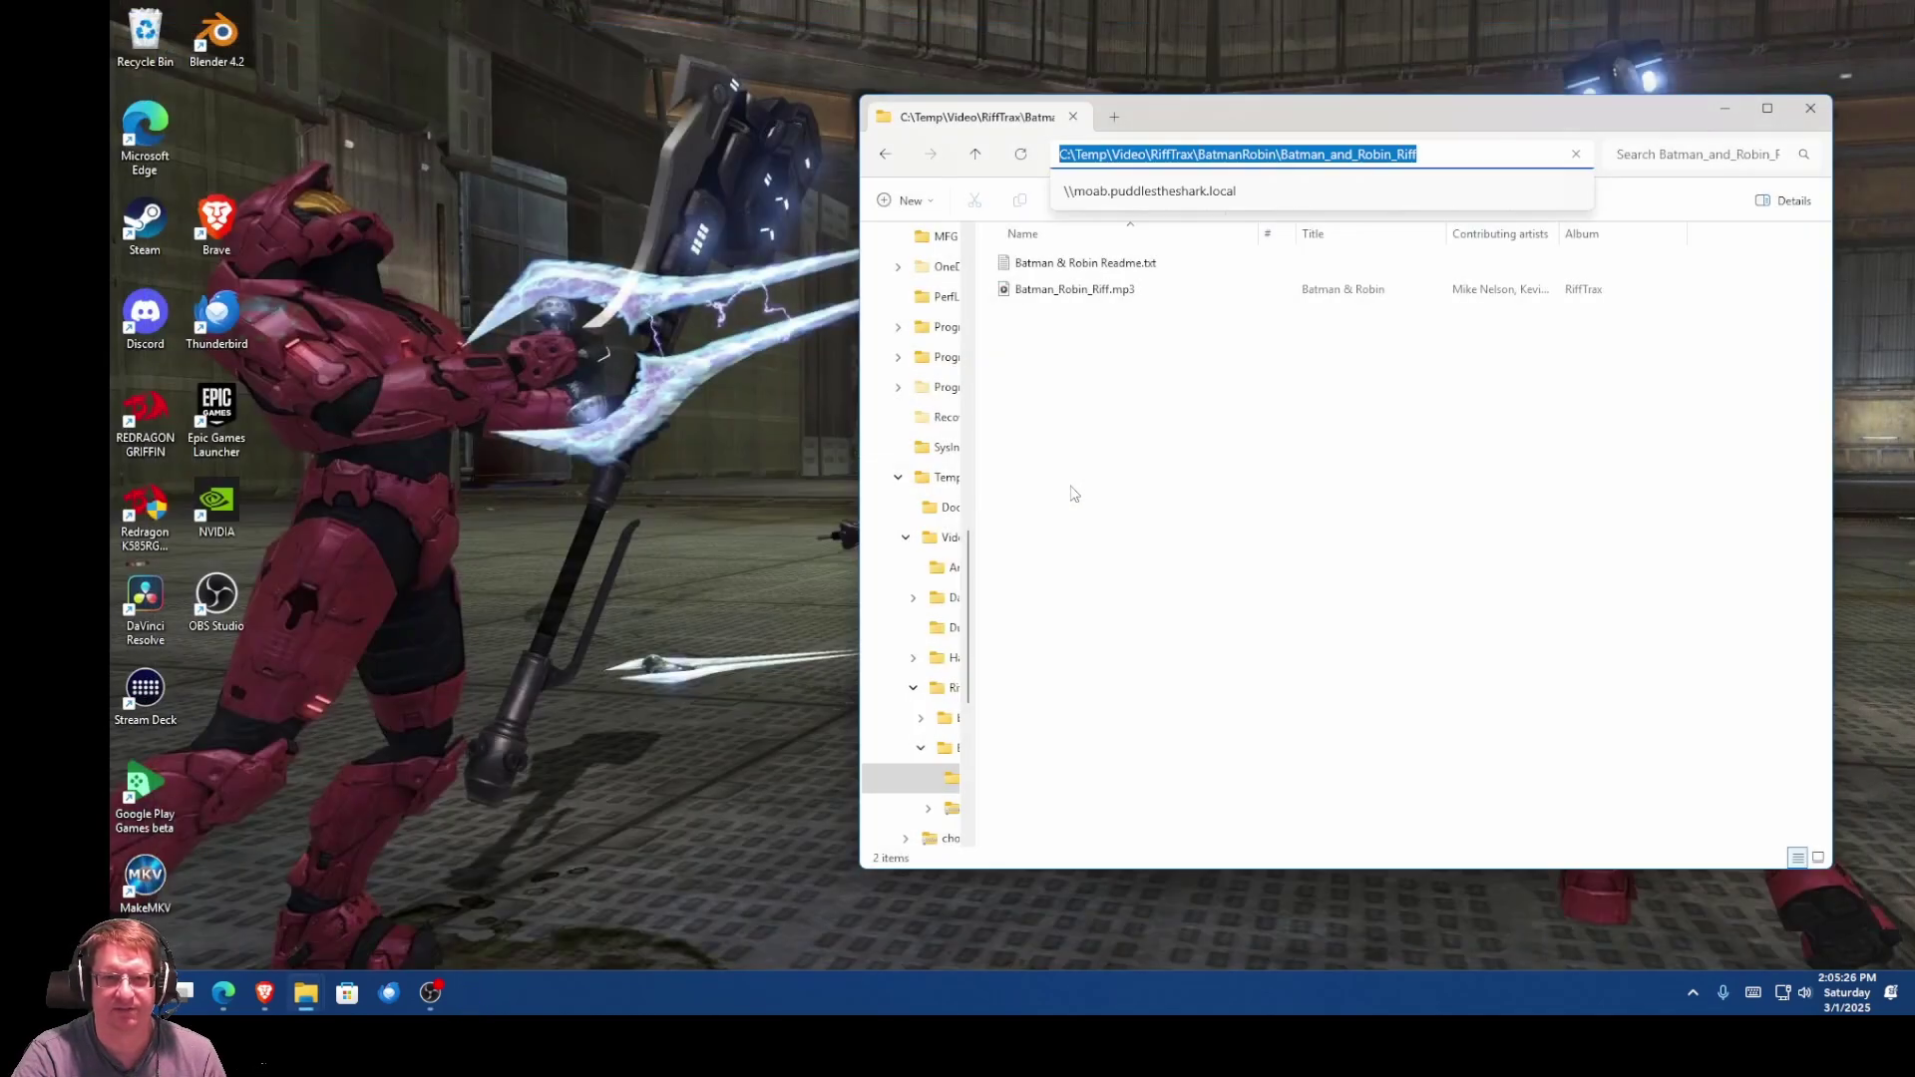
left_click(980, 156)
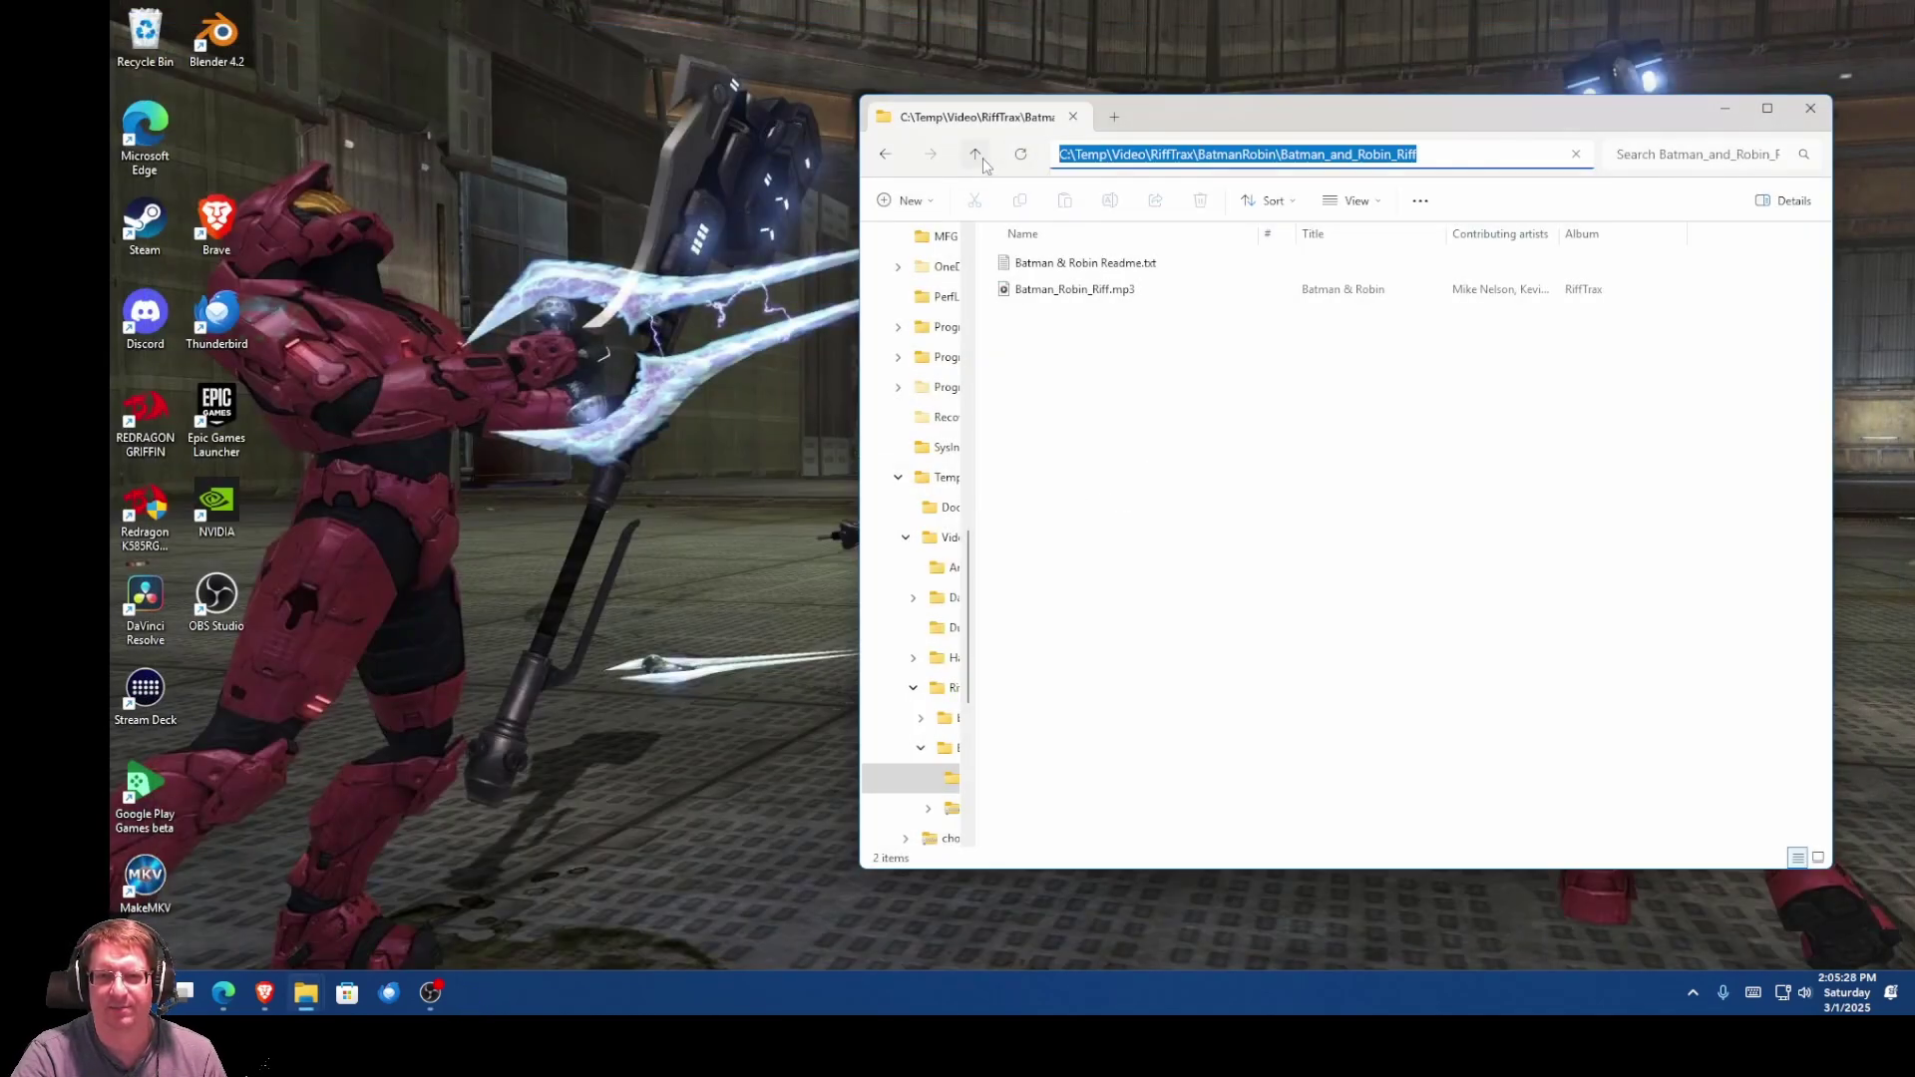
left_click(1082, 294)
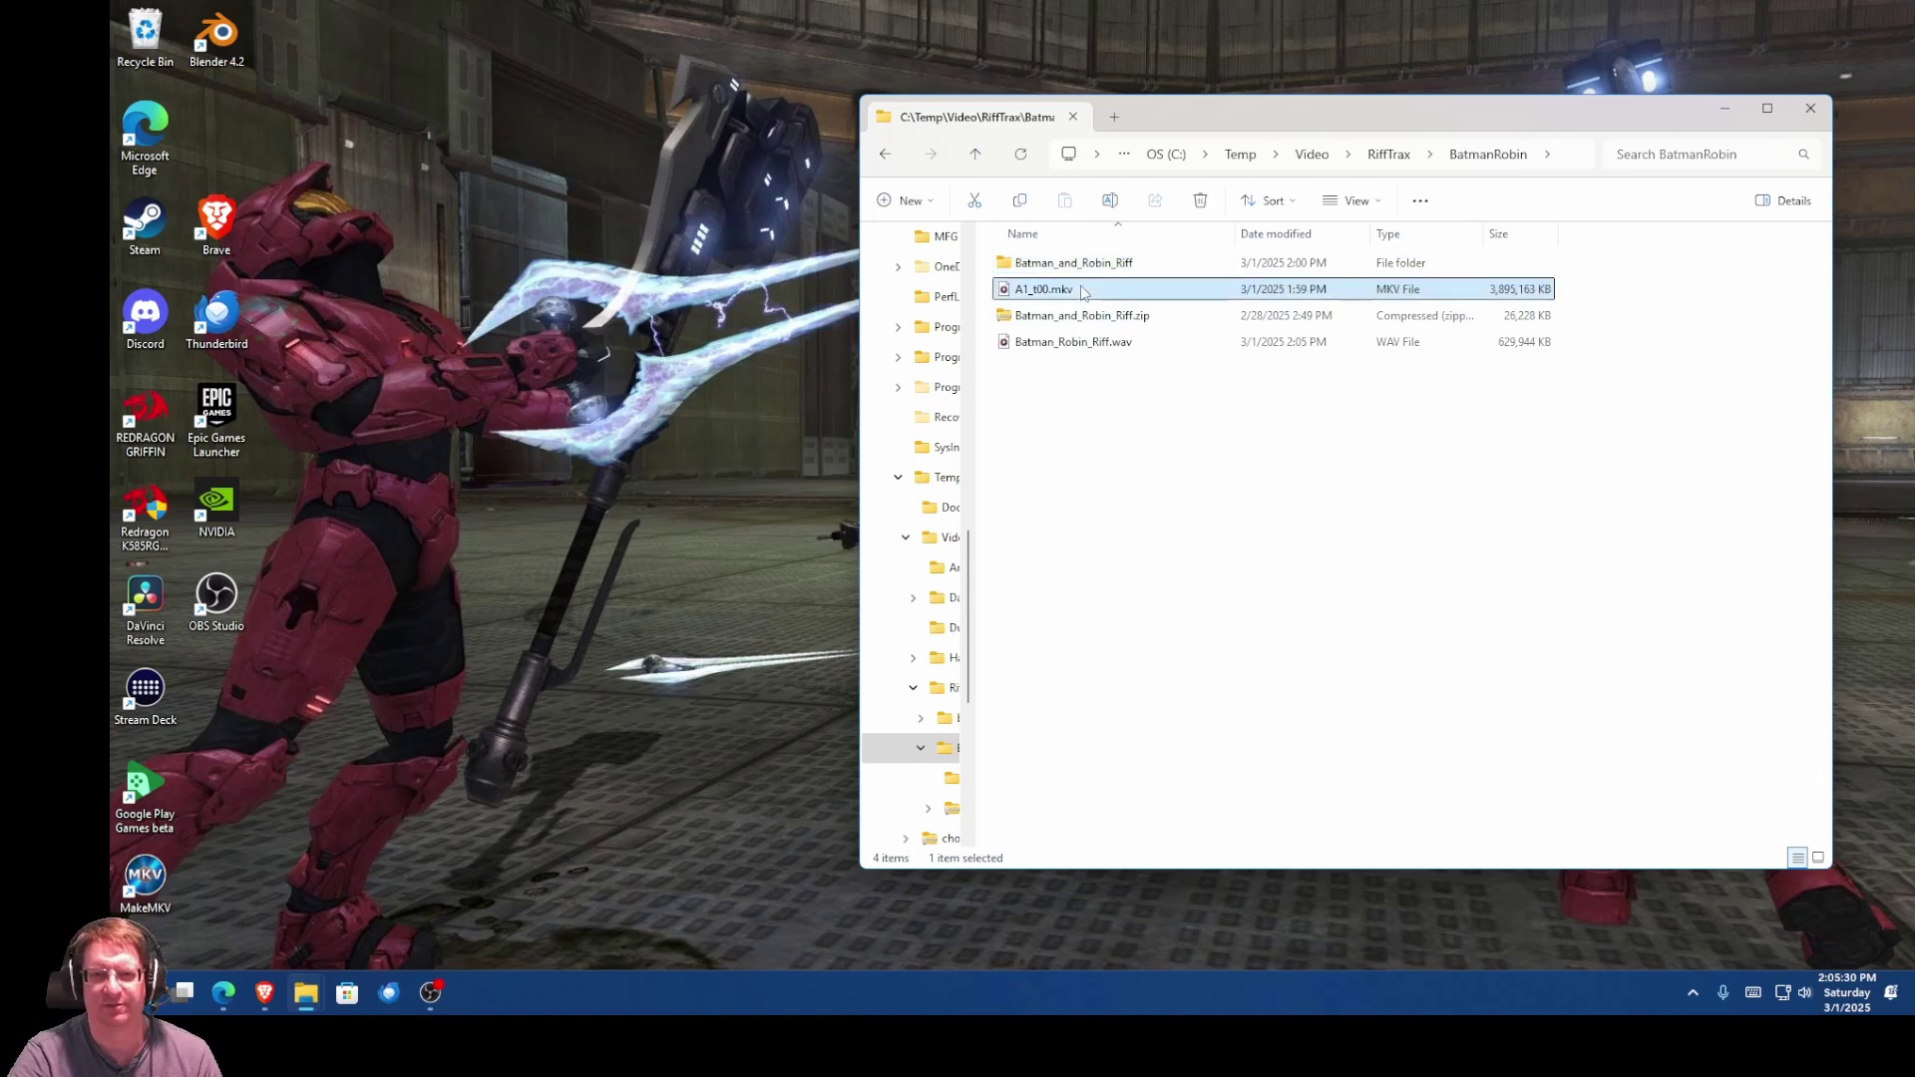
left_click(1091, 345)
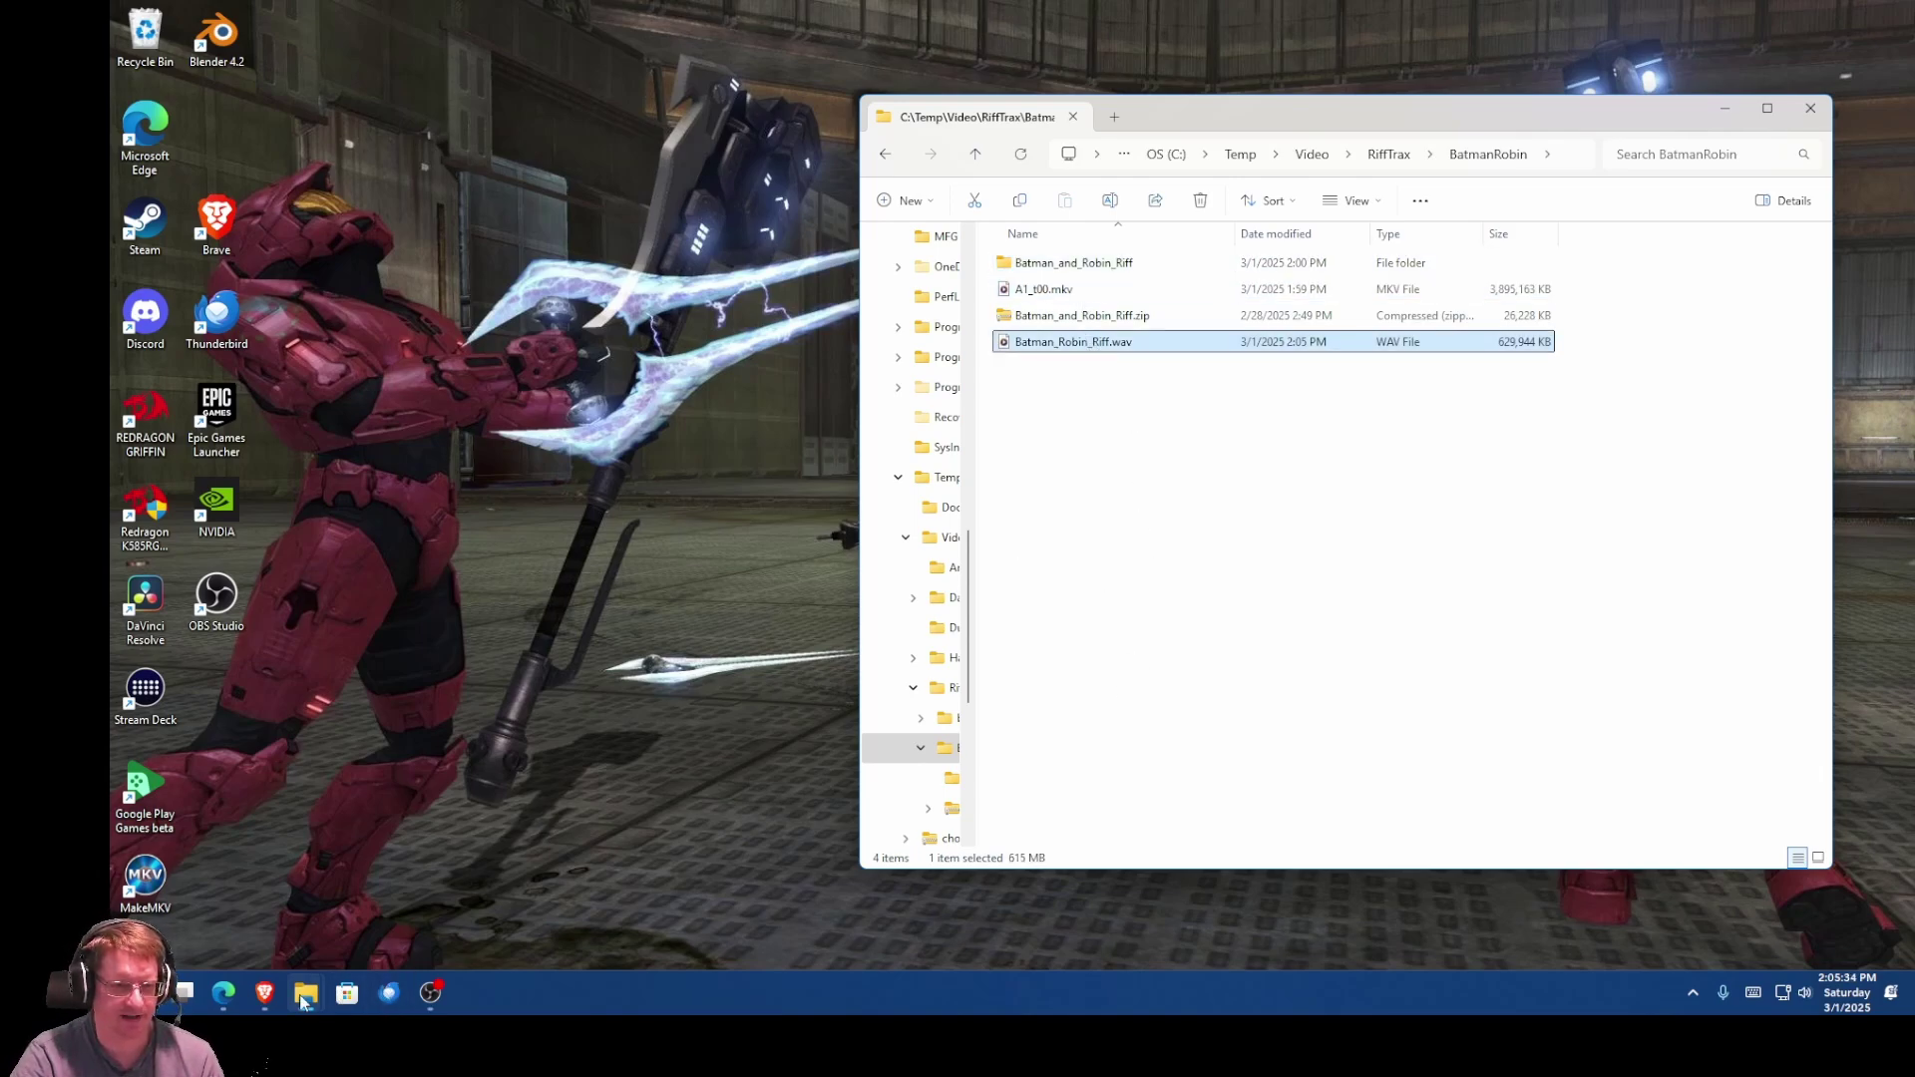
Step: Copy RiffPlanet.png and BatmanRobinPosterWeb.webp from the other File Explorer window into the BatmanRobin folder
mouse_move(304, 1000)
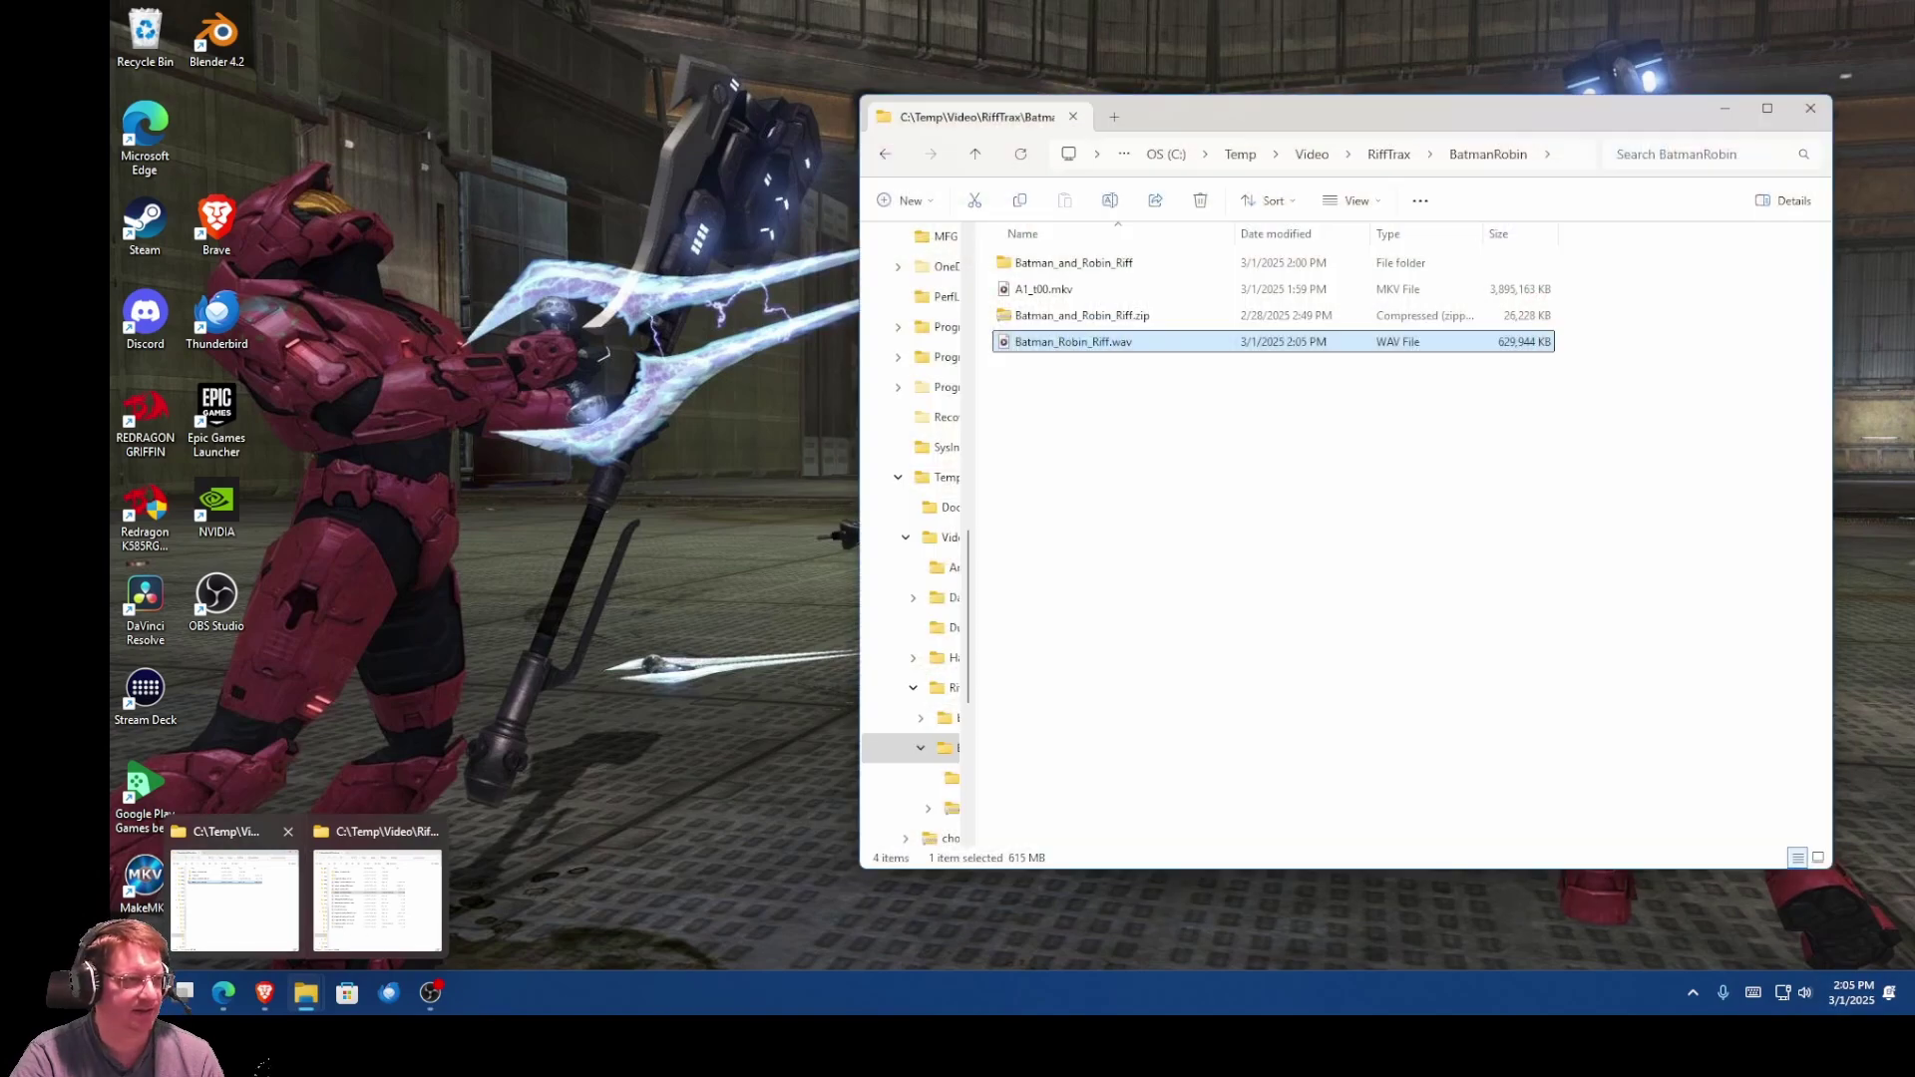
left_click(381, 893)
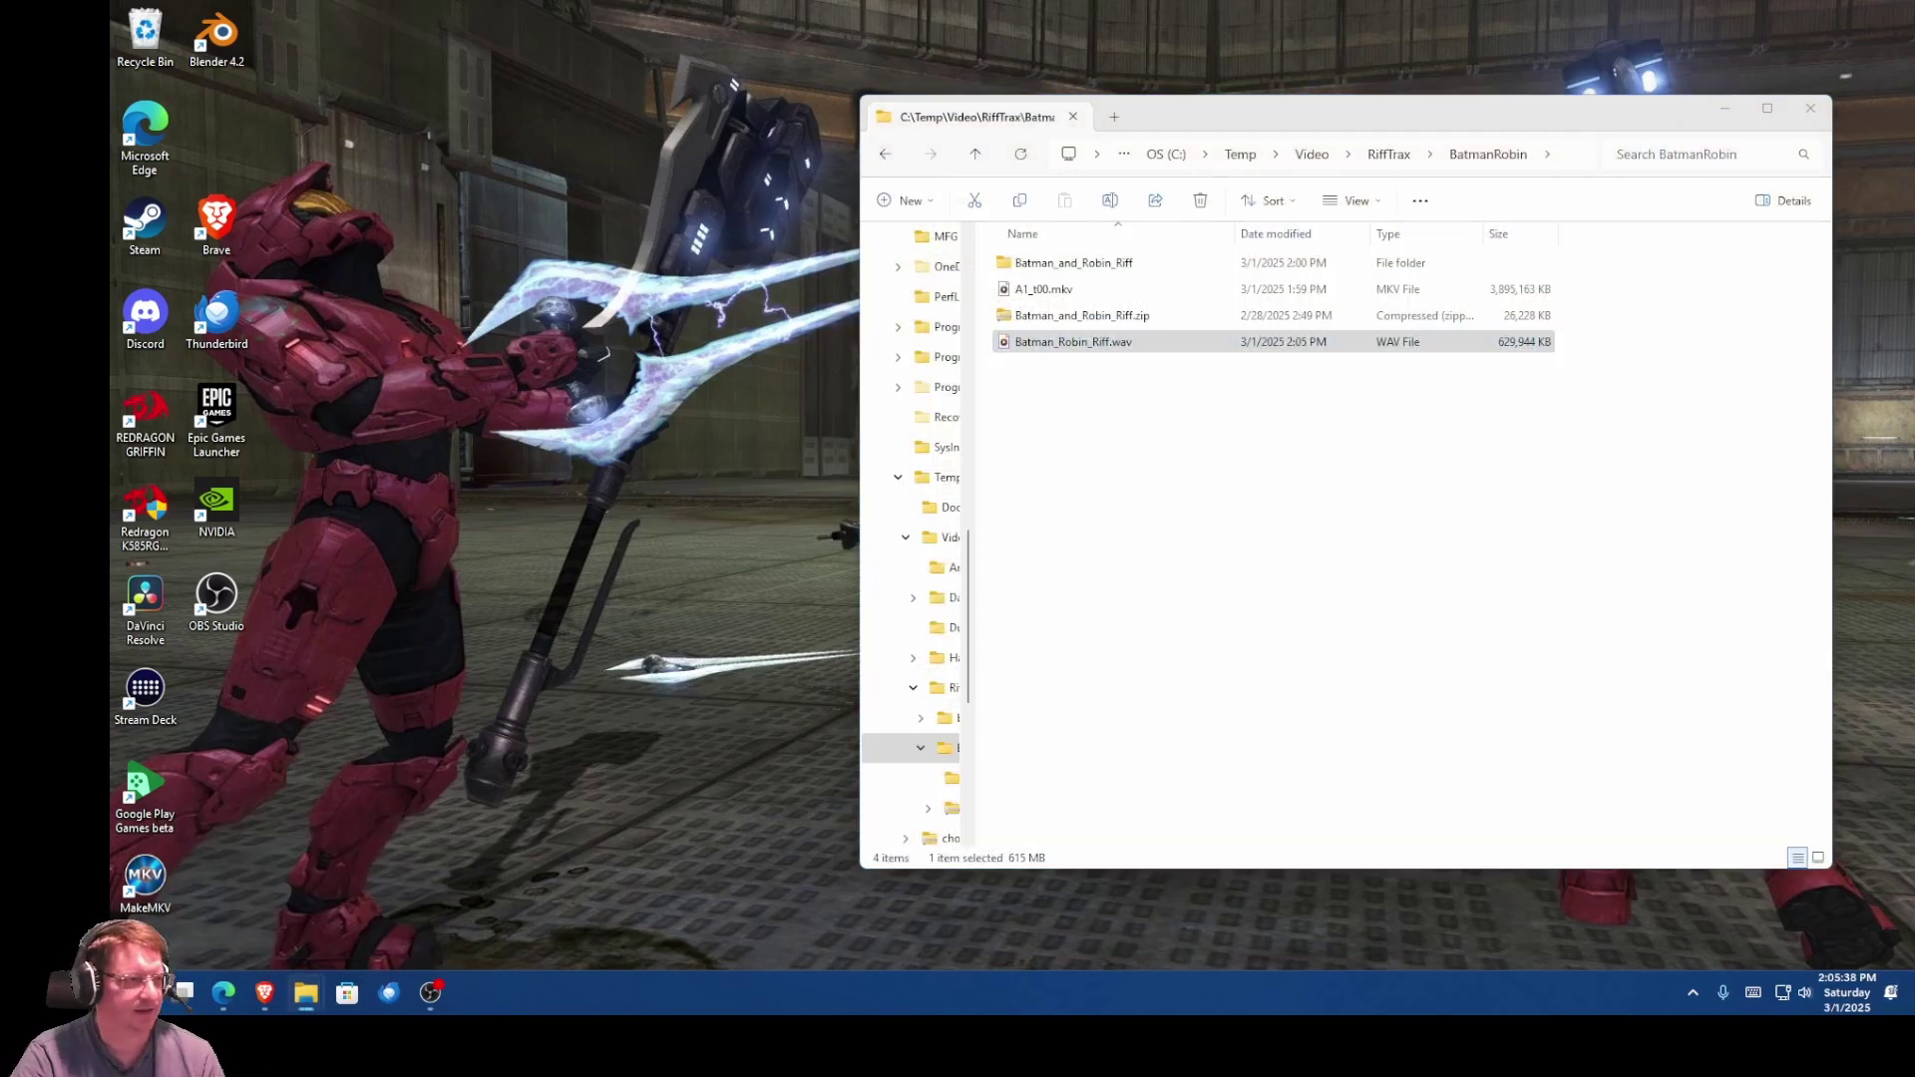
left_click_drag(898, 658, 1290, 512)
left_click(1356, 549)
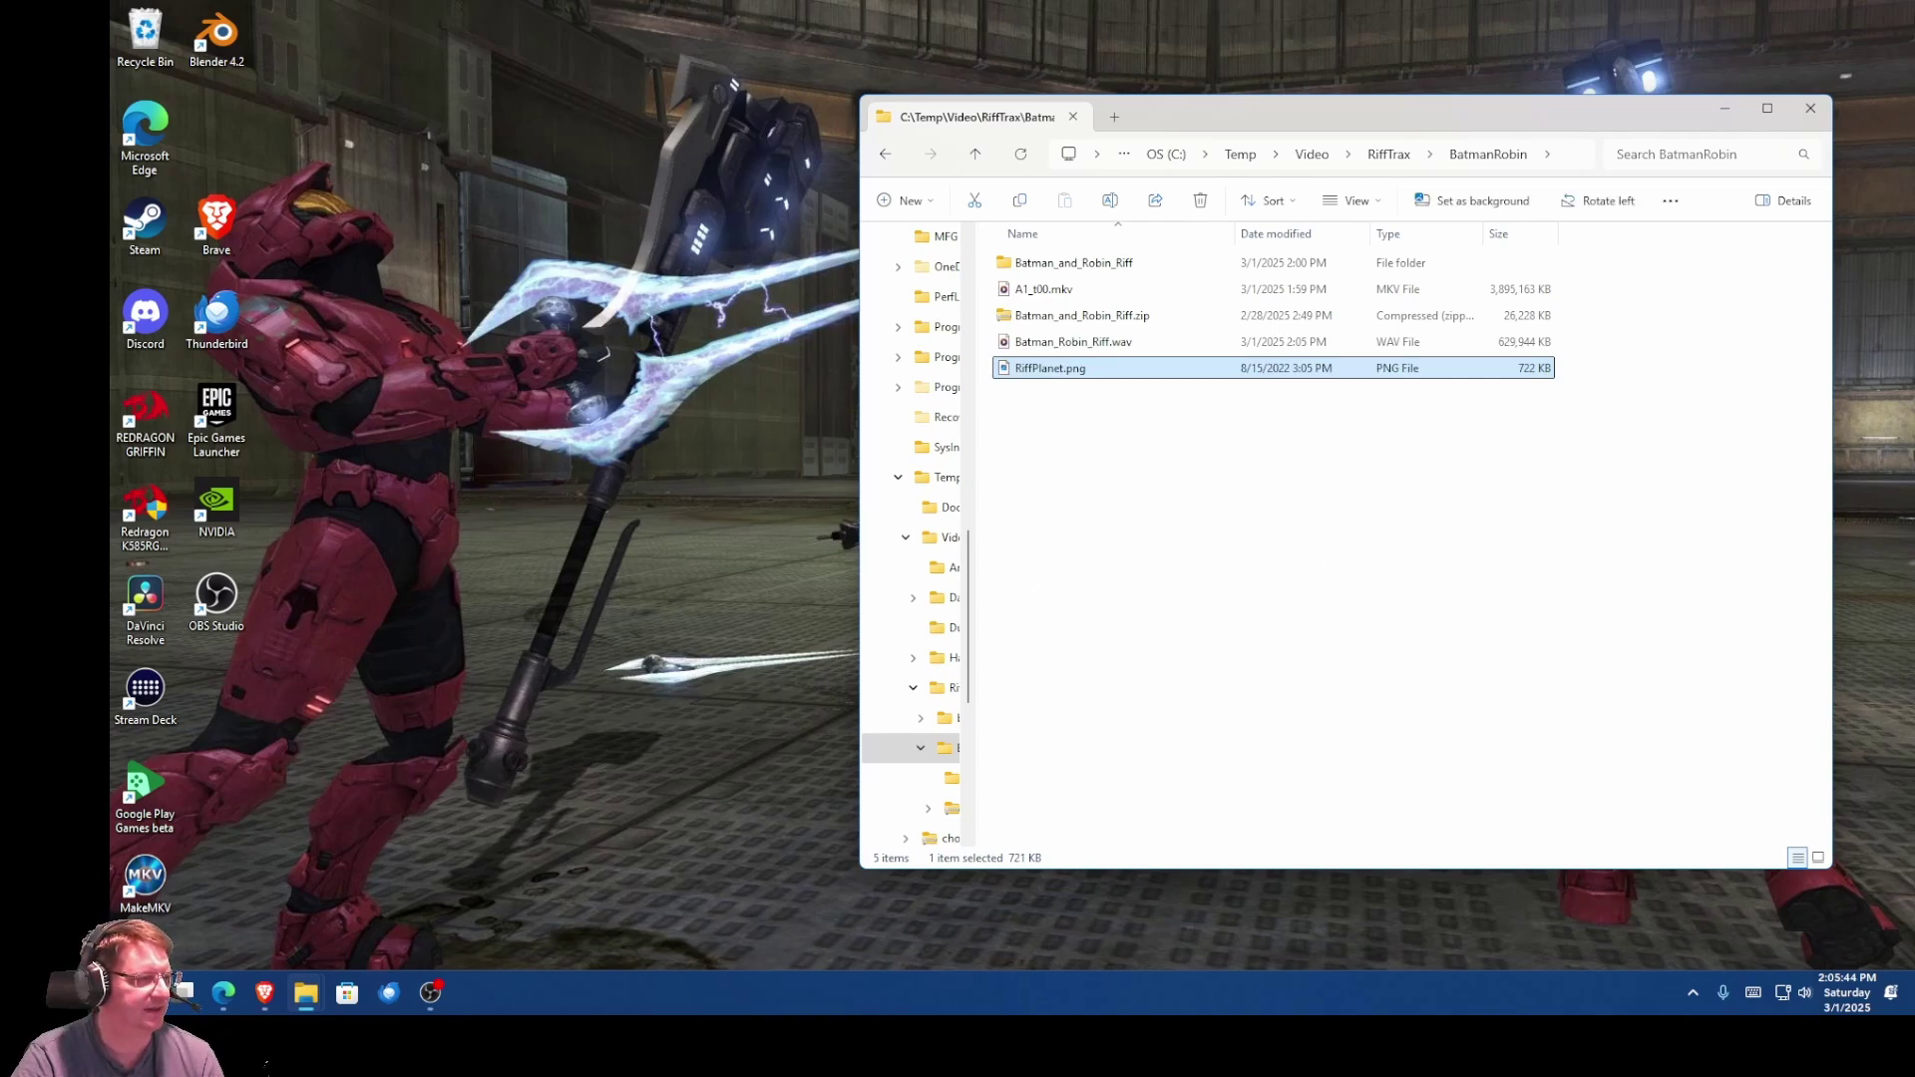
left_click_drag(506, 481, 1157, 519)
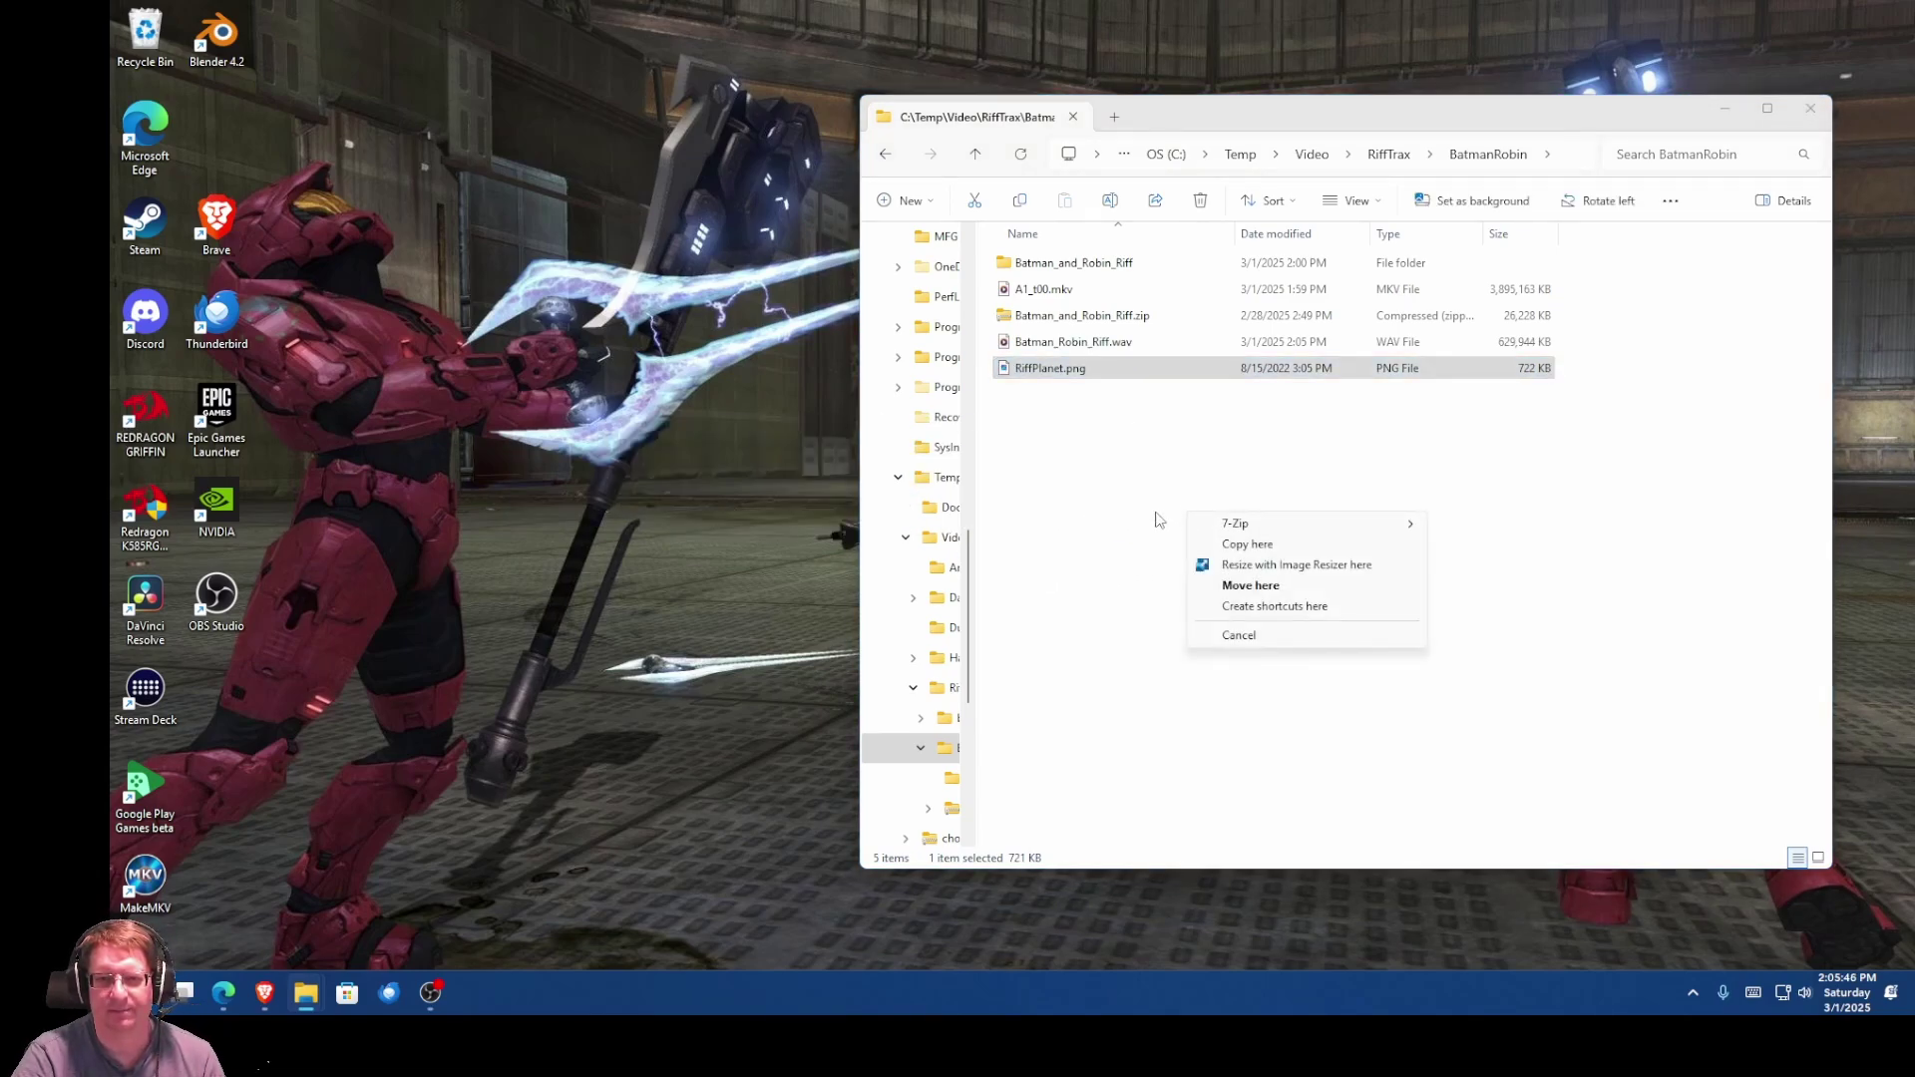
left_click(1247, 545)
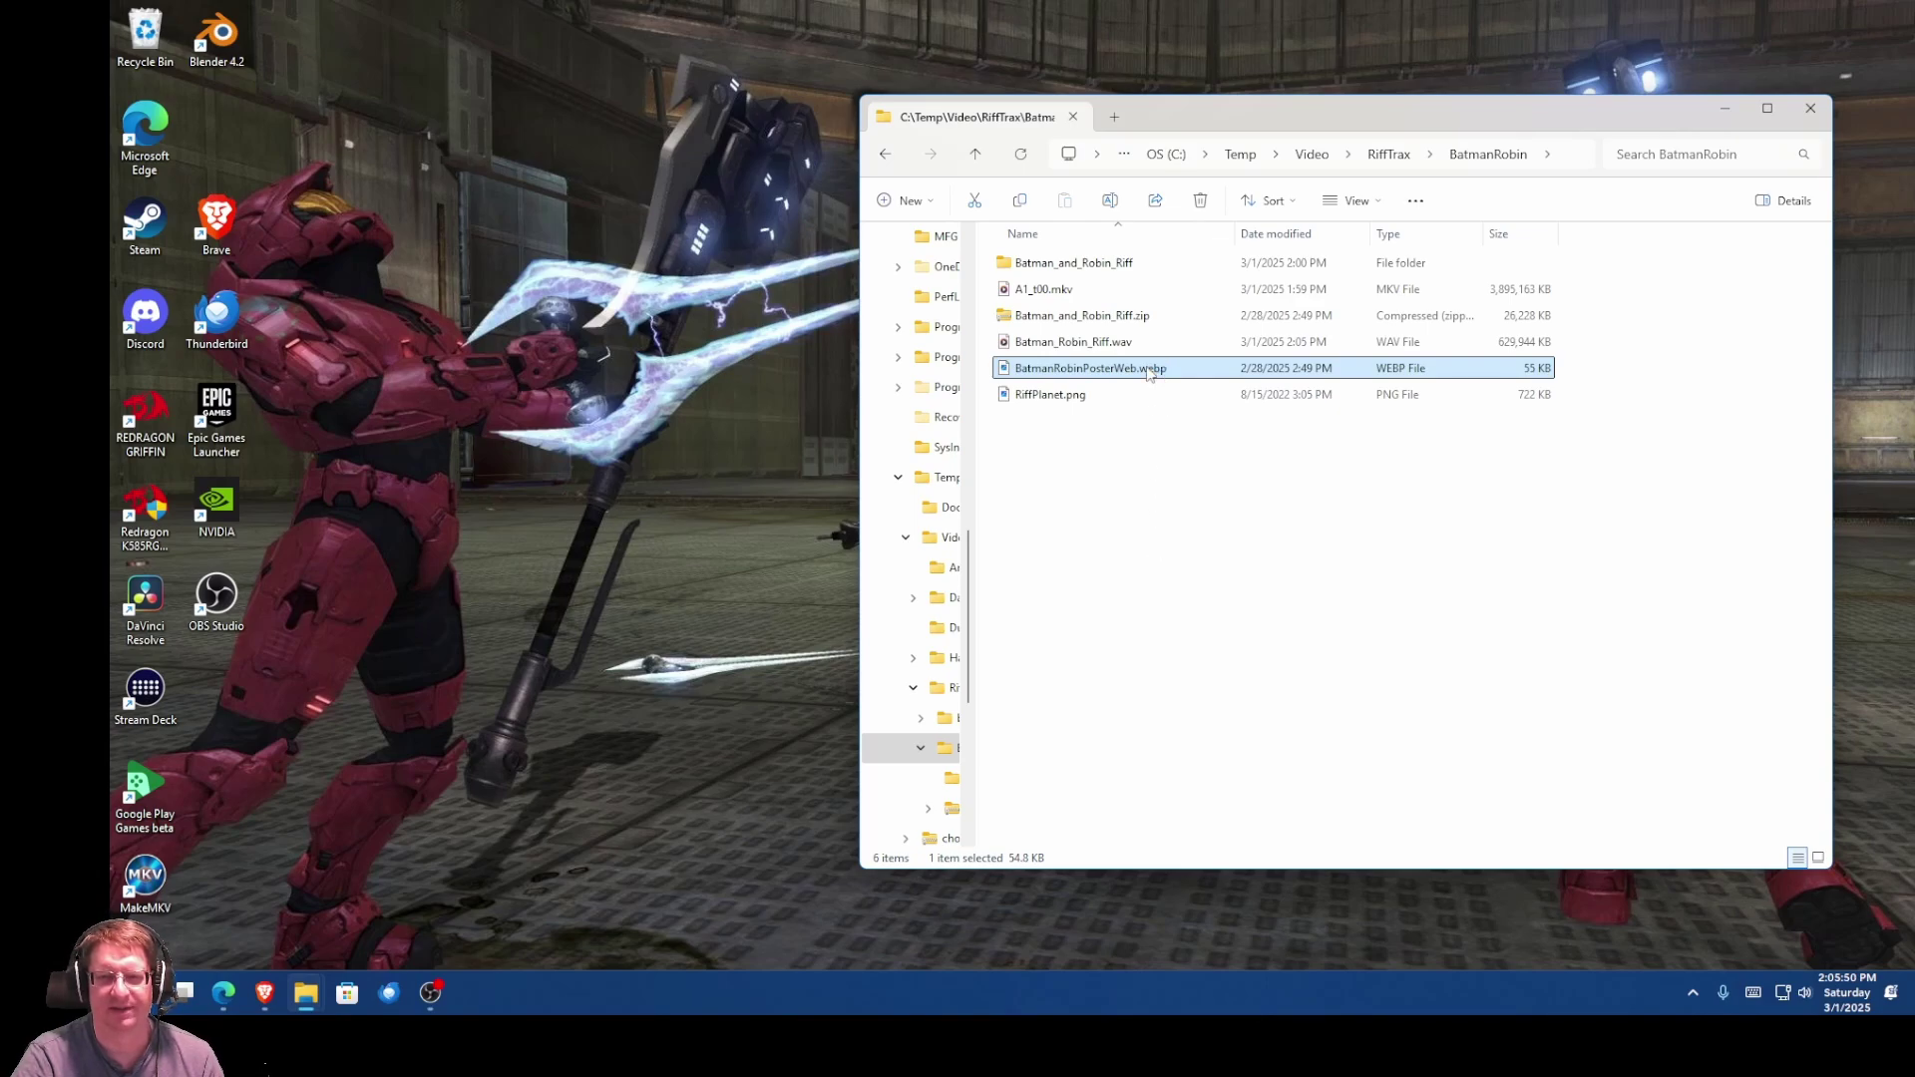
Step: View the BatmanRobinPosterWeb.webp poster and the RiffPlanet.png logo, and close both images
double_click(1149, 370)
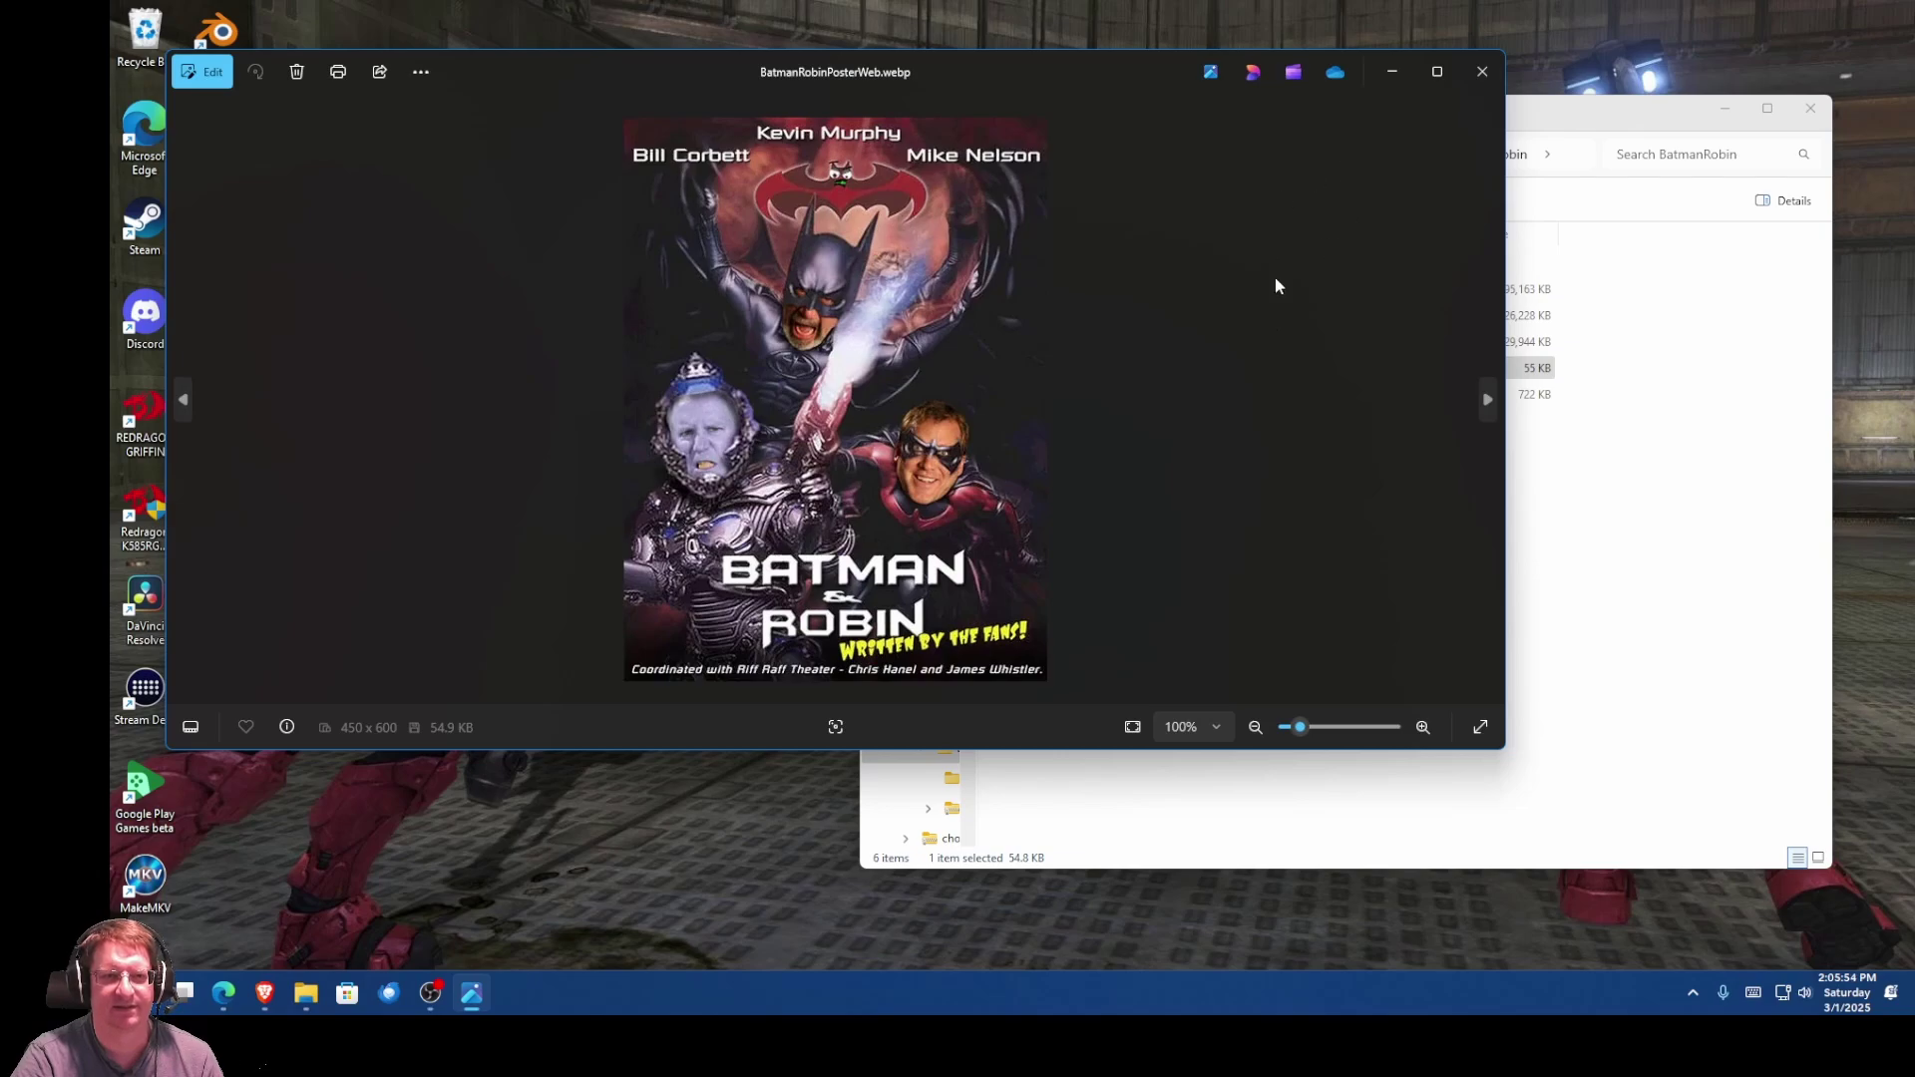
left_click(1615, 491)
double_click(1064, 397)
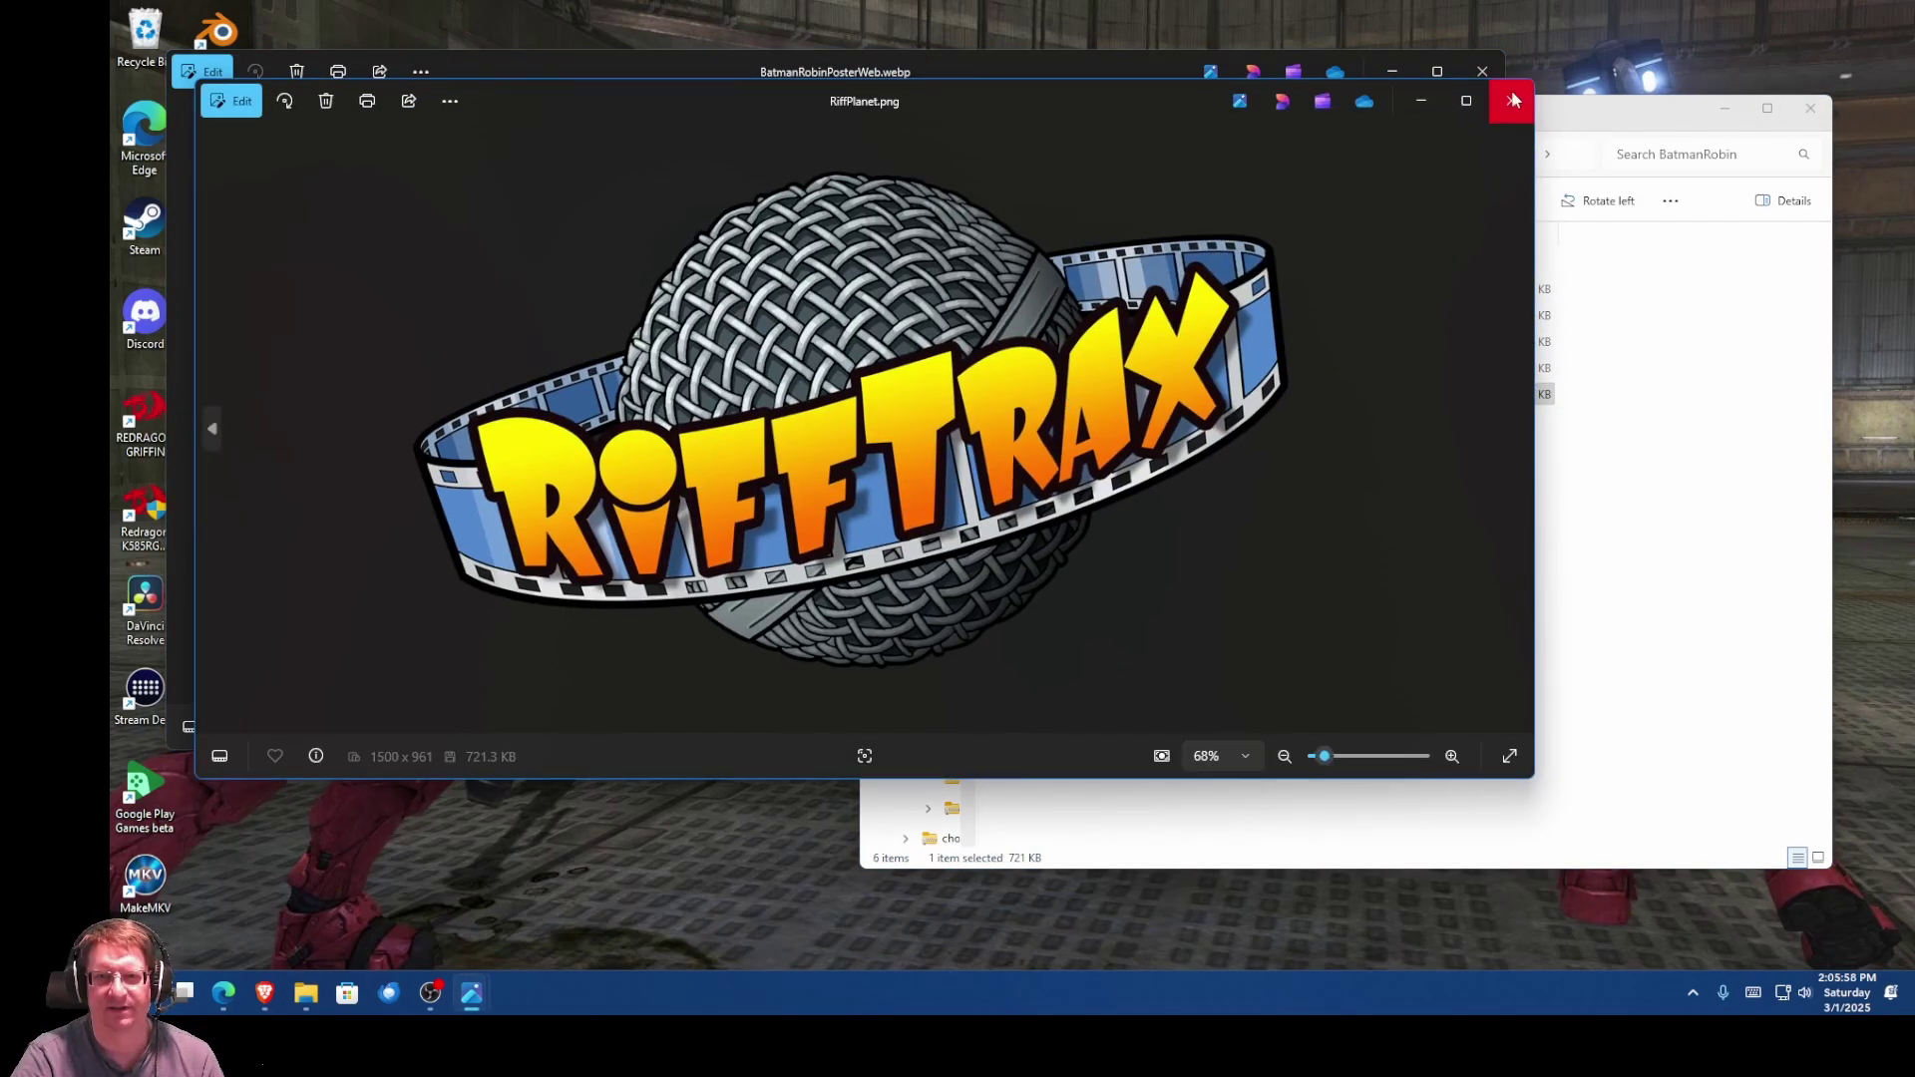
left_click(1512, 99)
left_click(1065, 79)
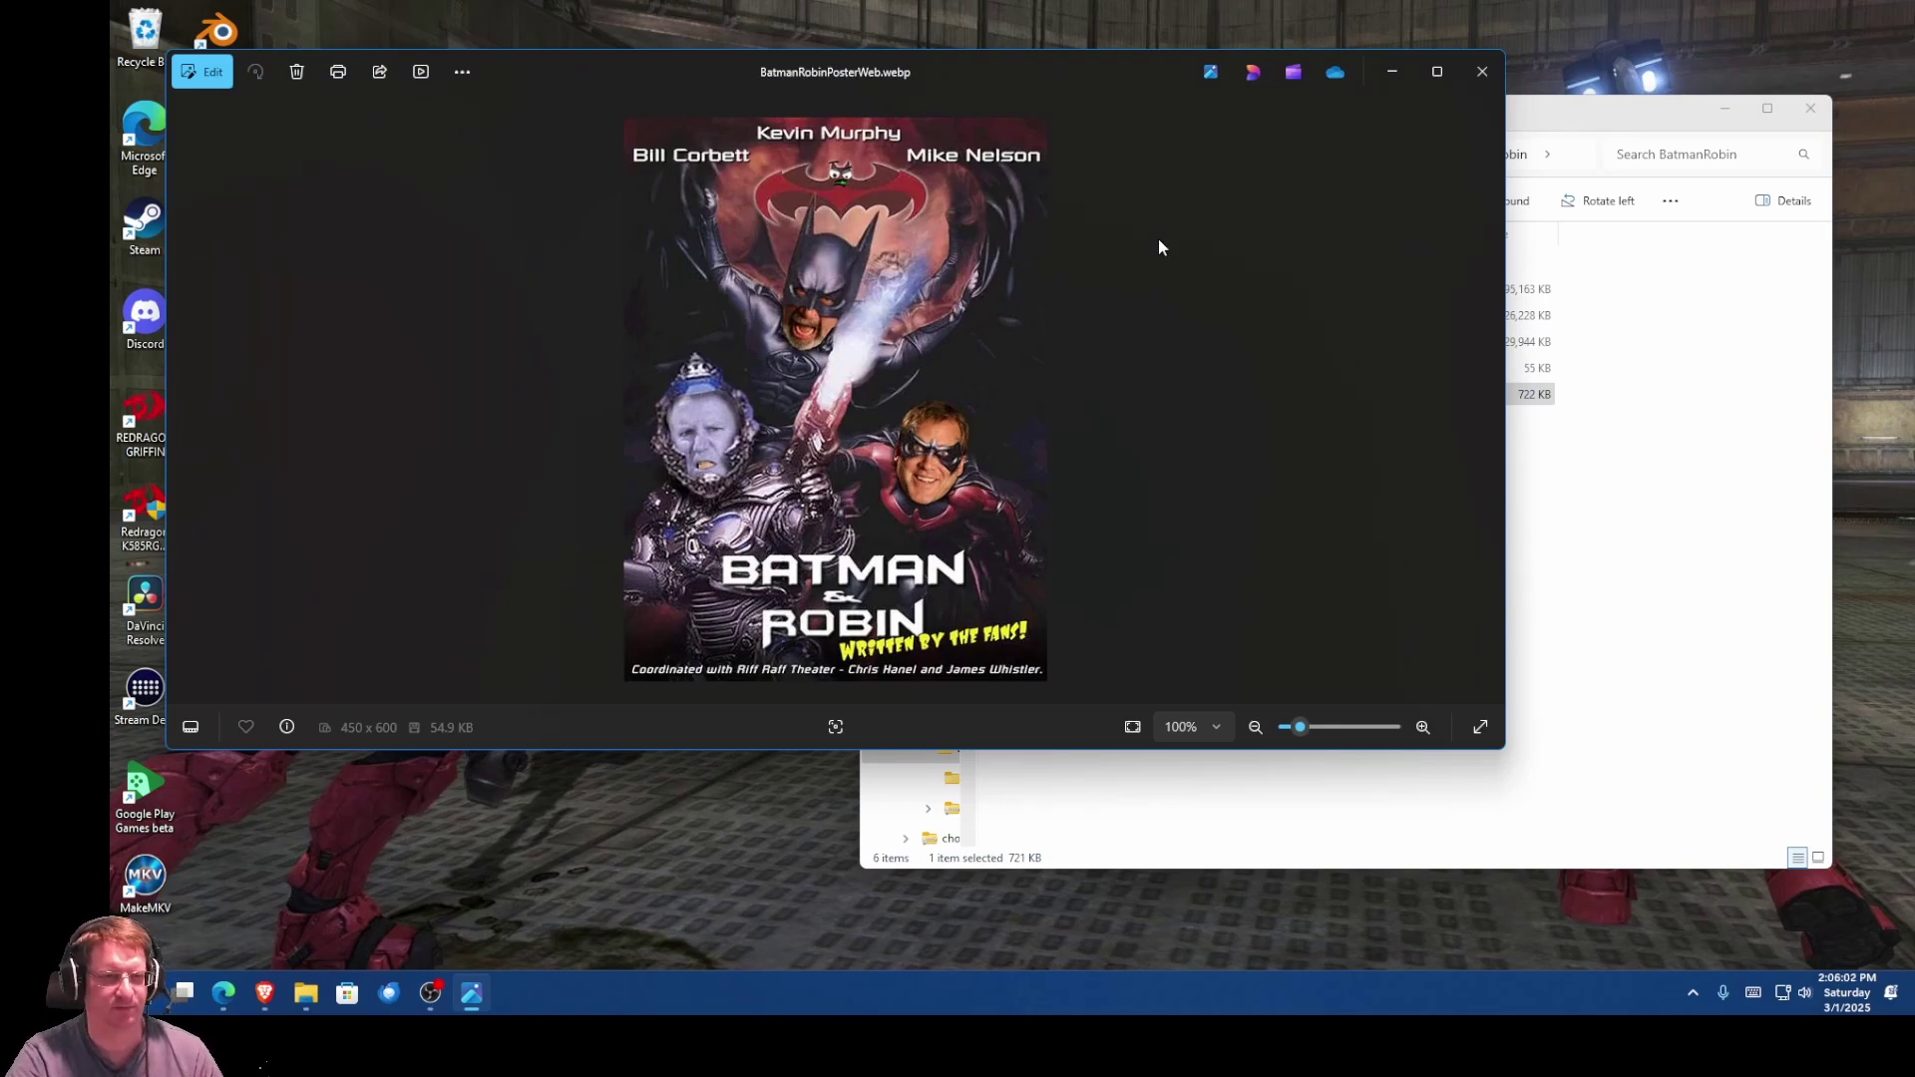
left_click(1479, 73)
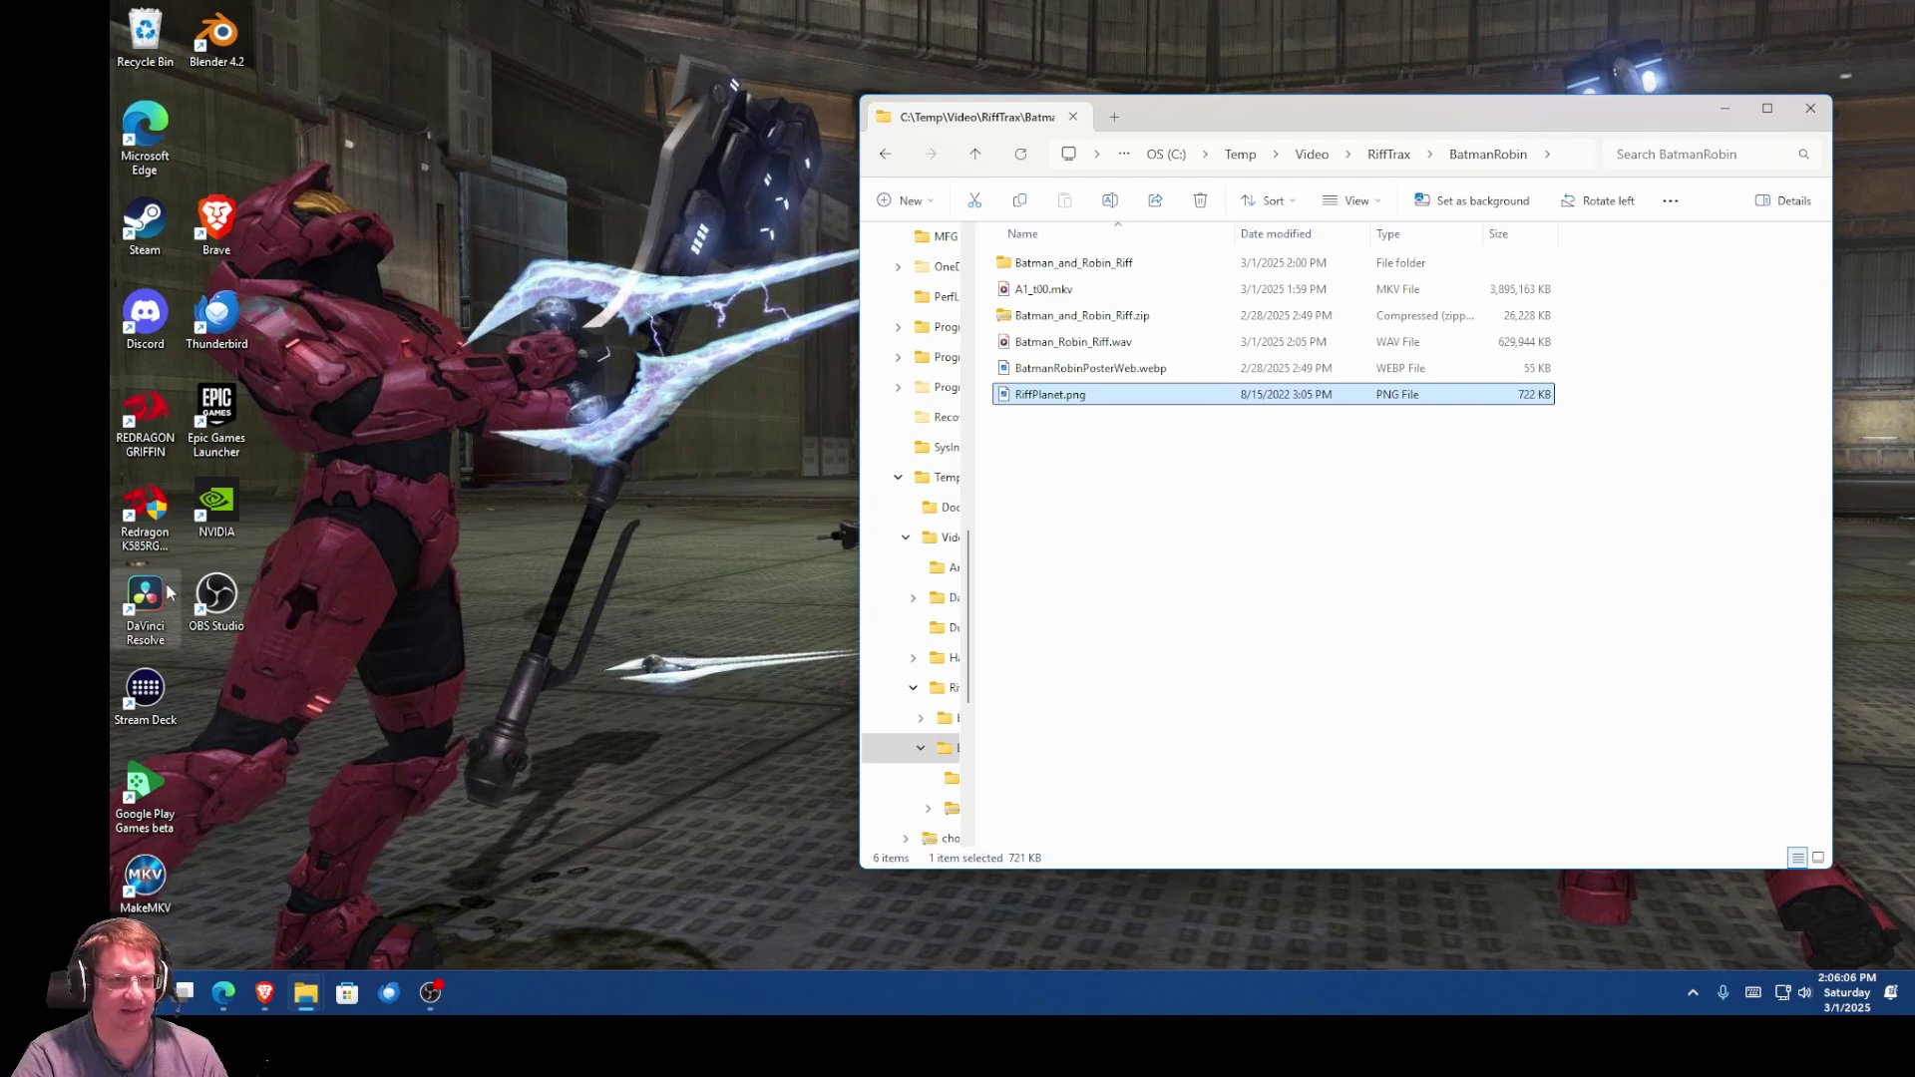
Step: Launch DaVinci Resolve and create a new project named Batman Tutorial
left_click(140, 613)
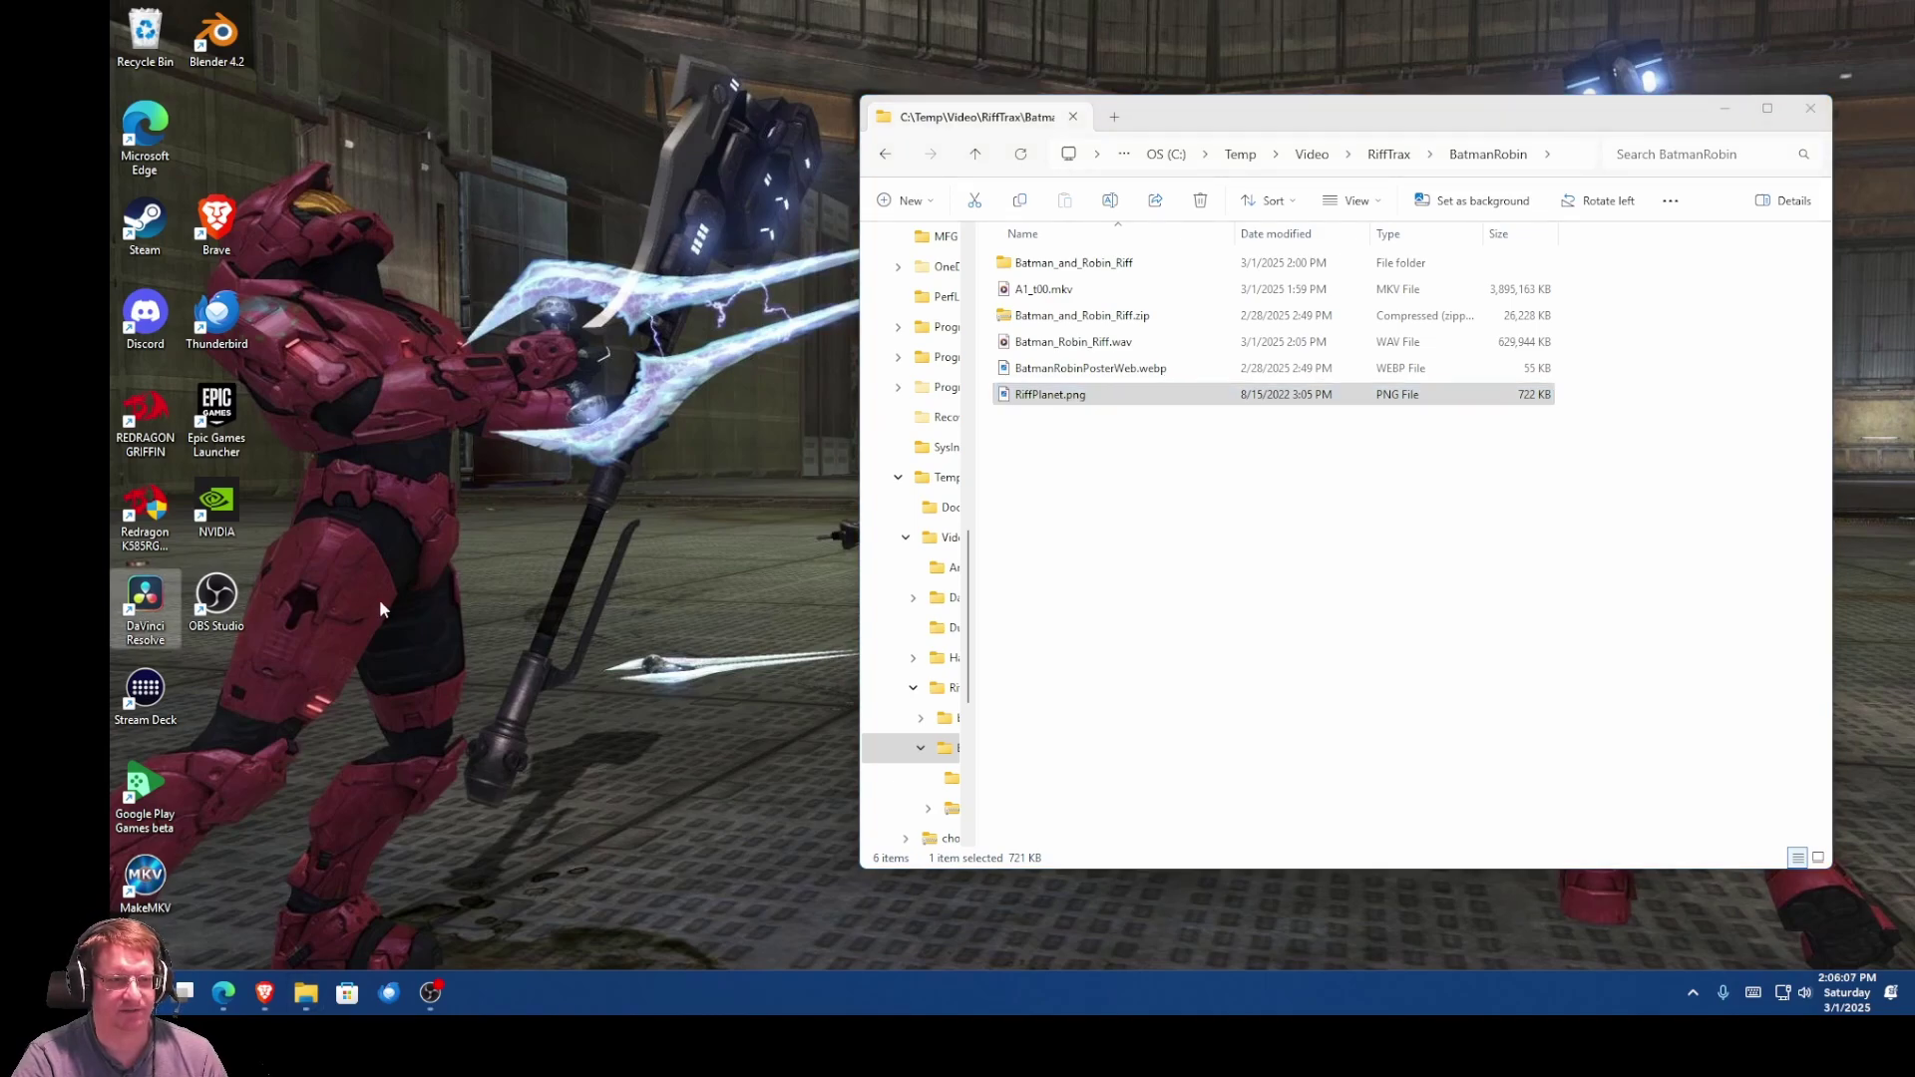
double_click(164, 595)
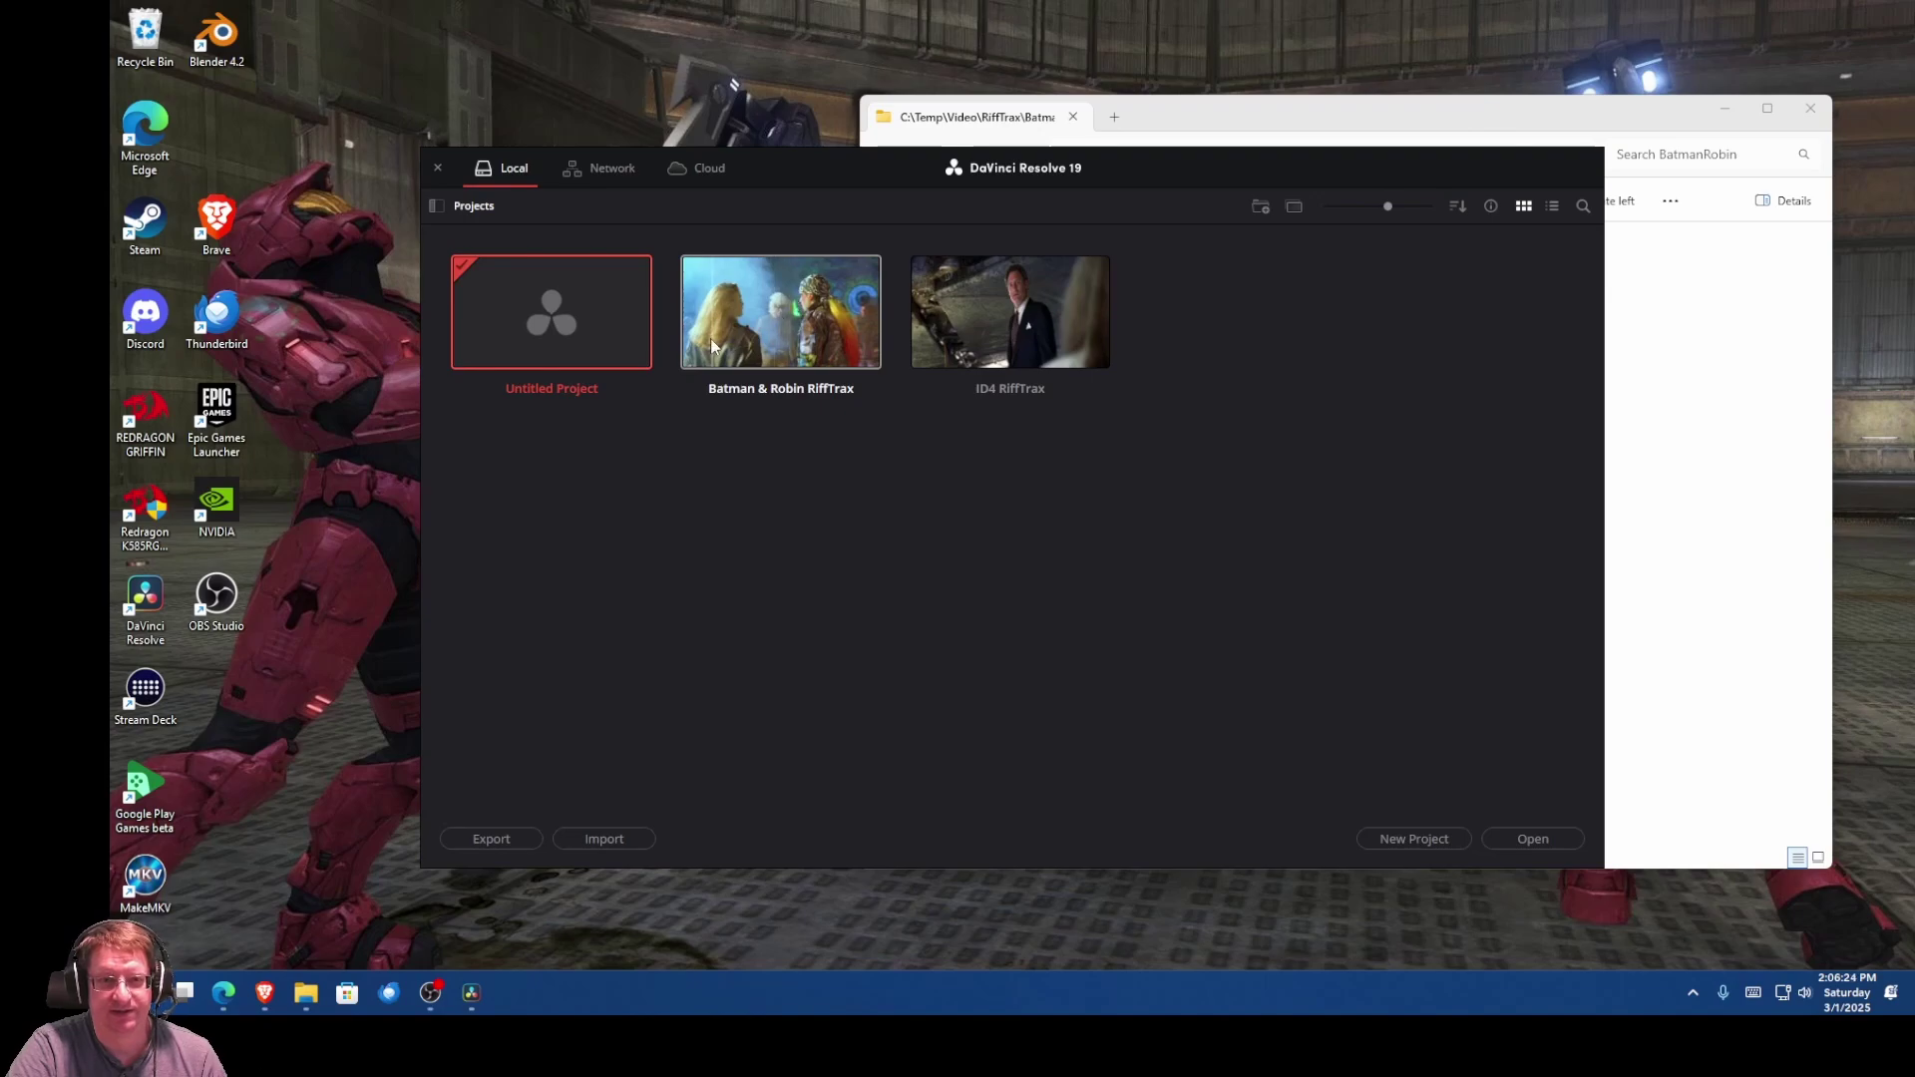
left_click(1416, 839)
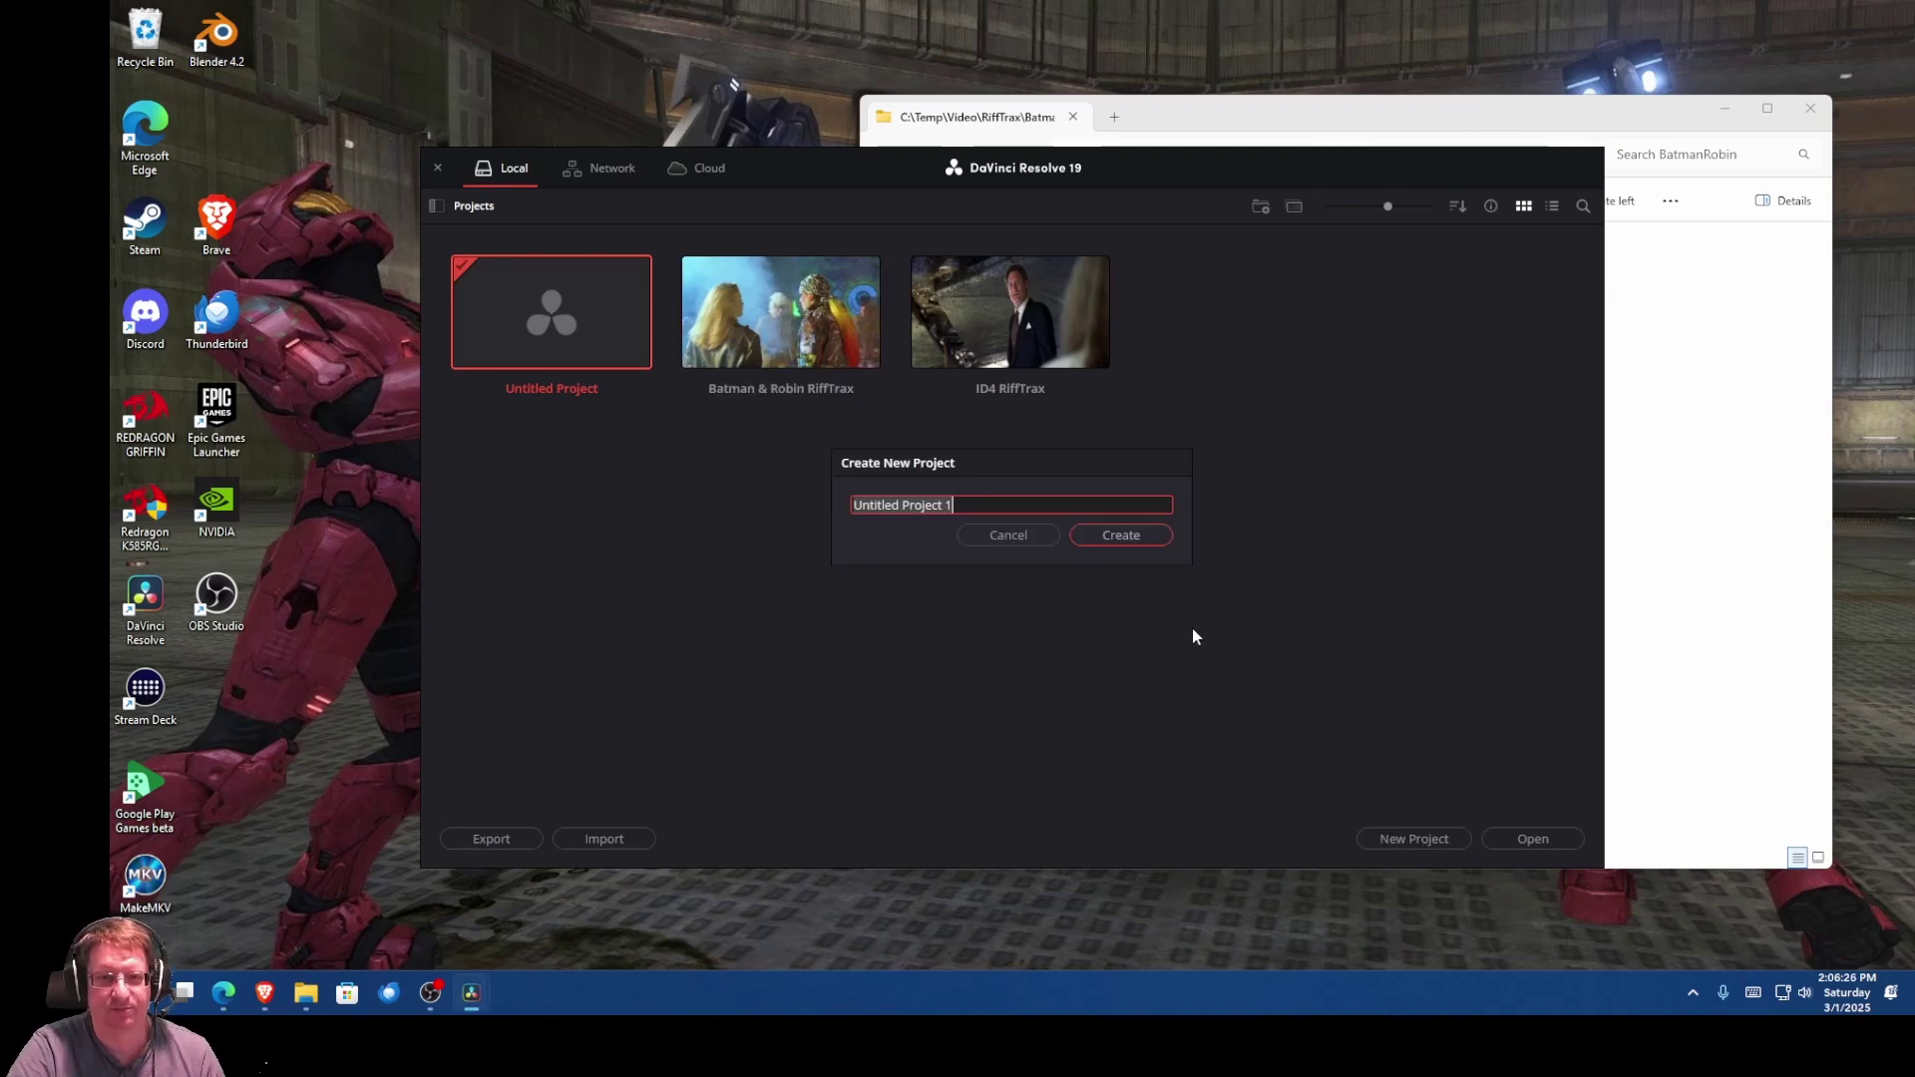
type("B")
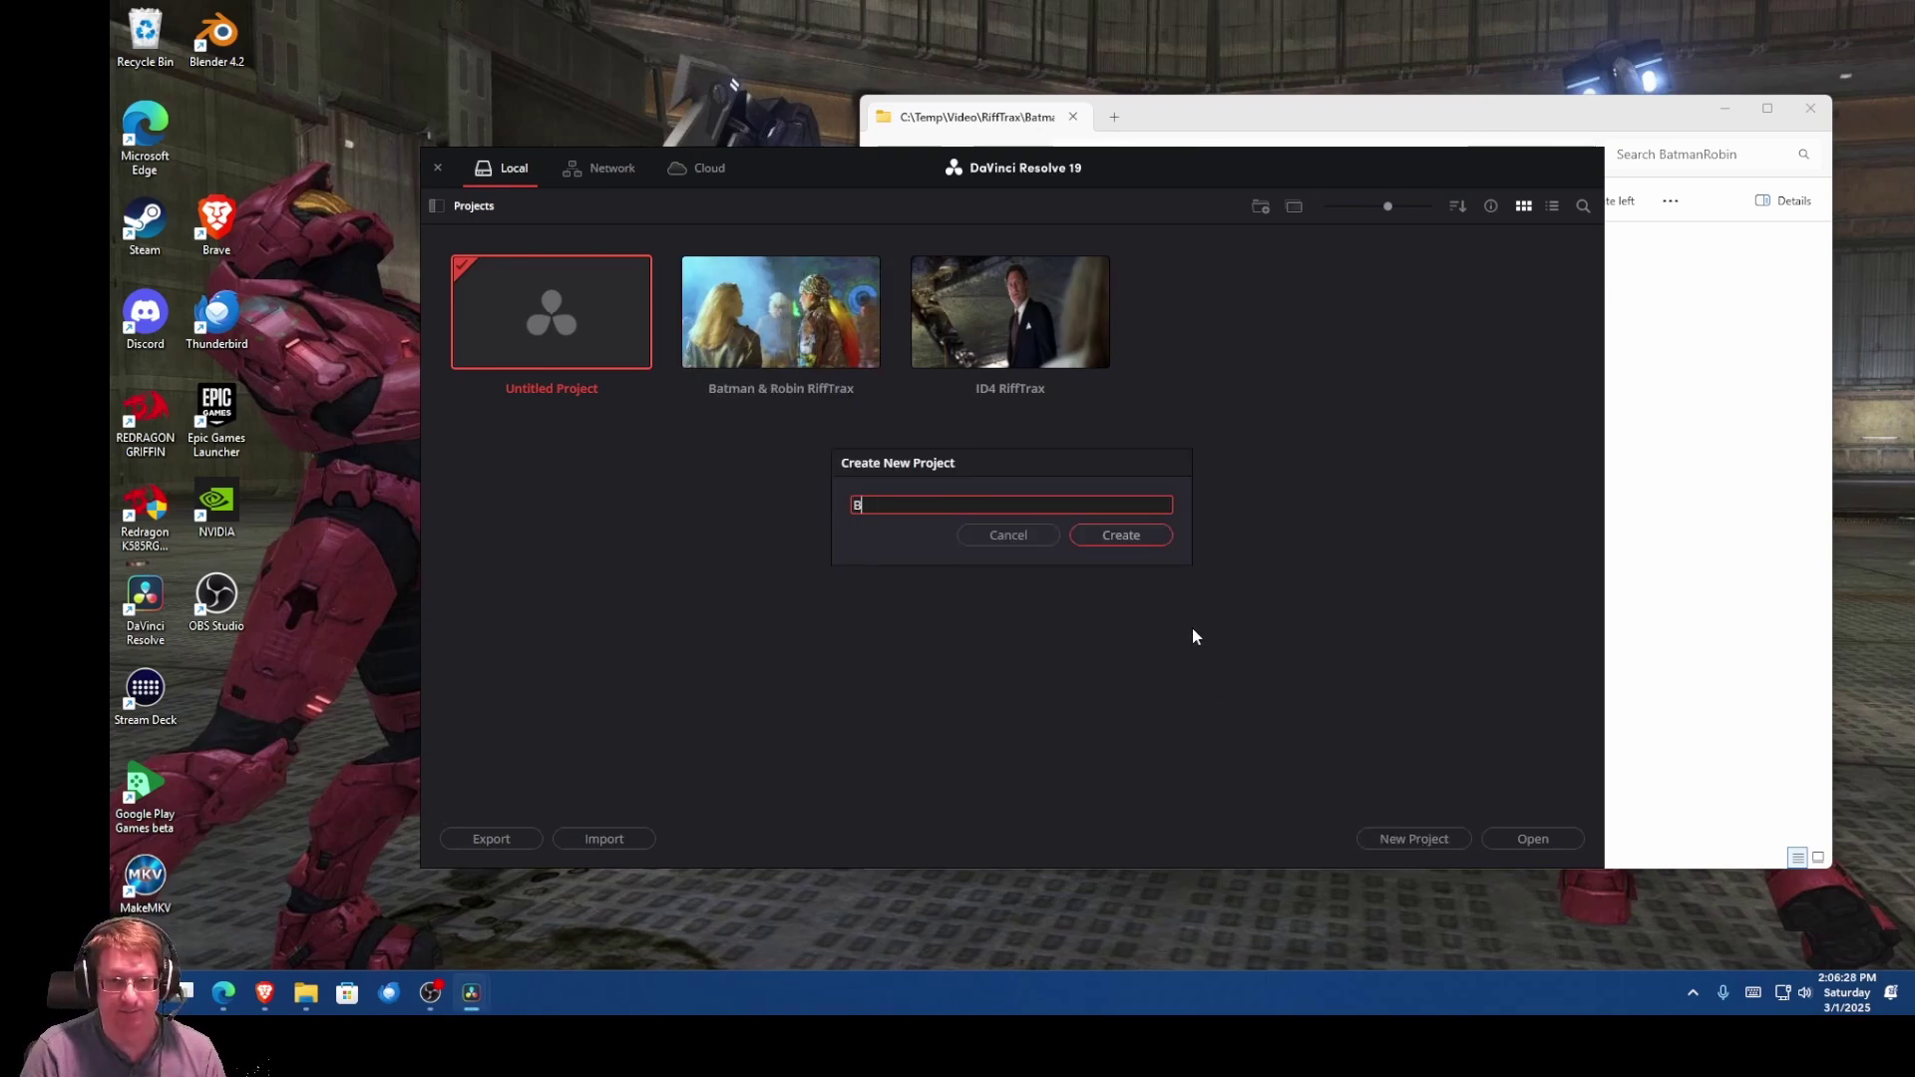
type("at")
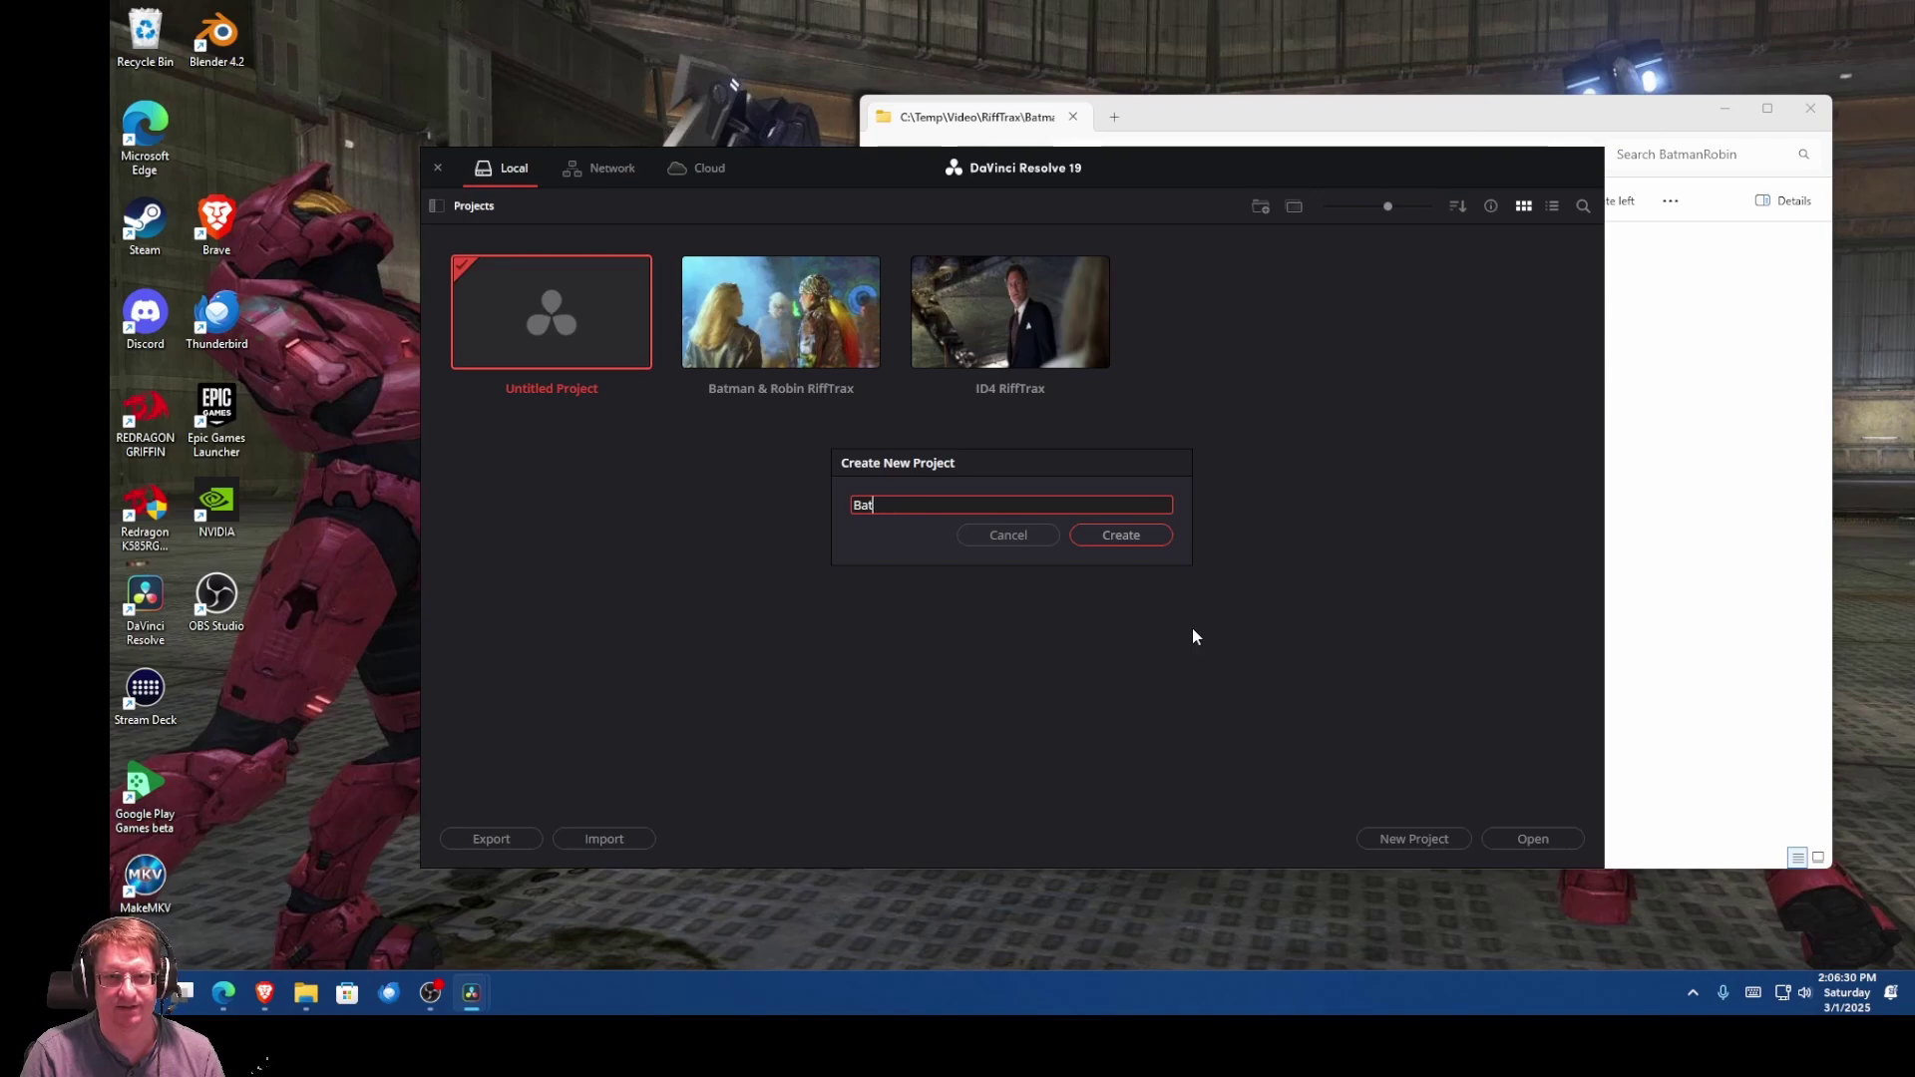
key("BackSpace")
type("tman & Robin")
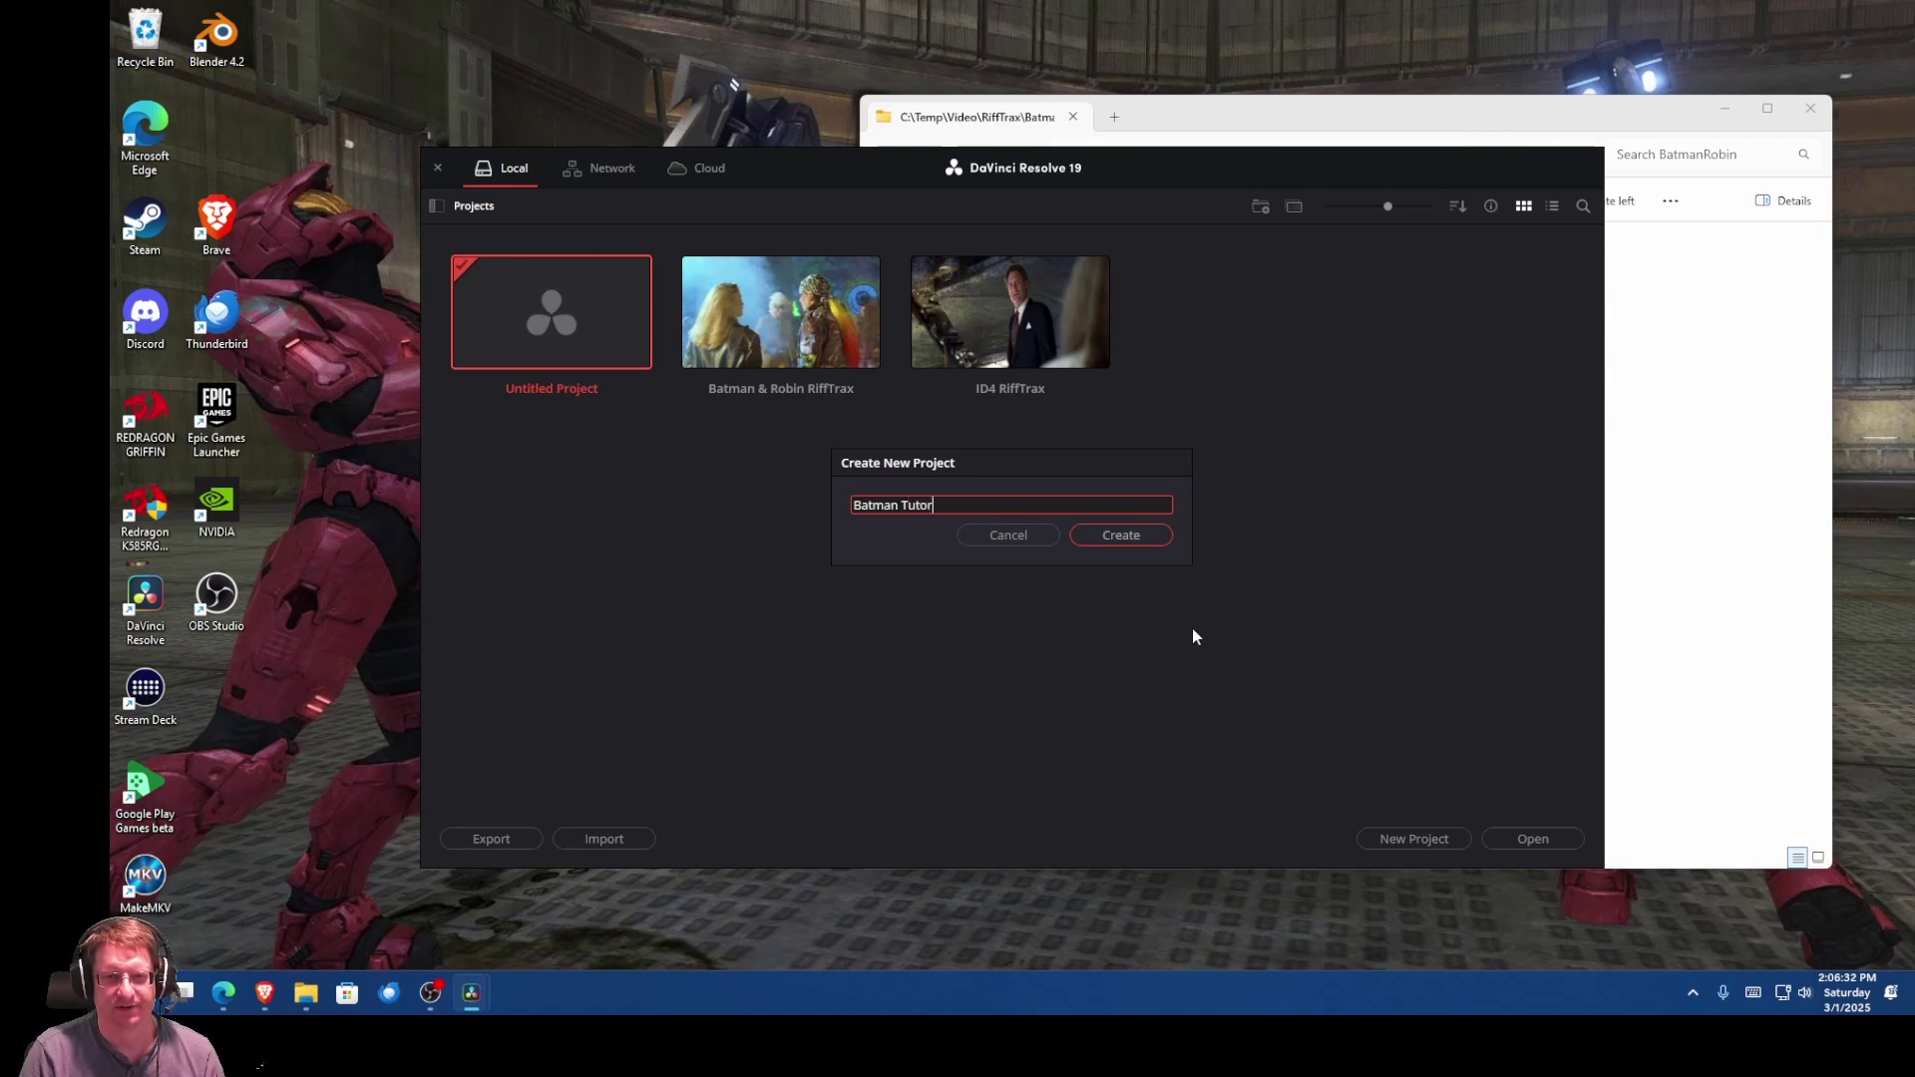
key("Return")
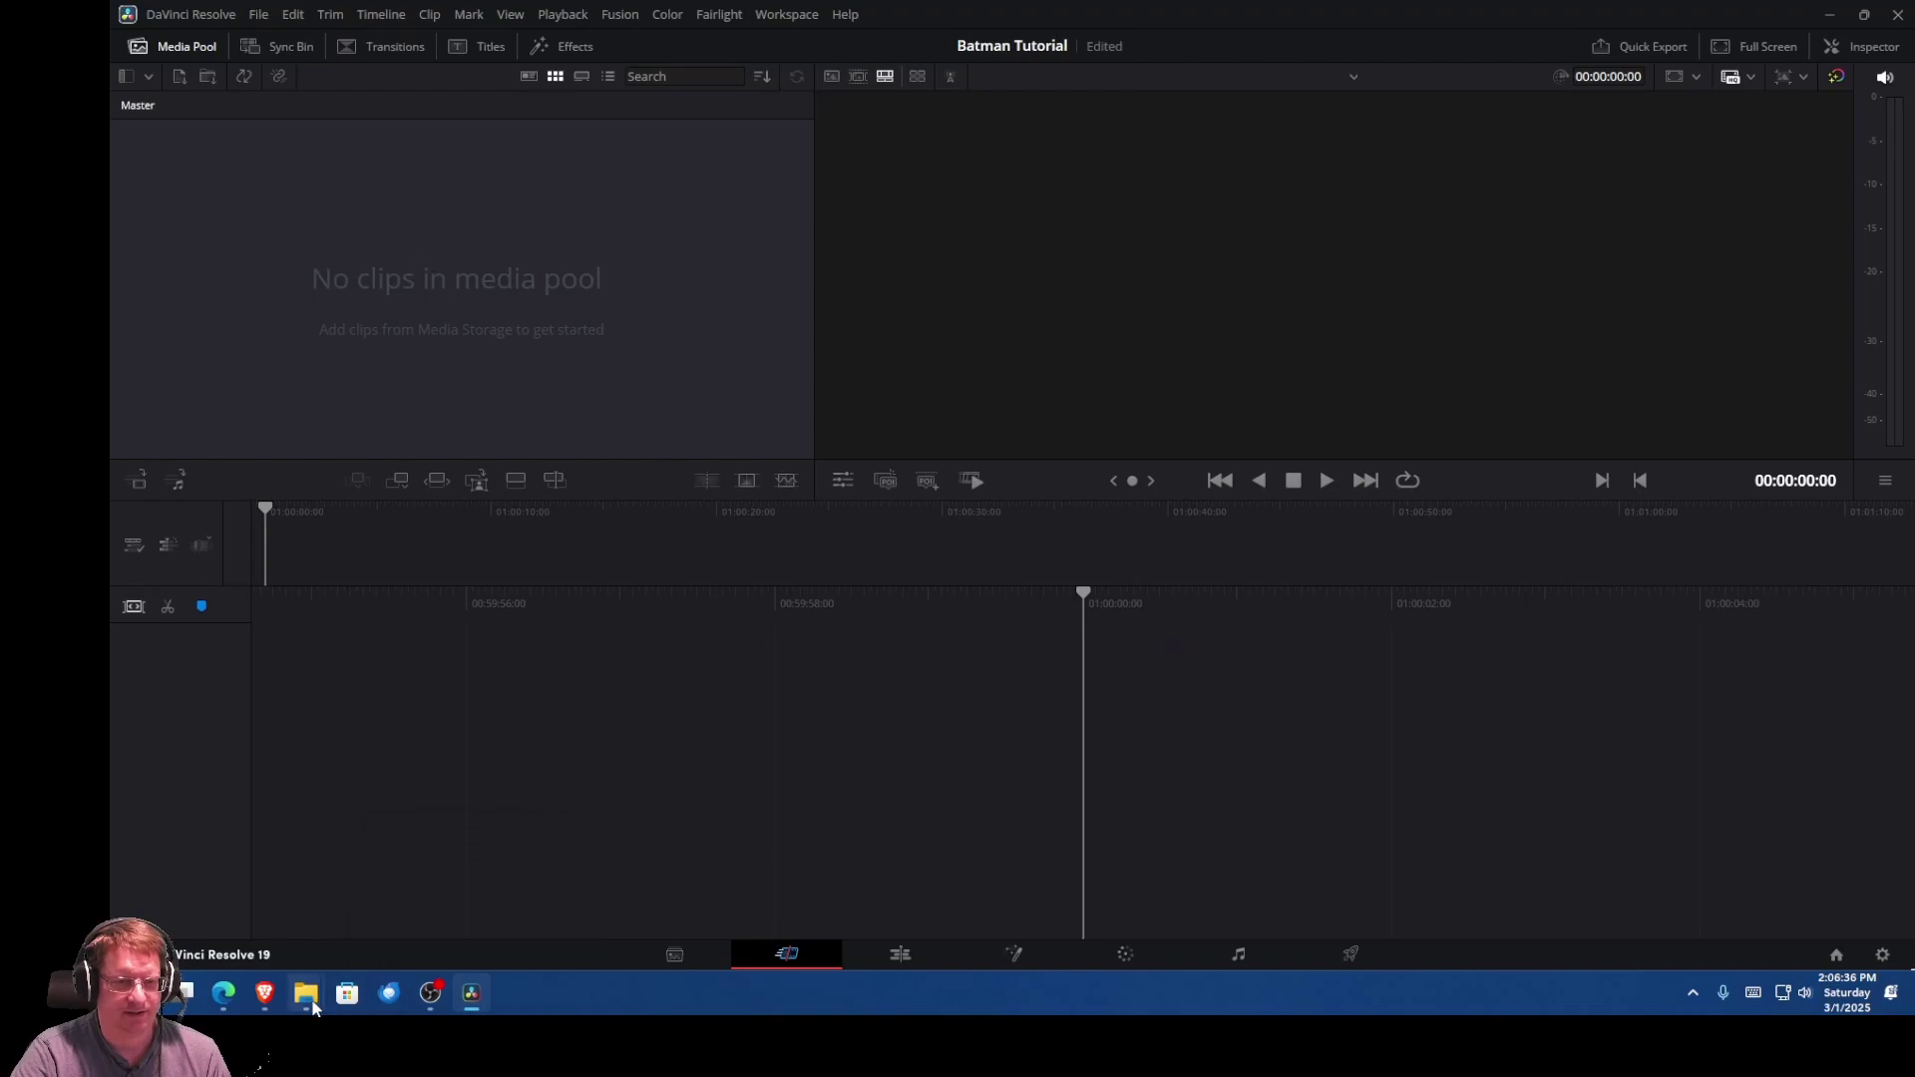
Step: Import A1_t00.mkv from the BatmanRobin folder into the DaVinci Resolve media pool
mouse_move(306, 992)
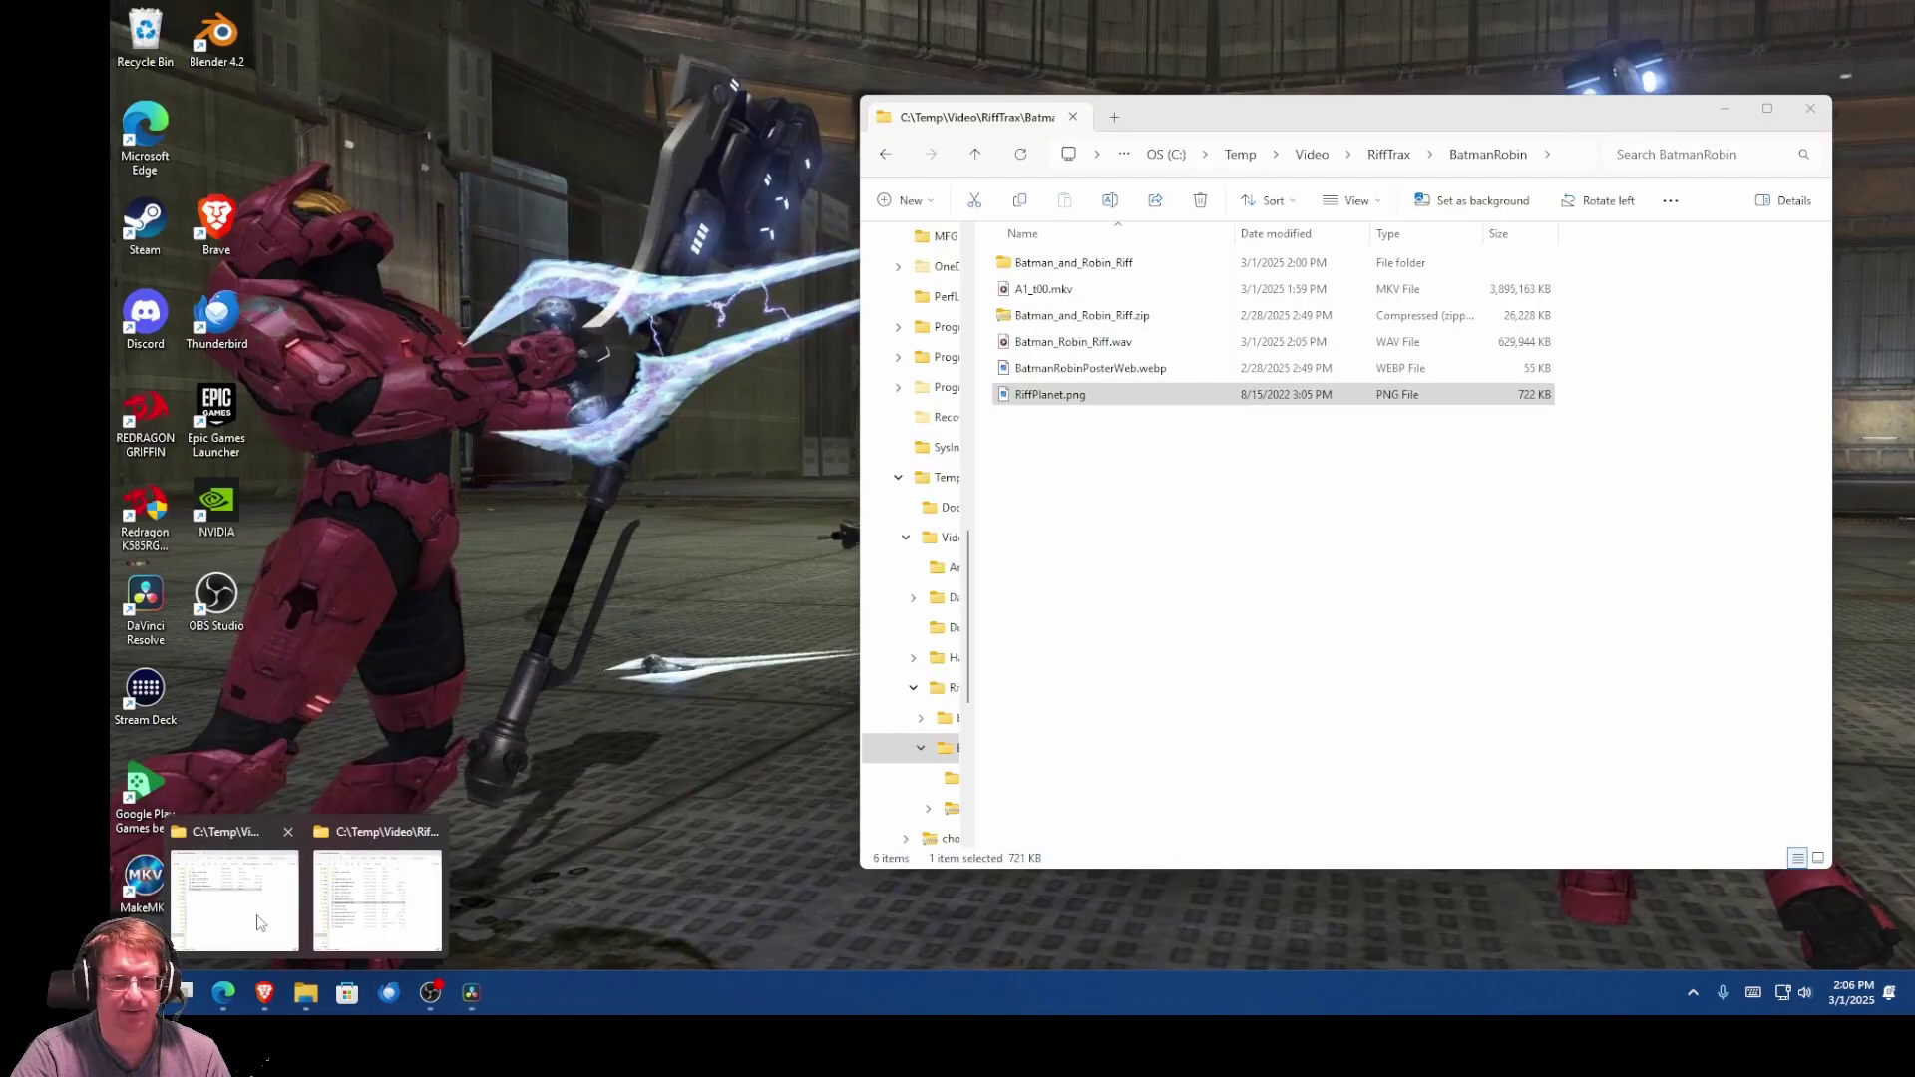
left_click(257, 922)
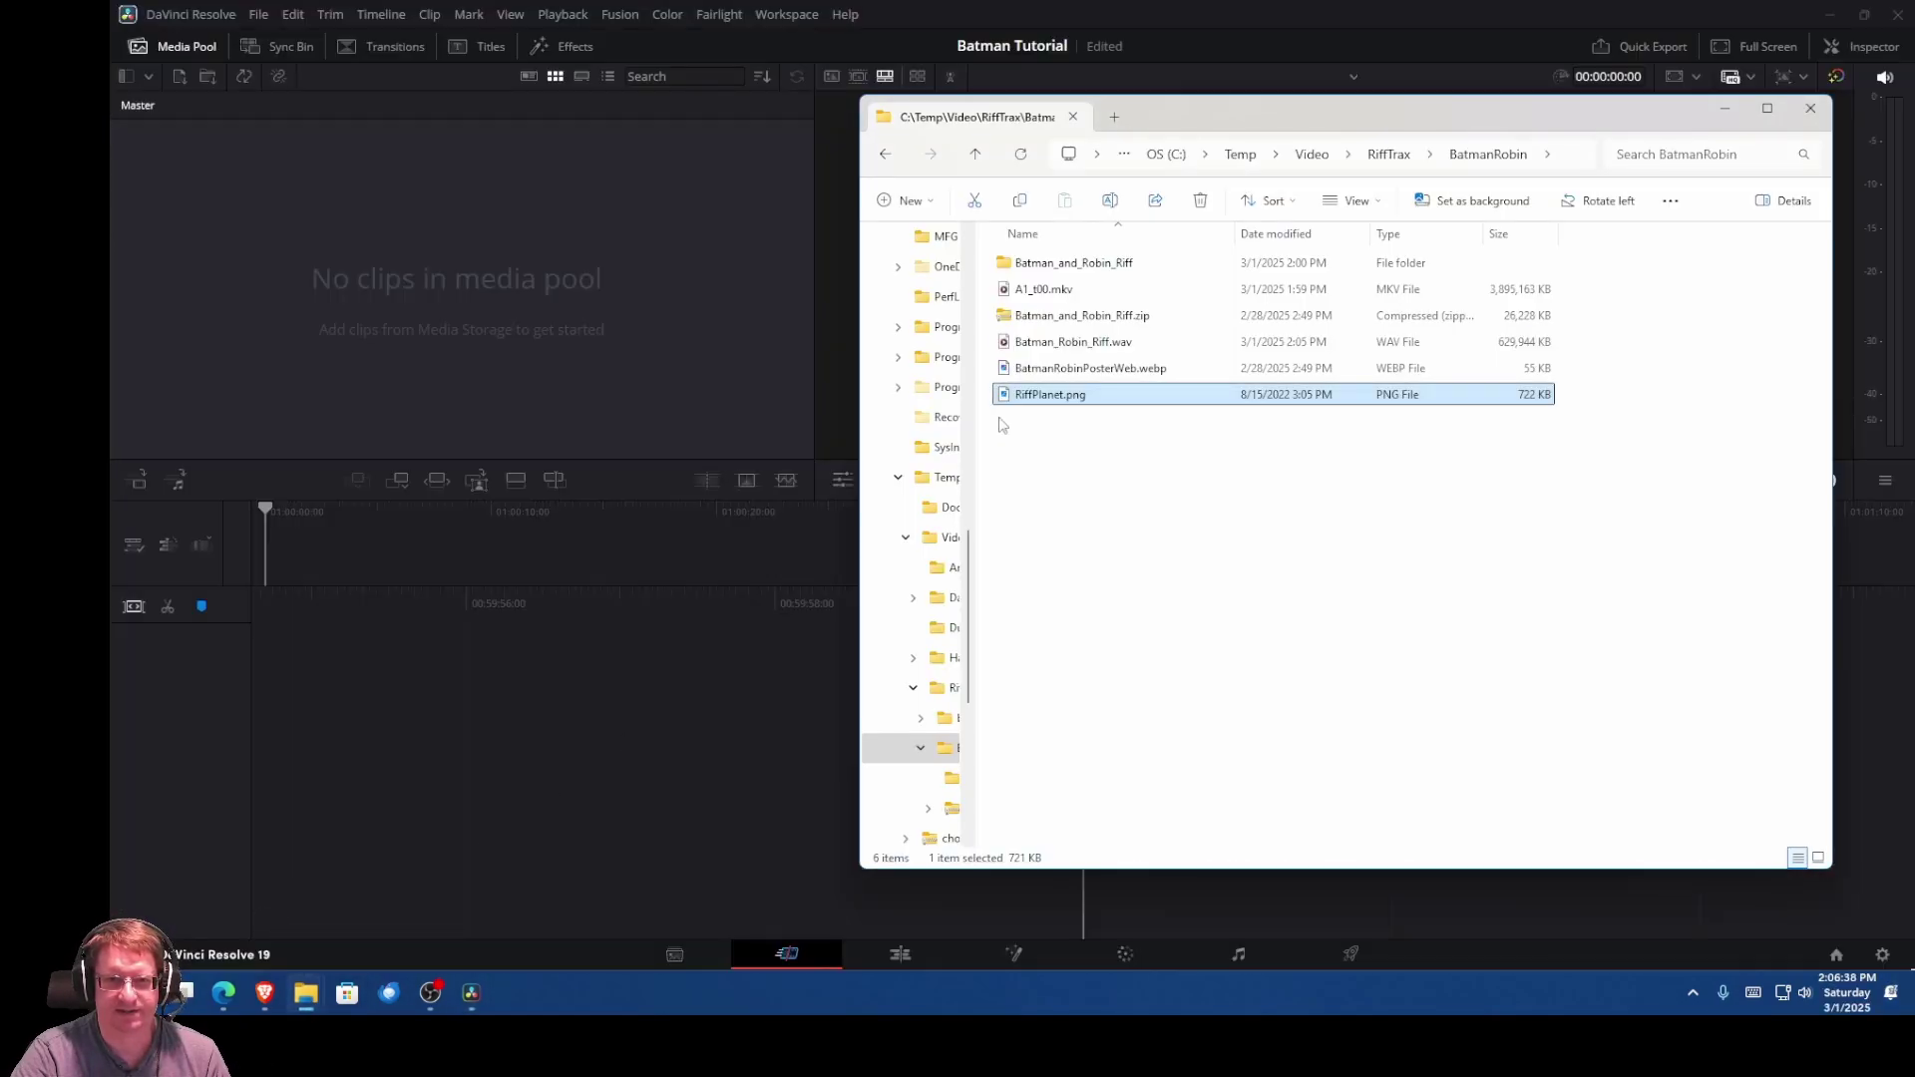
left_click(1052, 291)
left_click_drag(1055, 300, 531, 274)
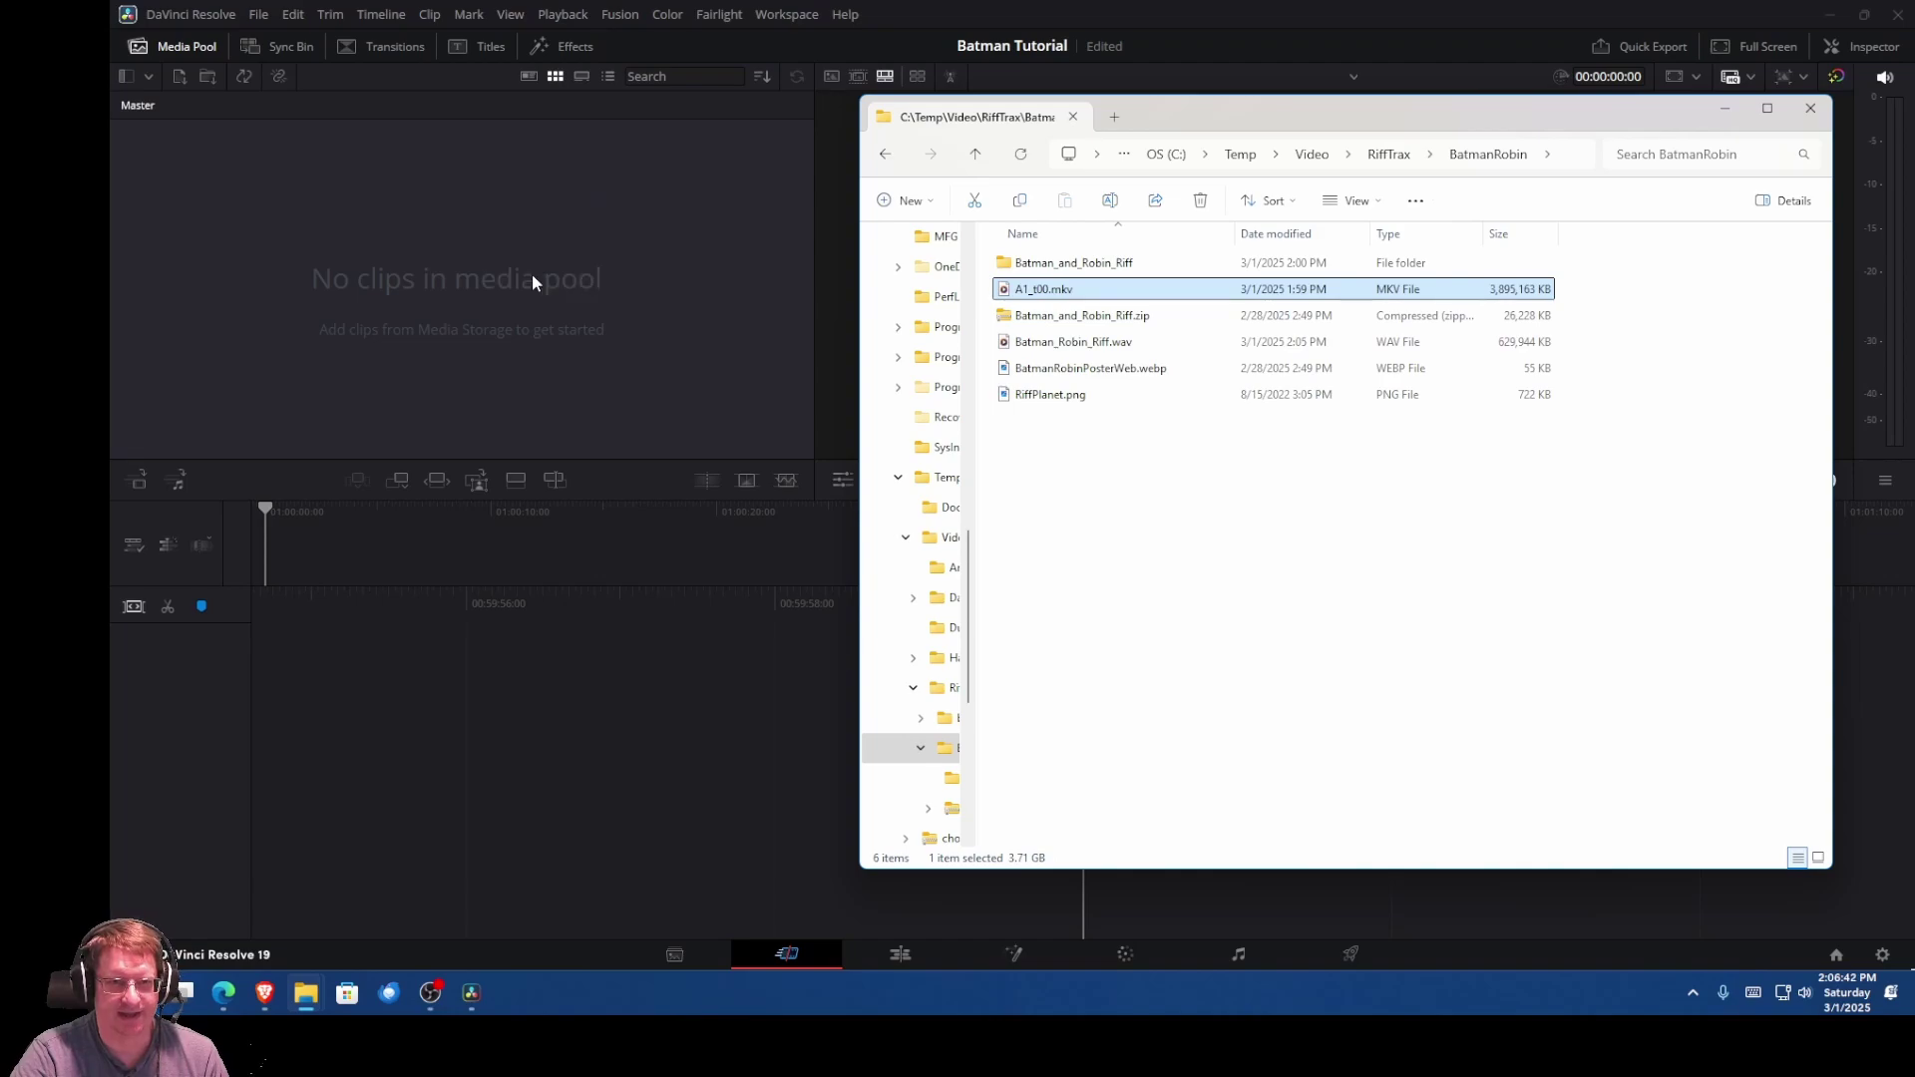
left_click(1004, 8)
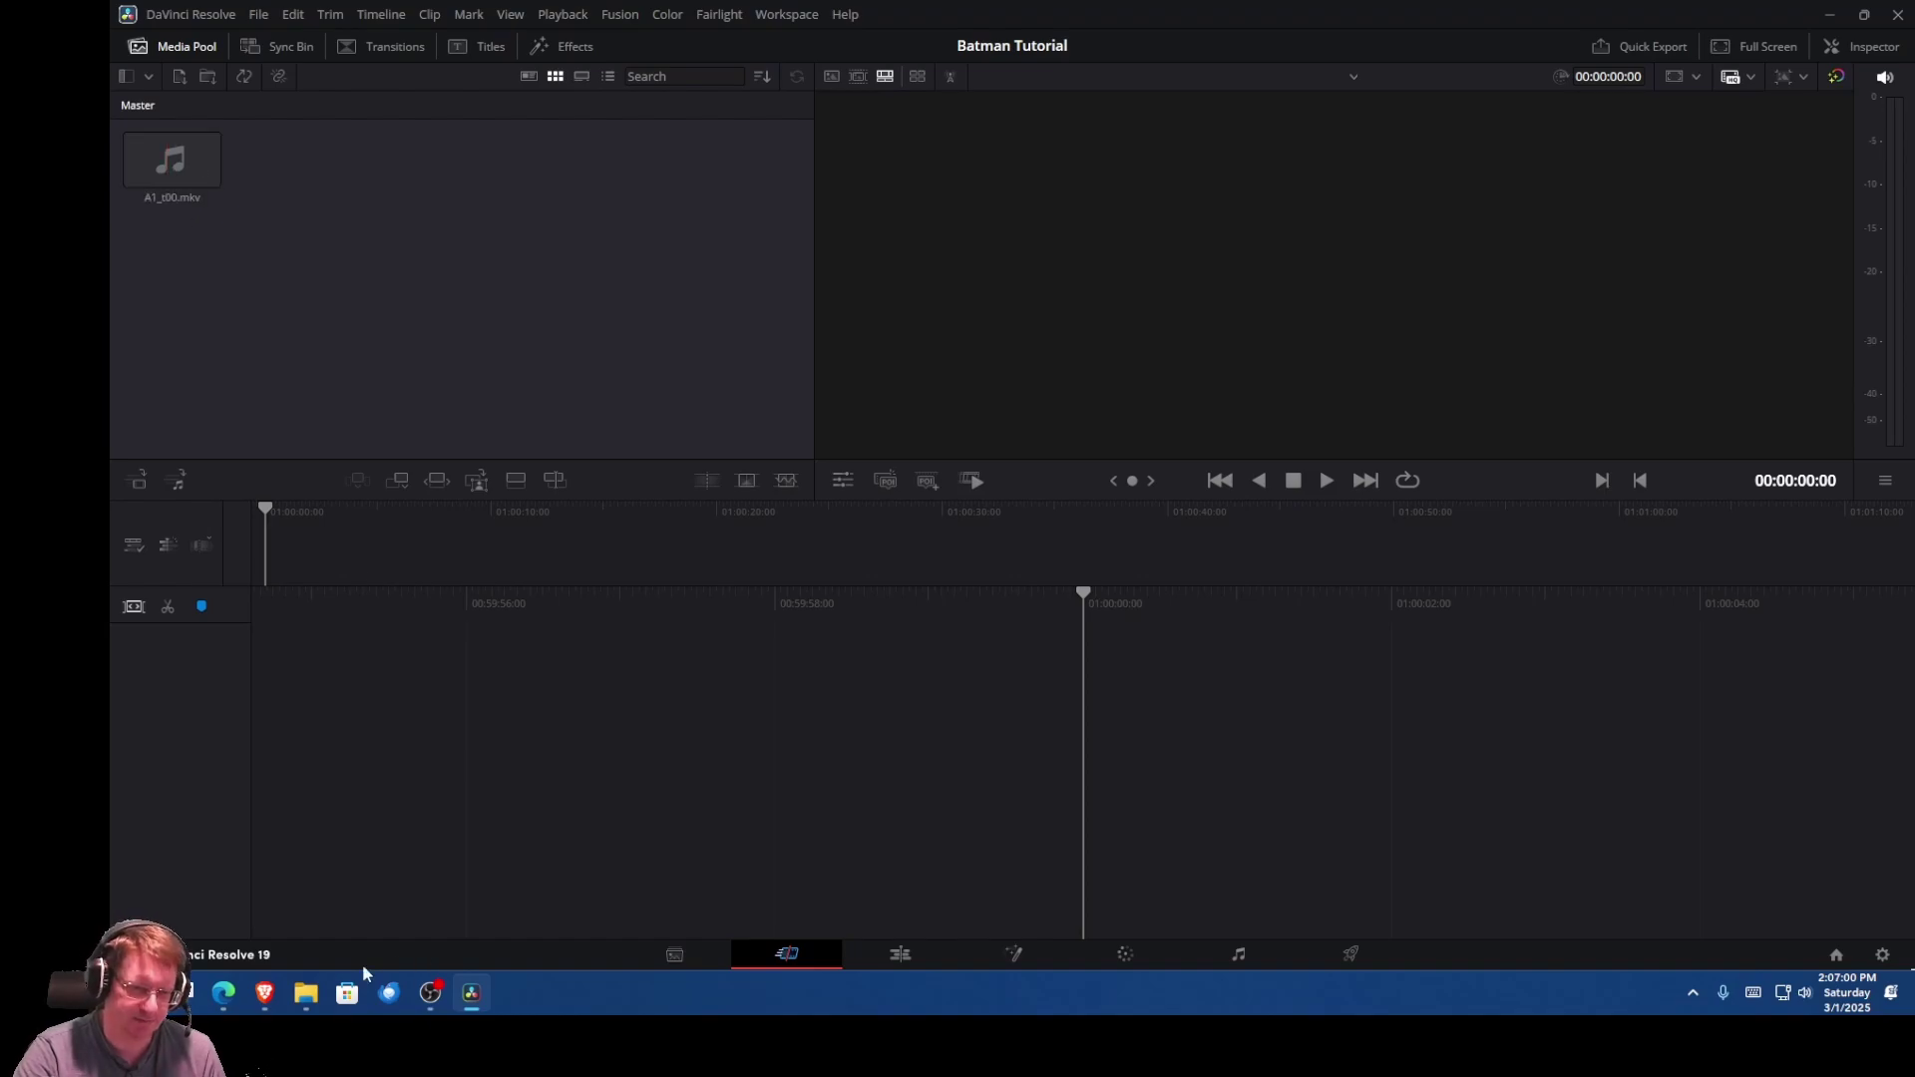
Step: Import RiffPlanet.png from the BatmanRobin folder into the media pool, and try to import BatmanRobinPosterWeb.webp as well
mouse_move(305, 992)
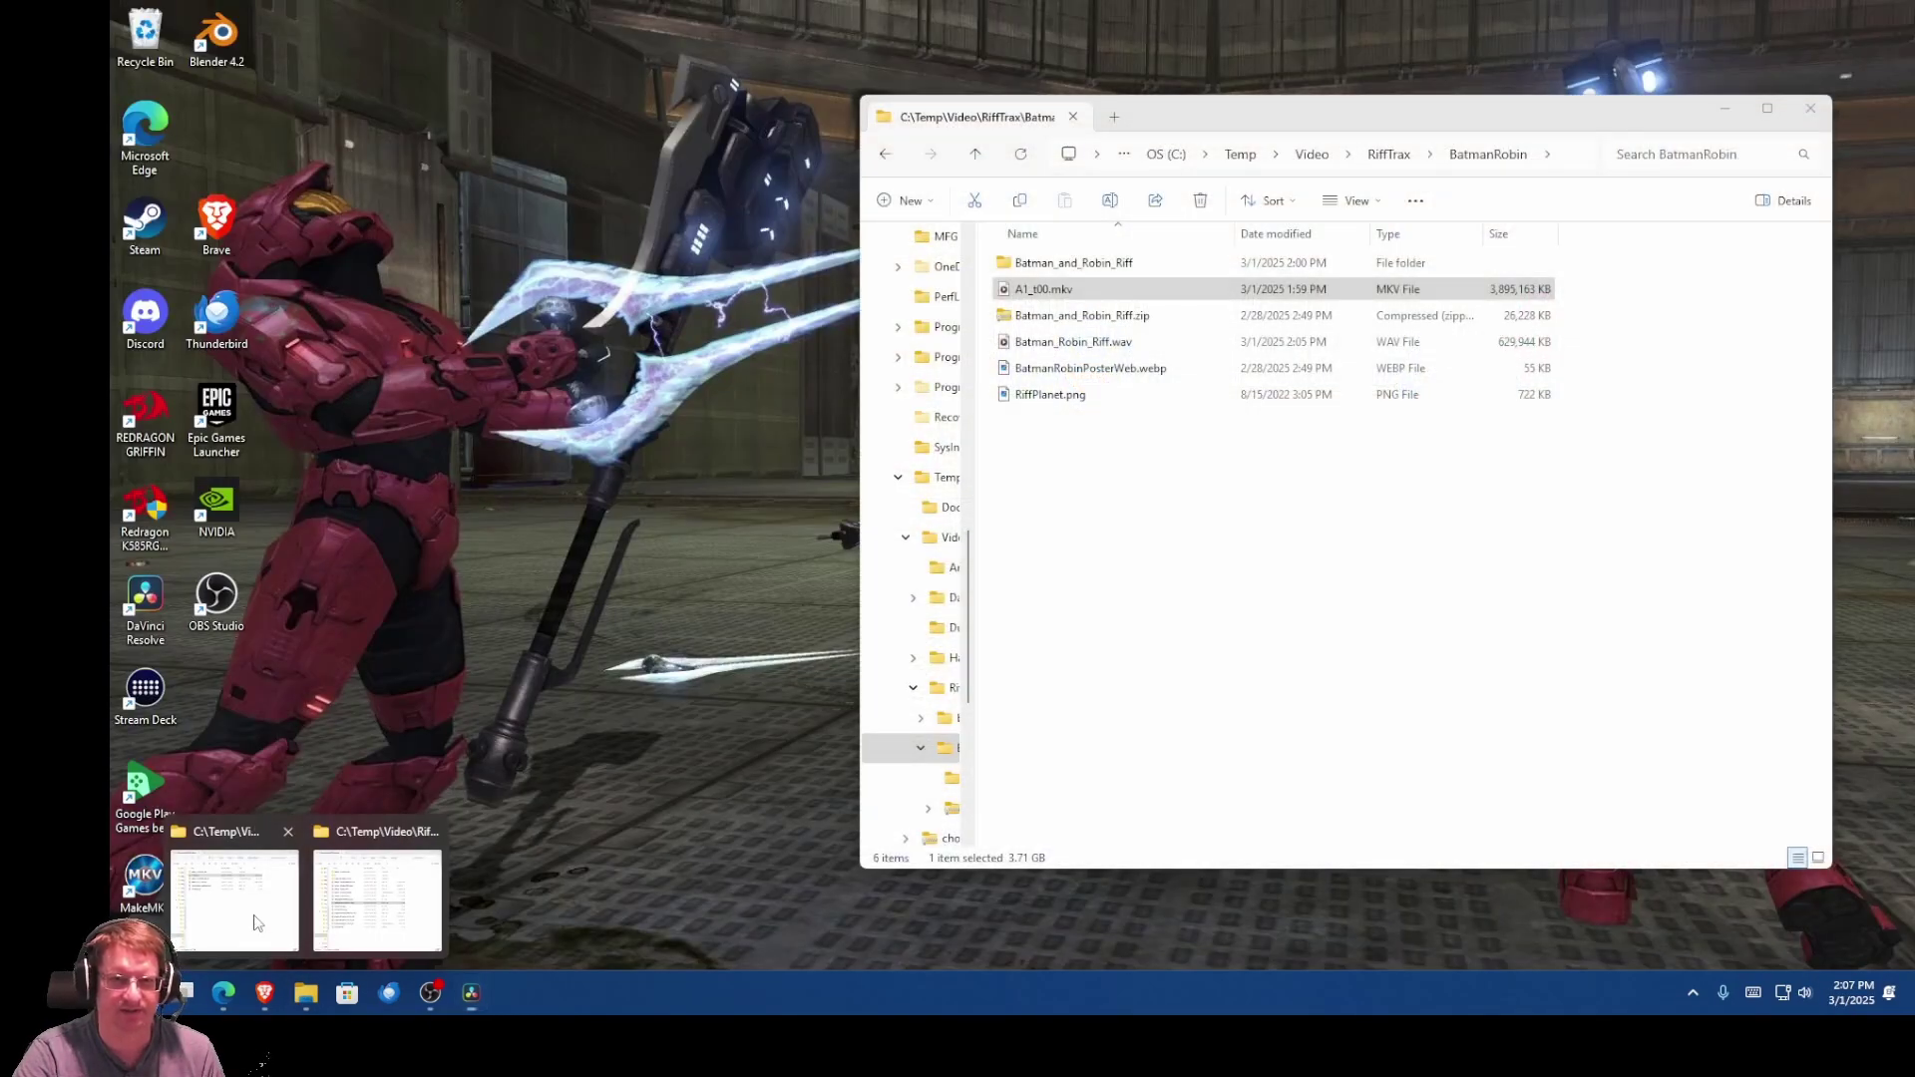
left_click(342, 925)
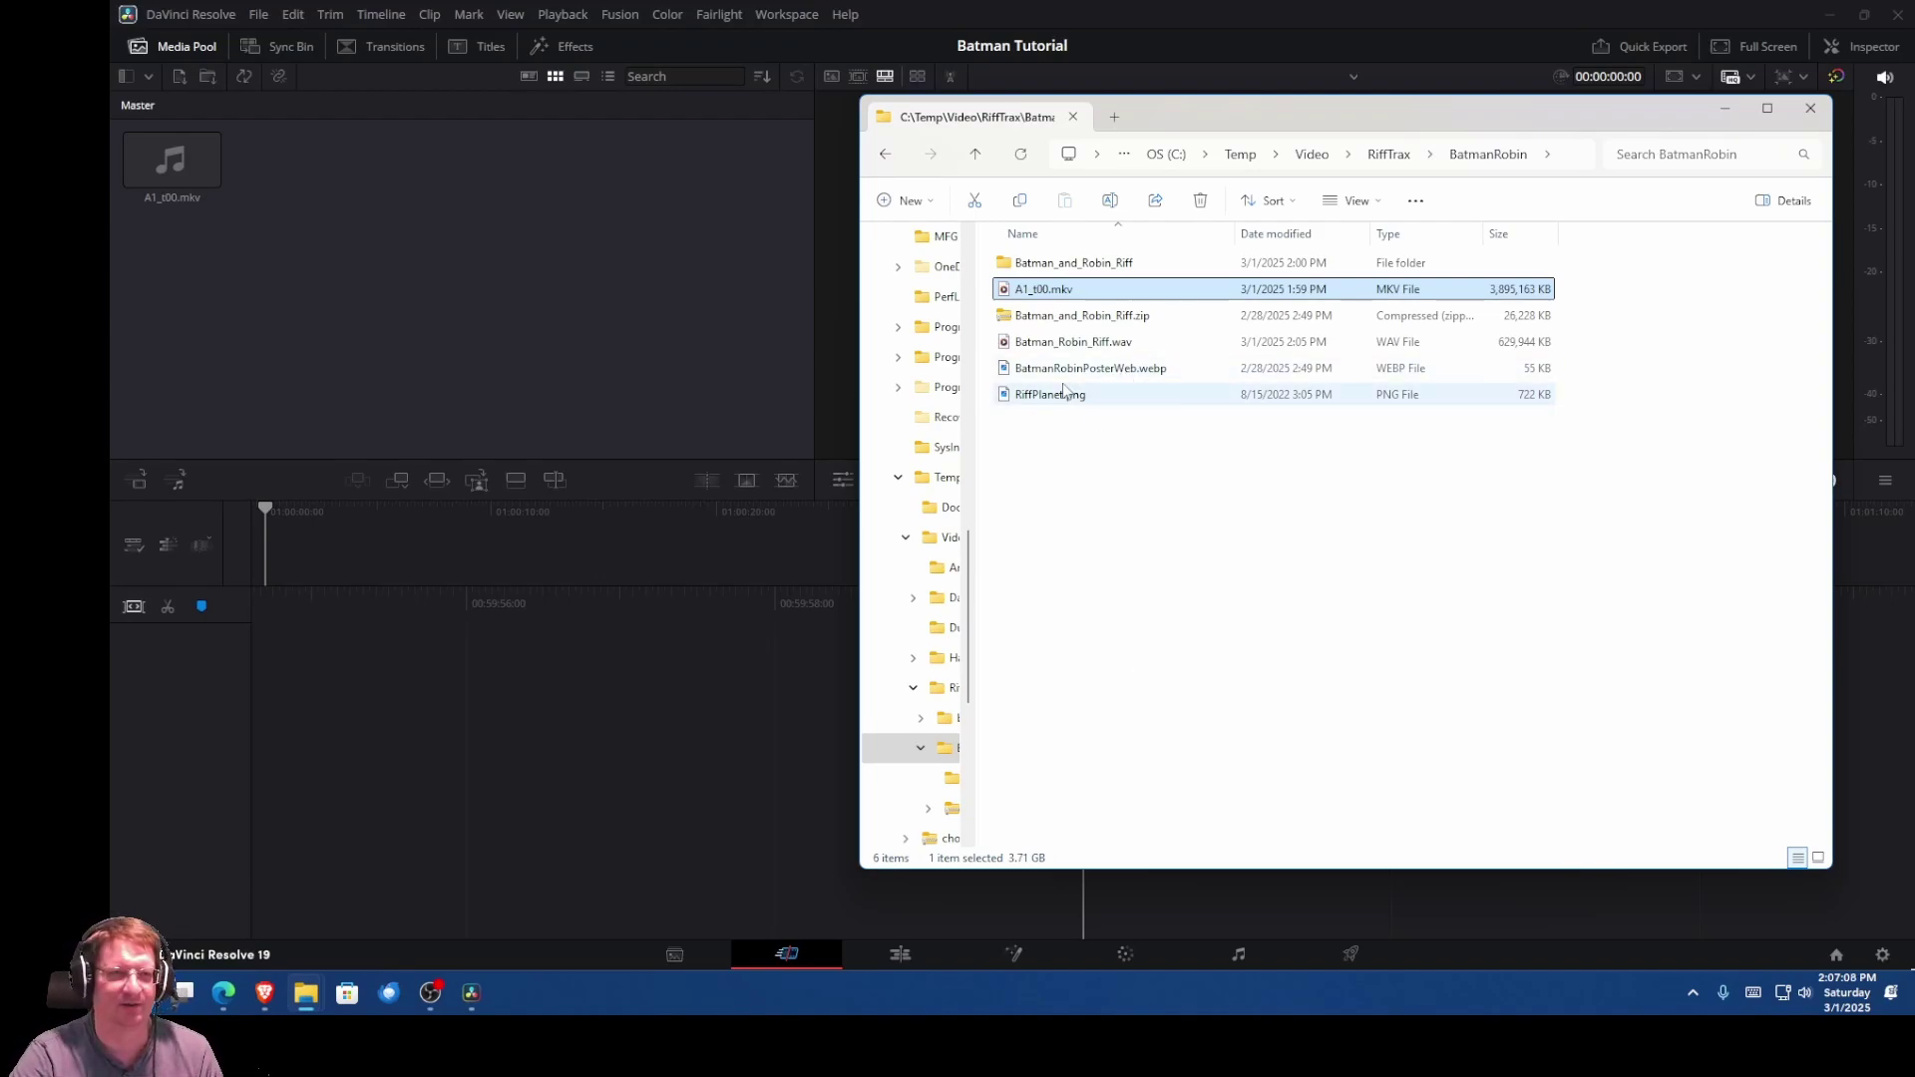
left_click_drag(1060, 396, 469, 245)
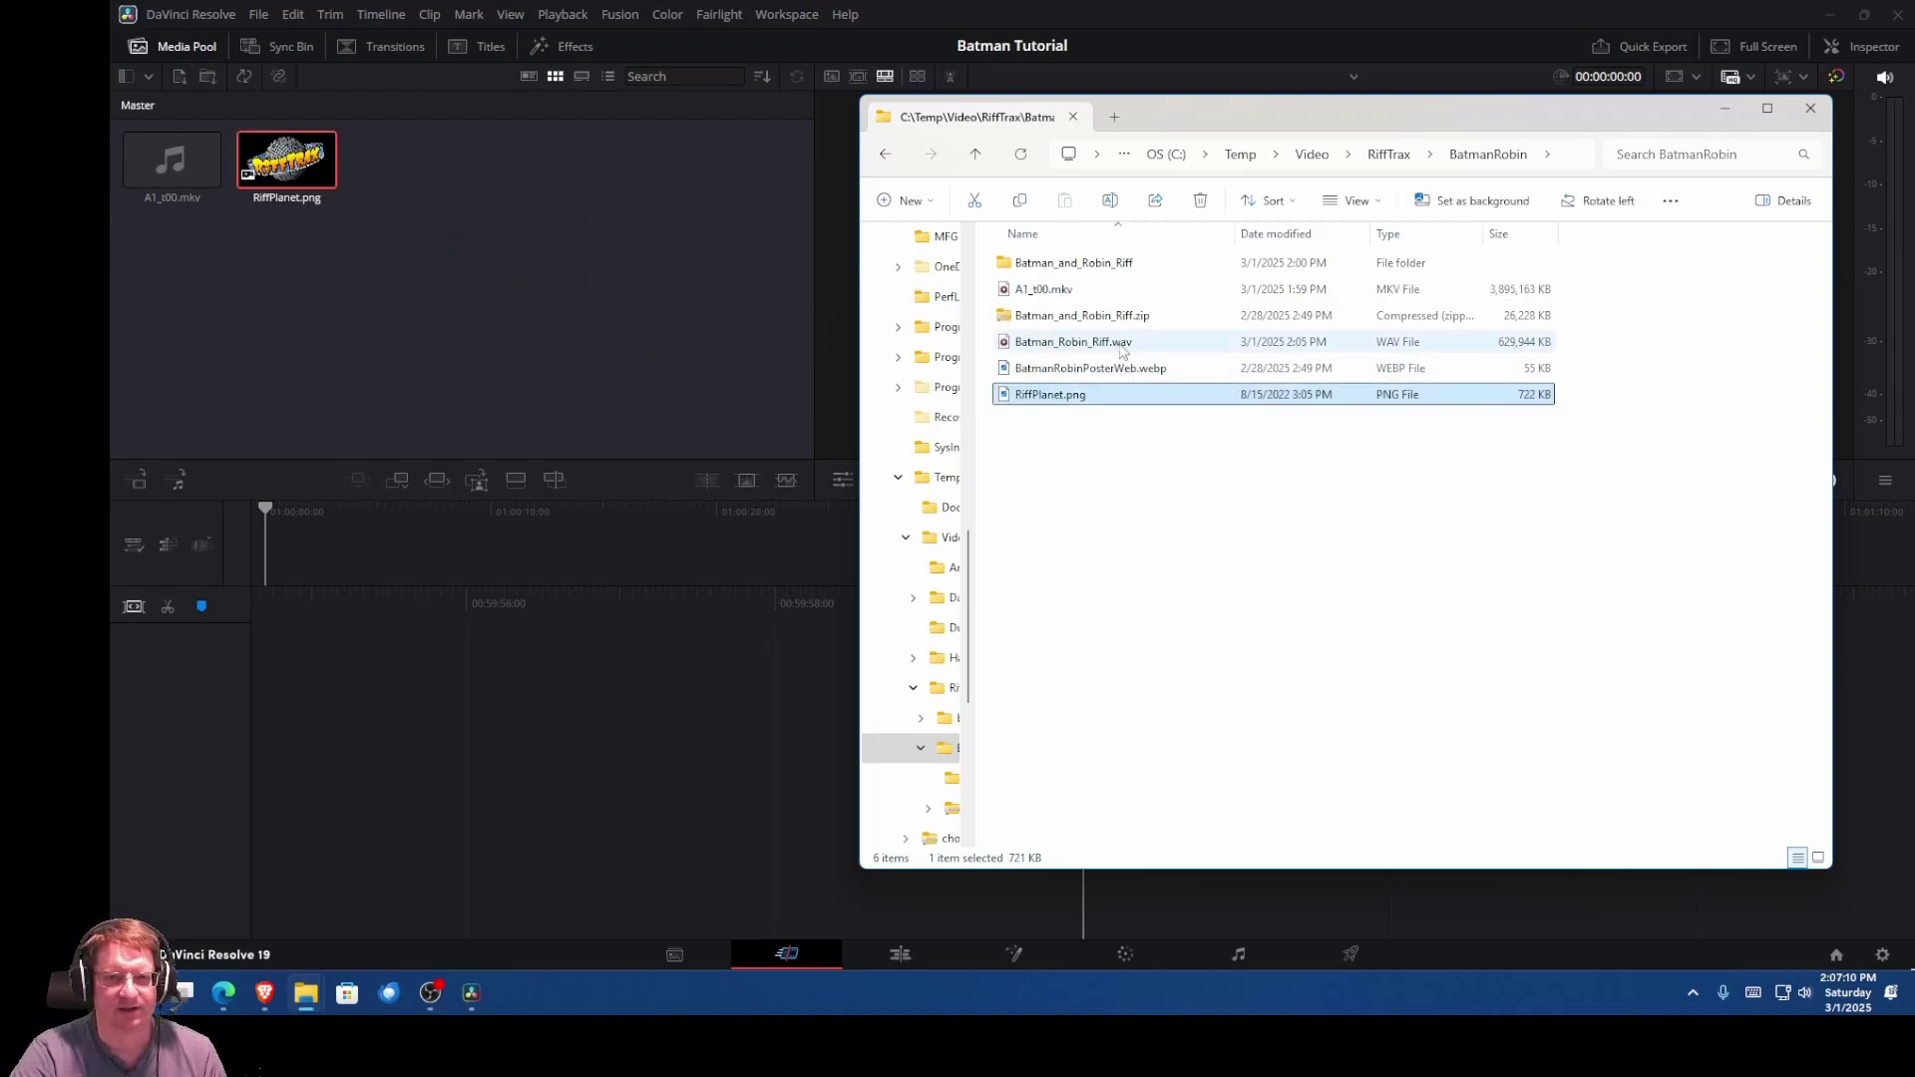
left_click_drag(1109, 371, 493, 258)
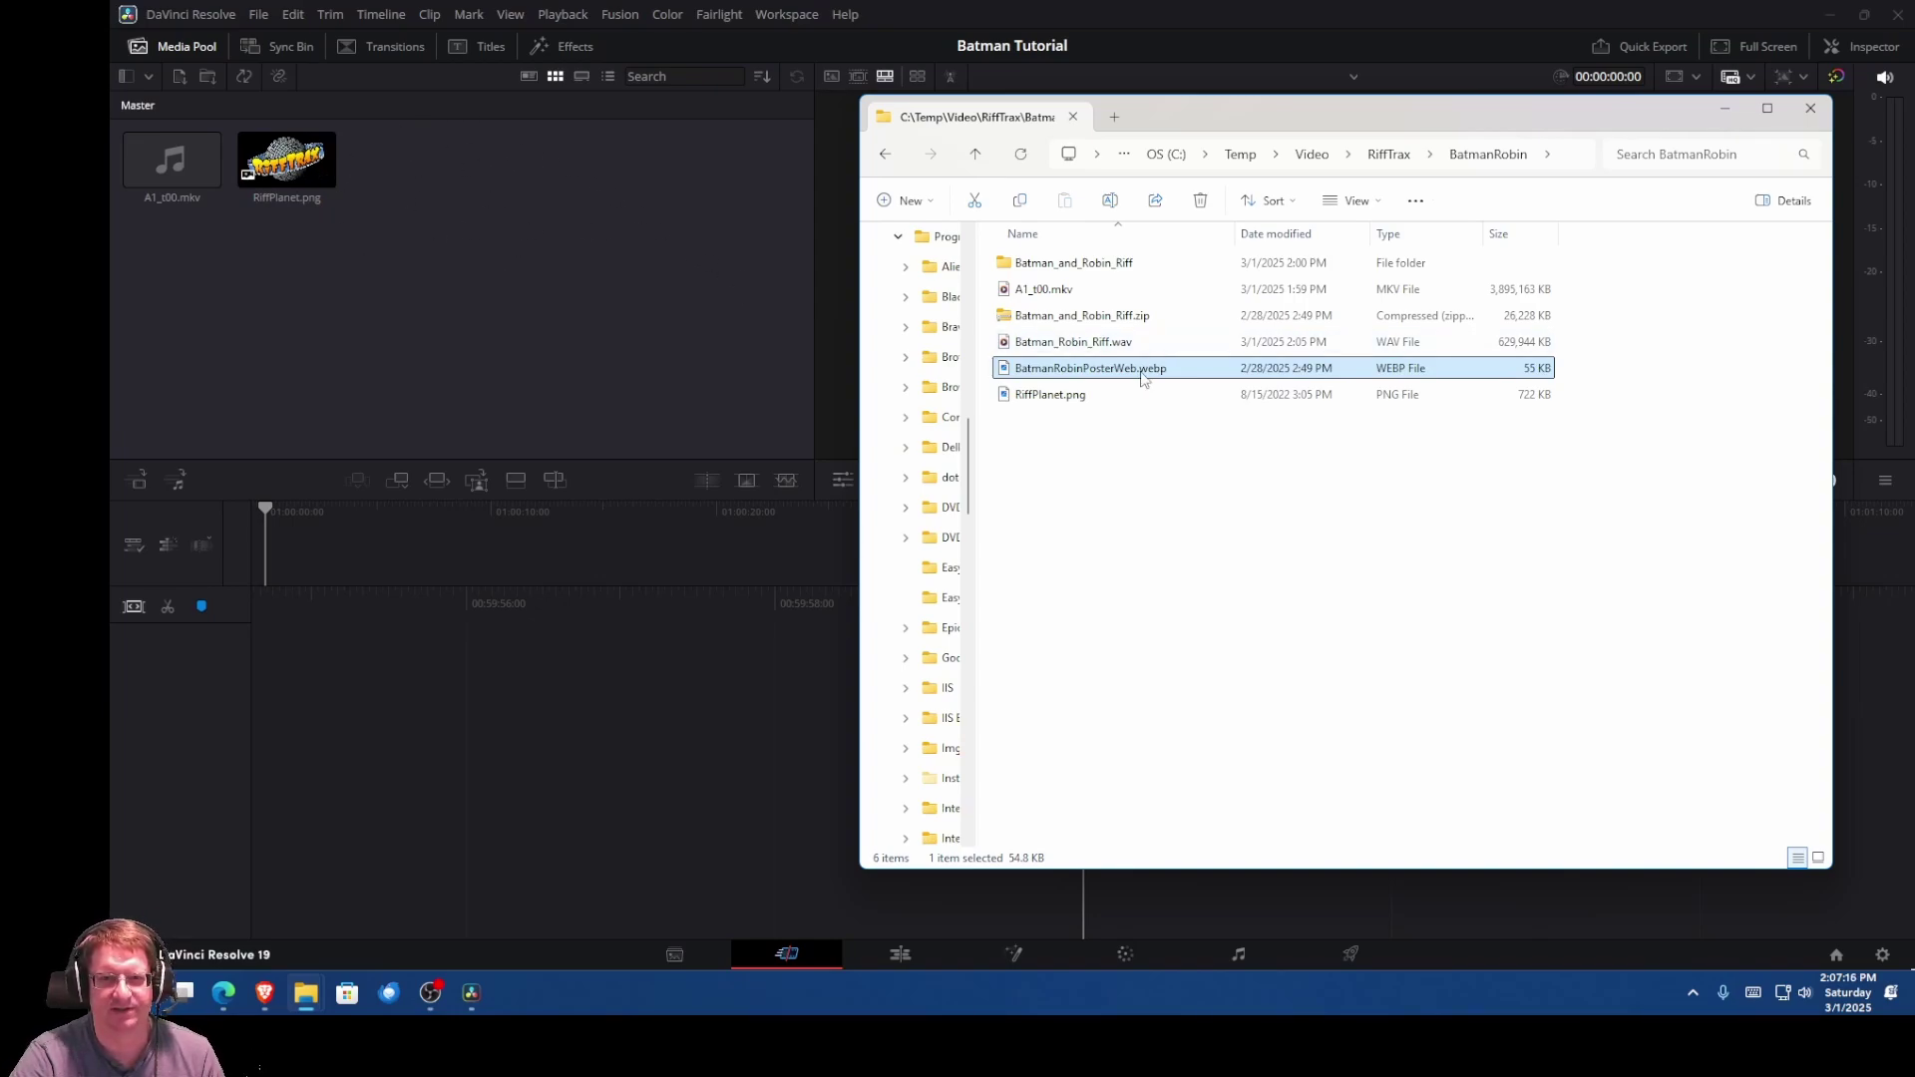
Step: Open BatmanRobinPosterWeb.webp in the image viewer and choose .jpg as the format for saving a copy
double_click(1083, 369)
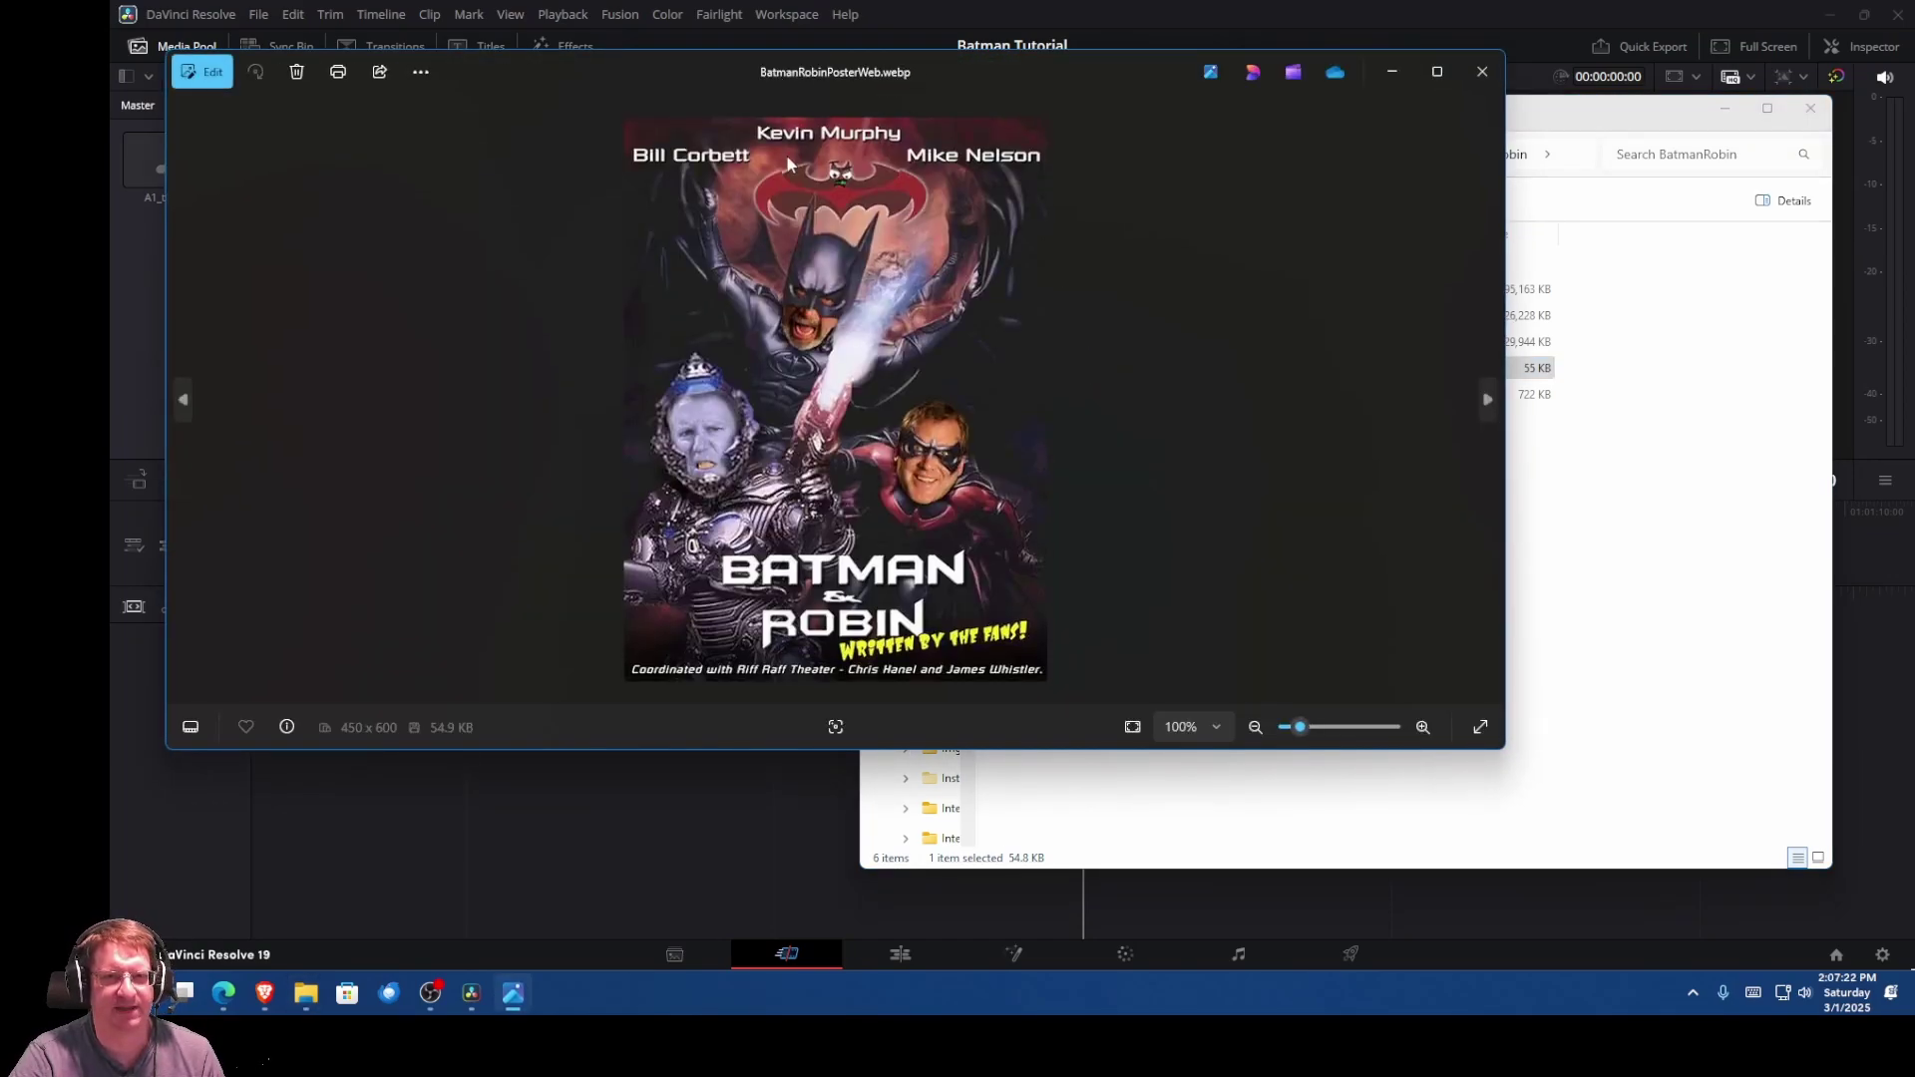
left_click(415, 74)
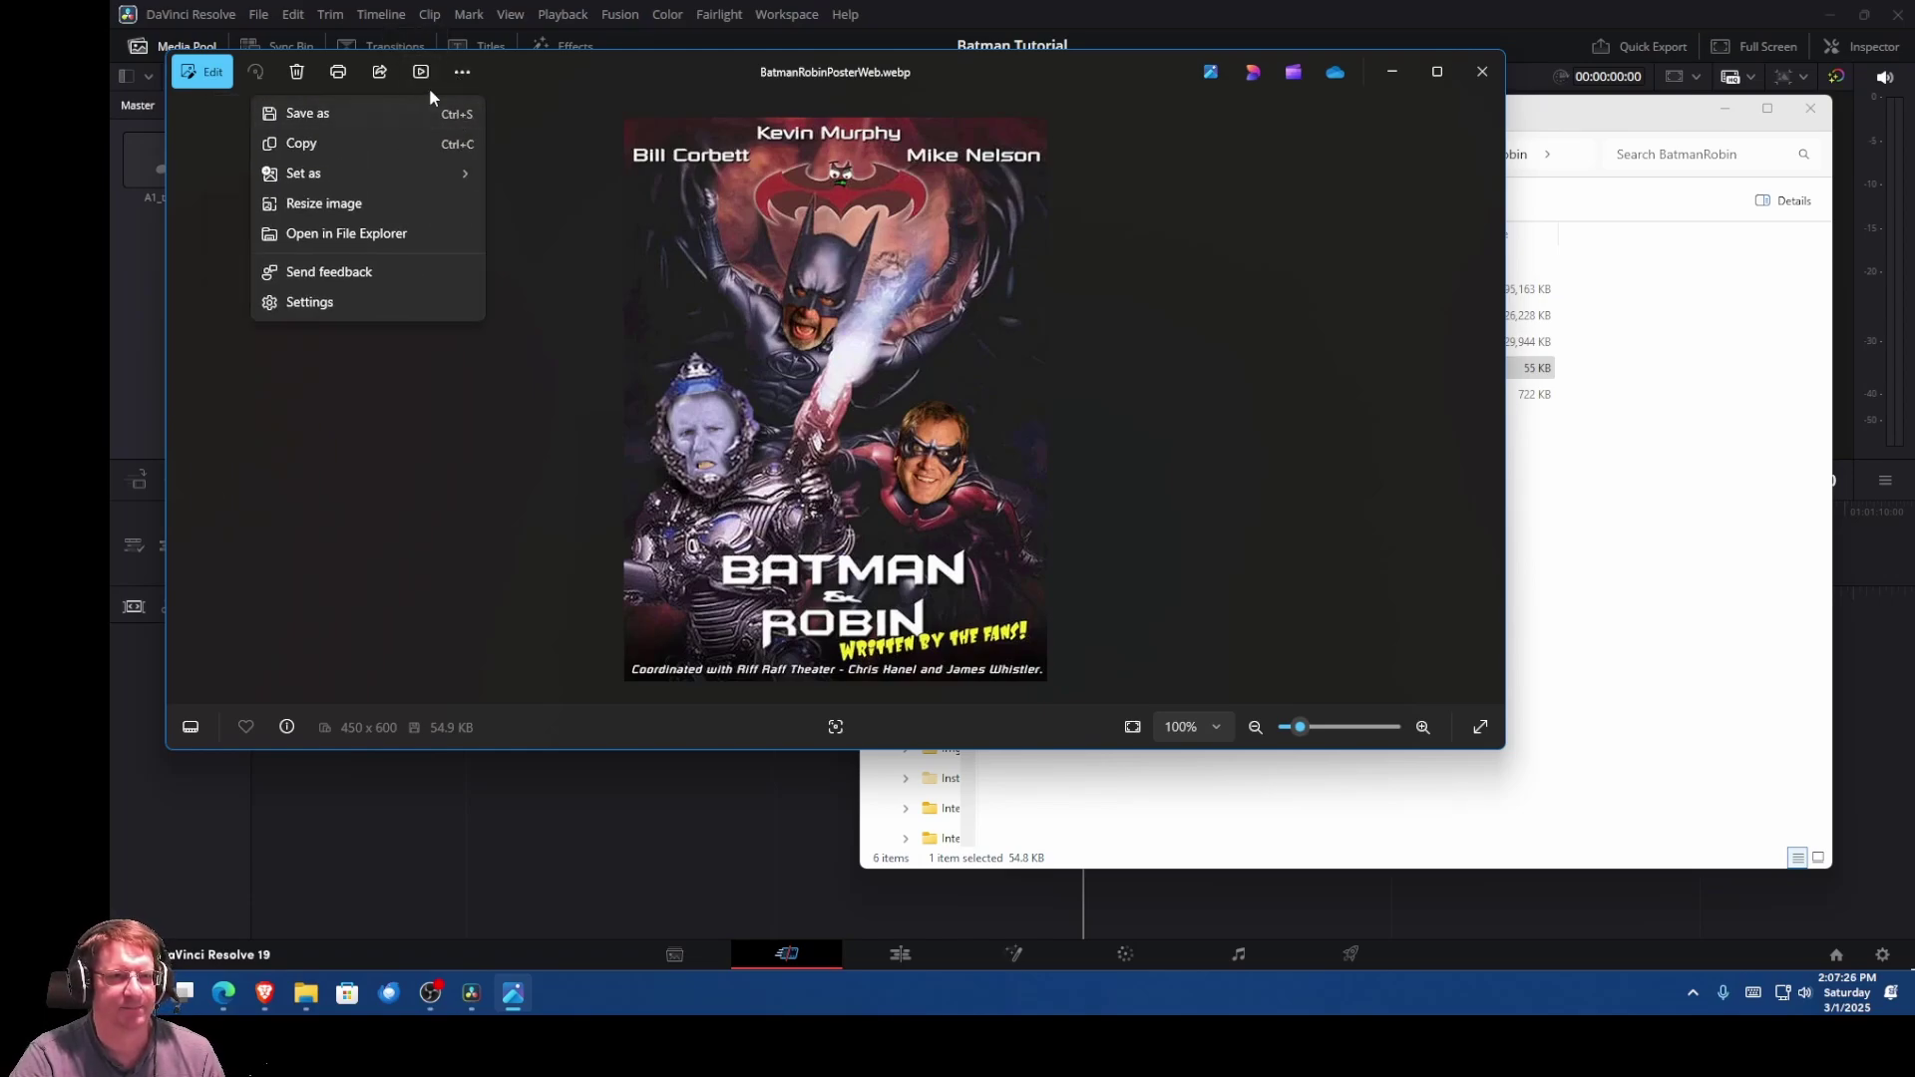
left_click(419, 112)
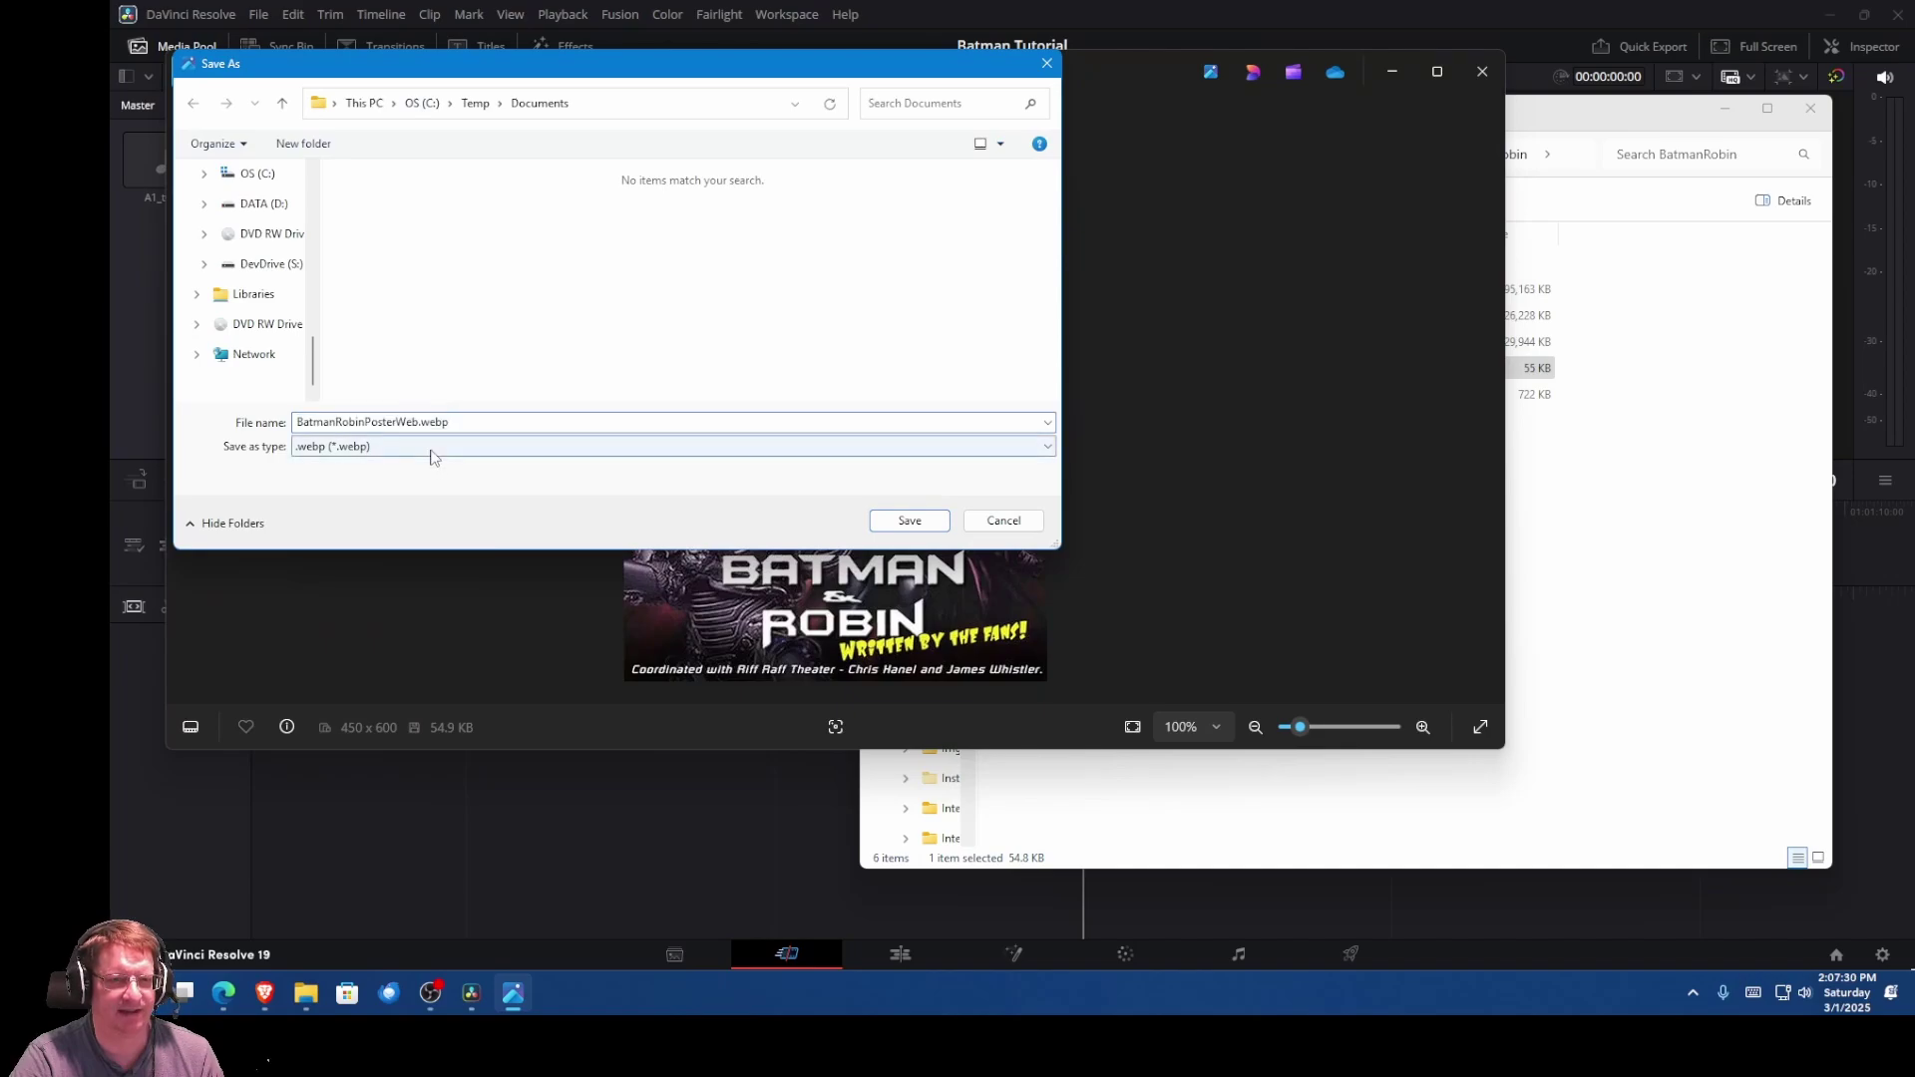
left_click(429, 447)
left_click(380, 490)
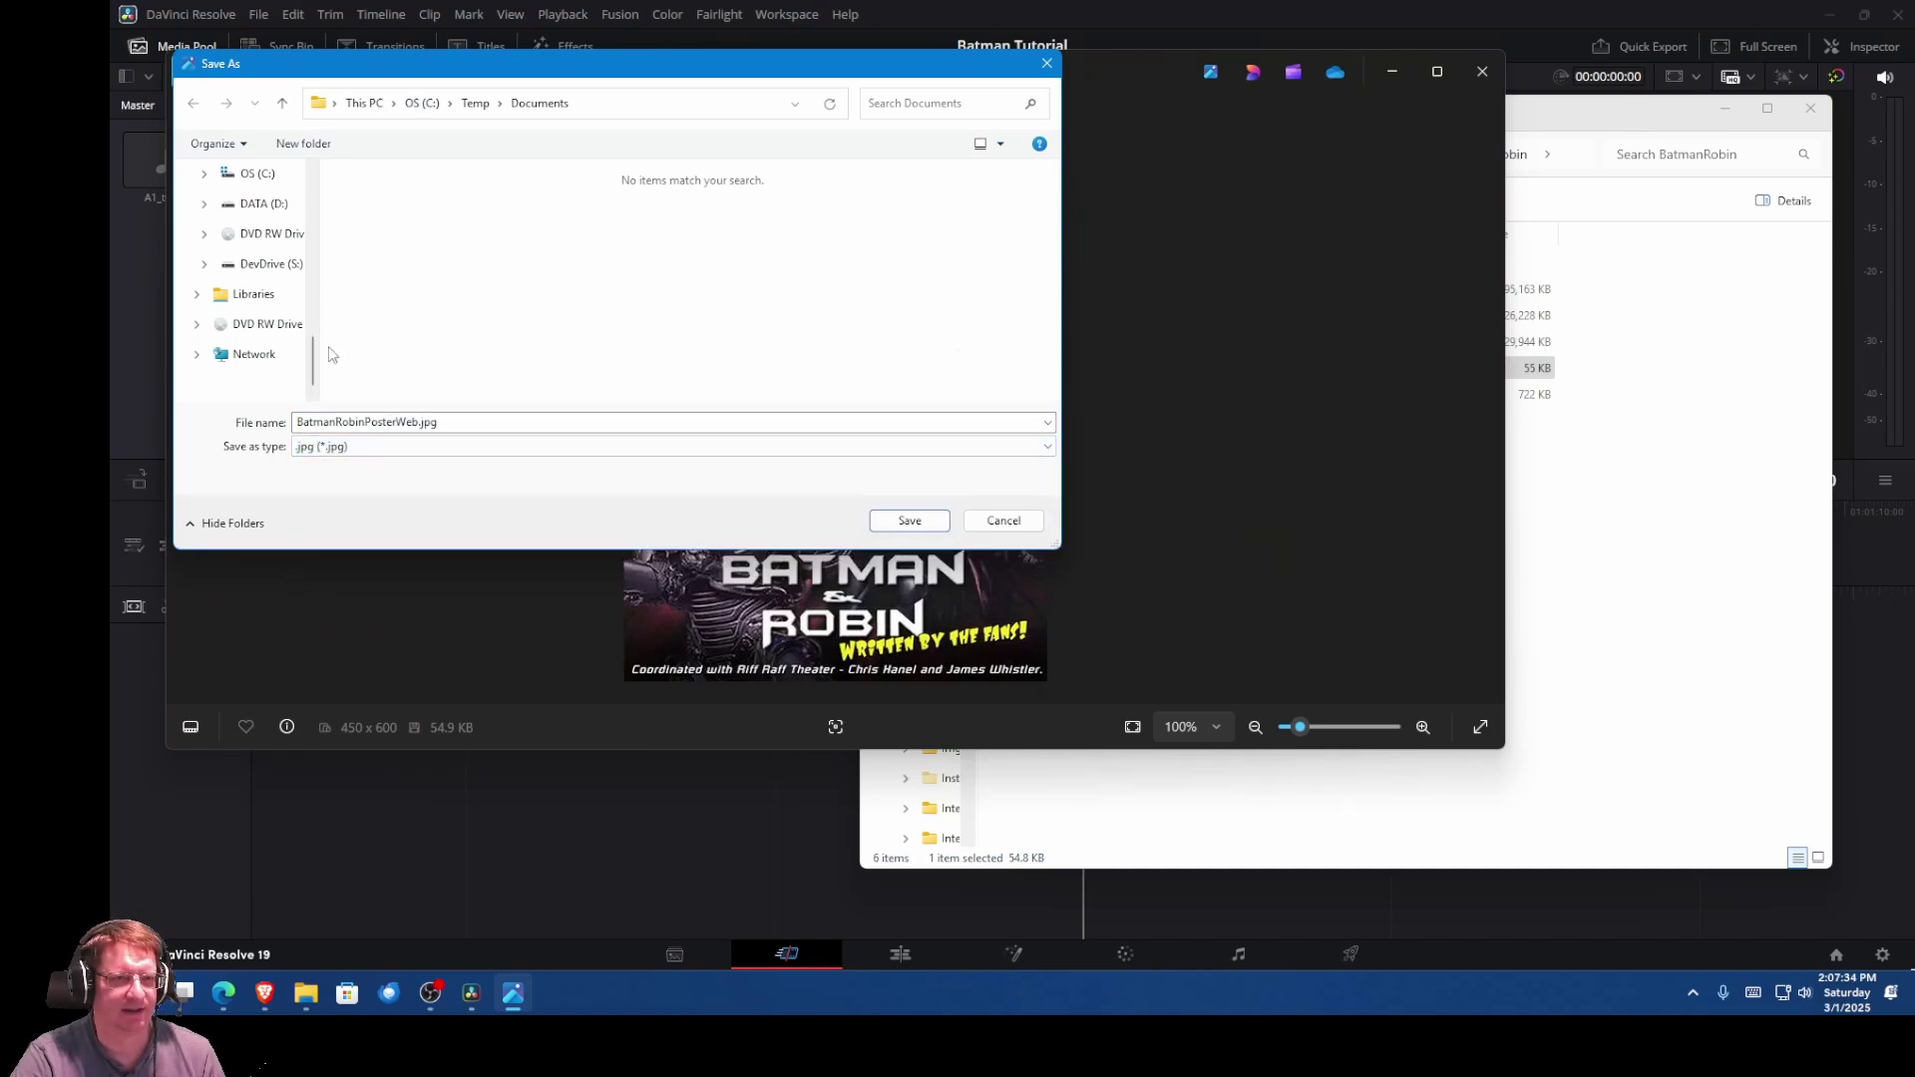
Step: Save the JPG copy of the poster to C:\Temp\Video\RiffTrax\BatmanRobin, using the path copied from File Explorer, and close the image
left_click(1603, 113)
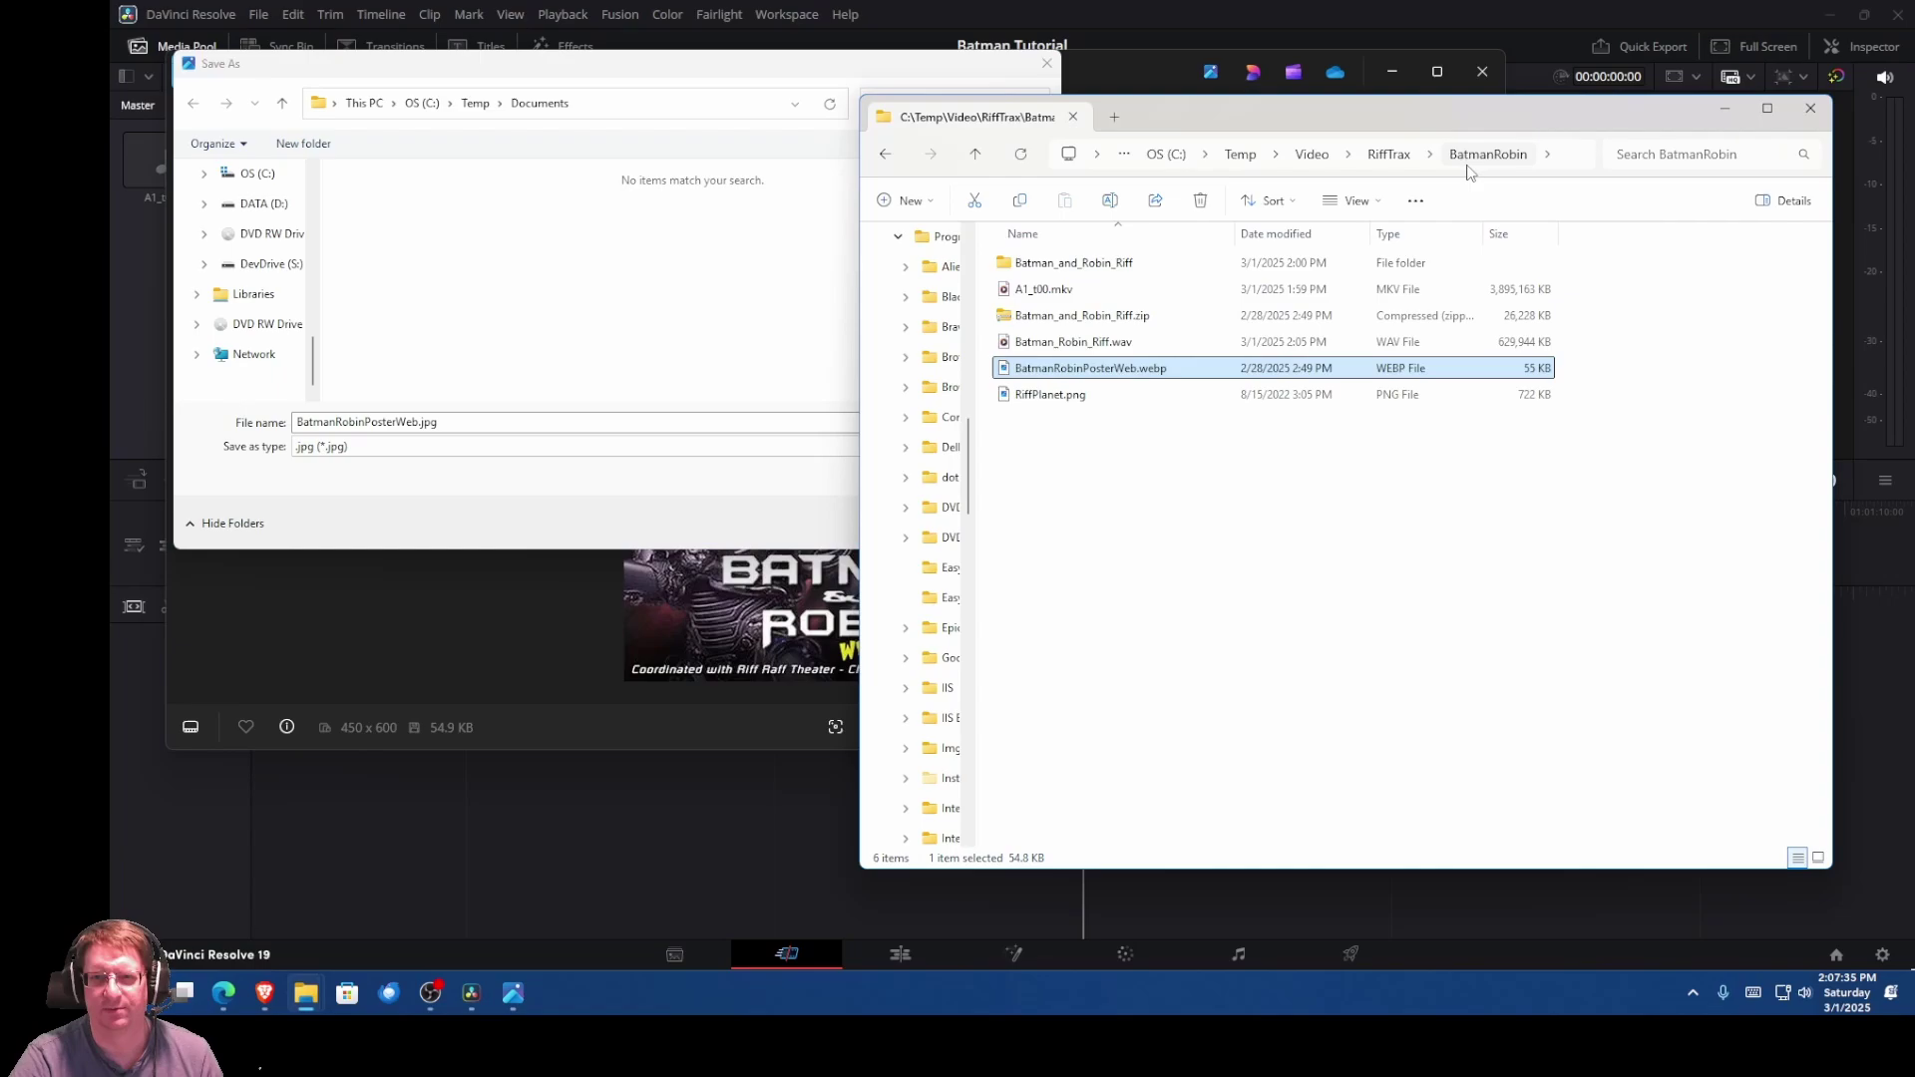
left_click(1567, 159)
key("ctrl+c")
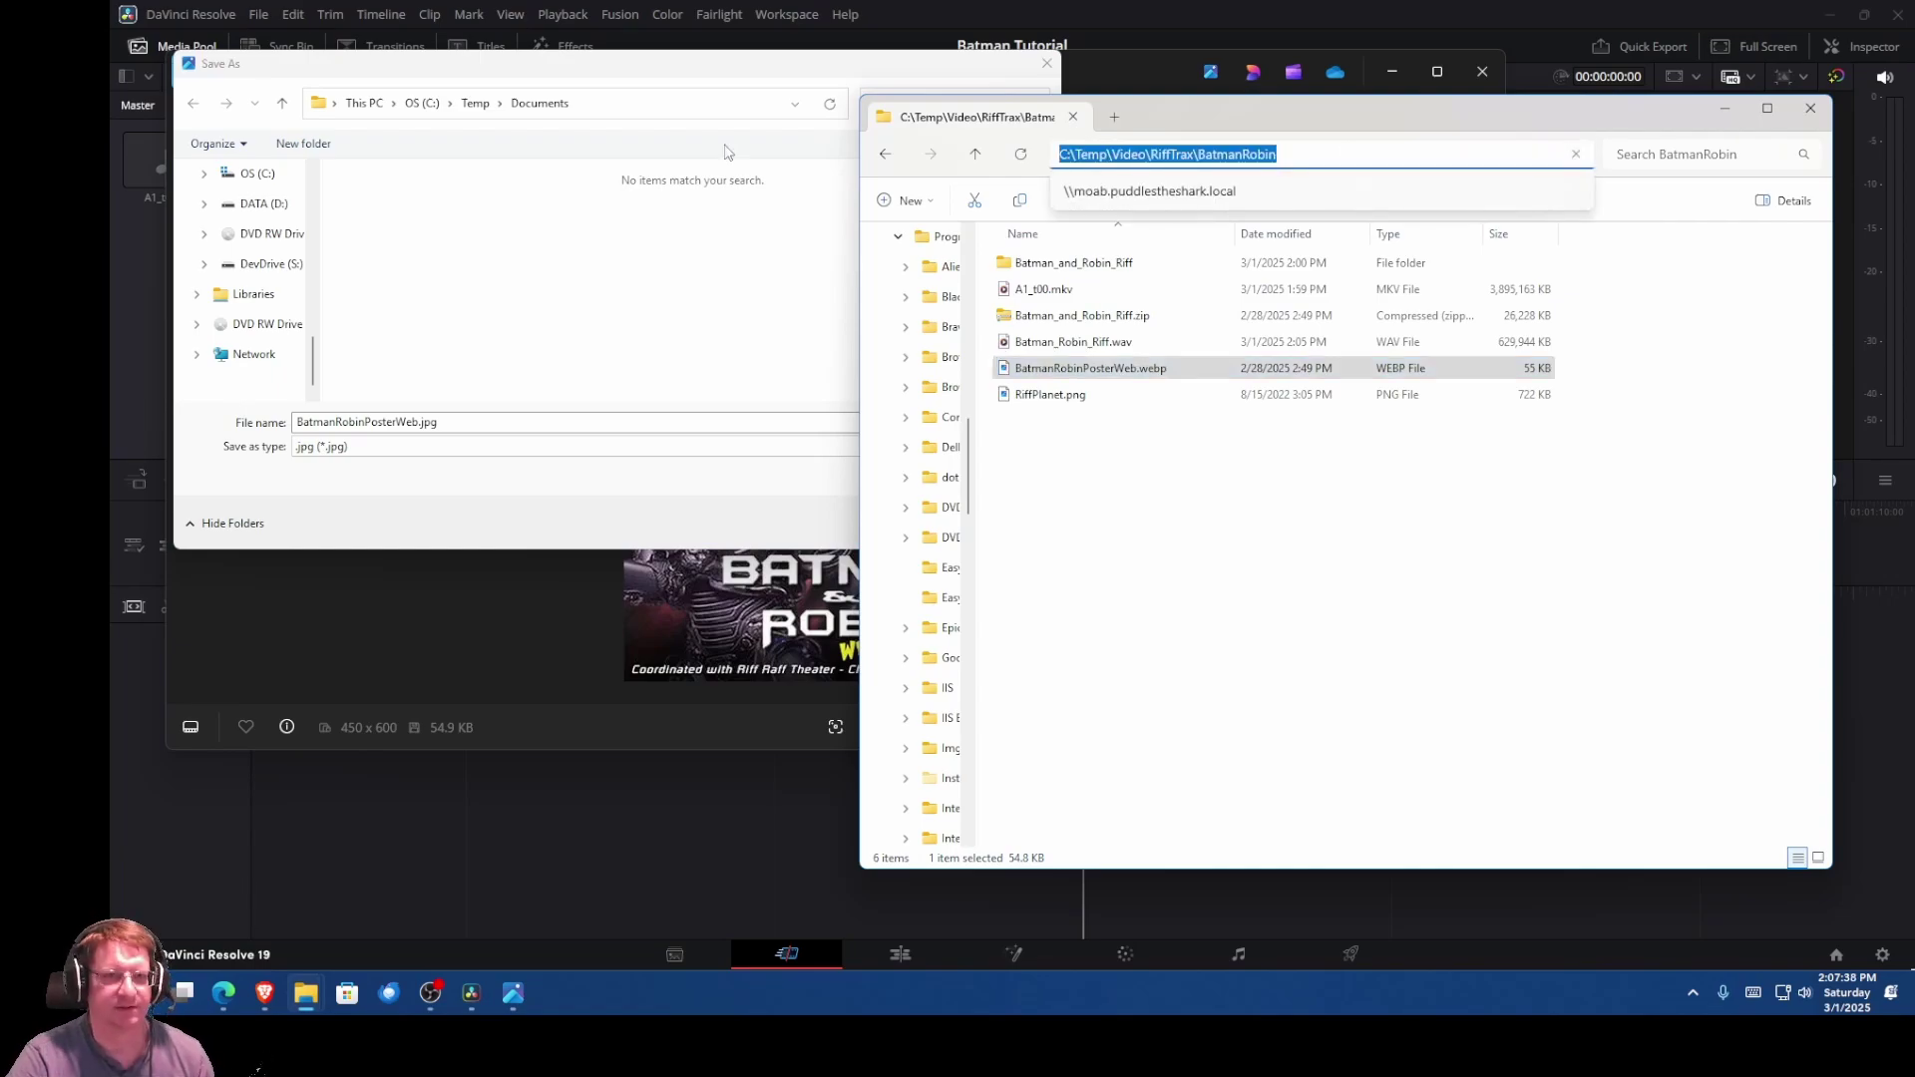
left_click(670, 110)
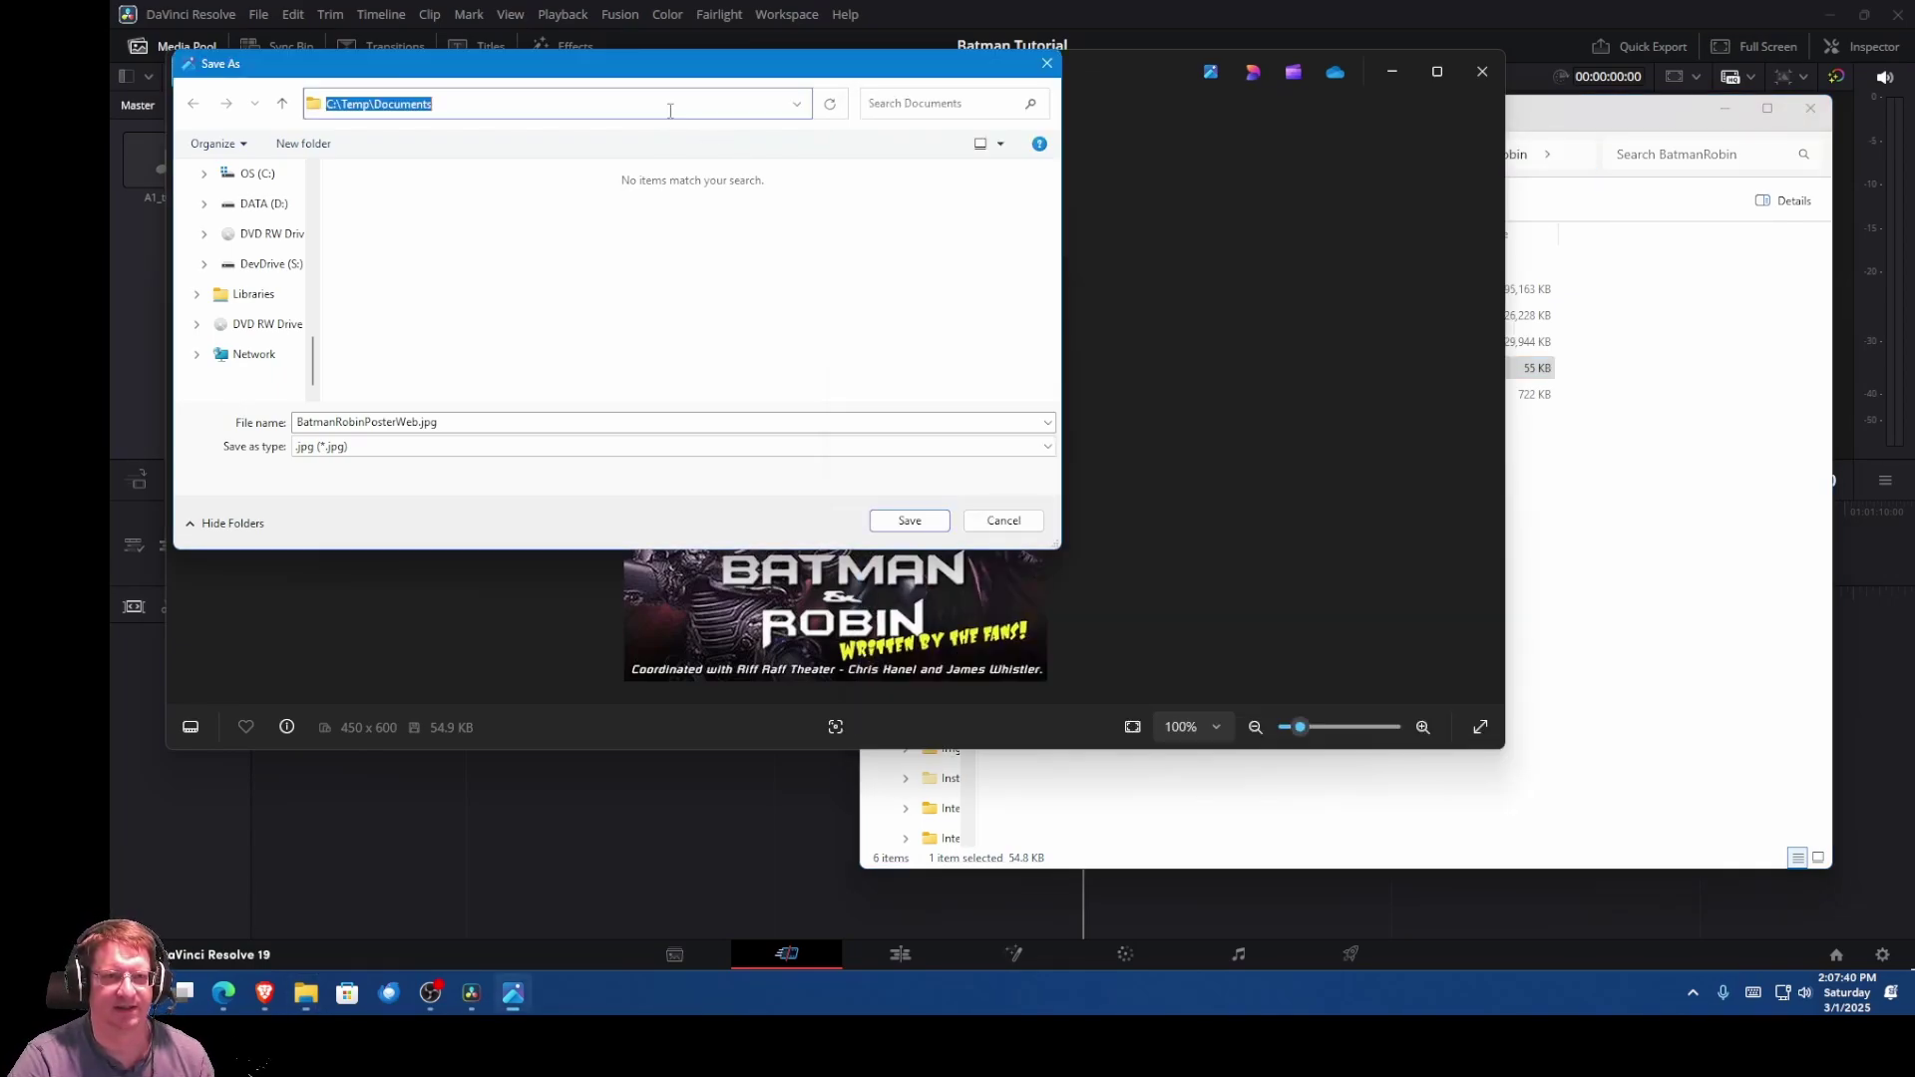
key("ctrl+v")
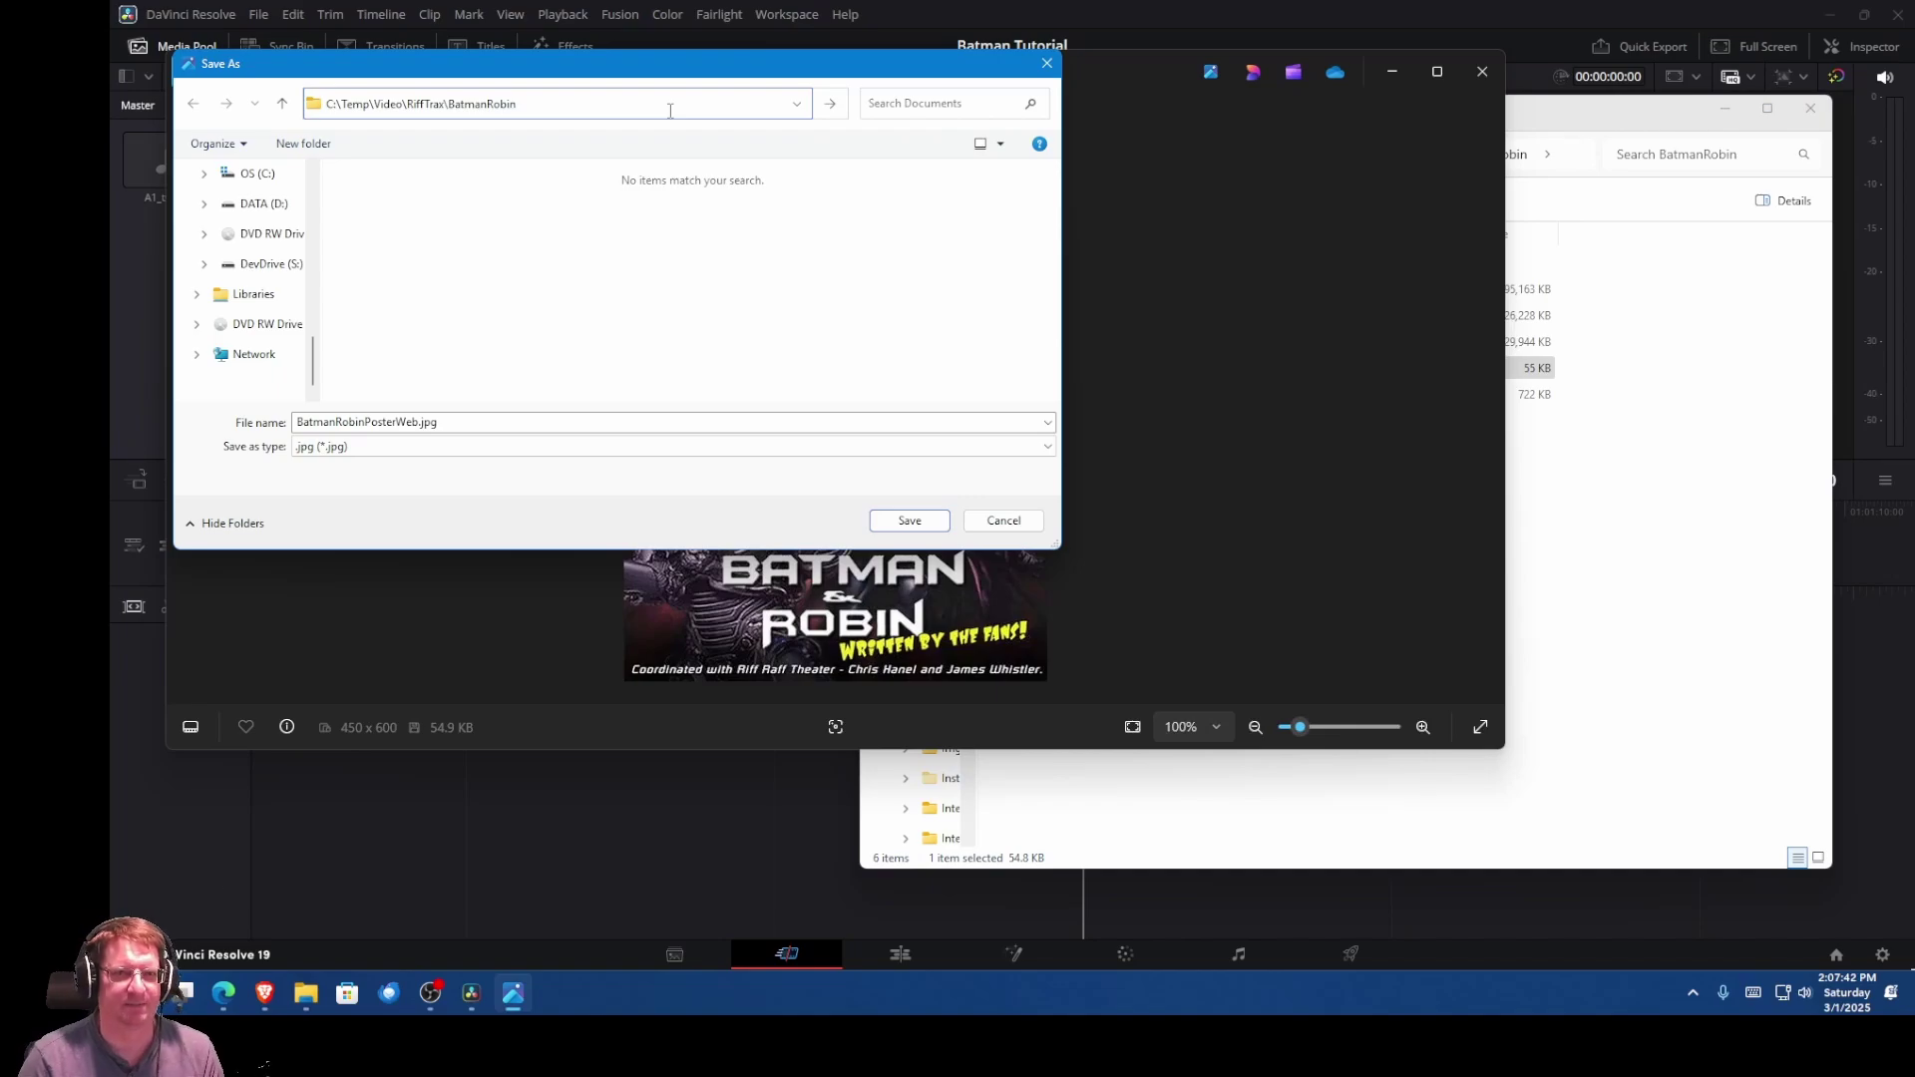
key("Return")
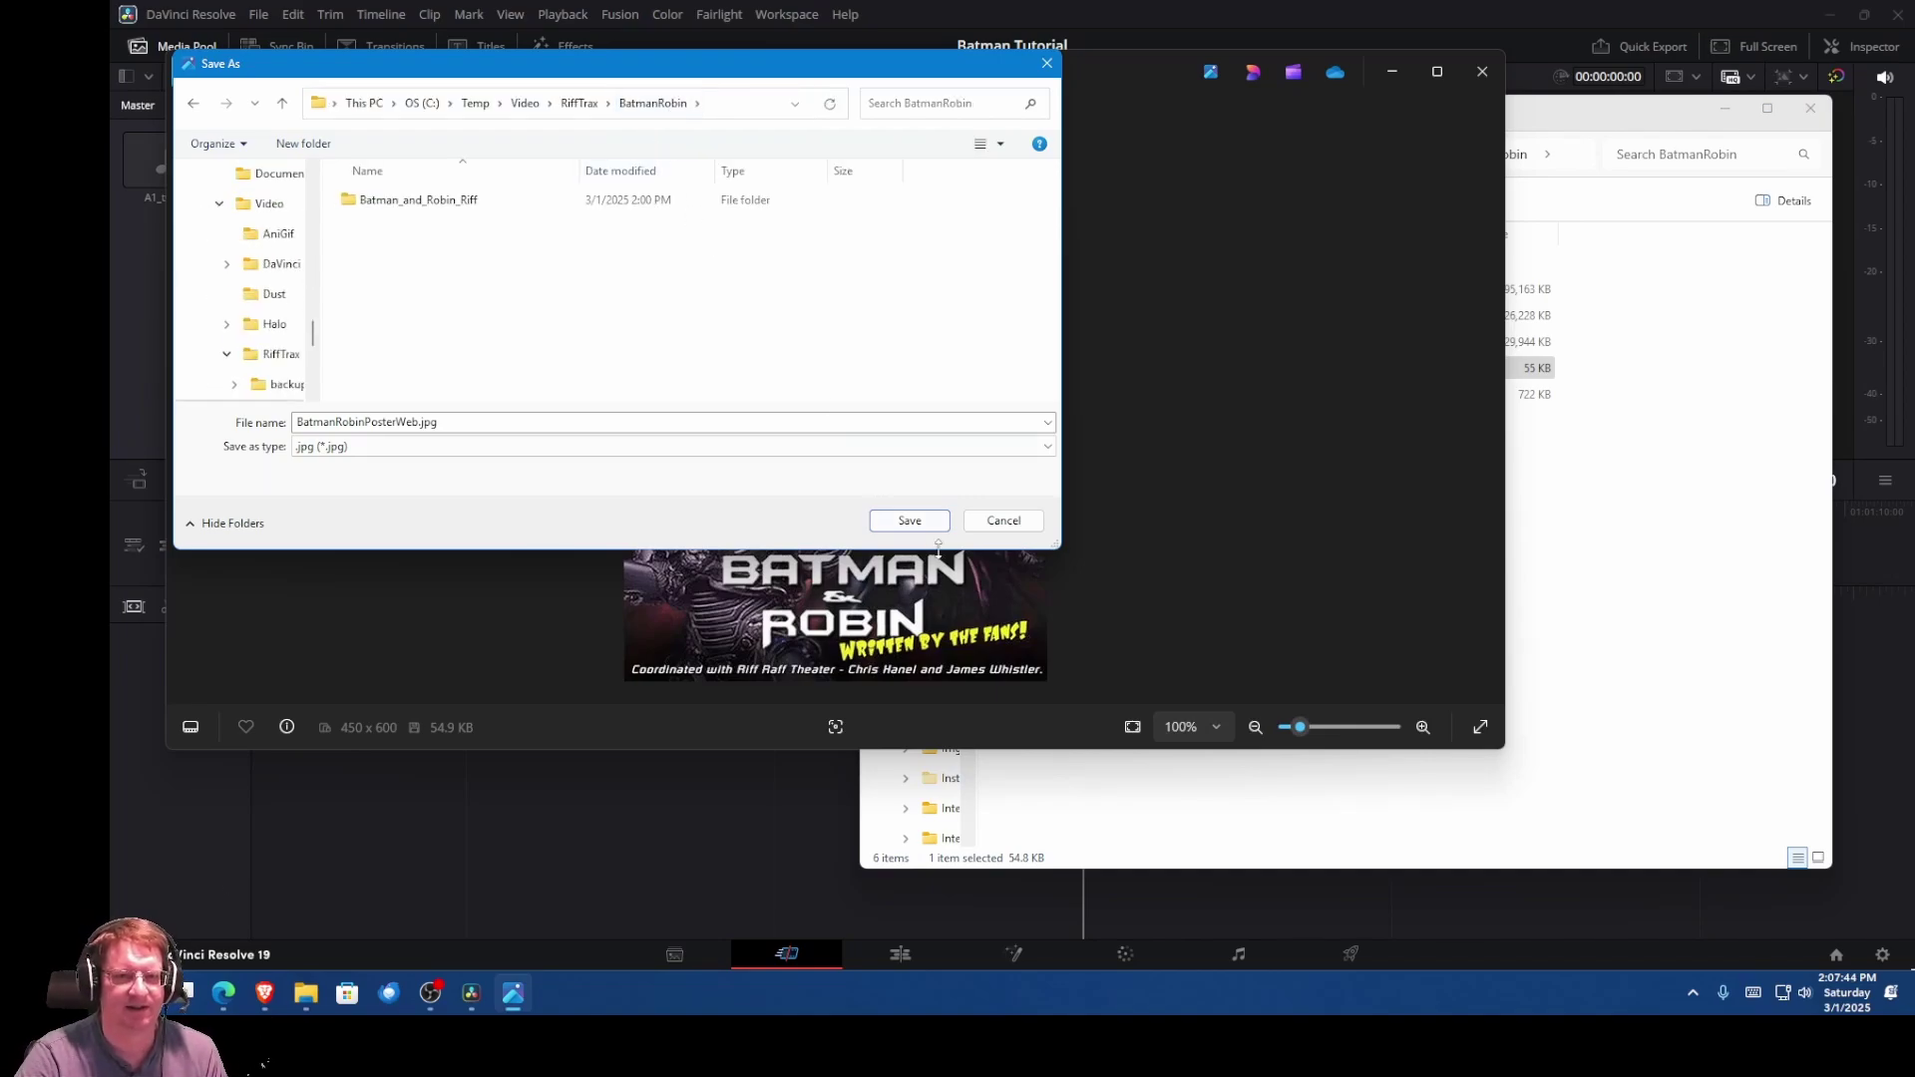
left_click(909, 522)
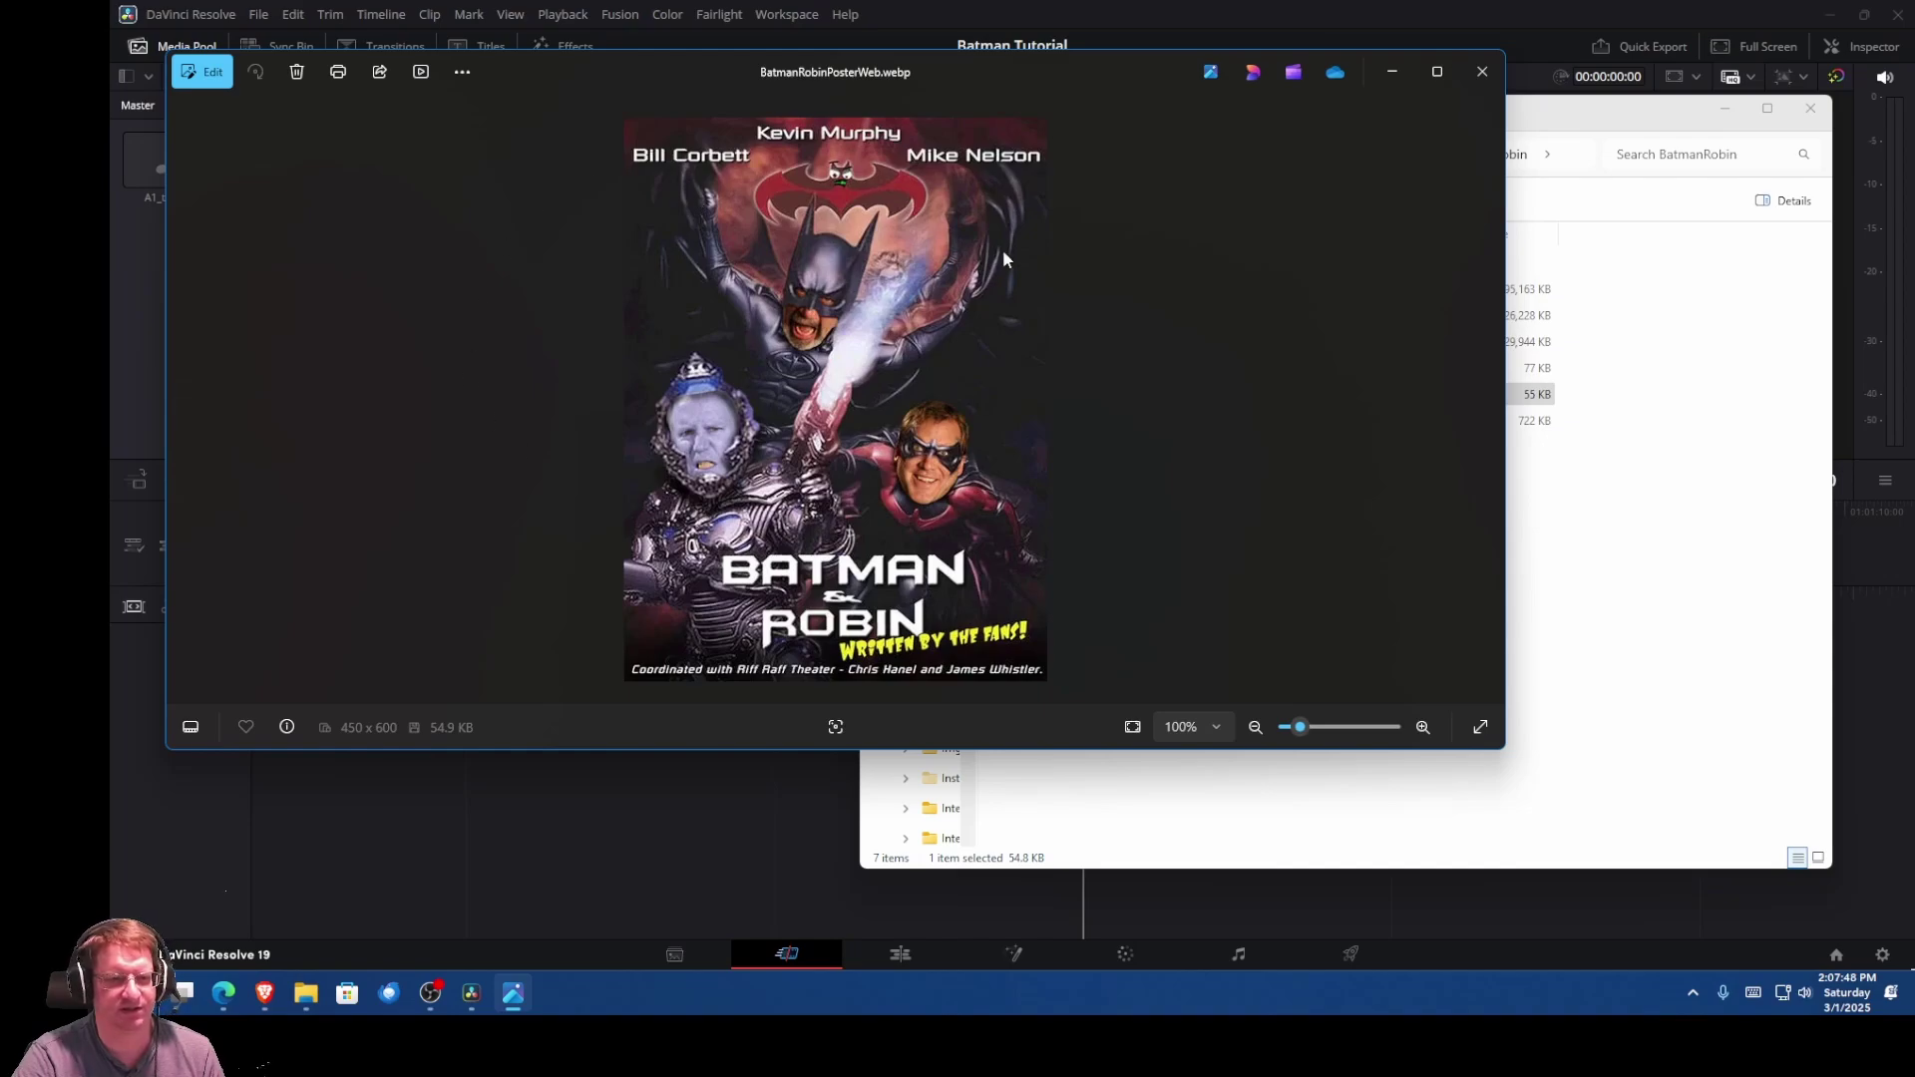
left_click(1482, 71)
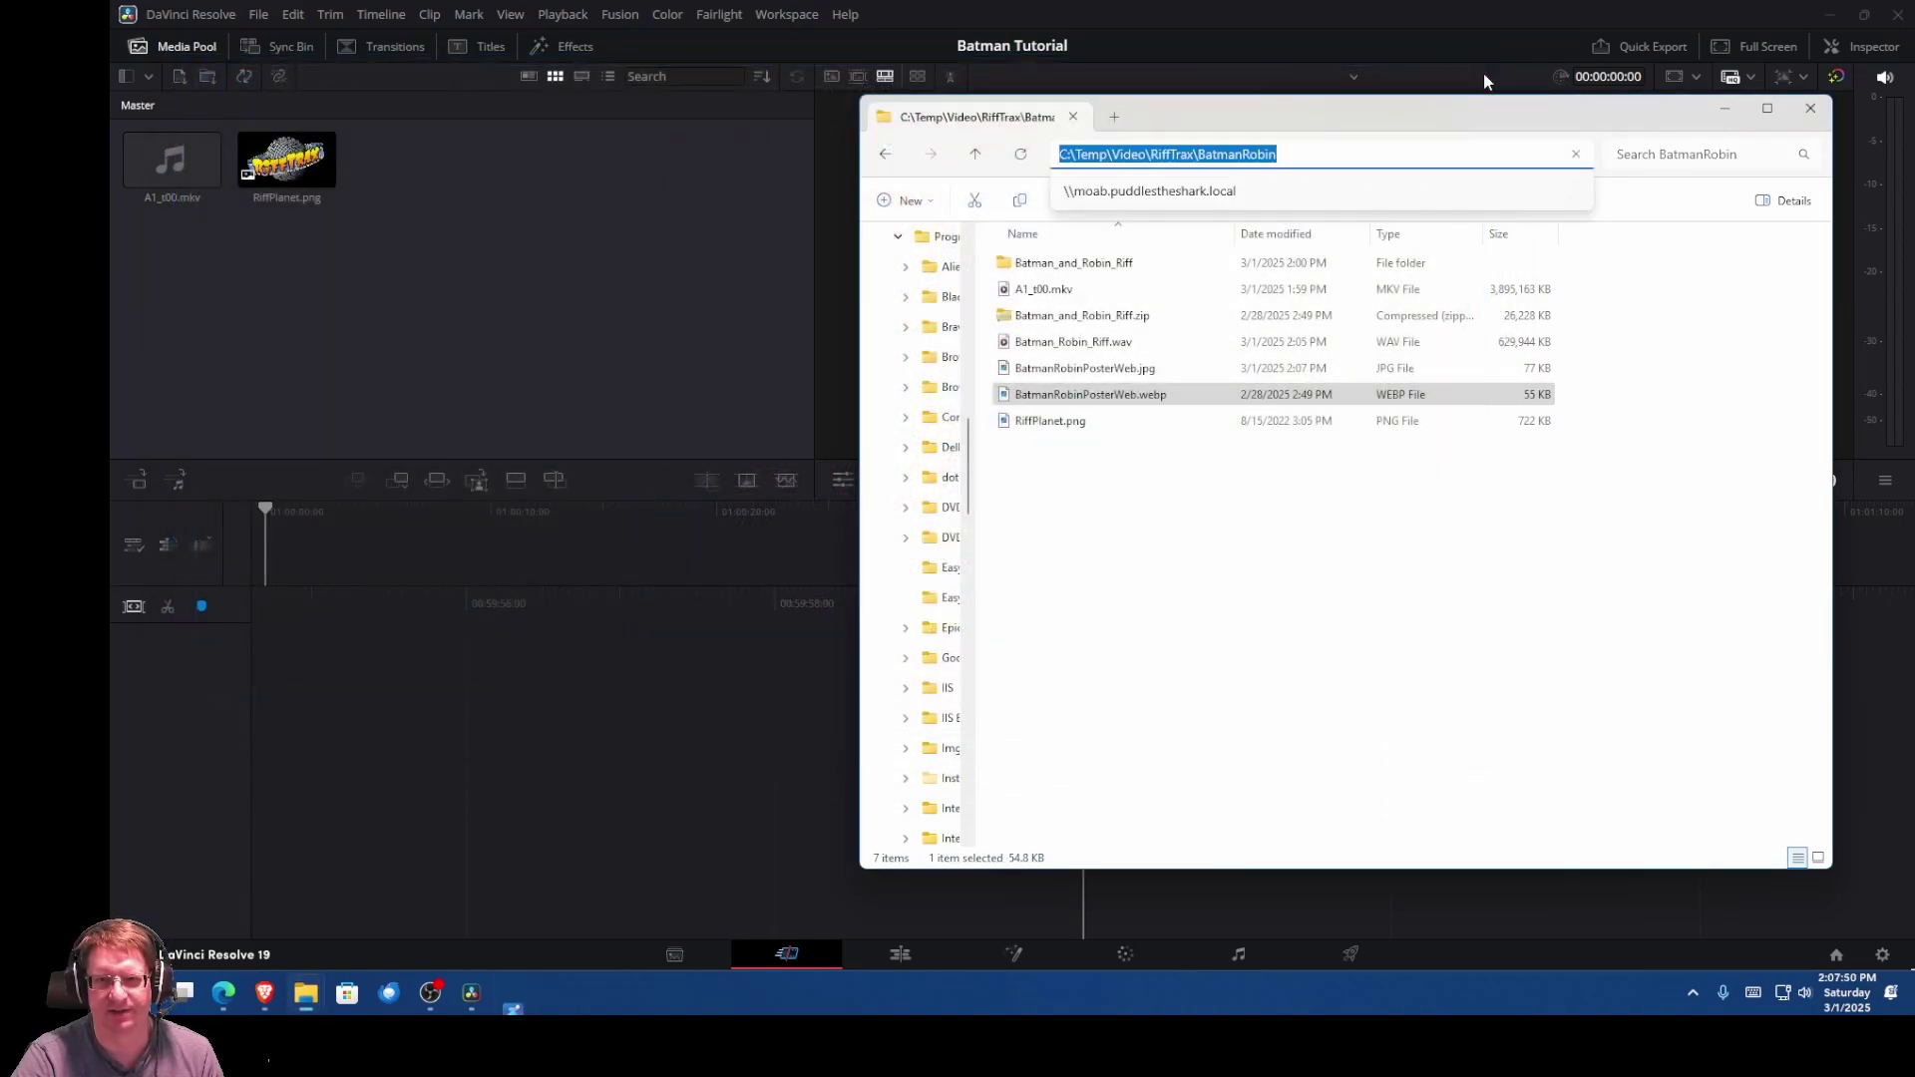
Step: Import BatmanRobinPosterWeb.jpg and Batman_Robin_Riff.wav into the DaVinci Resolve media pool
left_click(1214, 556)
left_click_drag(1147, 369, 591, 265)
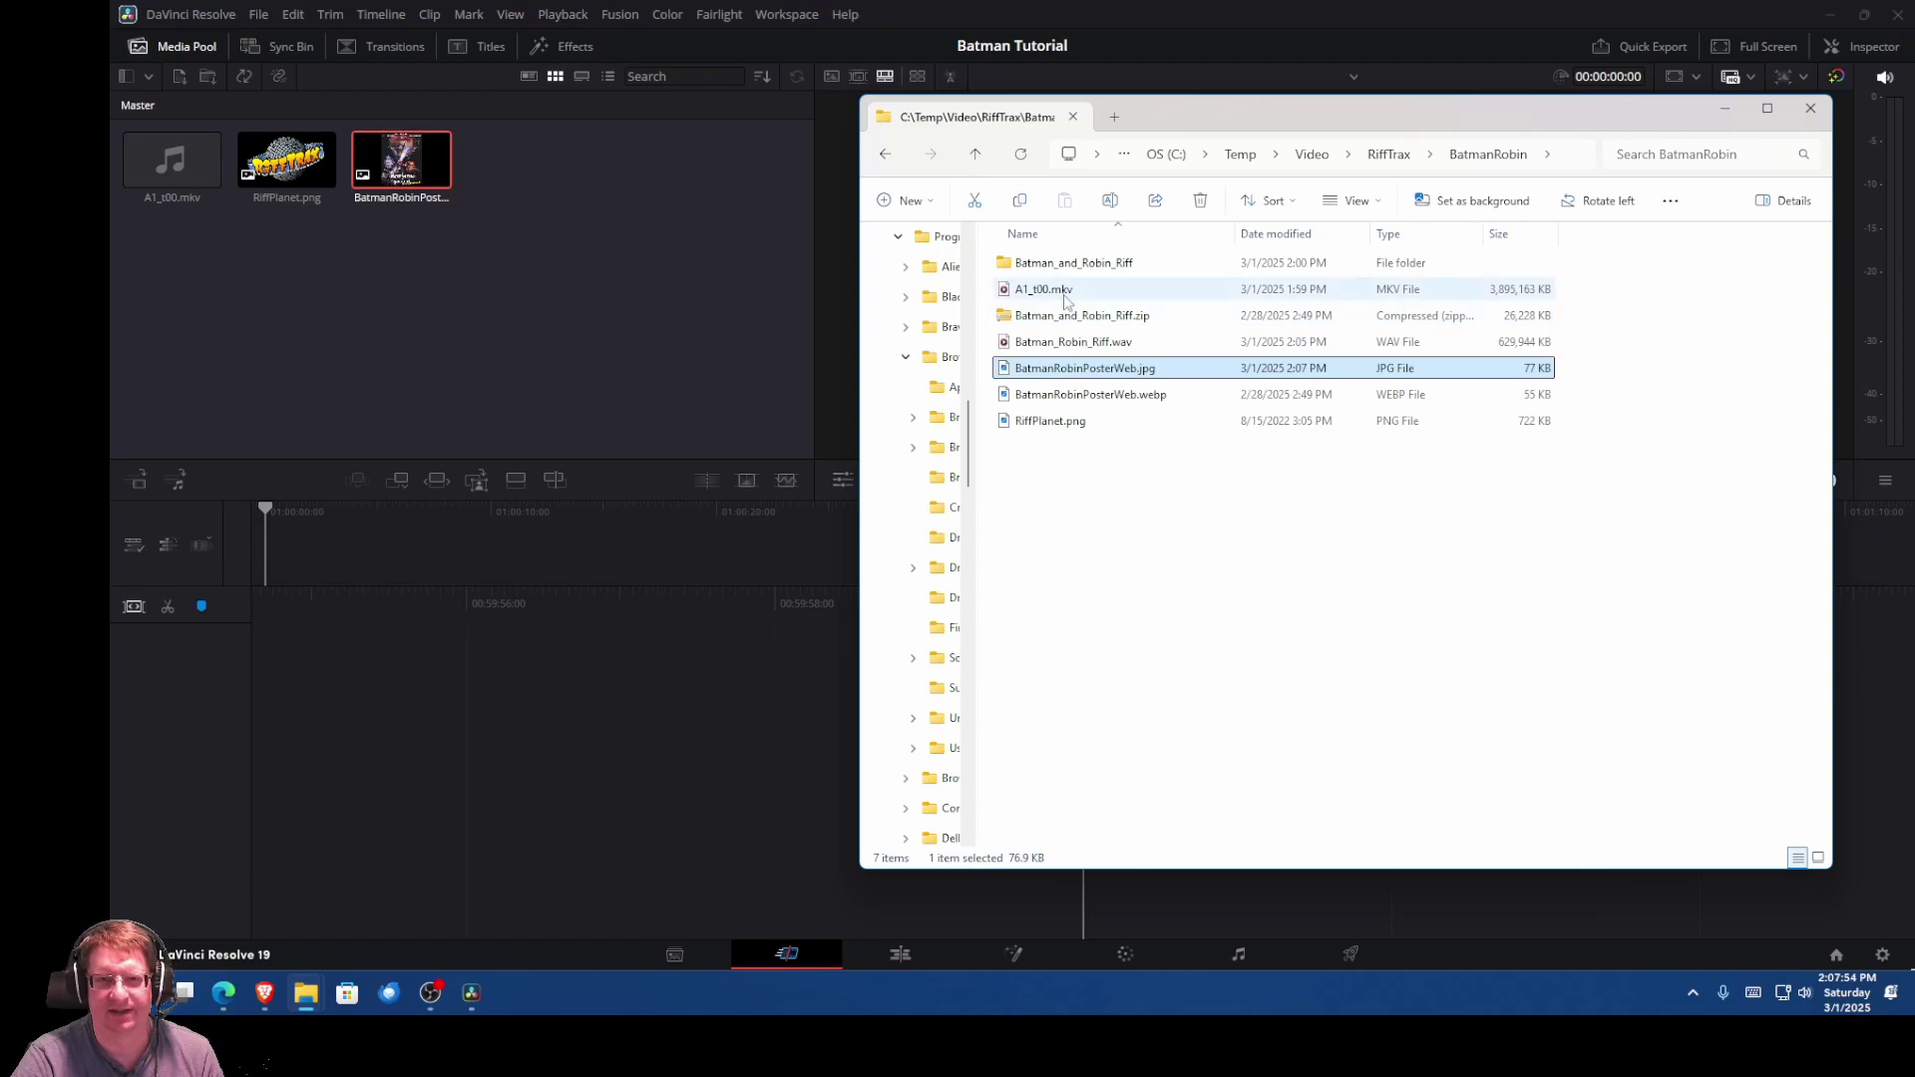
left_click_drag(1075, 342, 657, 275)
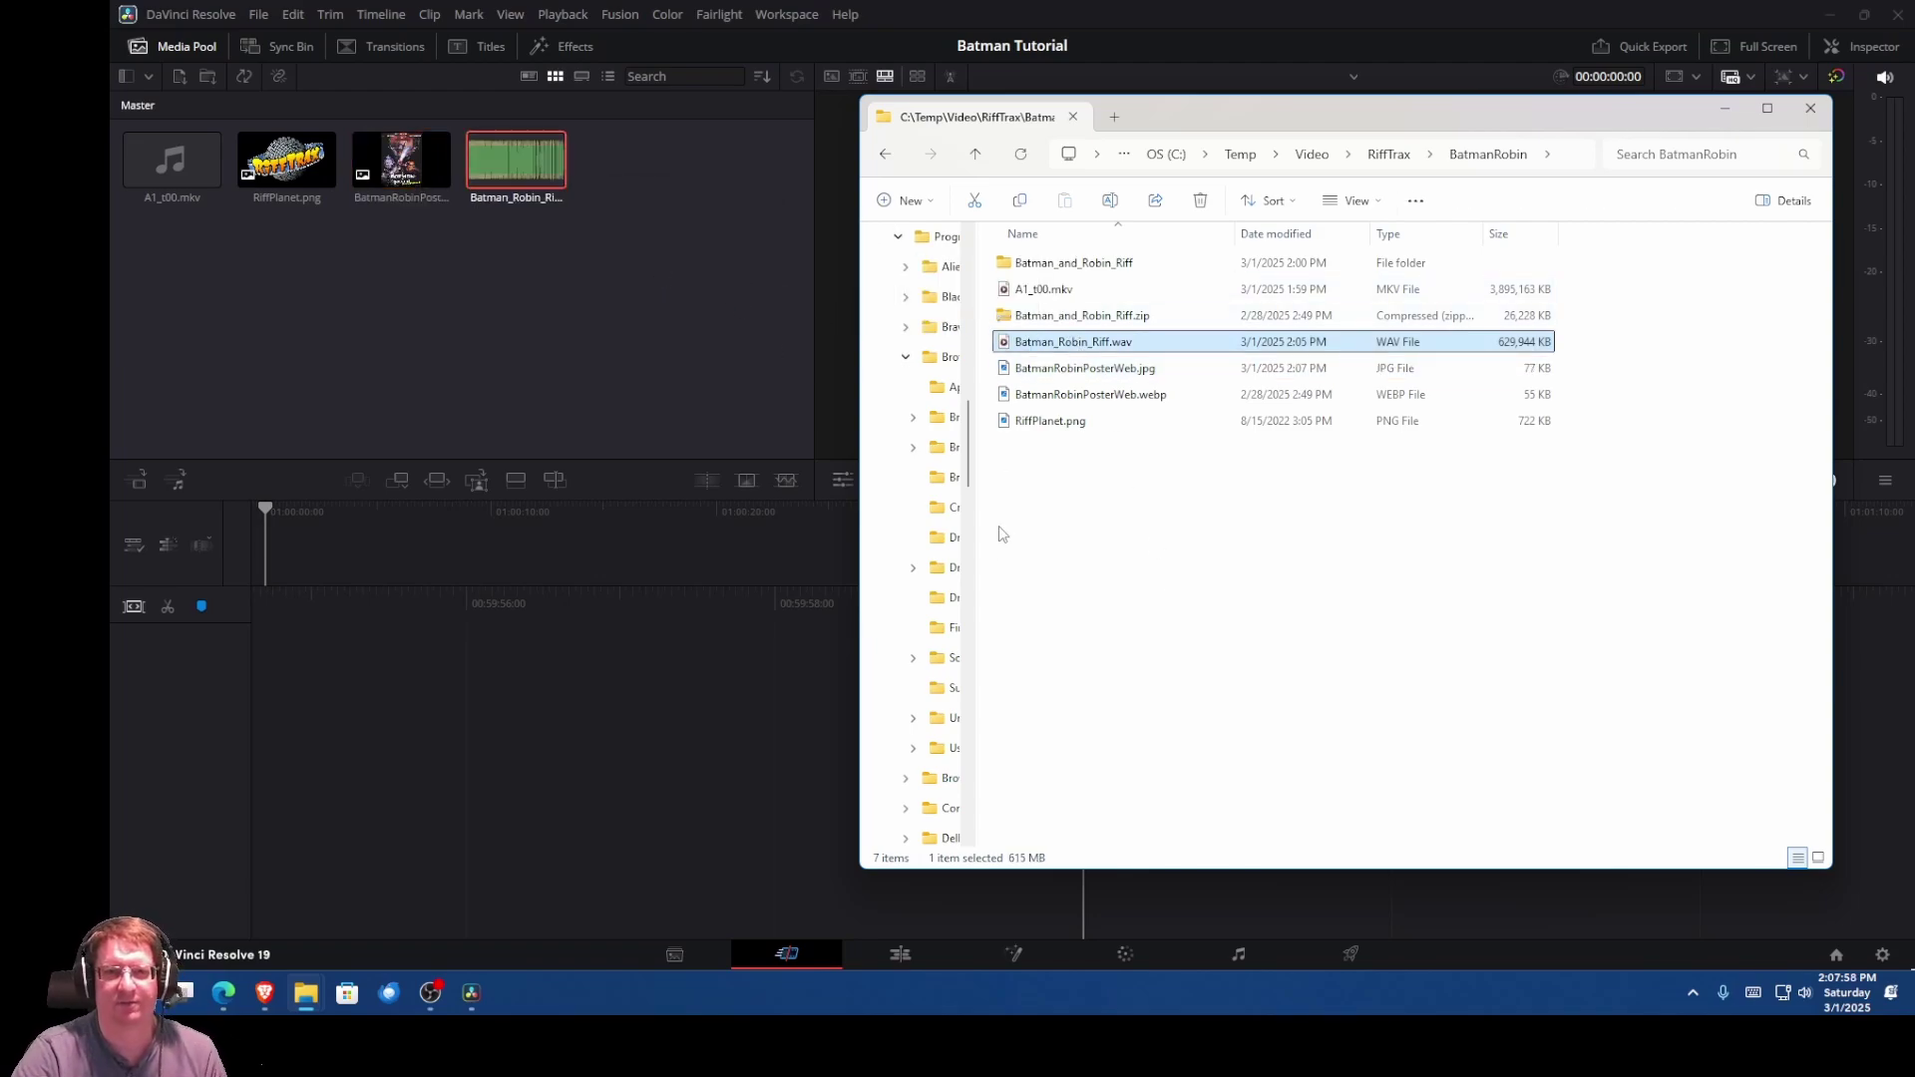
left_click(1187, 8)
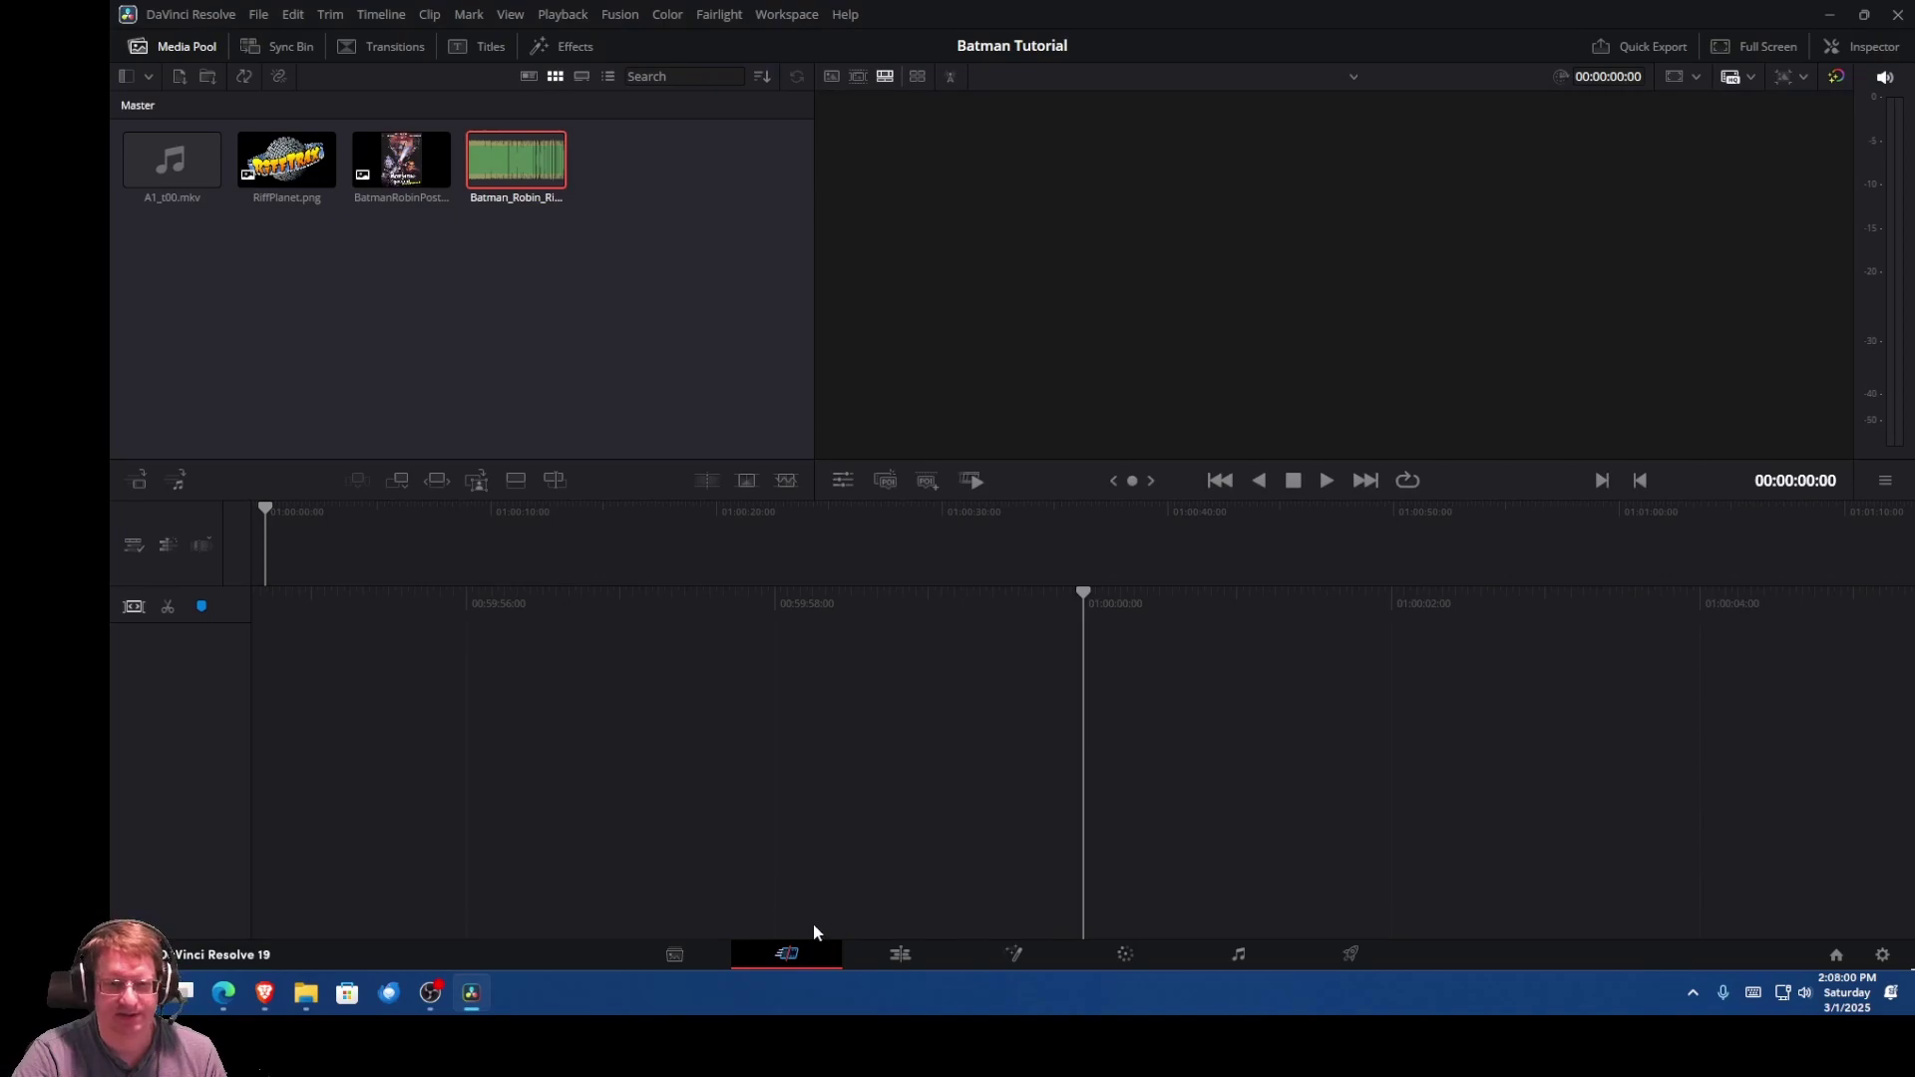
Step: Create a timeline from A1_t00.mkv on the Edit page, and delete the clip from it
left_click(901, 955)
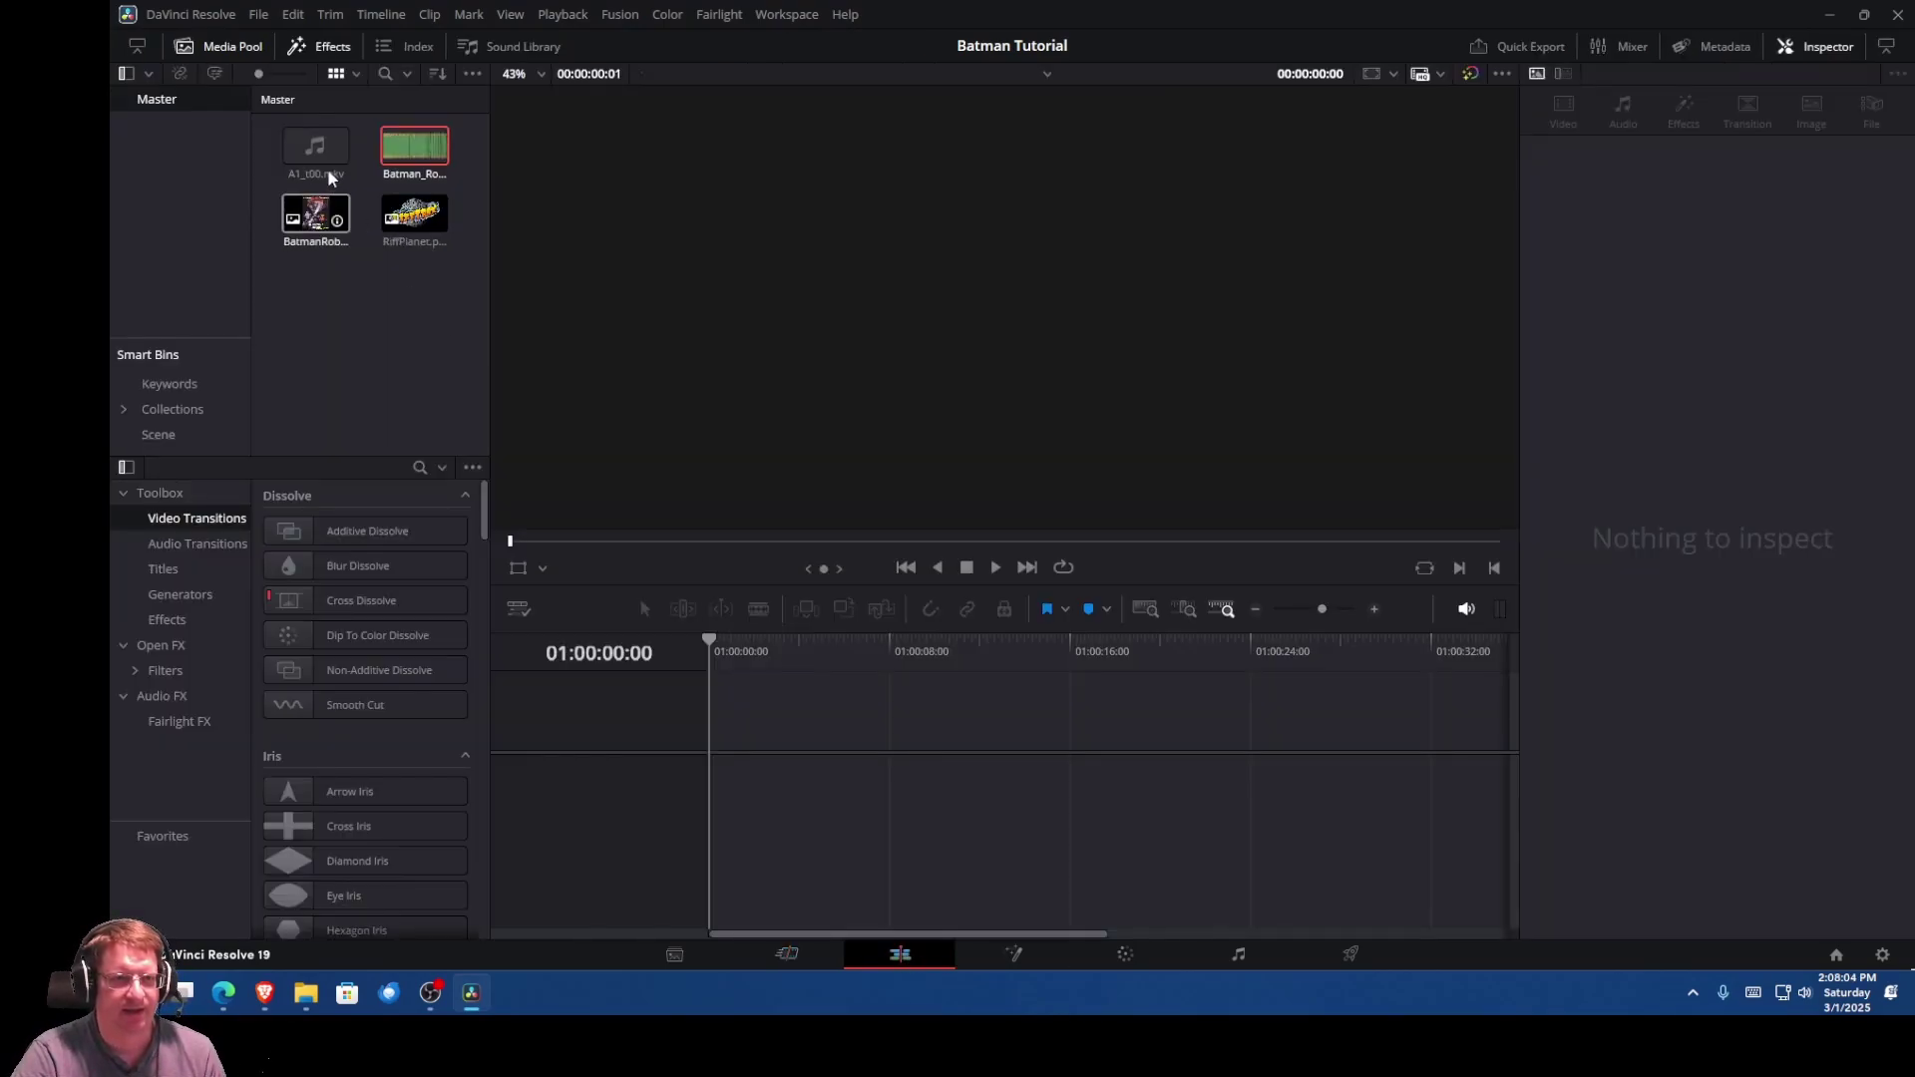
left_click_drag(329, 174, 711, 786)
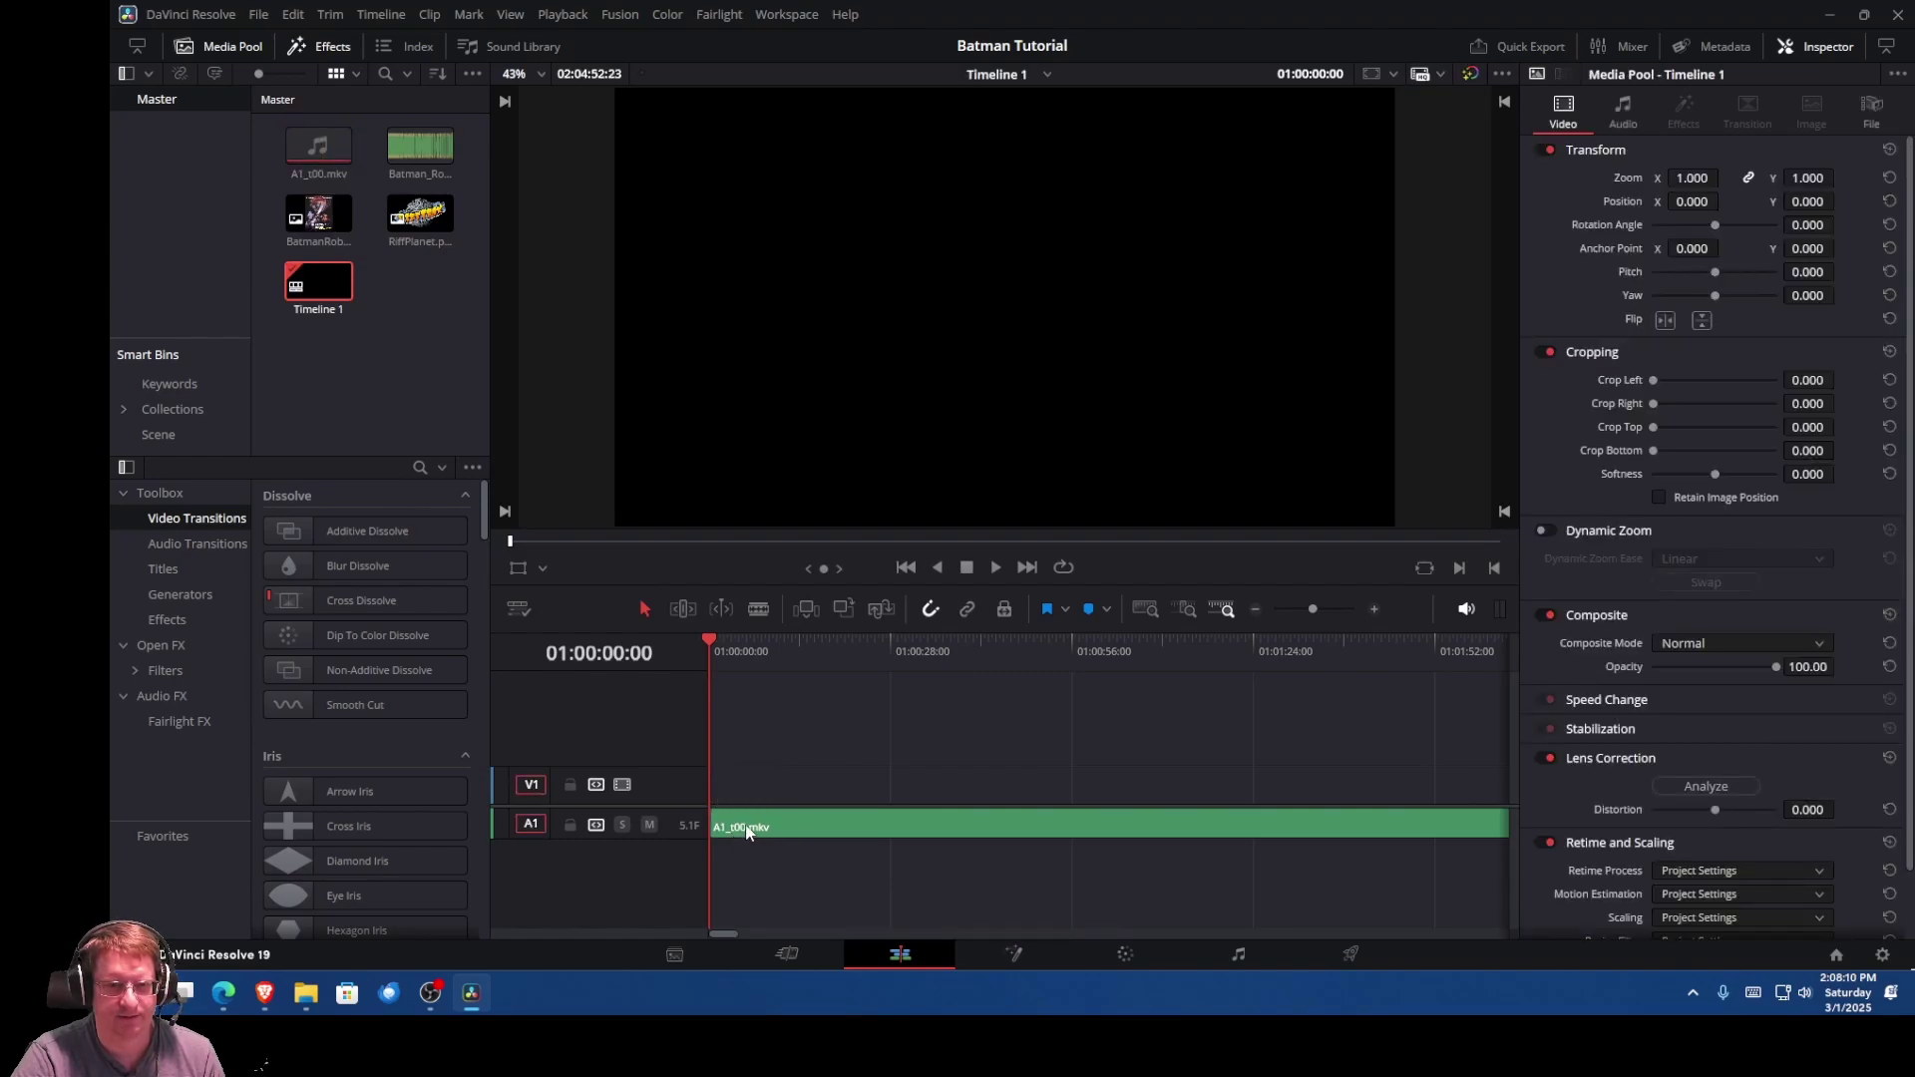
left_click(778, 831)
key("Delete")
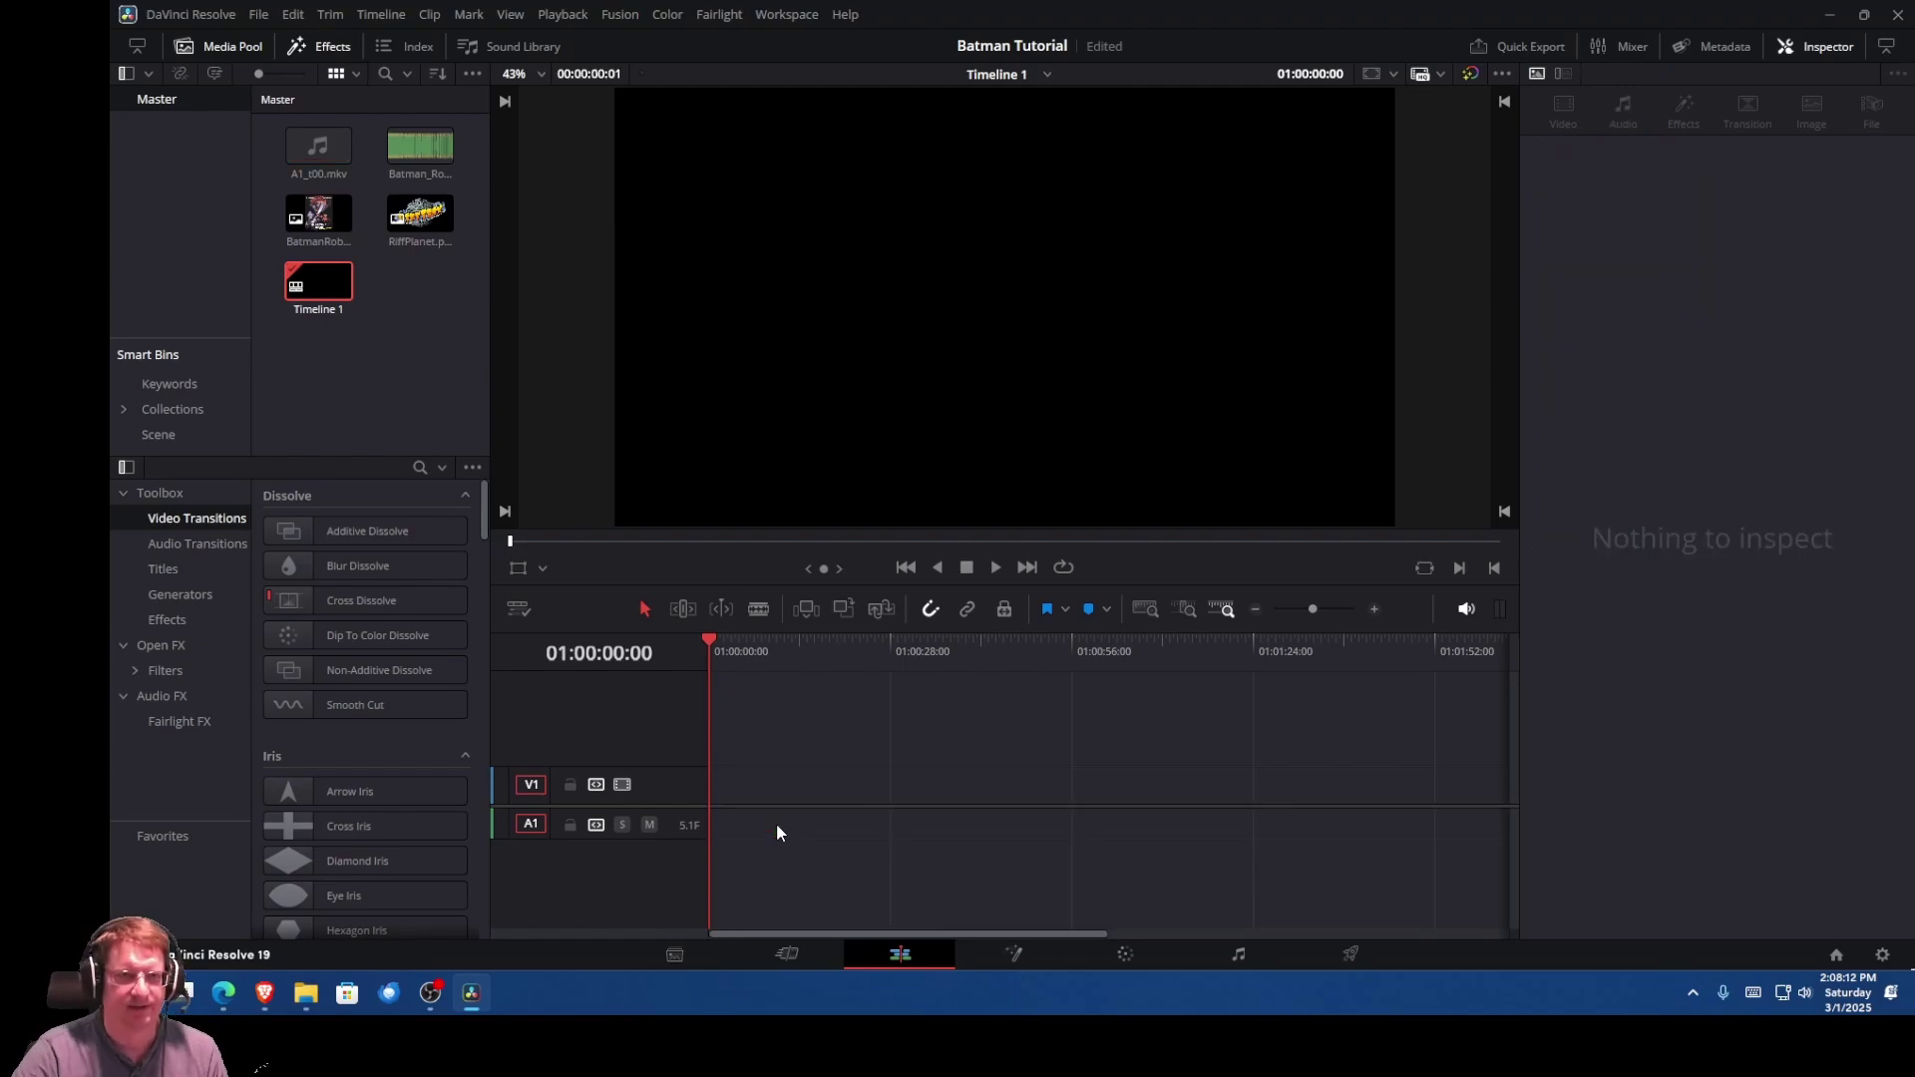
Step: Add A1_t00.mkv to the start of the timeline again, scrub through it, and return the playhead to the beginning
left_click(318, 146)
left_click_drag(318, 146, 716, 779)
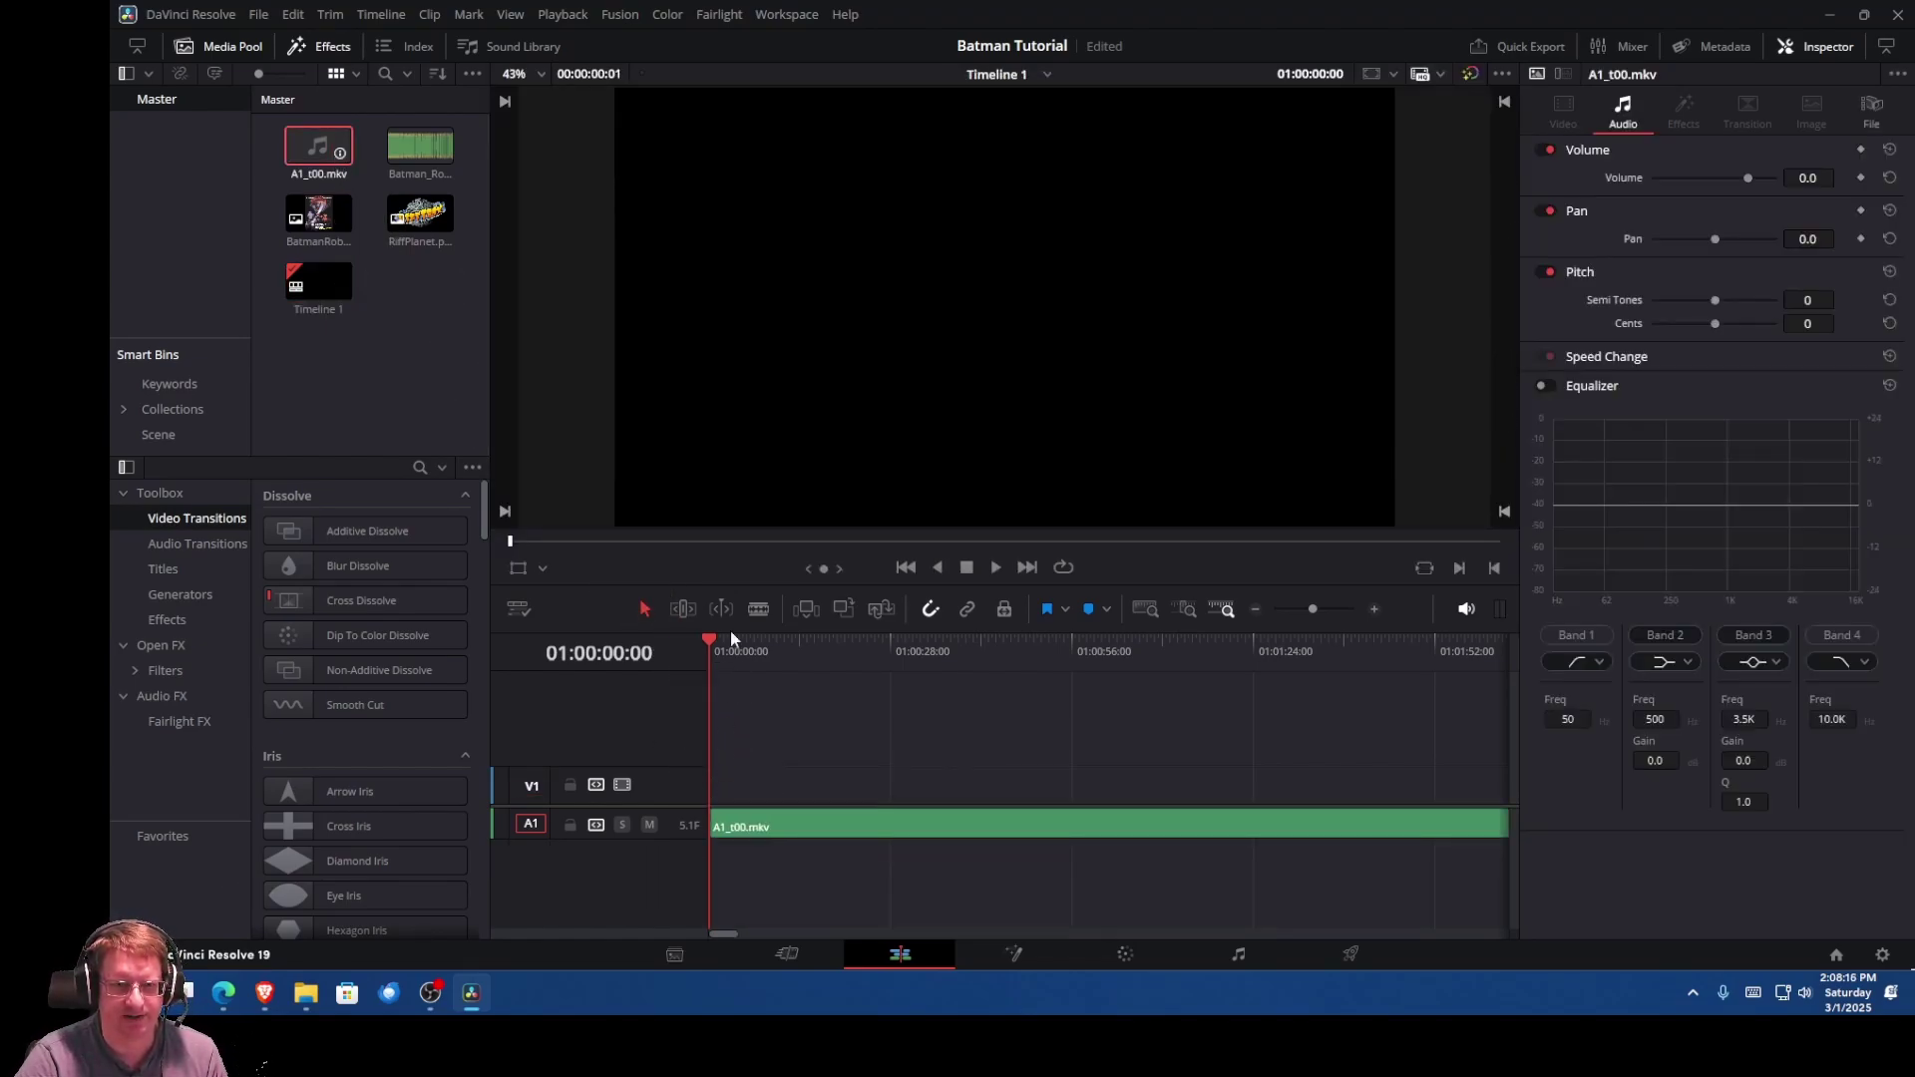
left_click(720, 643)
left_click(914, 650)
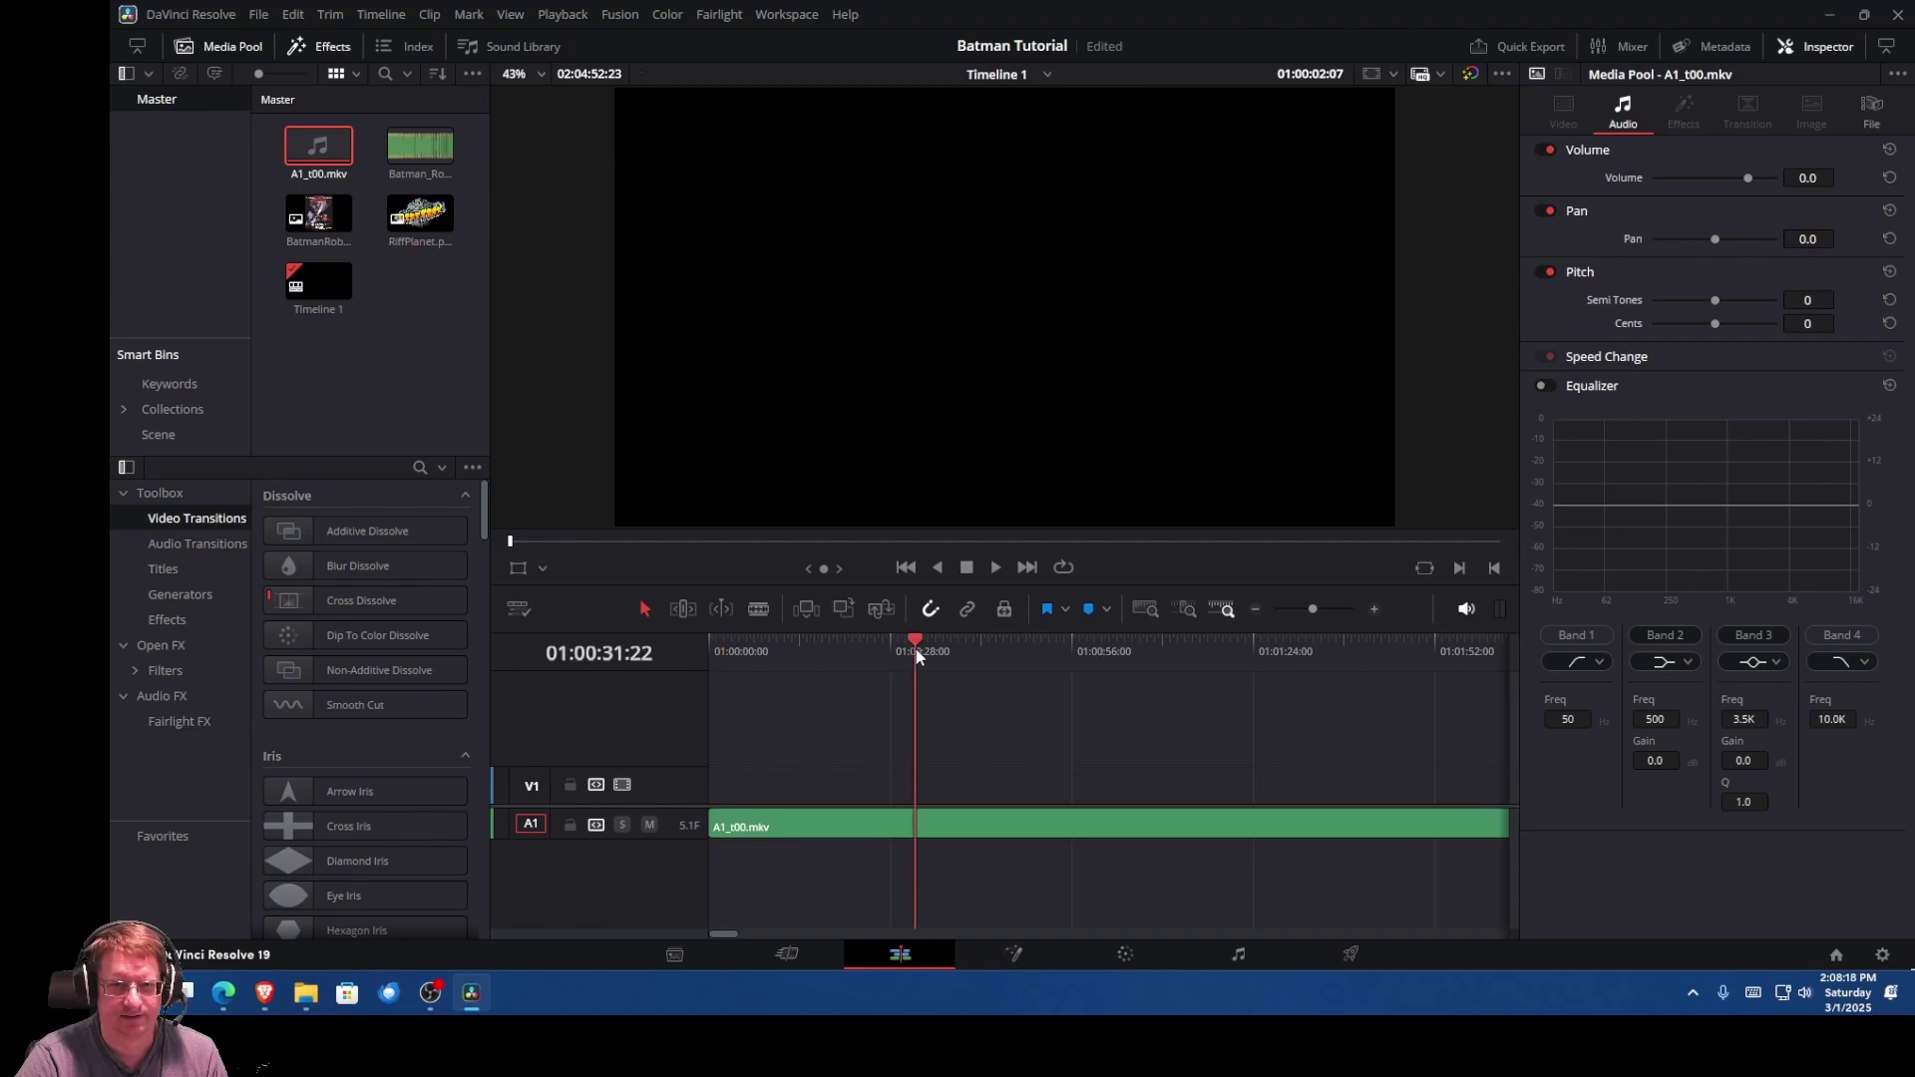
left_click(906, 642)
left_click_drag(907, 642, 706, 644)
Step: Open A1_t00.mkv from the BatmanRobin folder in VLC, check the picture partway through the movie, and close the player
mouse_move(306, 995)
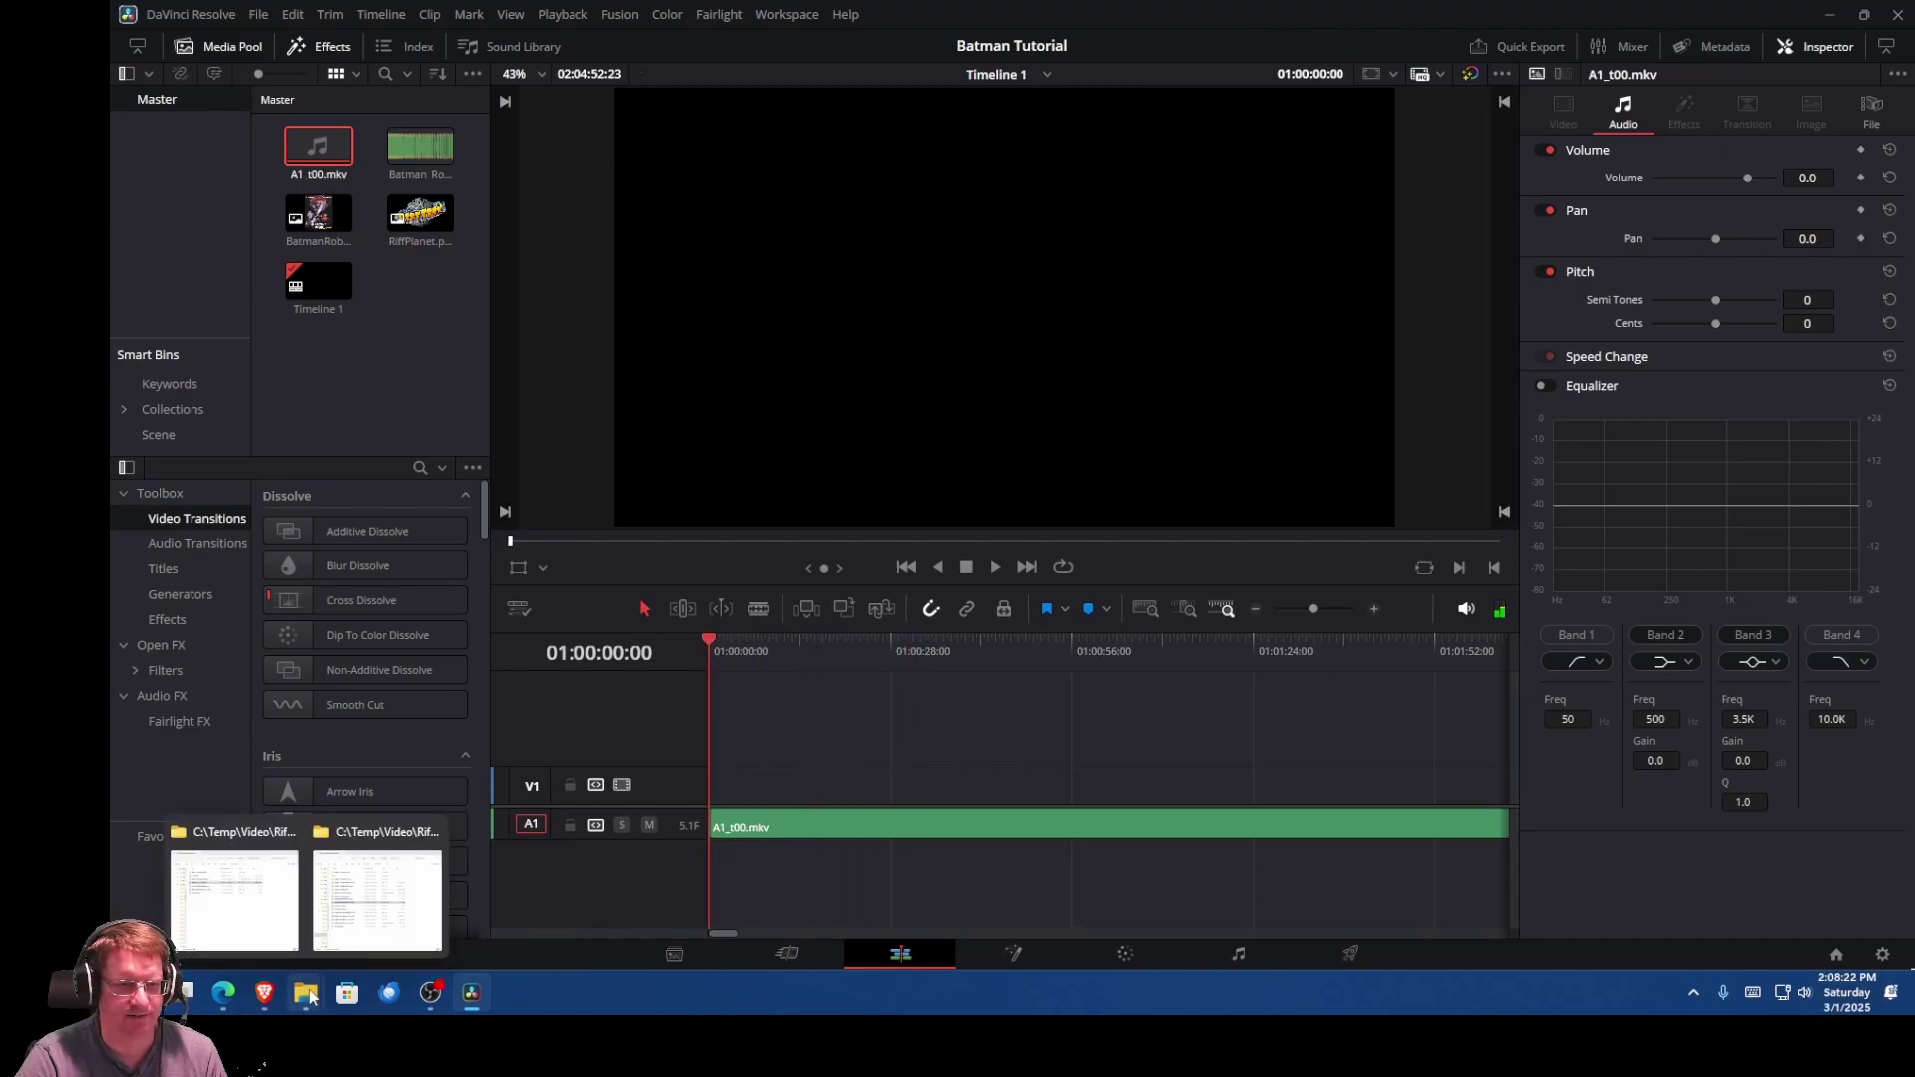
left_click(245, 913)
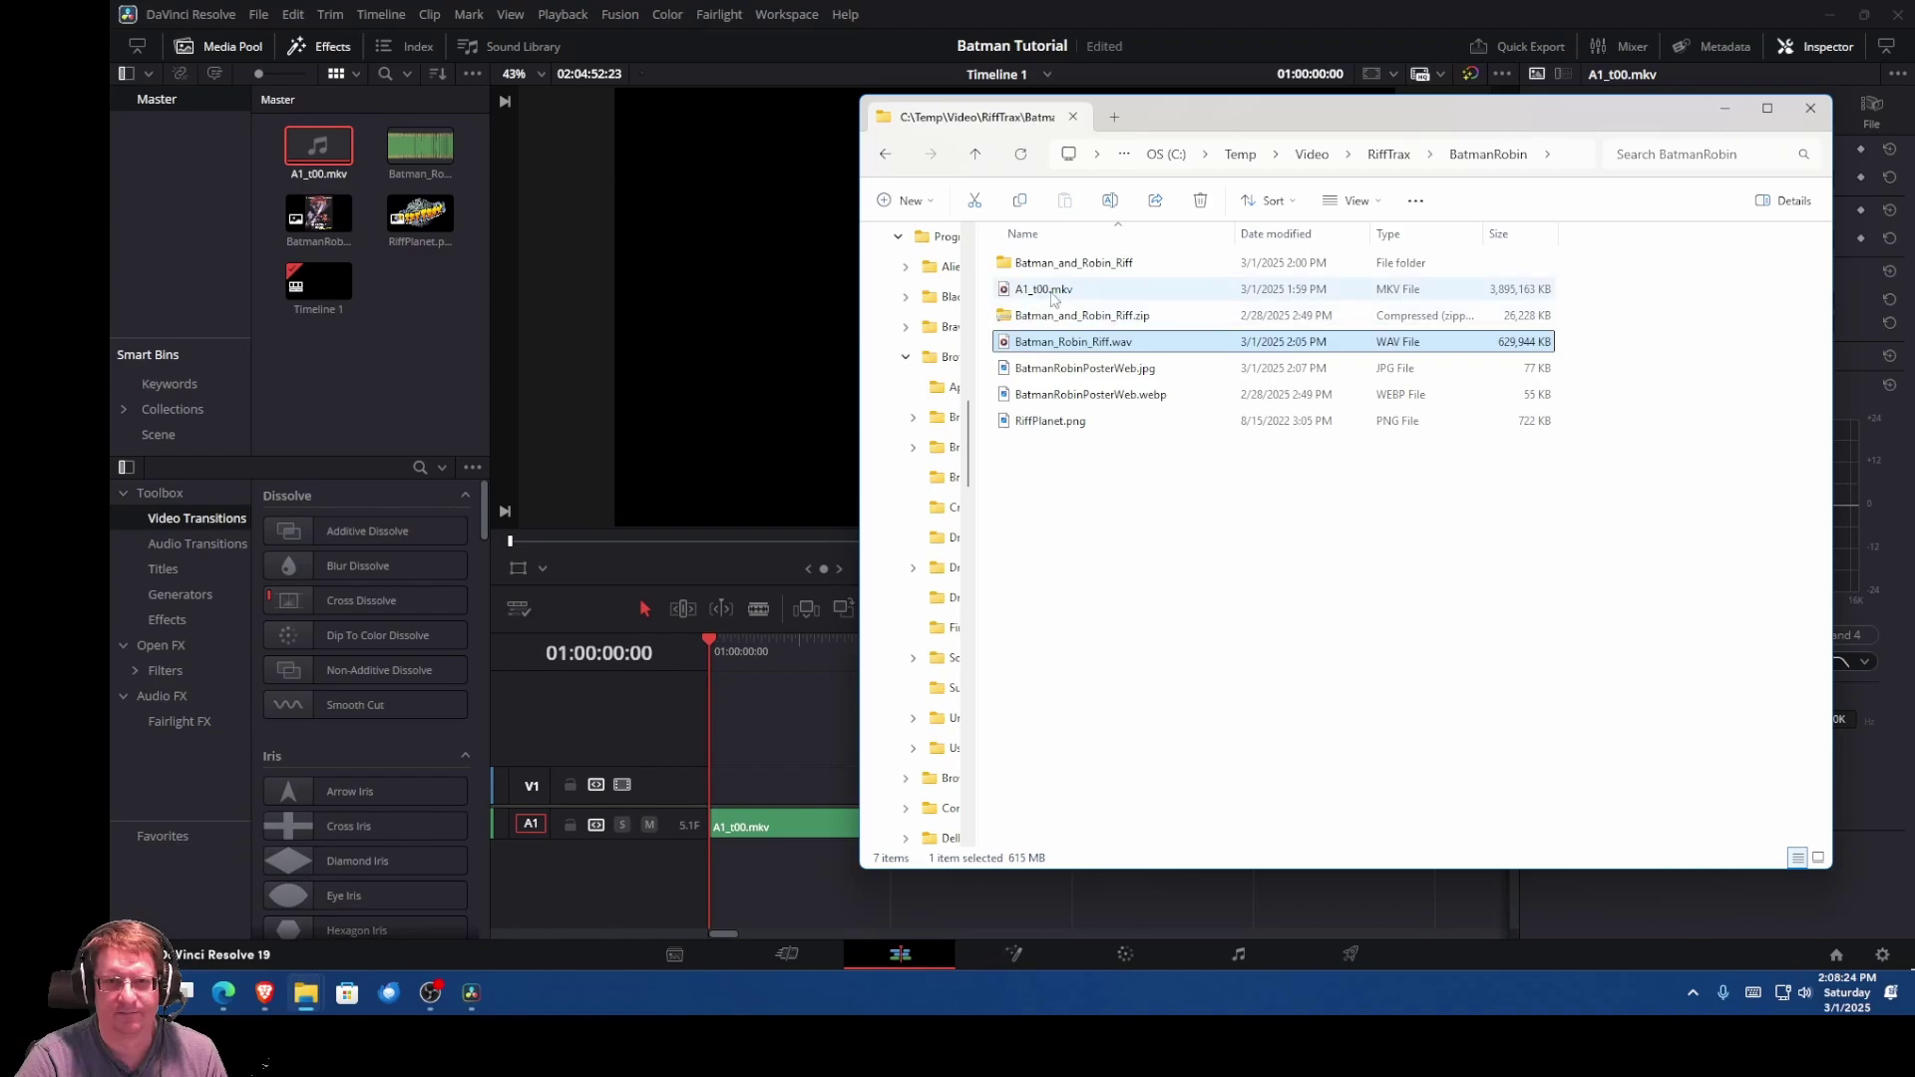
right_click(1052, 290)
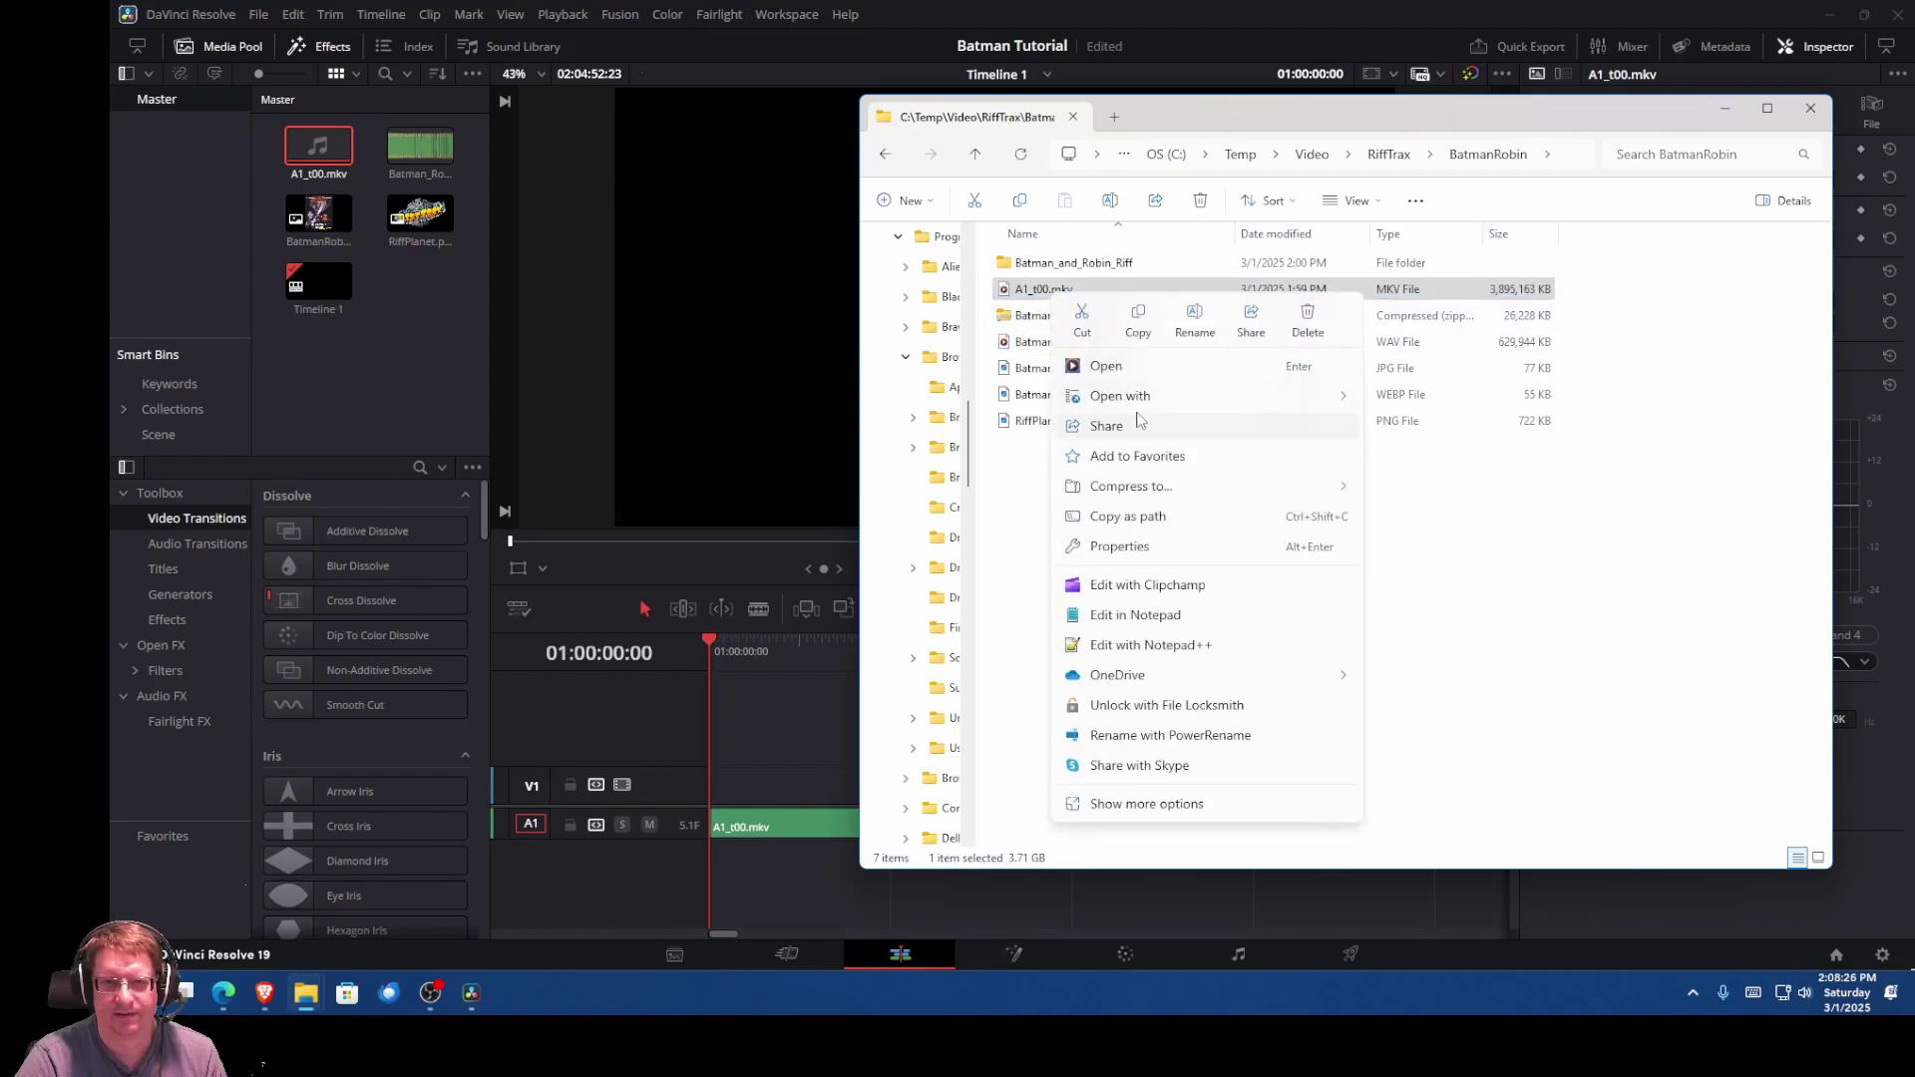
mouse_move(1124, 397)
left_click(1436, 560)
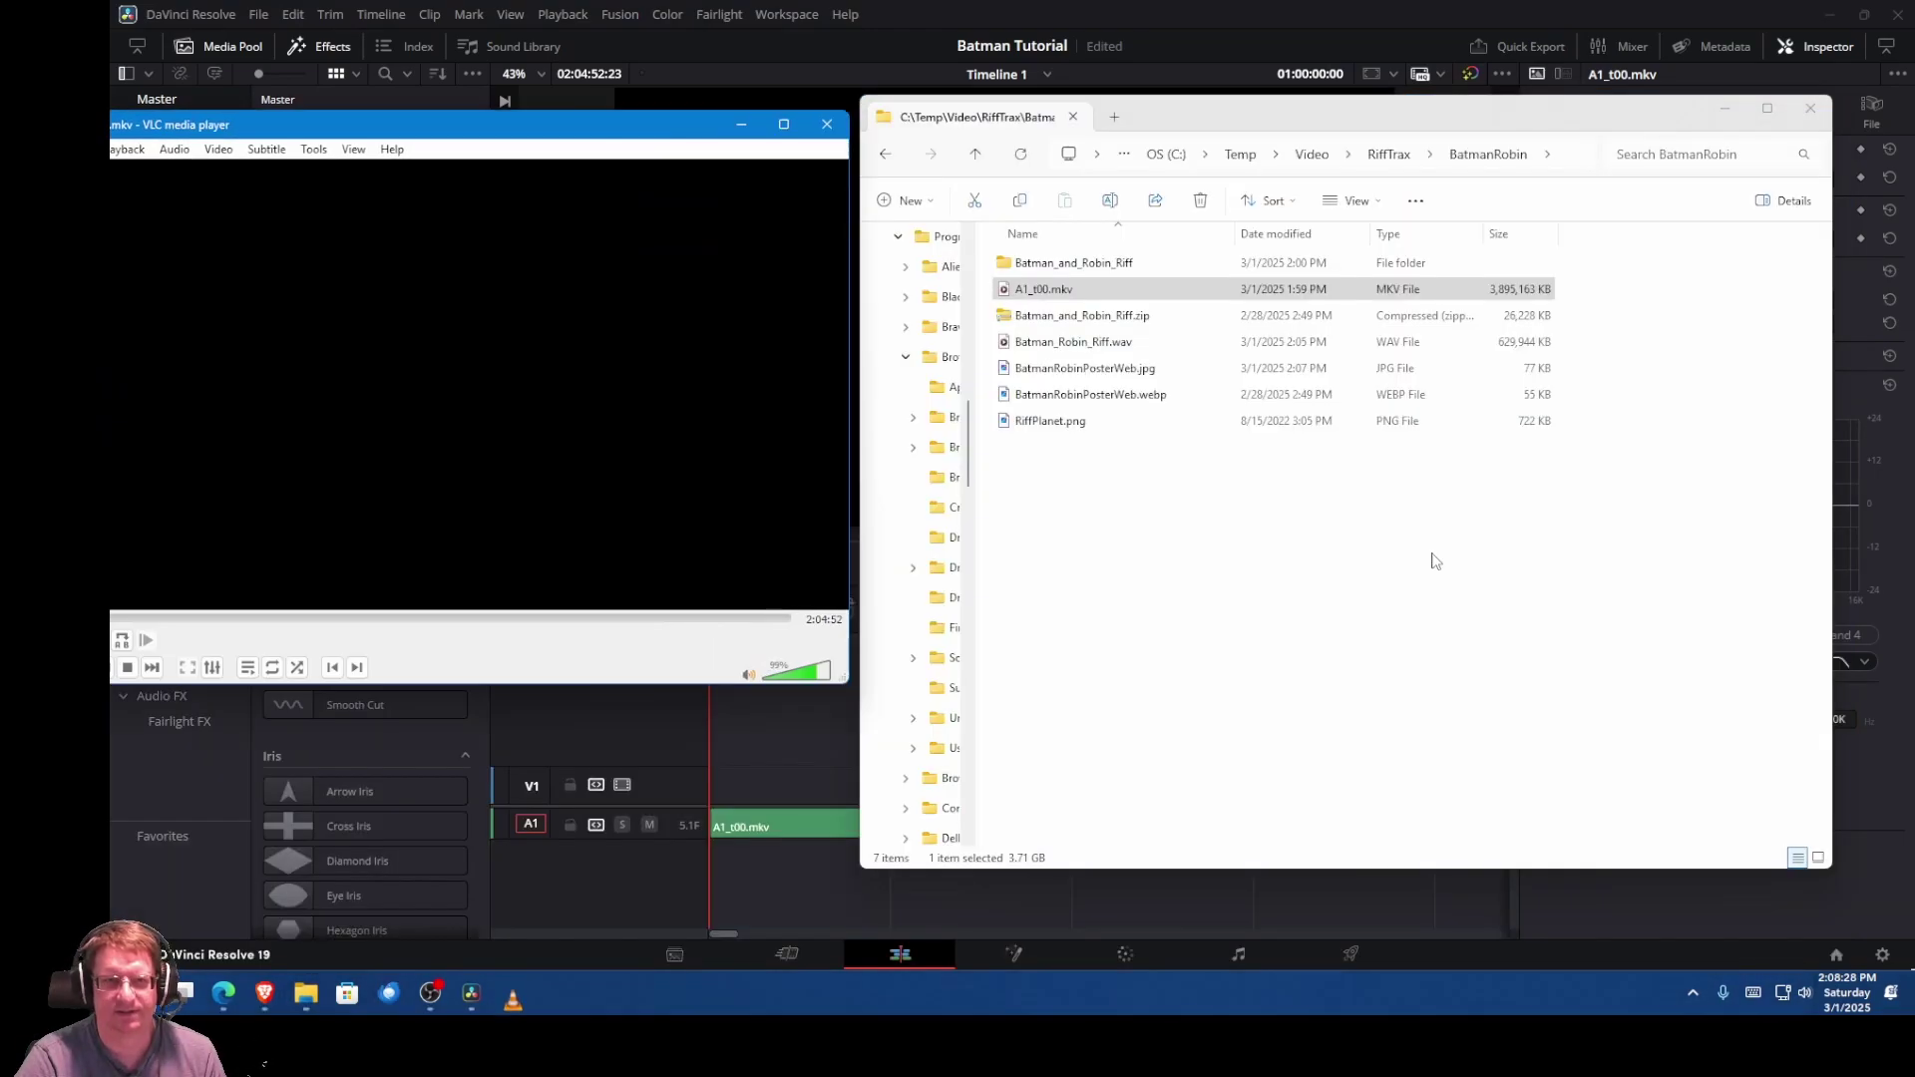
left_click(453, 618)
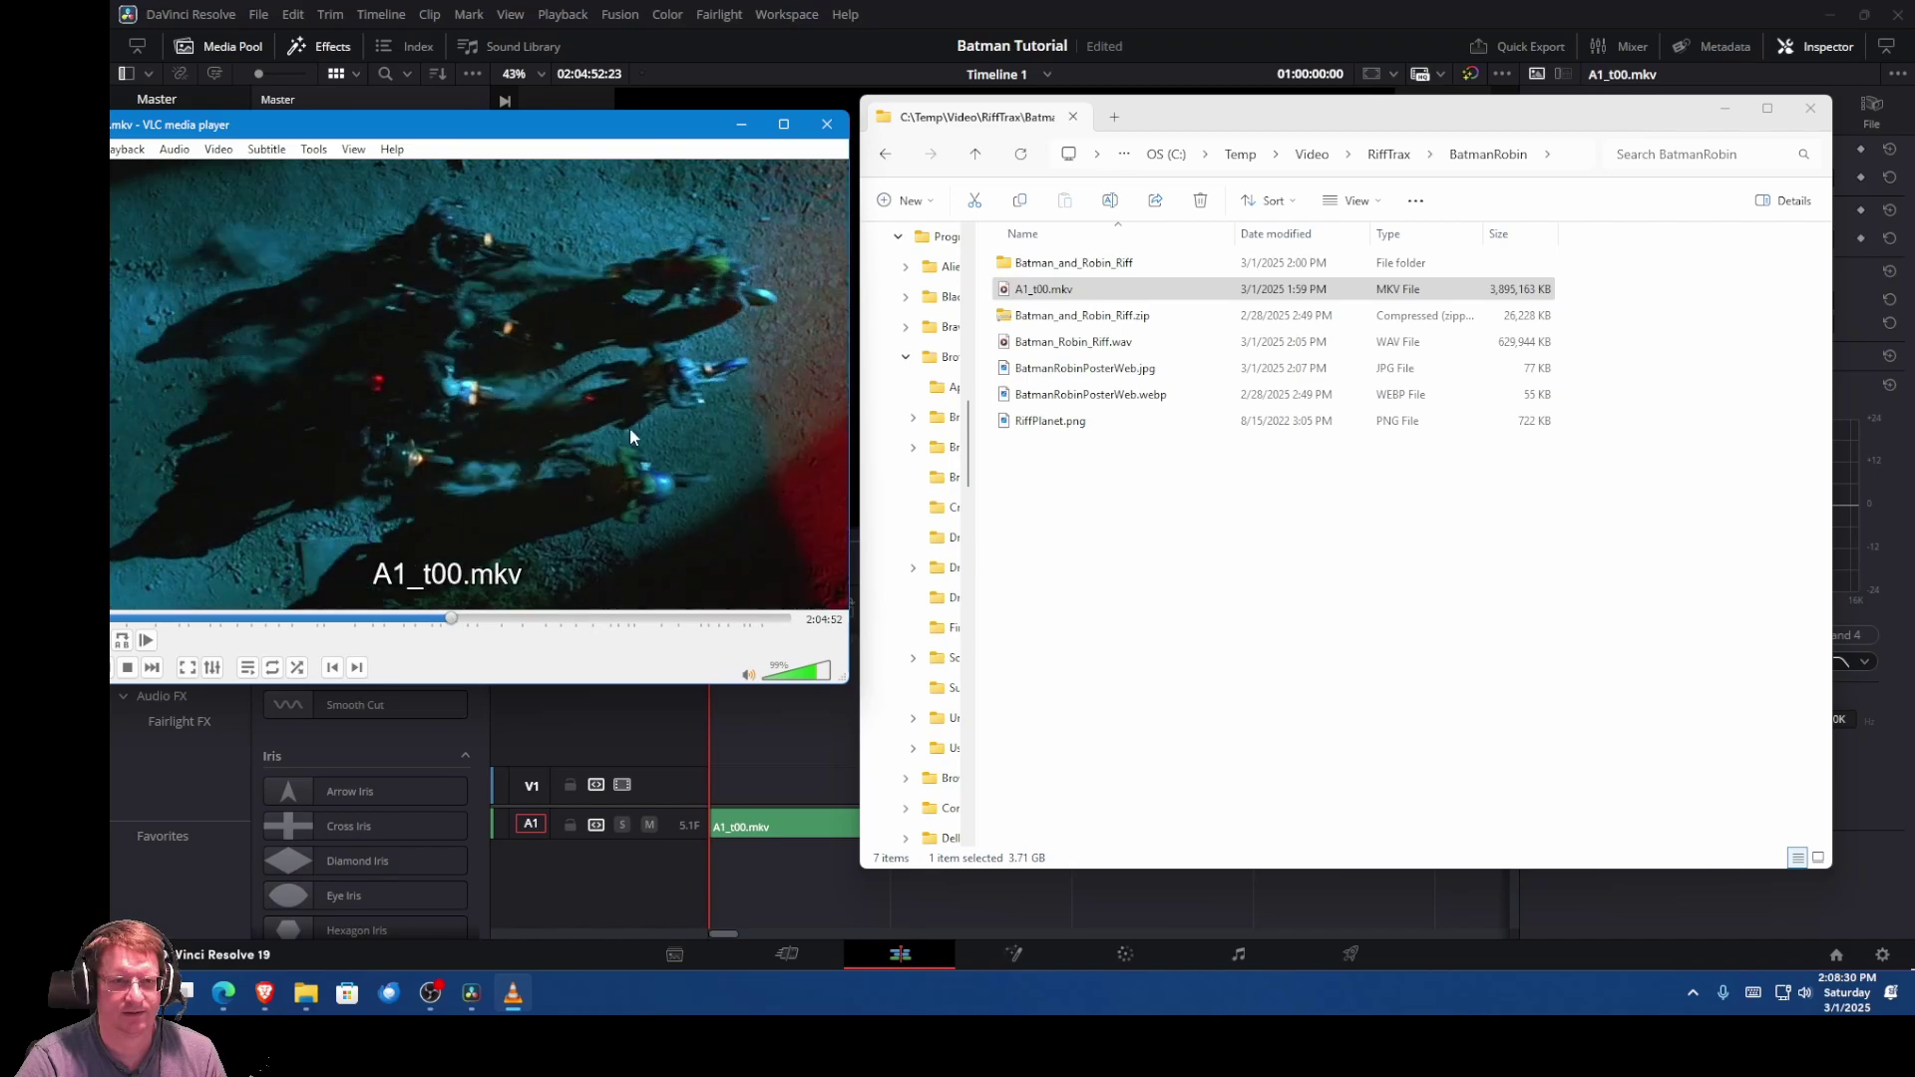
left_click(826, 123)
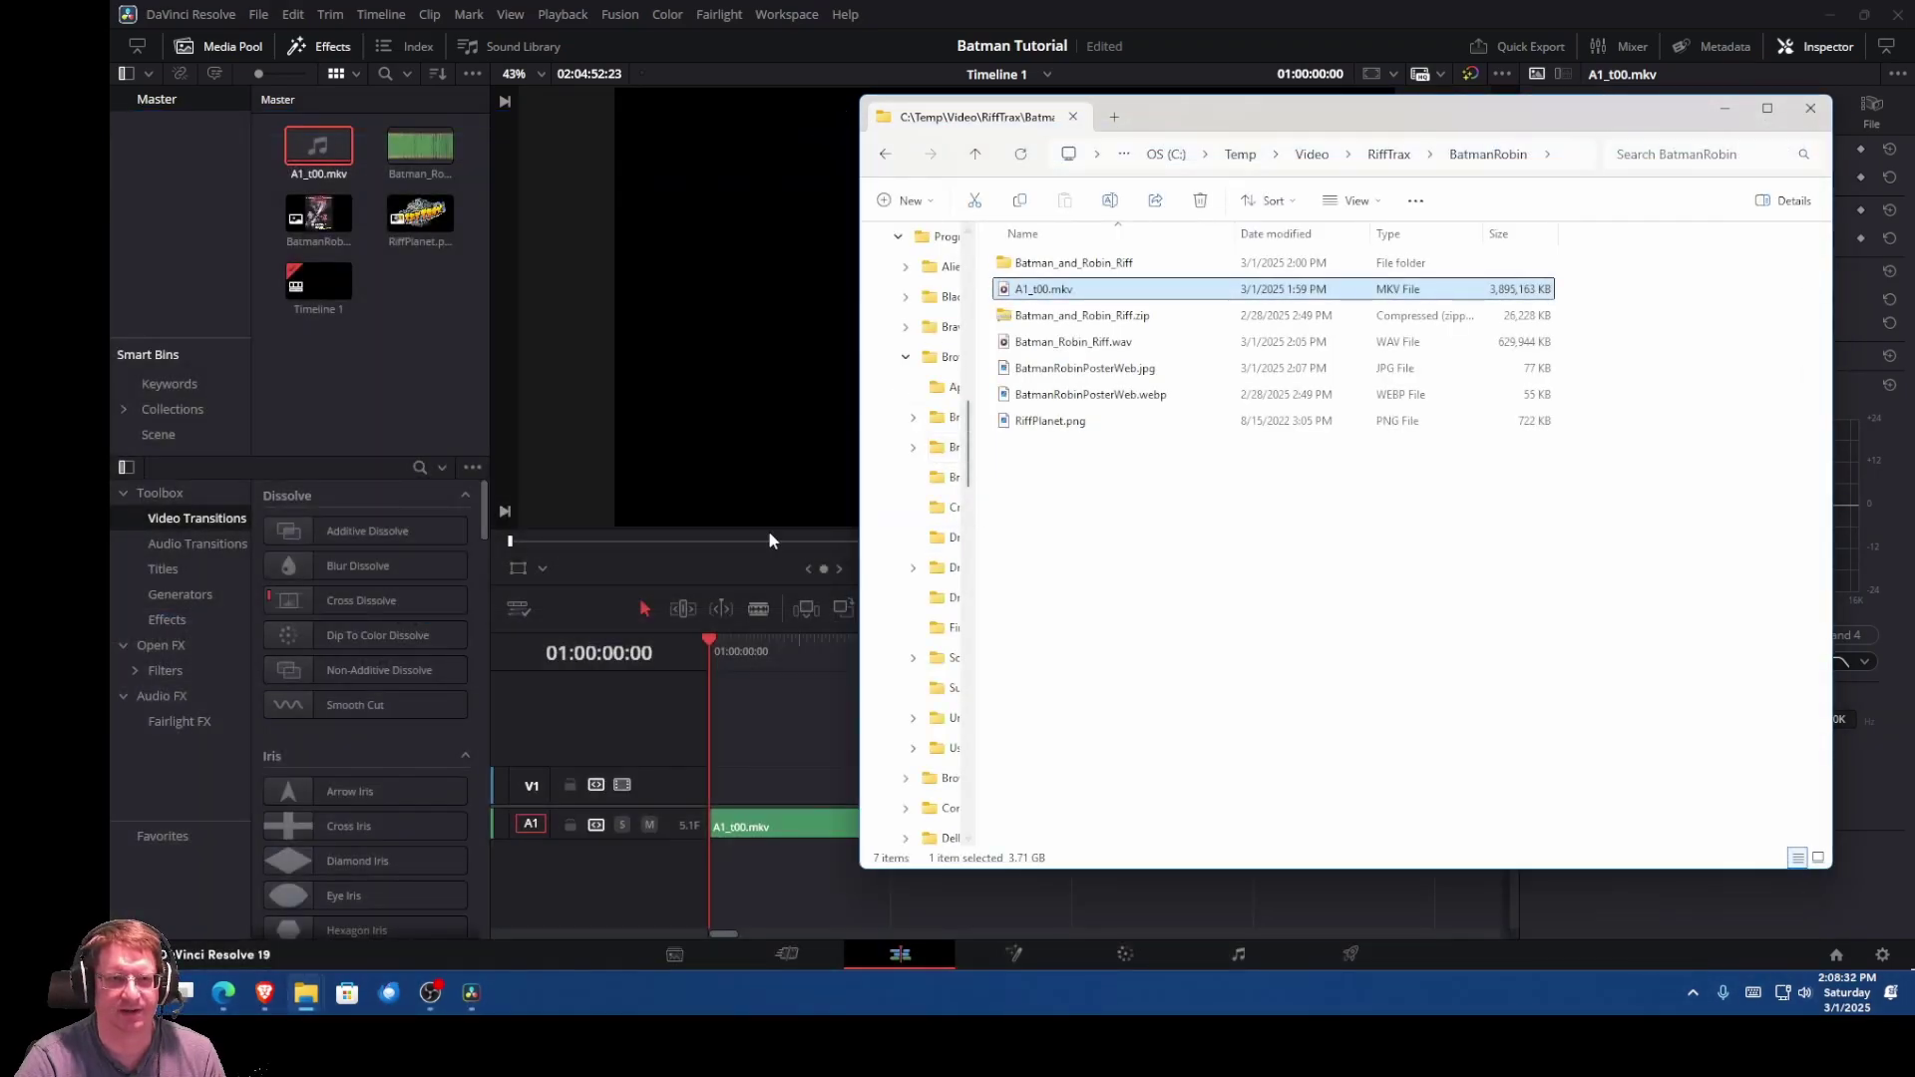
Step: Return to DaVinci Resolve and try to place A1_t00.mkv in the timeline's video area
left_click(636, 721)
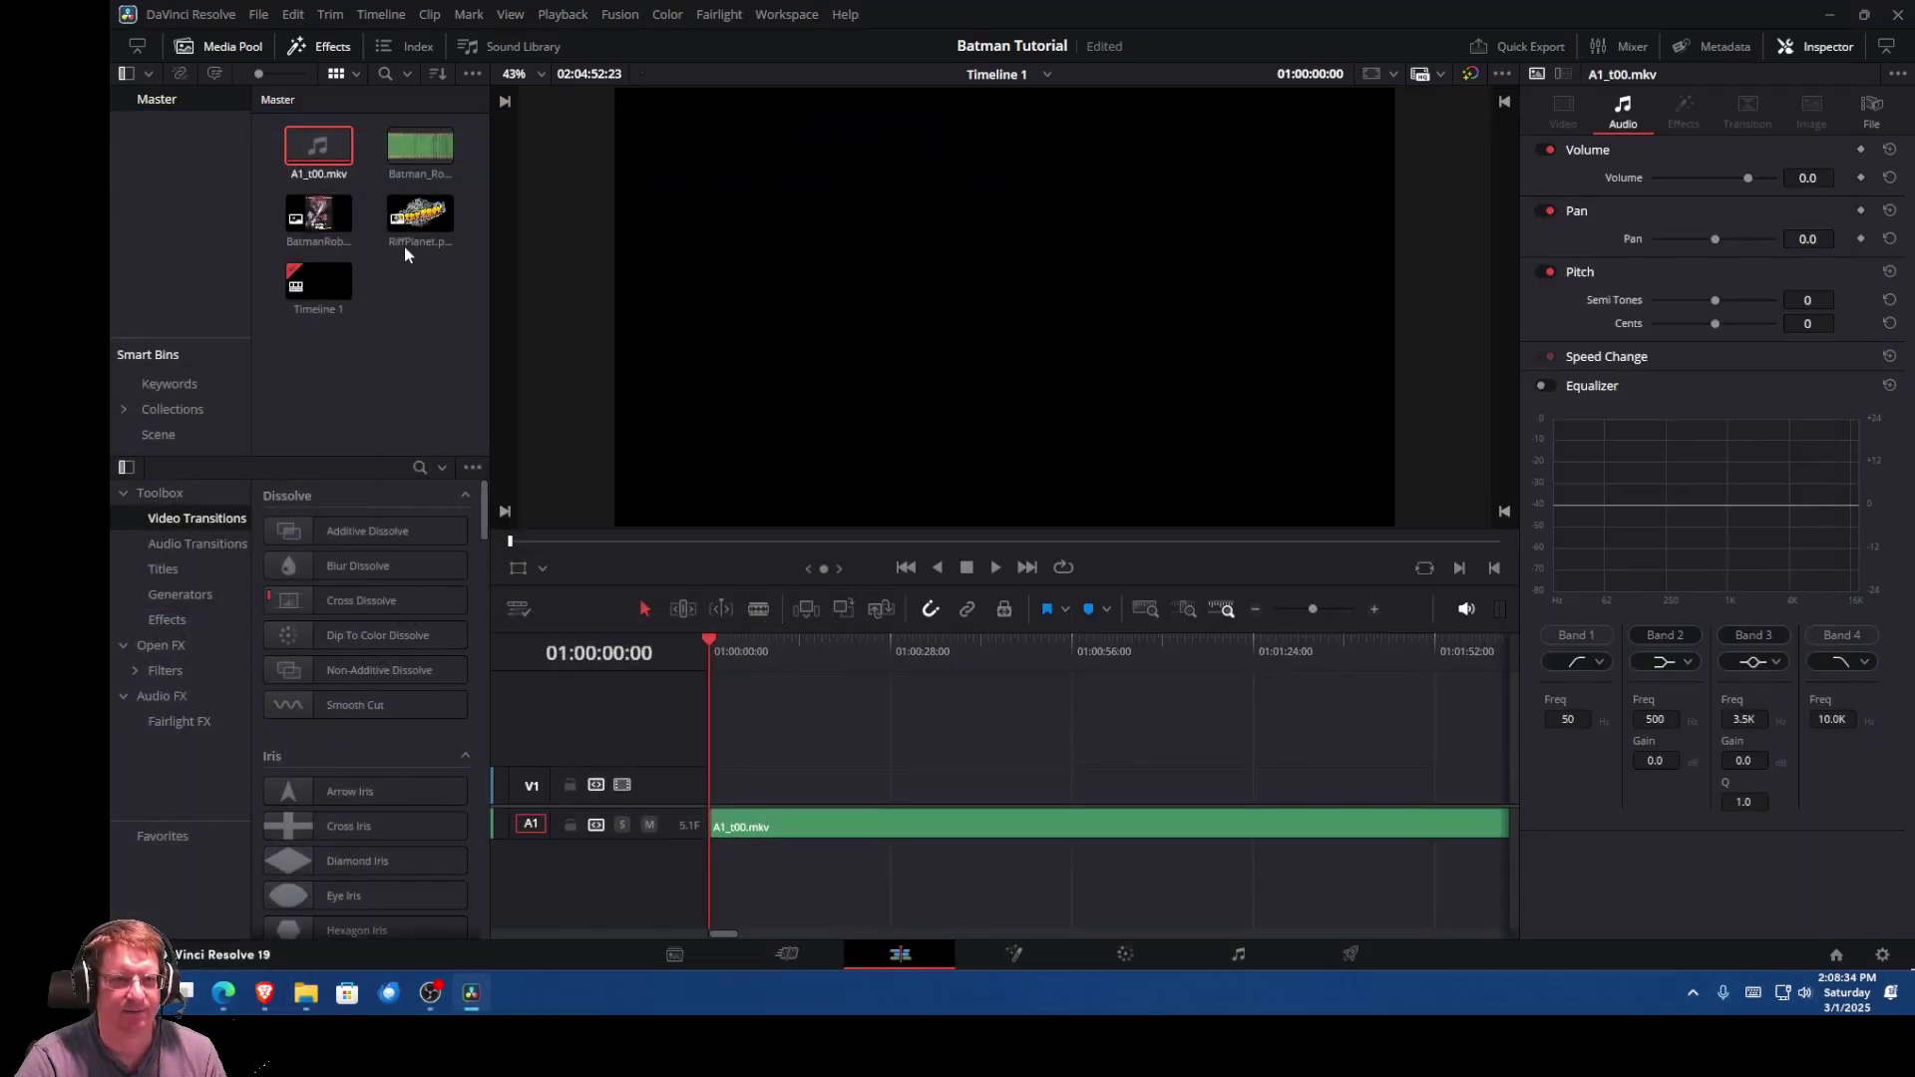
left_click_drag(311, 143, 735, 726)
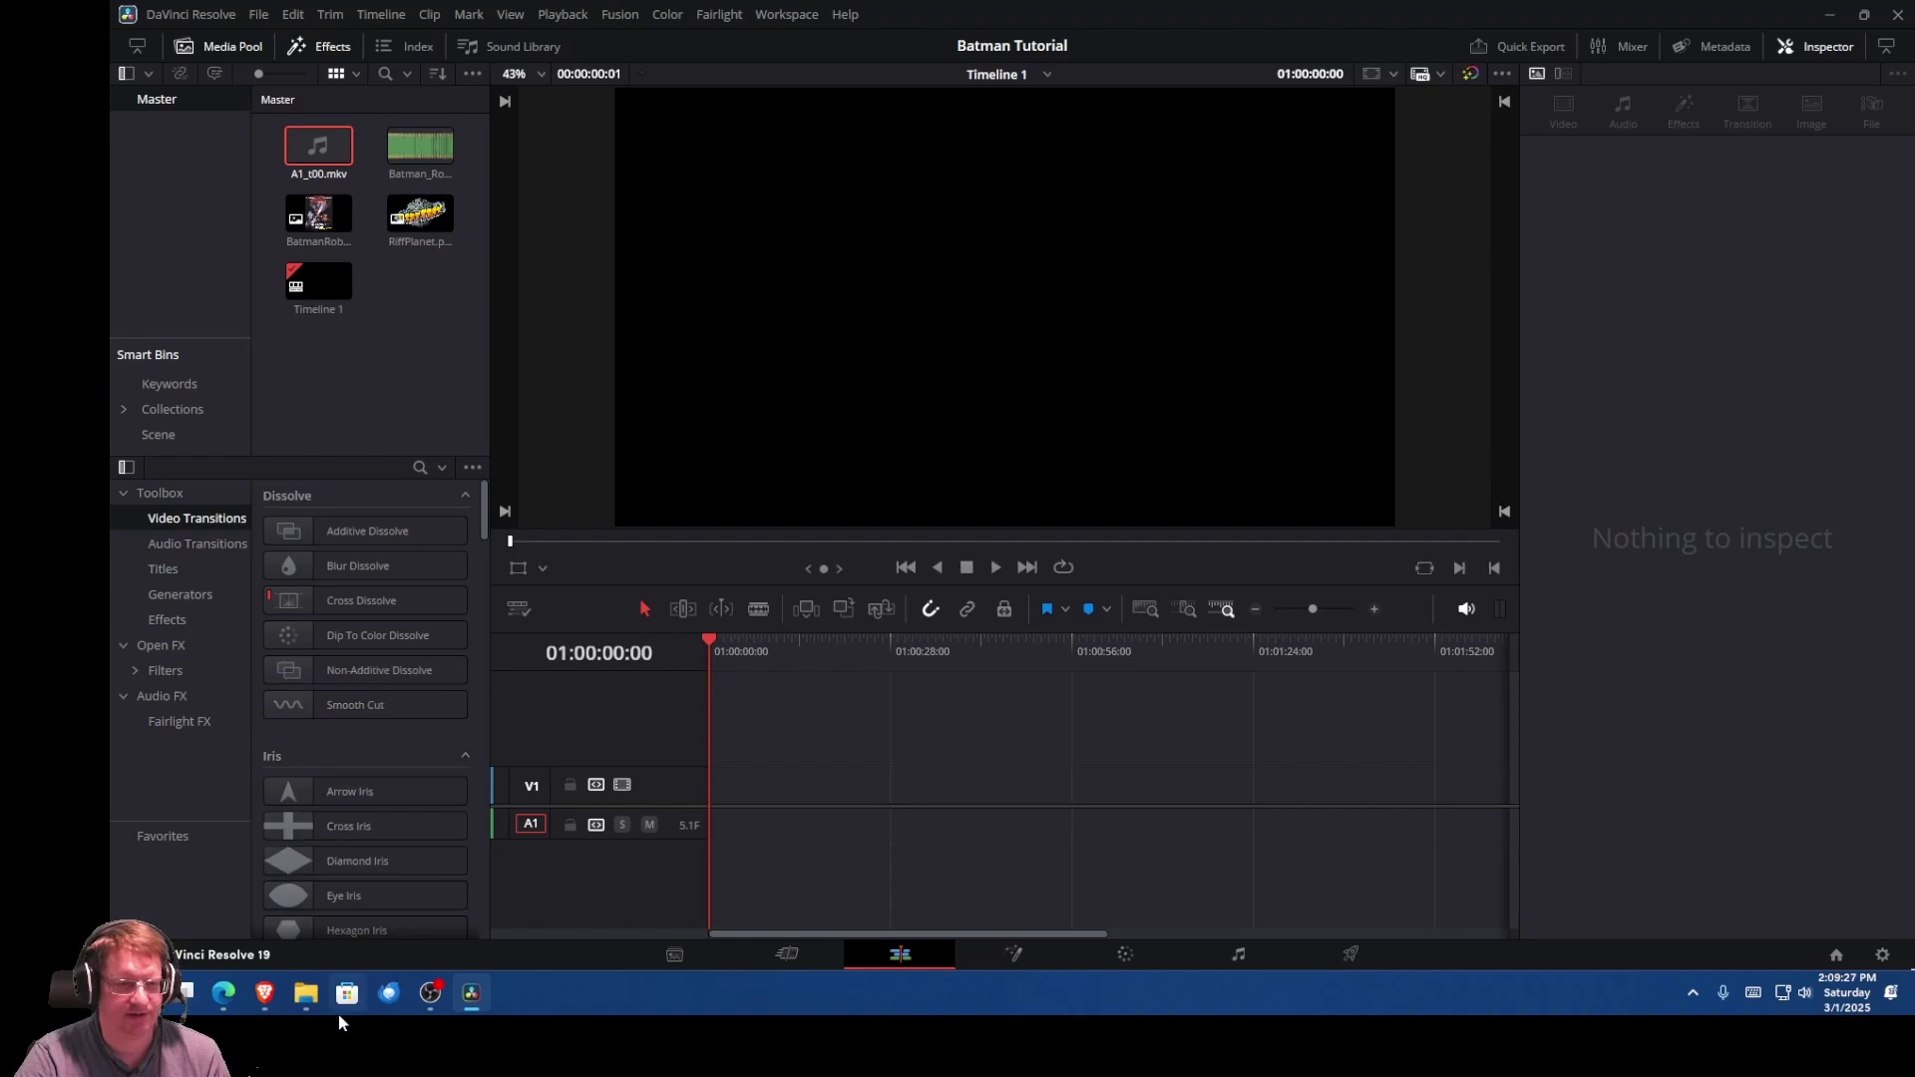
Step: Remove A1_t00.mkv from the media pool and delete Timeline 1, confirming the deletion
left_click(307, 157)
key("Delete")
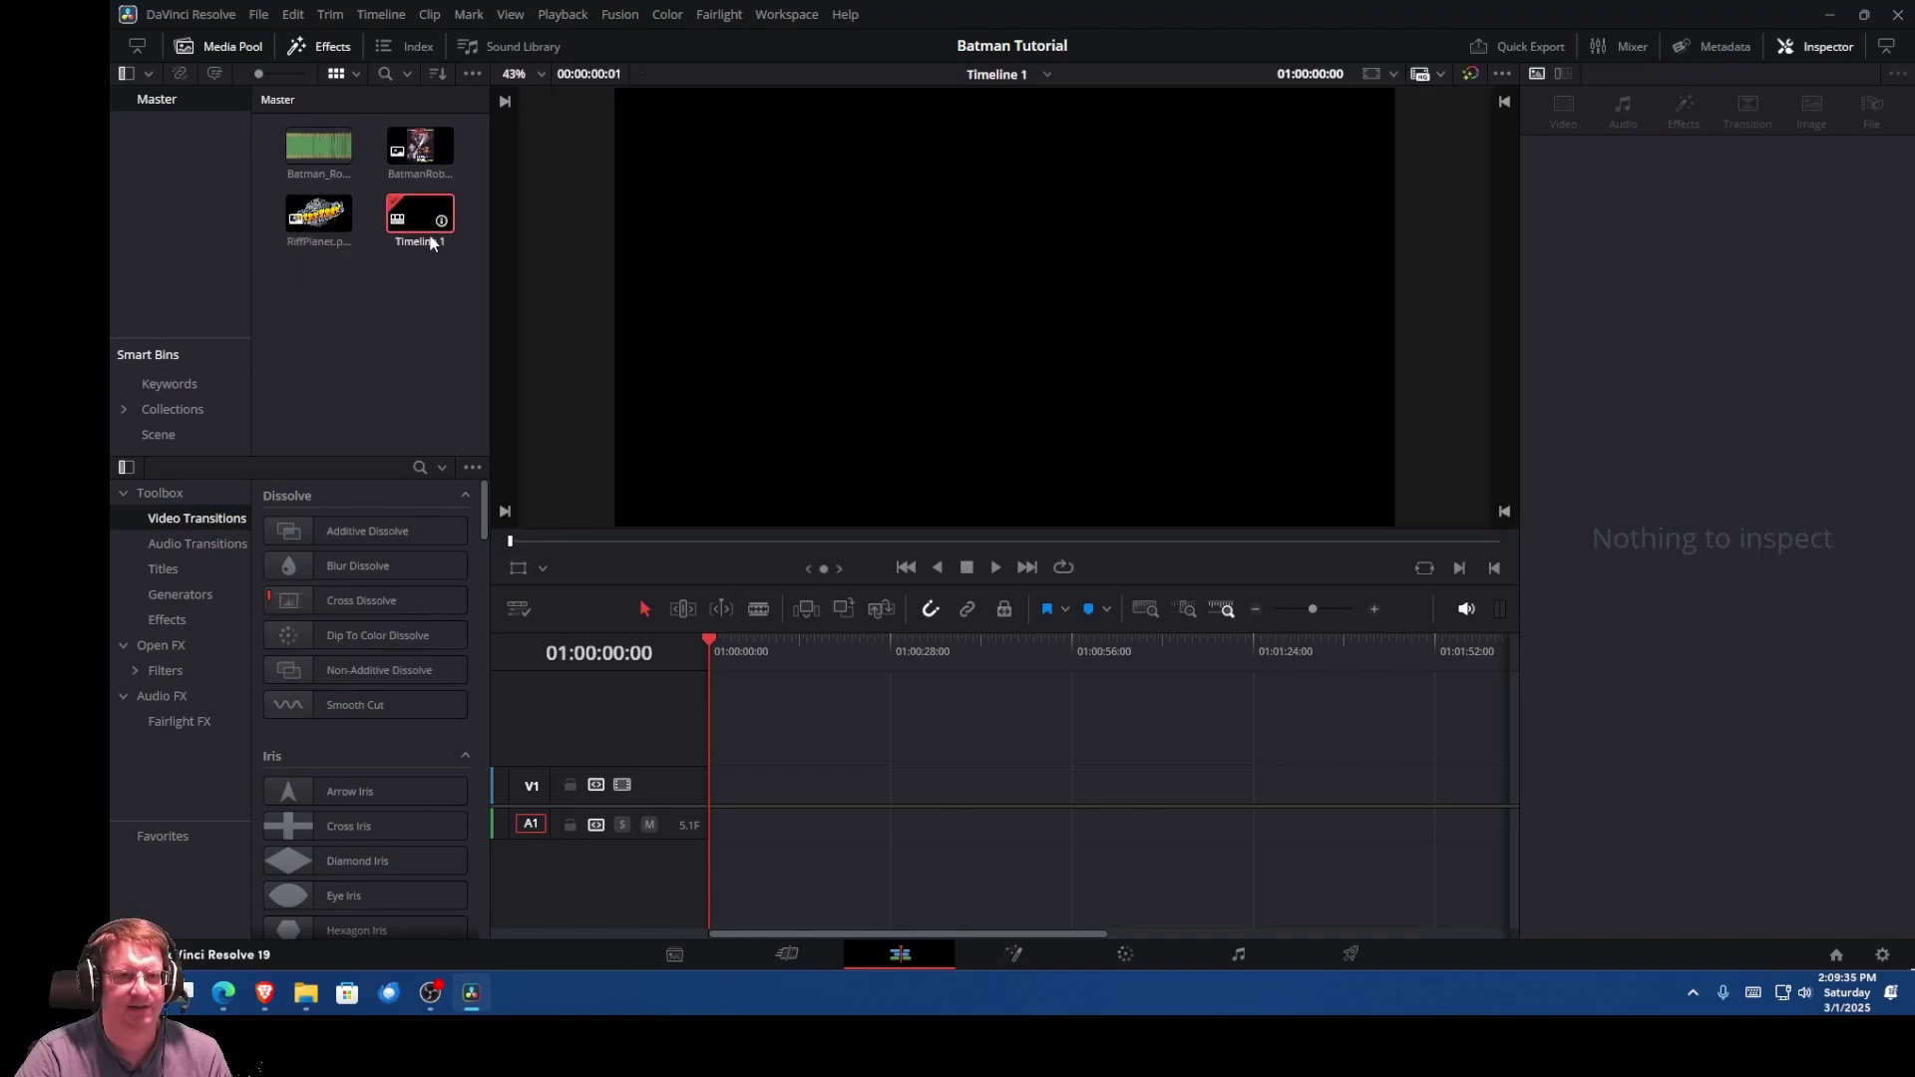
left_click(431, 244)
key("Delete")
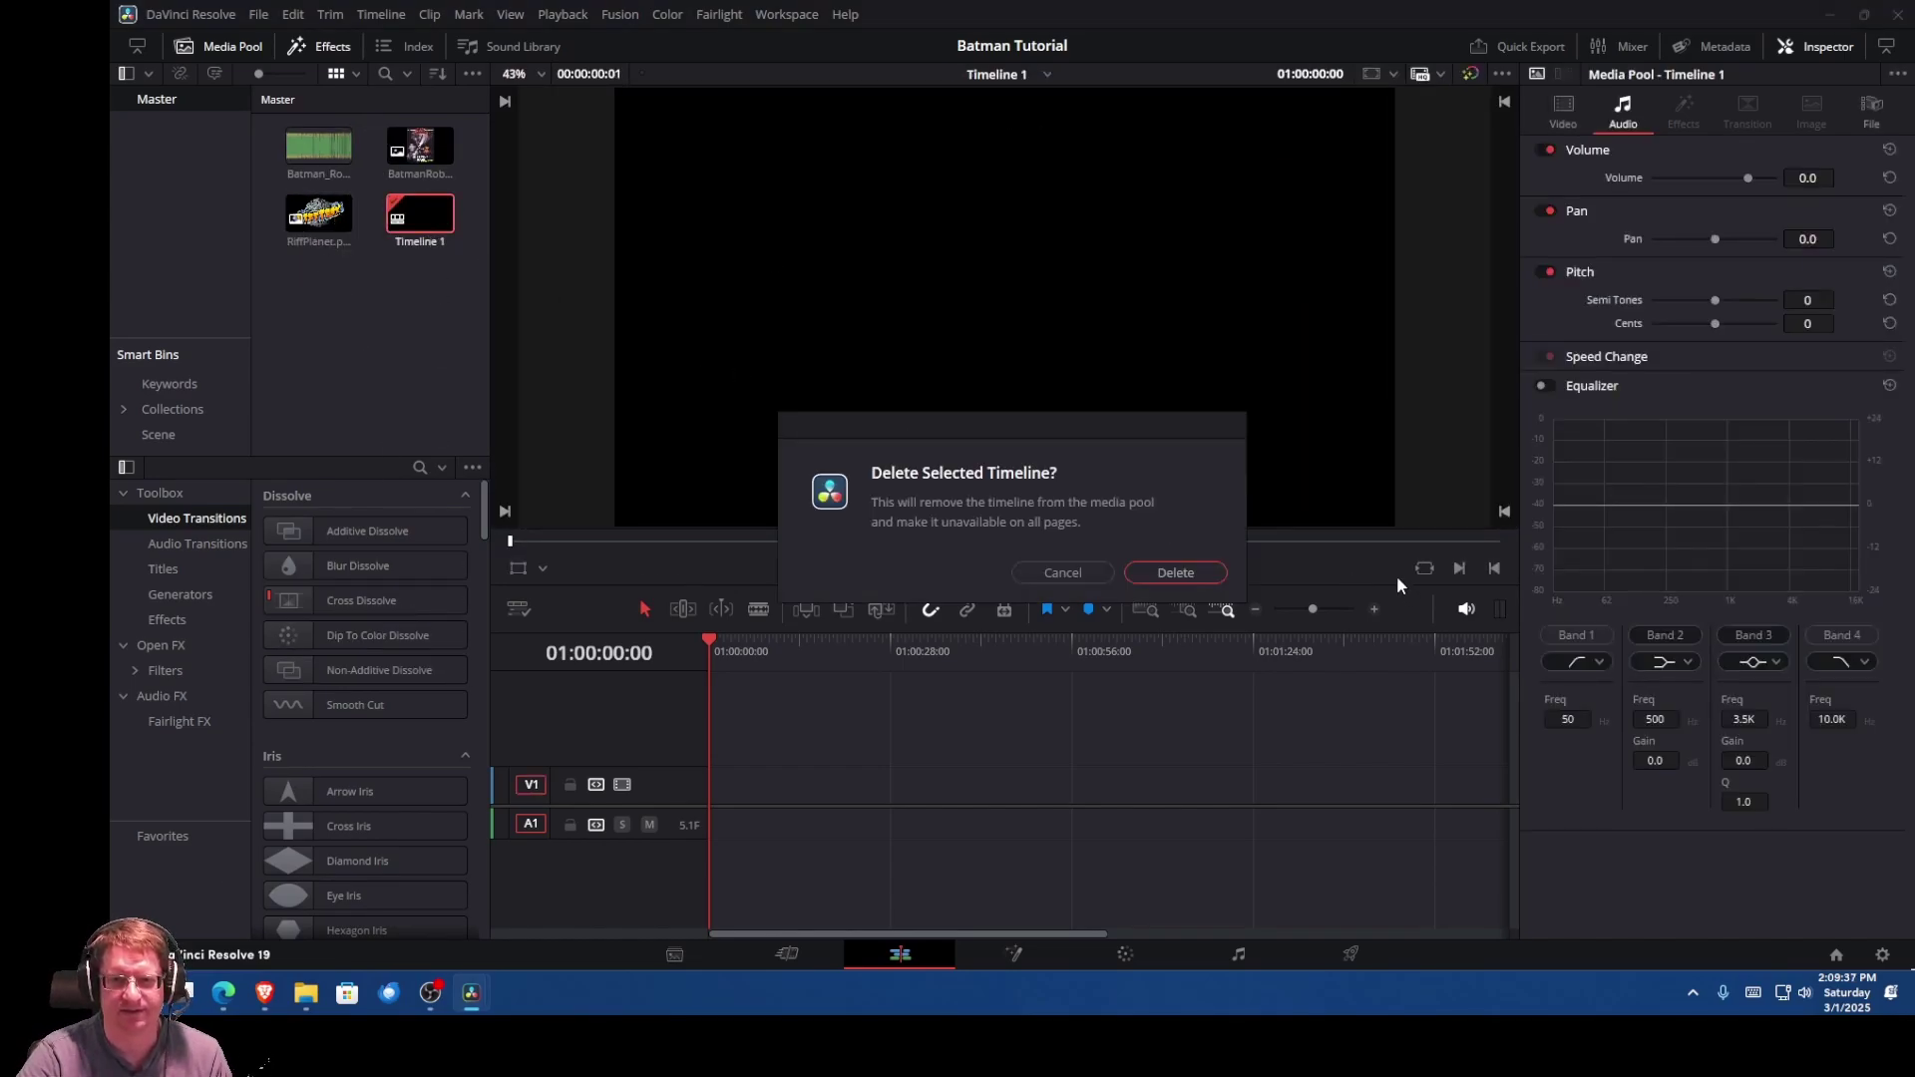
left_click(1167, 573)
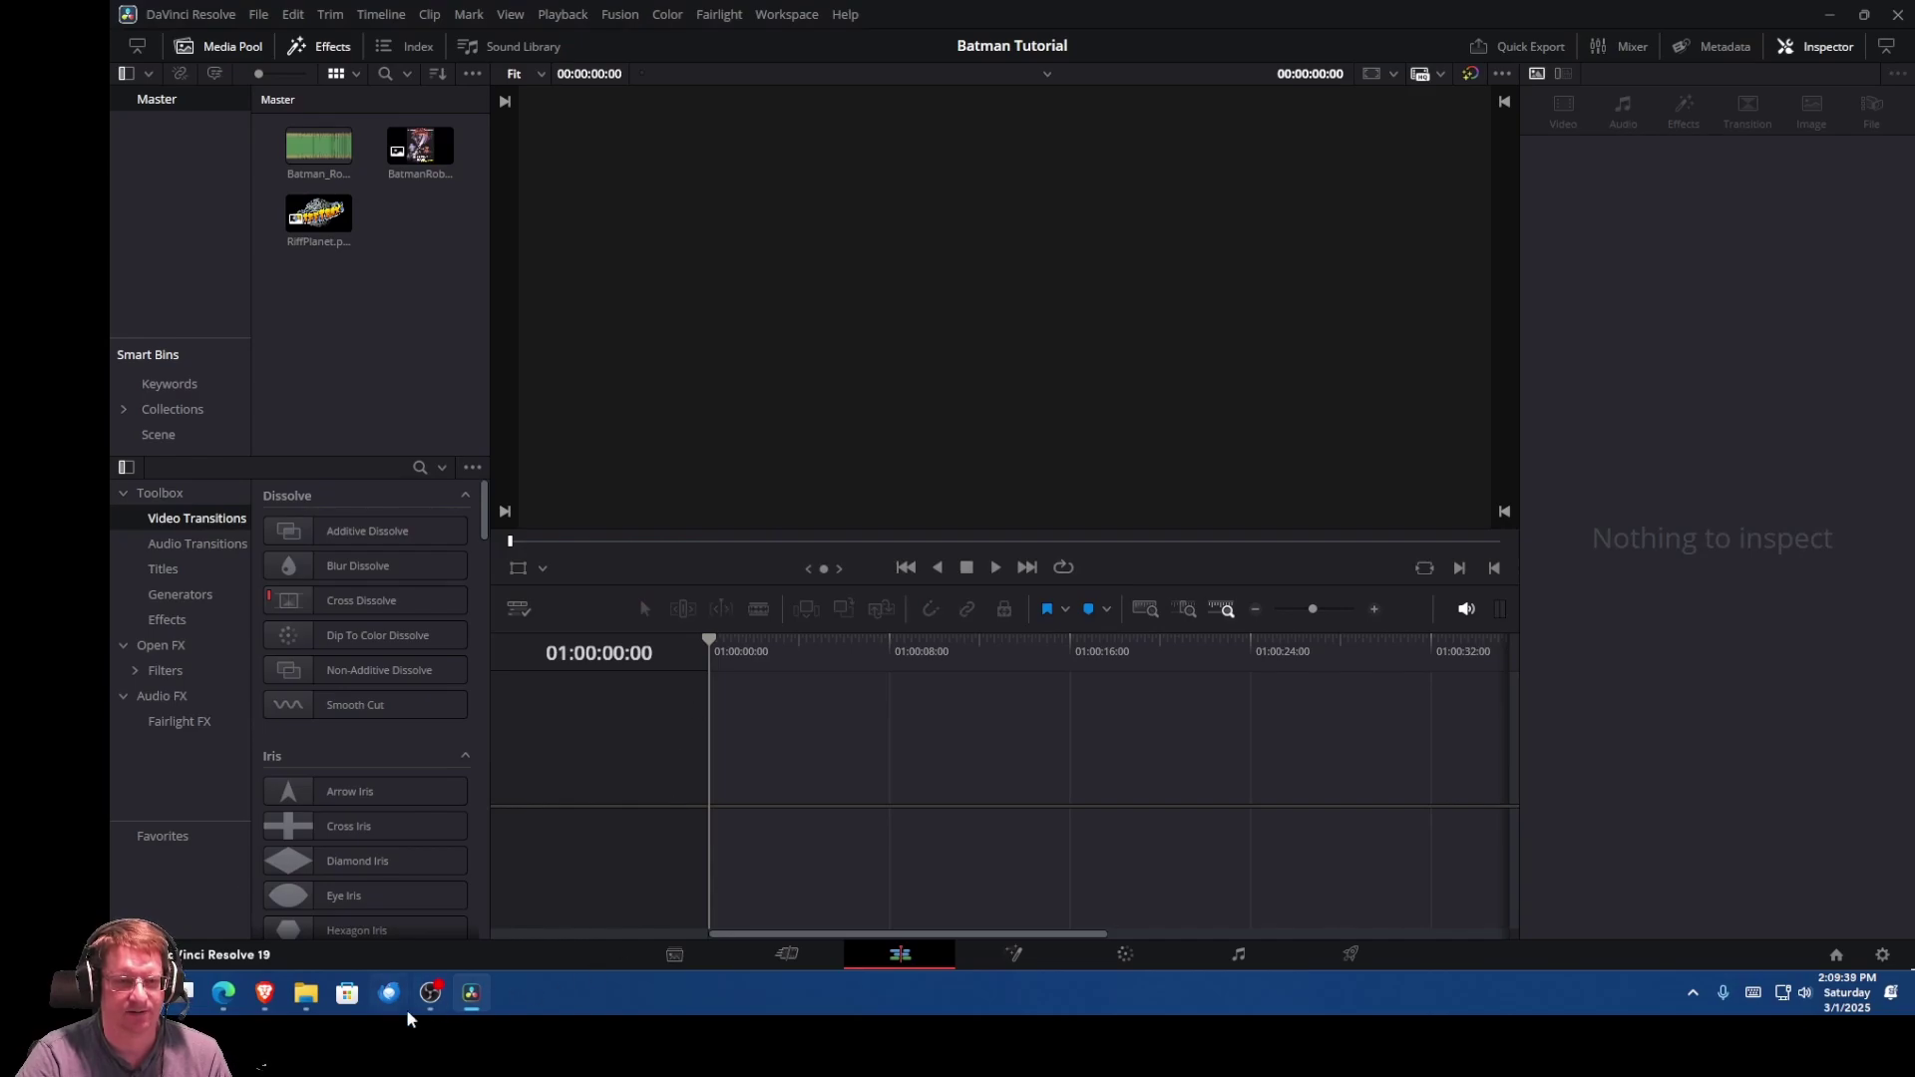
Step: Import A1_t00.mkv from the BatmanRobin folder again, open it in the source viewer, and remove it from the media pool
mouse_move(305, 992)
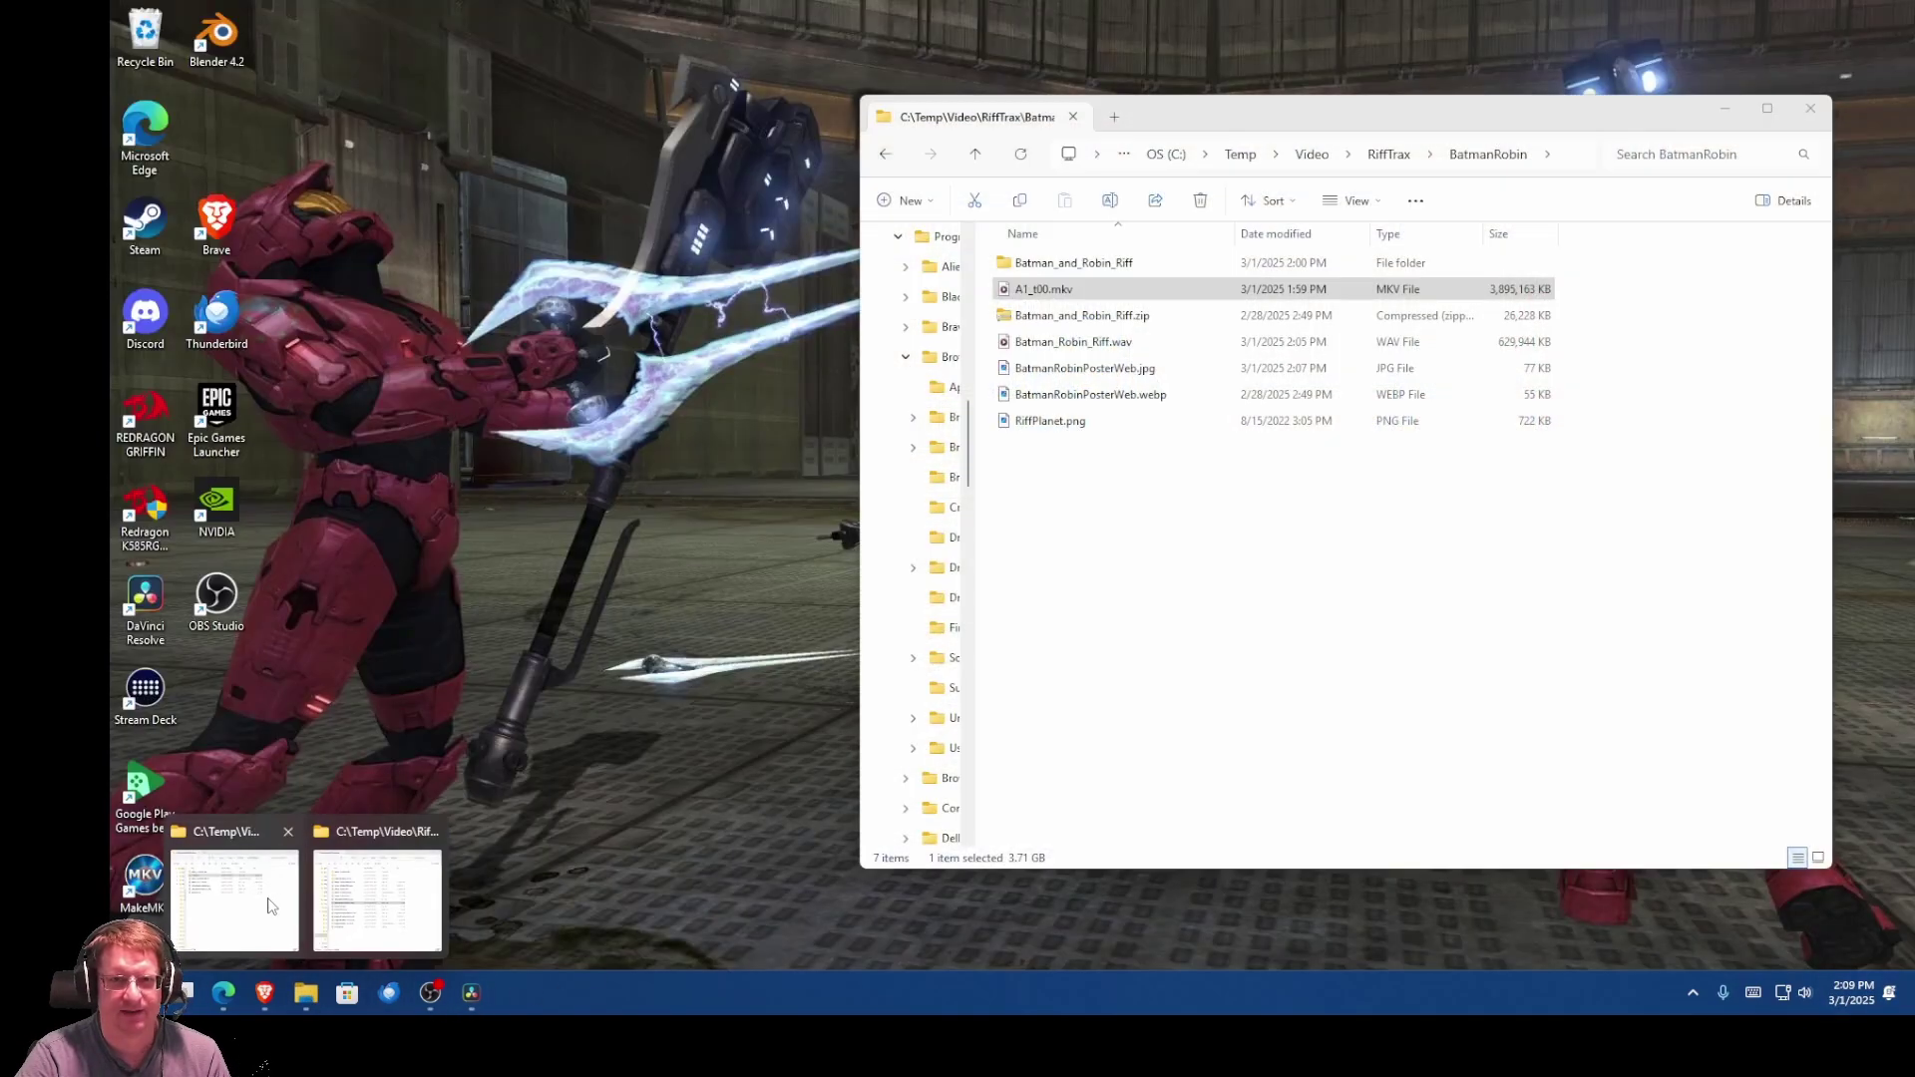
left_click(267, 898)
left_click_drag(1045, 289, 433, 277)
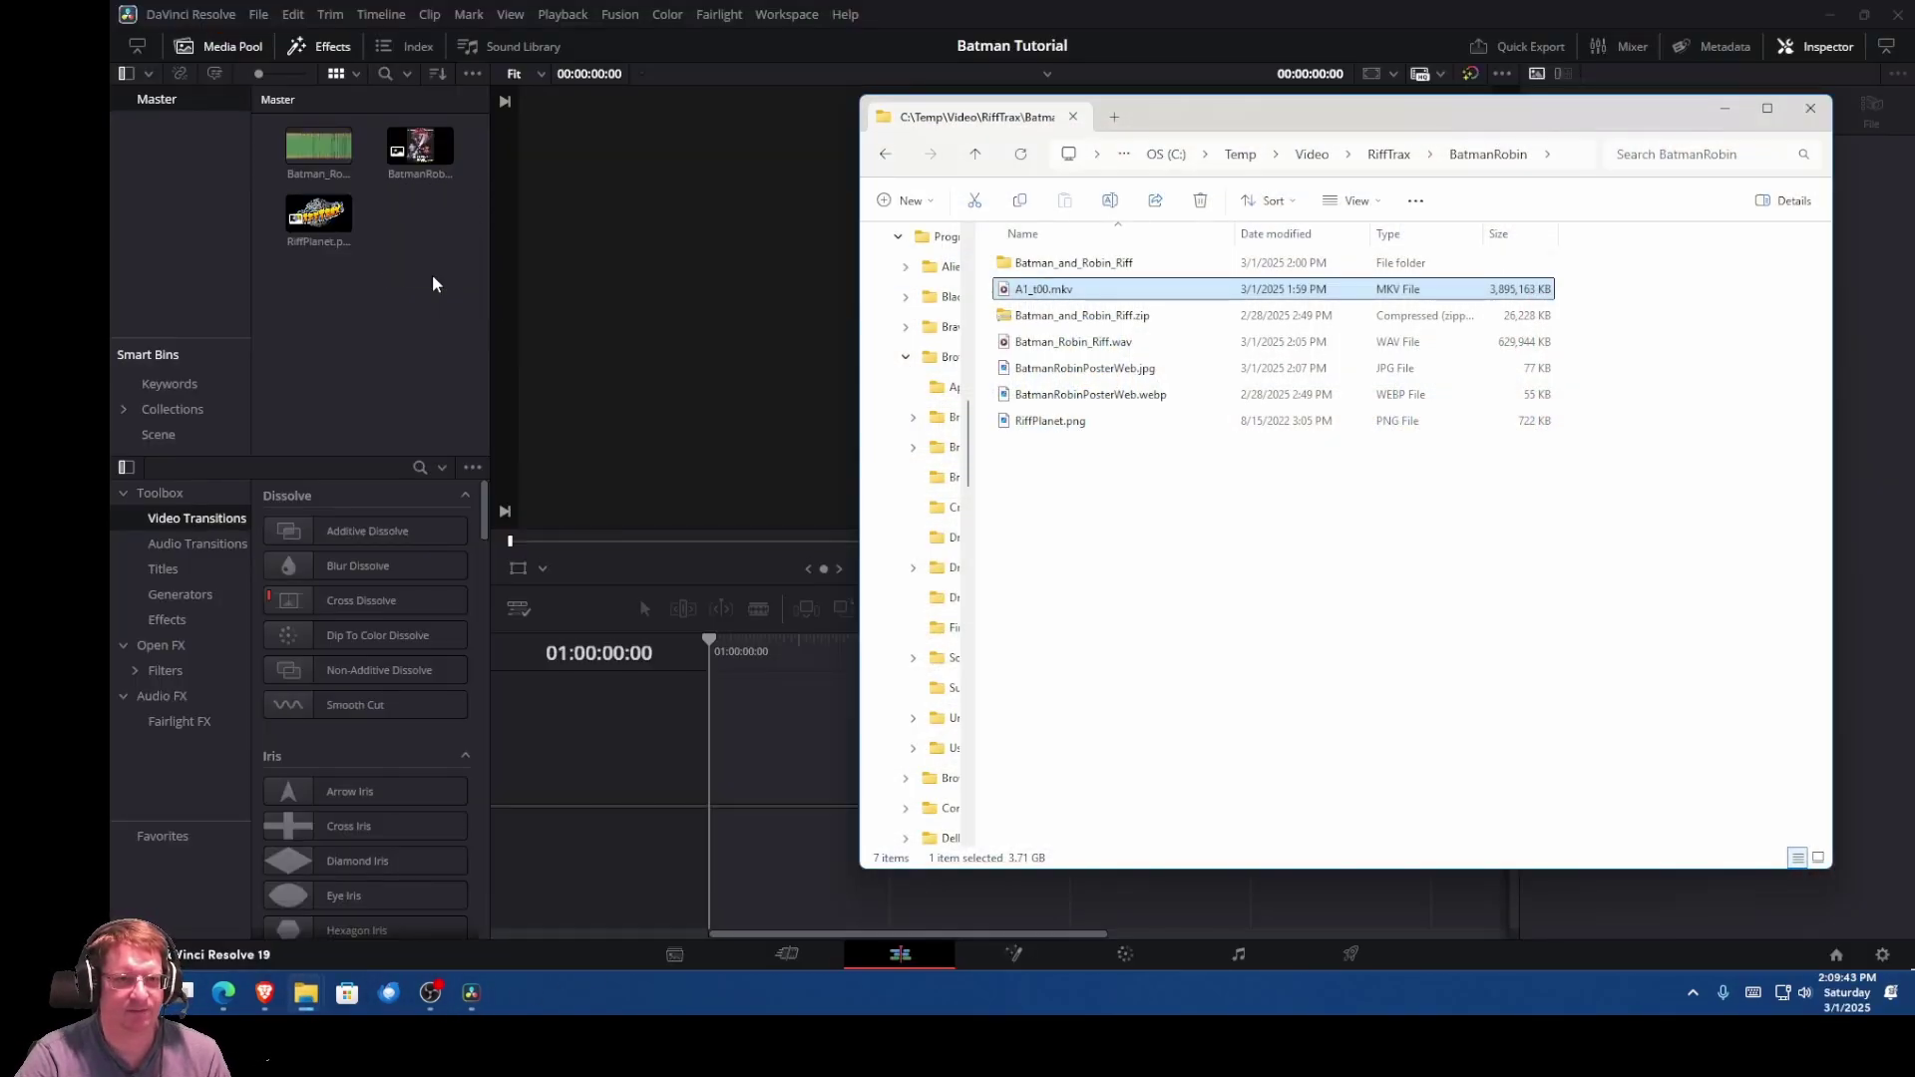
double_click(297, 148)
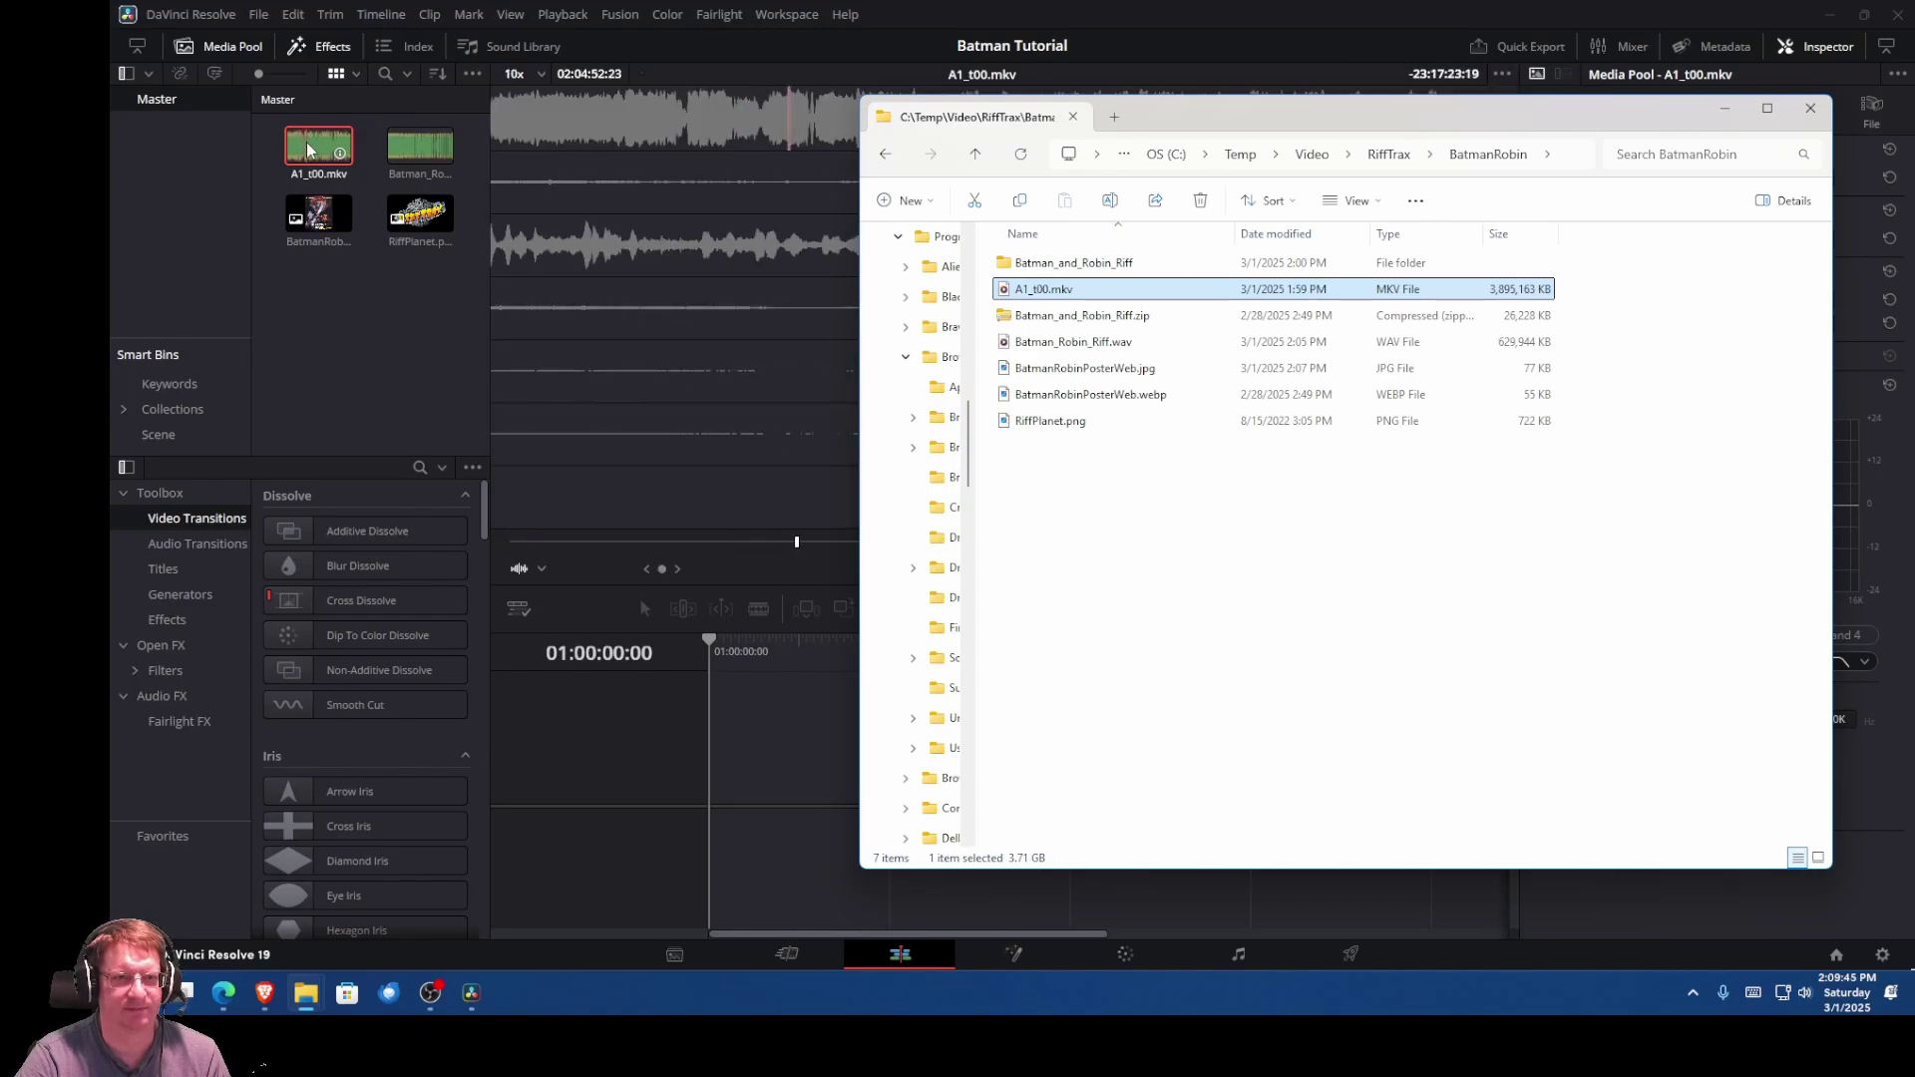
key("Delete")
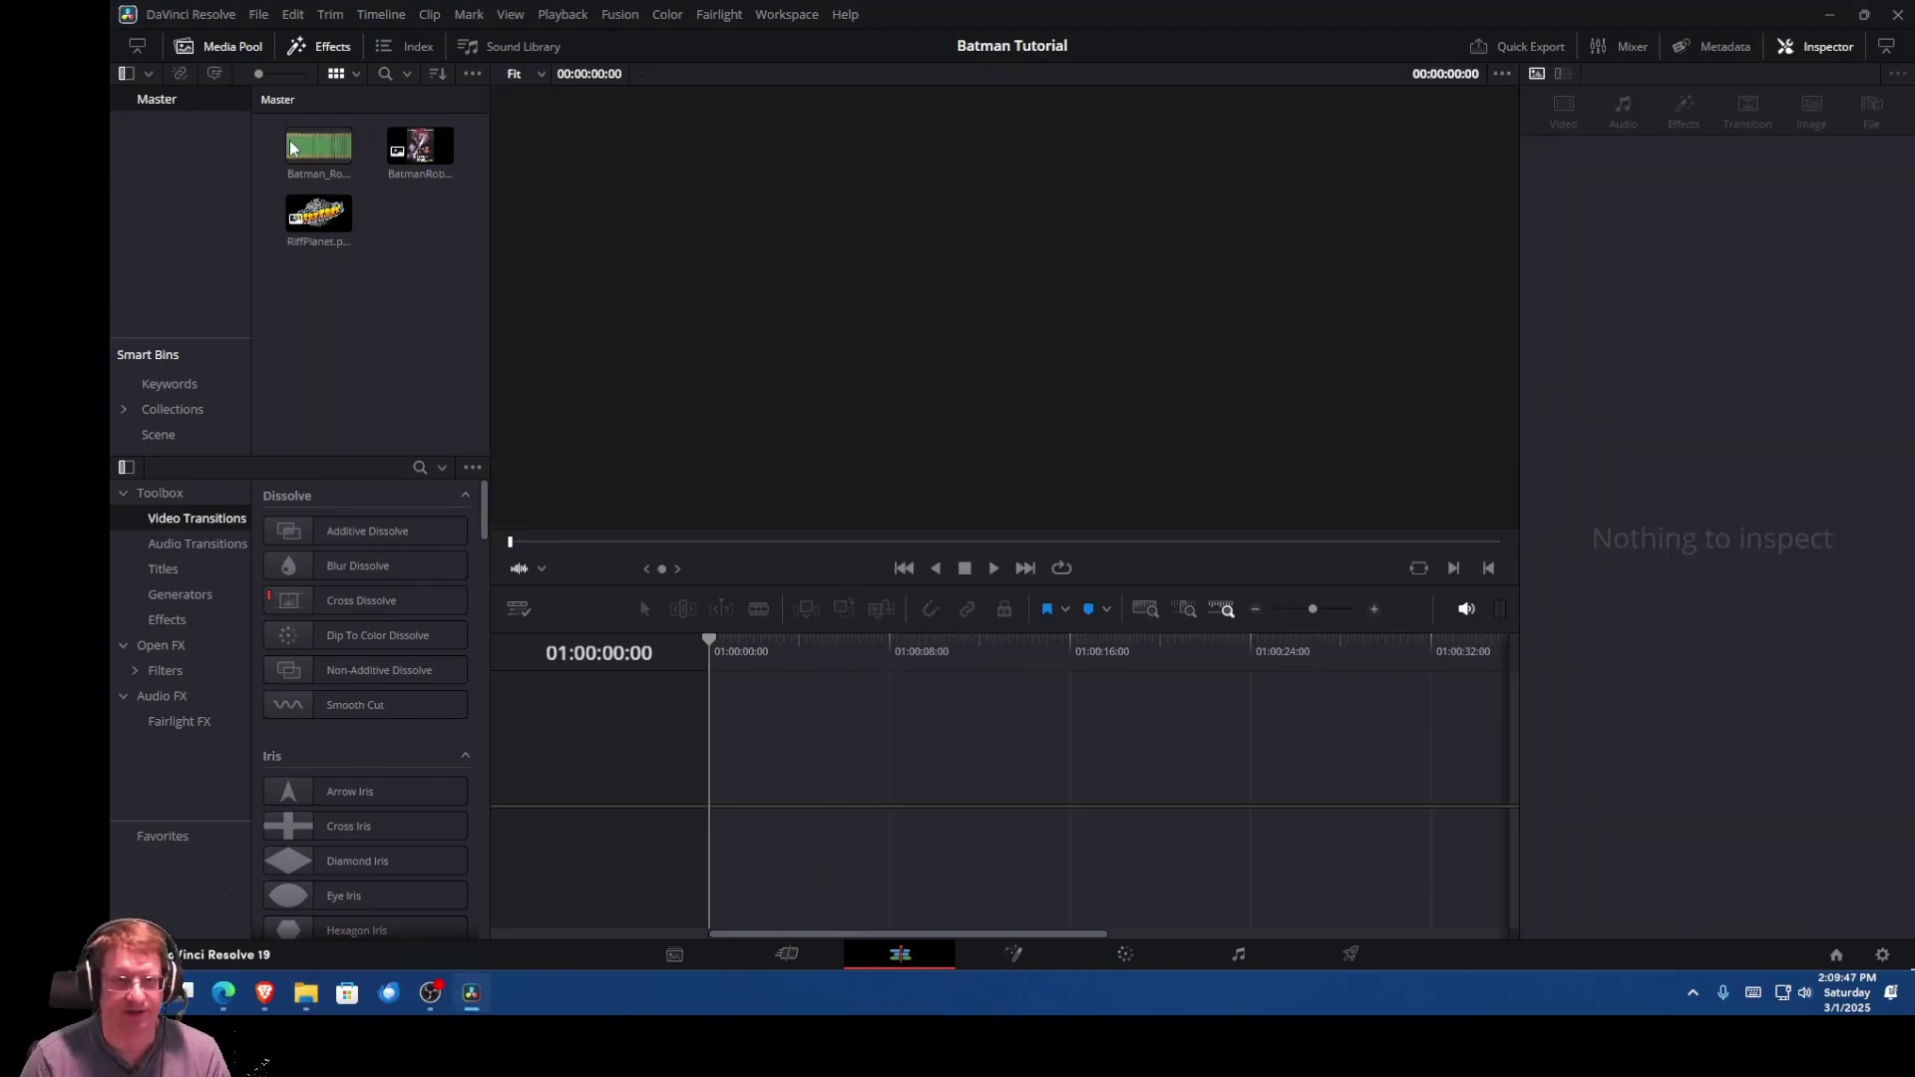
Step: Minimize DaVinci Resolve, launch HandBrake, and load A1_t00.mkv from the BatmanRobin folder as the source
left_click(1832, 14)
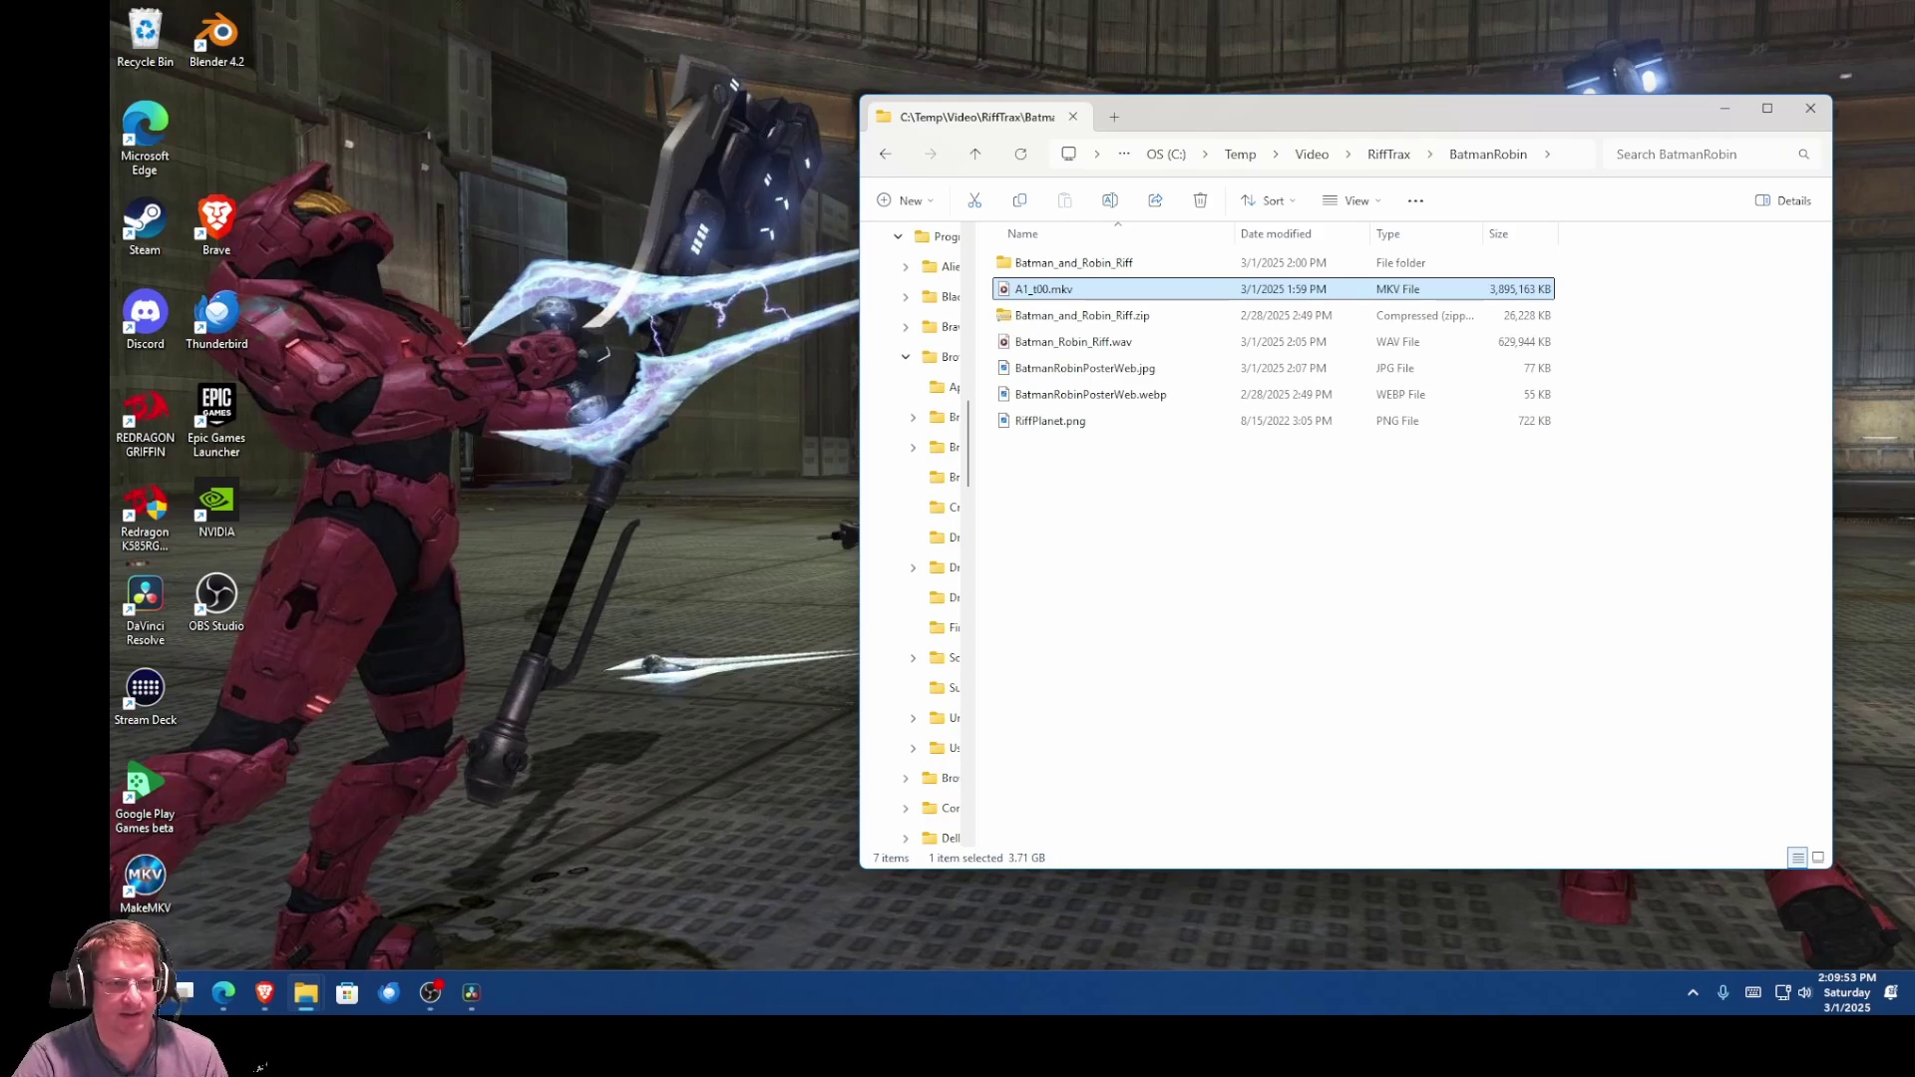
key("super")
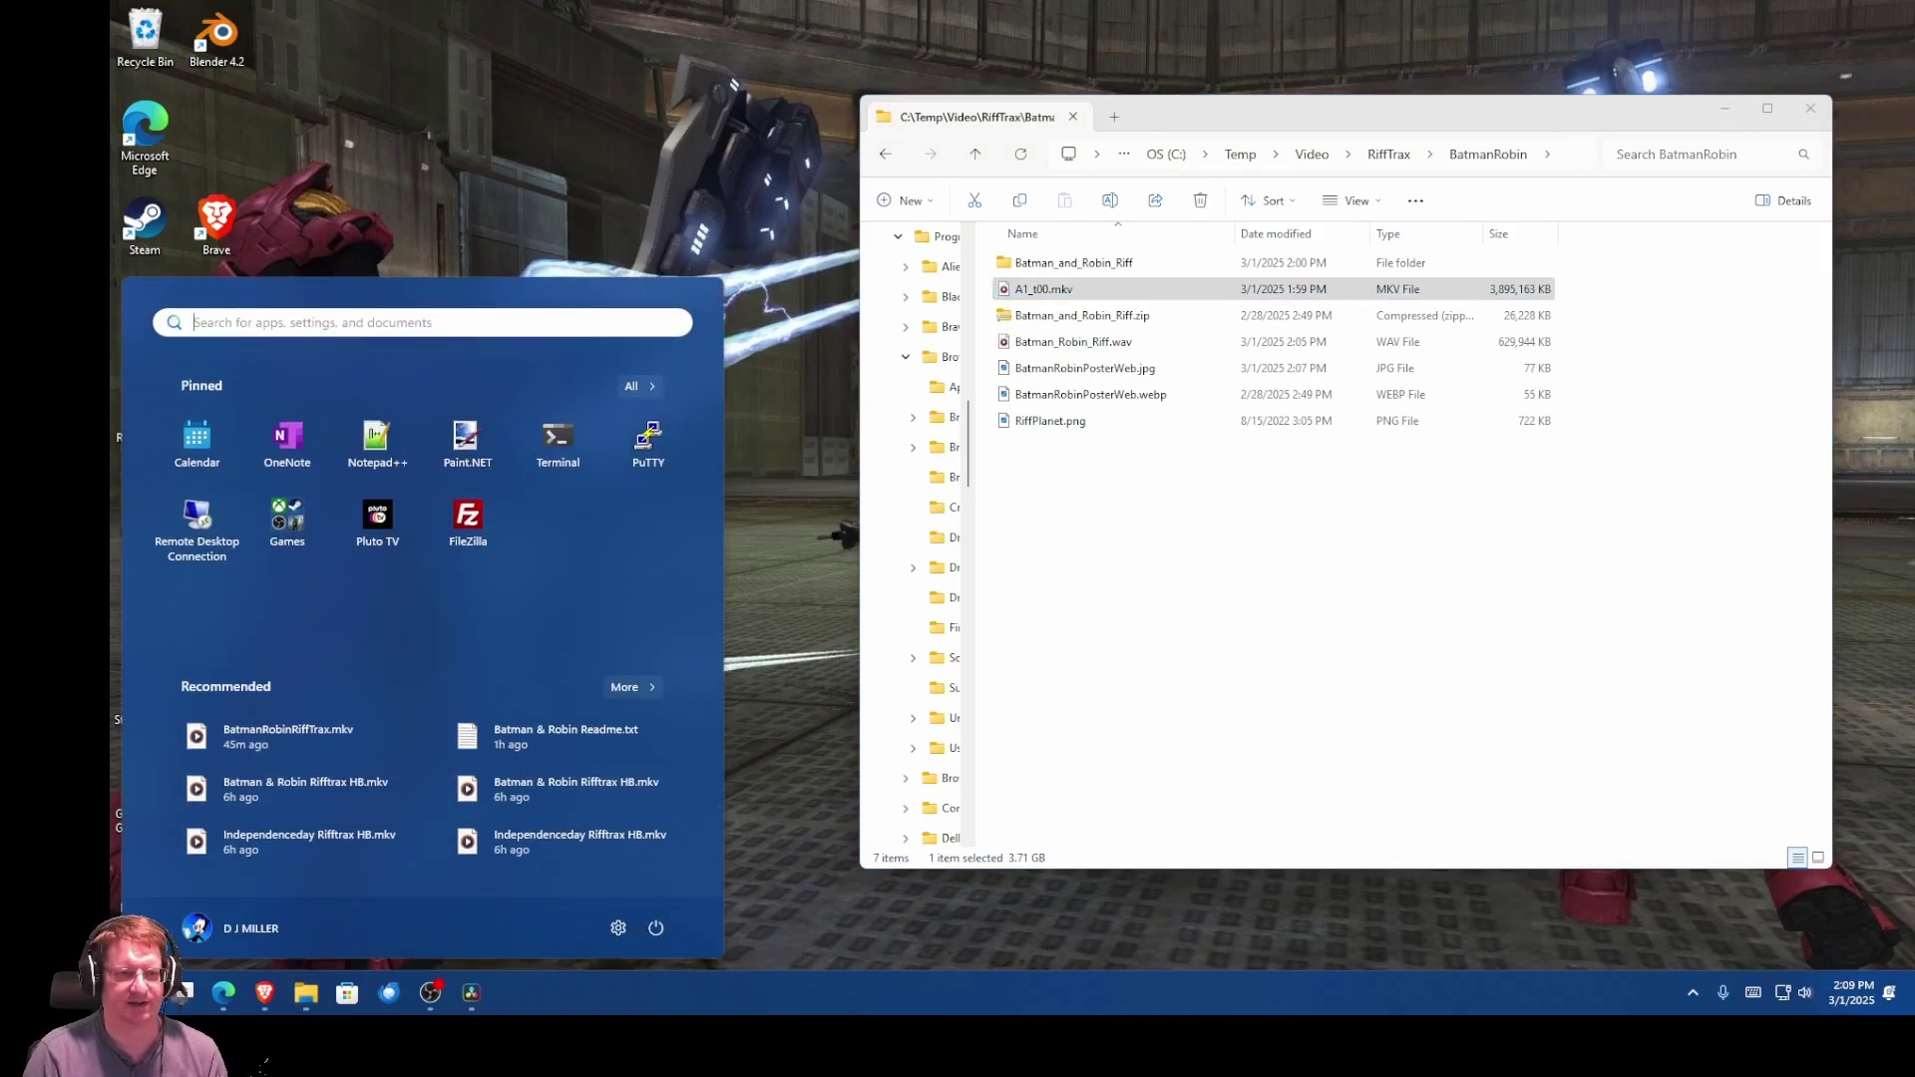
type("hand")
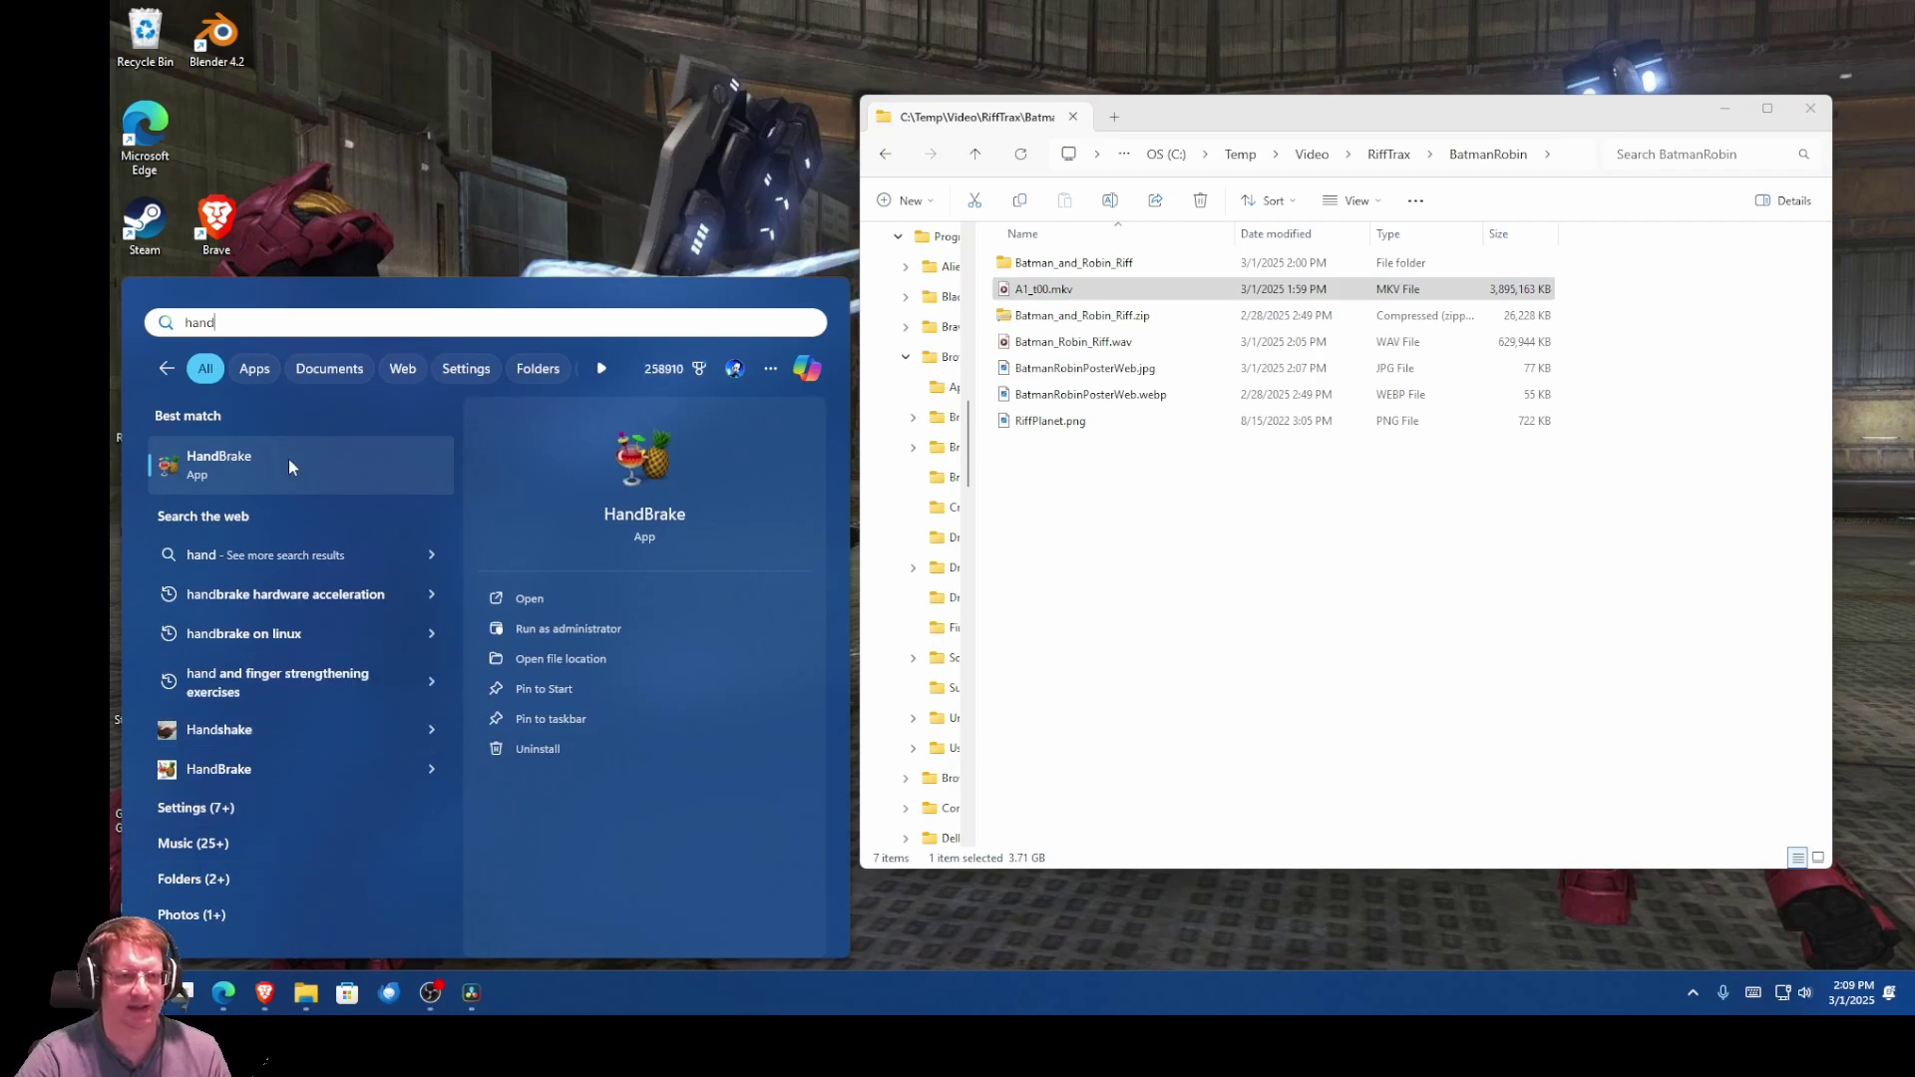
left_click(288, 463)
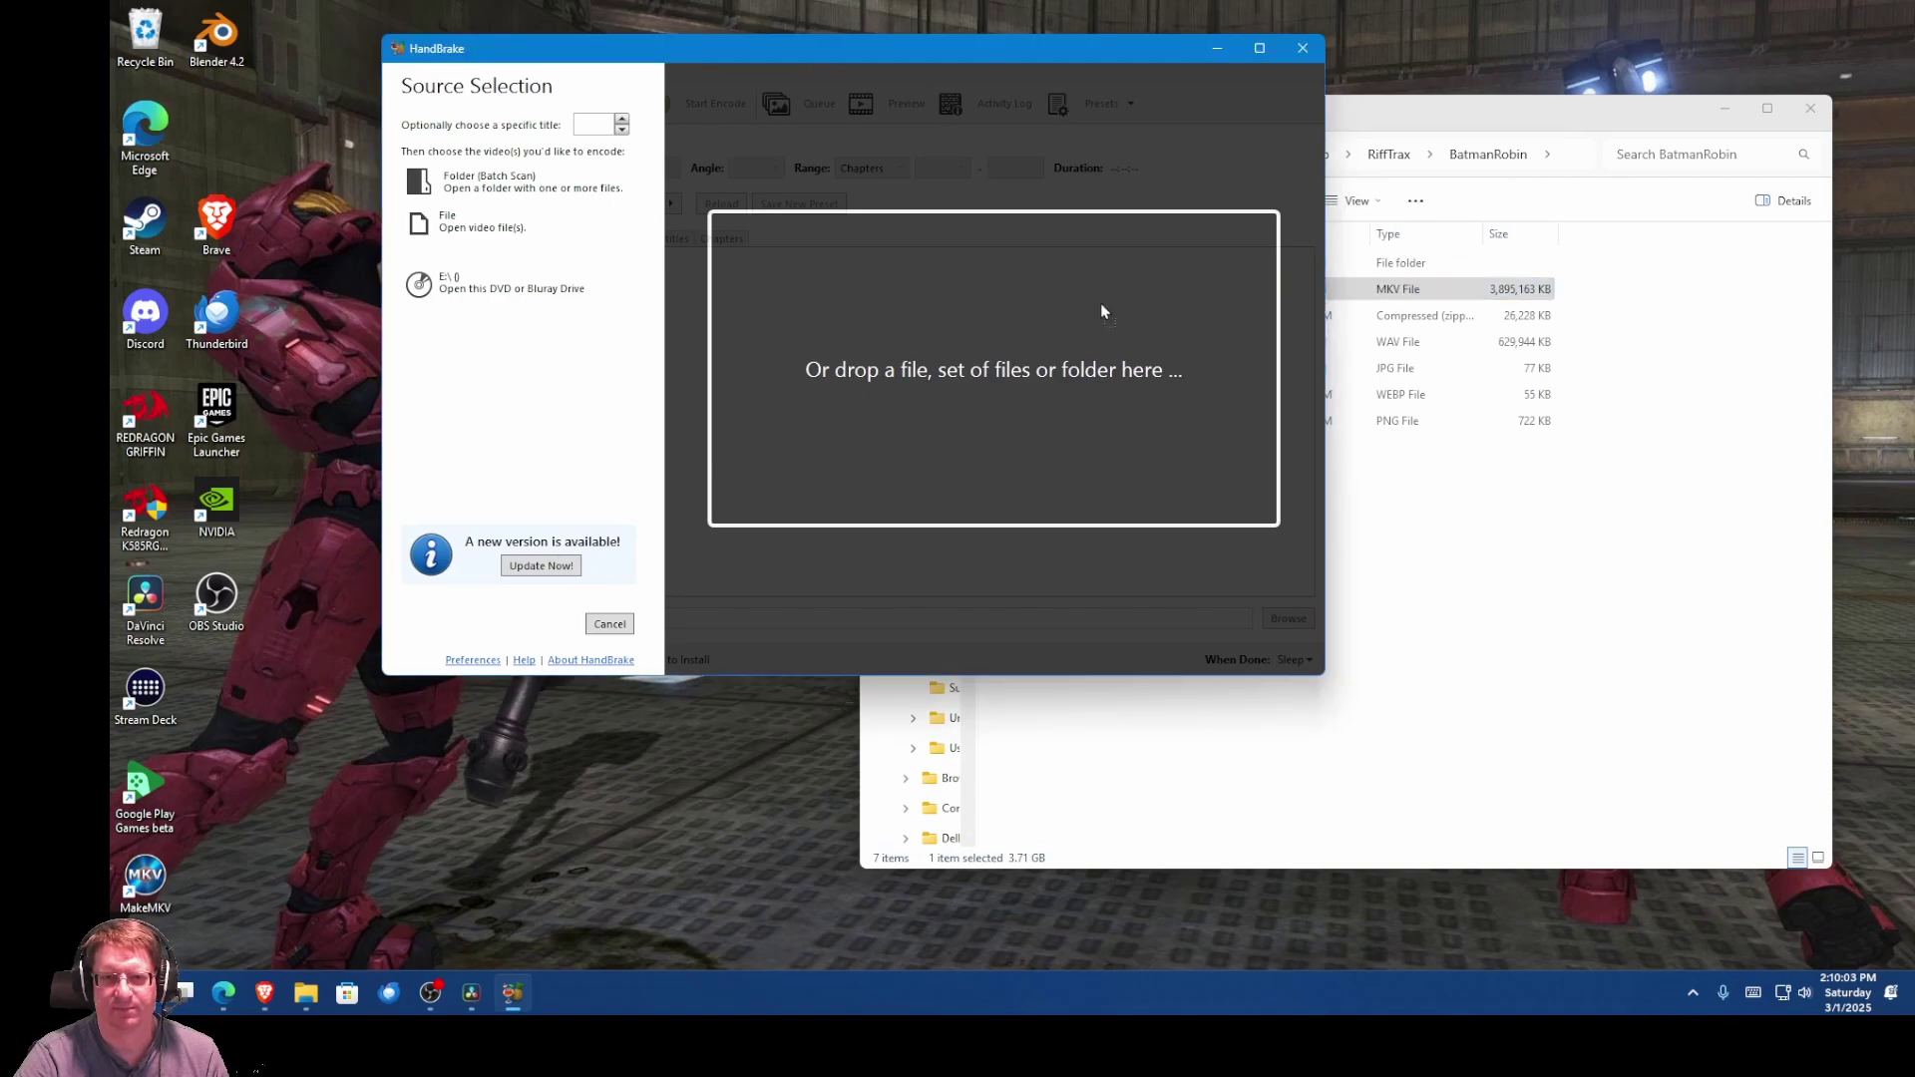
left_click_drag(1100, 311, 991, 321)
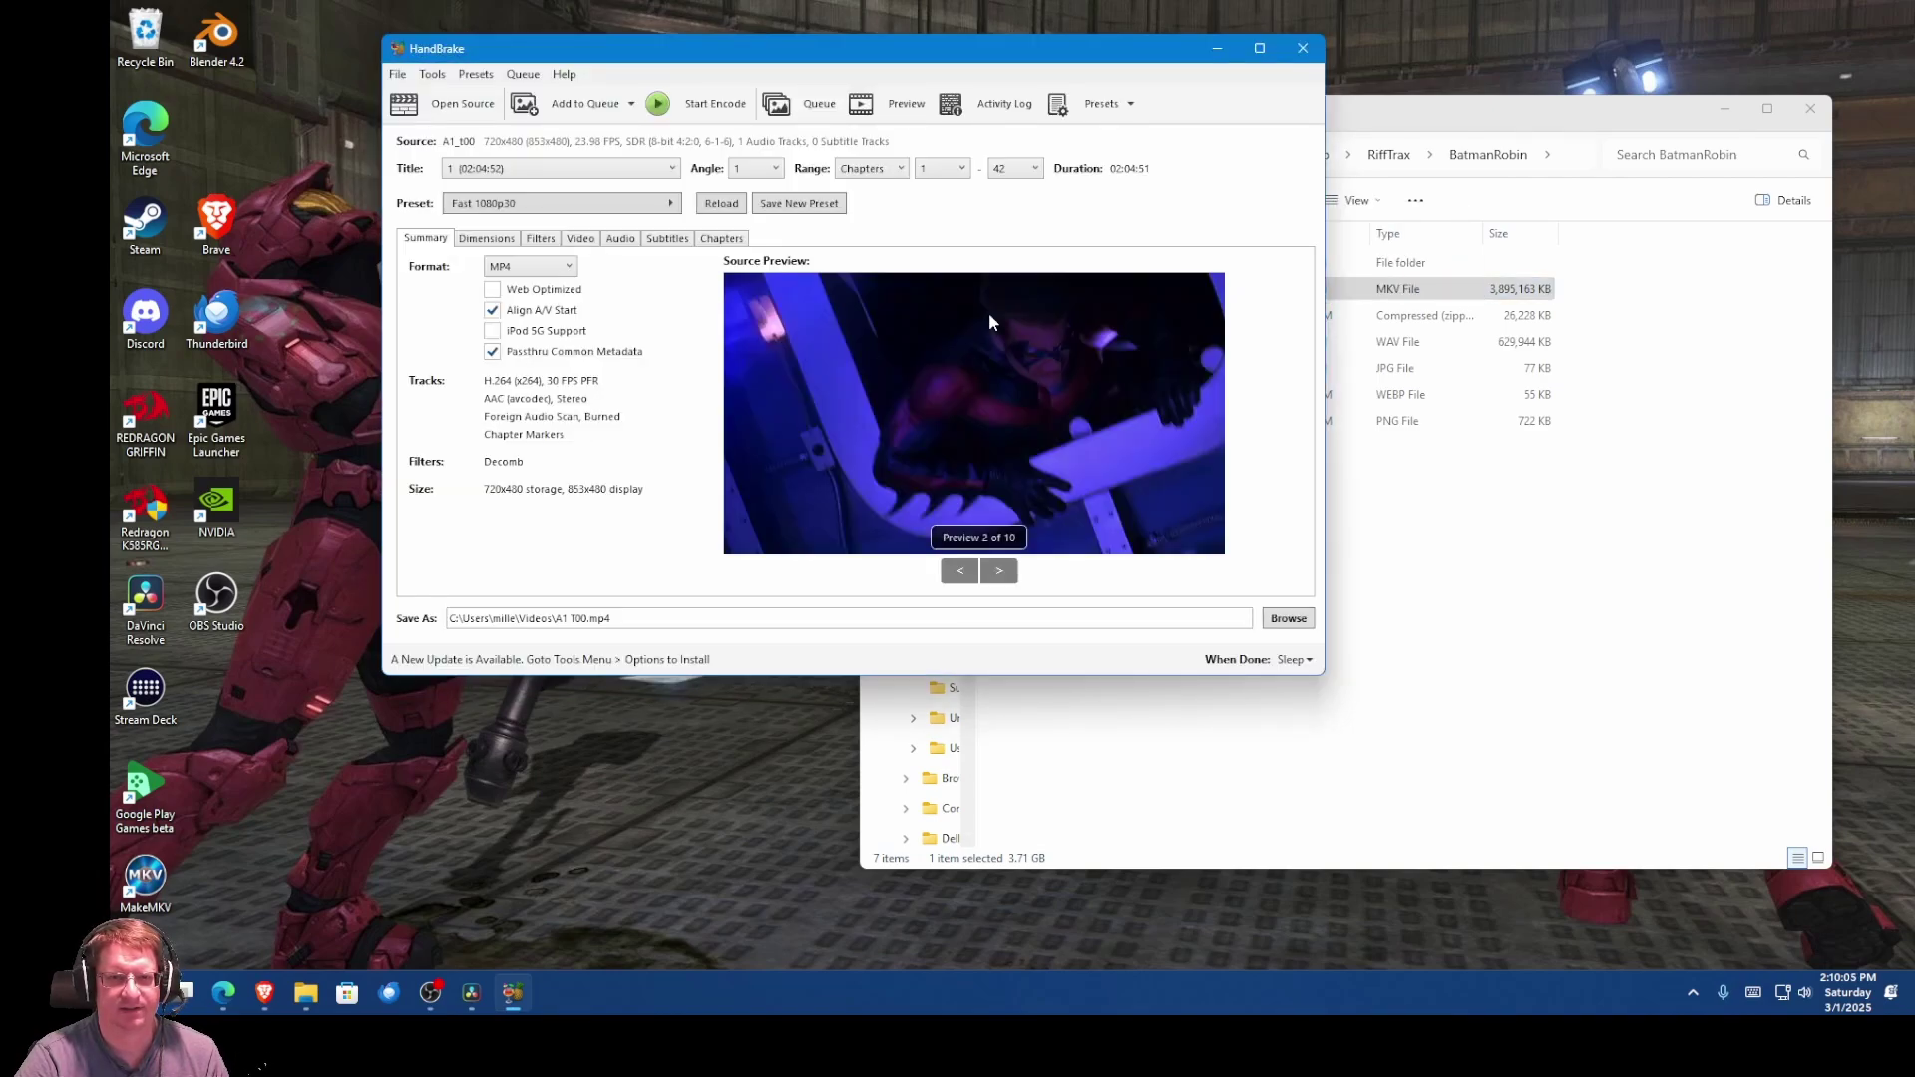
Step: Check the source preview and dimensions, and choose the Fast 480p30 preset
left_click(959, 570)
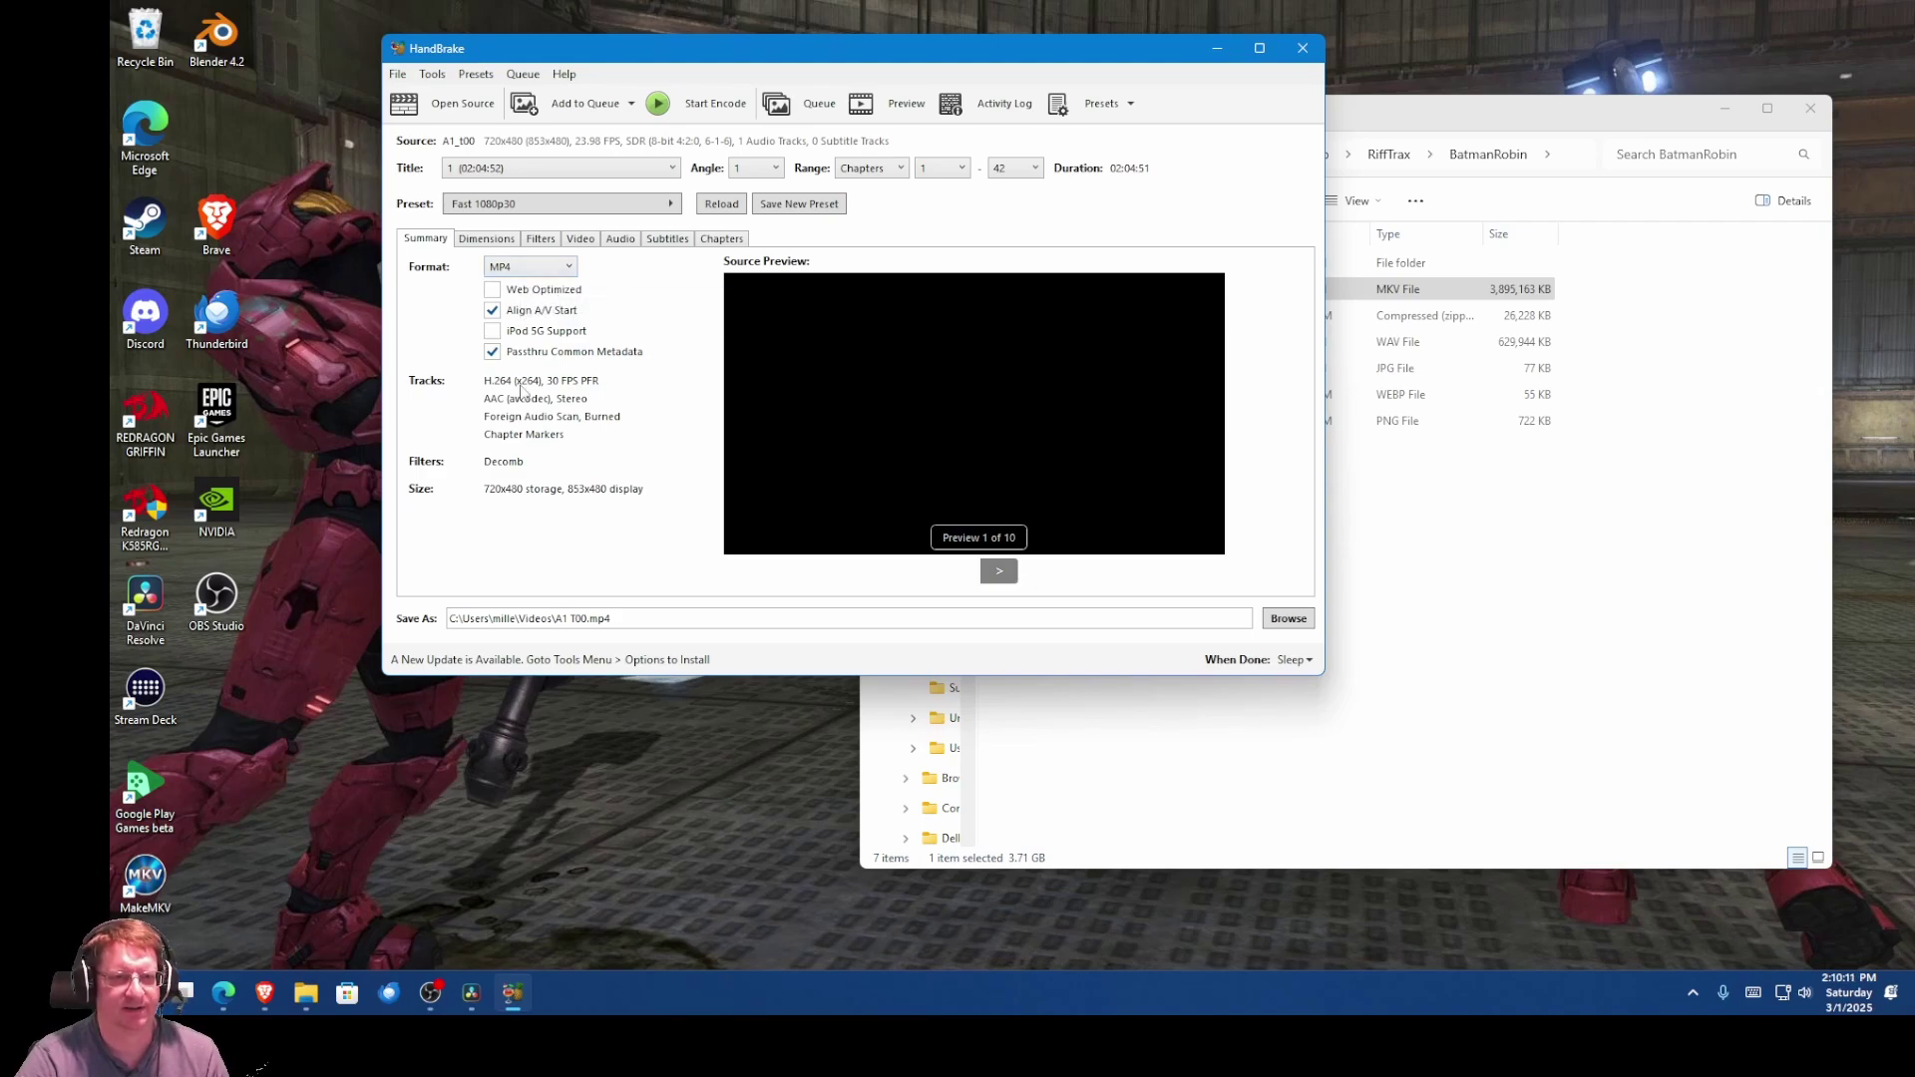
left_click(478, 245)
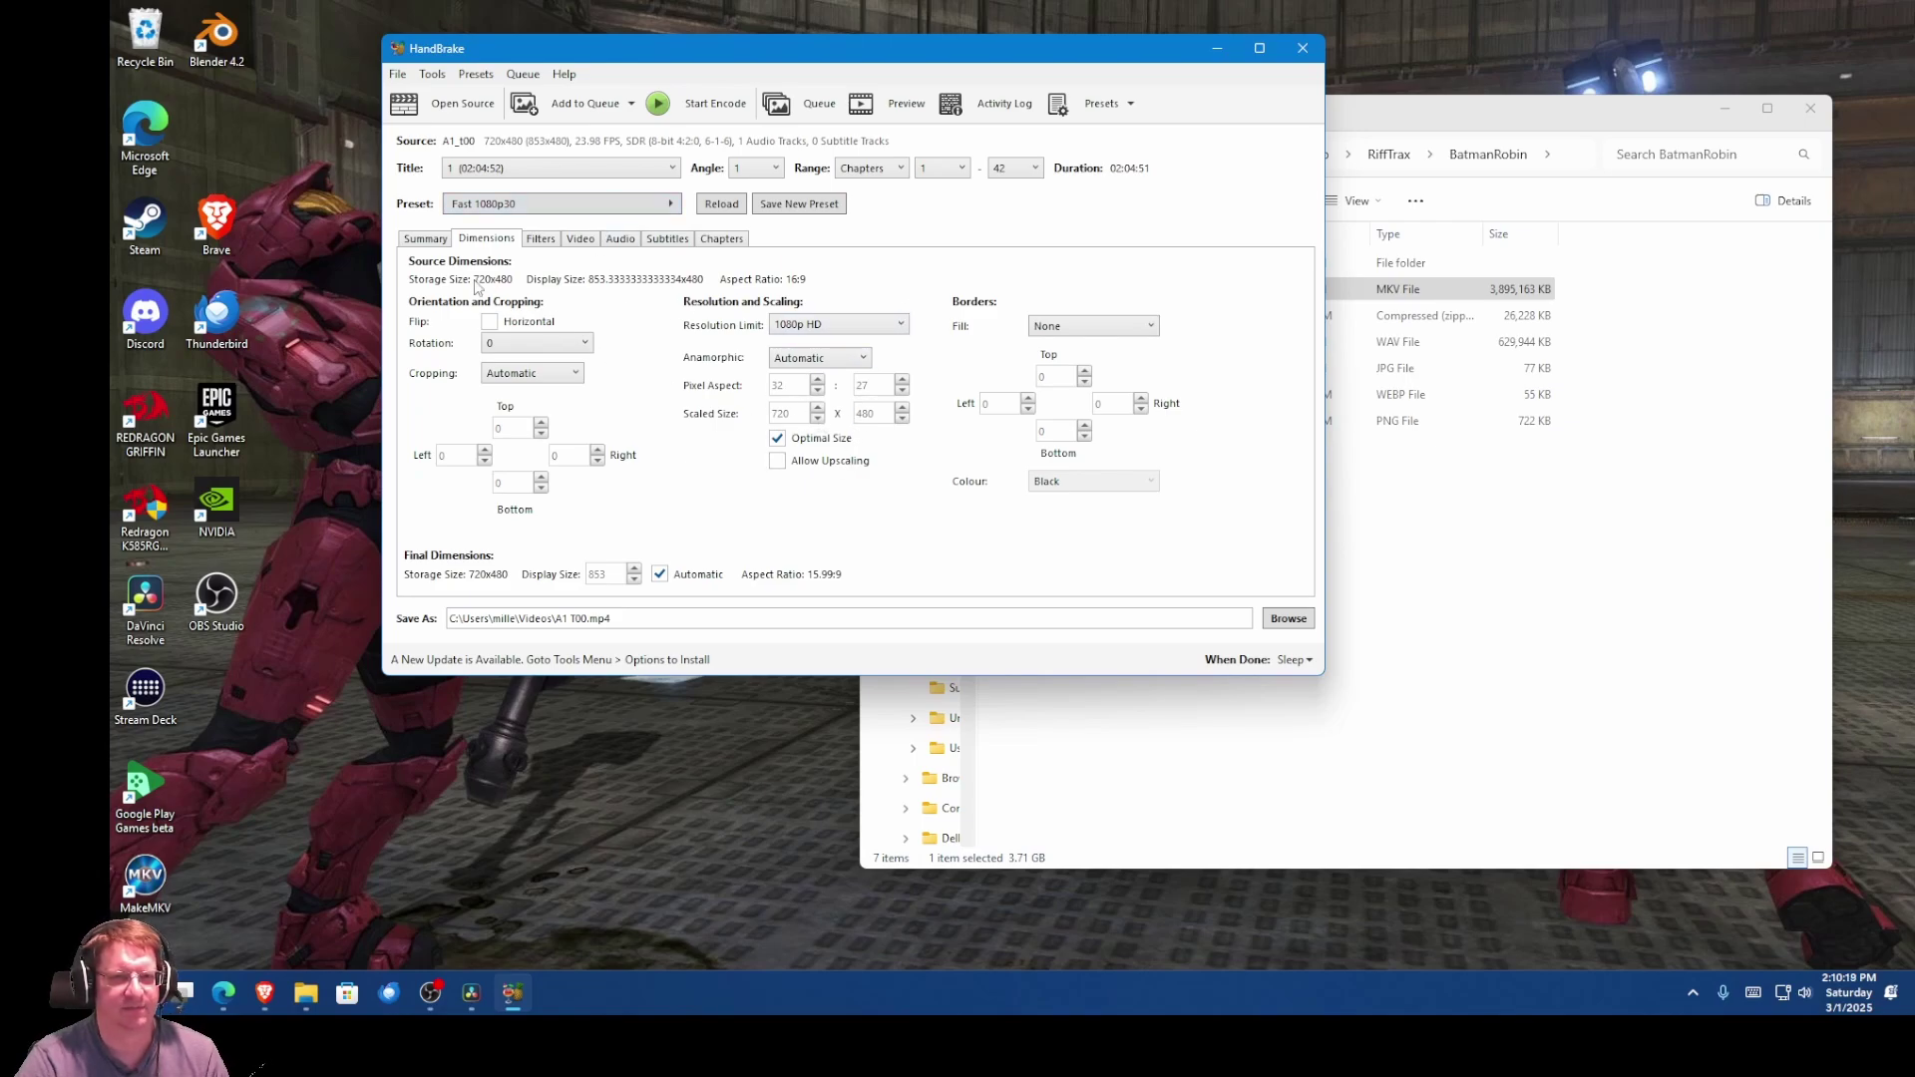
left_click(583, 207)
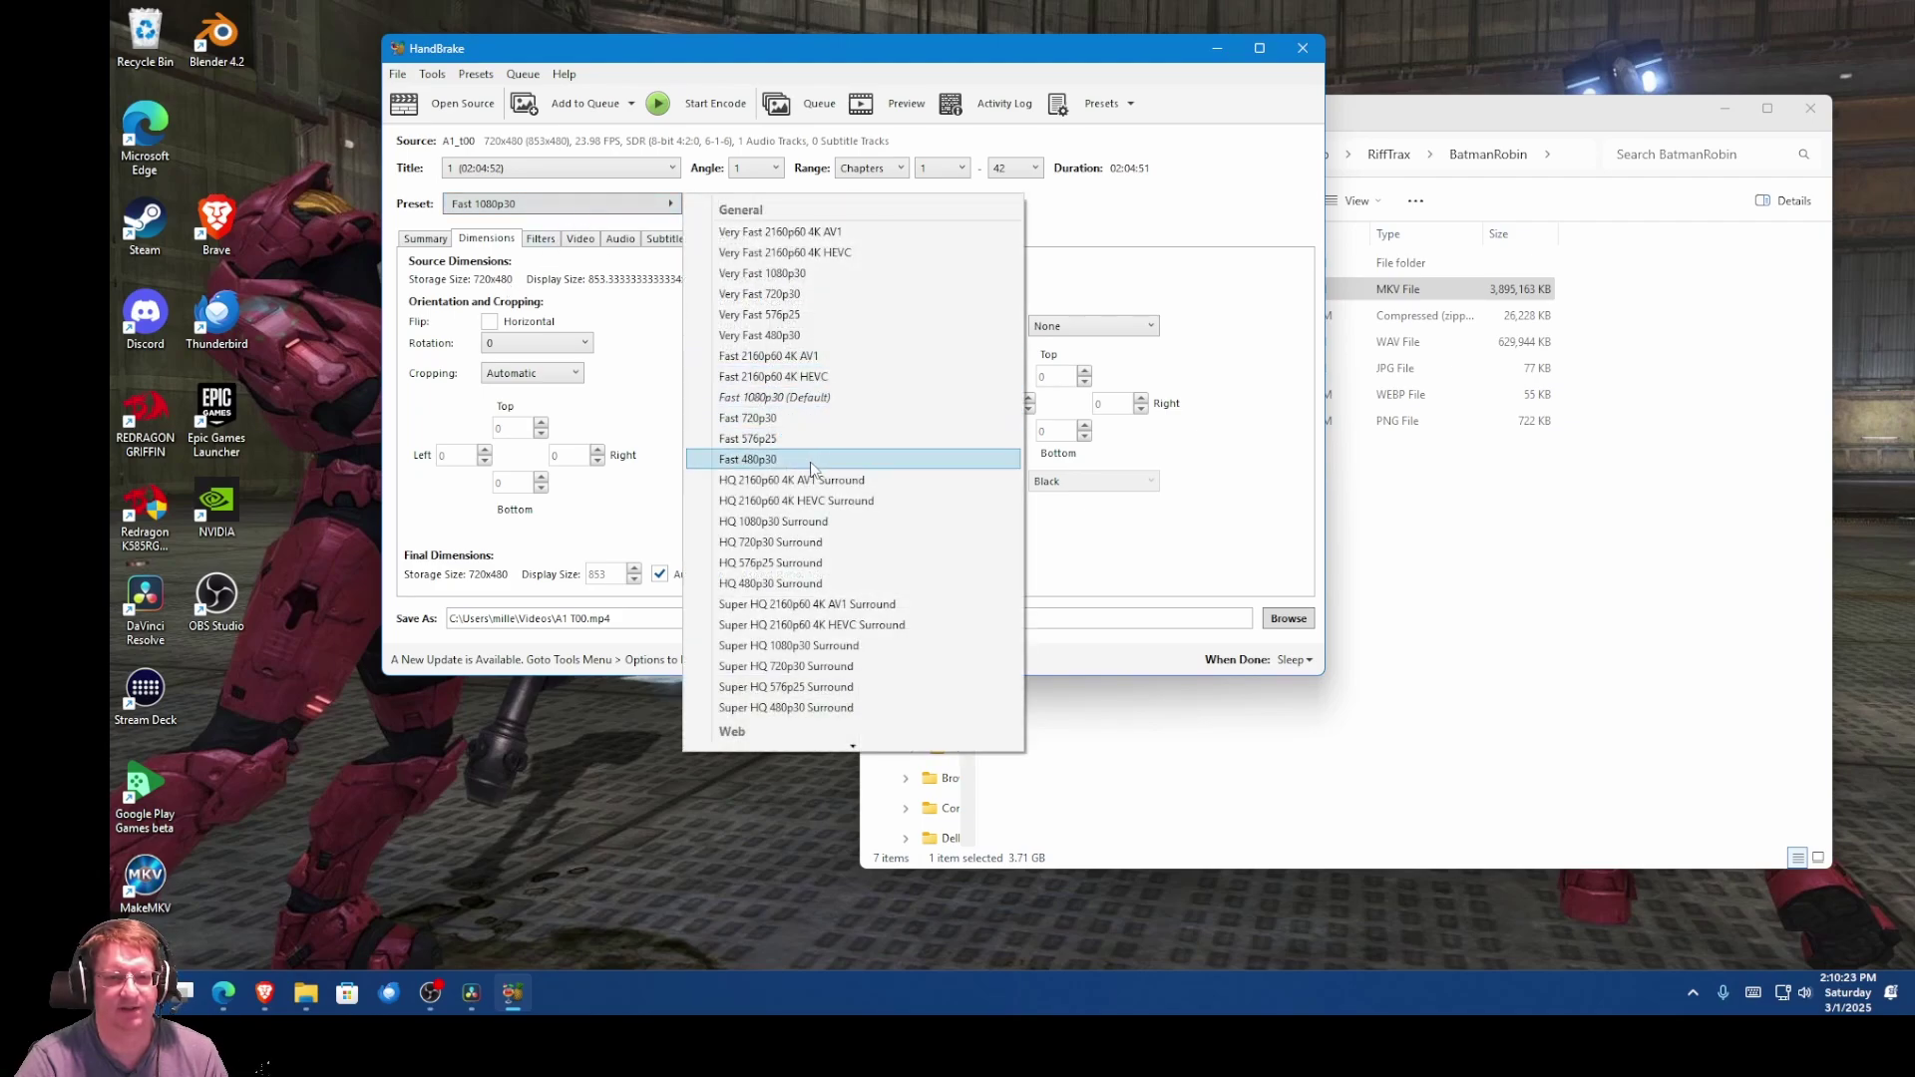
left_click(810, 460)
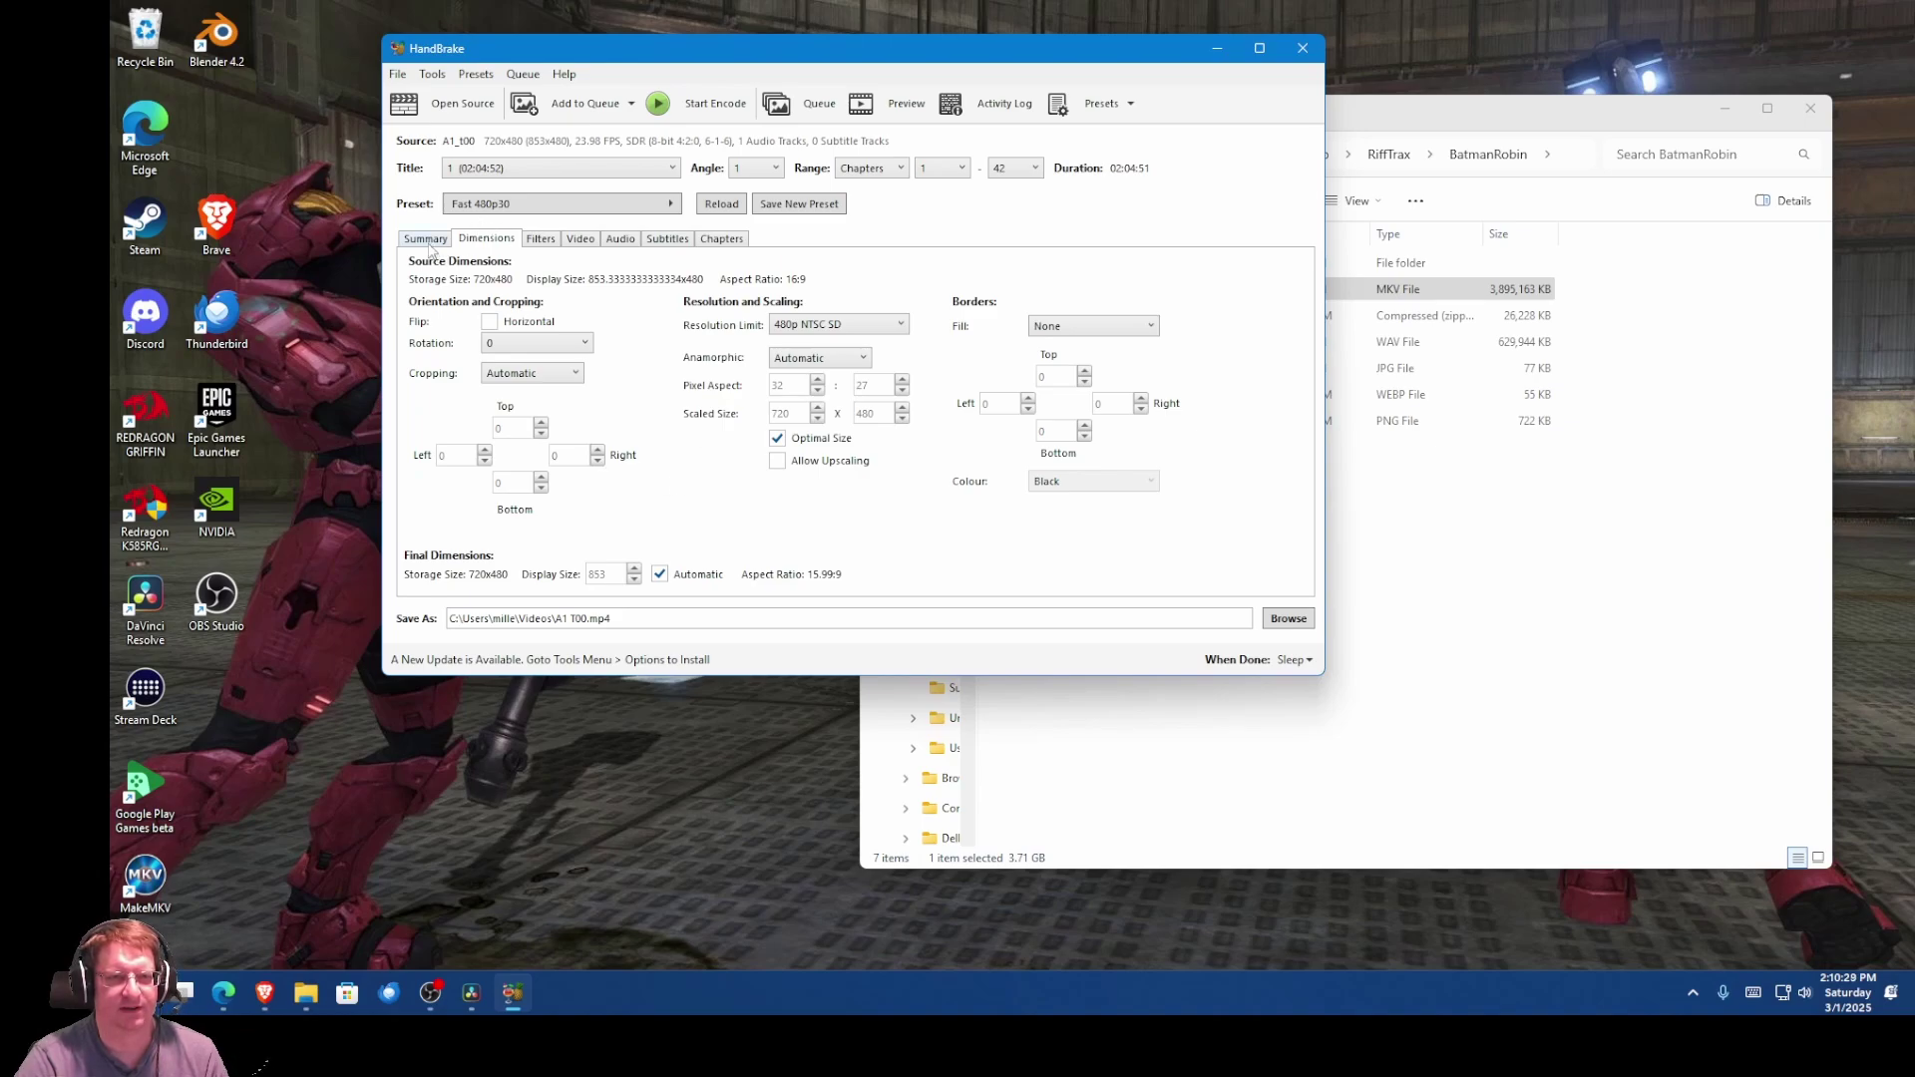
Step: Turn off the interlace detection and deinterlace filters for the conversion
left_click(431, 249)
left_click(481, 249)
left_click(538, 247)
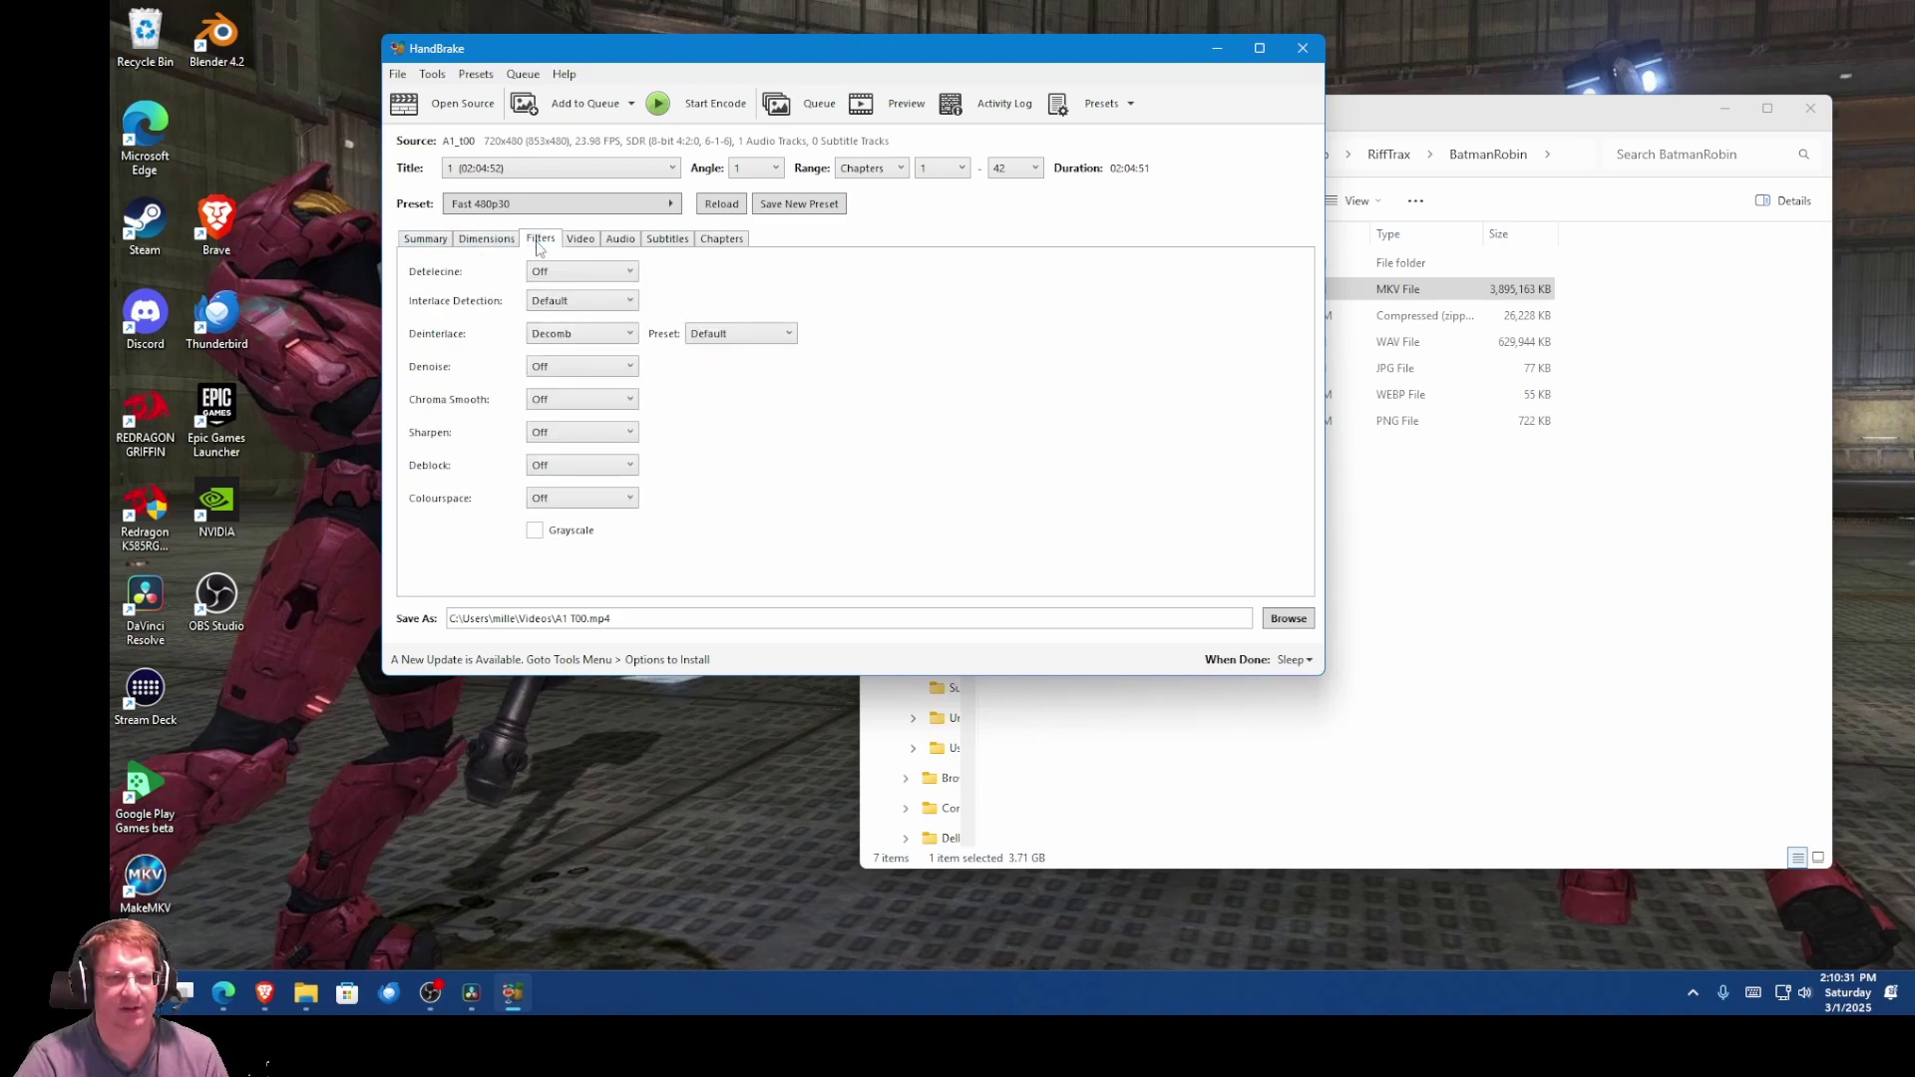
left_click(579, 301)
left_click(576, 319)
left_click(576, 331)
left_click(579, 354)
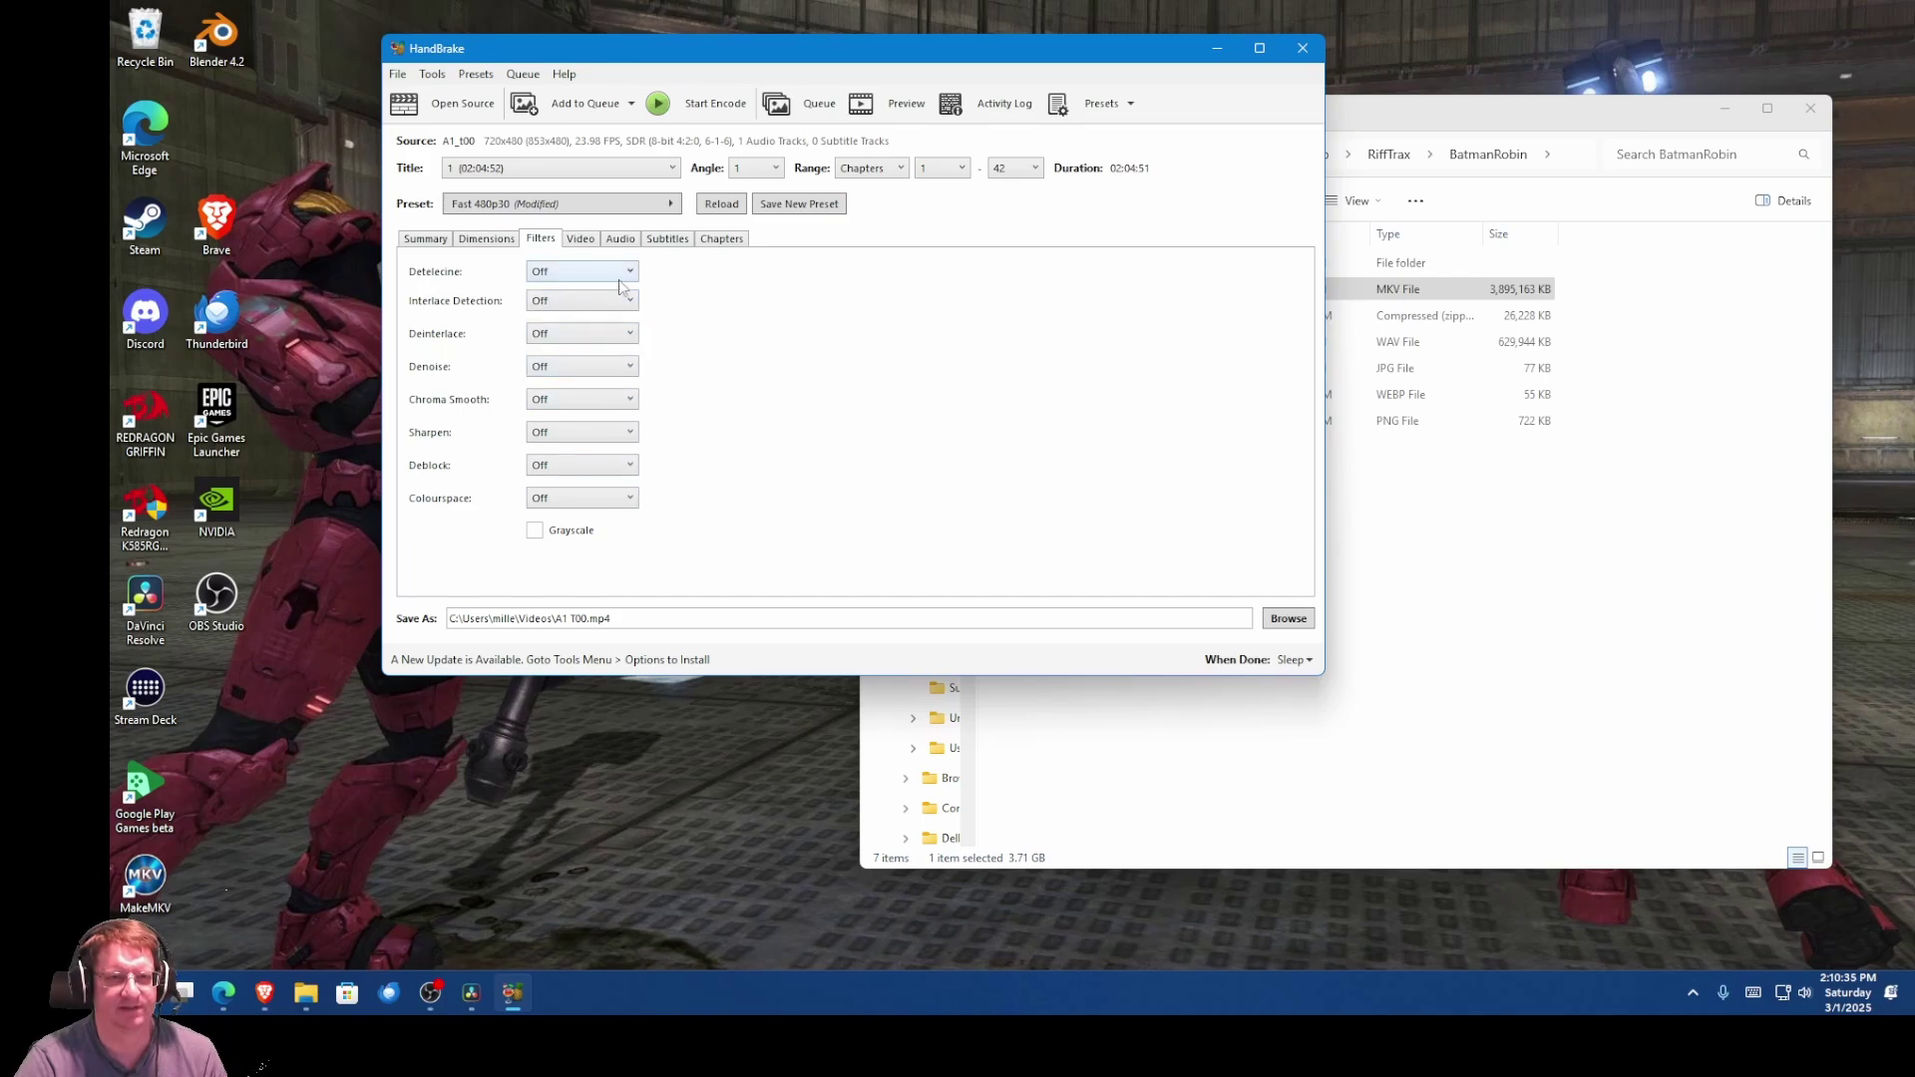
Step: Set the video framerate to Same as source and the video encoder to H.264 (NVEnc)
left_click(581, 239)
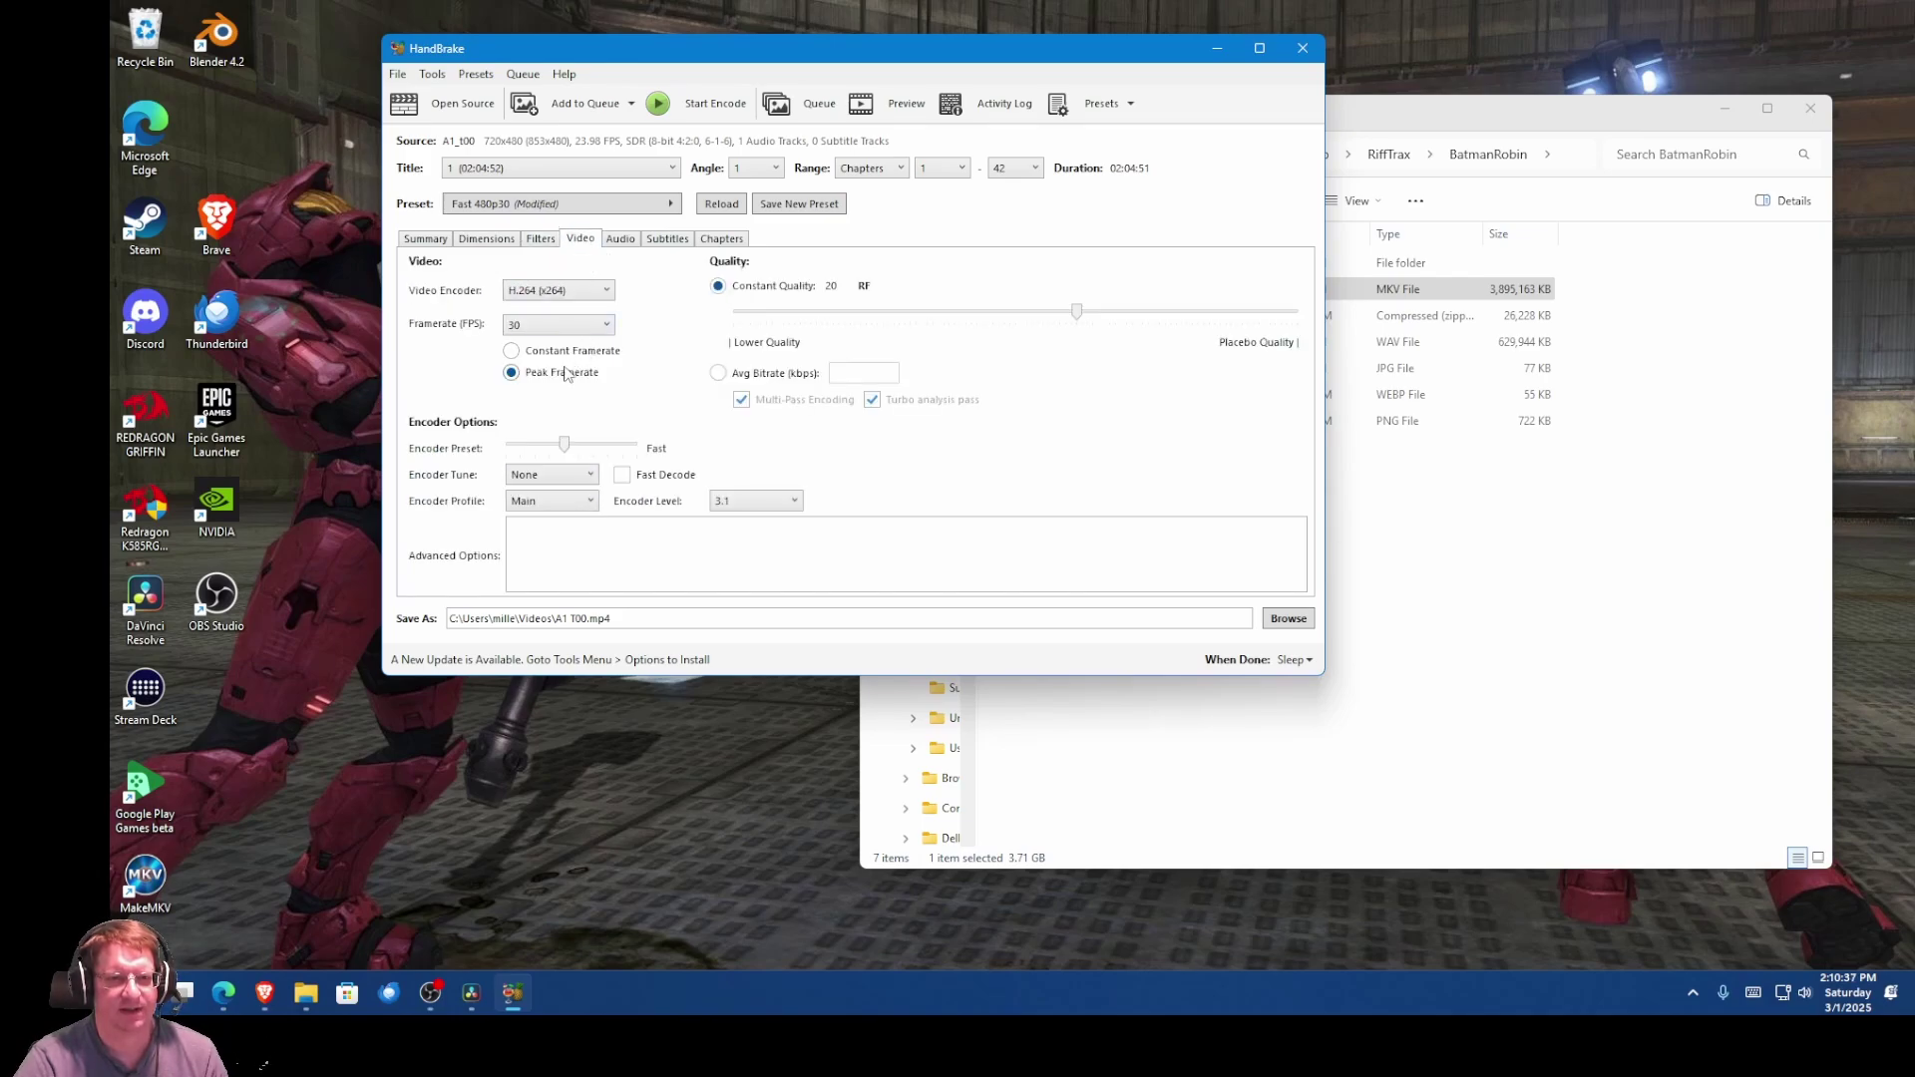
left_click(560, 326)
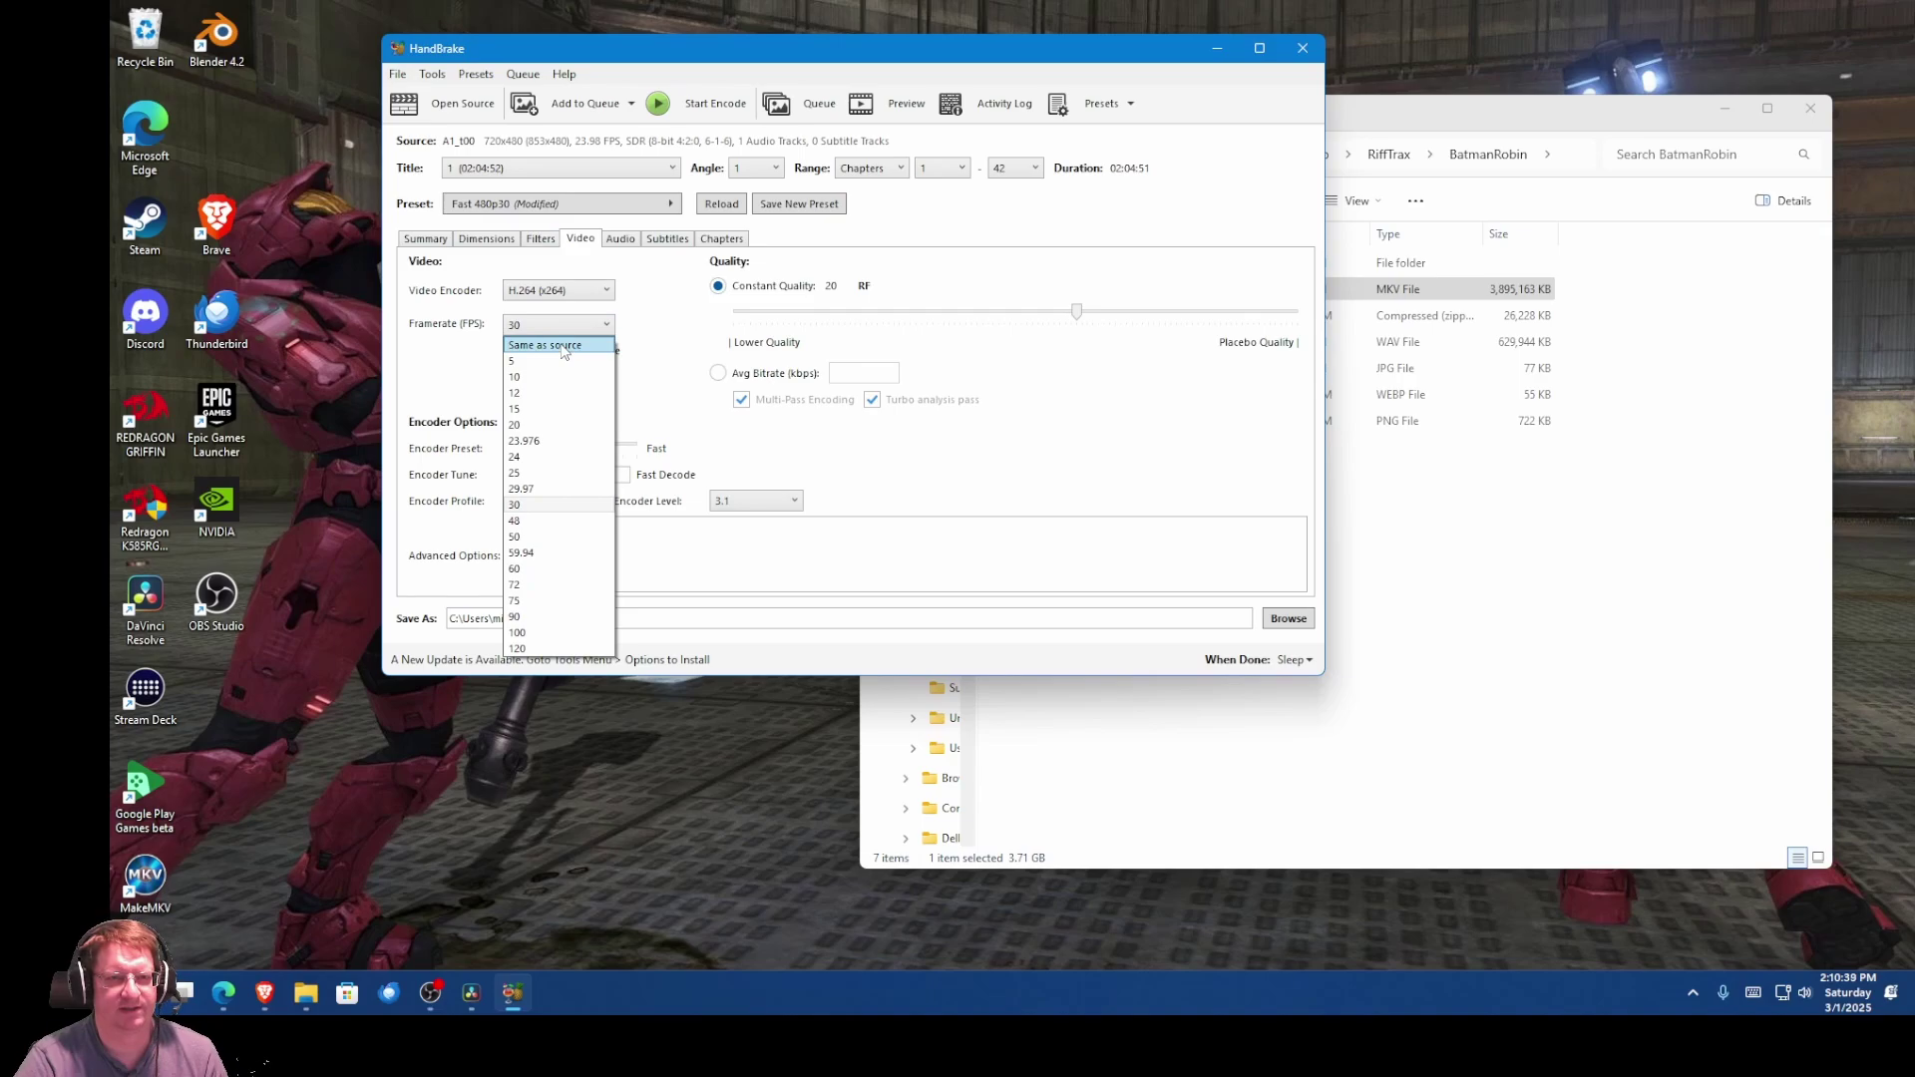
left_click(564, 346)
left_click(577, 290)
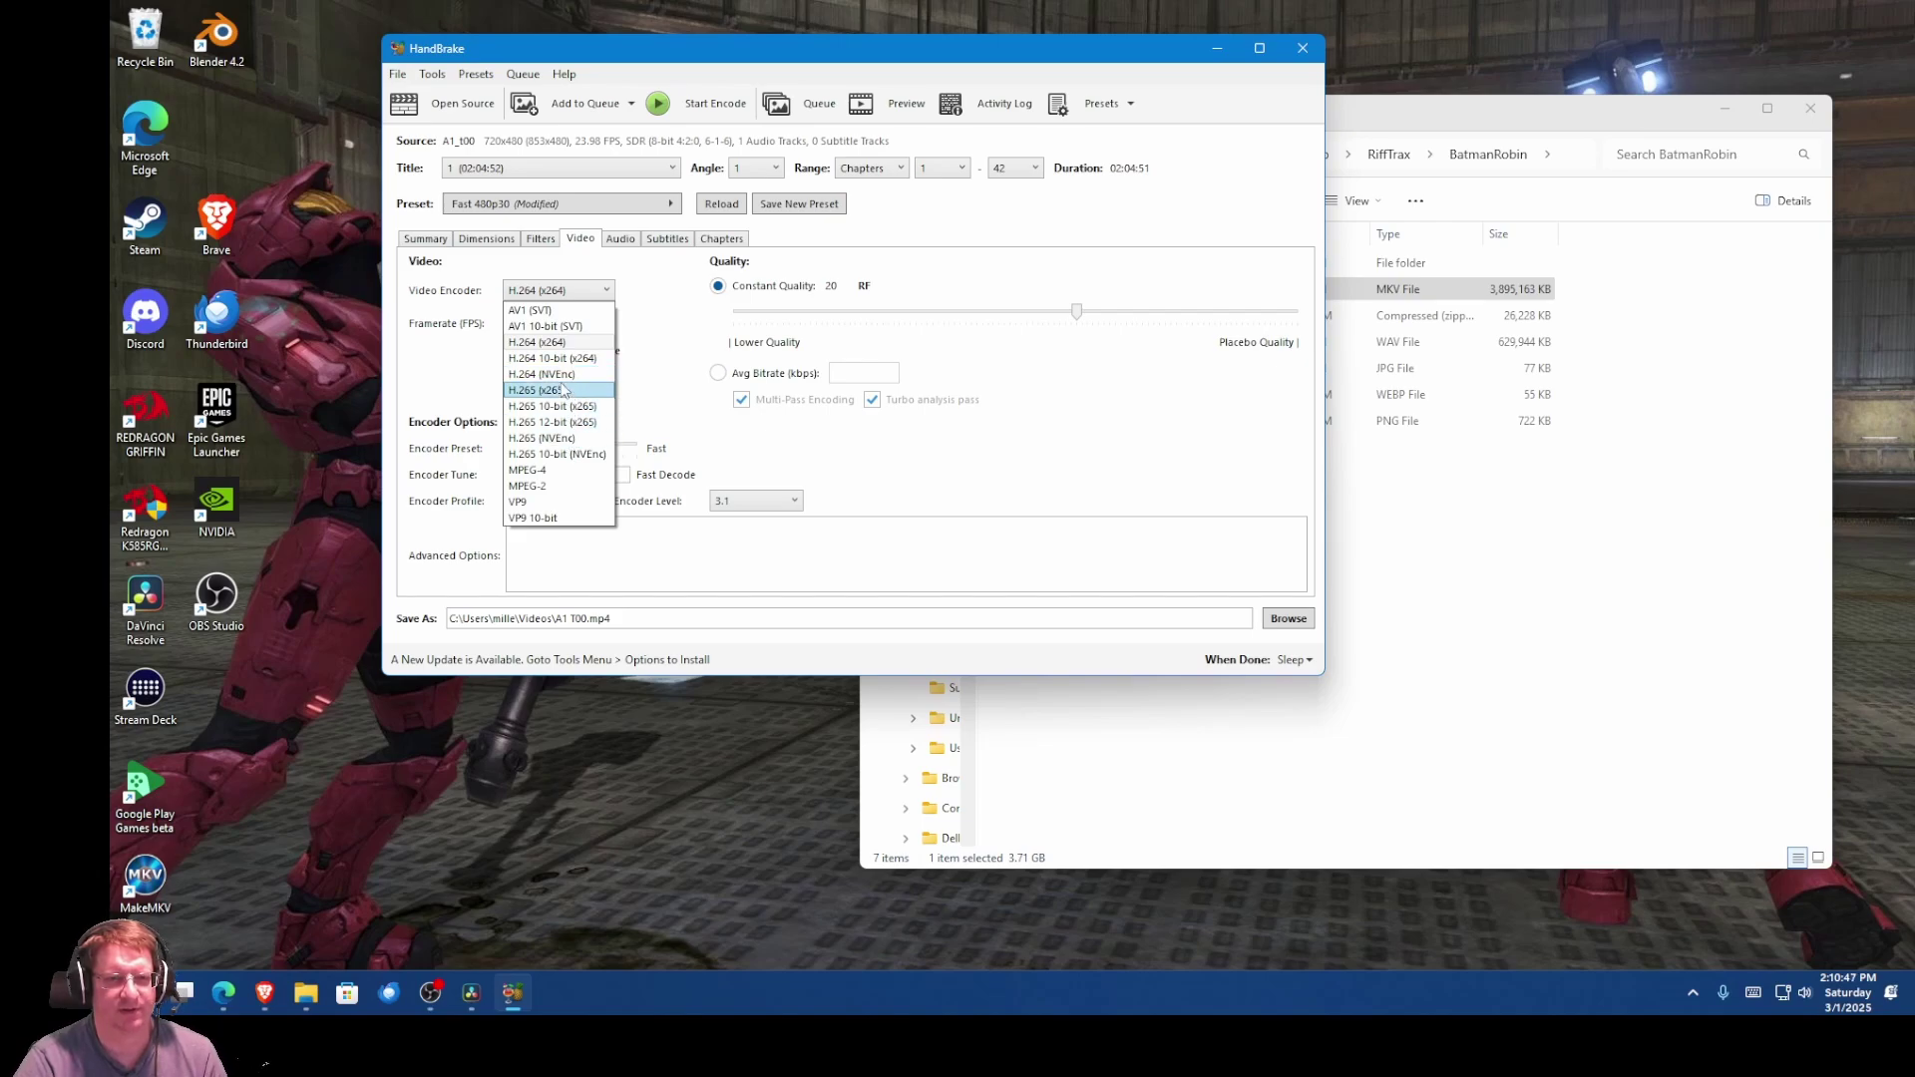
left_click(568, 374)
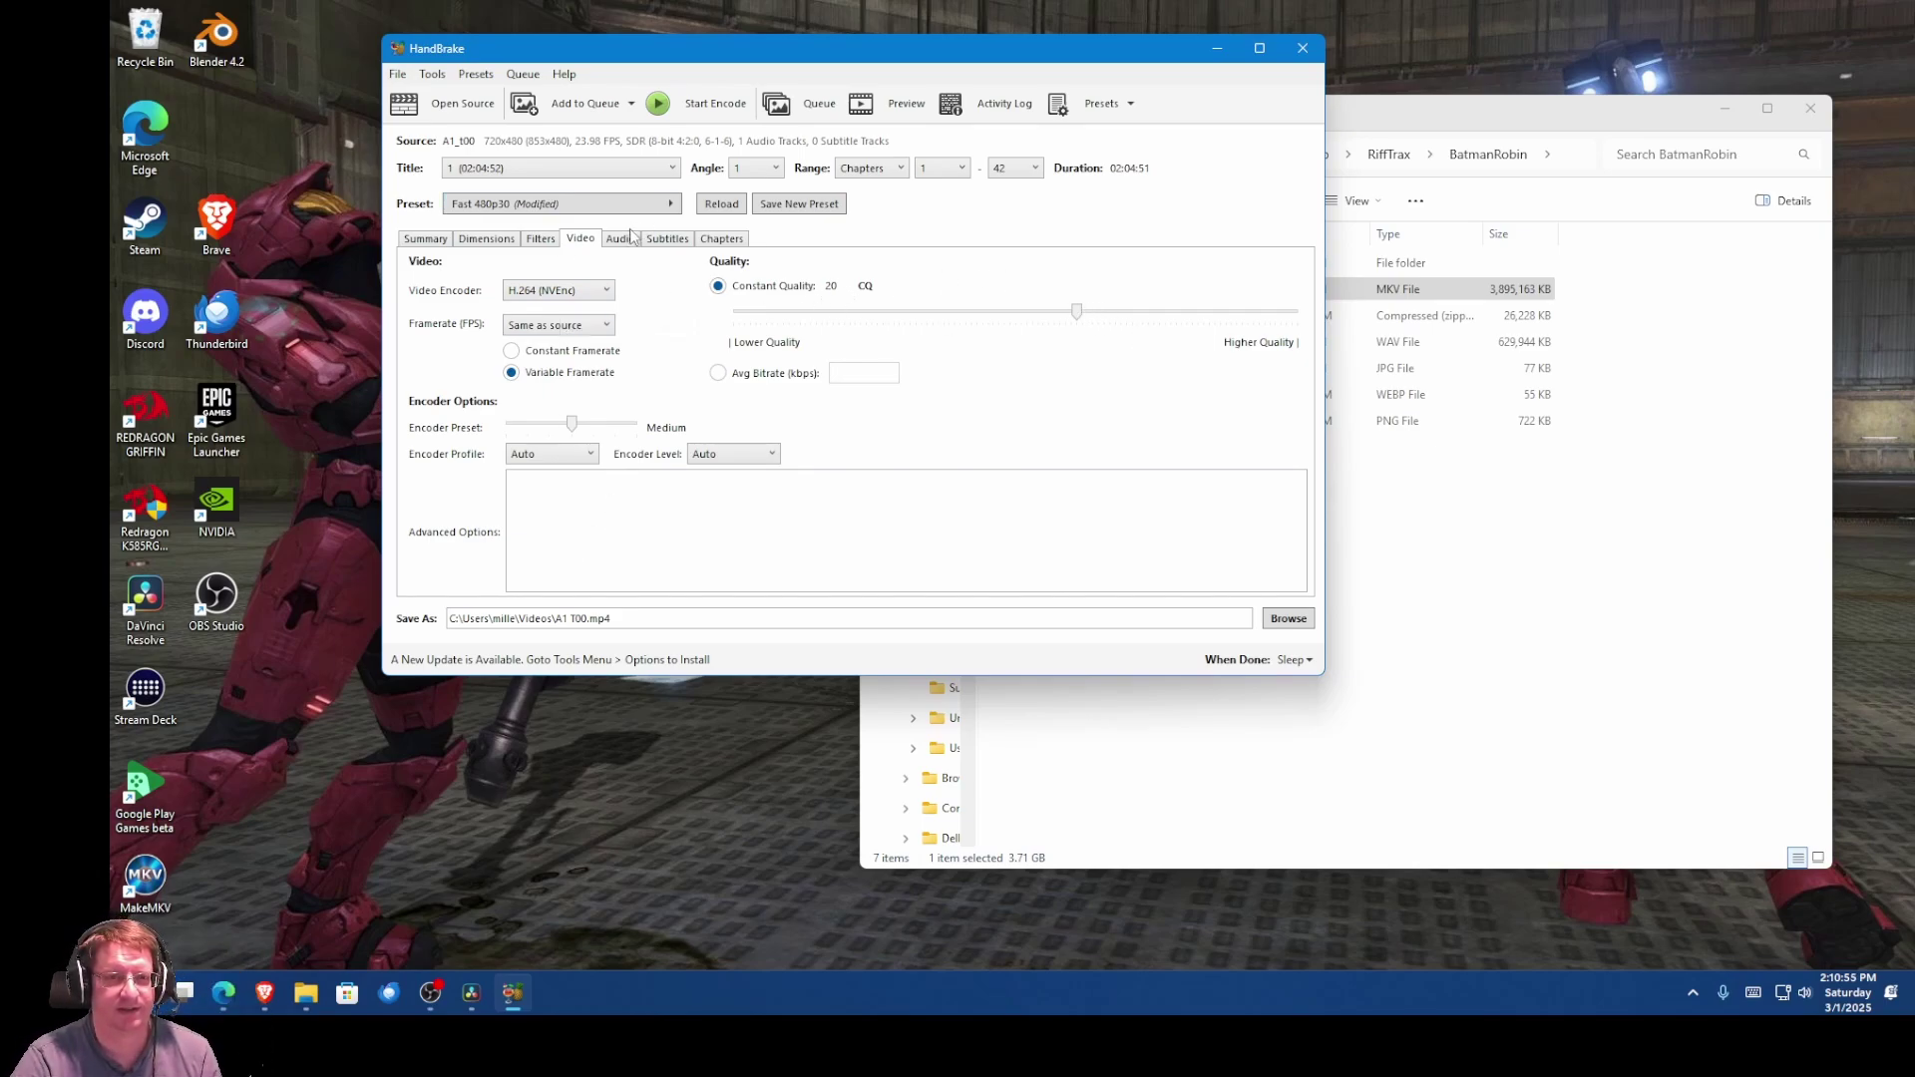
Step: Set the English audio track's bitrate to 384
left_click(619, 240)
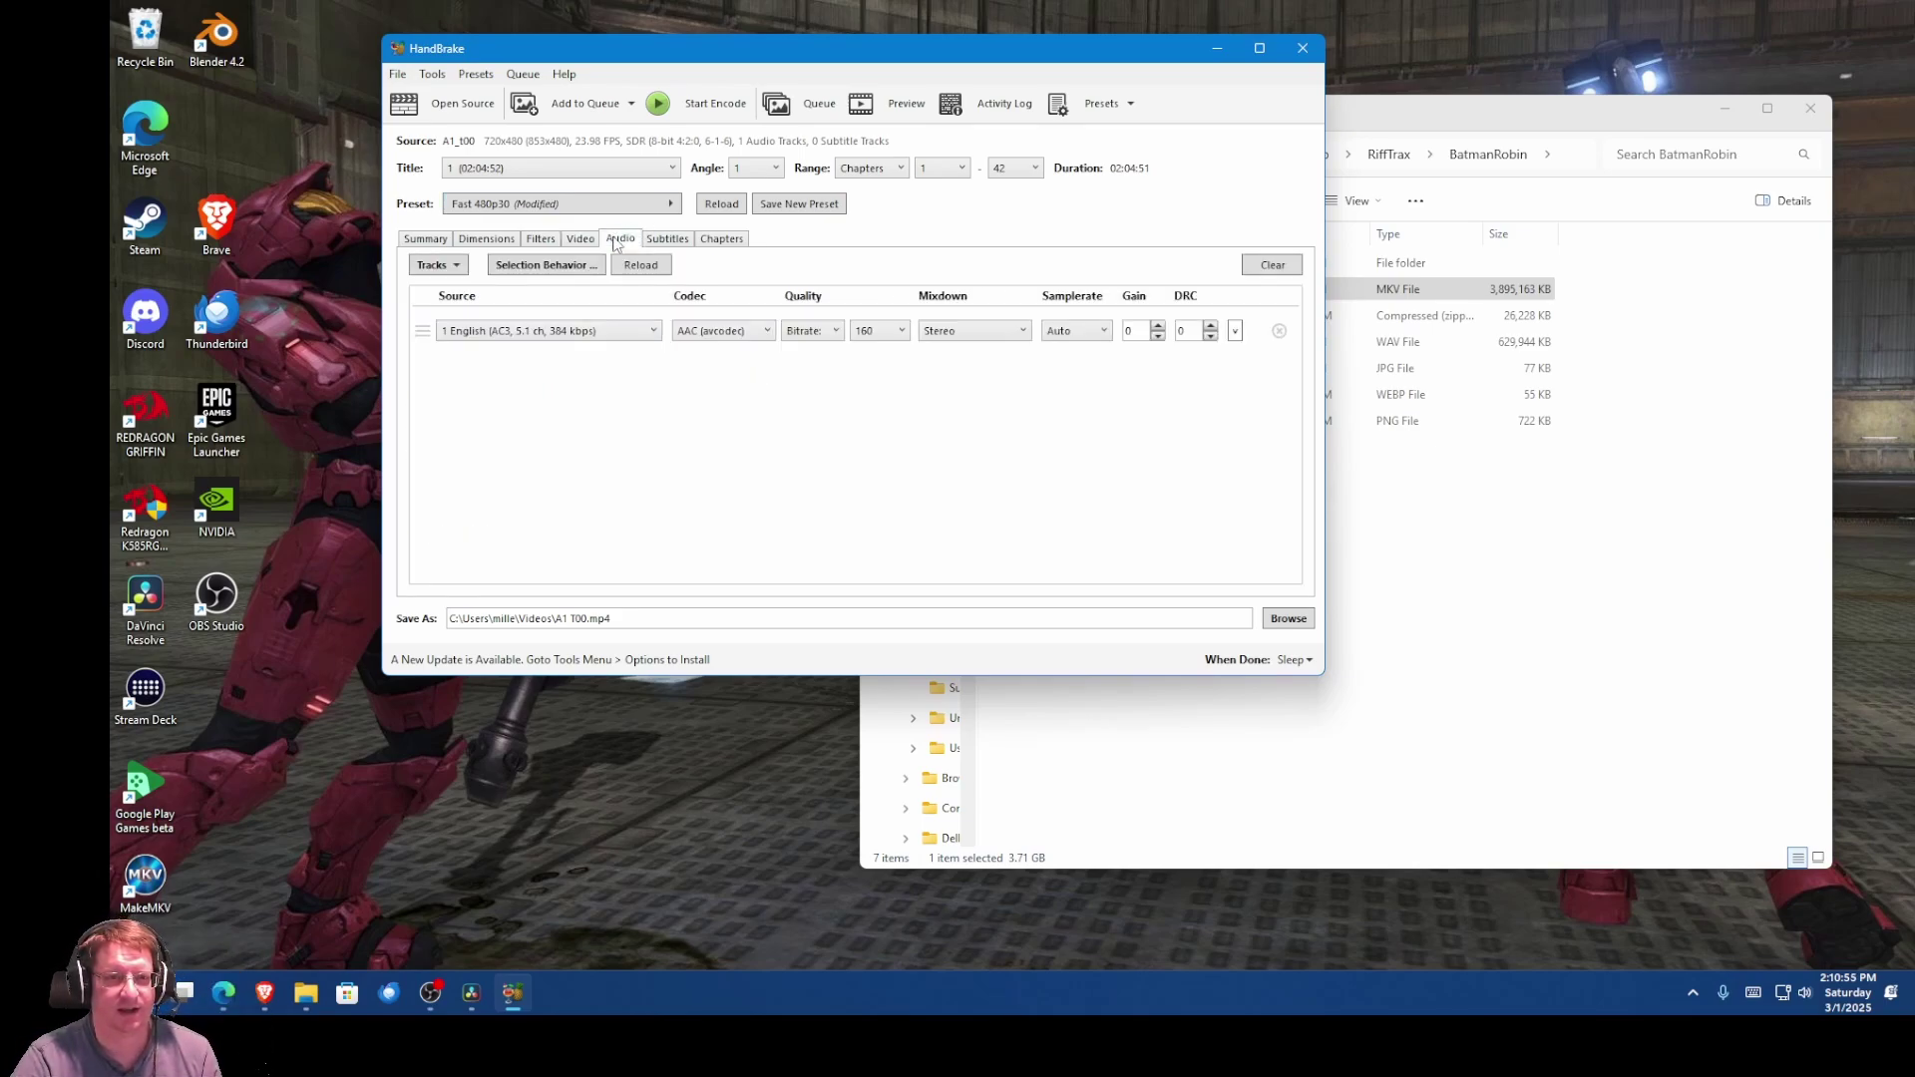
left_click(580, 332)
left_click(580, 337)
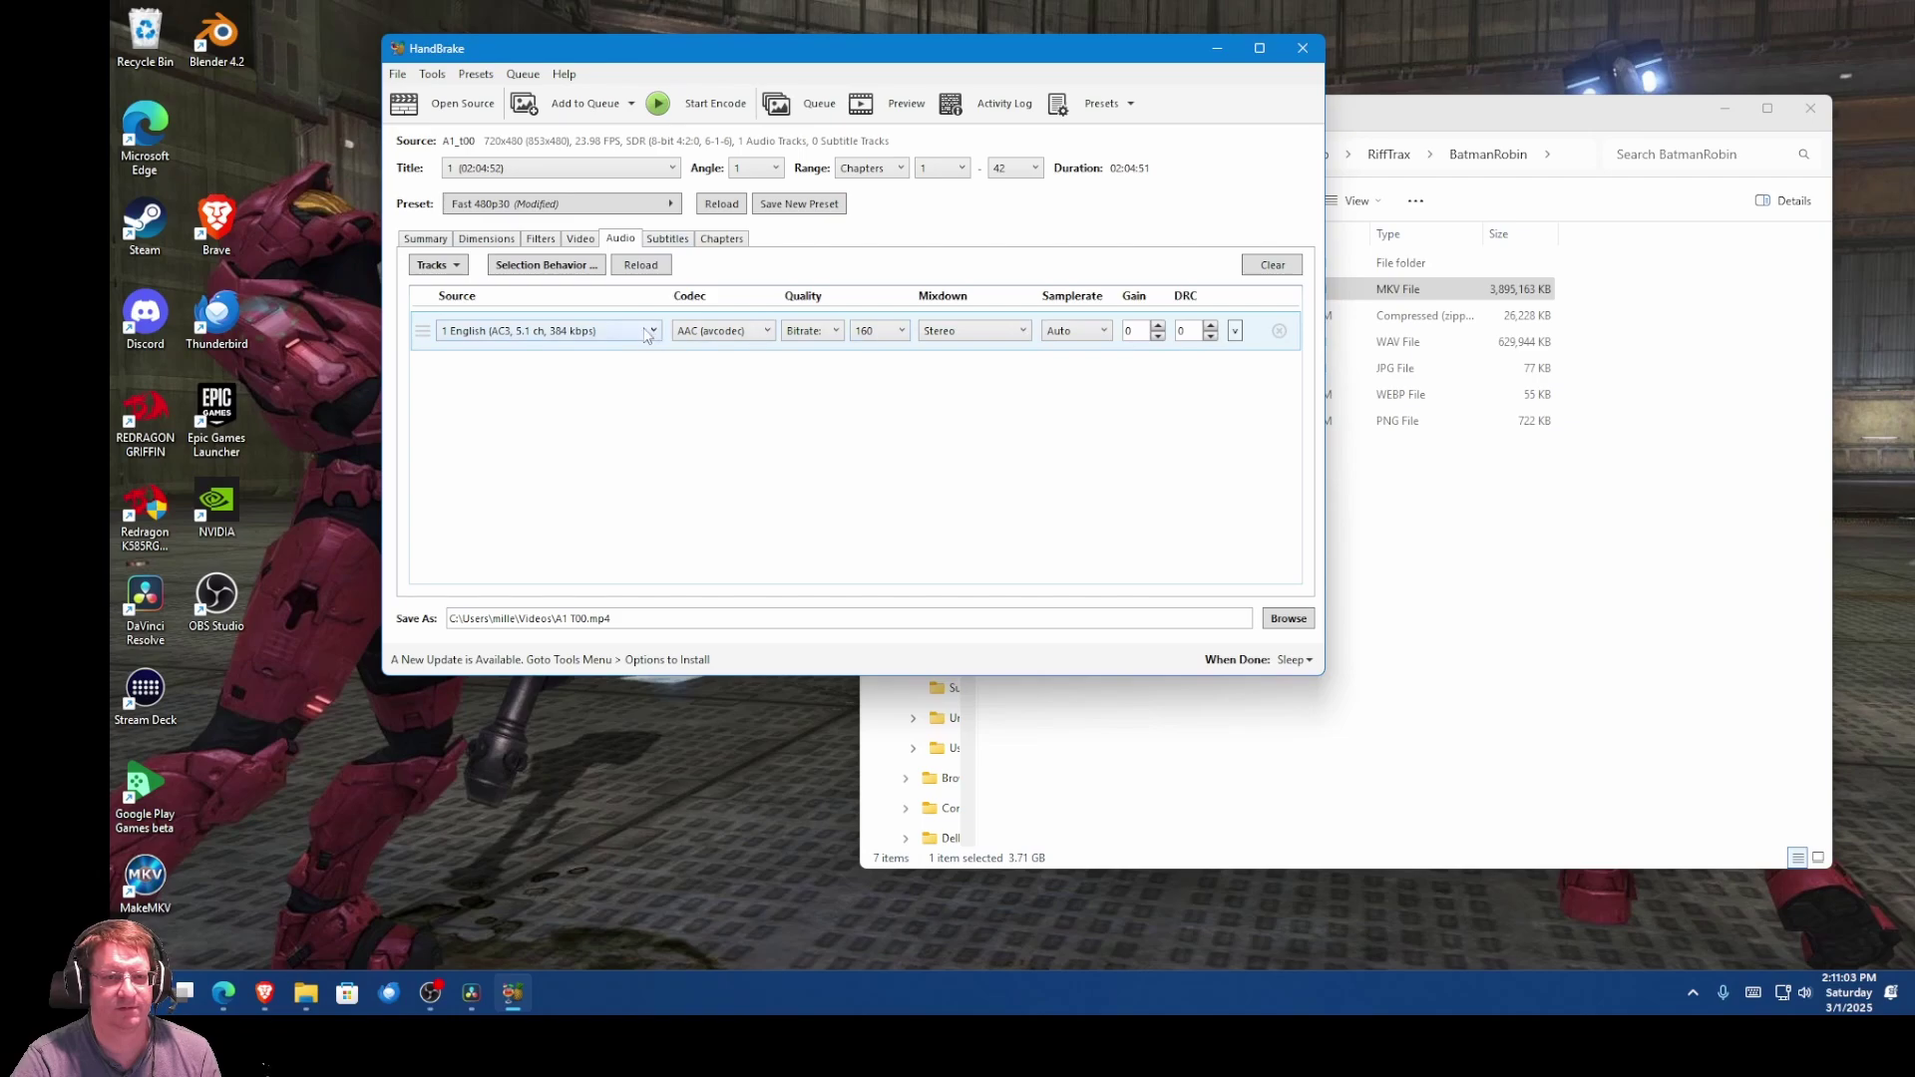
left_click(850, 333)
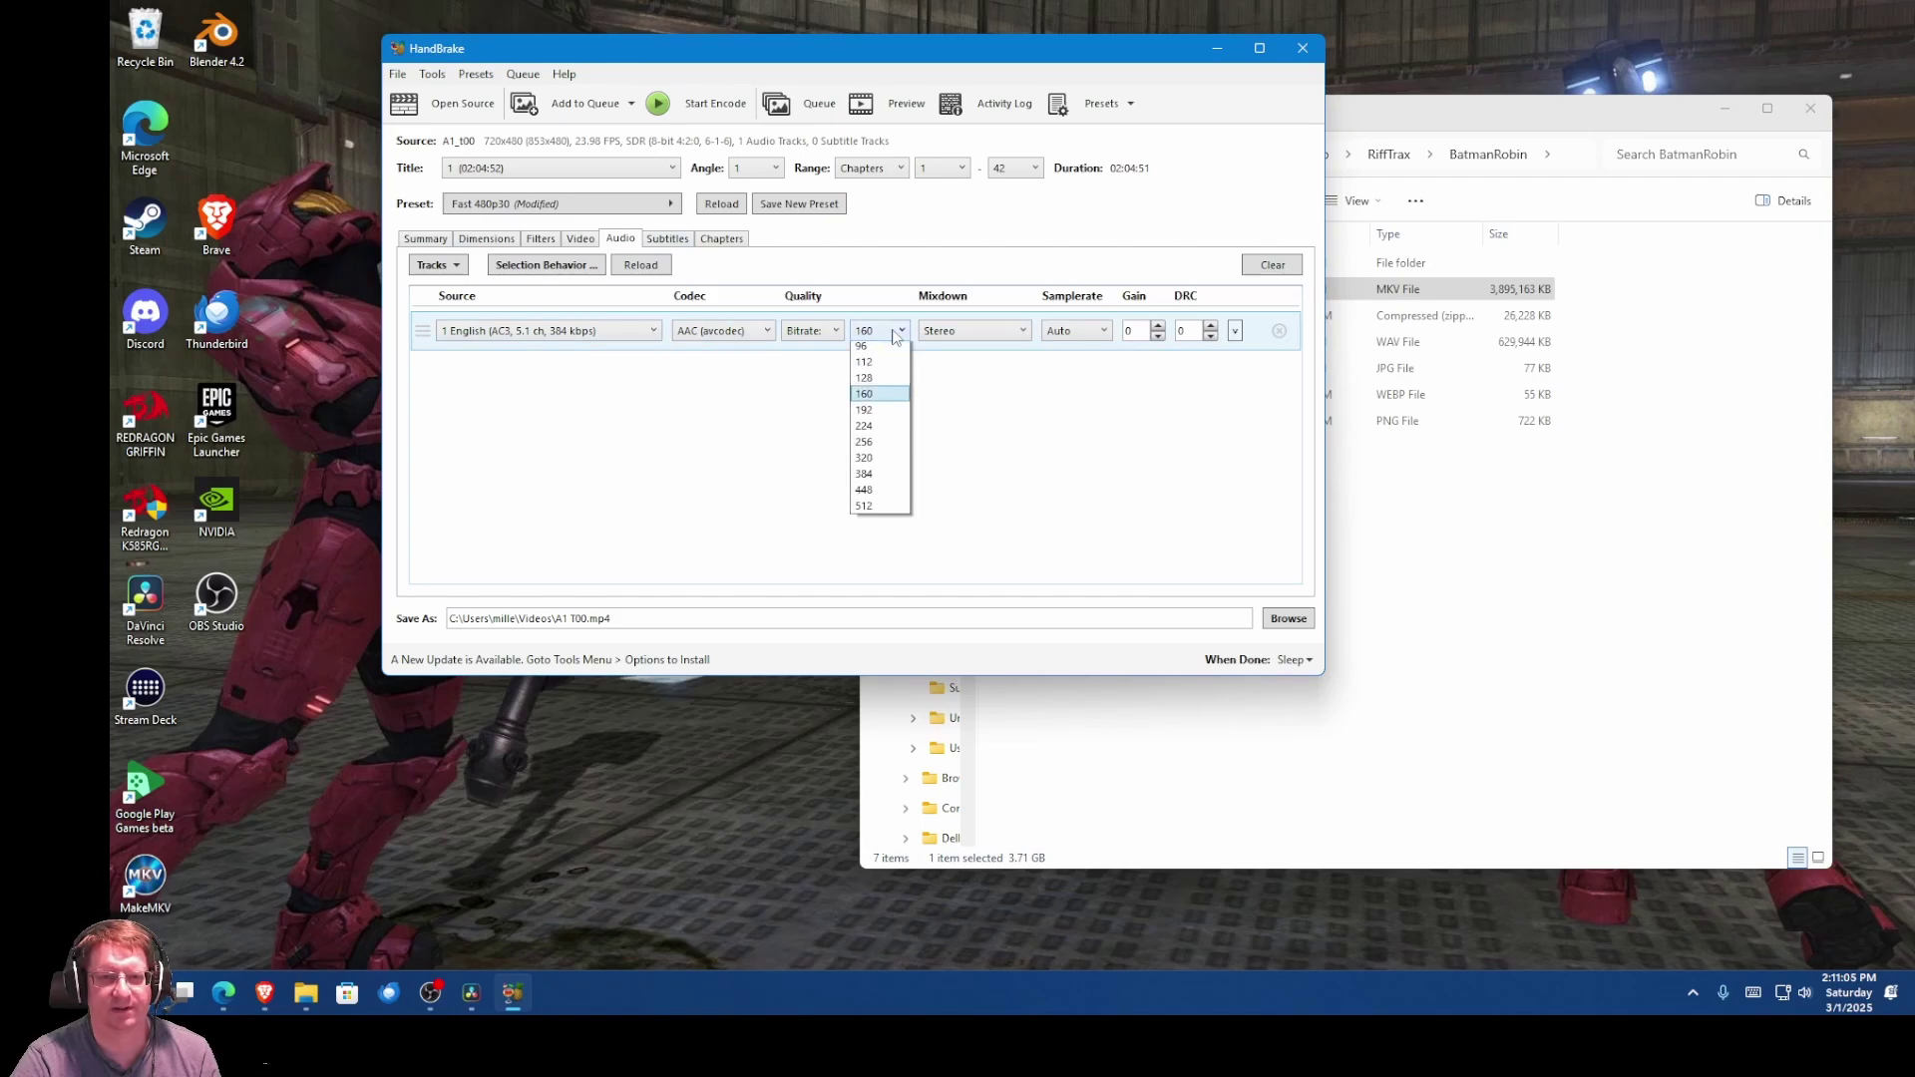
left_click(895, 520)
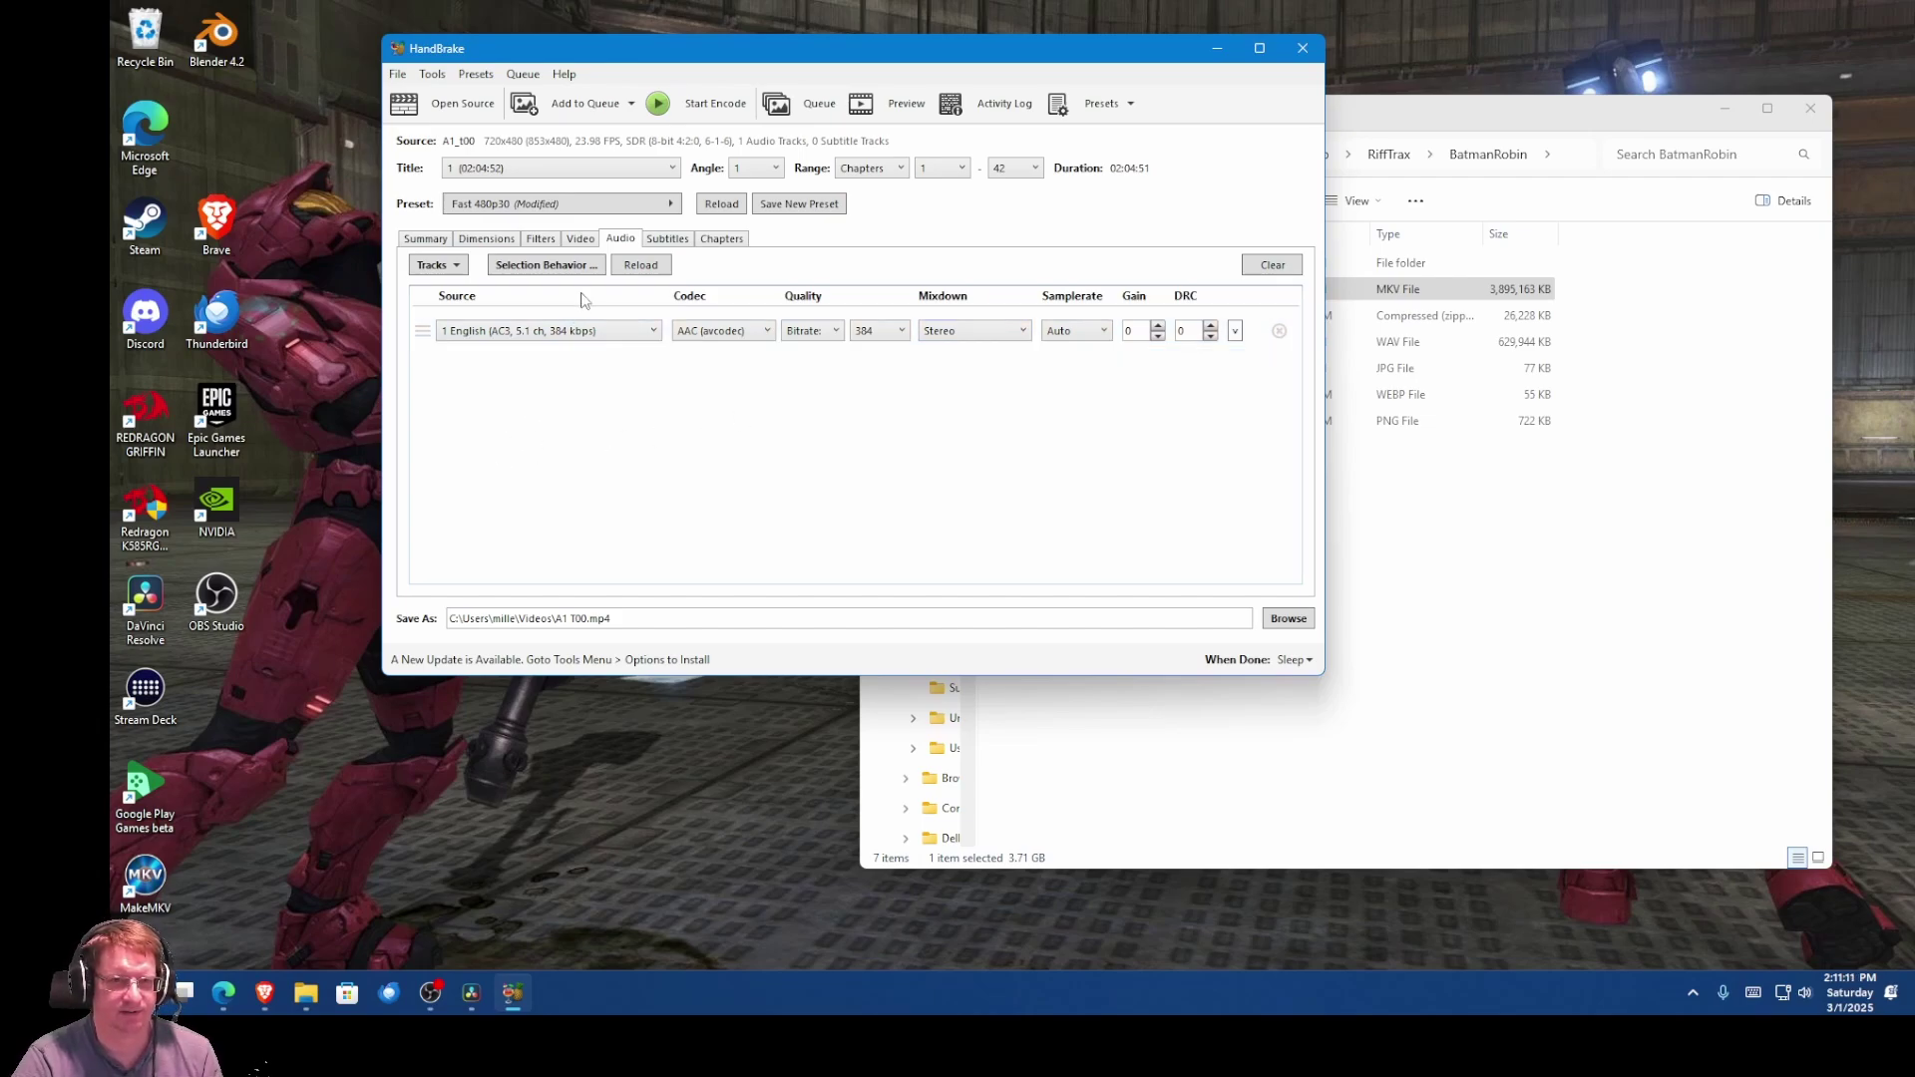
Step: Remove the Foreign Audio Scan subtitle track, disable chapter markers, and return to the conversion summary
left_click(663, 239)
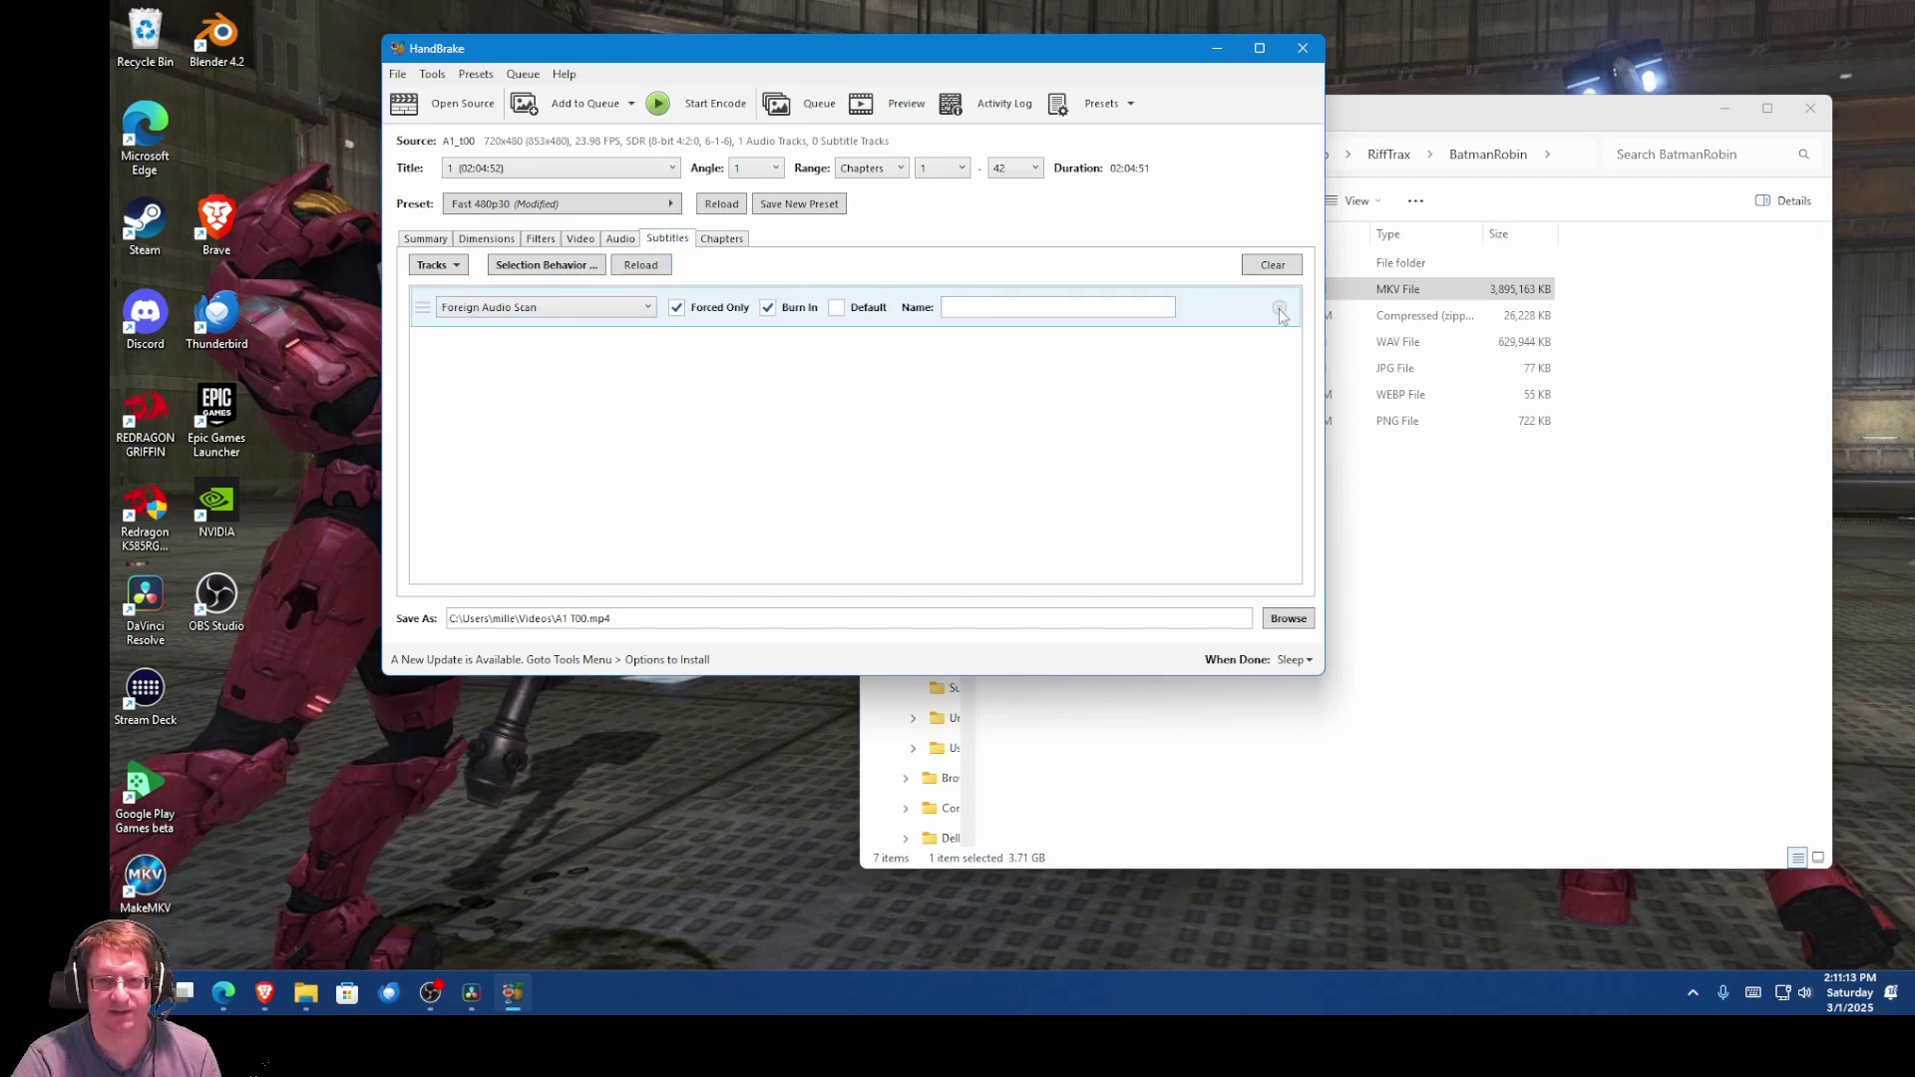
left_click(720, 239)
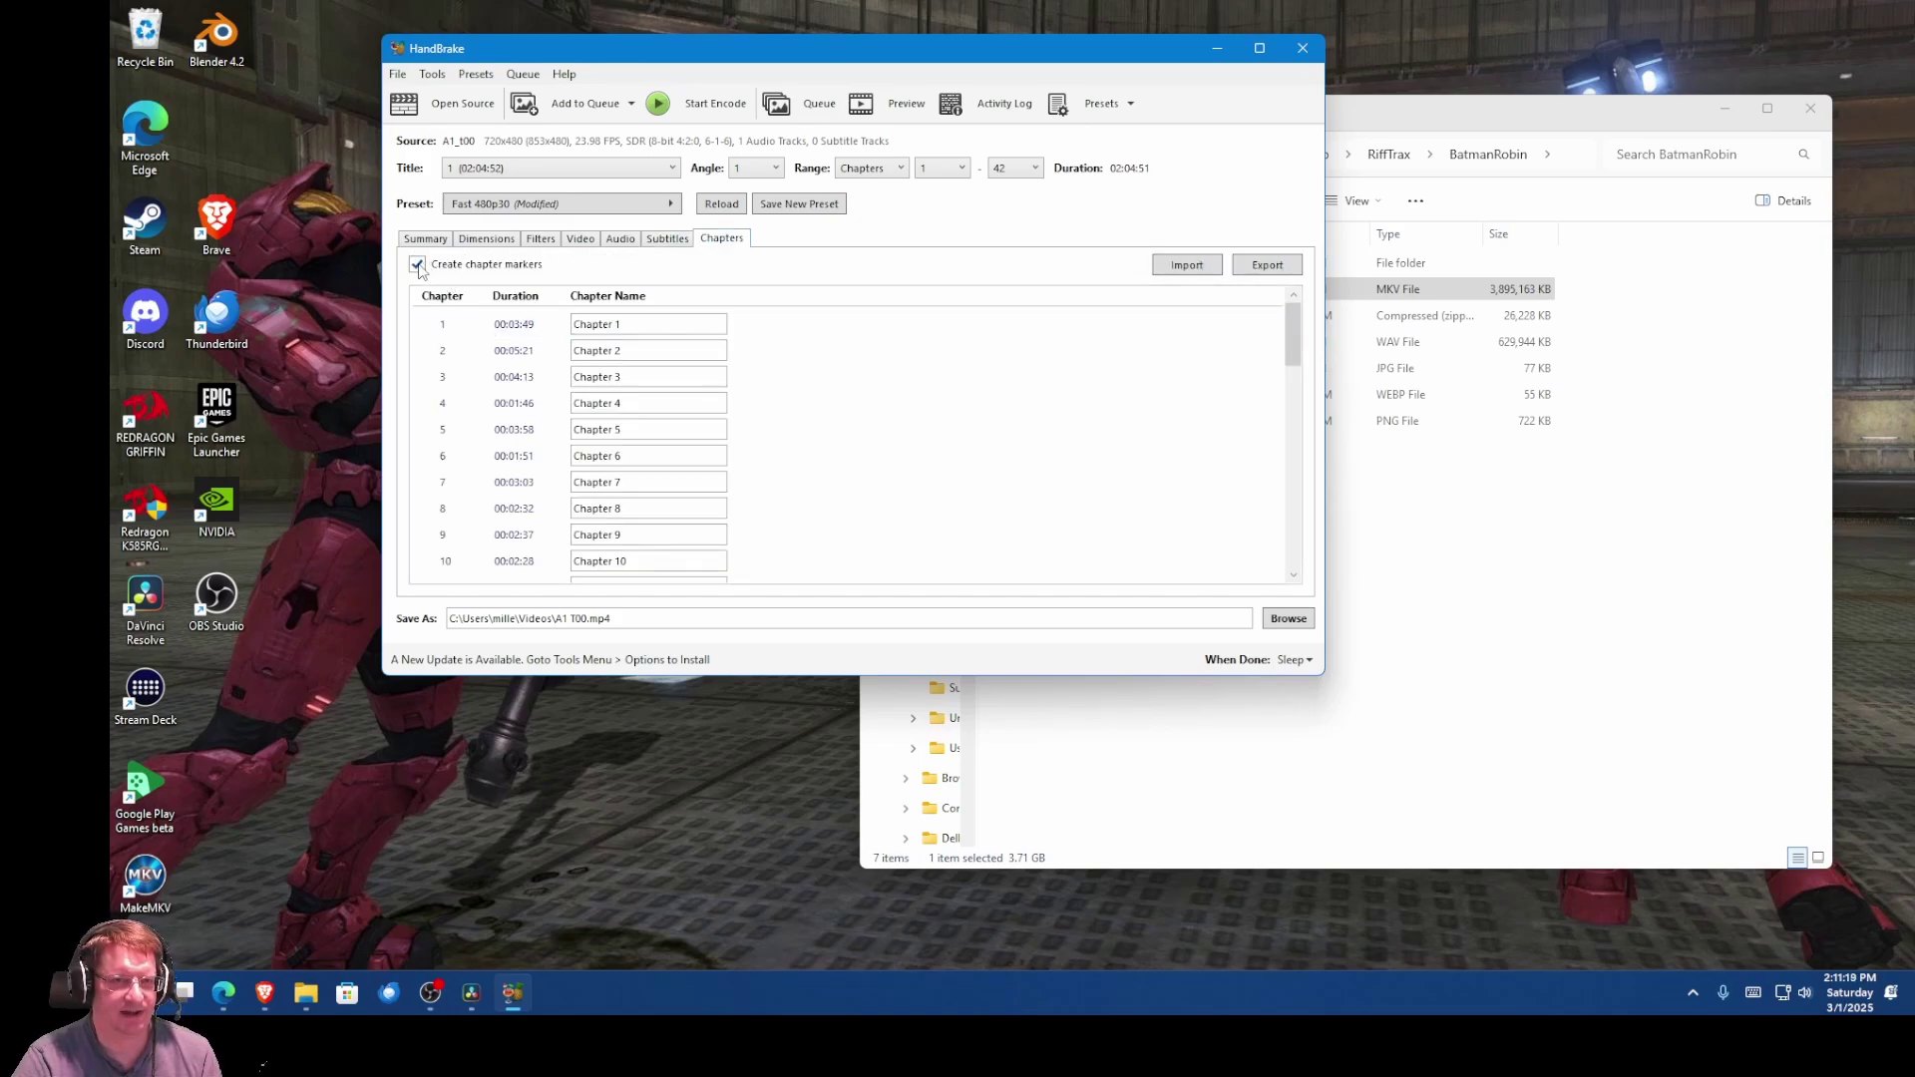
left_click(417, 265)
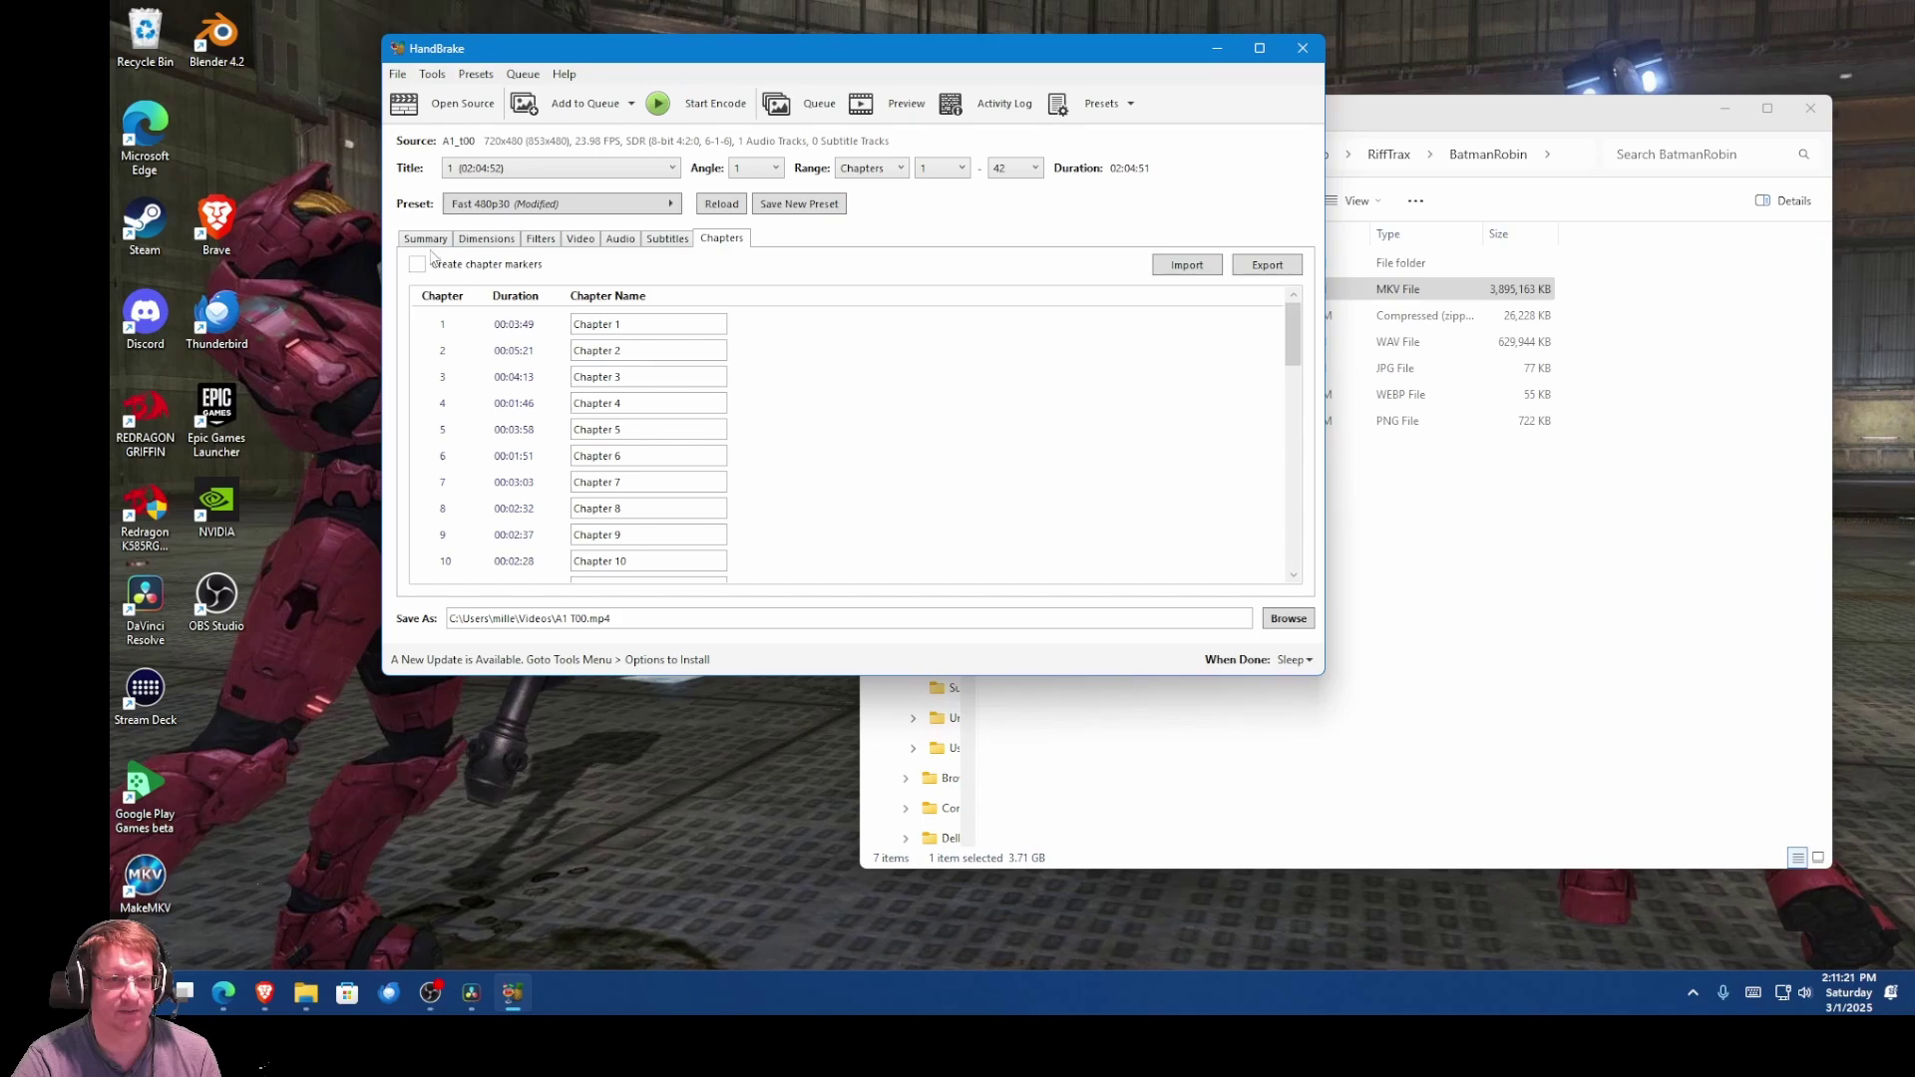
left_click(427, 240)
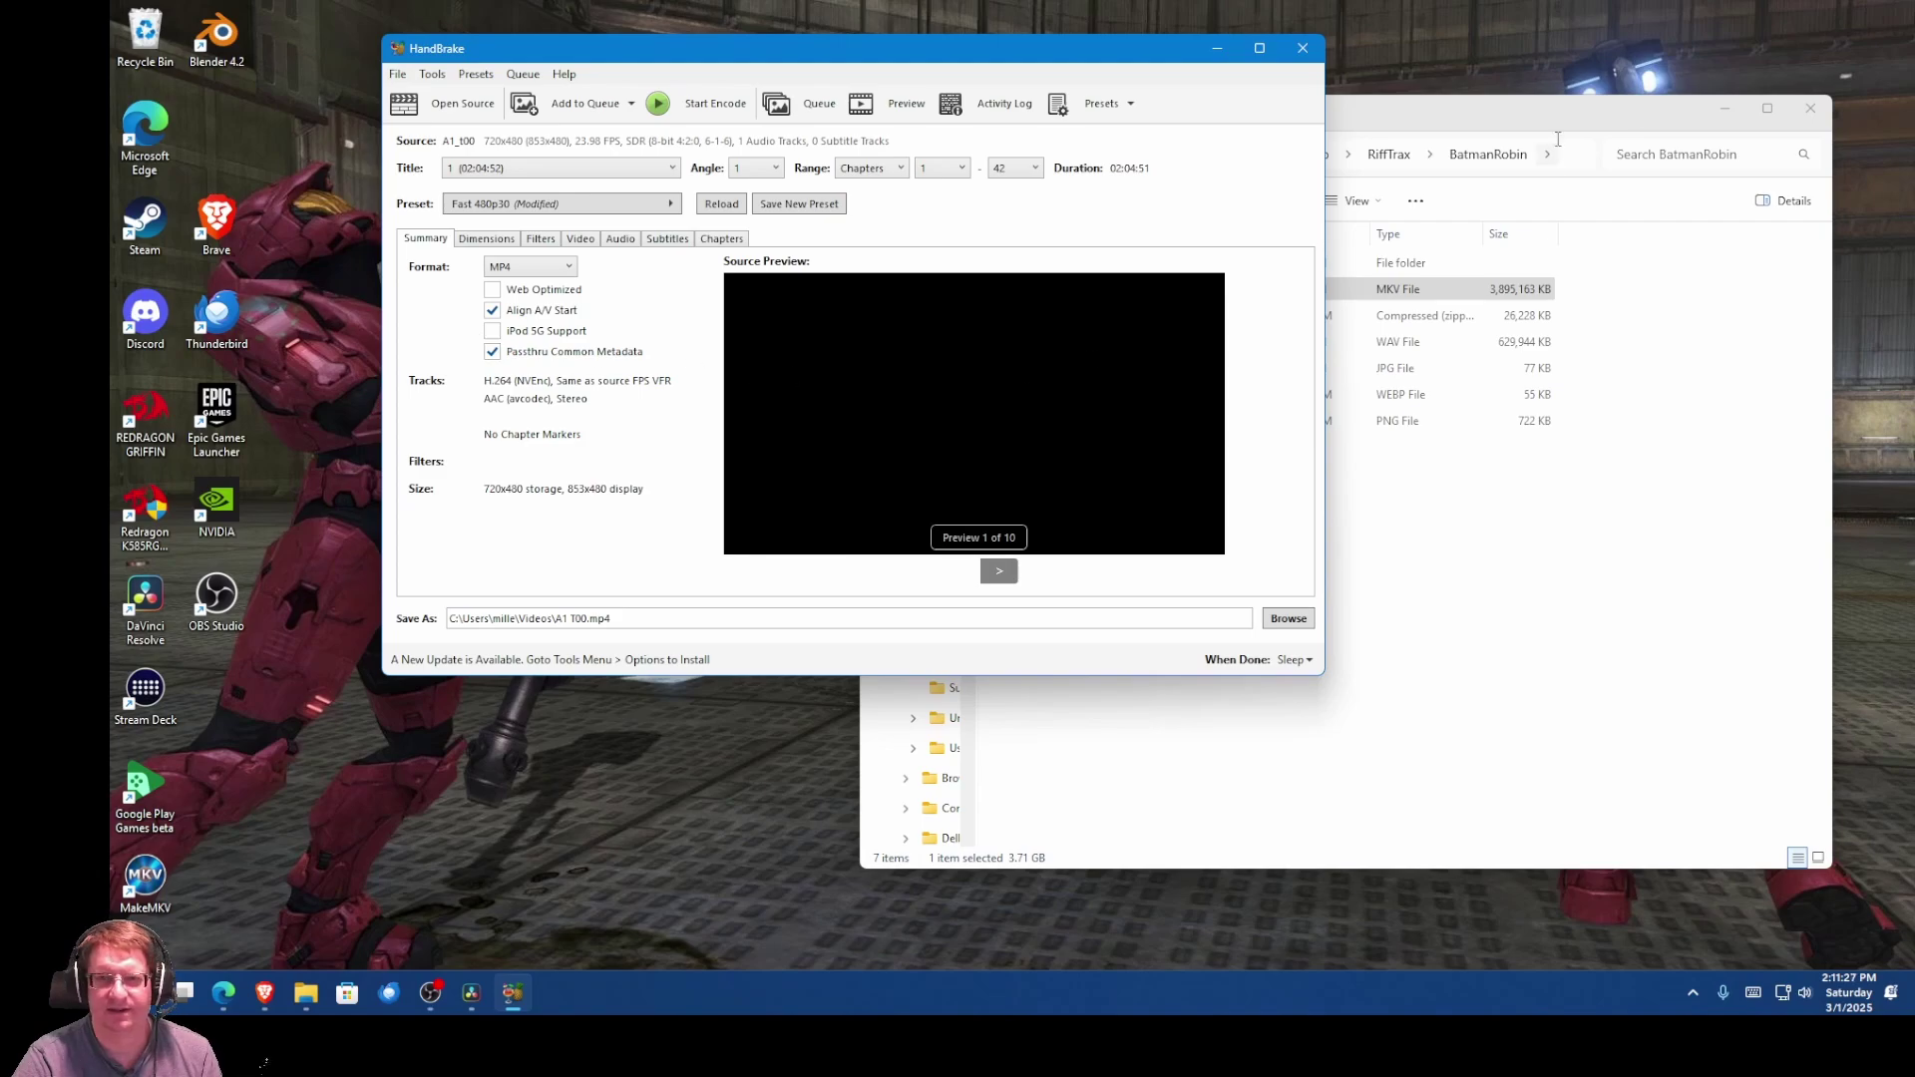
Step: Set the output folder to C:\Temp\Video\RiffTrax\BatmanRobin using the path copied from File Explorer, and start the encode
left_click(1529, 115)
left_click(1546, 154)
left_click(1563, 159)
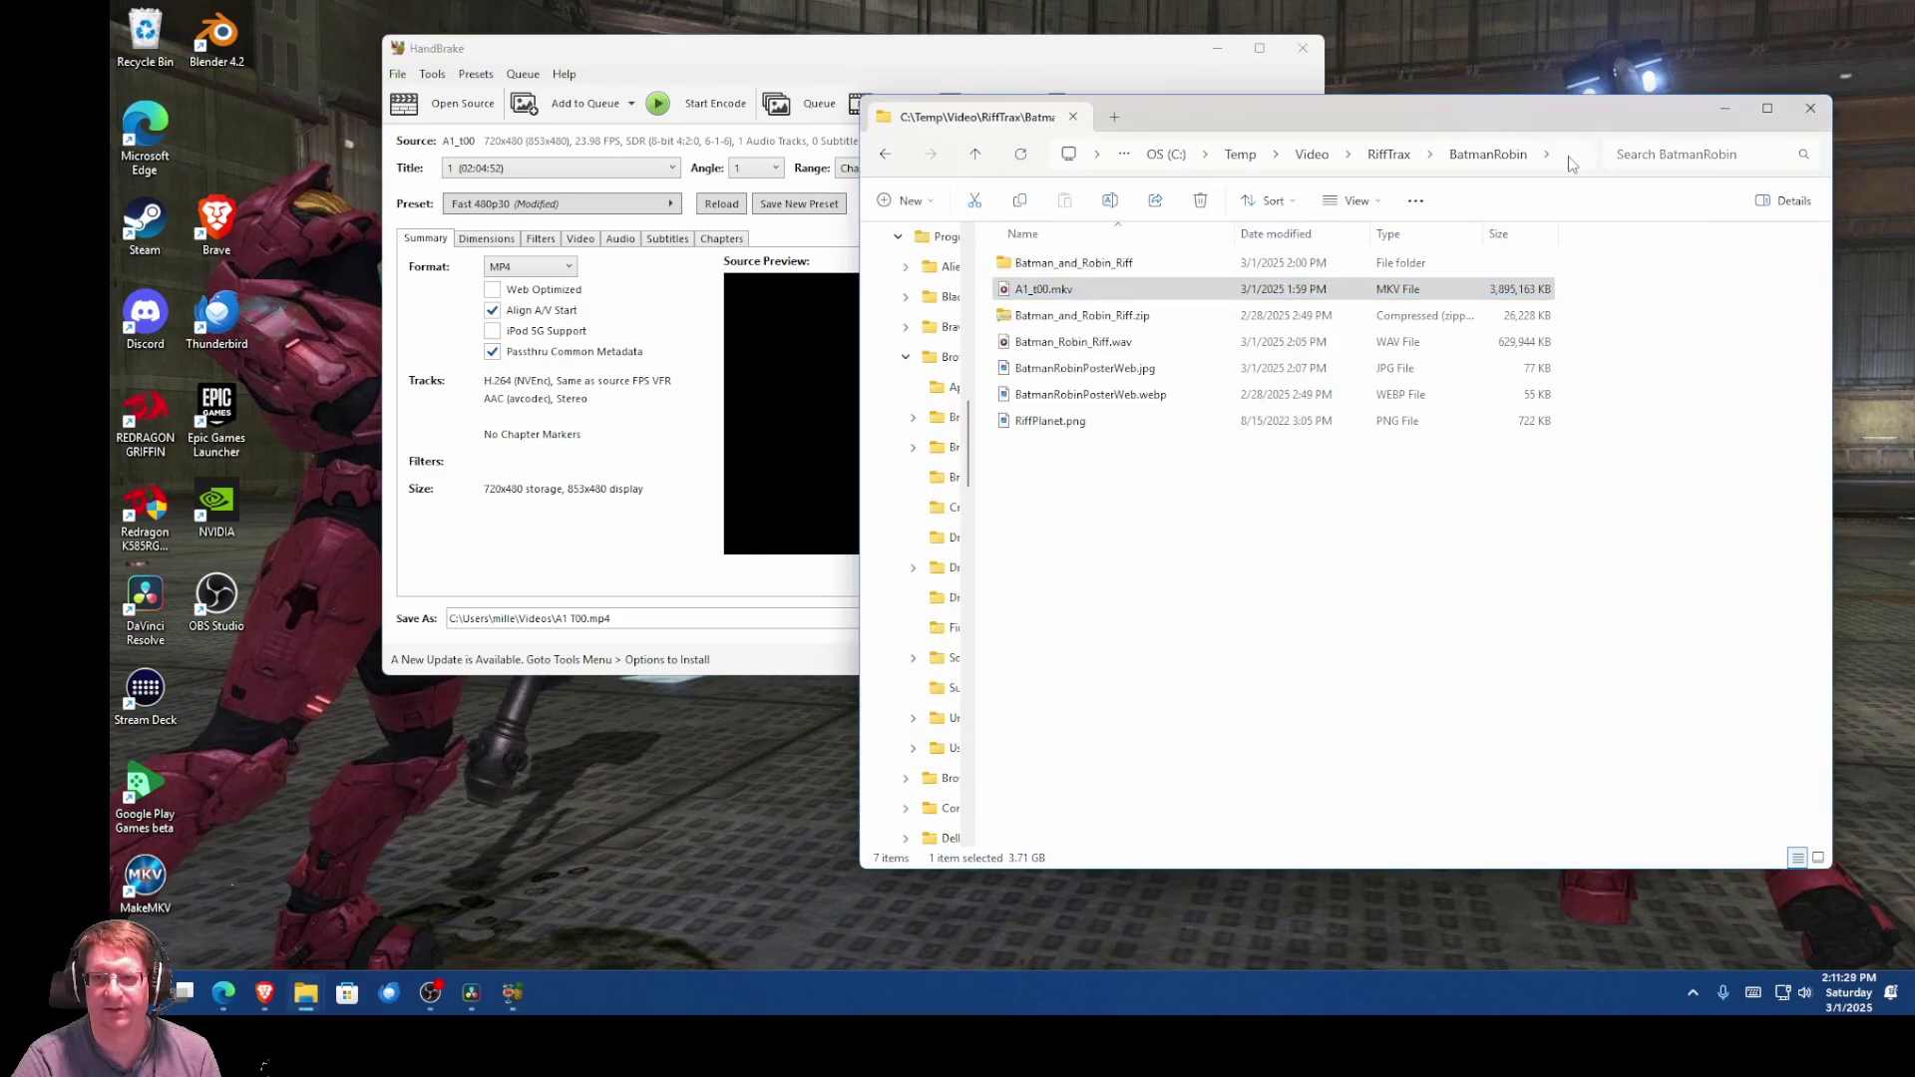
left_click(1557, 155)
key("ctrl+c")
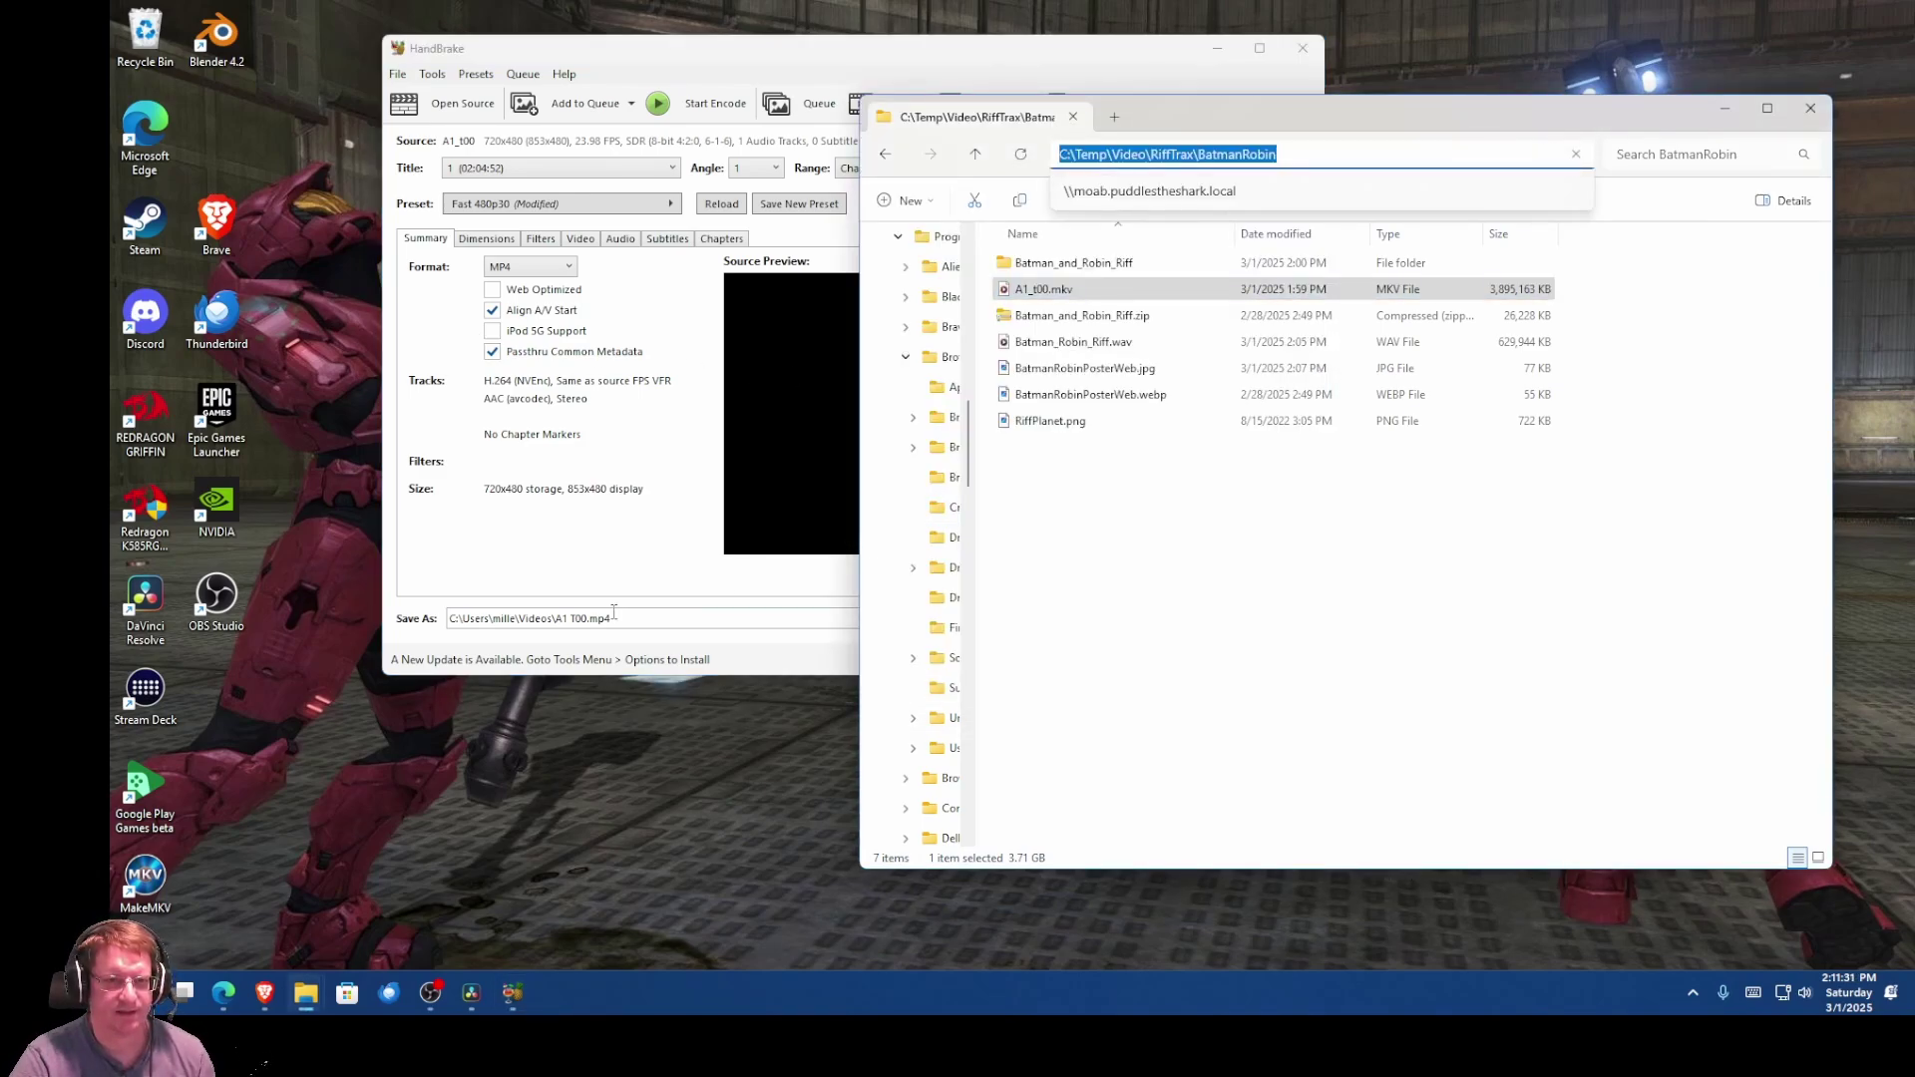
left_click_drag(555, 619, 401, 623)
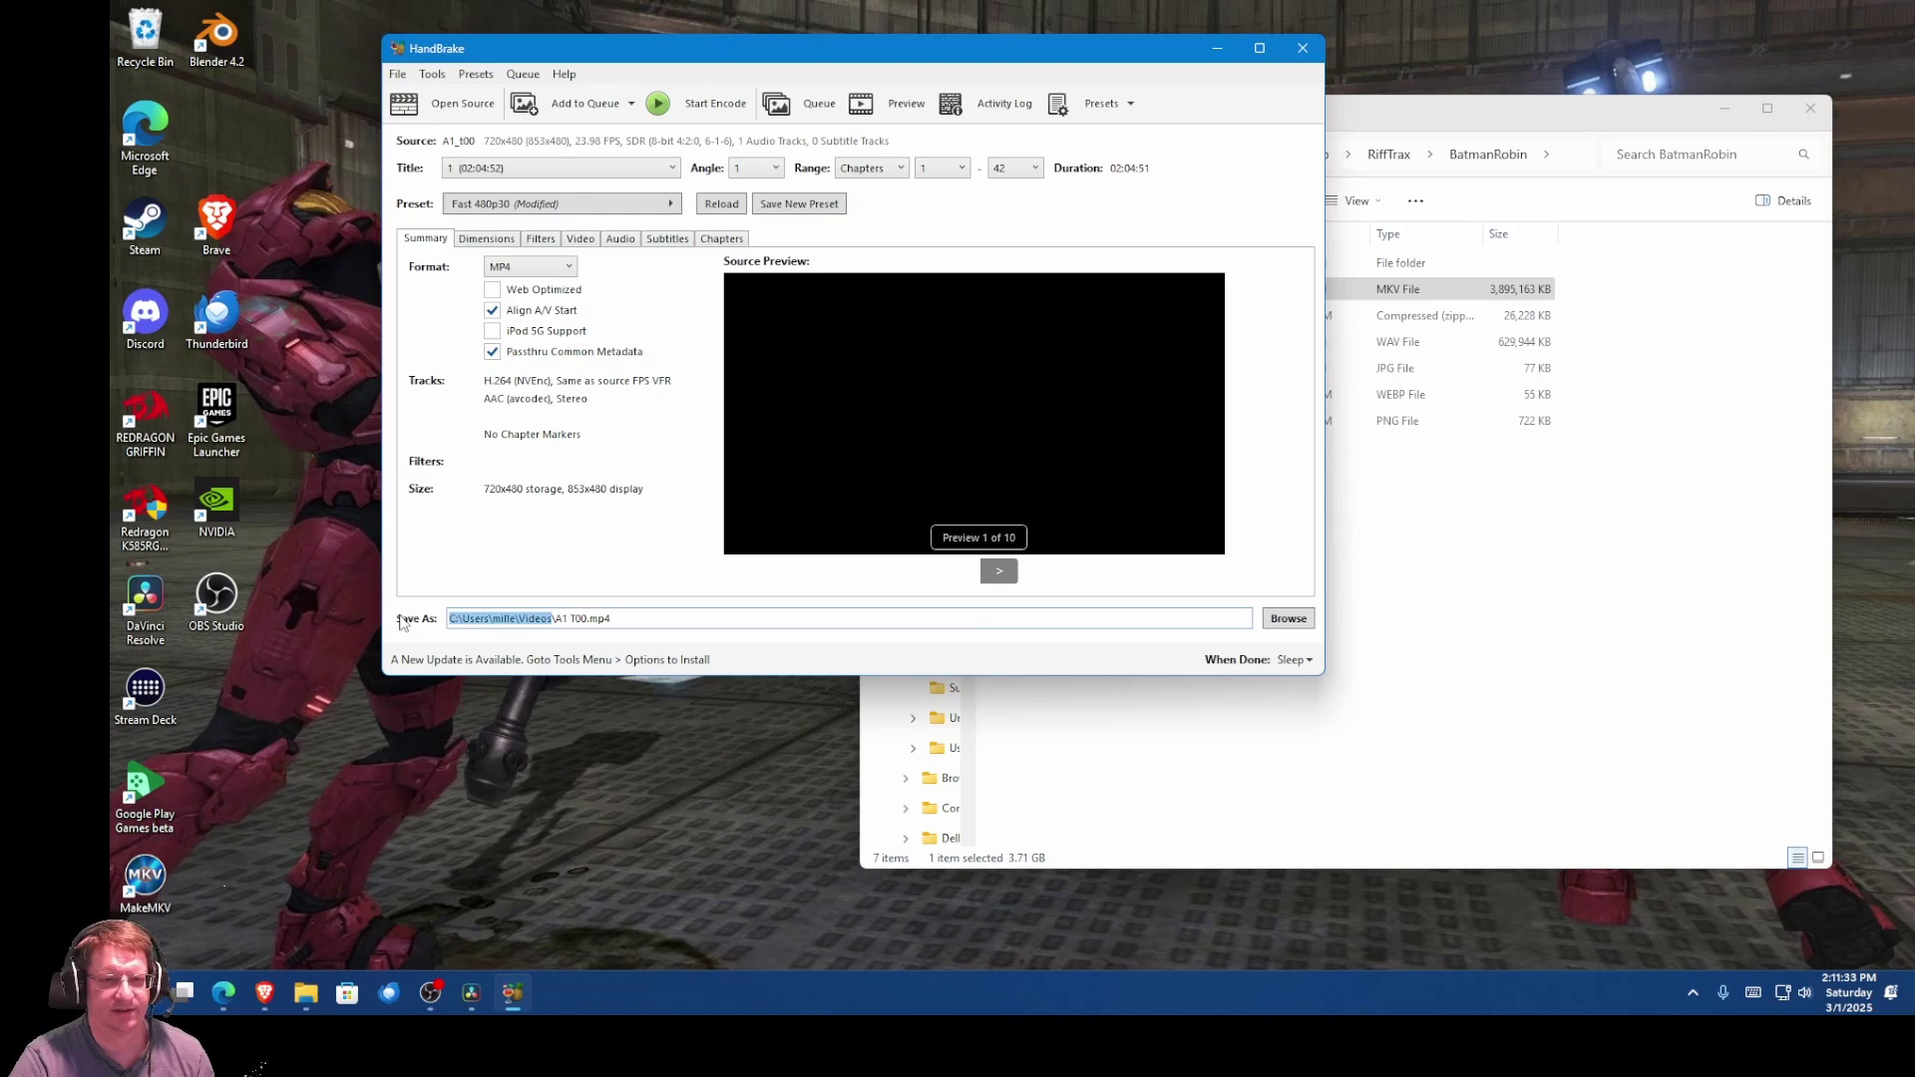
key("ctrl+v")
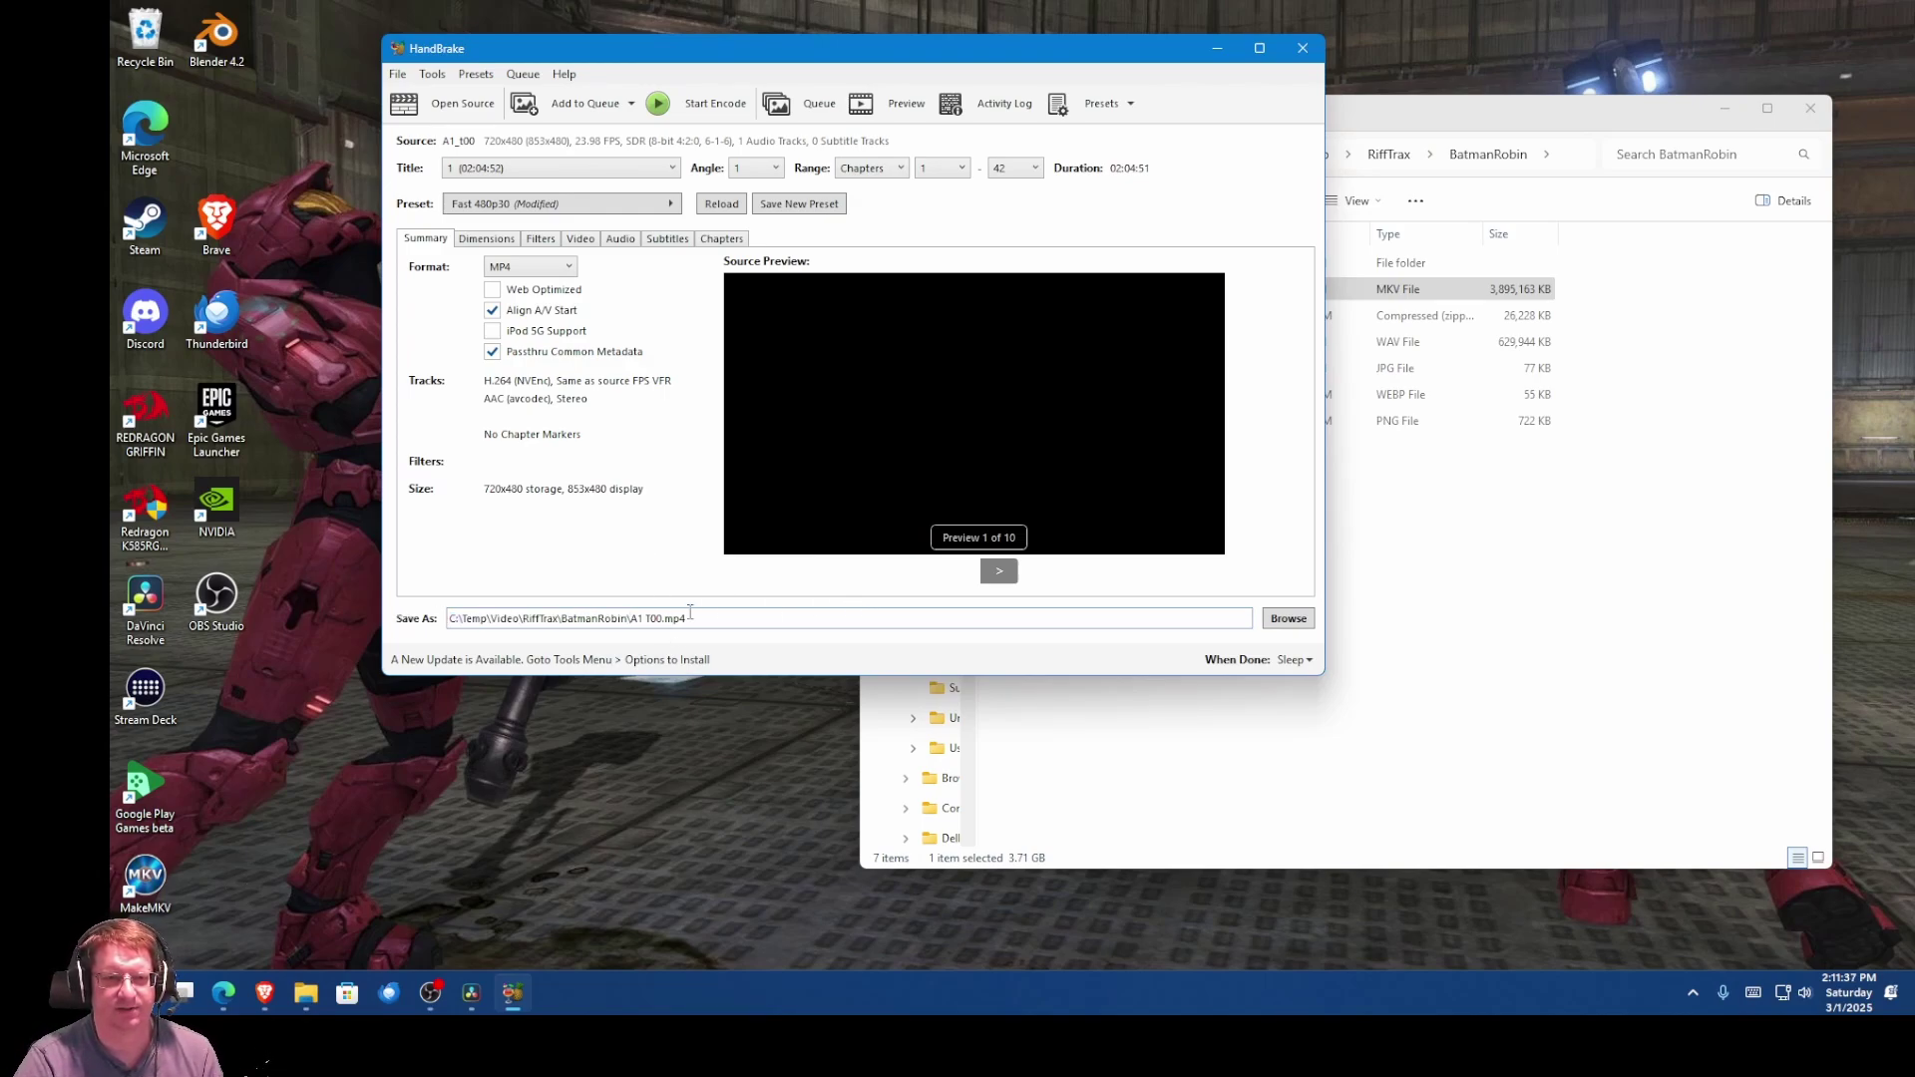
left_click(703, 104)
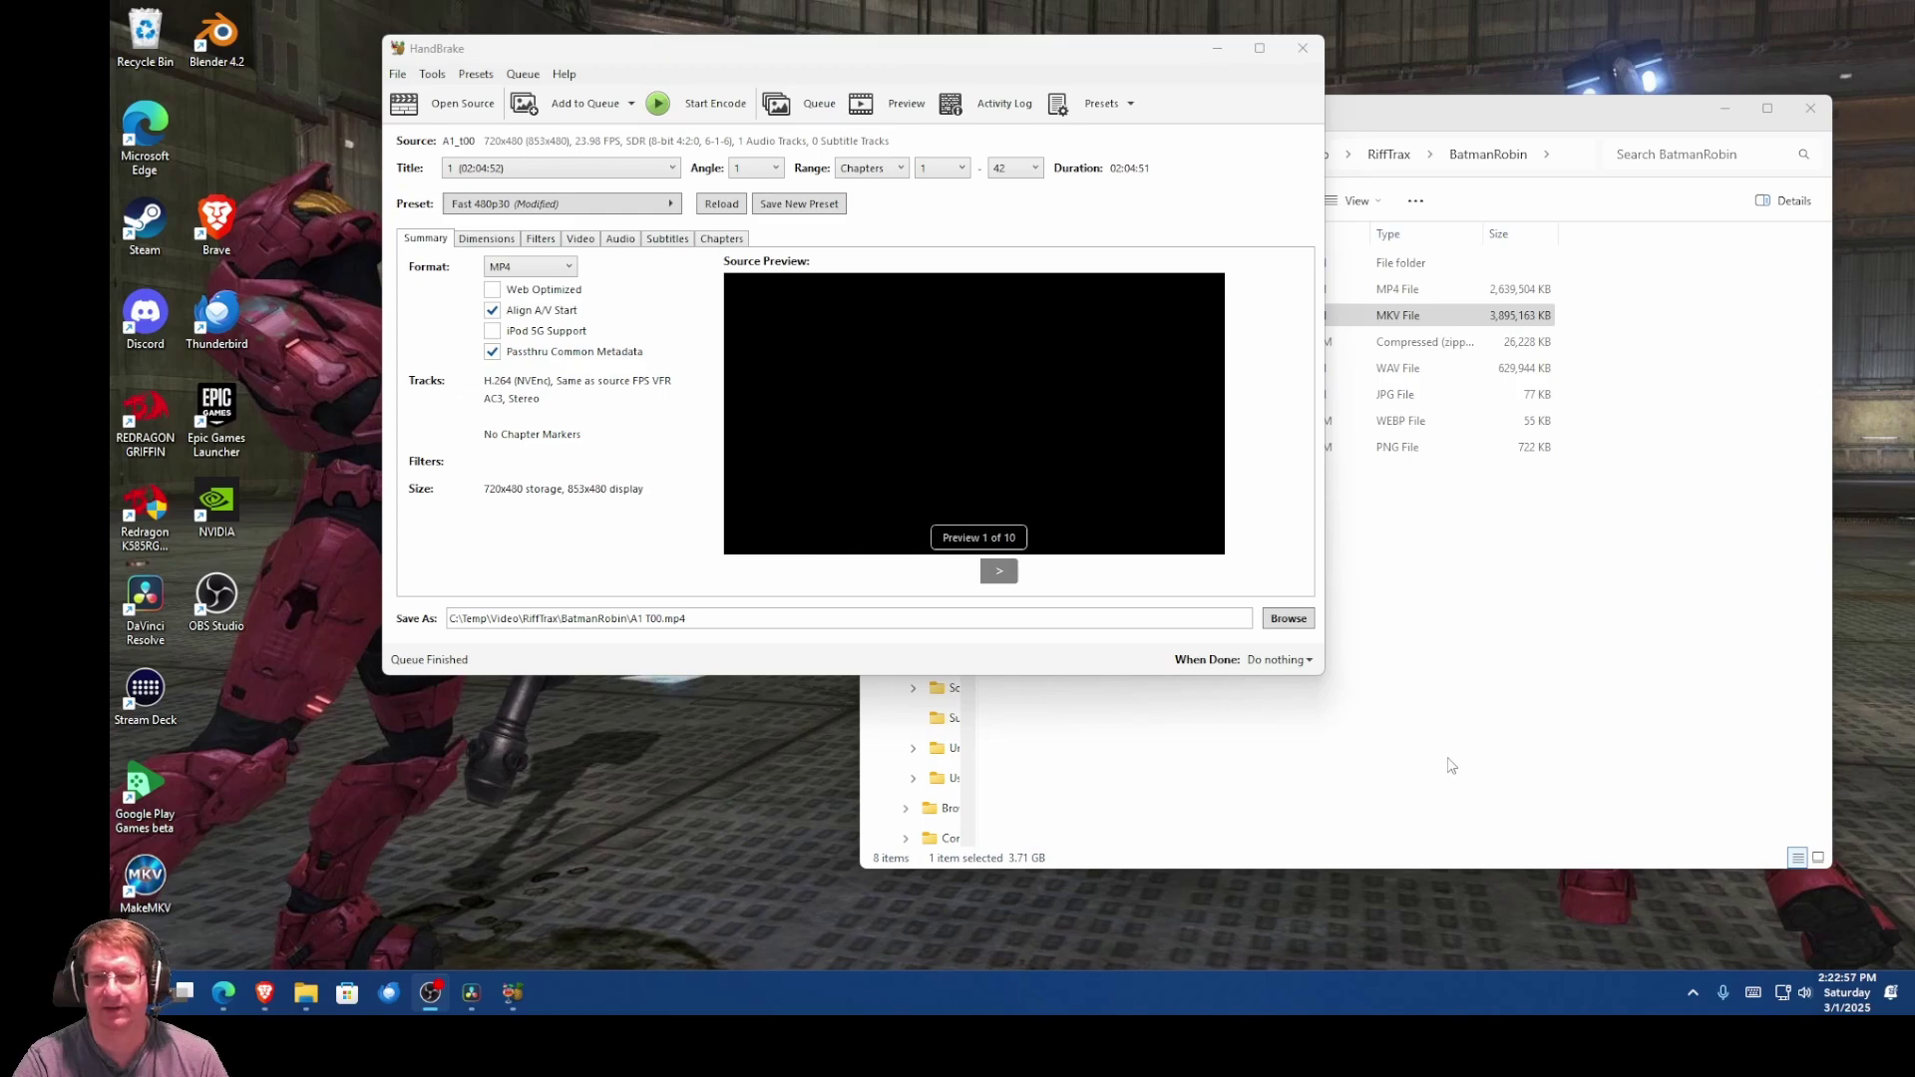
Step: Check the encoded A1 T00.mp4 in File Explorer, switch to DaVinci Resolve, and create a new project named Batman Tutorial
left_click(1448, 764)
left_click(1112, 291)
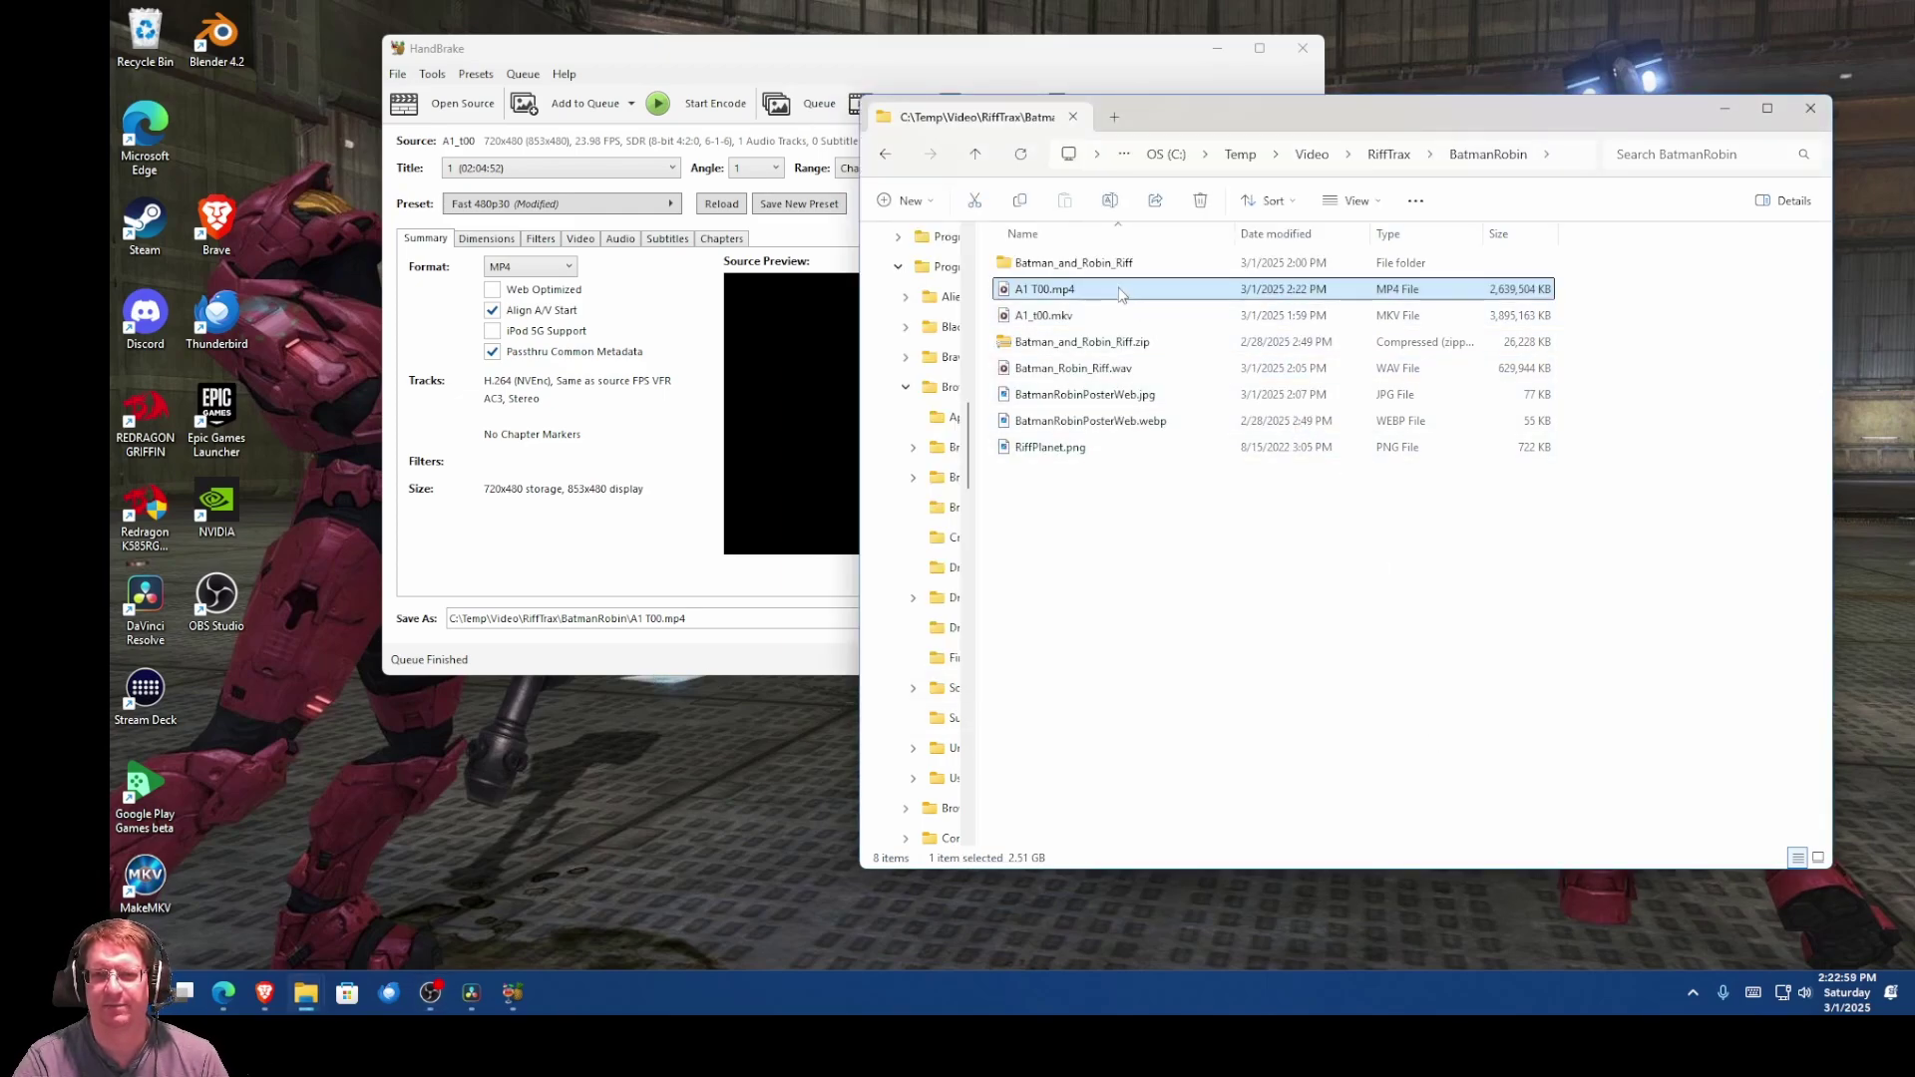
left_click(472, 993)
left_click(258, 16)
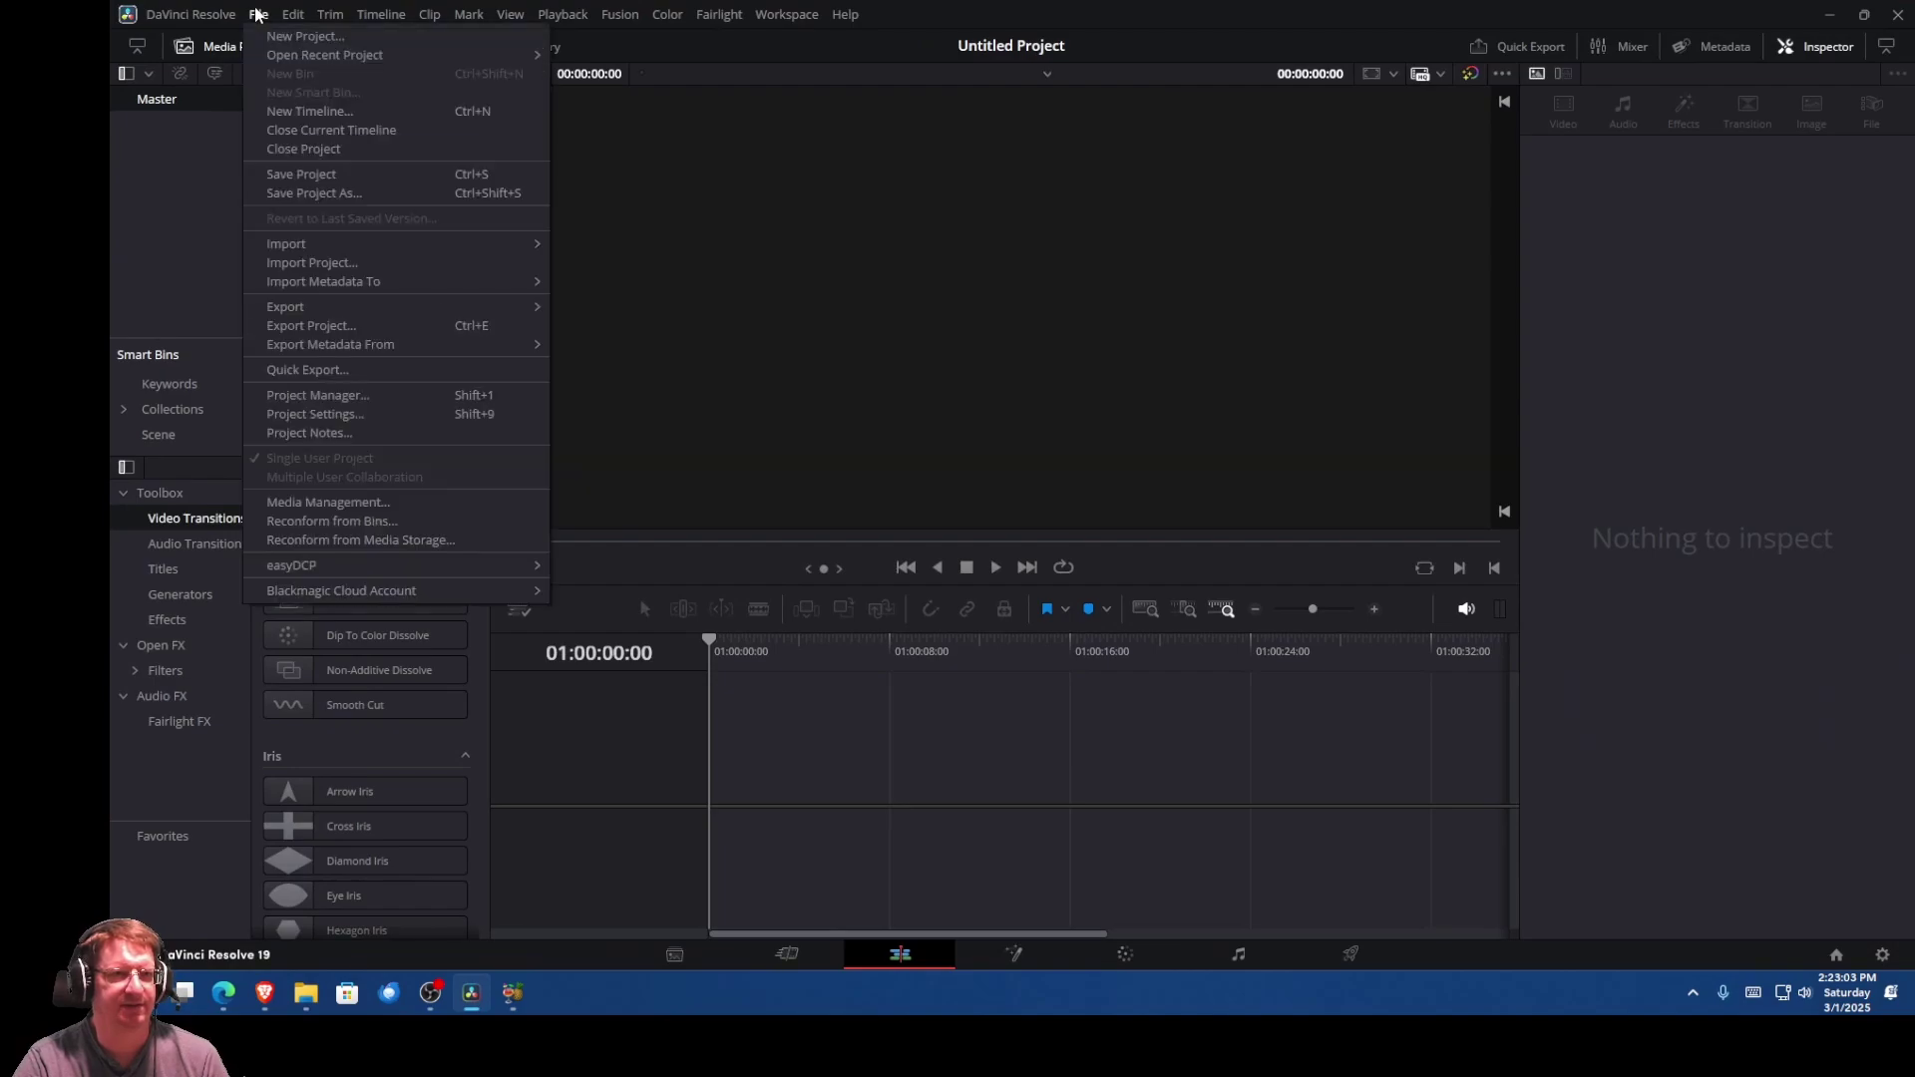
left_click(279, 38)
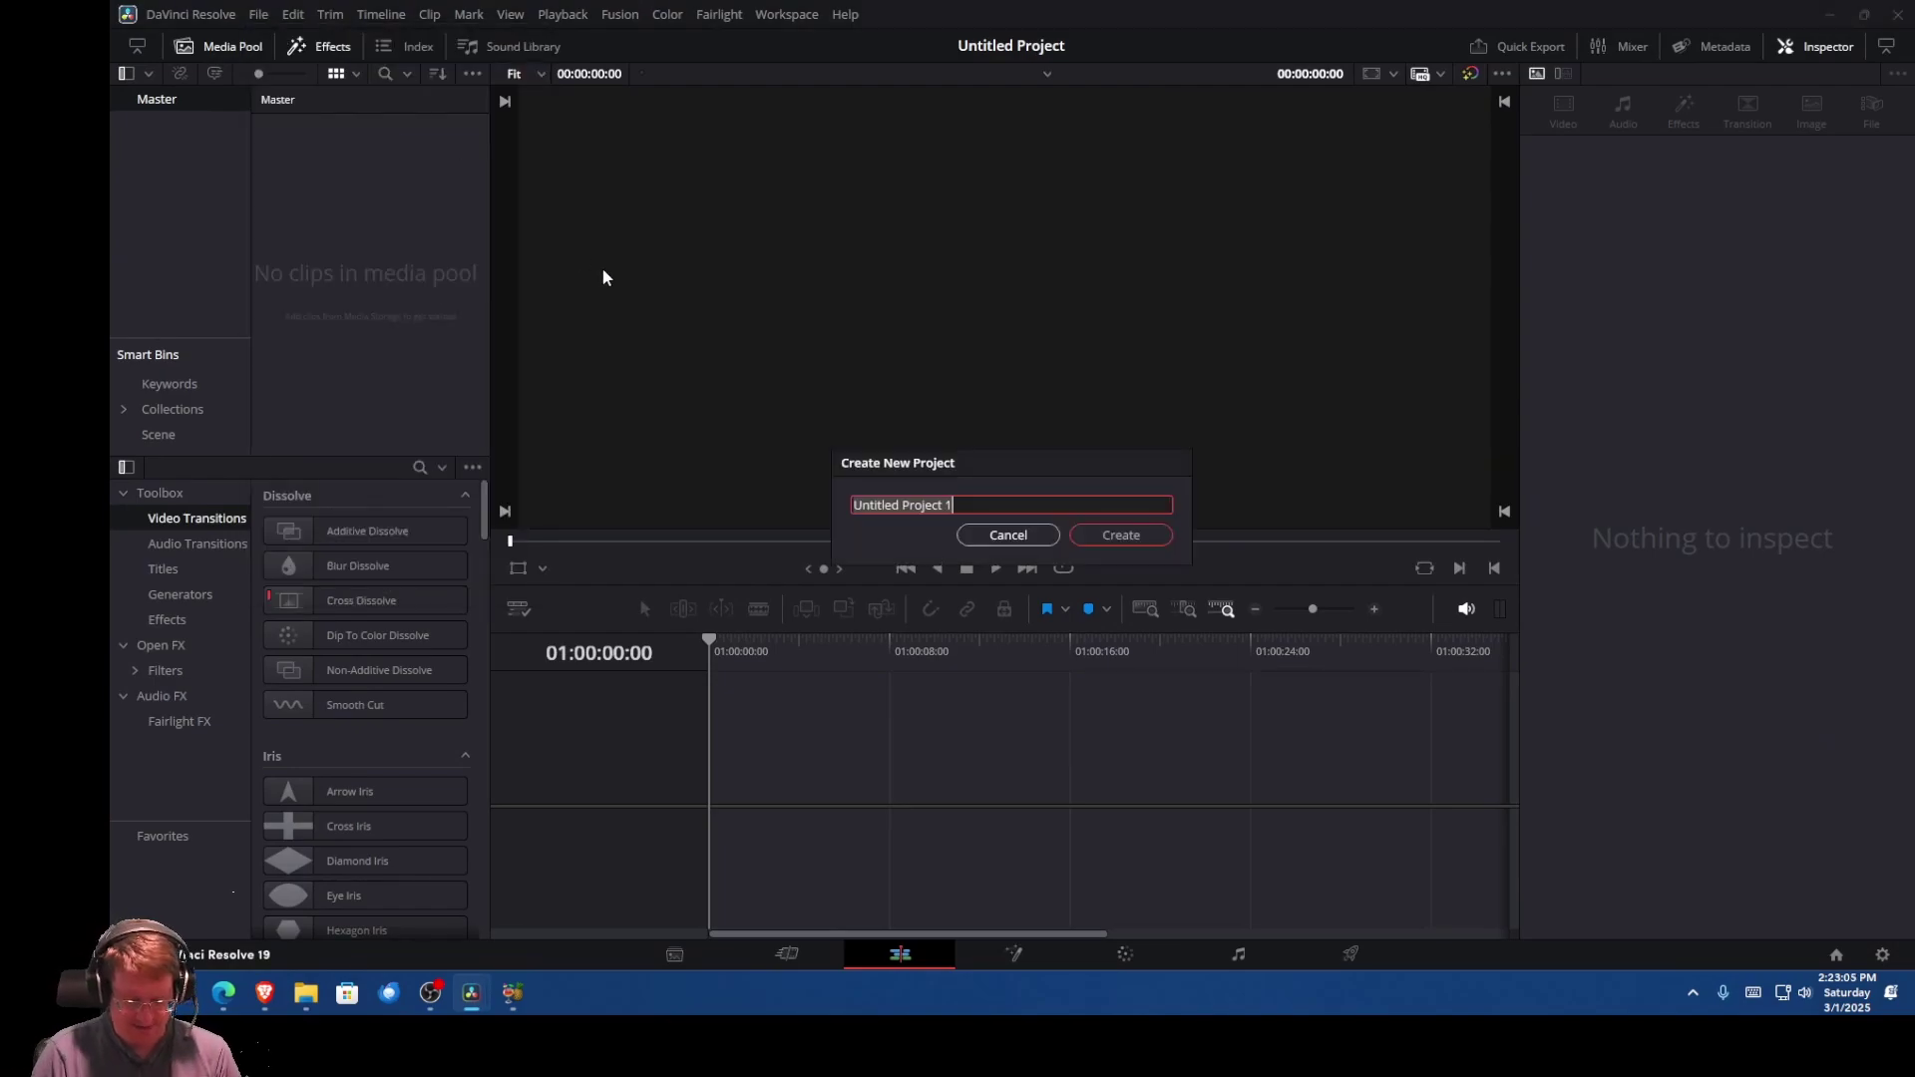
type("Batman Tutorial")
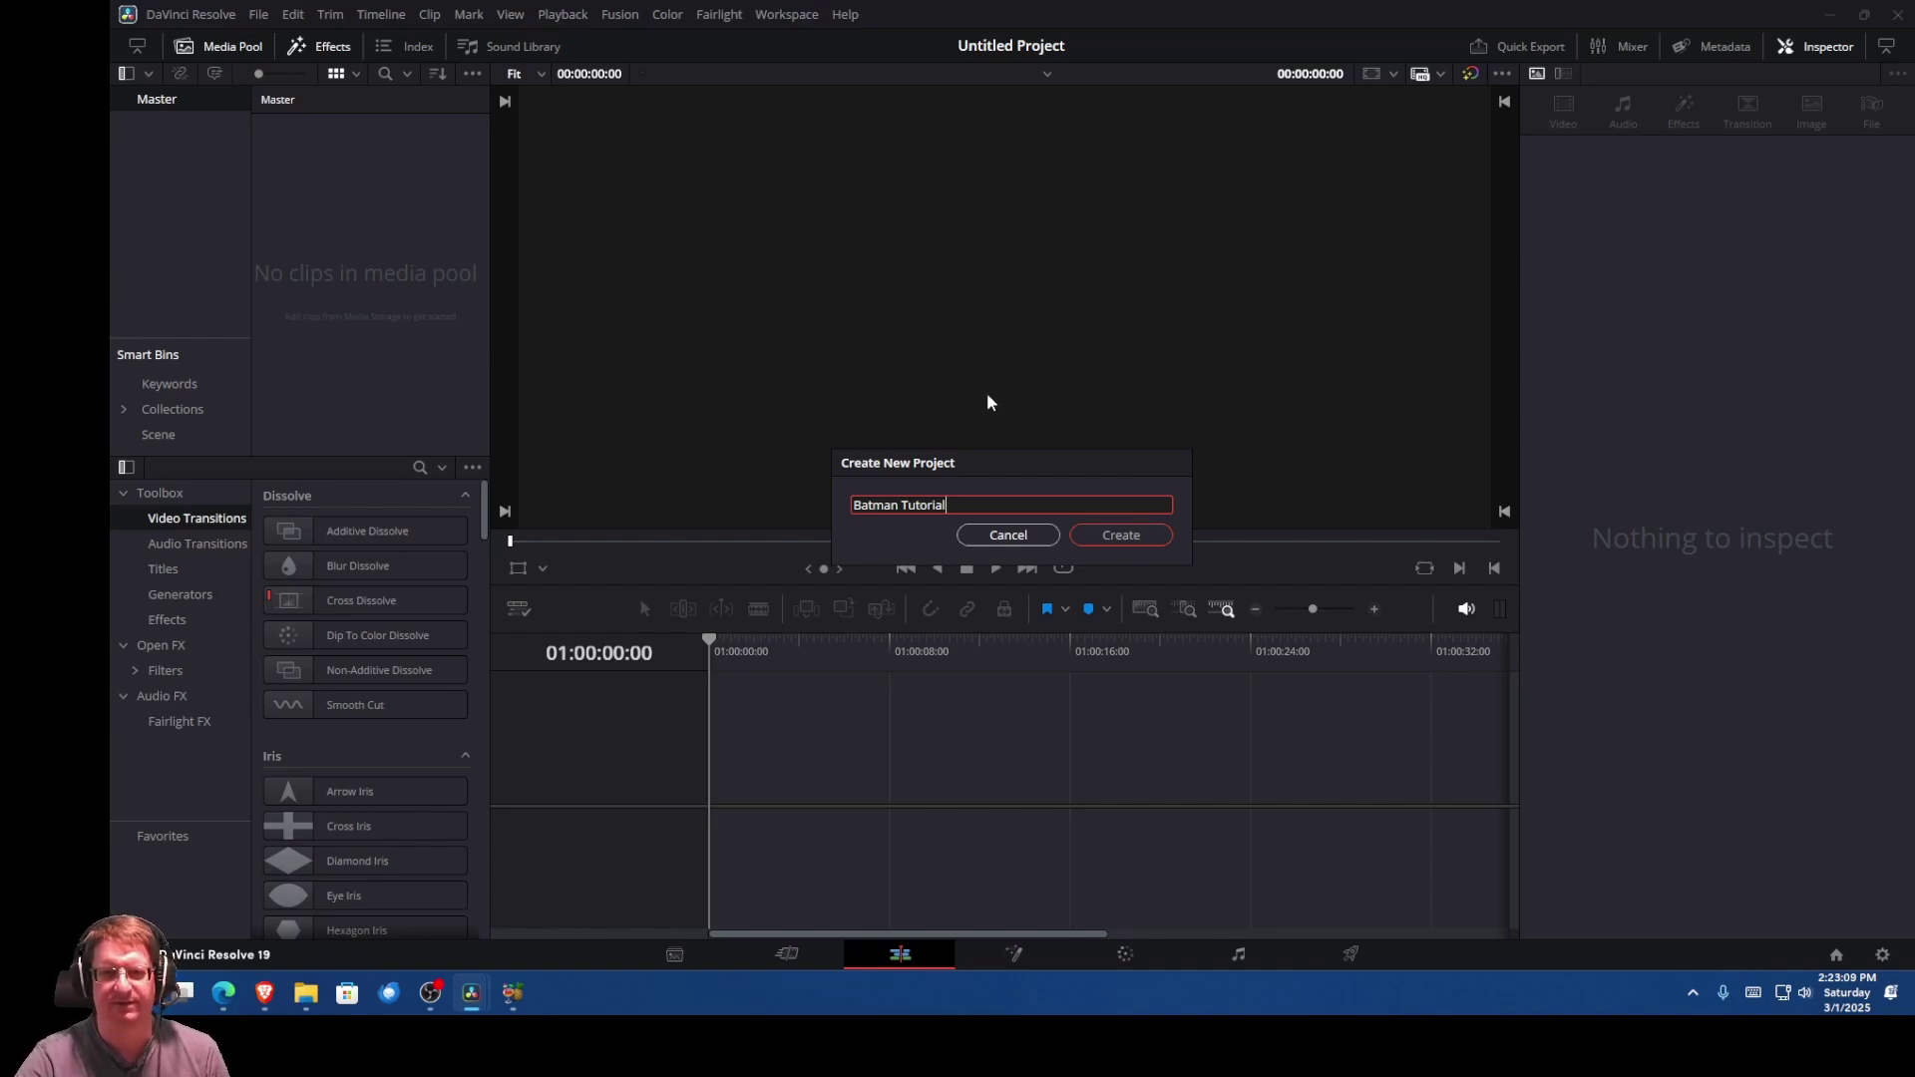
left_click(1120, 534)
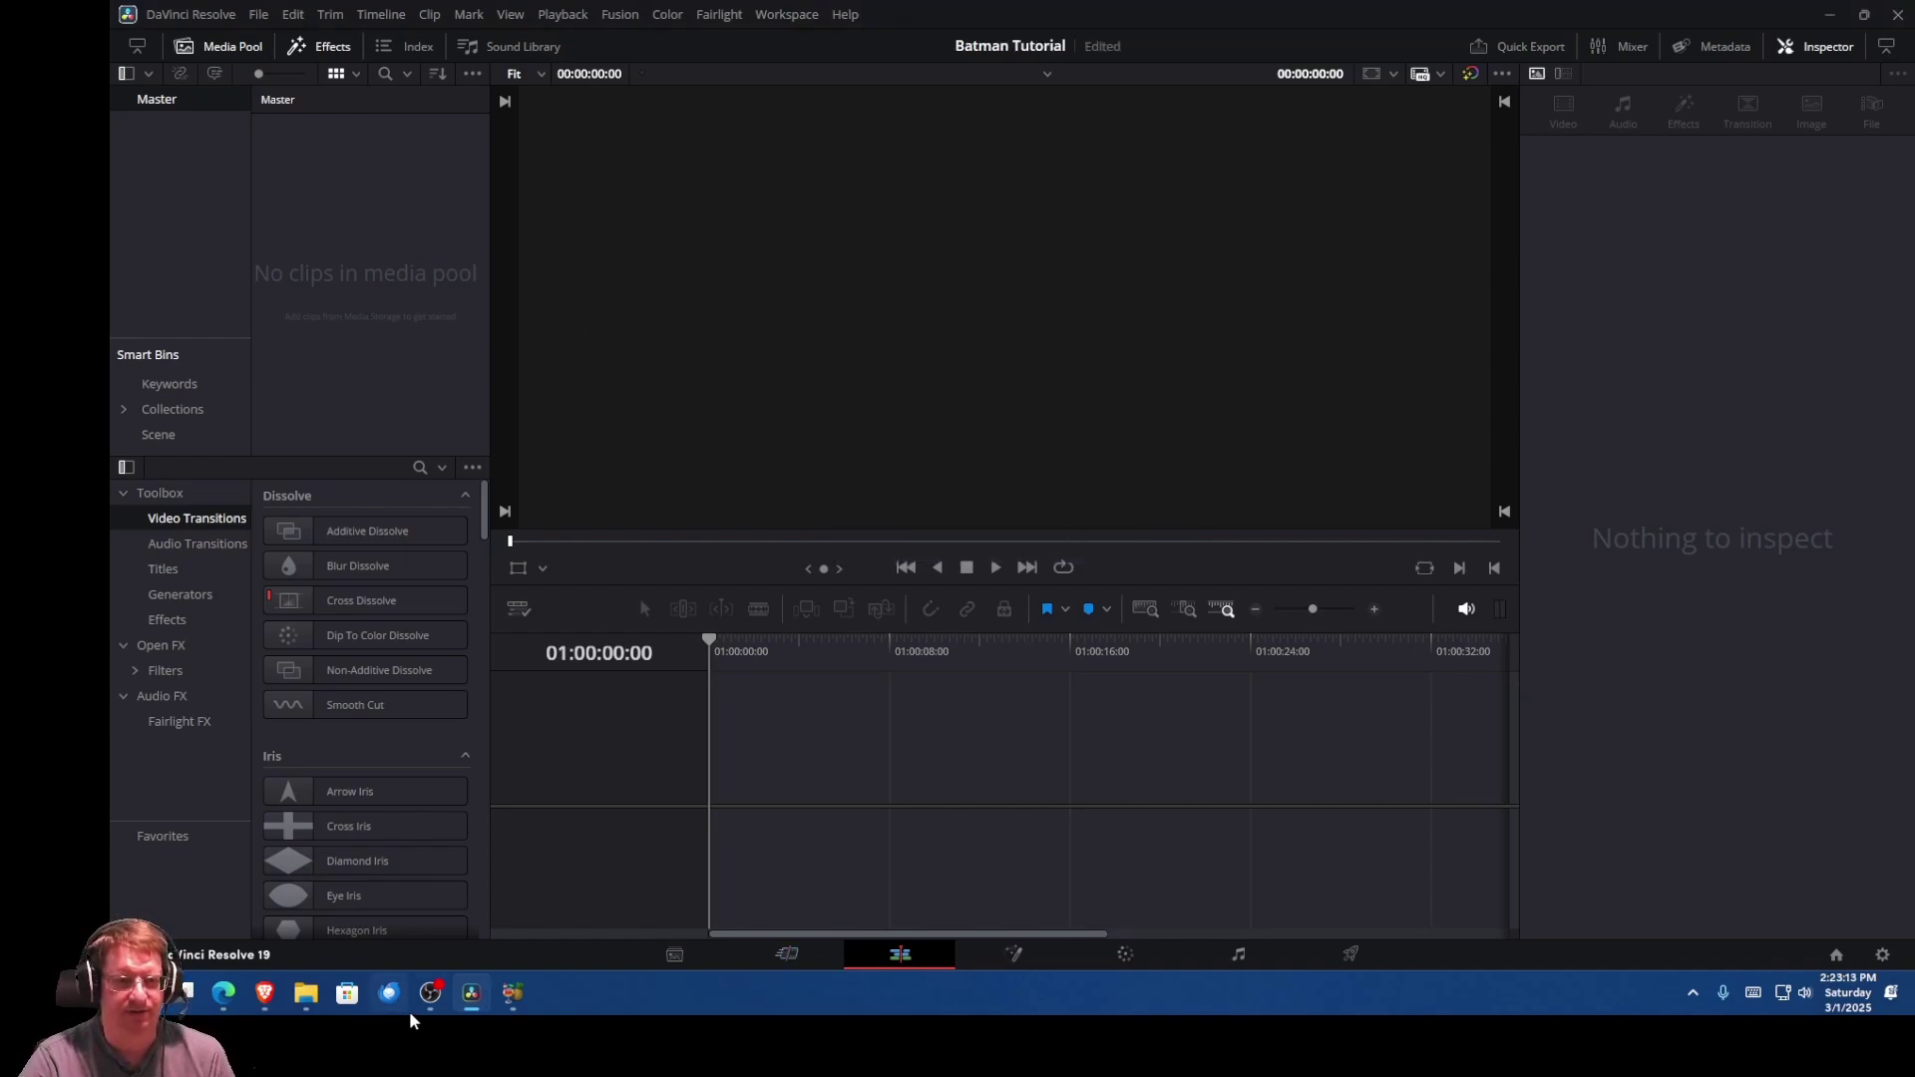
Step: Import A1 T00.mp4 from the BatmanRobin folder into the project's media pool
mouse_move(303, 995)
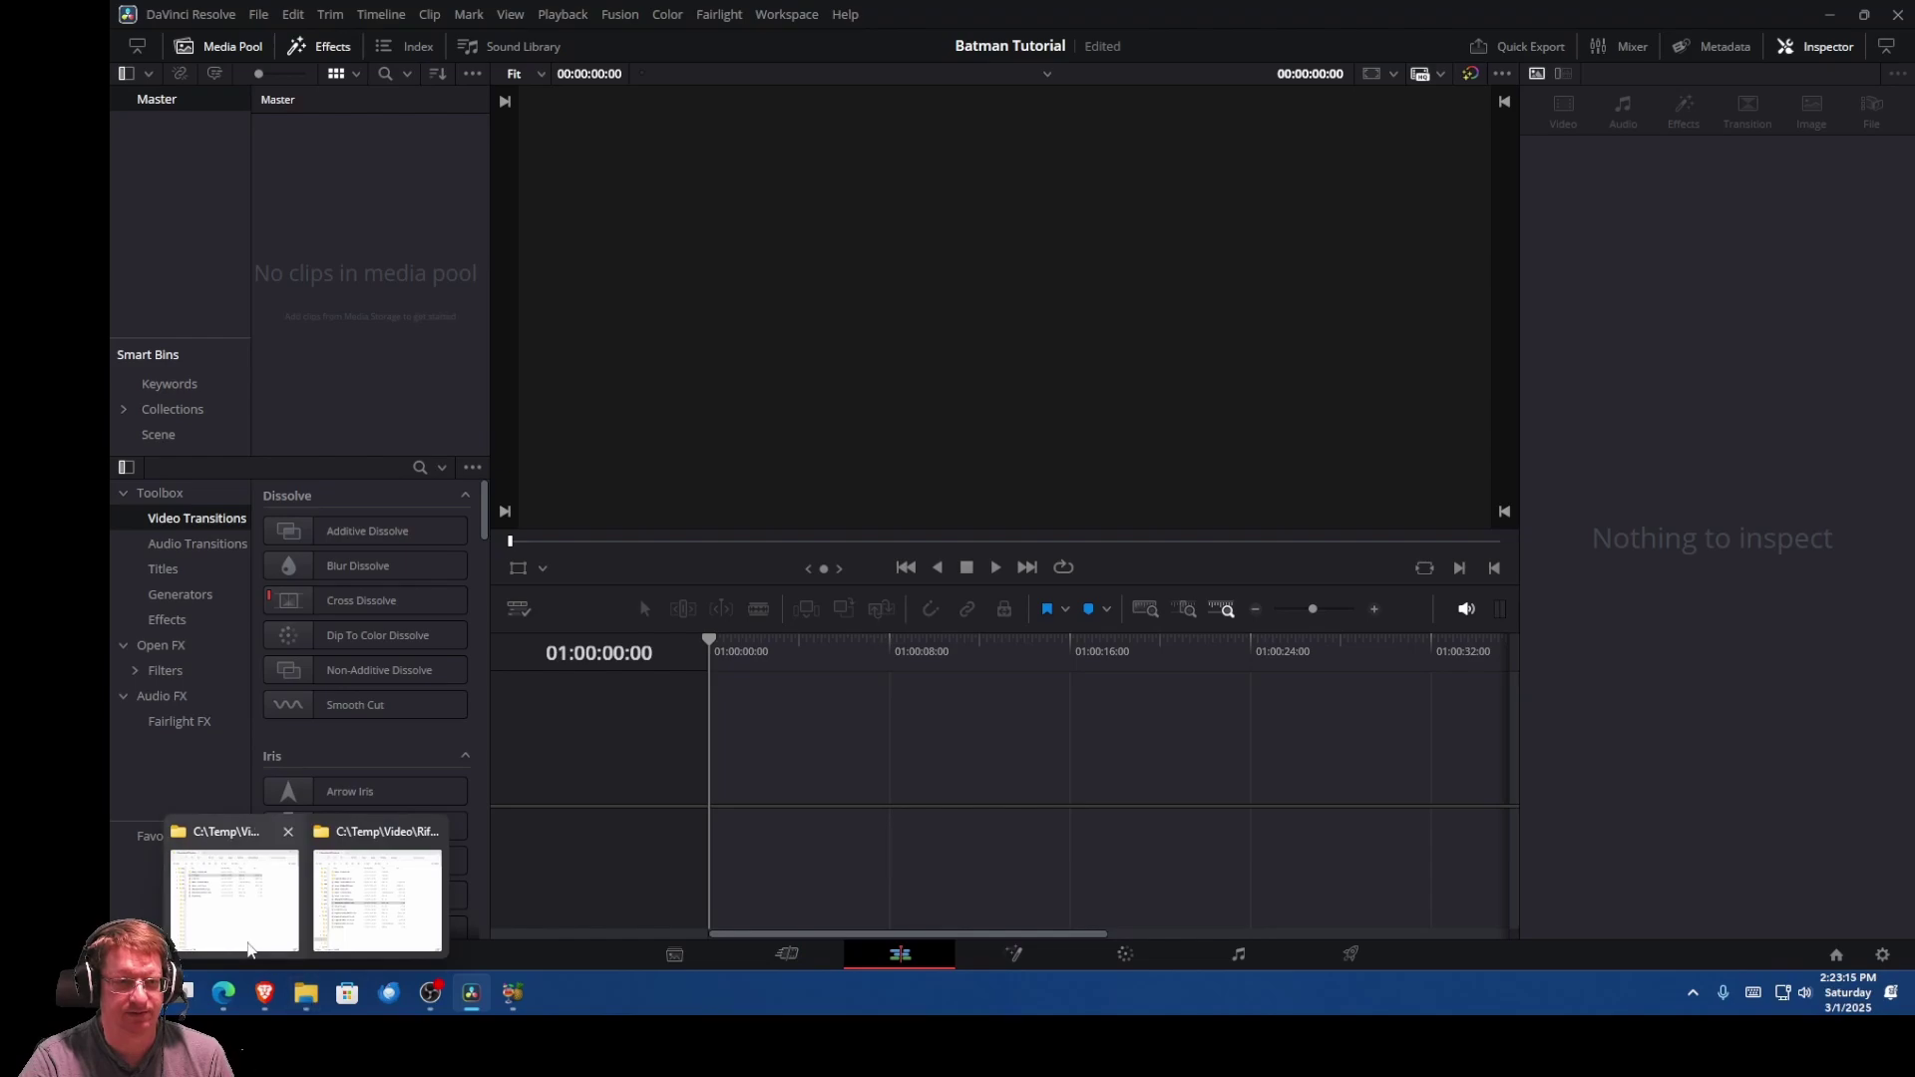
left_click(248, 948)
left_click_drag(1044, 289, 415, 247)
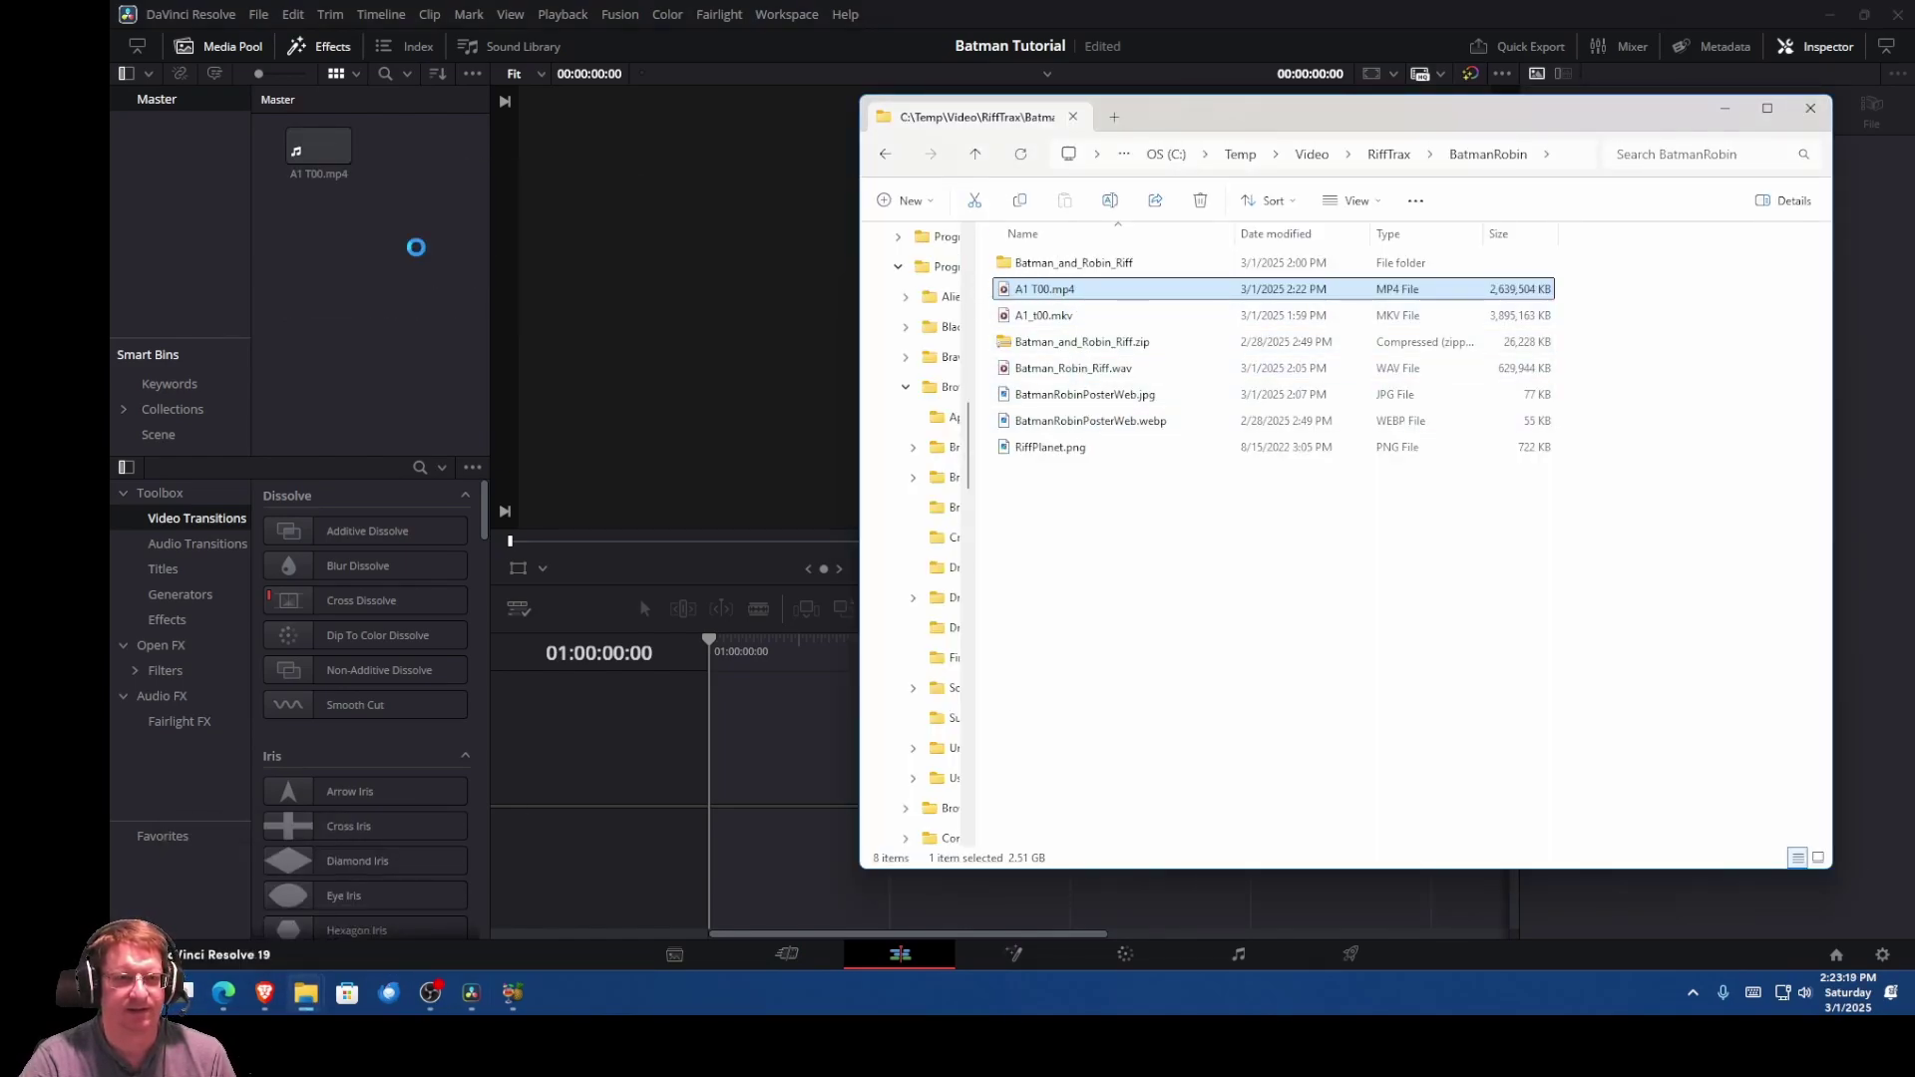
left_click(299, 152)
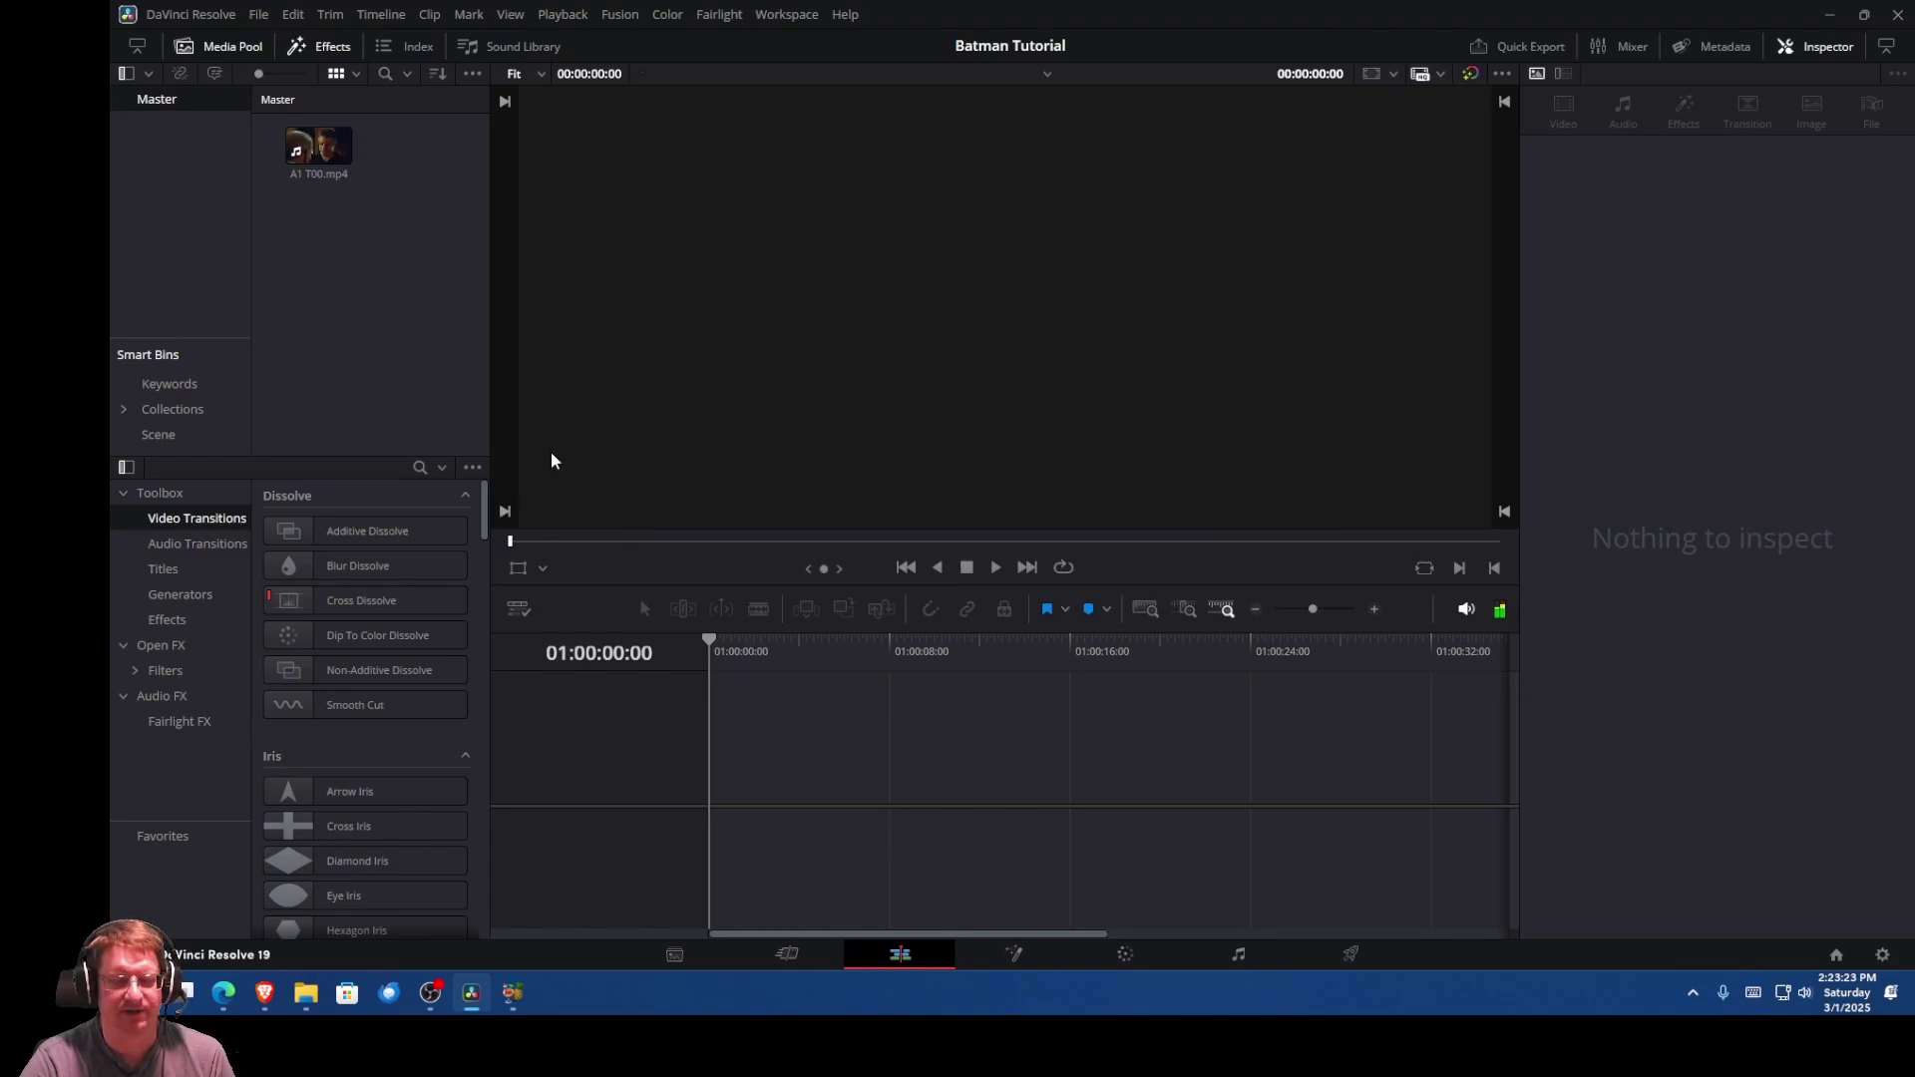
Step: Import Batman_Robin_Riff.wav, RiffPlanet.png and BatmanRobinPosterWeb.jpg from the BatmanRobin folder into the media pool
left_click(304, 1007)
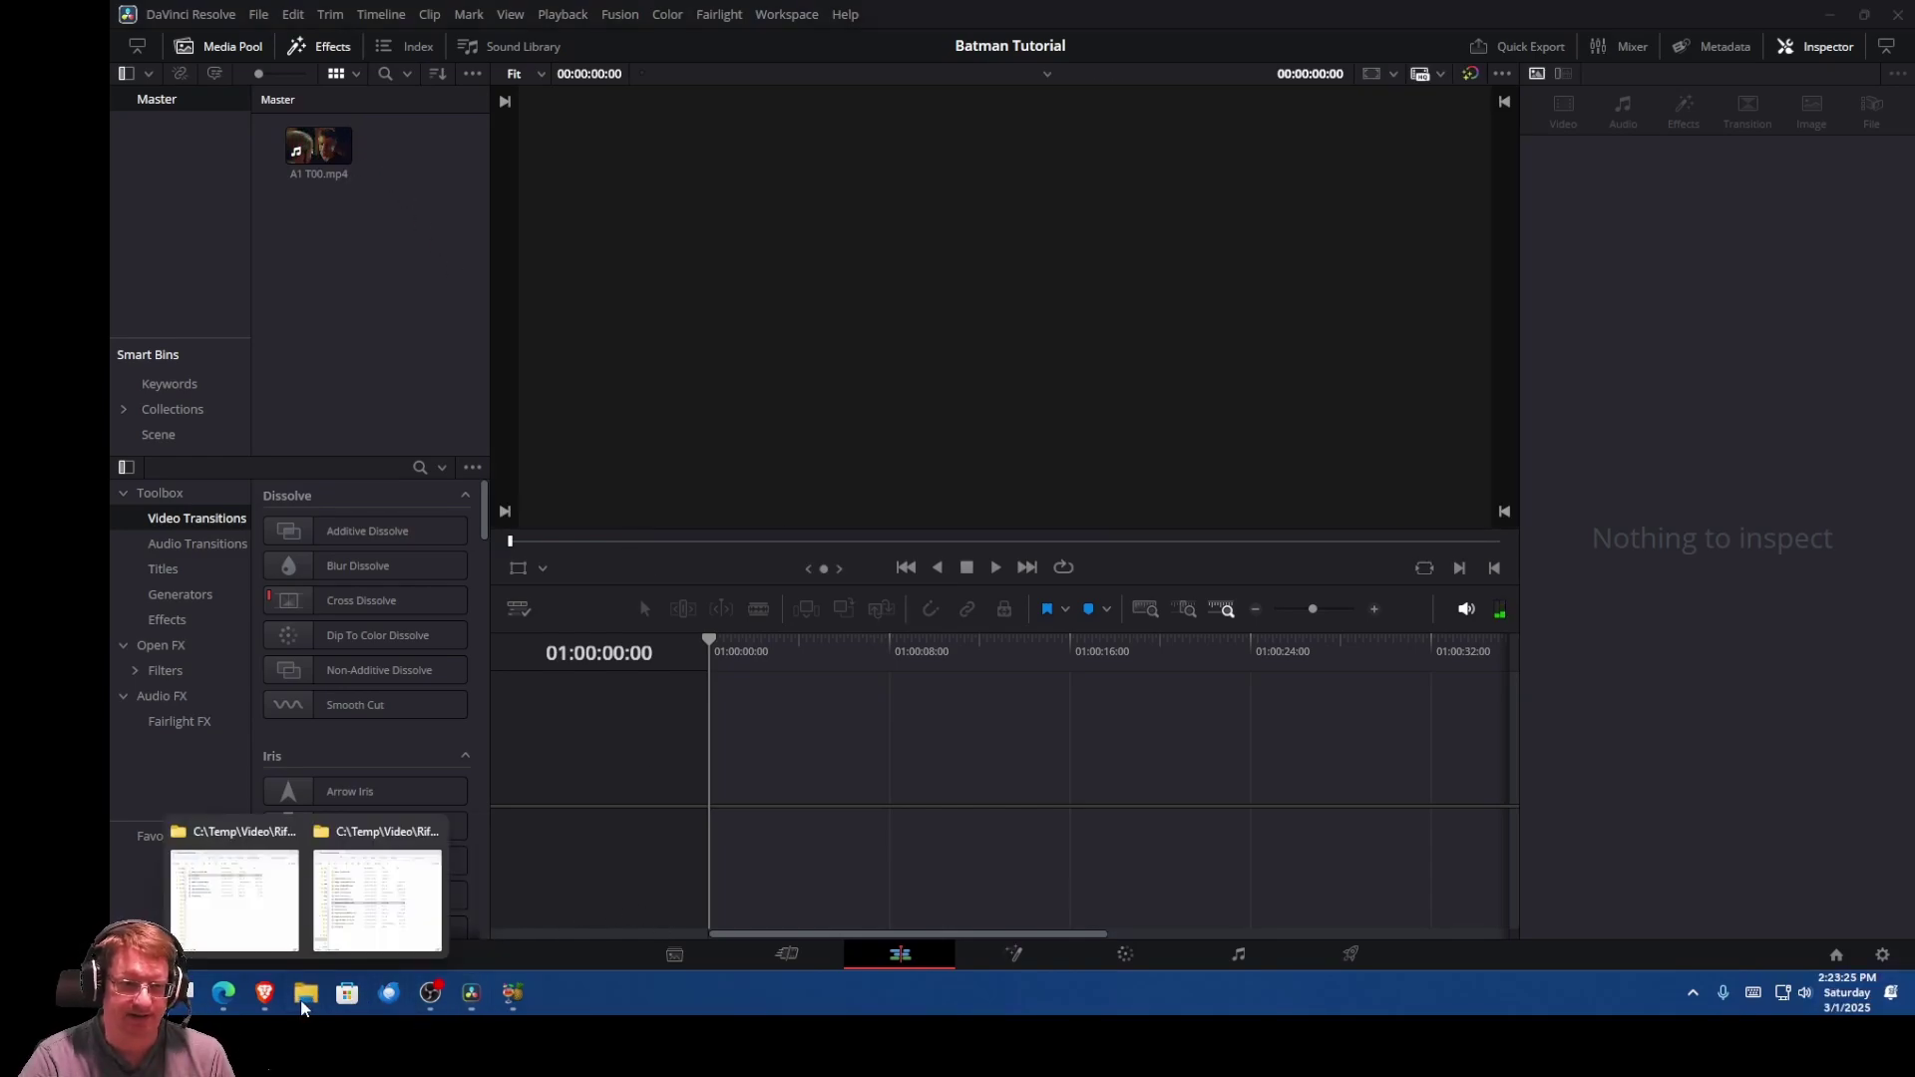
left_click(235, 898)
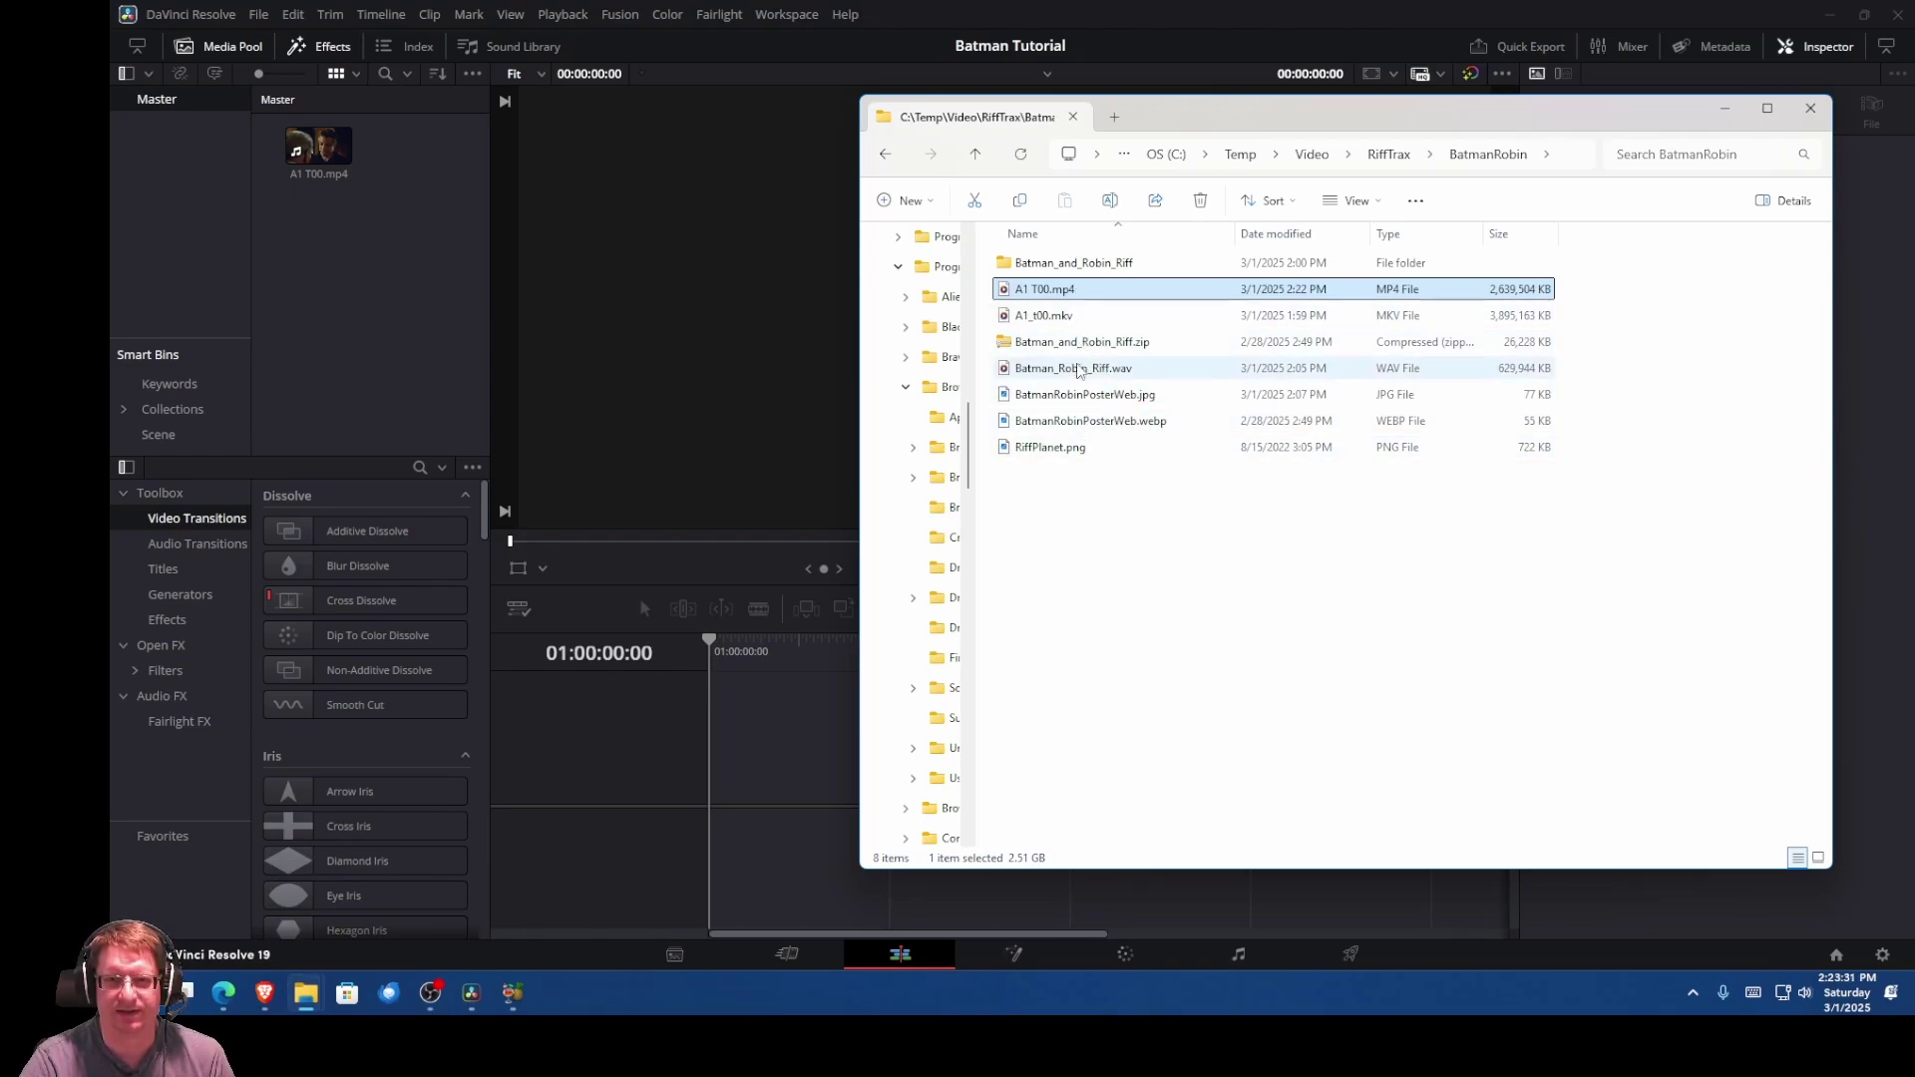
left_click_drag(1077, 371, 449, 189)
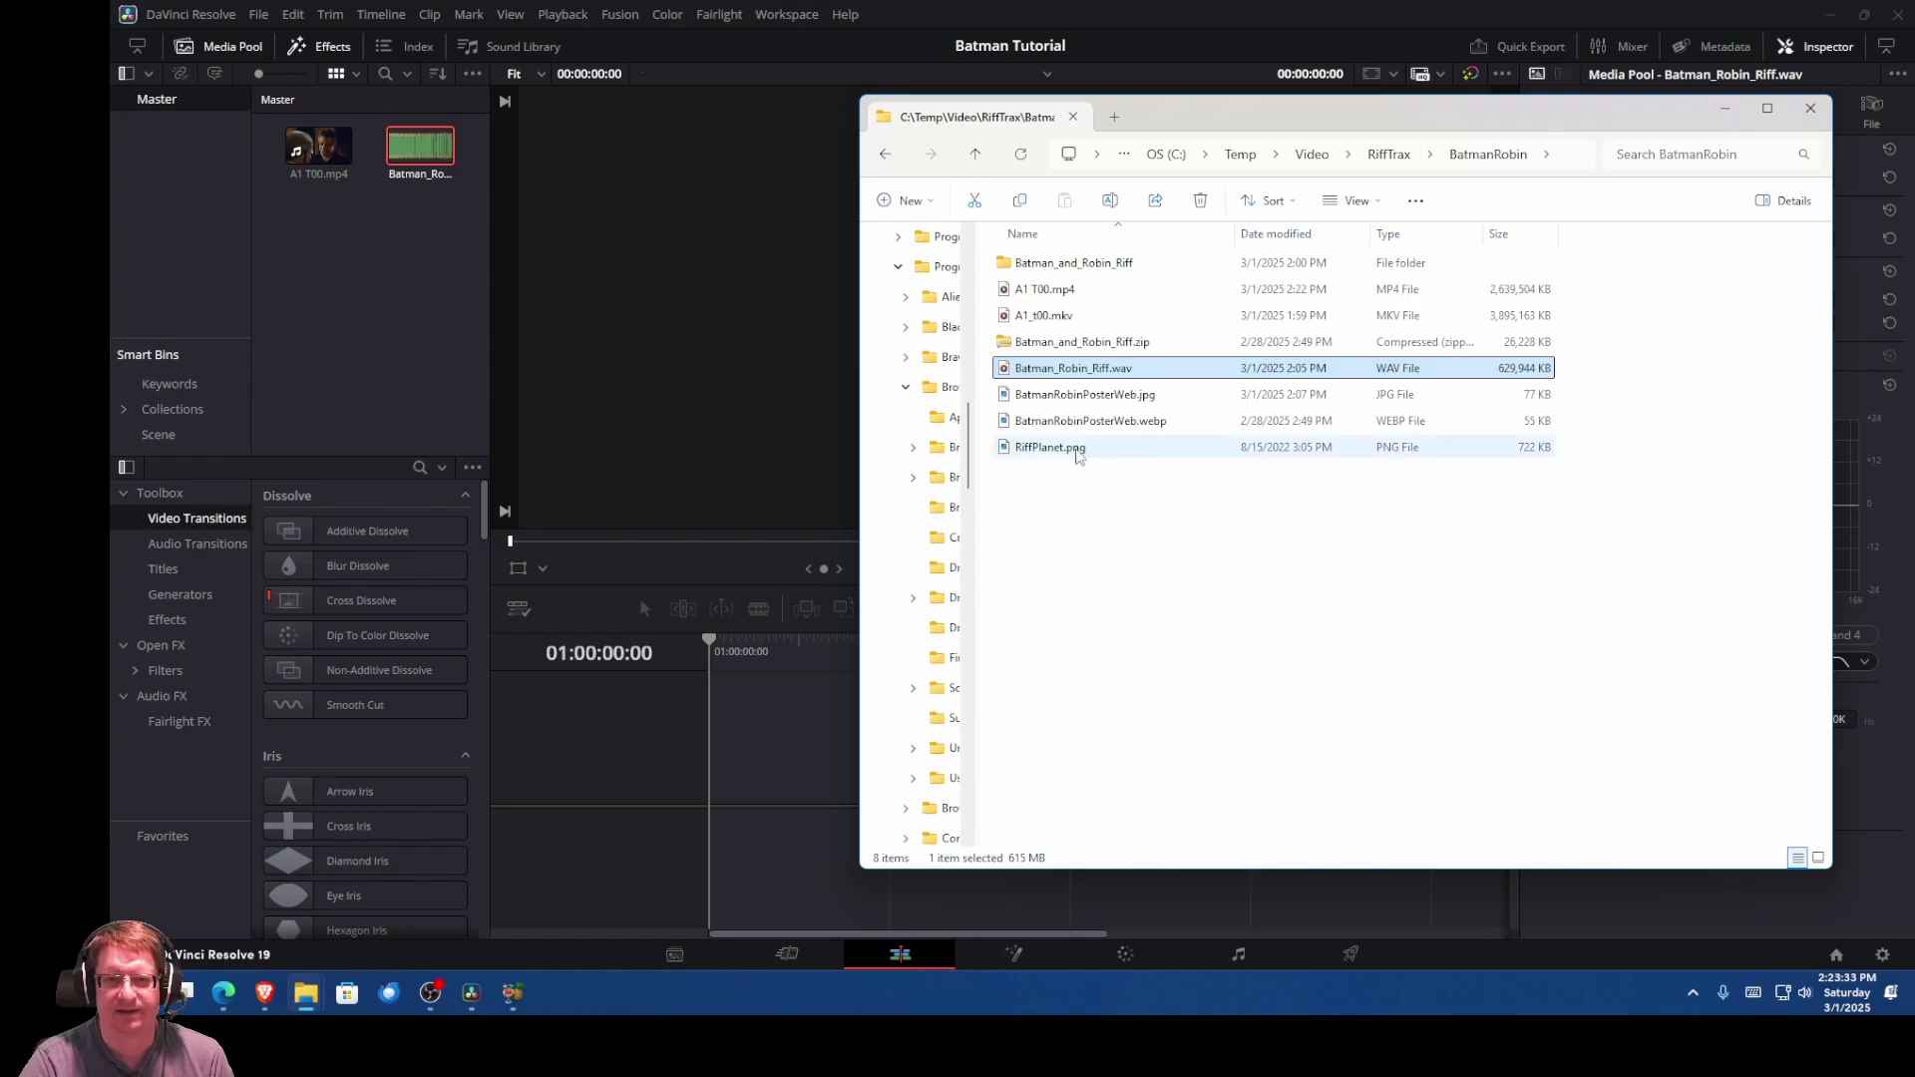
left_click_drag(1077, 454, 419, 255)
left_click(1104, 396)
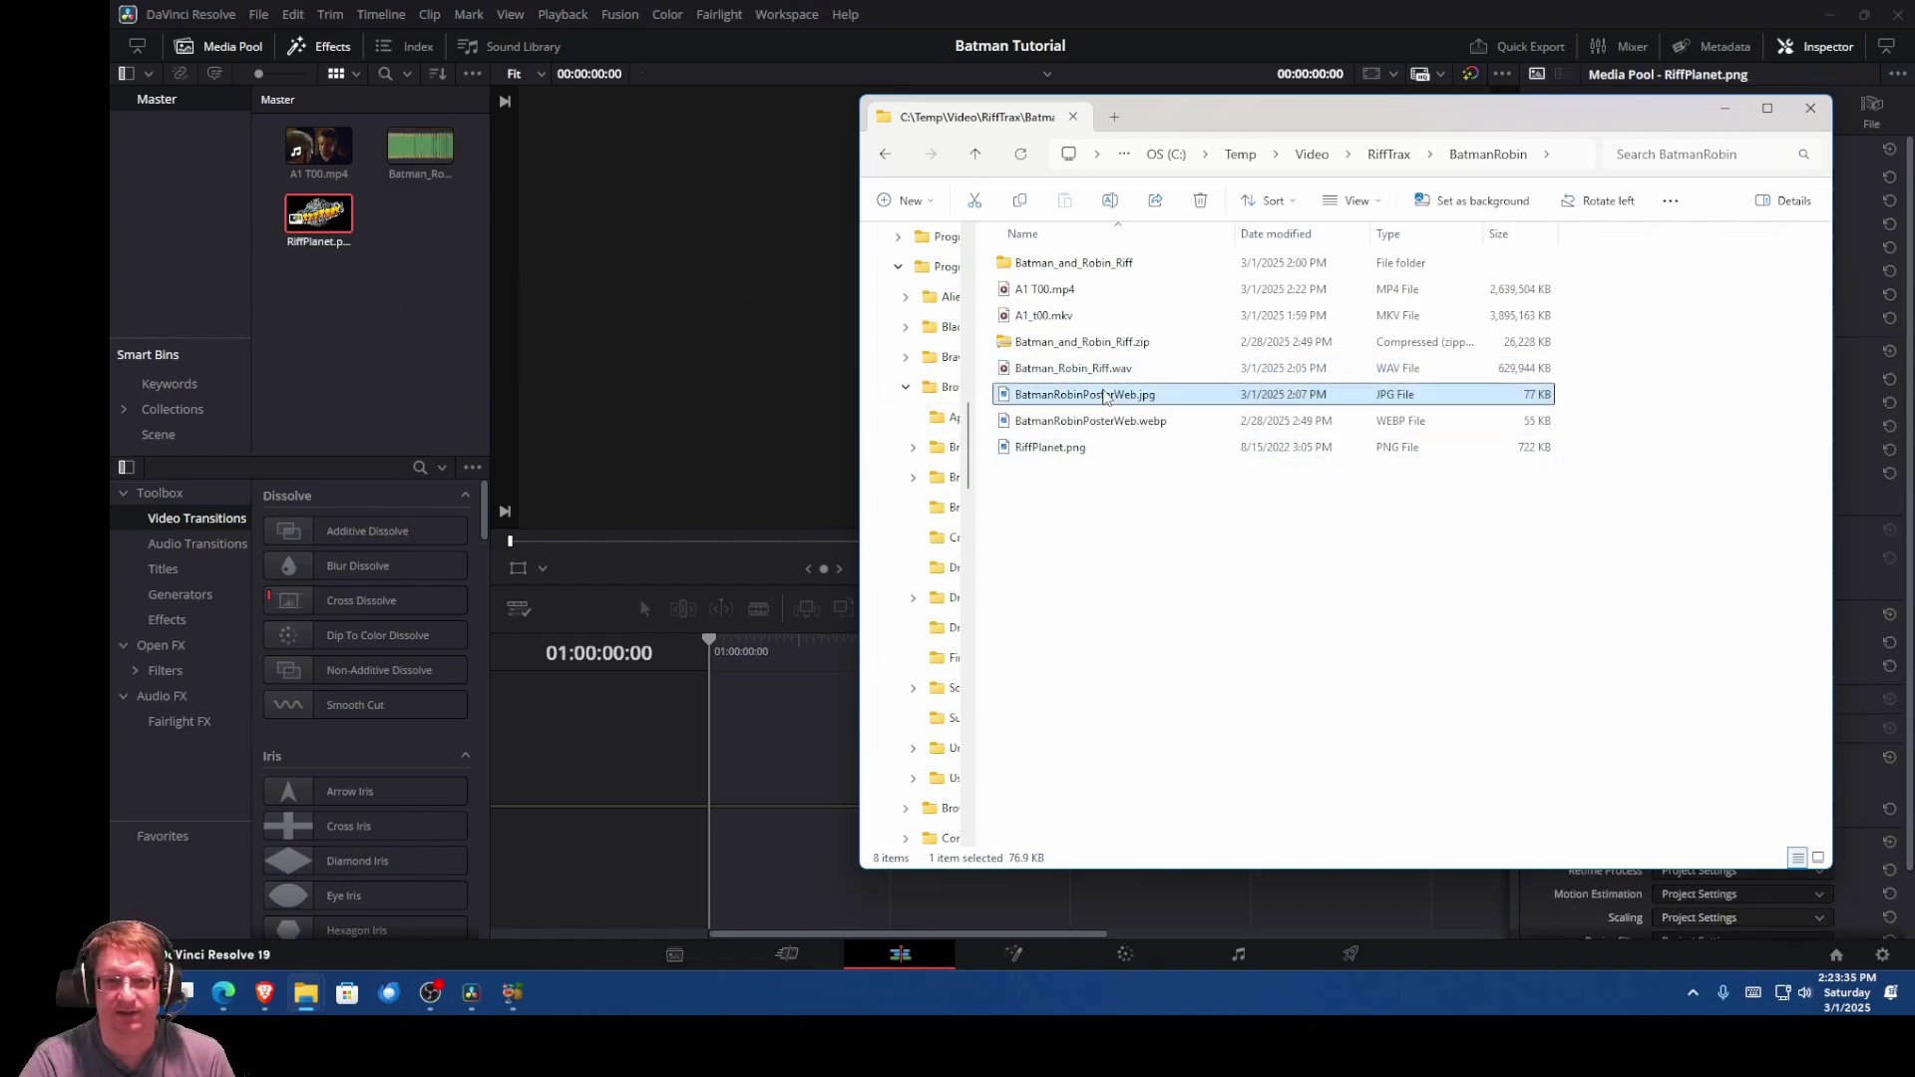
left_click_drag(1104, 396, 440, 288)
left_click(1024, 22)
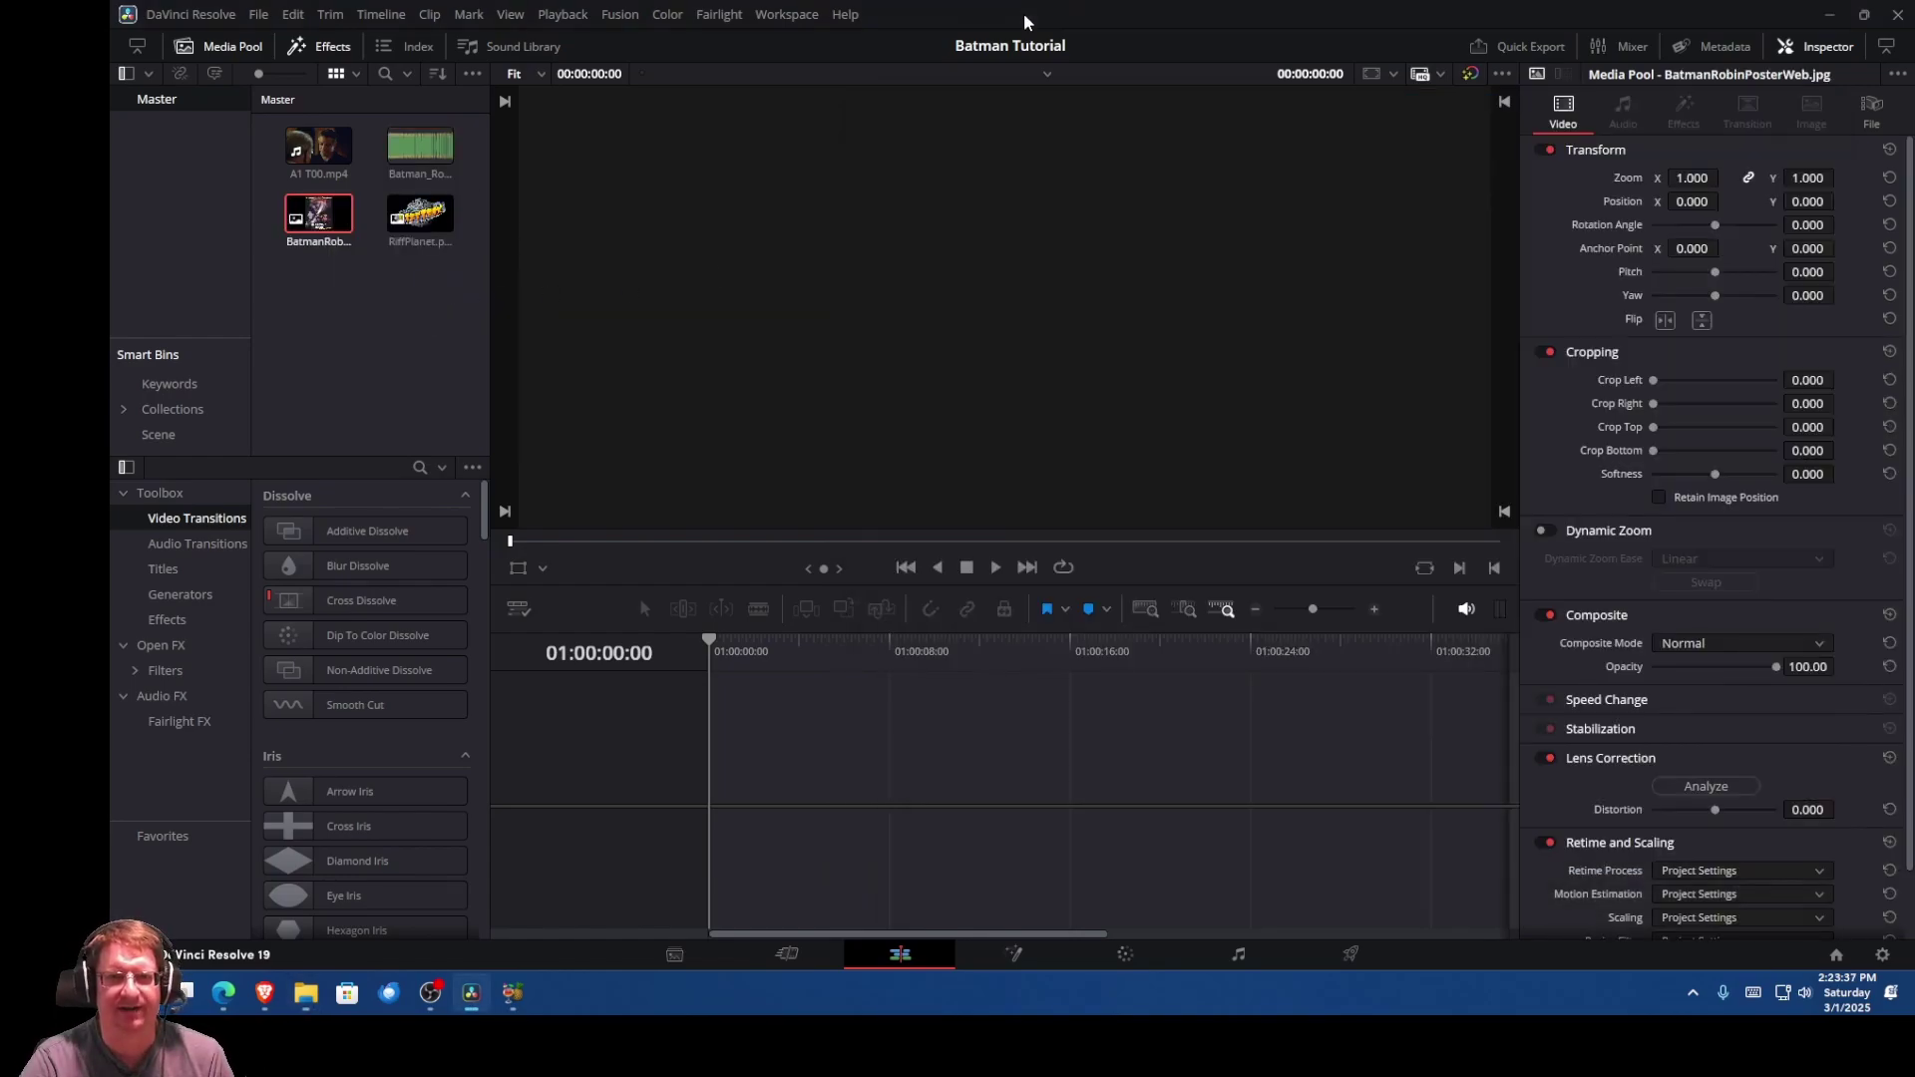
Step: Place A1 T00.mp4 at the start of a new timeline and mute audio track A1
left_click_drag(318, 150, 709, 793)
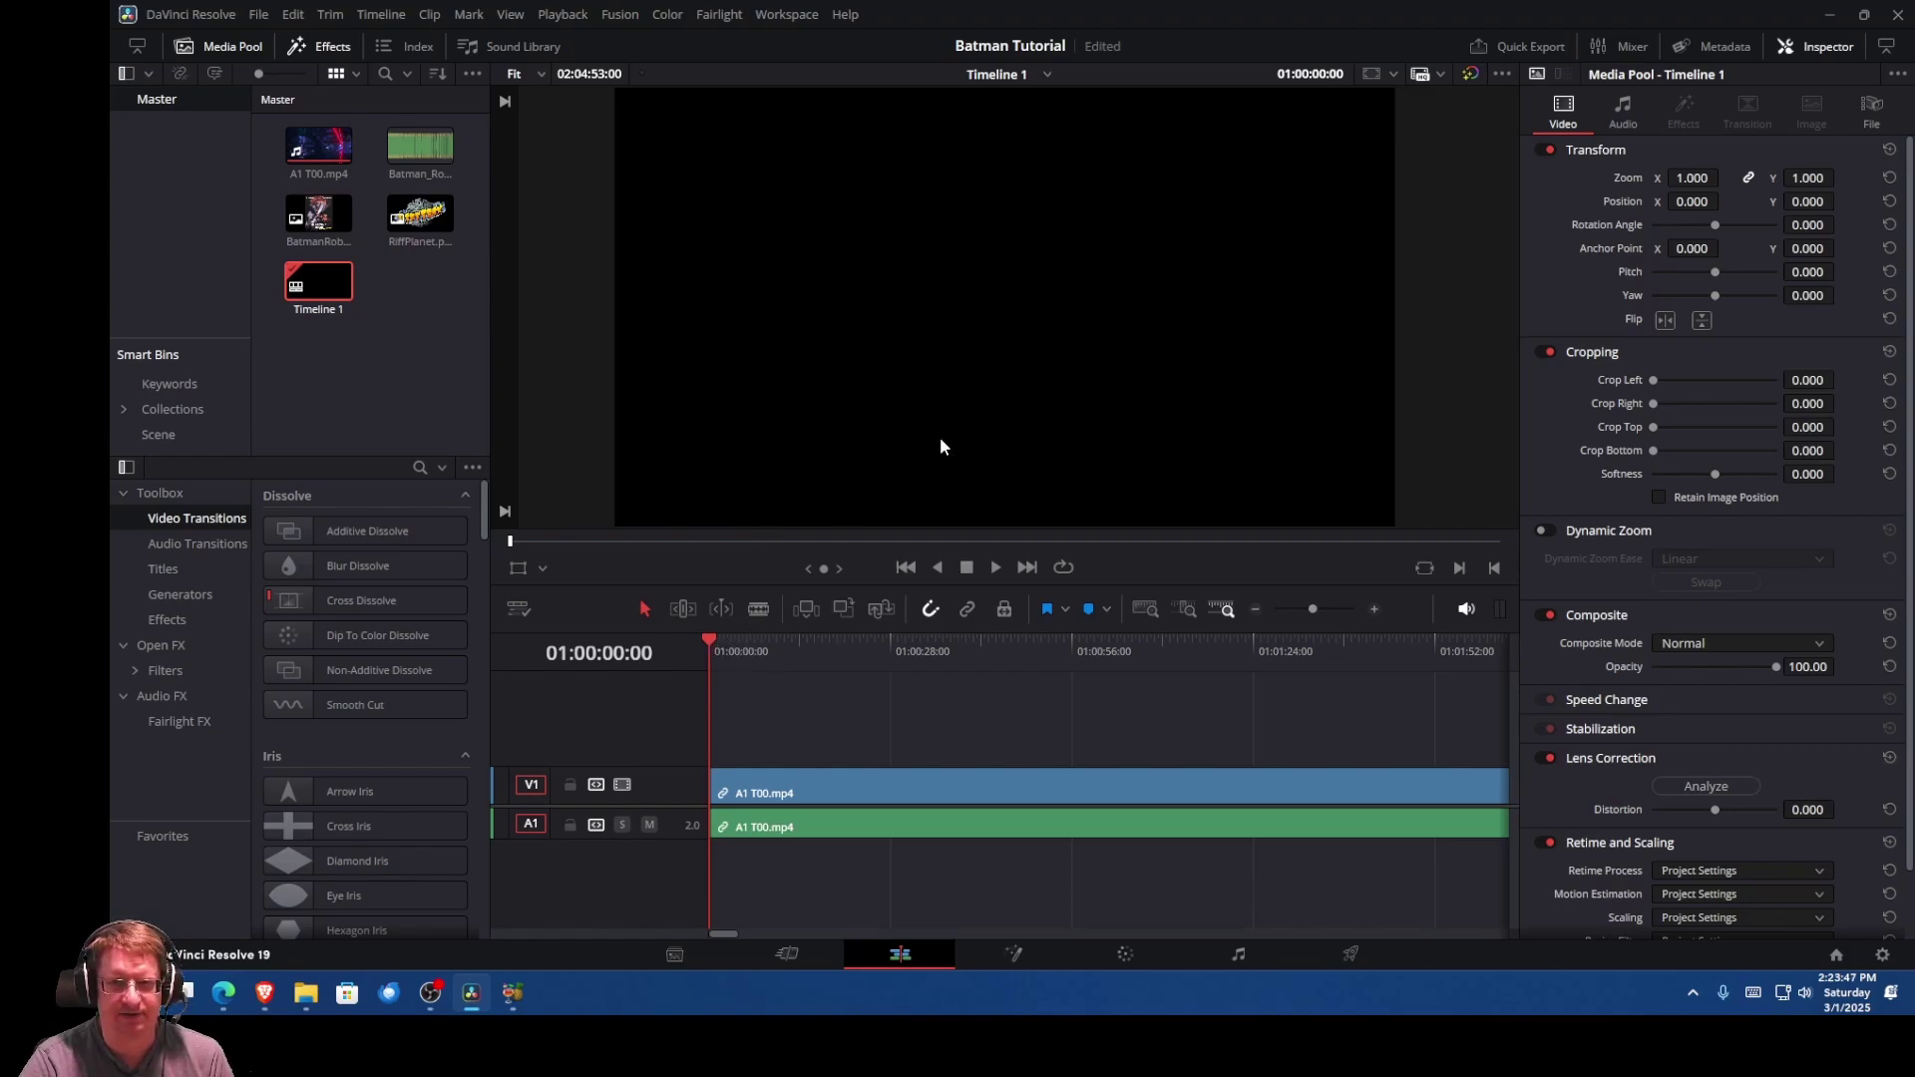
left_click(649, 825)
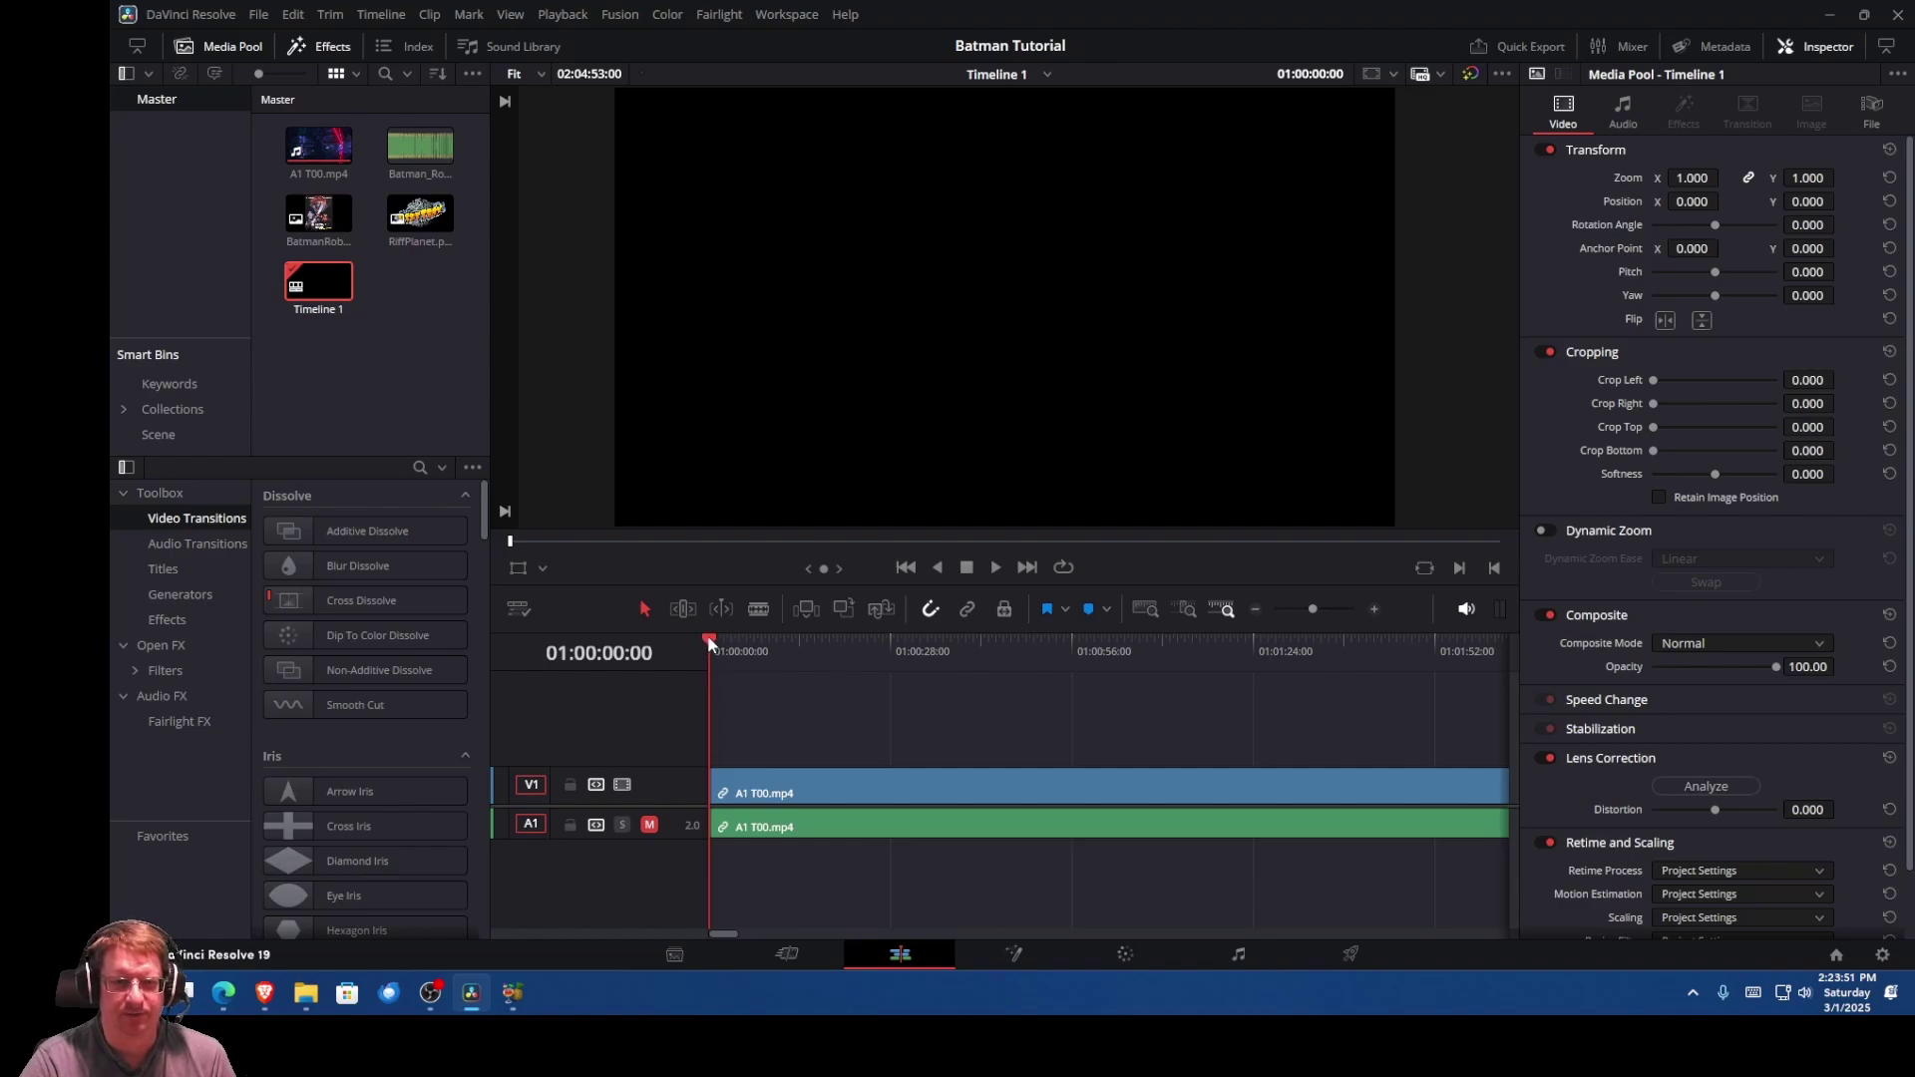
Step: Split both the video and audio of A1 T00.mp4 at 01:00:14:15, just before the Warner Bros. Presents title
left_click_drag(716, 638, 740, 653)
left_click_drag(744, 651, 807, 676)
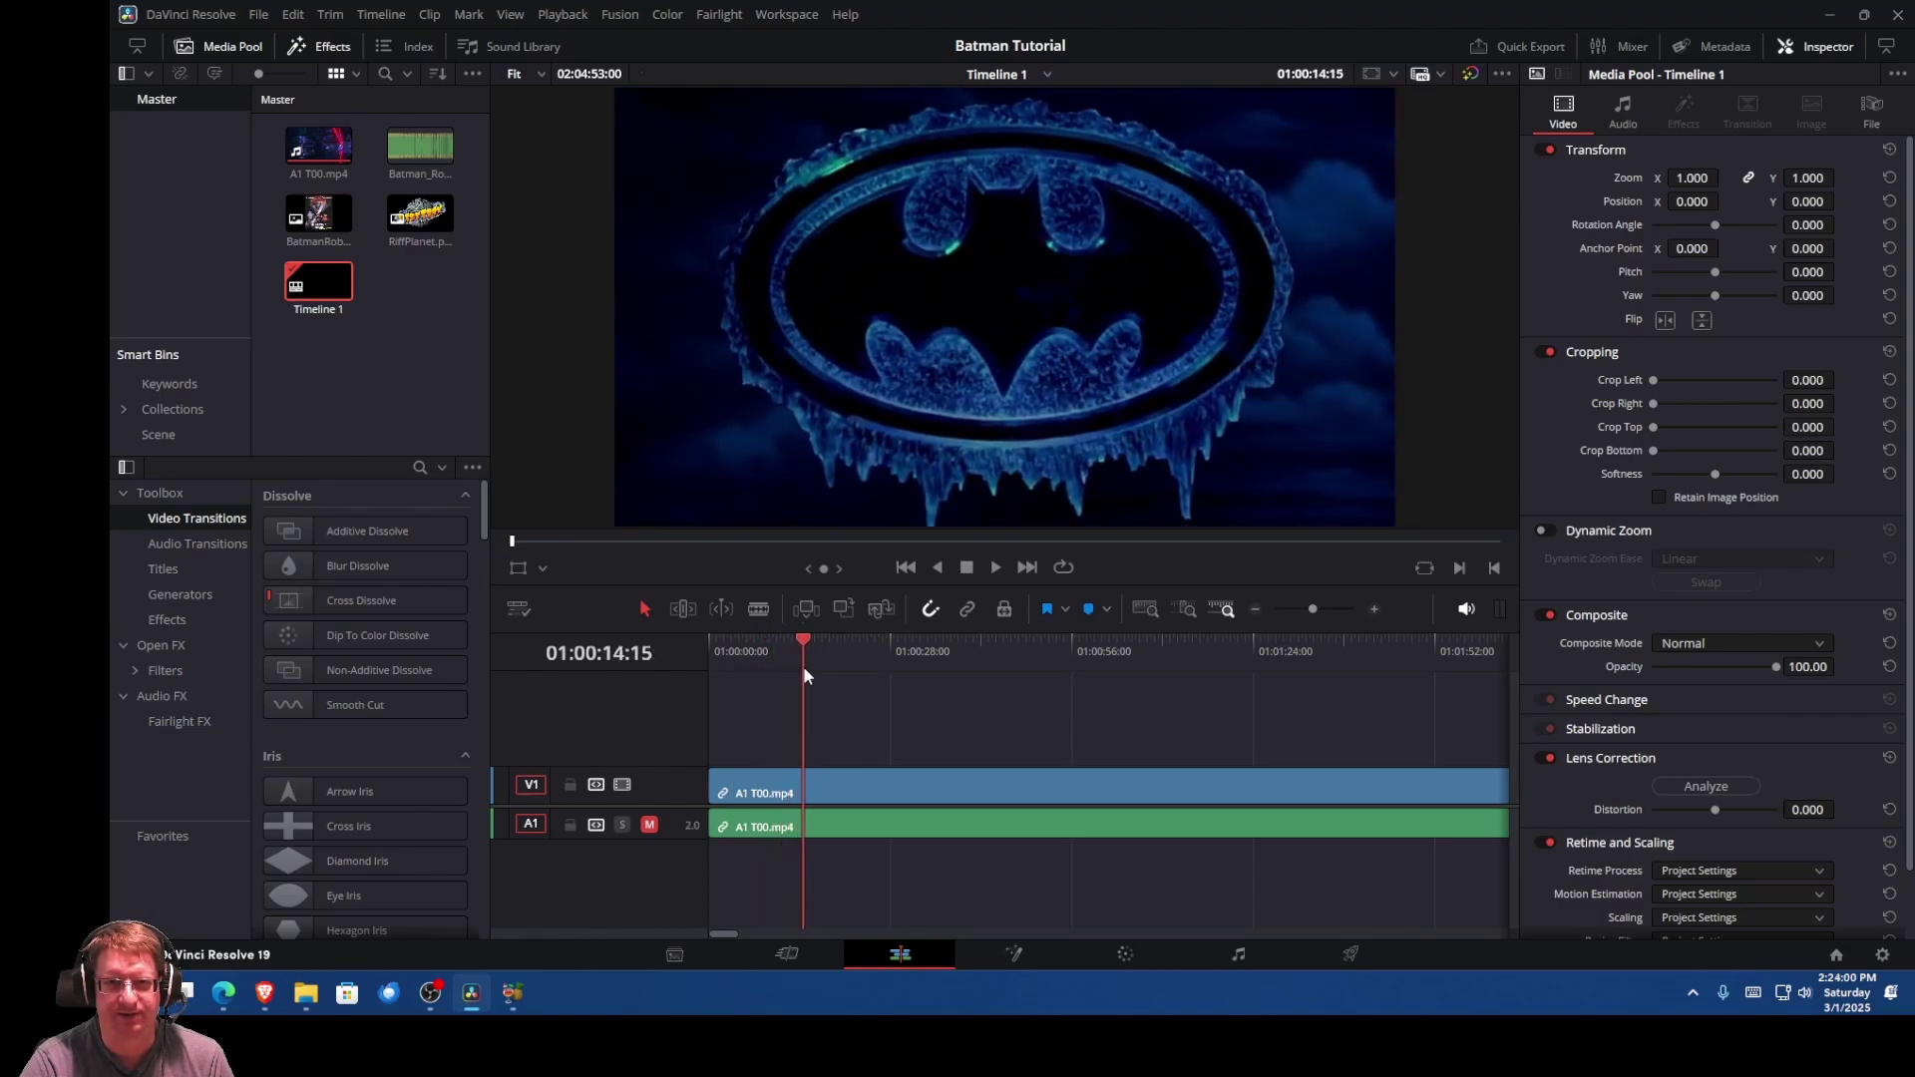
left_click(758, 609)
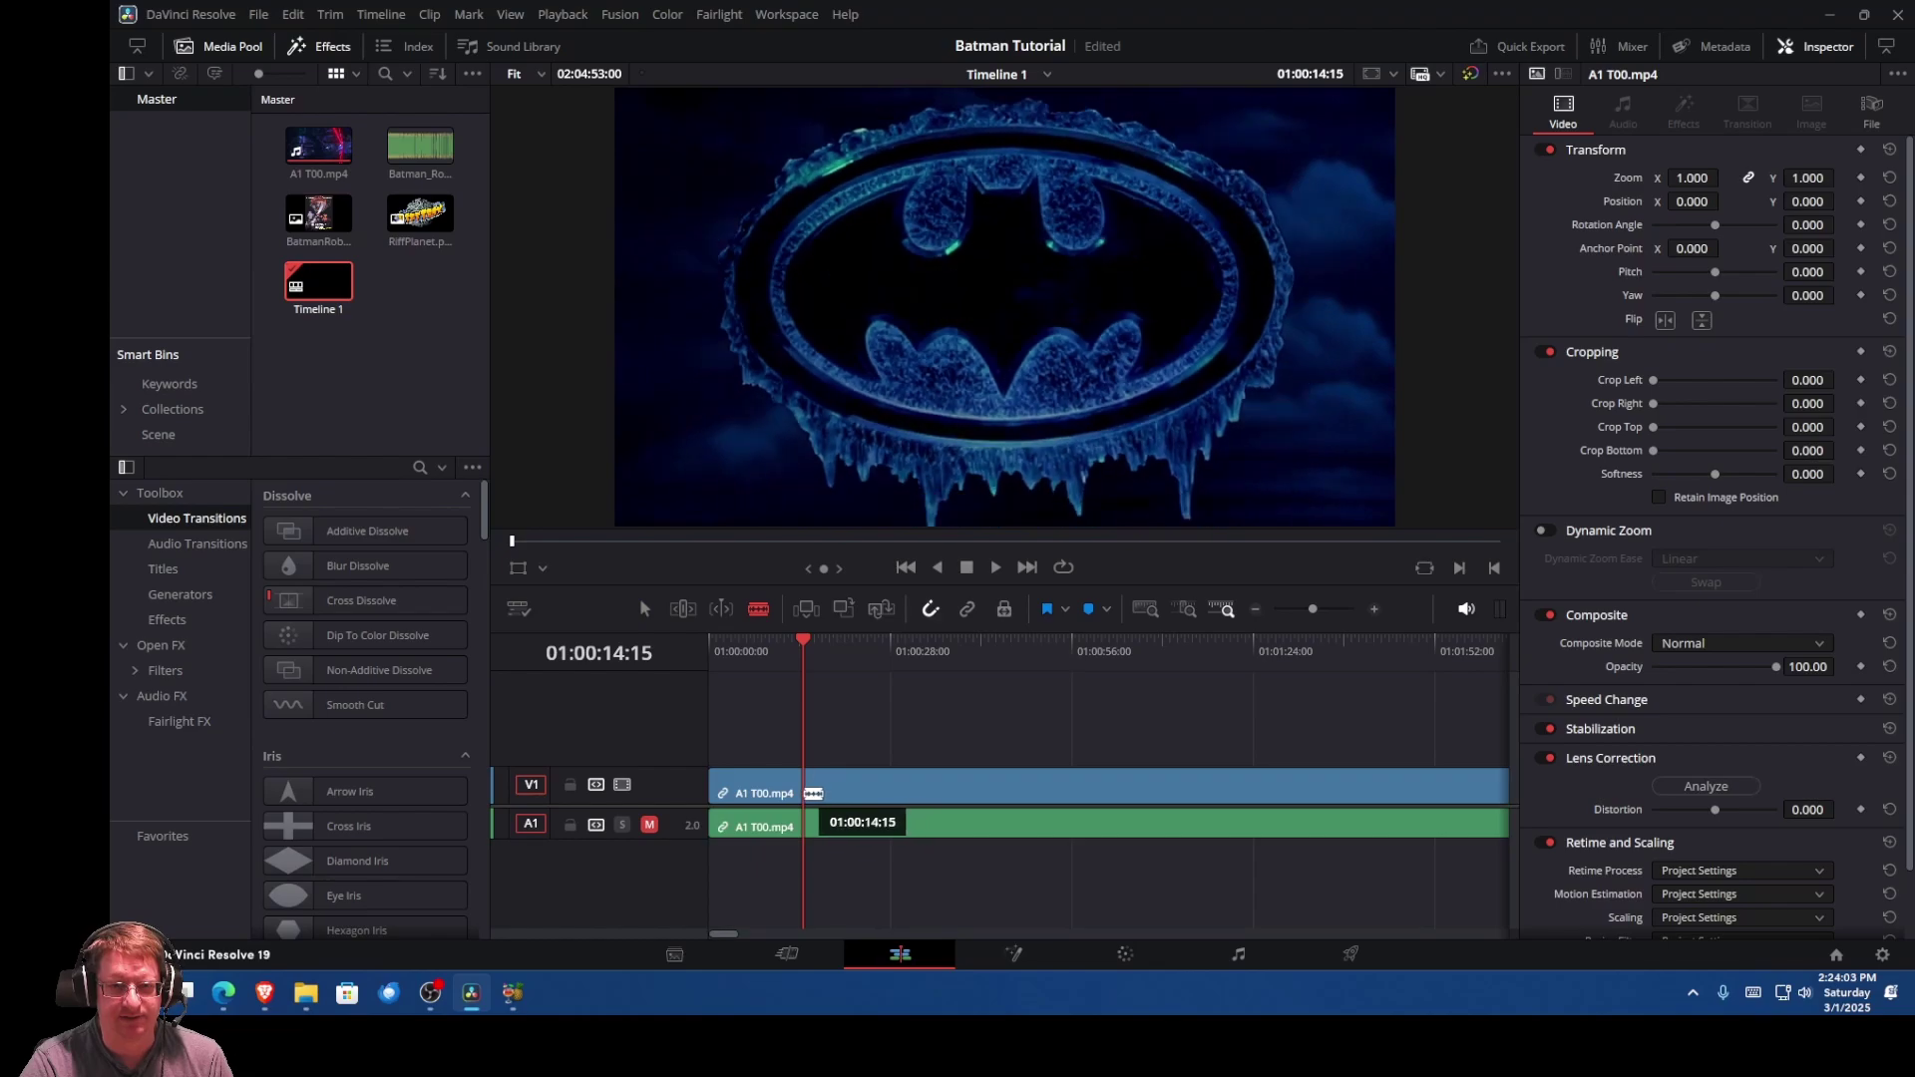
left_click(808, 793)
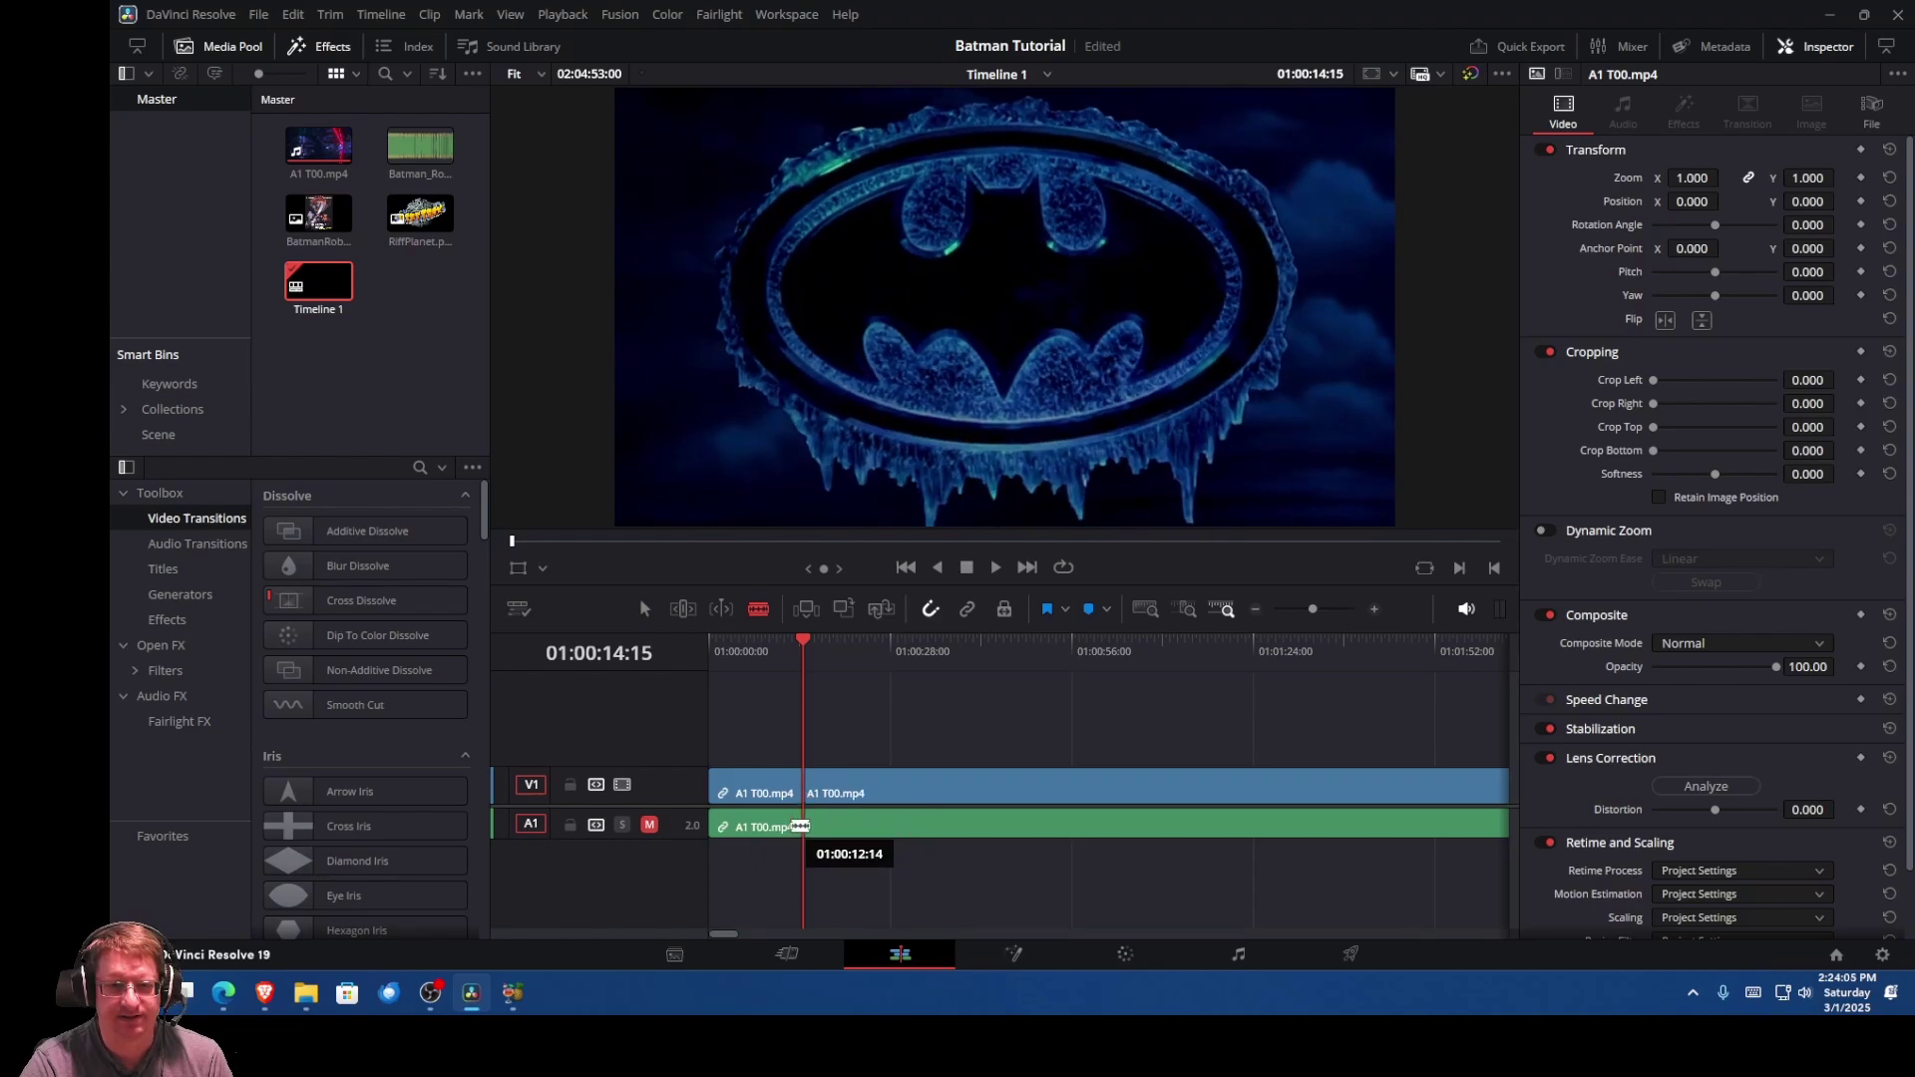
left_click(808, 825)
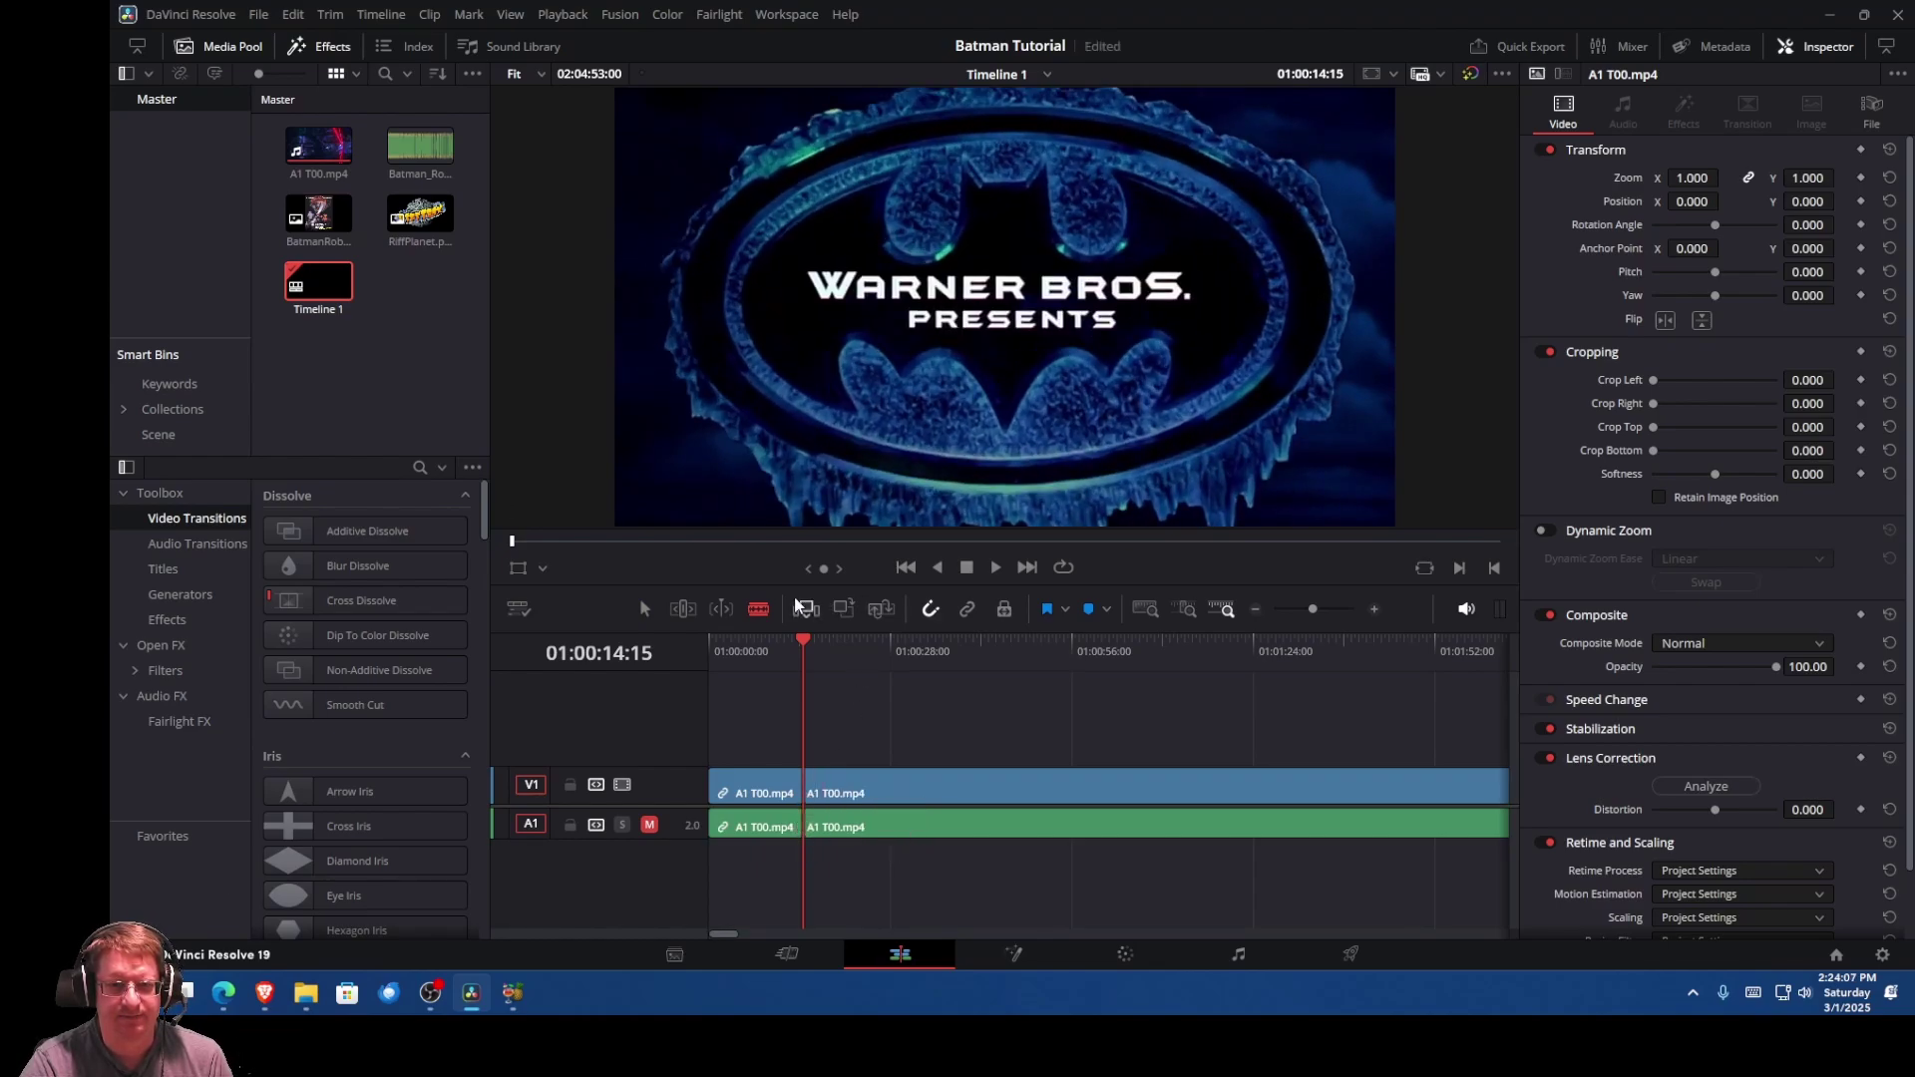
Step: Place Batman_Robin_Riff.wav on a new audio track A2 at the start of the timeline
left_click(417, 150)
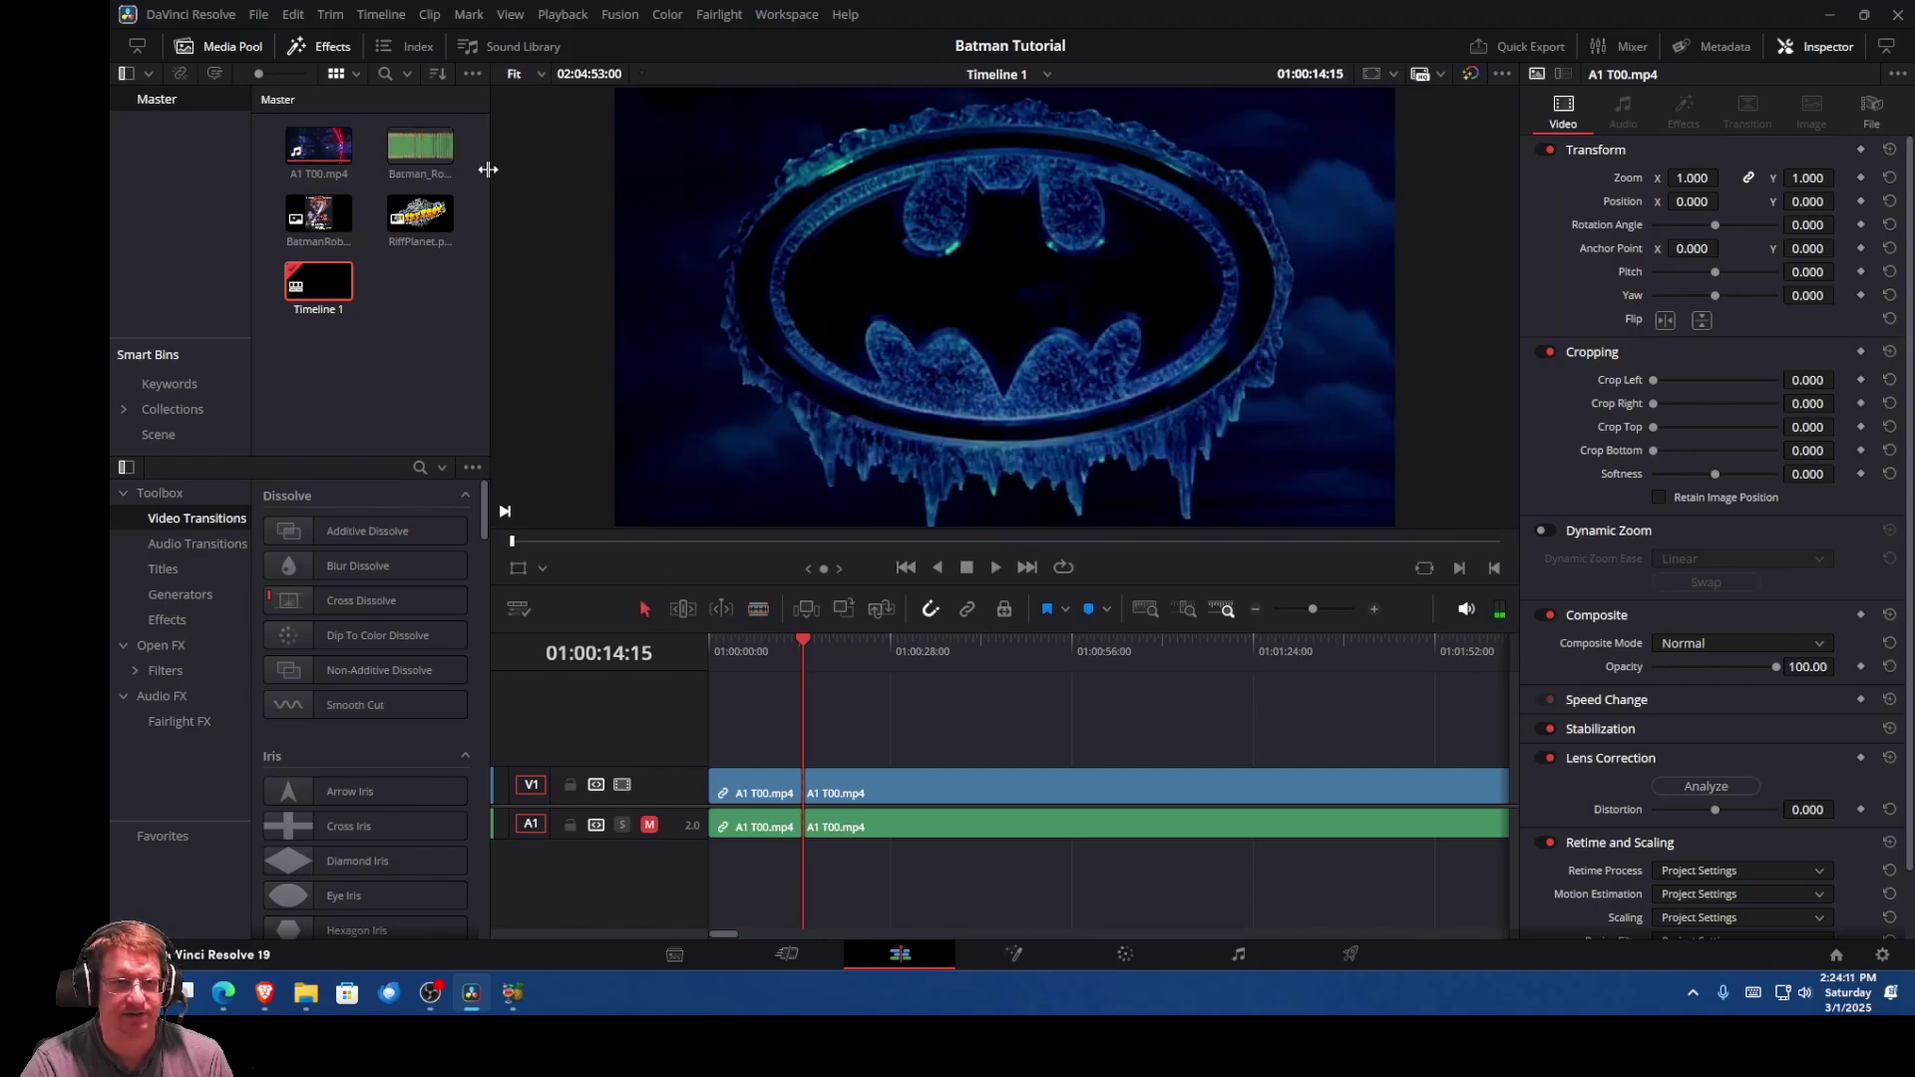
left_click_drag(419, 148, 712, 871)
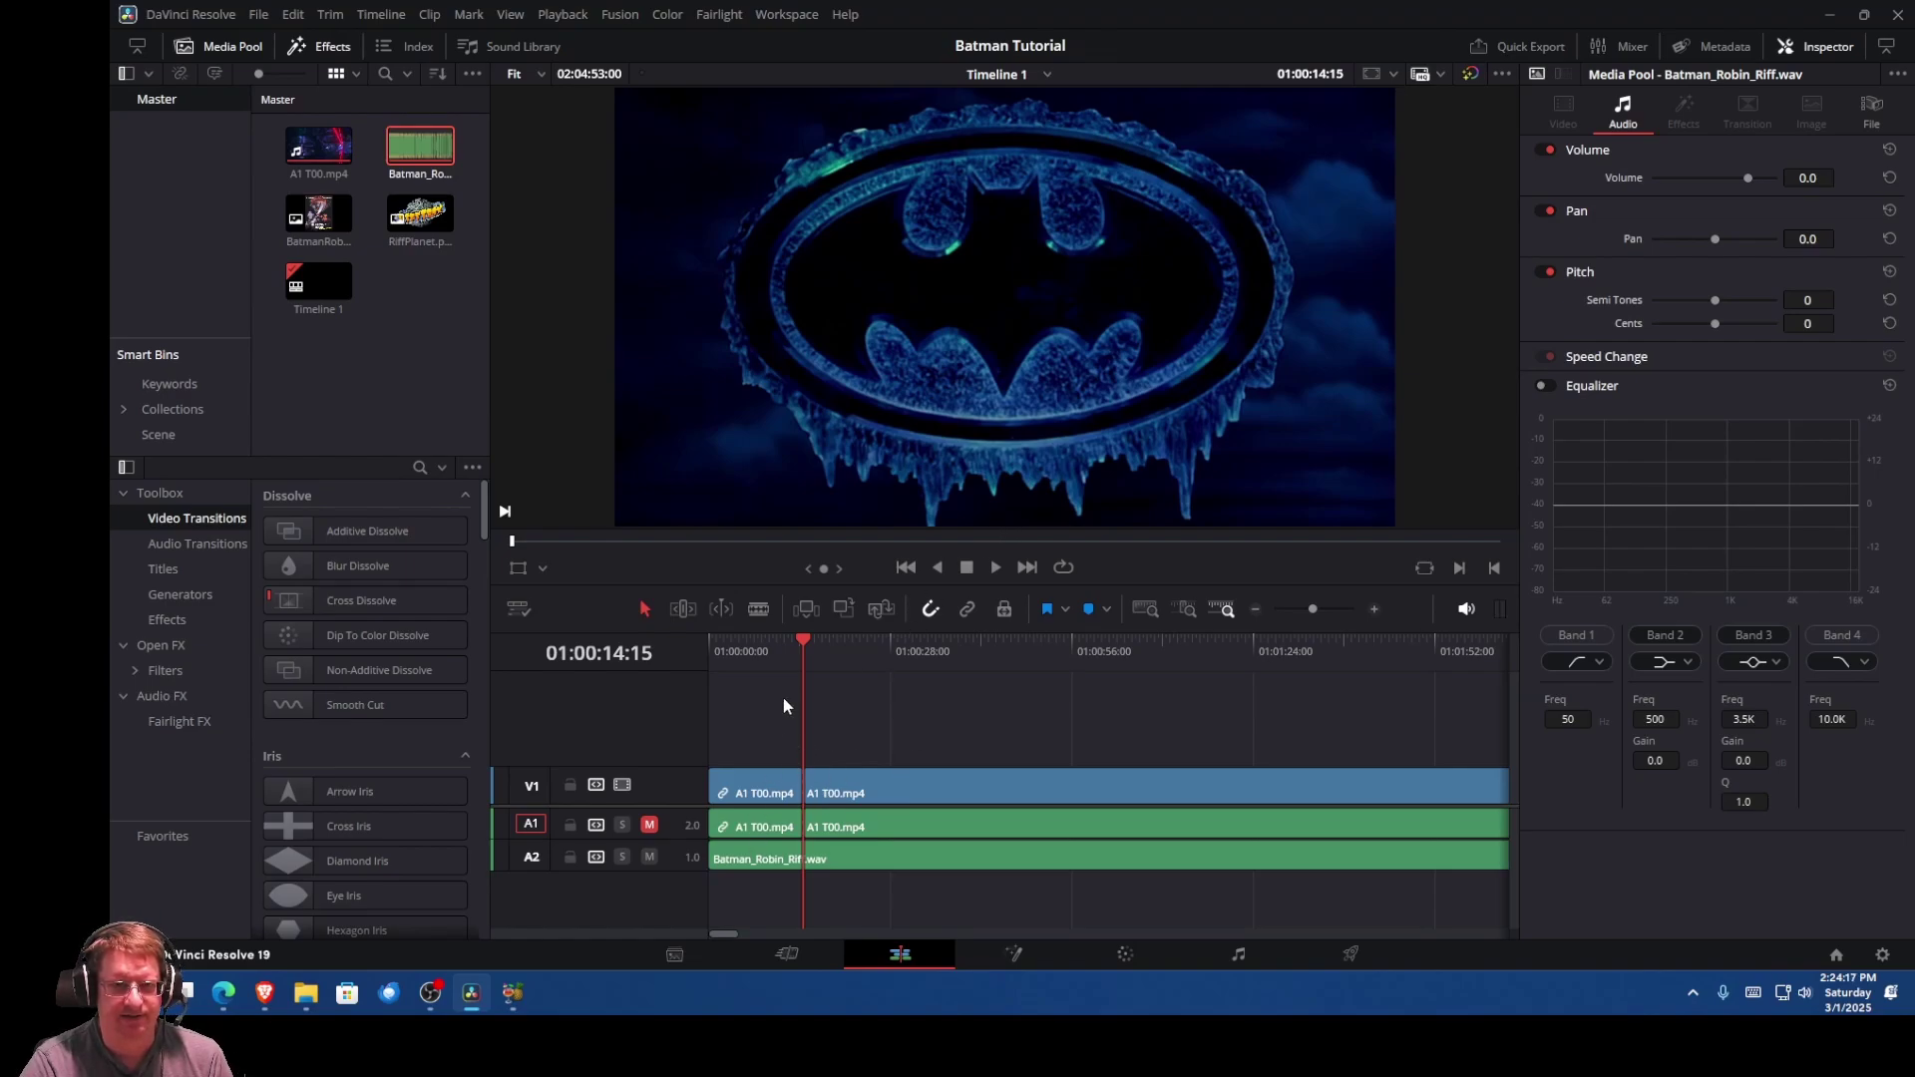
Step: Find the commentary's sync cue by playing through the opening, and split Batman_Robin_Riff.wav at 01:01:38:08
left_click_drag(805, 646, 1061, 650)
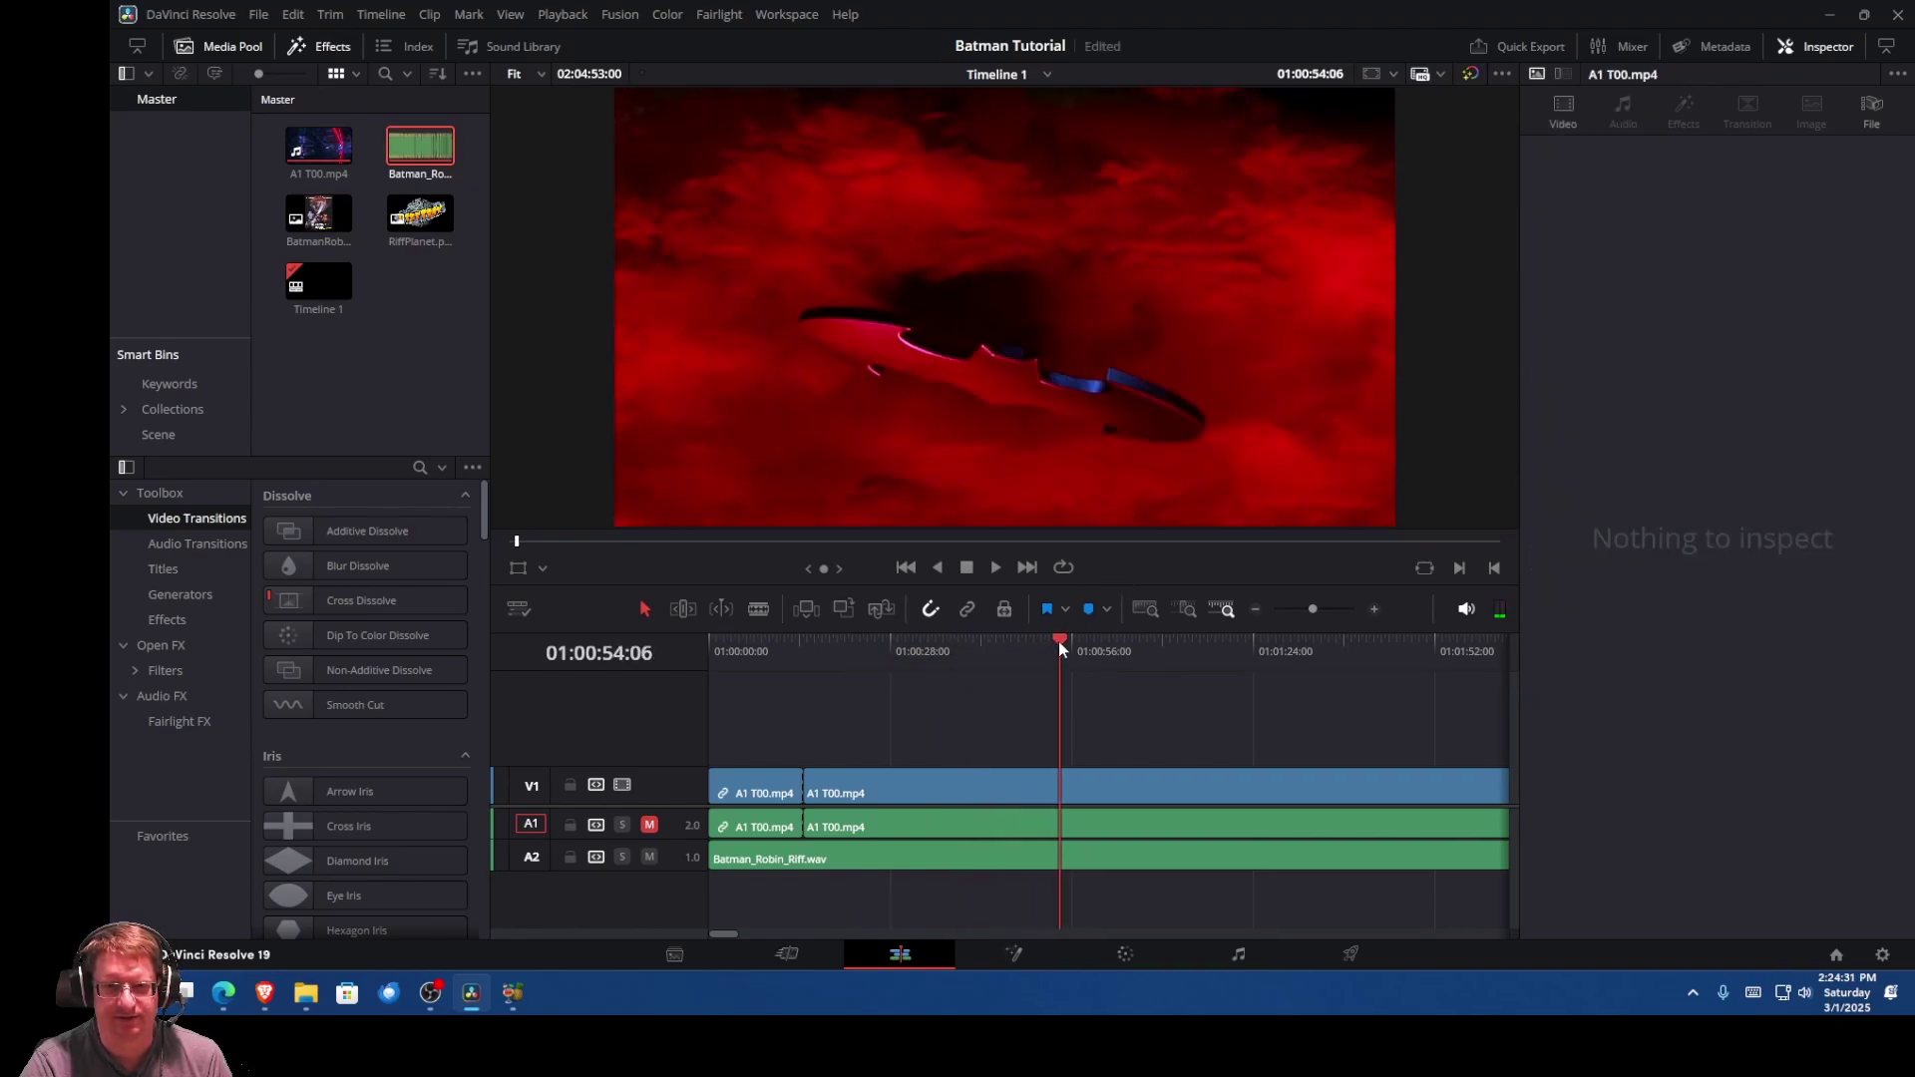
left_click_drag(1059, 648, 1170, 648)
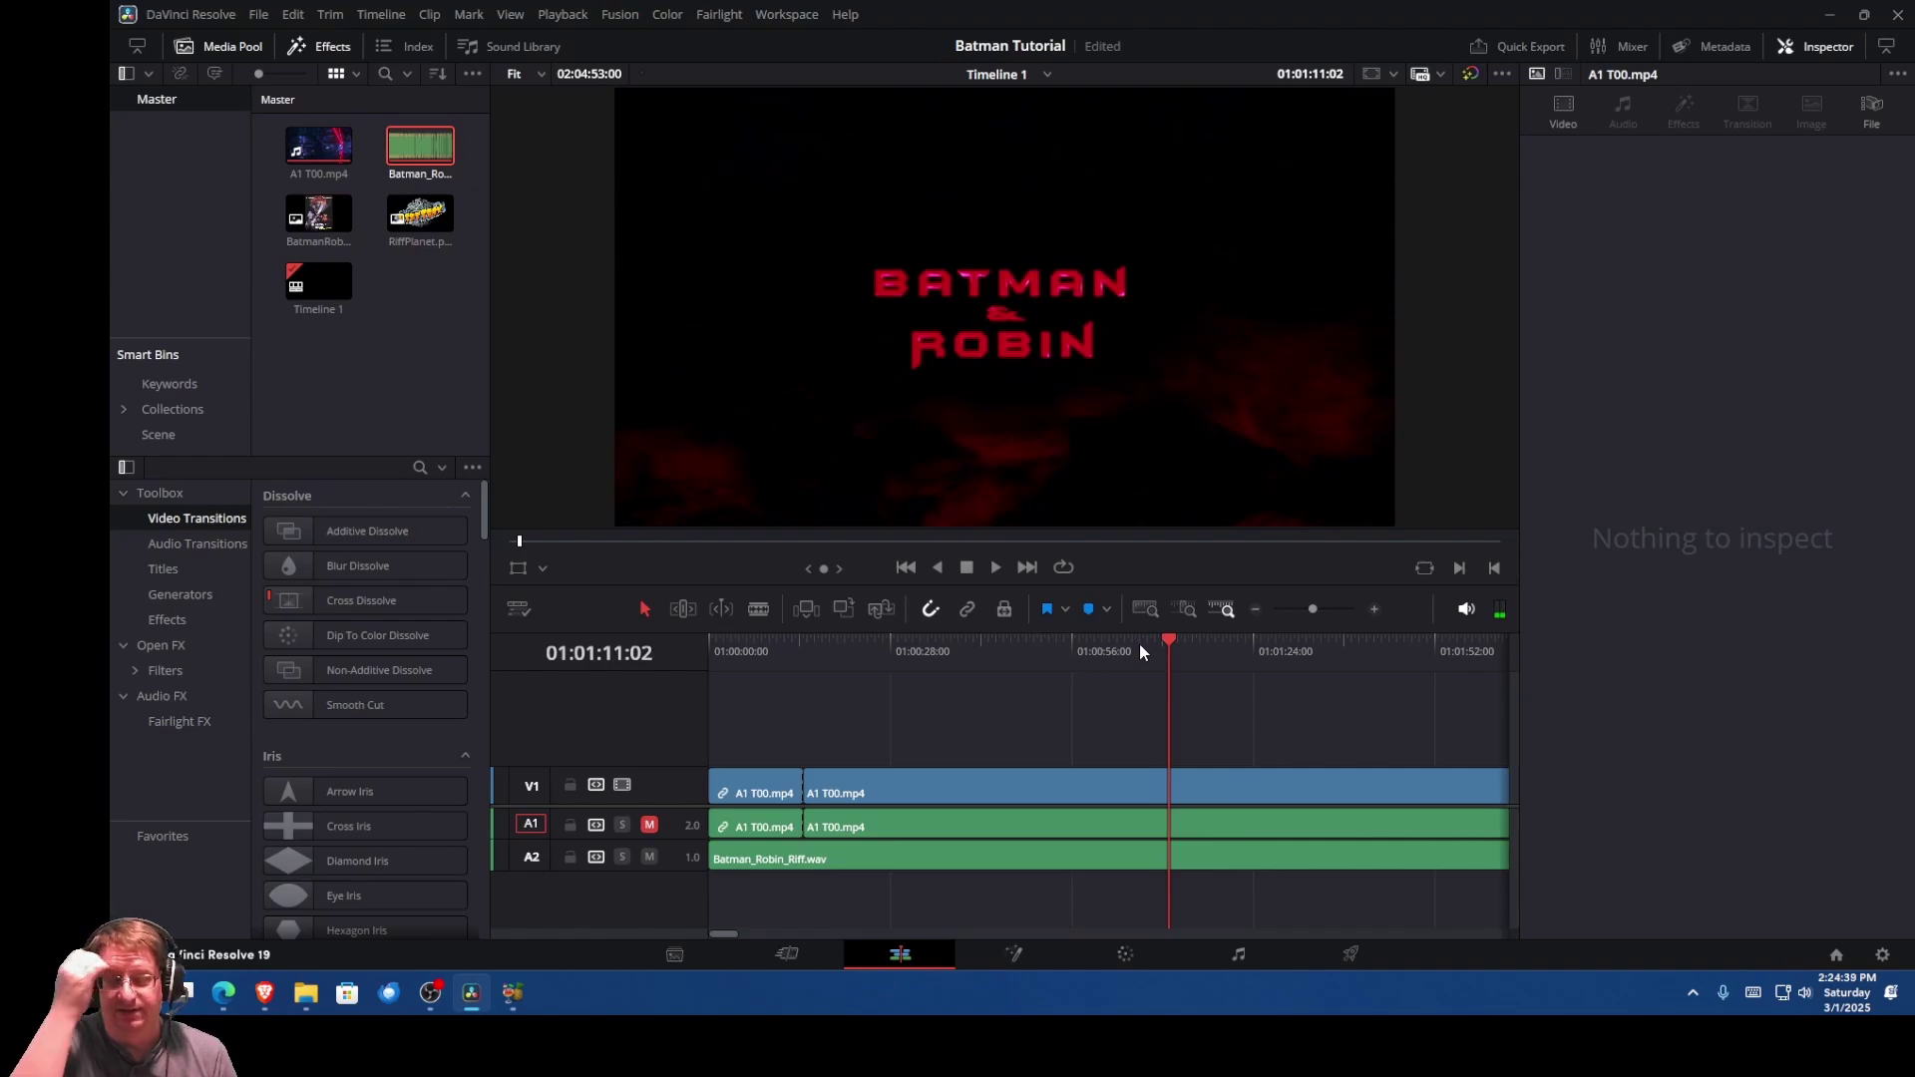
left_click(994, 570)
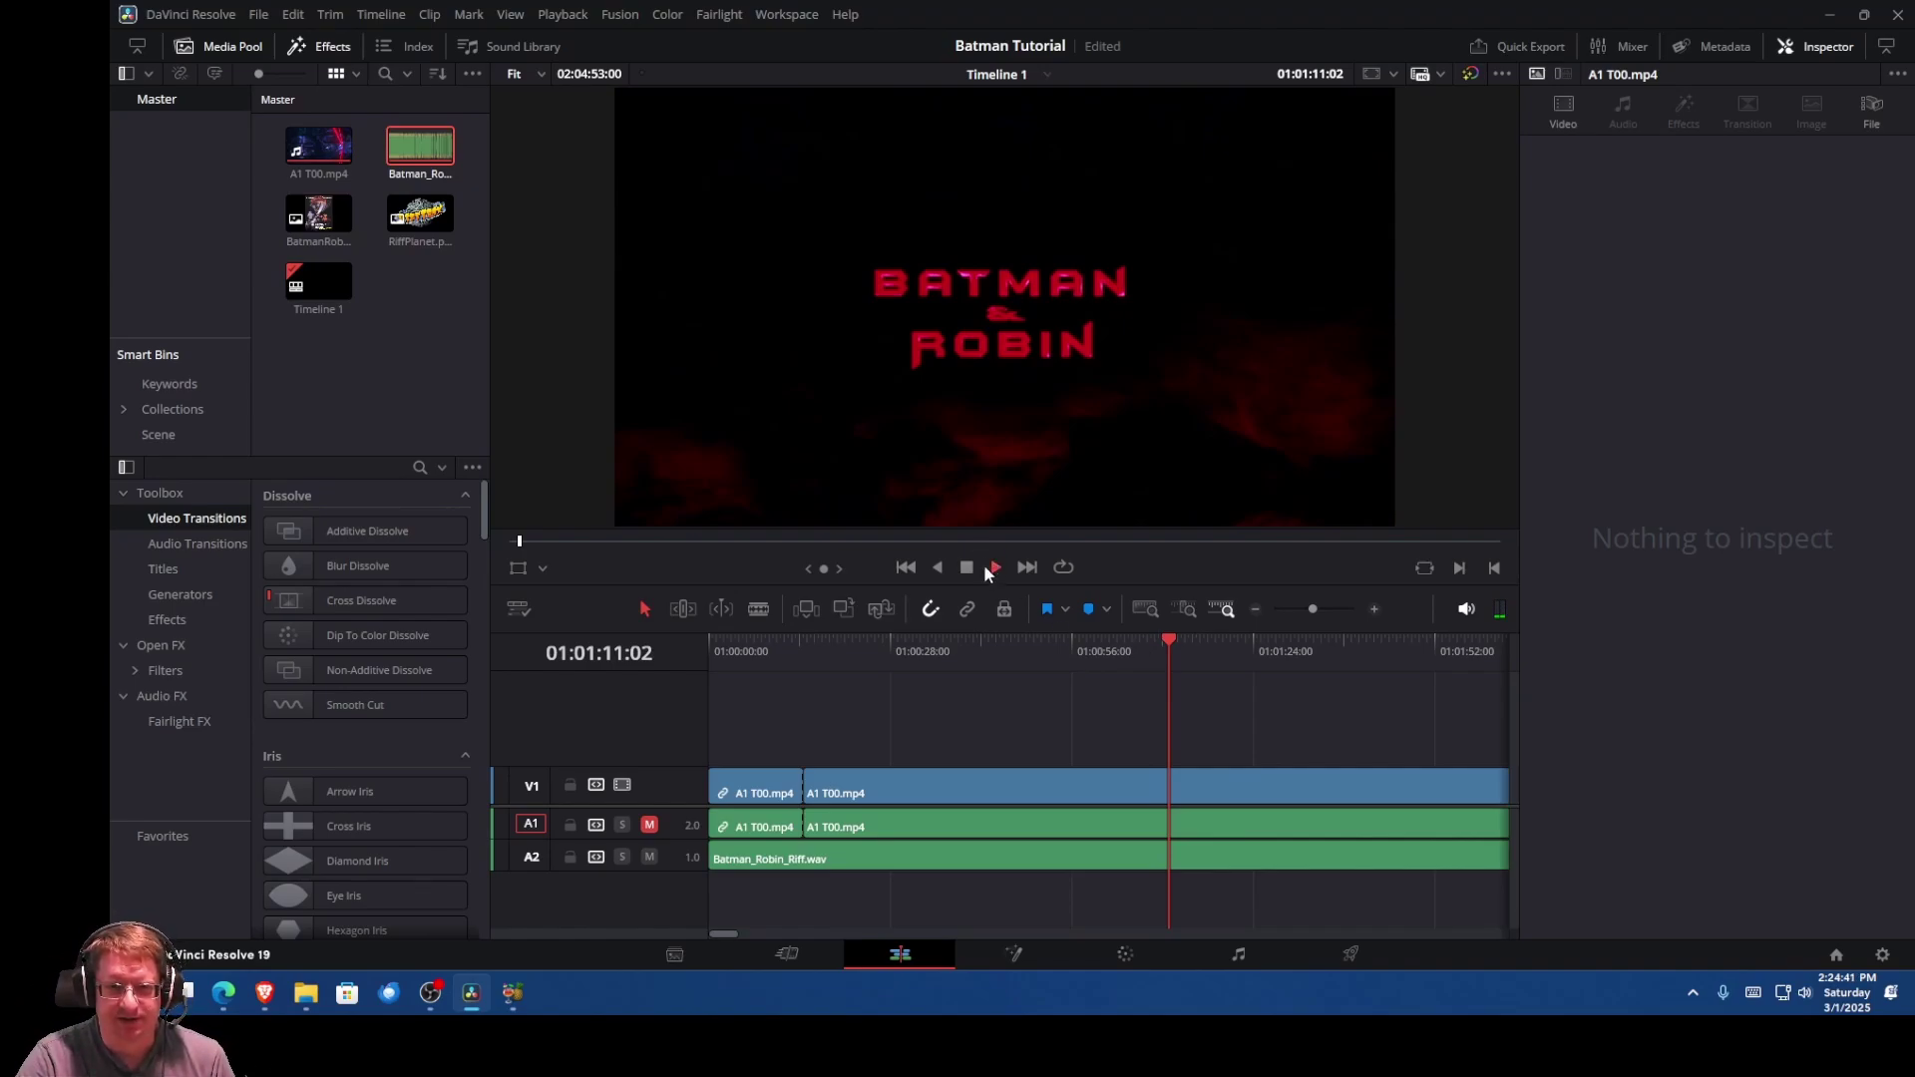
left_click(968, 568)
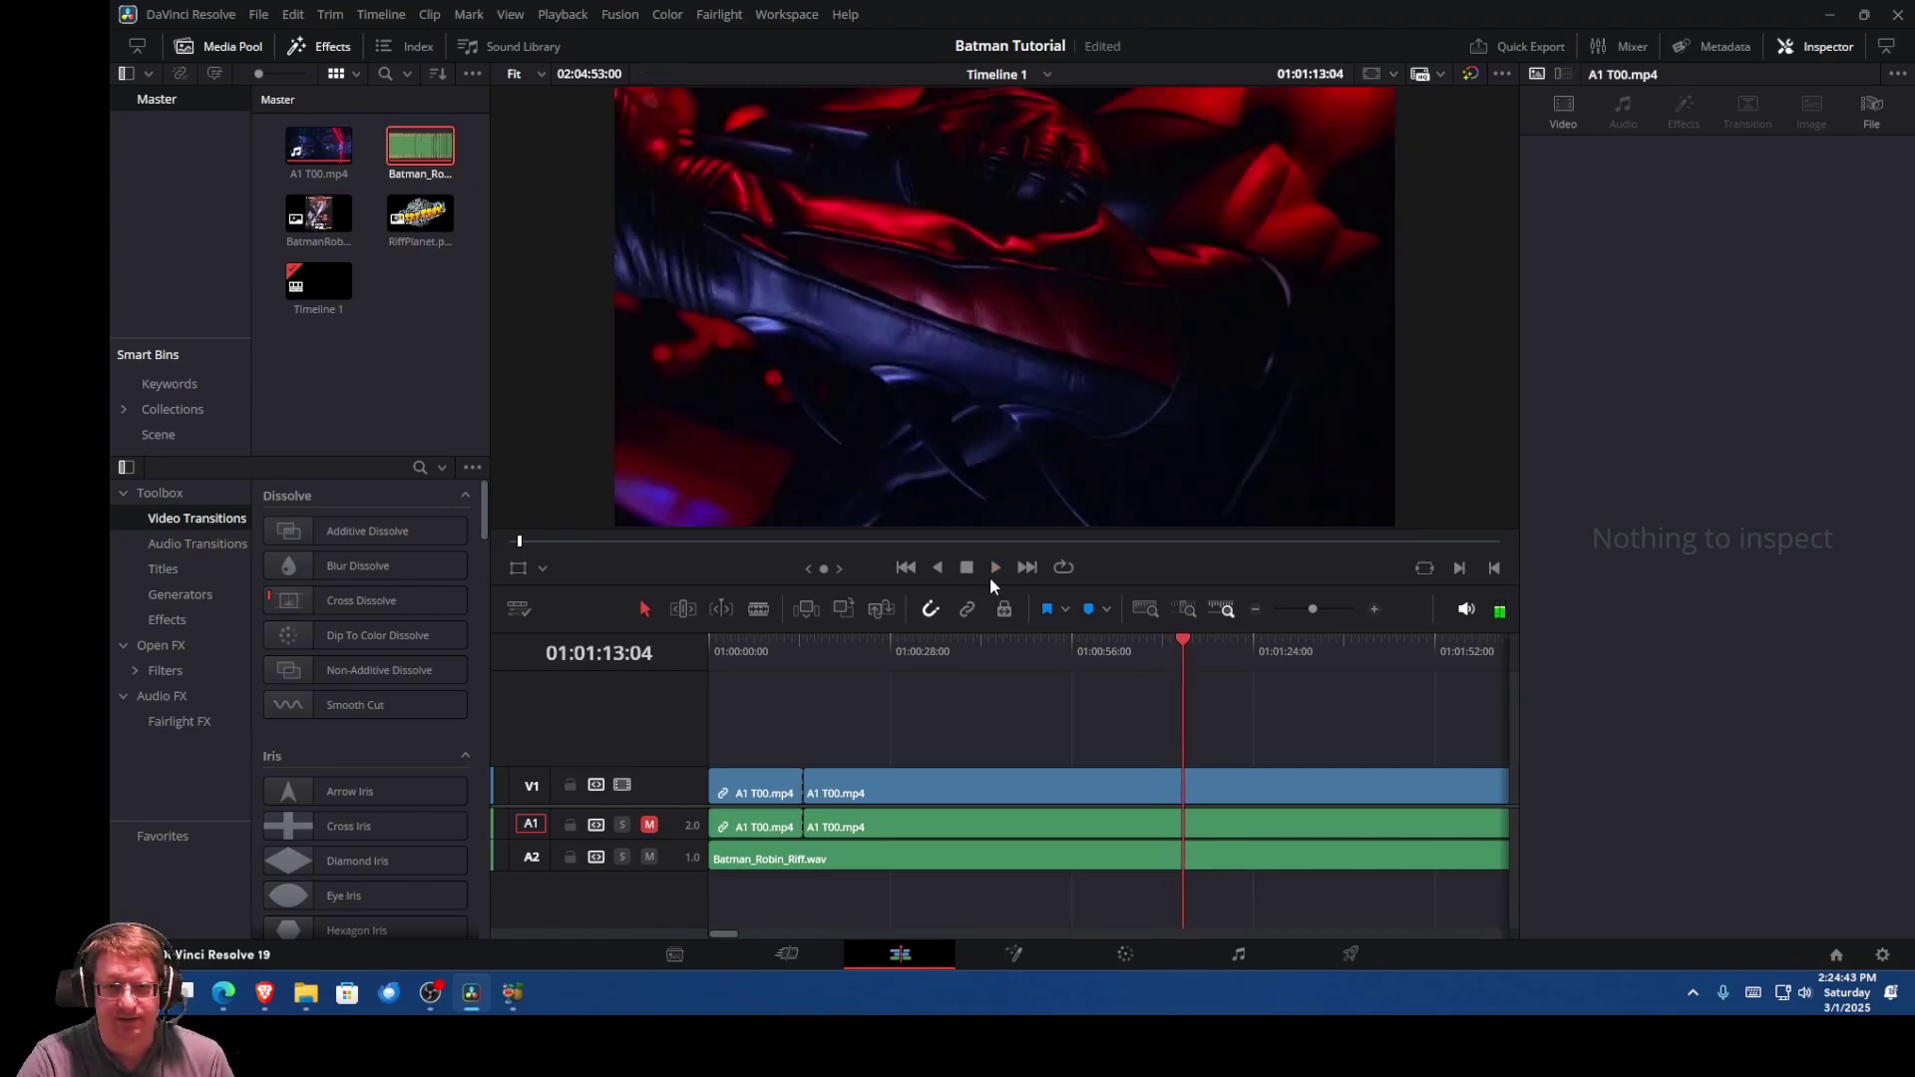
left_click_drag(1181, 645, 1247, 642)
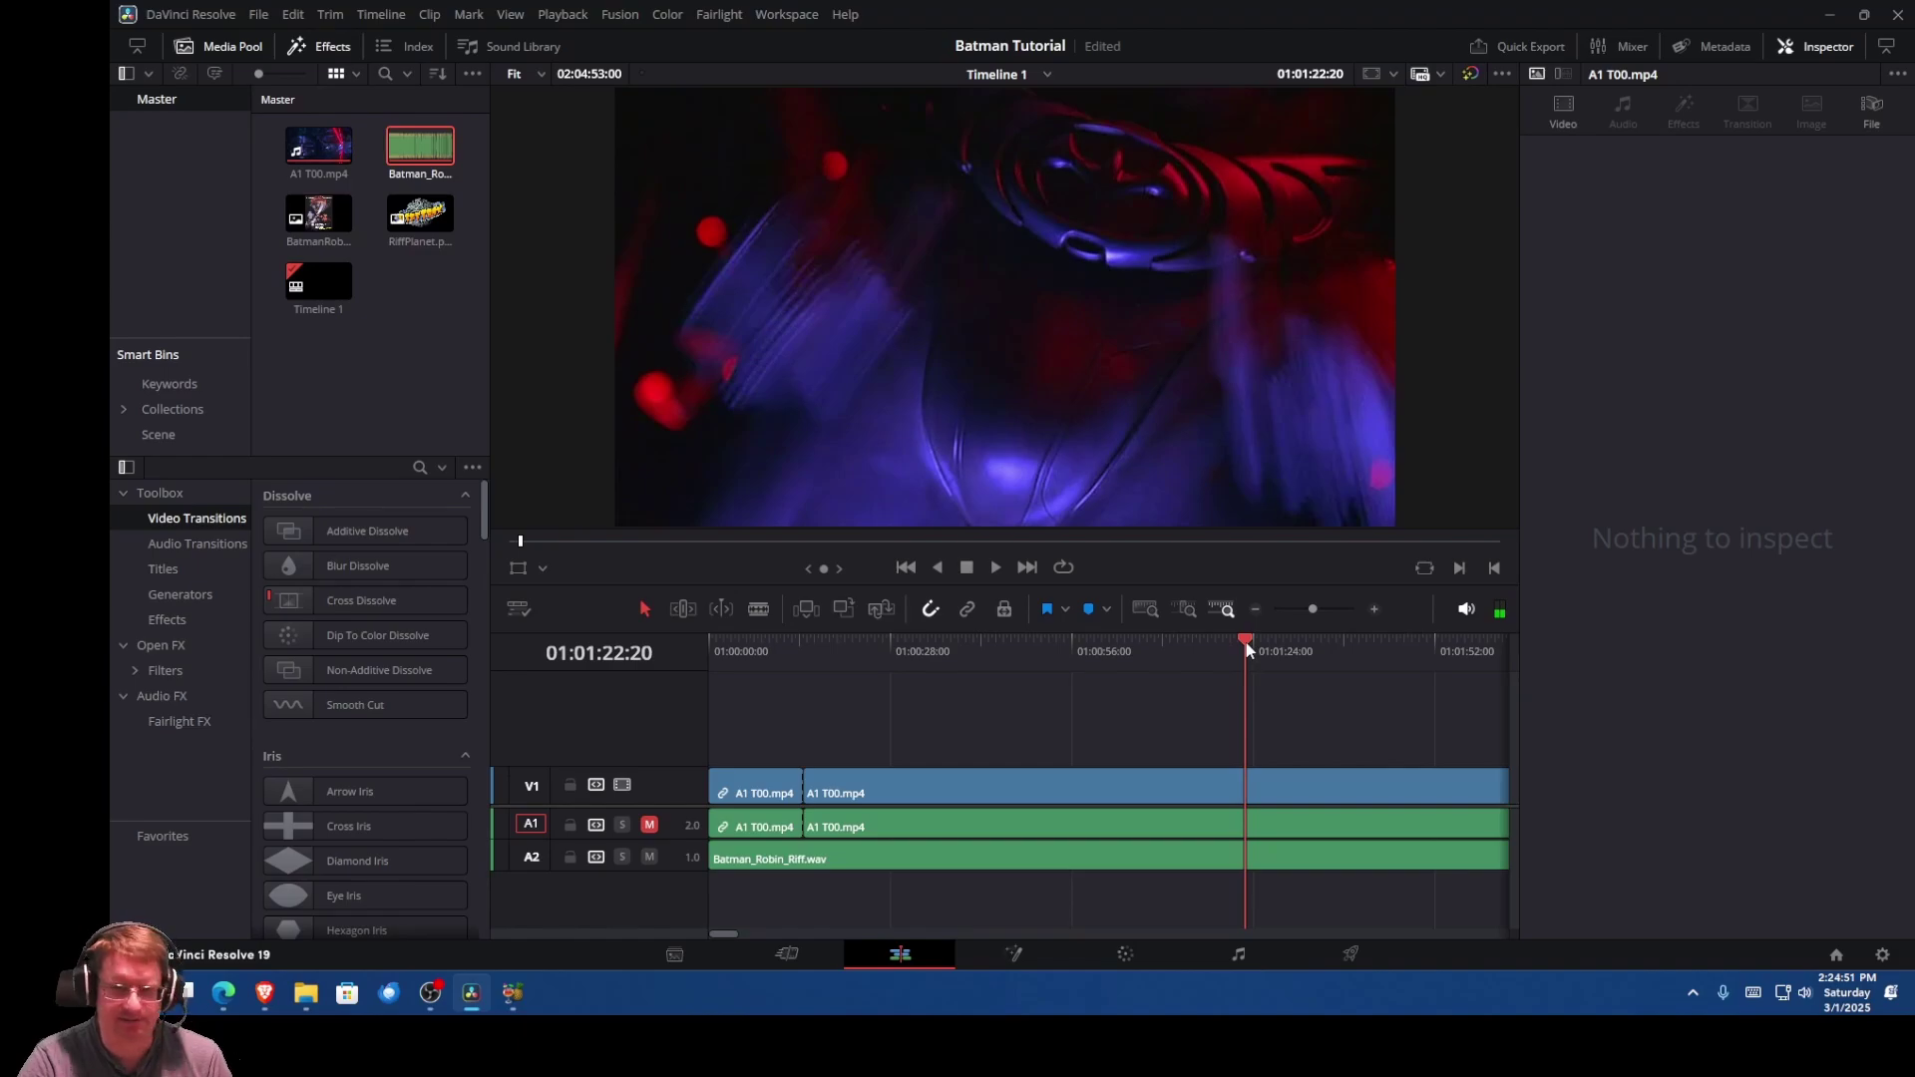
left_click(996, 568)
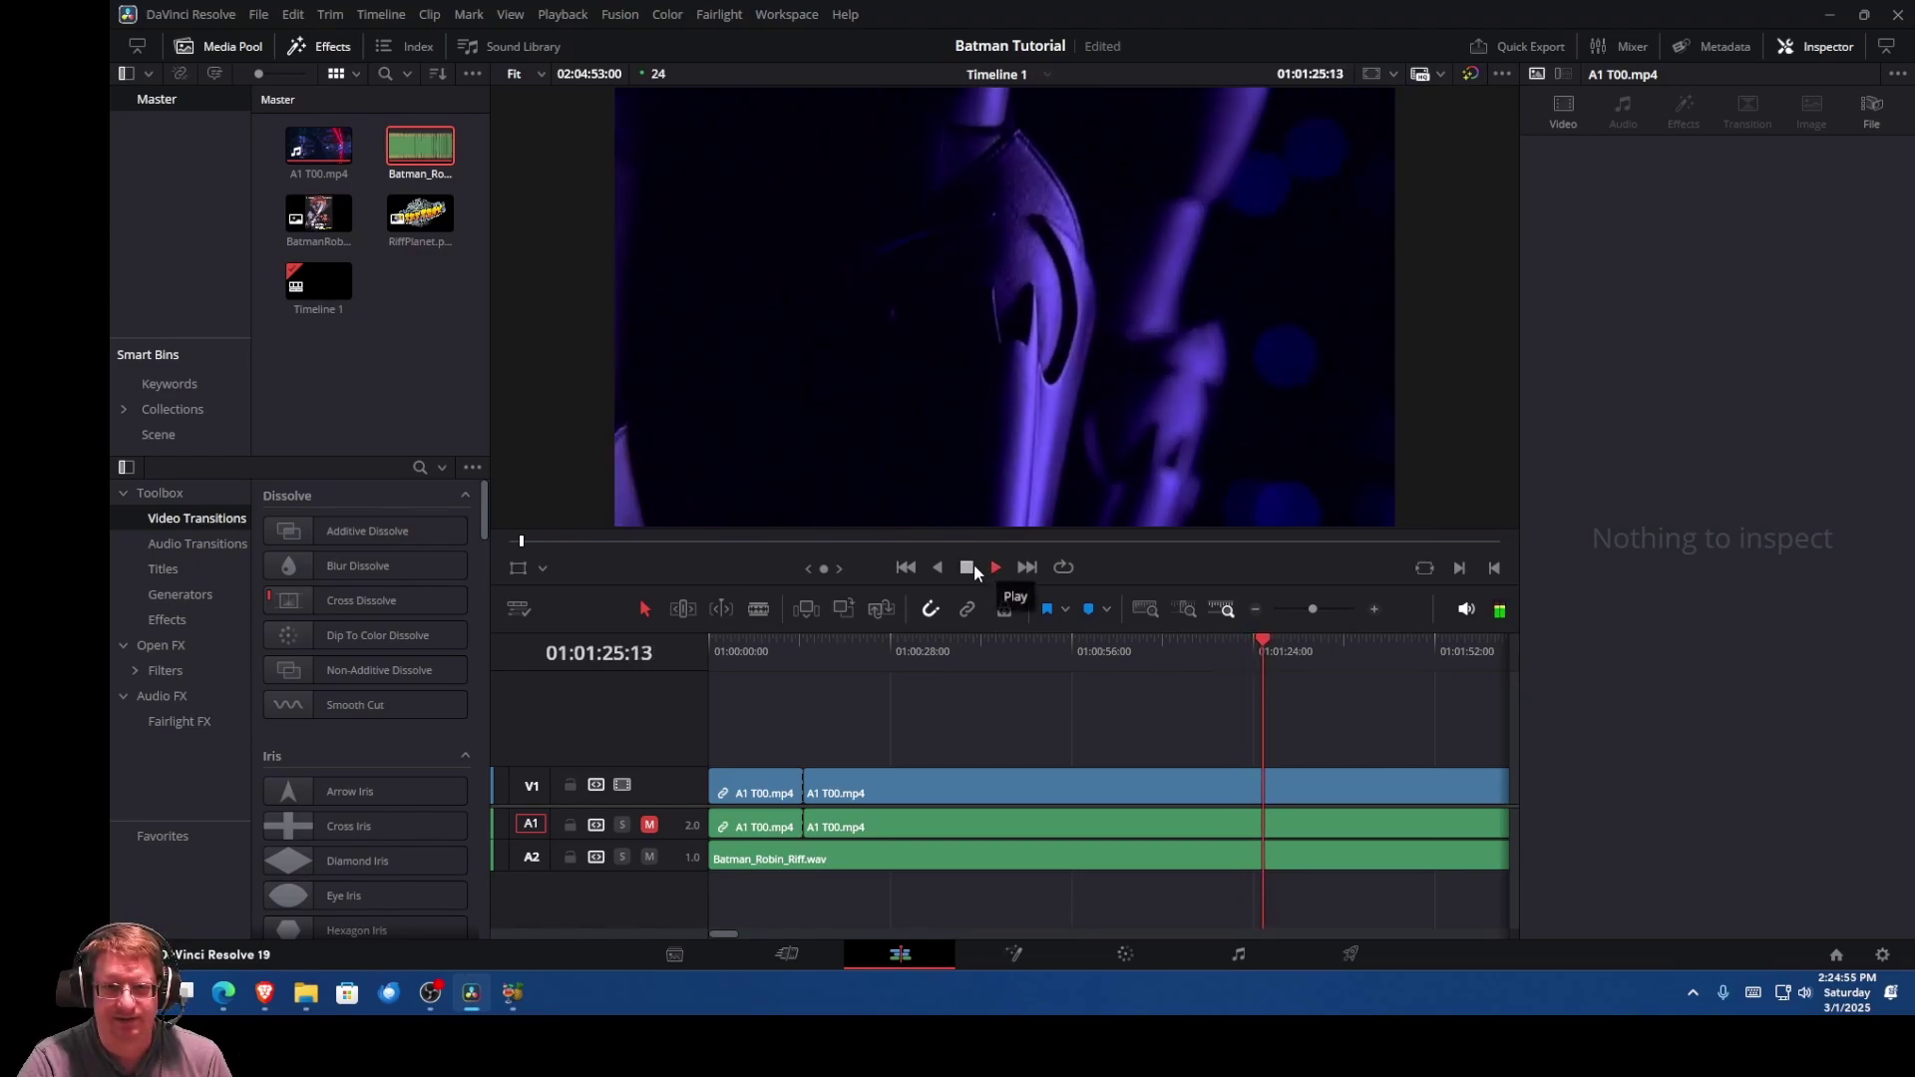
left_click(970, 566)
left_click_drag(1266, 636, 1284, 639)
left_click(996, 566)
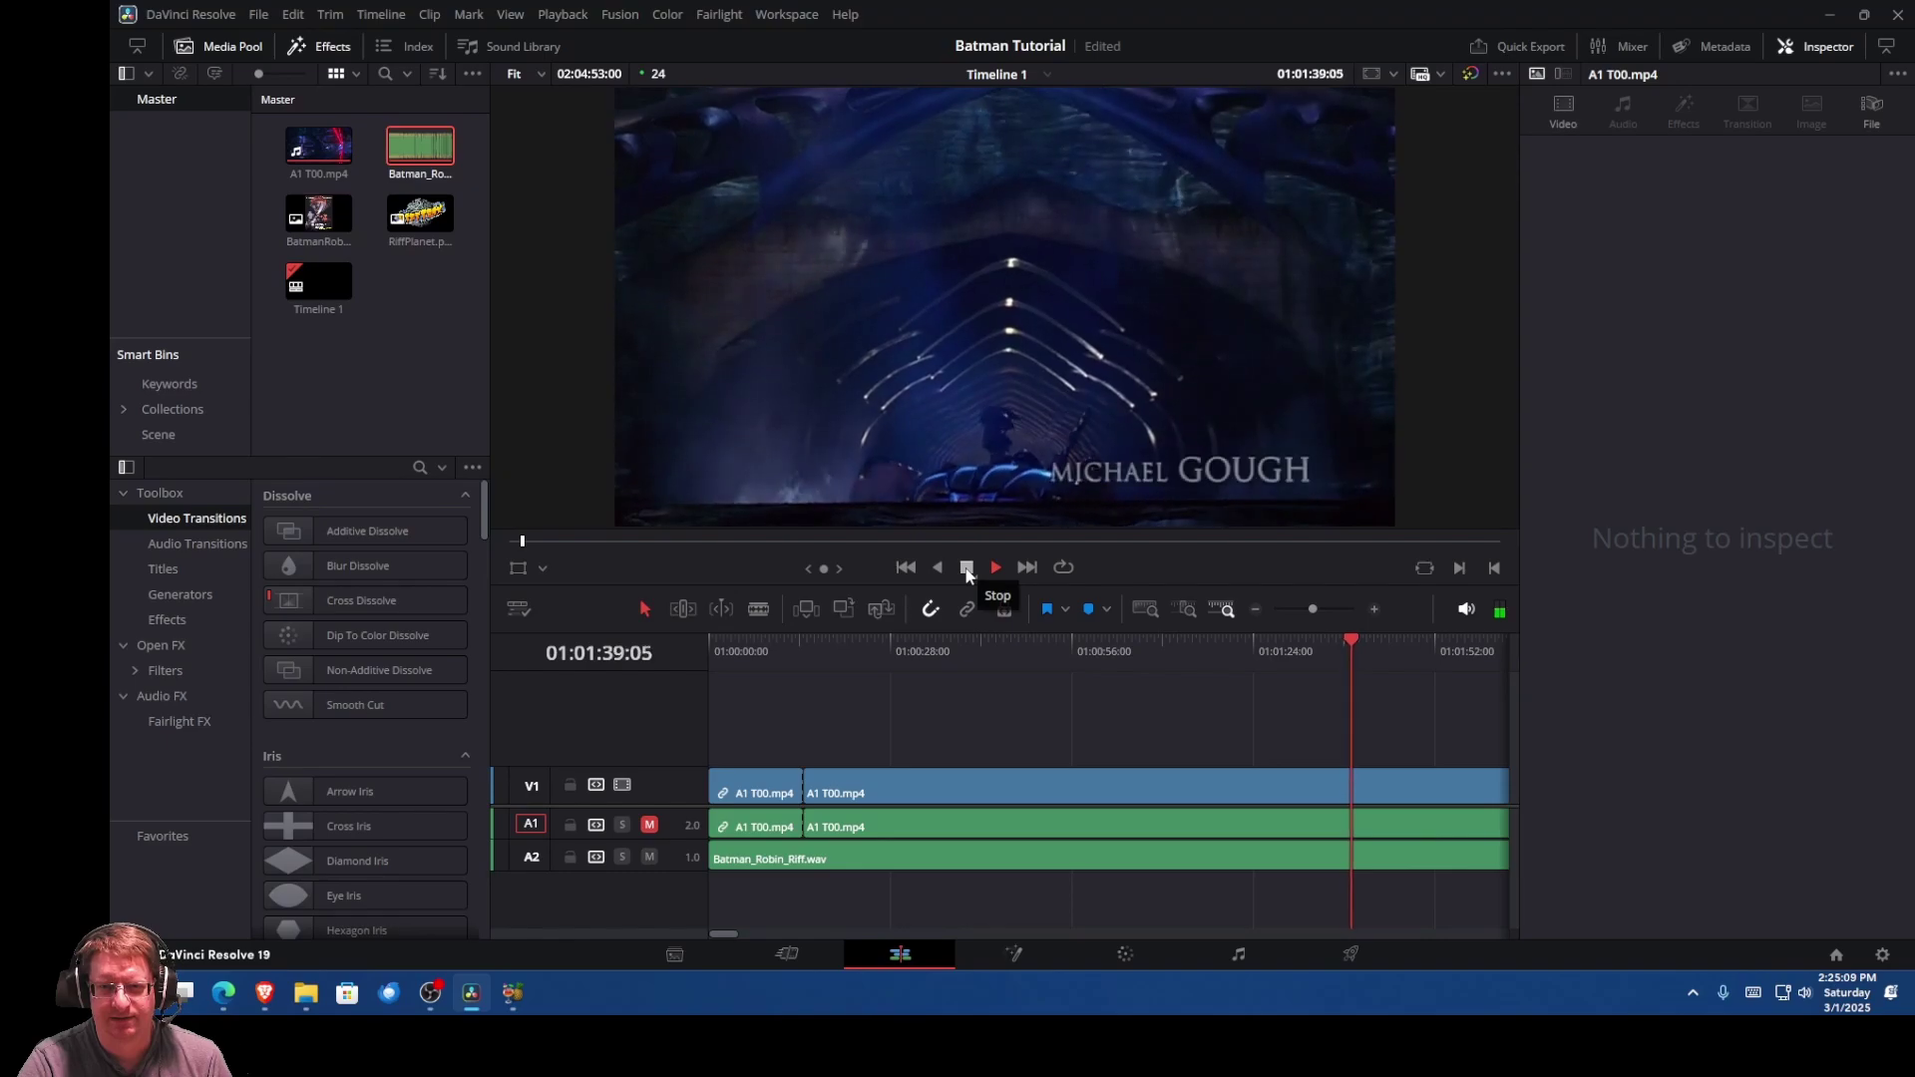
left_click(967, 568)
left_click(1347, 638)
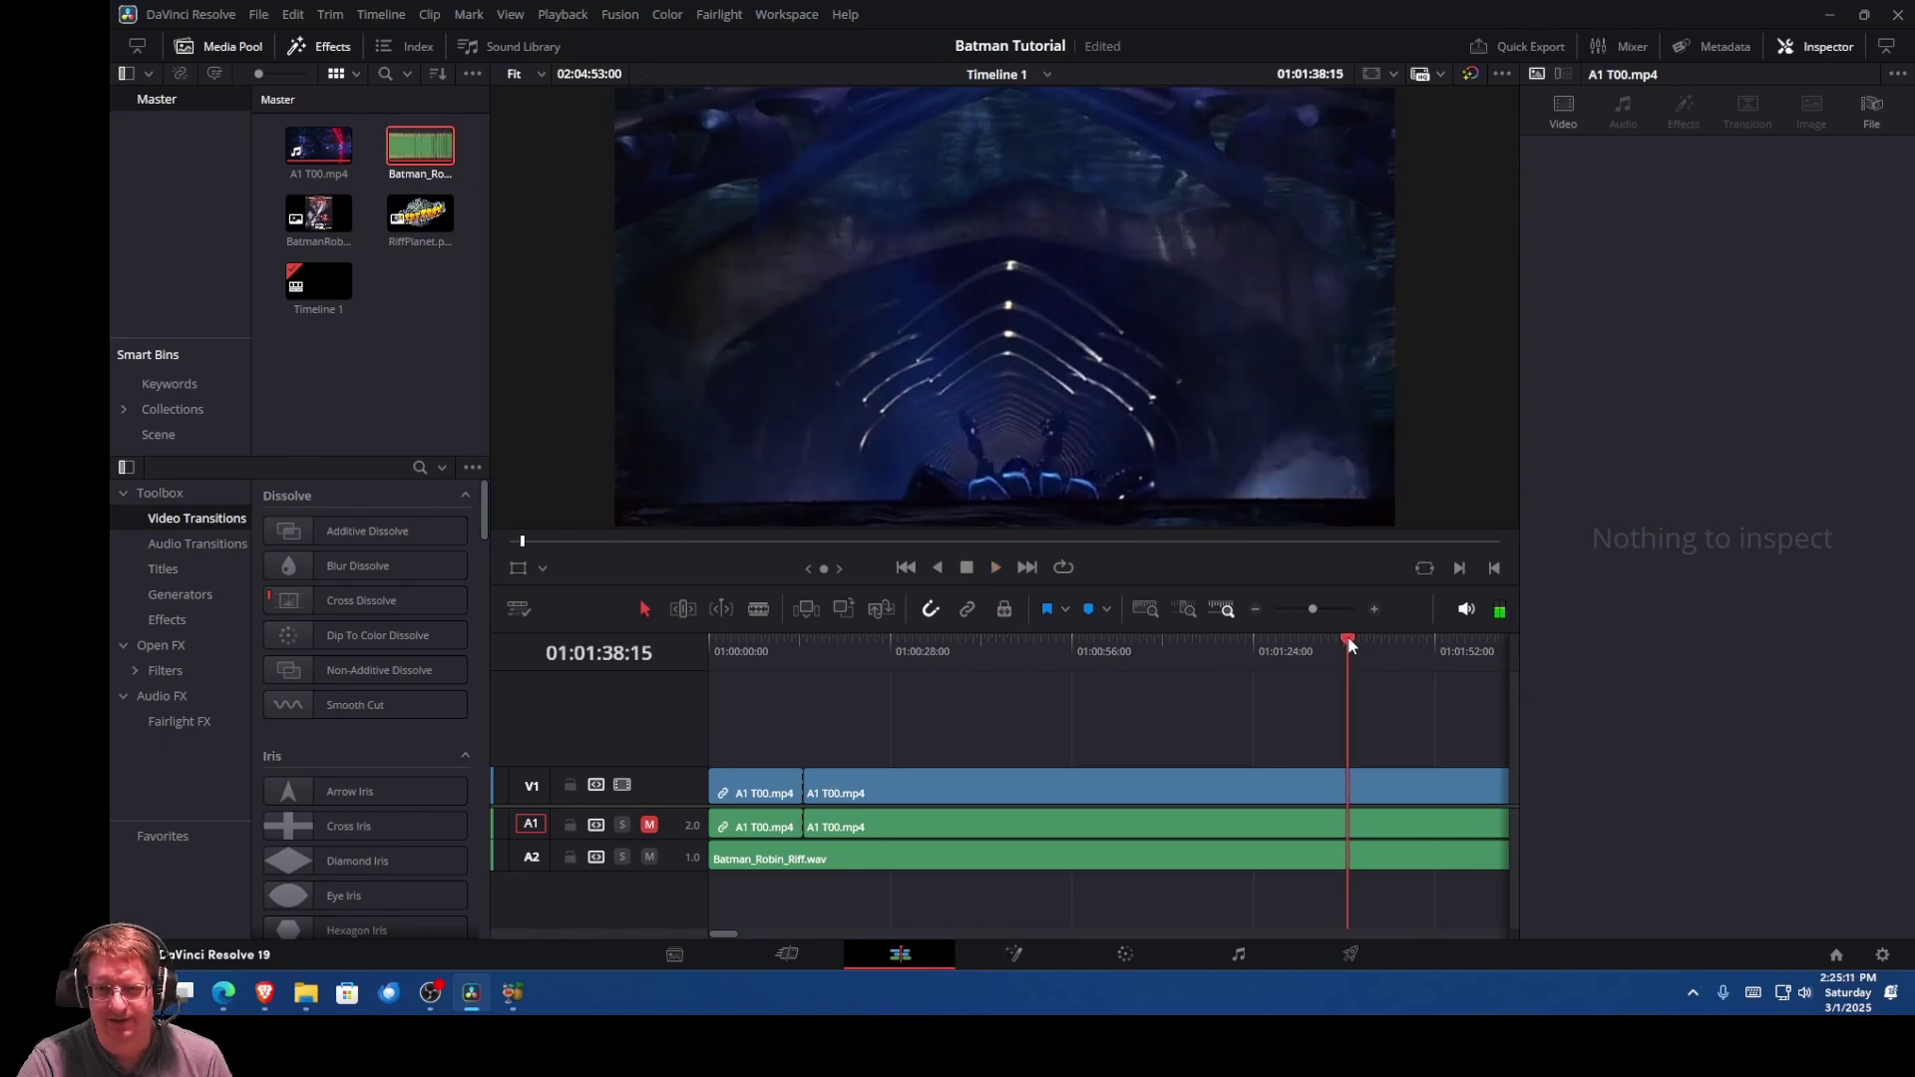
left_click(757, 609)
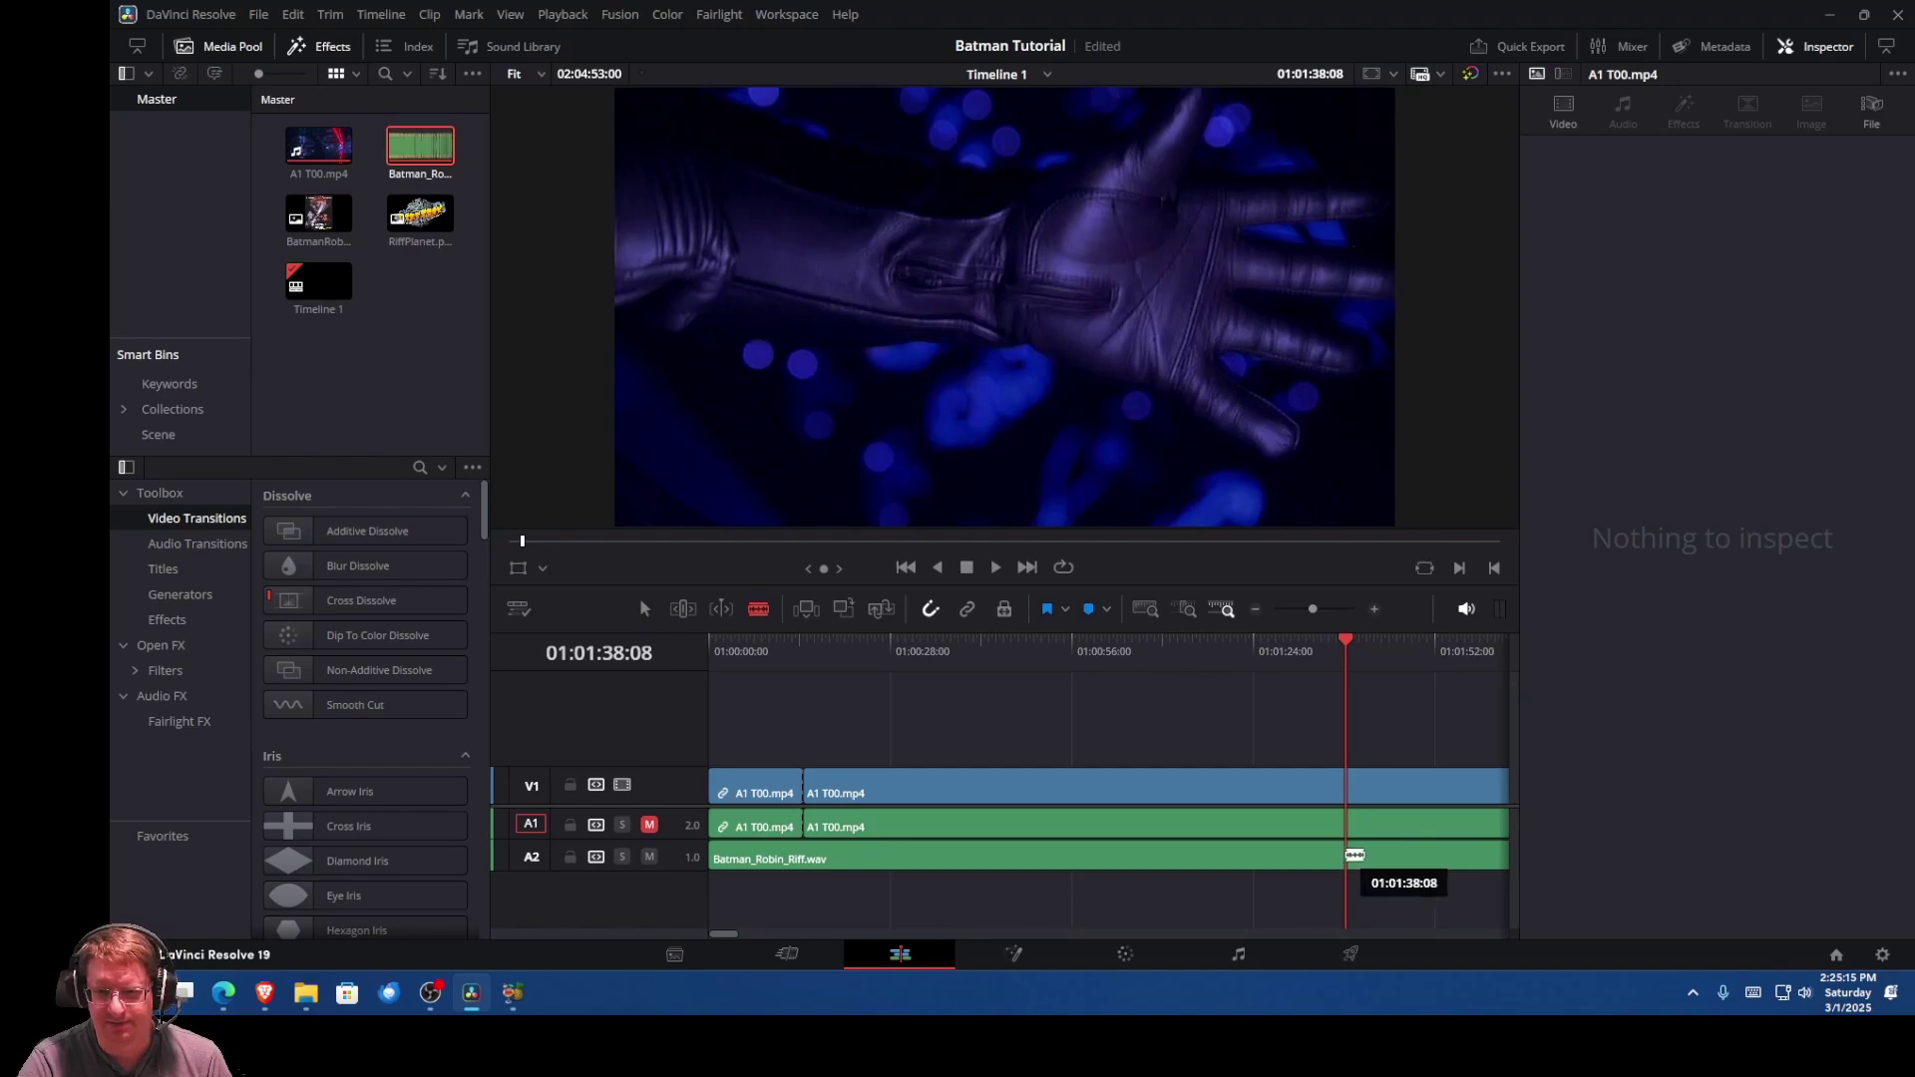
left_click(1348, 855)
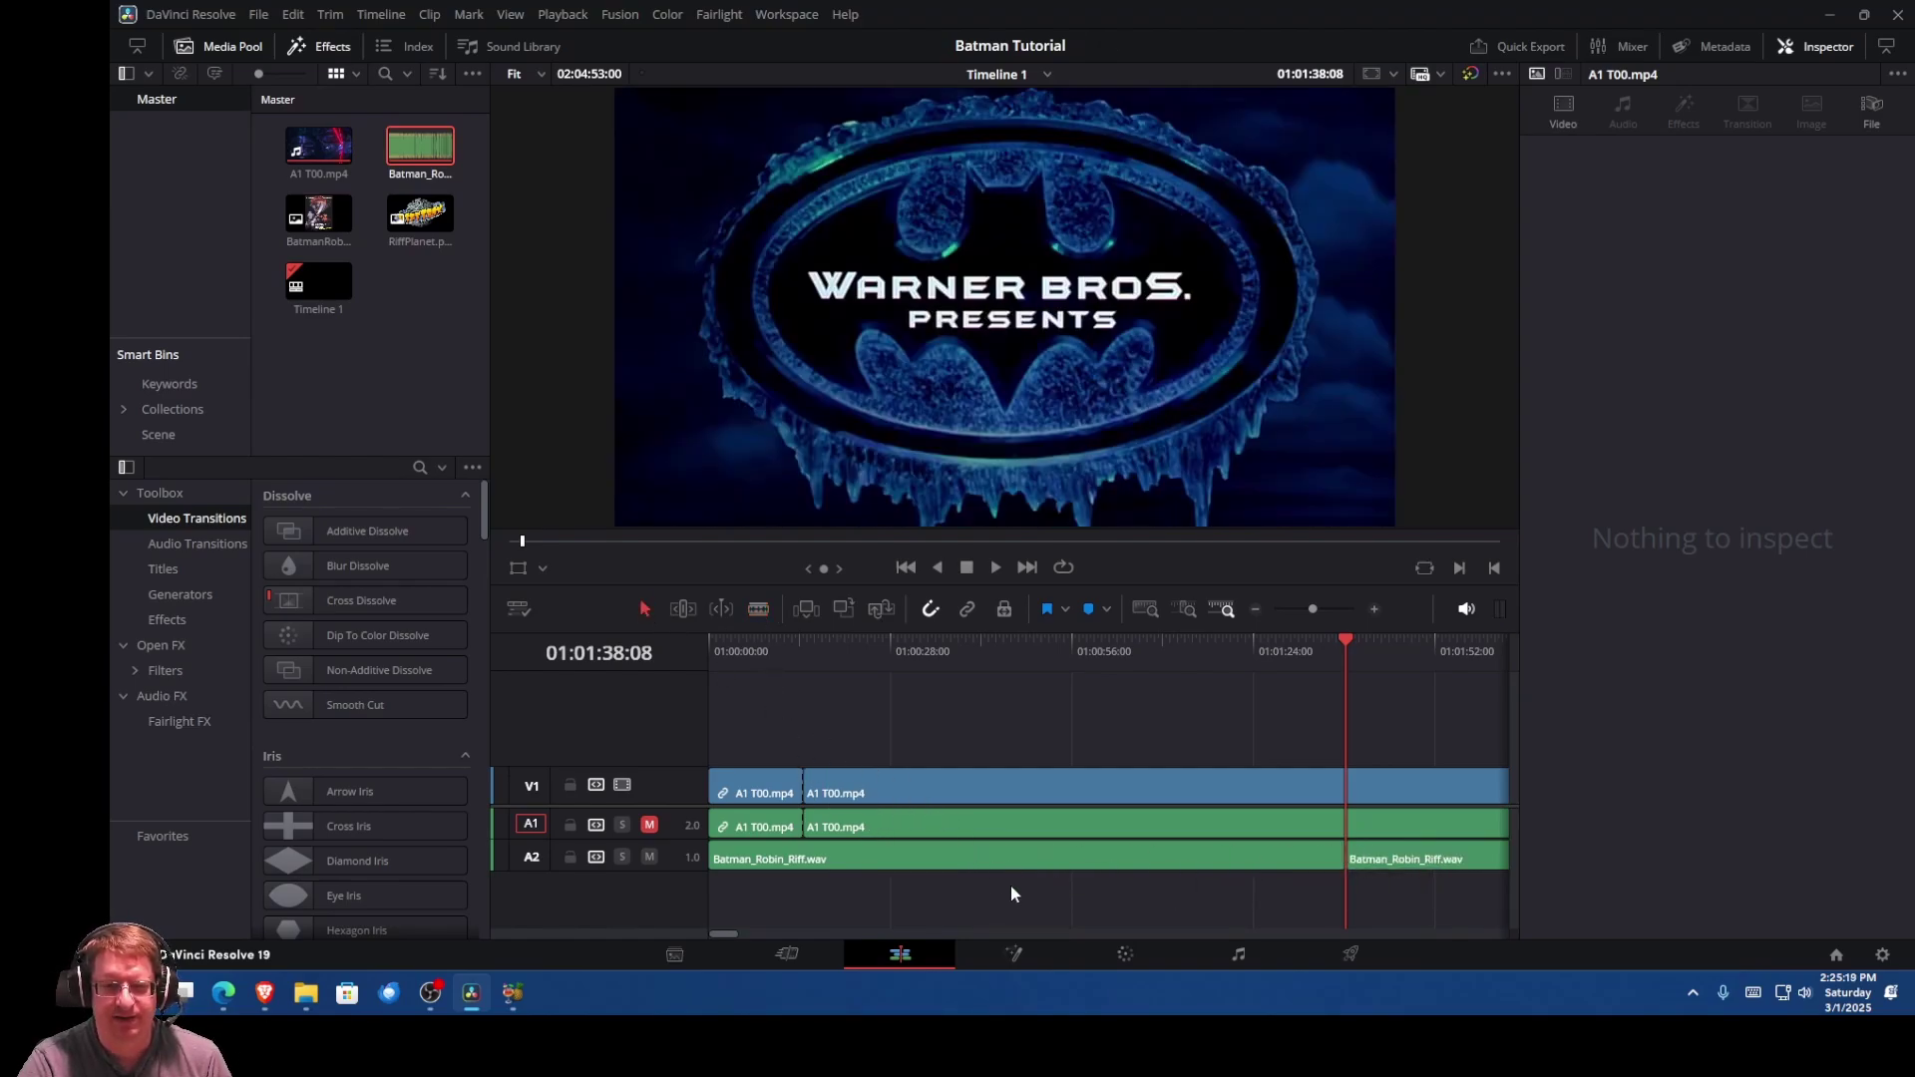
Step: Move the audio and video of the second A1 T00.mp4 segment to 01:01:38:08, aligned with the split in the riff audio
left_click_drag(888, 824, 1431, 824)
left_click_drag(903, 795, 1398, 795)
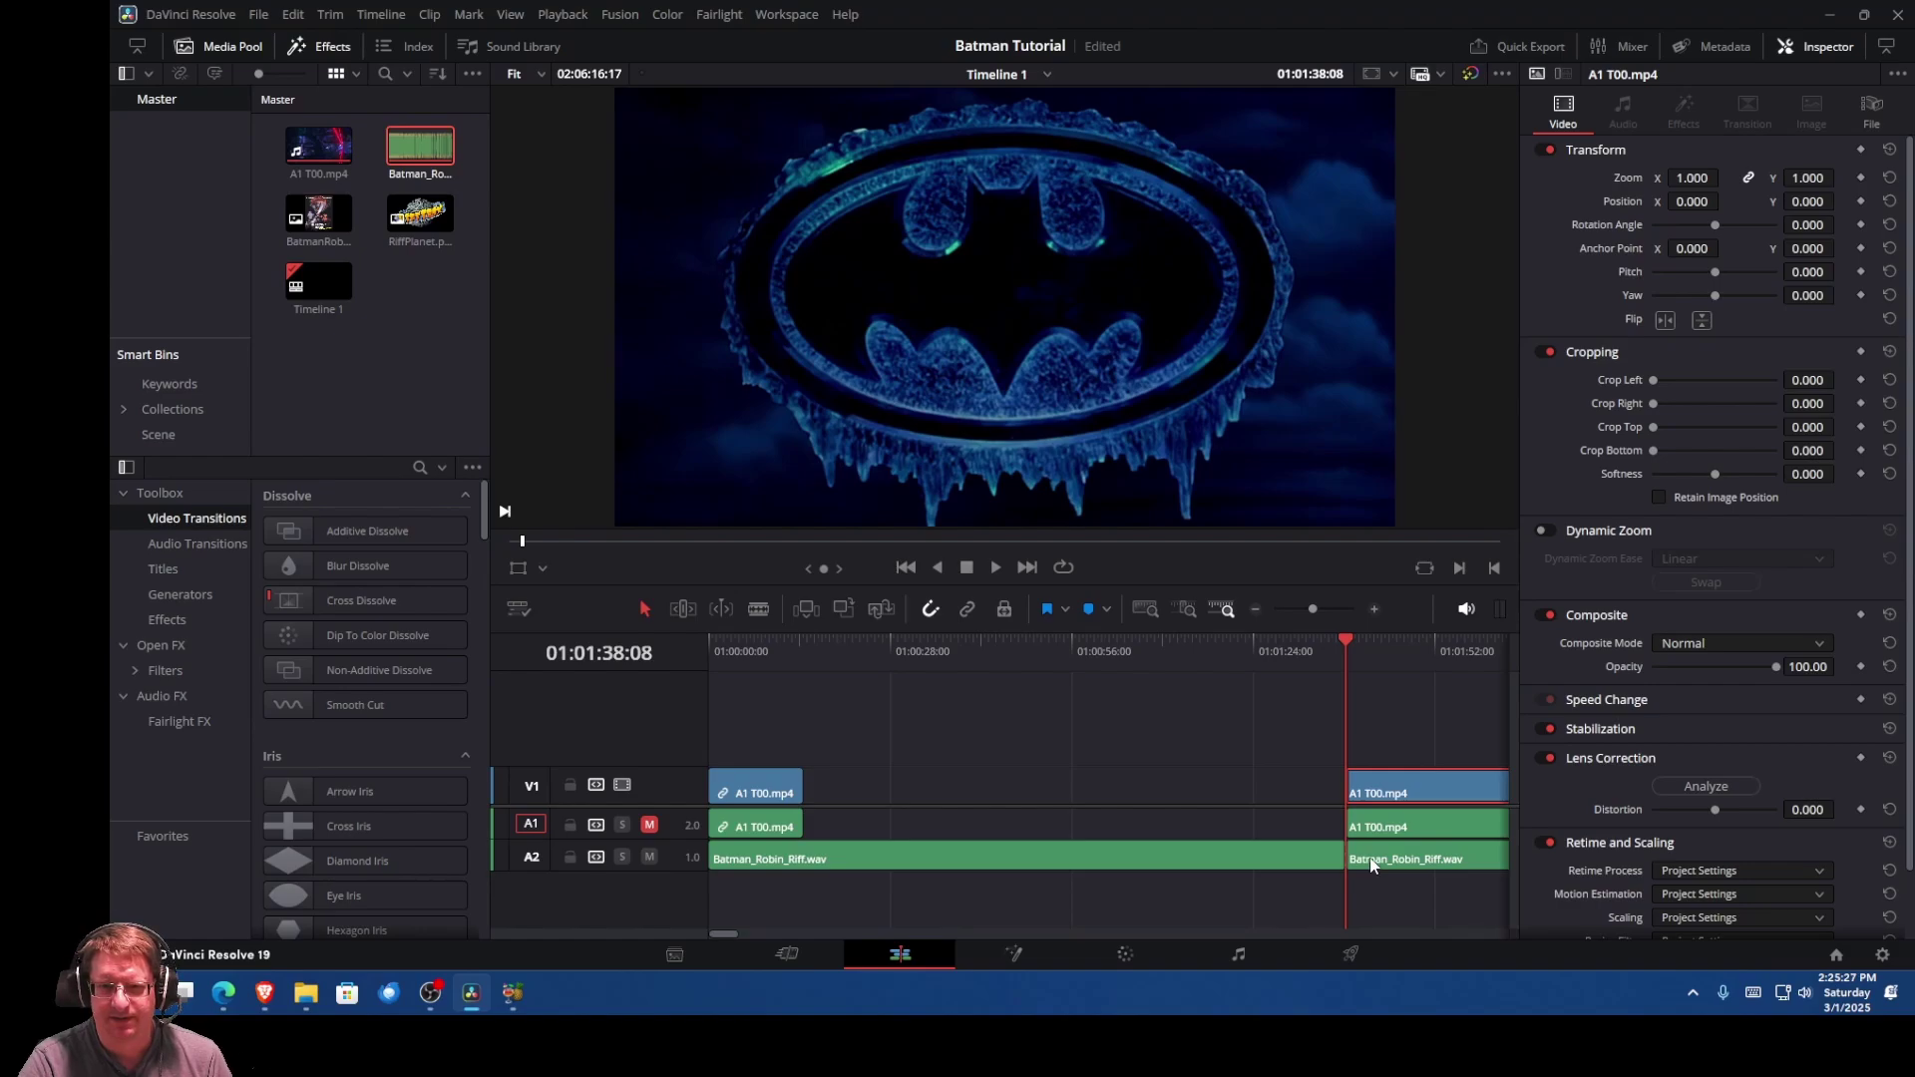
left_click(1371, 856)
left_click(1372, 826)
left_click(1370, 798)
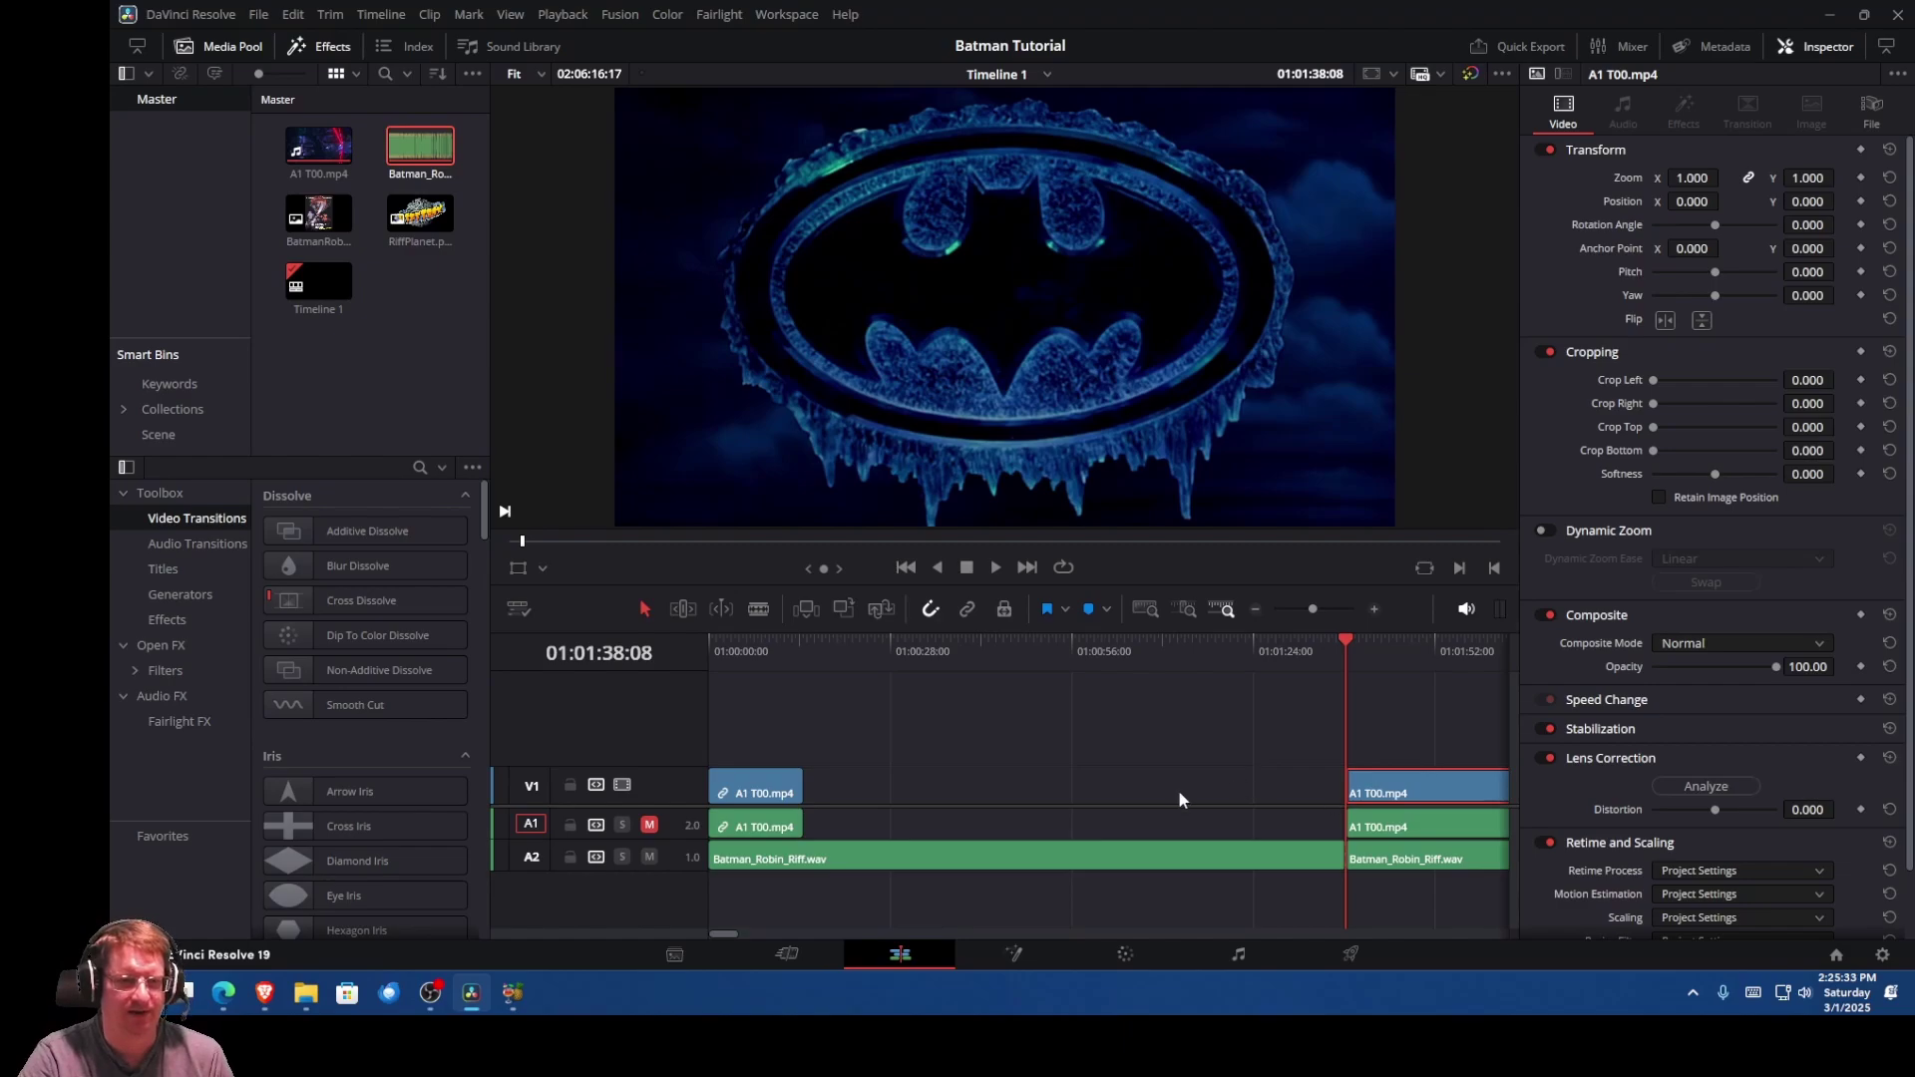
Step: Switch to File Explorer, open Batman & Robin Readme.txt from the Batman_and_Robin_Riff folder, and find its Disembaudio synch lines
mouse_move(301, 1001)
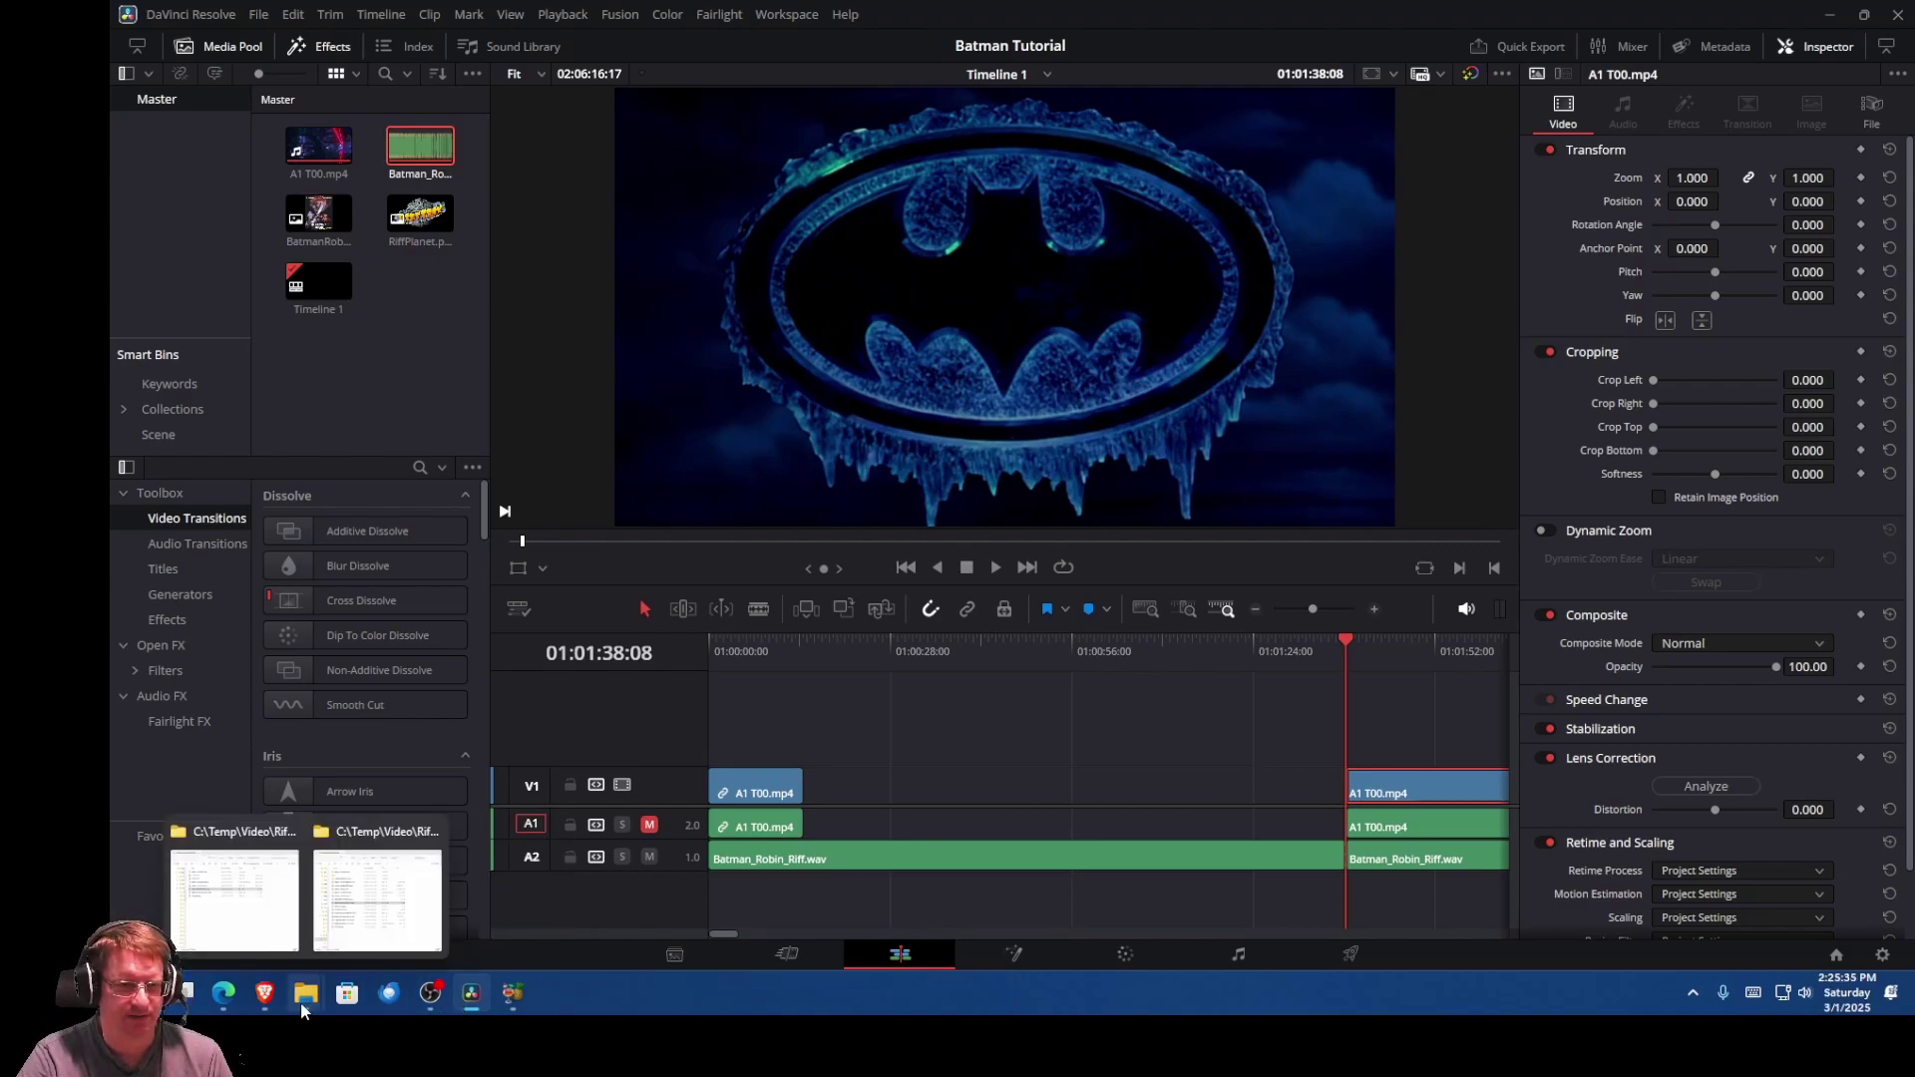
left_click(275, 931)
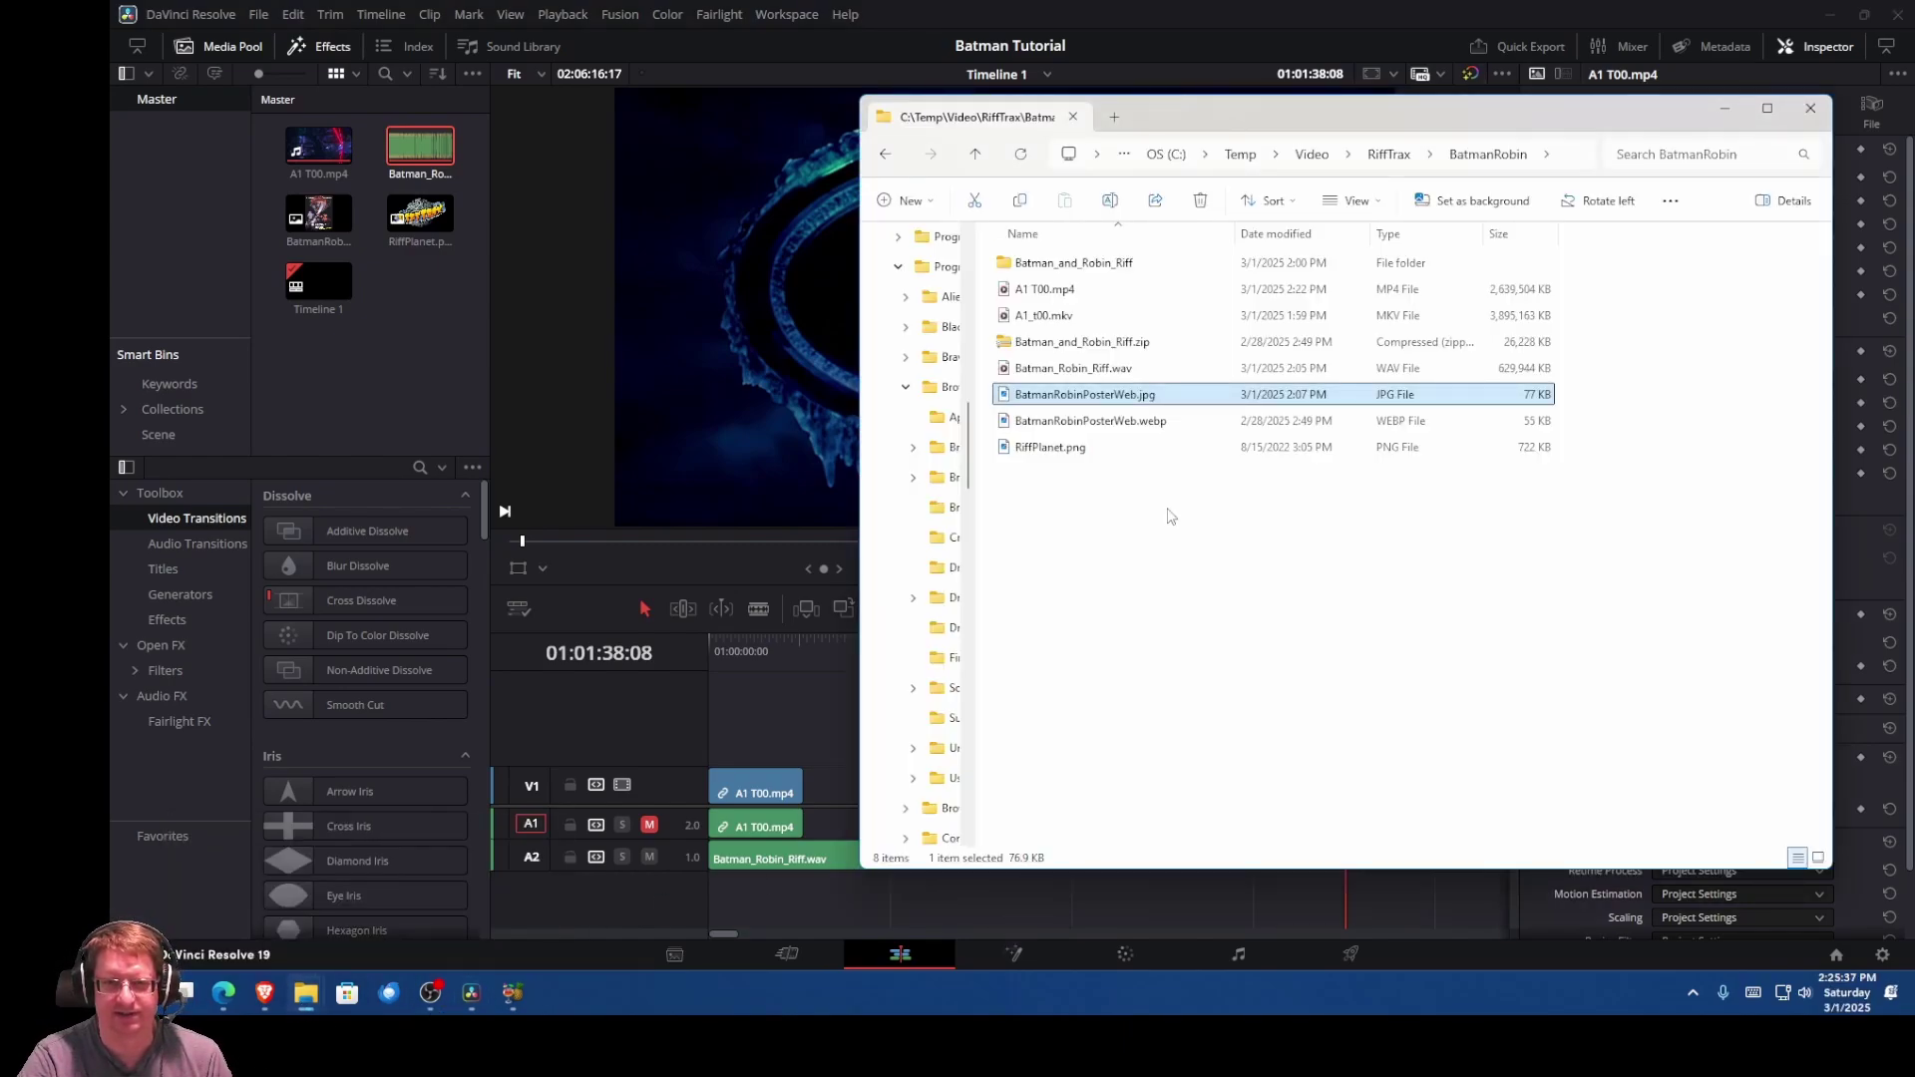
double_click(1072, 264)
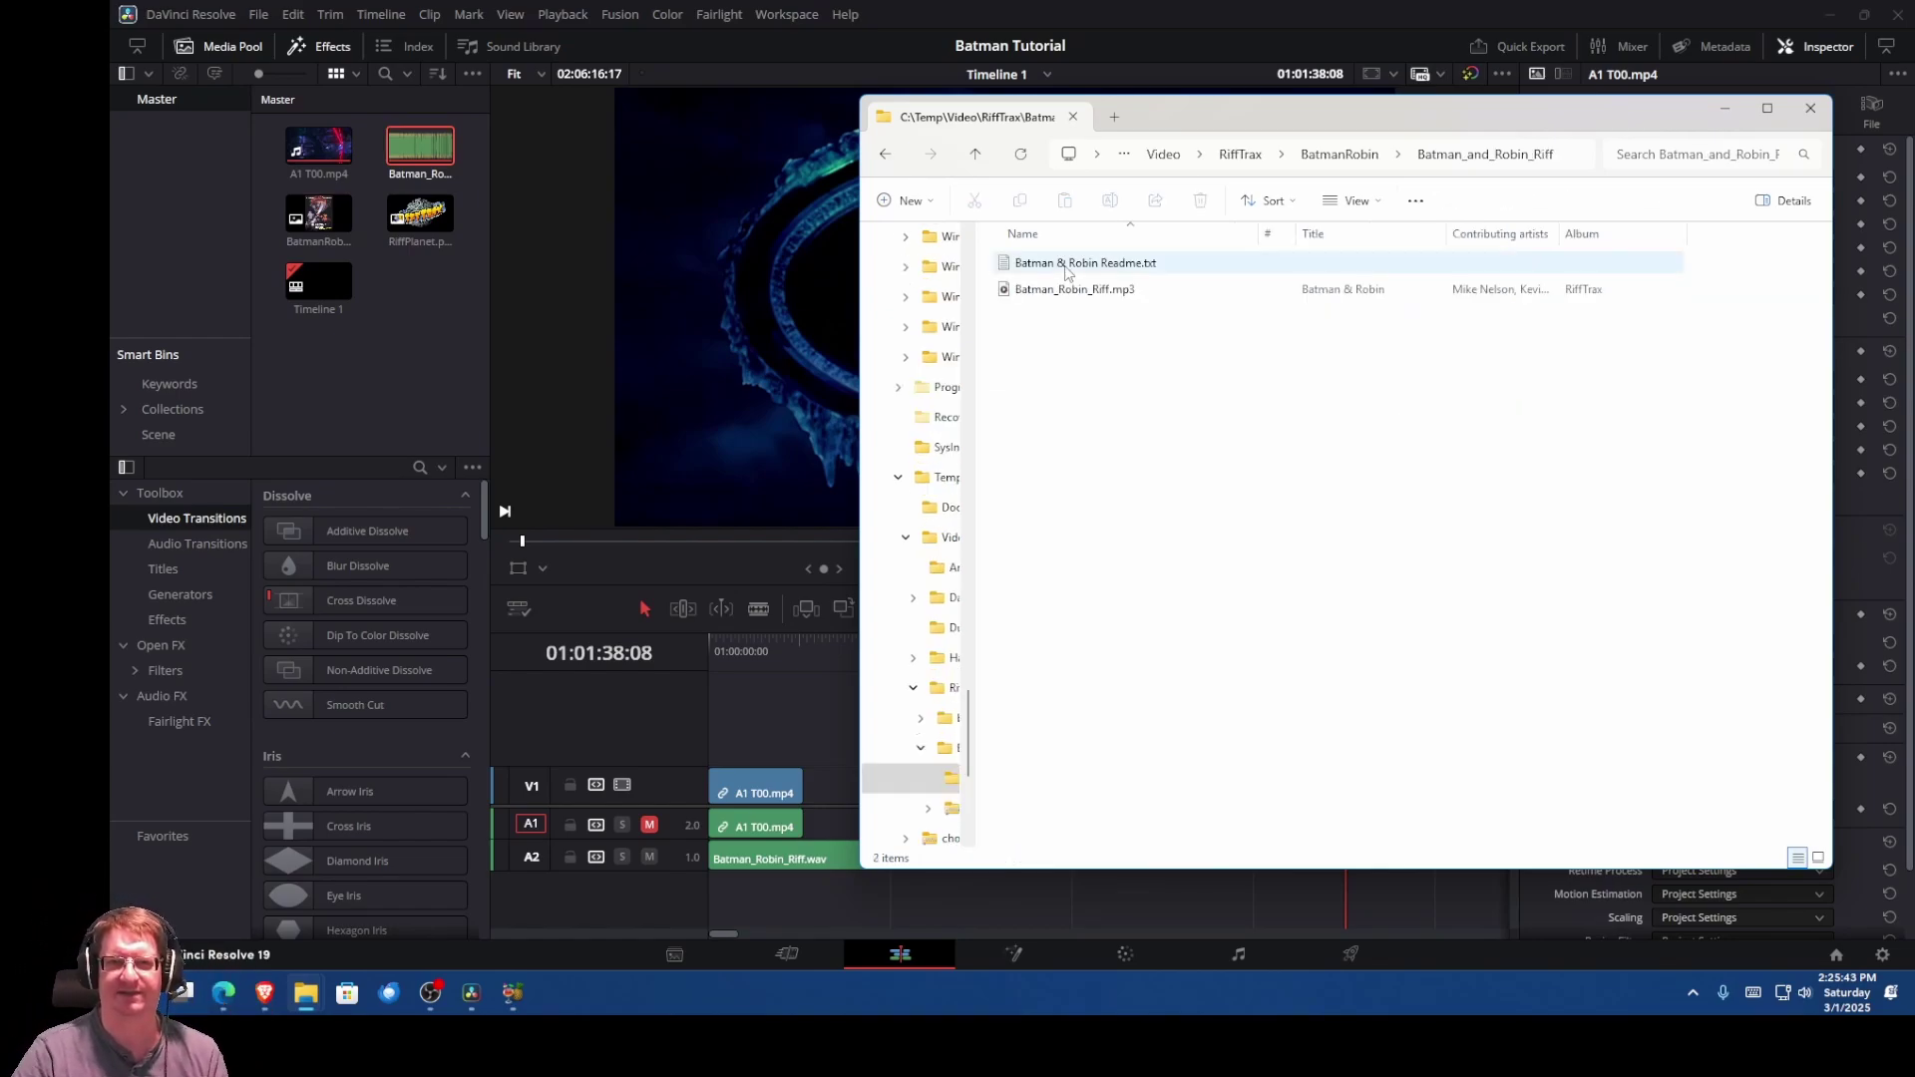
left_click(1136, 268)
double_click(1137, 265)
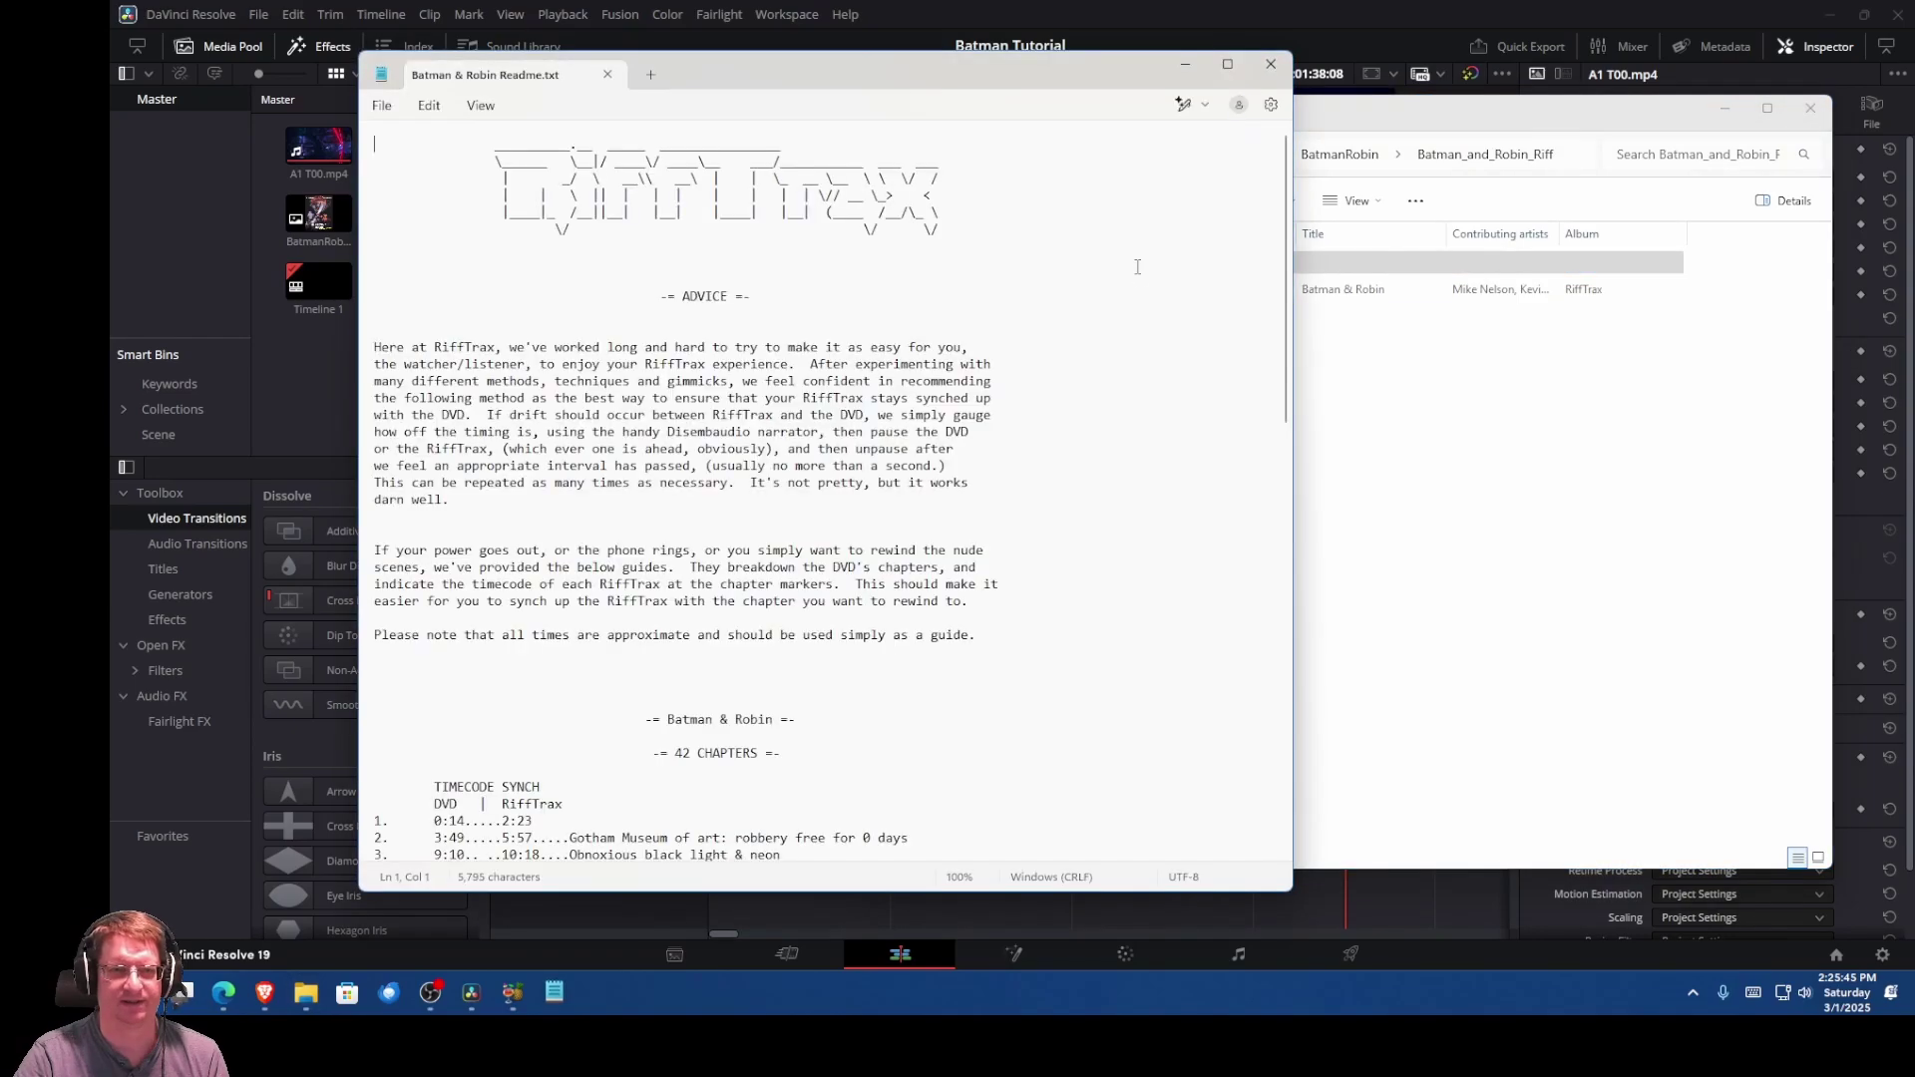
scroll(847, 411, "down", 4)
scroll(847, 412, "down", 18)
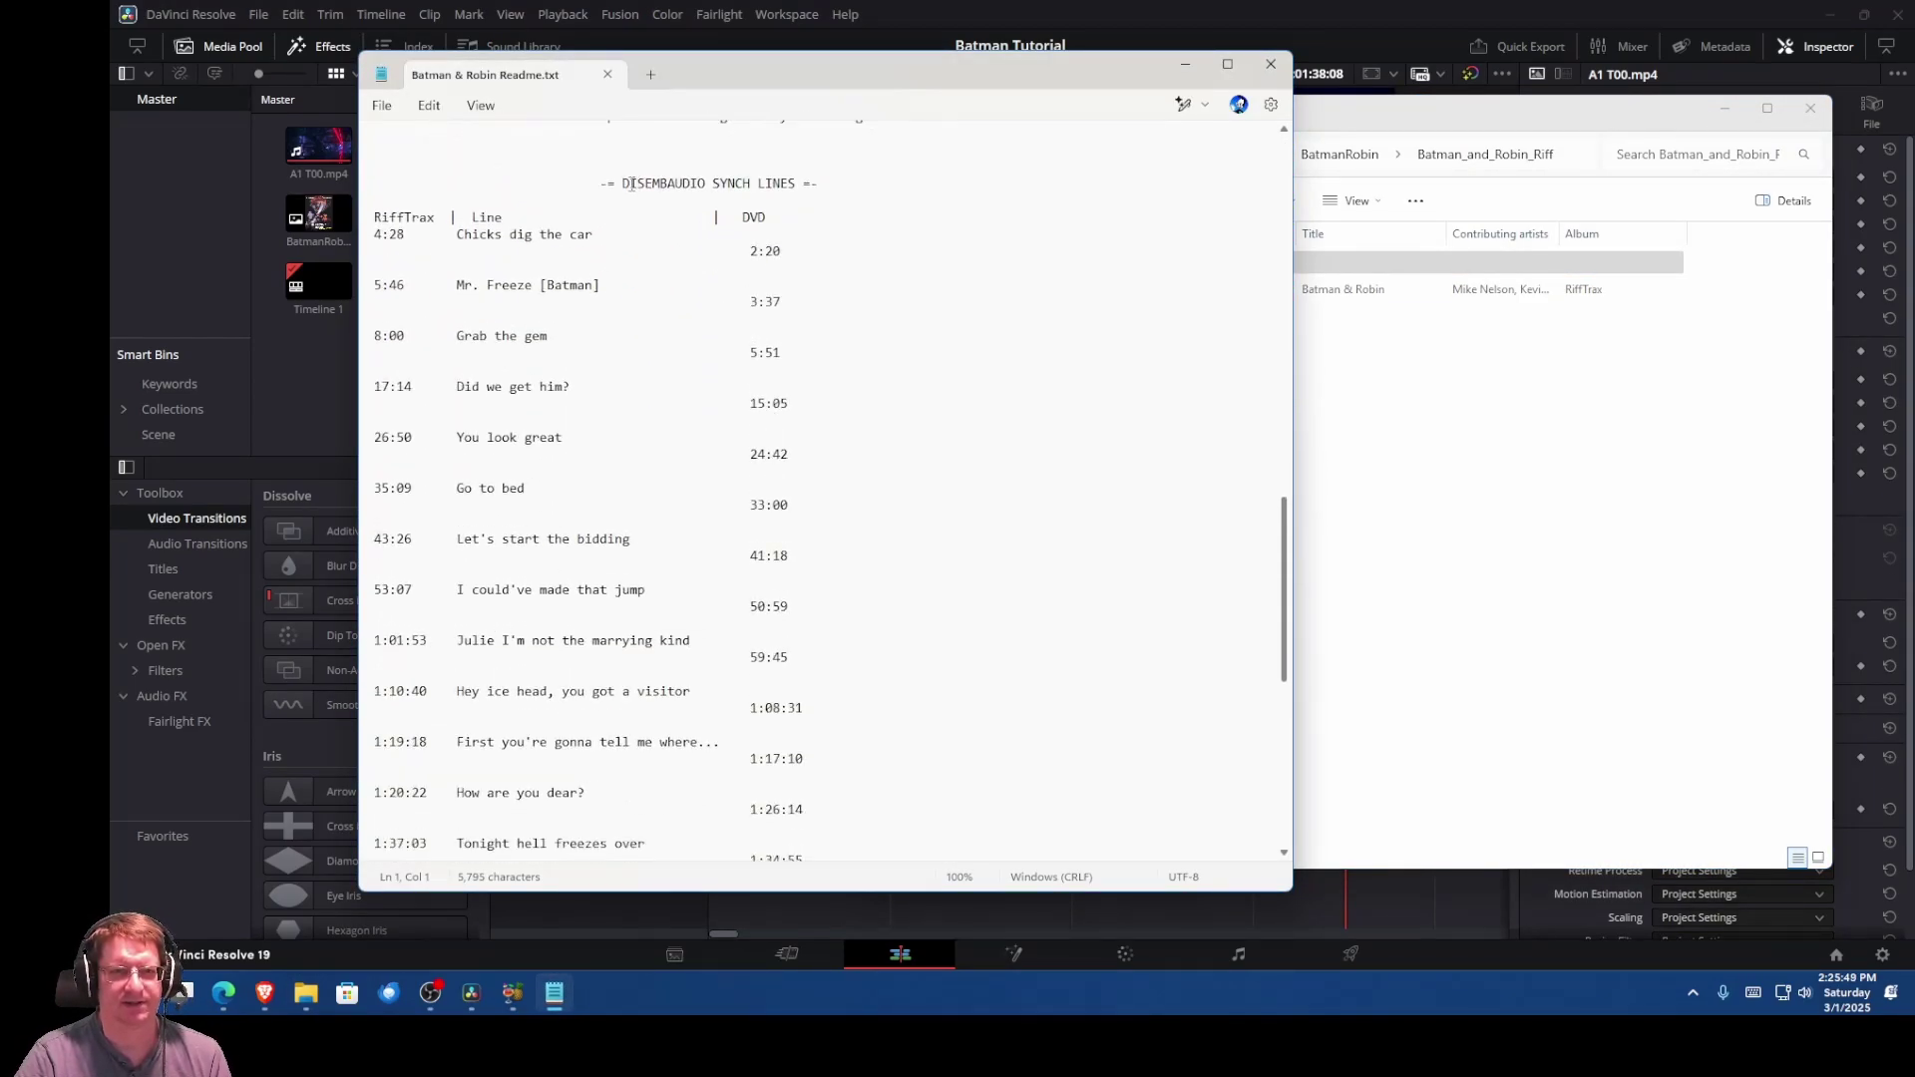
Step: Examine the Disembaudio synch lines for "Chicks dig the car", "Mr. Freeze [Batman]" and "Grab the gem", with their RiffTrax and DVD times
left_click_drag(630, 184, 804, 183)
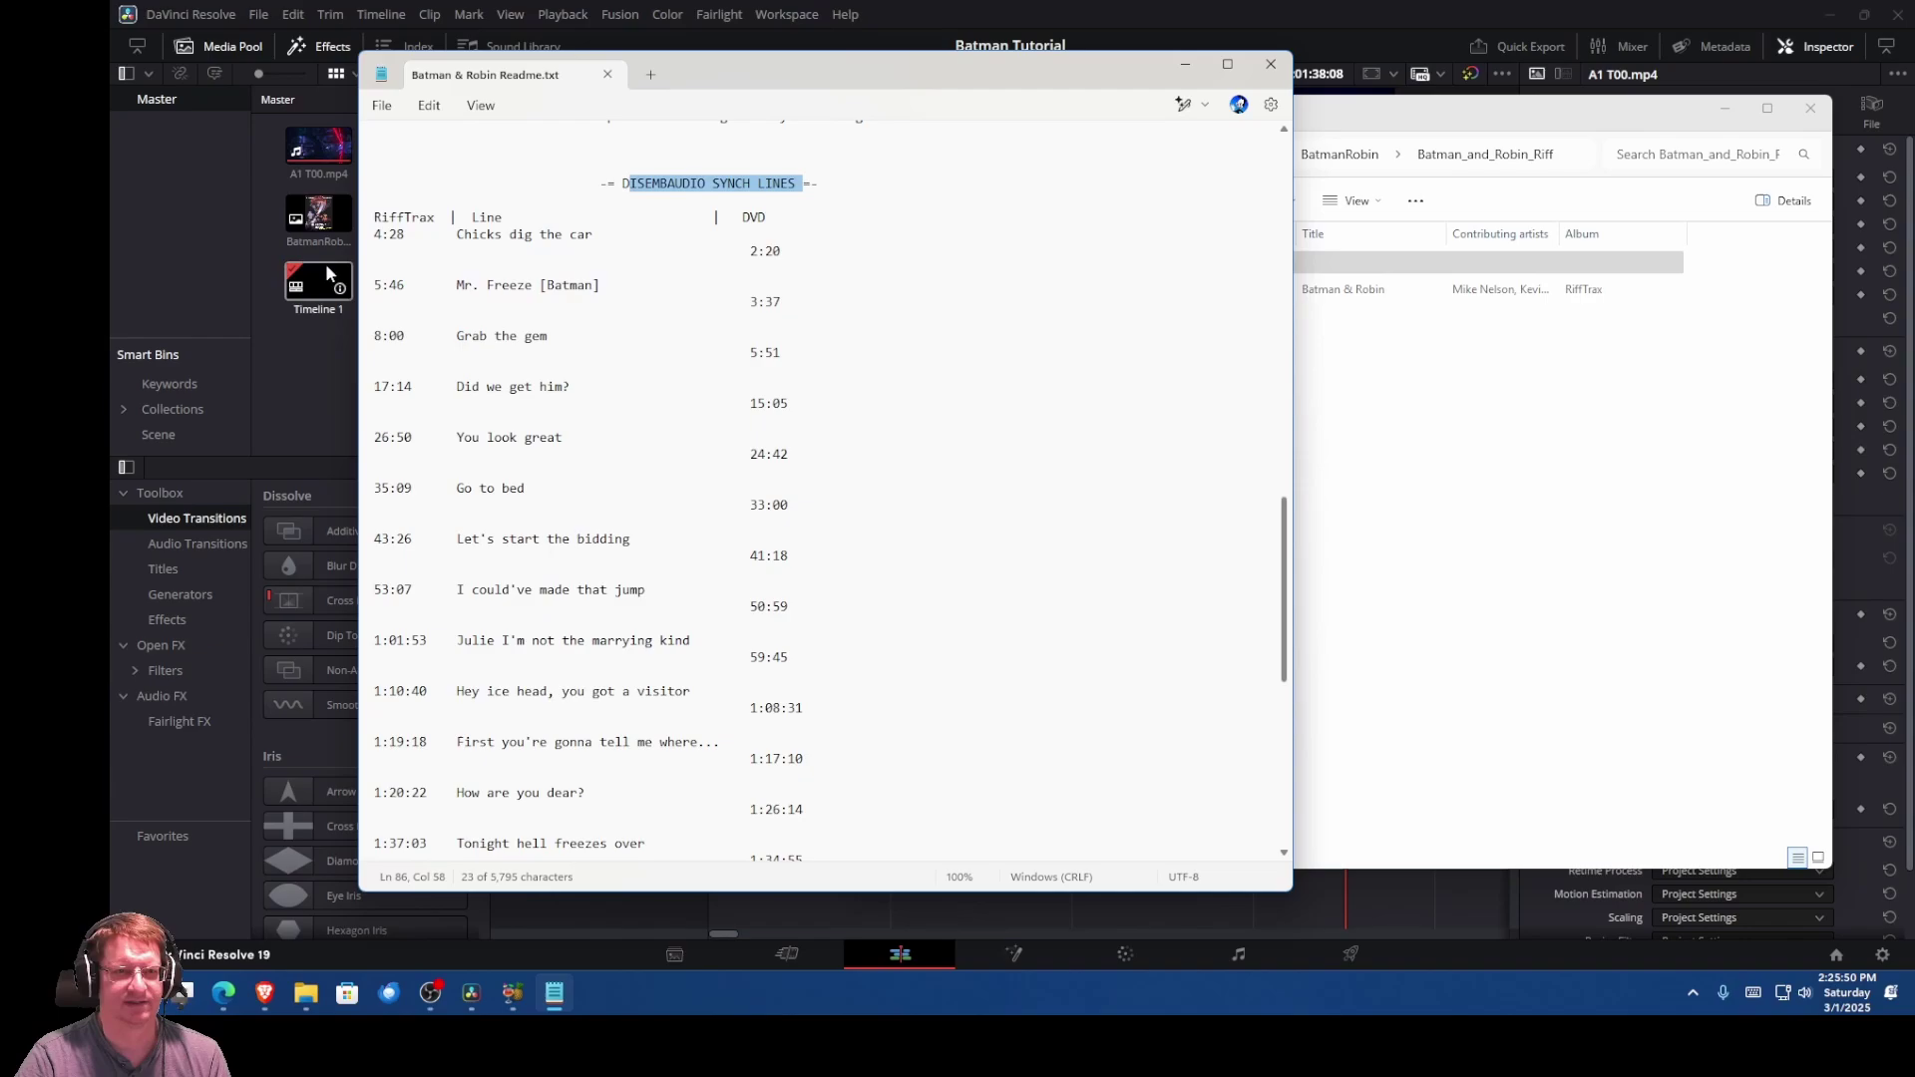
left_click(405, 235)
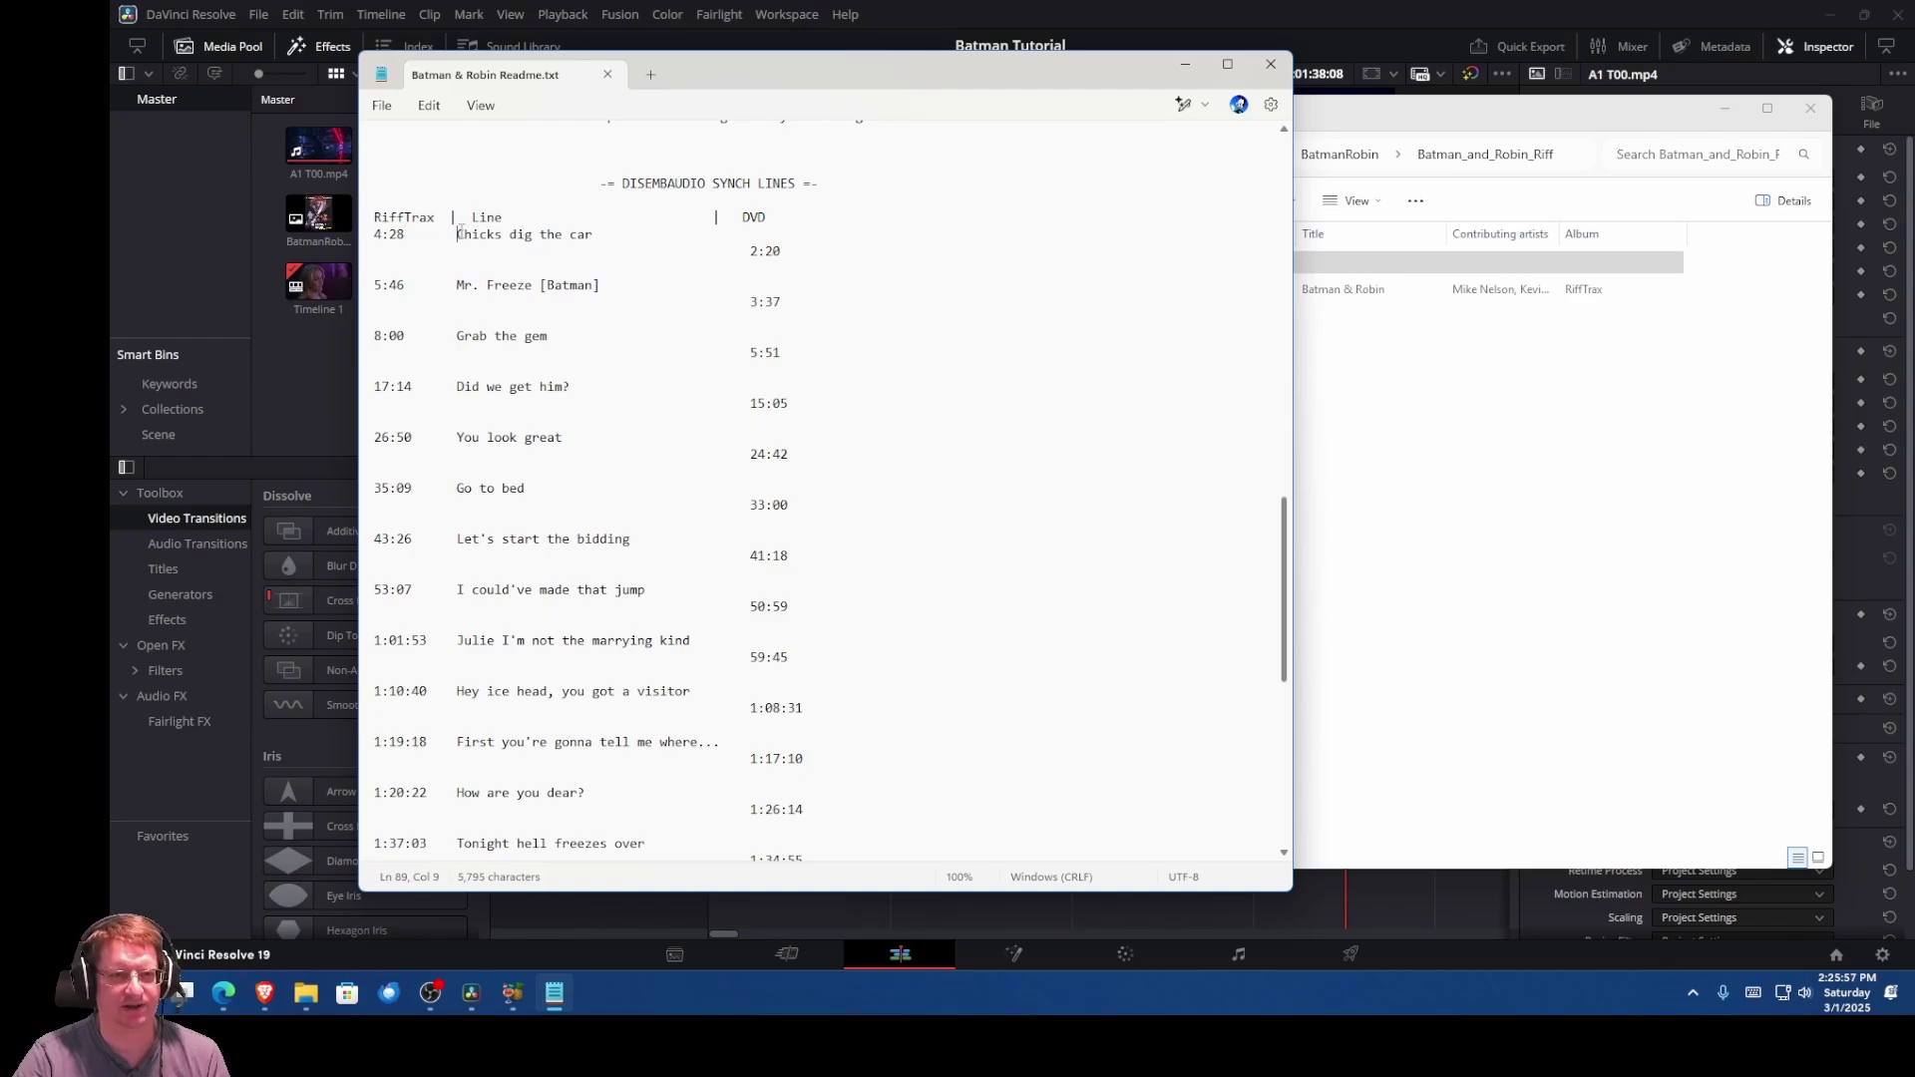
left_click_drag(460, 233, 599, 235)
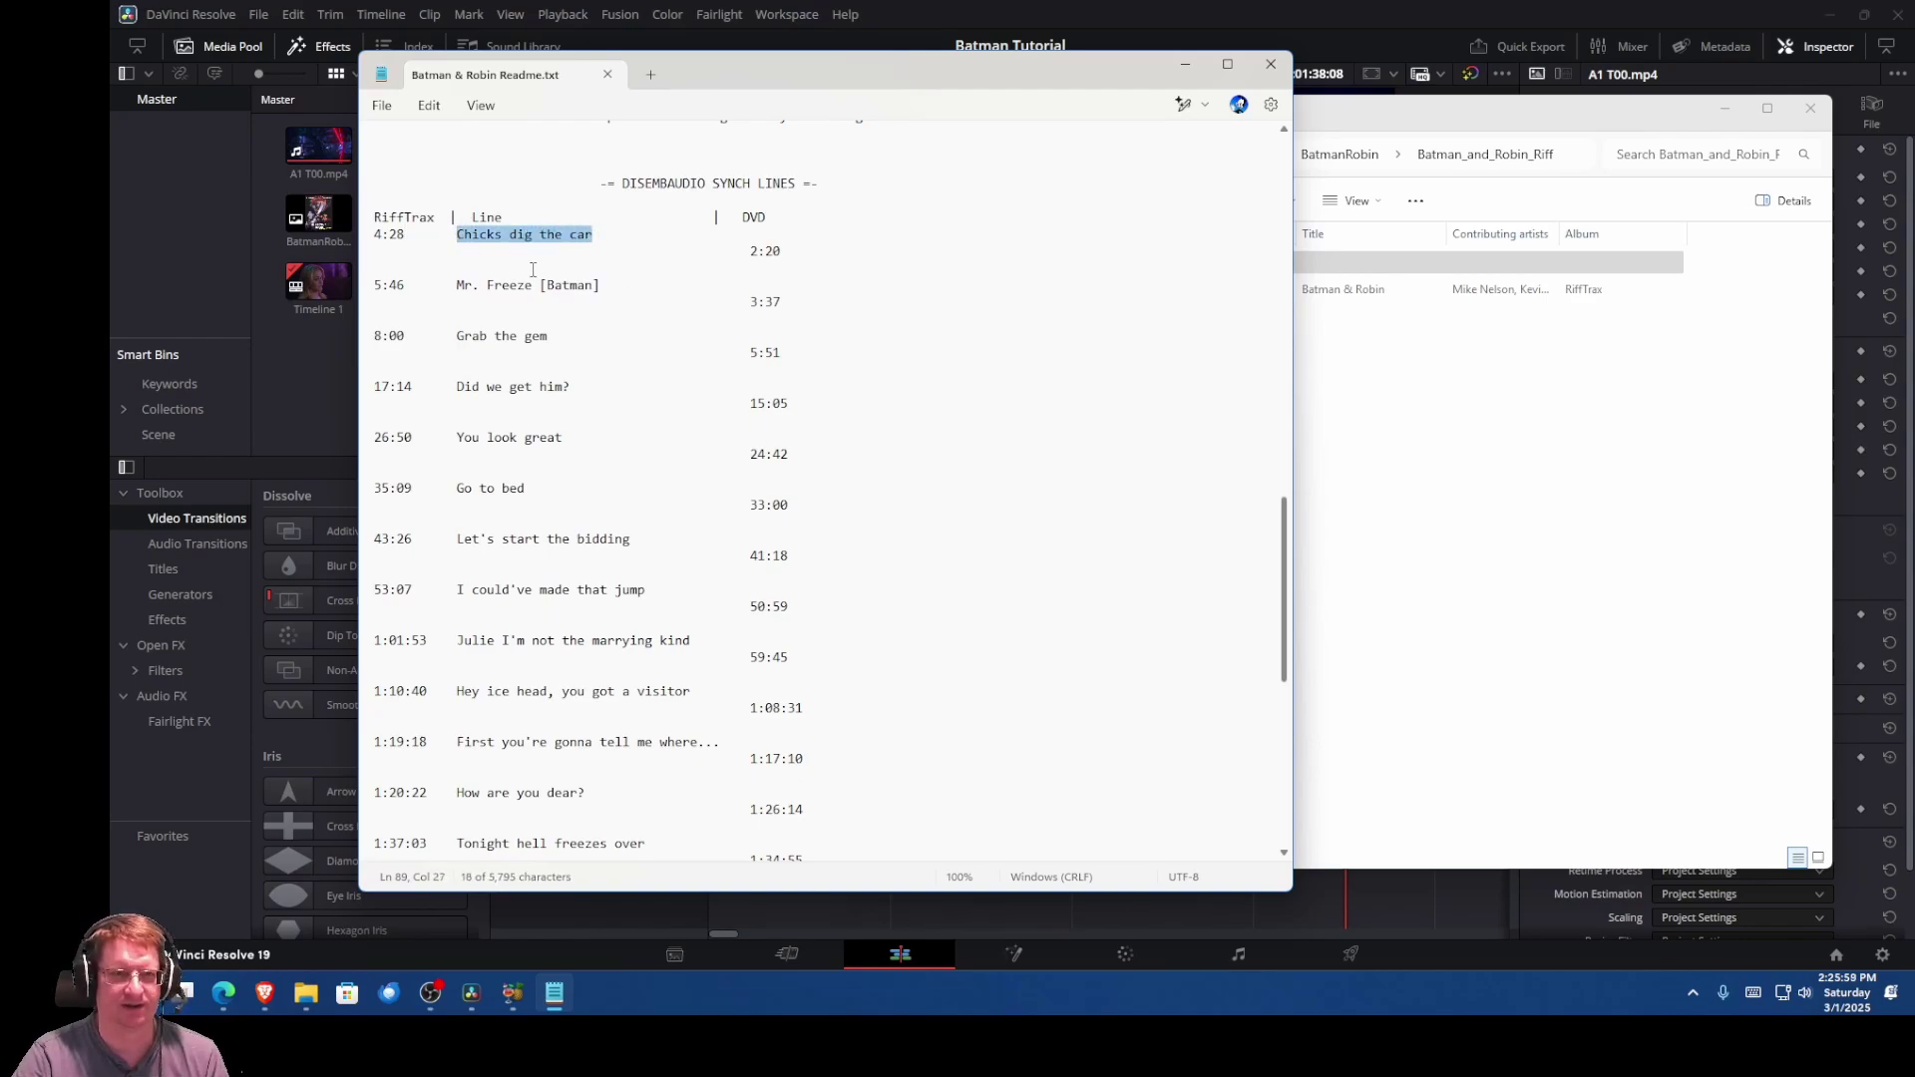
left_click_drag(459, 286, 590, 288)
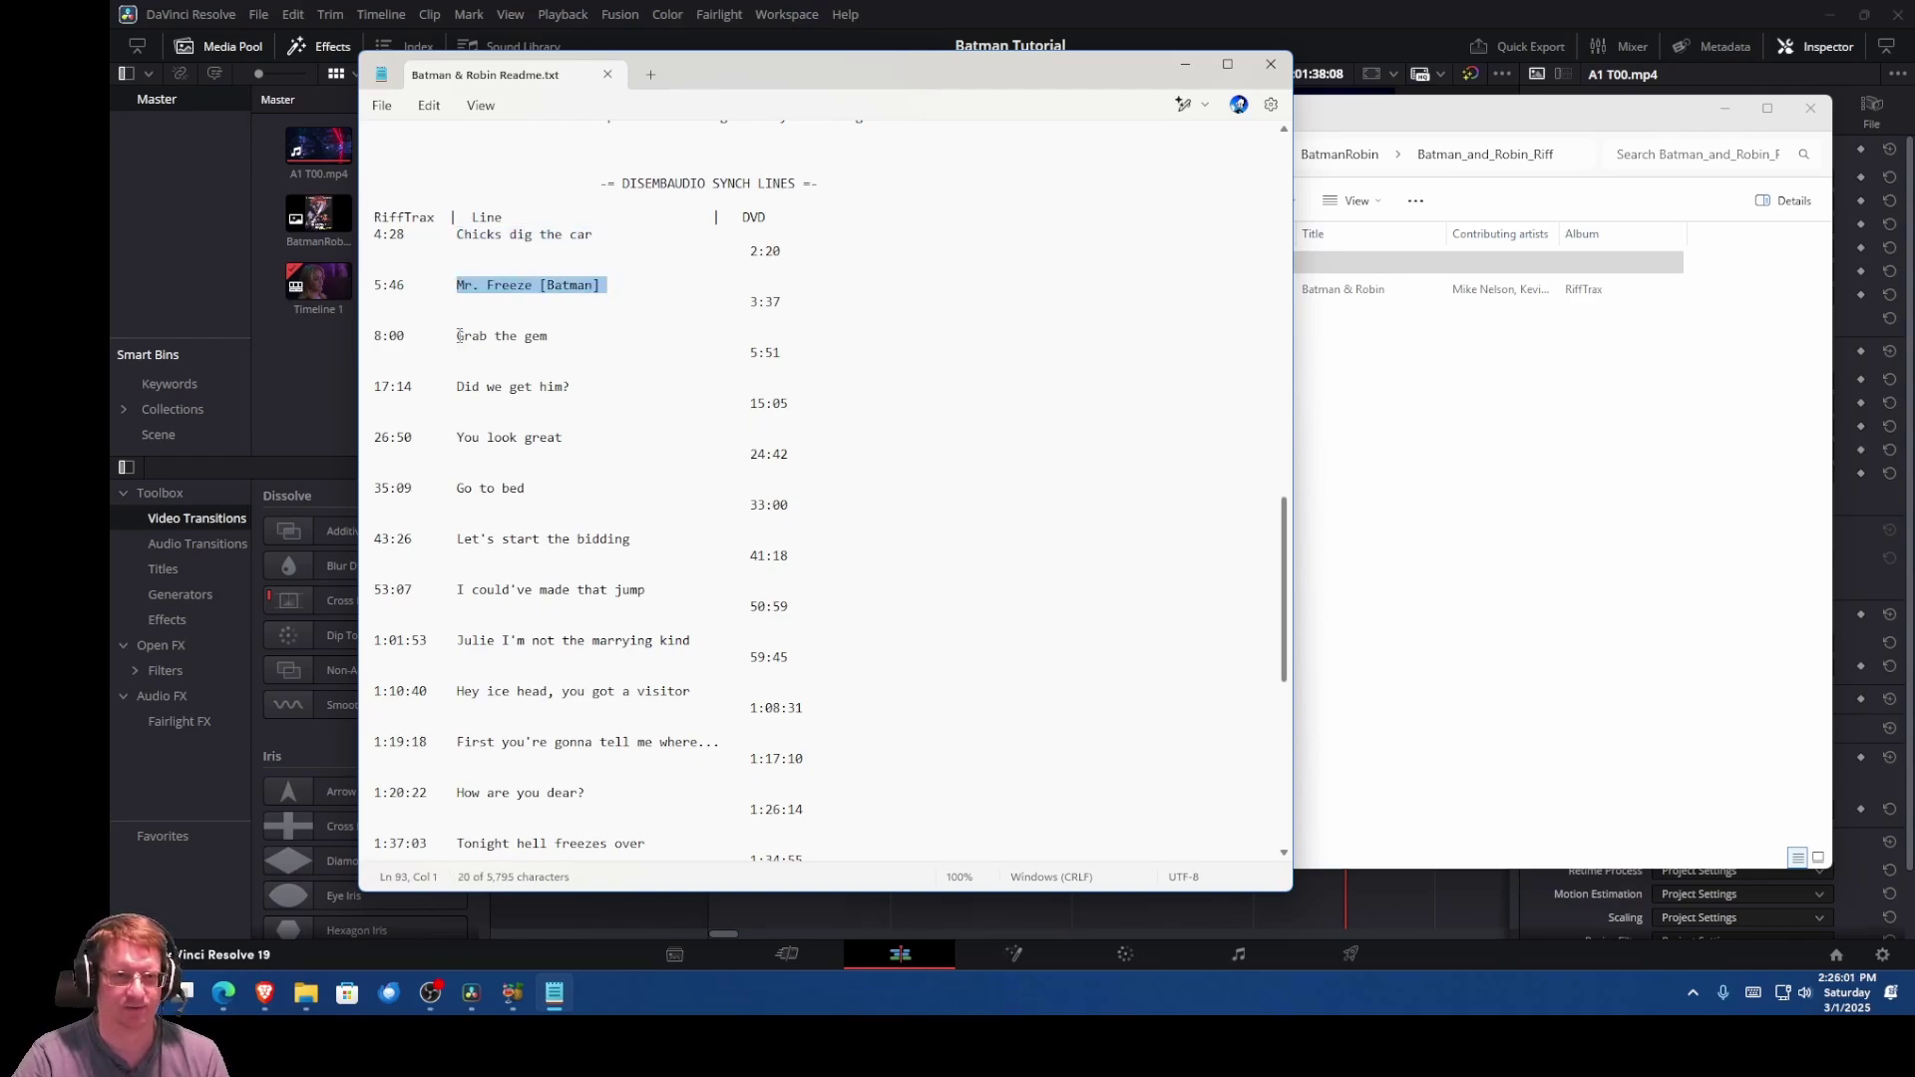
left_click_drag(460, 335, 556, 337)
left_click(400, 250)
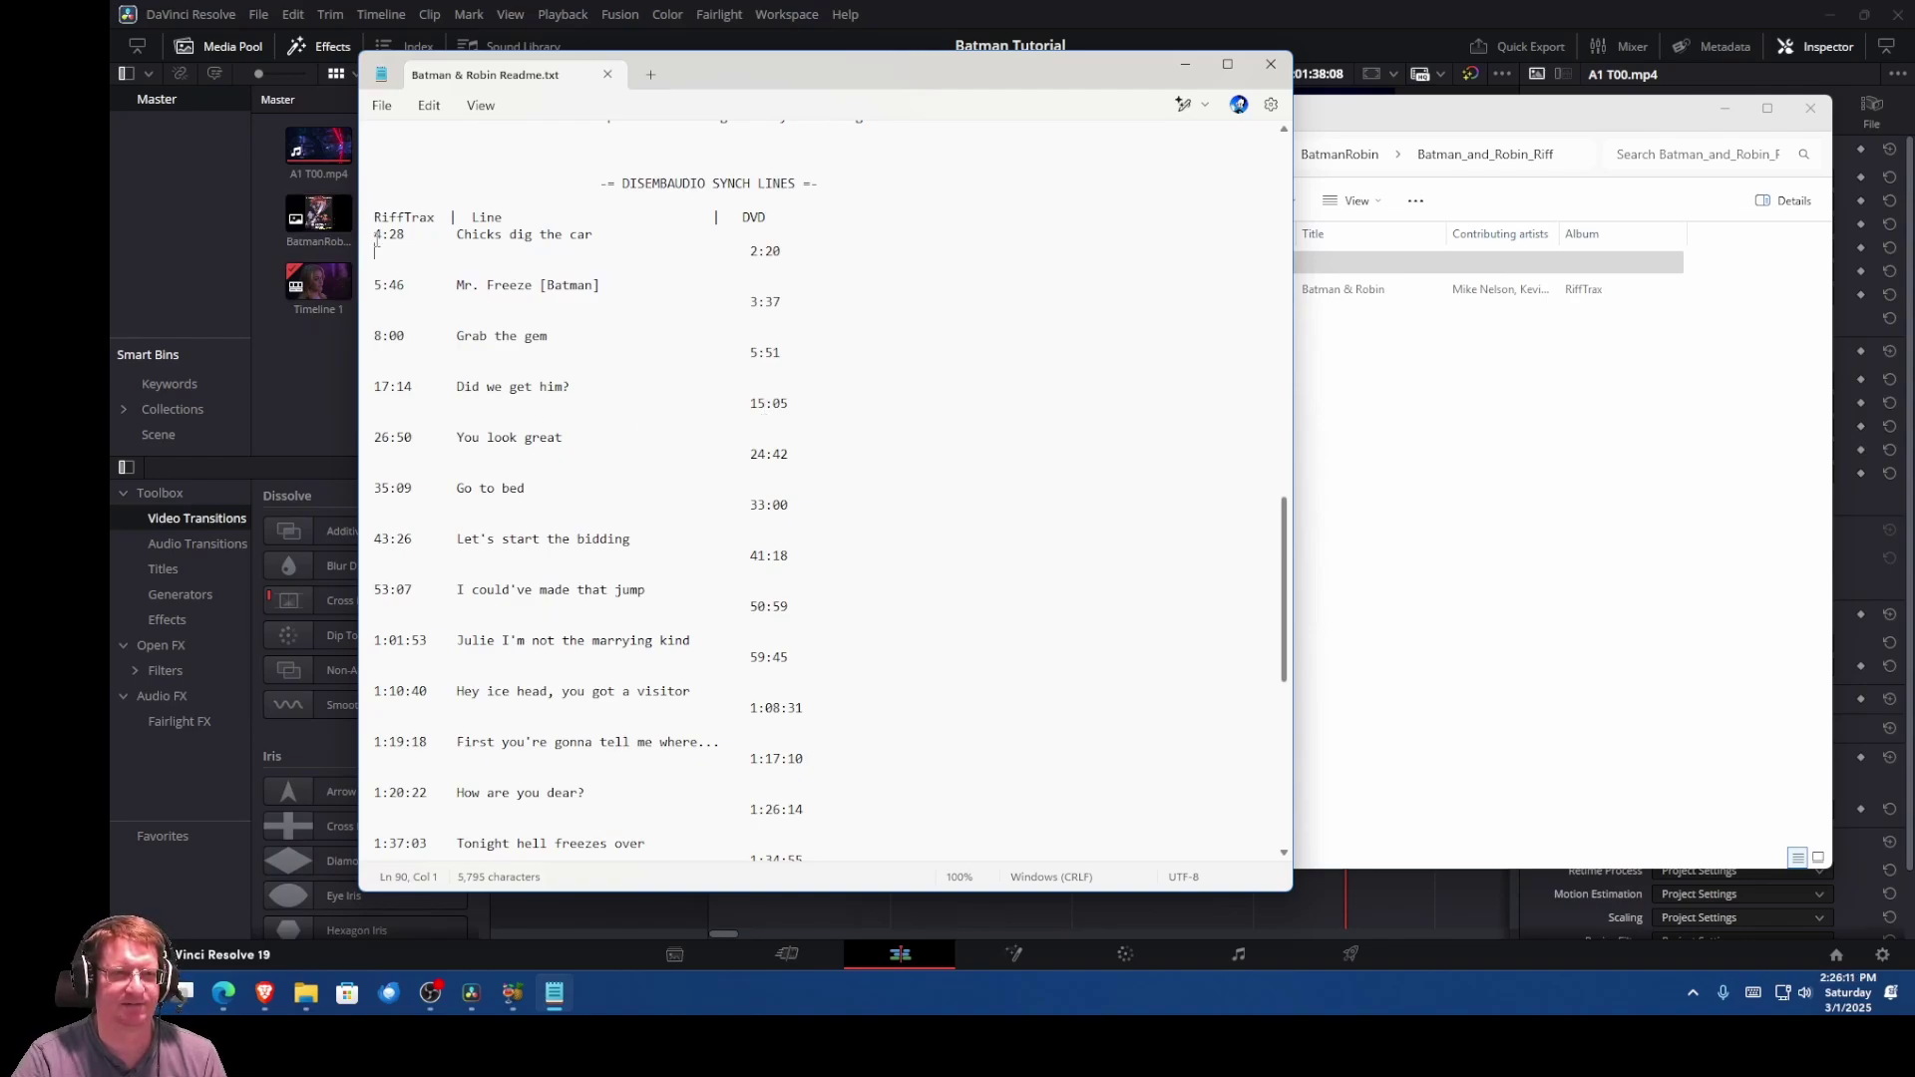
left_click_drag(376, 239, 594, 237)
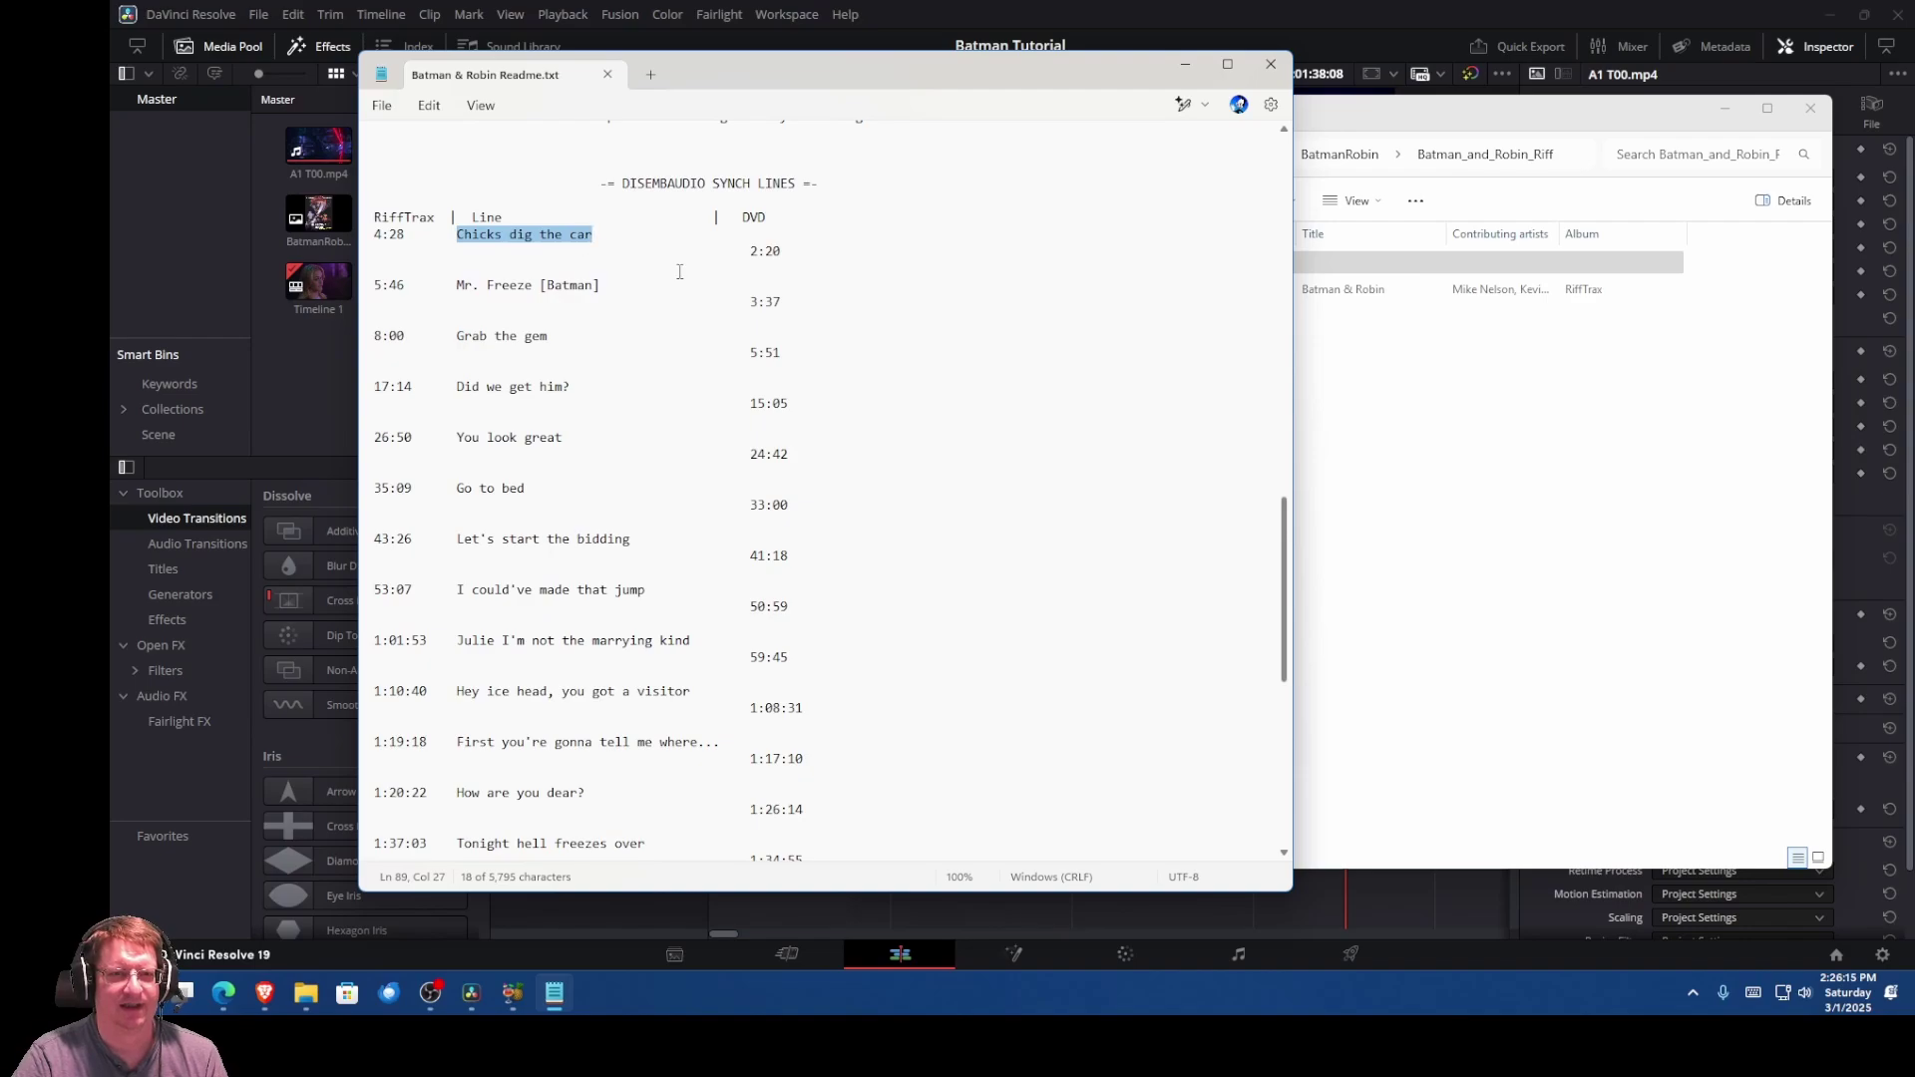
Step: Switch between DaVinci Resolve and the readme to compare the timeline with the RiffTrax time of "Chicks dig the car"
left_click(1392, 20)
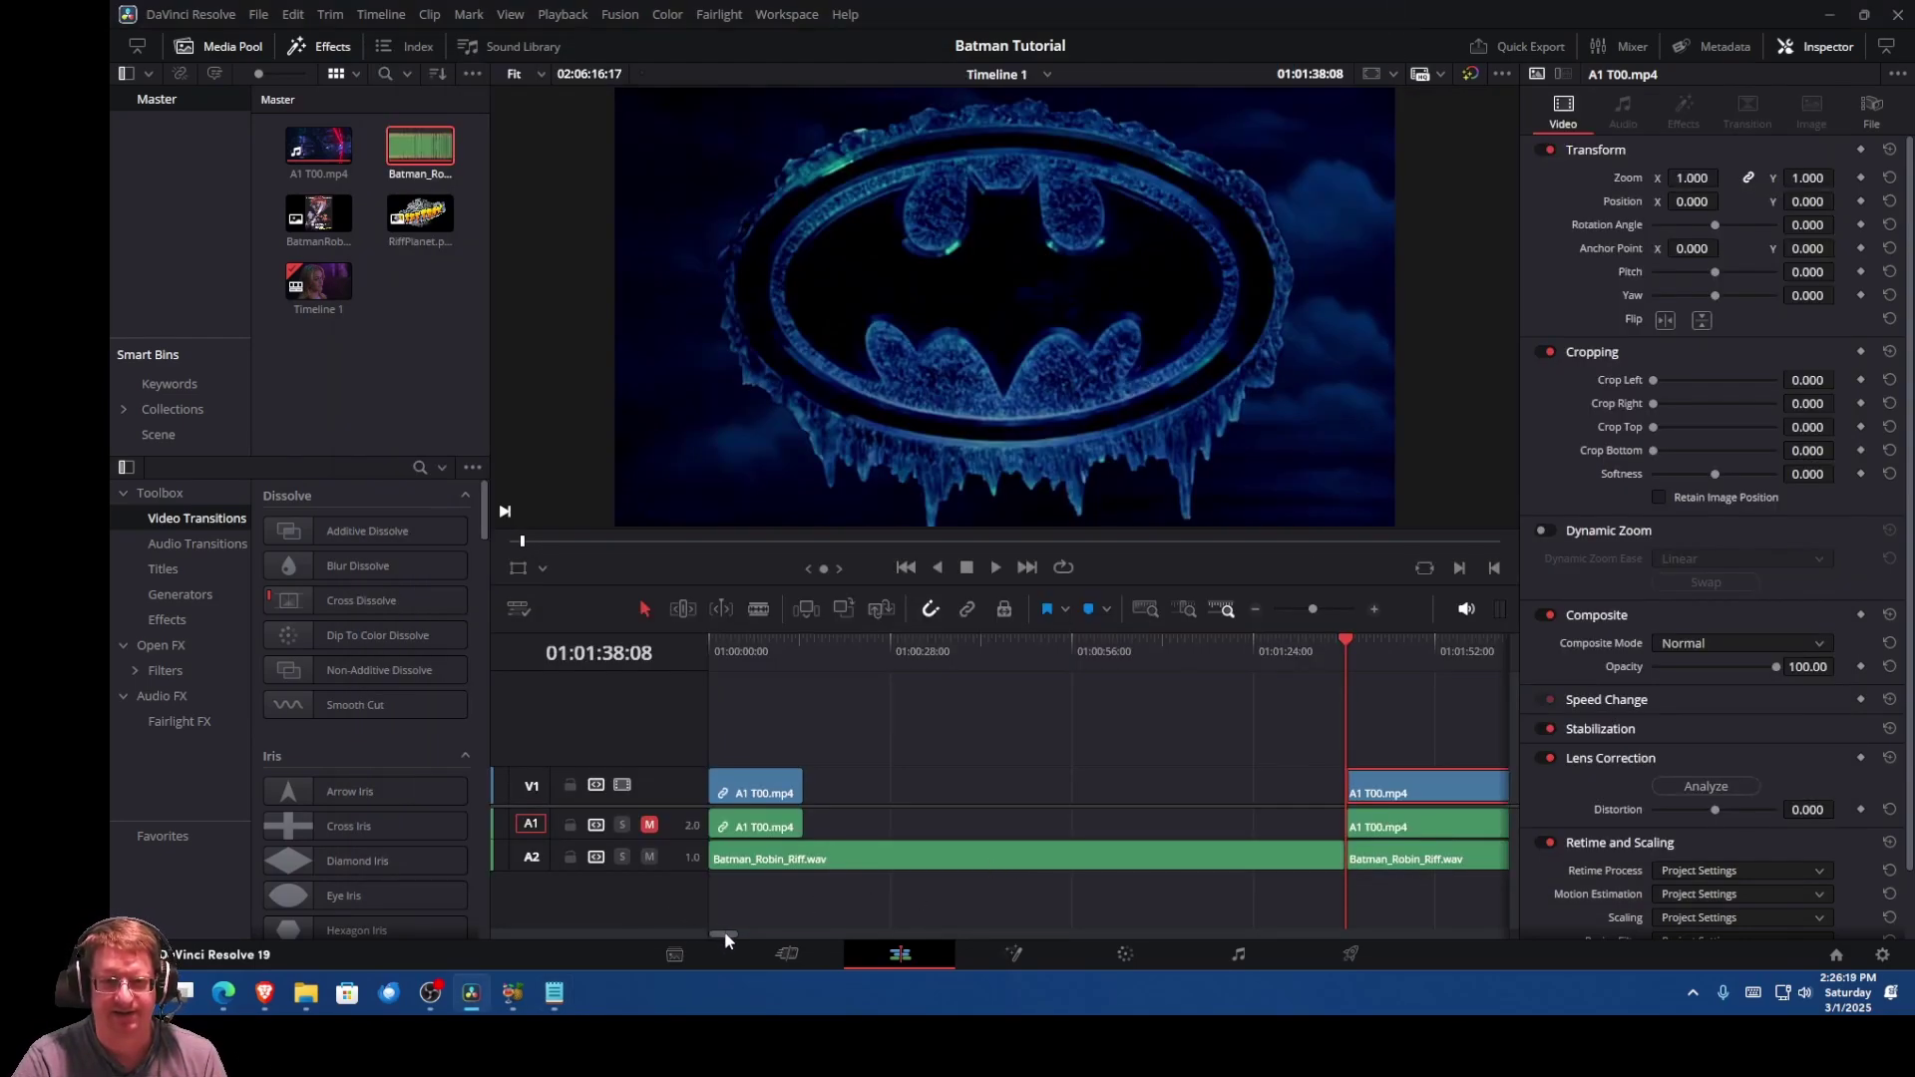
left_click(1306, 607)
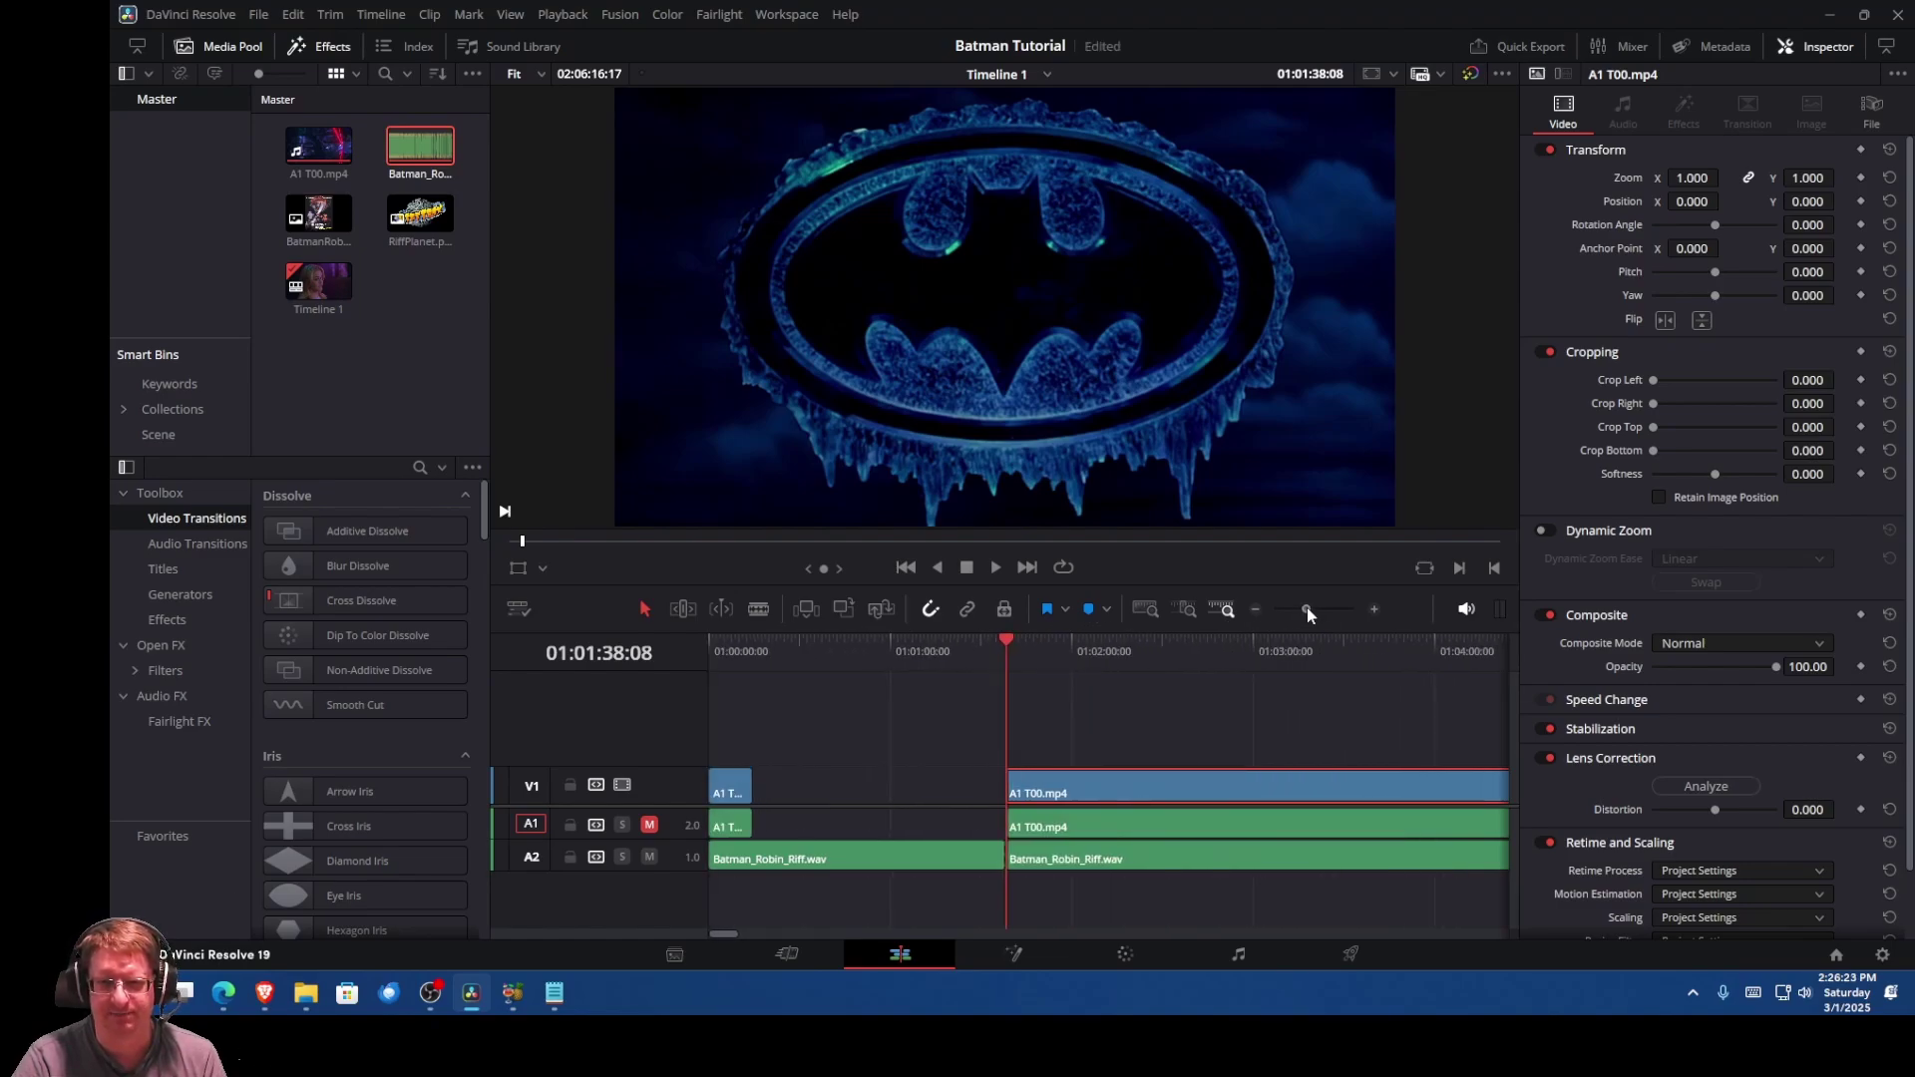
left_click_drag(1308, 611, 1305, 610)
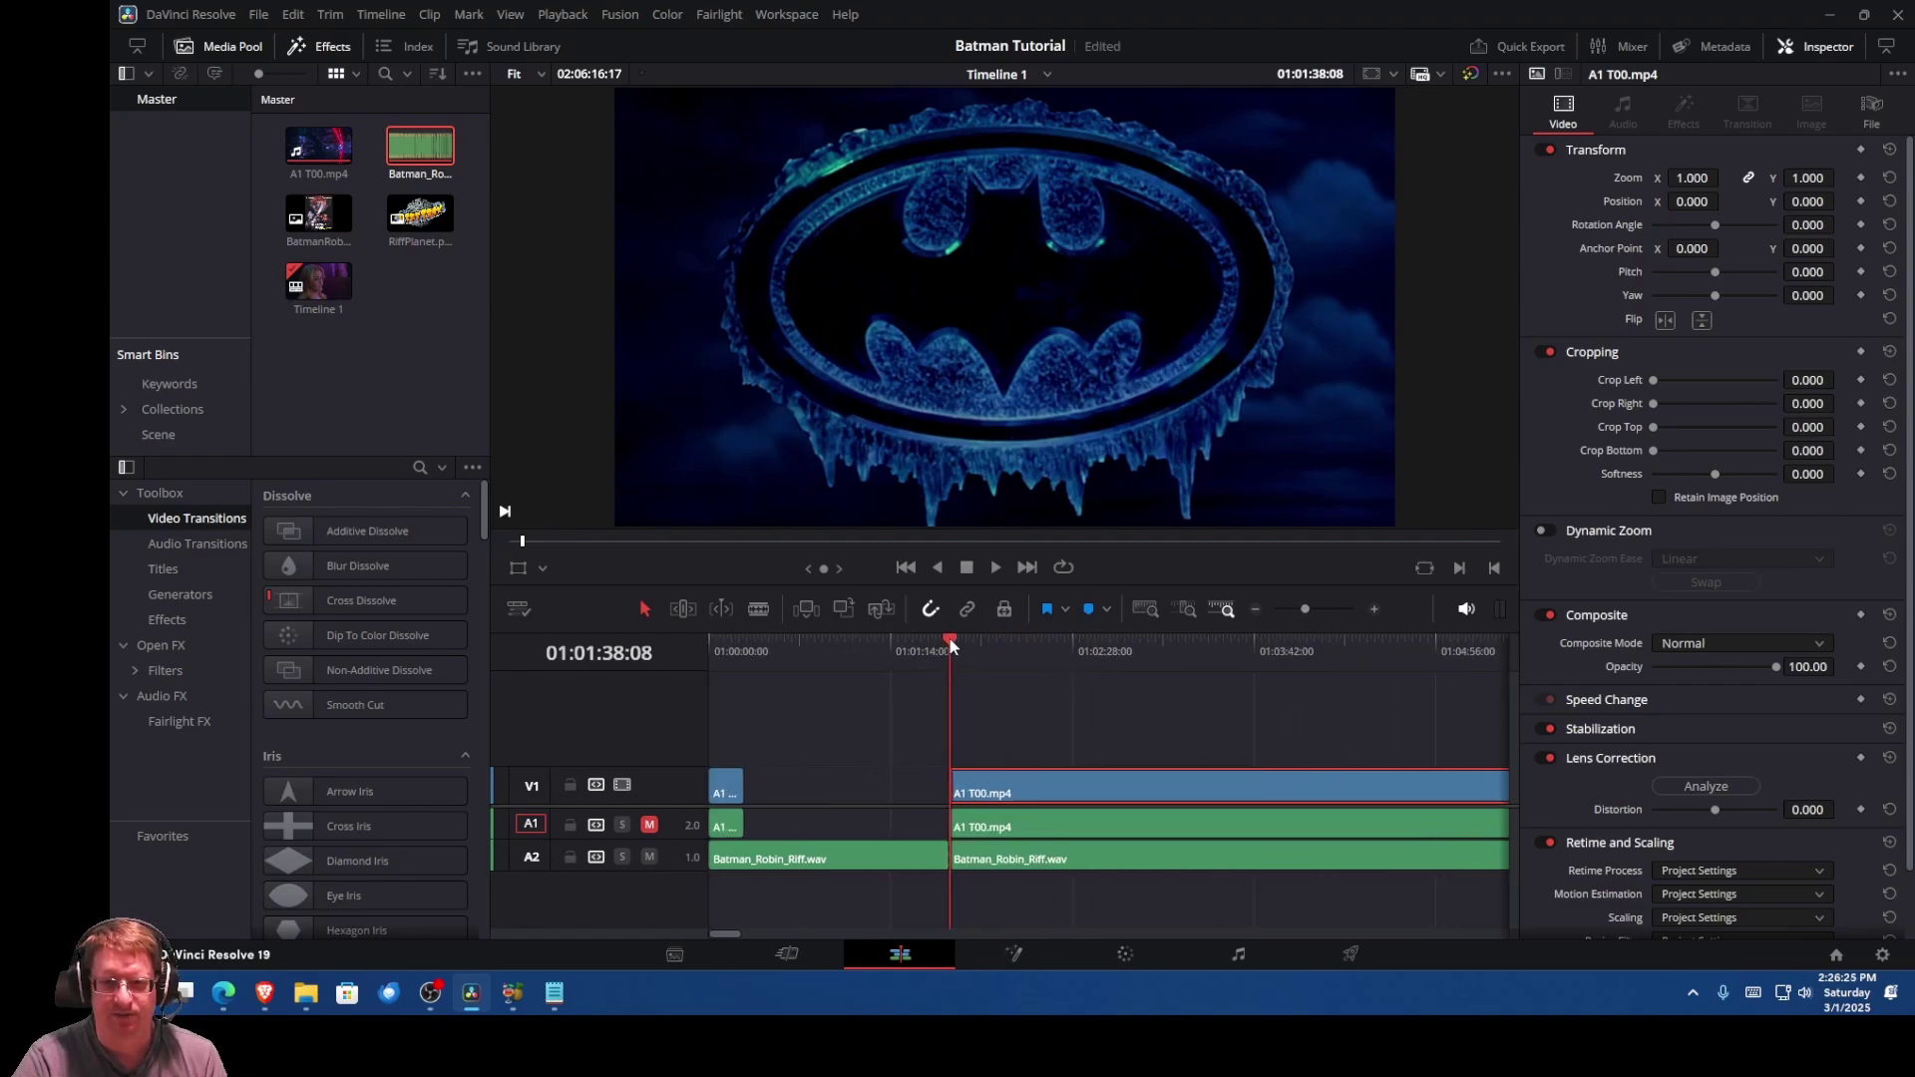
left_click(554, 993)
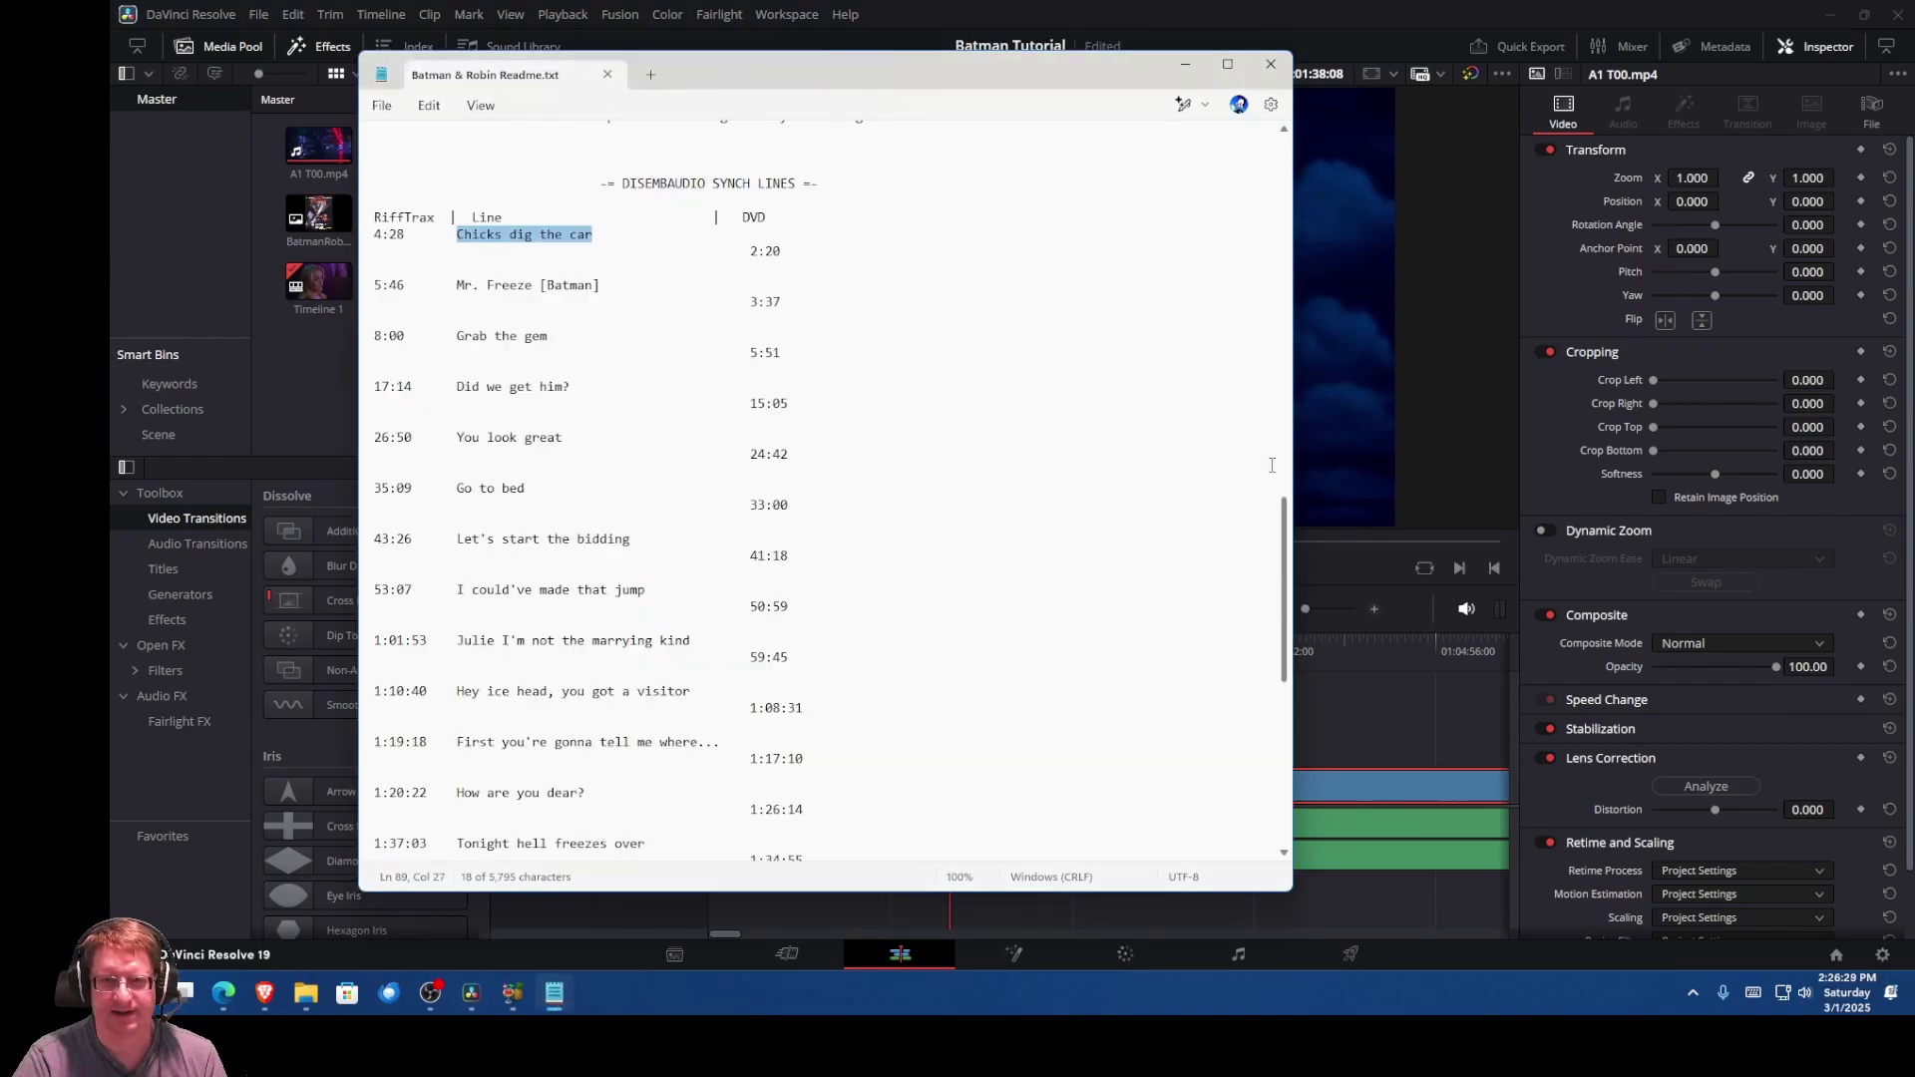
key("alt+Tab")
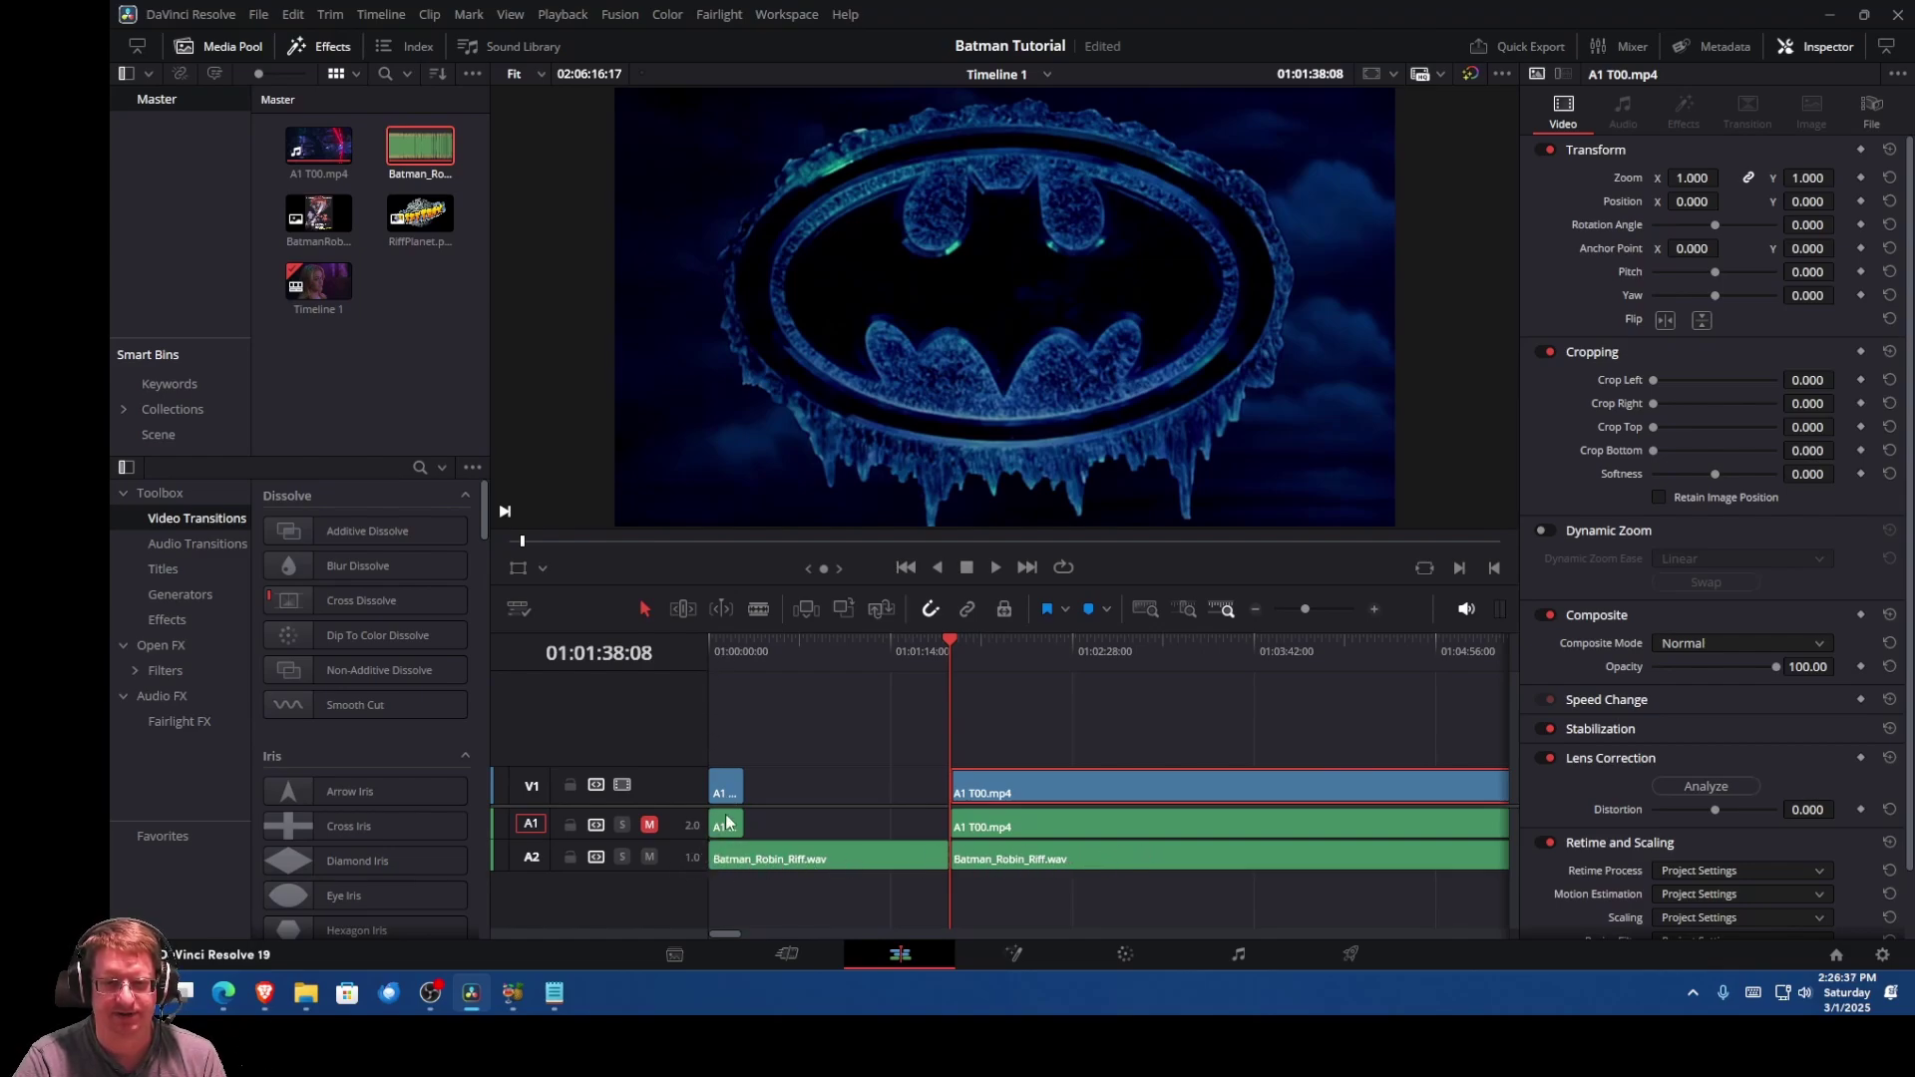
left_click(554, 992)
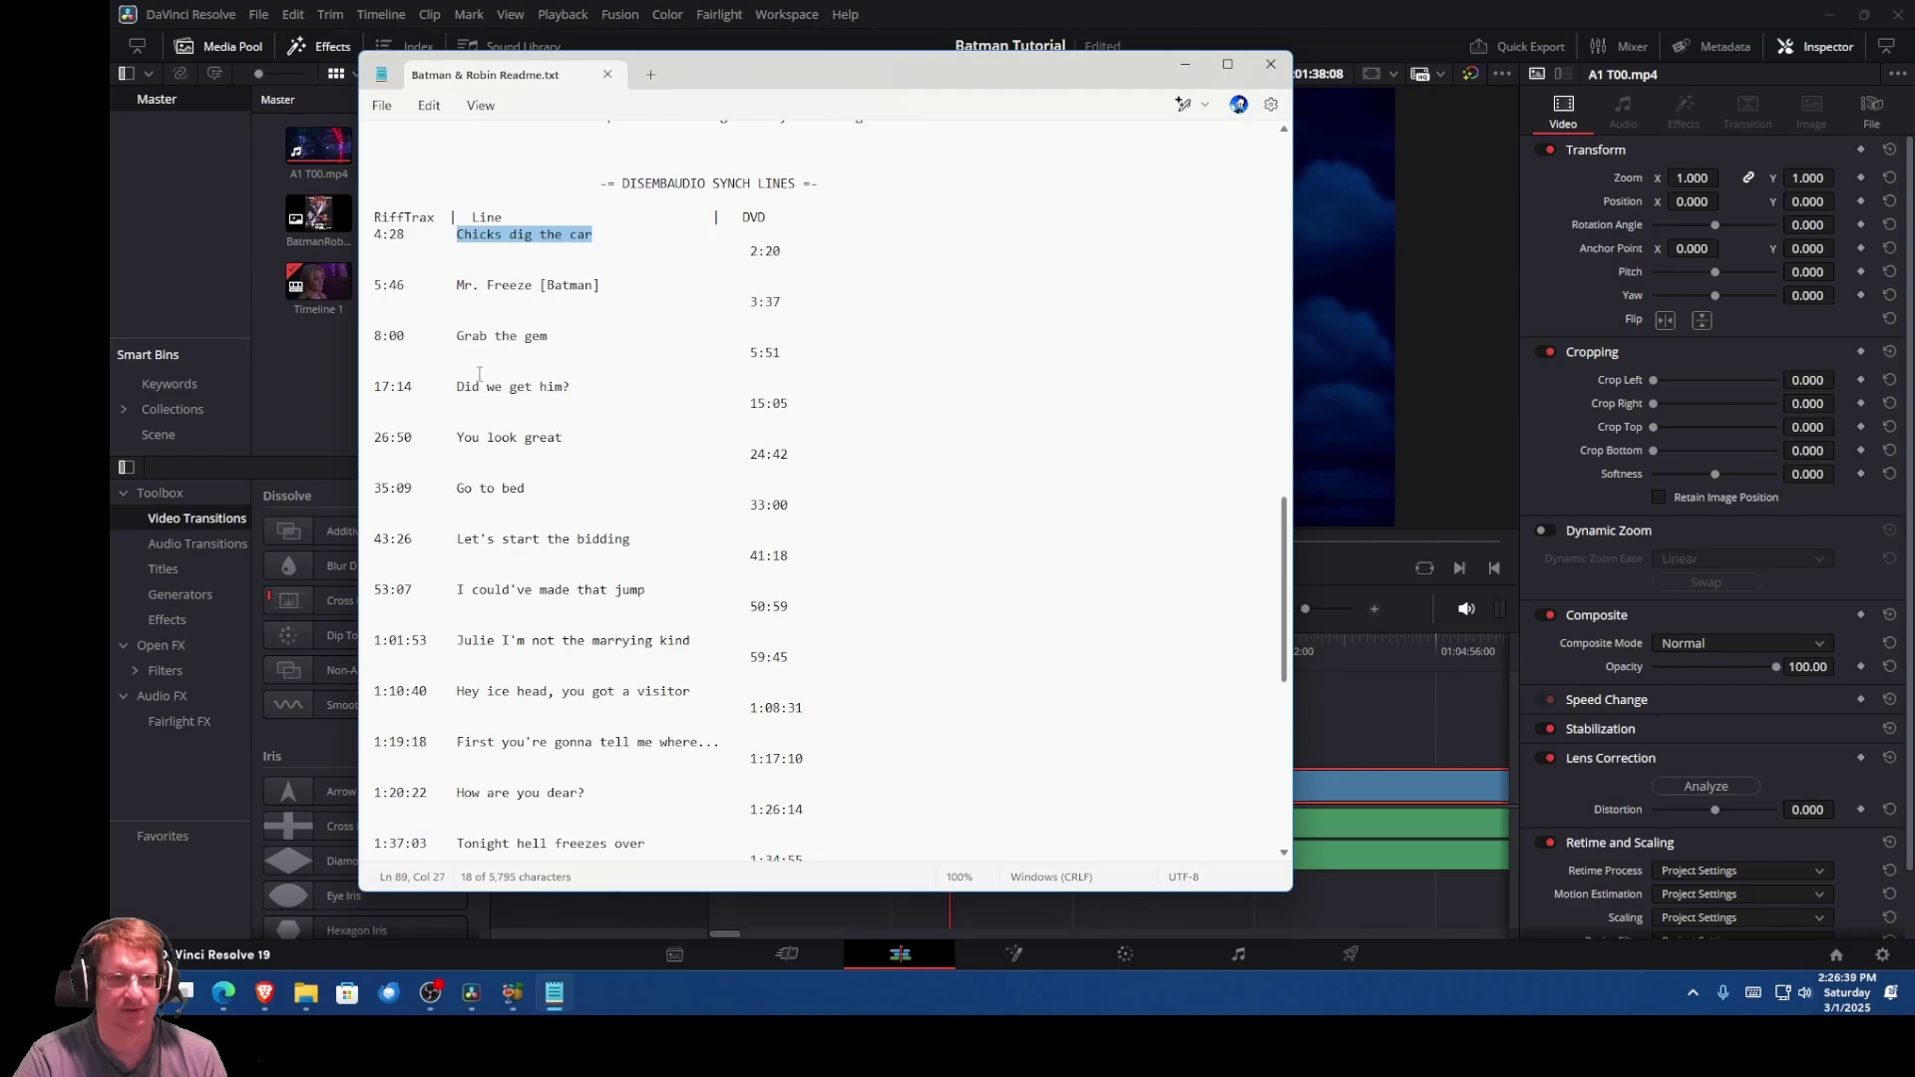
left_click(408, 234)
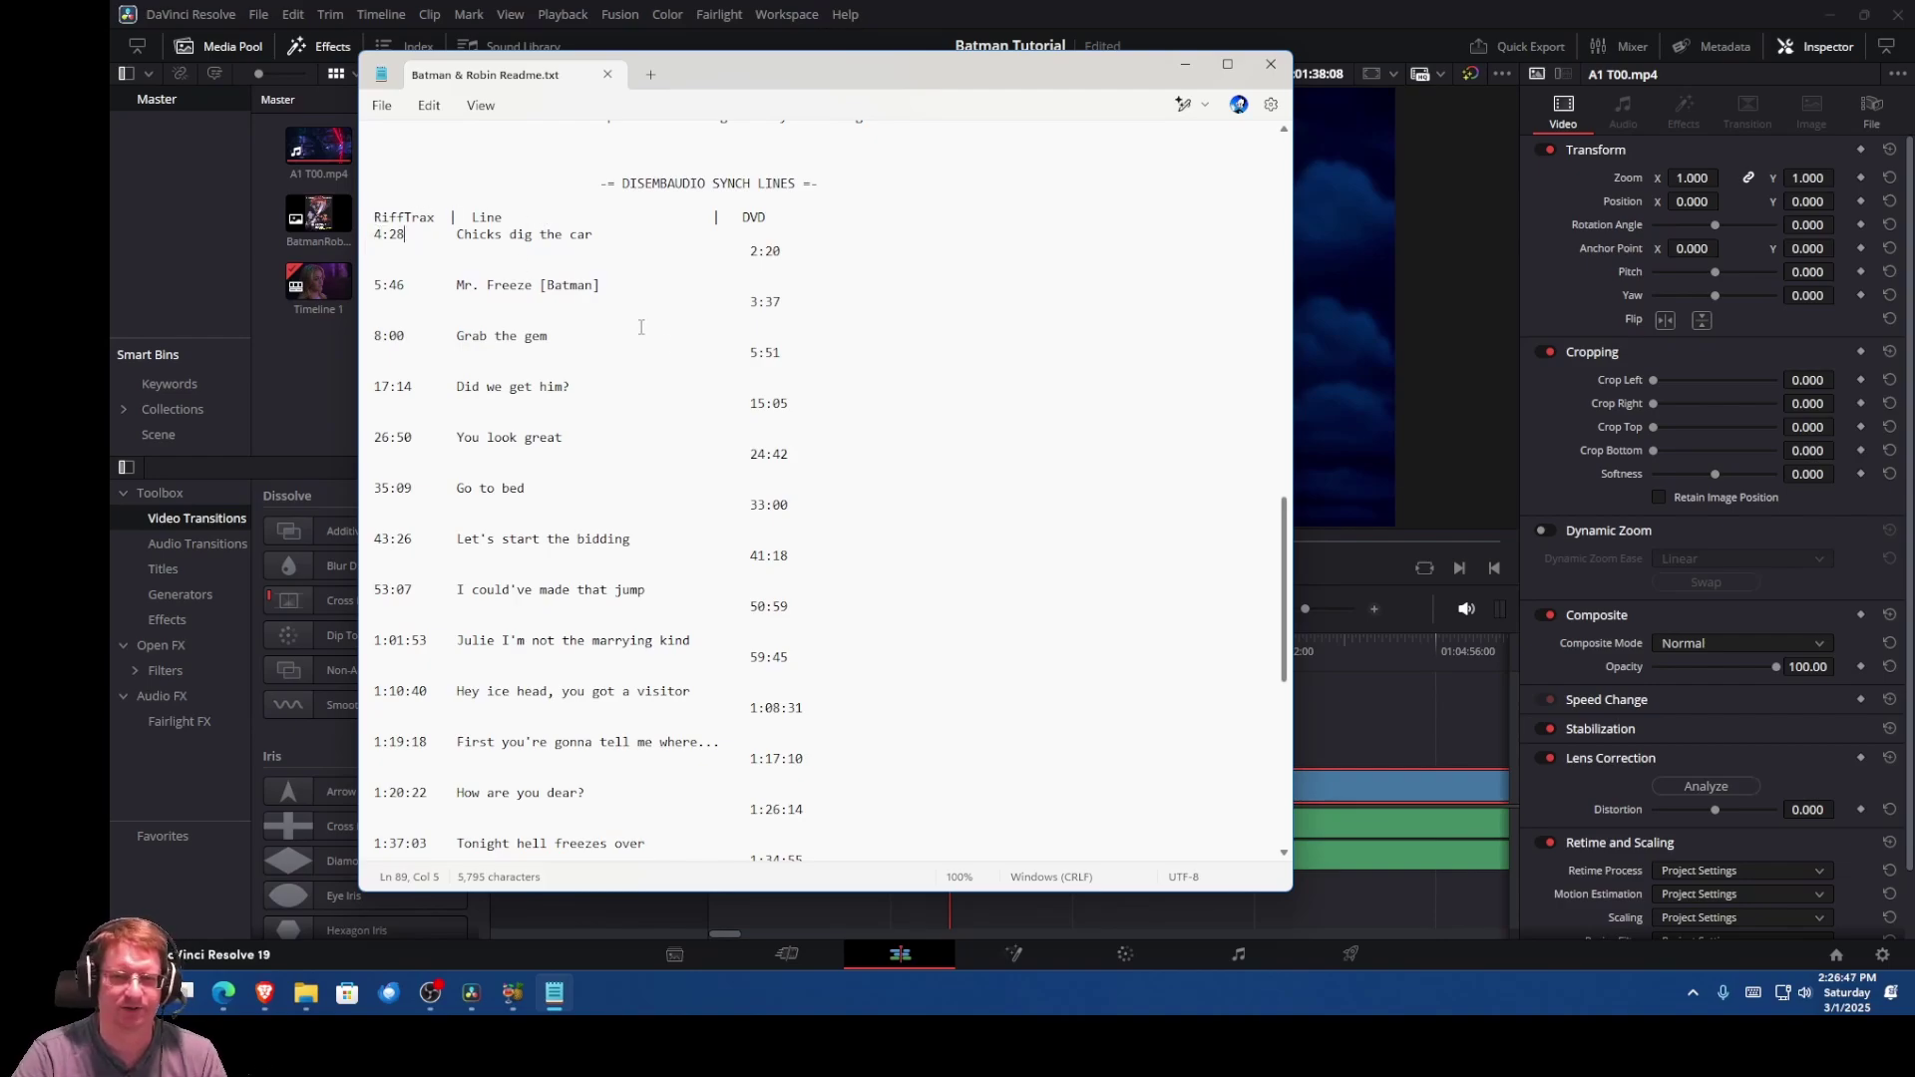
left_click(1382, 16)
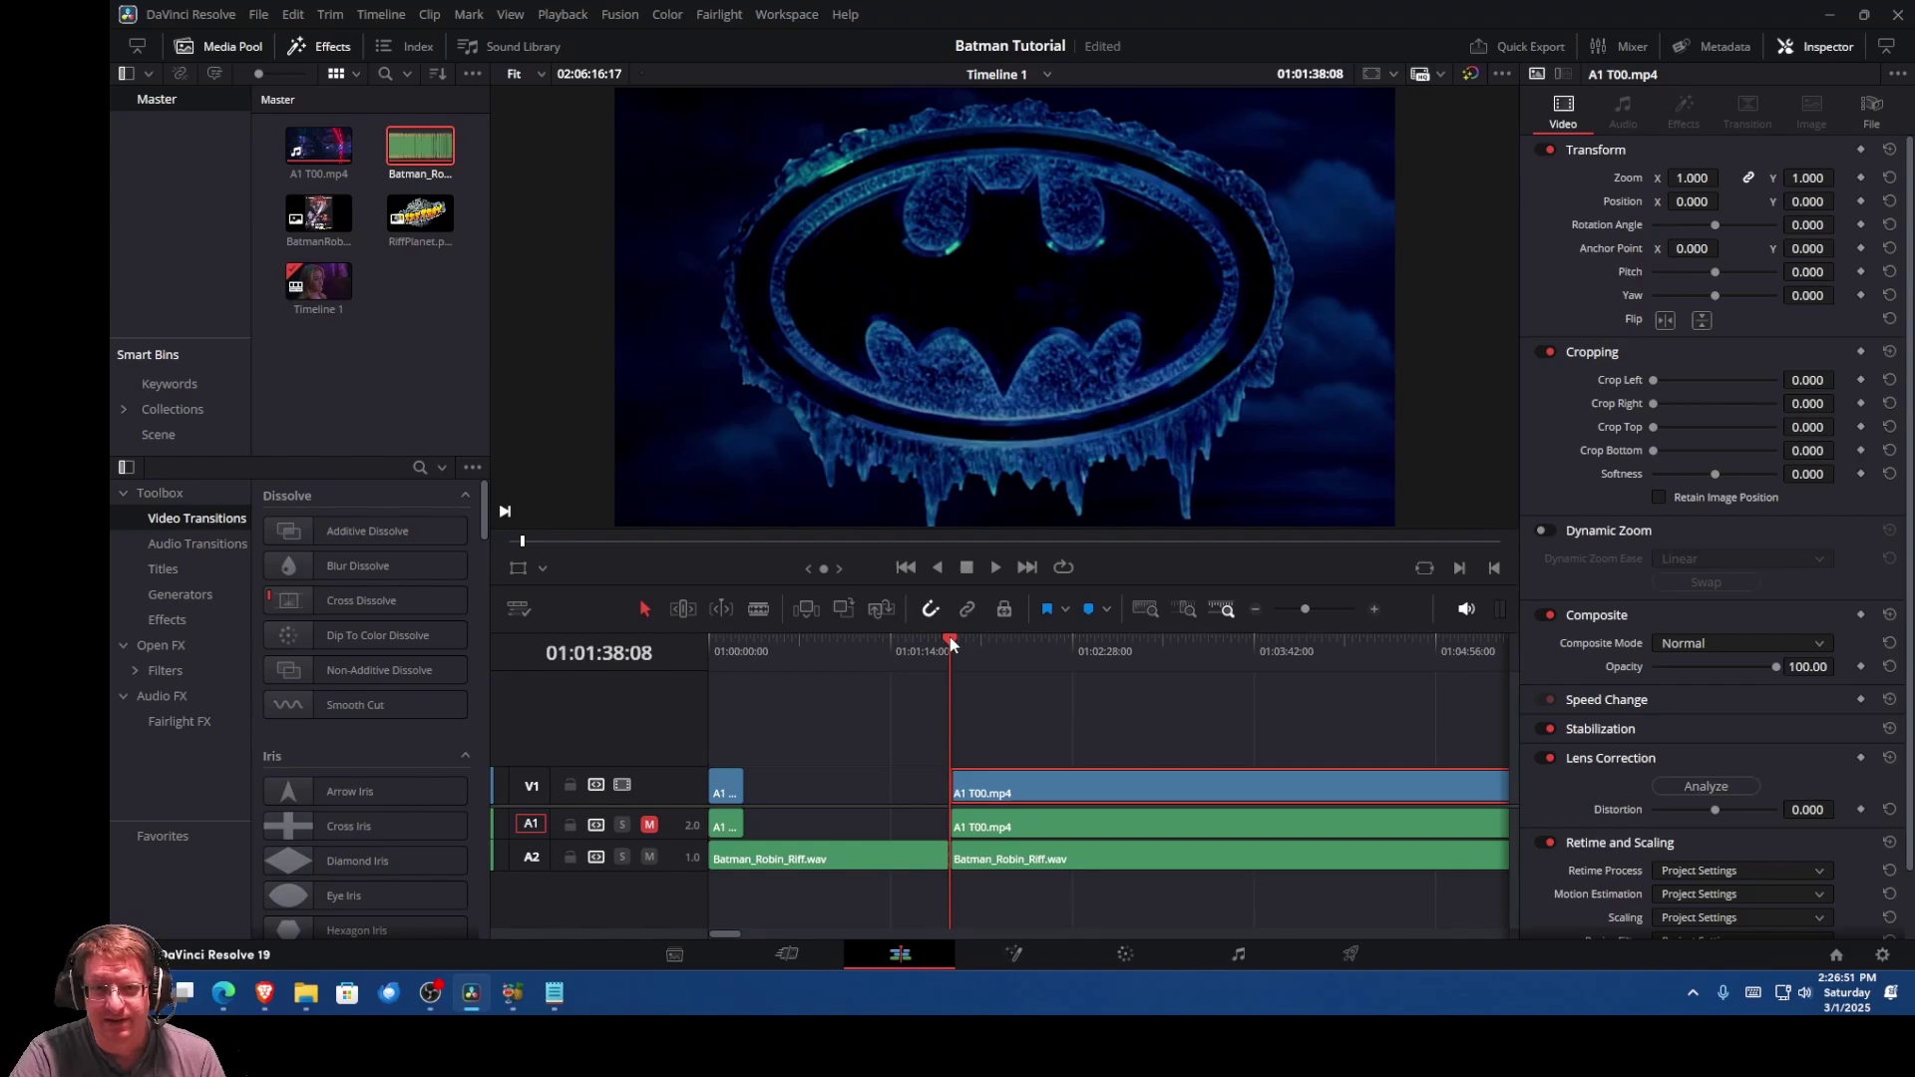
Step: Find the "Chicks dig the car" line by playing around 01:03:44, and unmute audio track A1 to hear it against the riff
left_click_drag(949, 639, 1256, 647)
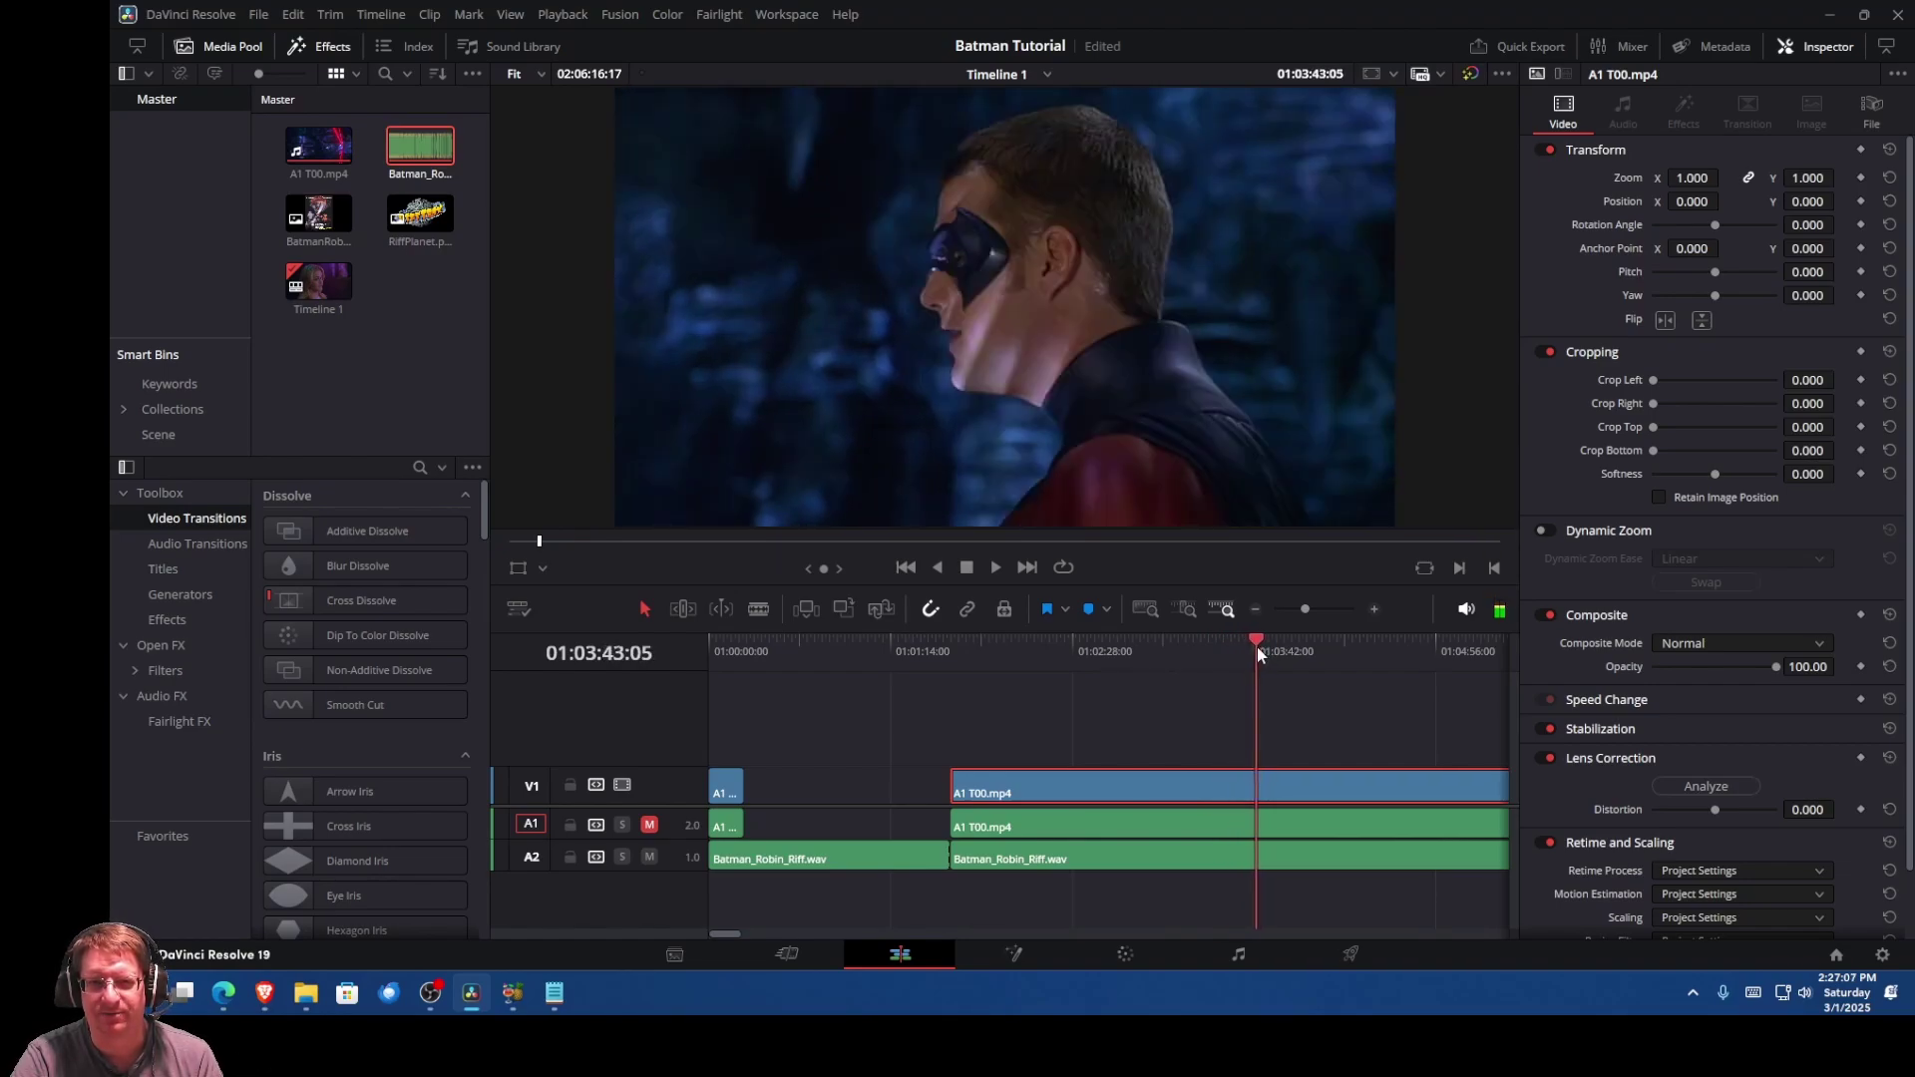
left_click(995, 568)
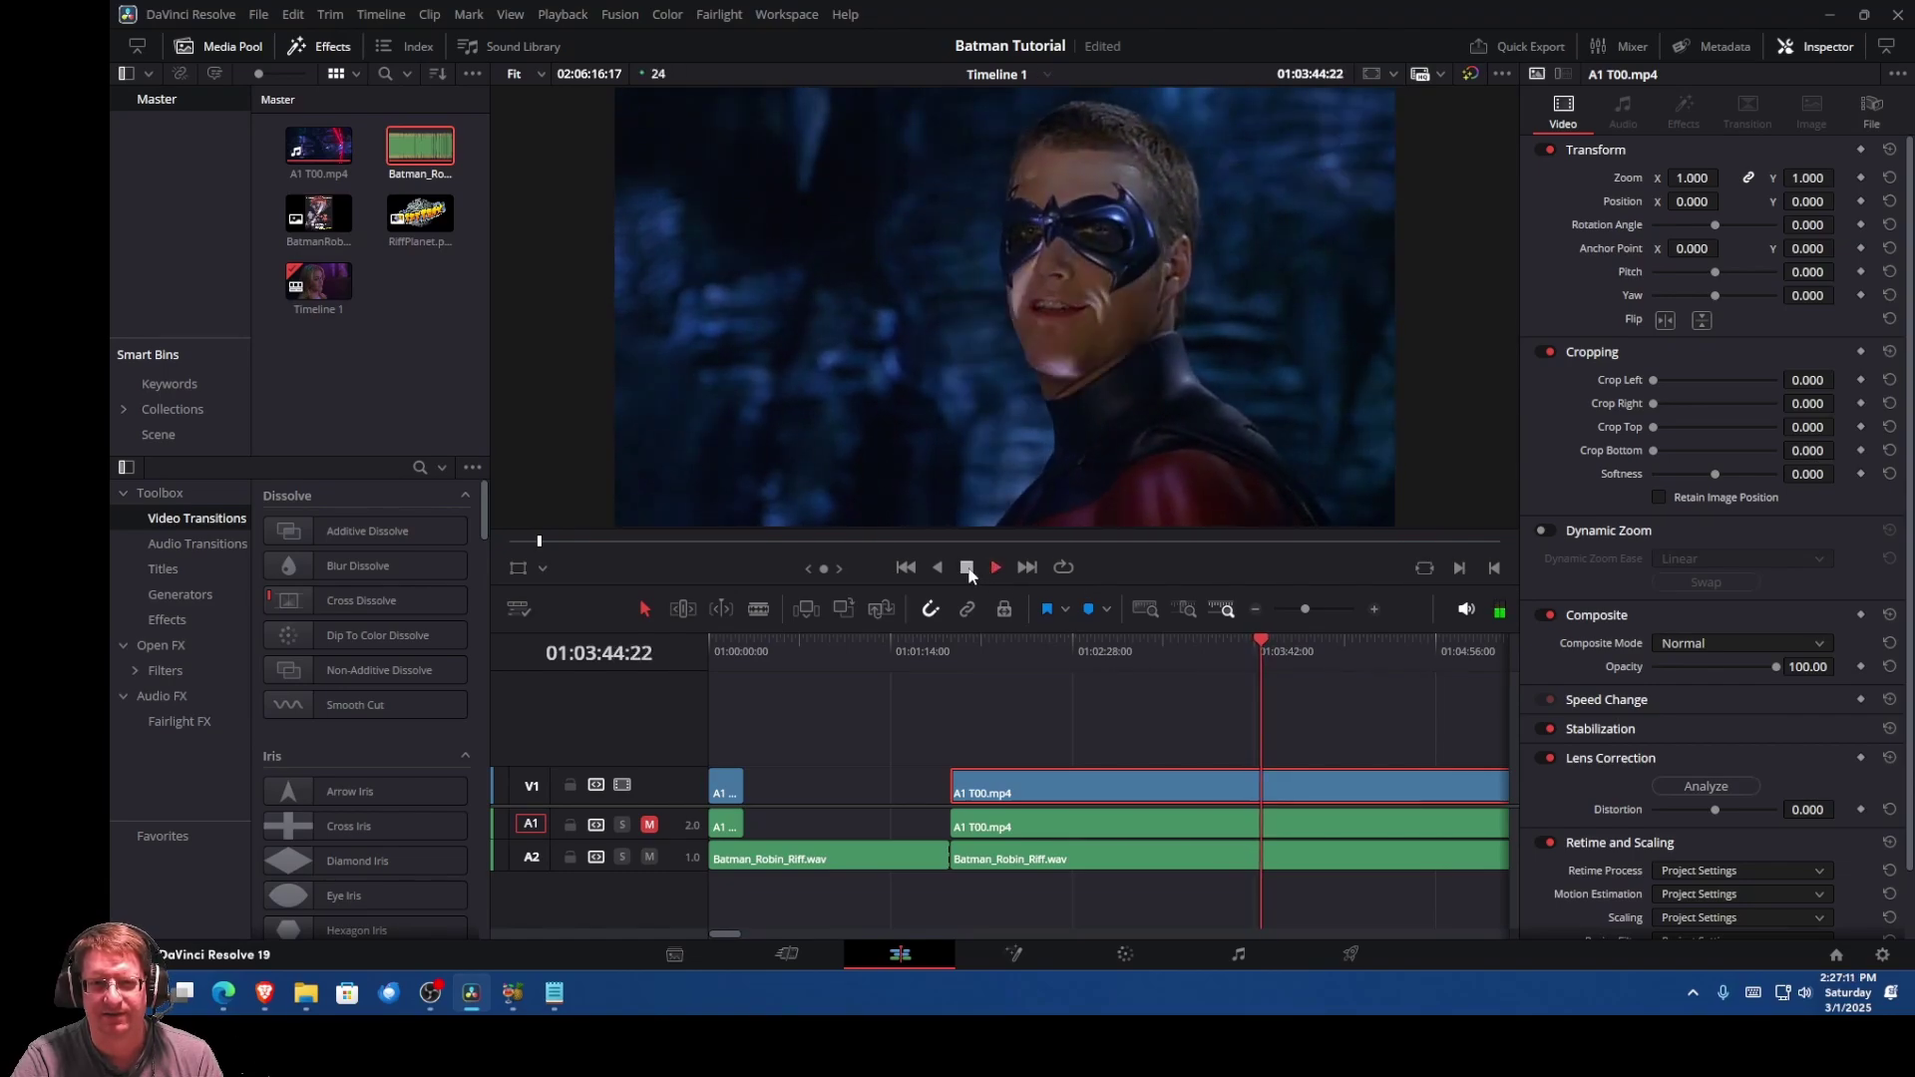
left_click(967, 568)
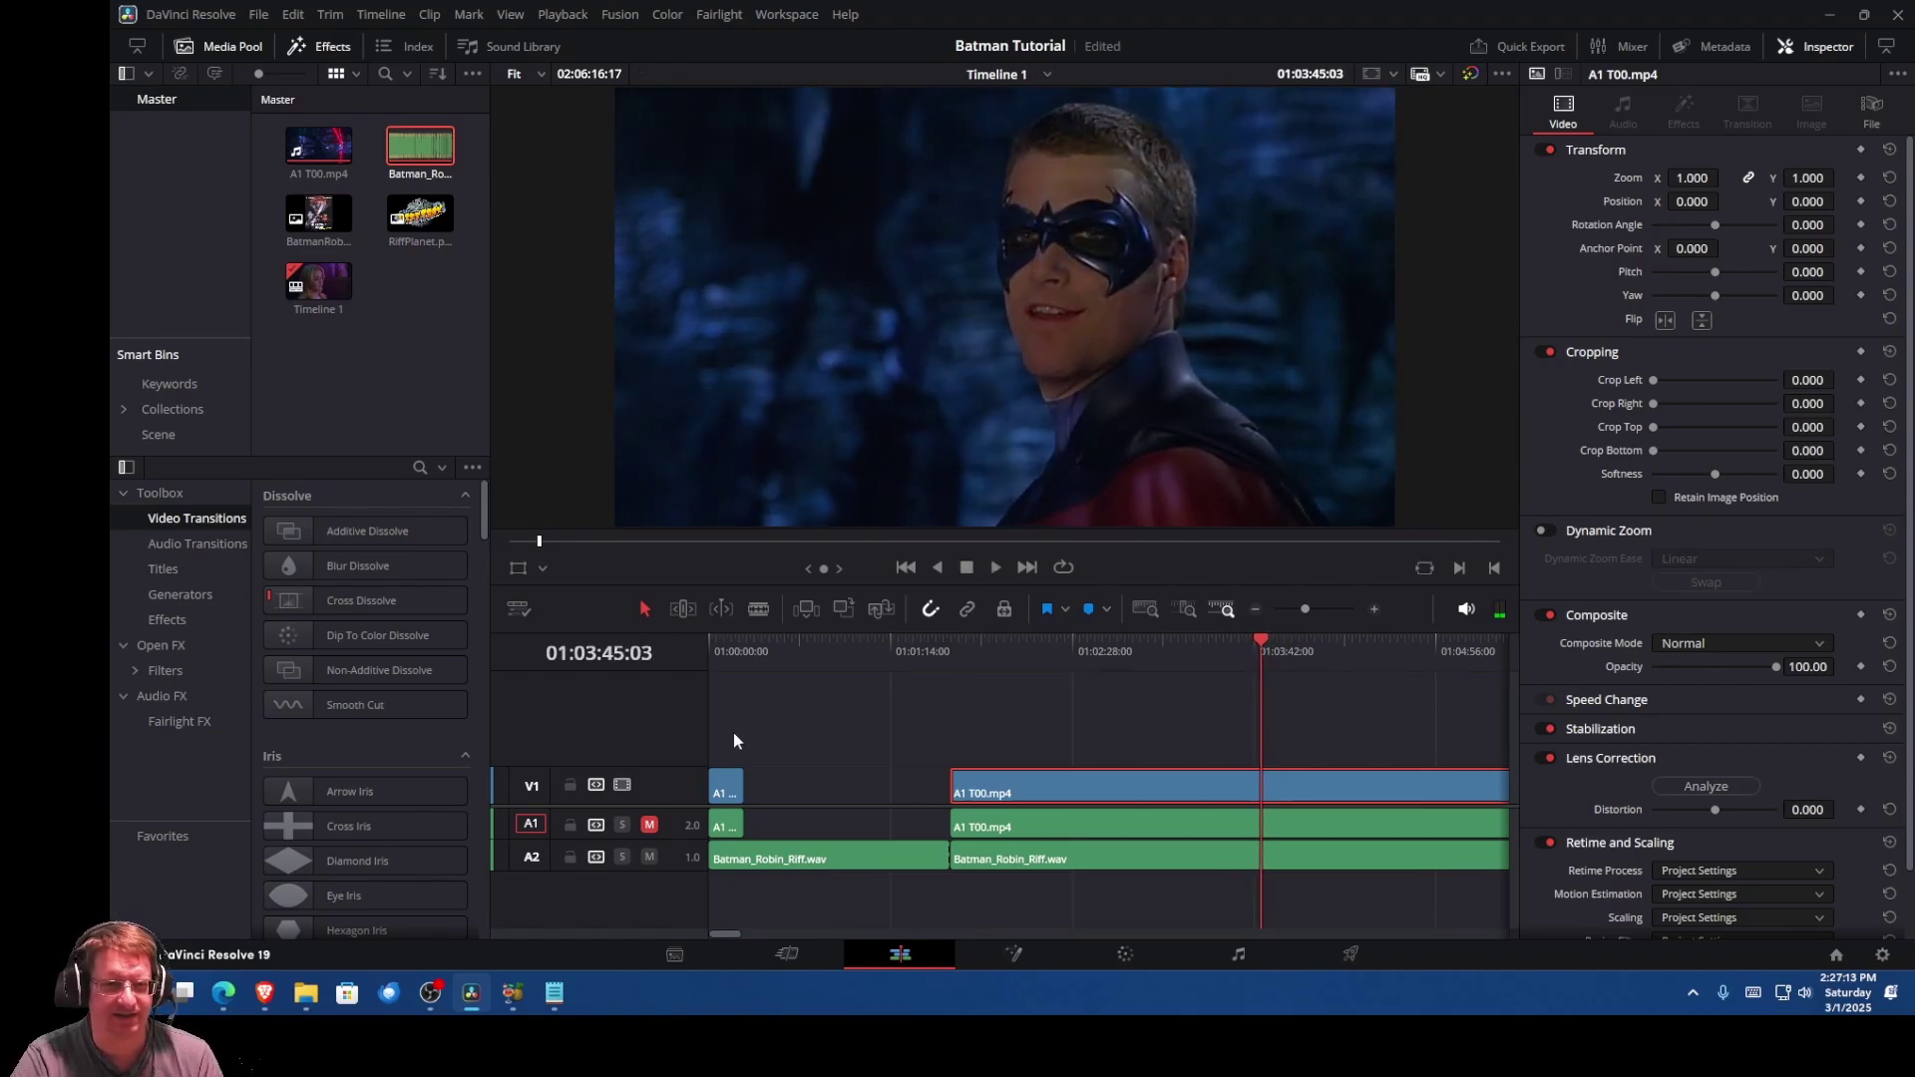
left_click(649, 825)
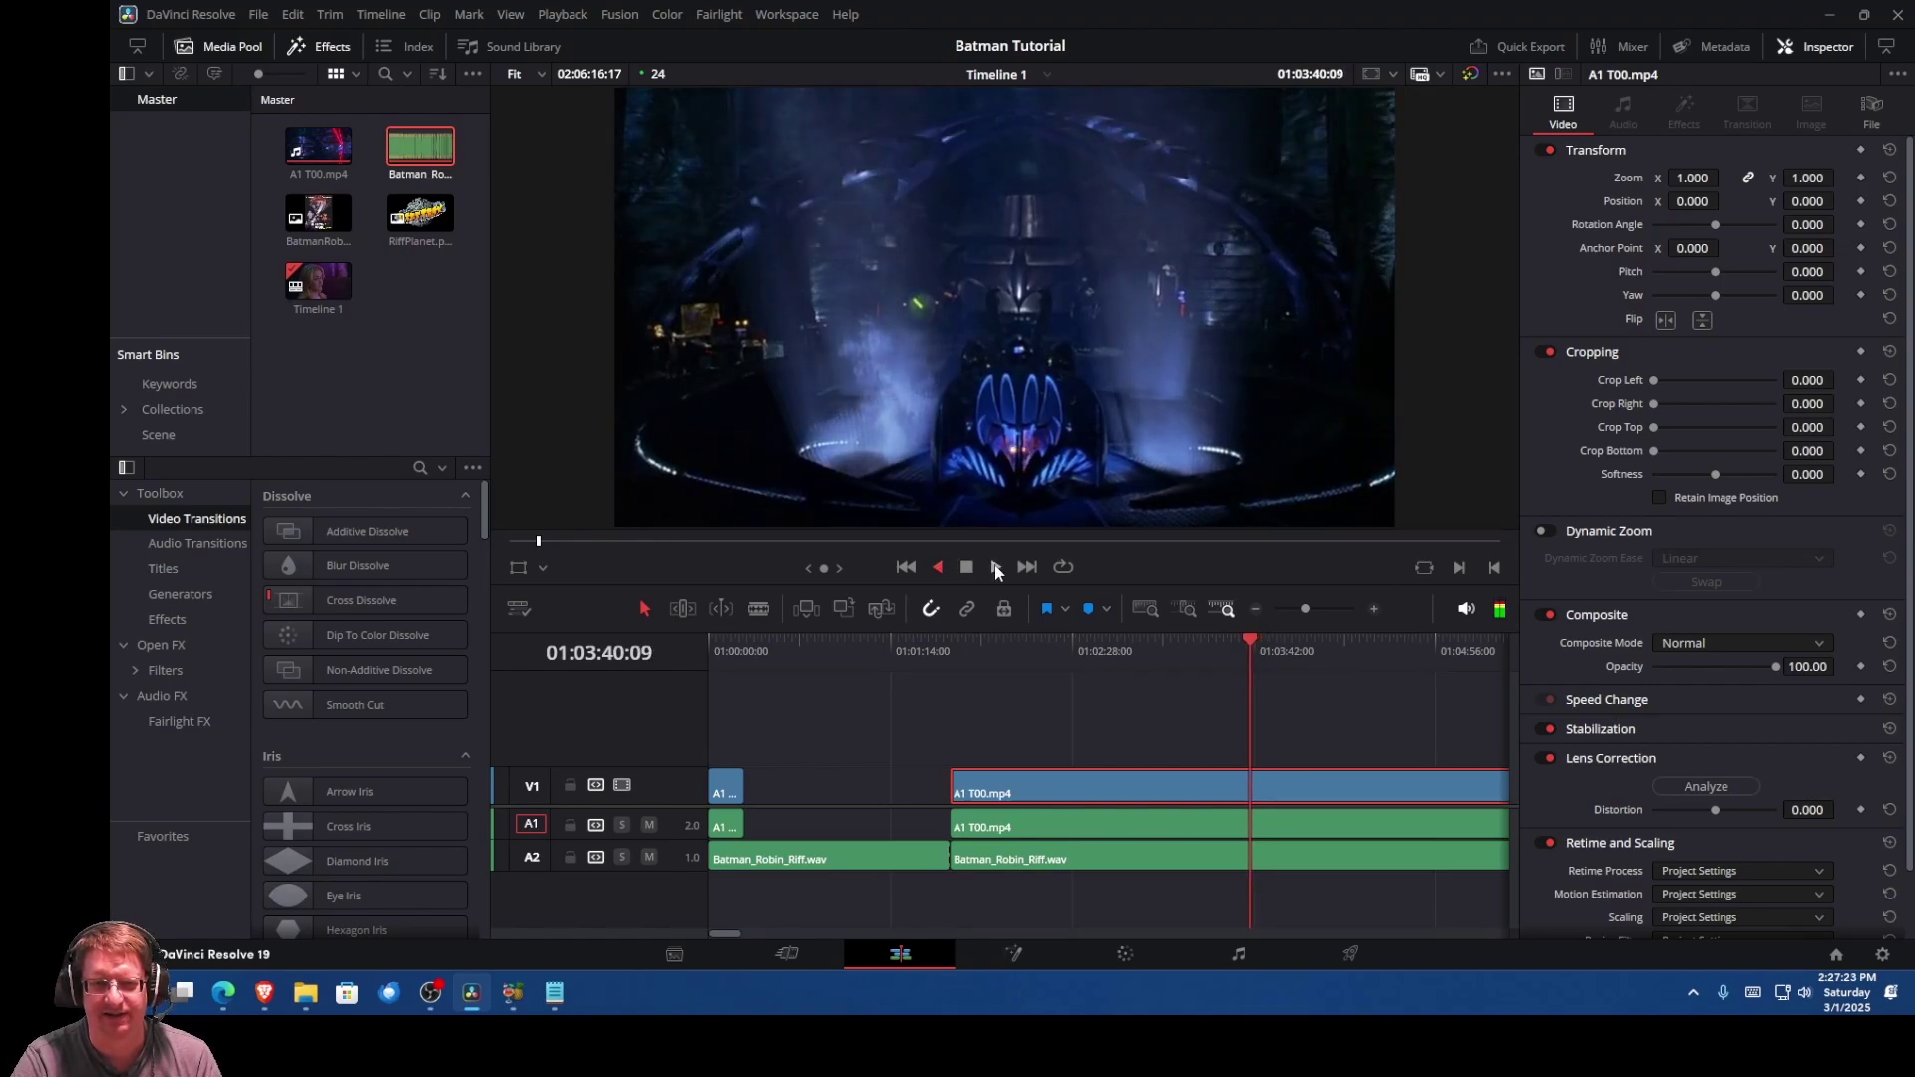
left_click(994, 567)
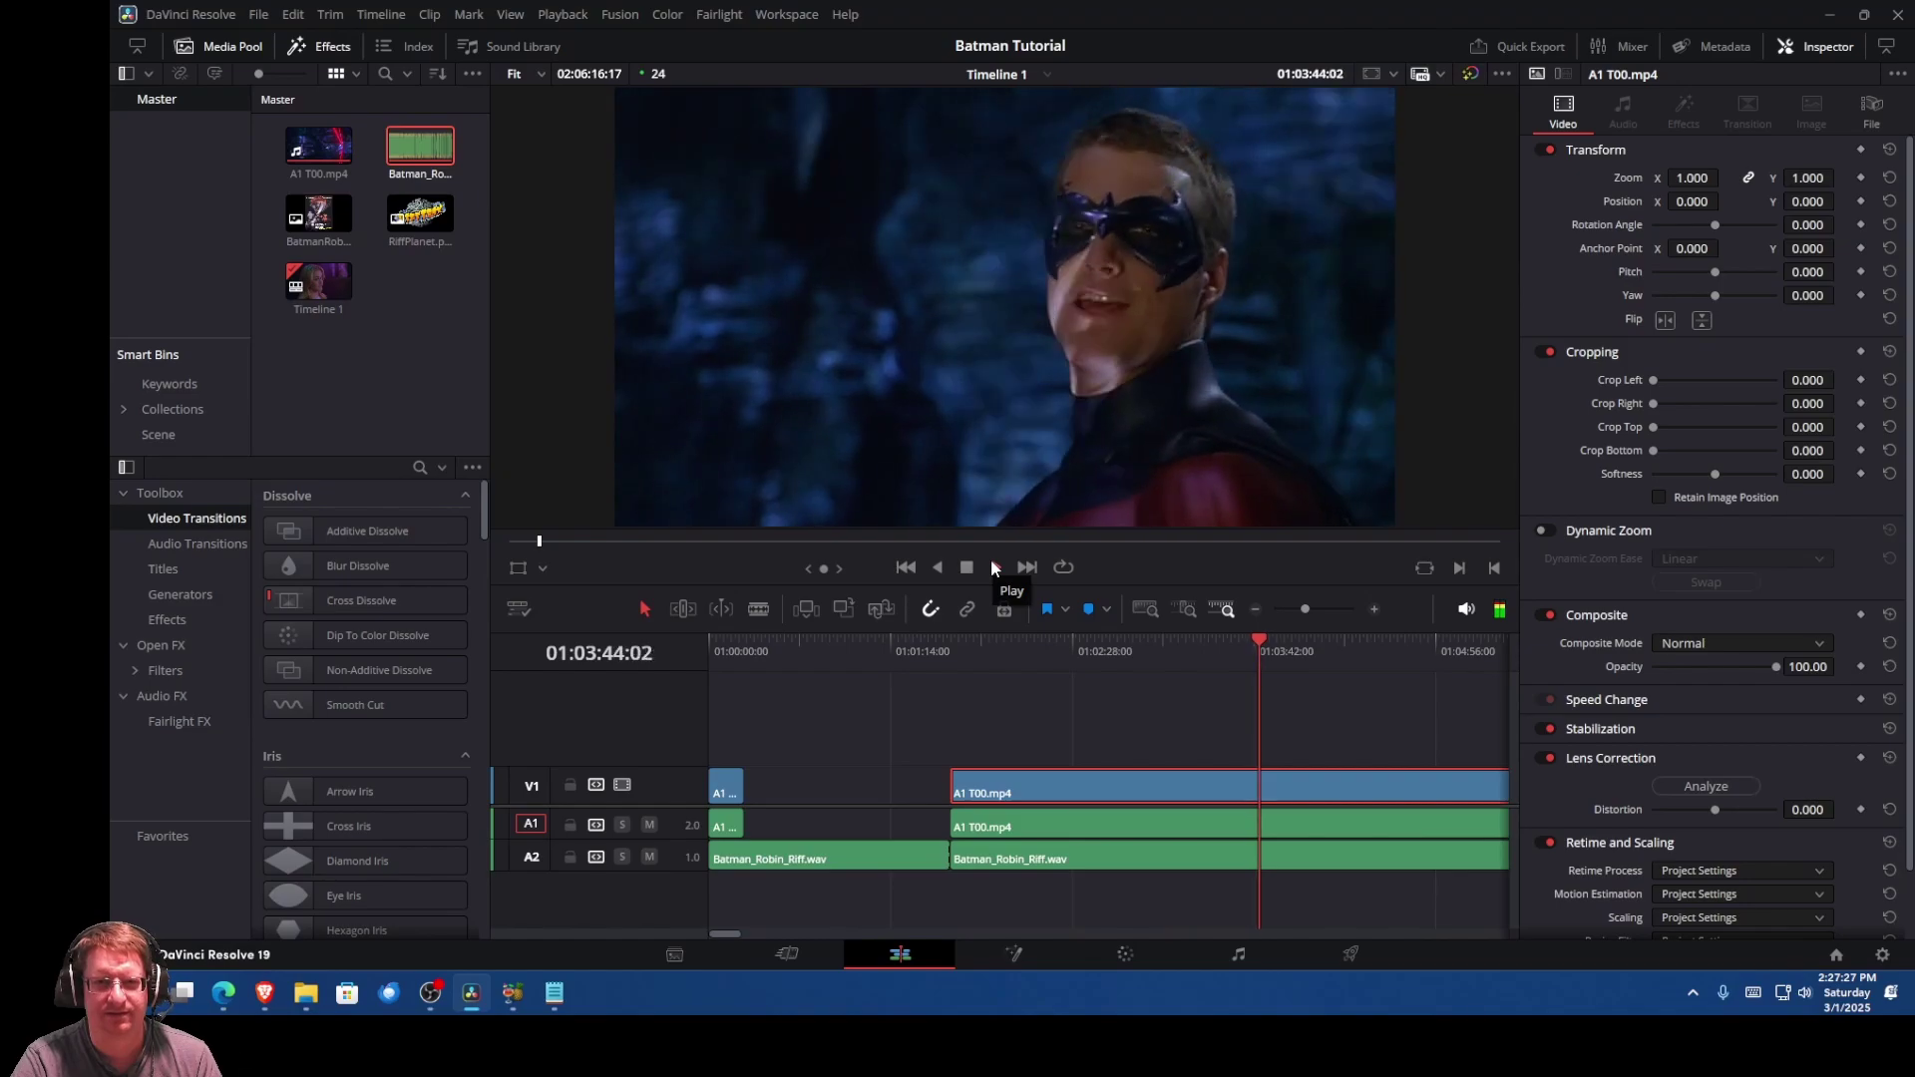
left_click(966, 568)
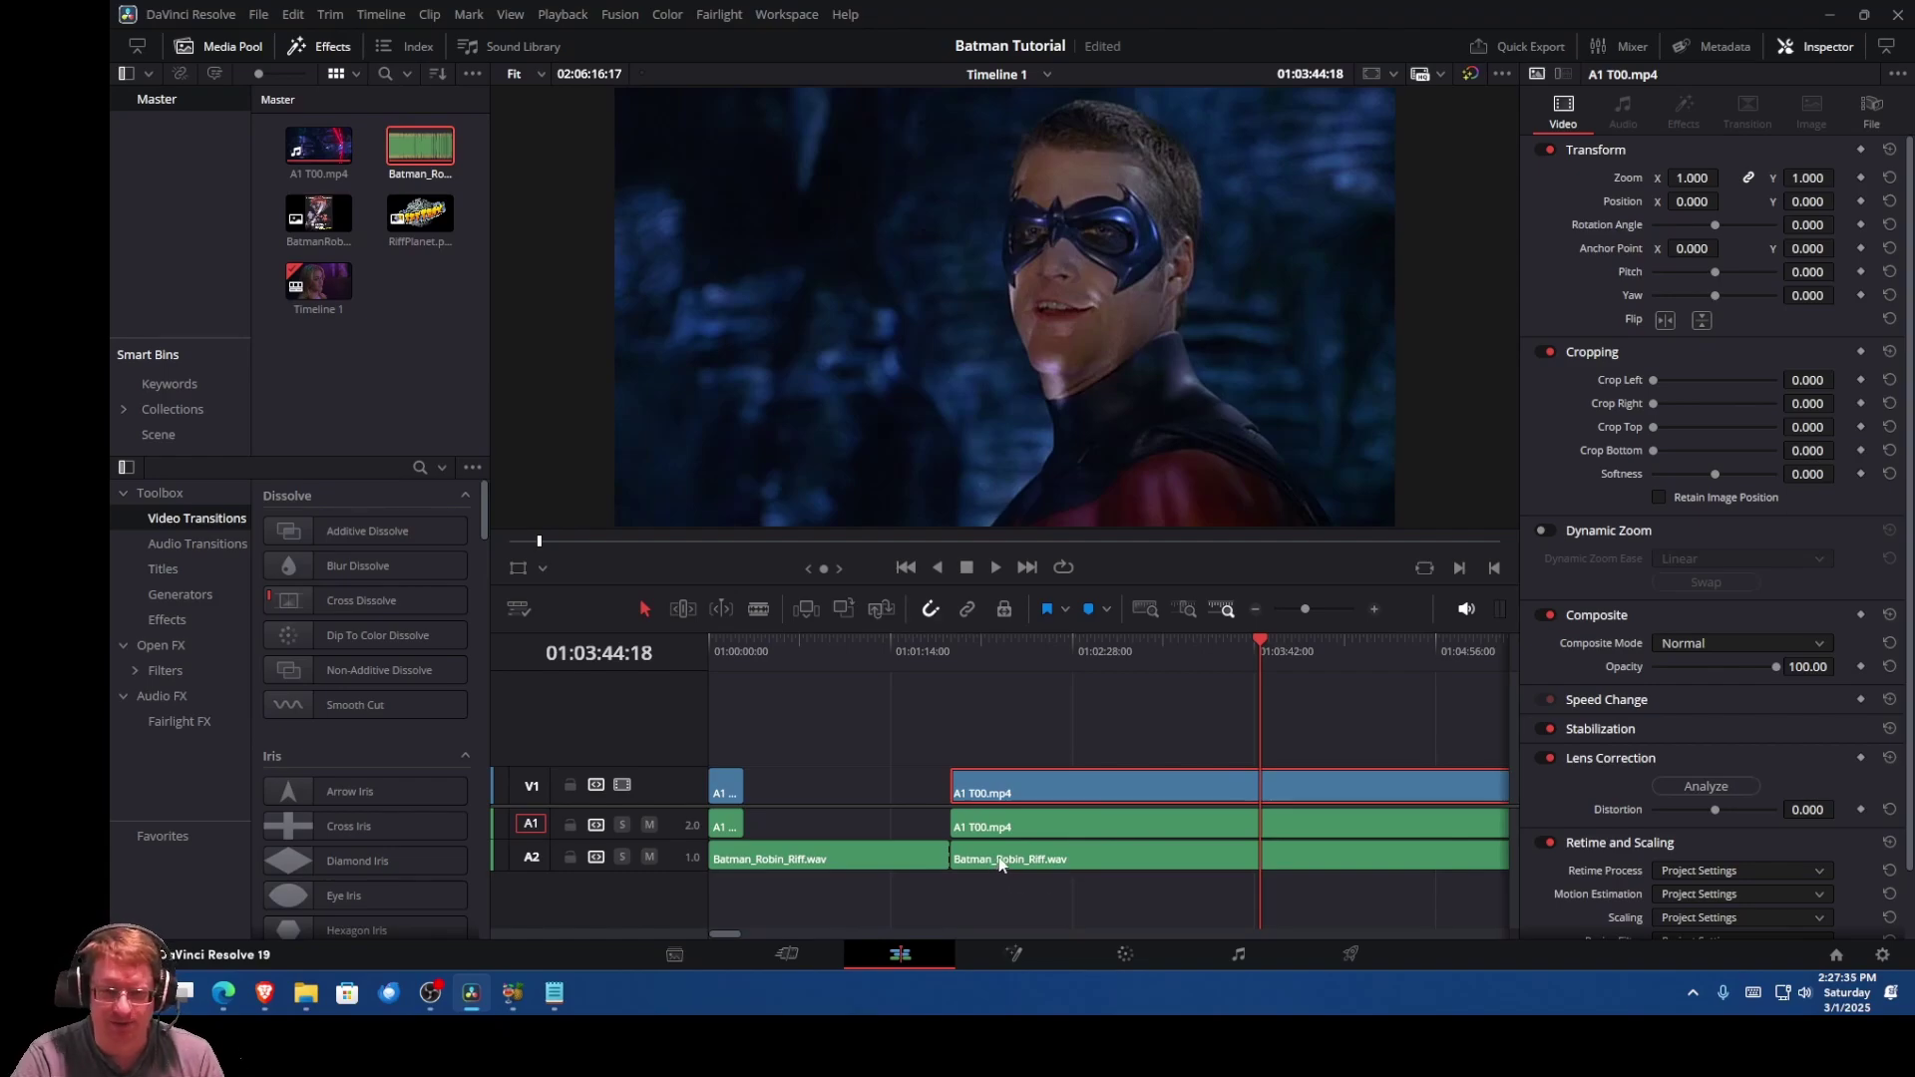
Step: Shift the second Batman_Robin_Riff.wav segment a few seconds forward on A2, and play through 01:03:49:07 to check the sync
left_click_drag(1001, 863, 1015, 861)
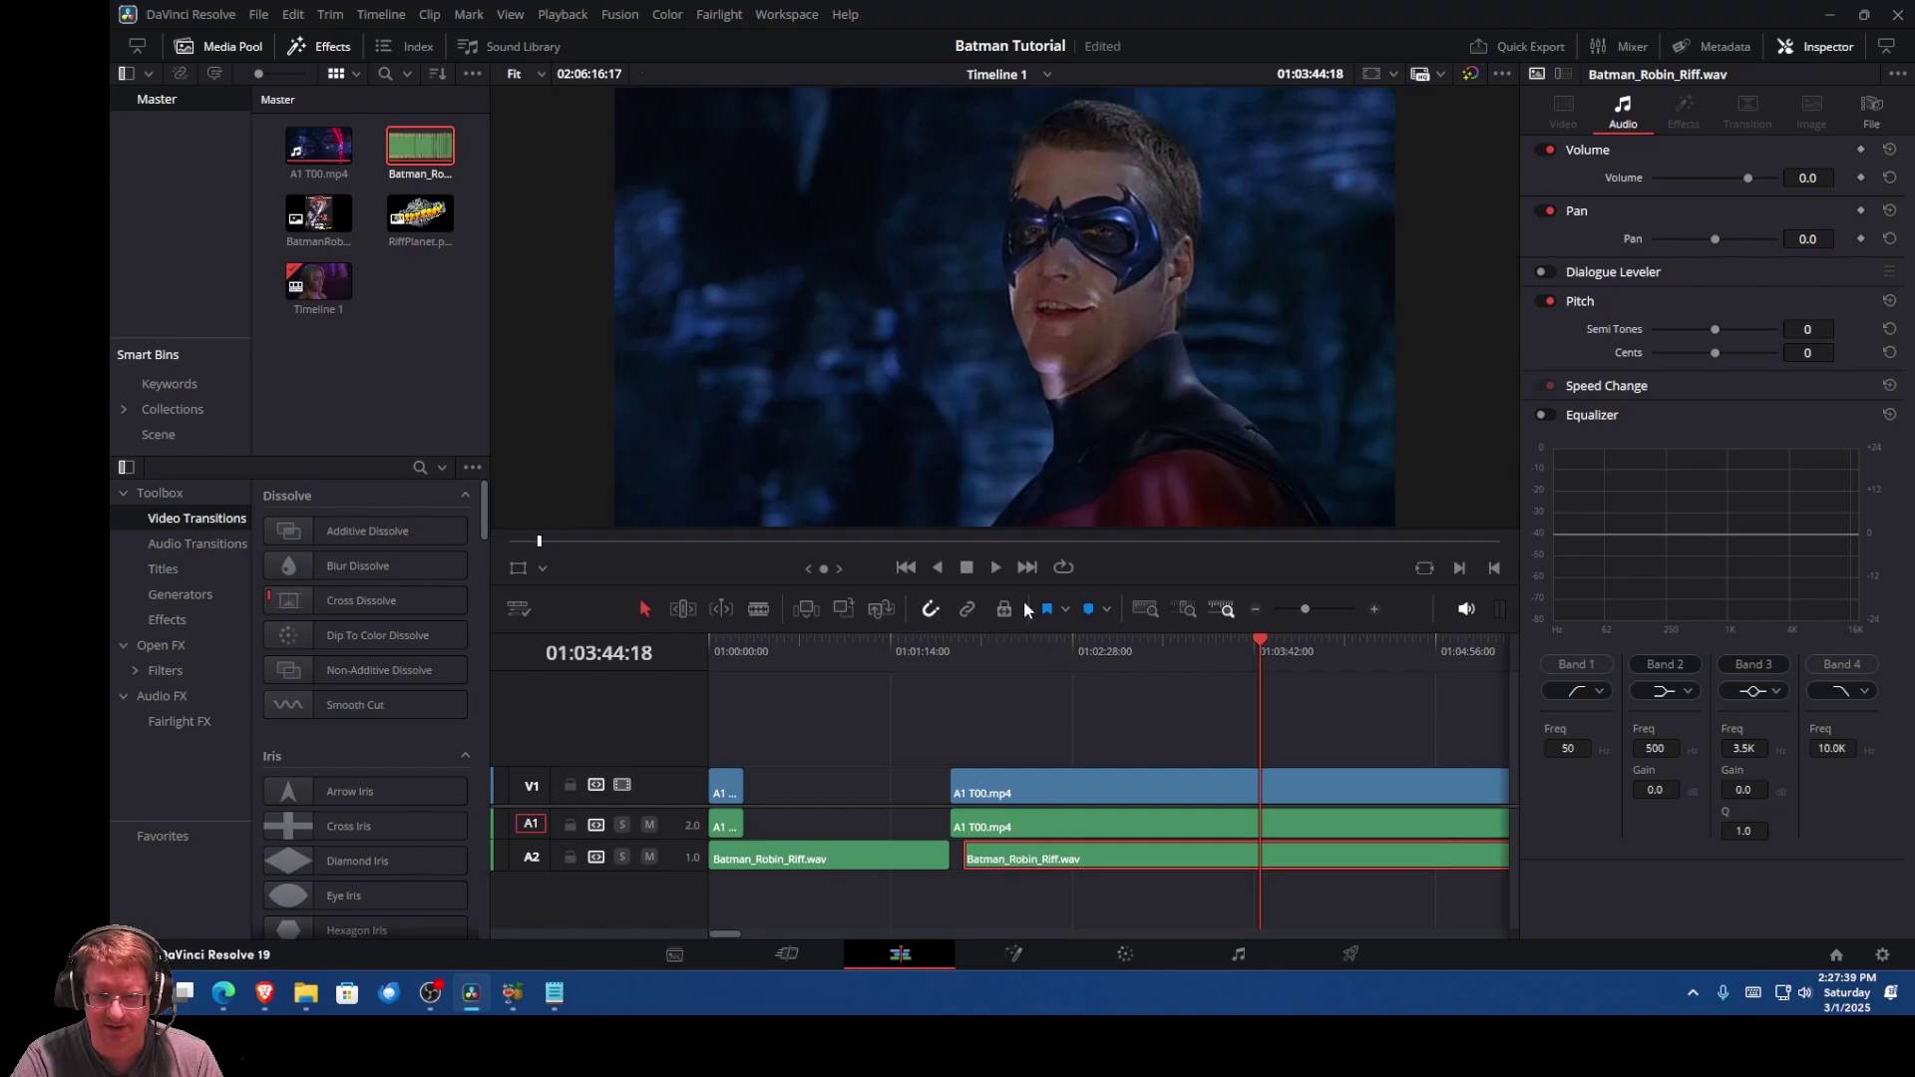
left_click(942, 567)
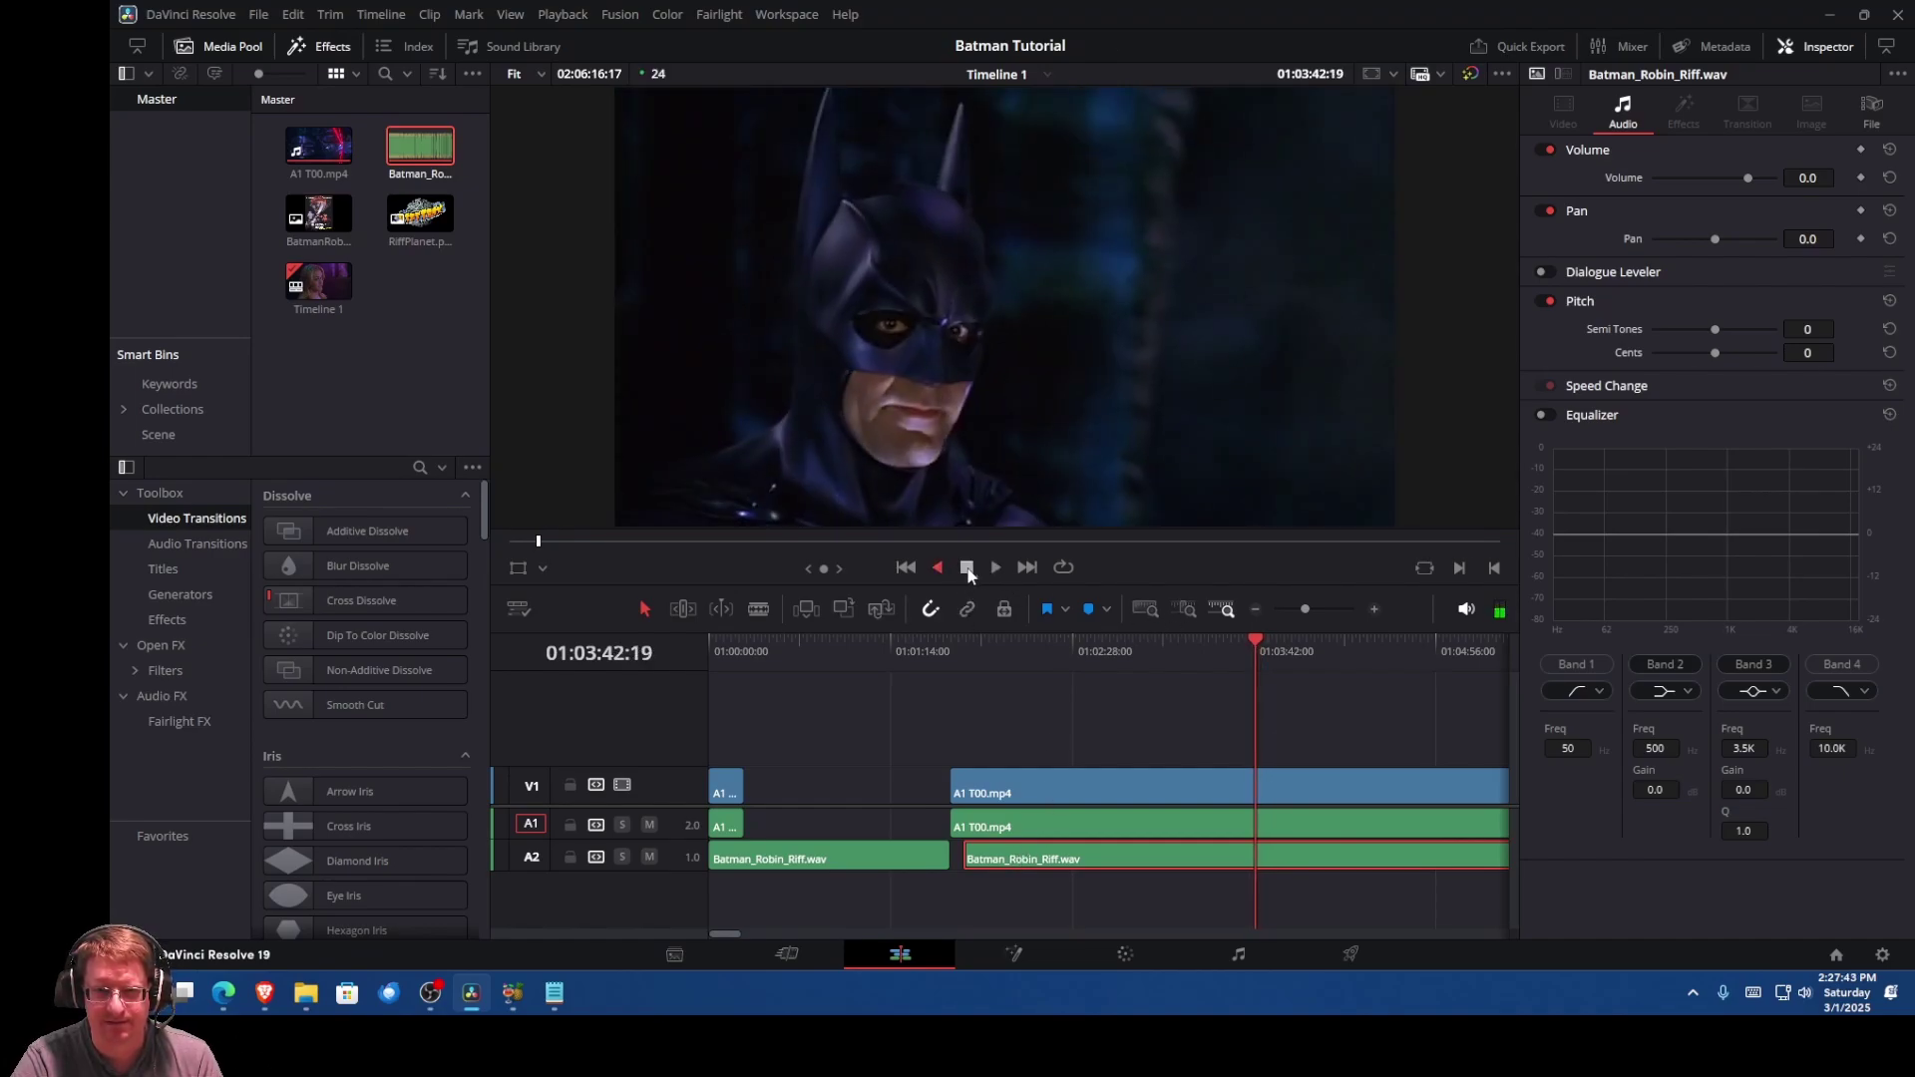
left_click(994, 568)
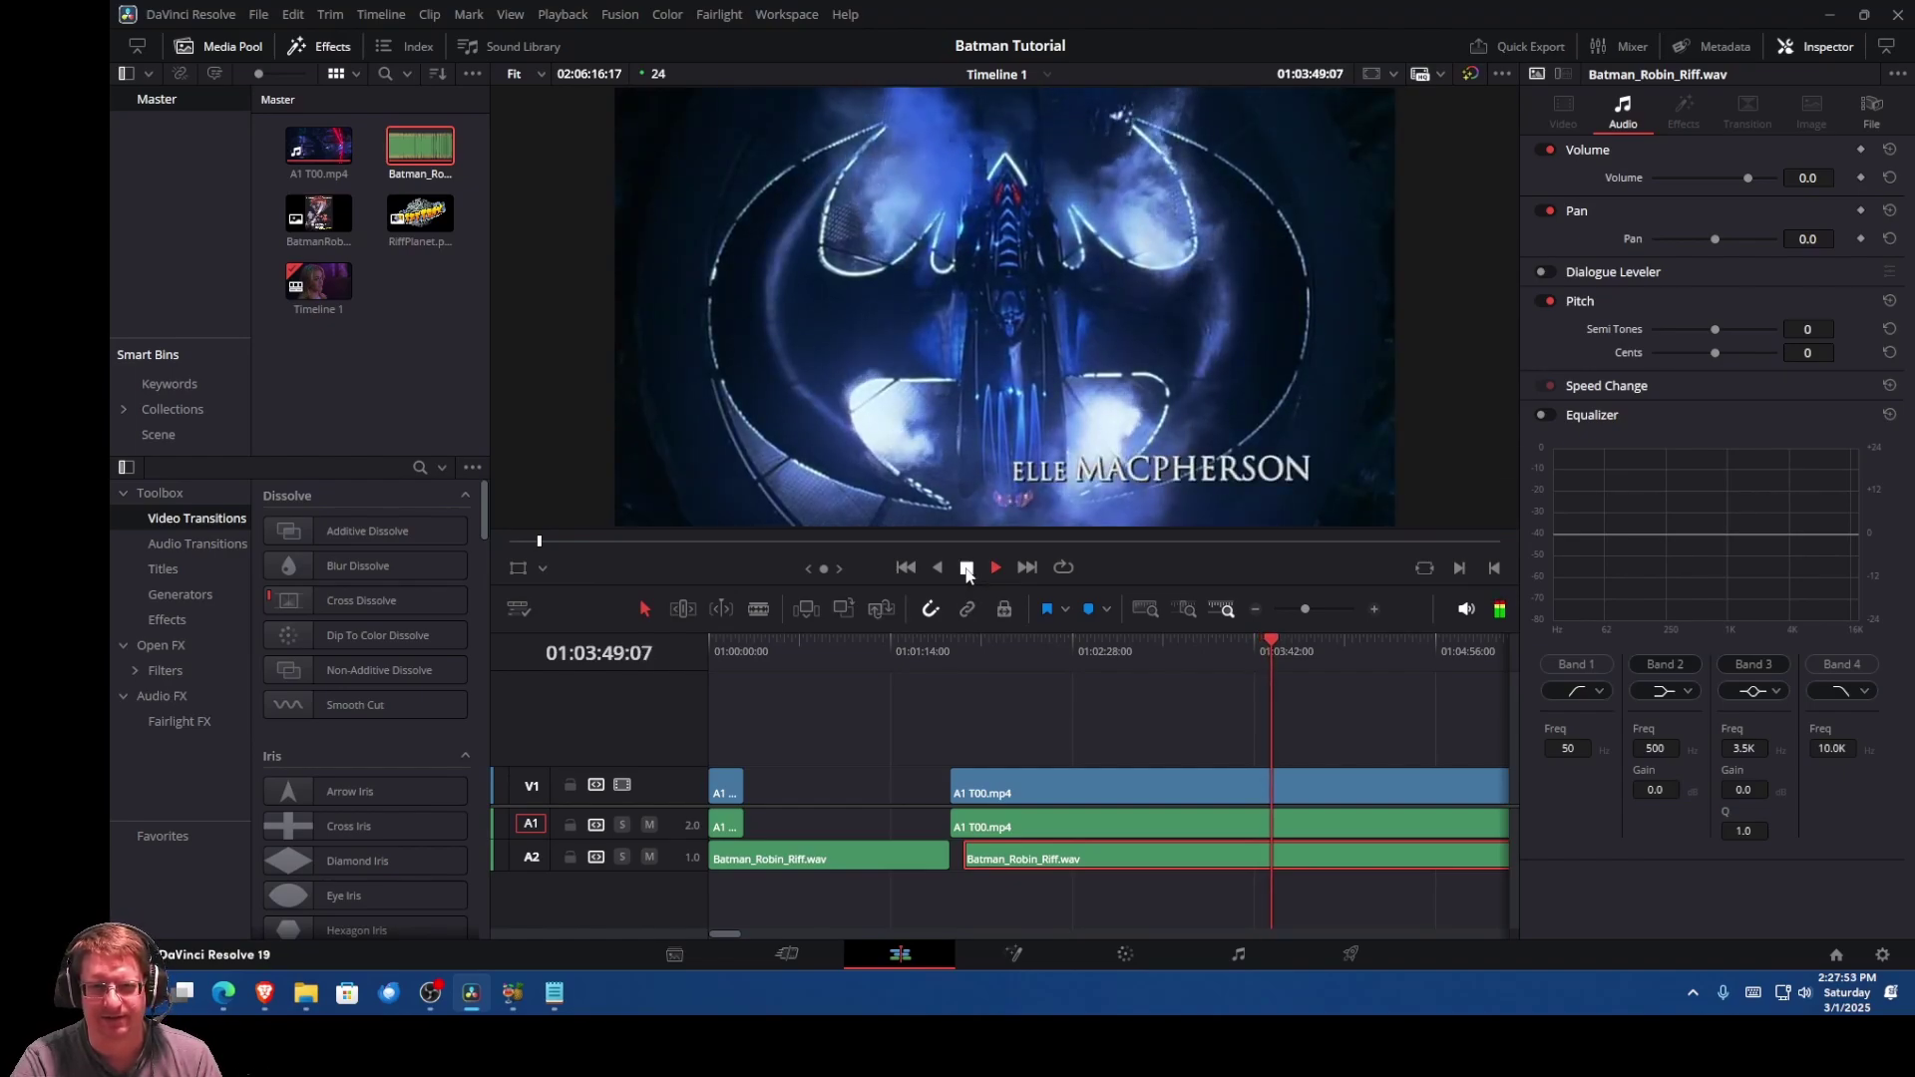
left_click(966, 568)
Step: Return to the line near 01:03:44 and move the second riff segment back by a fraction of a second, adjusting it at close zoom
left_click(1375, 609)
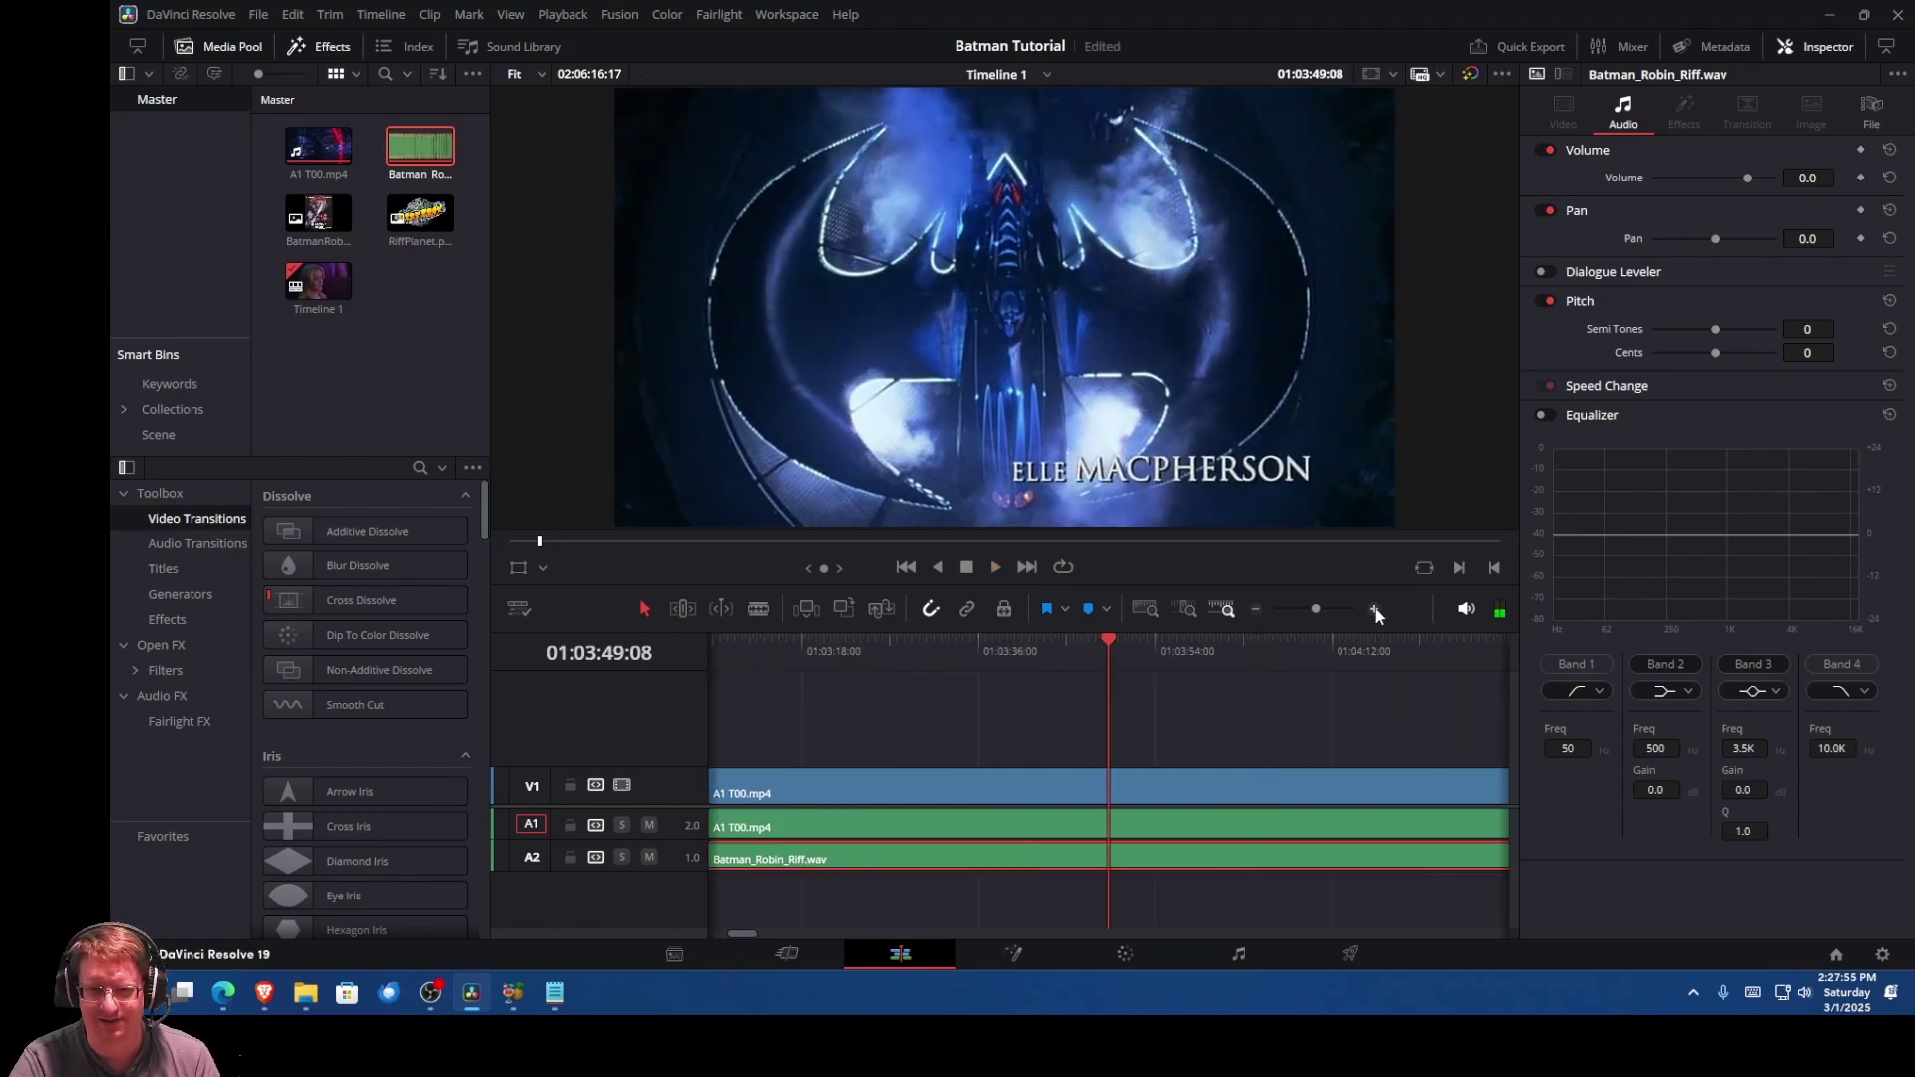
left_click(1375, 609)
left_click(1375, 609)
left_click(1375, 609)
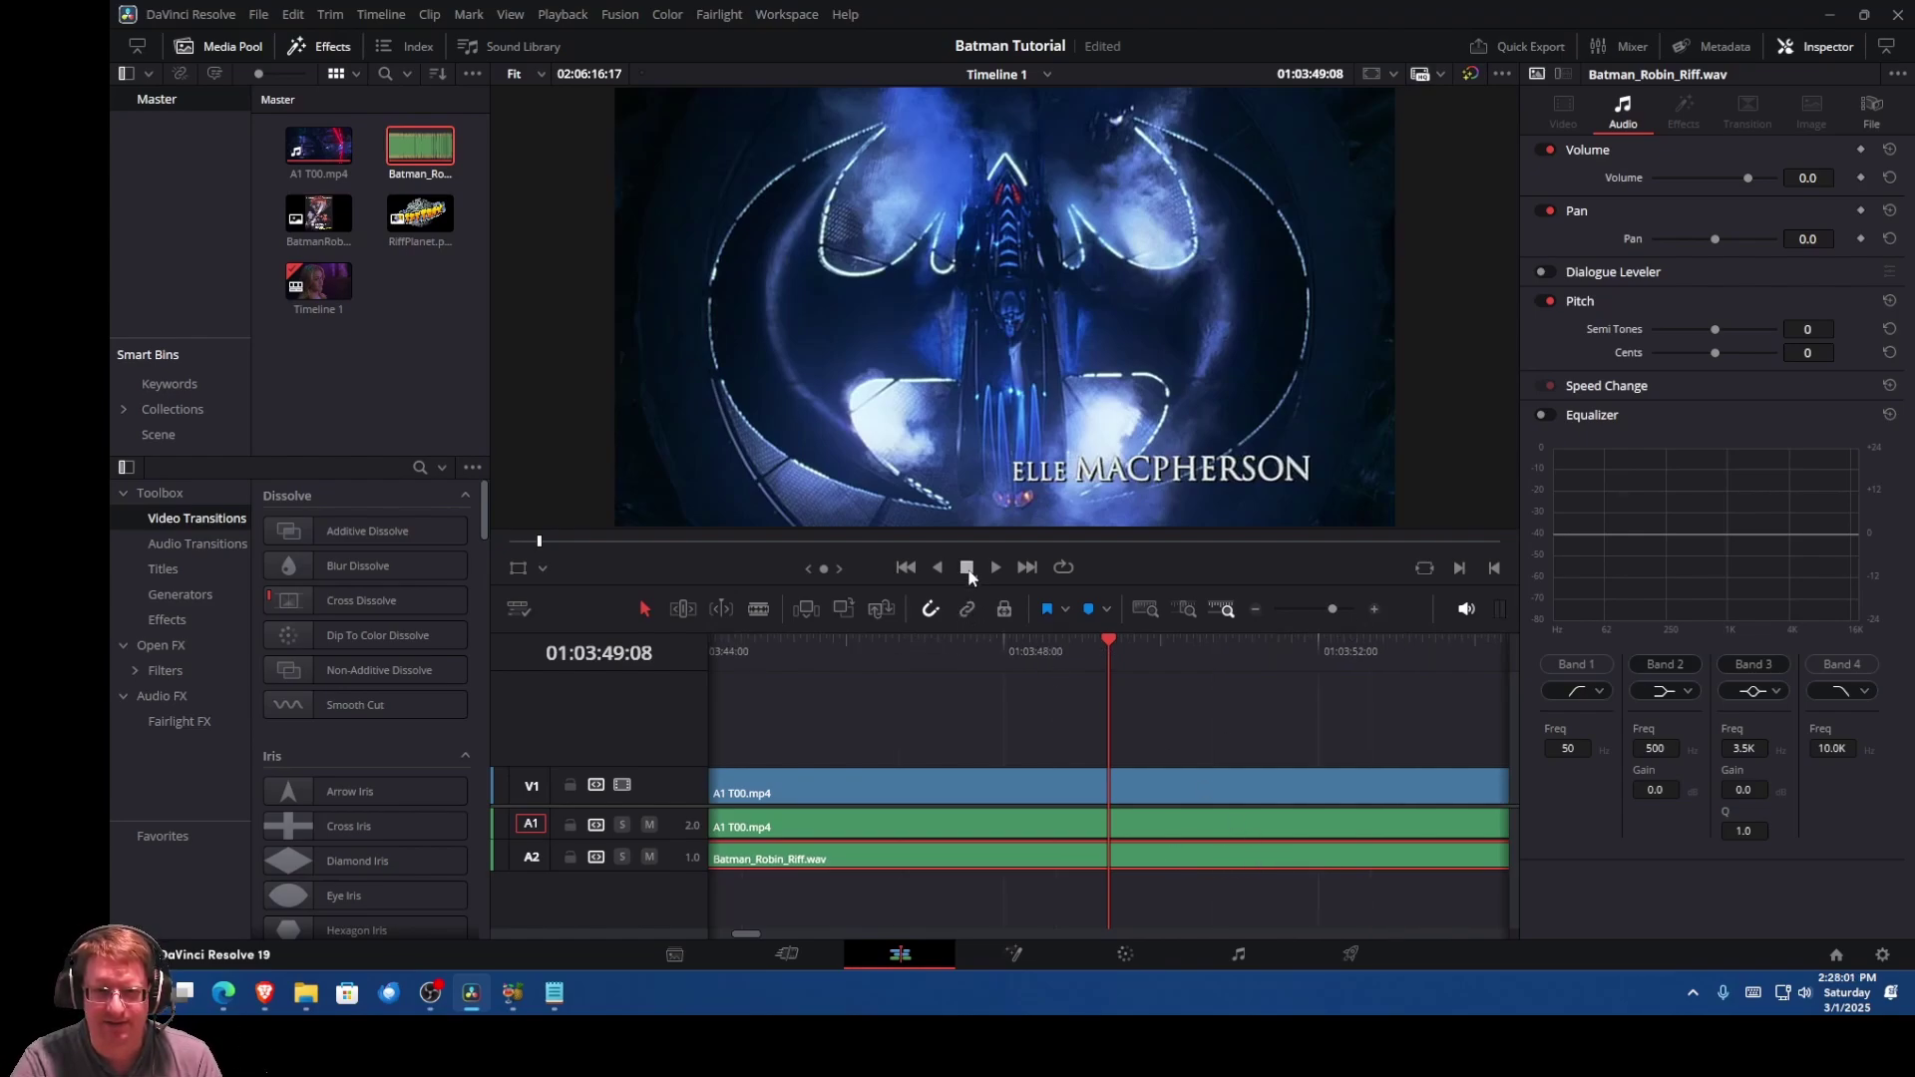
left_click(946, 564)
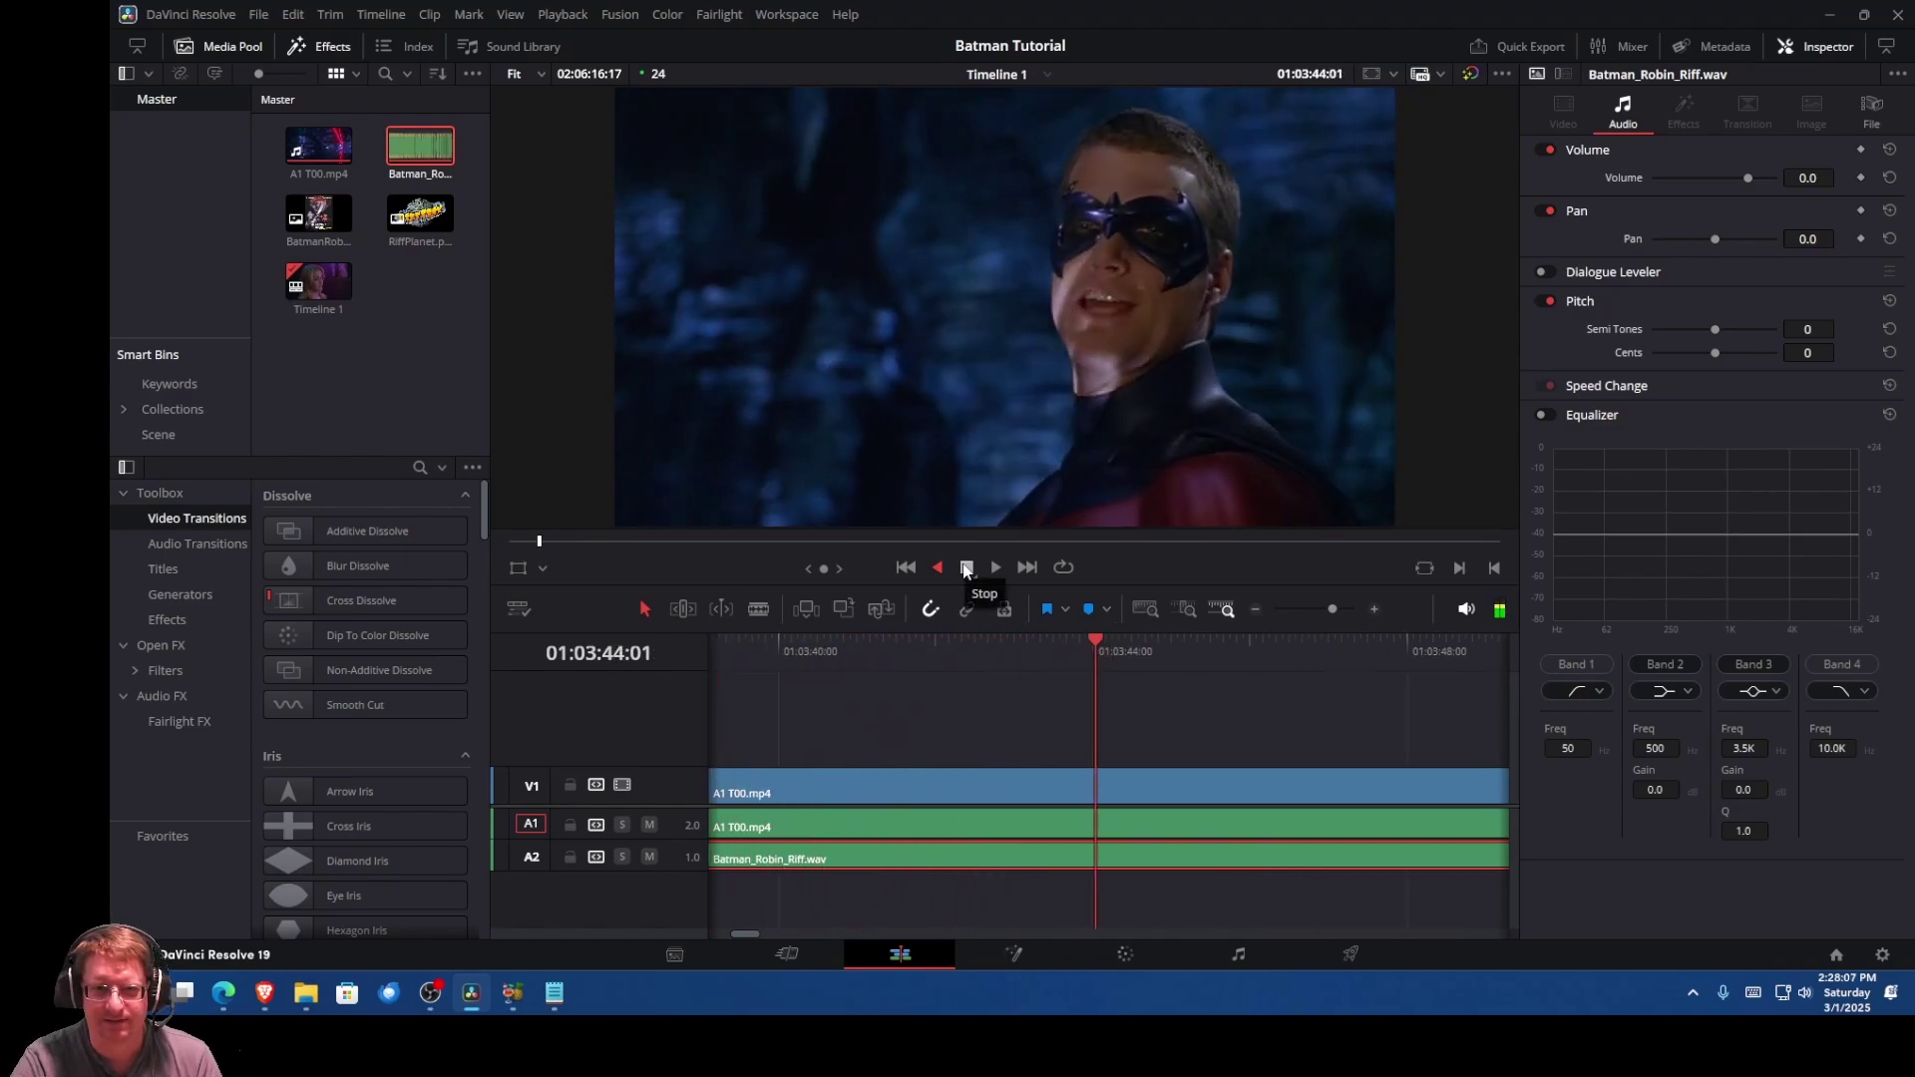
left_click(965, 569)
left_click_drag(1231, 853, 1201, 855)
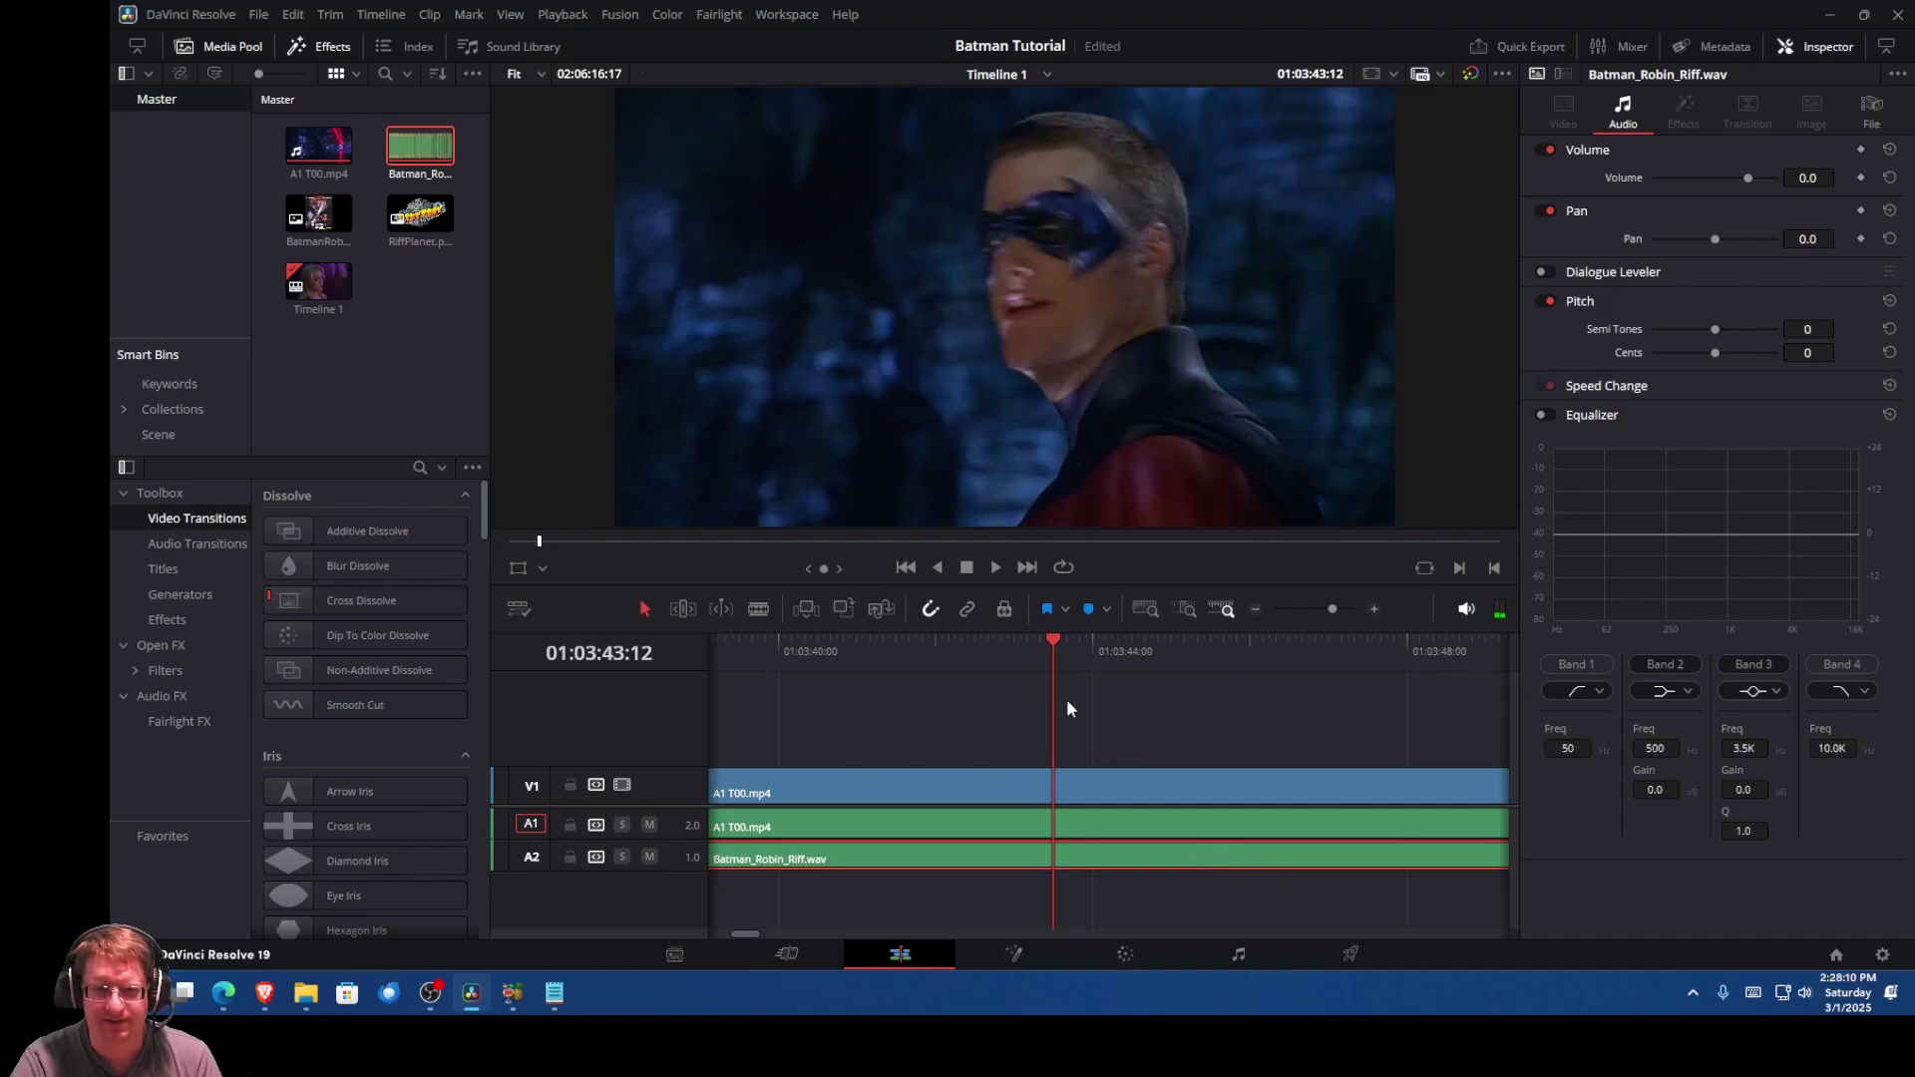
Step: Play the line from 01:03:43:12 to 01:03:46:12 to check the sync, and nudge the second riff segment back very slightly
left_click(997, 570)
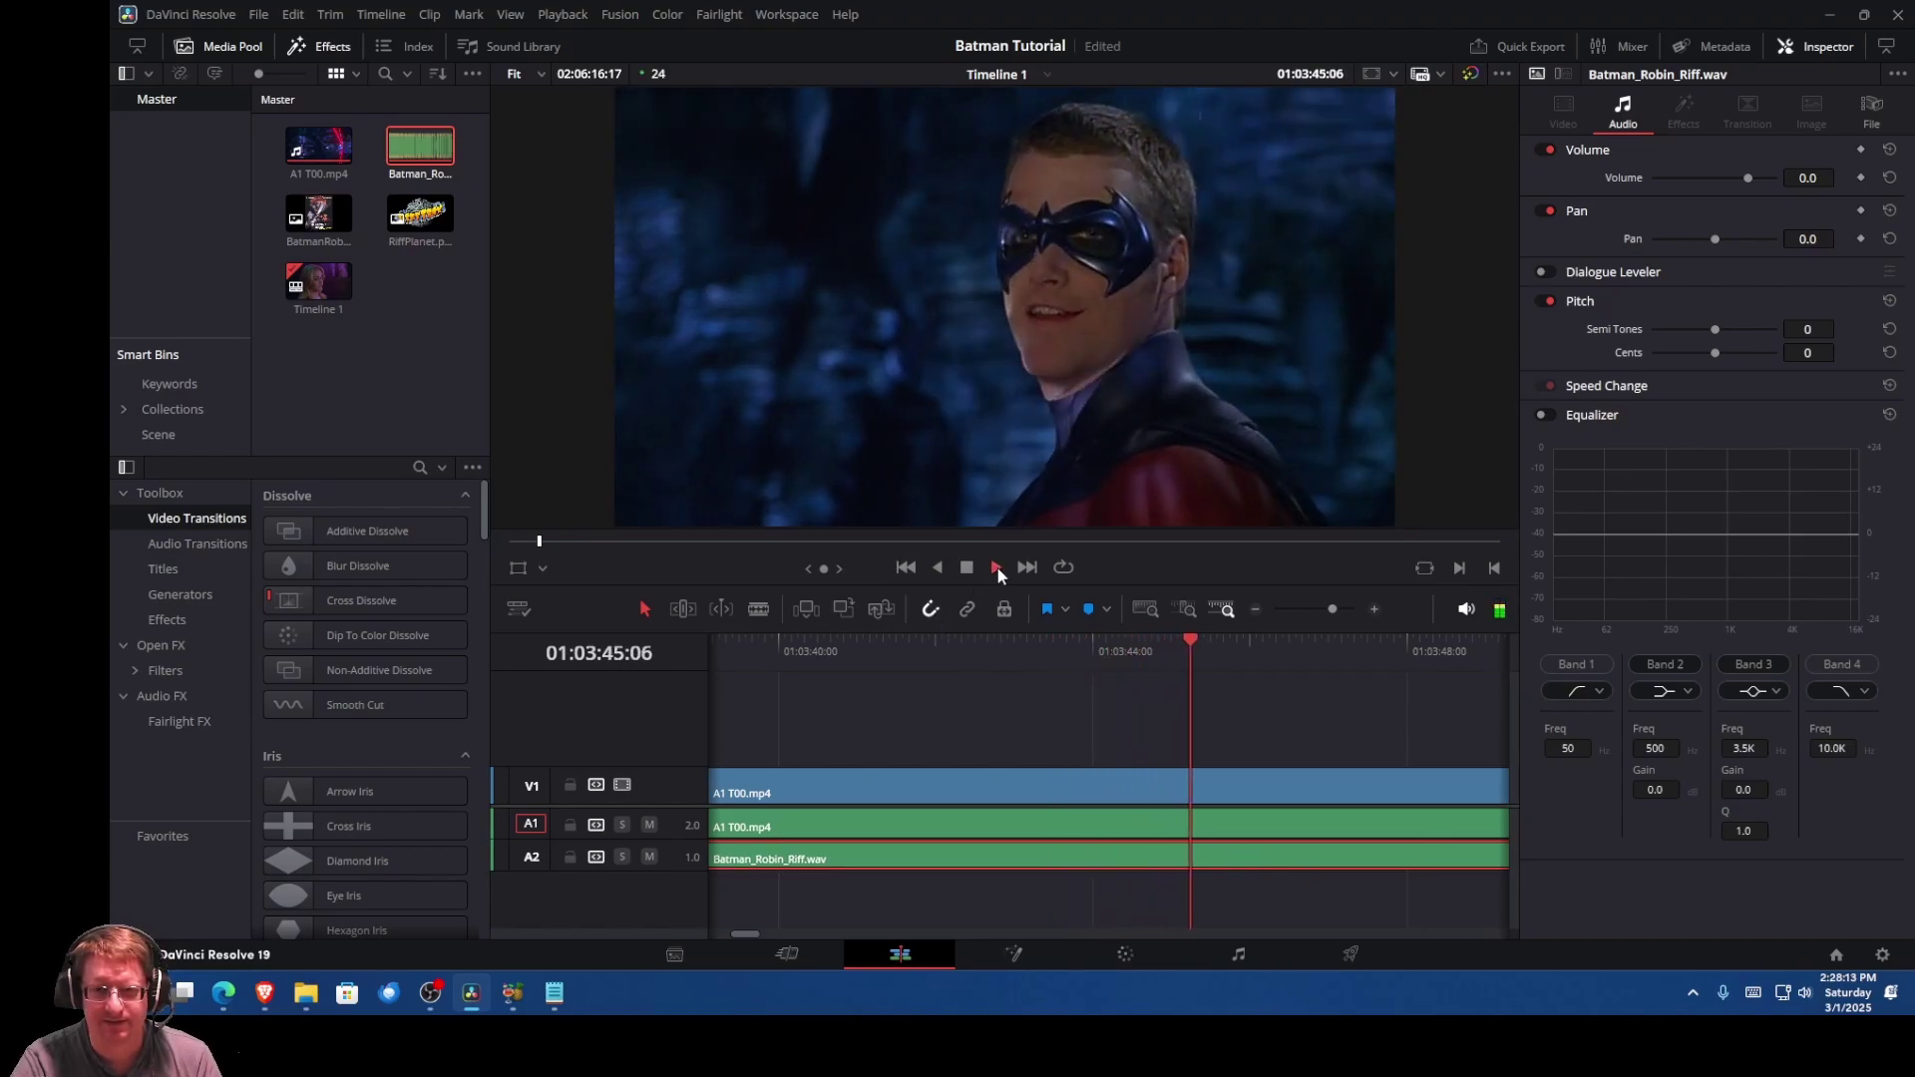
left_click(967, 570)
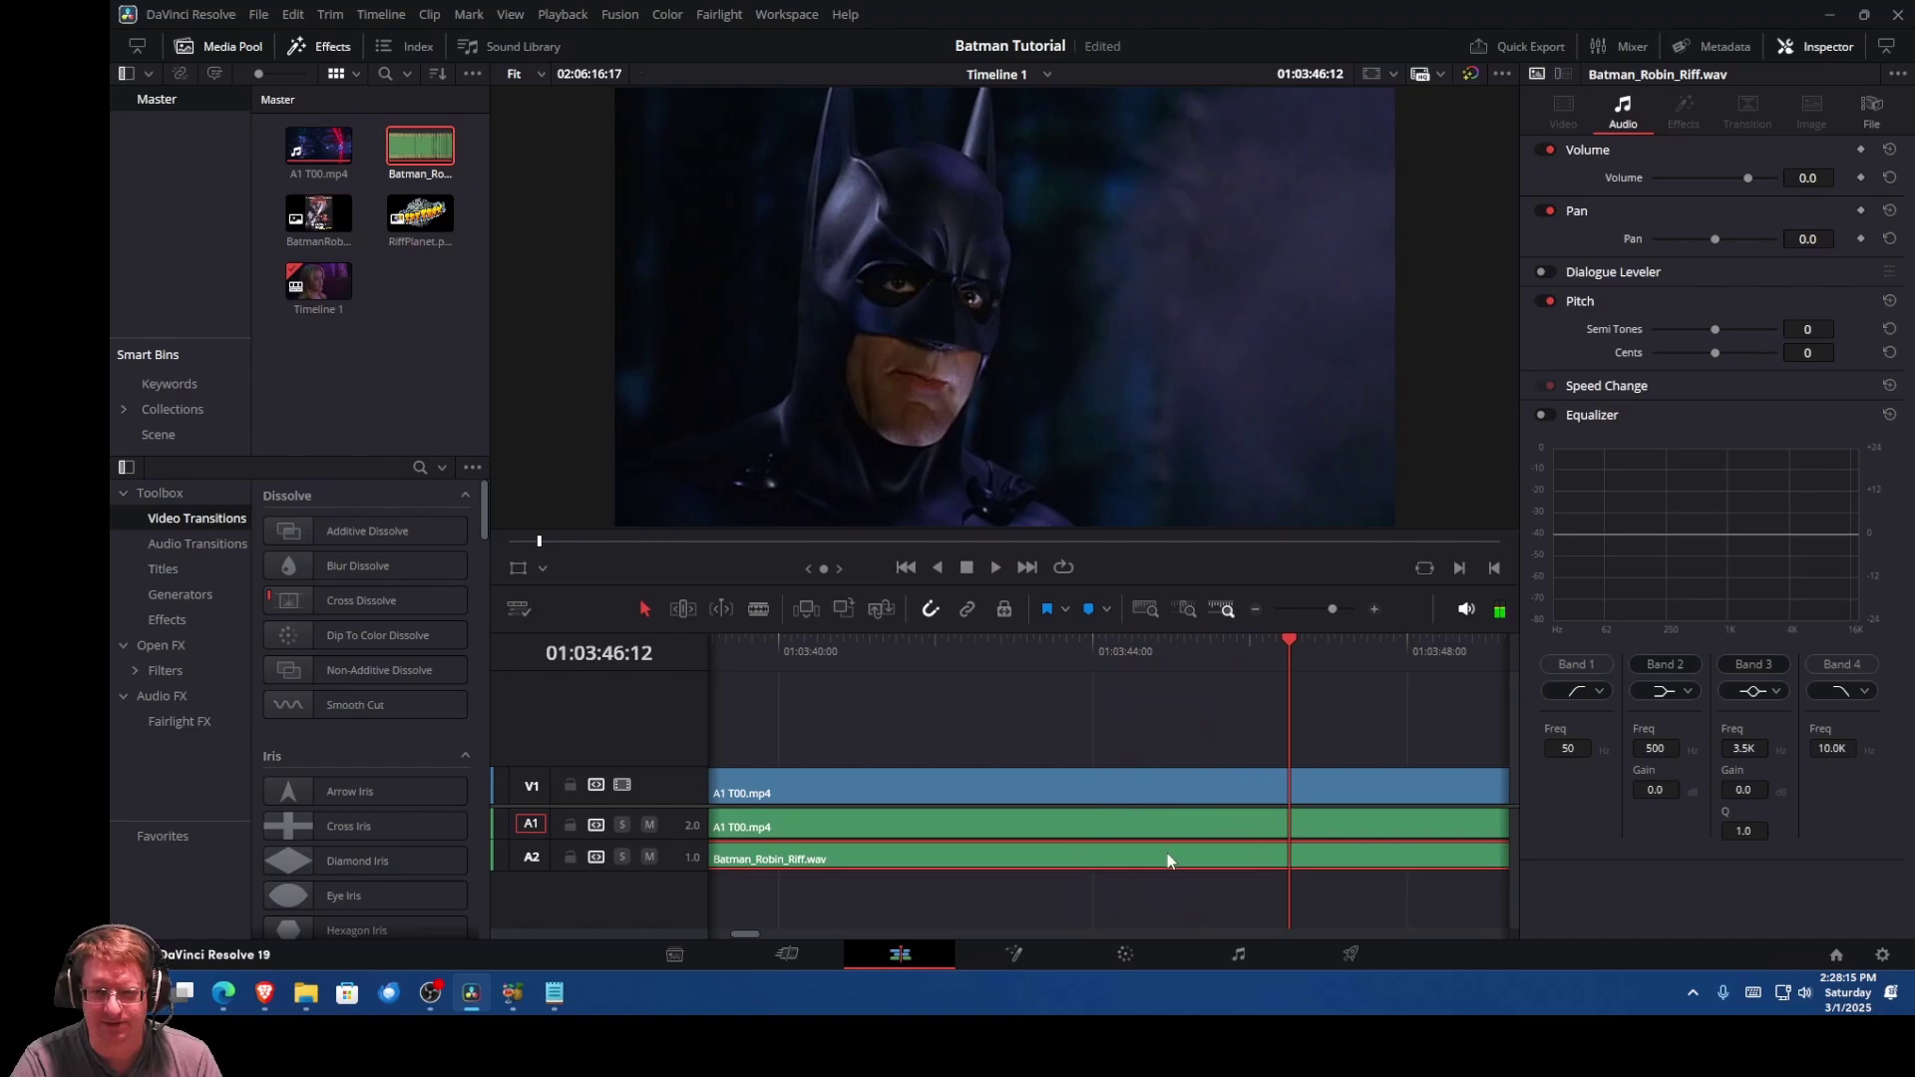
left_click_drag(1144, 853, 1139, 854)
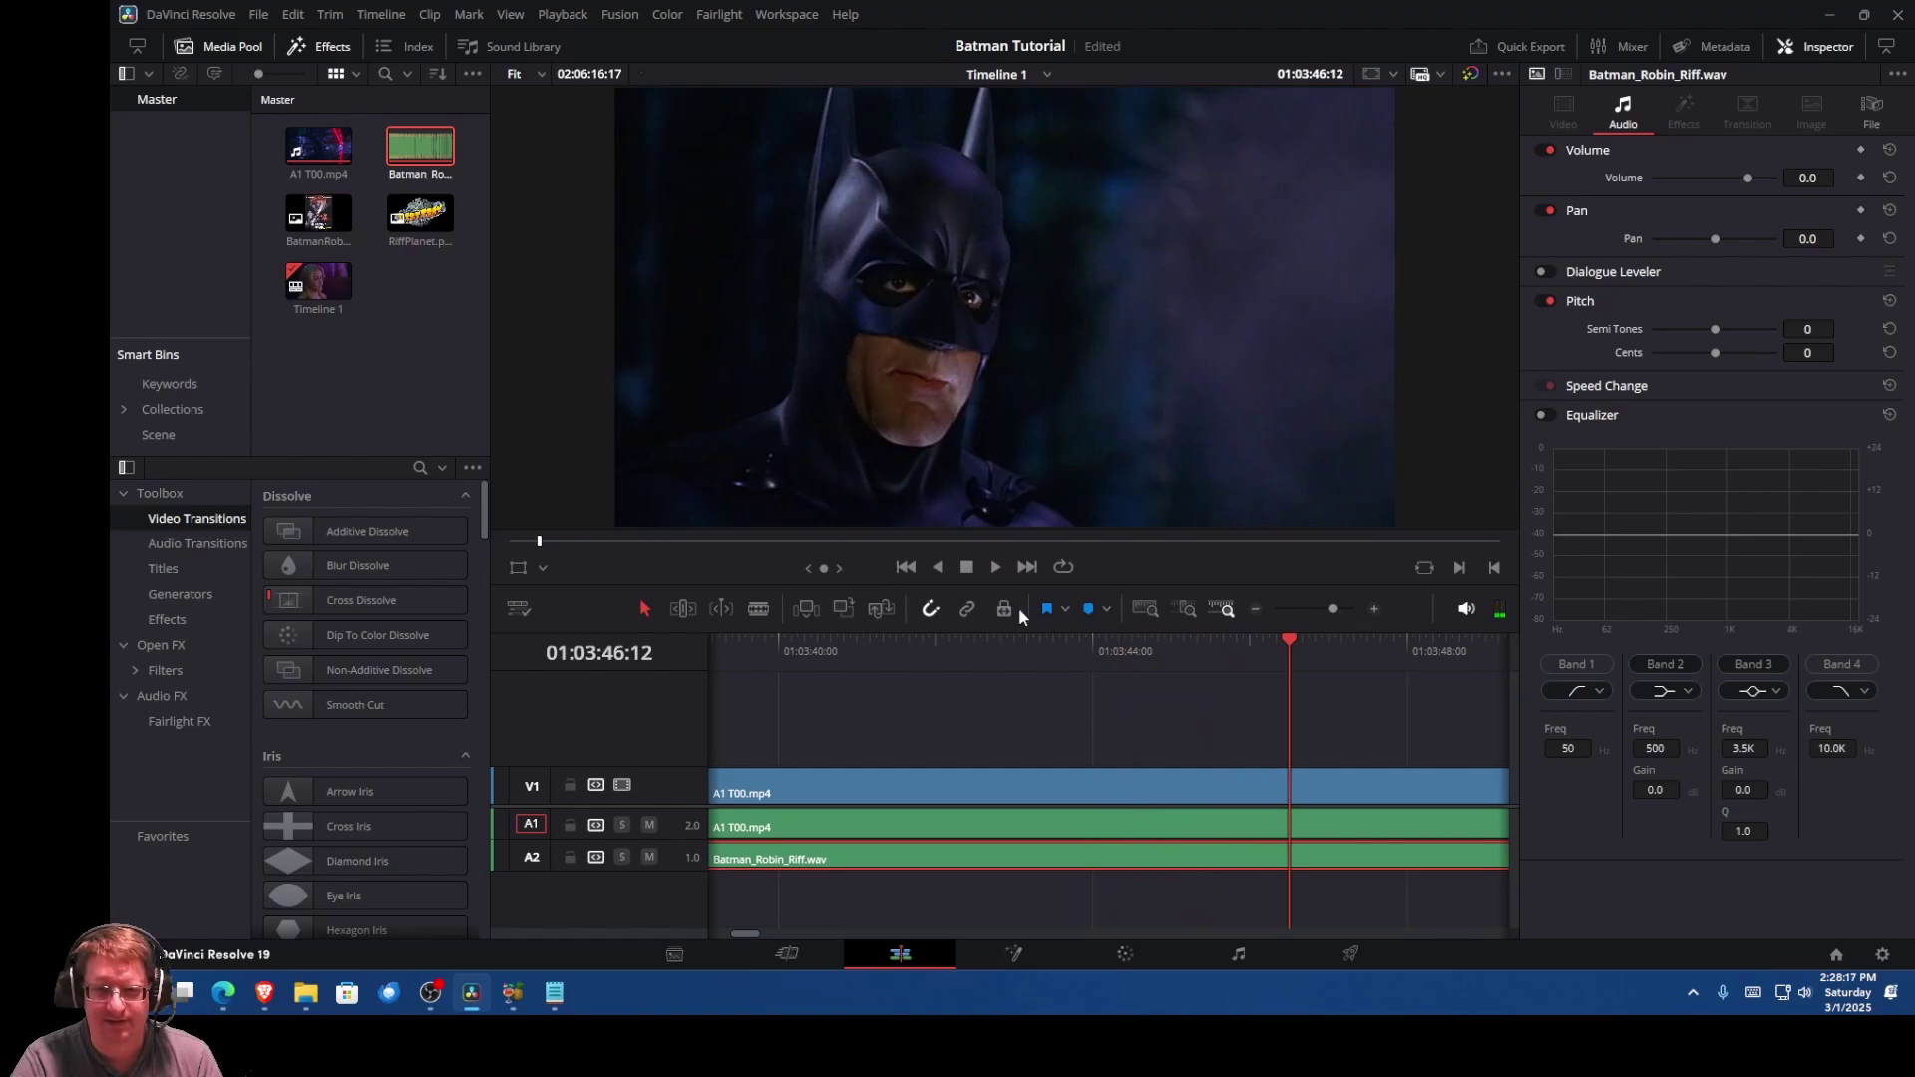
Step: Replay the line from around 01:03:42 to 01:03:45:15 to check the sync, and move the second riff segment on A2 back about 15 frames
left_click(937, 568)
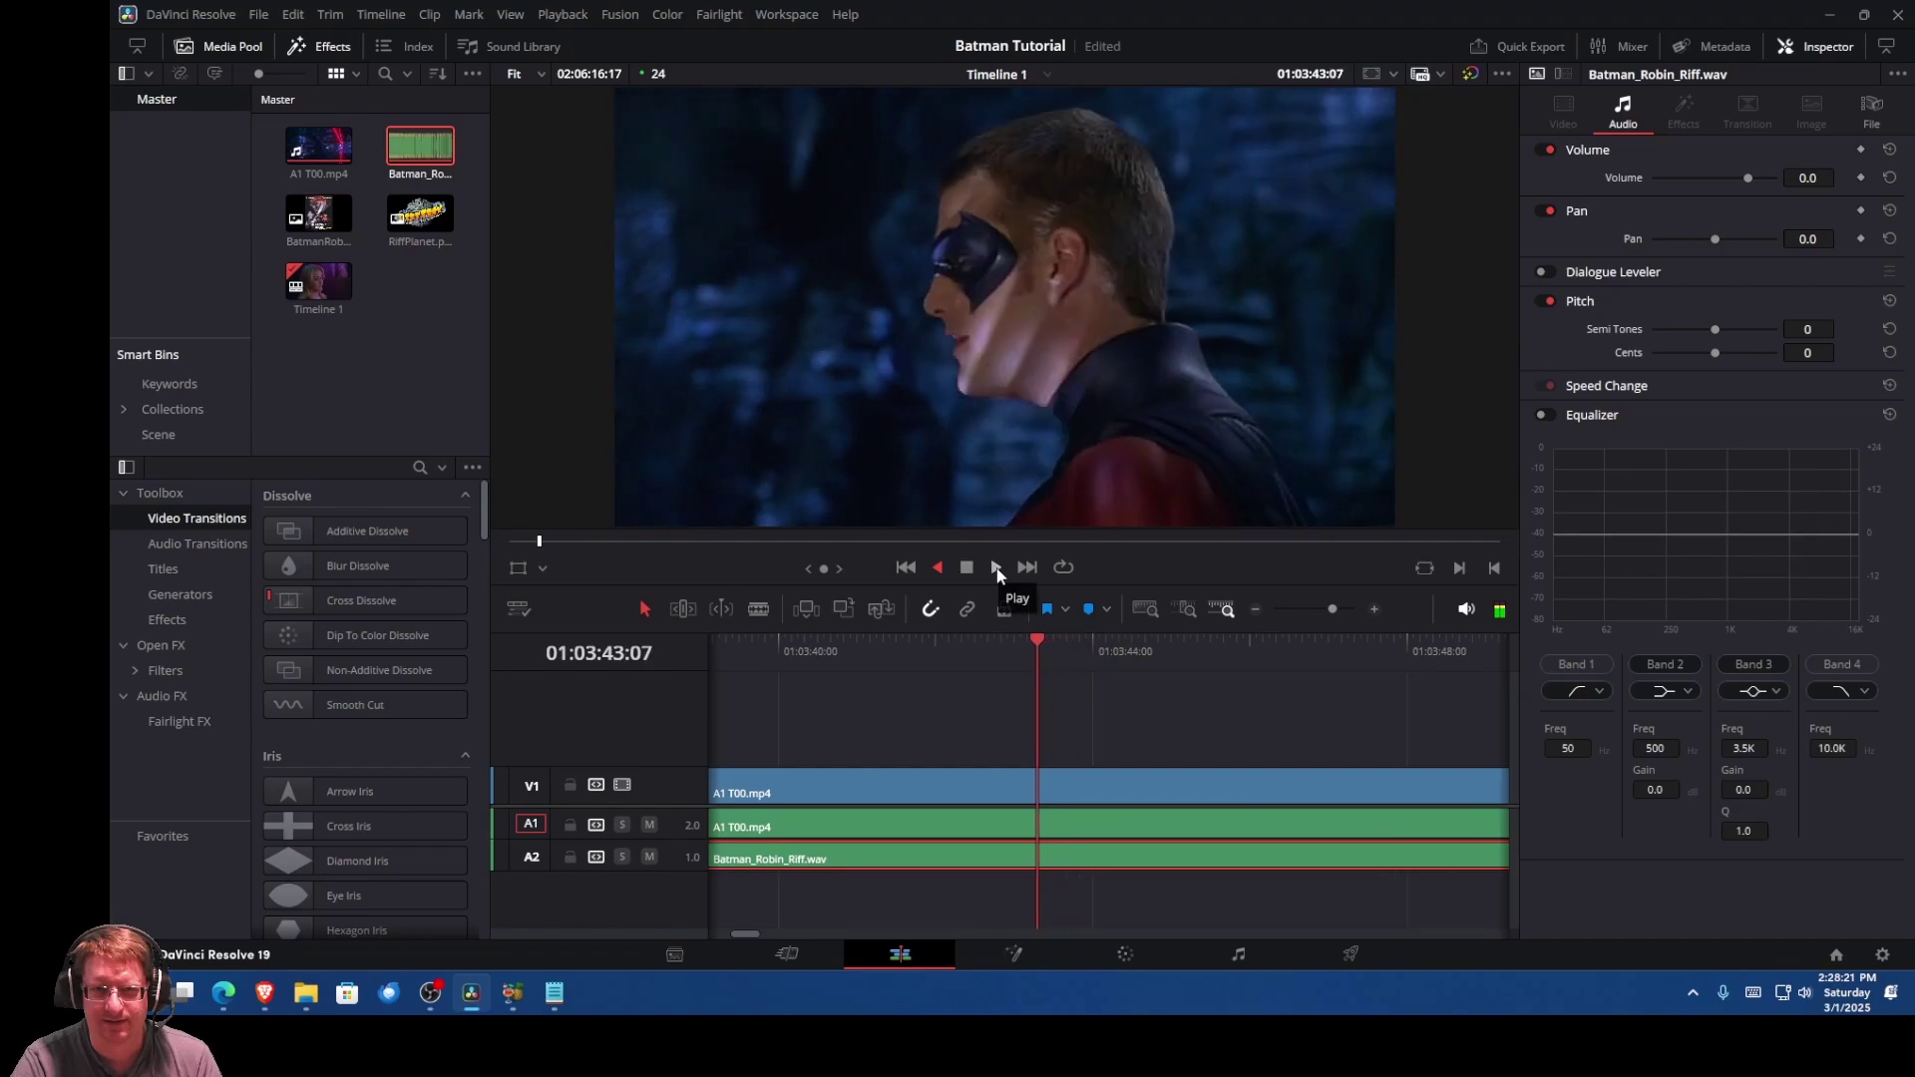
left_click(996, 568)
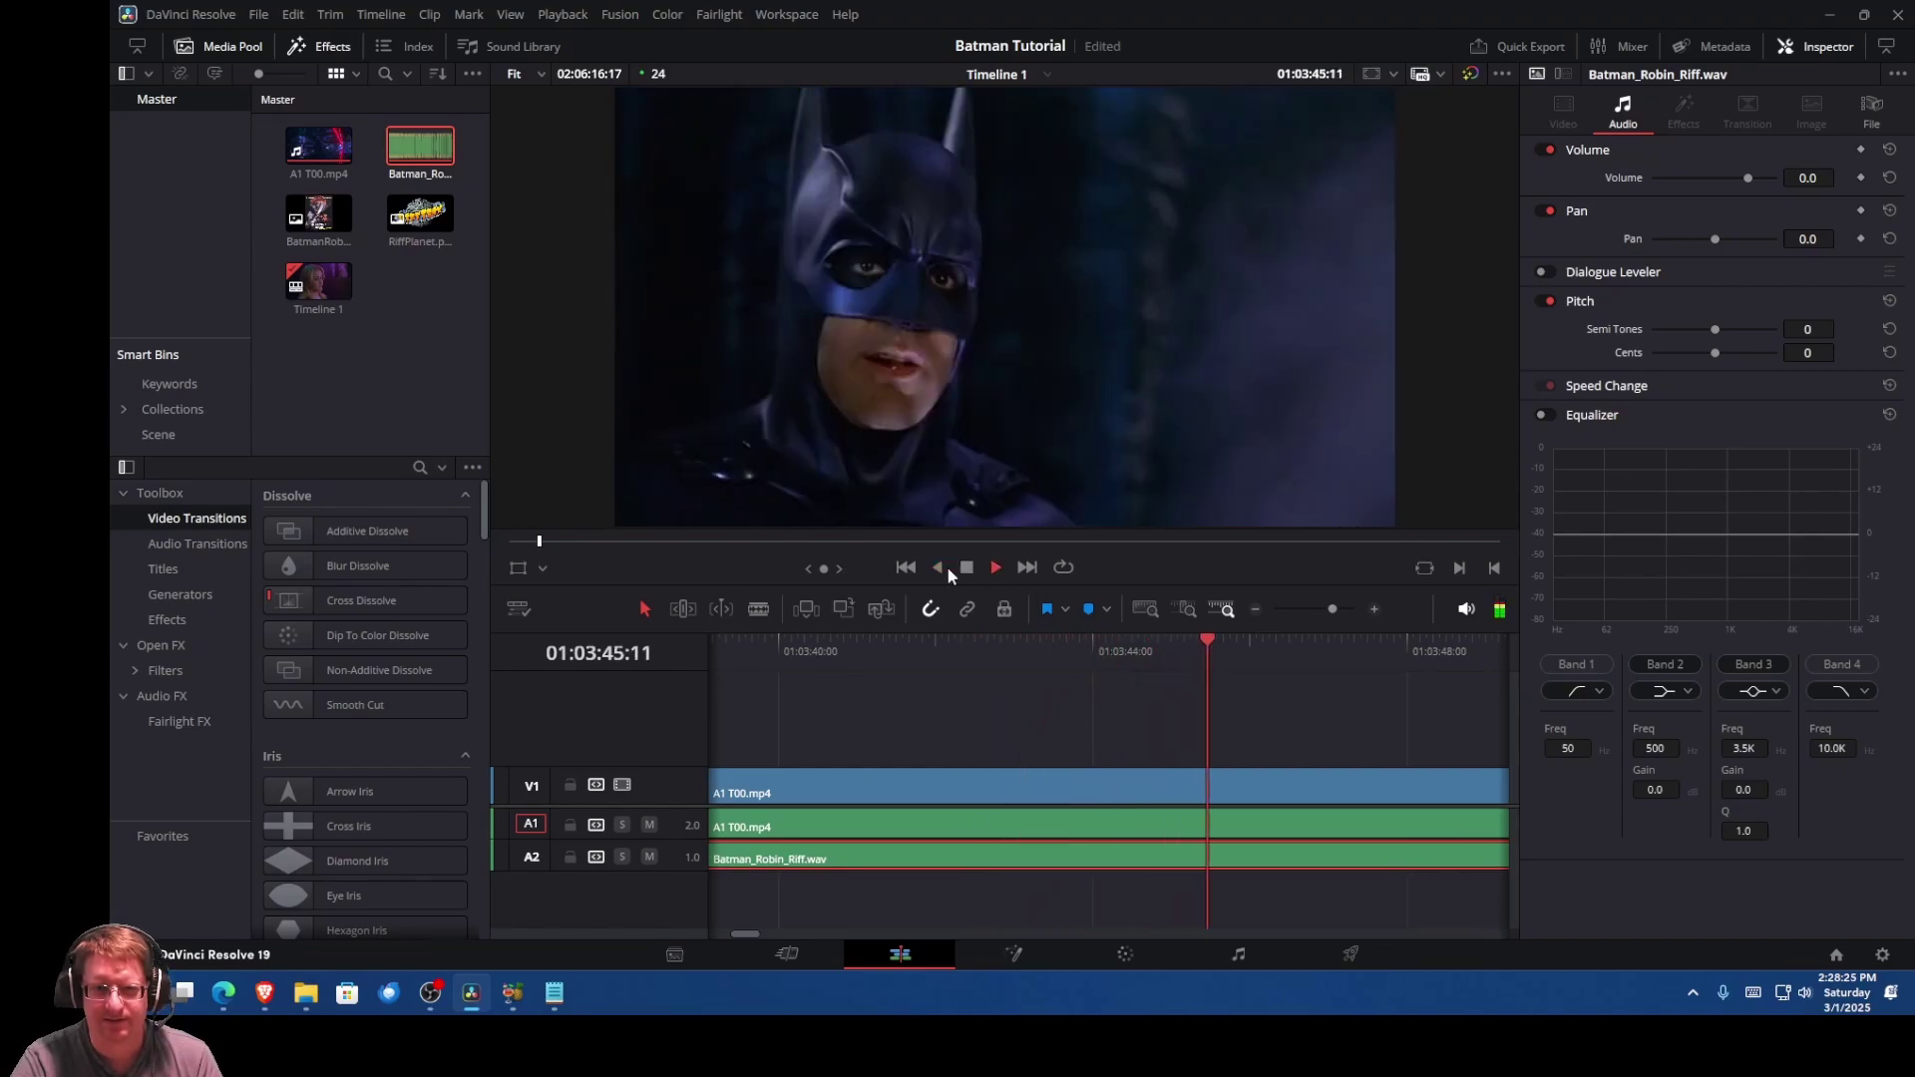
left_click(966, 568)
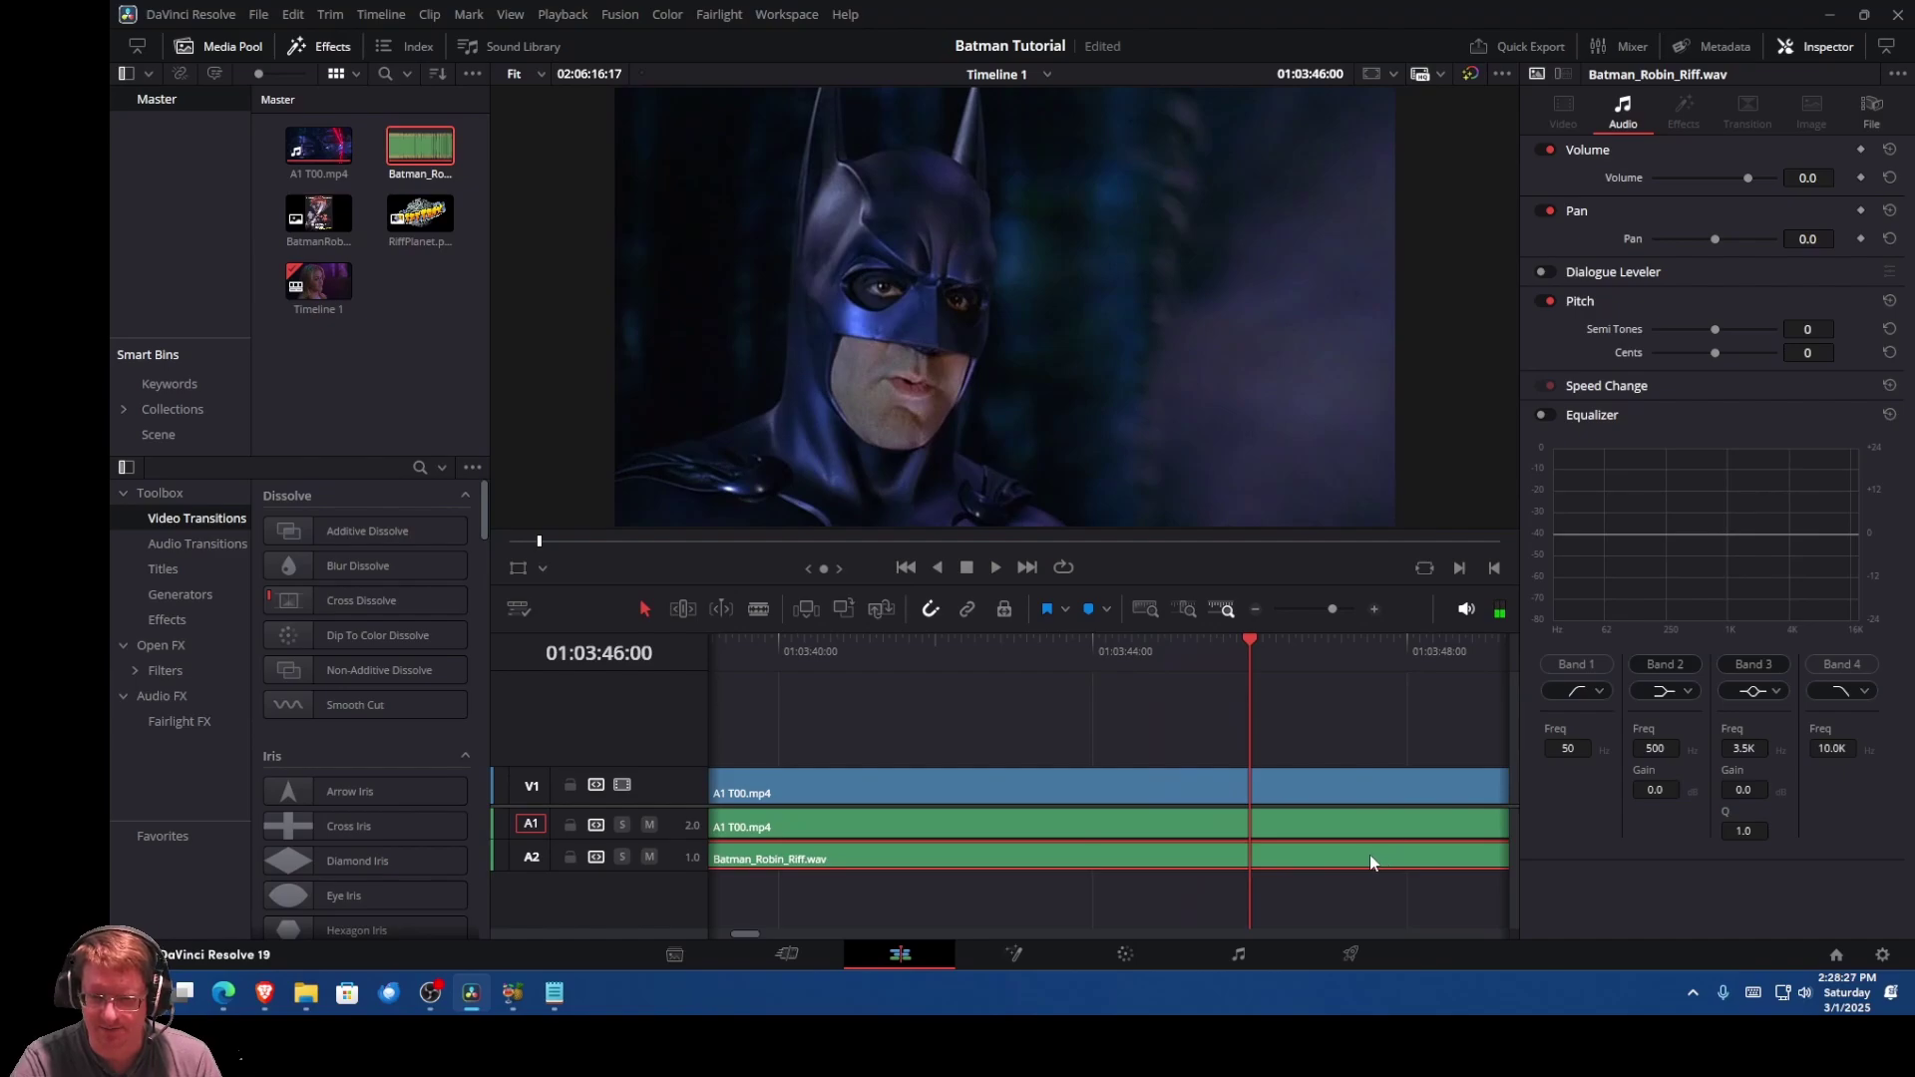
left_click(936, 569)
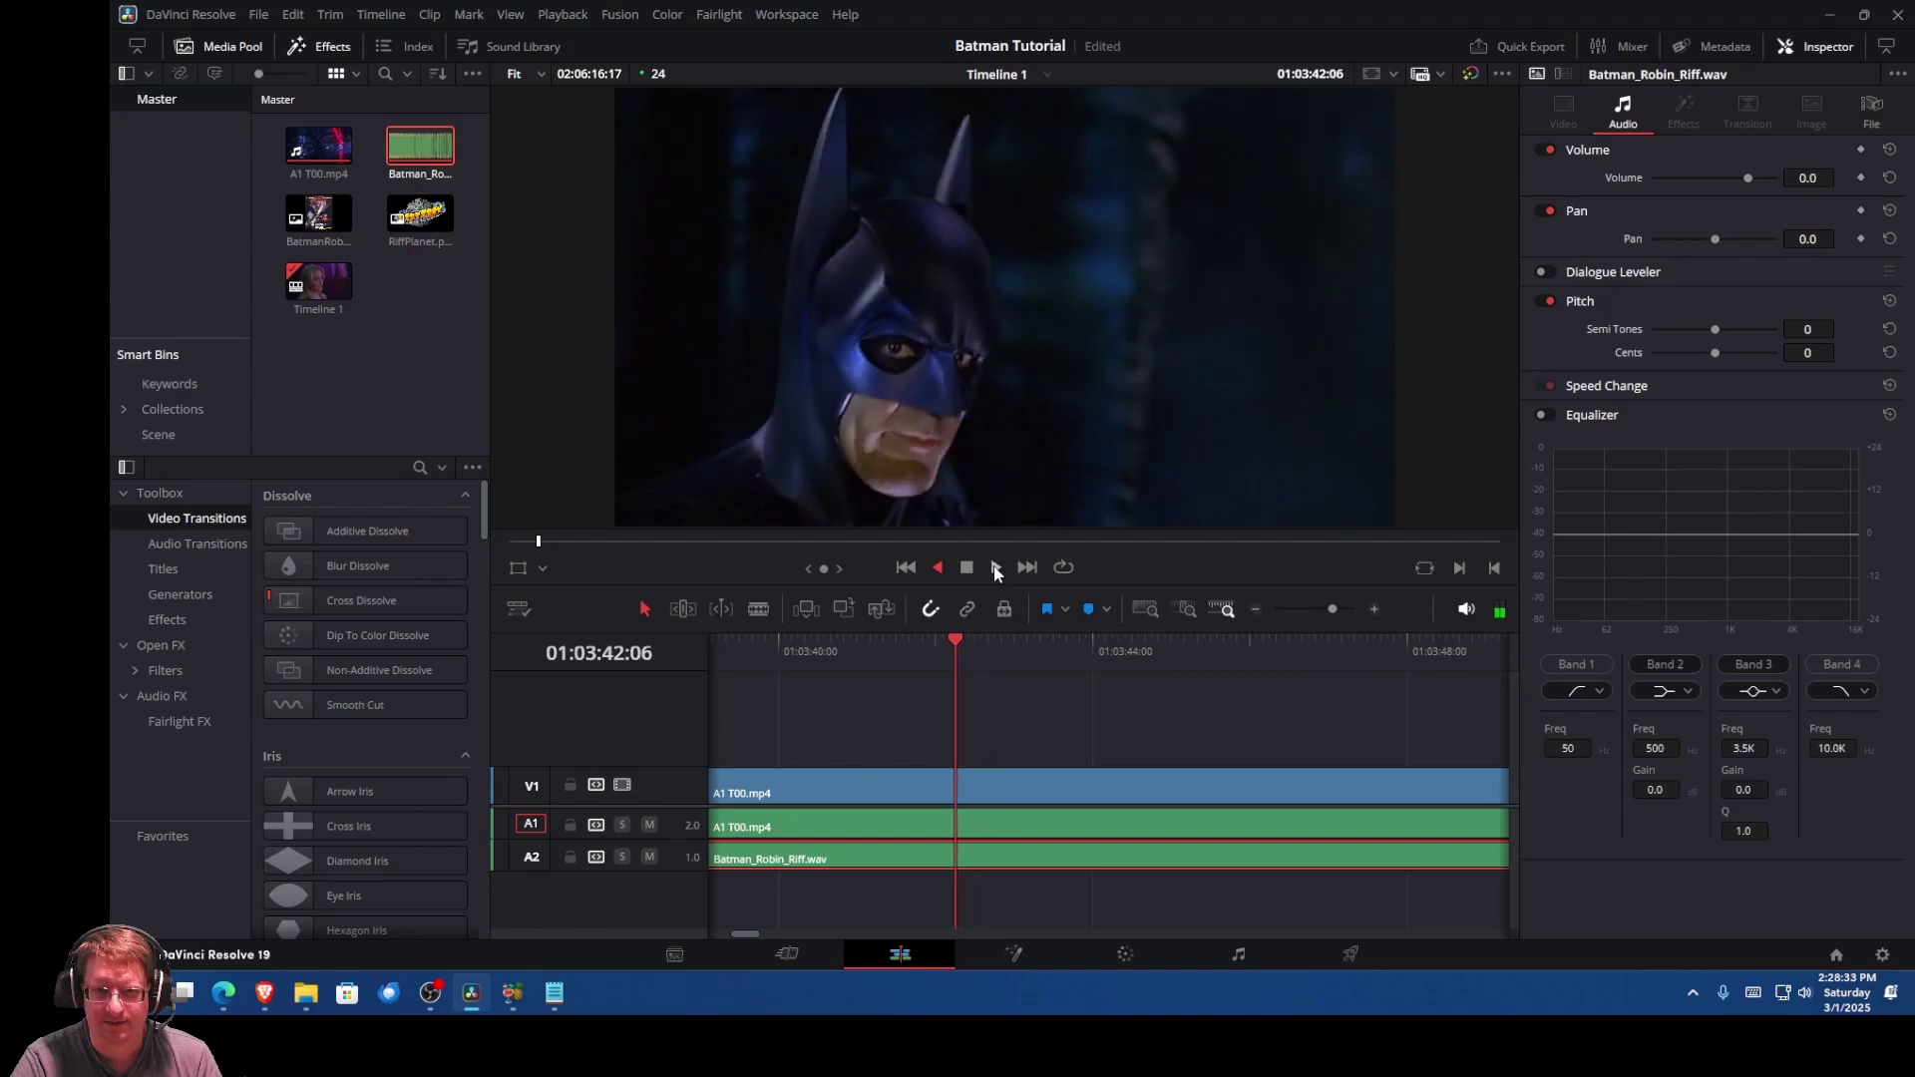
left_click(994, 567)
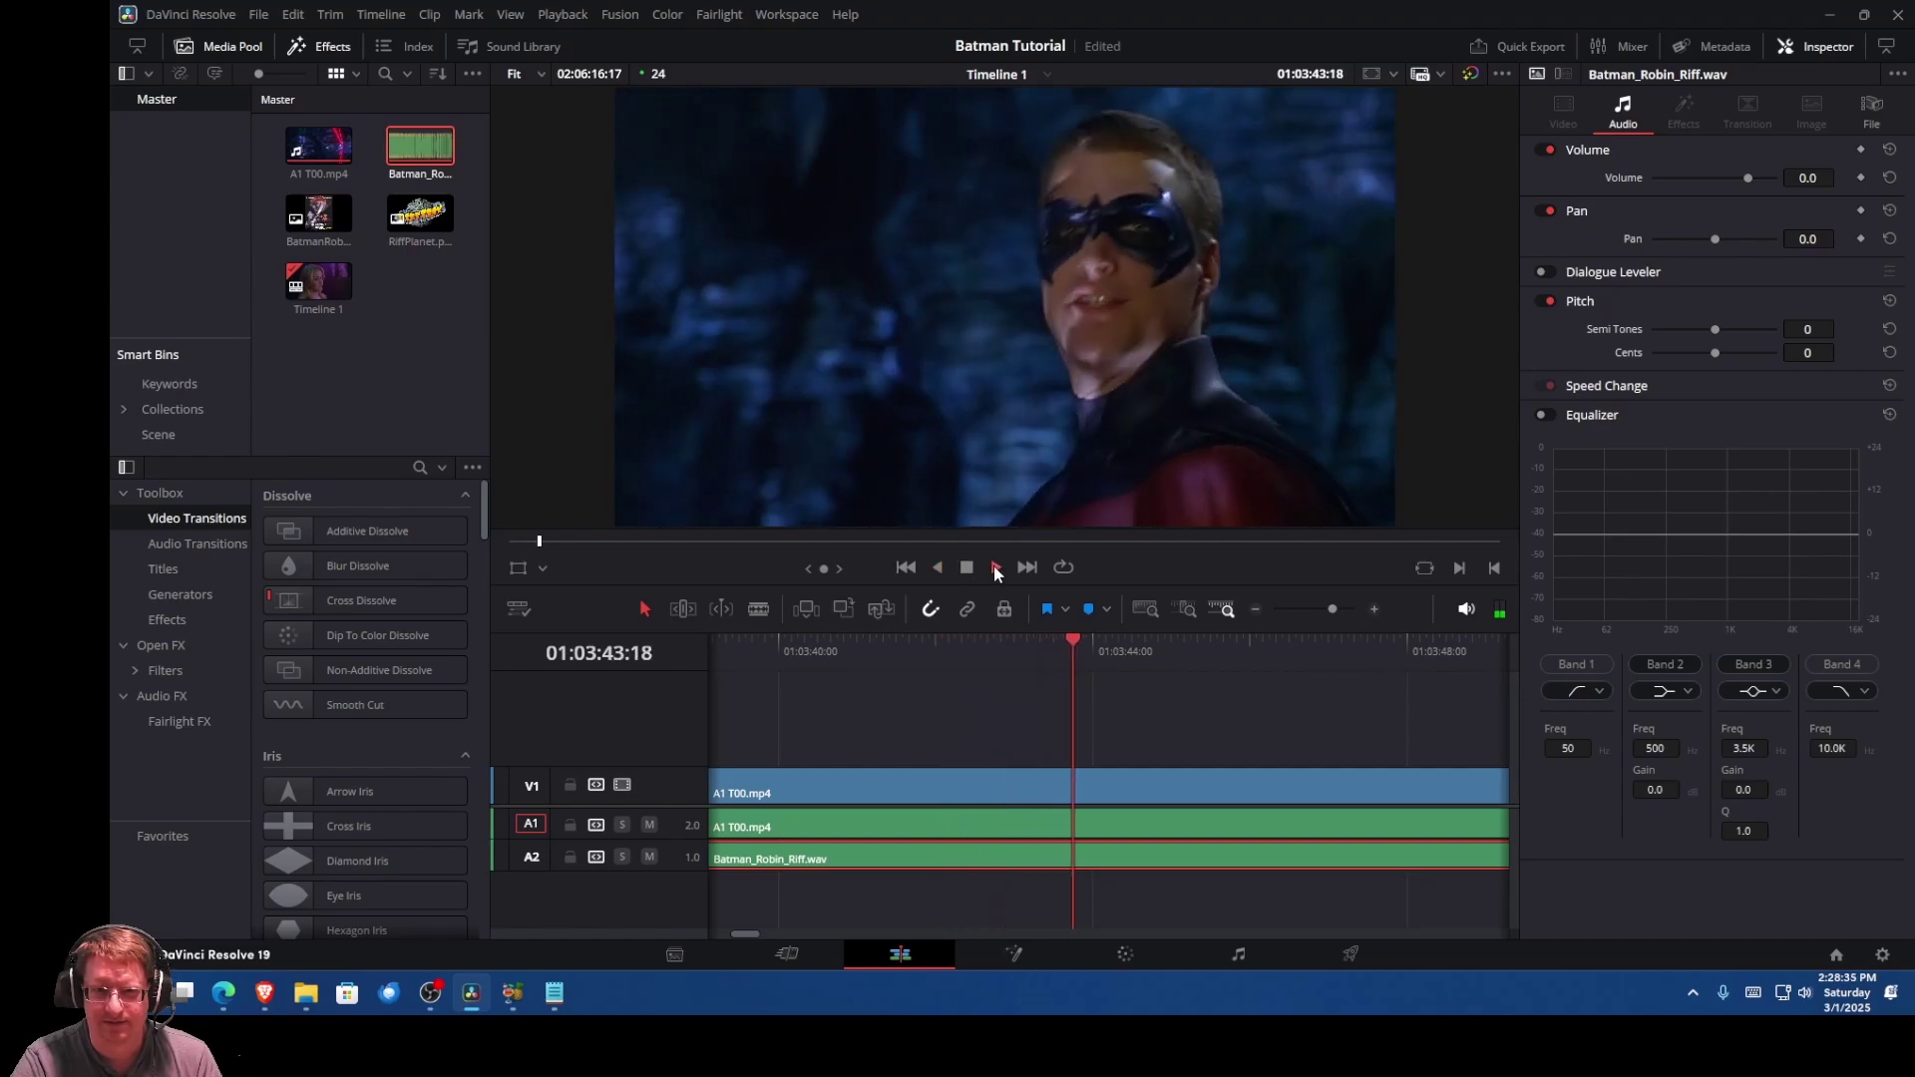
left_click(966, 567)
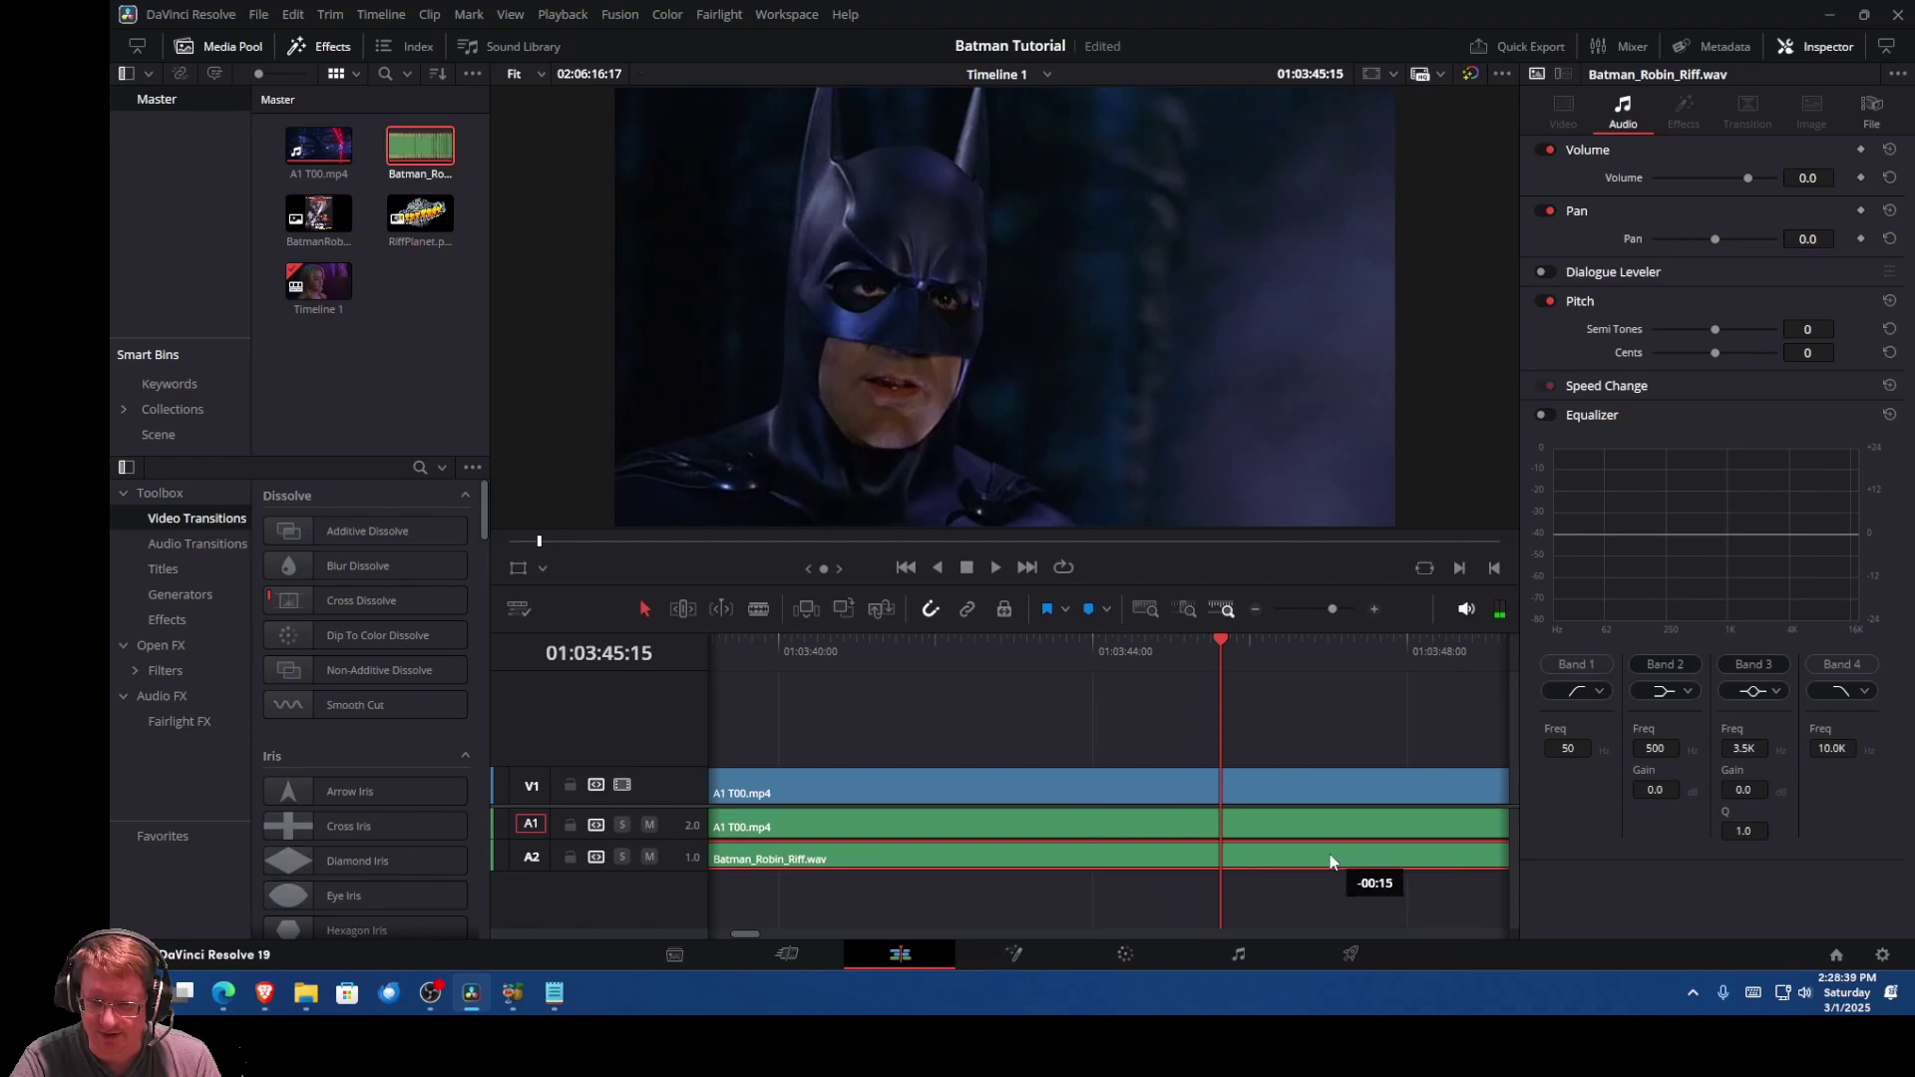
Step: Play the line through 01:03:46:15, return to 01:03:42:23, and shift the second riff segment back about 4 frames
left_click(940, 566)
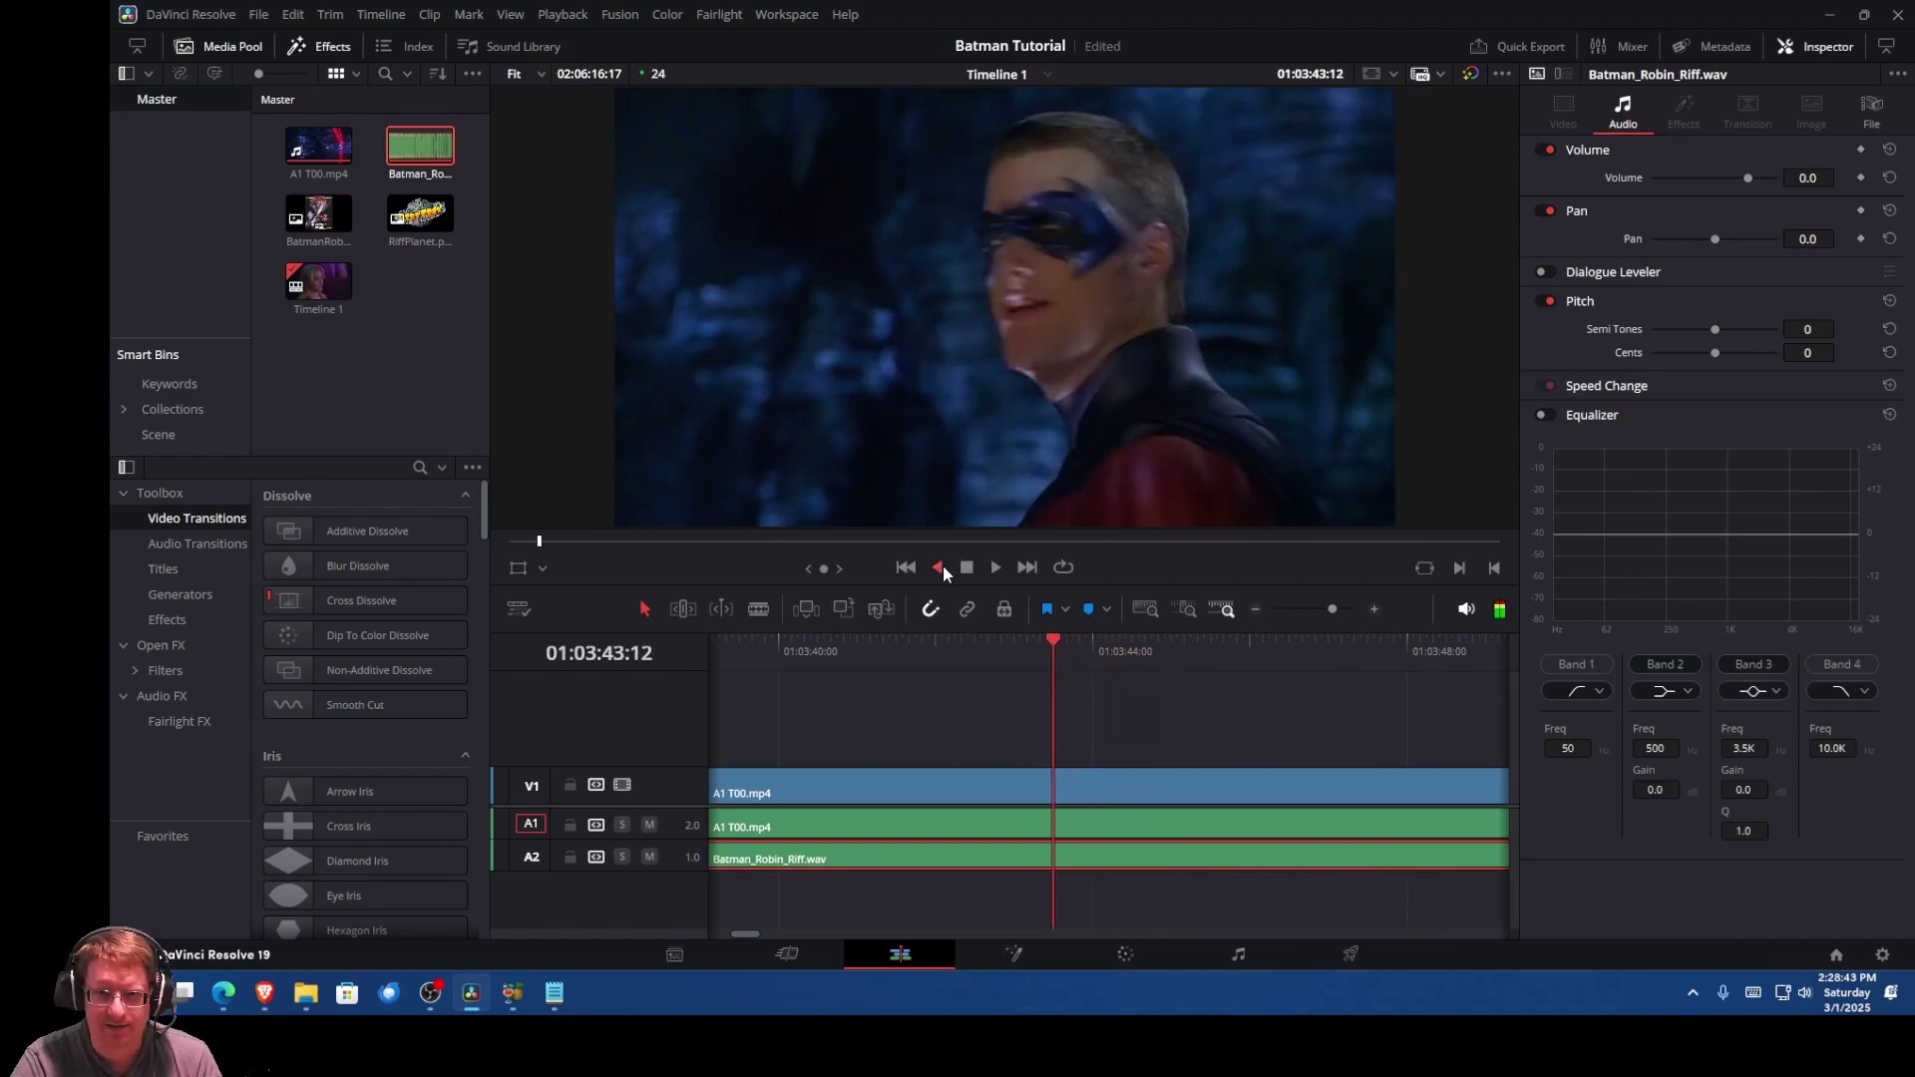
left_click(997, 565)
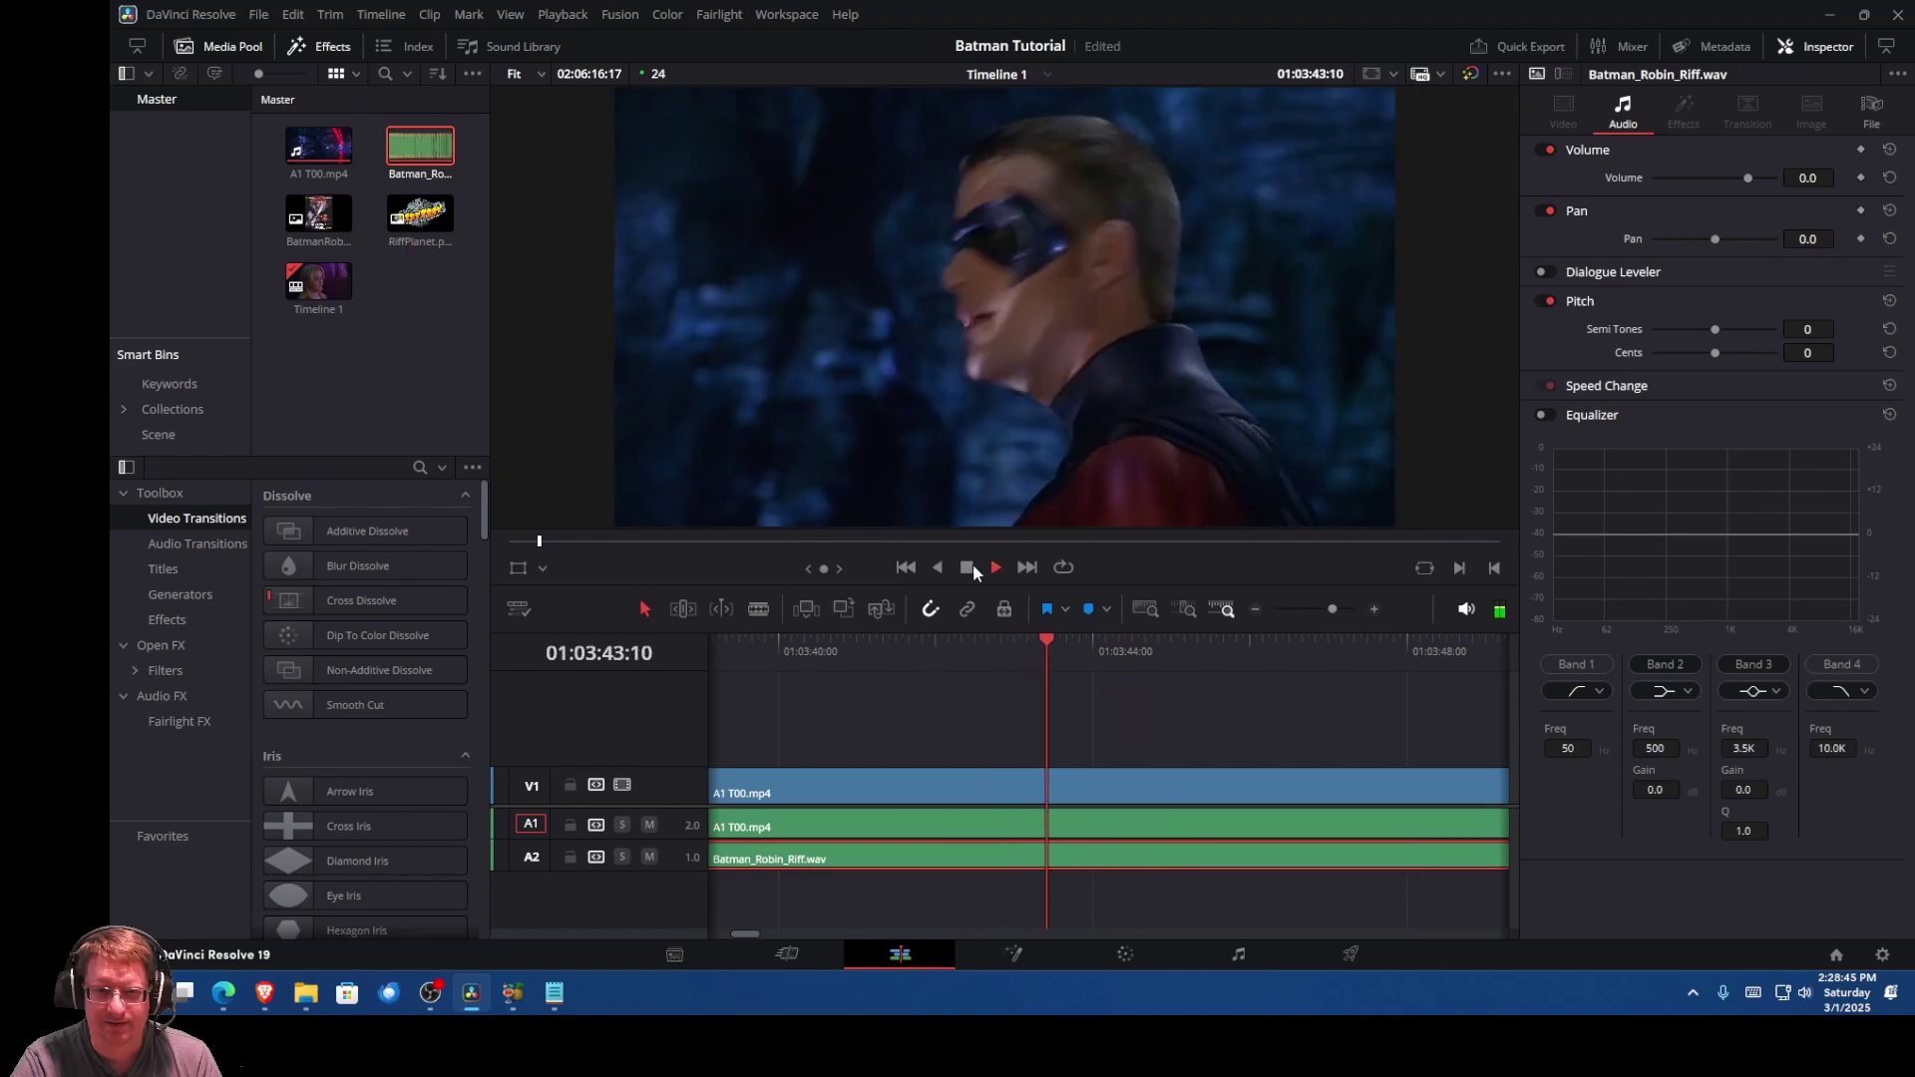
left_click(969, 567)
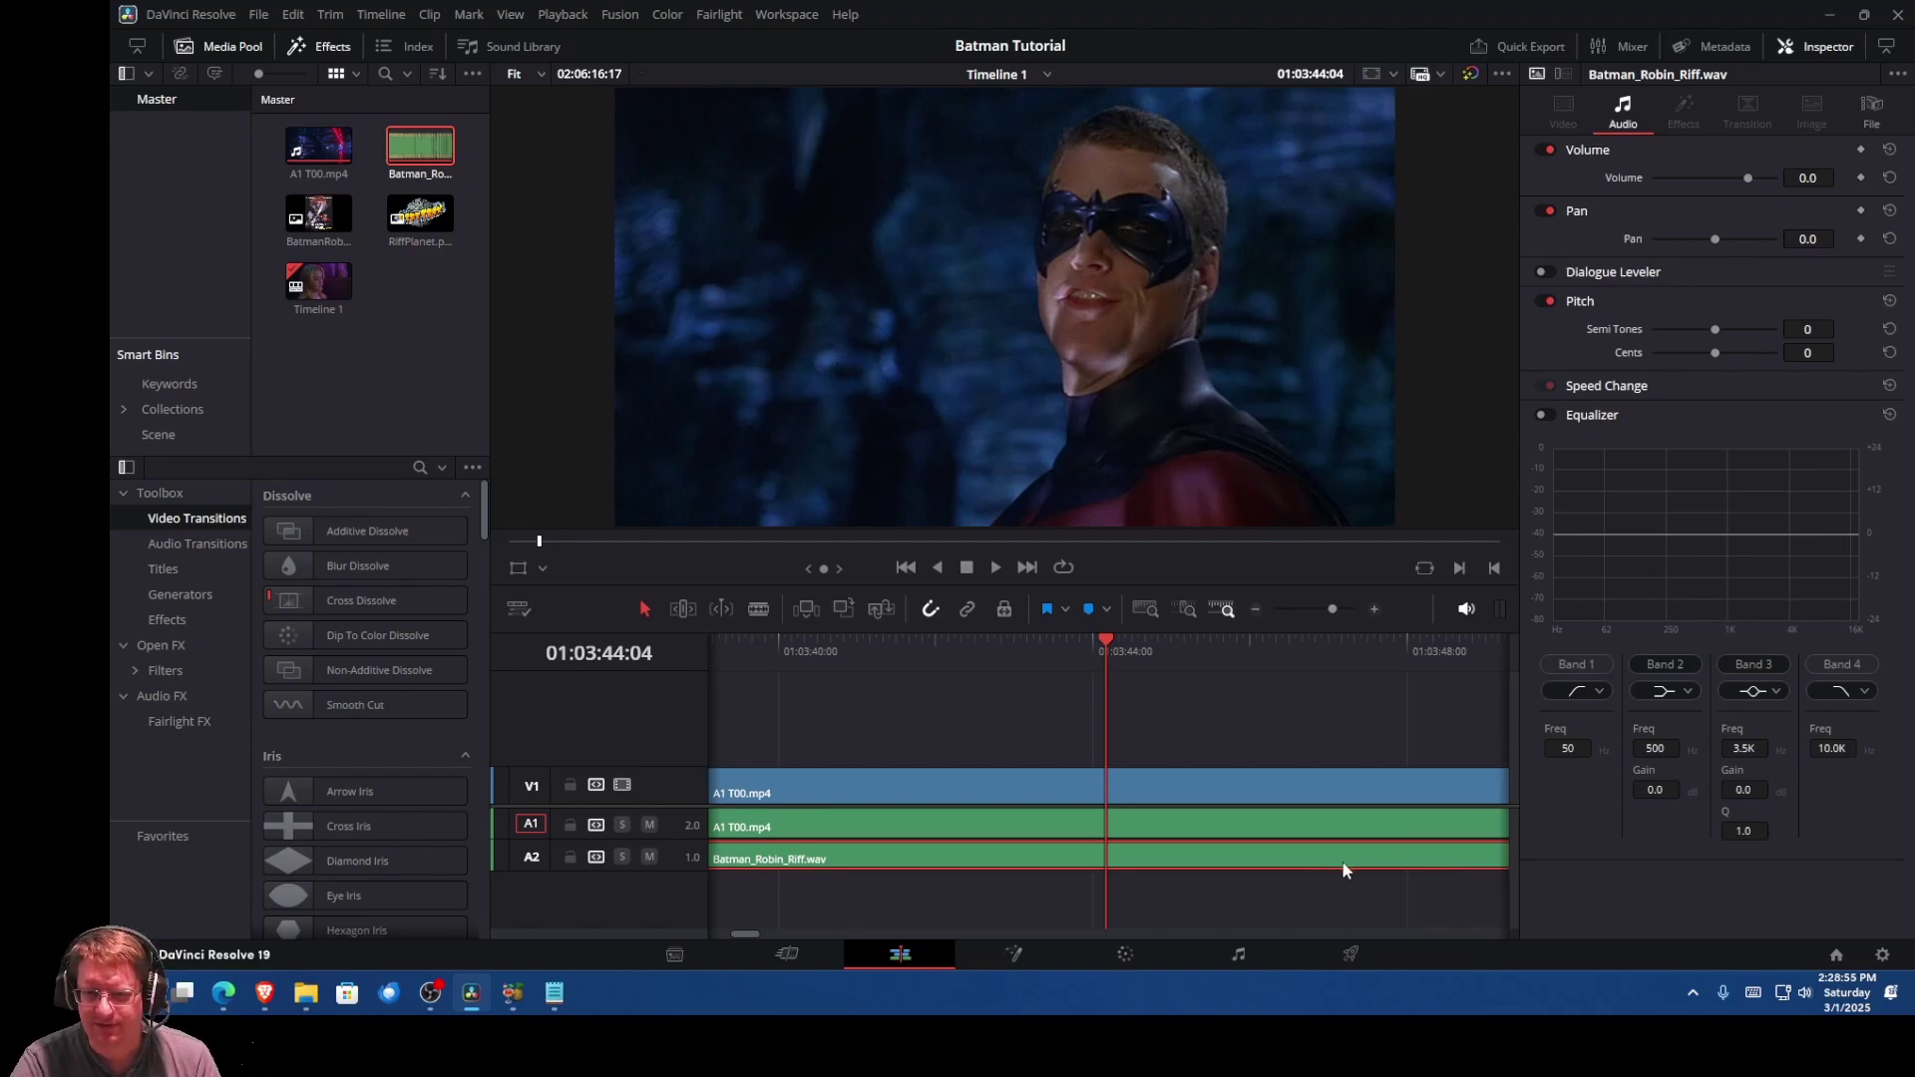
left_click(994, 566)
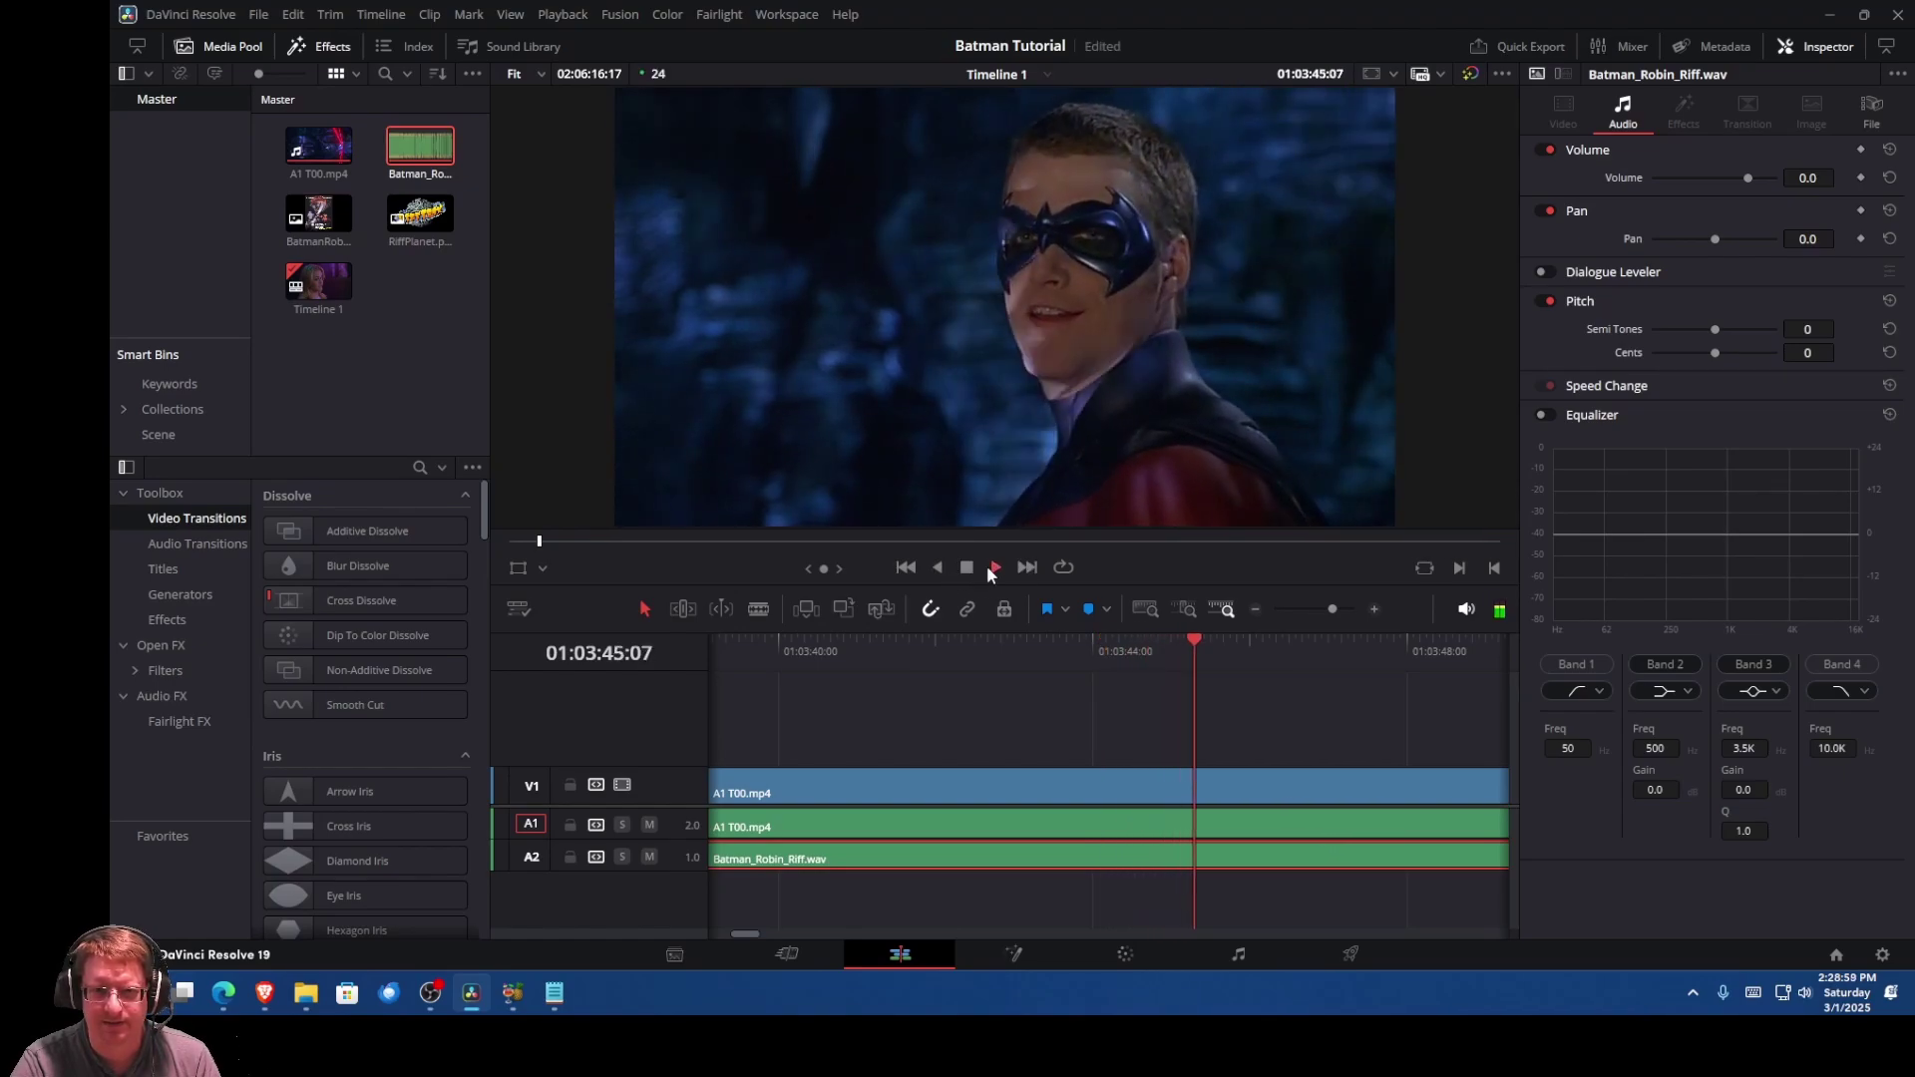
left_click(972, 568)
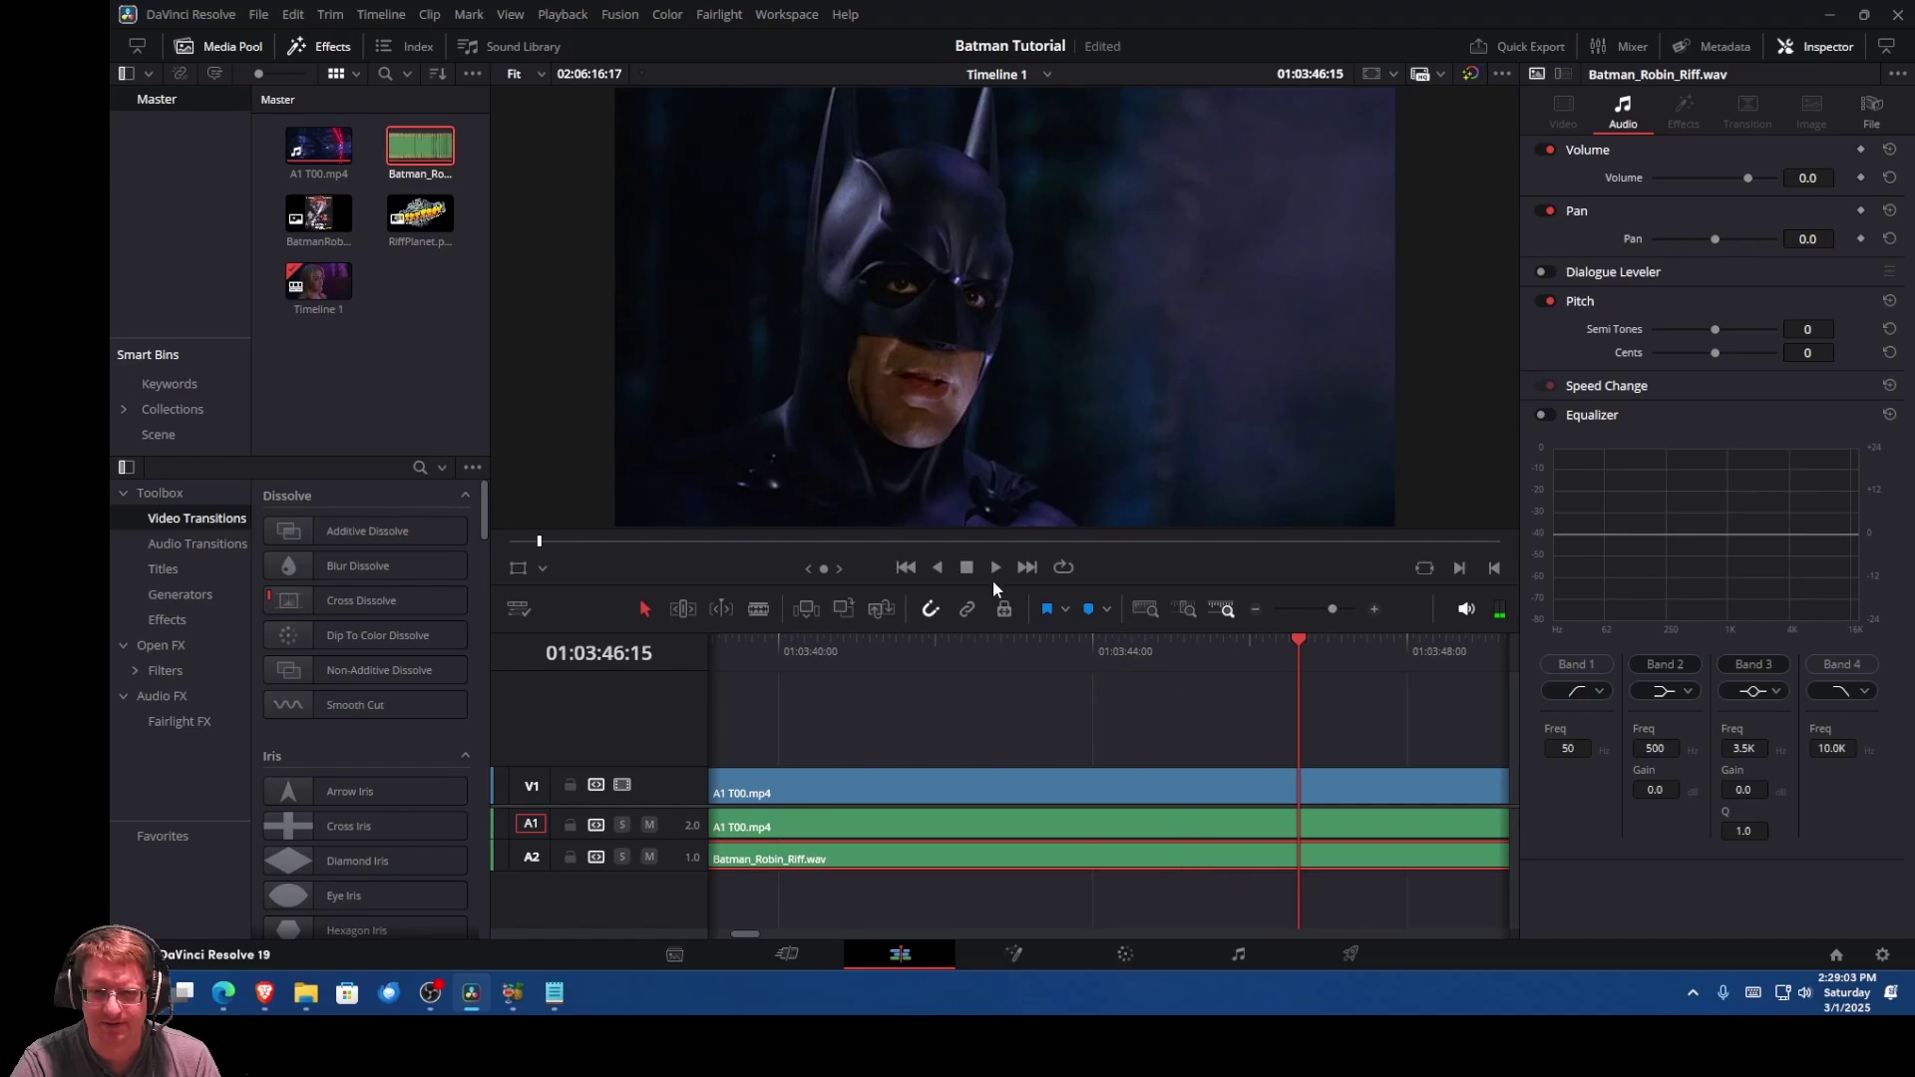
left_click(937, 567)
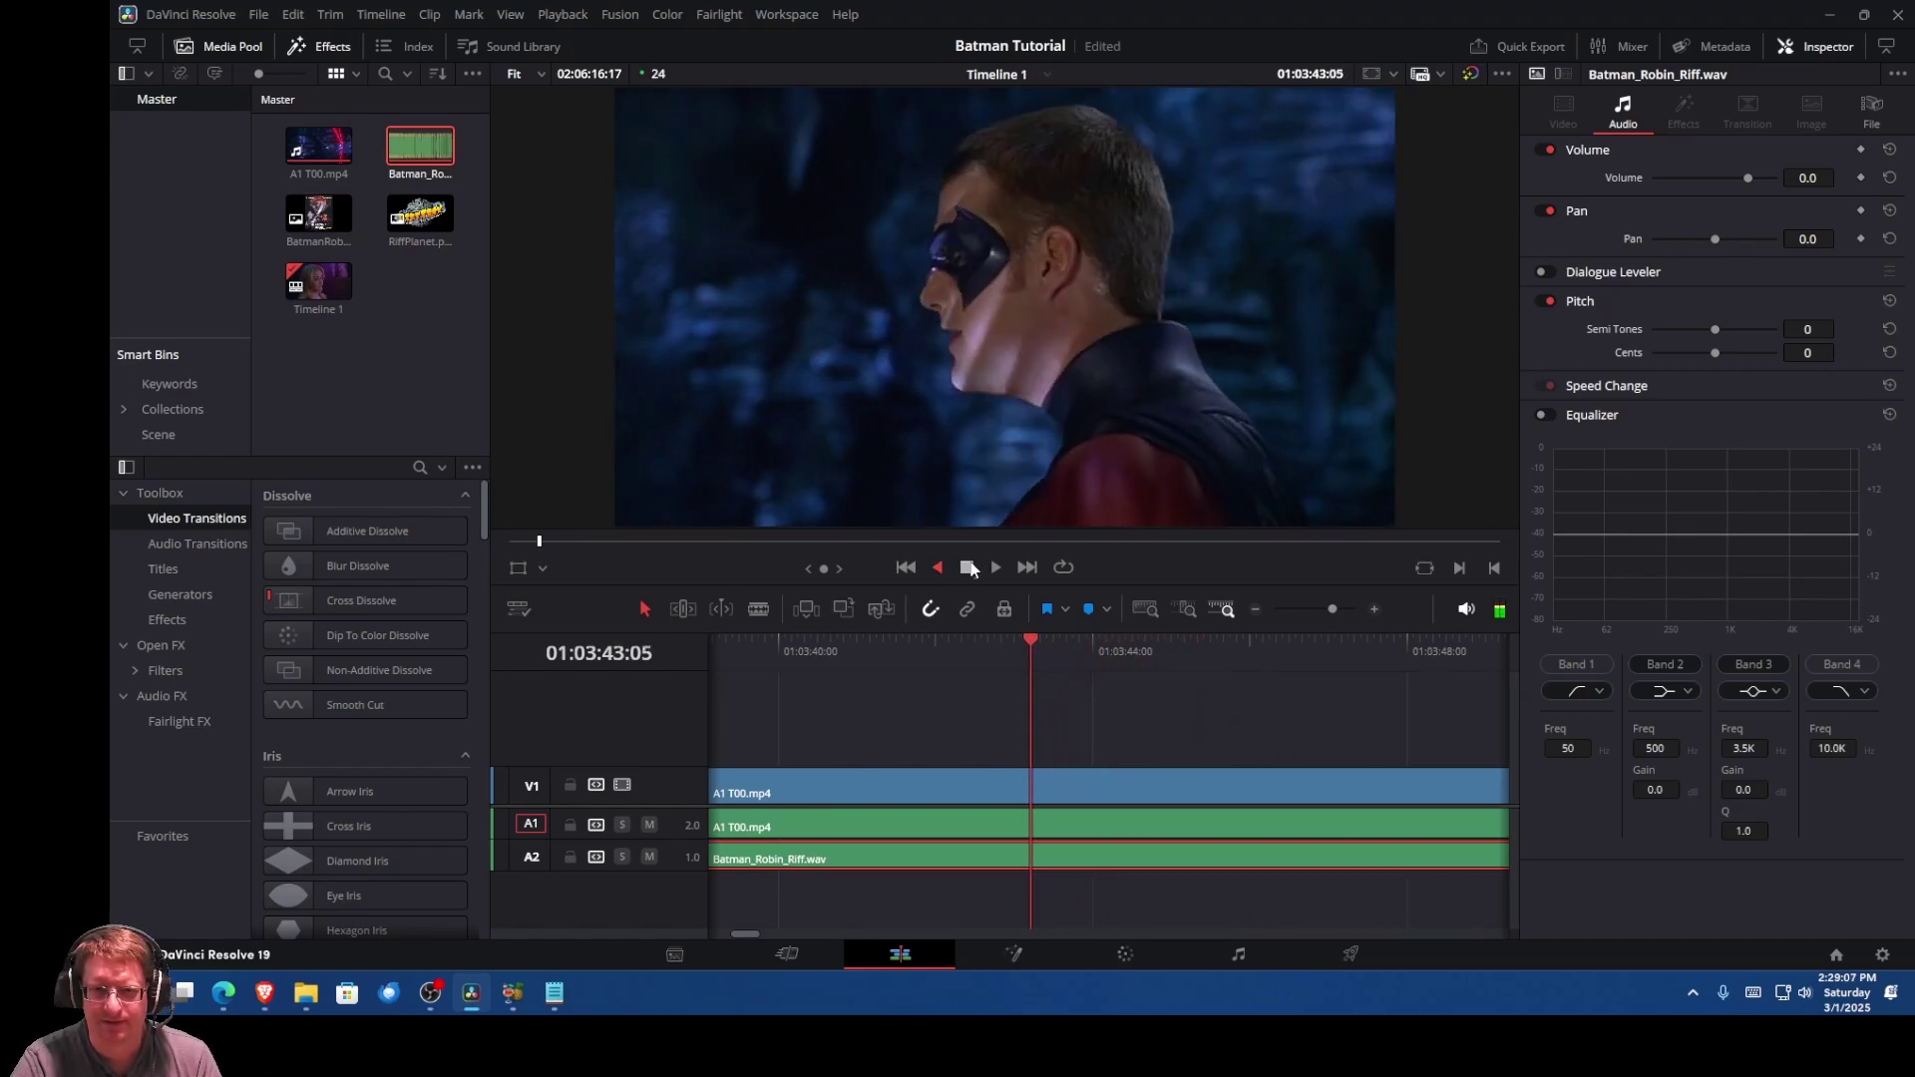
key("space")
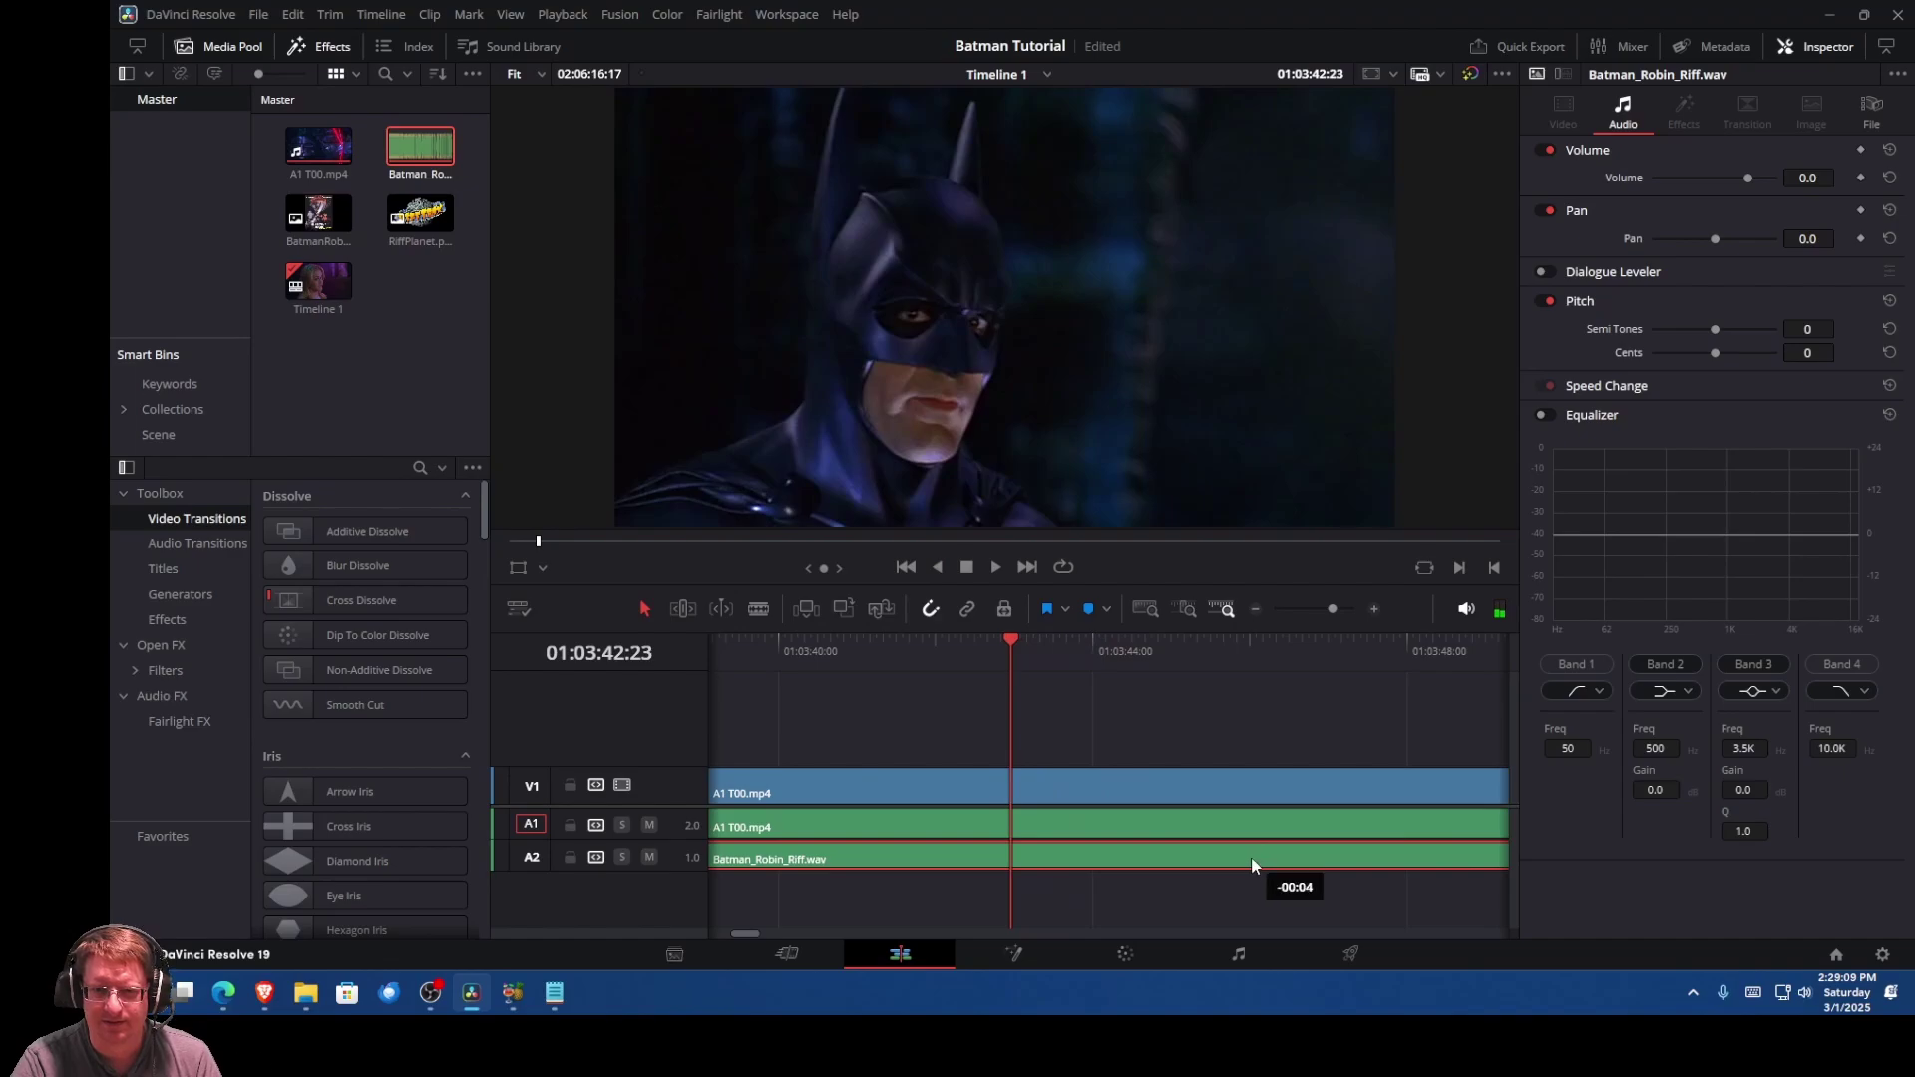
Step: Recheck the line from 01:03:42:23, move the second riff segment back about 7 frames, and listen again around 01:03:44
left_click(996, 567)
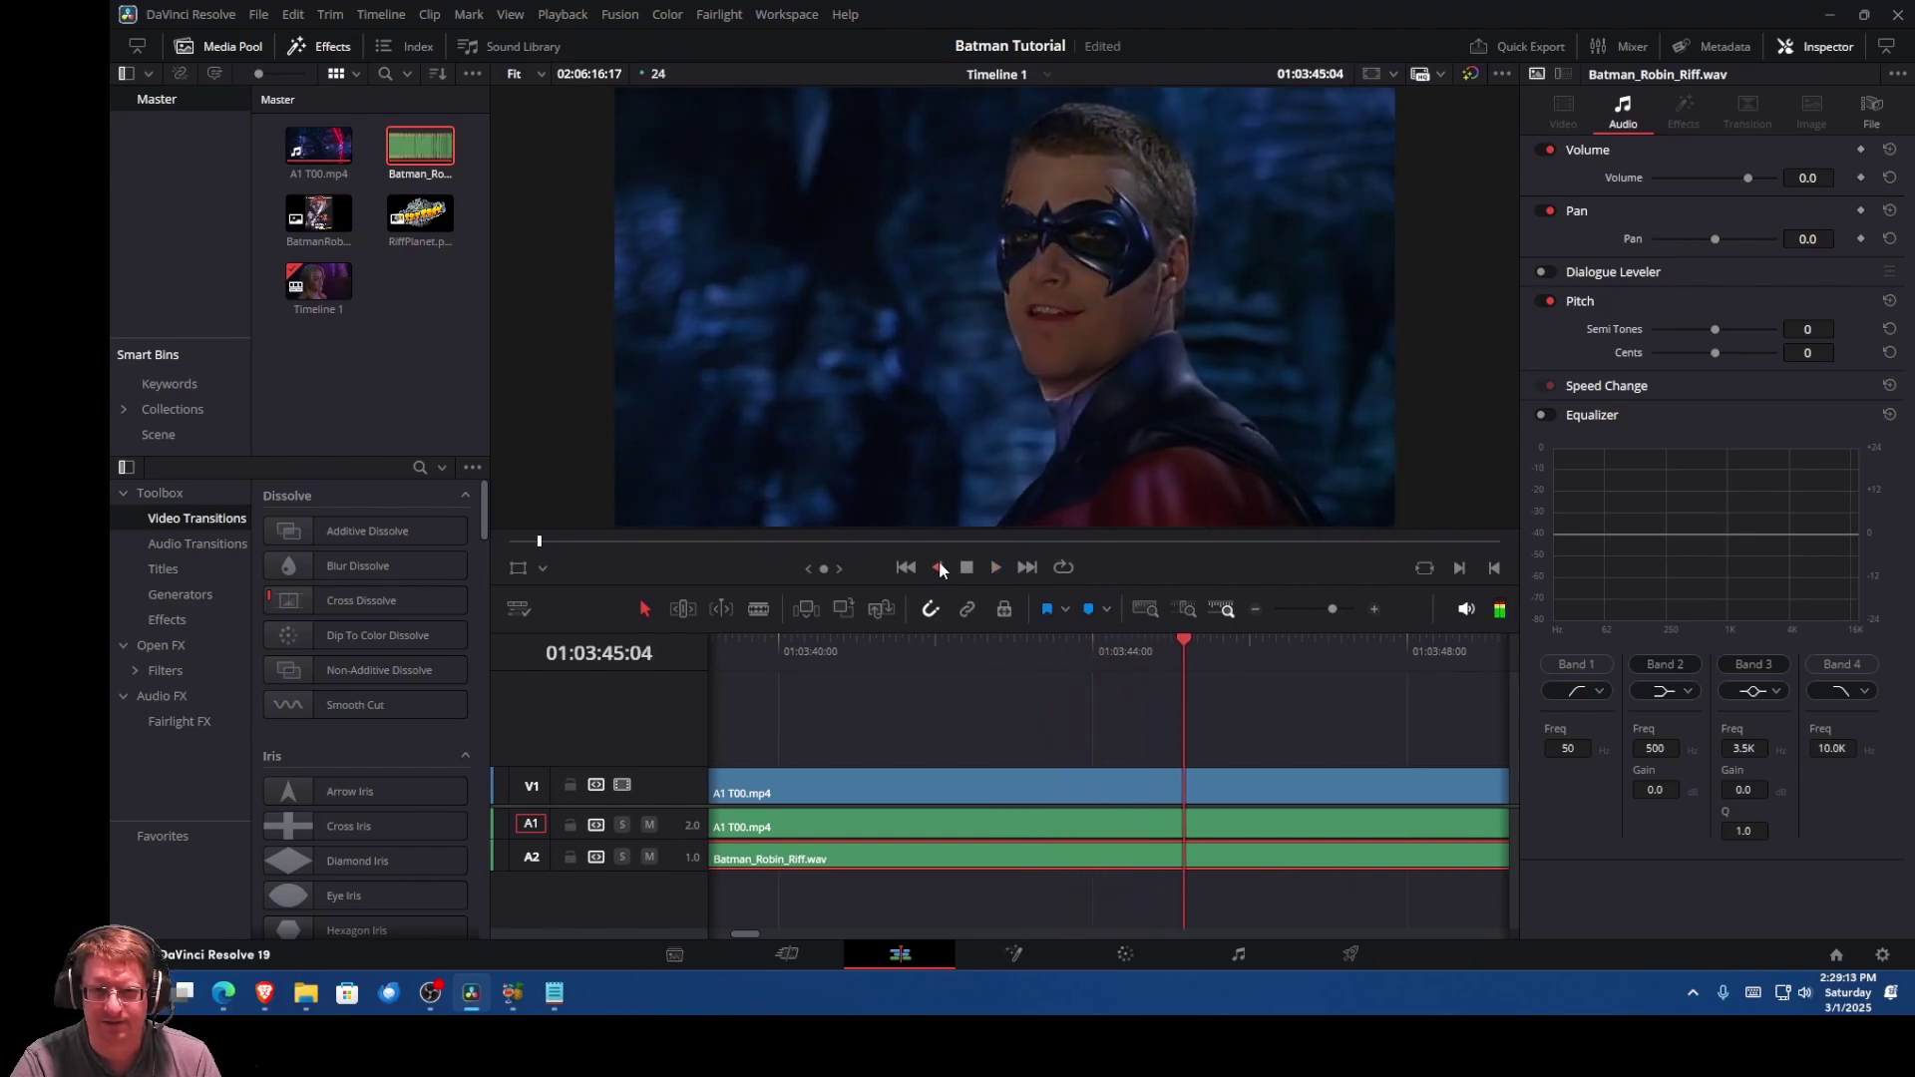
left_click(941, 566)
left_click(966, 568)
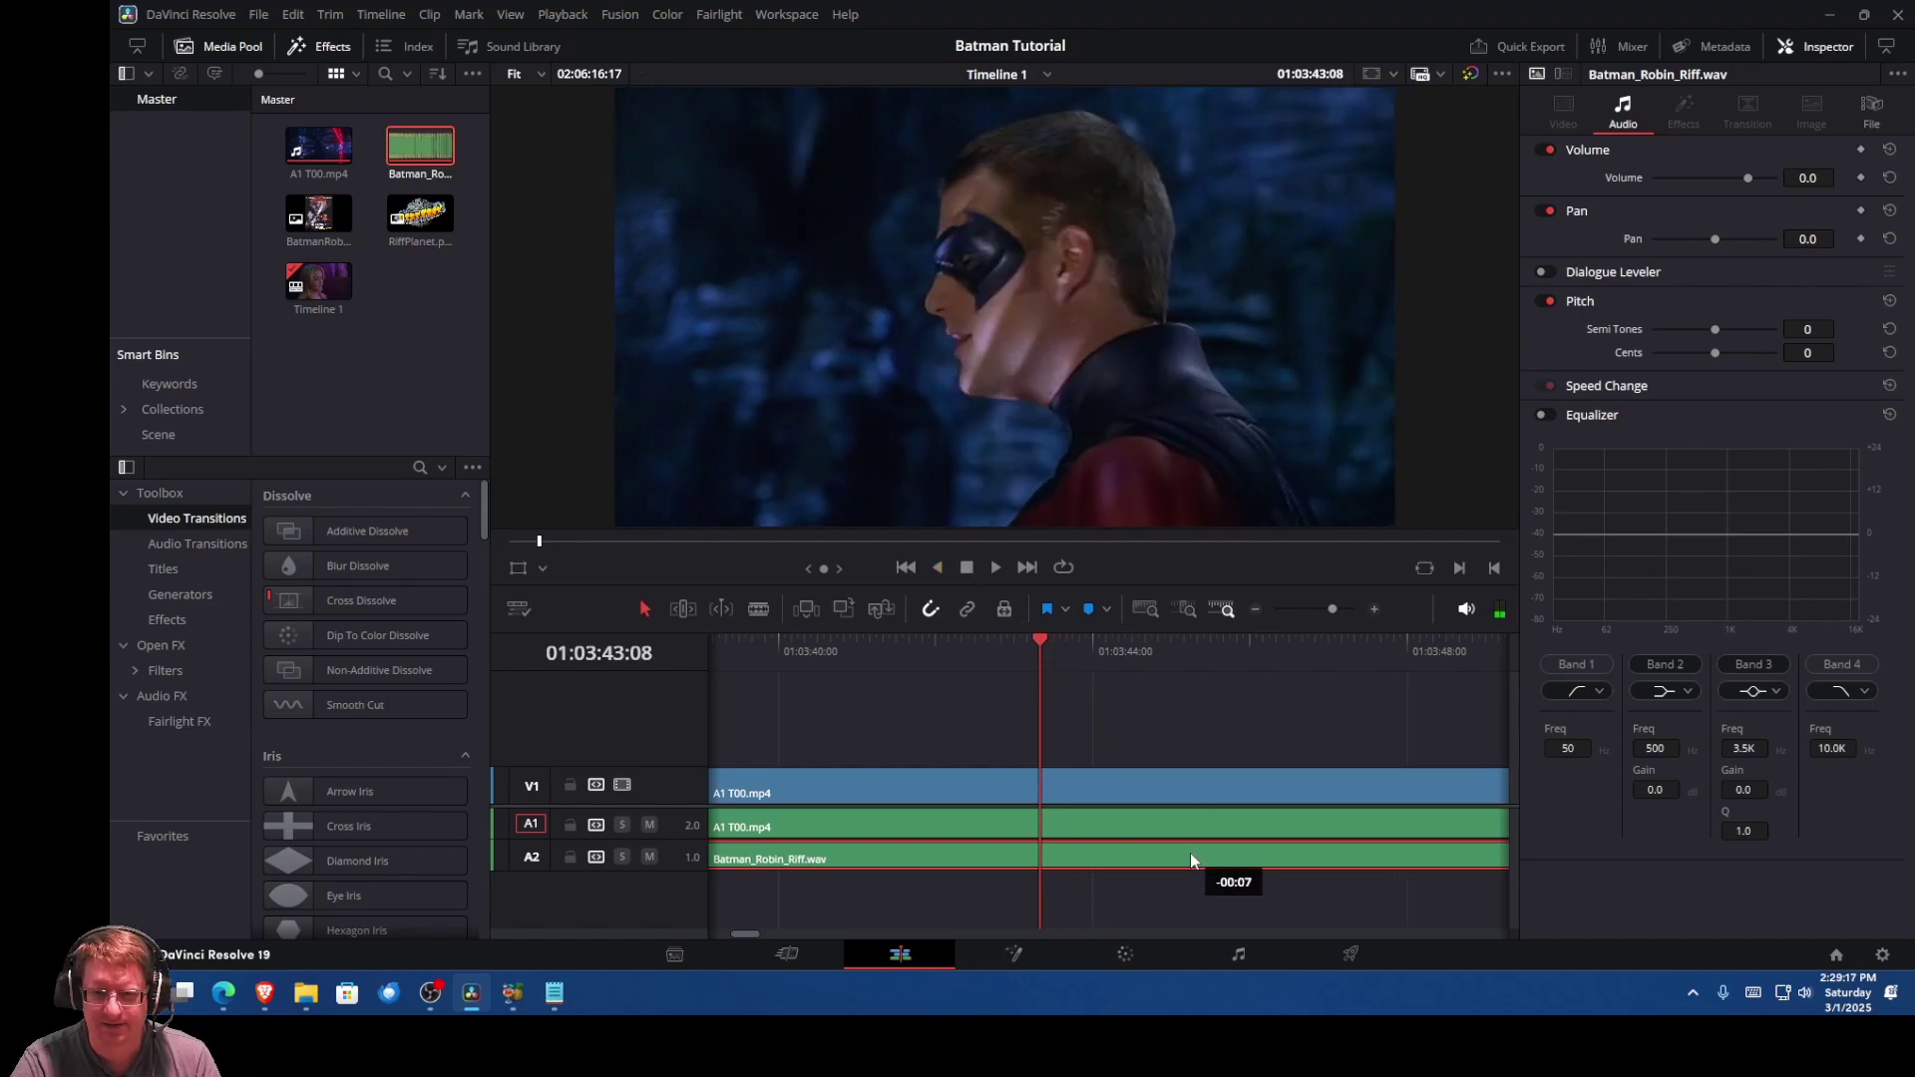
left_click(997, 566)
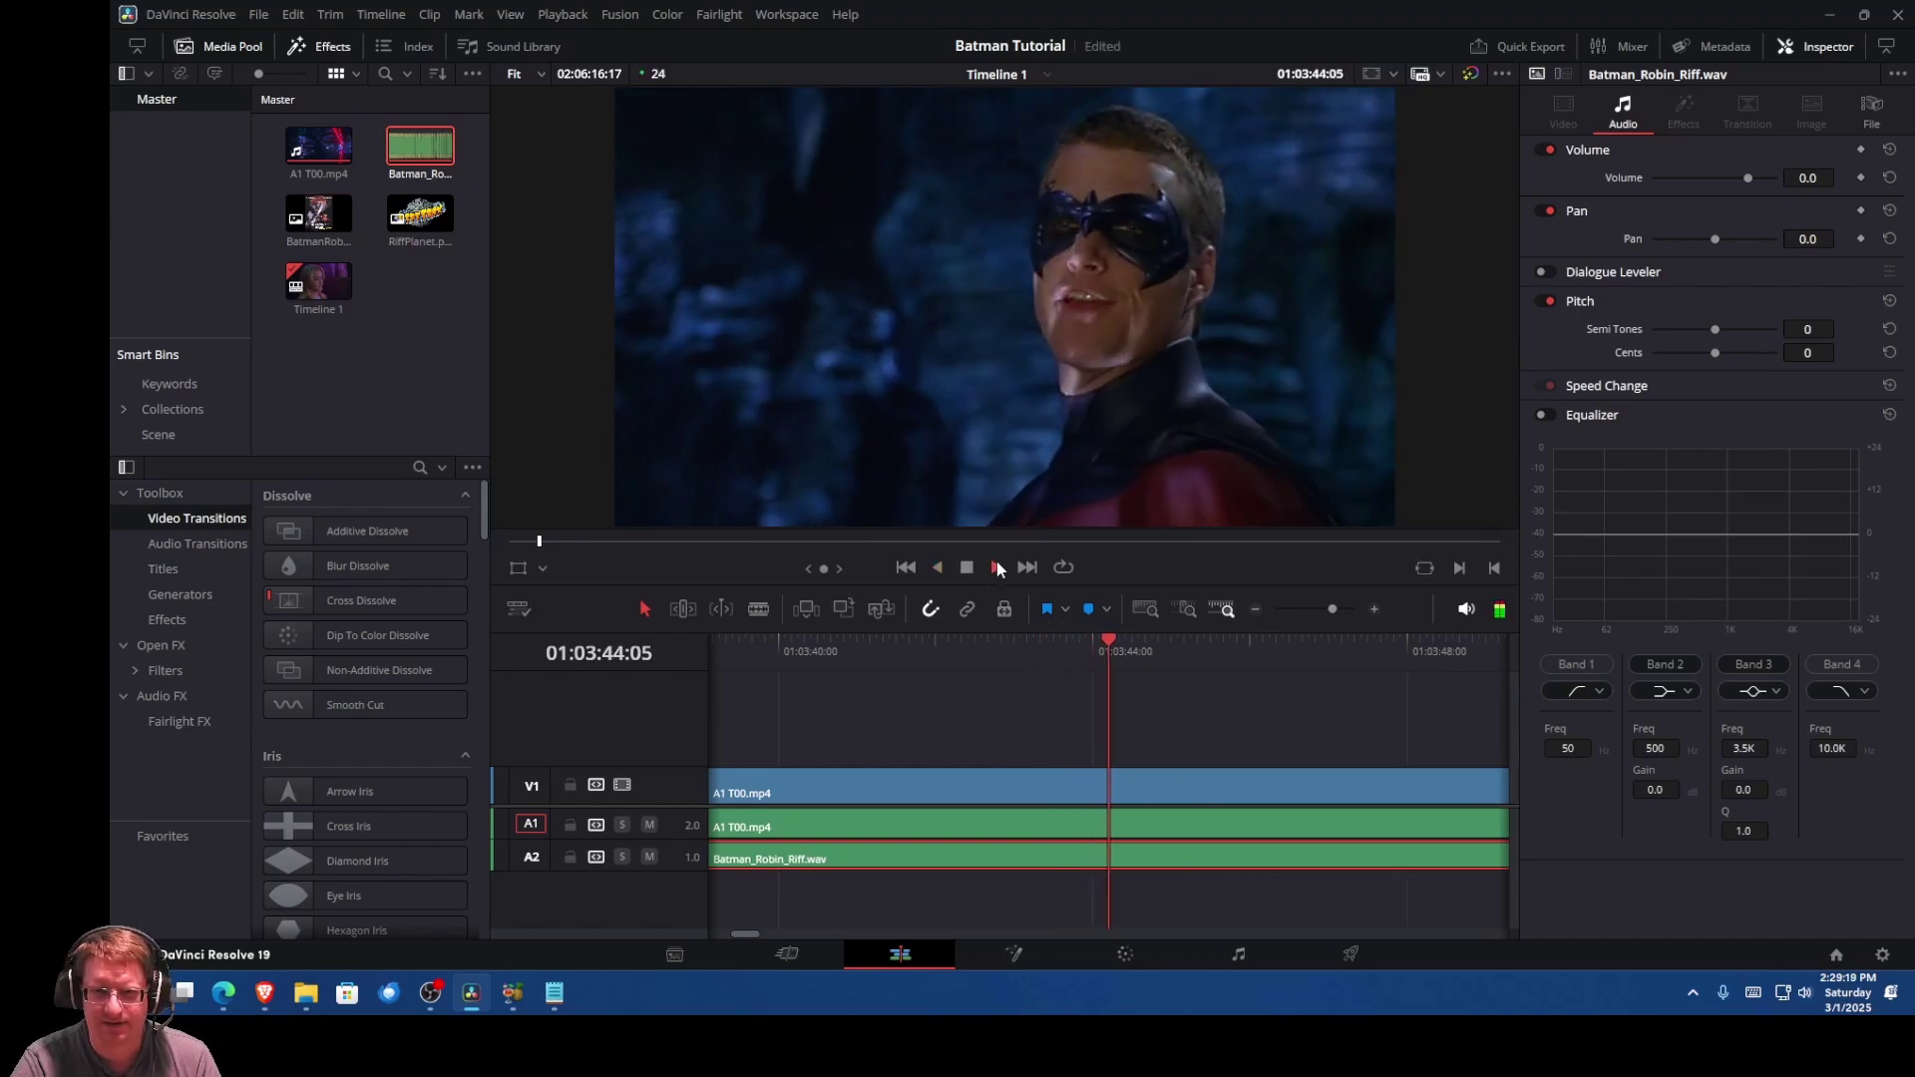
left_click(929, 567)
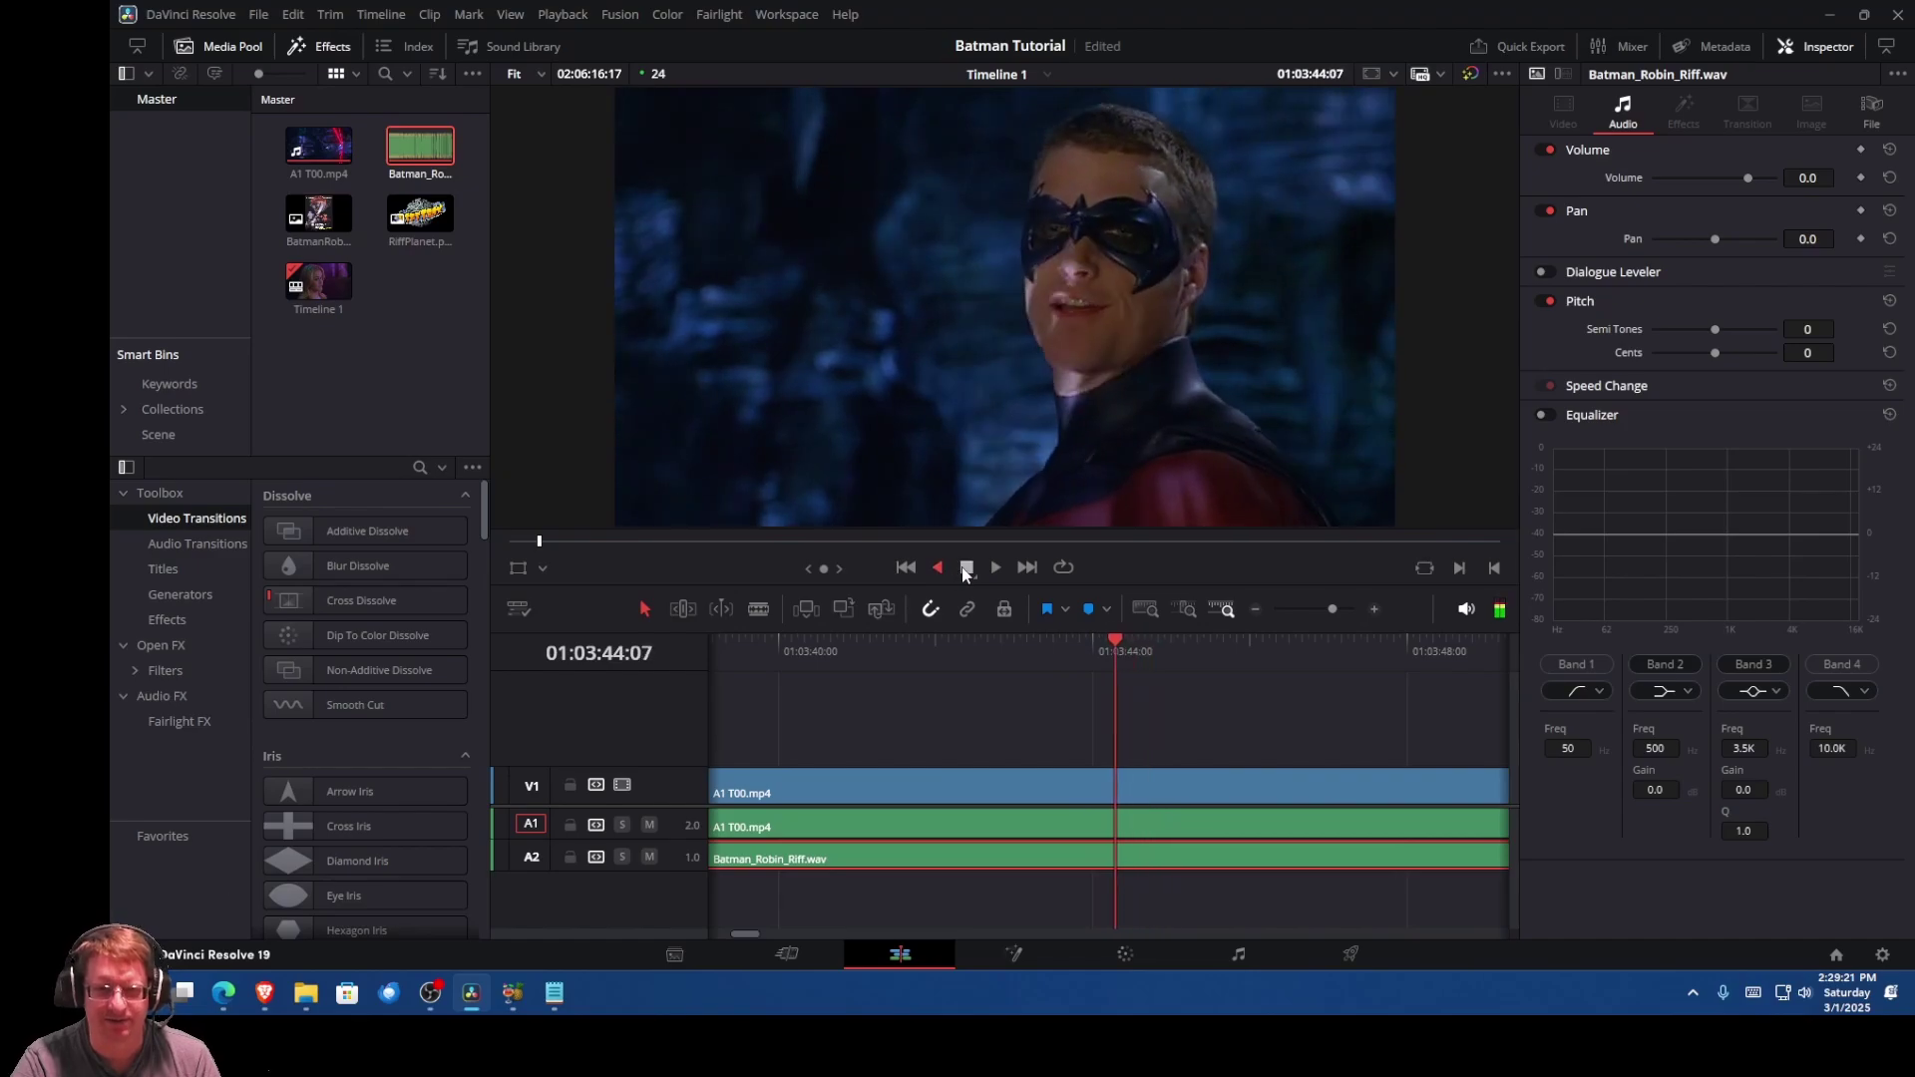
left_click(968, 567)
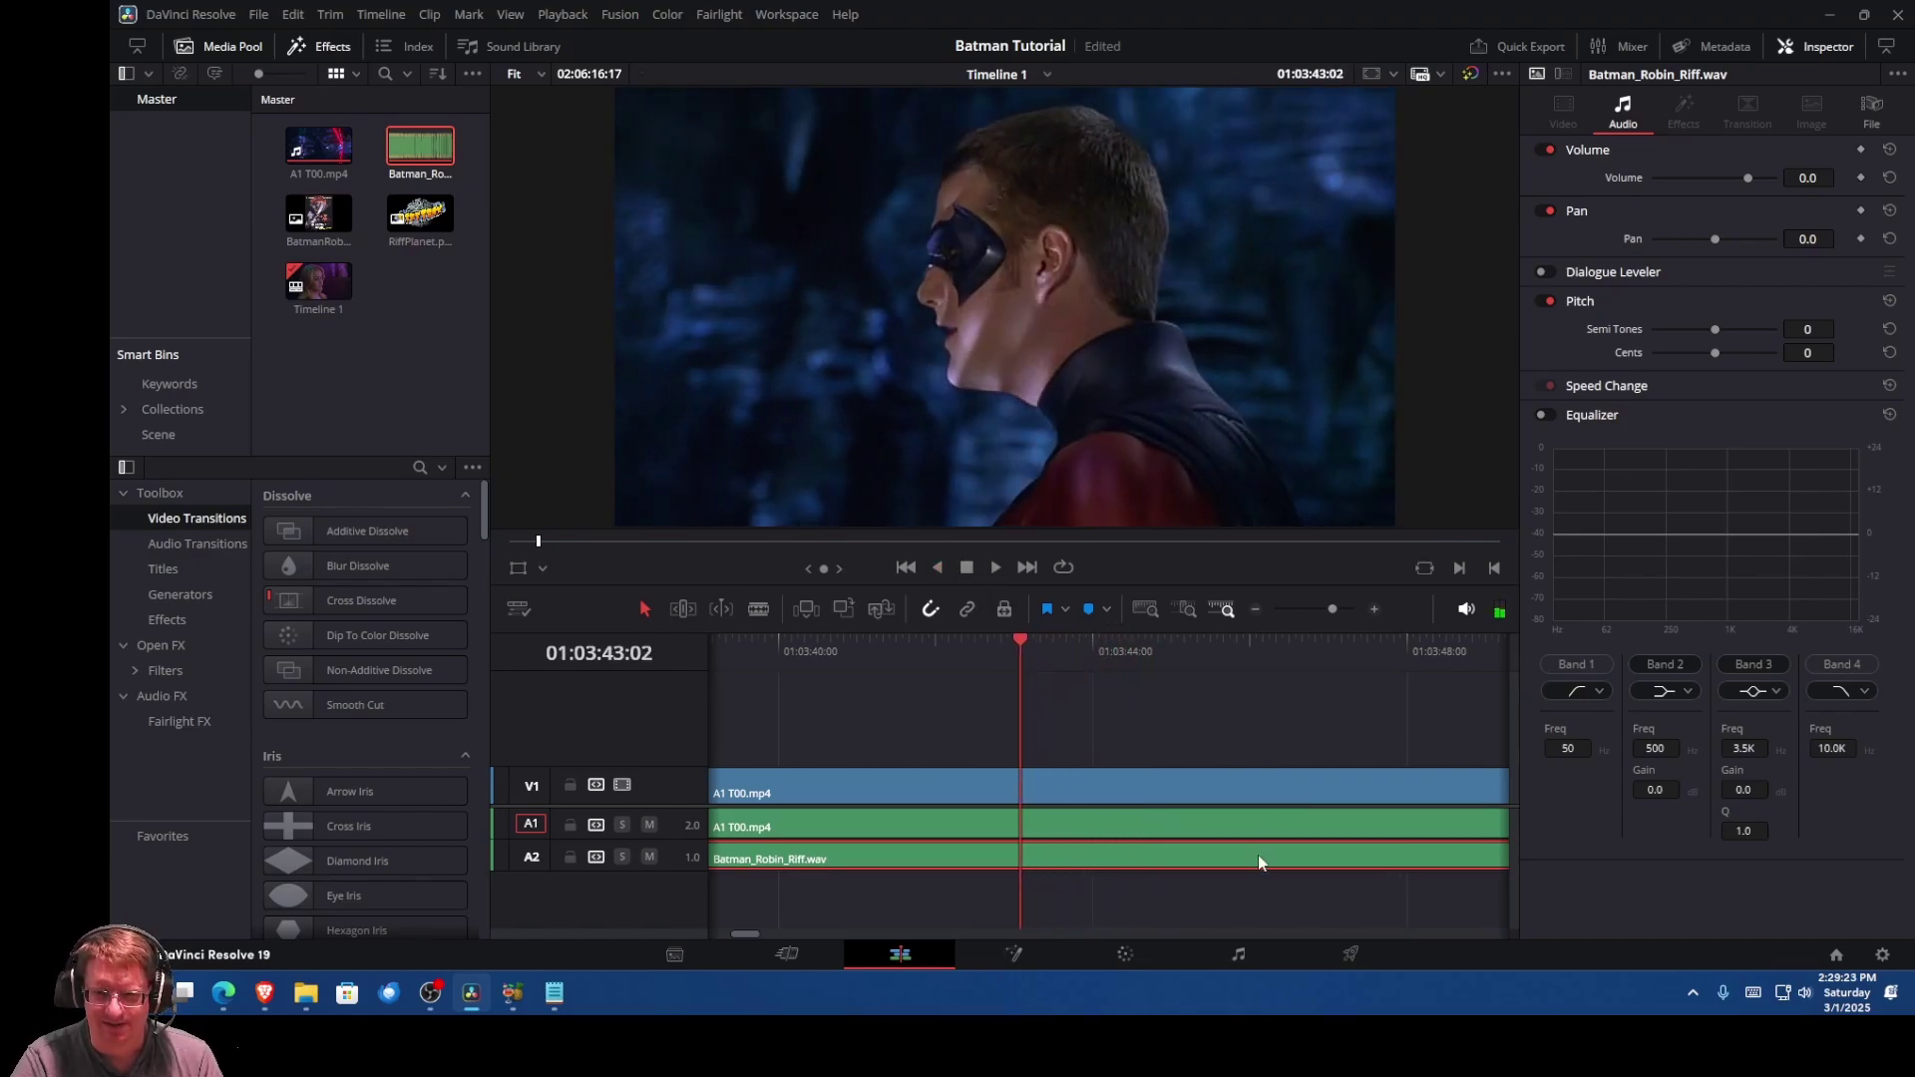
Step: Play the line from 01:03:43:02 to 01:03:46:13, and repeat it up to 01:03:45:01 to verify the riff sync
left_click(996, 566)
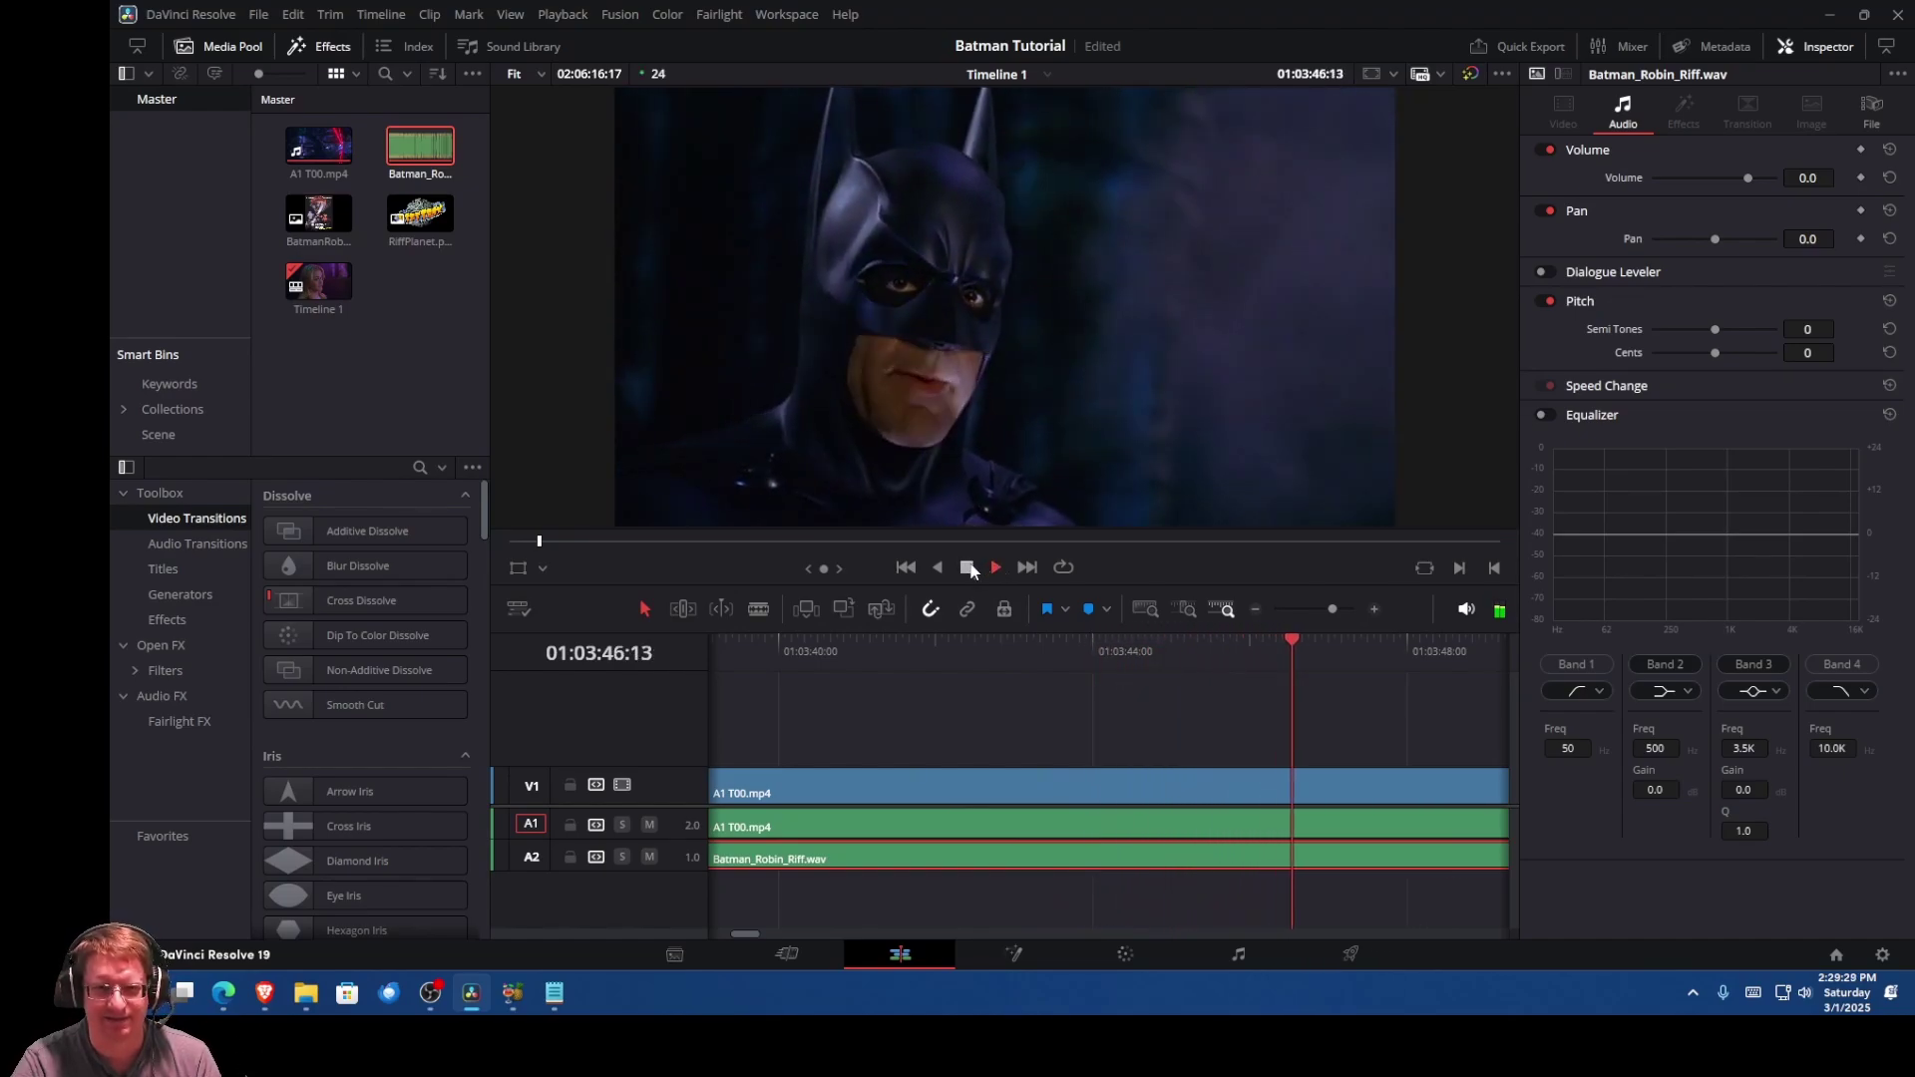
left_click(940, 567)
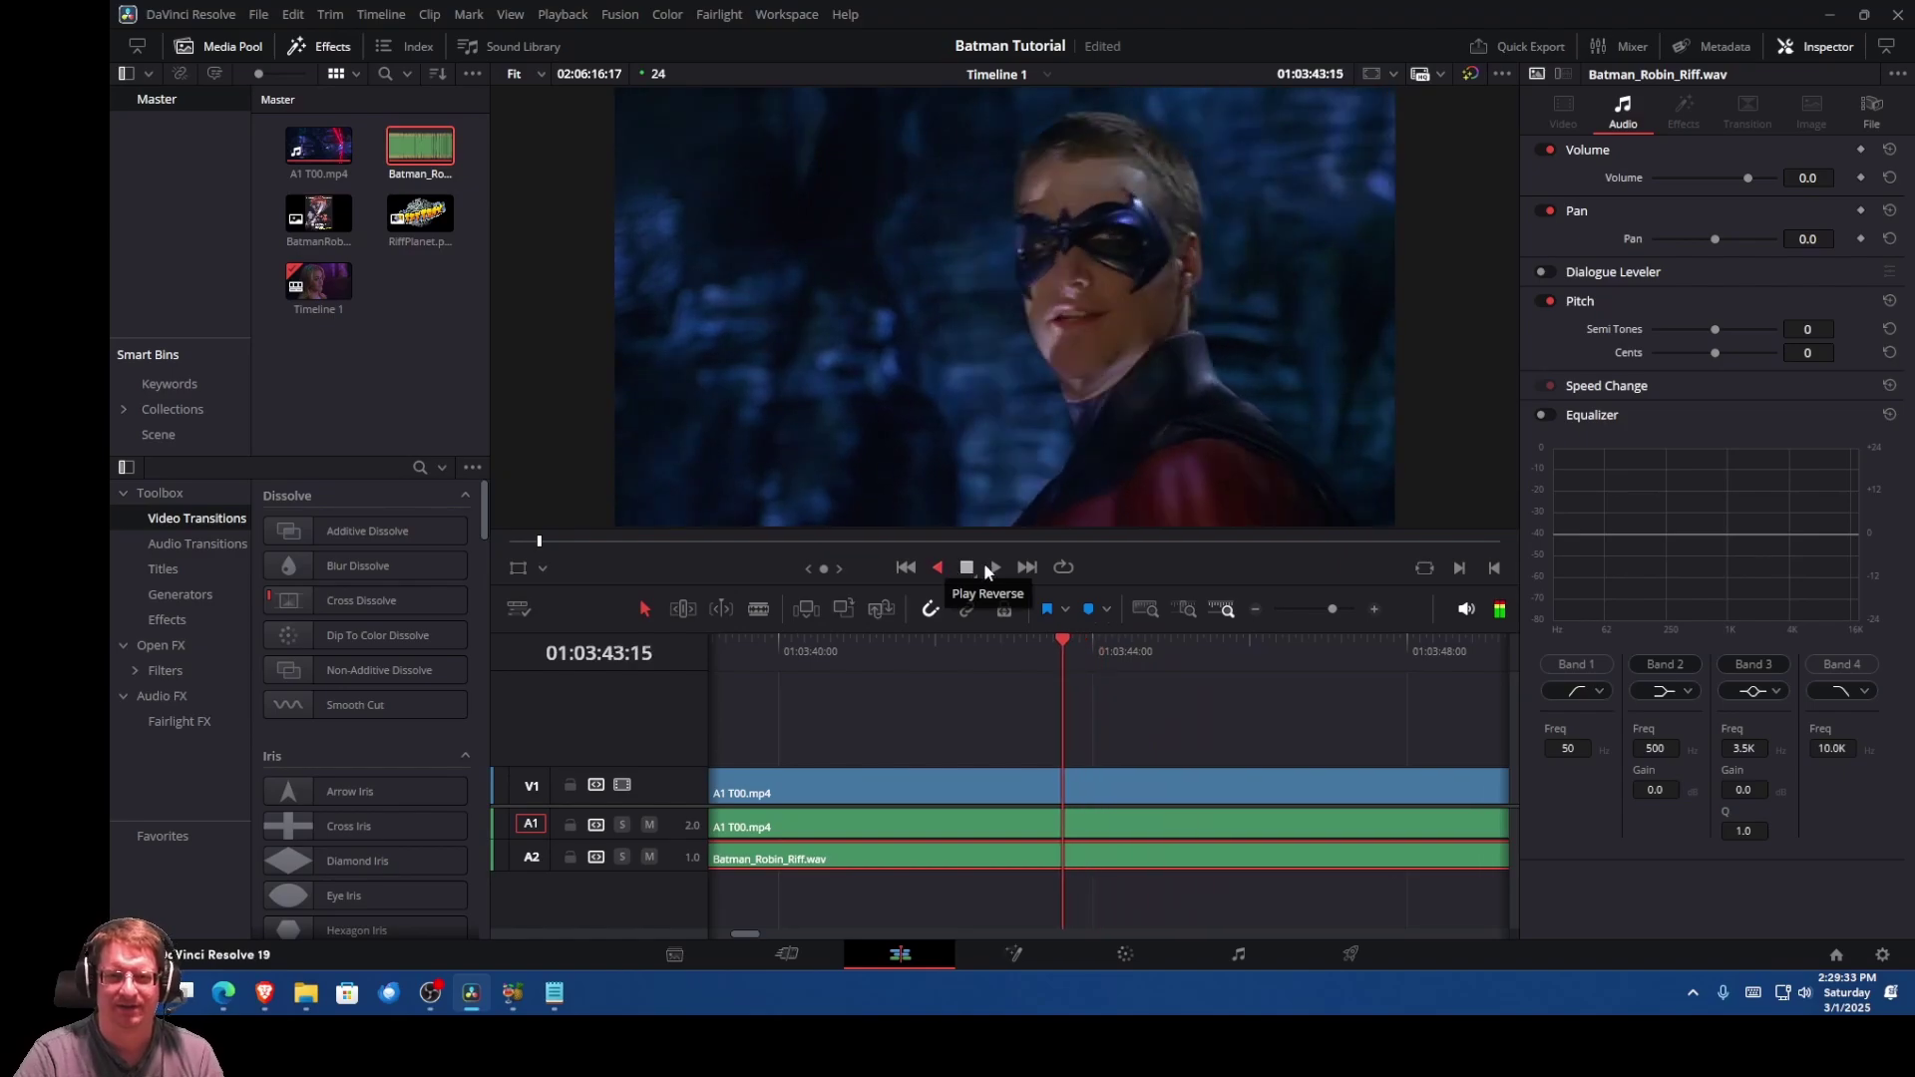
left_click(994, 567)
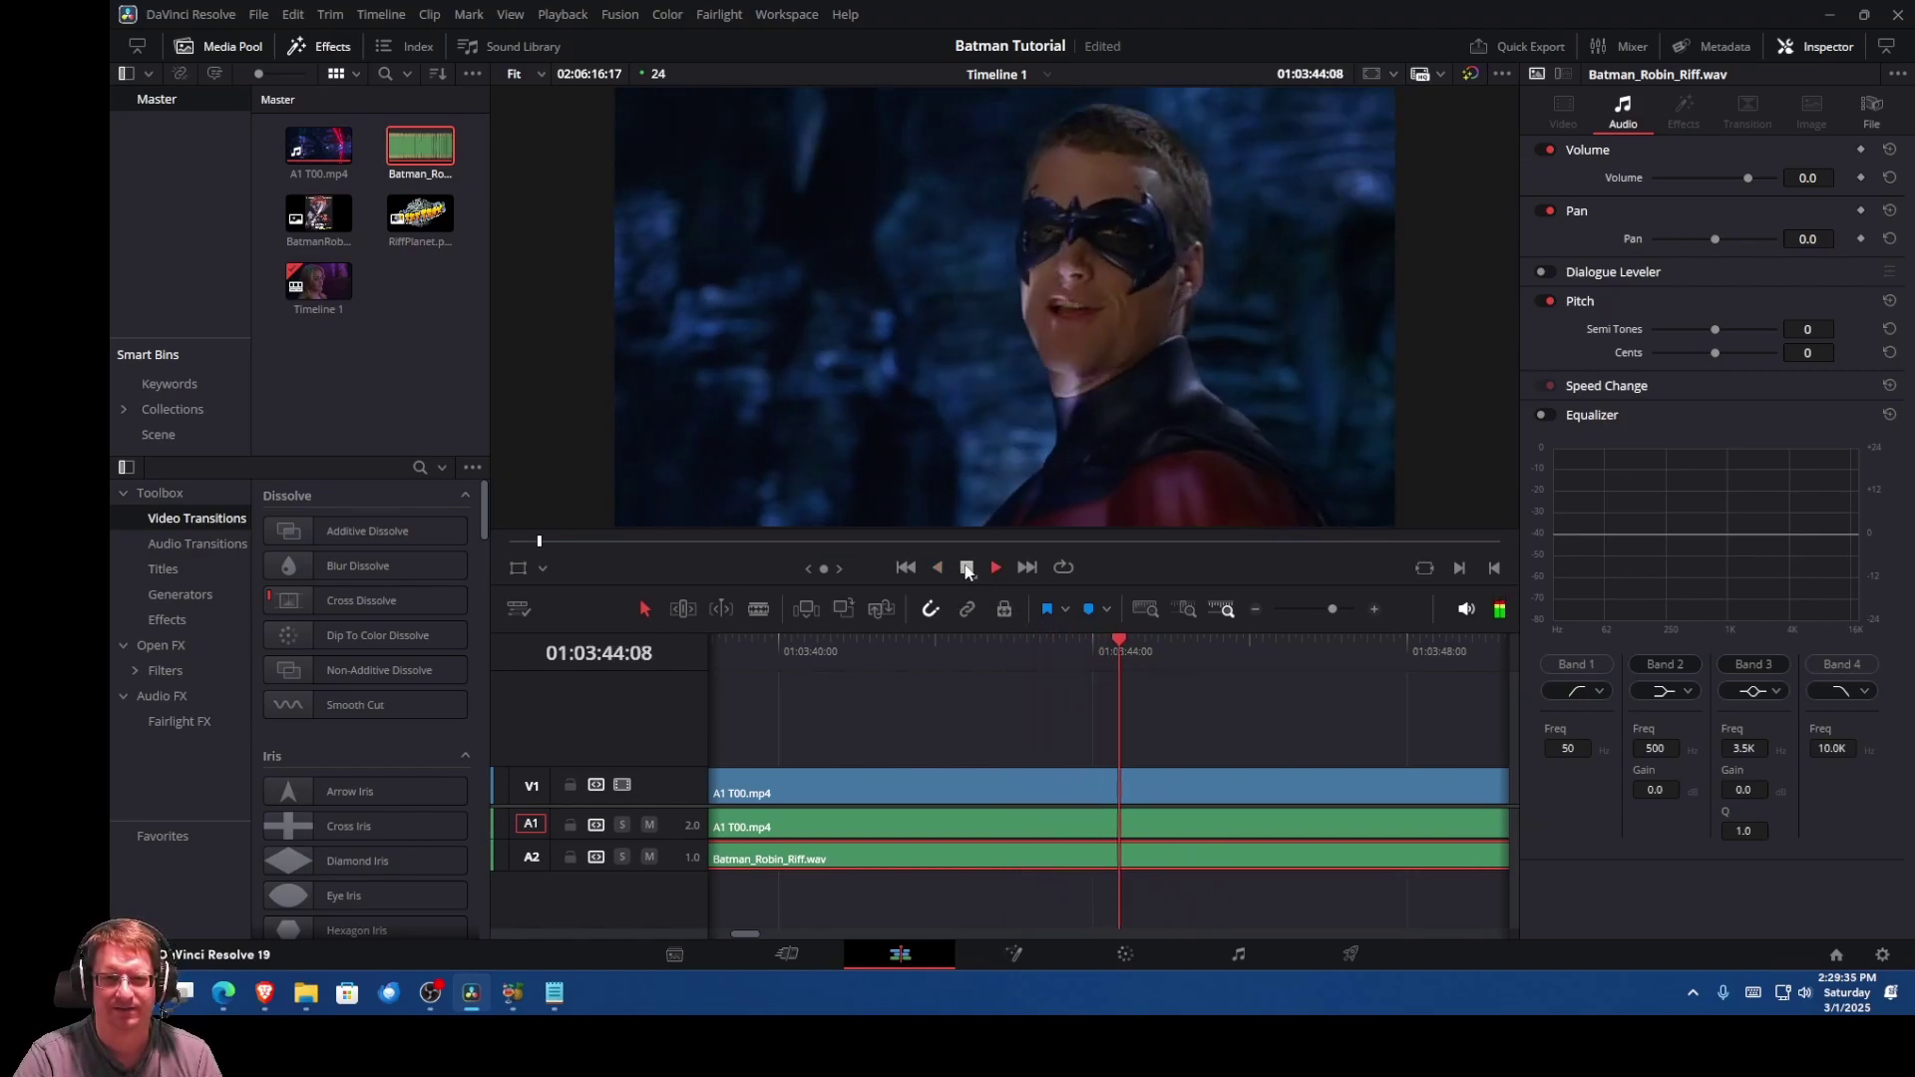
left_click(965, 567)
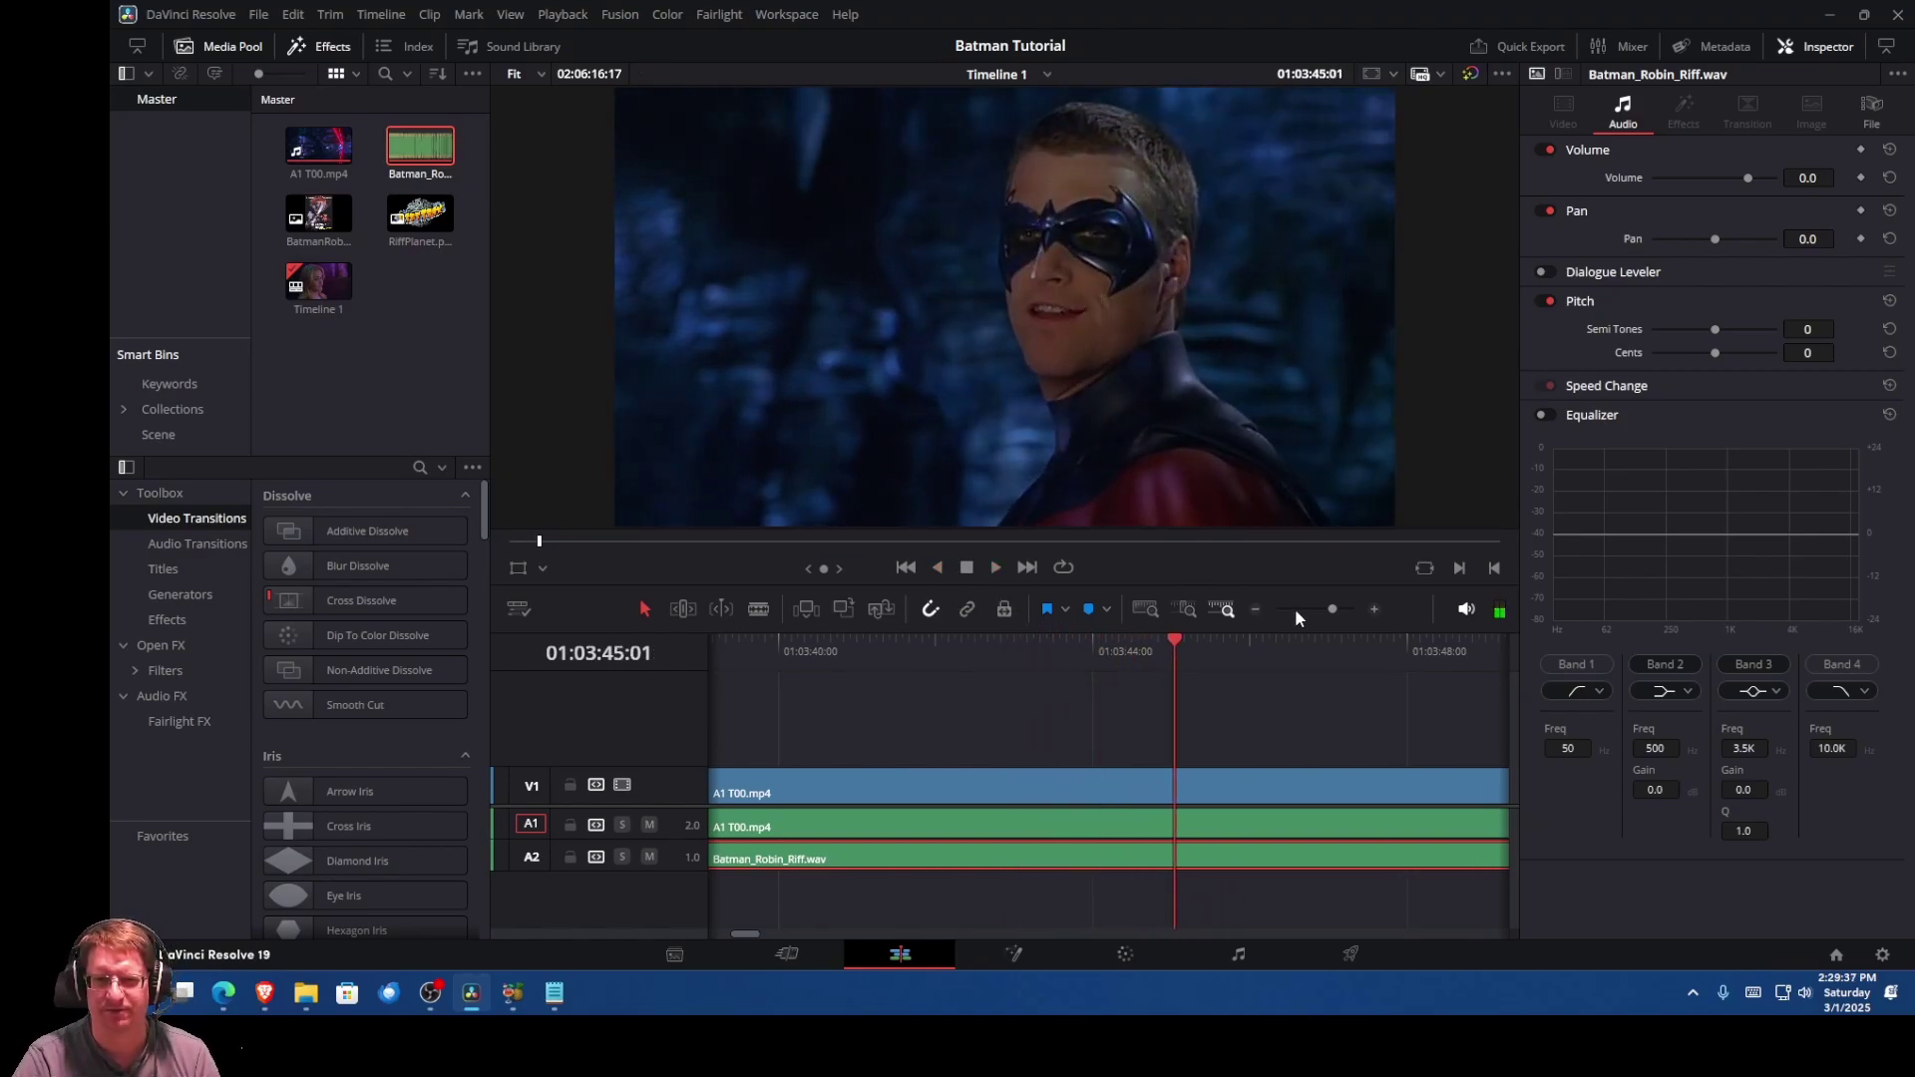
left_click(1259, 605)
left_click(1258, 605)
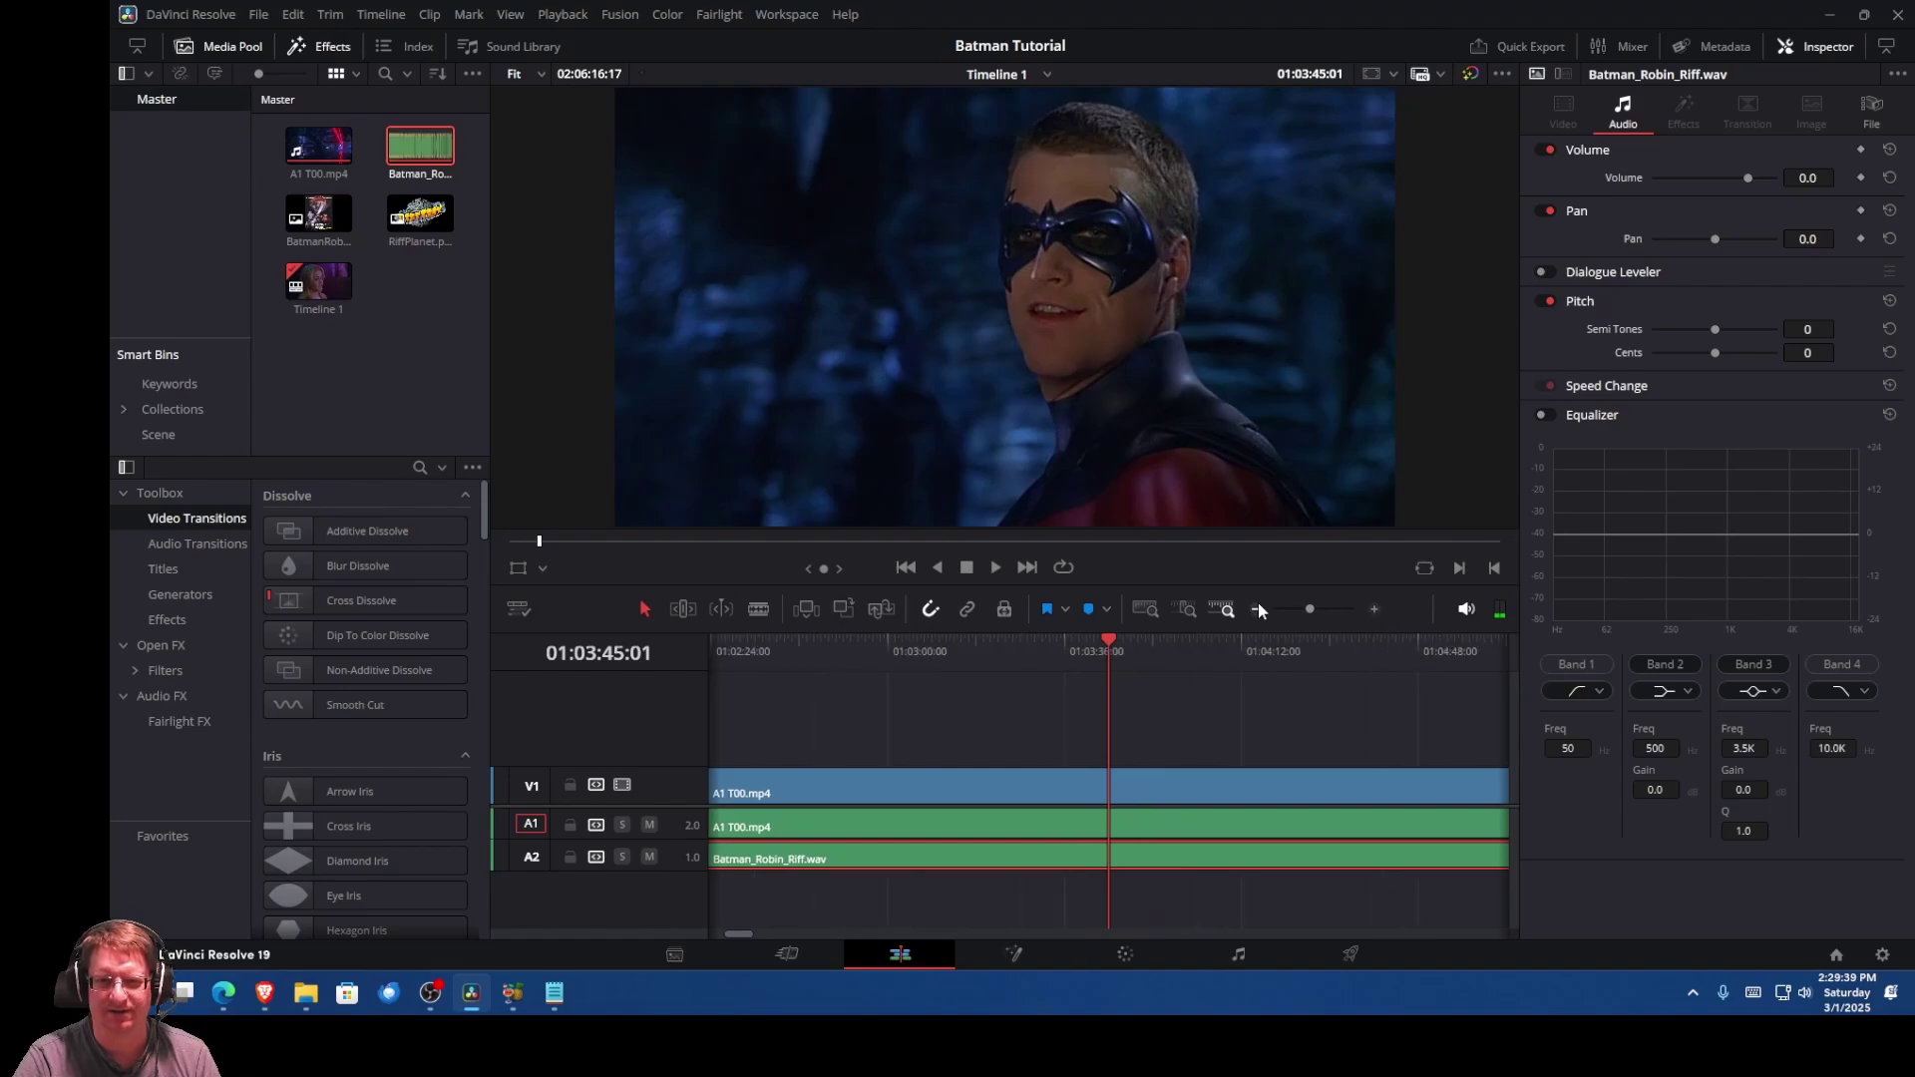
Step: Switch to the Batman & Robin Readme in Notepad and add the time 3:45 beneath the 4:28 RiffTrax entry
left_click(1259, 606)
left_click(1259, 606)
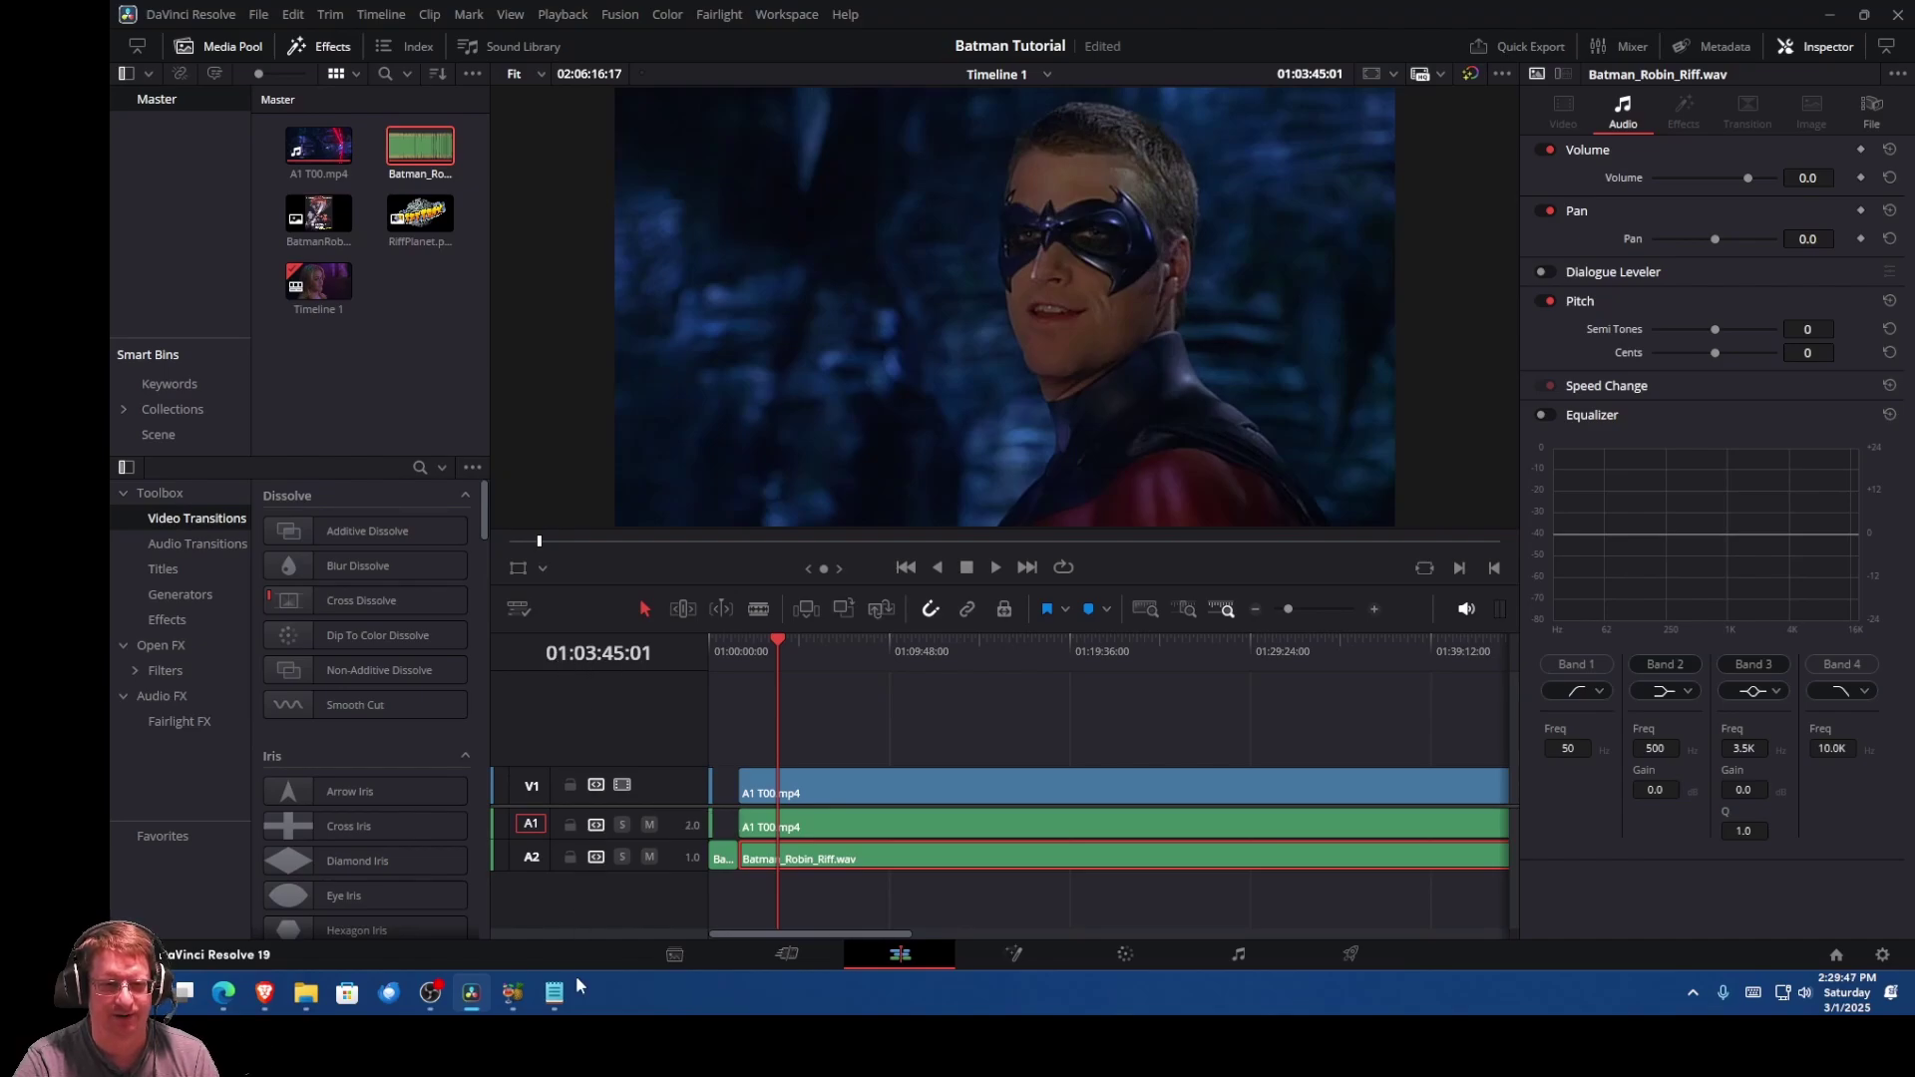
left_click(556, 1010)
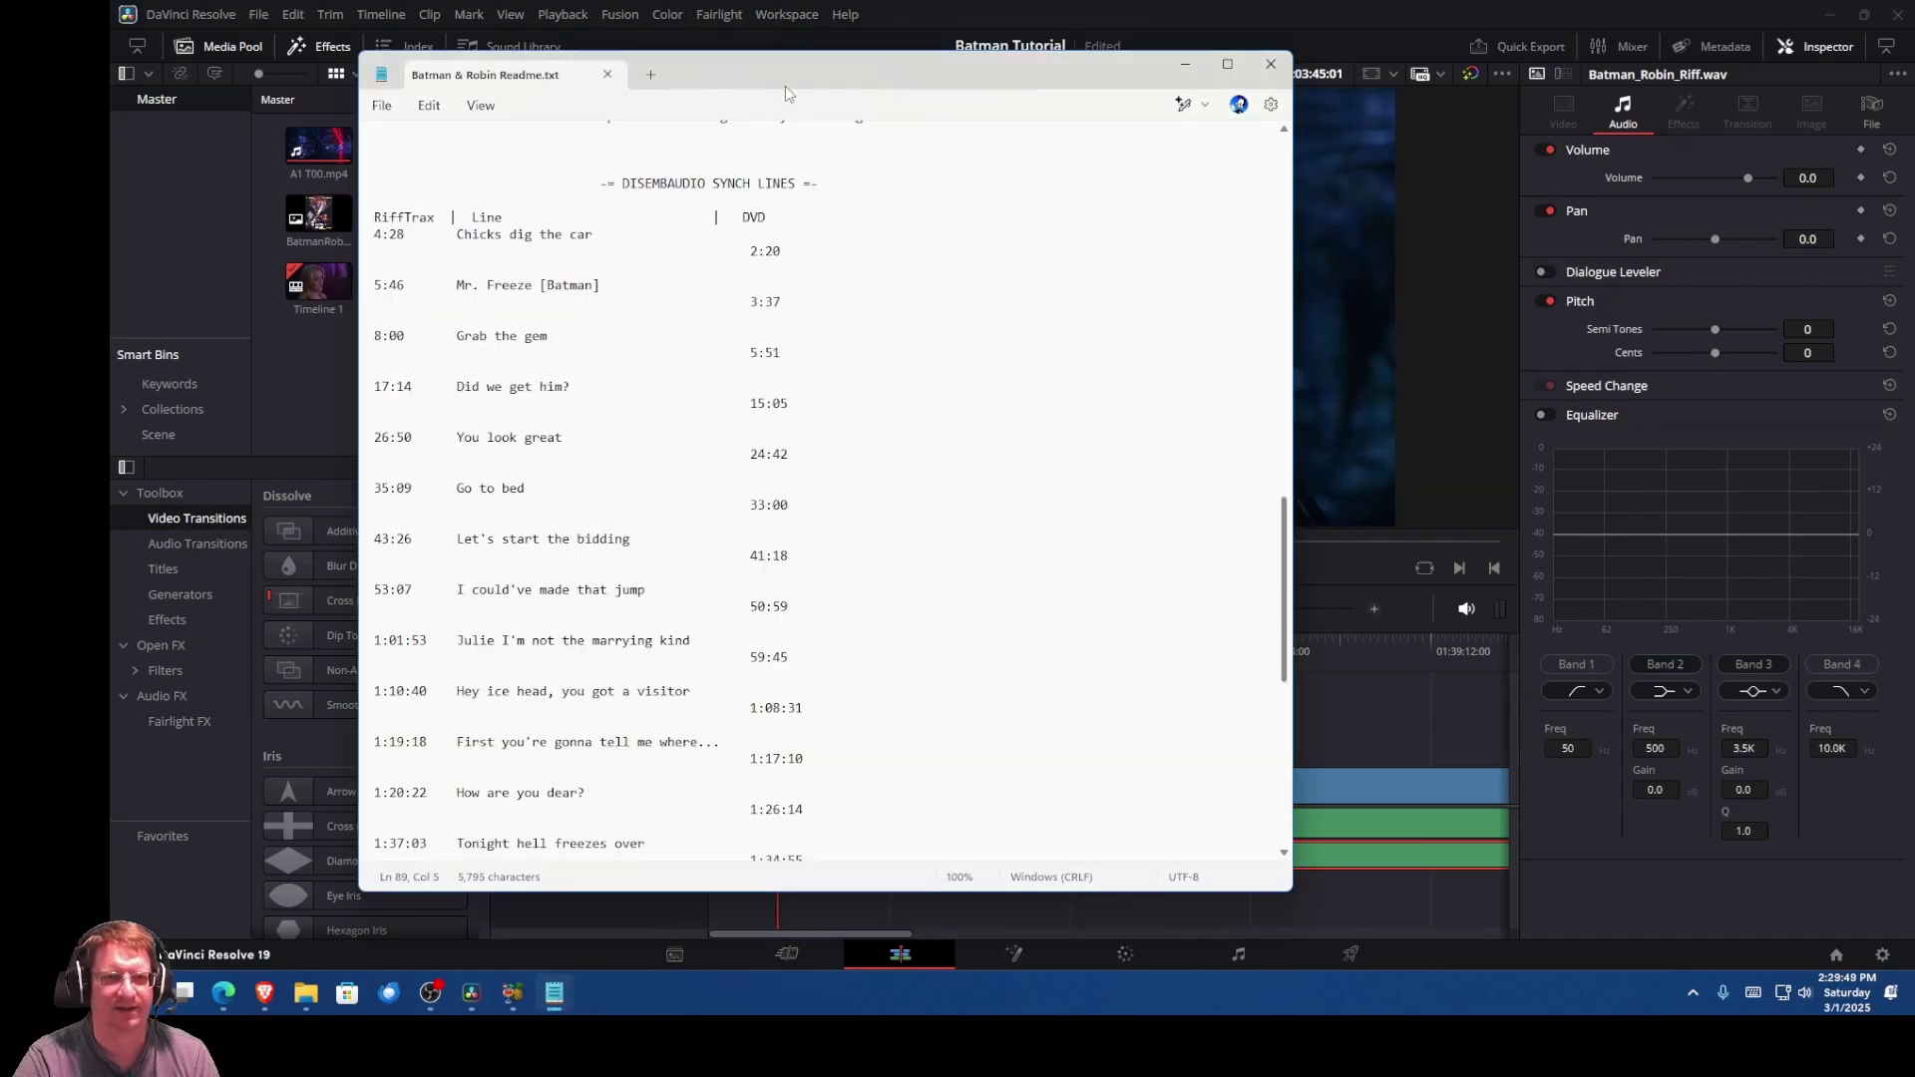
left_click_drag(810, 74, 1406, 77)
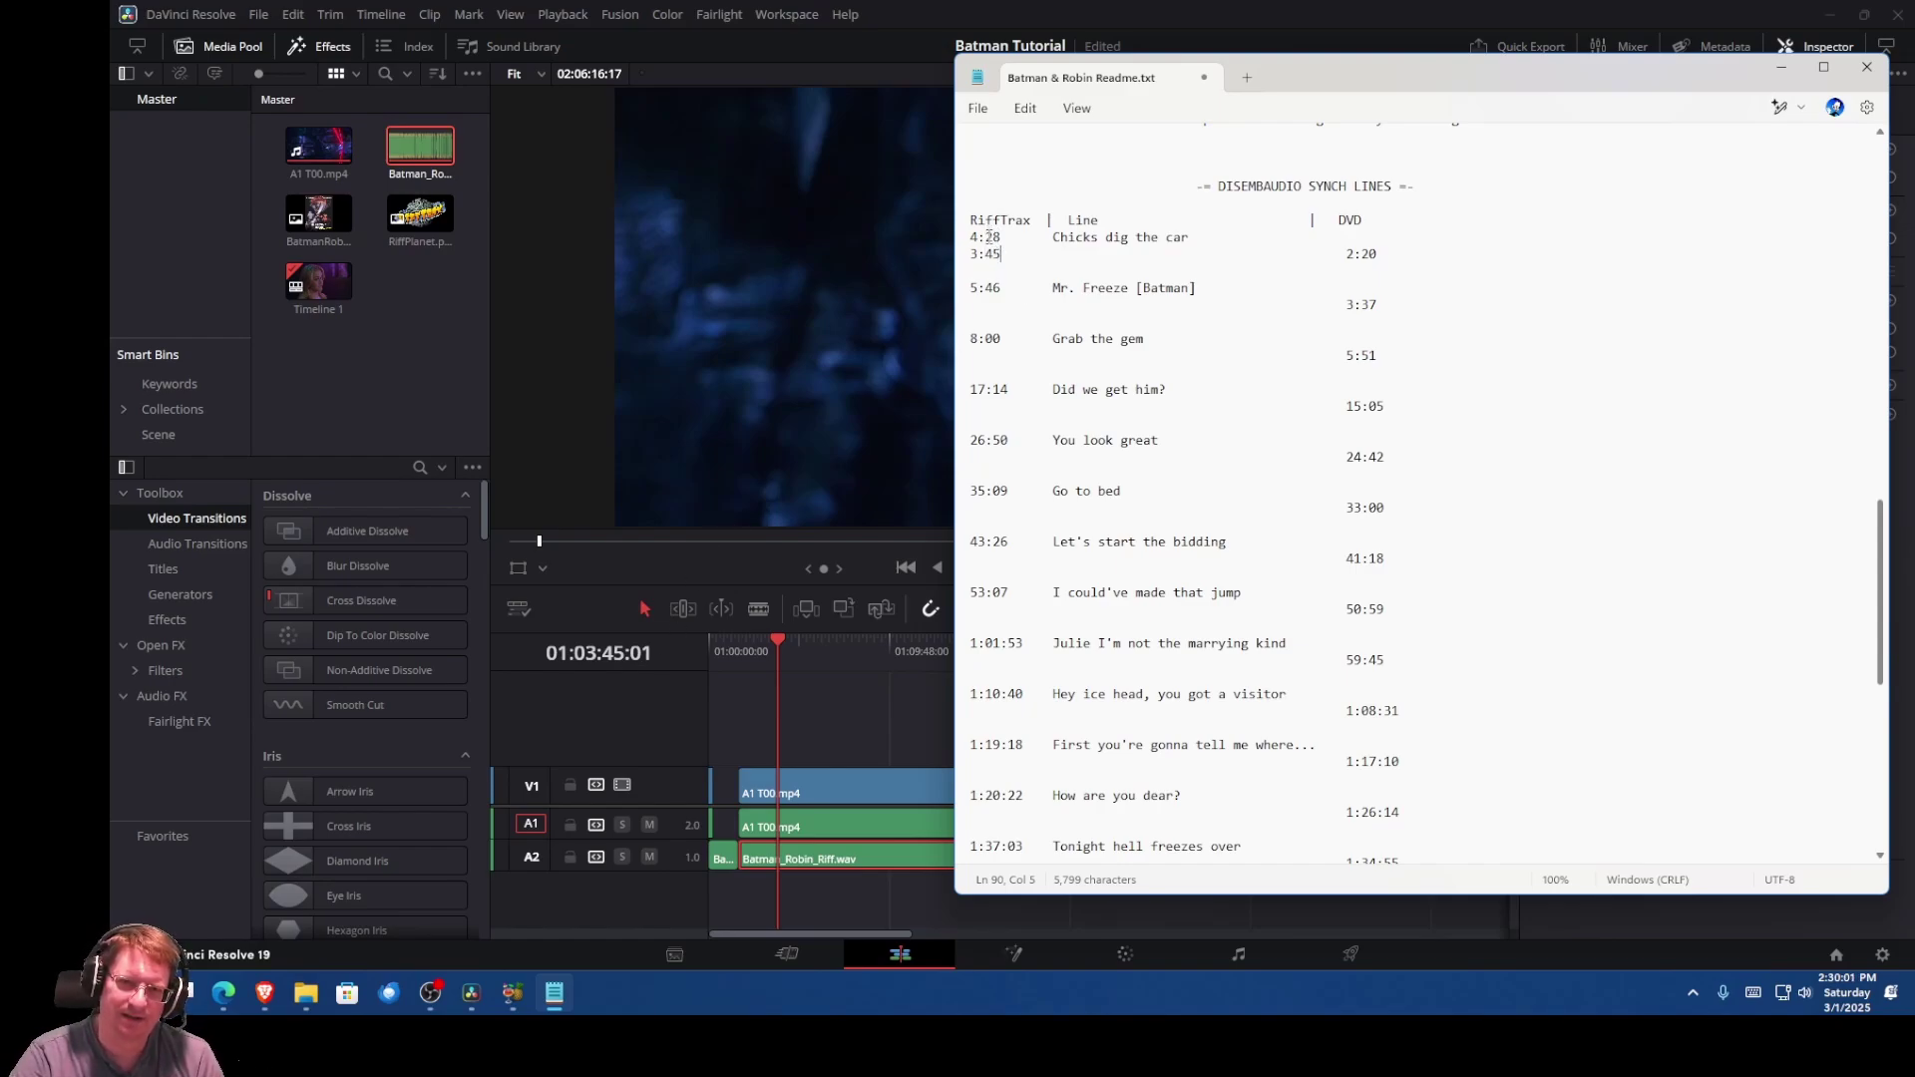
left_click(1165, 10)
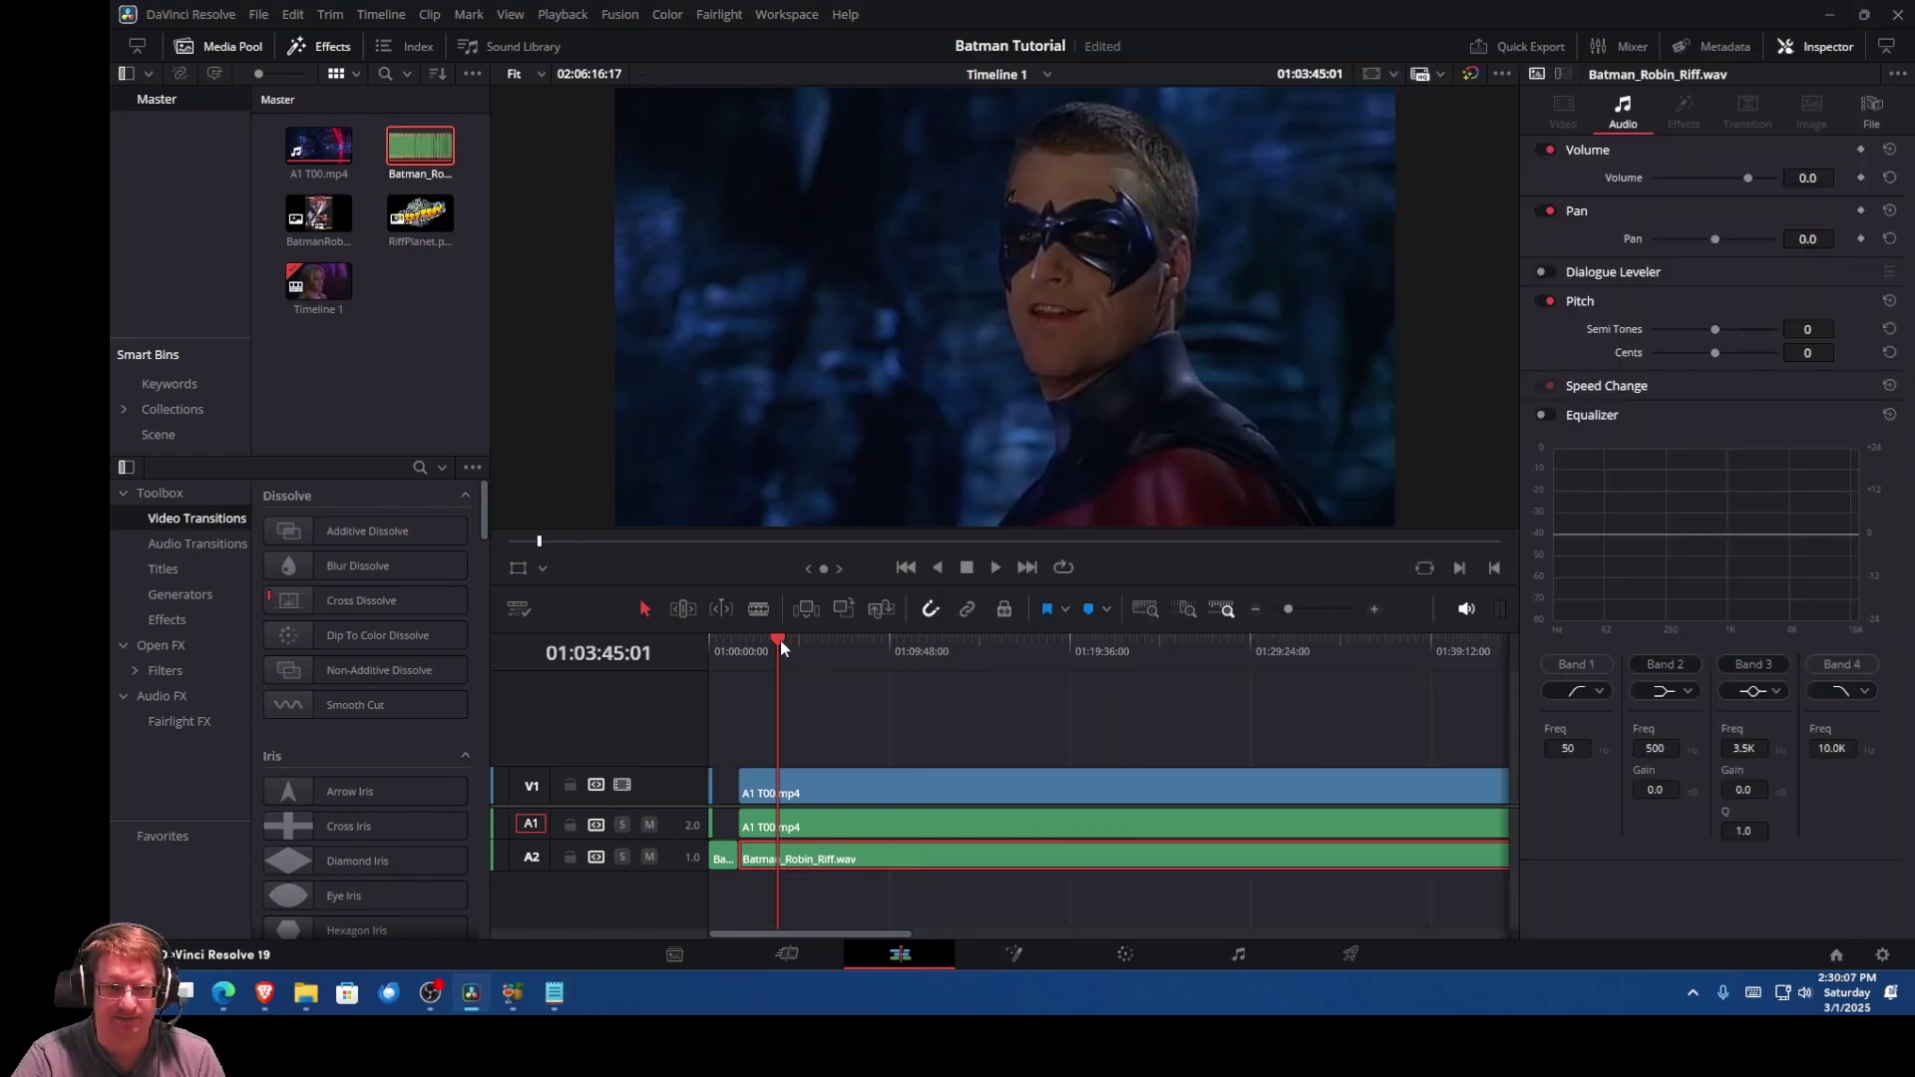
Step: Nudge the opening Batman_Robin_Riff.wav clip on A2 slightly later so it meets the riff clip that follows
left_click_drag(780, 640, 713, 646)
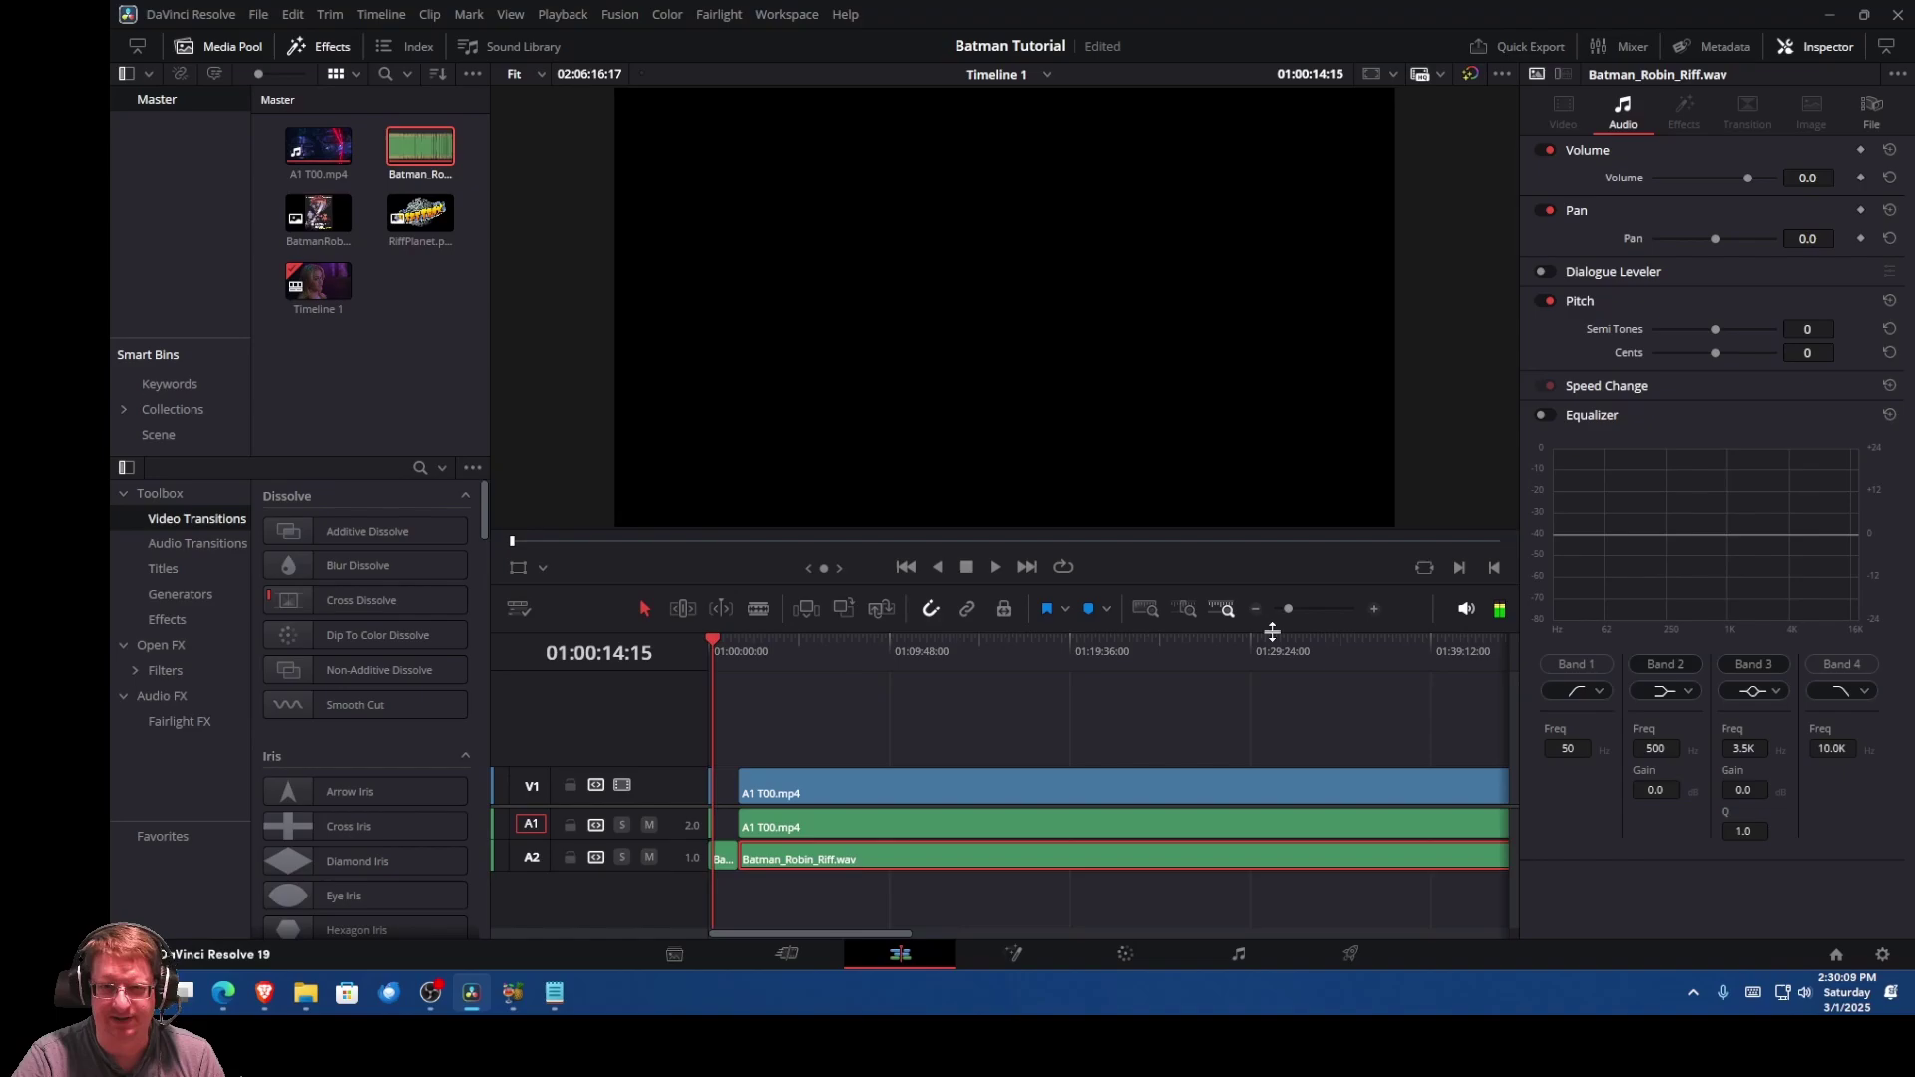
left_click(1373, 610)
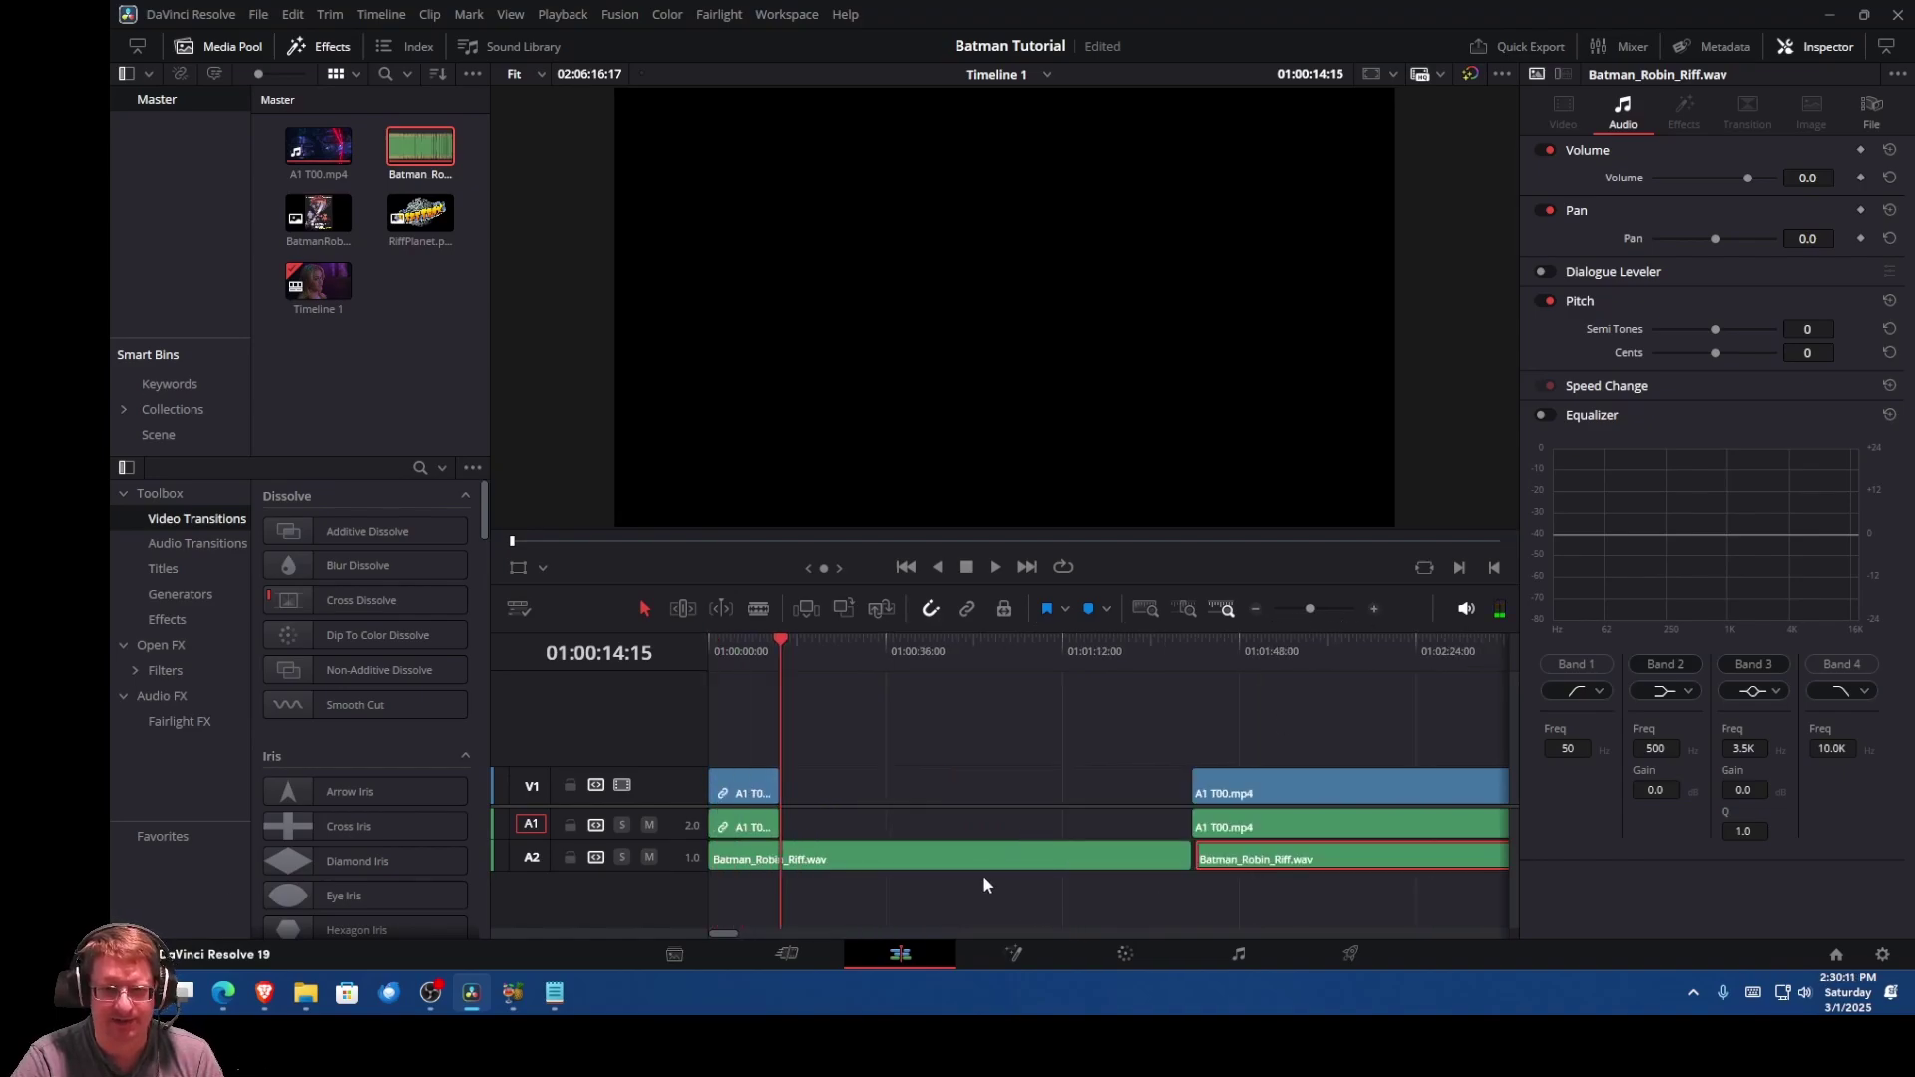
left_click_drag(859, 862, 879, 859)
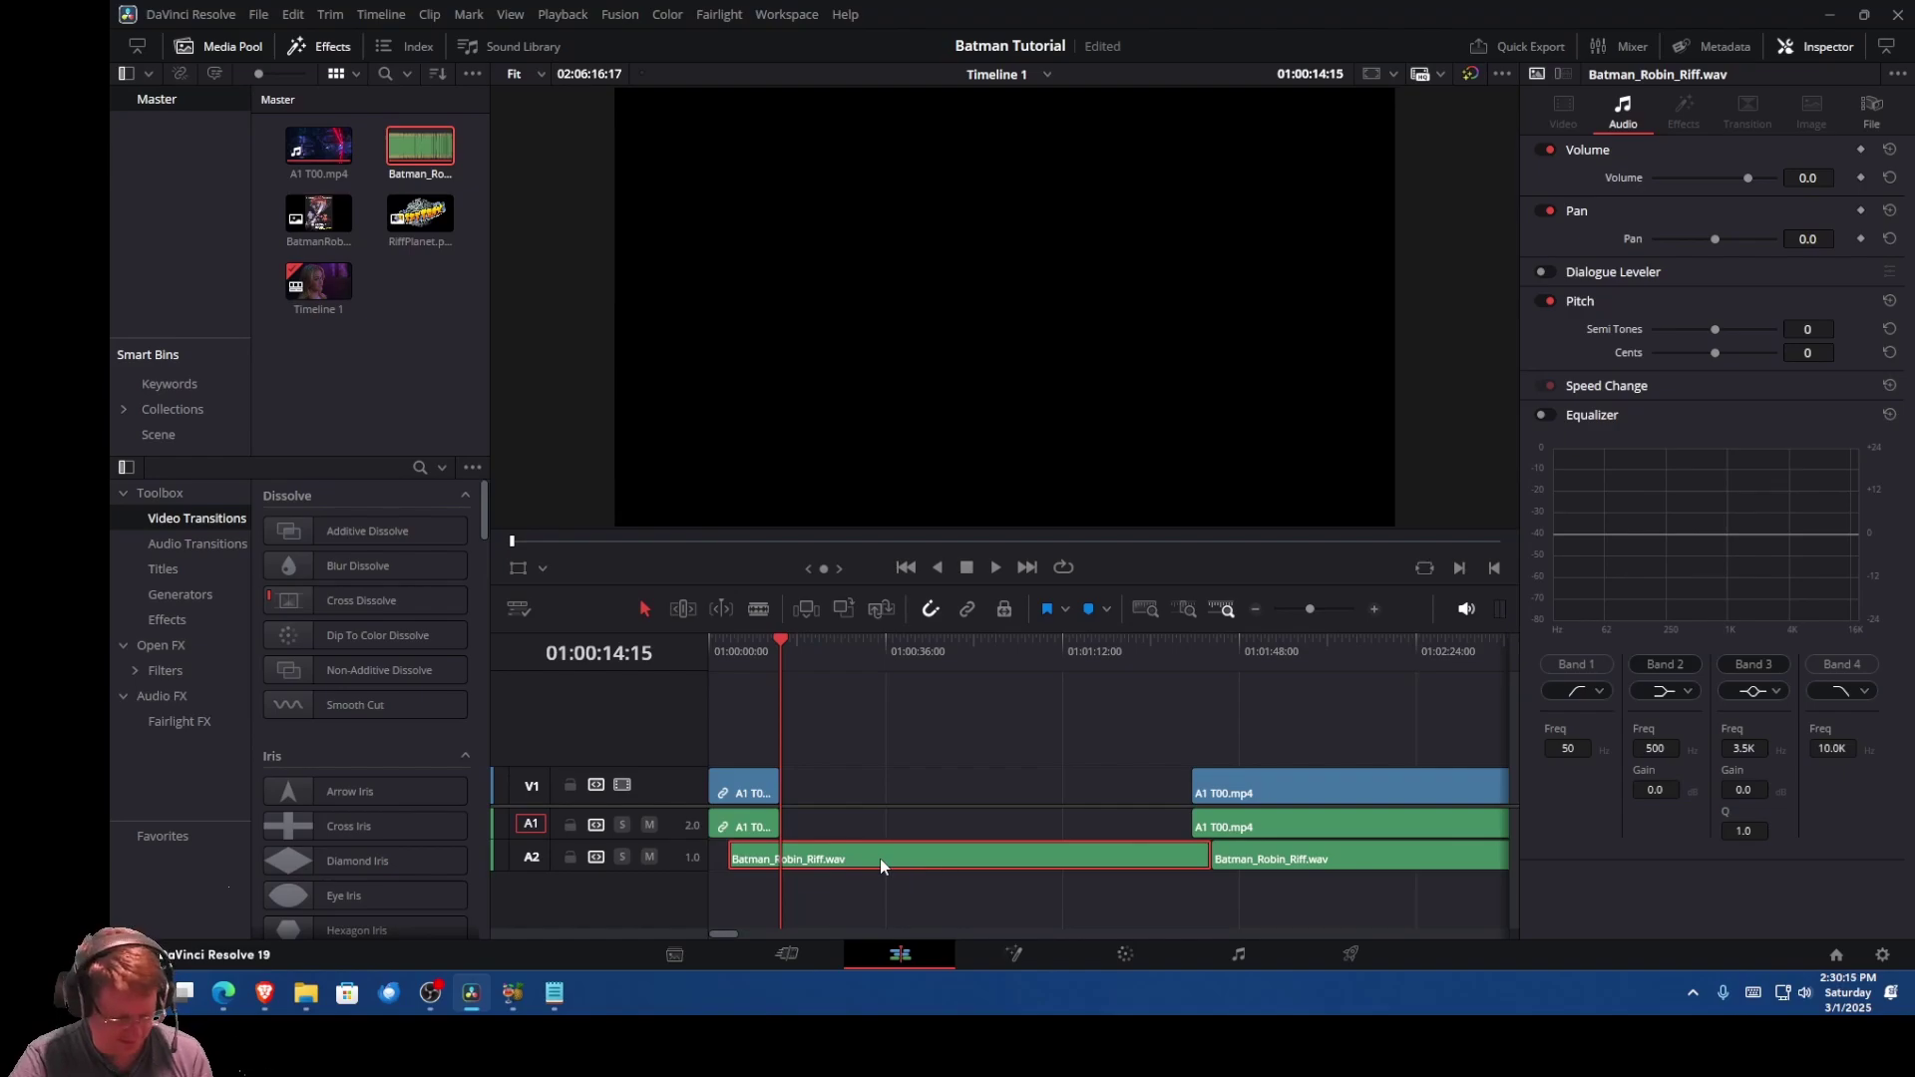
key("ctrl+z")
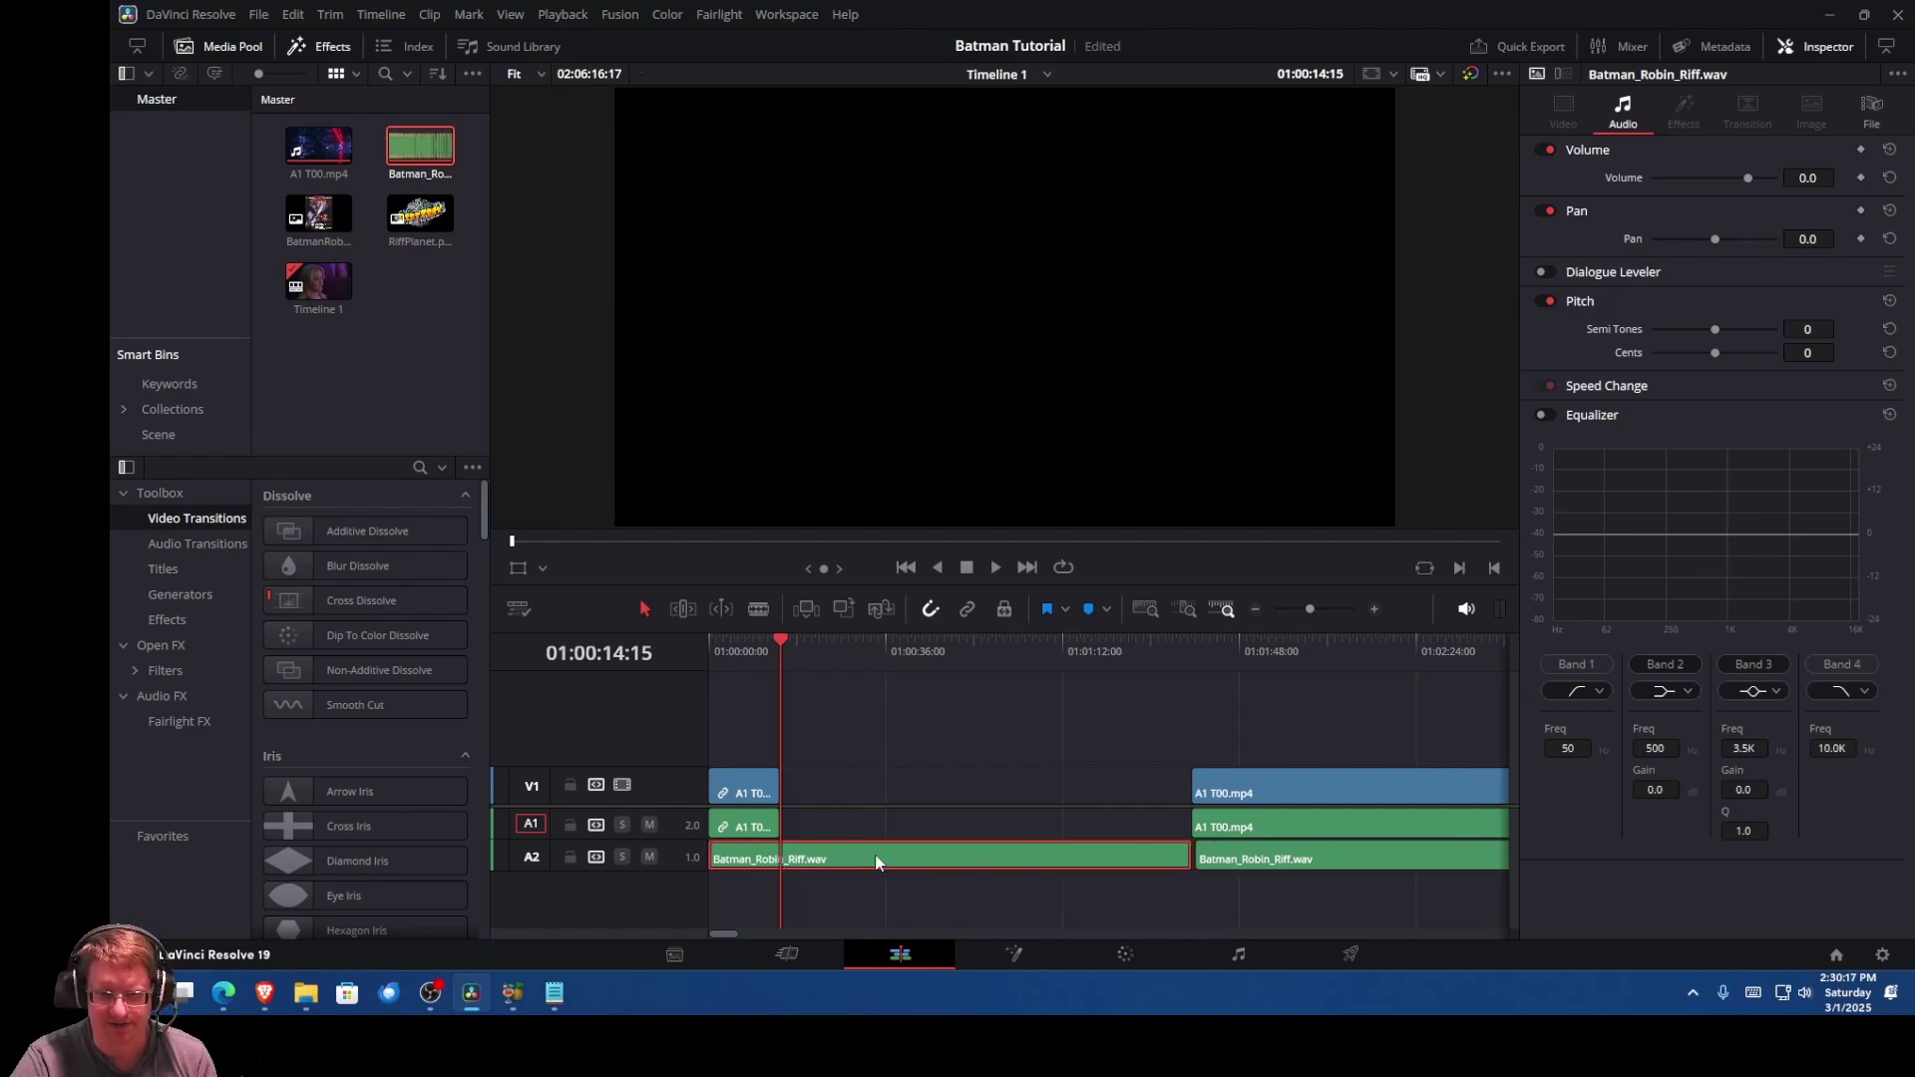
left_click_drag(882, 860, 888, 859)
Step: Move the audio and video of the short opening A1 T00.mp4 clip up against the start of the main movie clip
left_click_drag(743, 828, 1147, 820)
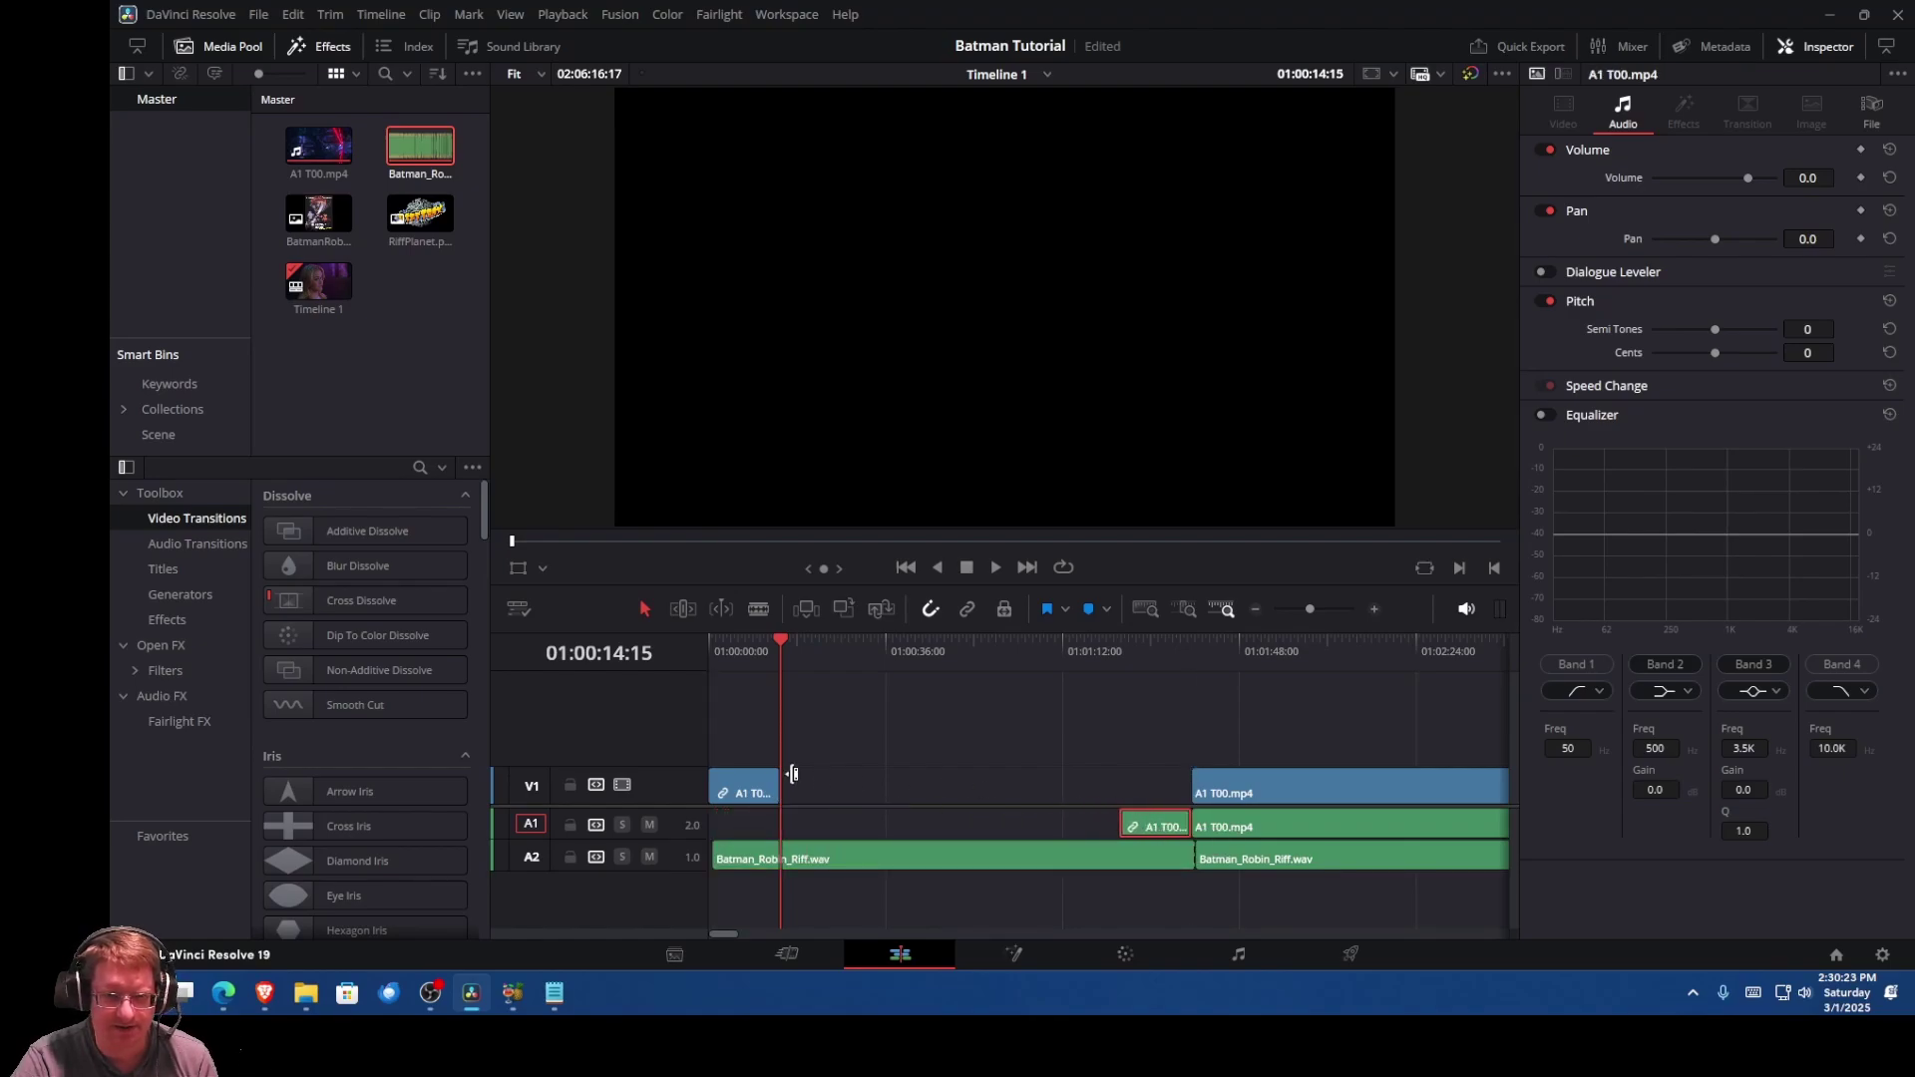
left_click_drag(750, 795, 1162, 795)
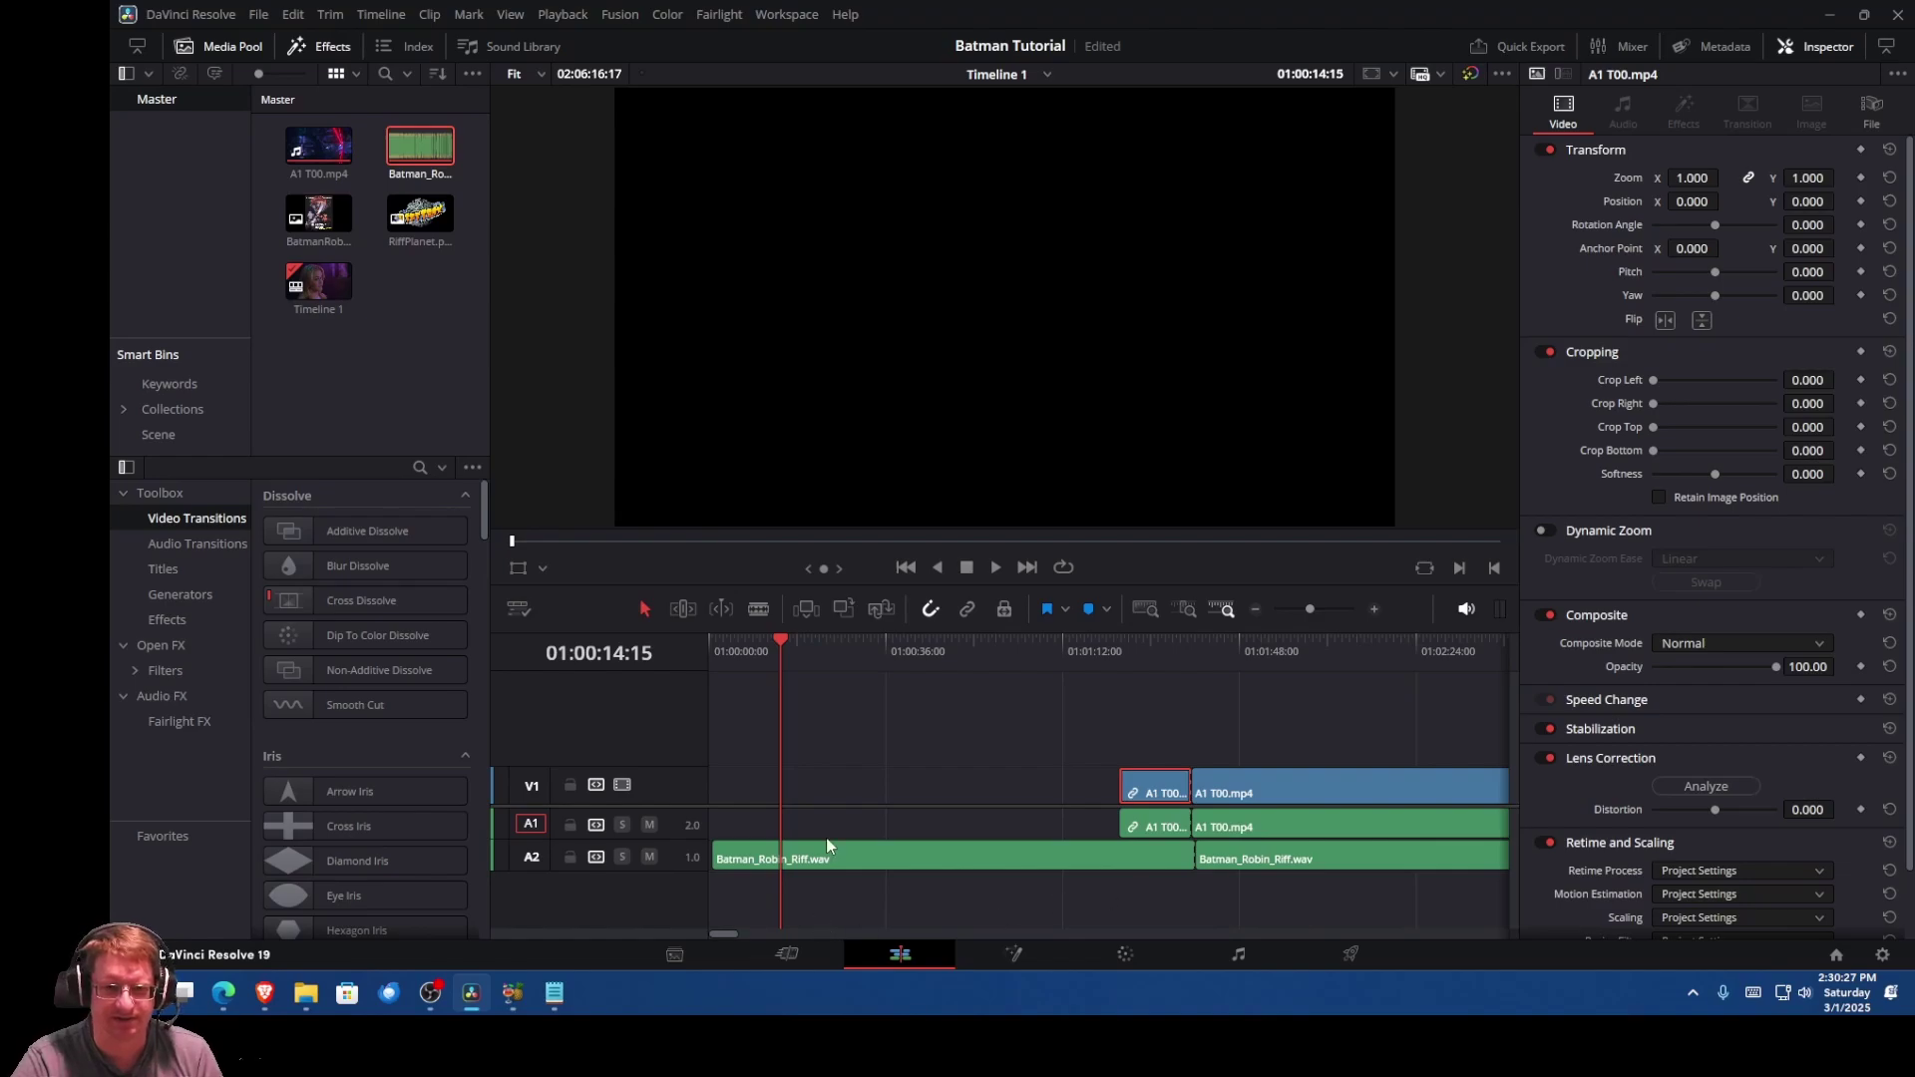
Step: Play the timeline from about 01:03:42 to check the sync of the "Chicks dig the car" line
left_click_drag(779, 638, 1170, 660)
left_click_drag(1129, 661, 1068, 662)
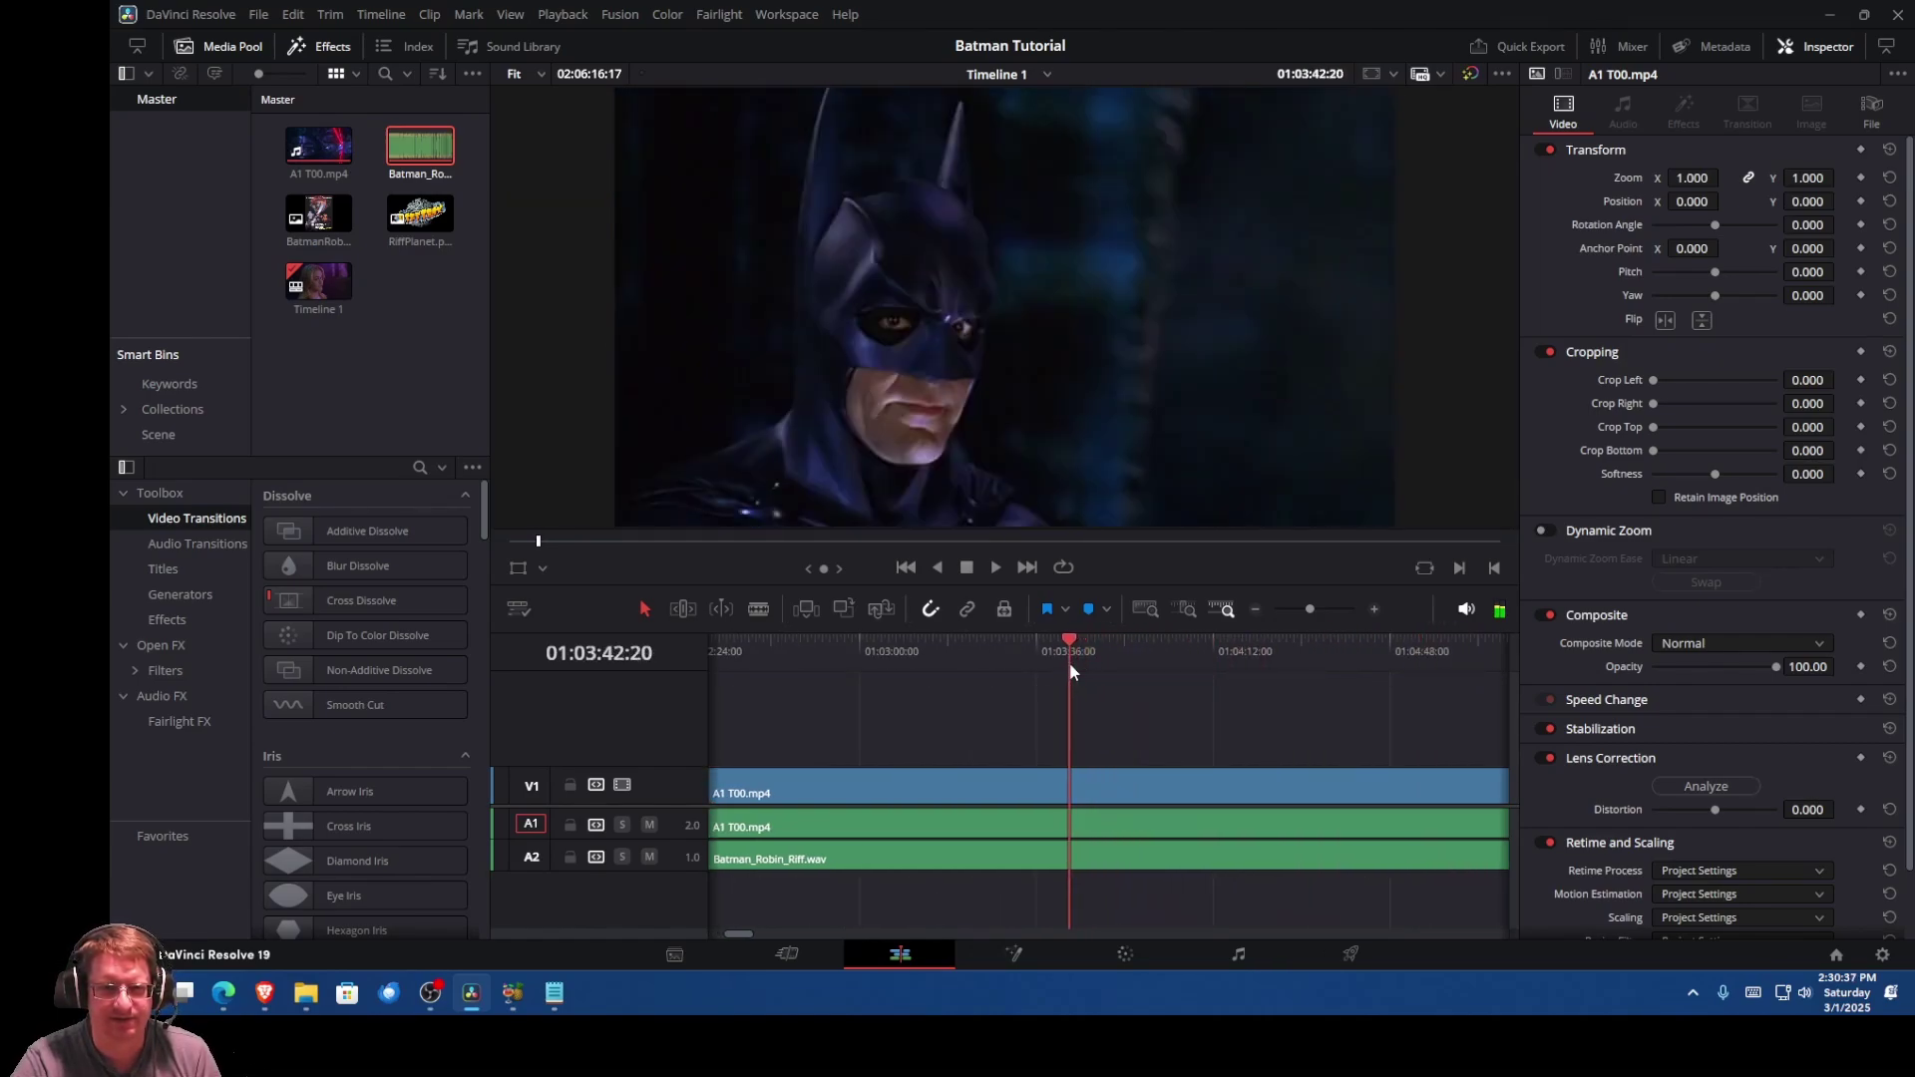
left_click(997, 564)
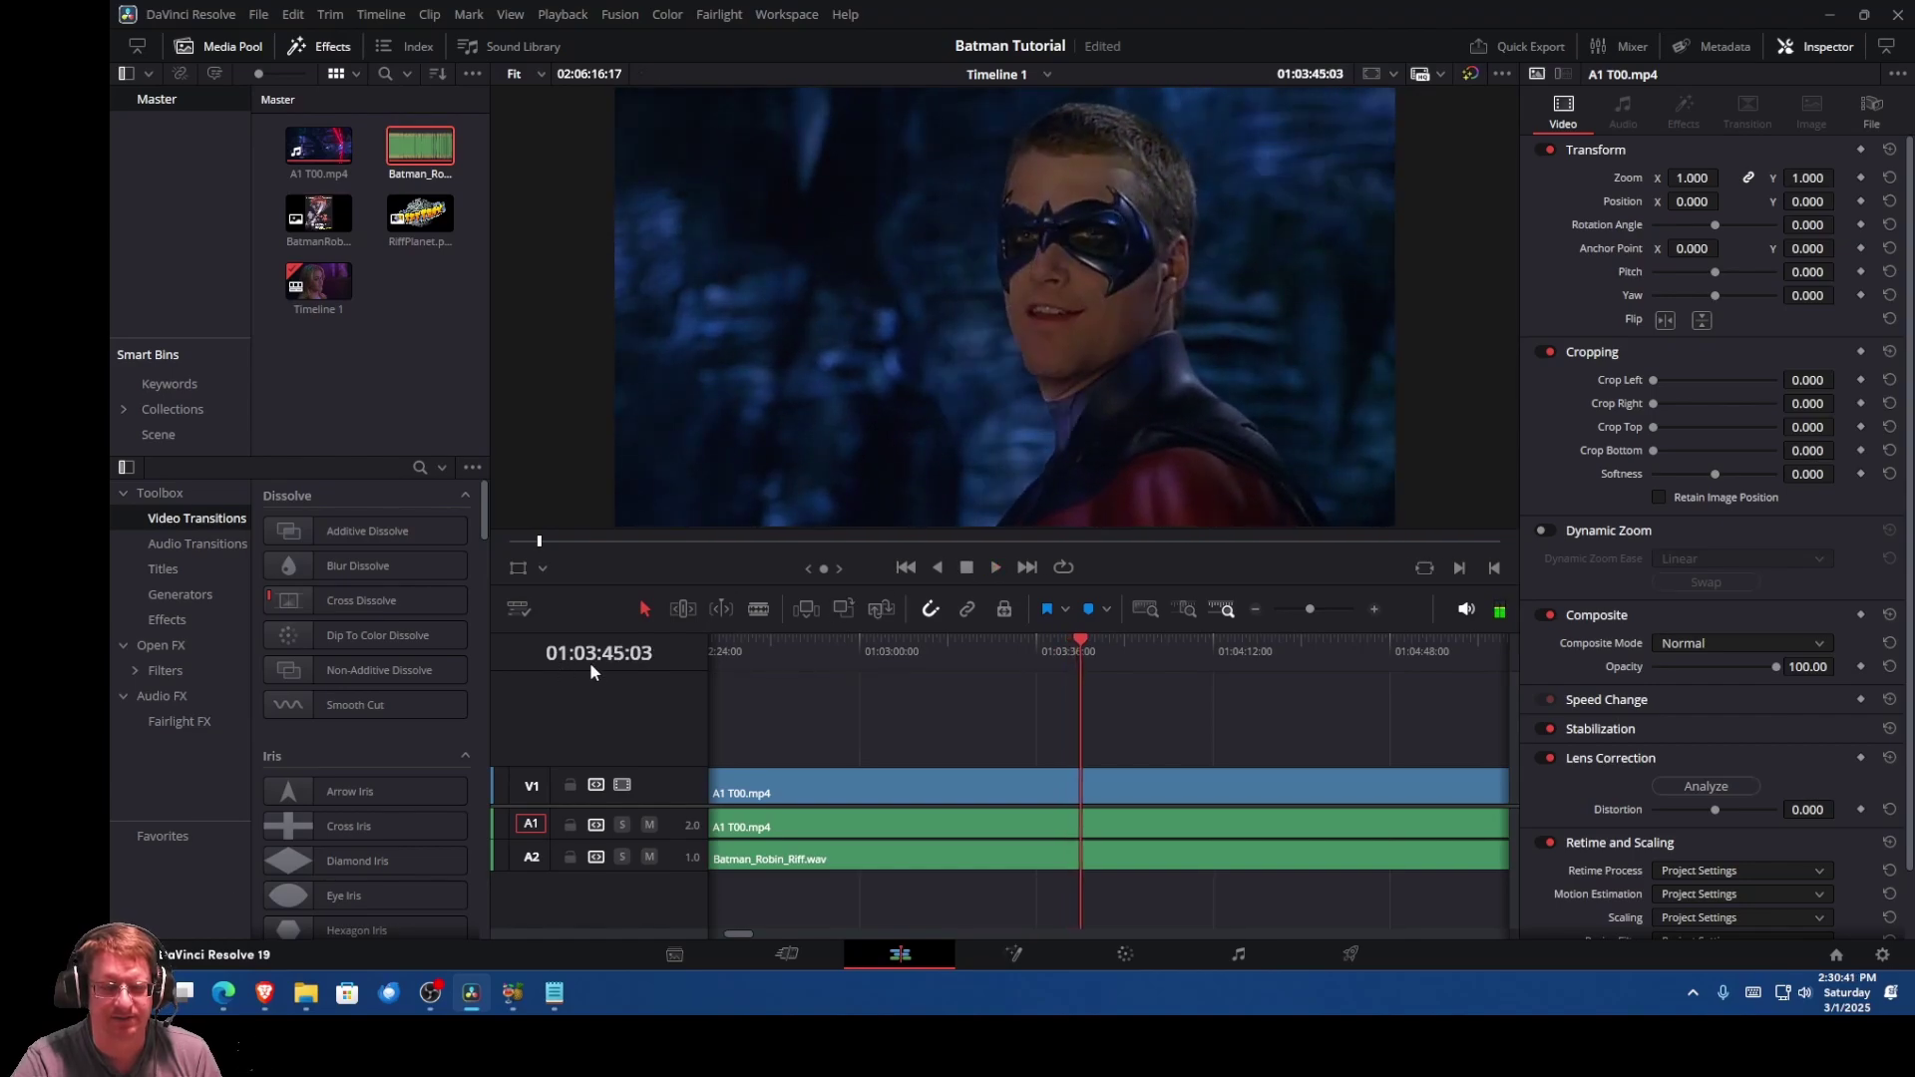
Step: Switch to the Readme in Notepad and change the added time beneath the 4:28 entry to 3:43
left_click(551, 997)
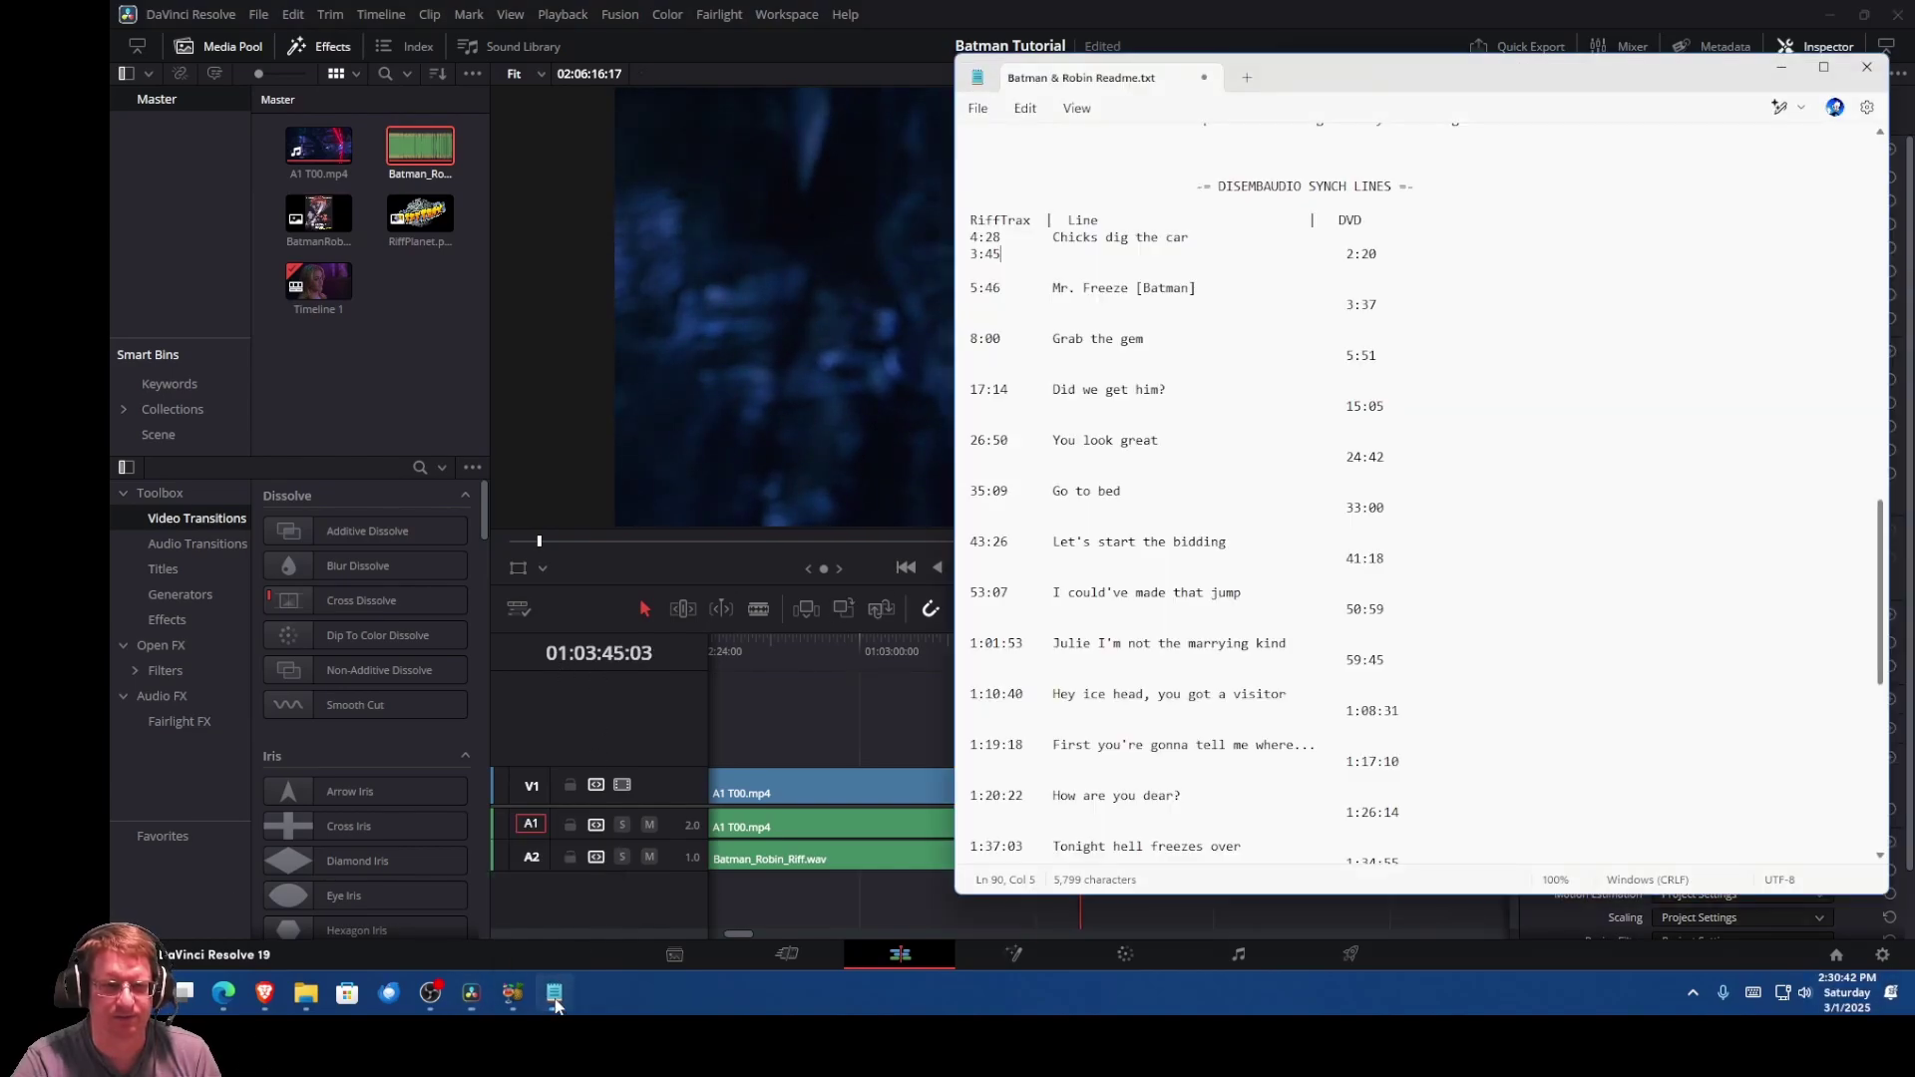
left_click(994, 255)
key("Delete")
type("3")
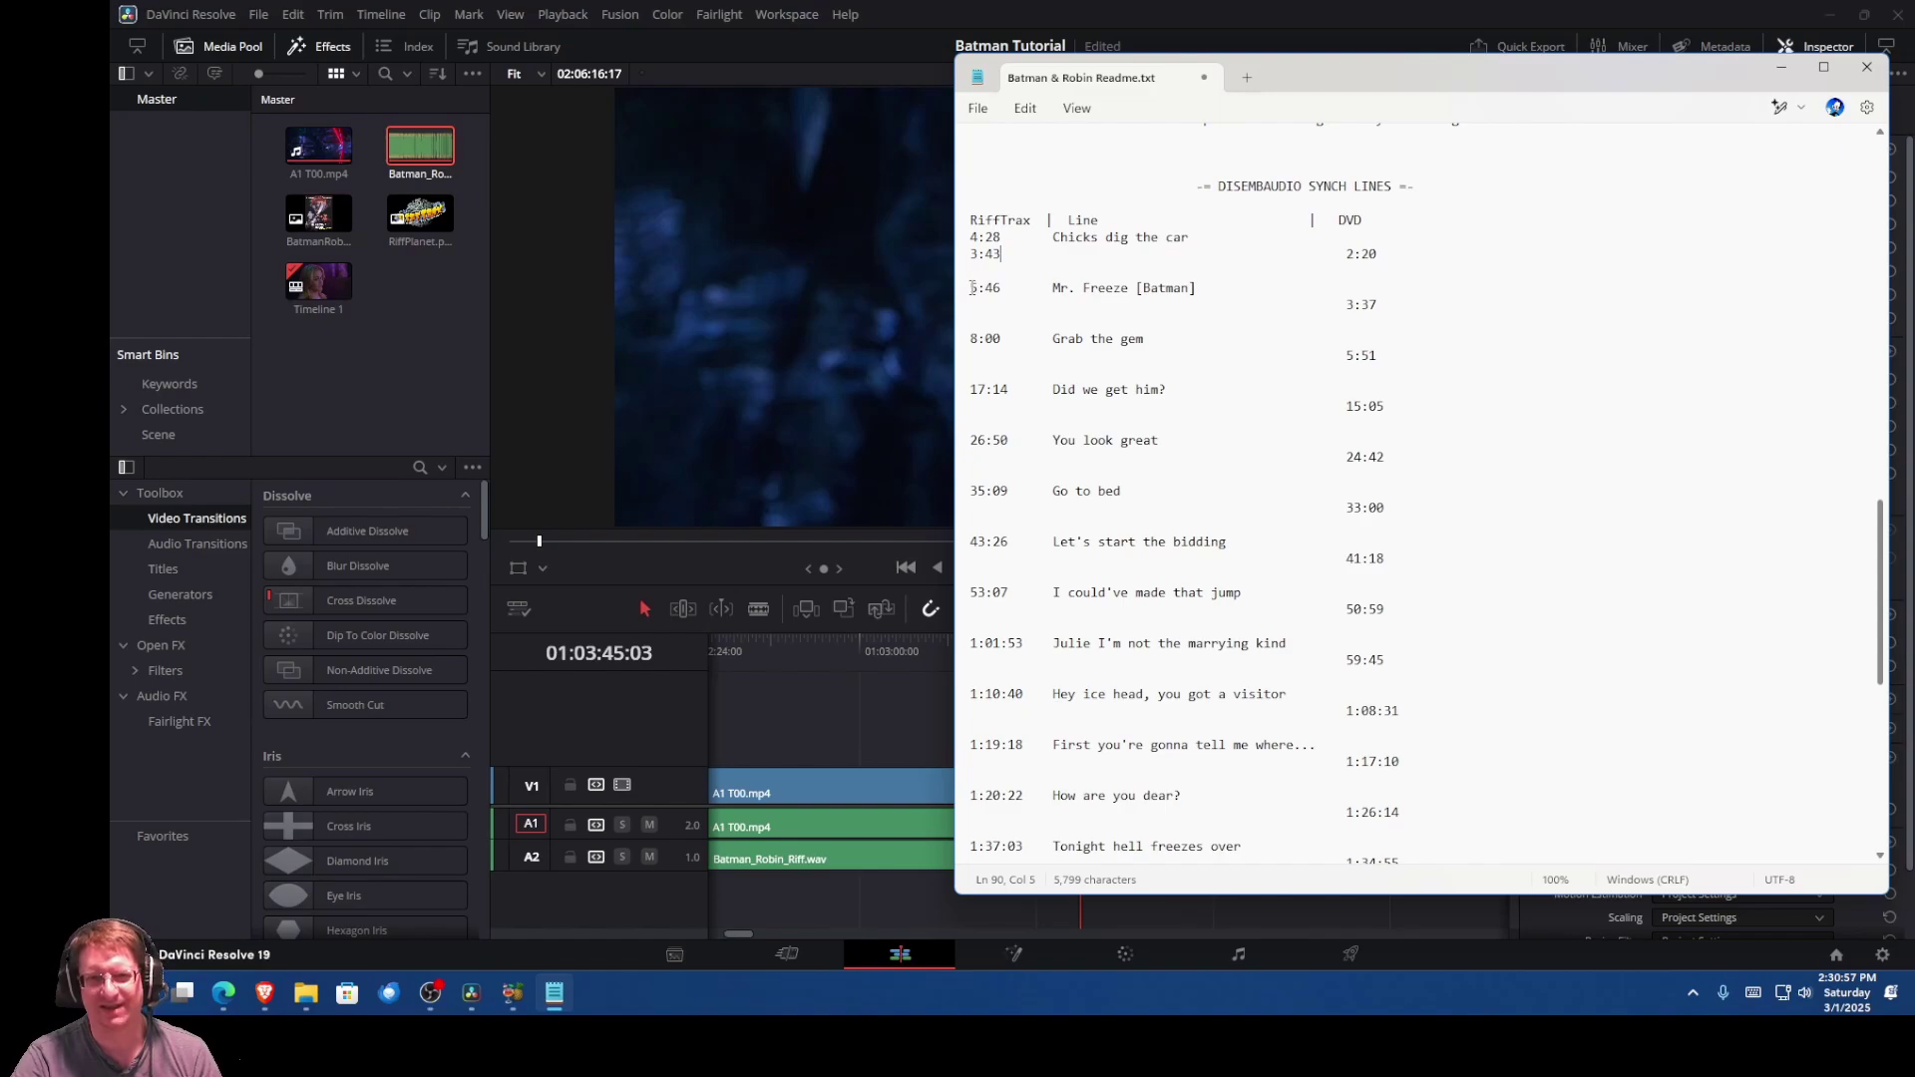
Step: Highlight the 5:46 "Mr. Freeze" time in the Readme and play the timeline from about 01:05:00 to check its sync
left_click_drag(973, 287, 1001, 289)
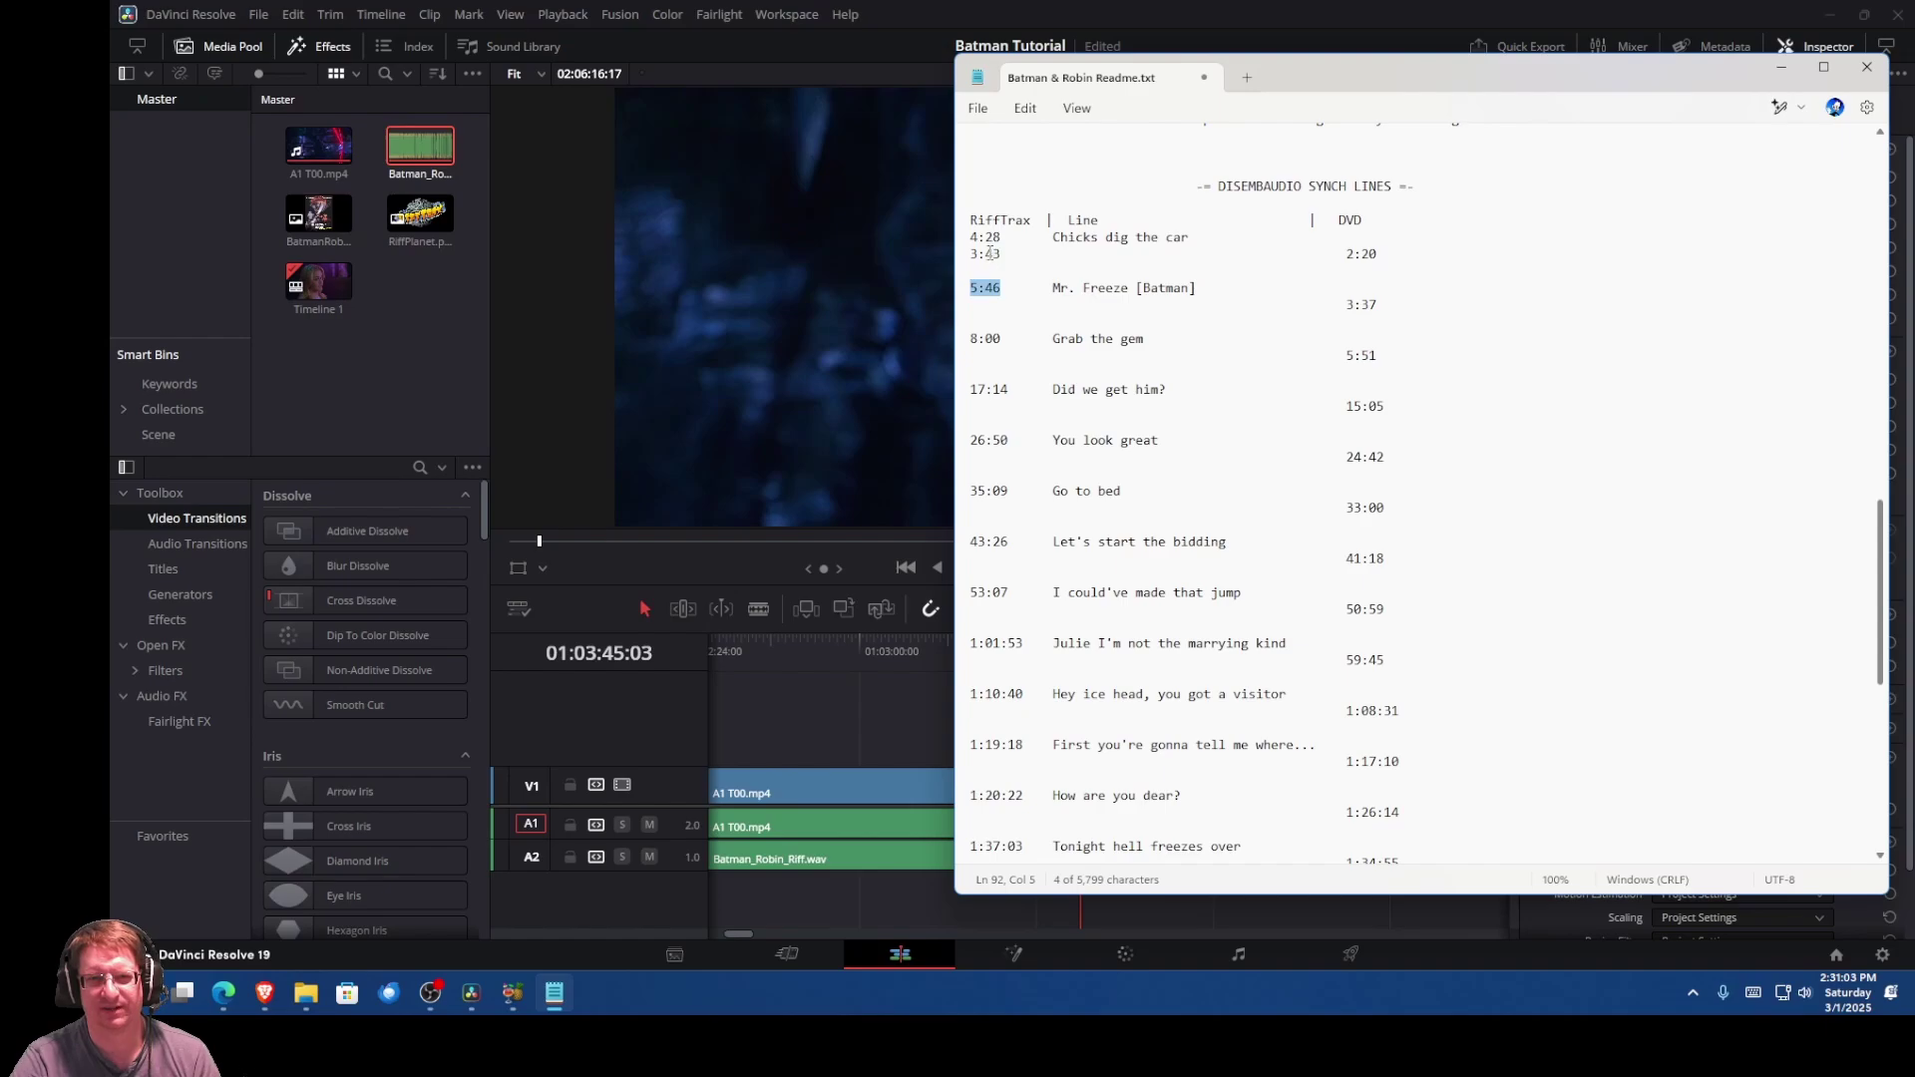
left_click(1068, 16)
left_click_drag(732, 932, 746, 932)
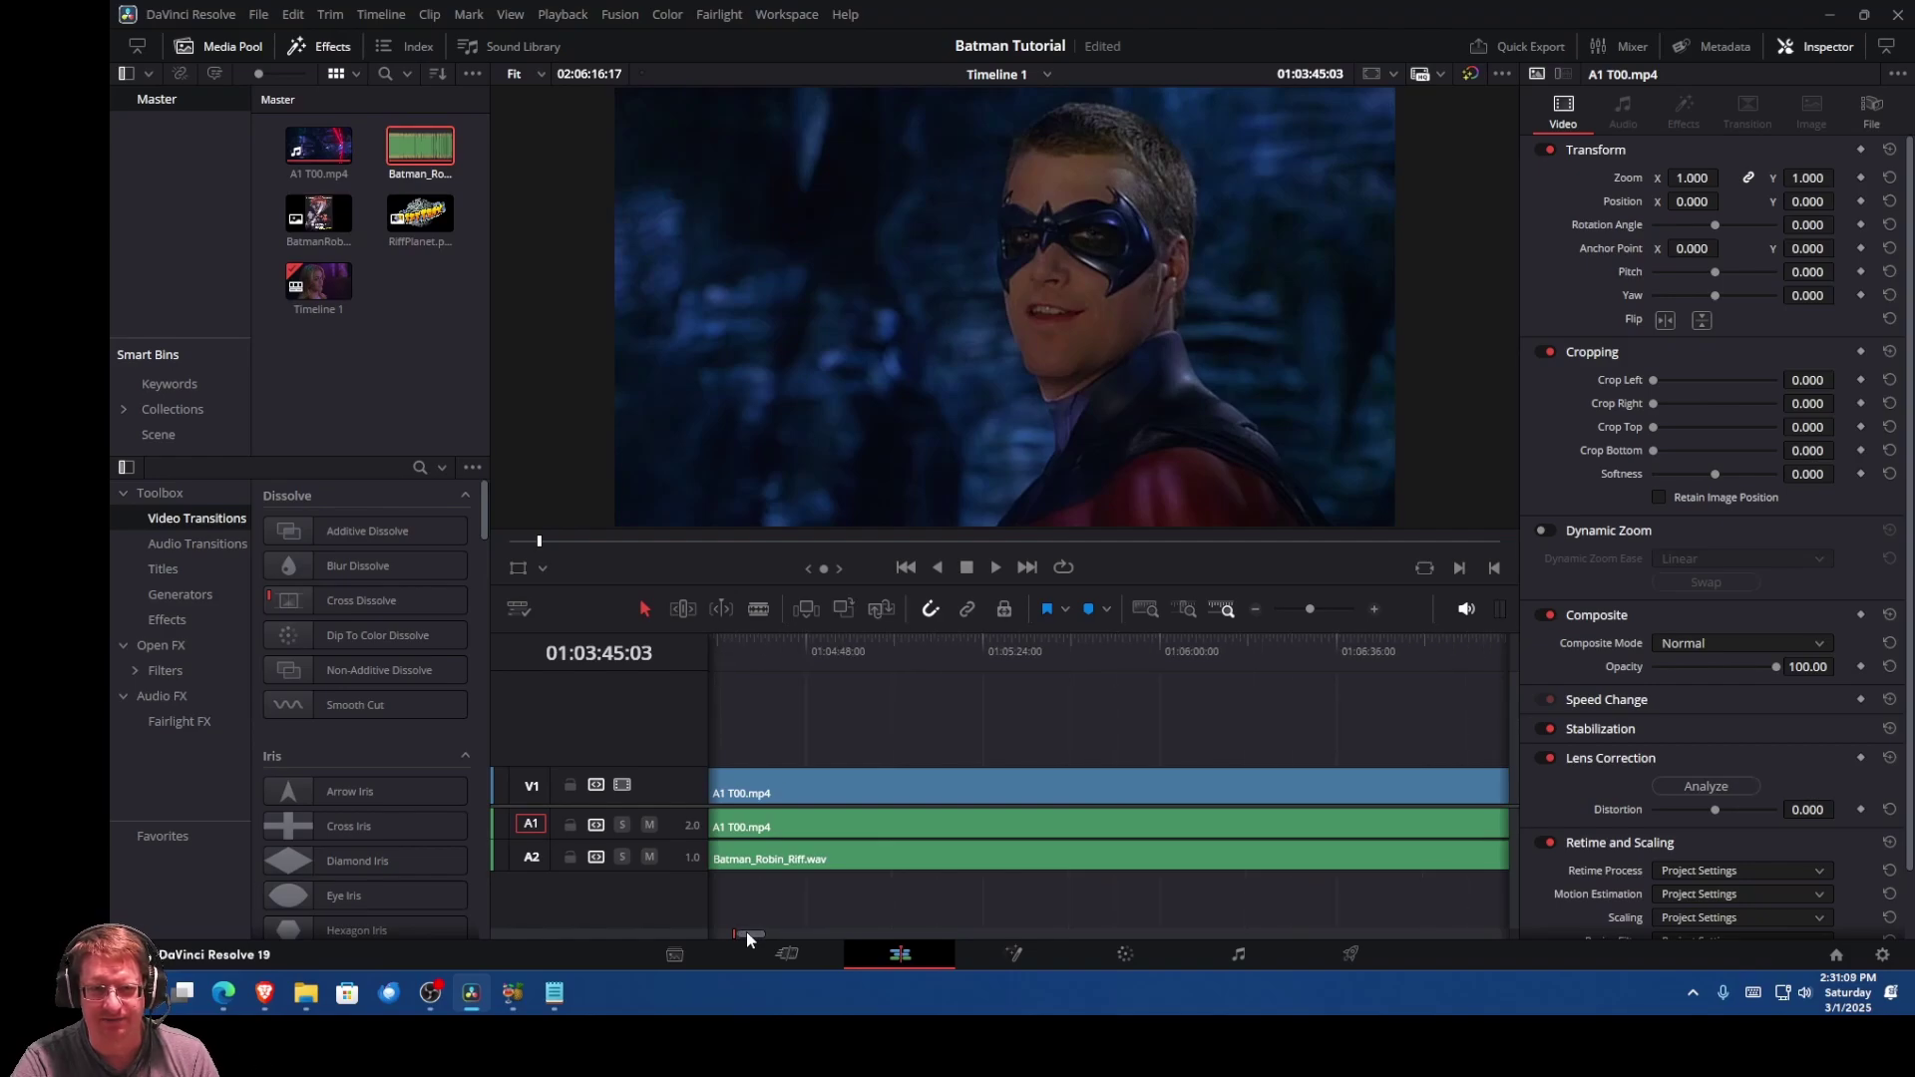
left_click_drag(881, 644, 869, 648)
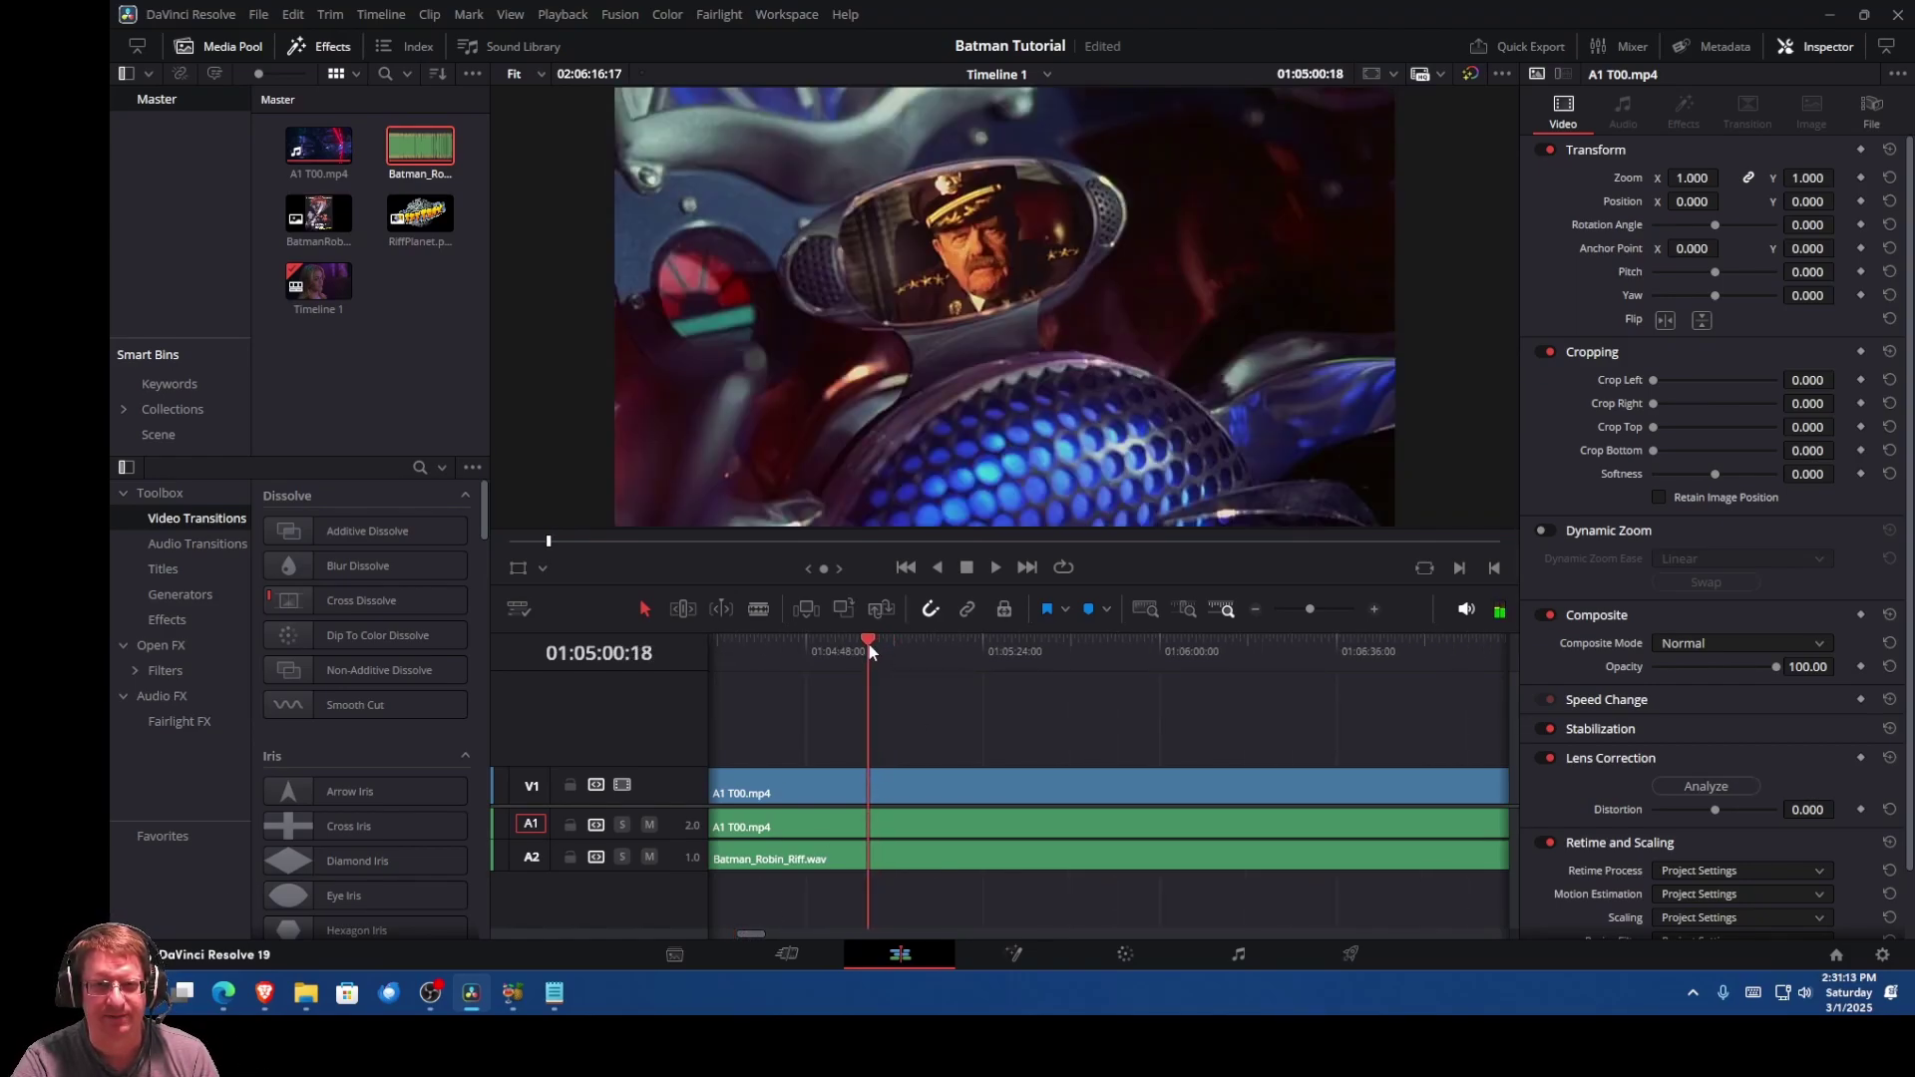
left_click(995, 567)
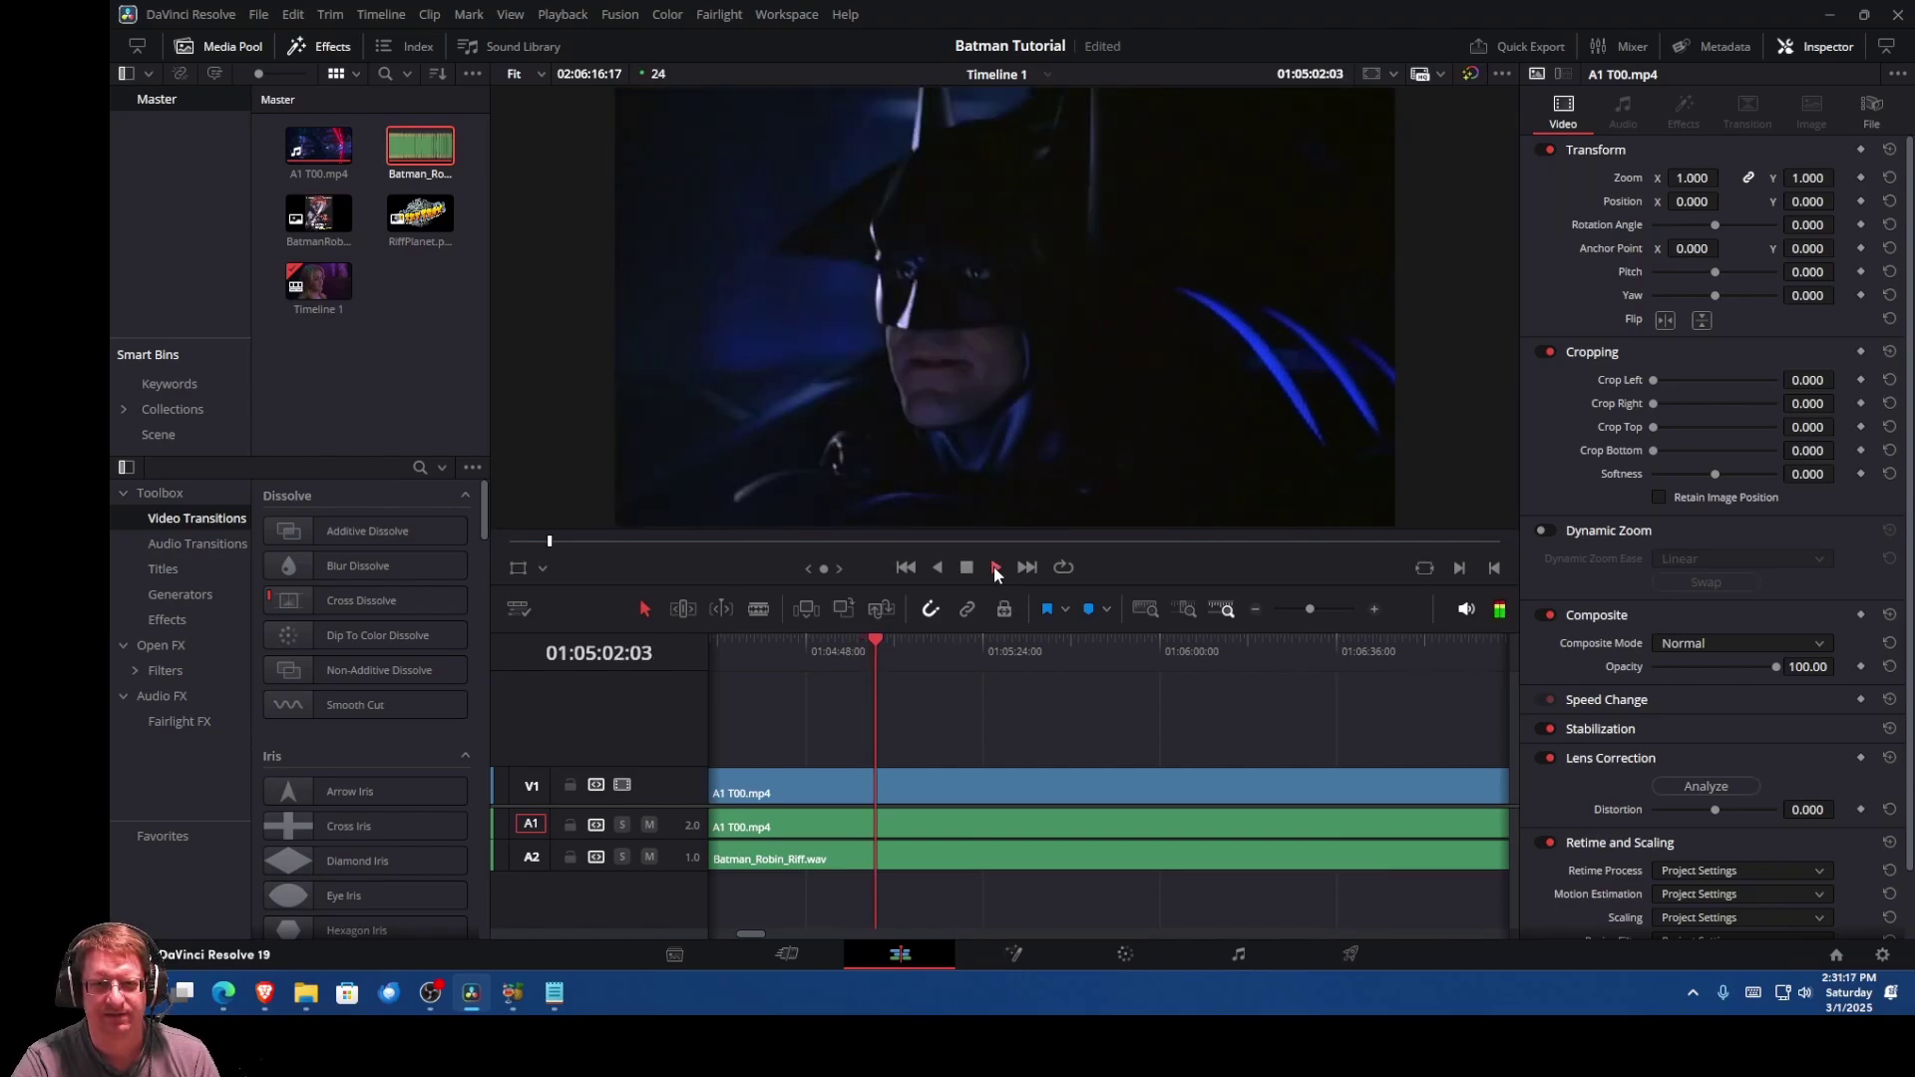
left_click(970, 567)
Step: Highlight the 8:00 "Grab the gem" time in the Readme and play the timeline from about 01:07:14 to check its sync
left_click(554, 993)
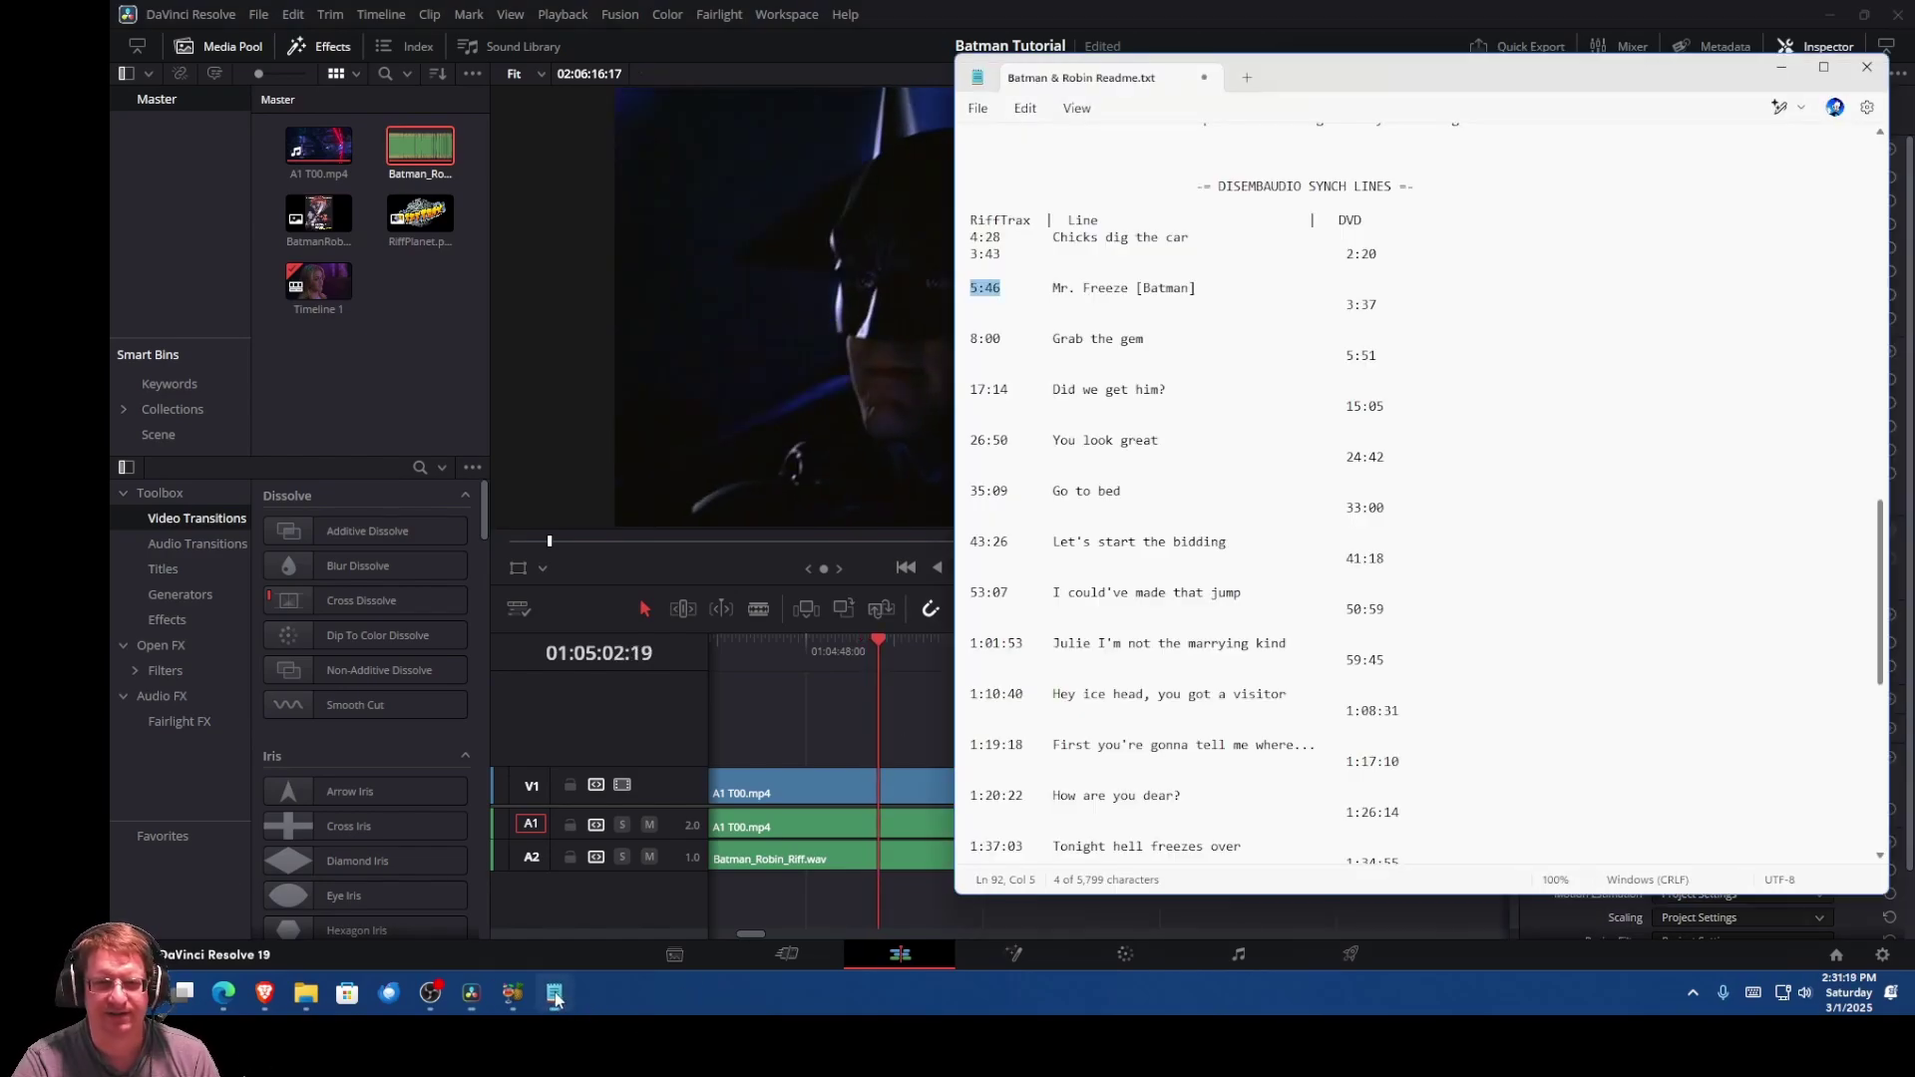
left_click_drag(964, 339, 1006, 340)
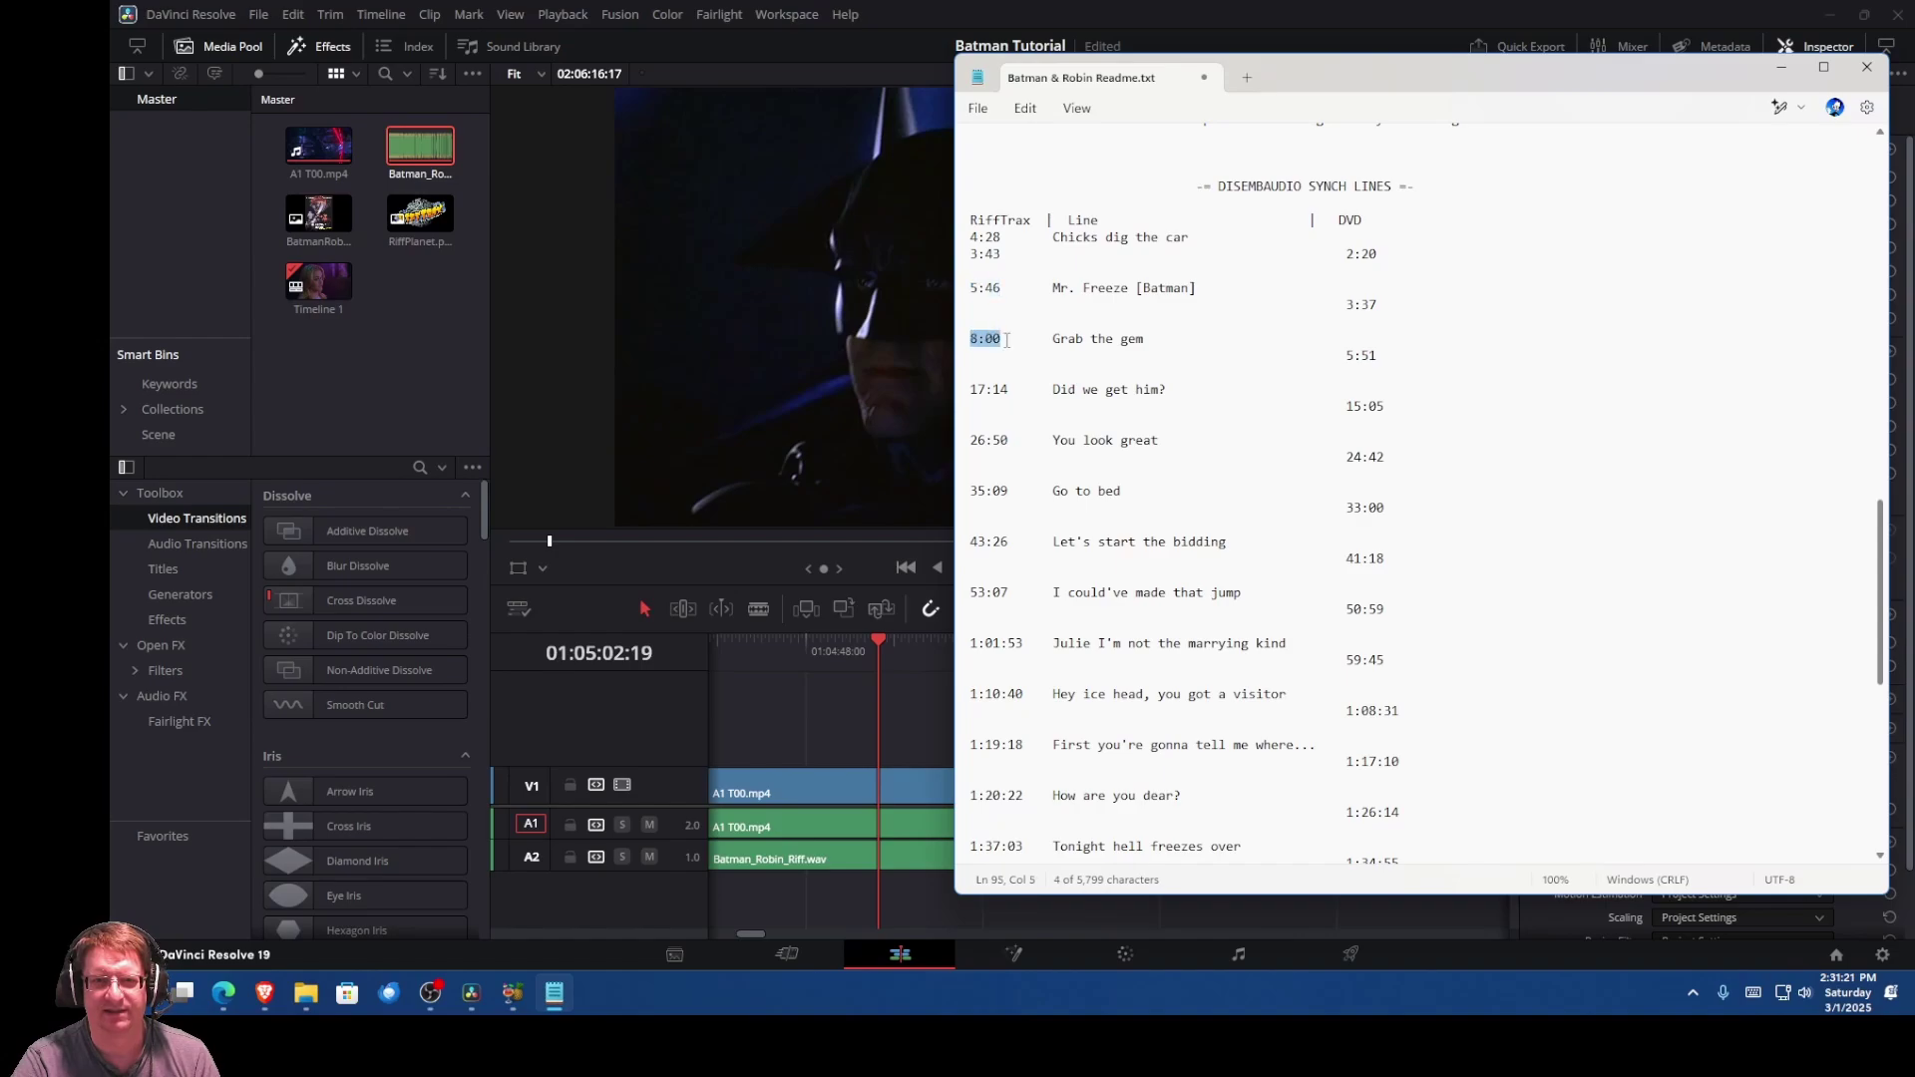
left_click(984, 10)
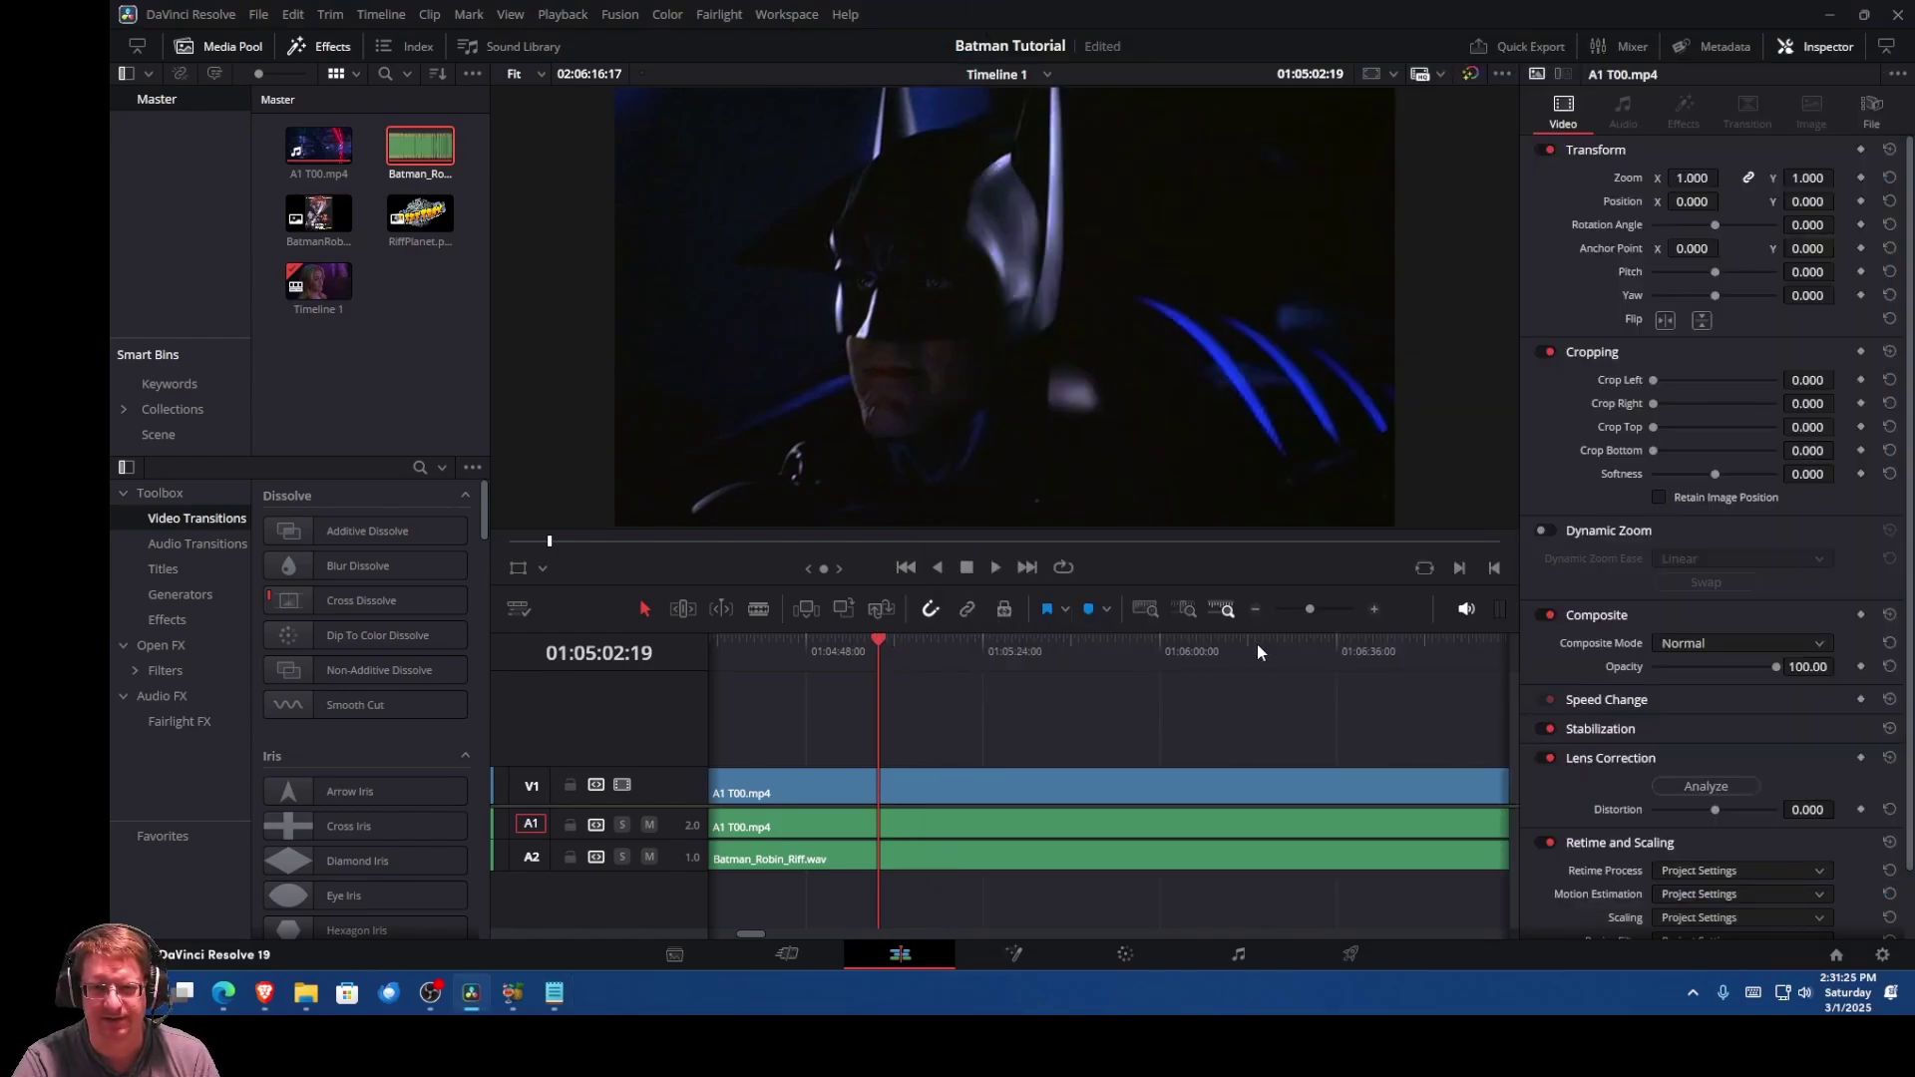
left_click_drag(883, 640, 1245, 648)
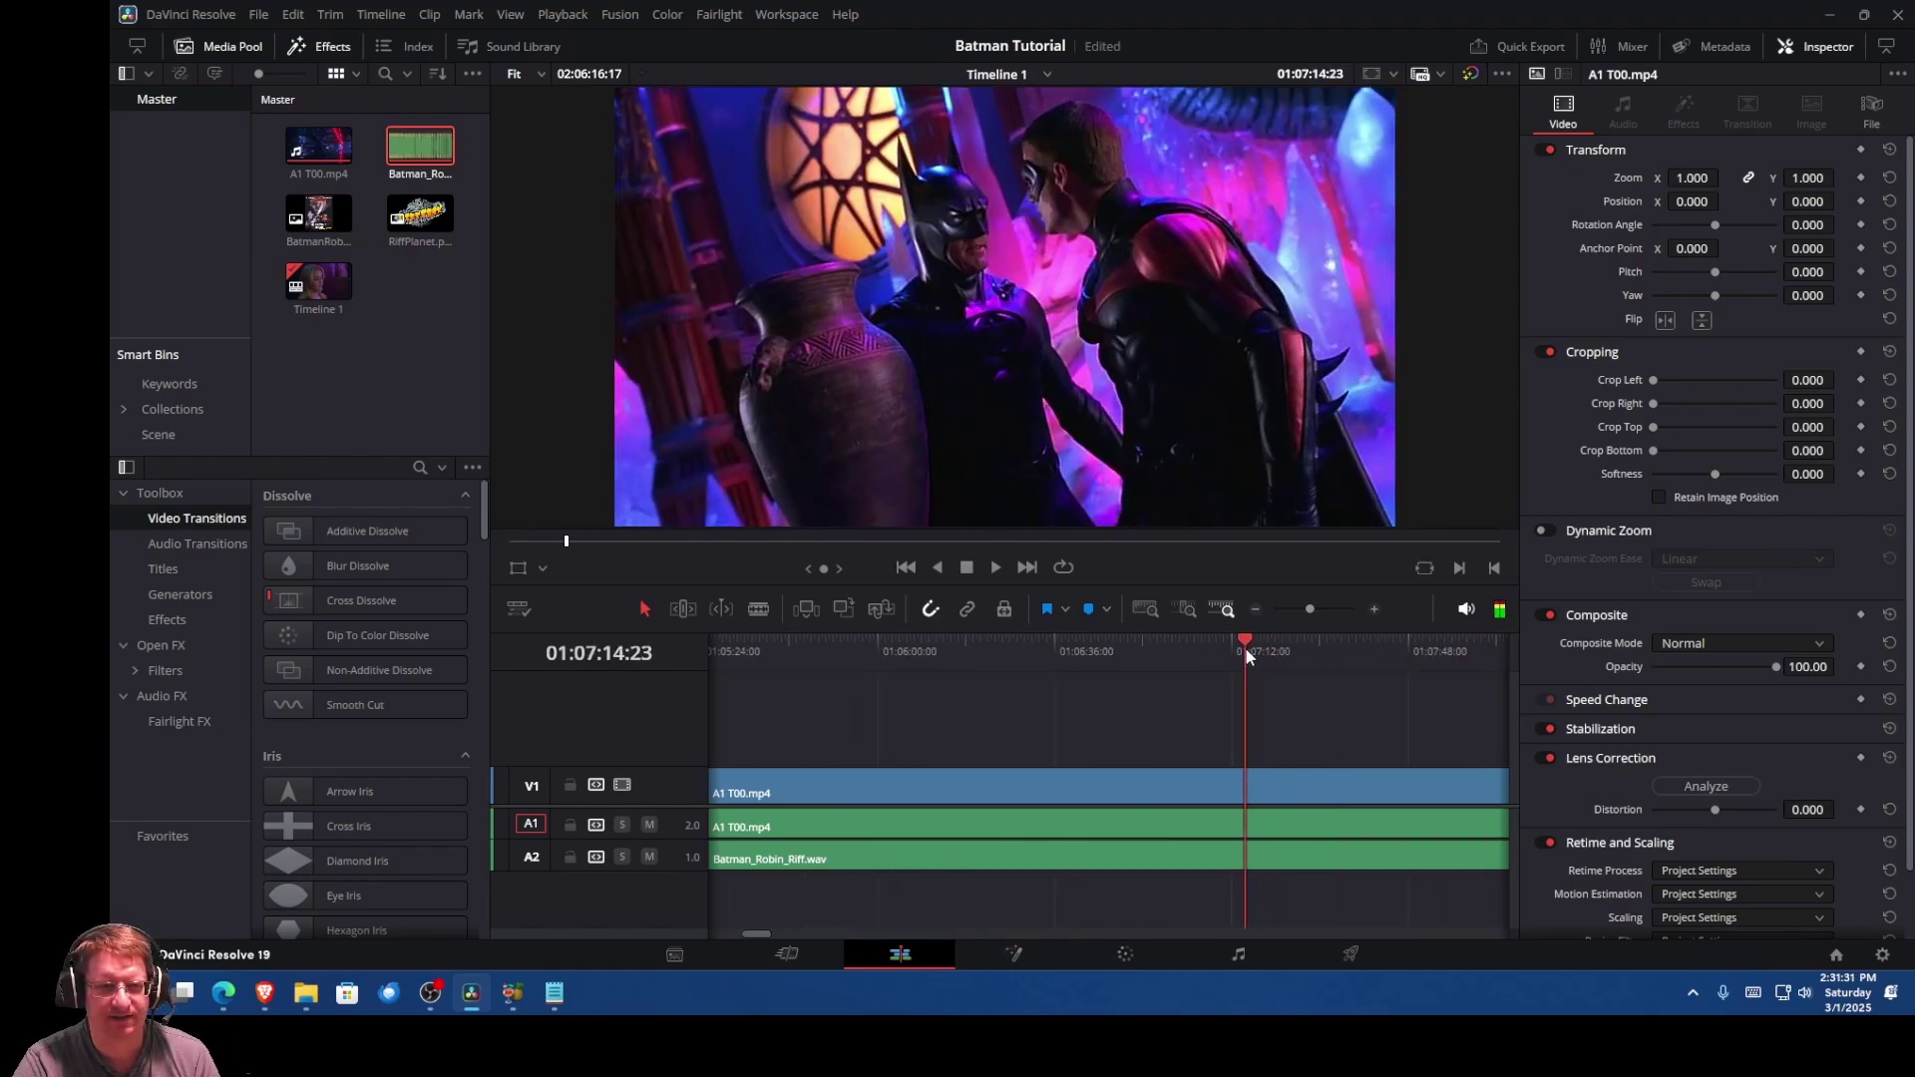
left_click(985, 566)
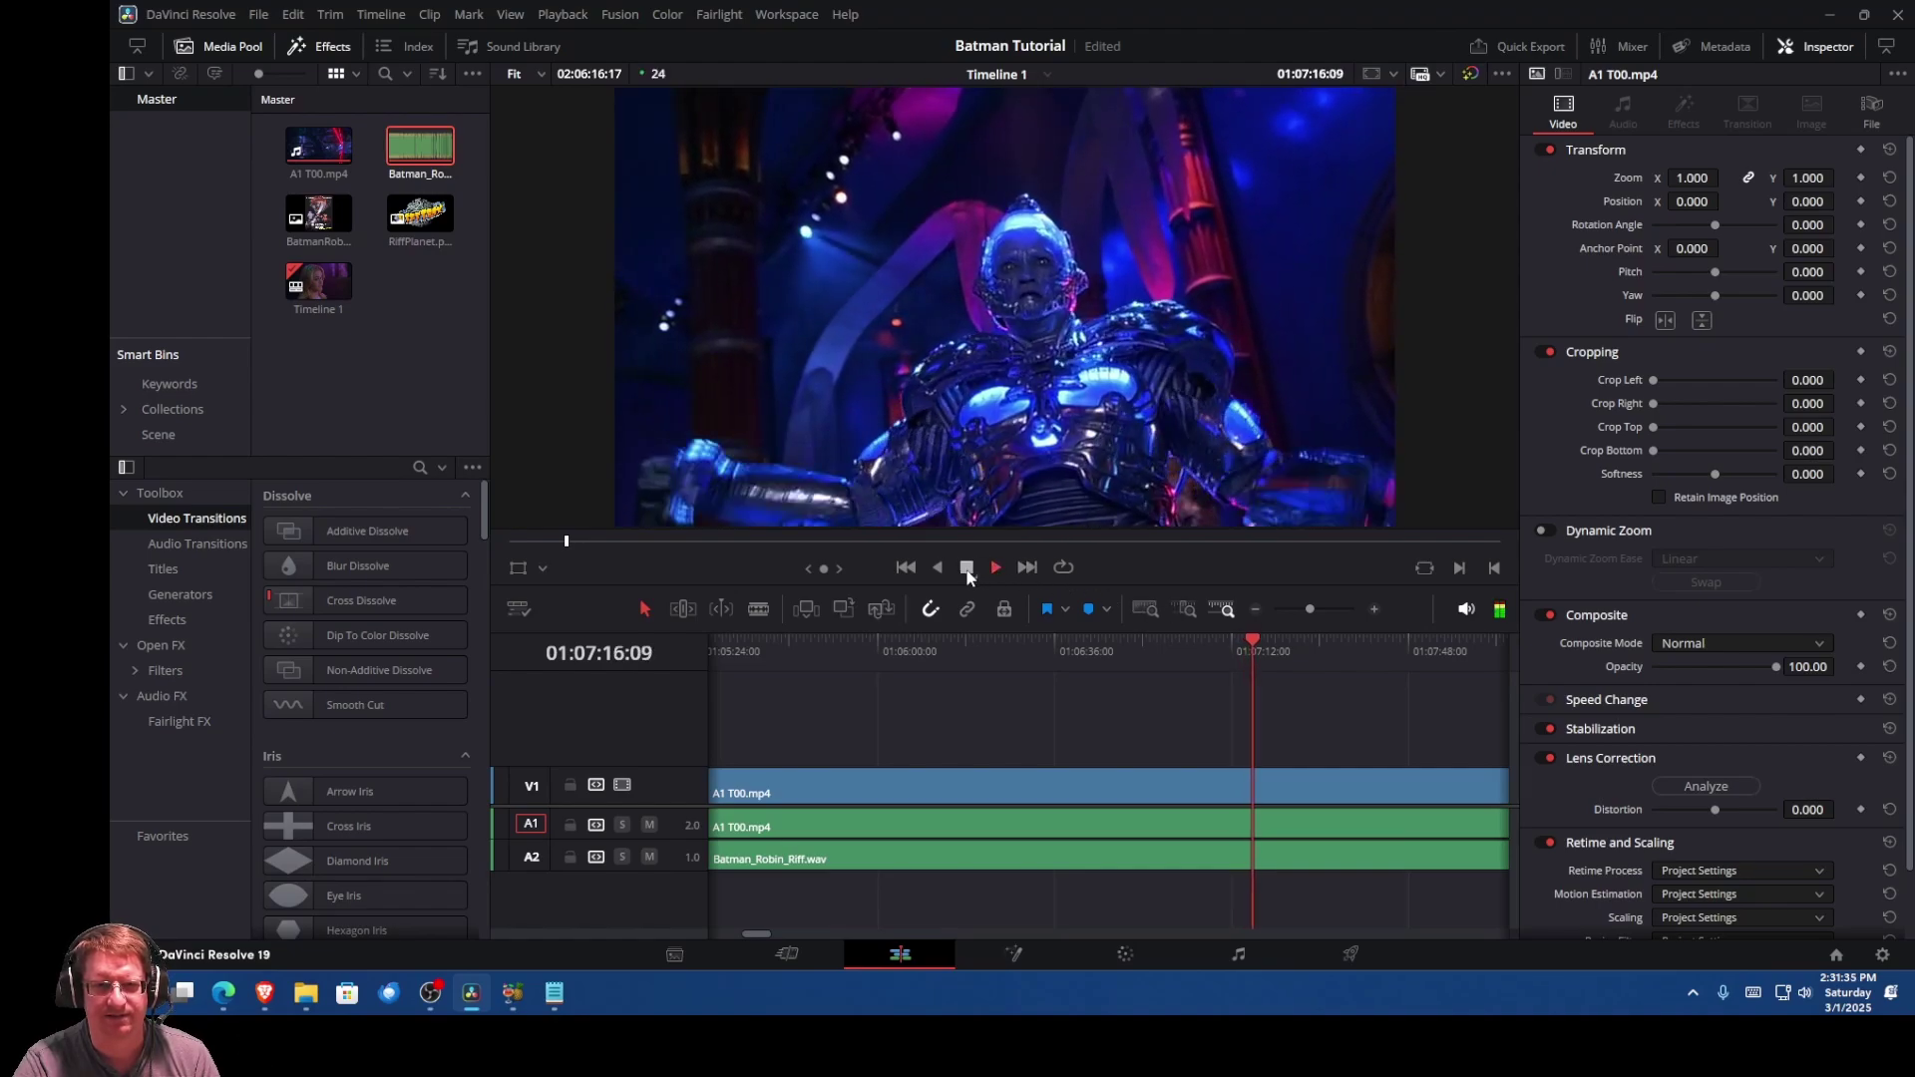
left_click(966, 569)
Step: Highlight the 17:14 and 26:50 sync times in the Readme, and play the timeline from about 01:26:04 to check the "You look great" line
left_click(554, 993)
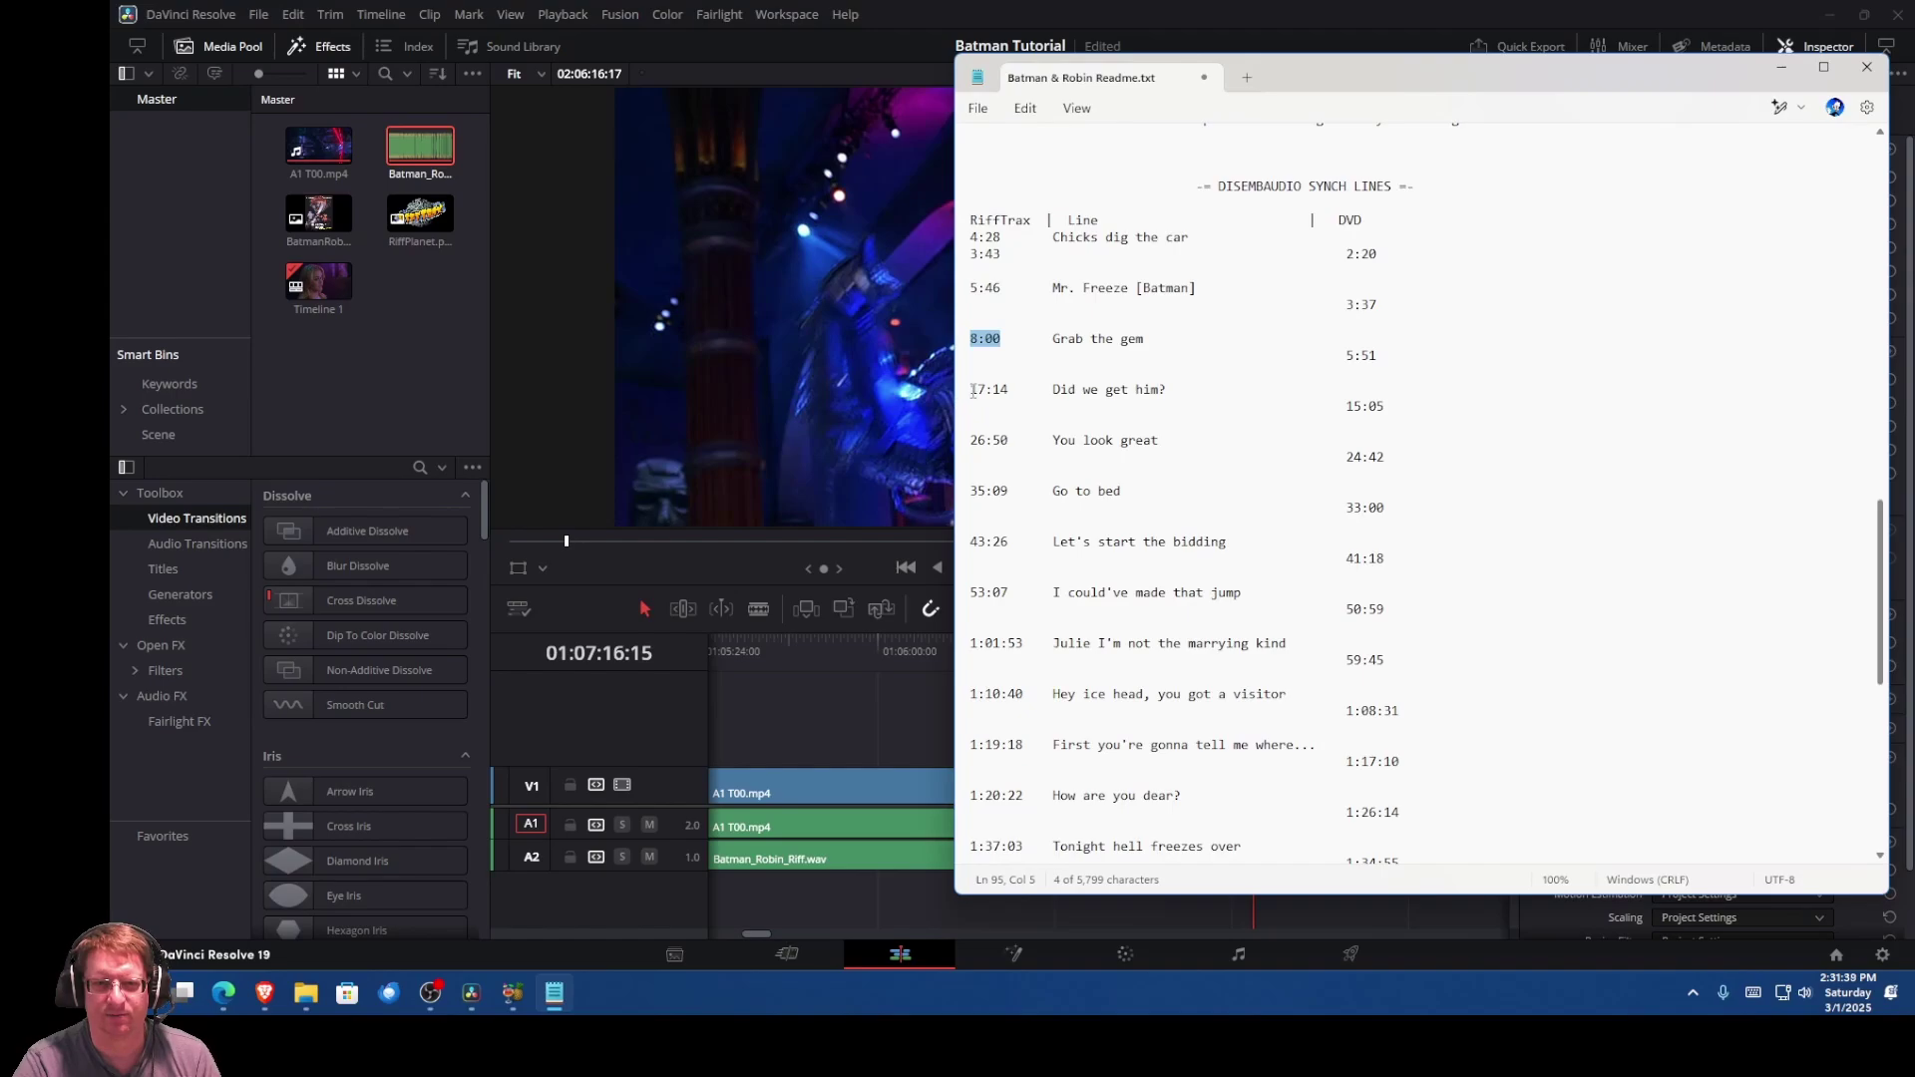
left_click_drag(967, 391, 1014, 395)
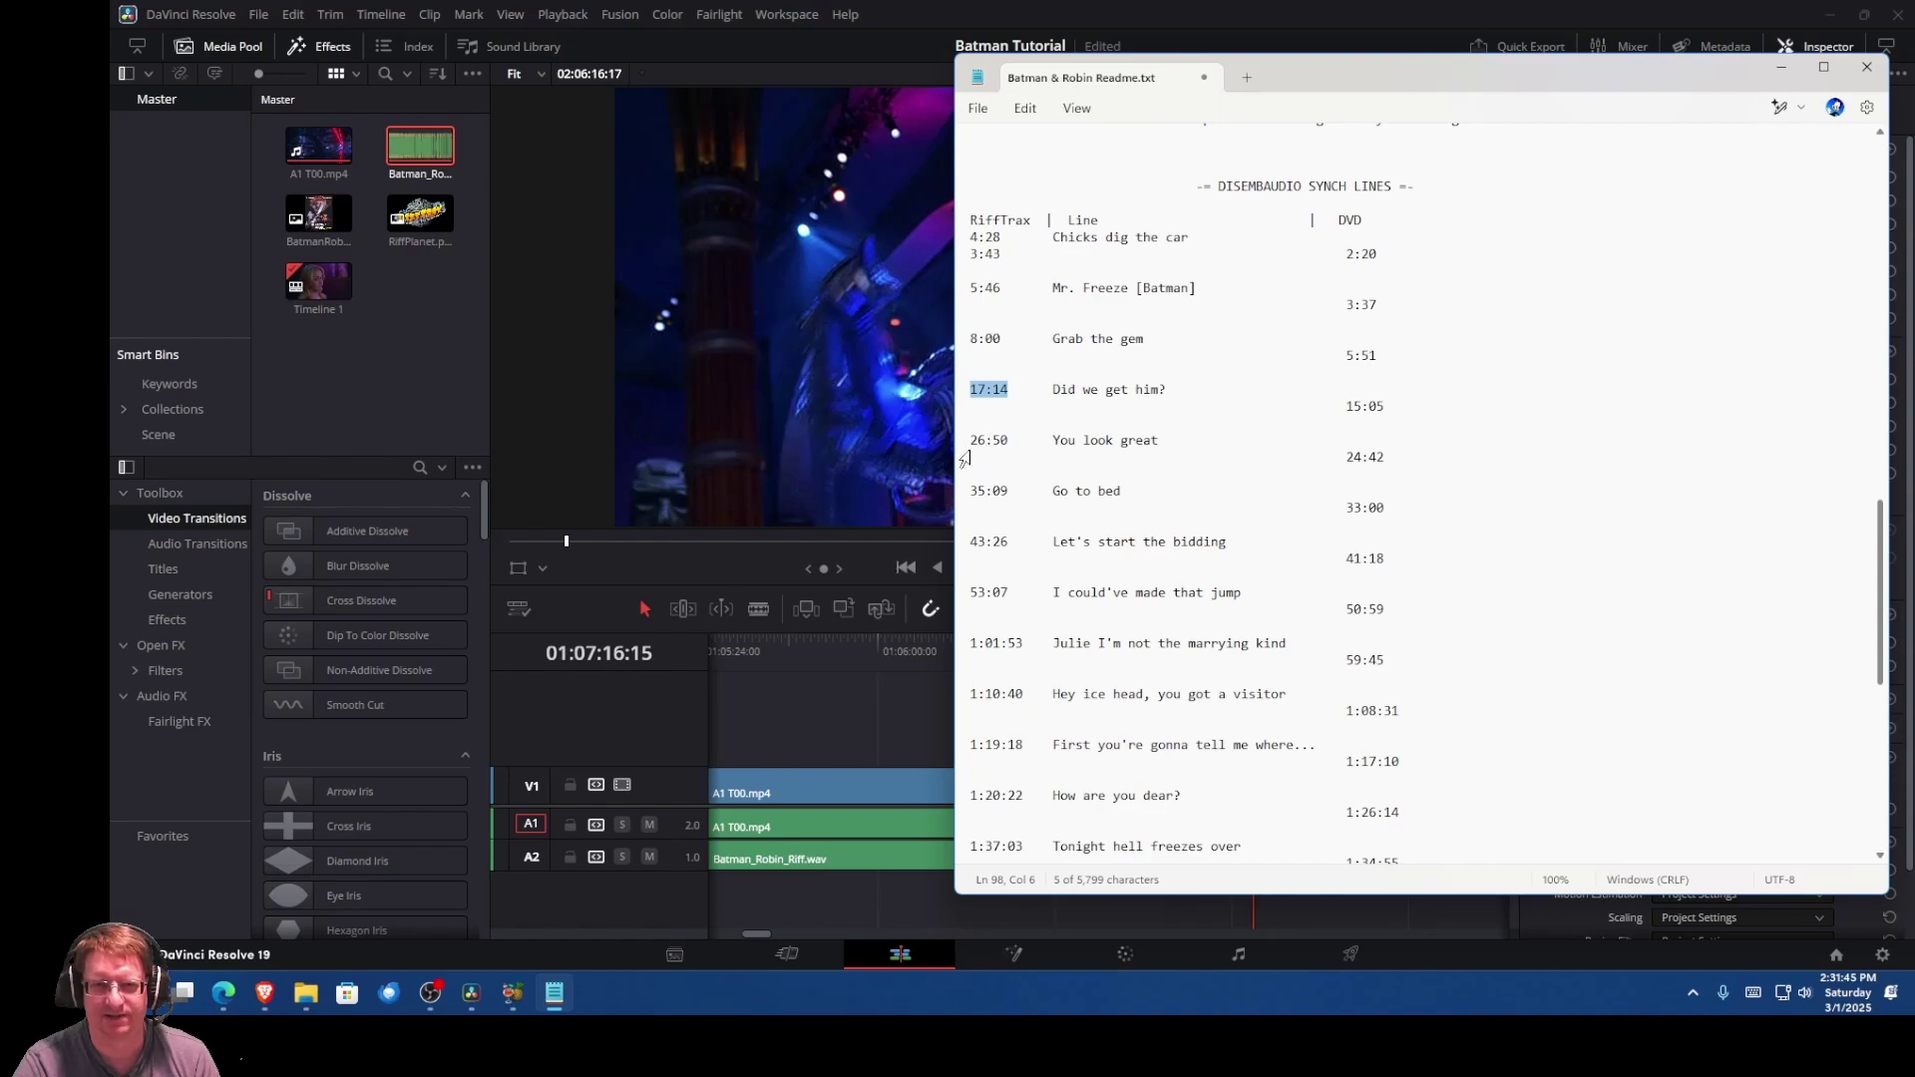
left_click_drag(972, 439, 1009, 439)
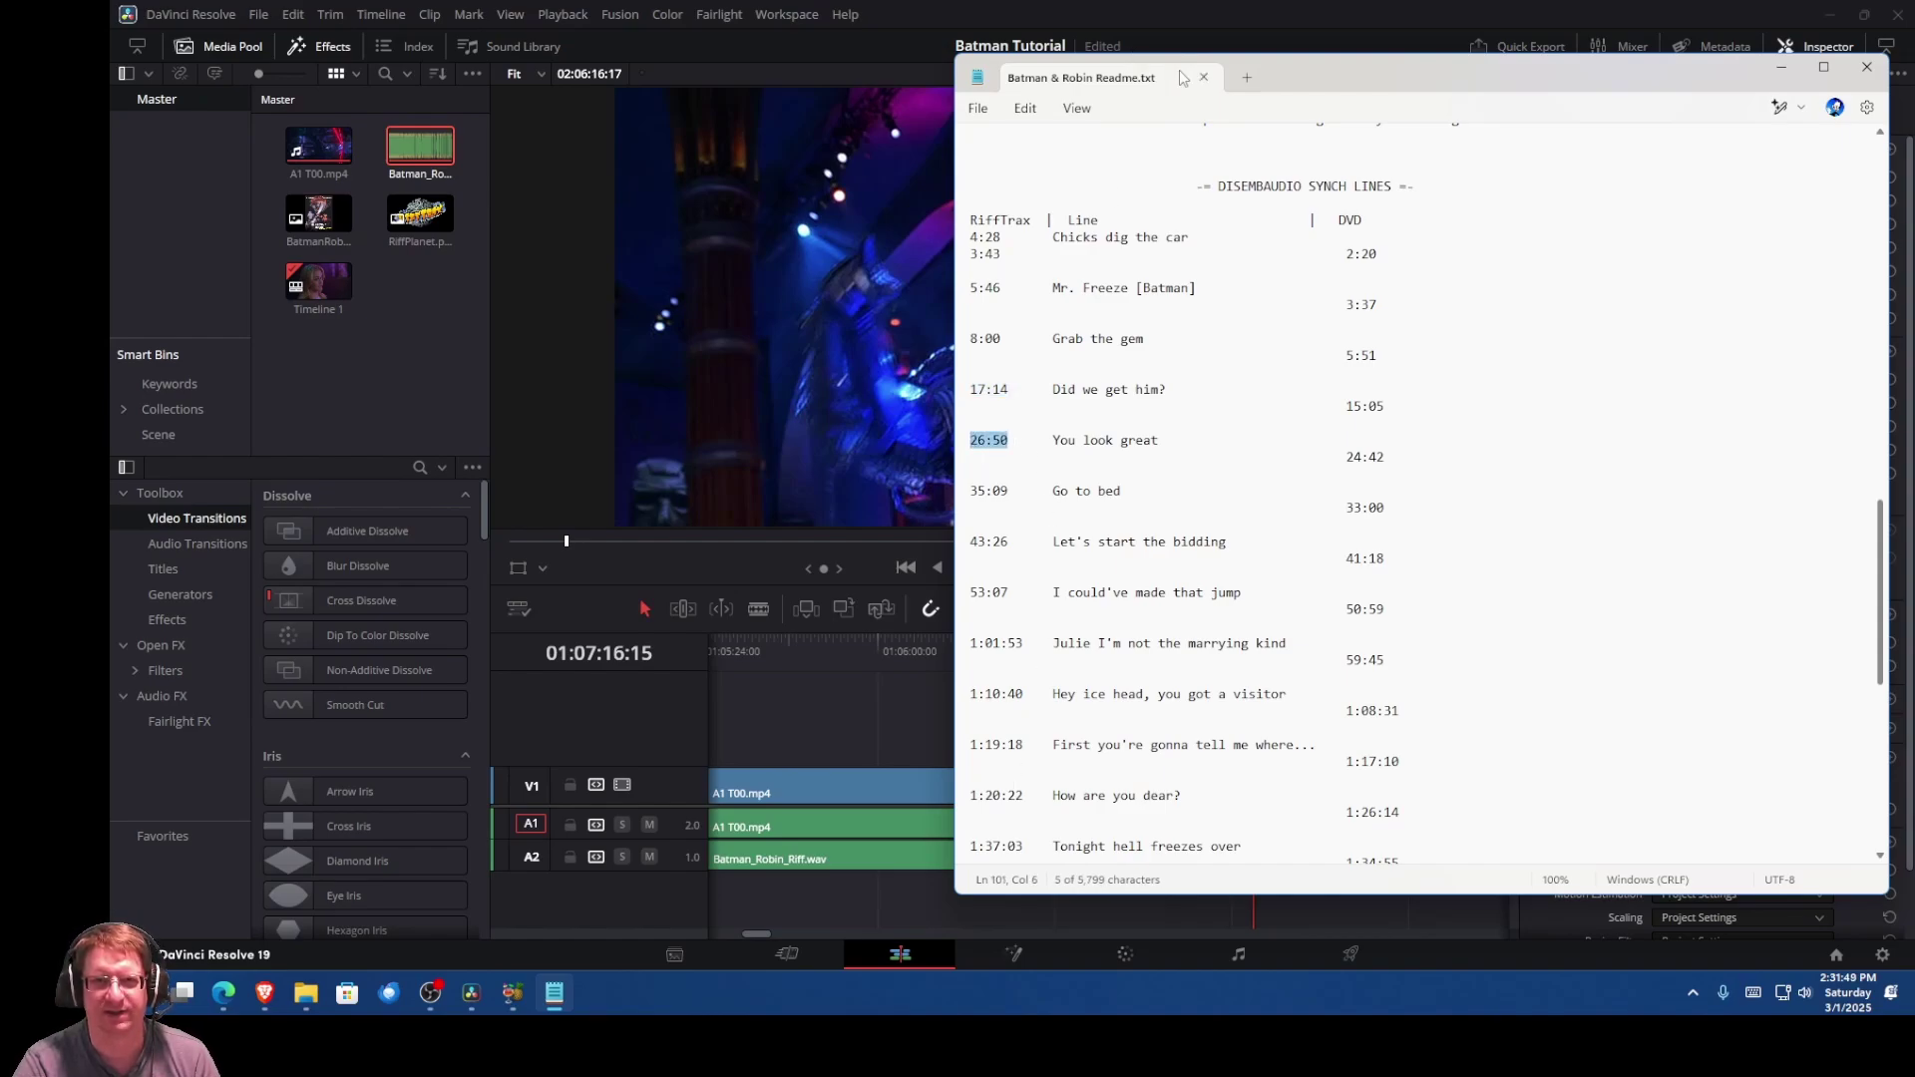
left_click(1238, 10)
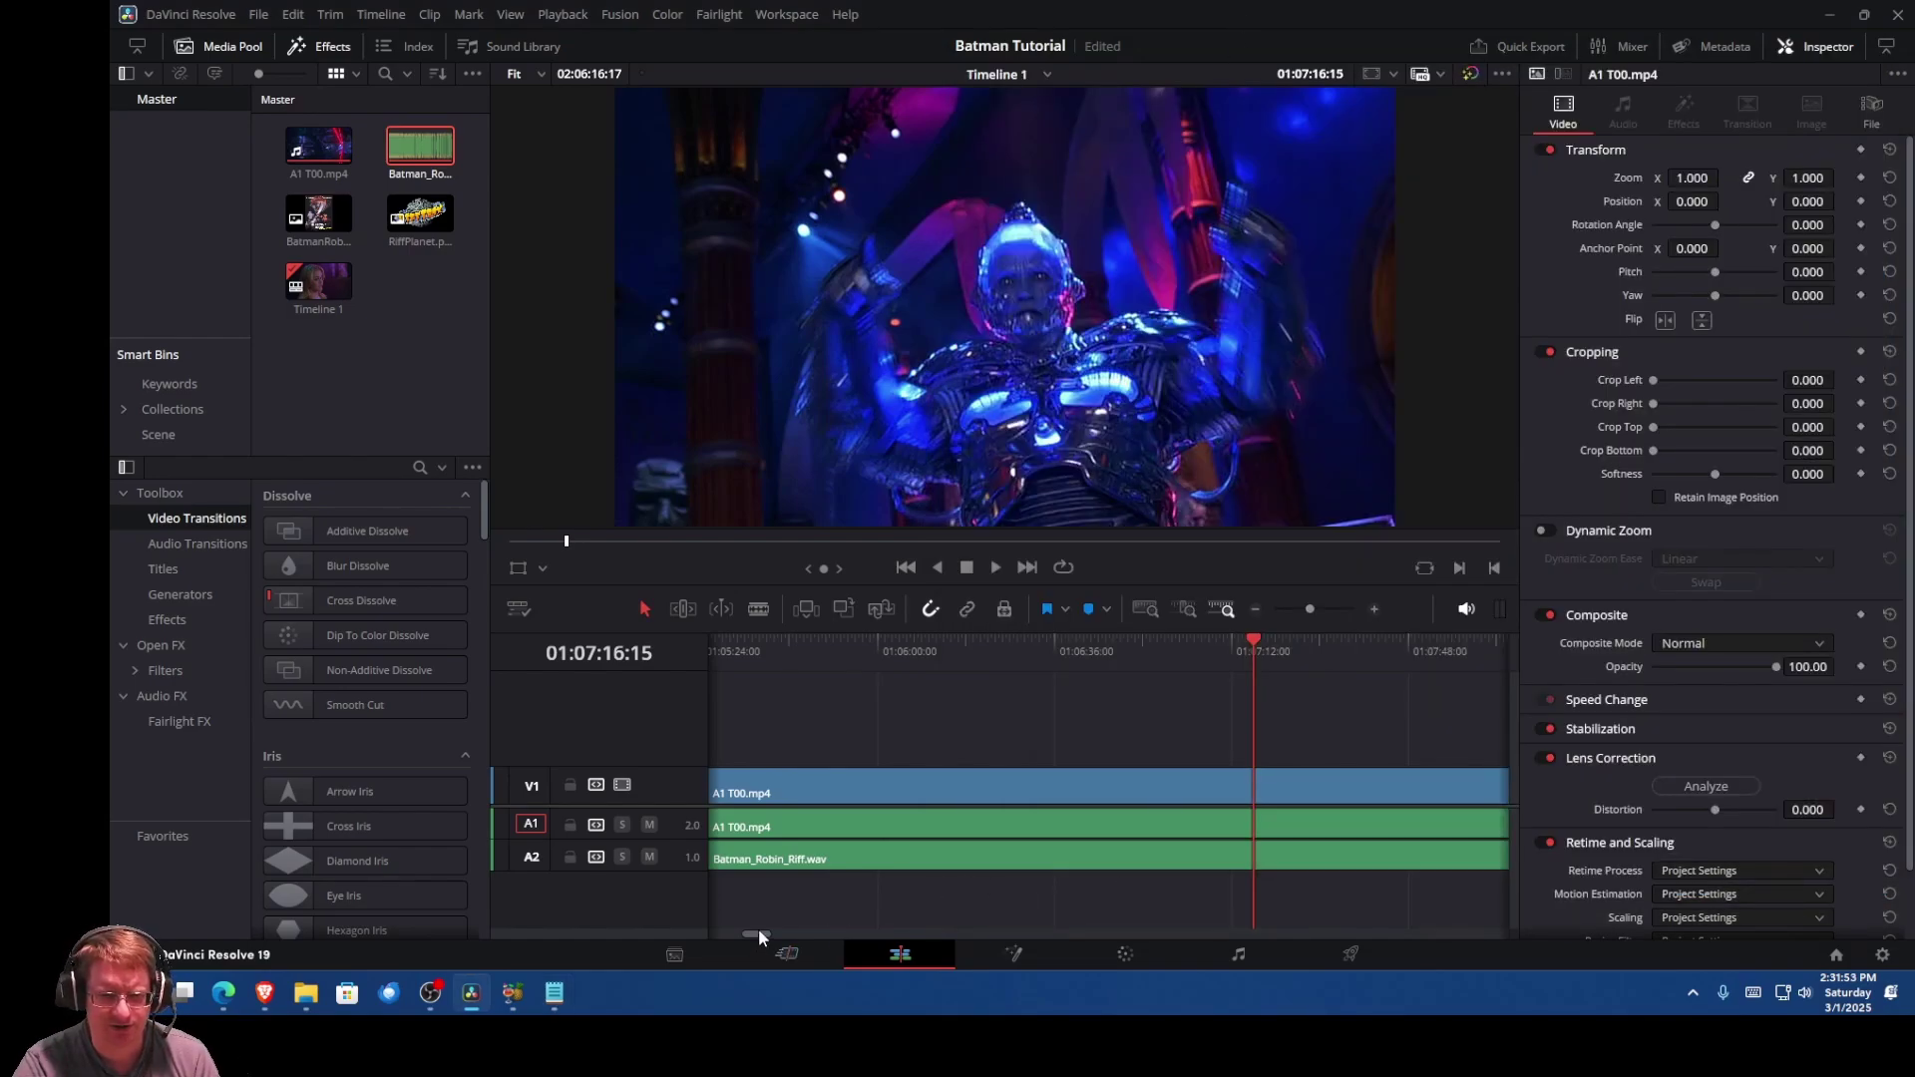
left_click_drag(759, 930, 872, 936)
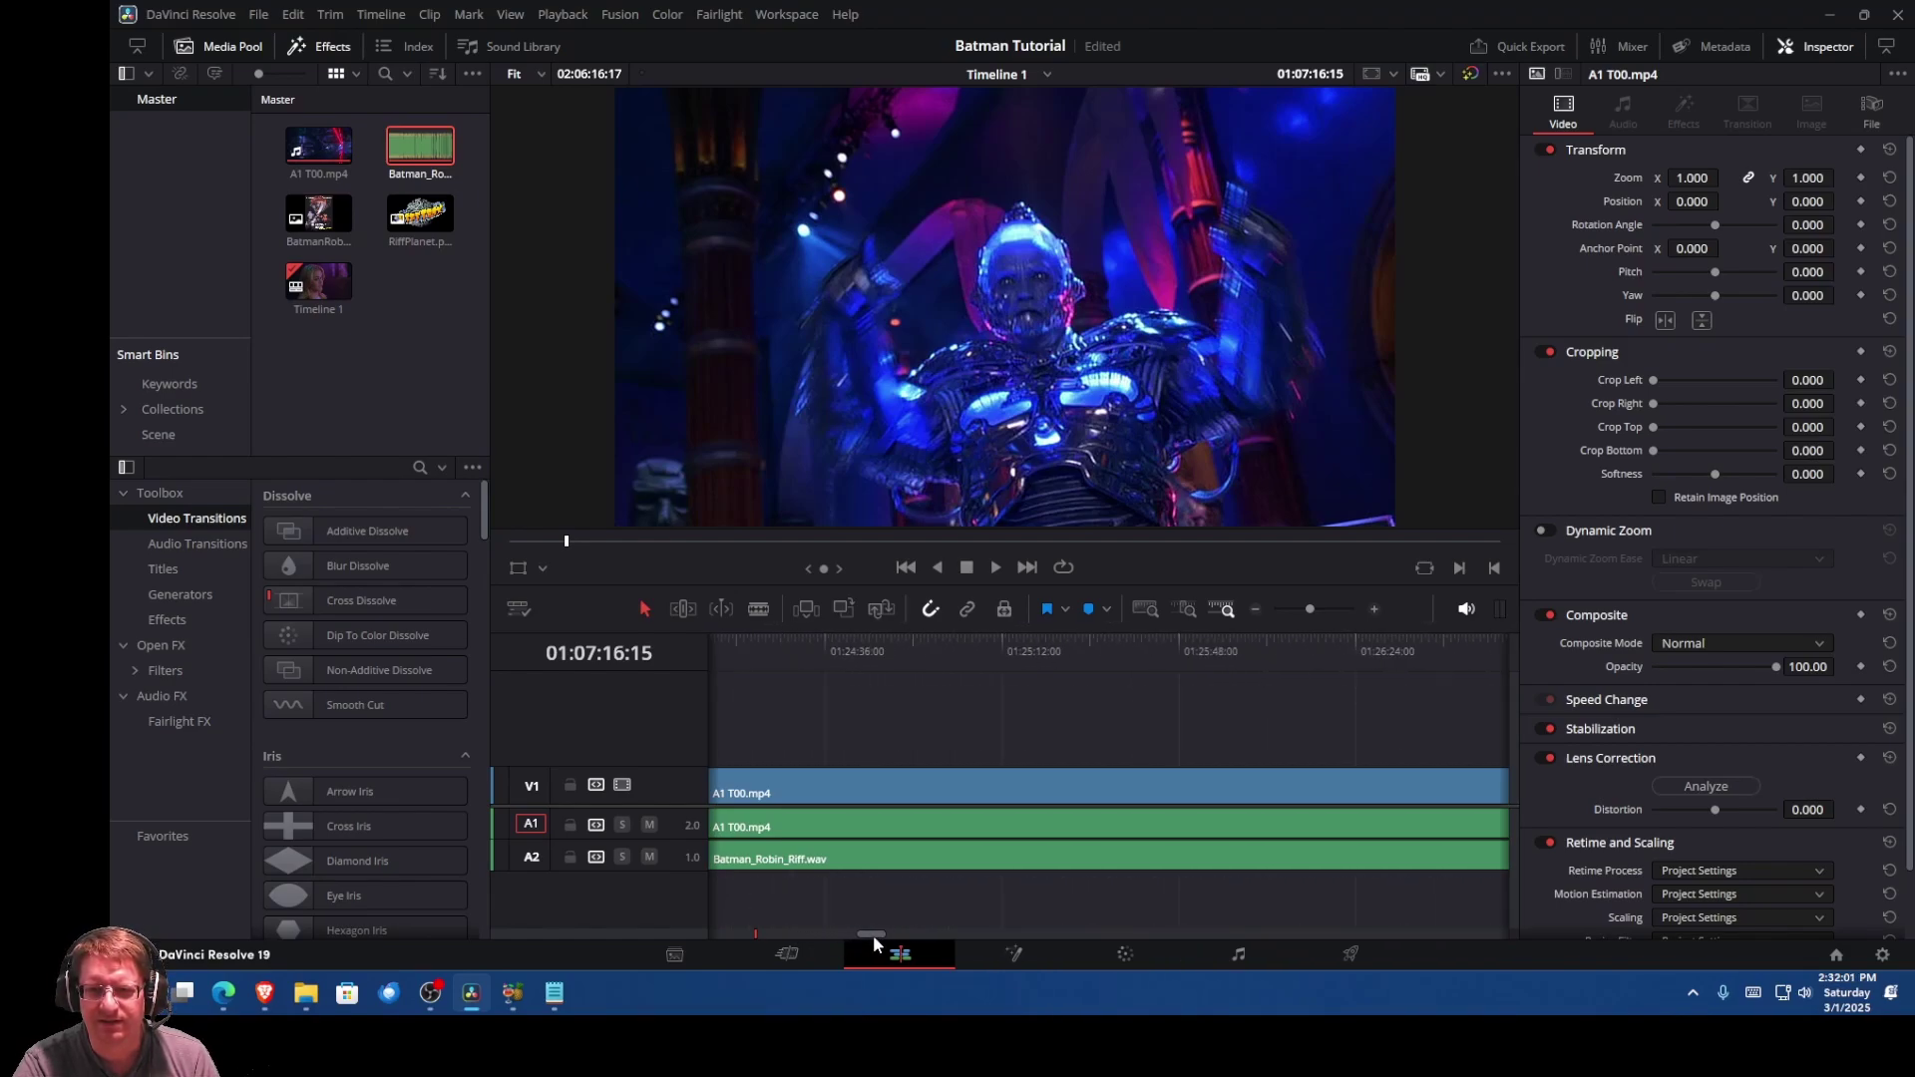
left_click(1258, 642)
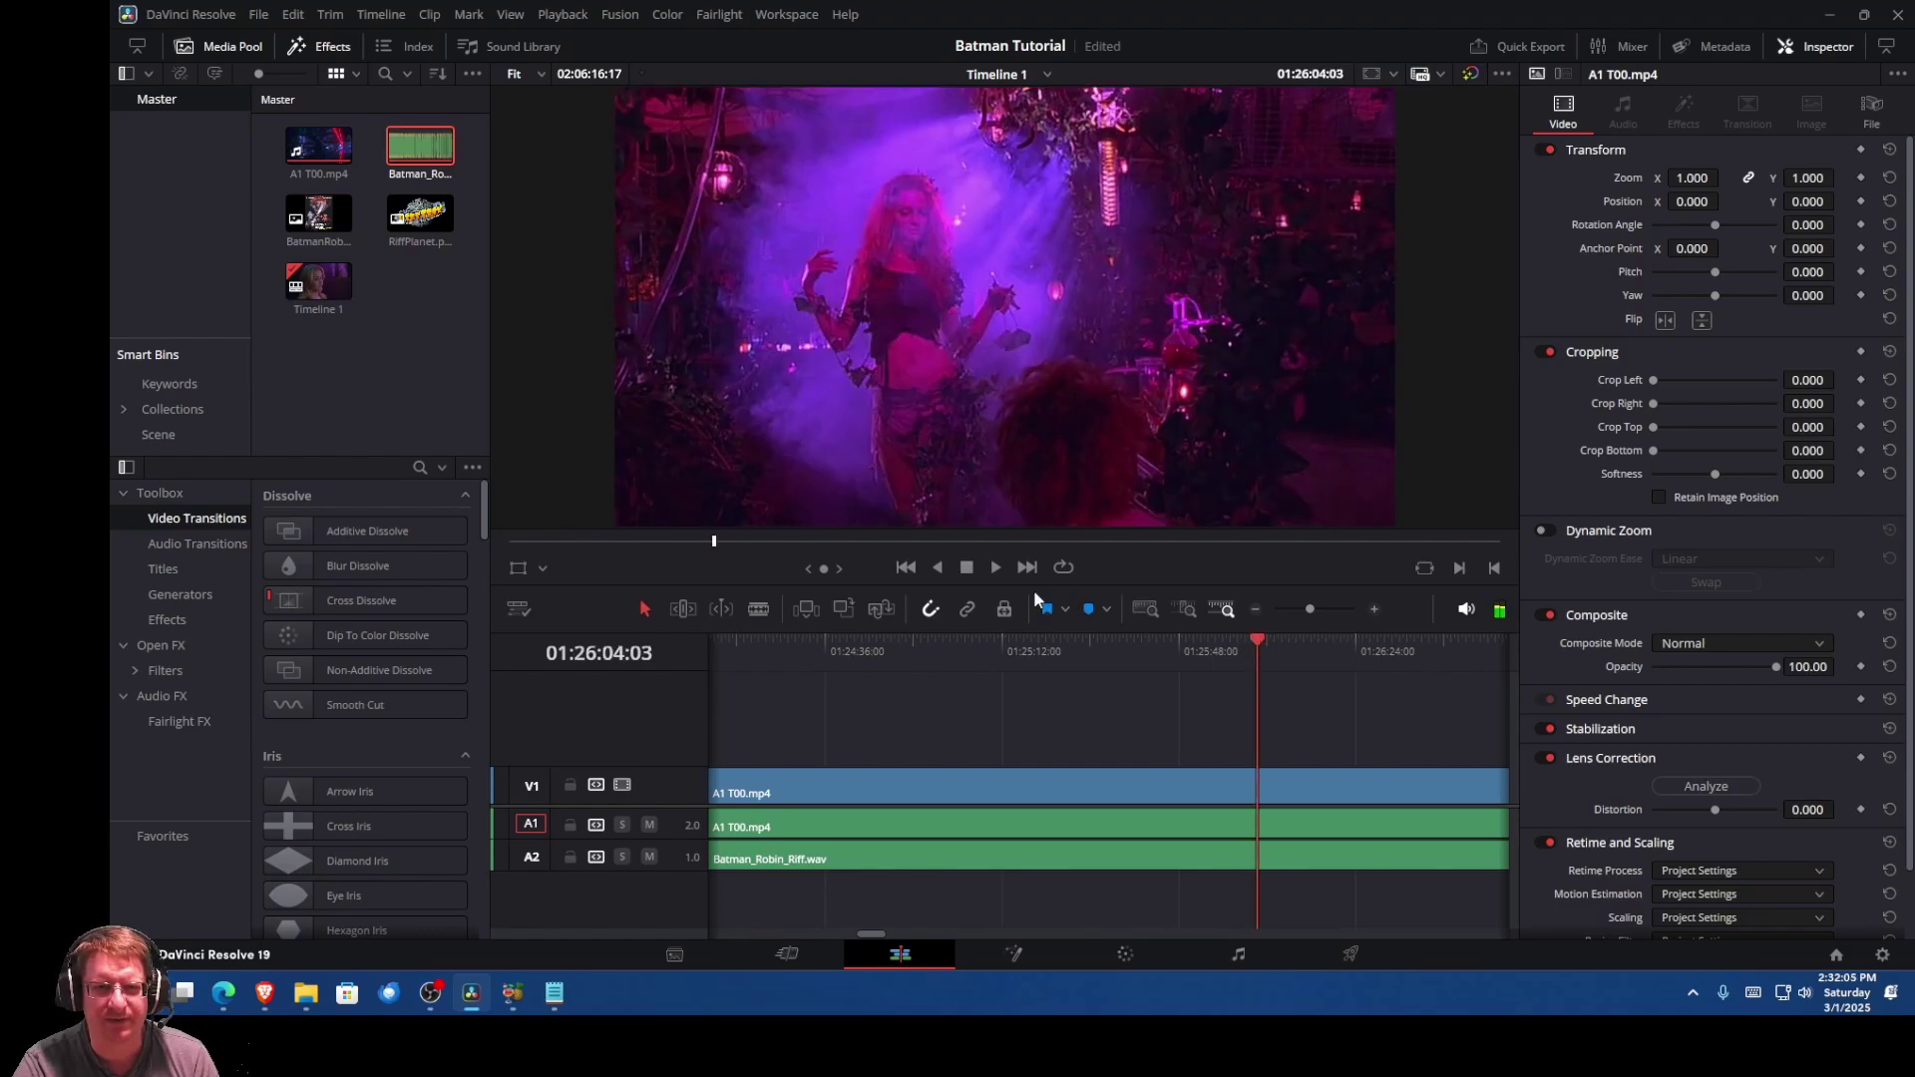
left_click(995, 567)
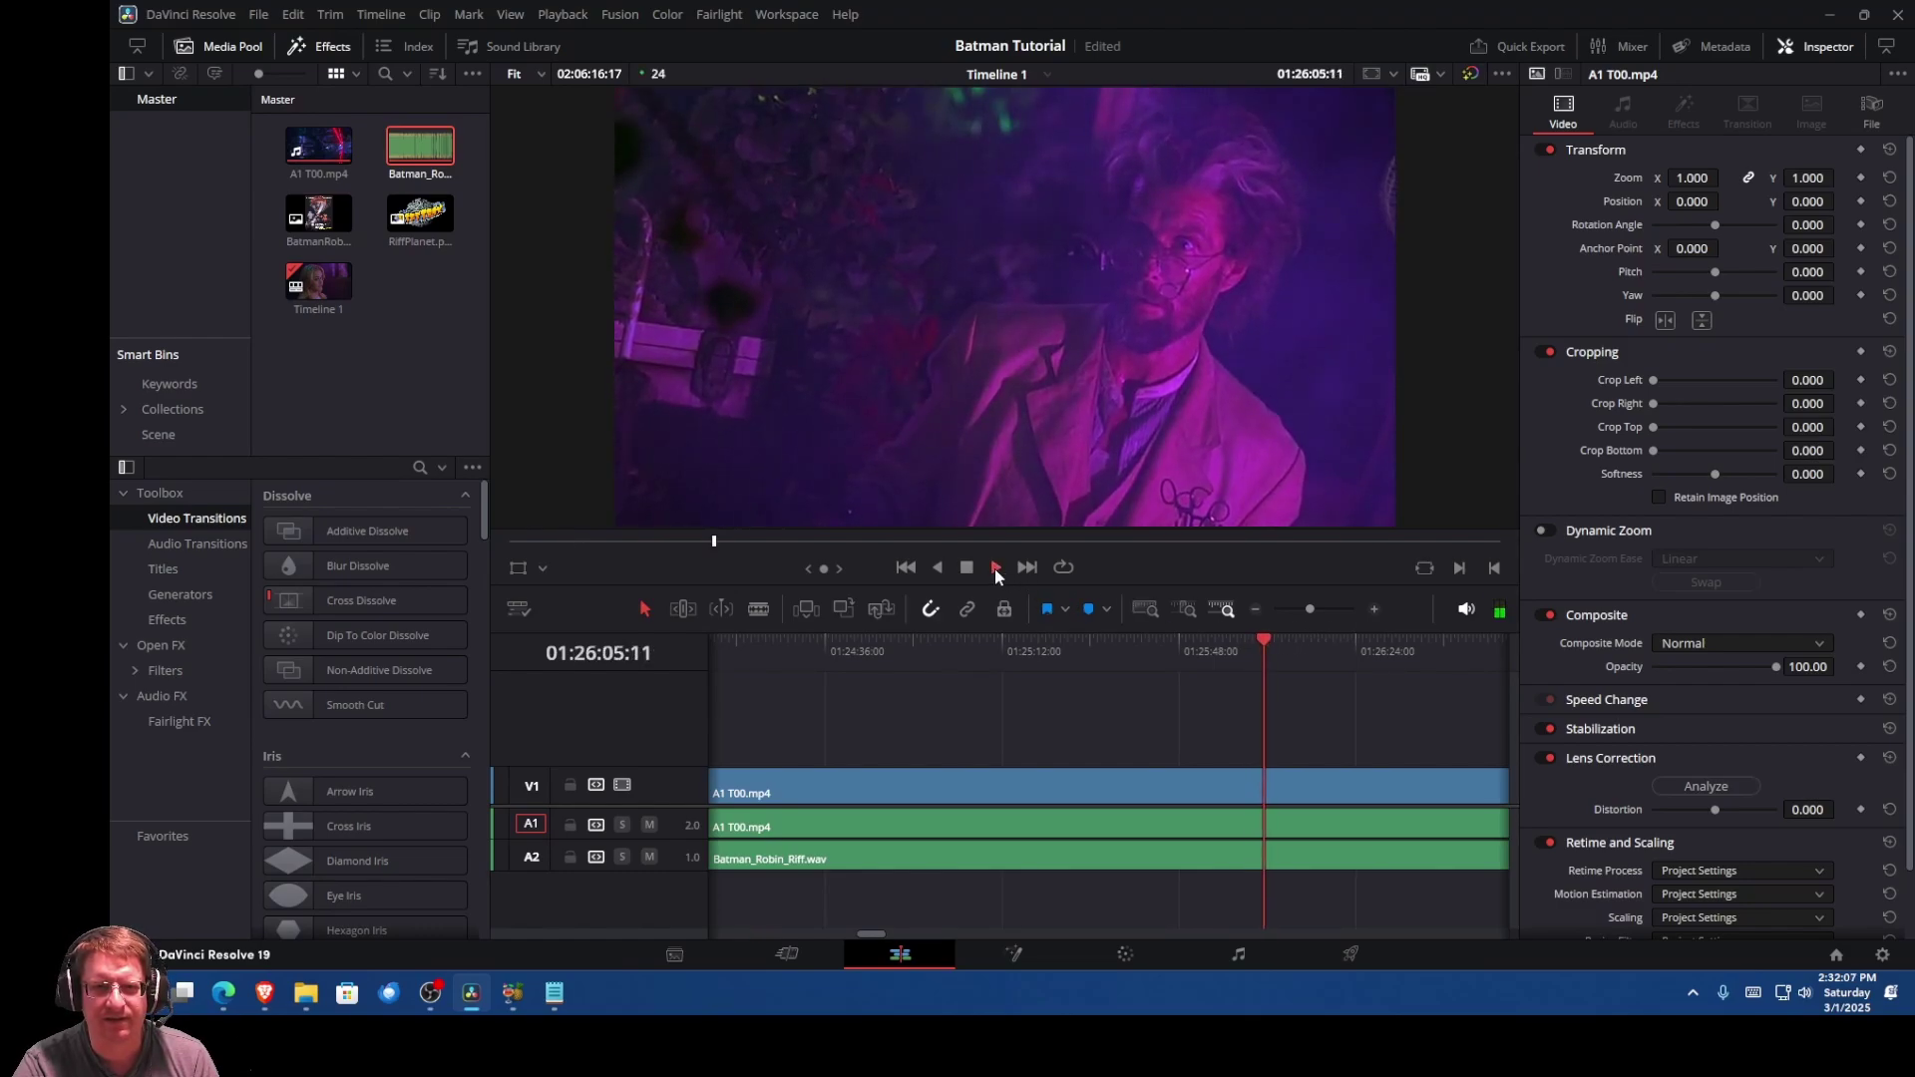
left_click(995, 568)
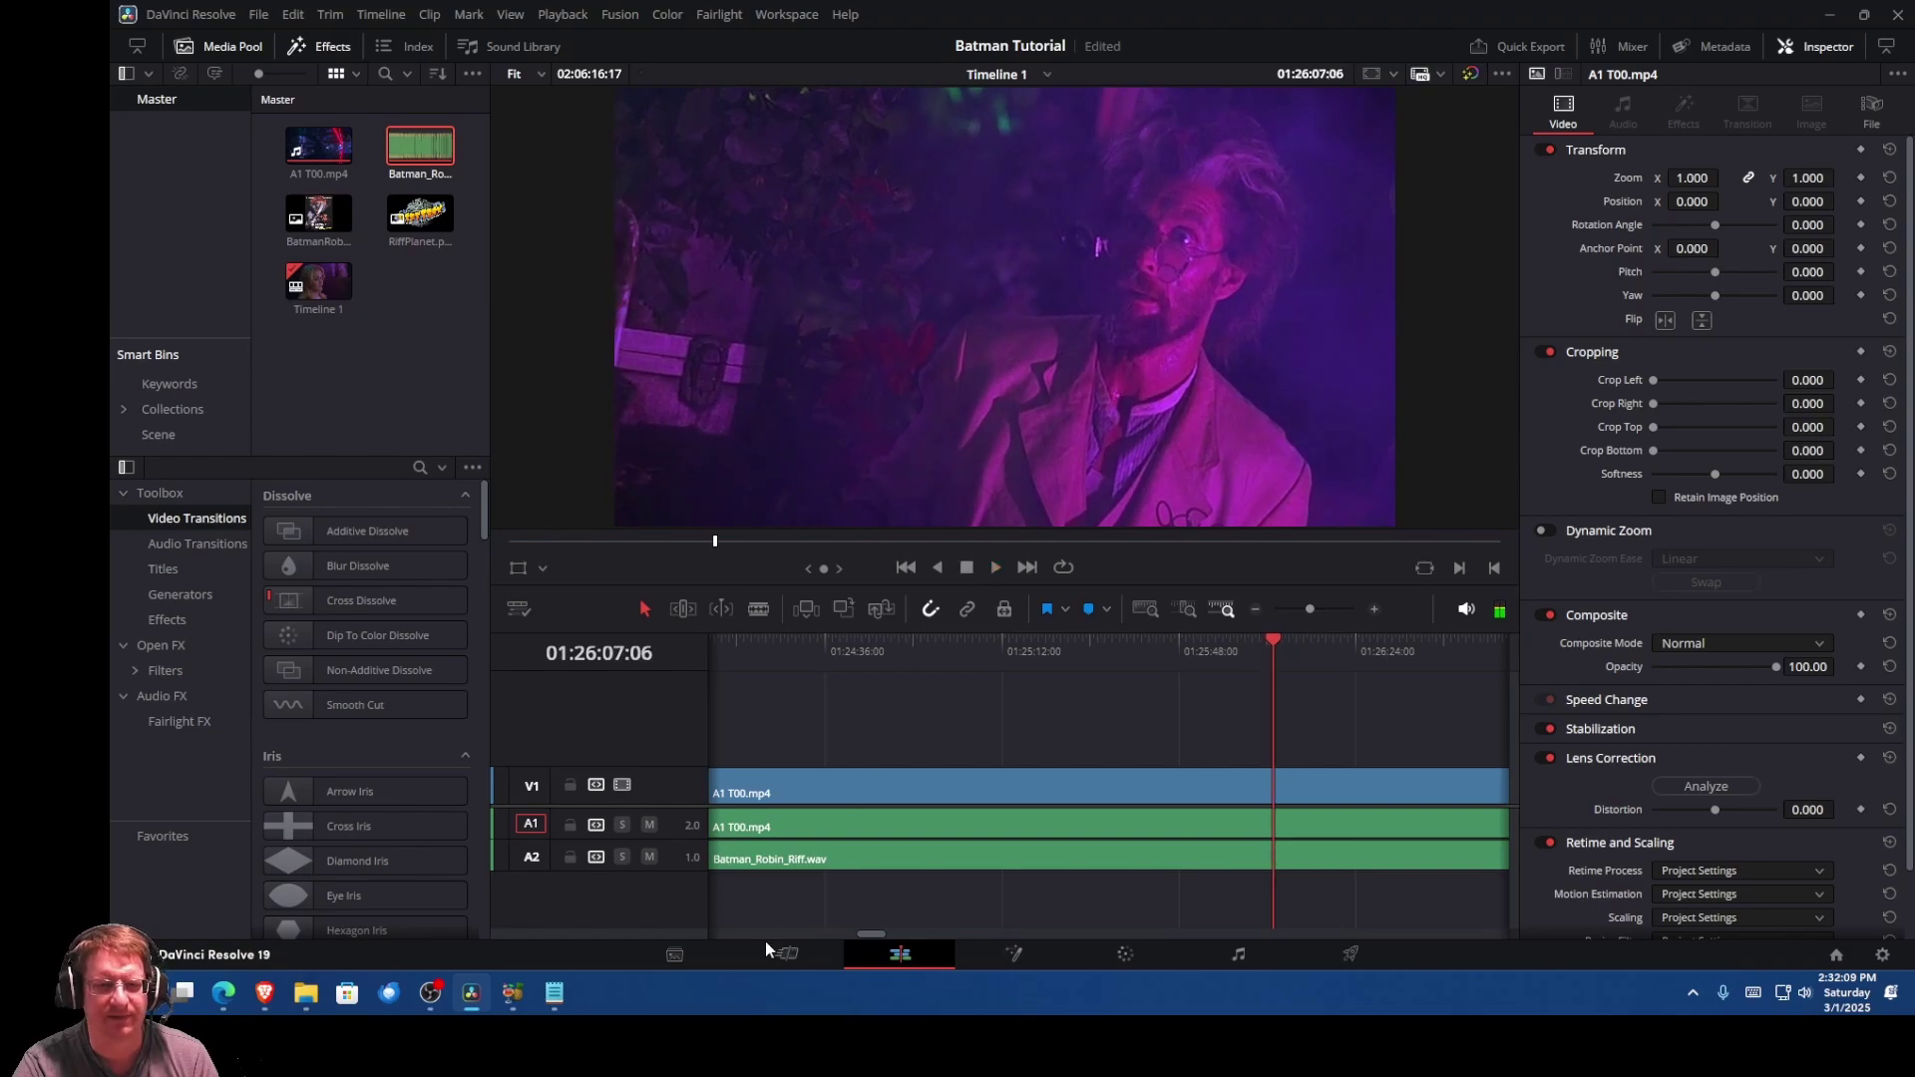
Step: Return to the Readme in Notepad and highlight the last RiffTrax sync time, 1:53:55
left_click(553, 993)
scroll(1221, 564, "down", 3)
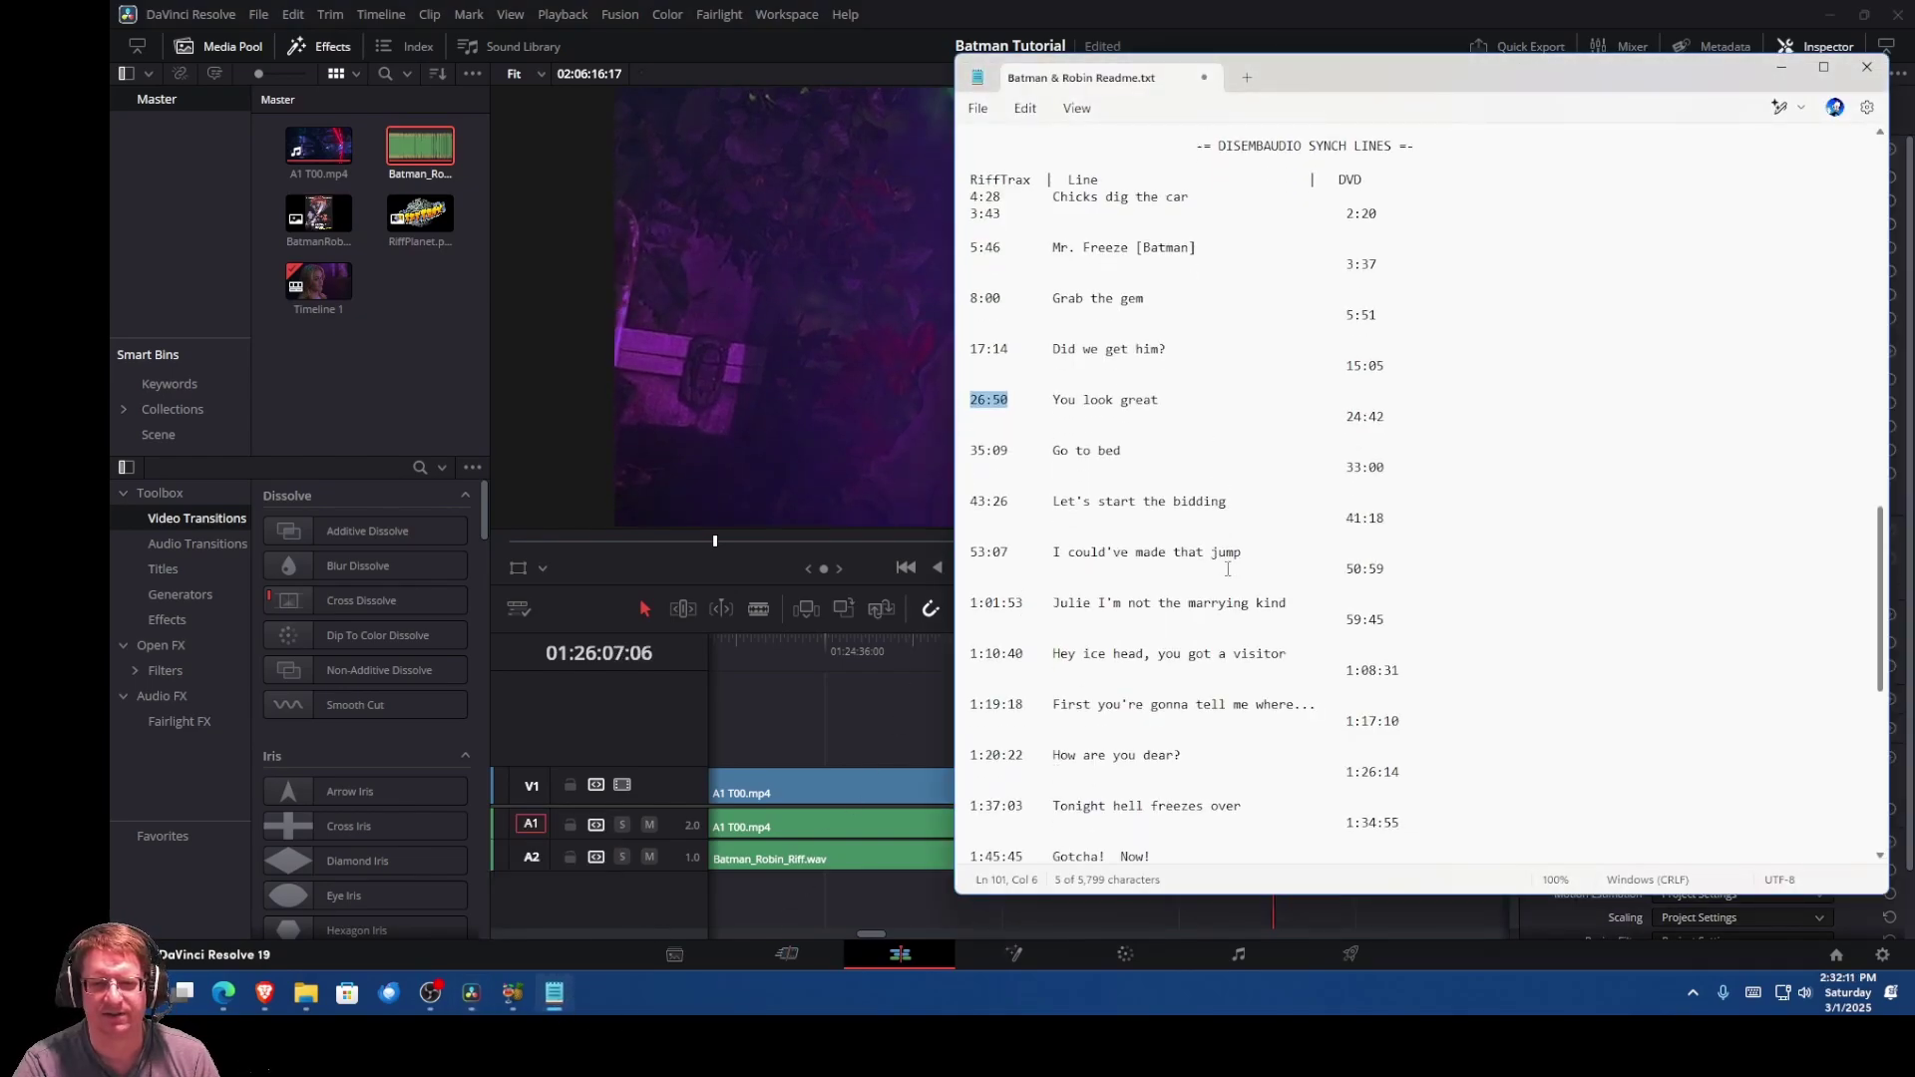
scroll(1221, 565, "down", 3)
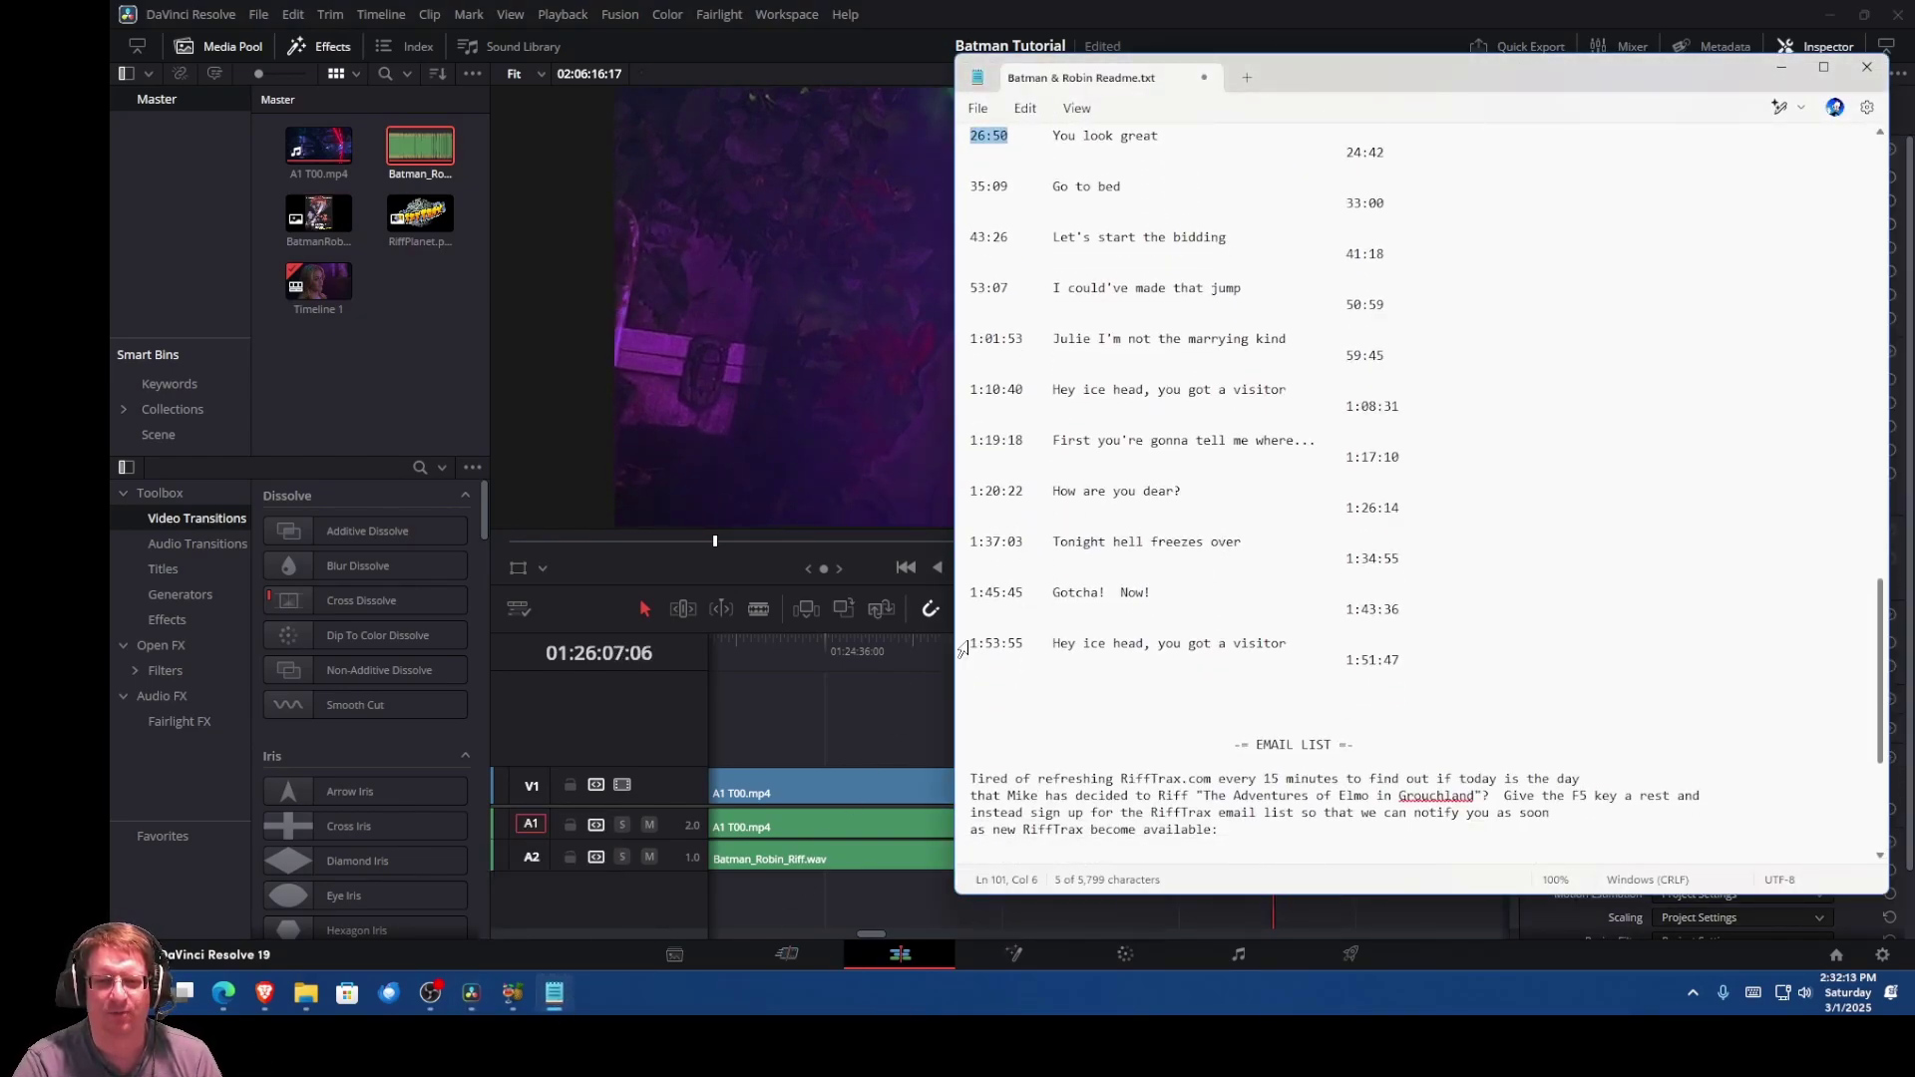
left_click_drag(968, 644, 1024, 646)
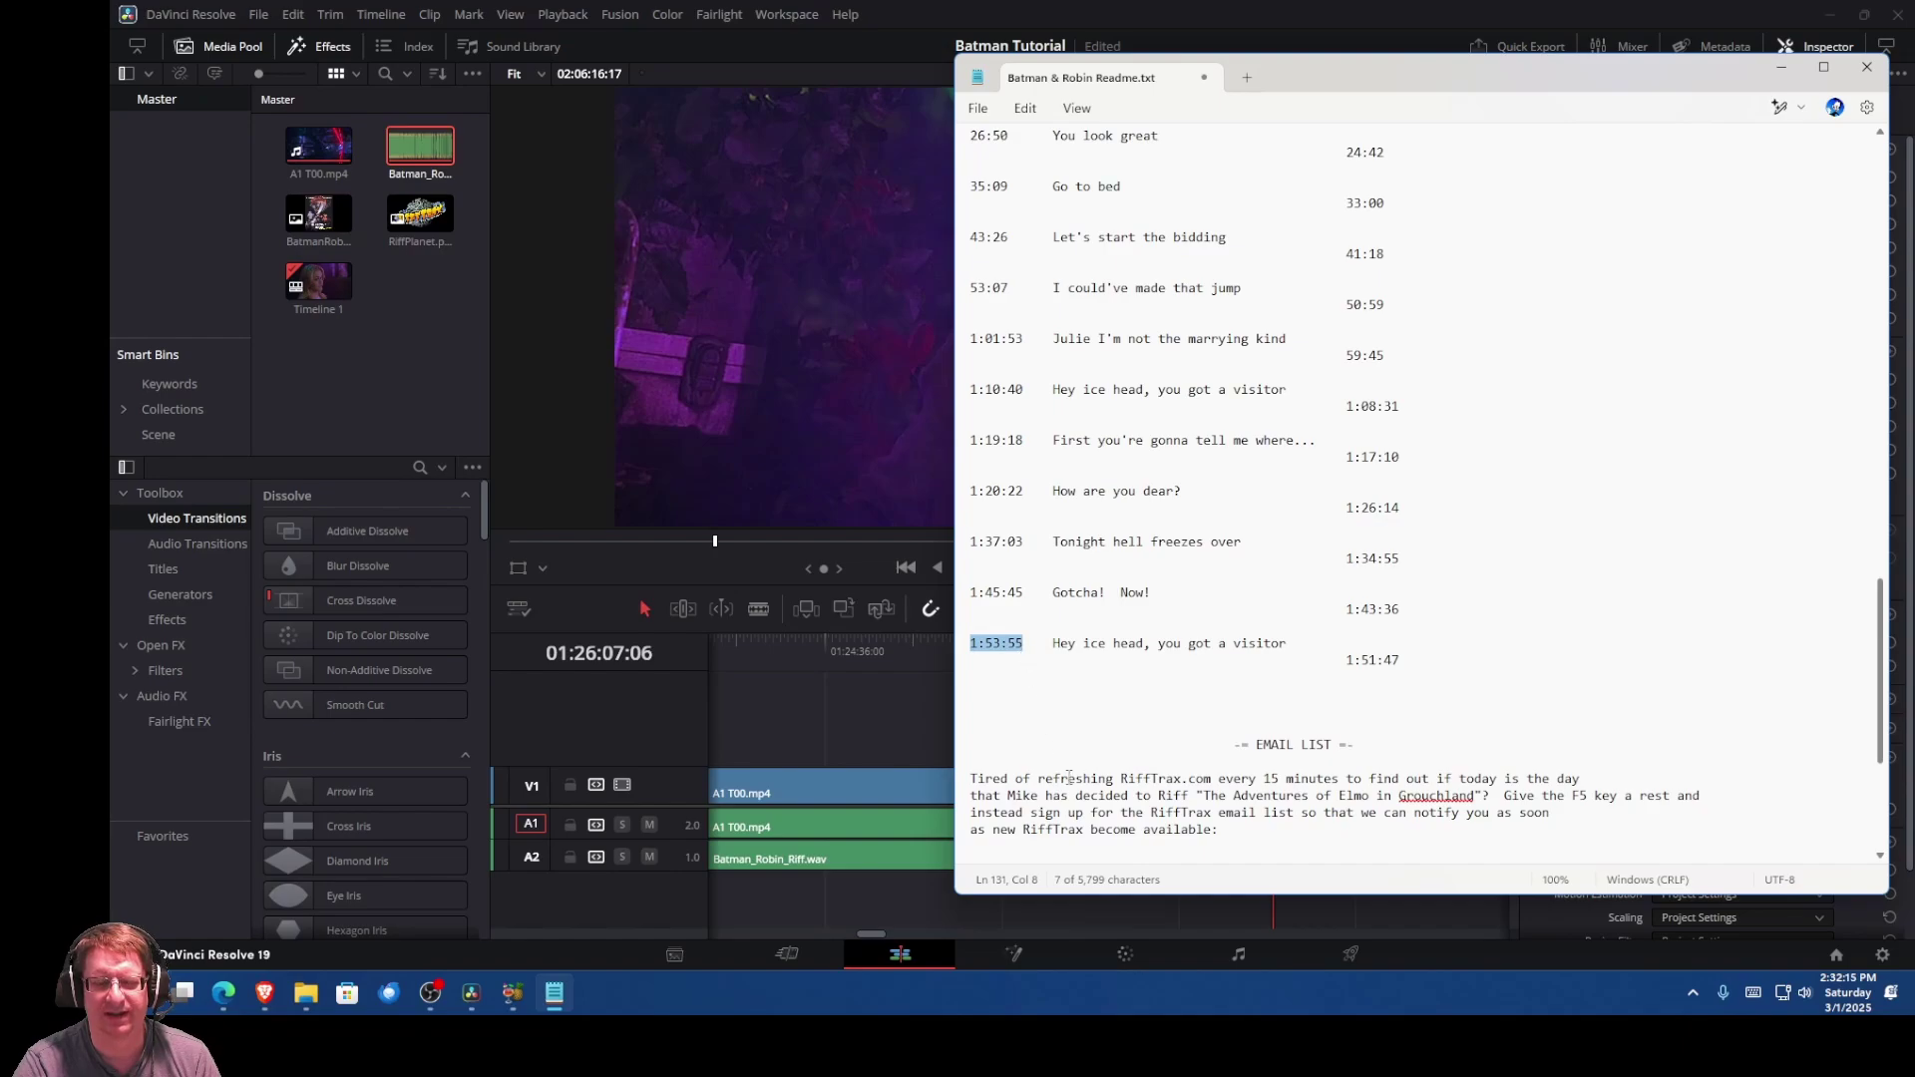
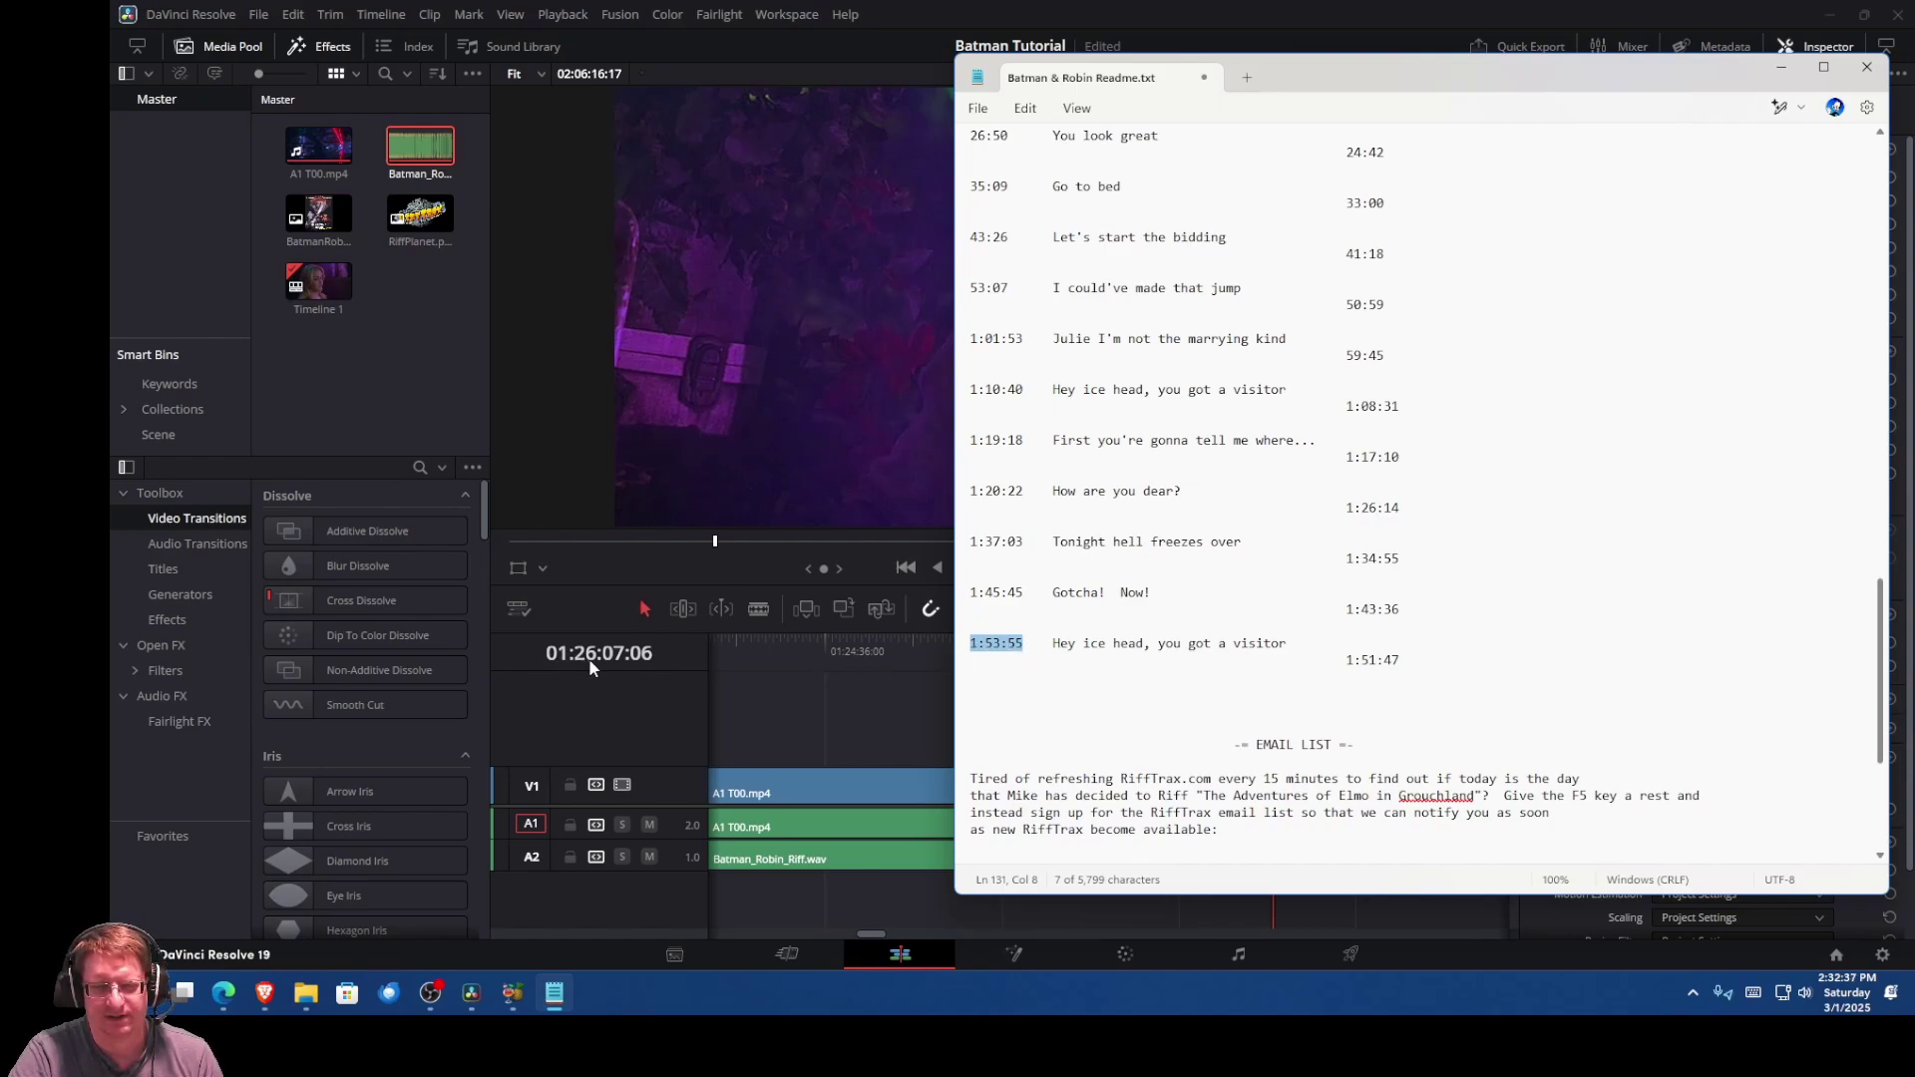
Step: Switch back to DaVinci Resolve and move the playhead to about 02:53:06 near the end of the timeline
left_click(923, 9)
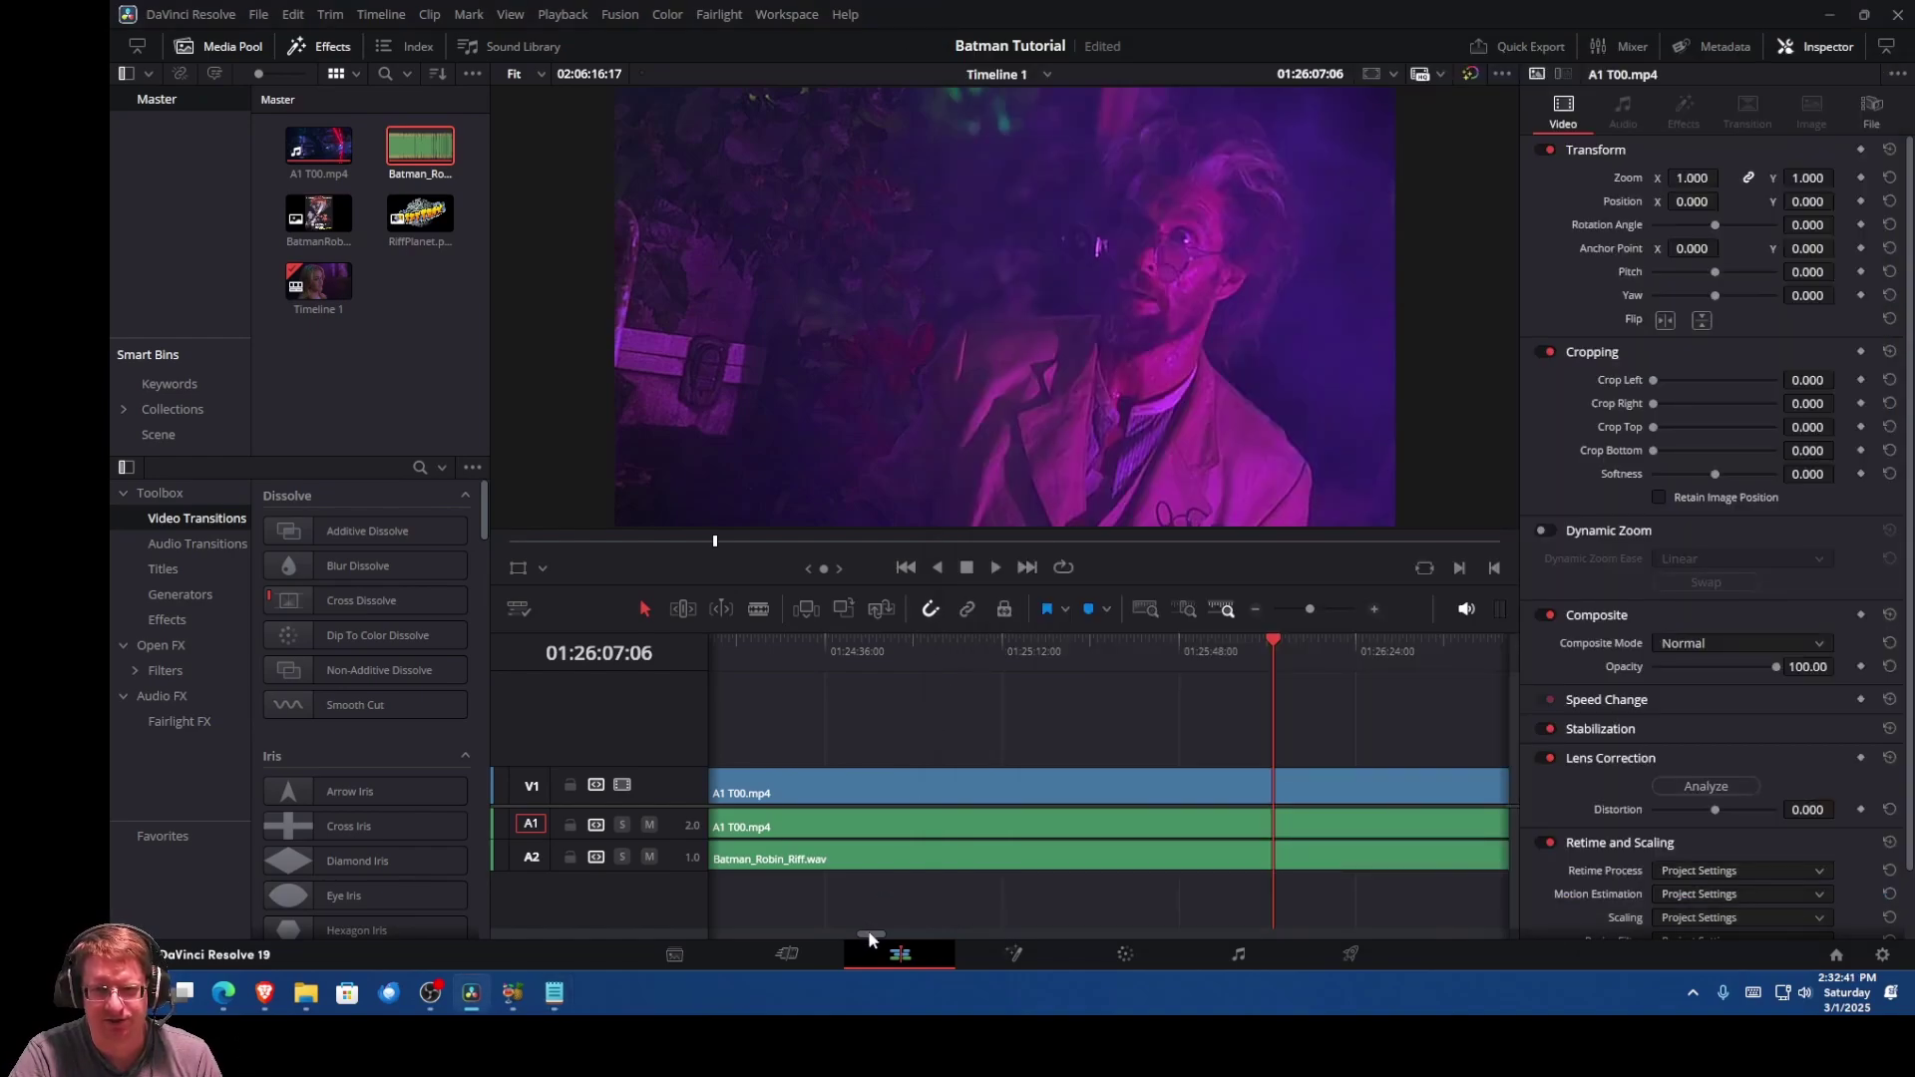
left_click_drag(870, 934, 1401, 938)
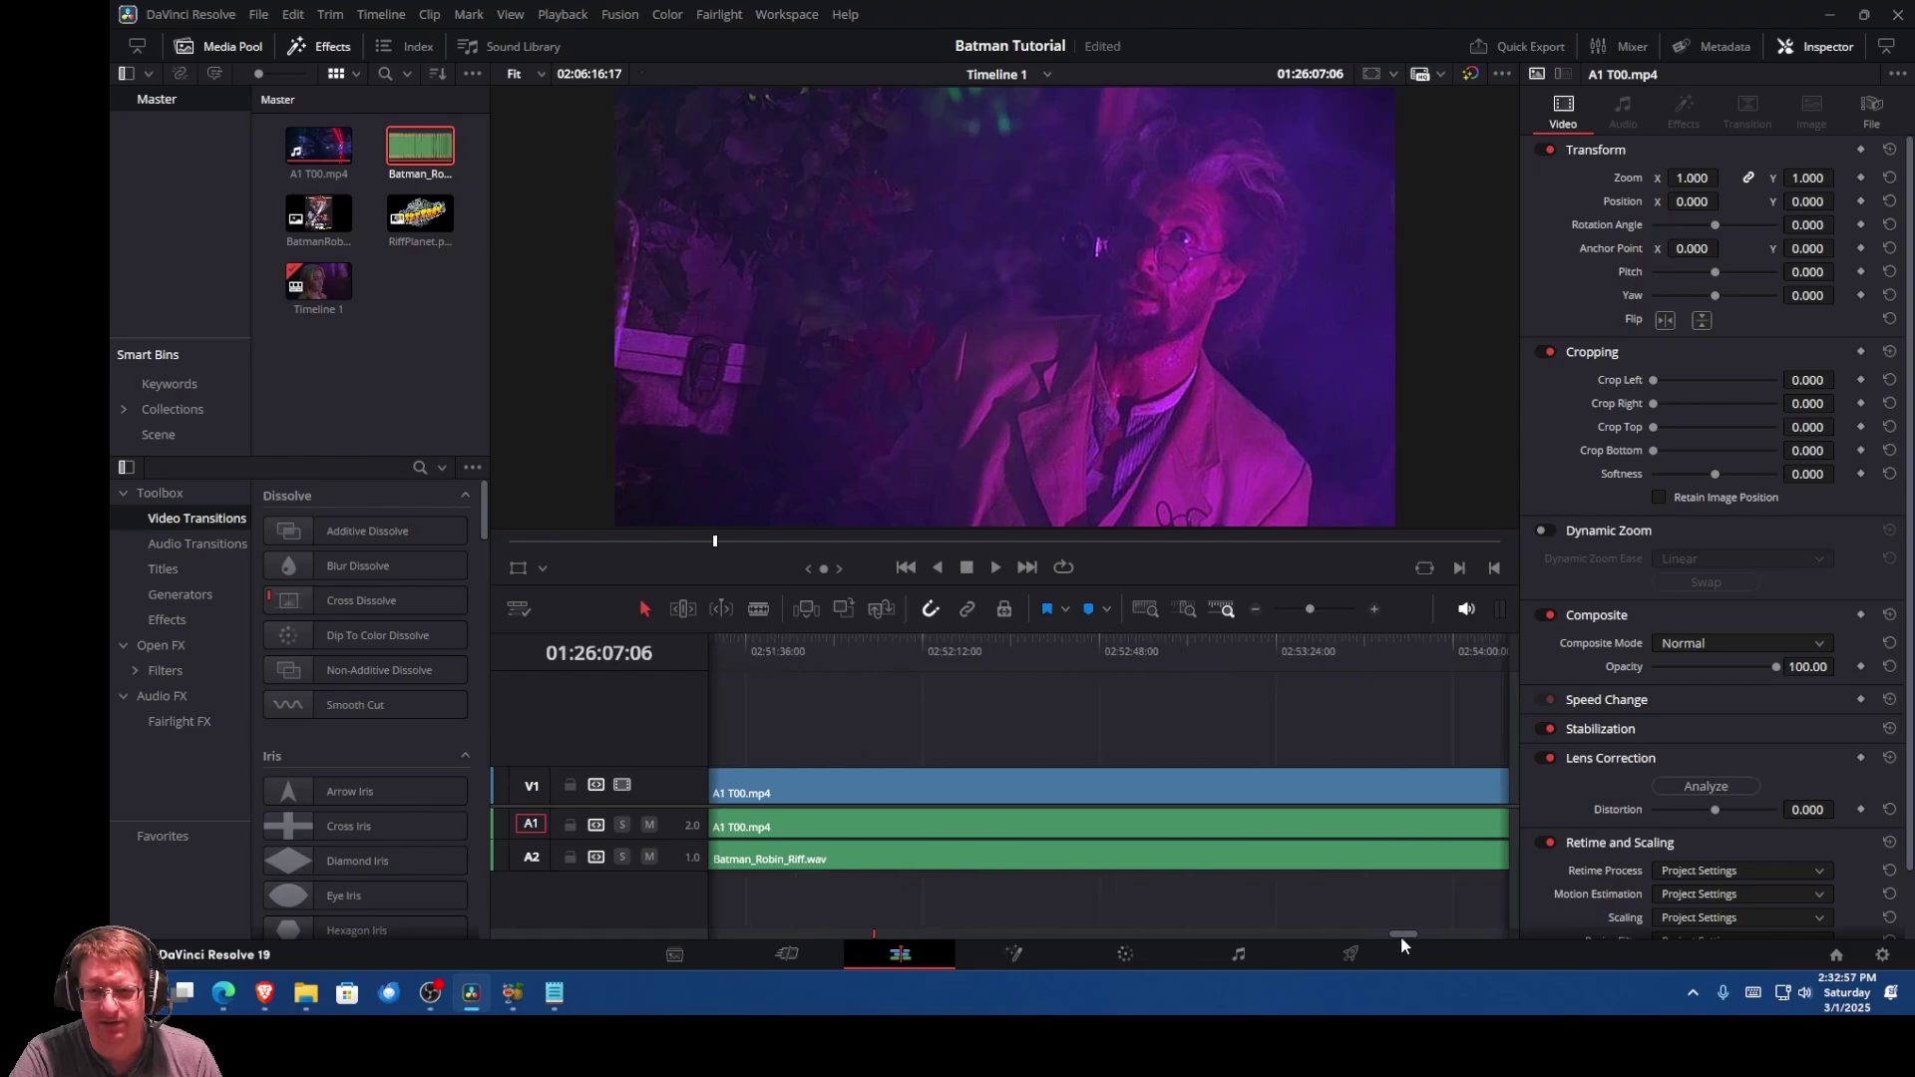
left_click(1184, 643)
left_click_drag(1184, 640, 1191, 640)
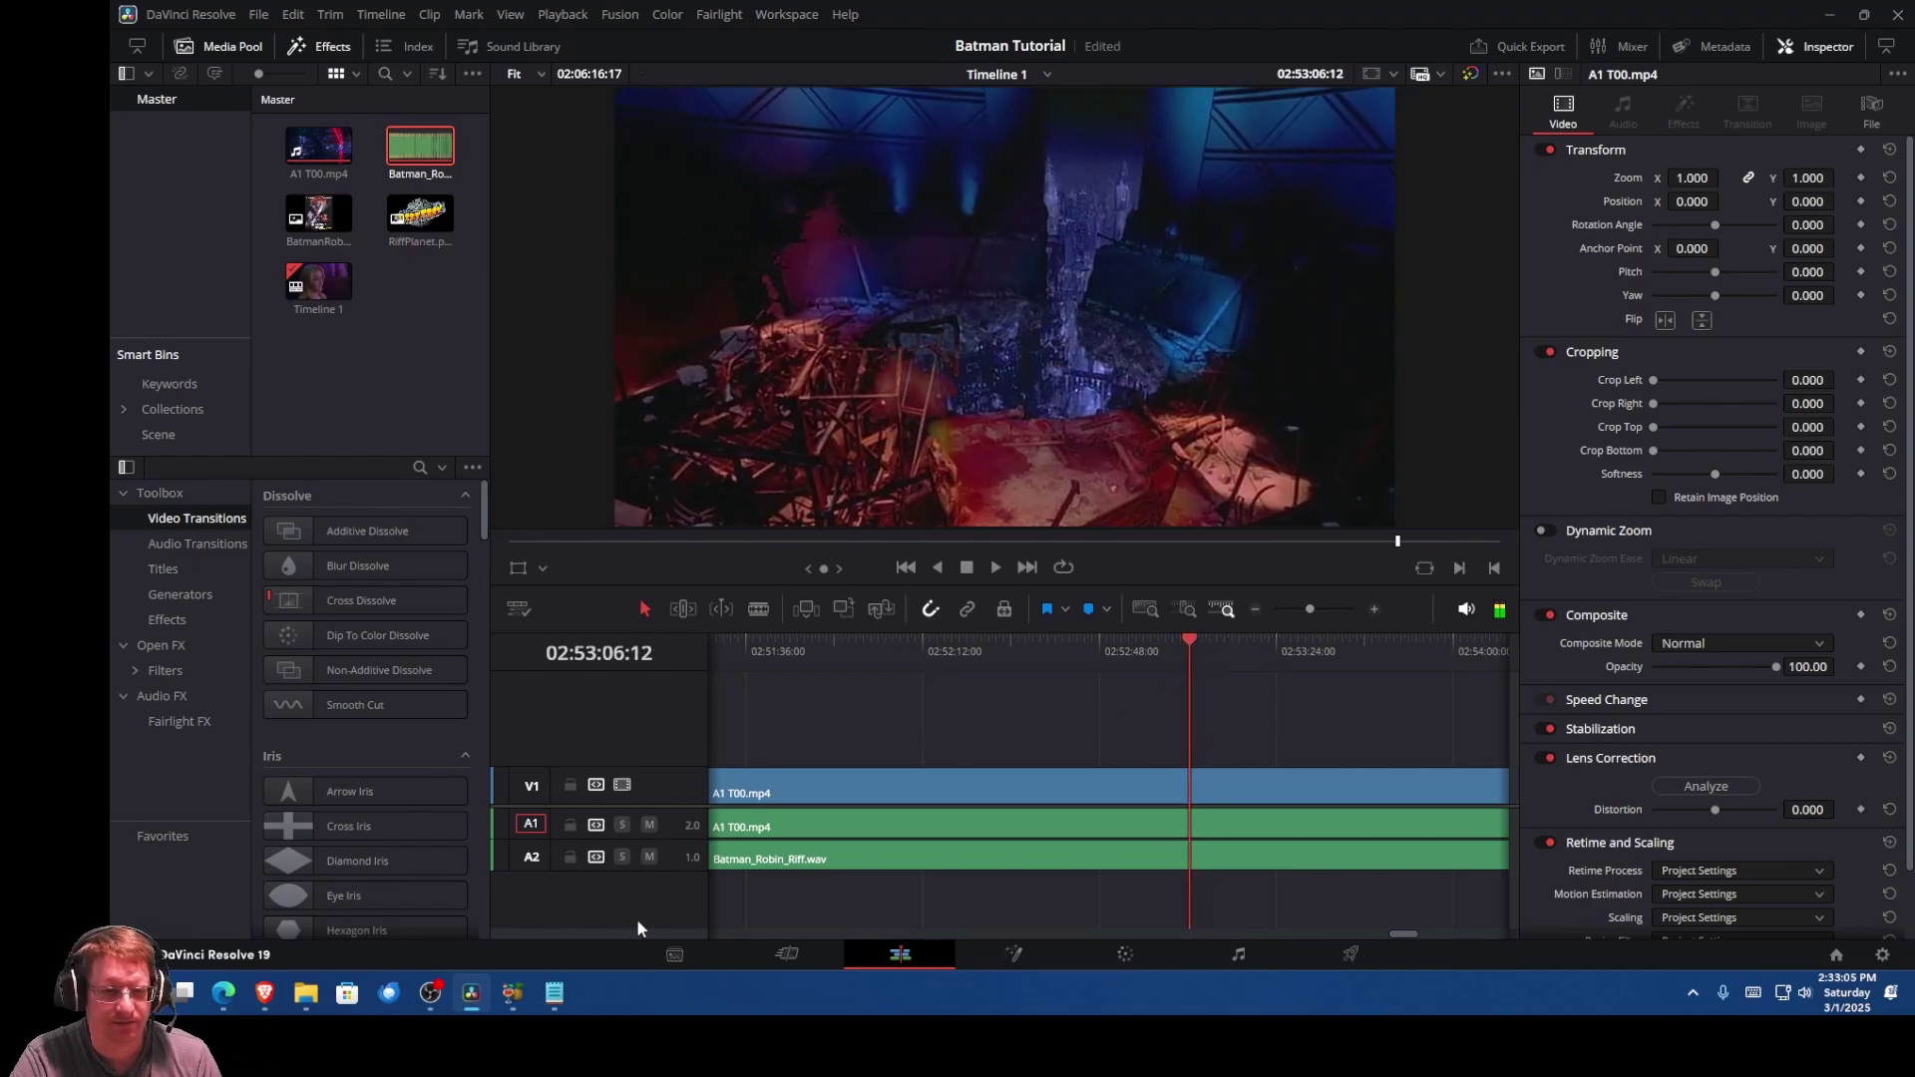
Step: Switch to the Readme in Notepad and highlight the 1:53:55 line "Hey ice head, you got a visitor", comparing it with the 1:10:40 entry
left_click(554, 992)
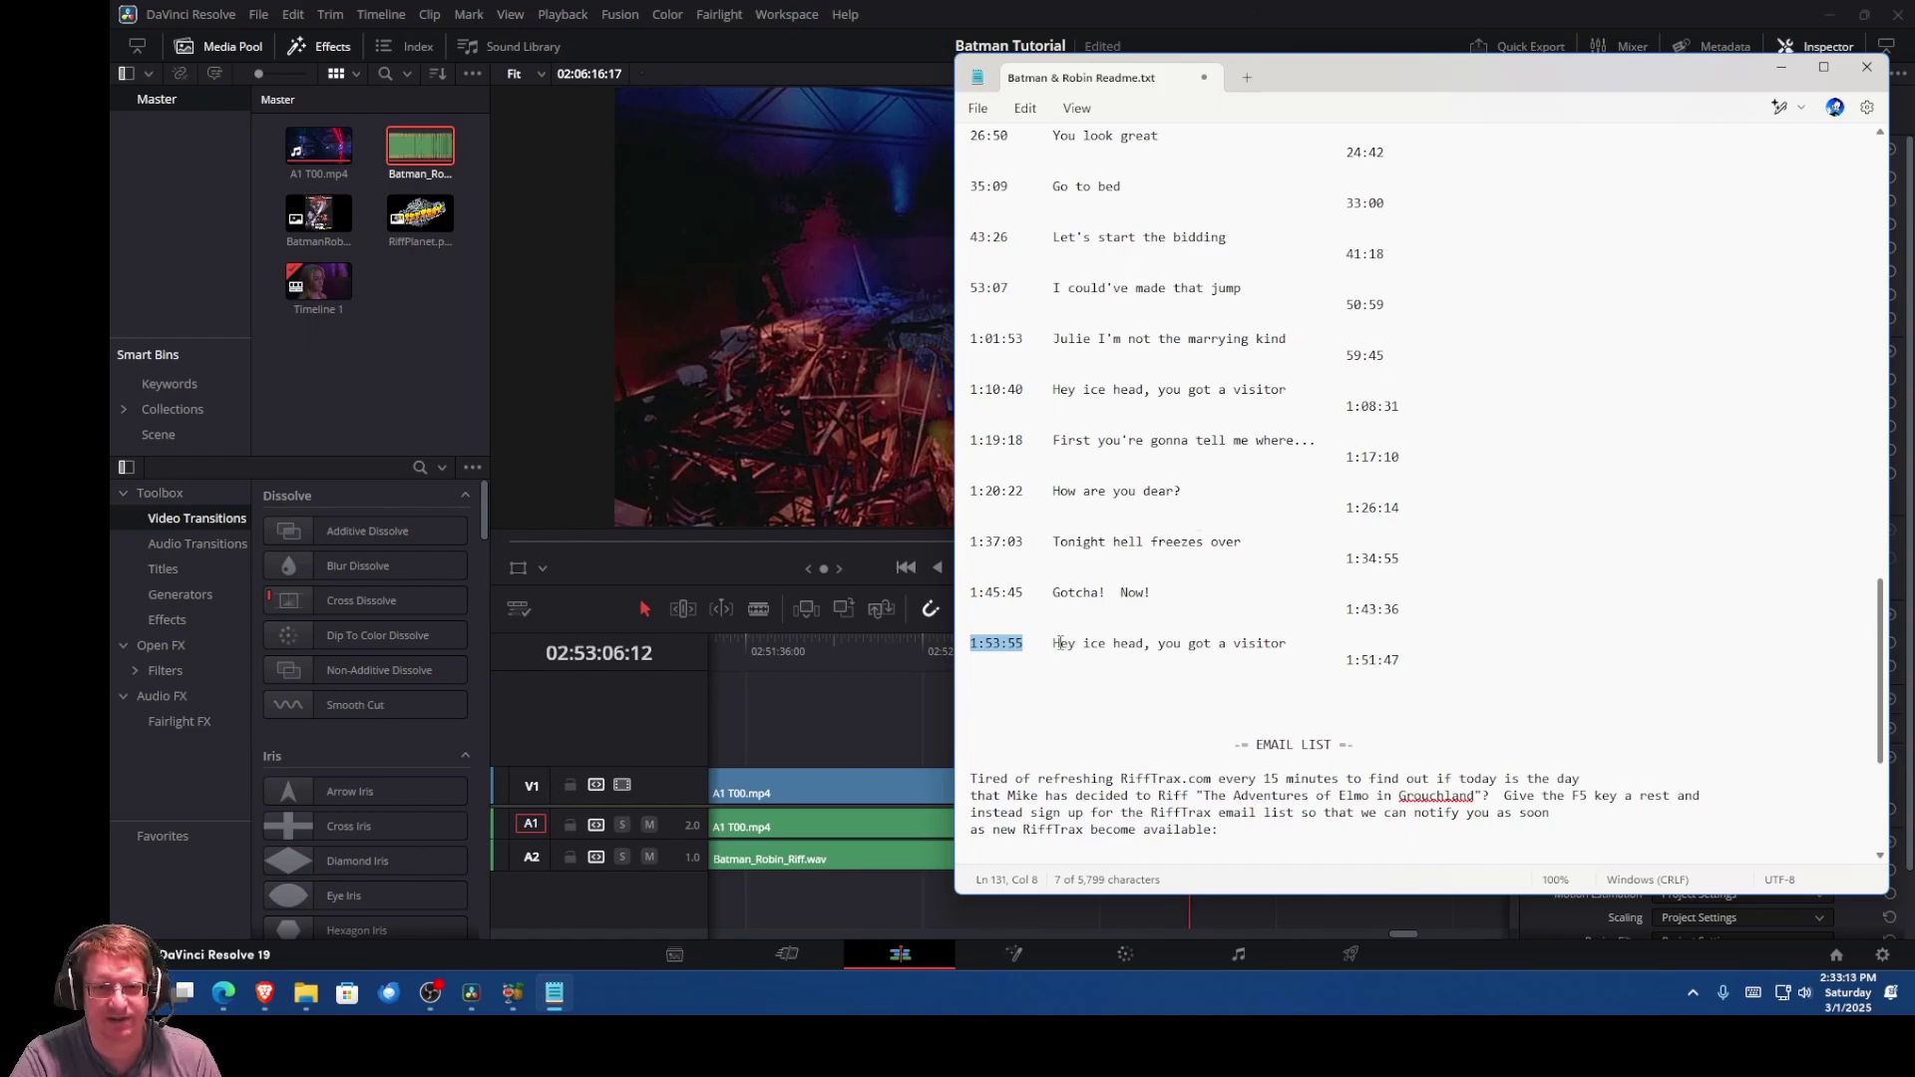
left_click_drag(1053, 643, 1289, 646)
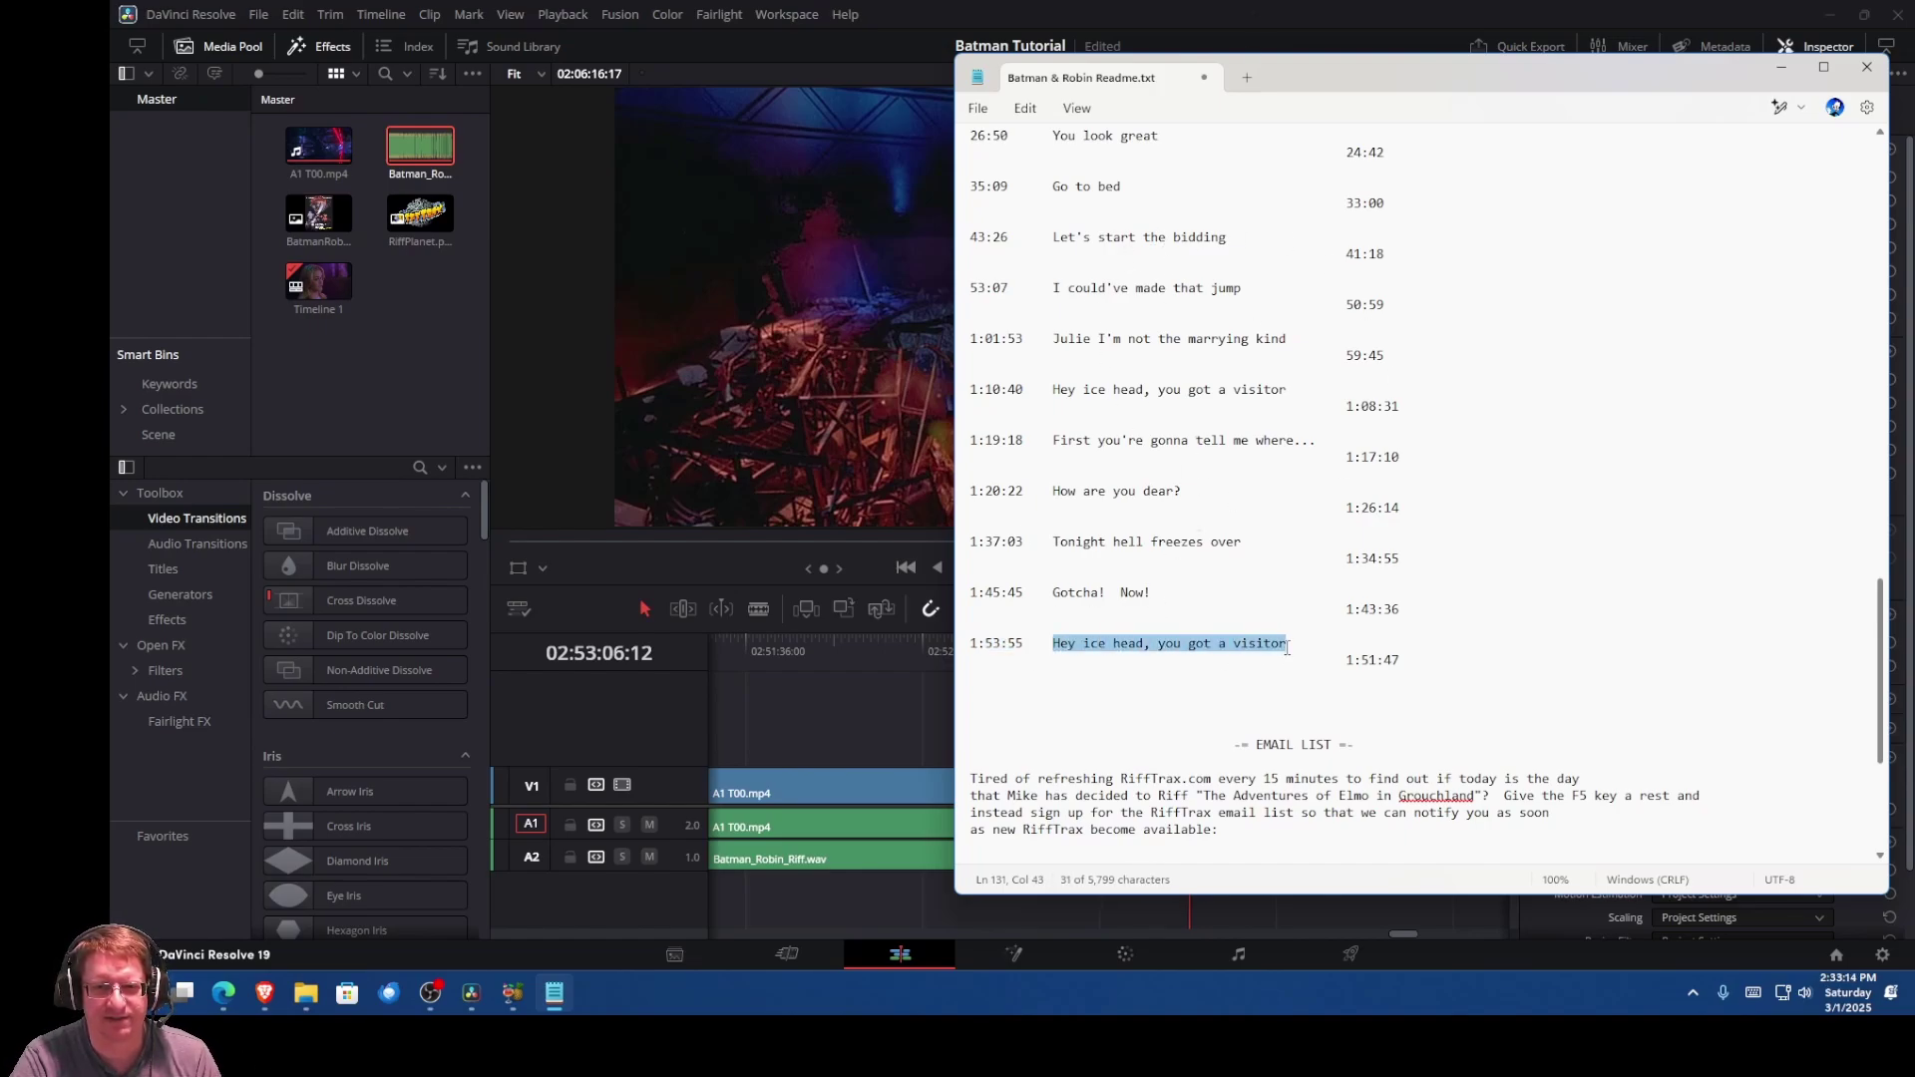
left_click(1054, 387)
key("shift+Home")
key("shift+End")
left_click(994, 646)
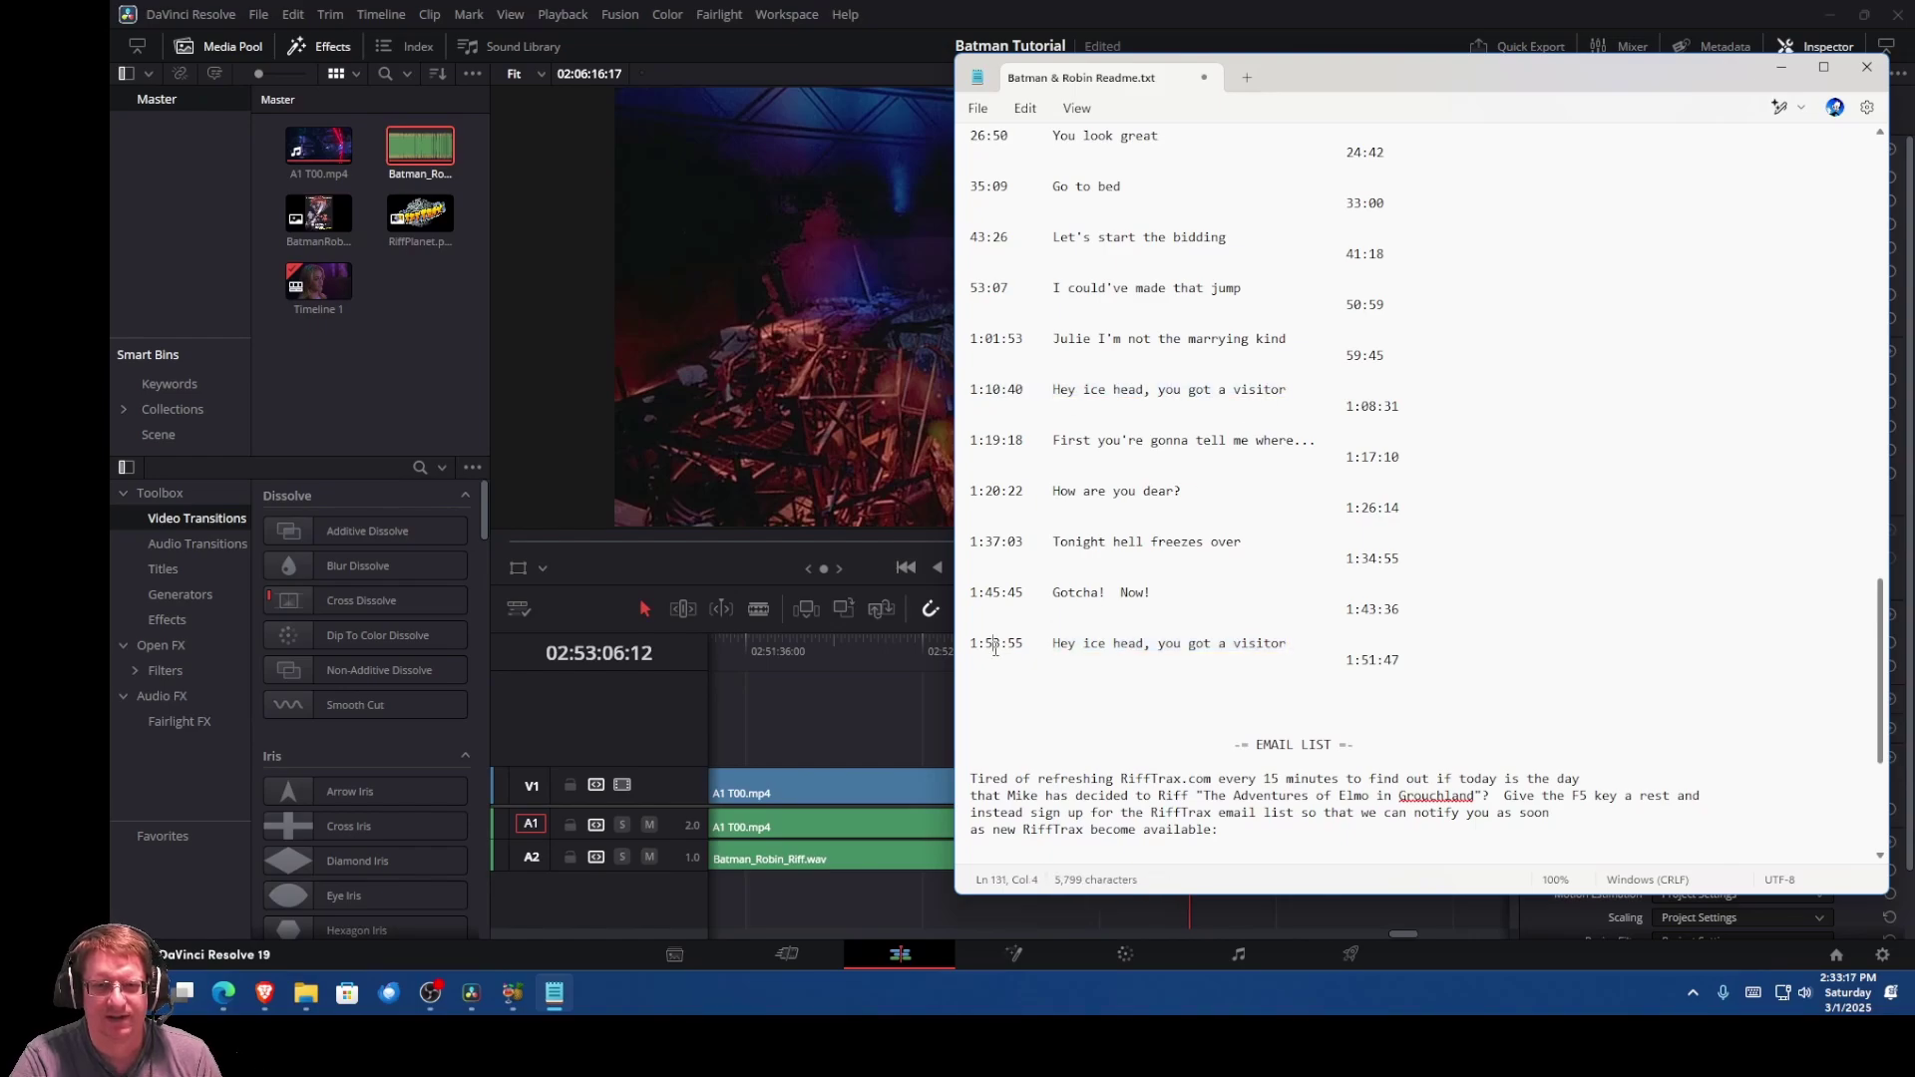
Step: Return to DaVinci Resolve and play the timeline from about 02:53:06 to check the last sync point
left_click(1272, 4)
left_click(991, 570)
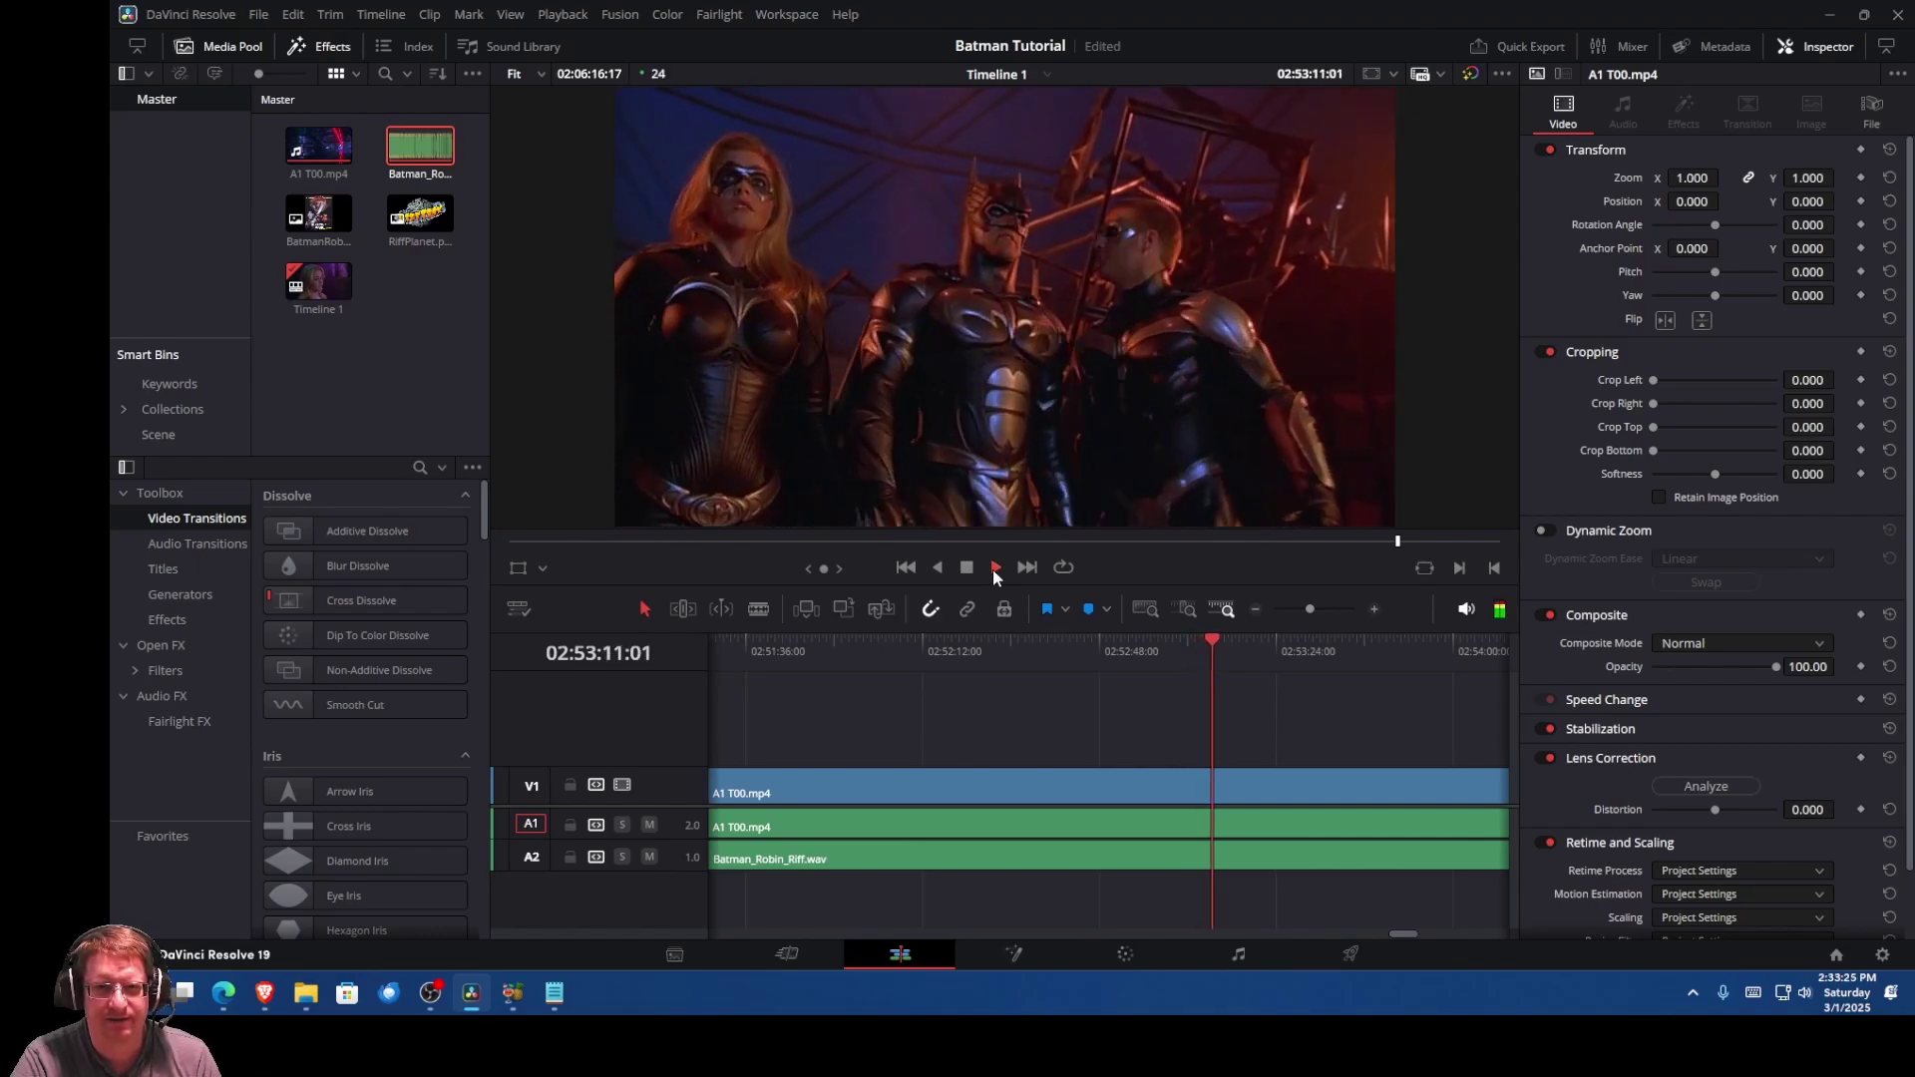
left_click(964, 568)
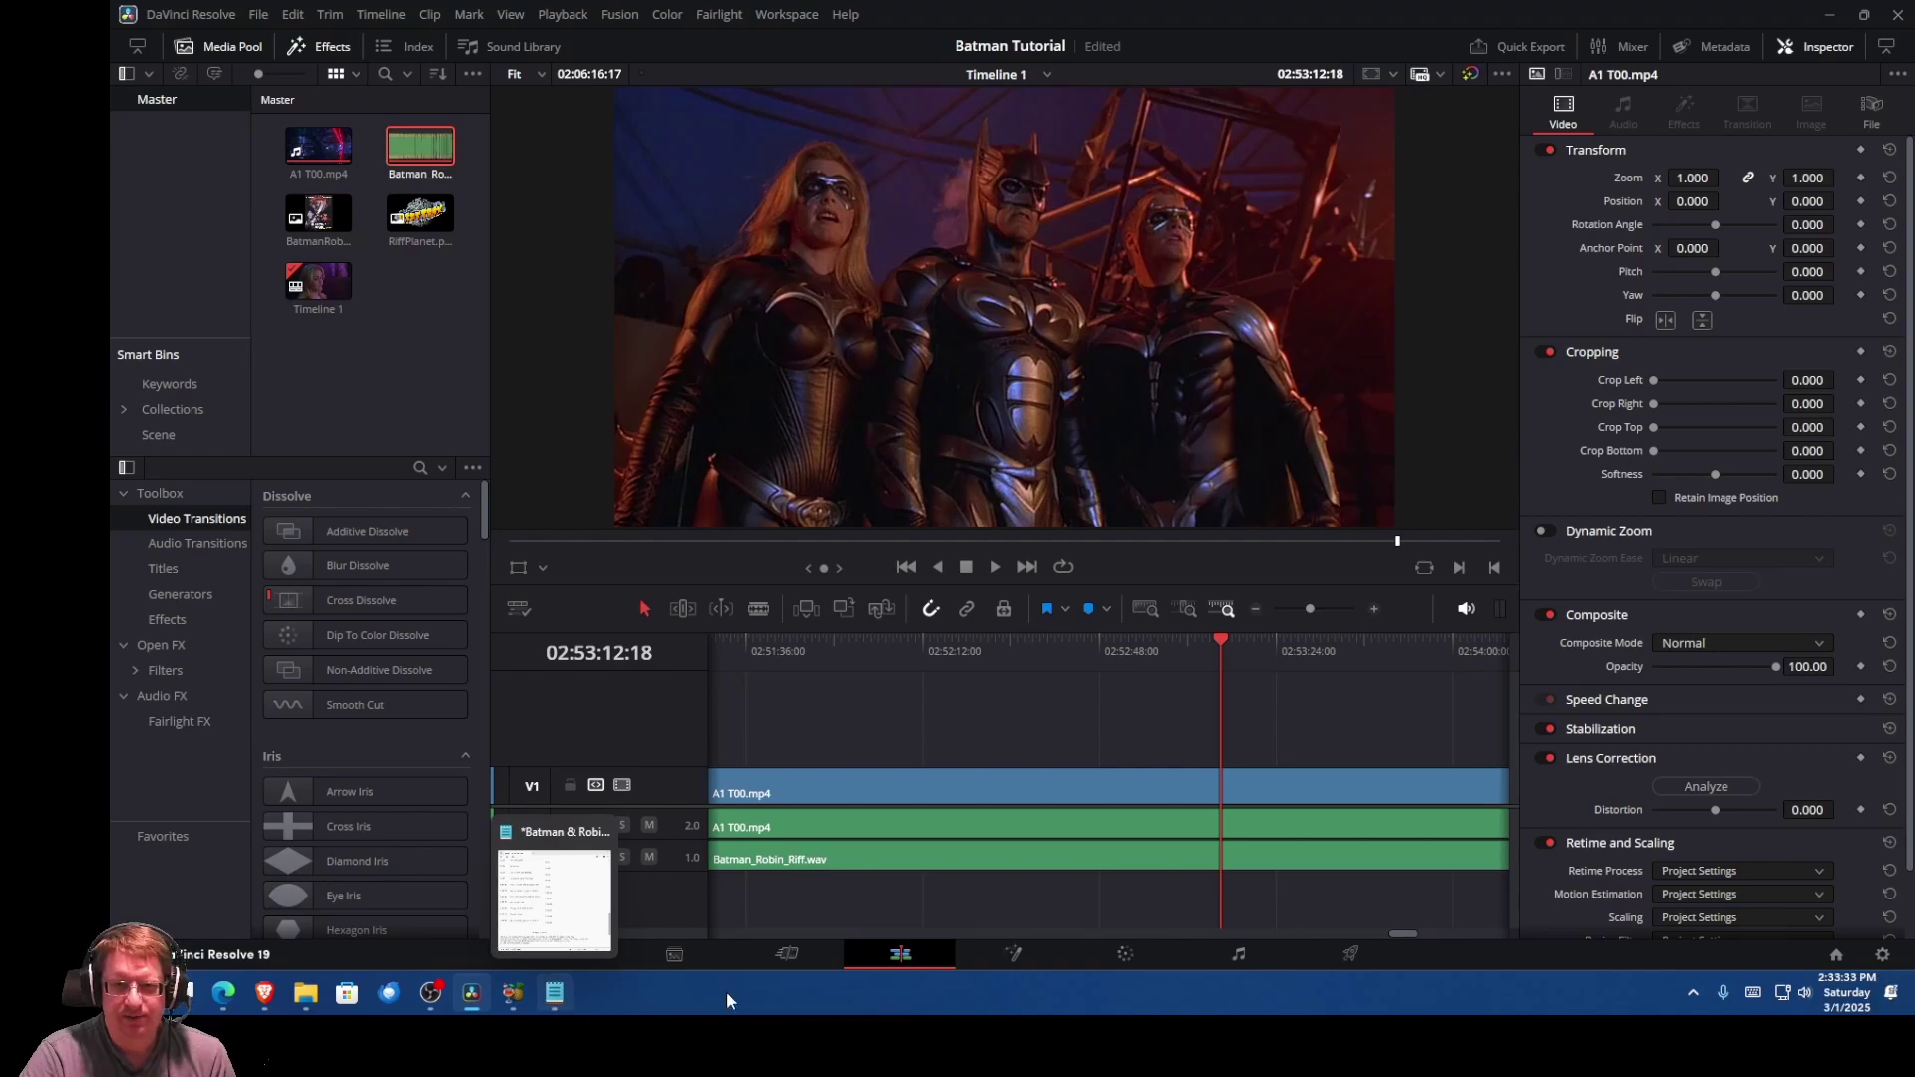
Step: Bring the timeline view back to its start, save the Batman Tutorial project and close DaVinci Resolve
left_click_drag(1400, 929, 700, 937)
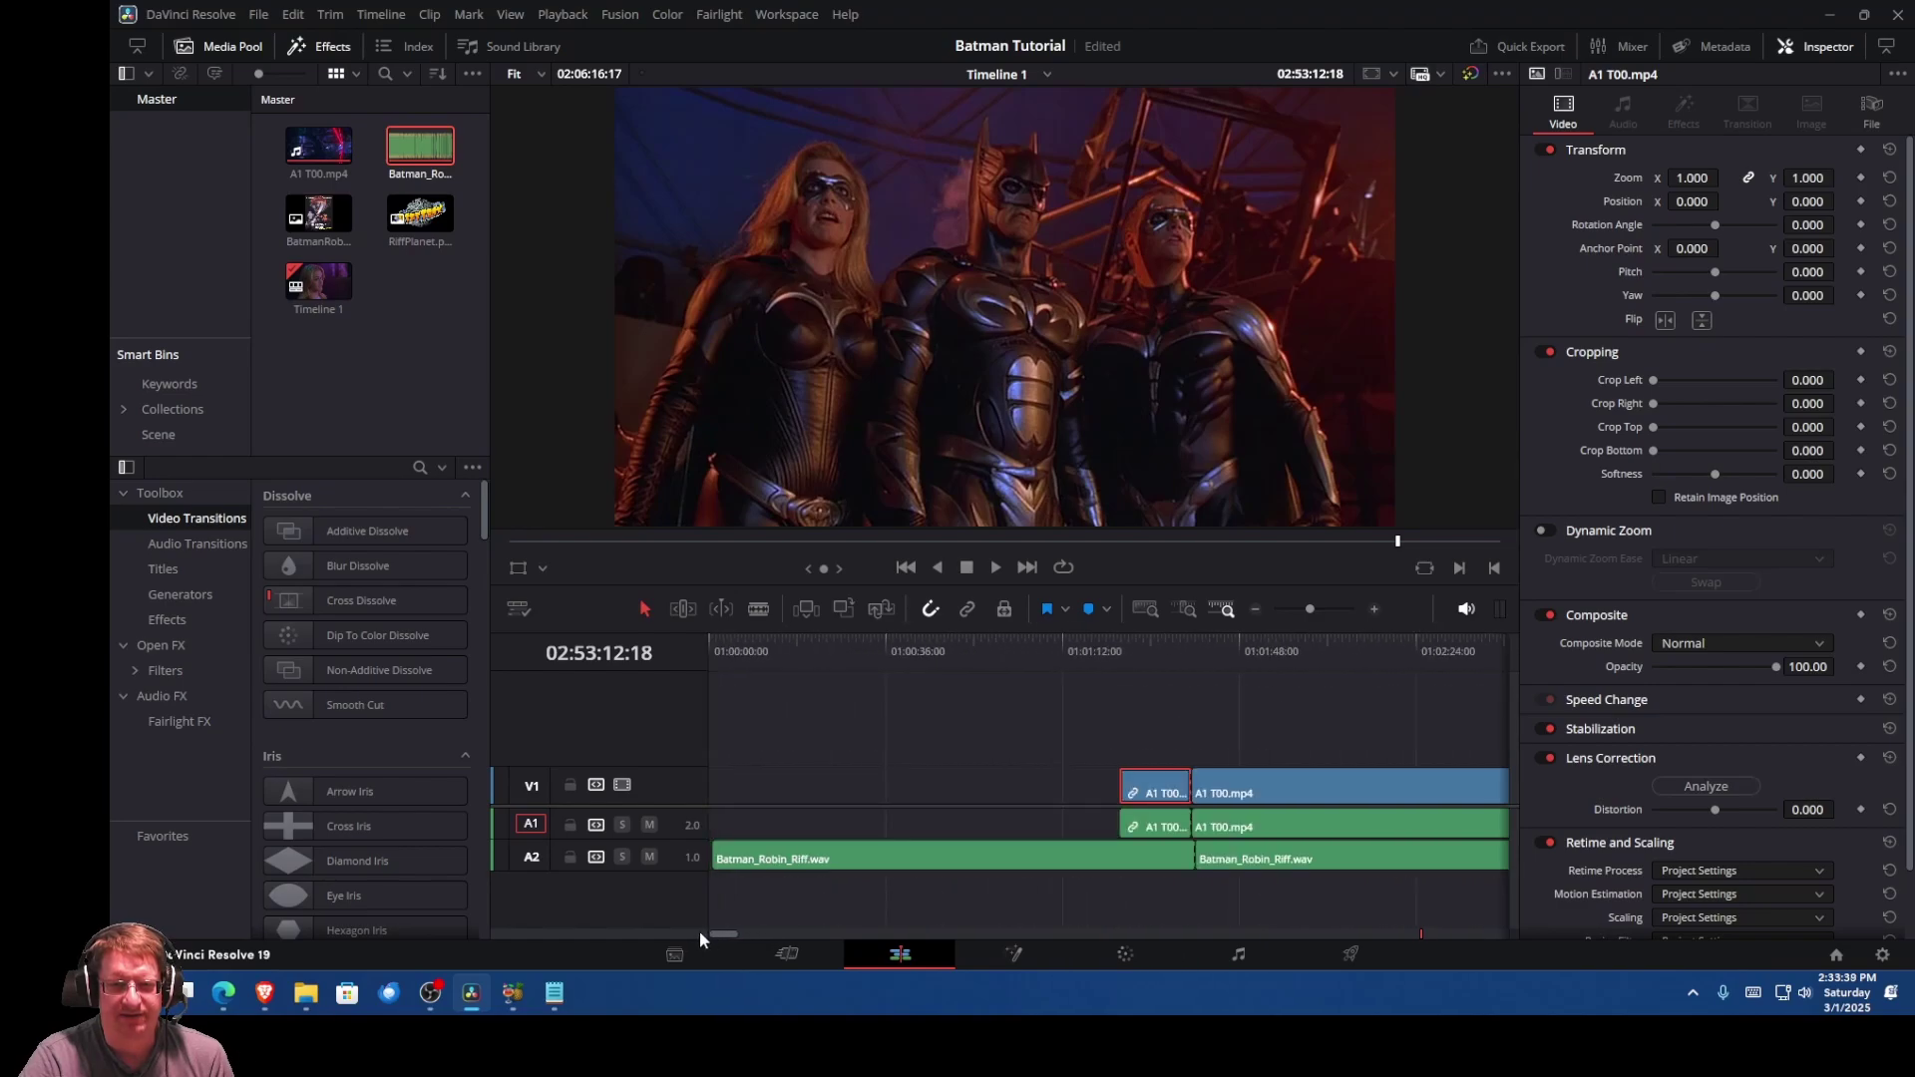
left_click(258, 14)
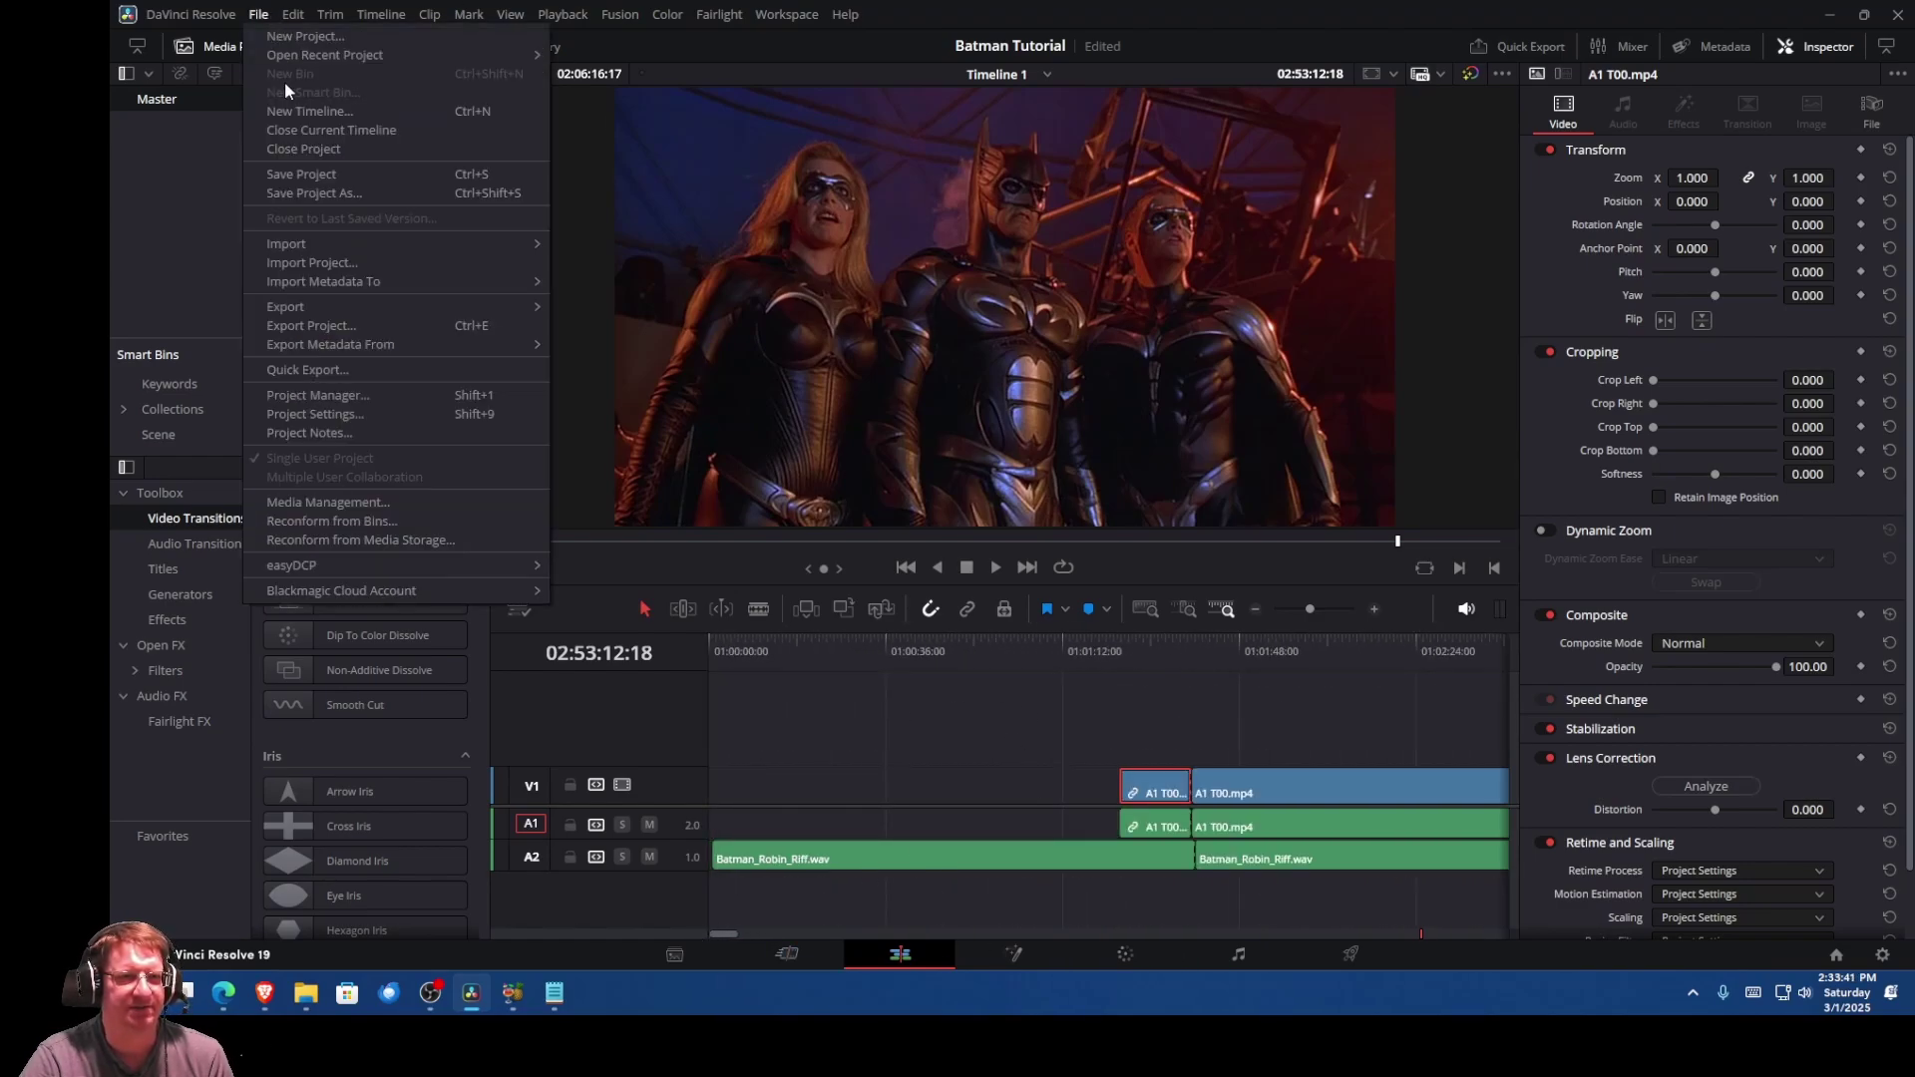
left_click(310, 176)
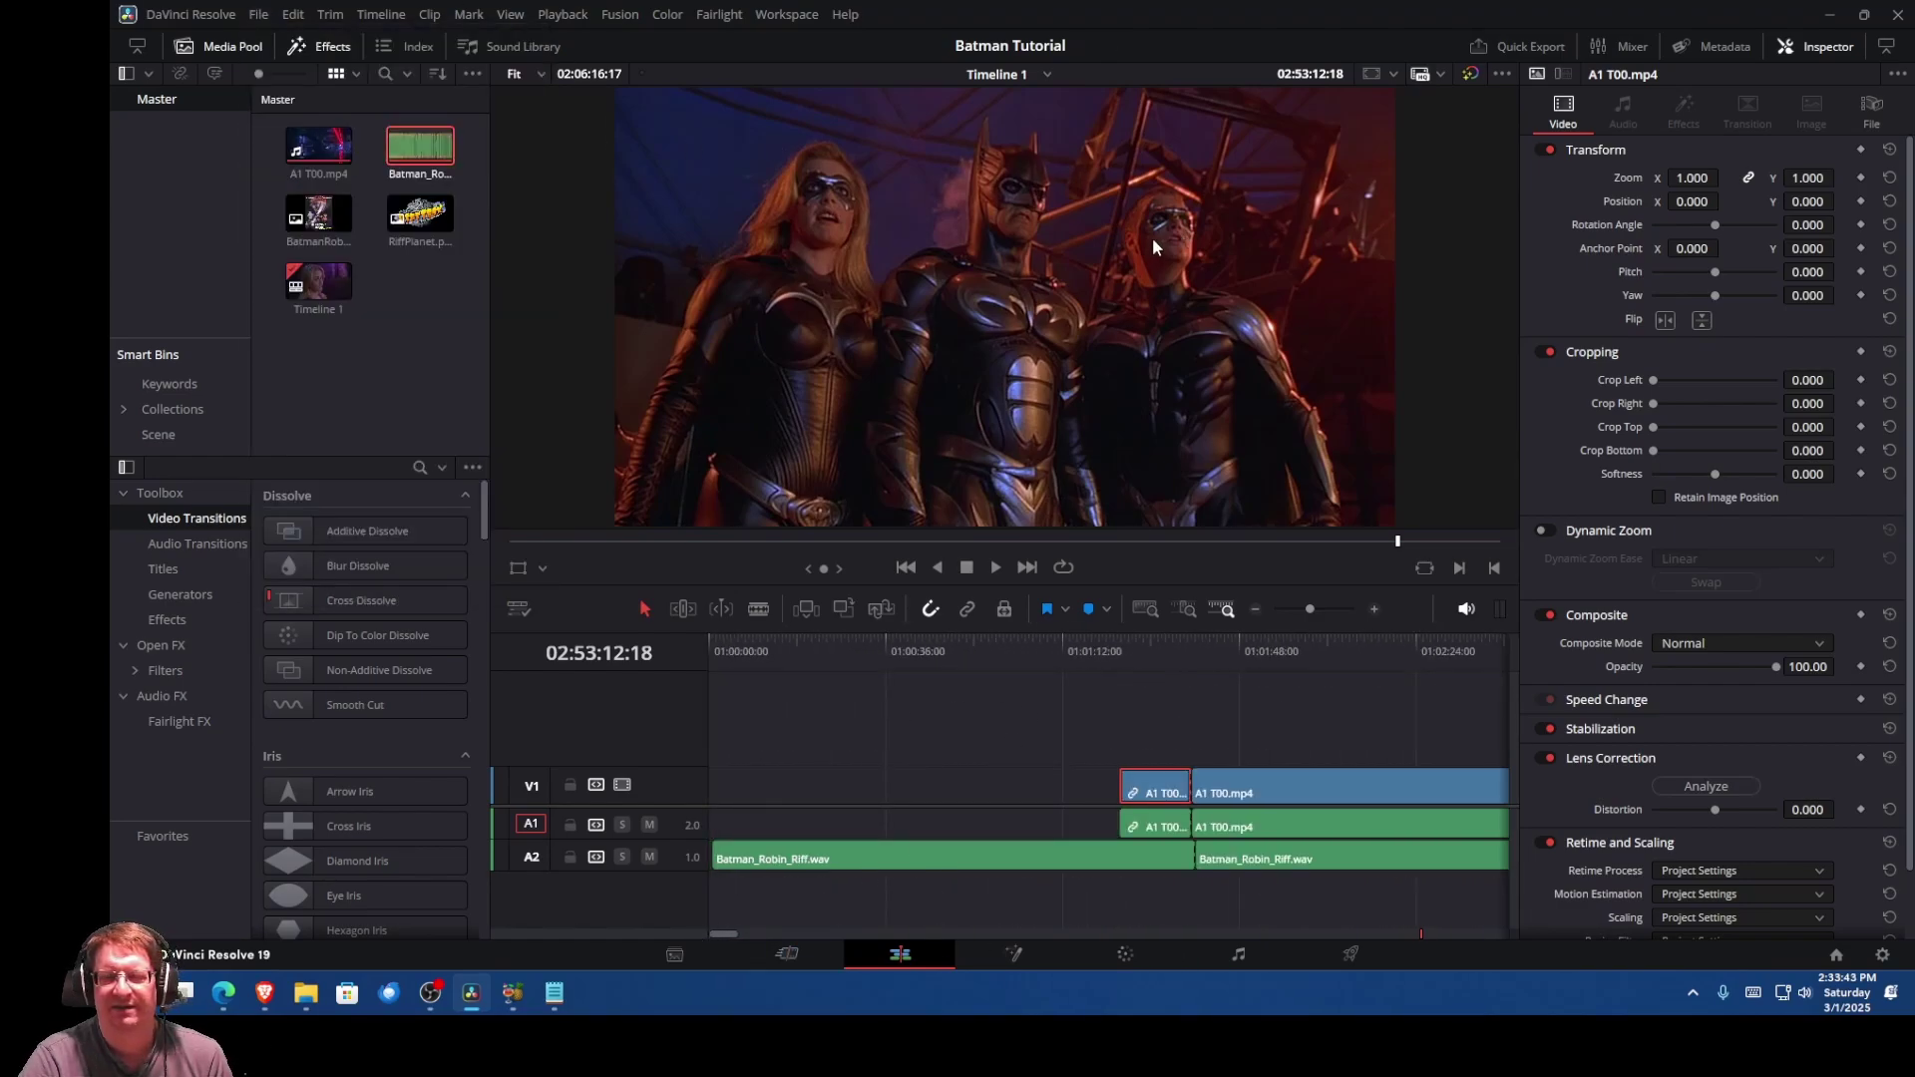
left_click(1897, 14)
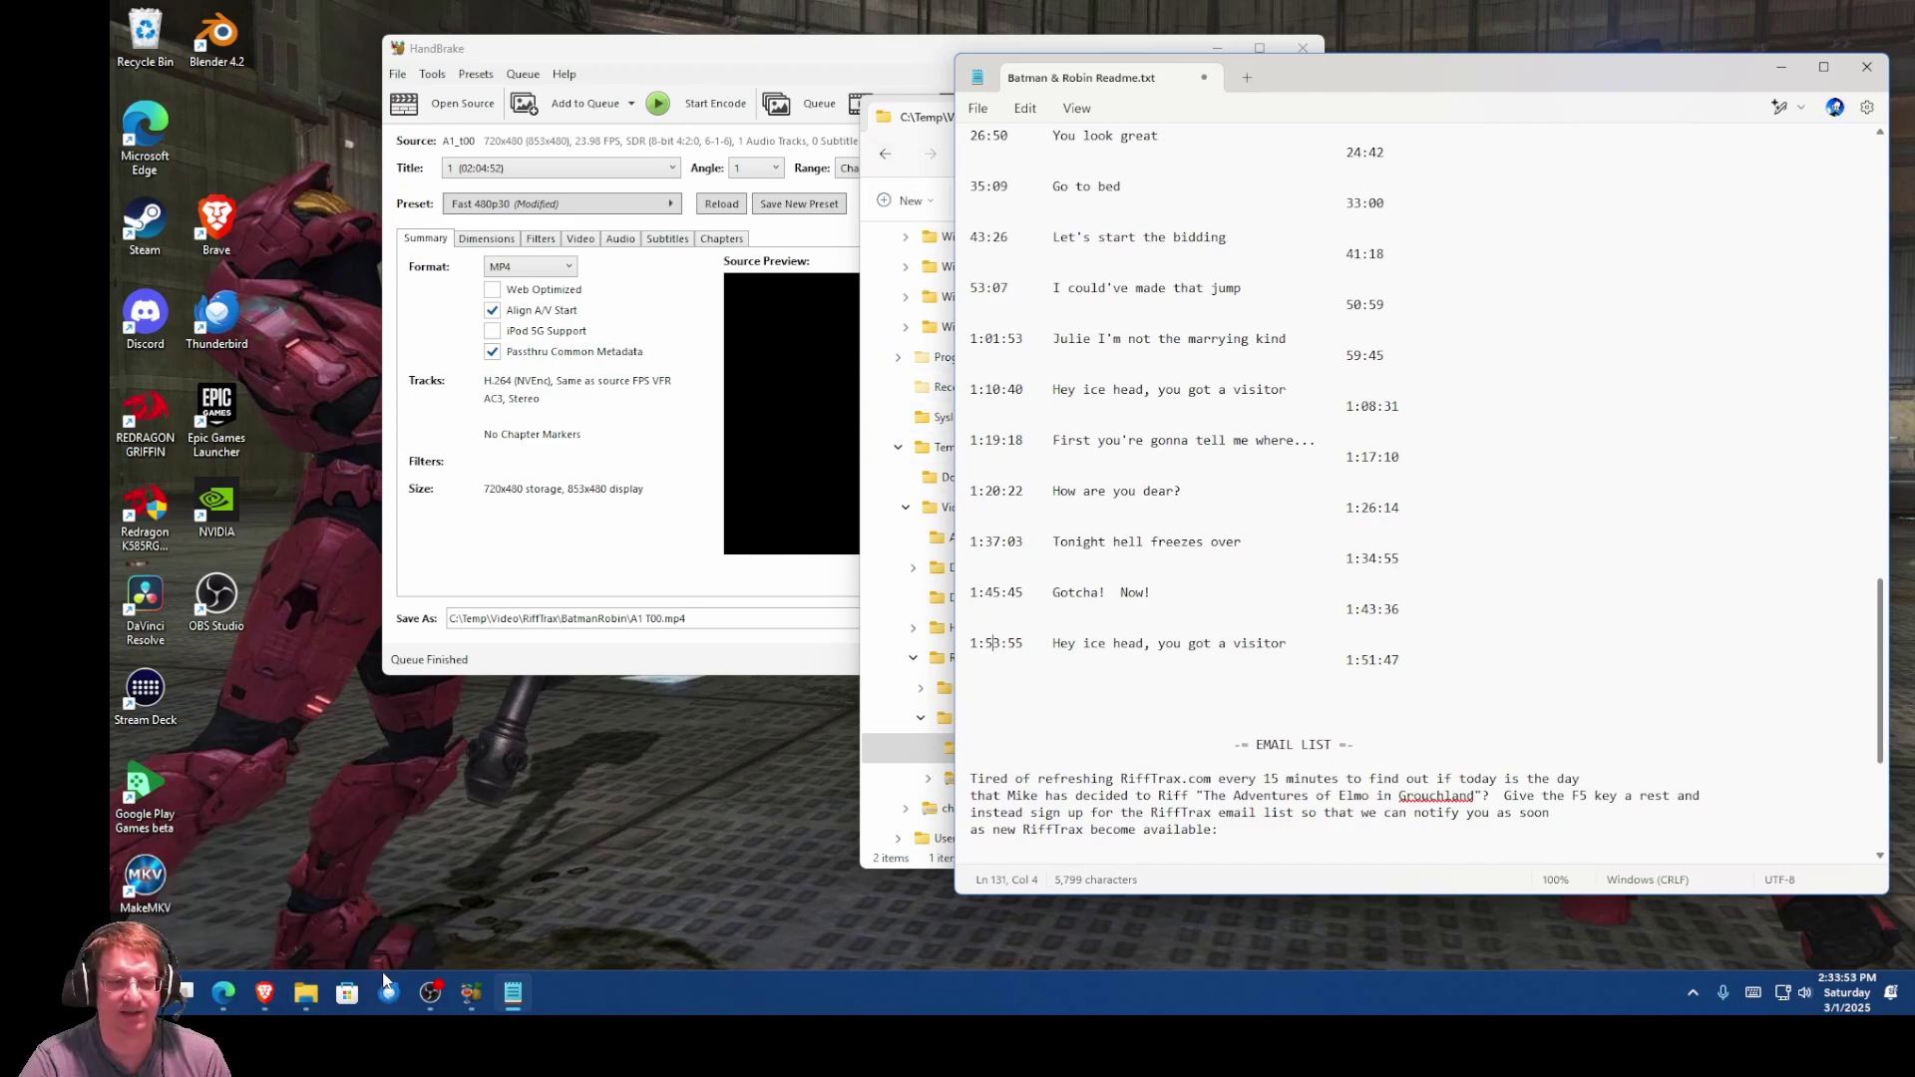
Step: Launch Audacity from the list of all installed apps
left_click(140, 992)
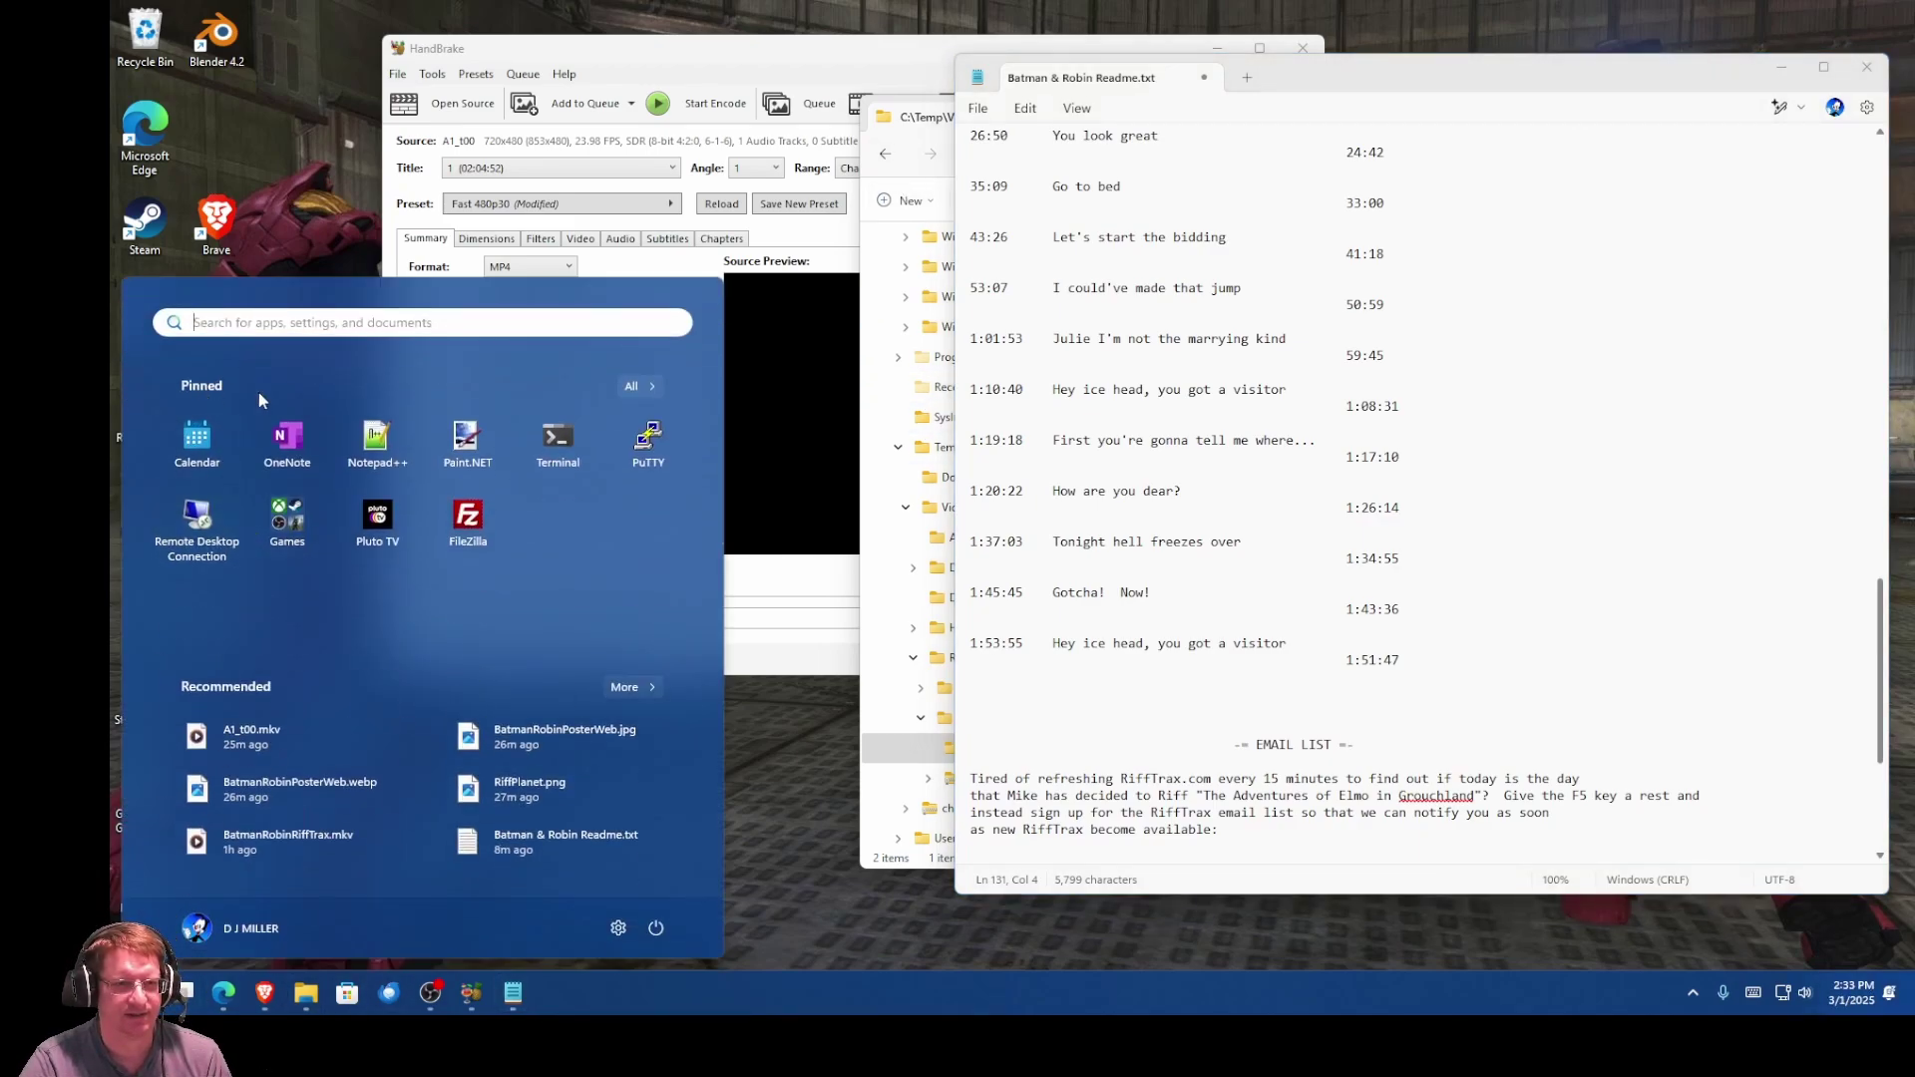
left_click(630, 388)
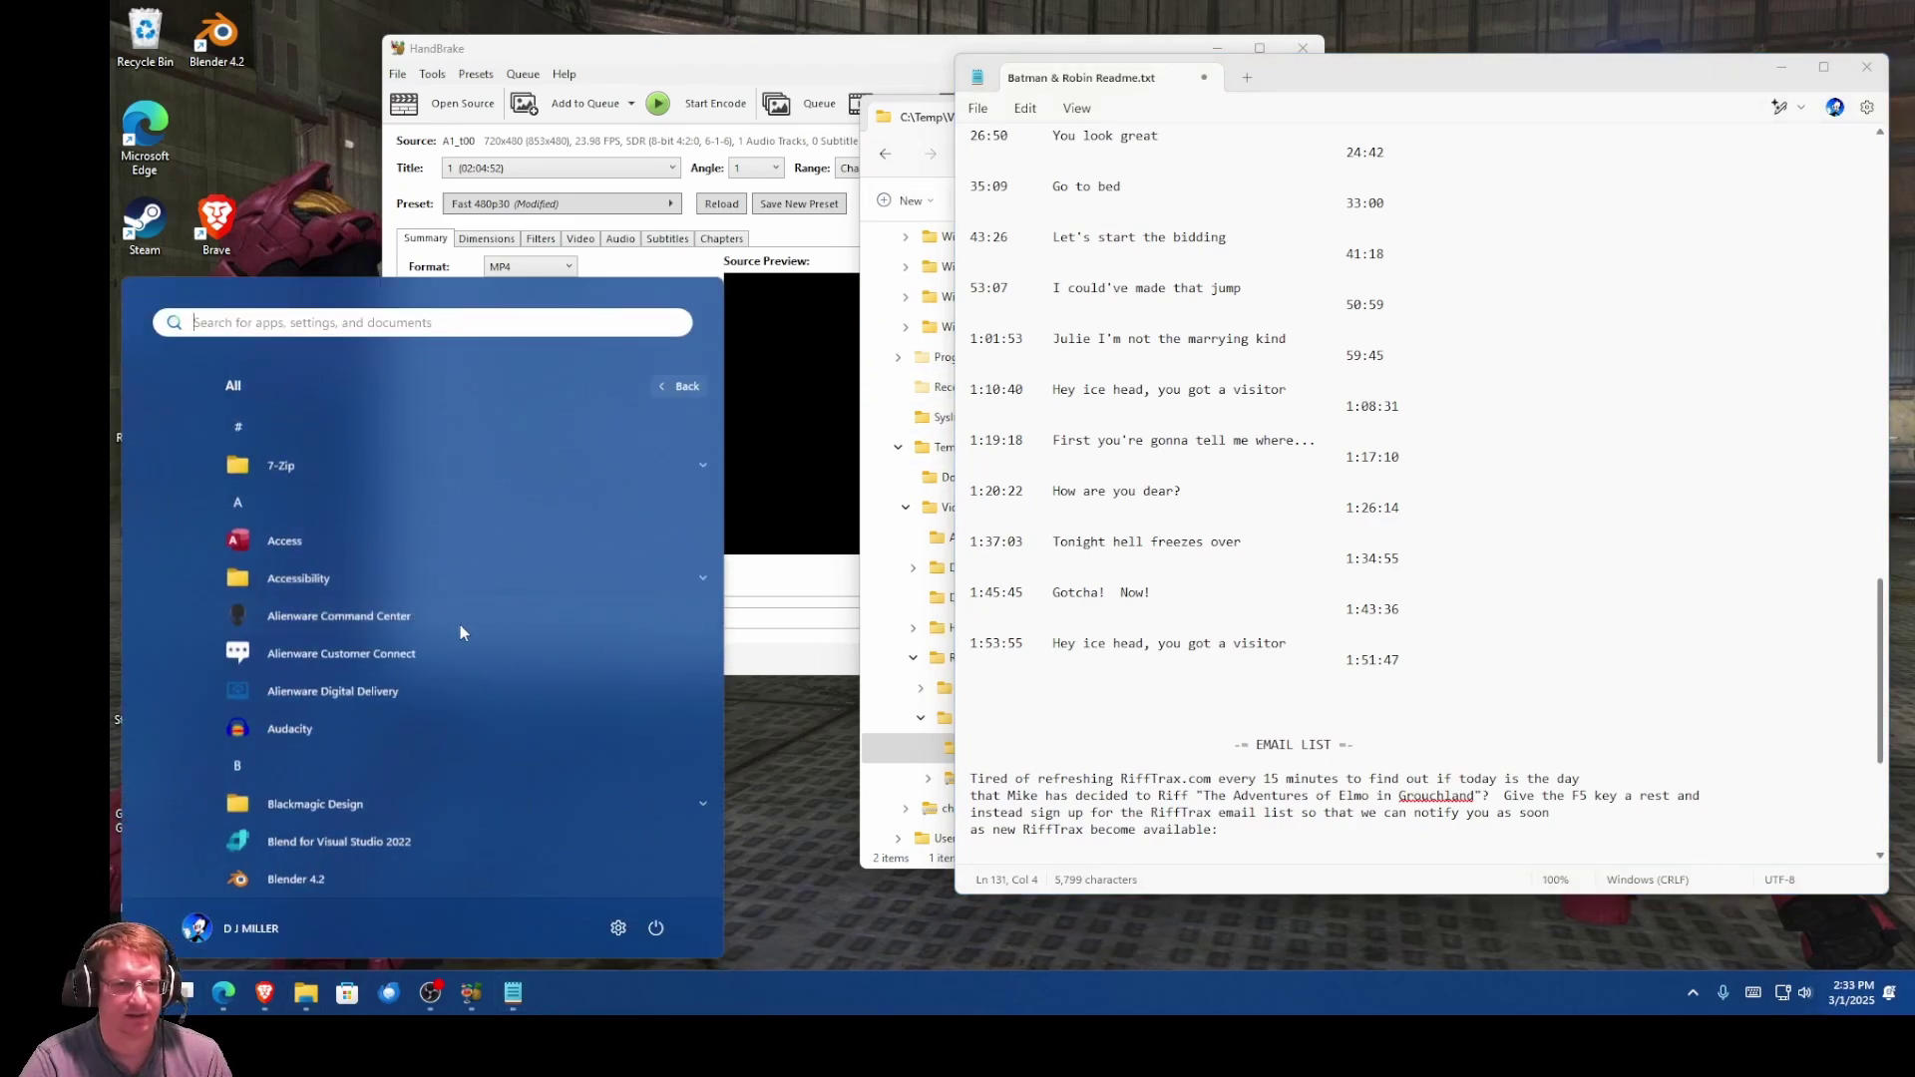
left_click(265, 727)
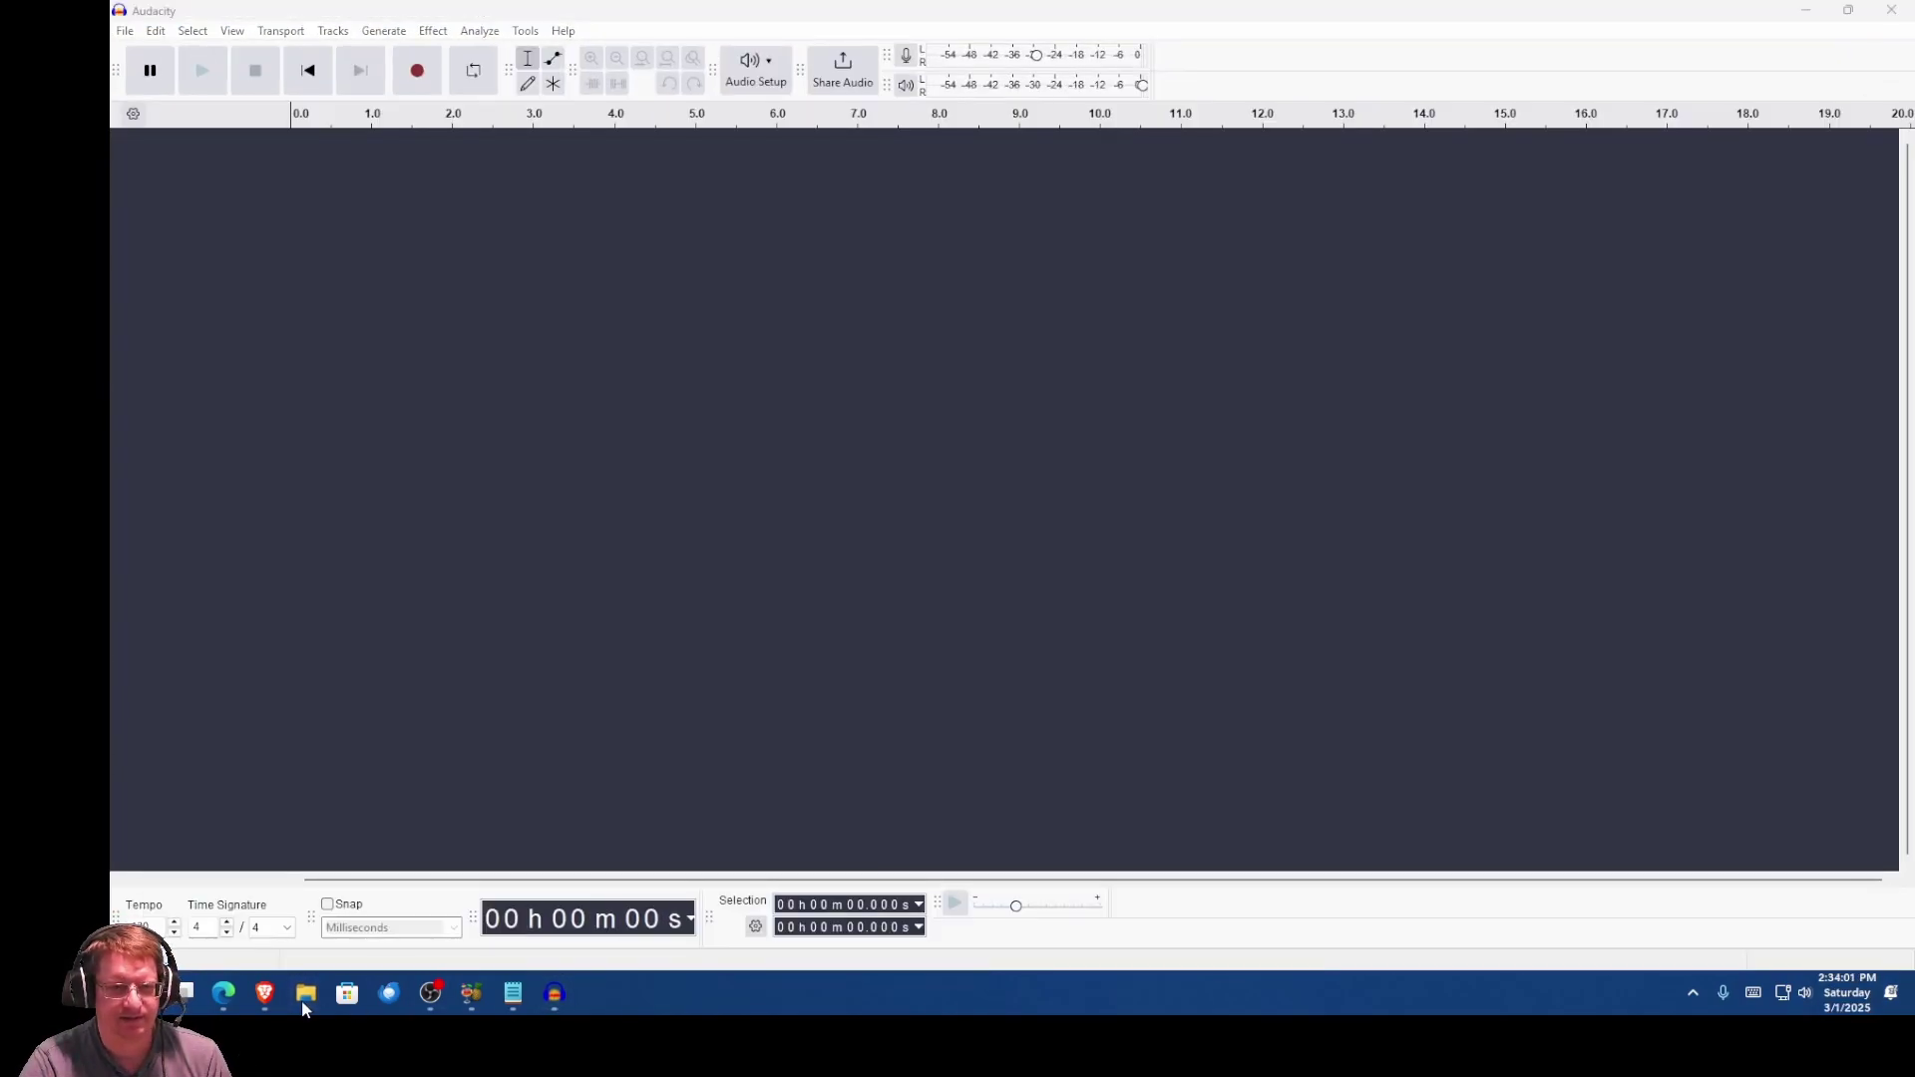
Step: Import Batman_Robin_Riff.wav from the BatmanRobin folder in File Explorer into the empty Audacity project
left_click(301, 999)
left_click(250, 903)
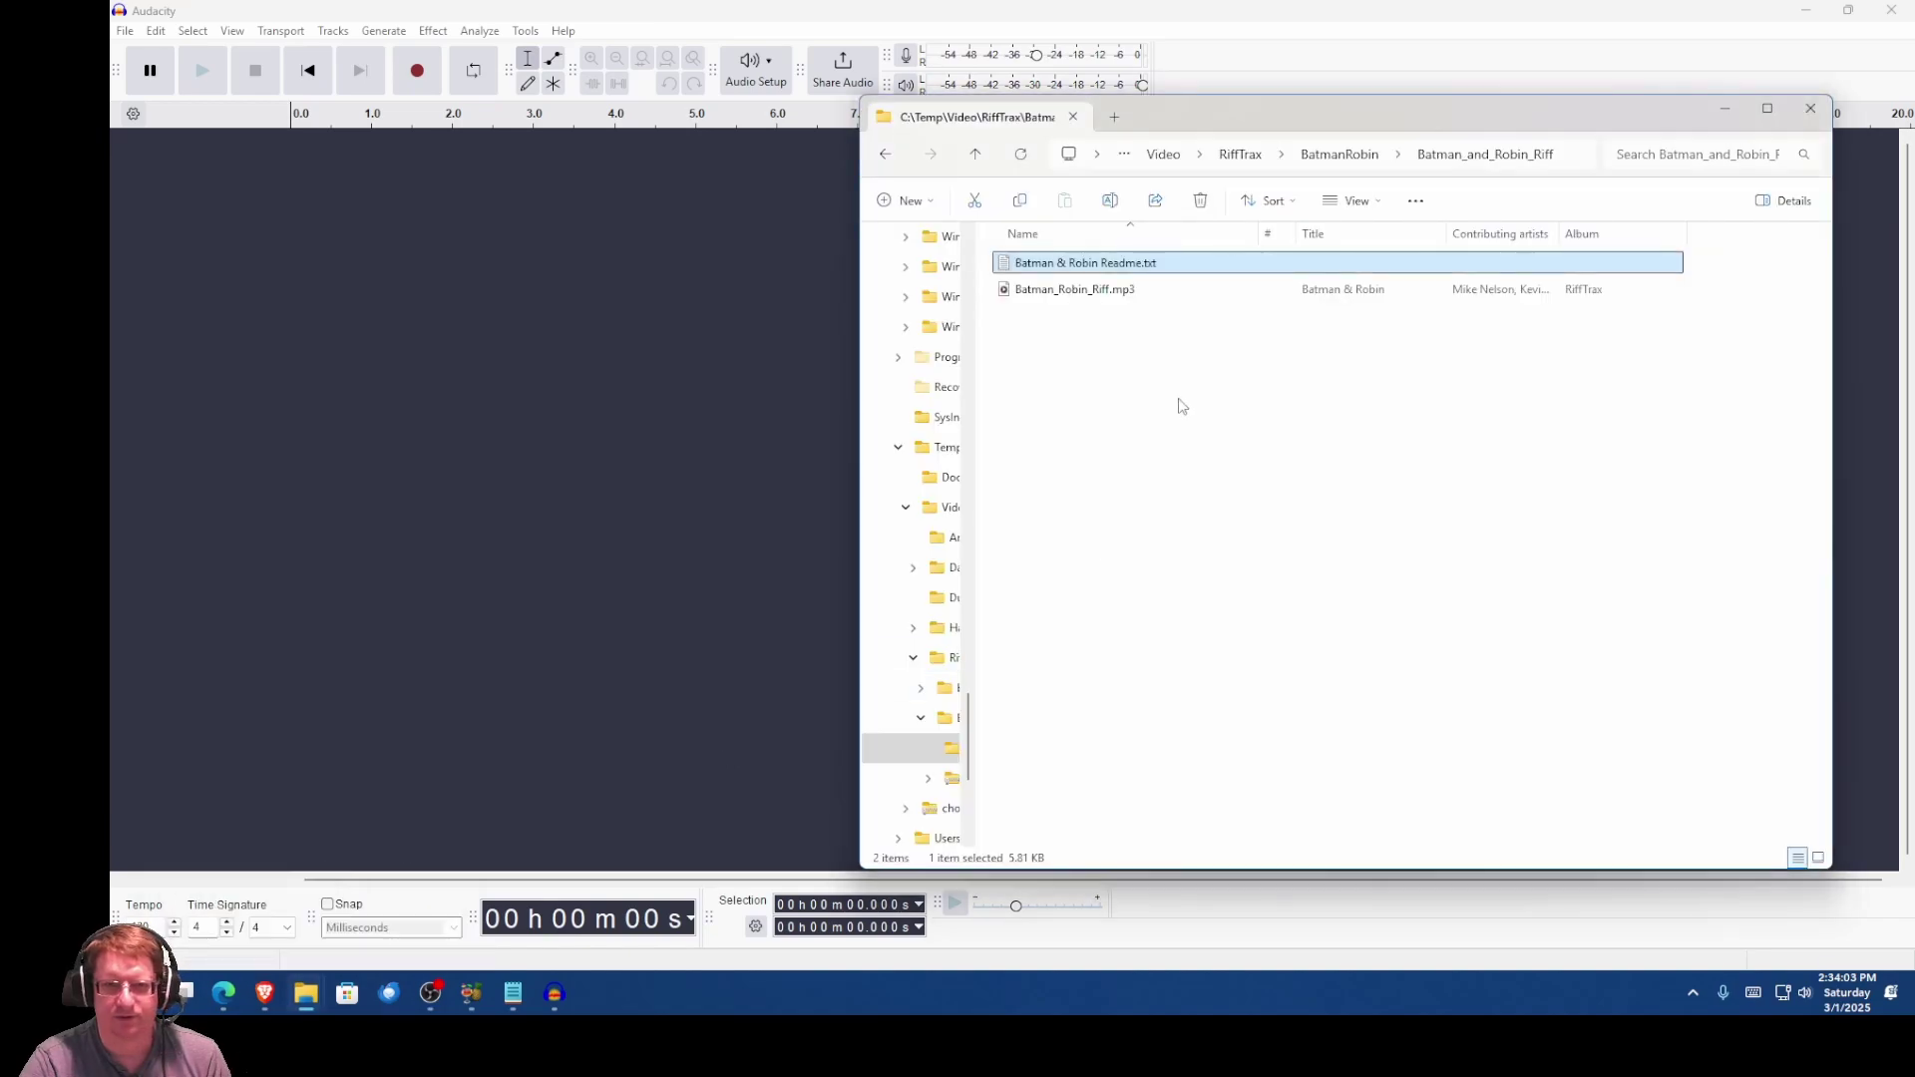
left_click(975, 154)
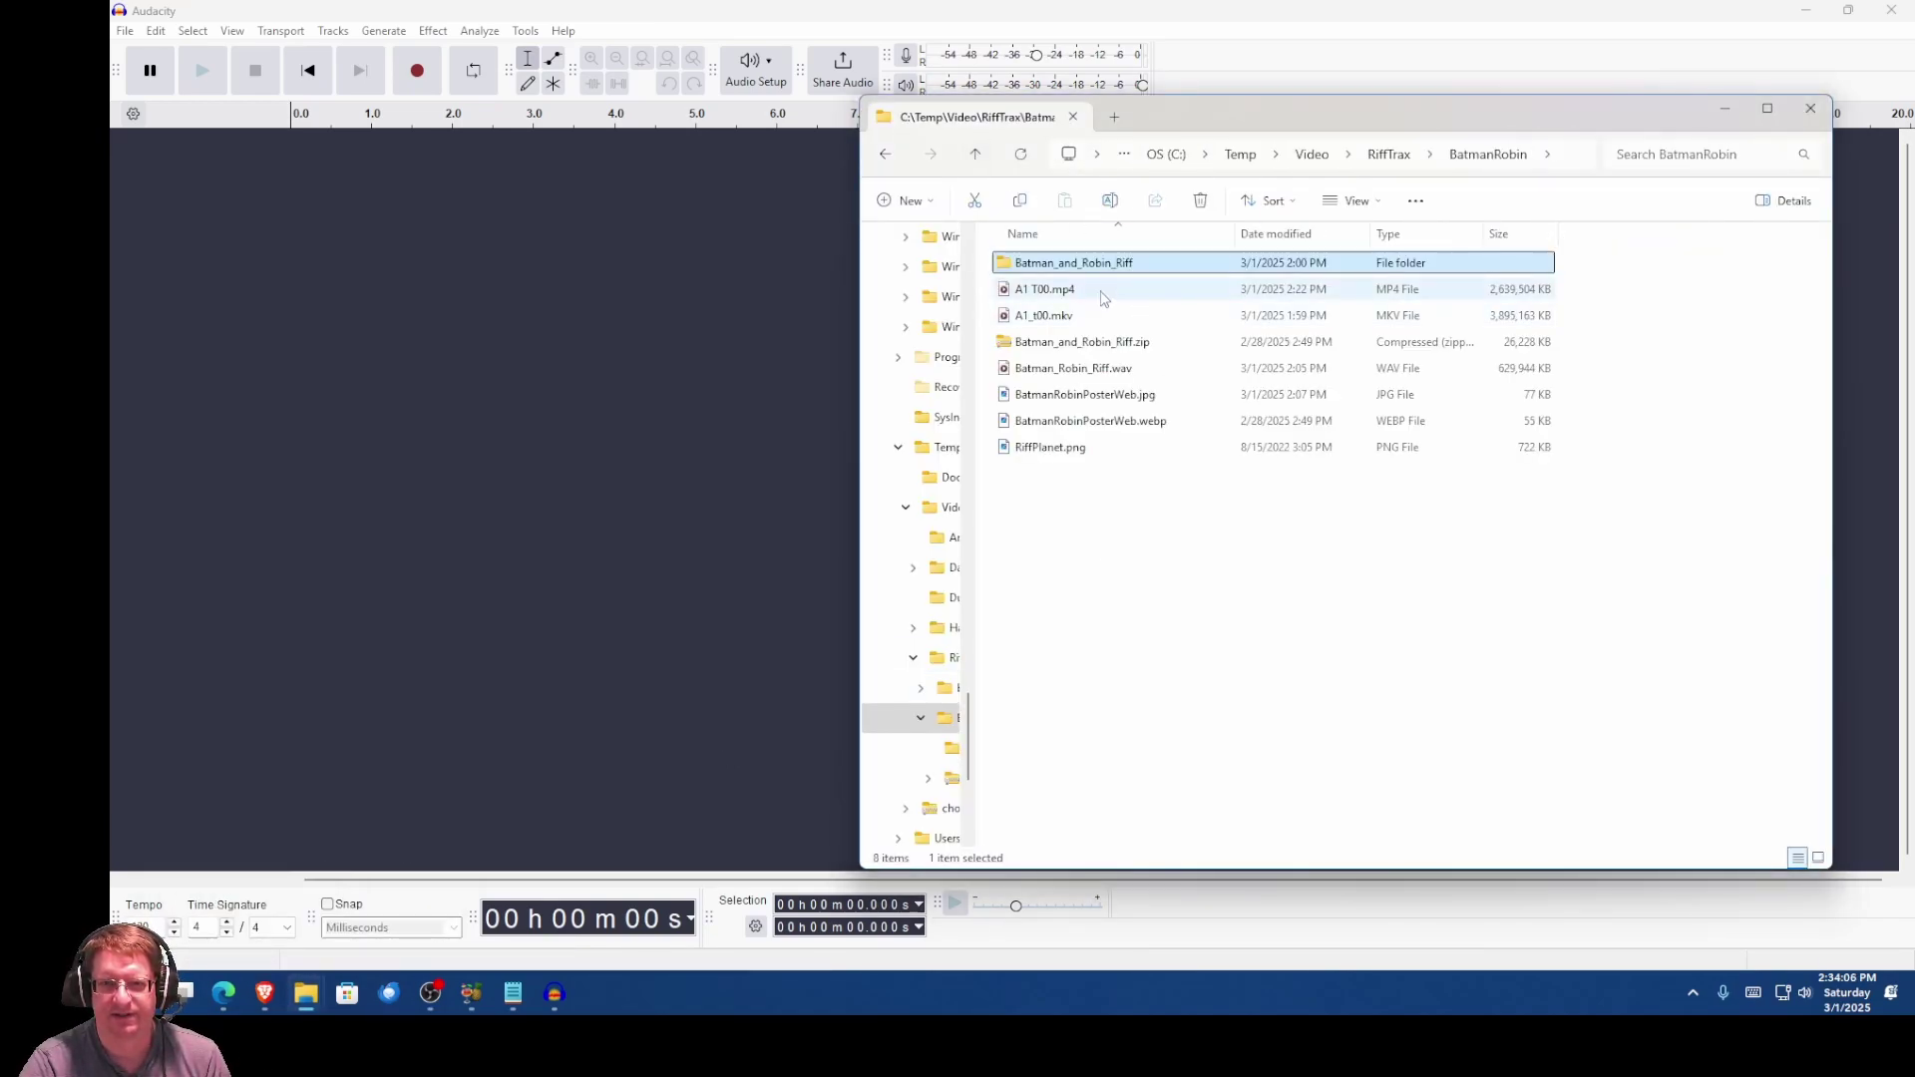
left_click(1124, 373)
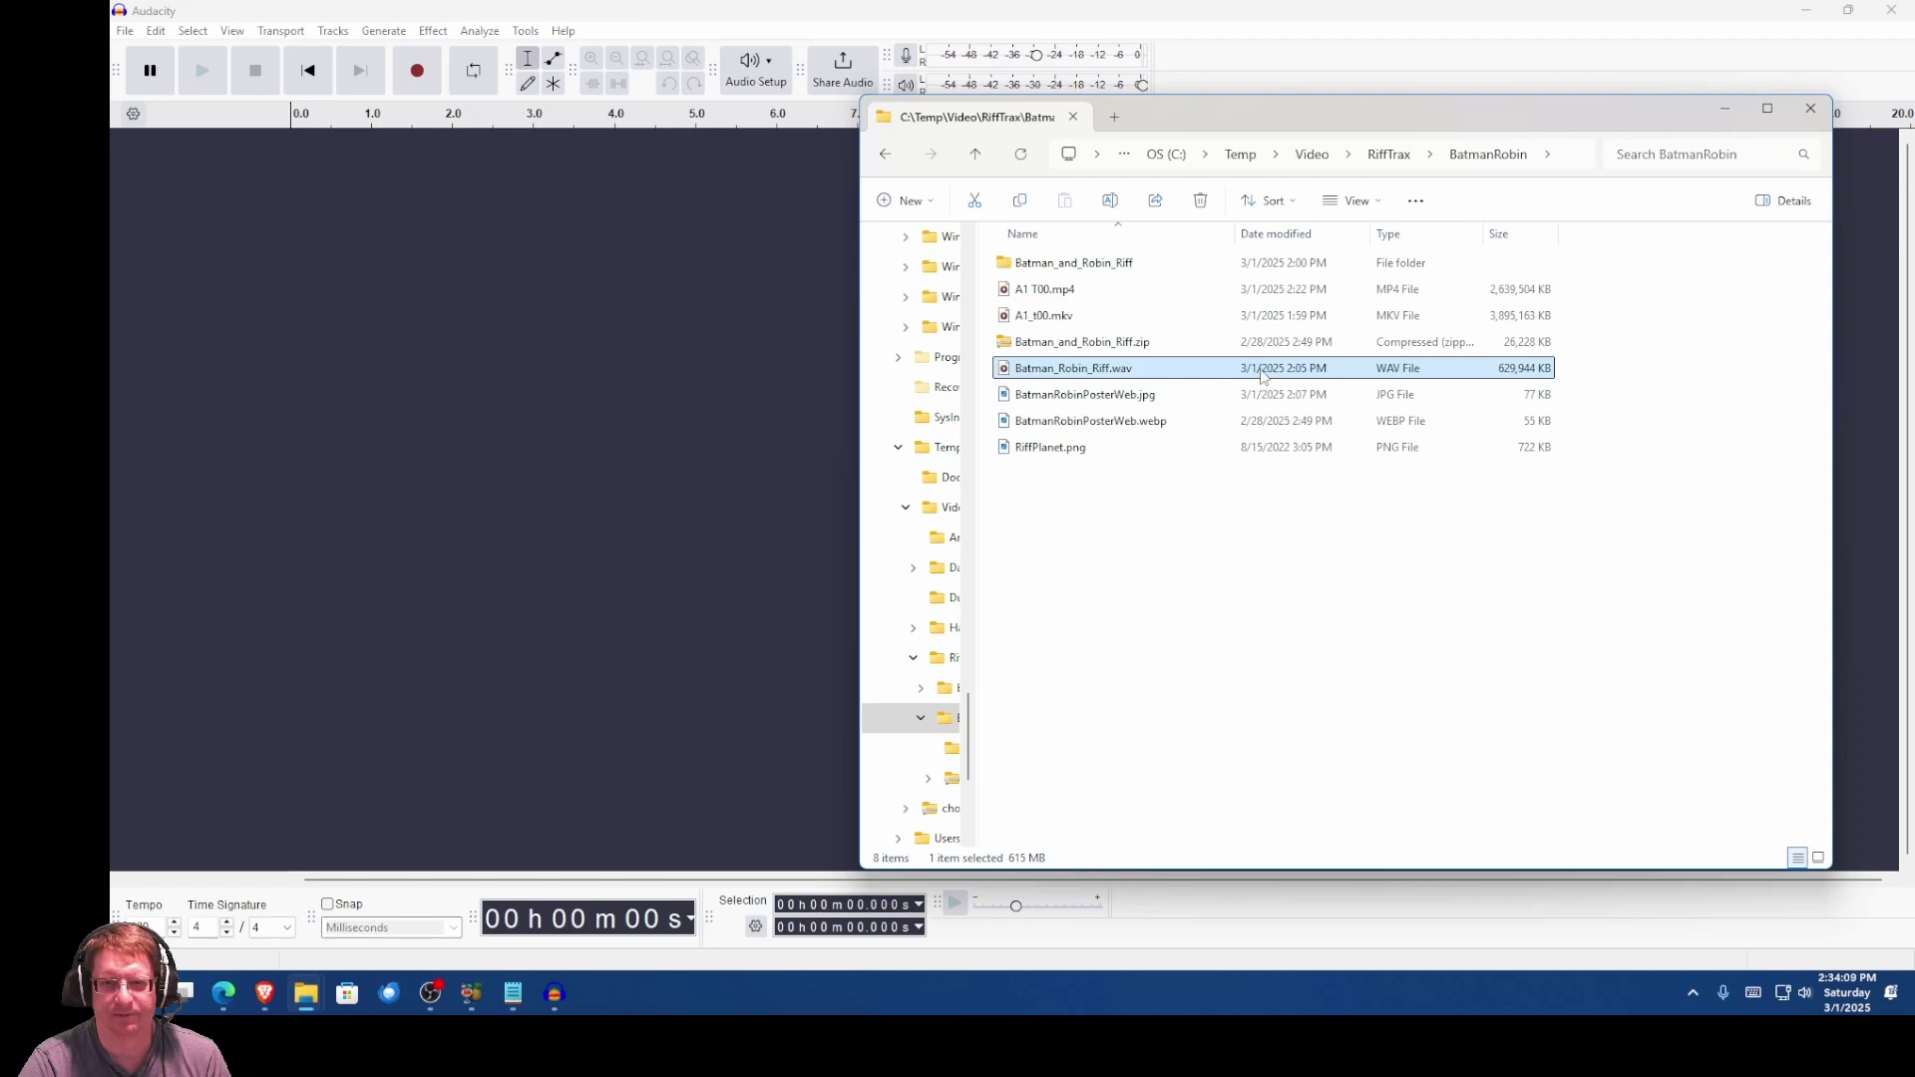
left_click_drag(1263, 375, 631, 385)
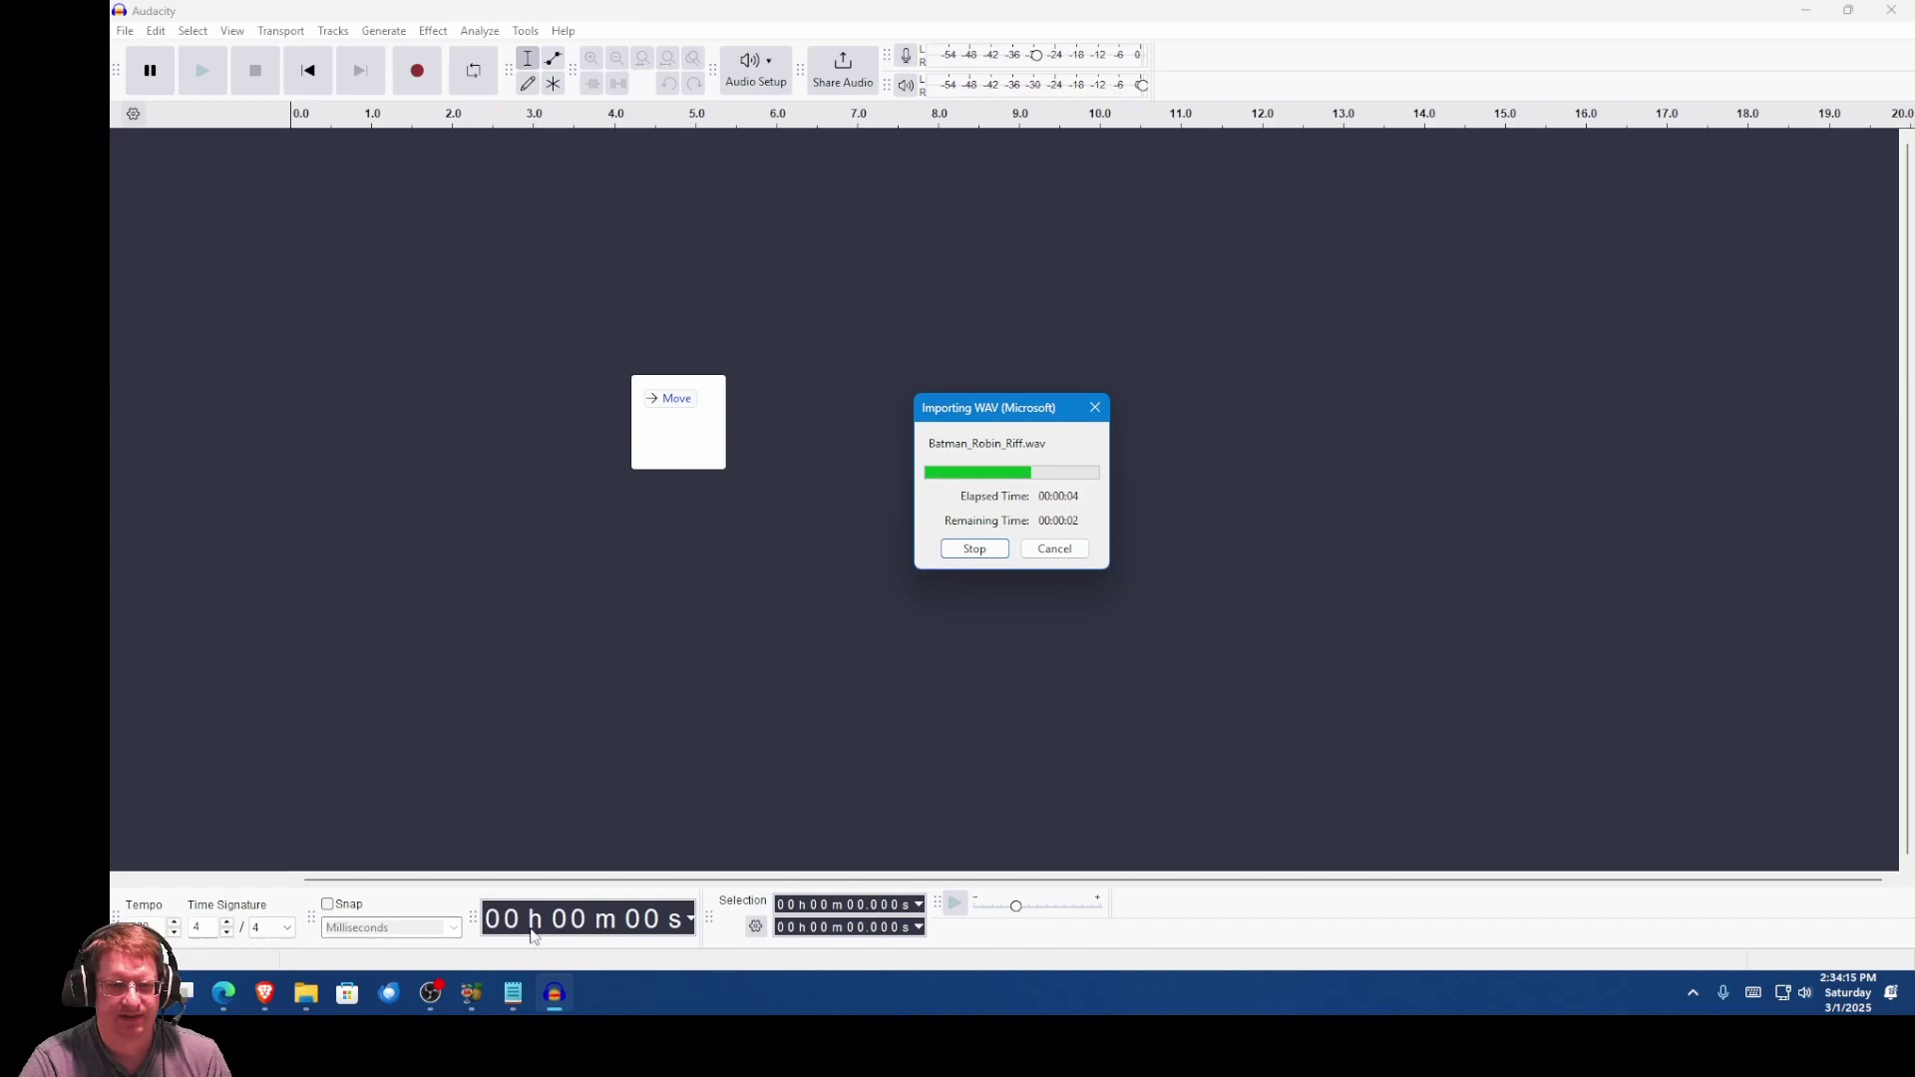
Step: Switch to the Readme in Notepad and highlight the 3:43 RiffTrax time in the Disembaudio synch lines
mouse_move(520, 1003)
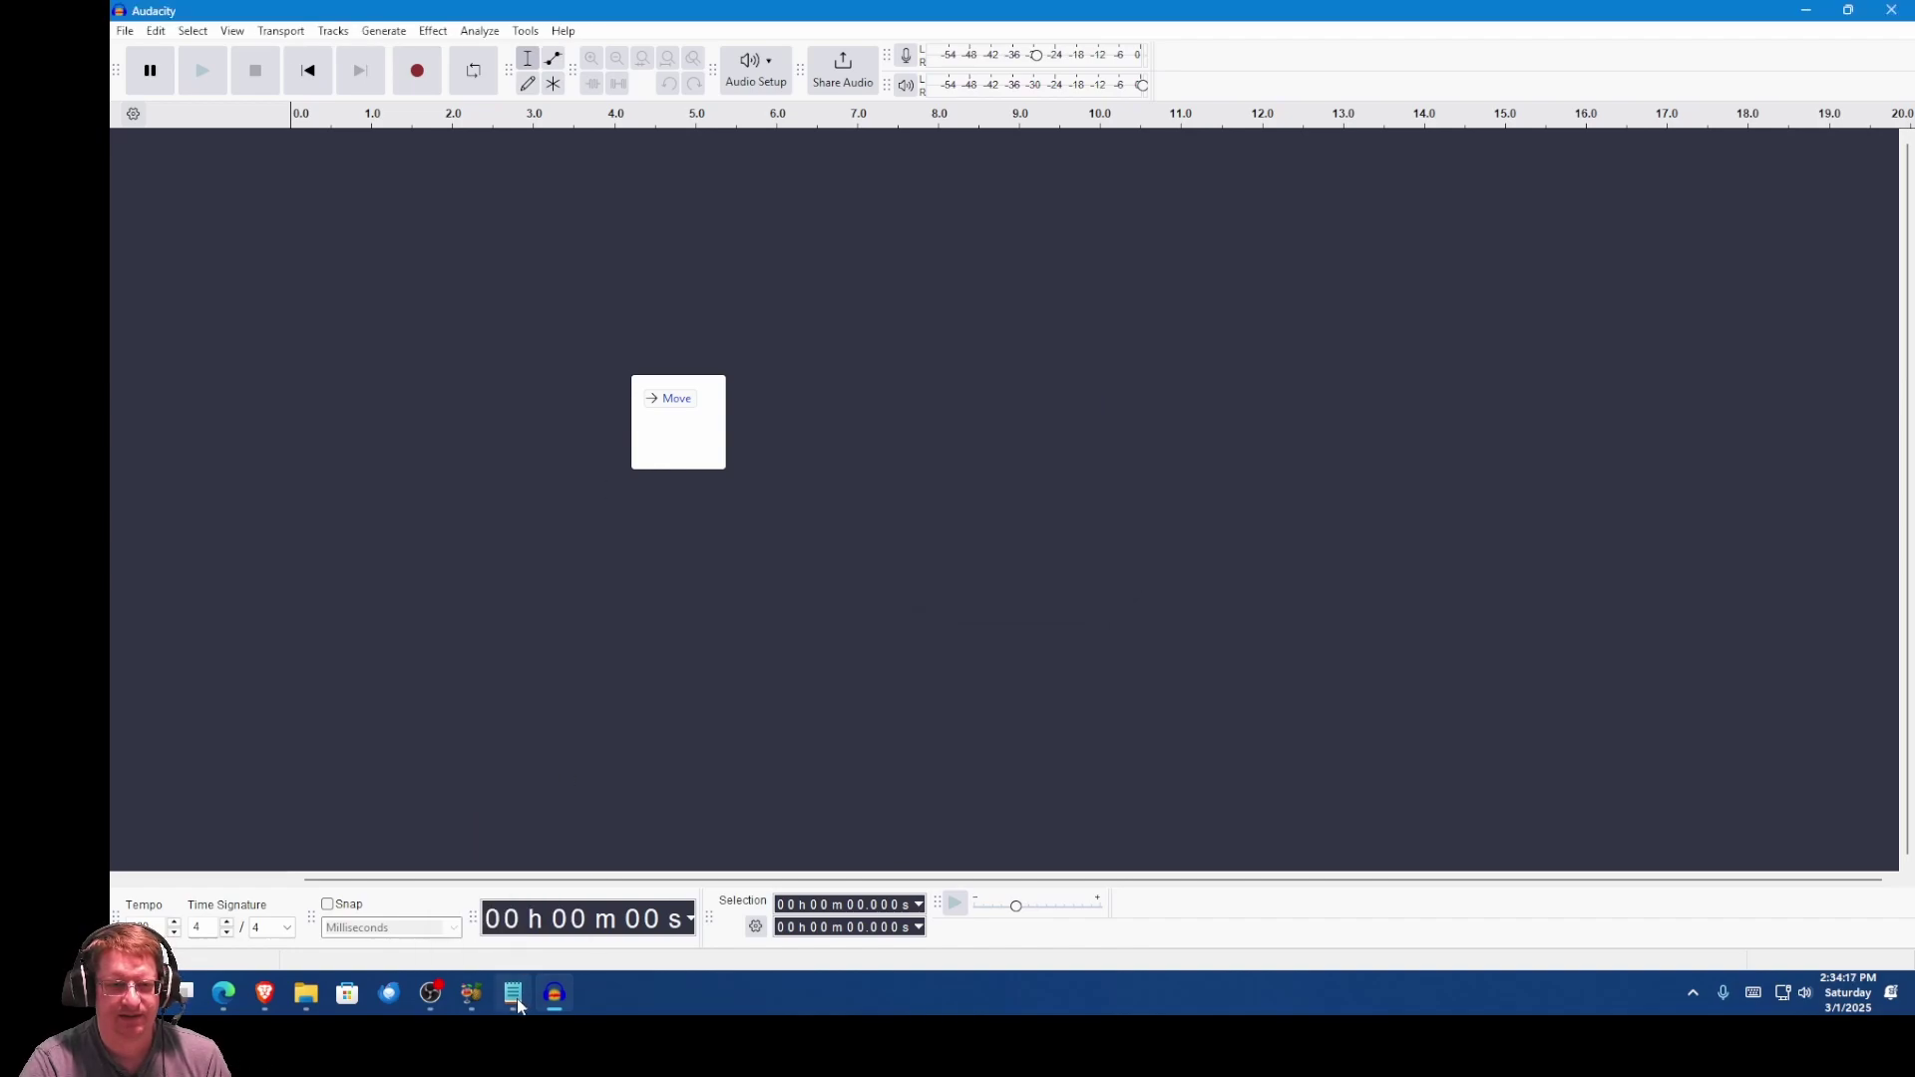
left_click(512, 1003)
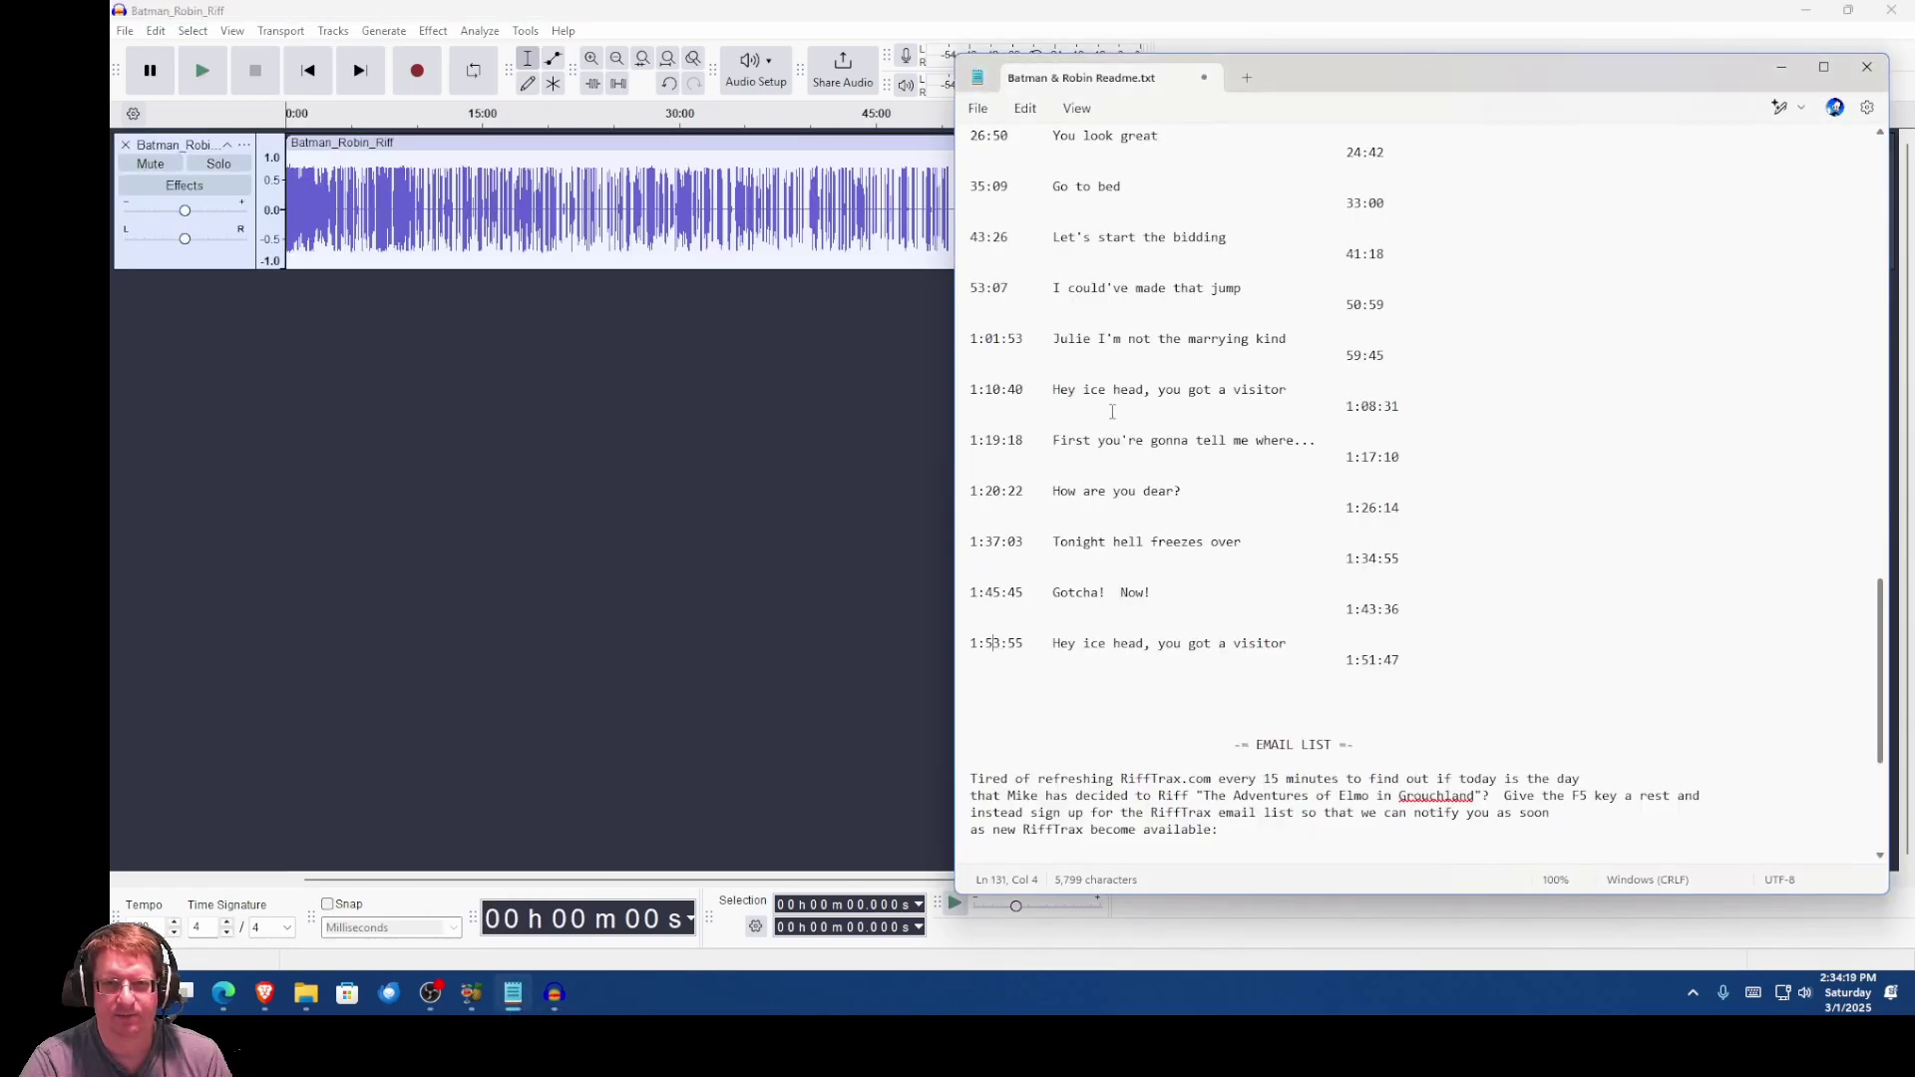
scroll(1112, 412, "up", 8)
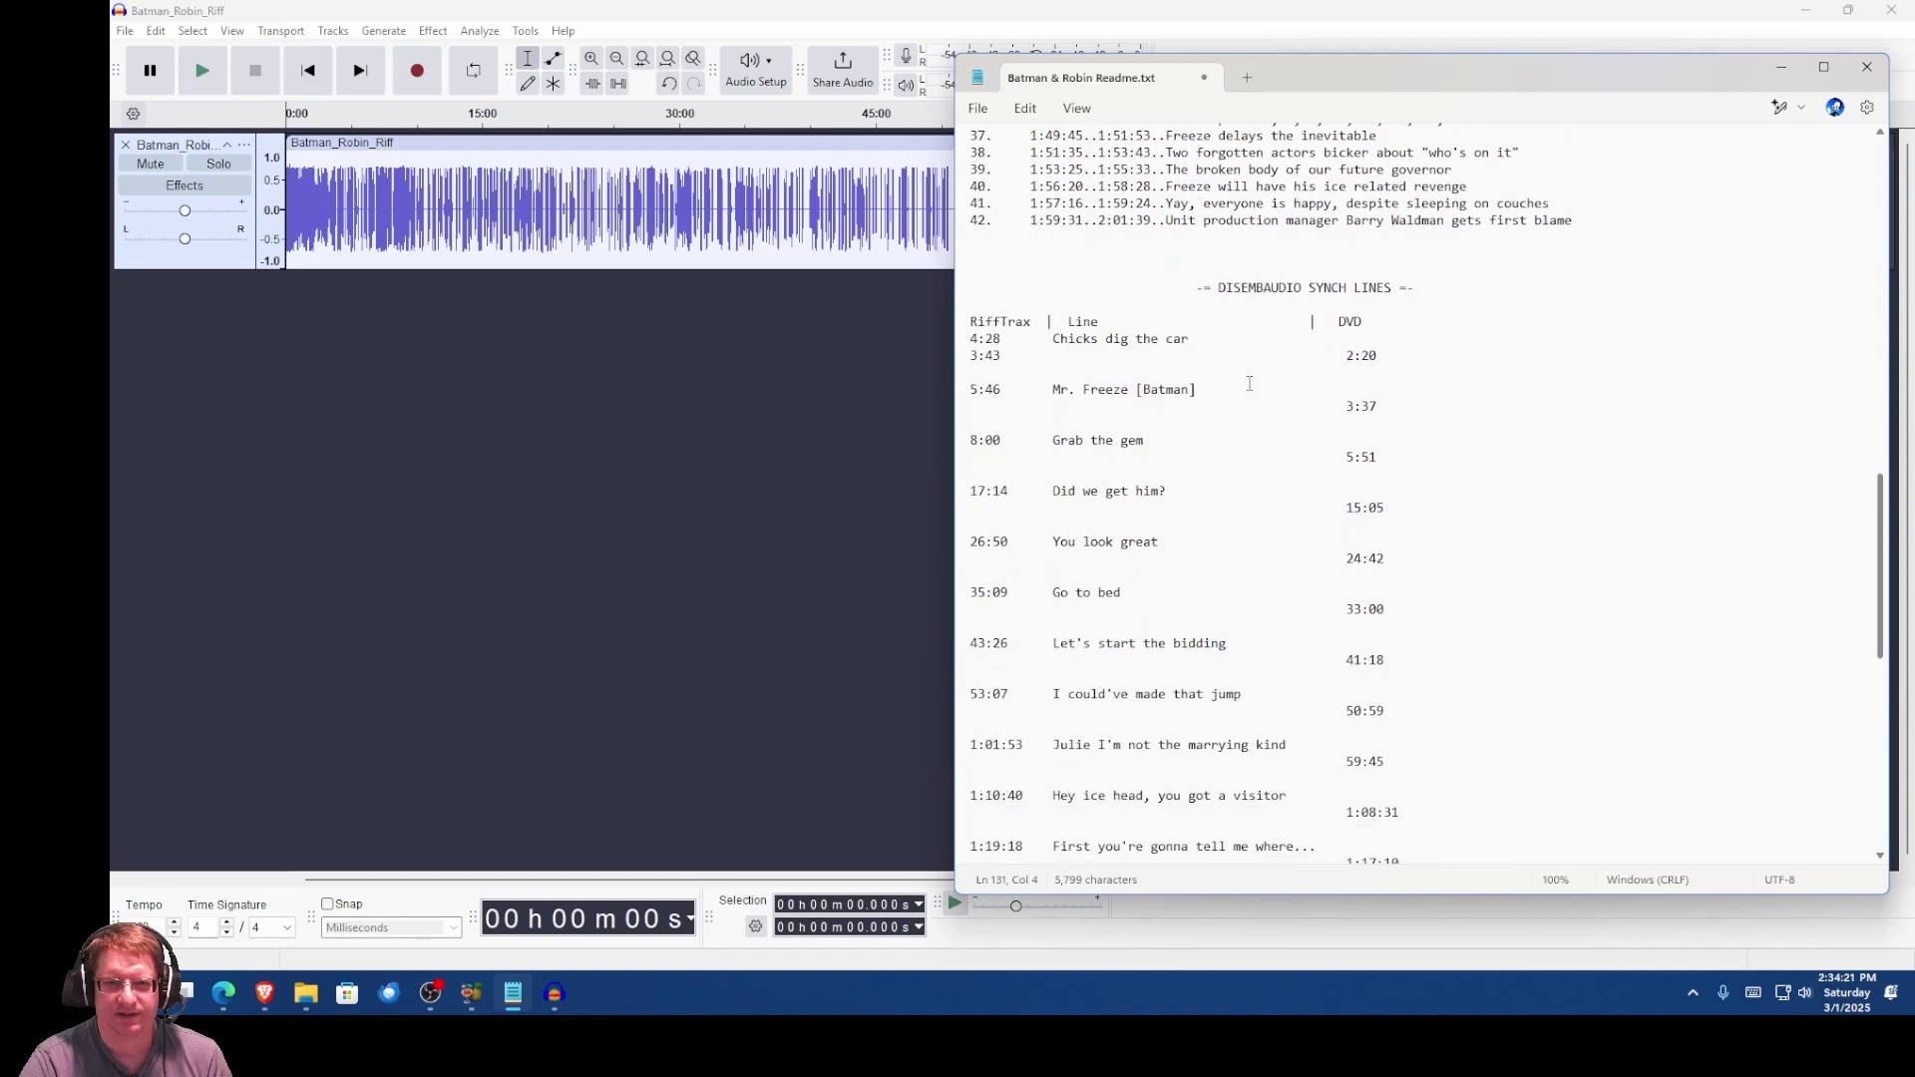
left_click_drag(971, 355, 996, 356)
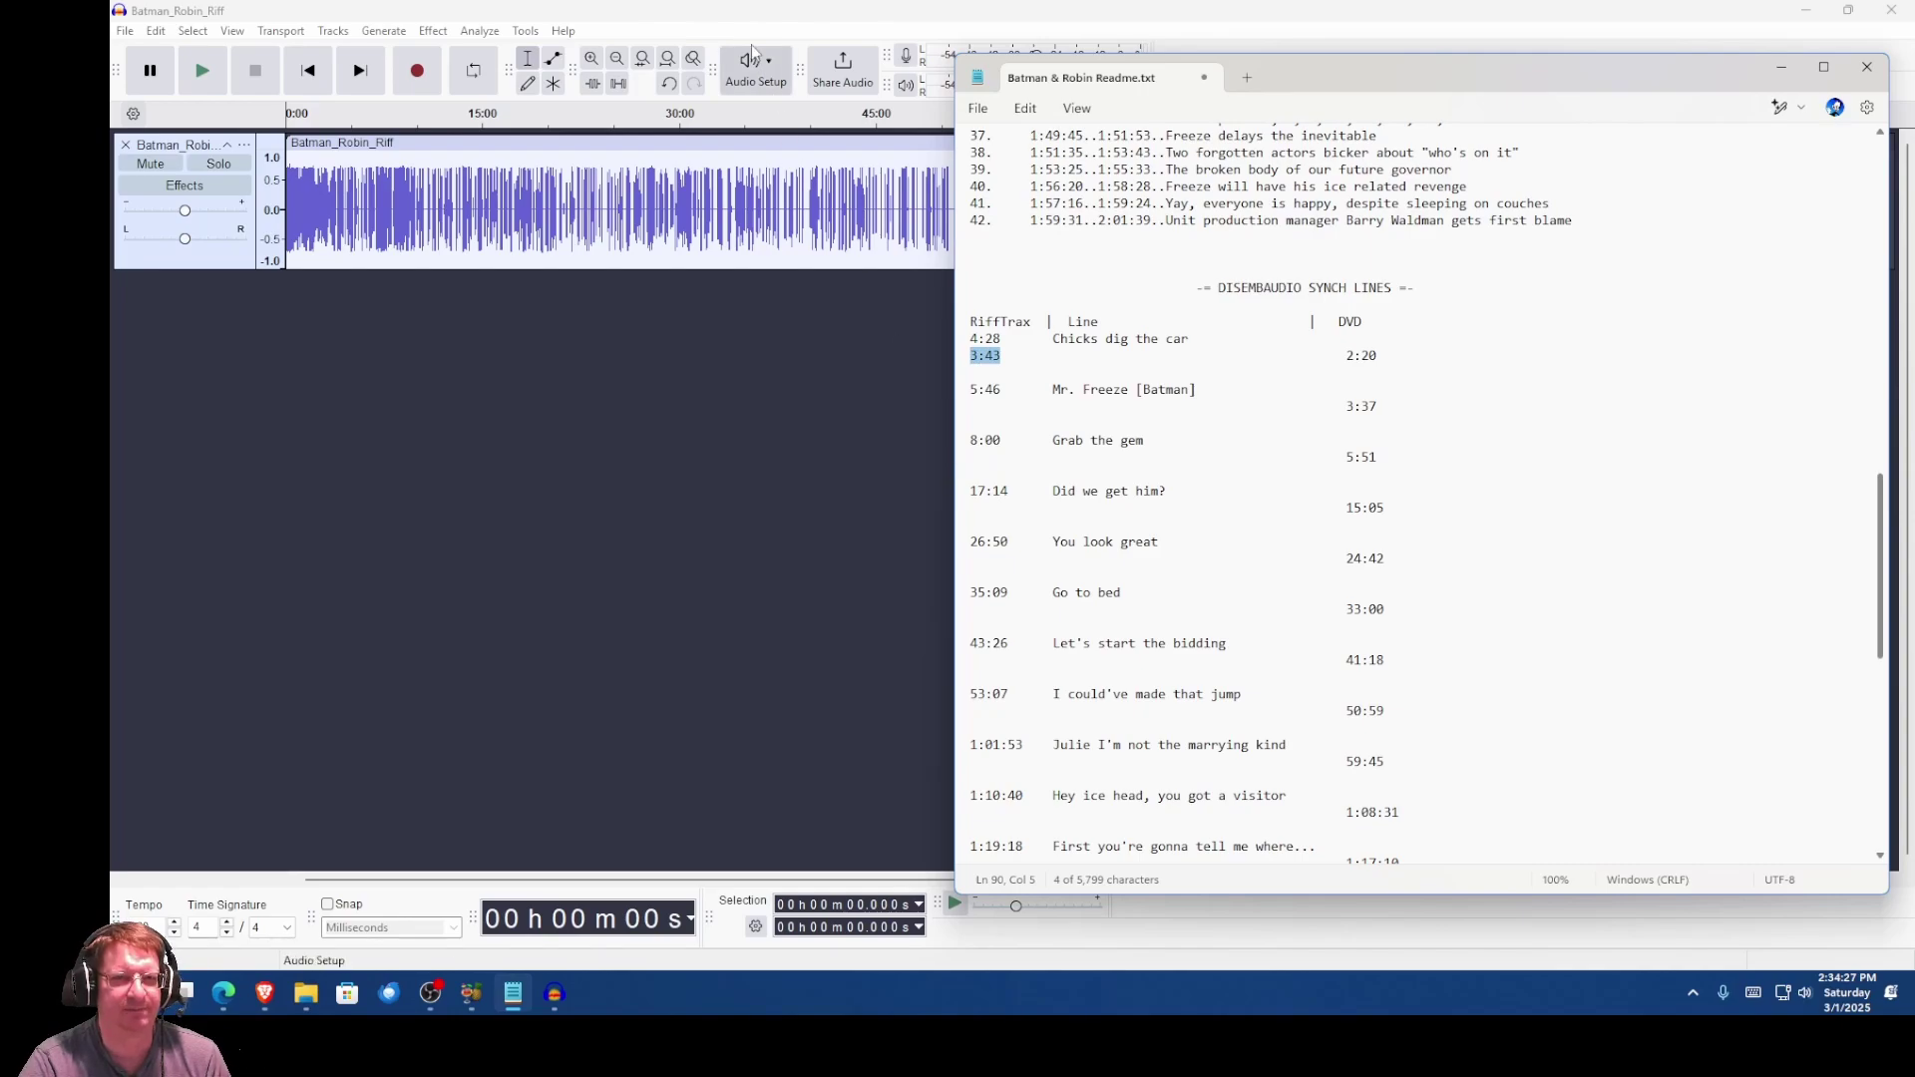
Step: Return to Audacity and enlarge the Batman_Robin_Riff waveform's time scale around the 3 to 4 minute marks
left_click(731, 15)
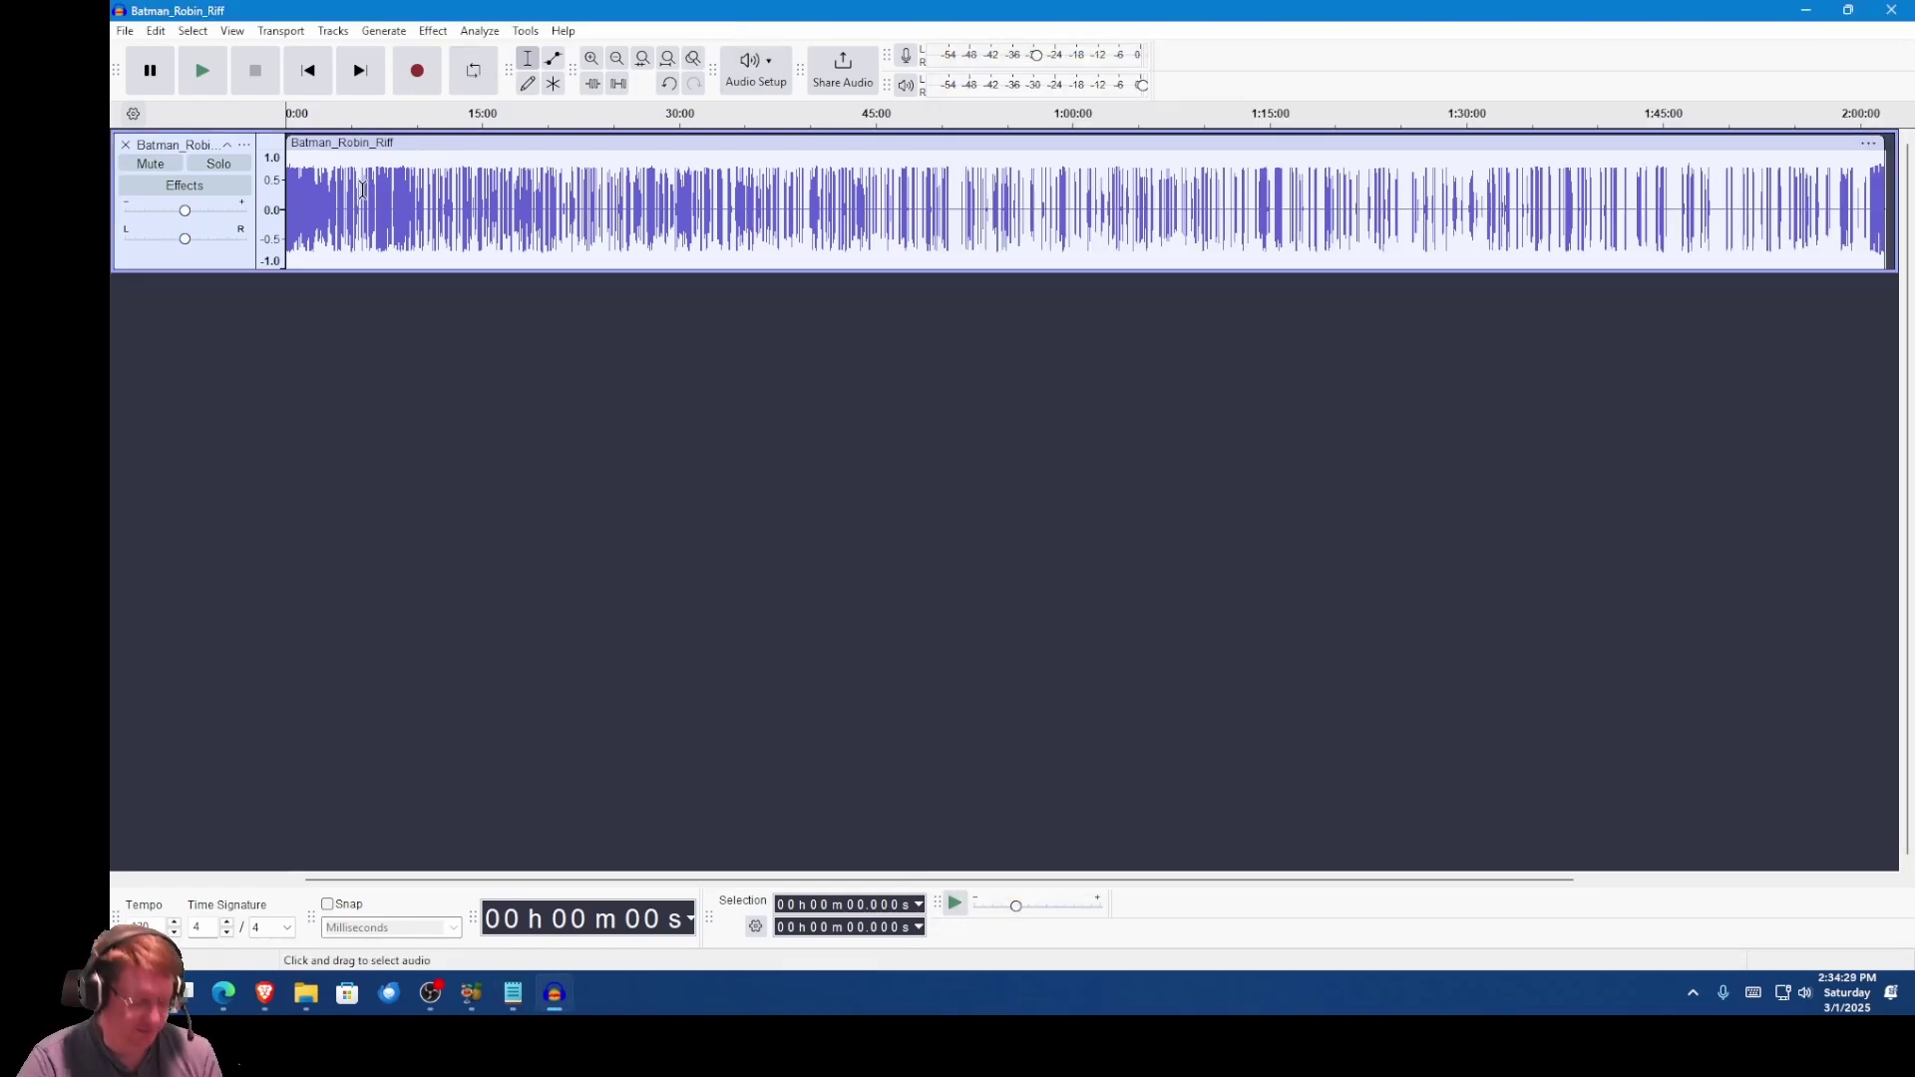
key("ctrl+1")
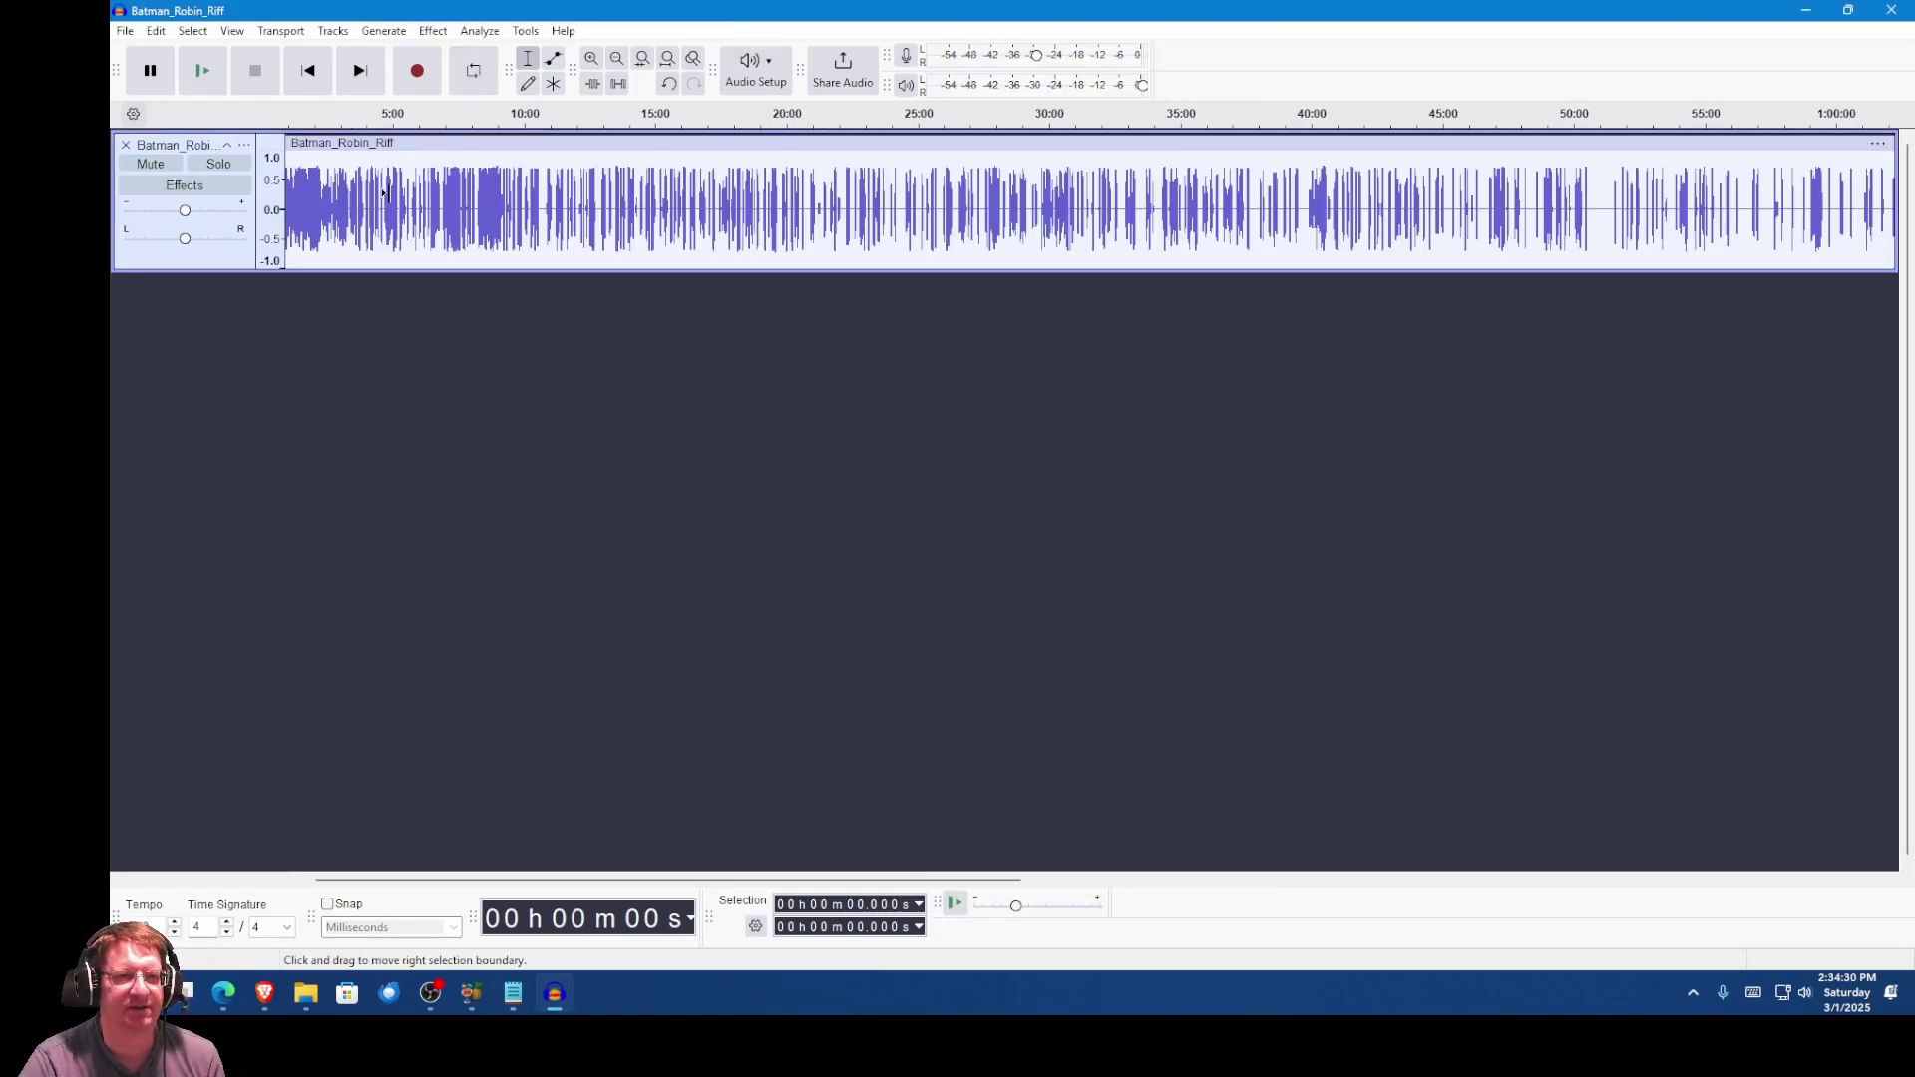
left_click(278, 197)
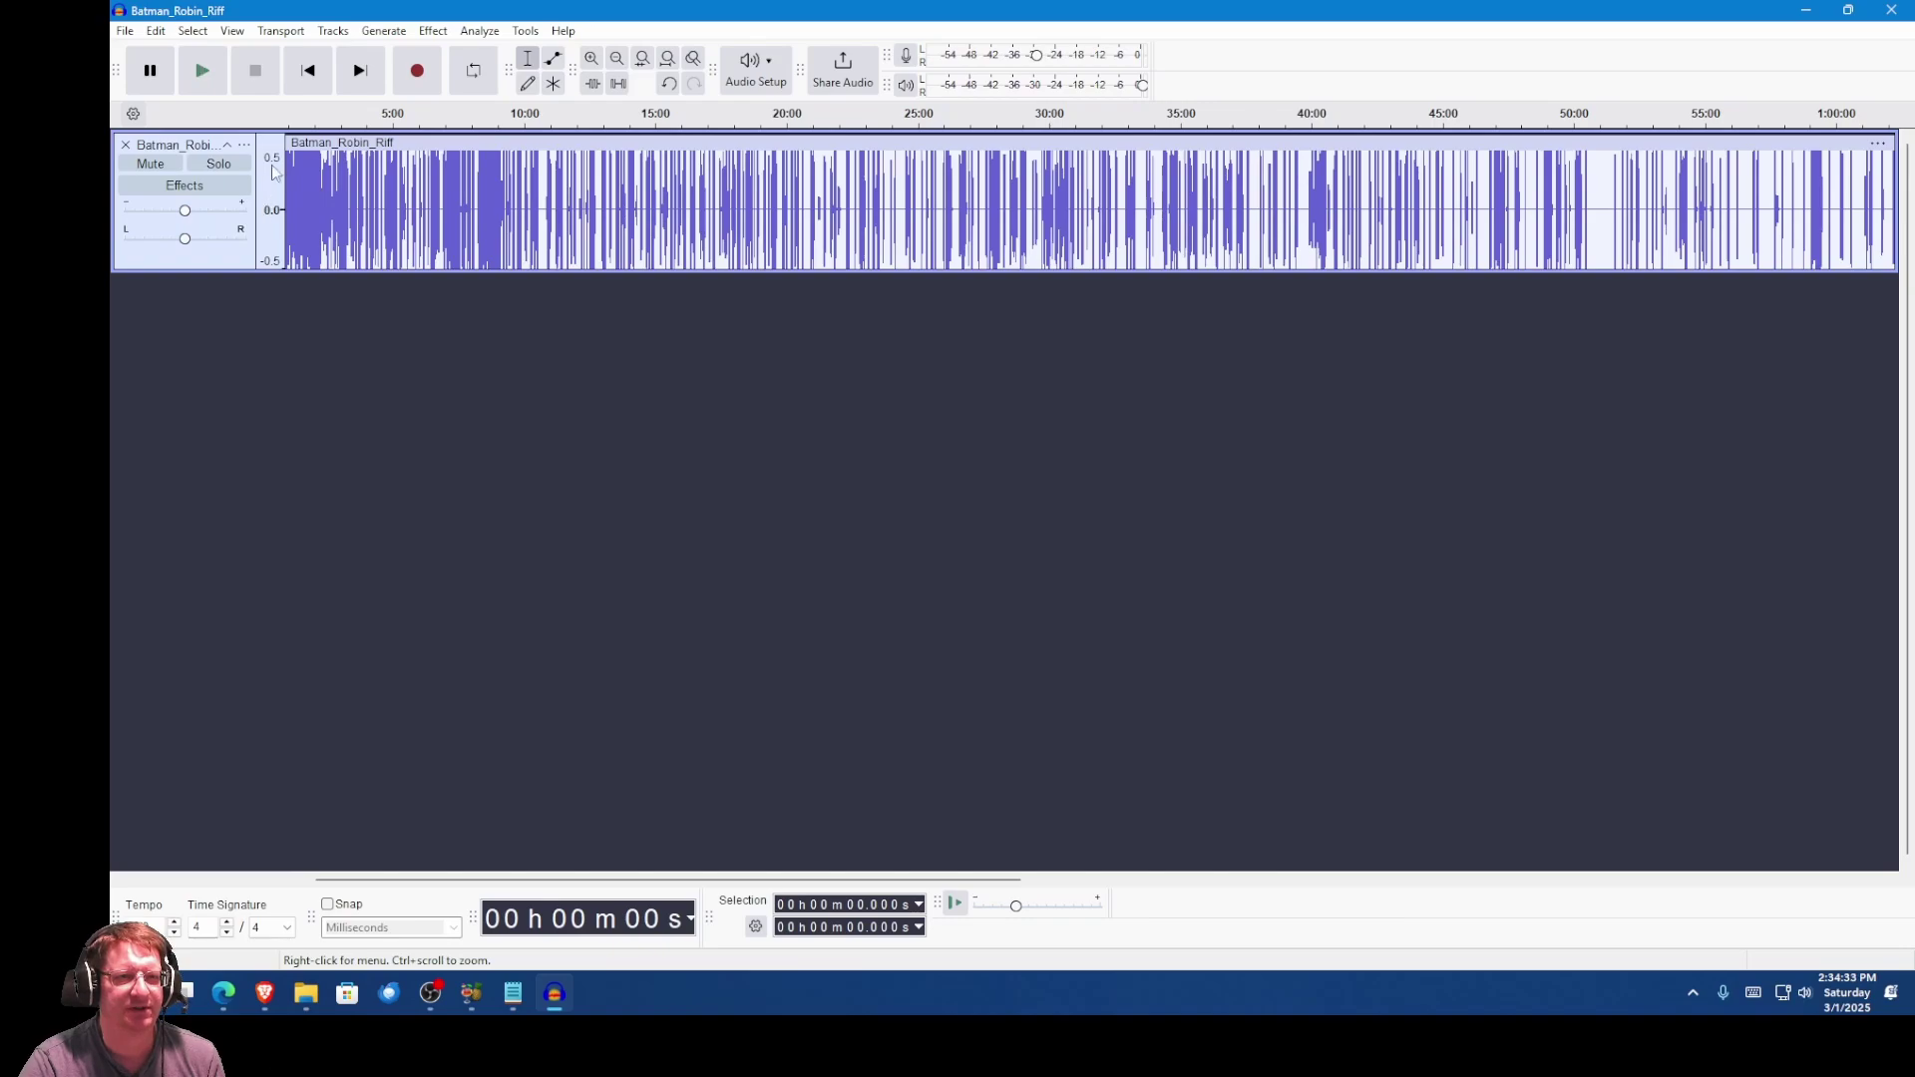
scroll(275, 185, "down", 1)
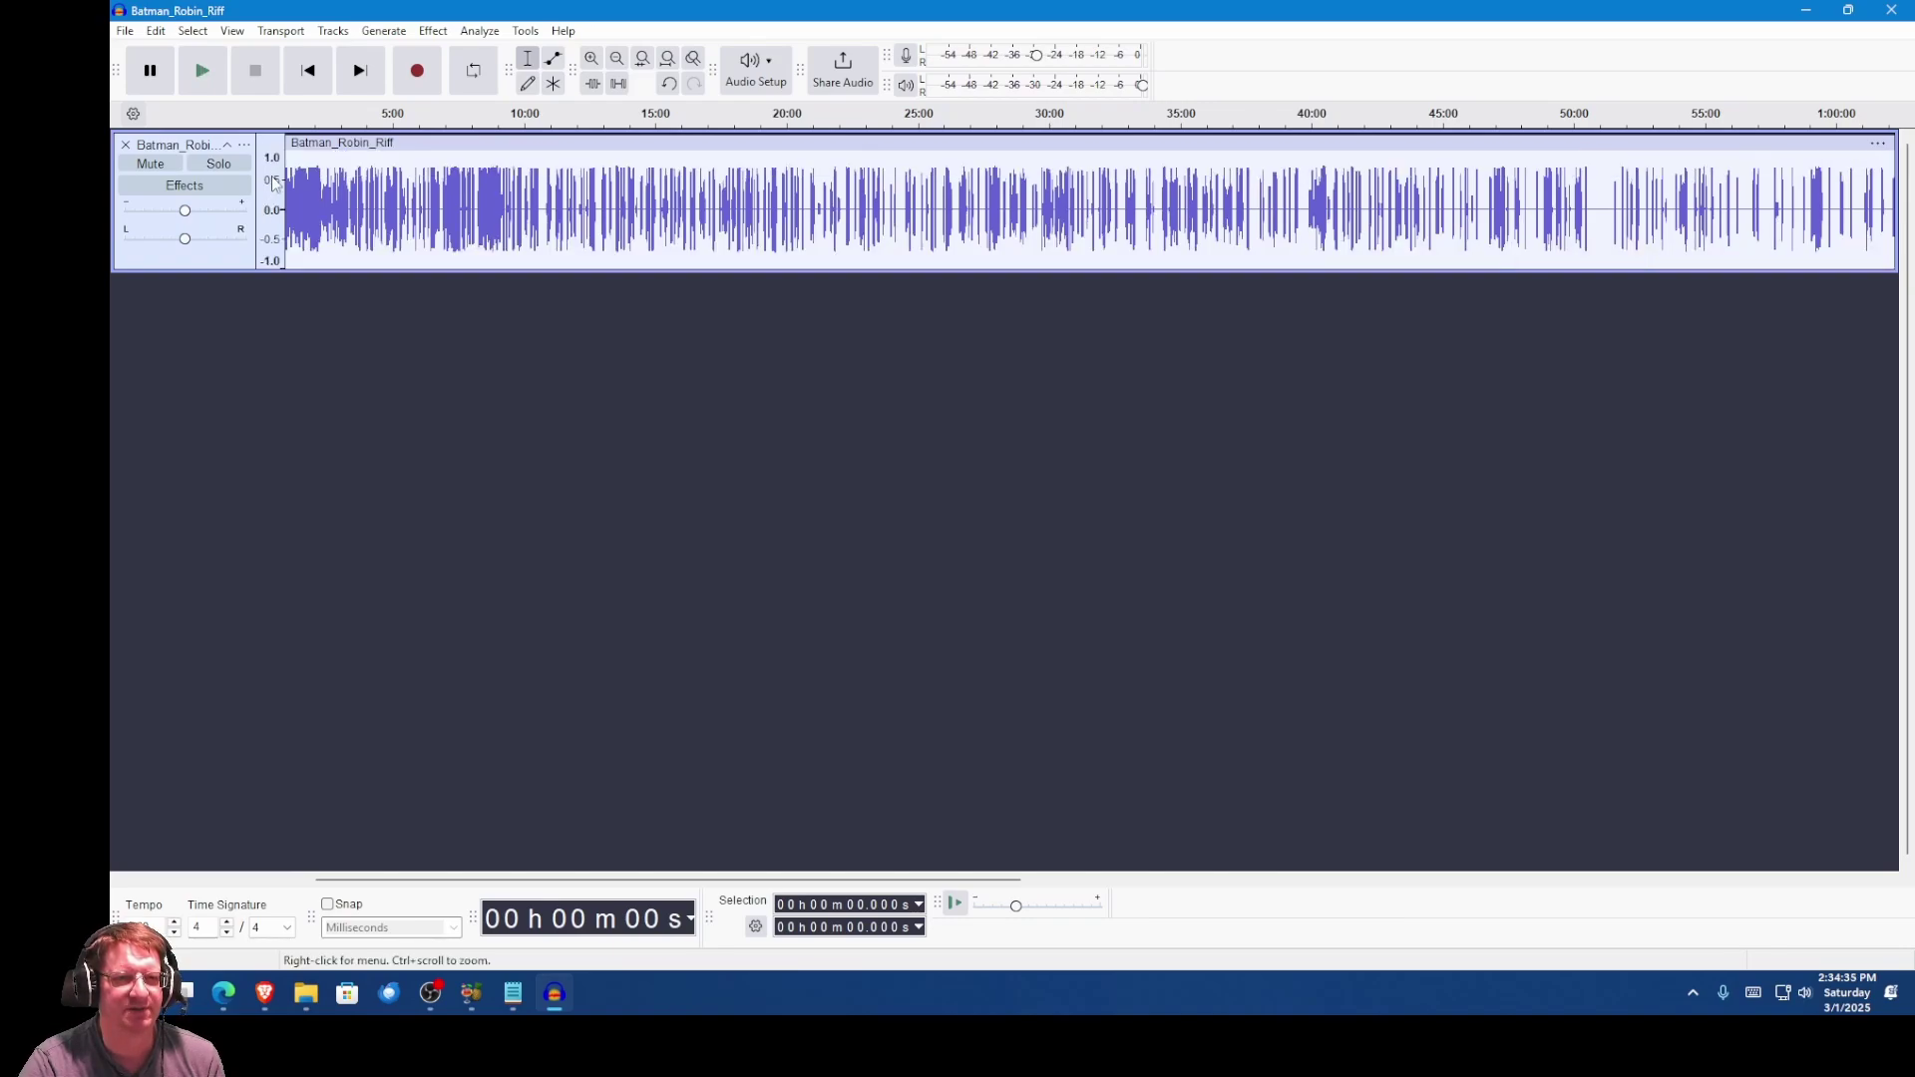
scroll(335, 195, "up", 1)
scroll(332, 195, "up", 1)
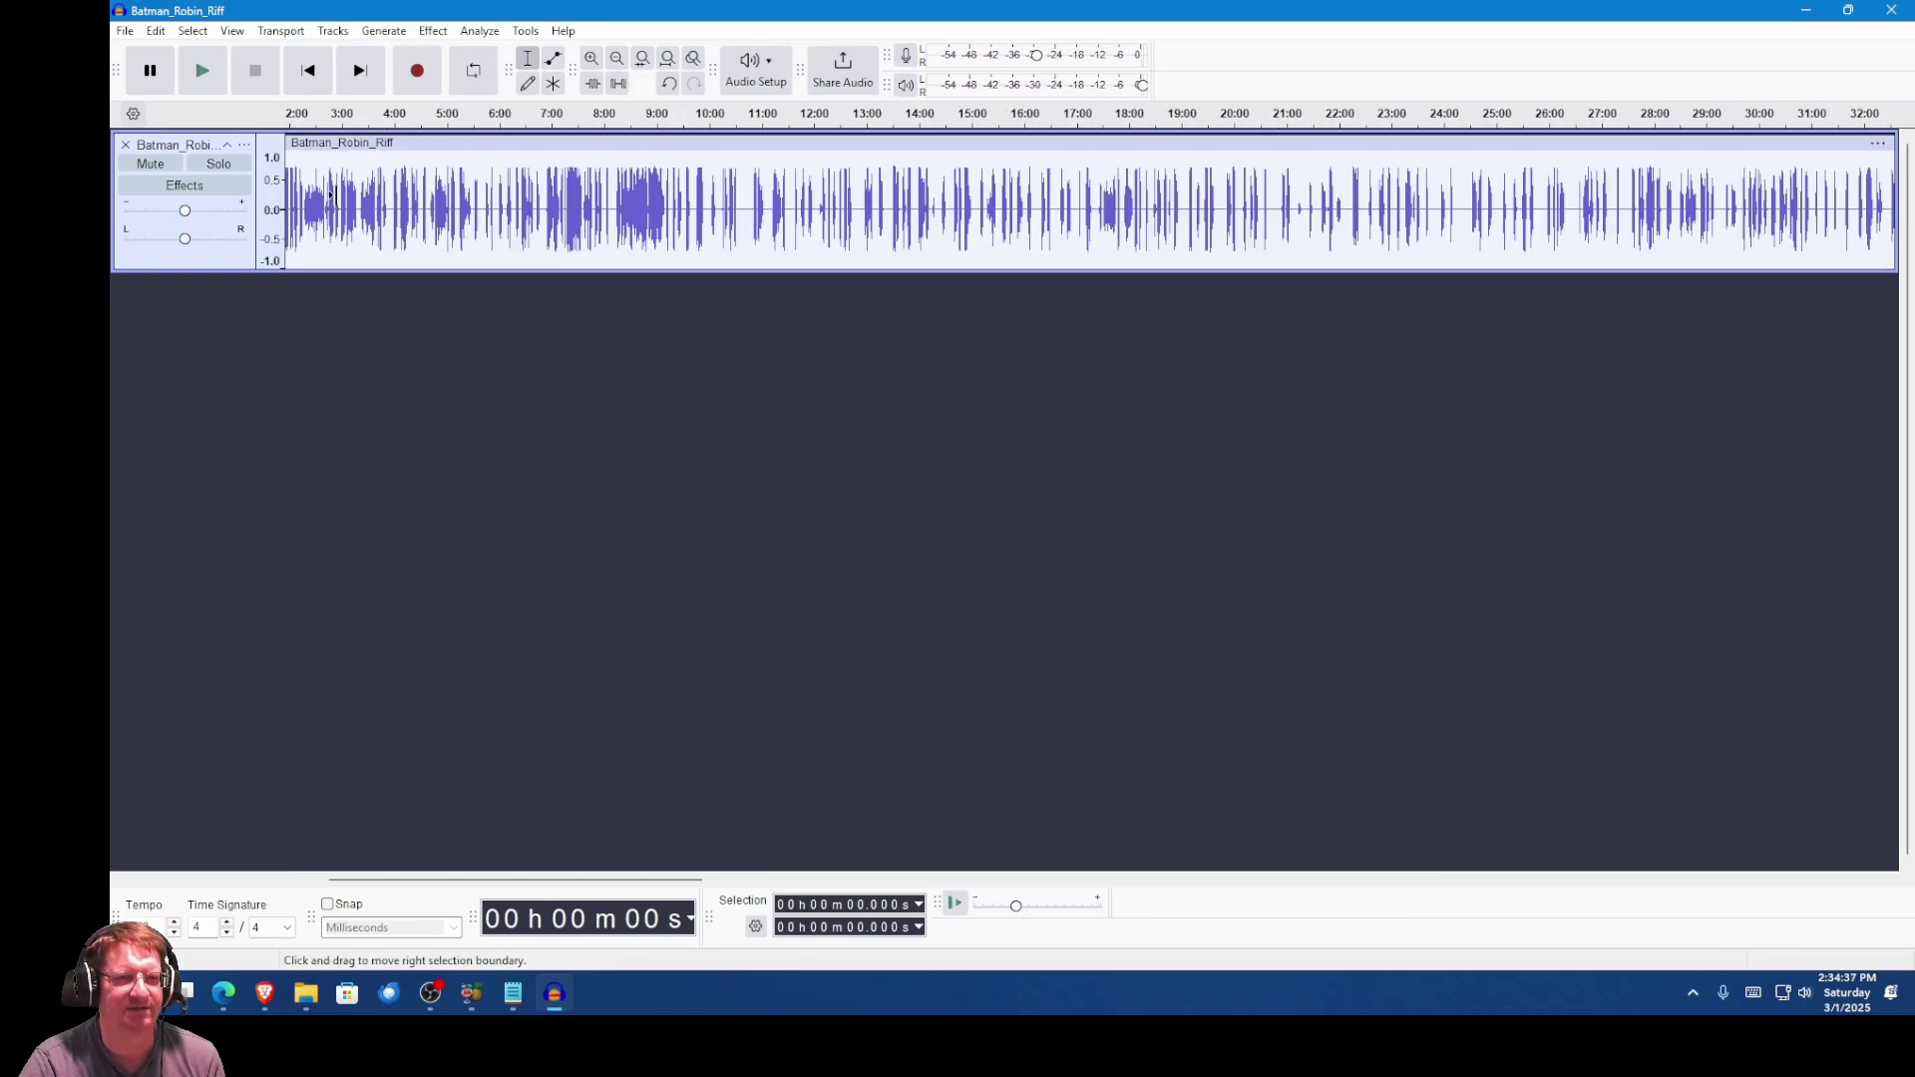
scroll(332, 195, "up", 2)
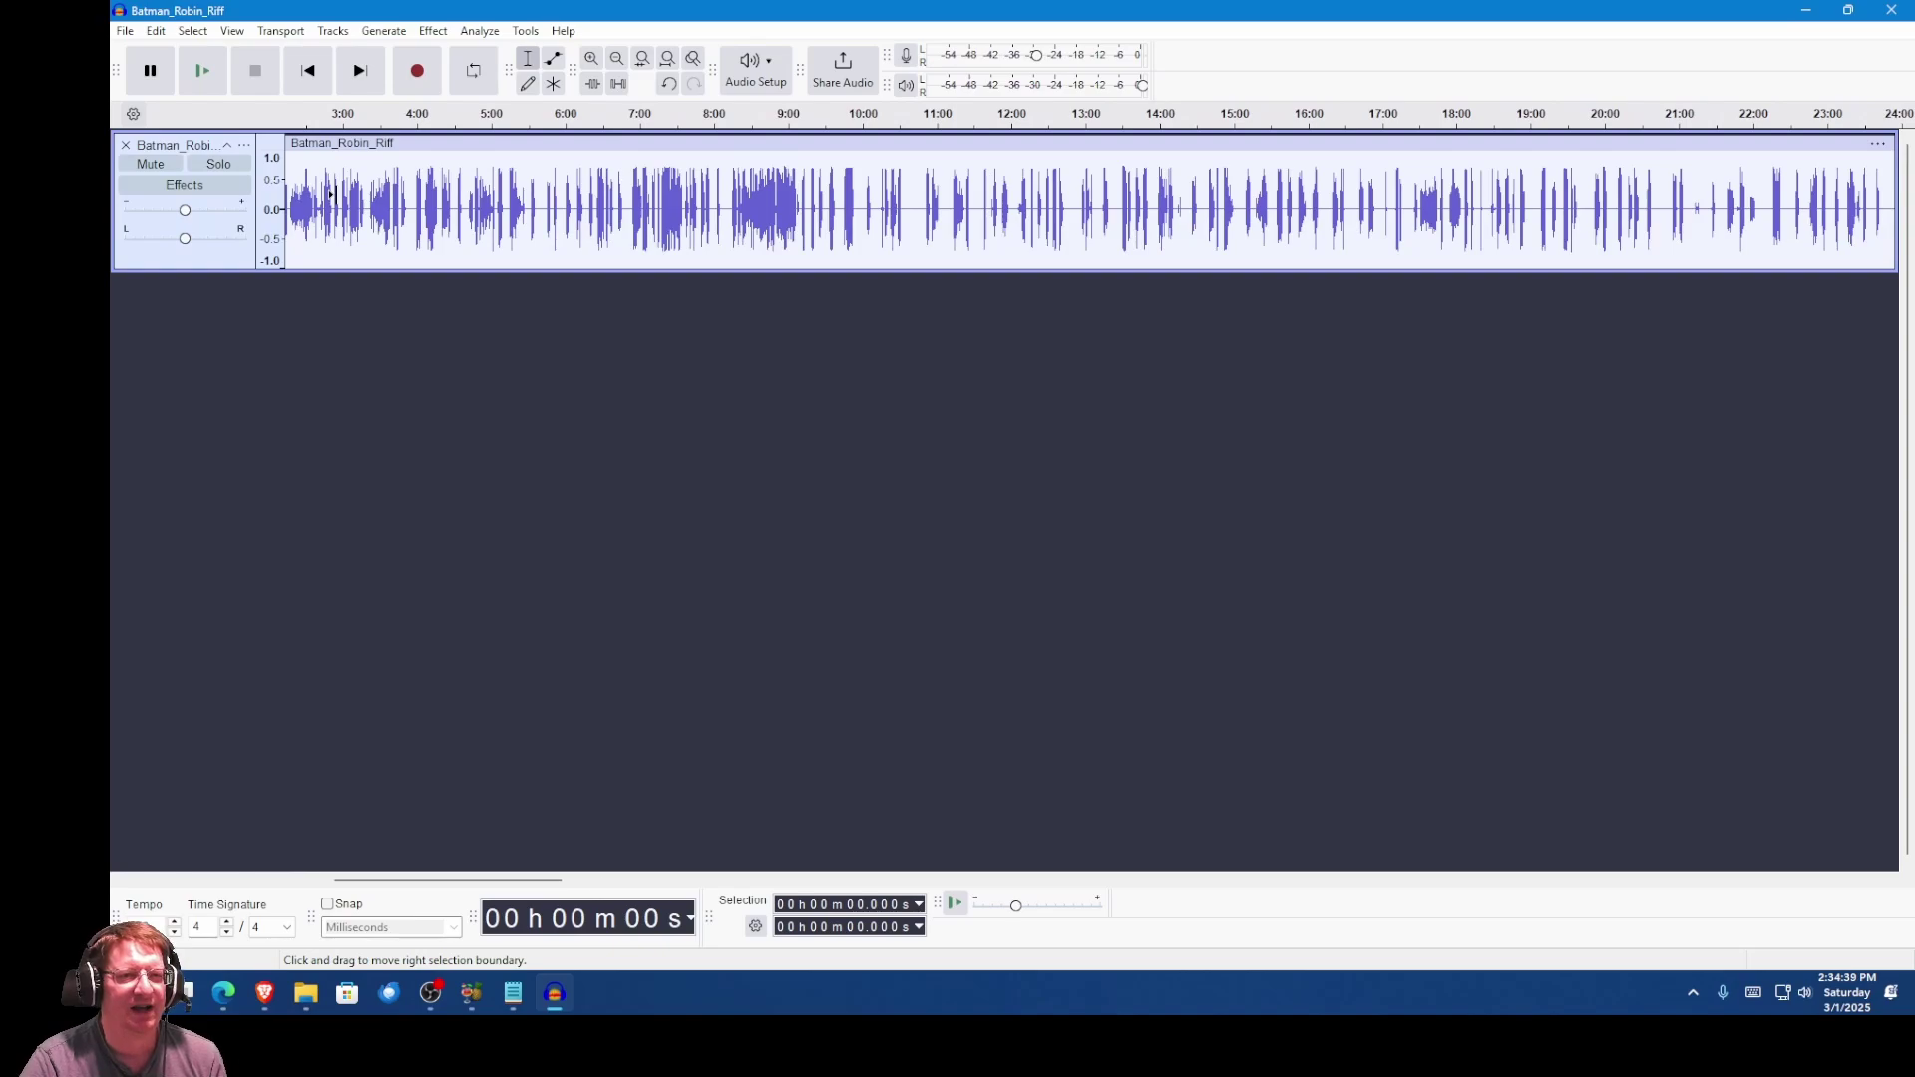
scroll(332, 196, "up", 2)
Step: Recheck the Readme's 3:43 time and play the riff audio from about 3:38 to locate its sync line in the waveform
key("alt+Tab")
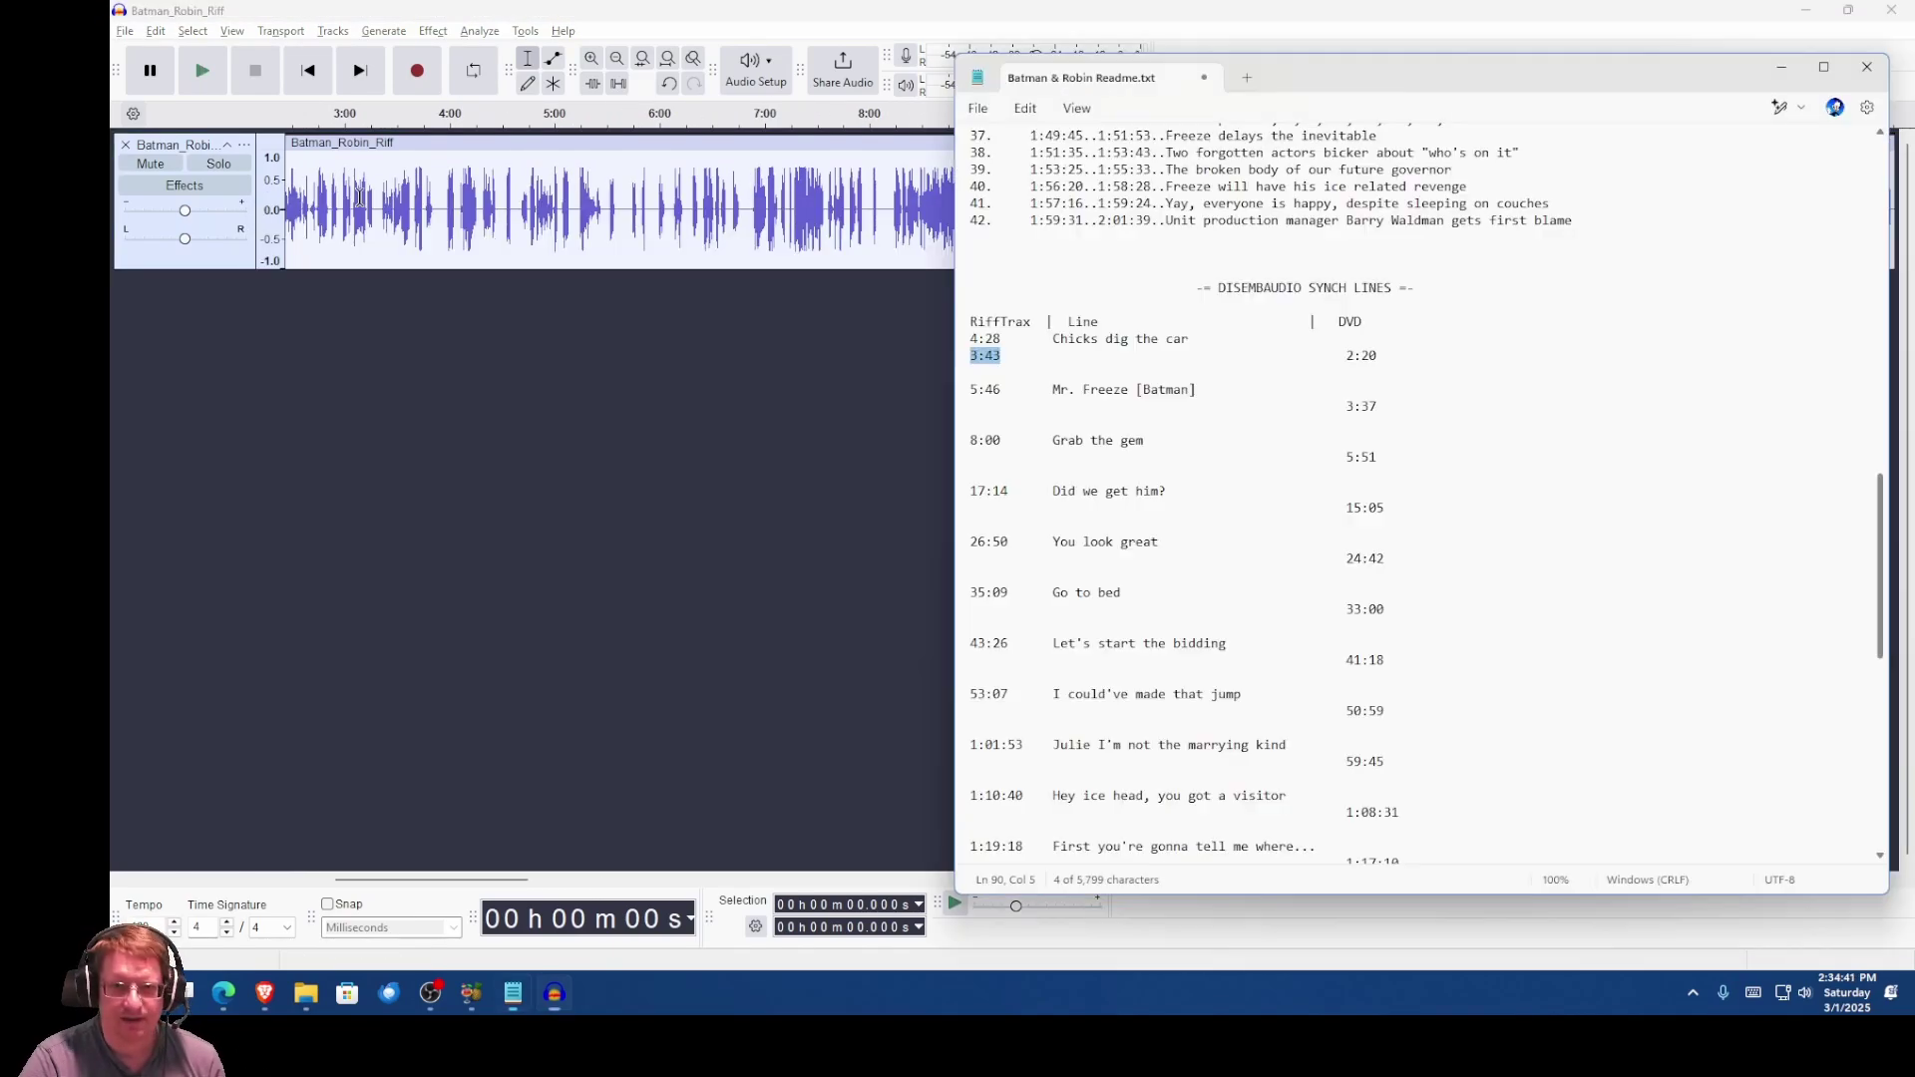
key("alt+Tab")
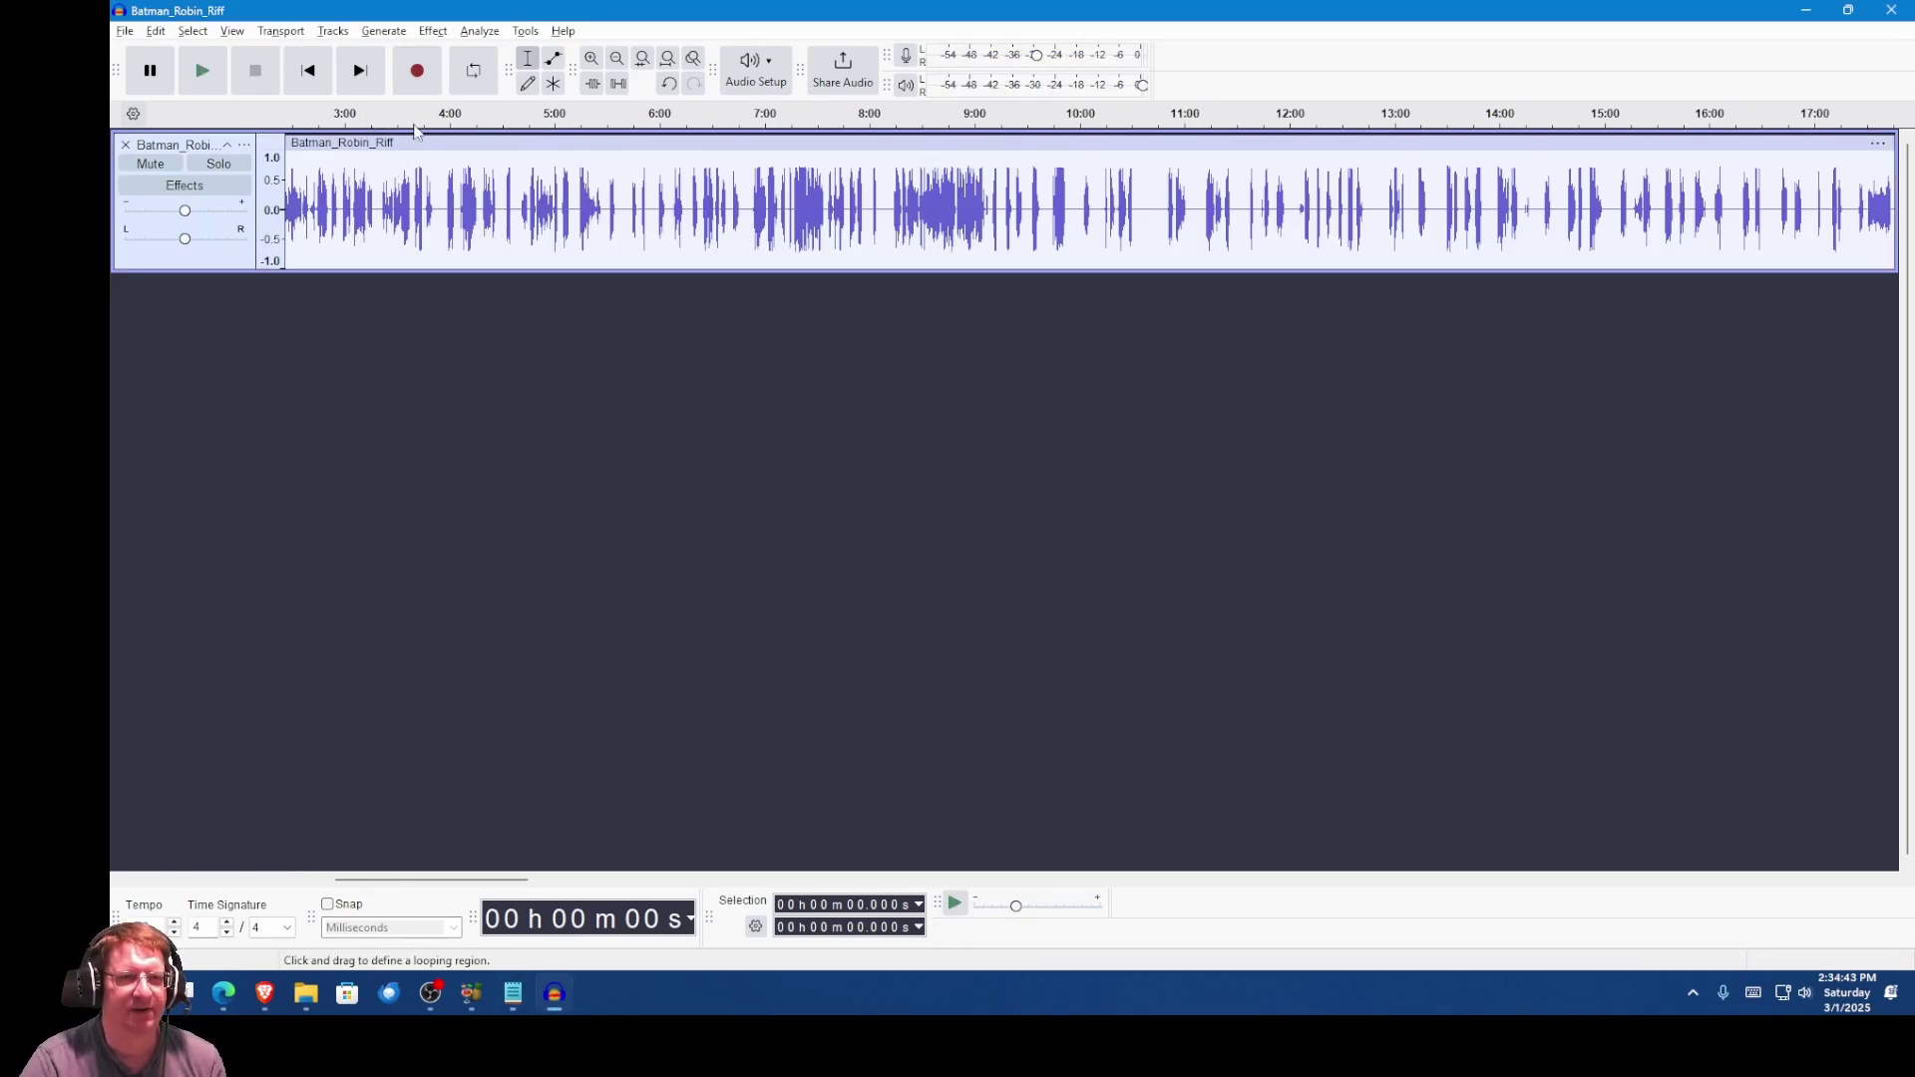
left_click(412, 199)
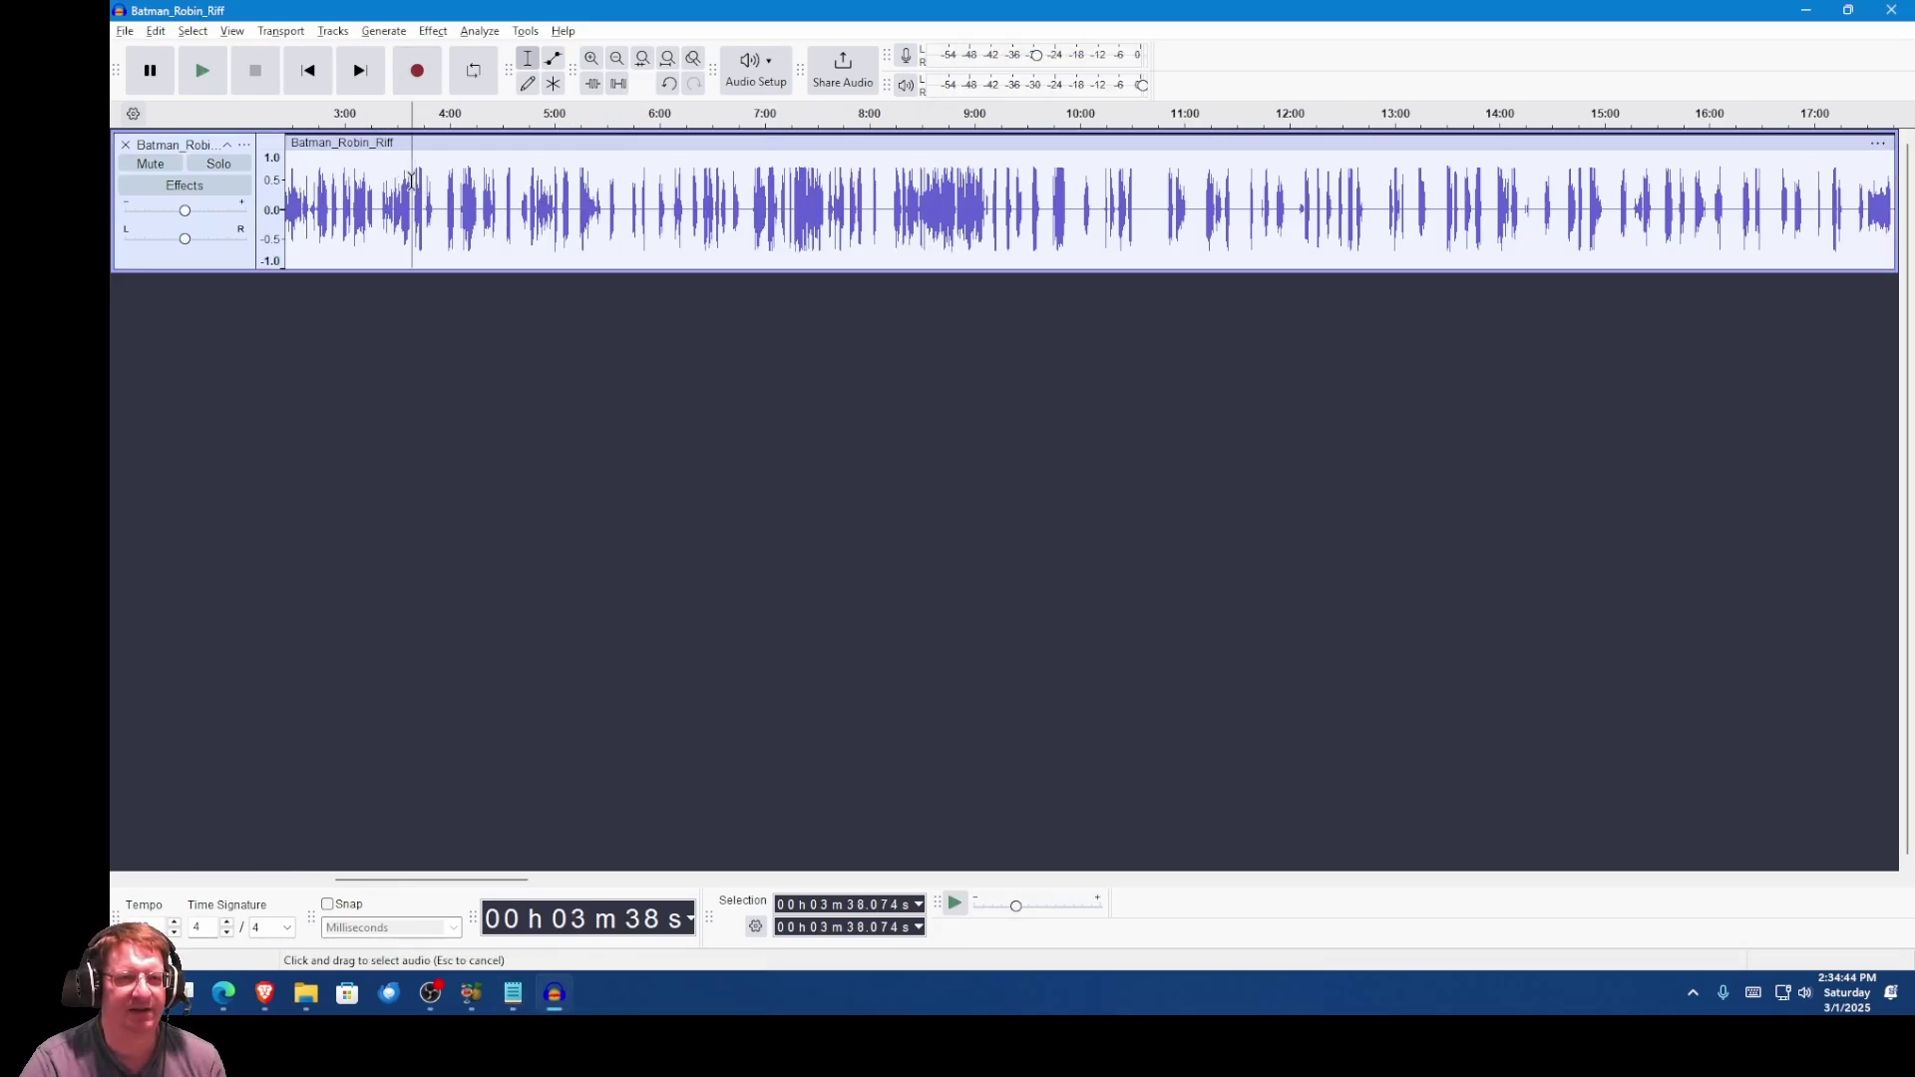
left_click(203, 74)
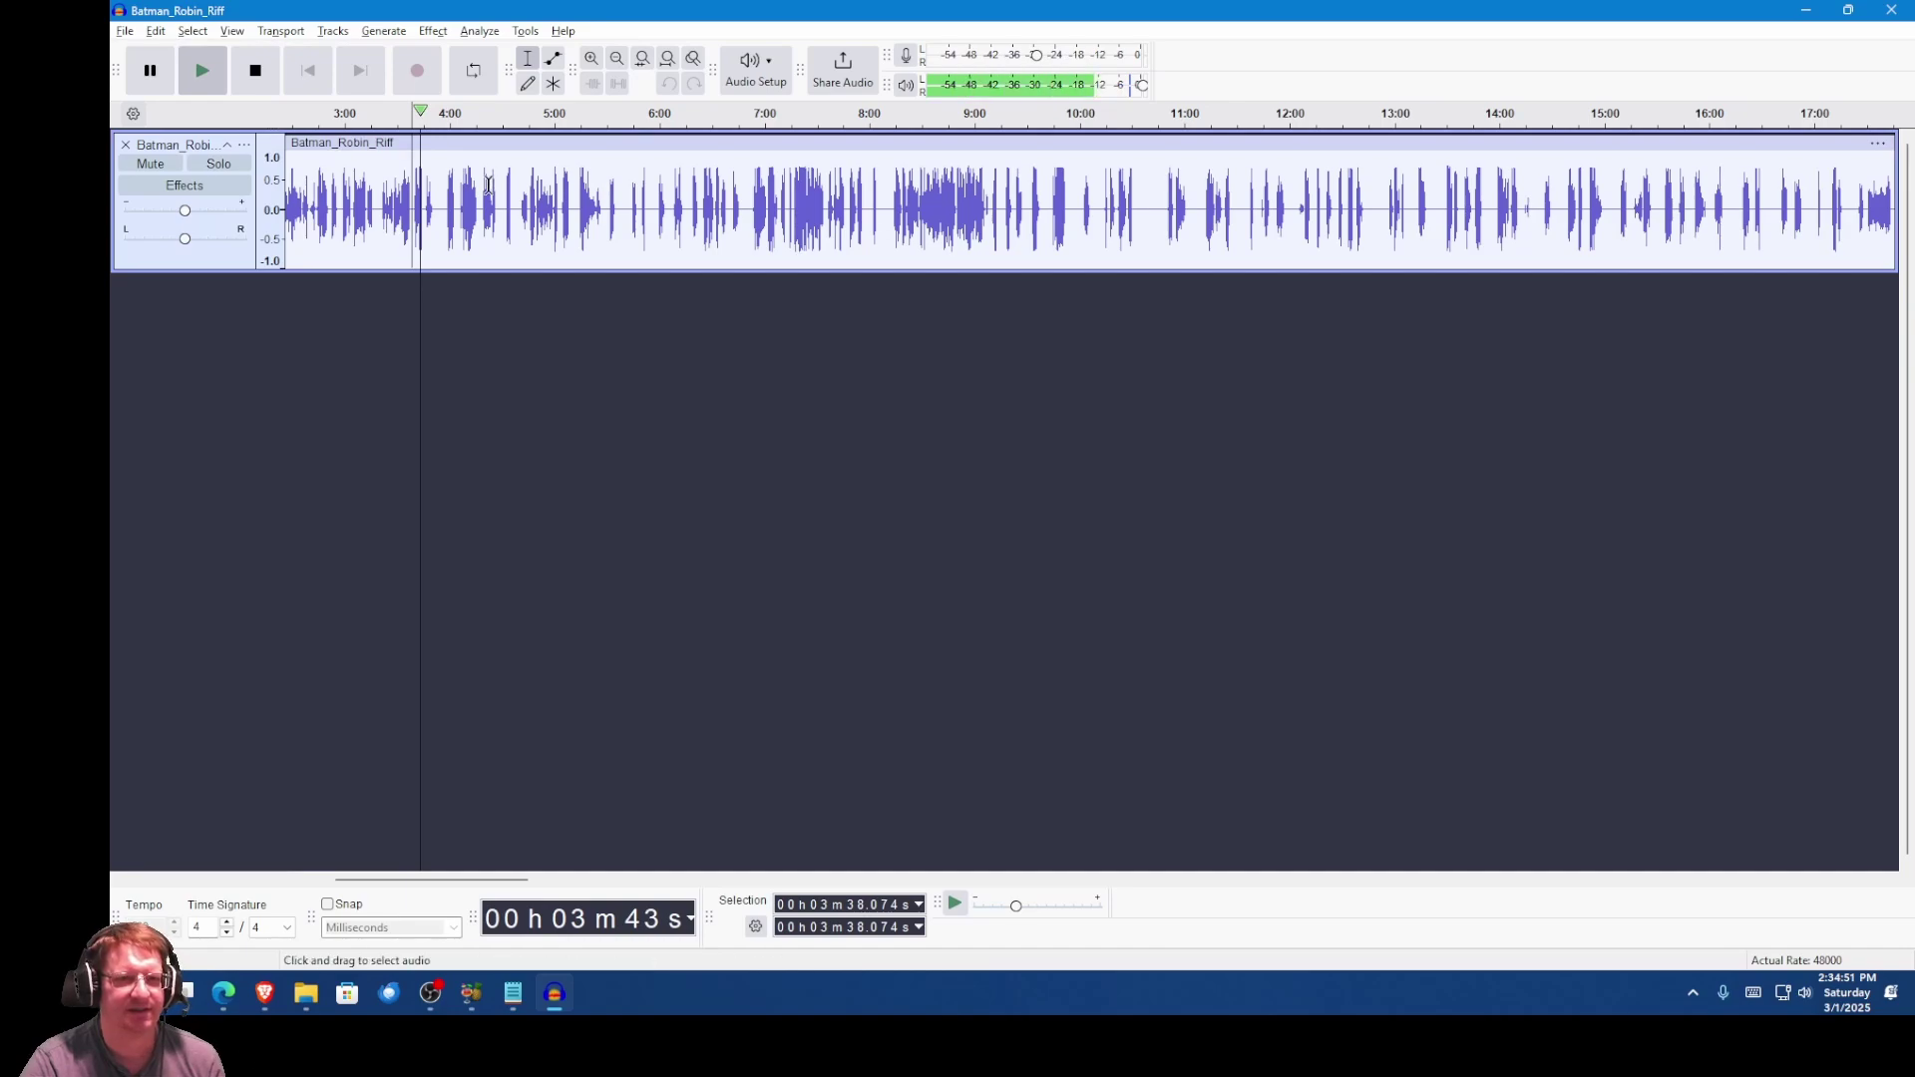
left_click(255, 76)
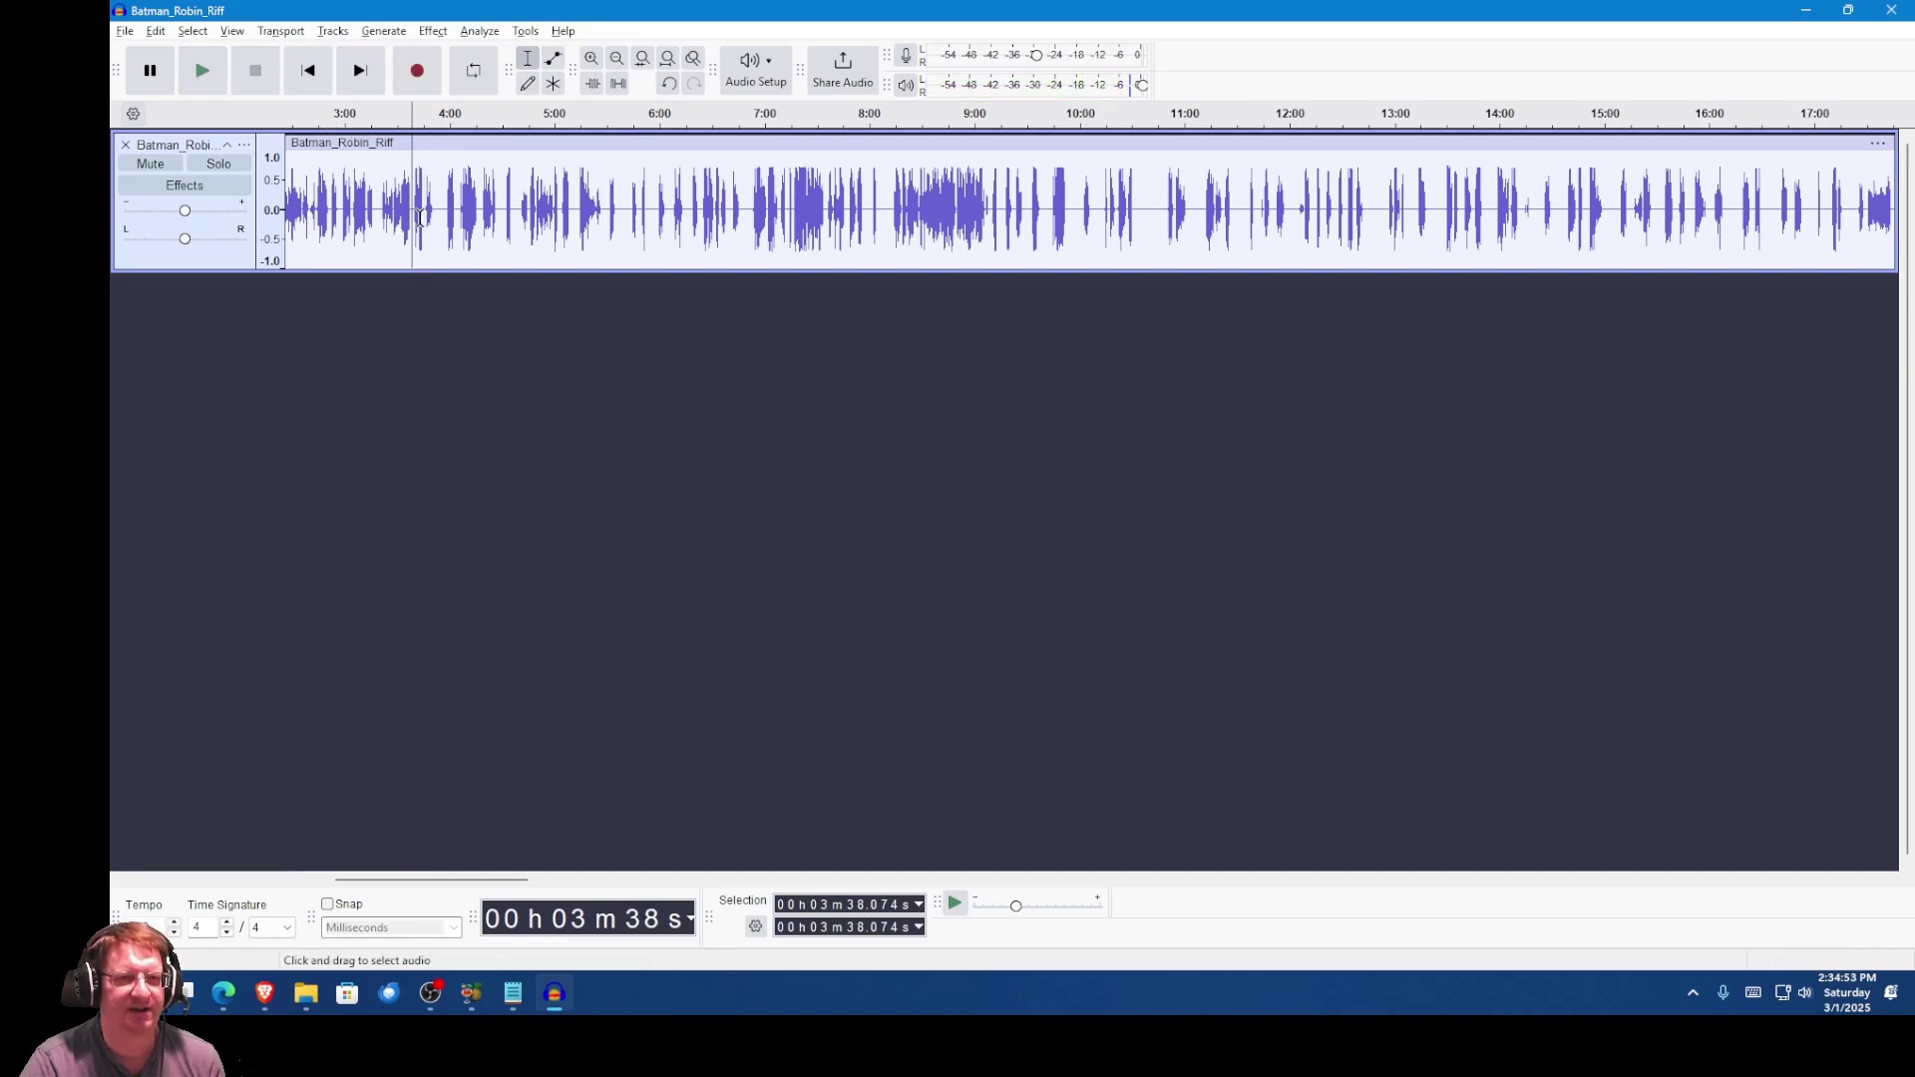
scroll(420, 210, "up", 3)
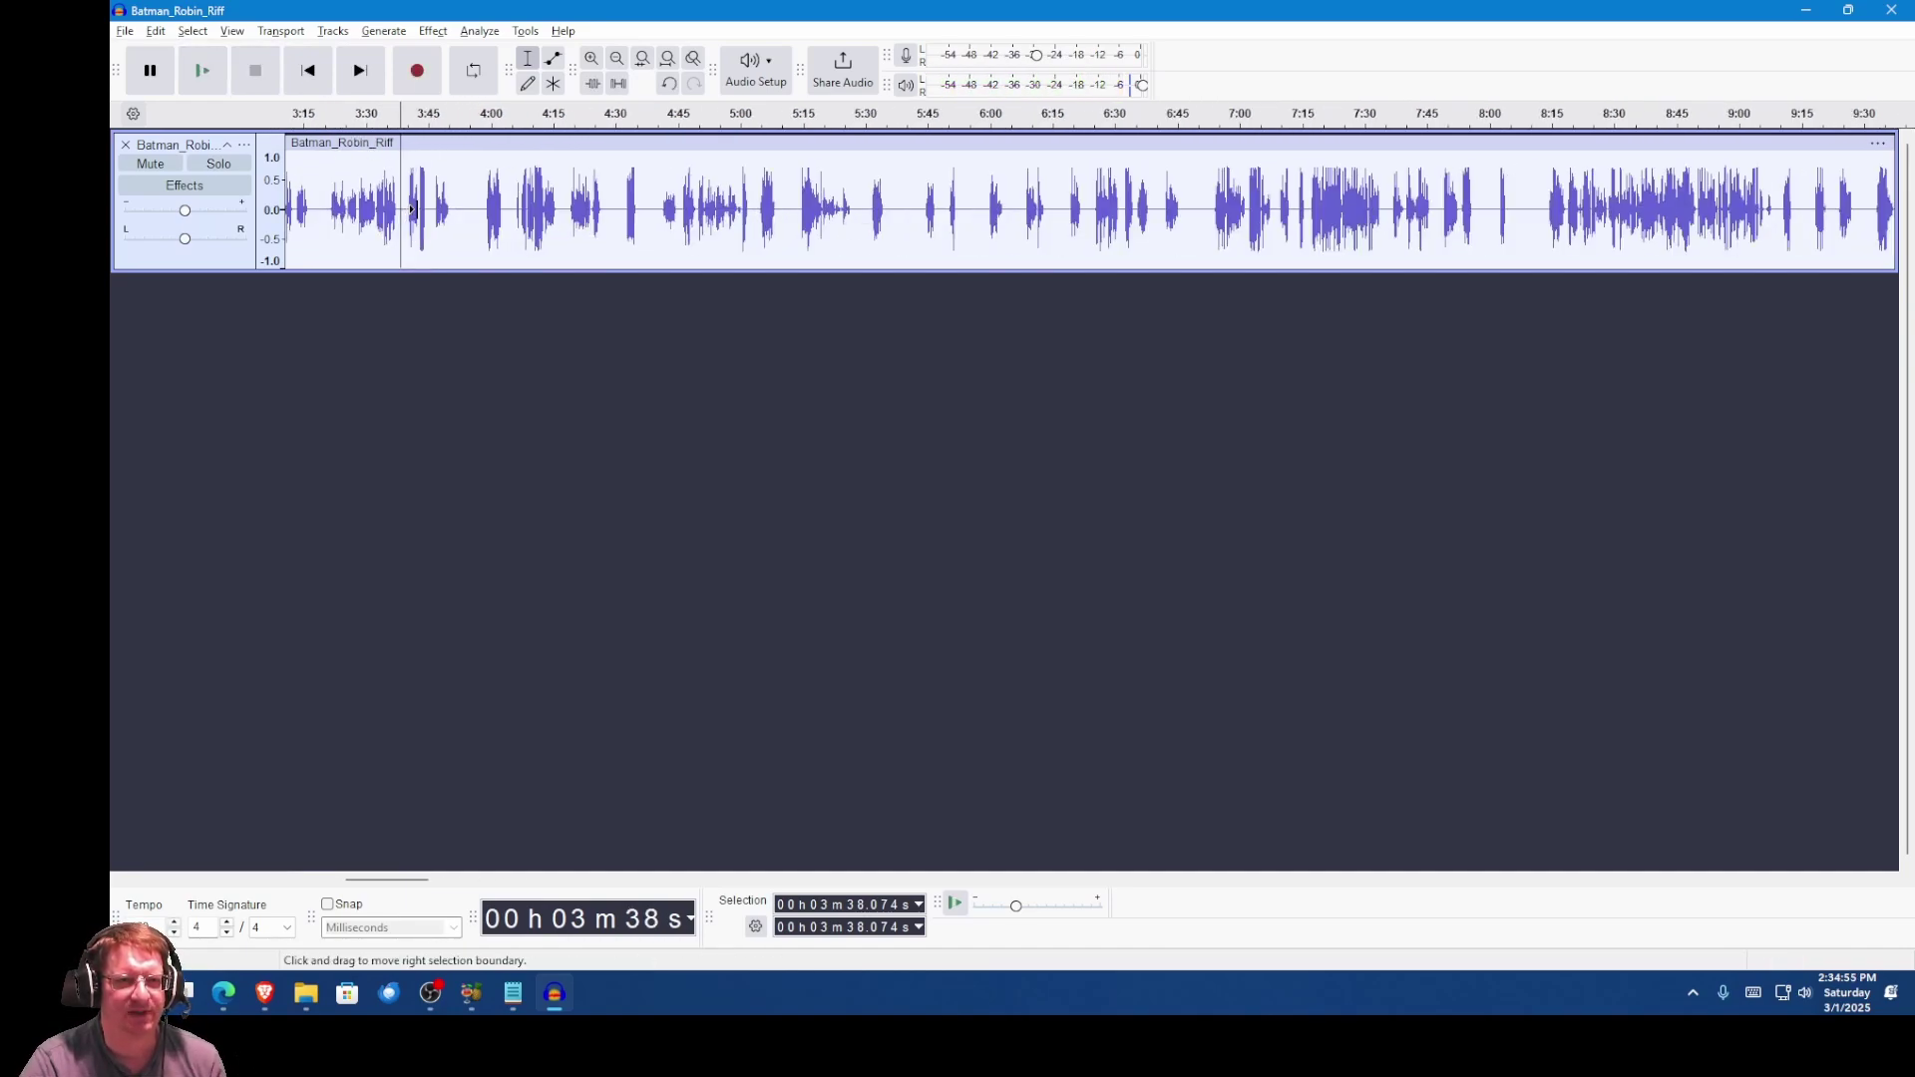
Step: Select the riff audio from about 3:42.5 to 3:45.2, play it to check the sync line, and silence that selection
scroll(419, 210, "up", 2)
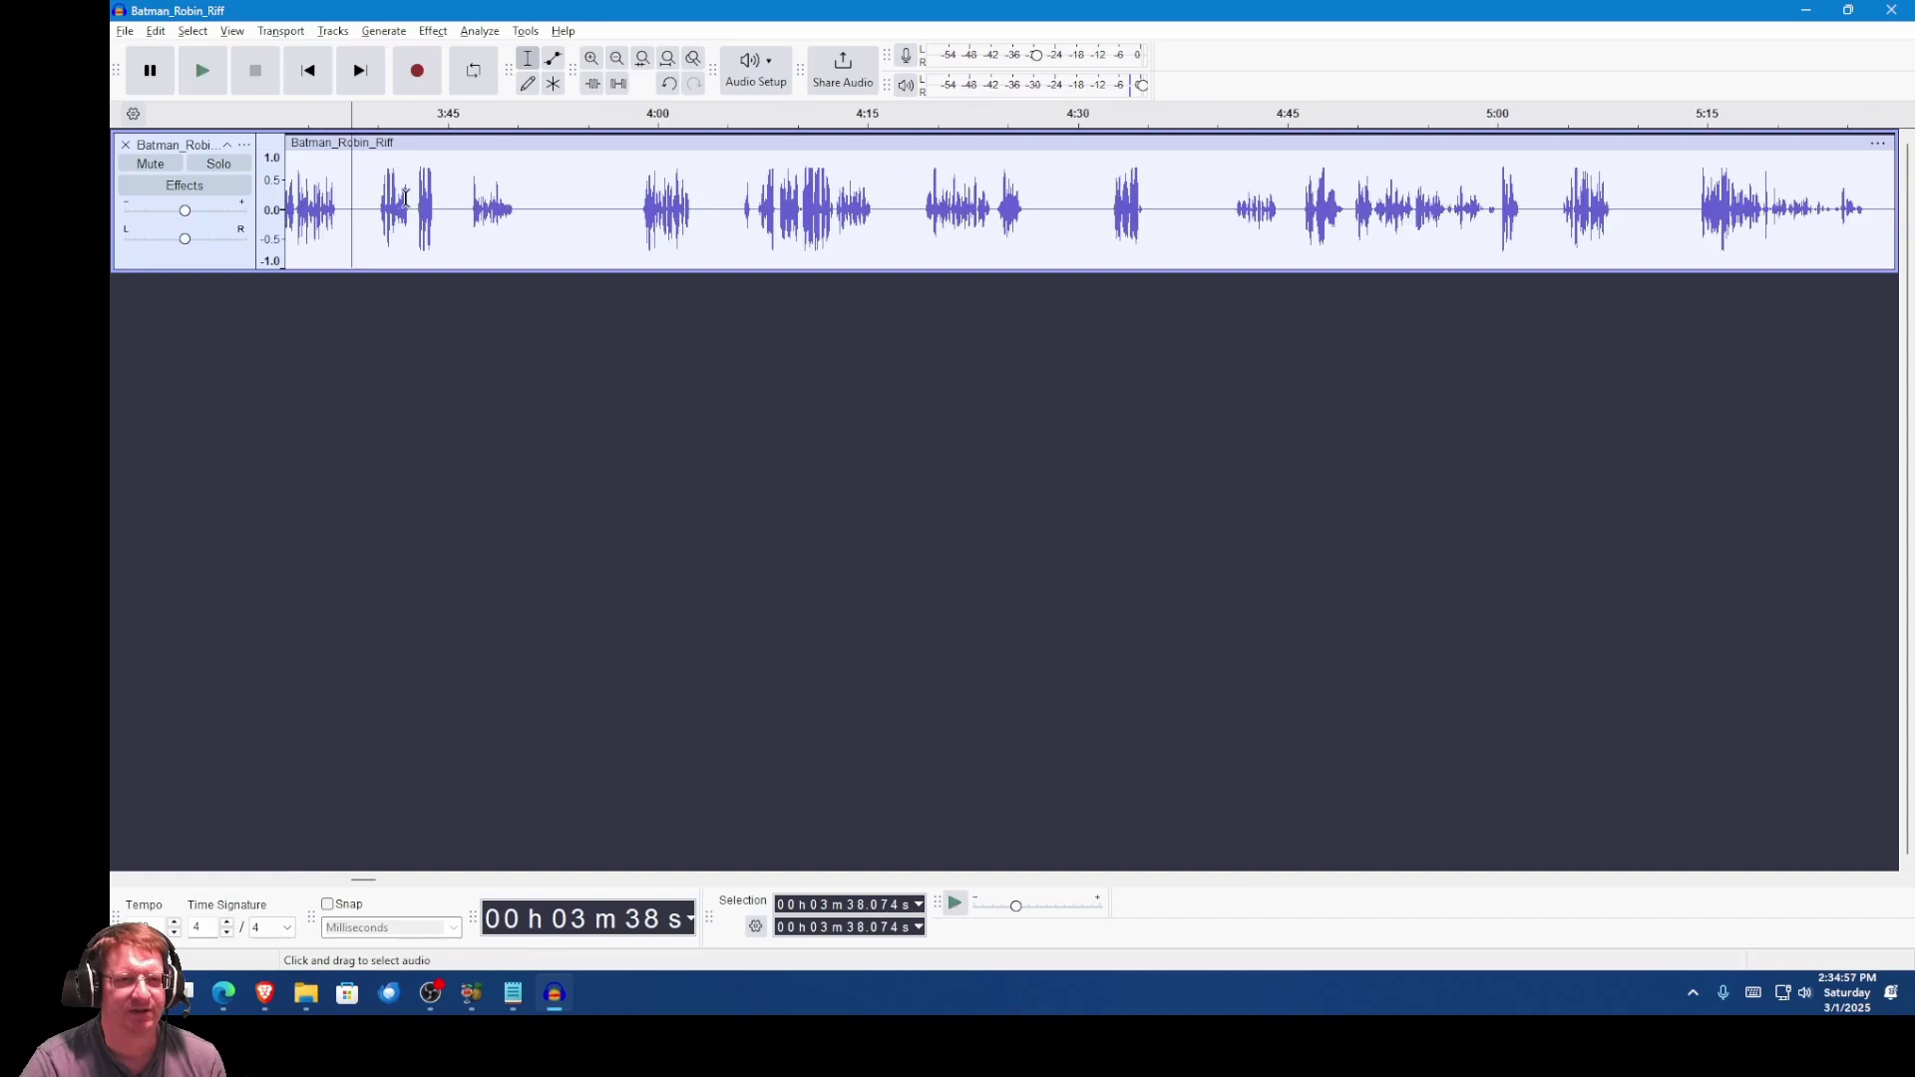
left_click_drag(414, 204, 450, 201)
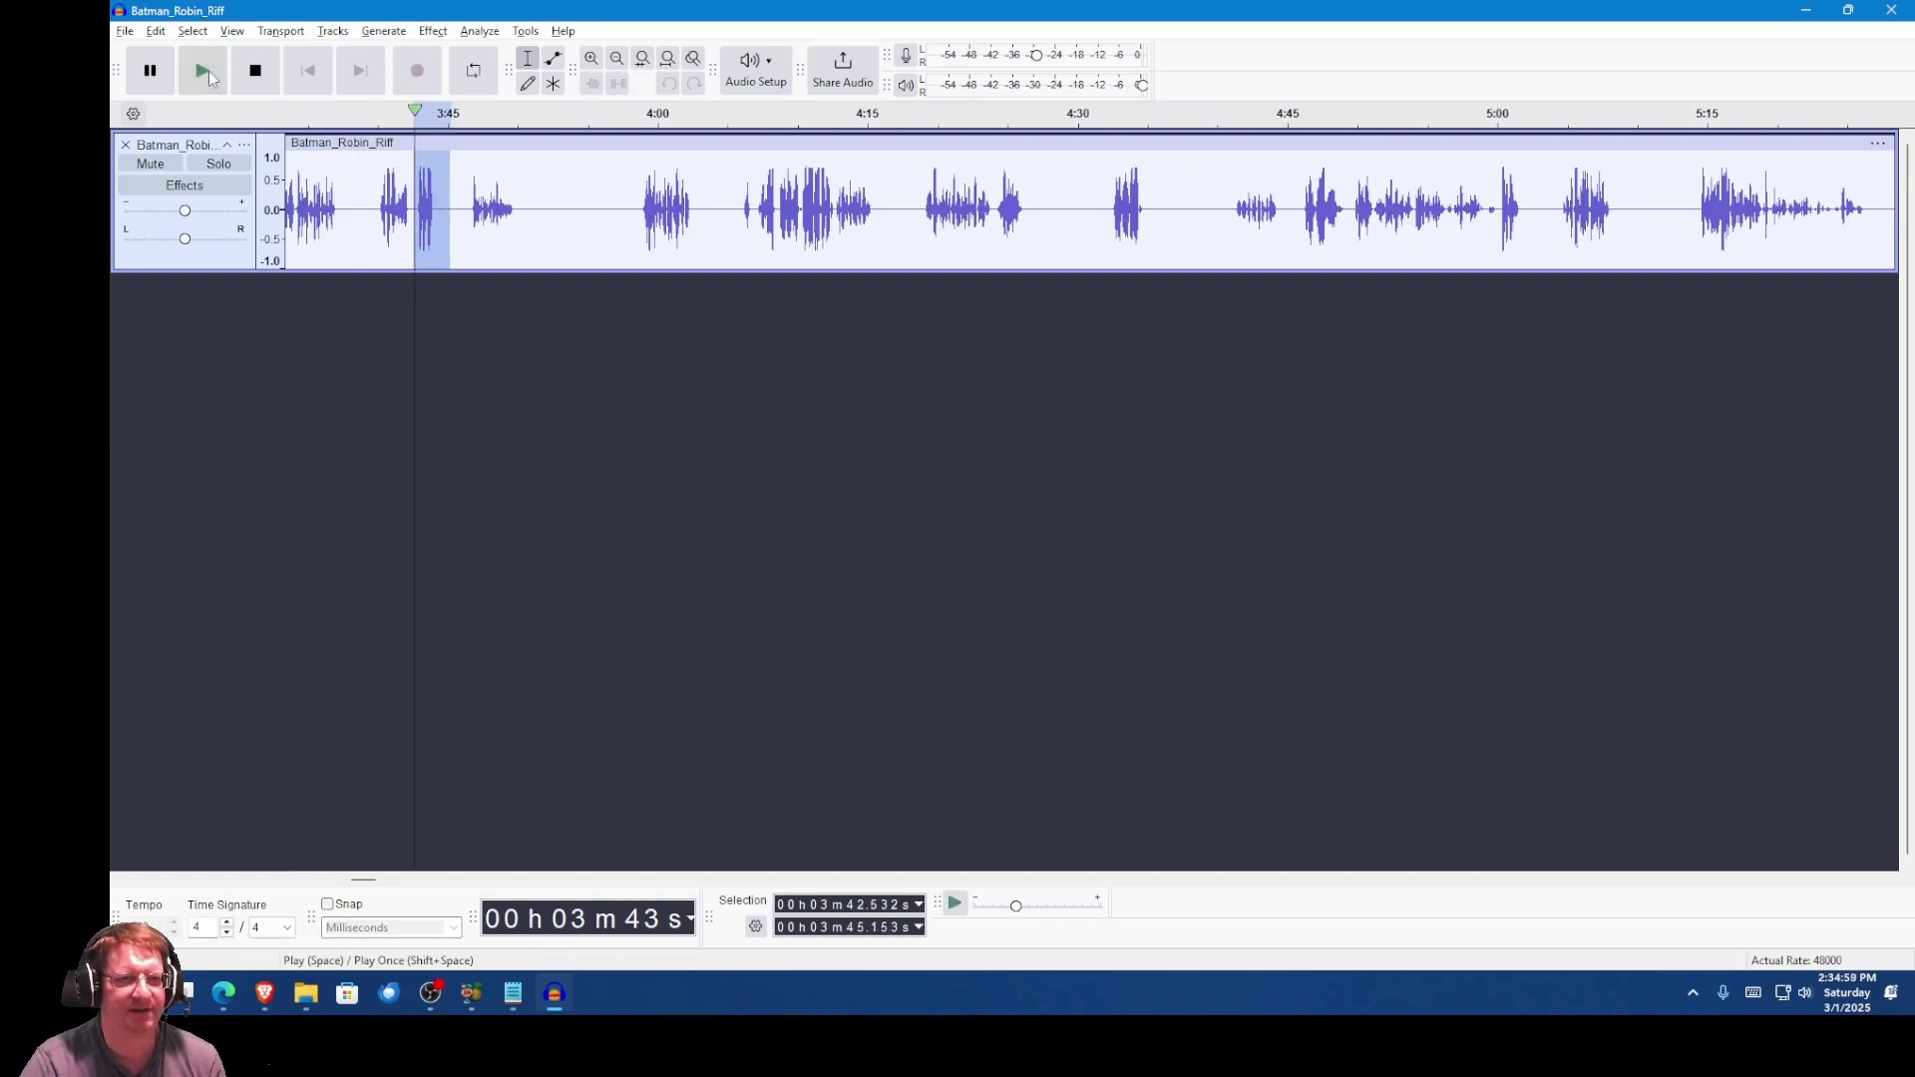
left_click(203, 71)
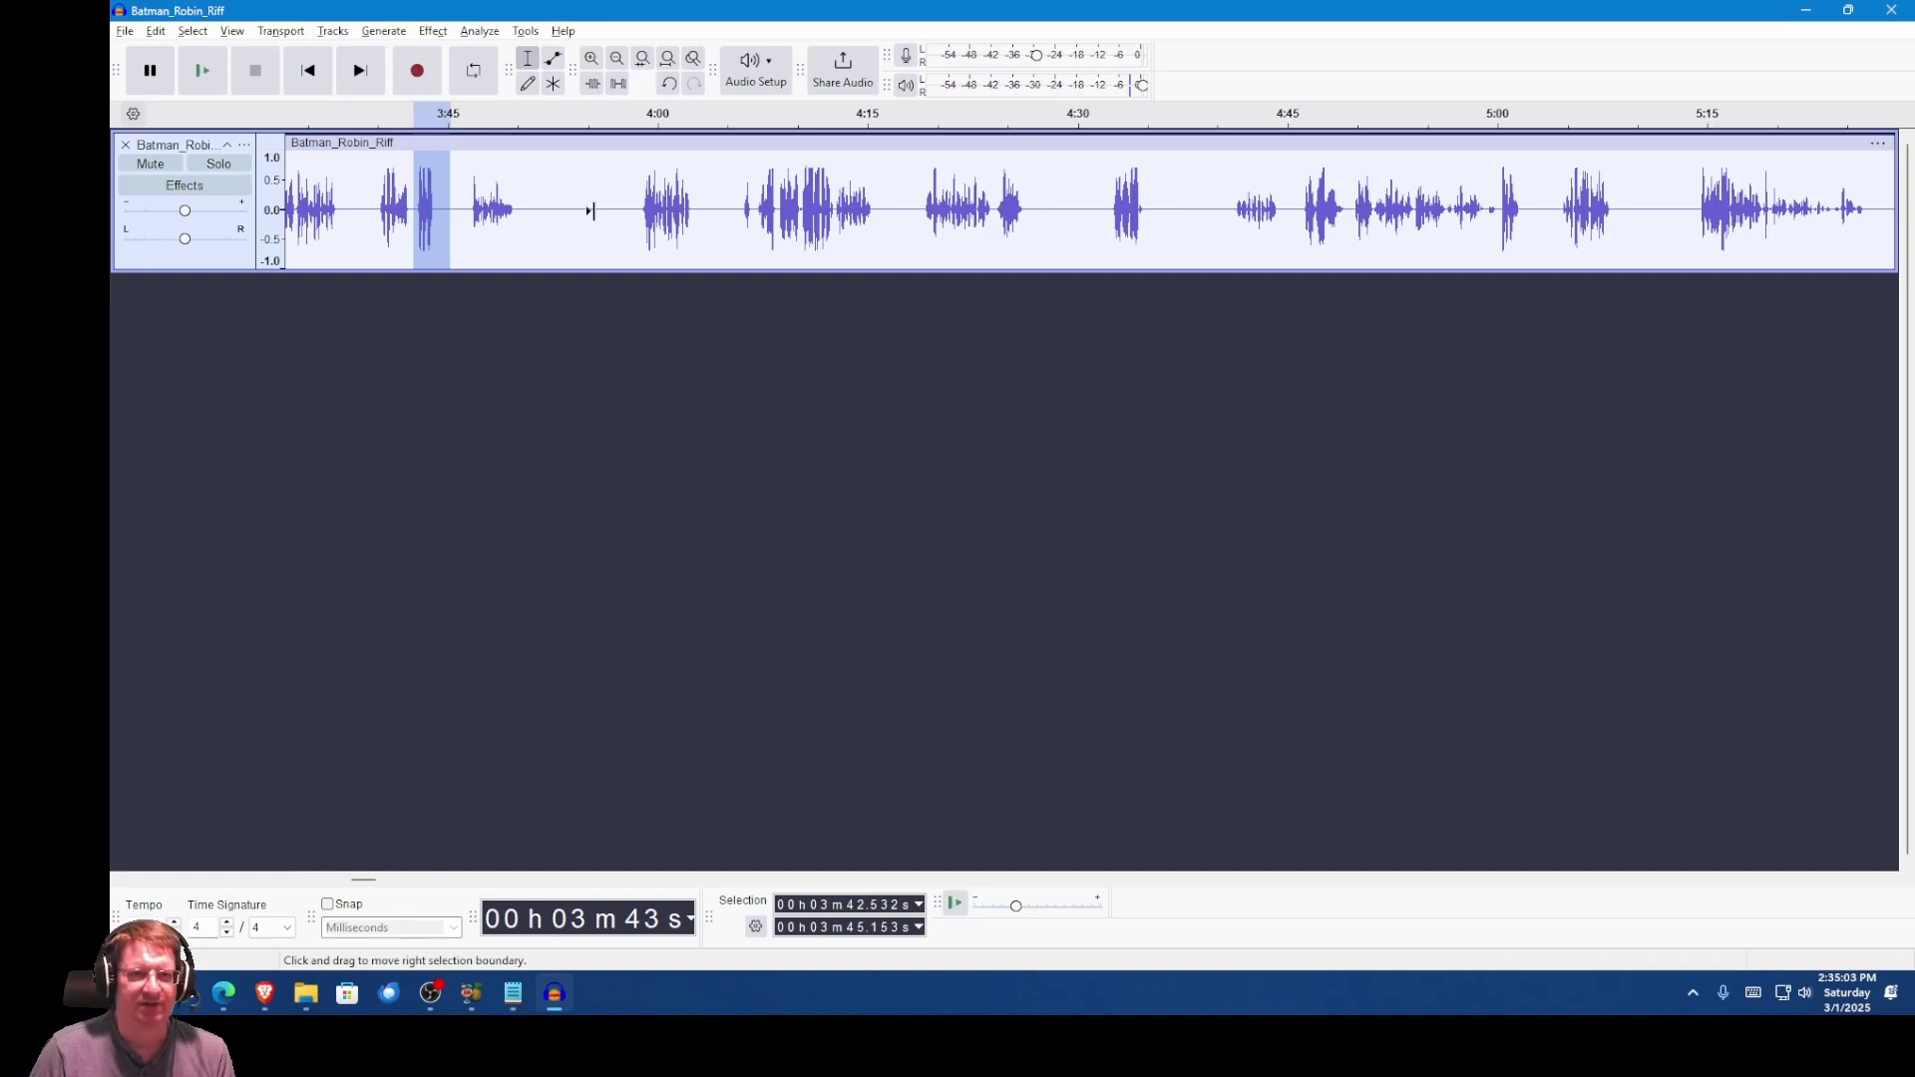
key("ctrl+l")
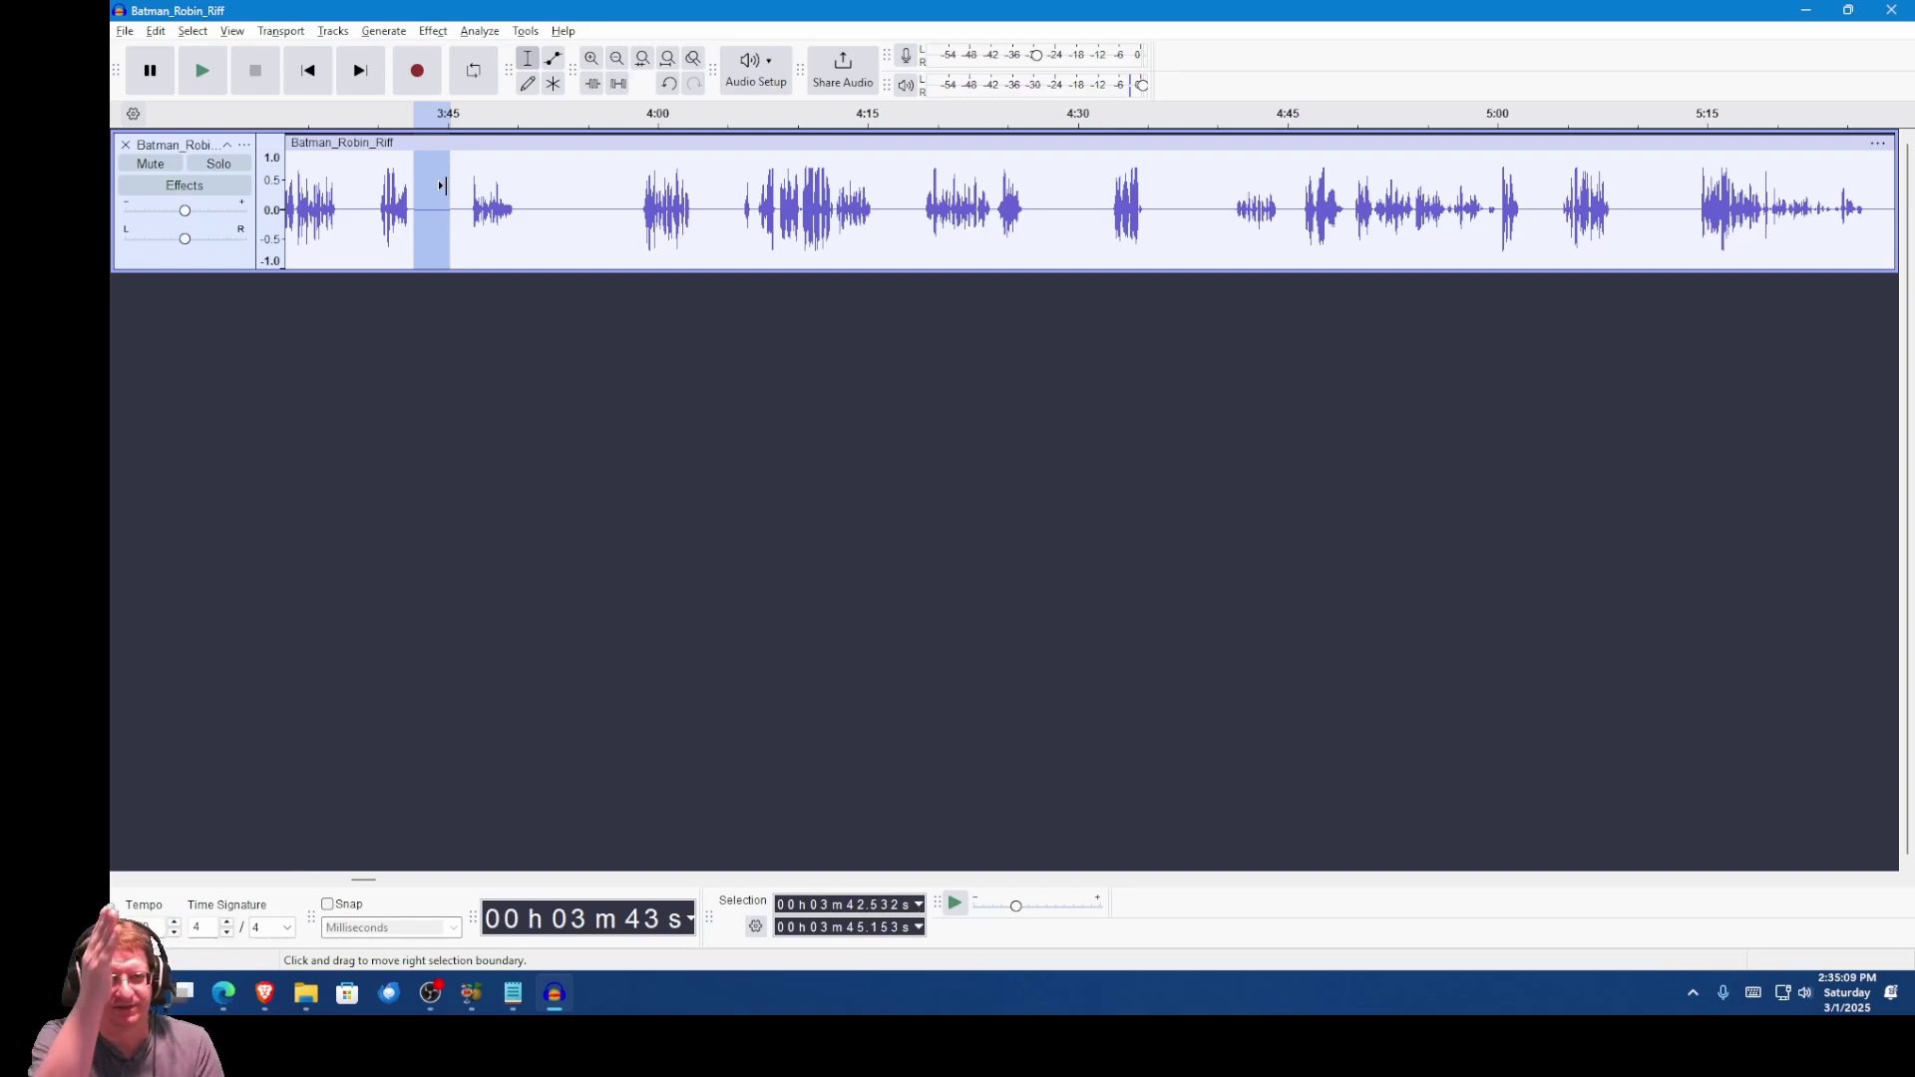
Step: Check the Readme for the next sync line, play the riff audio from about 5:00.0 to 5:02.2, and silence that selection
left_click(515, 994)
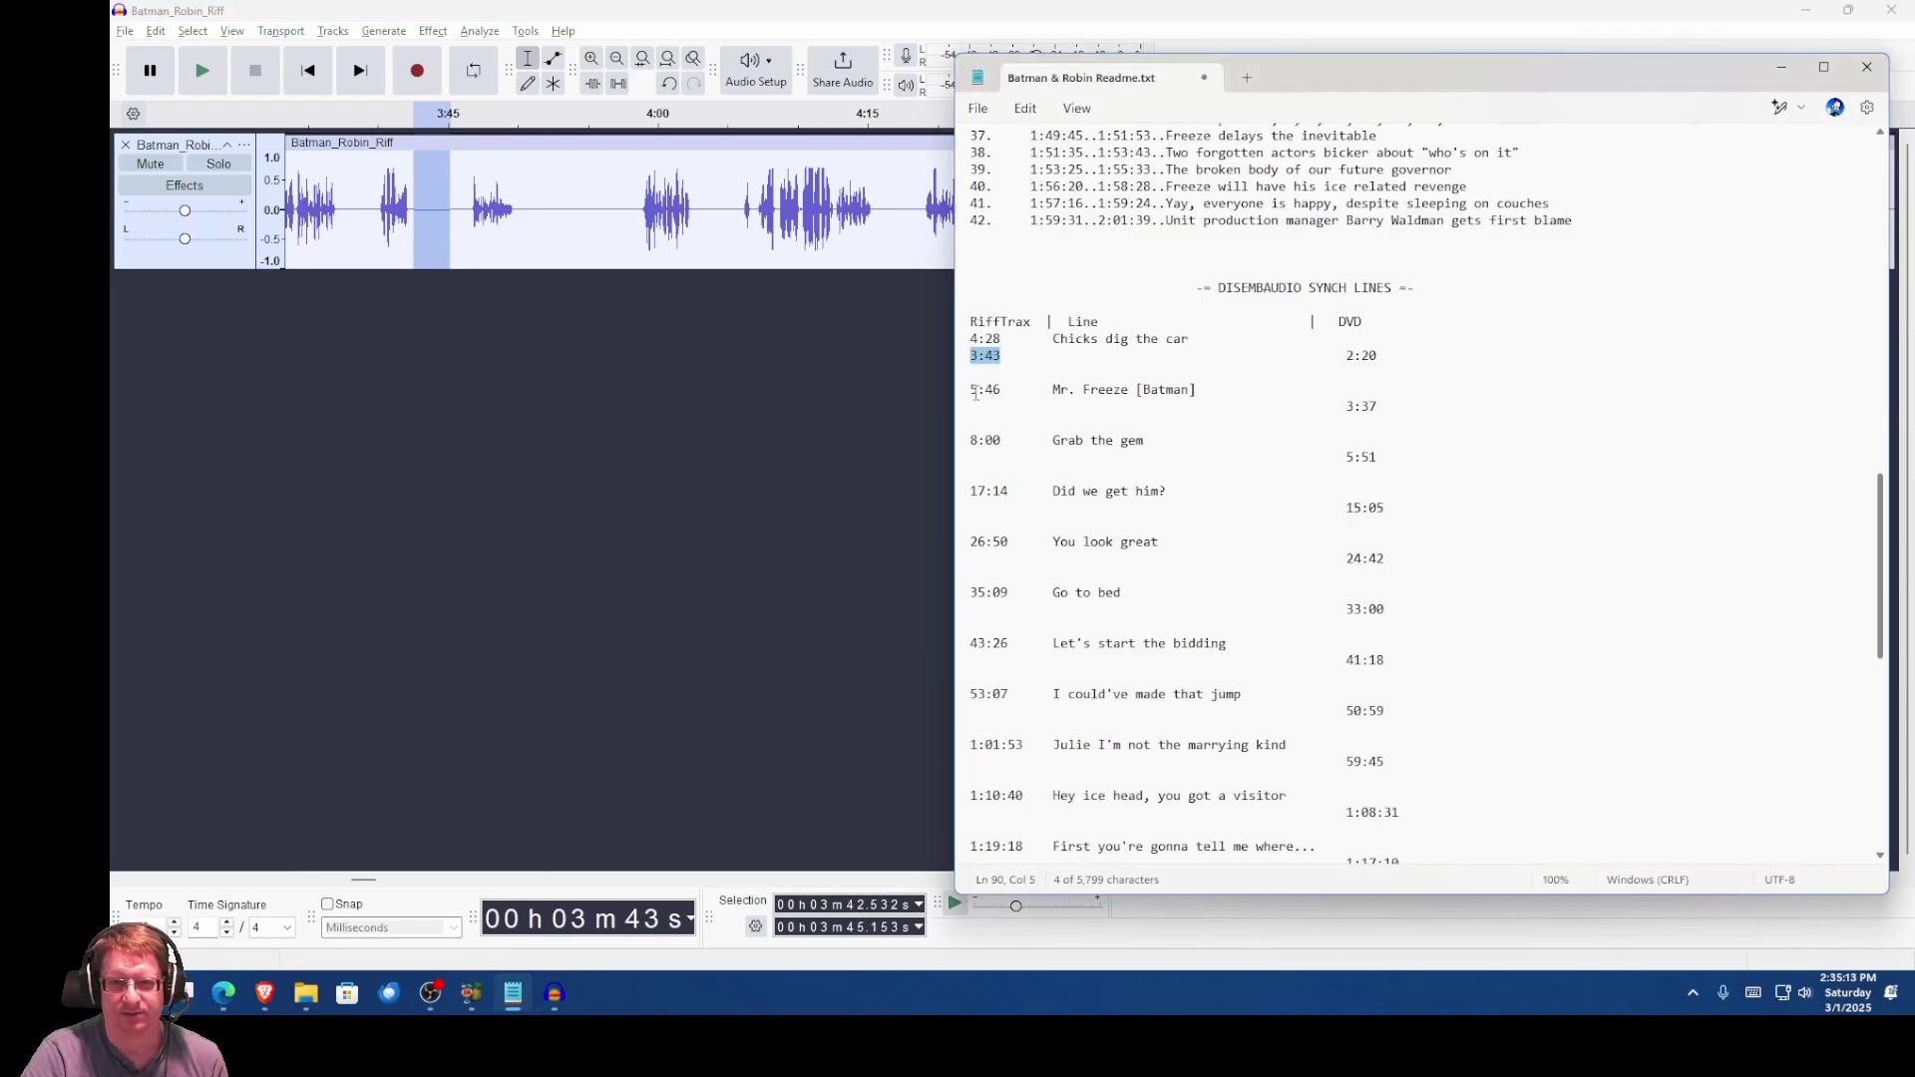
left_click(786, 696)
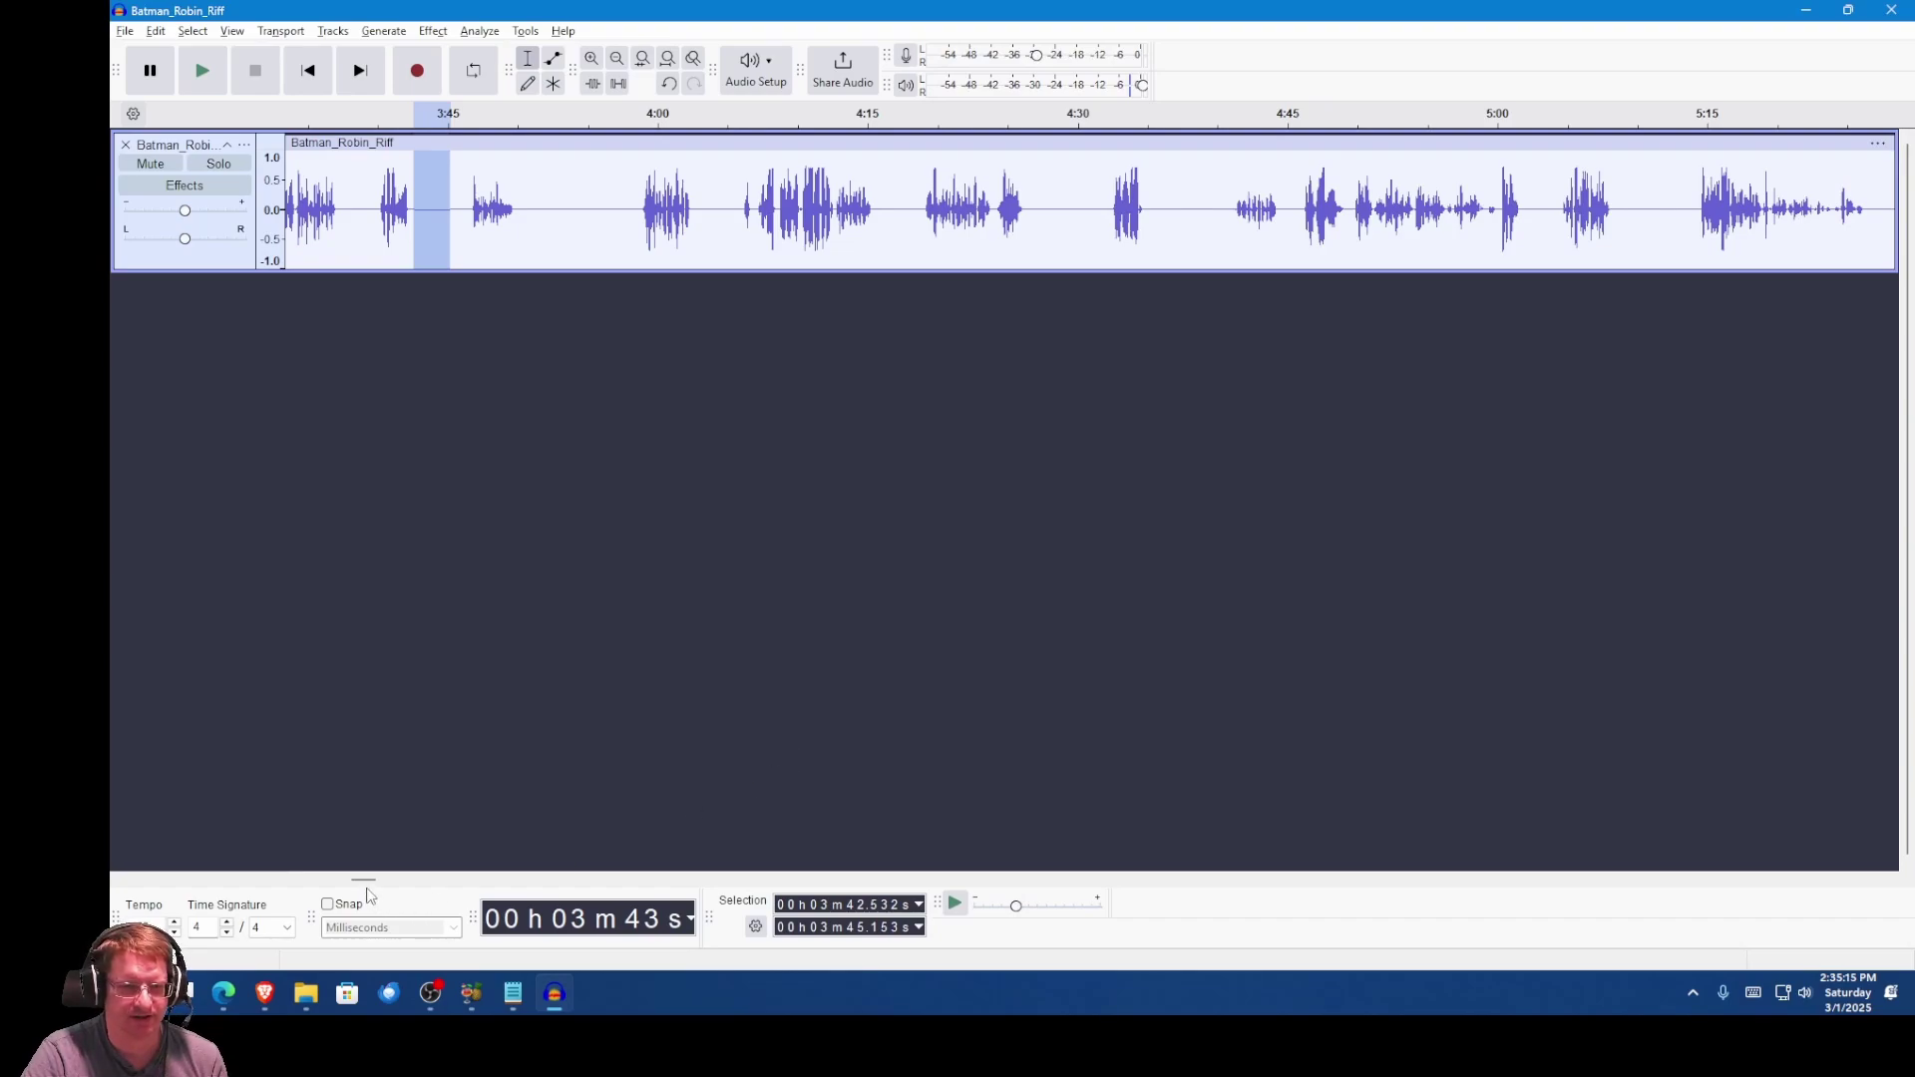
left_click_drag(366, 886, 372, 885)
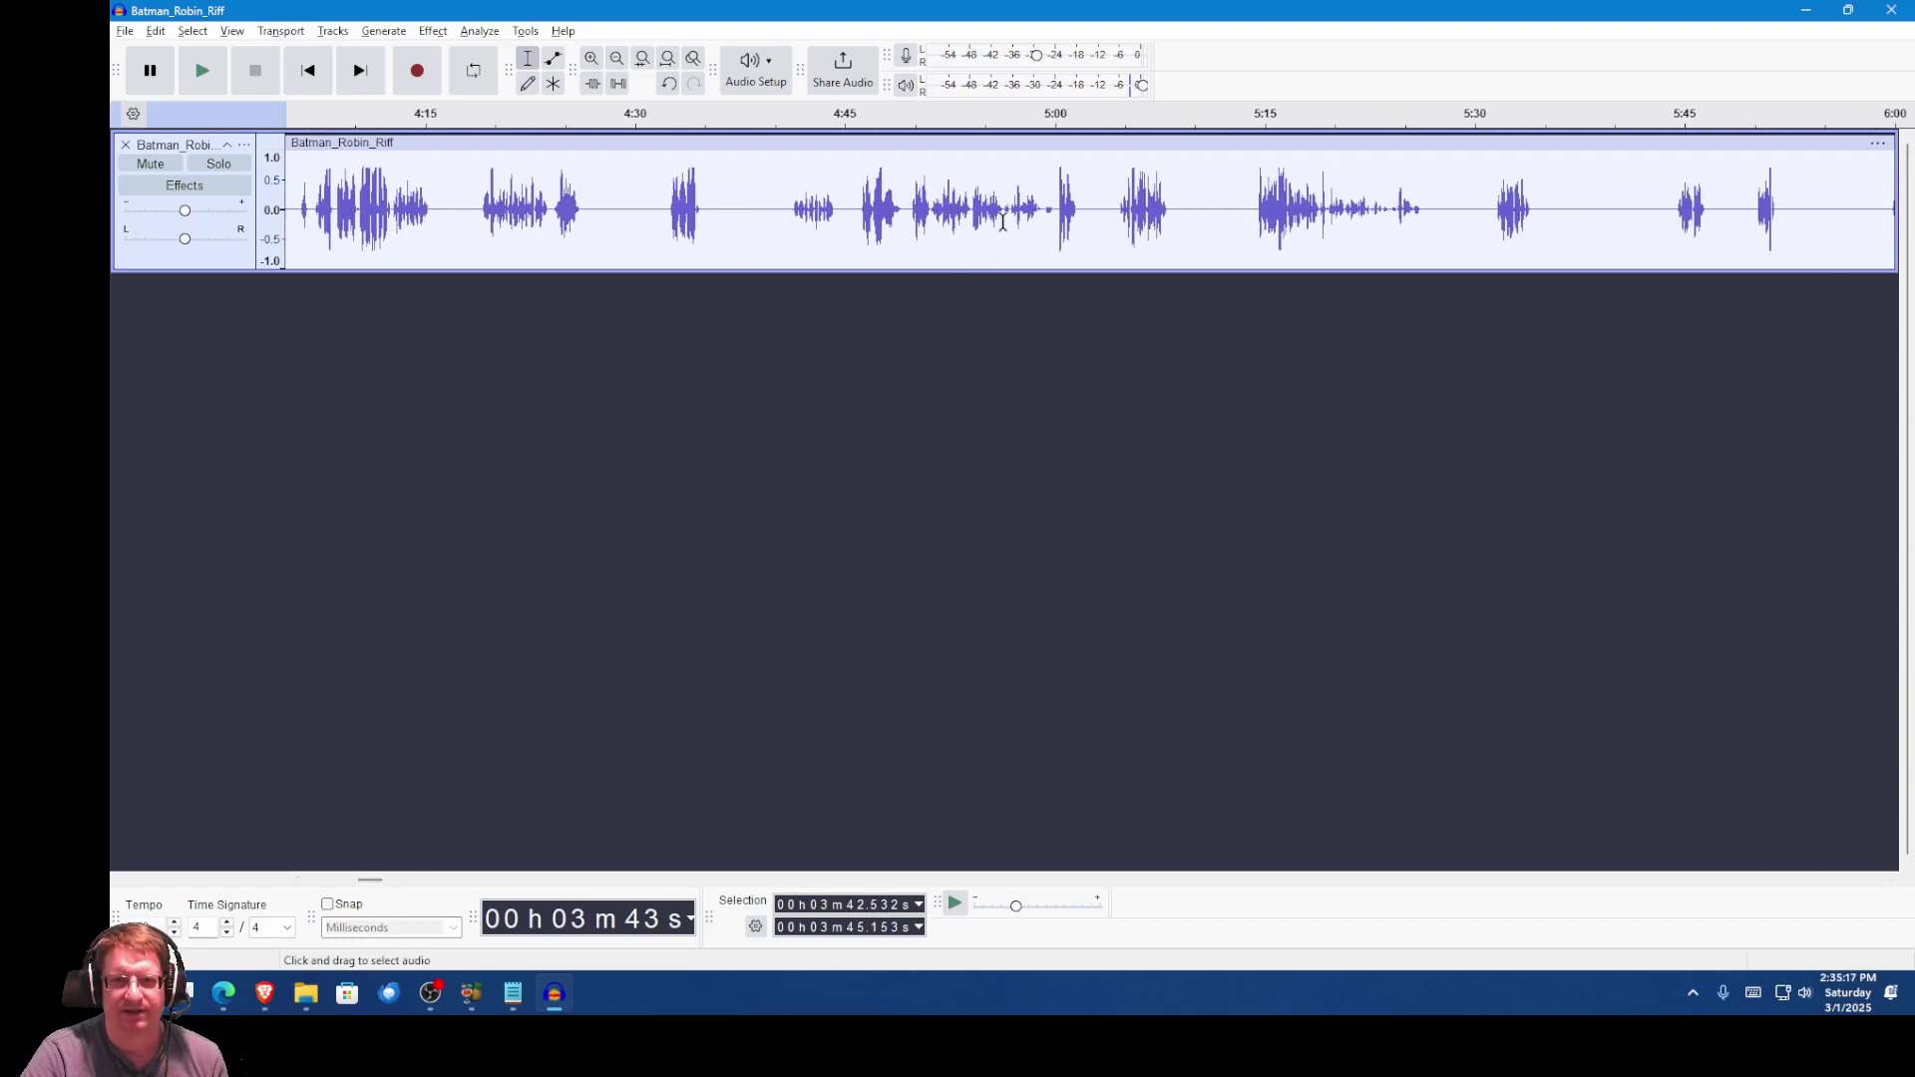
left_click_drag(1056, 206, 1085, 206)
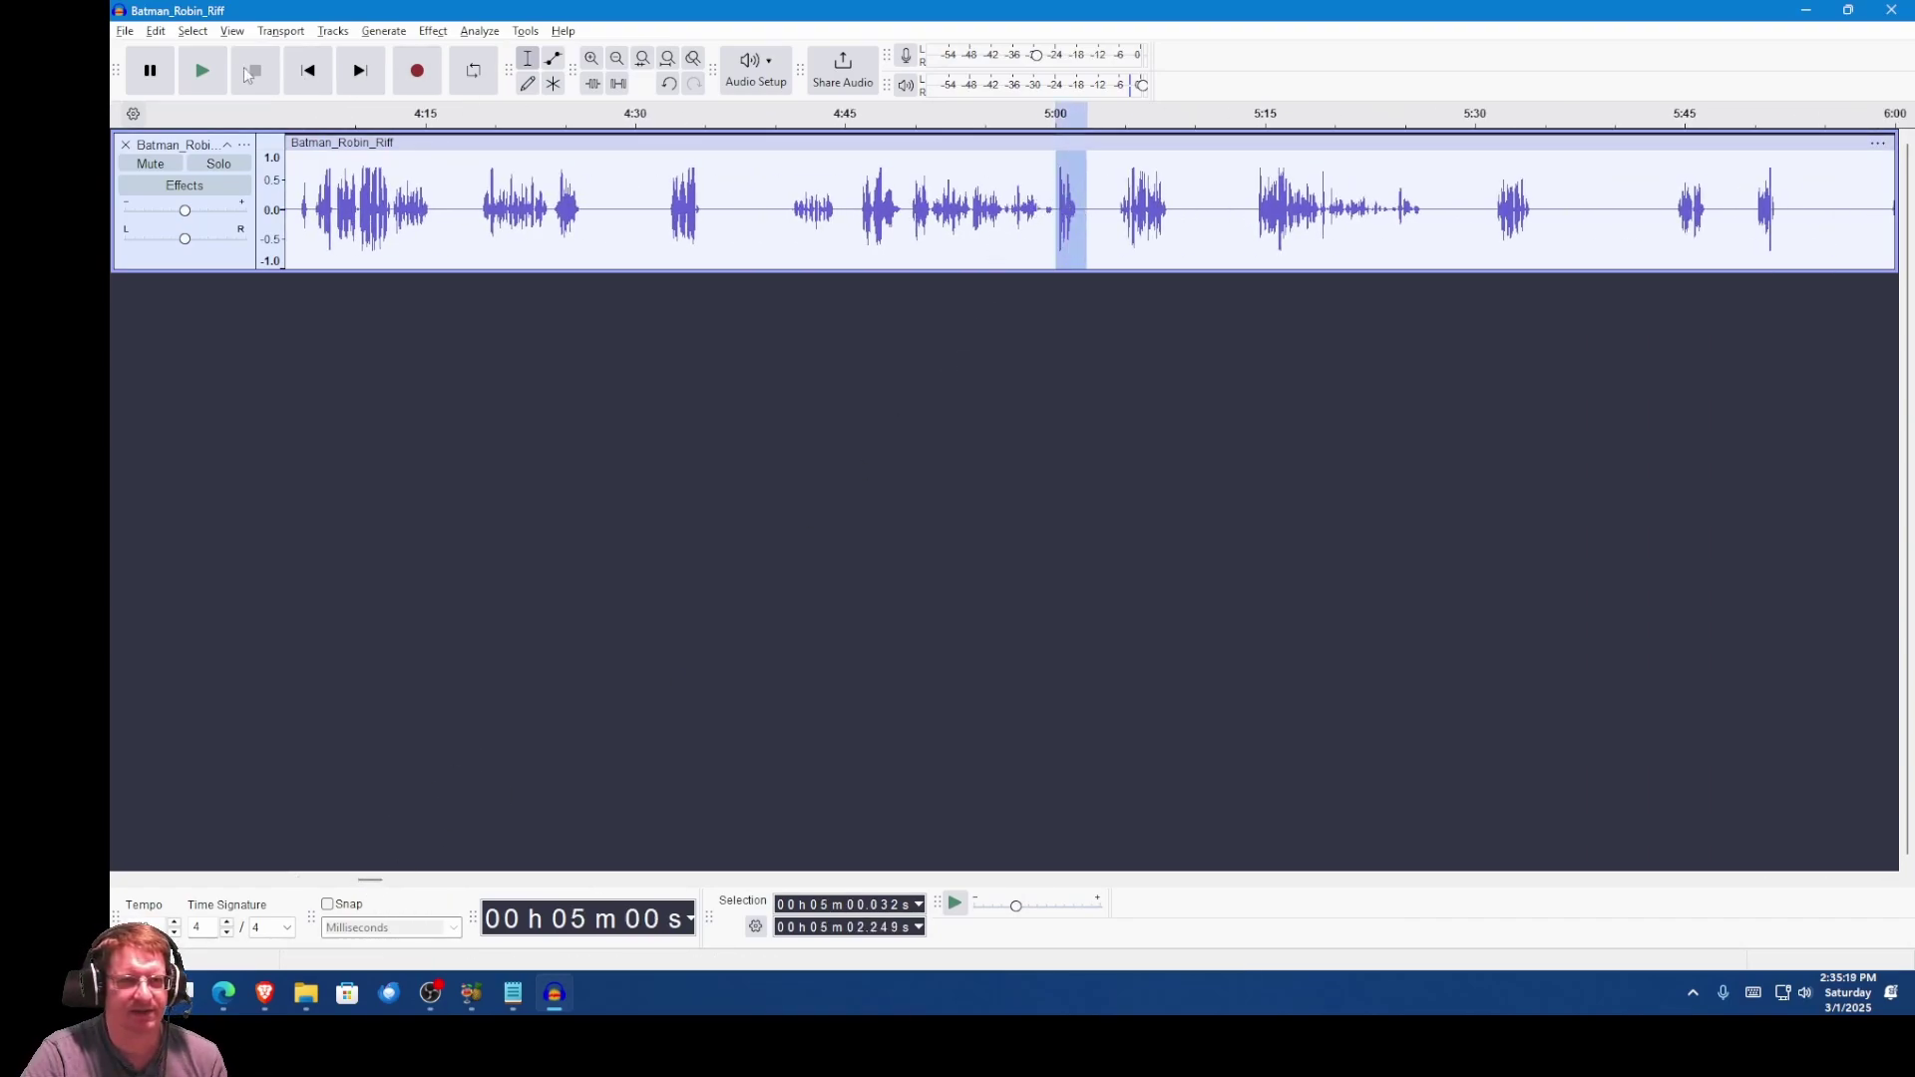
left_click(206, 72)
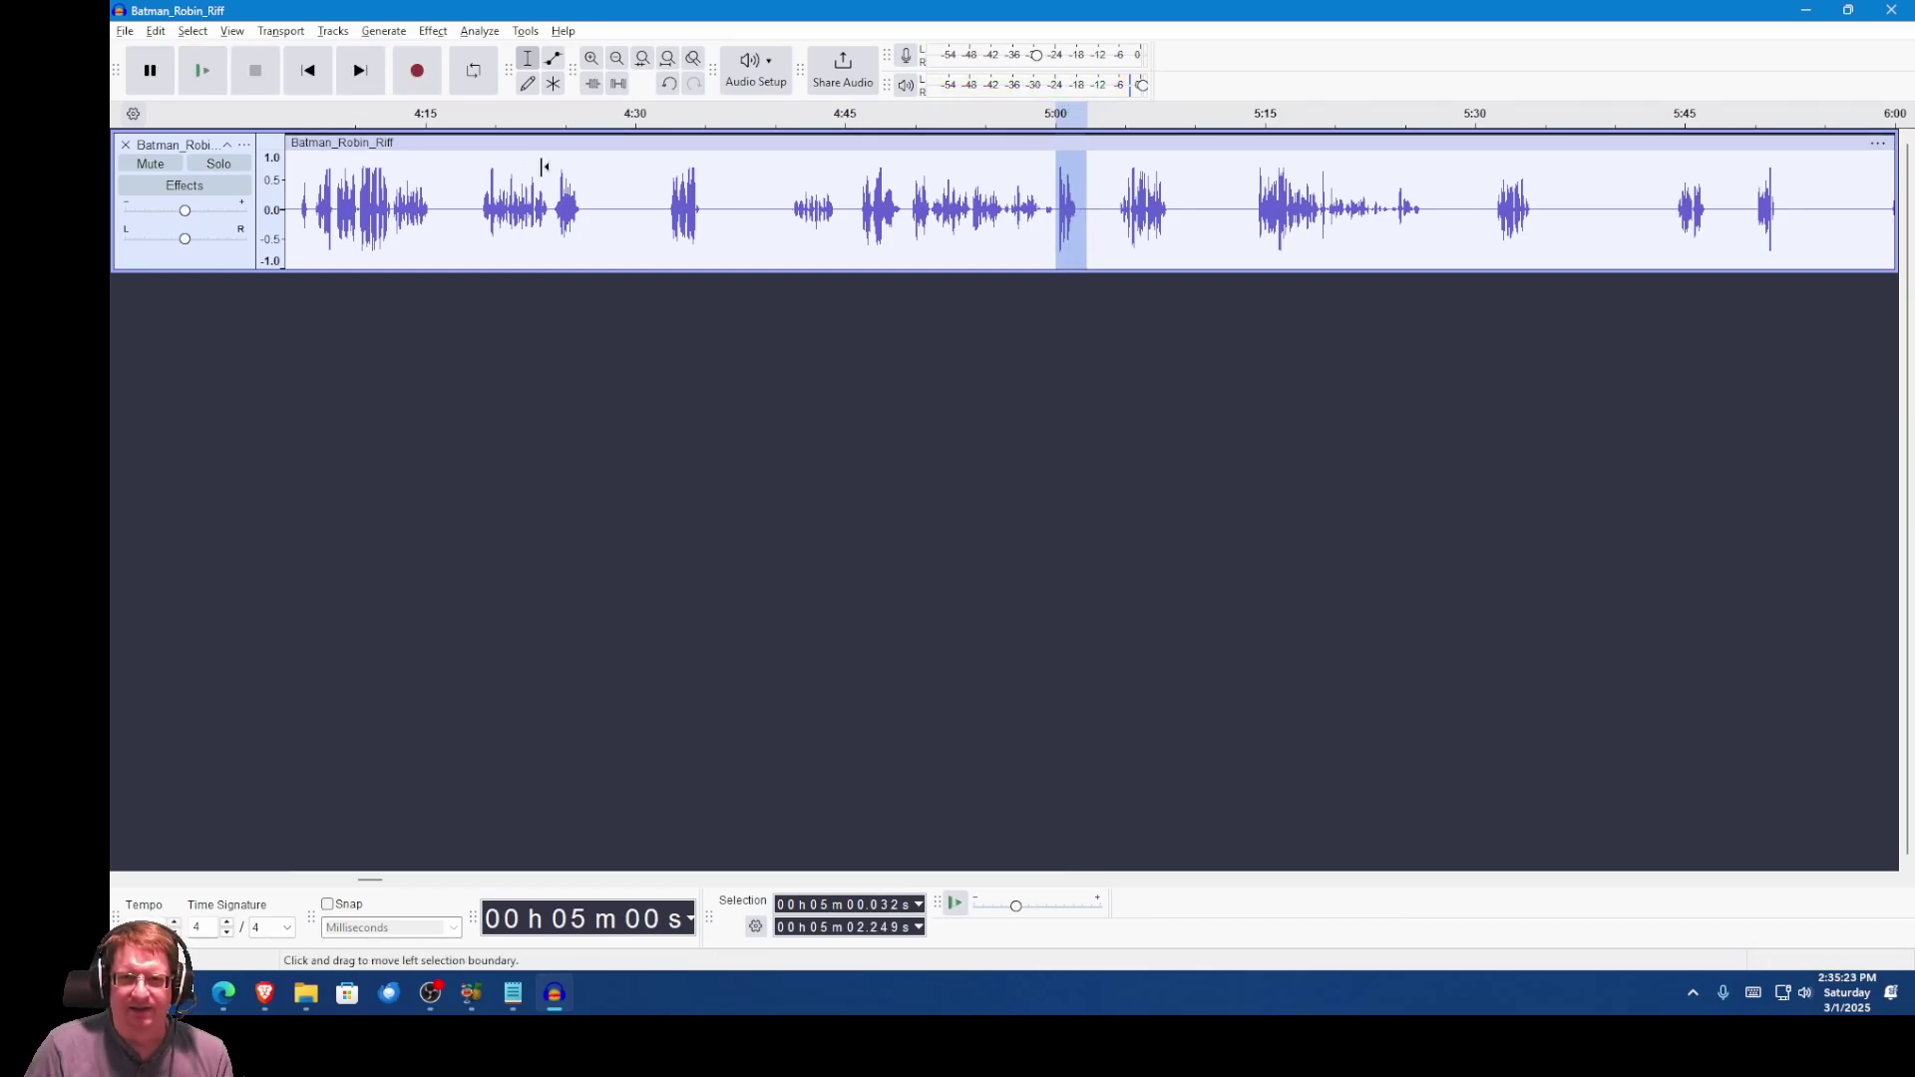
Step: Check the Readme's "Grab the gem" entry, play the riff audio from about 7:14.0 to 7:15.9, and silence that selection
left_click(514, 994)
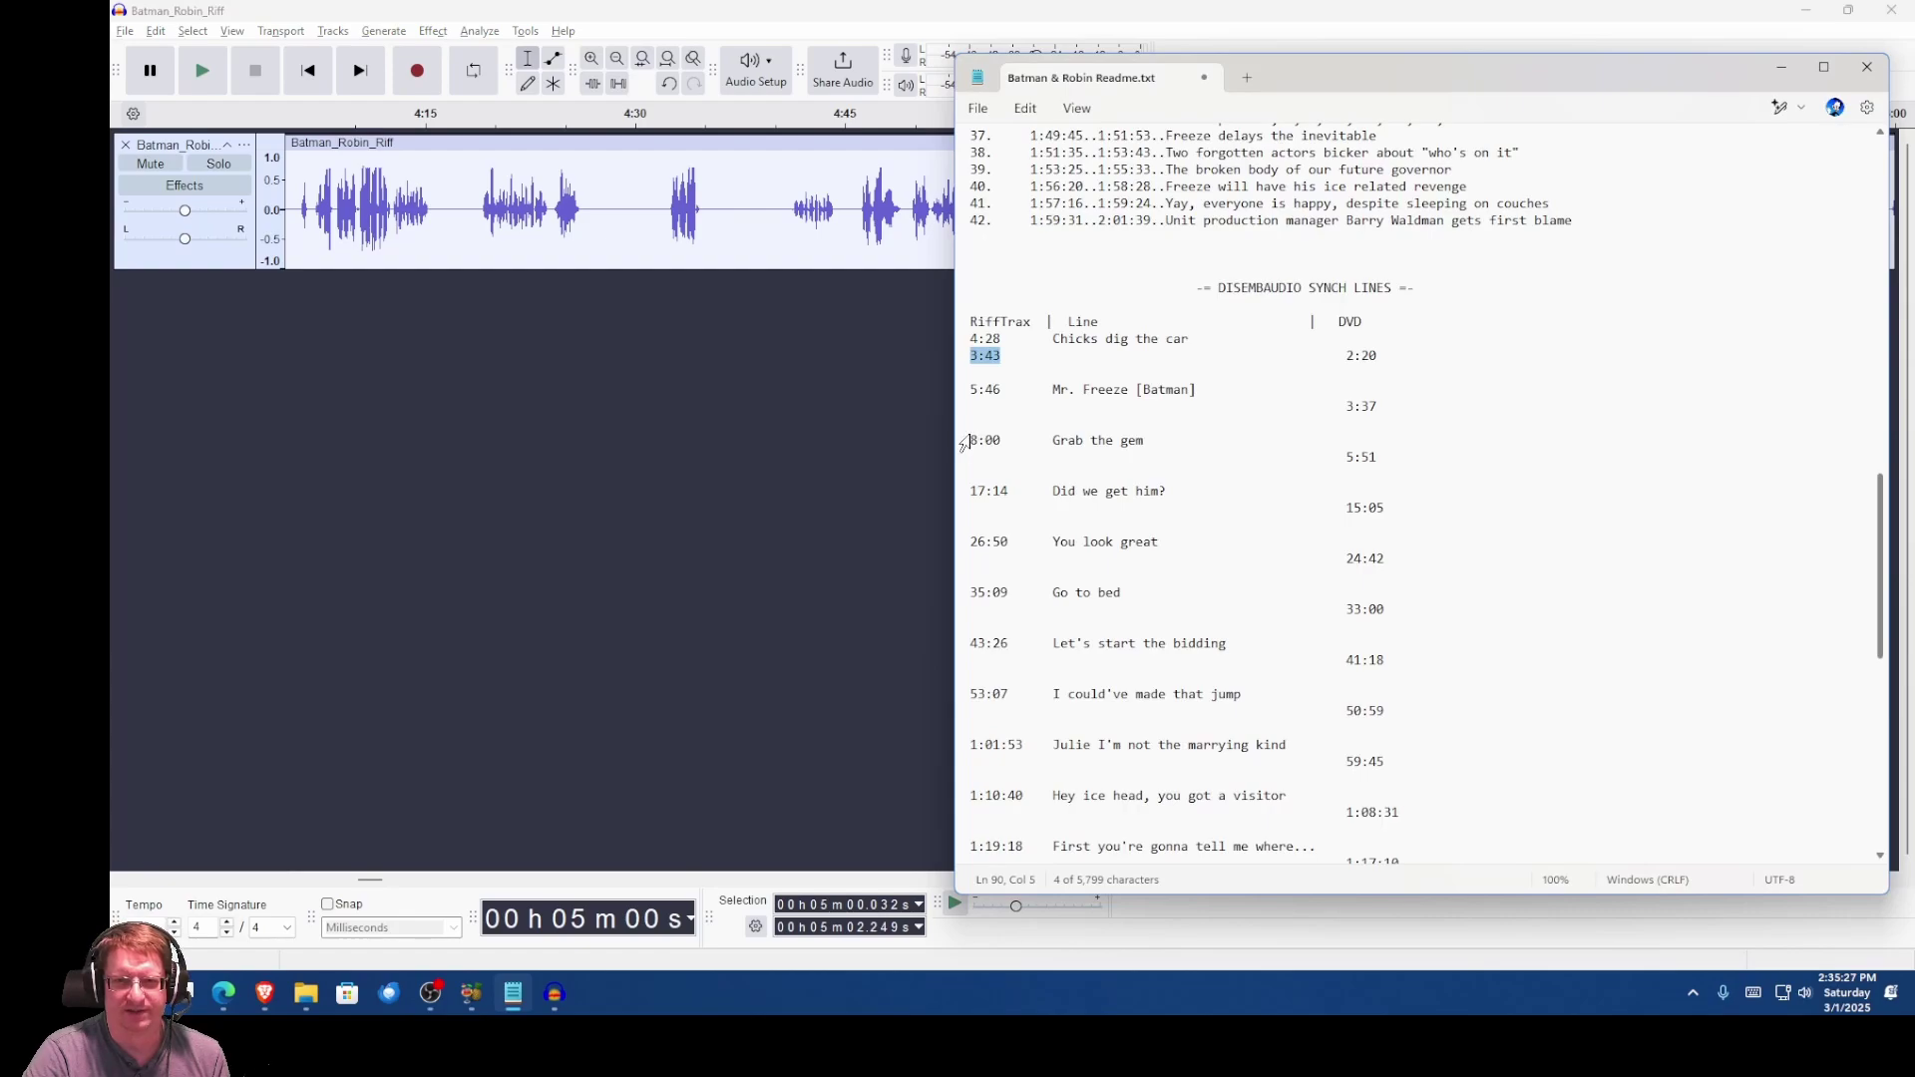
left_click(989, 22)
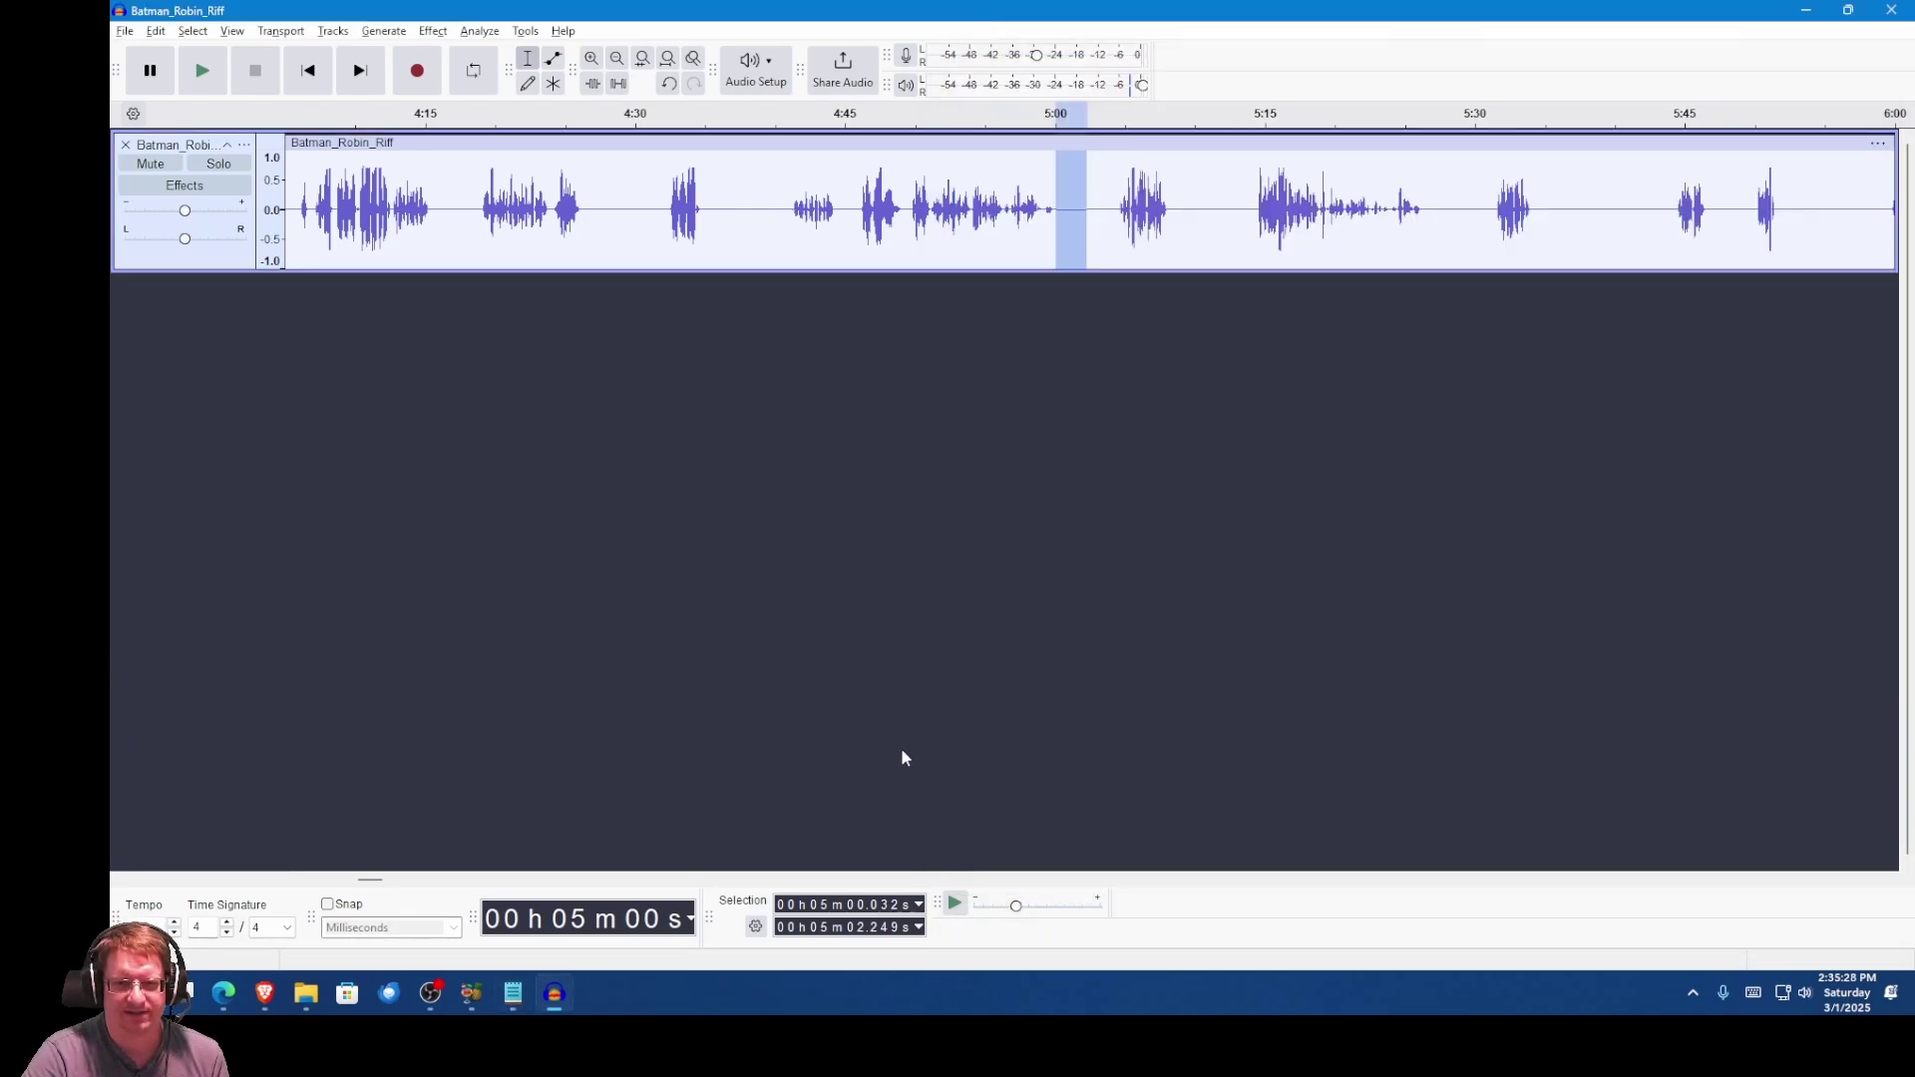
left_click(595, 878)
left_click(594, 877)
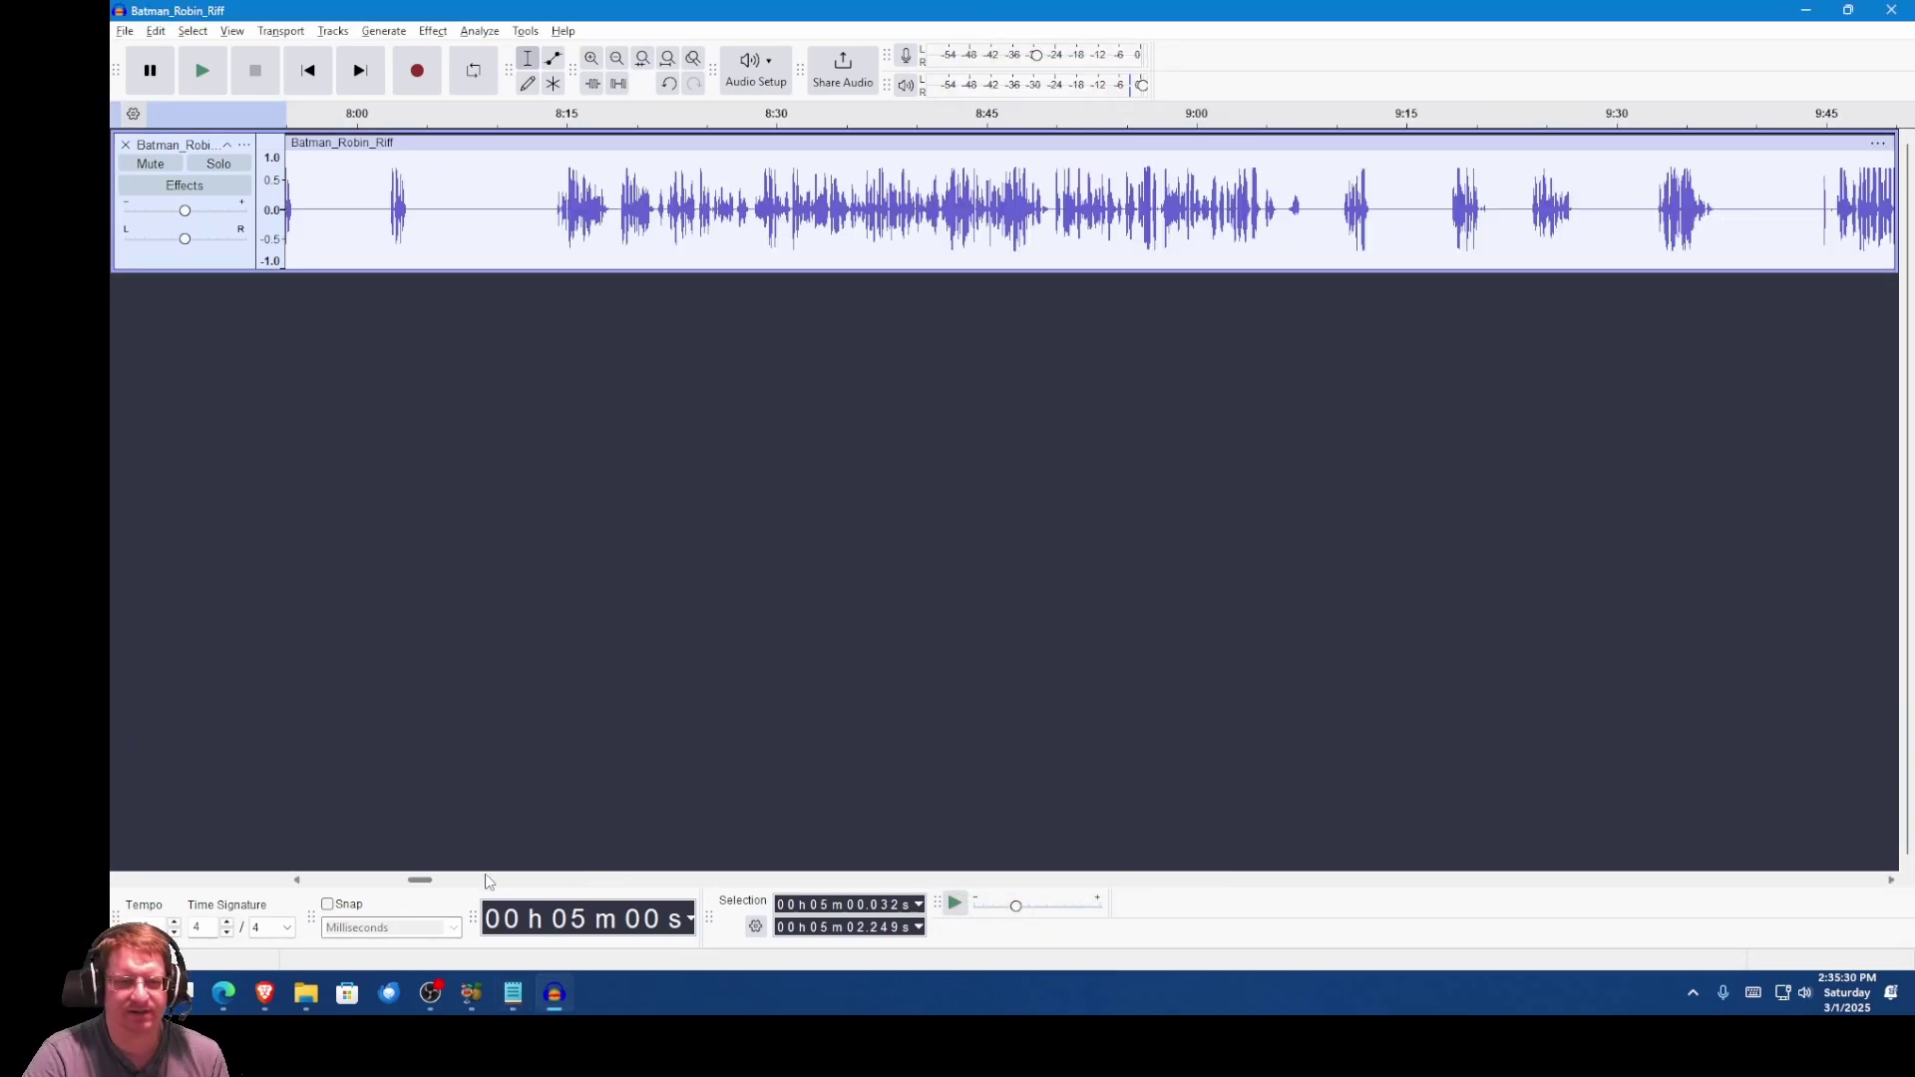
left_click(380, 880)
left_click_drag(1323, 194, 1350, 197)
left_click(199, 68)
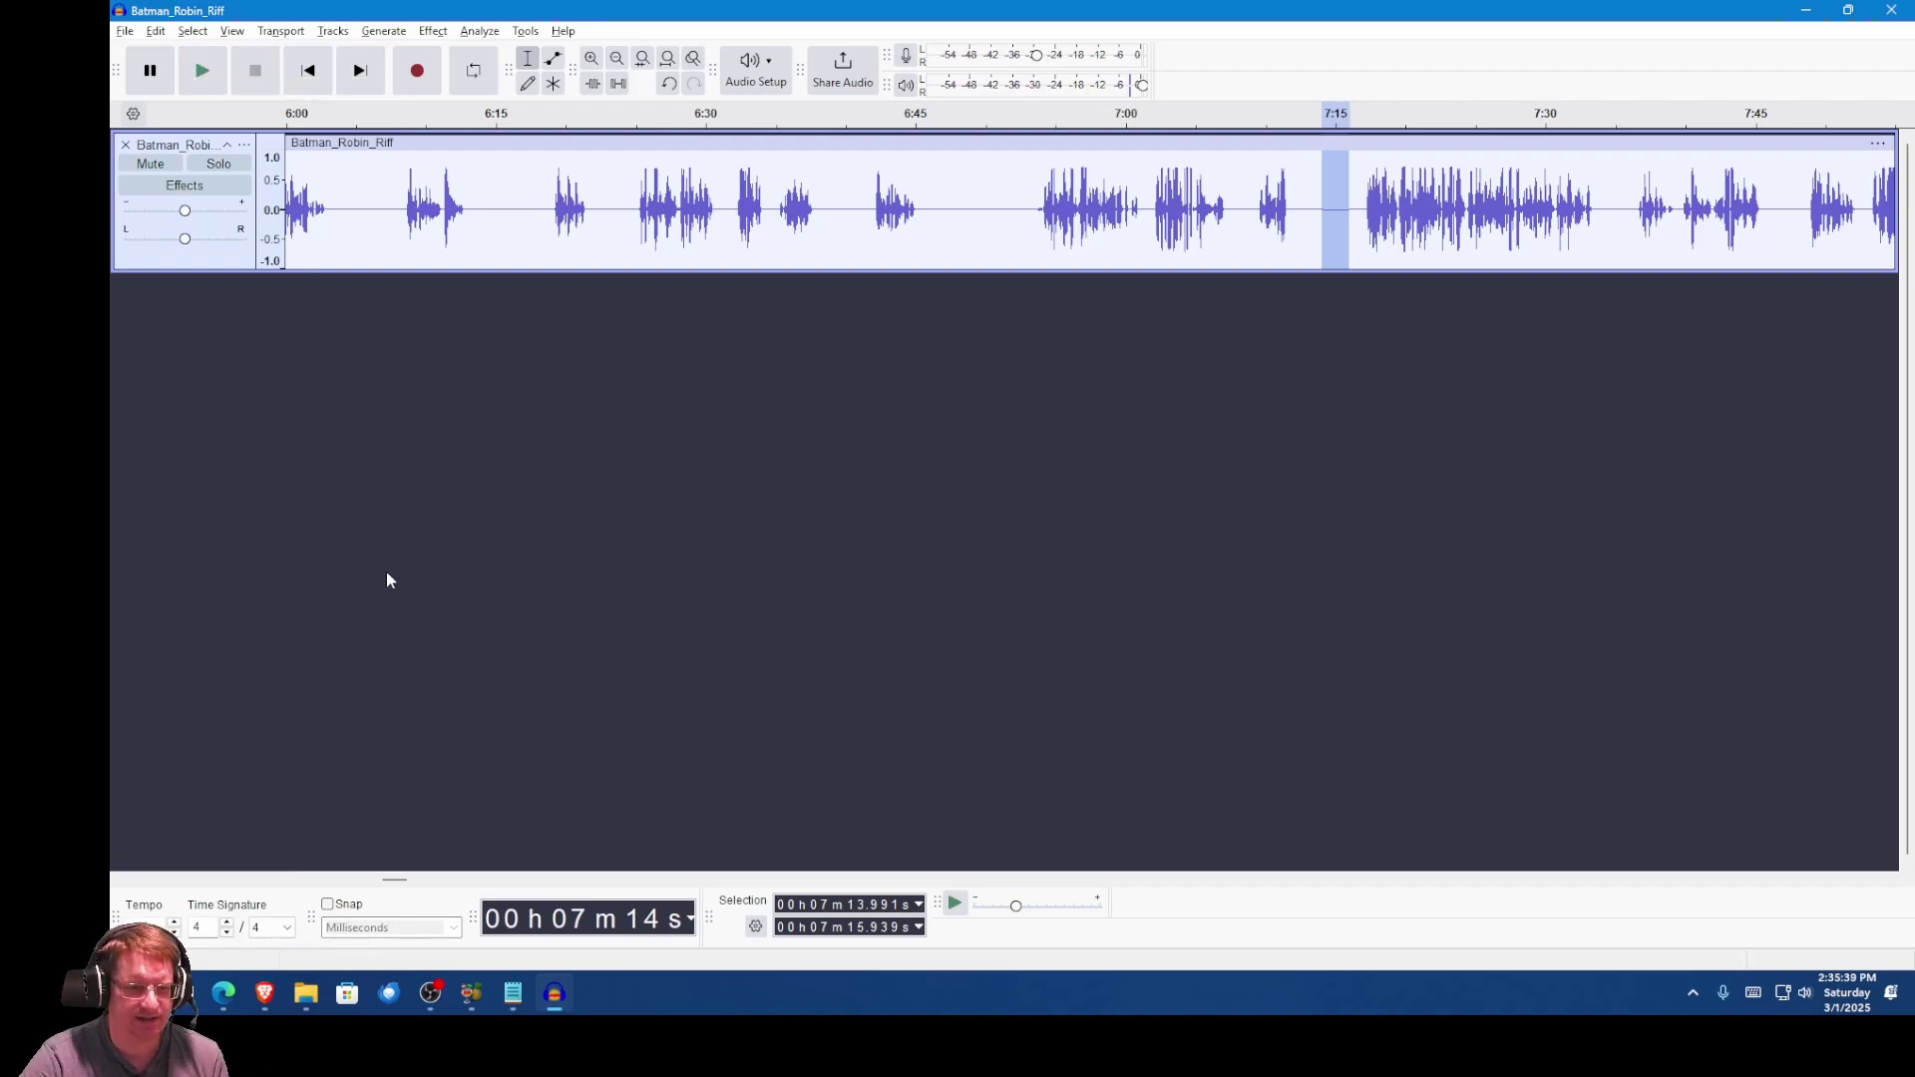
Step: Highlight the Readme's 17:14 time, play the riff audio around 16:26 for the matching line, and silence from about 16:28.0 to 16:31.0
left_click(512, 993)
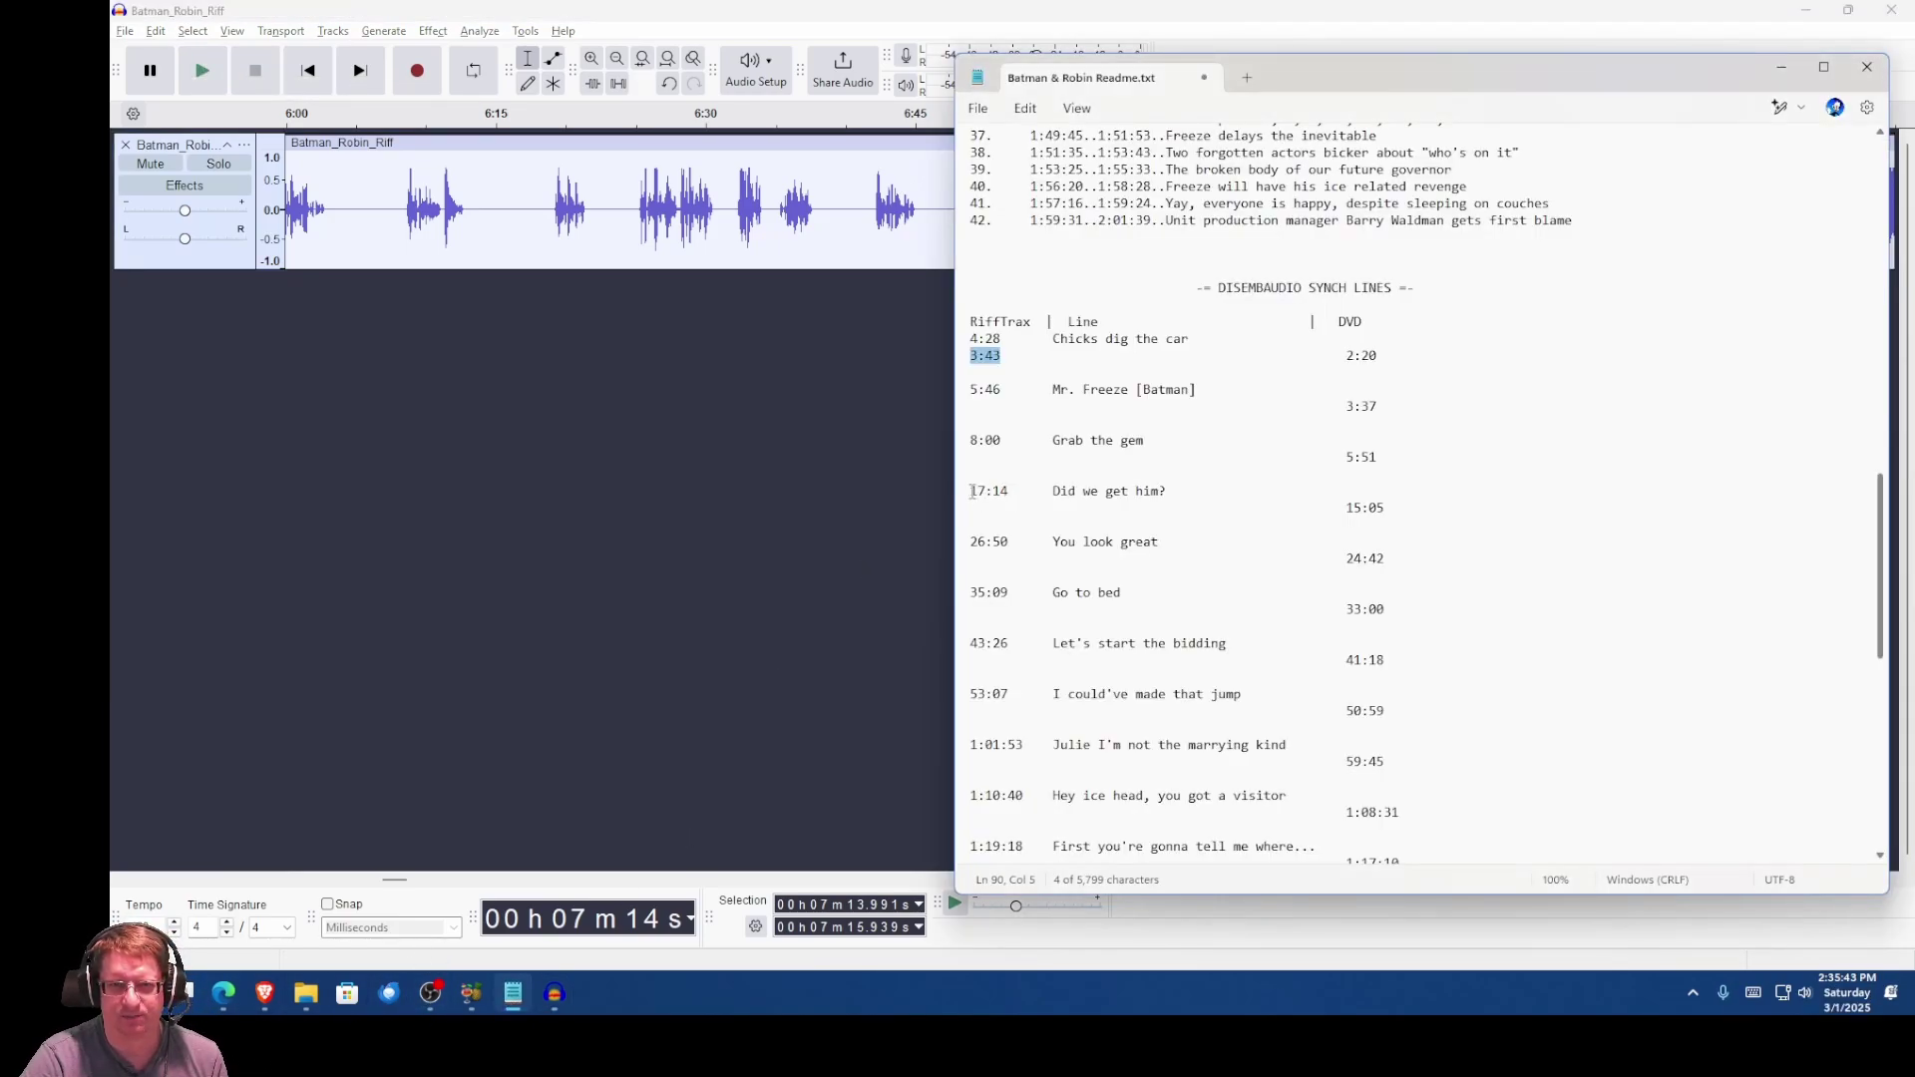
left_click_drag(972, 492, 1011, 492)
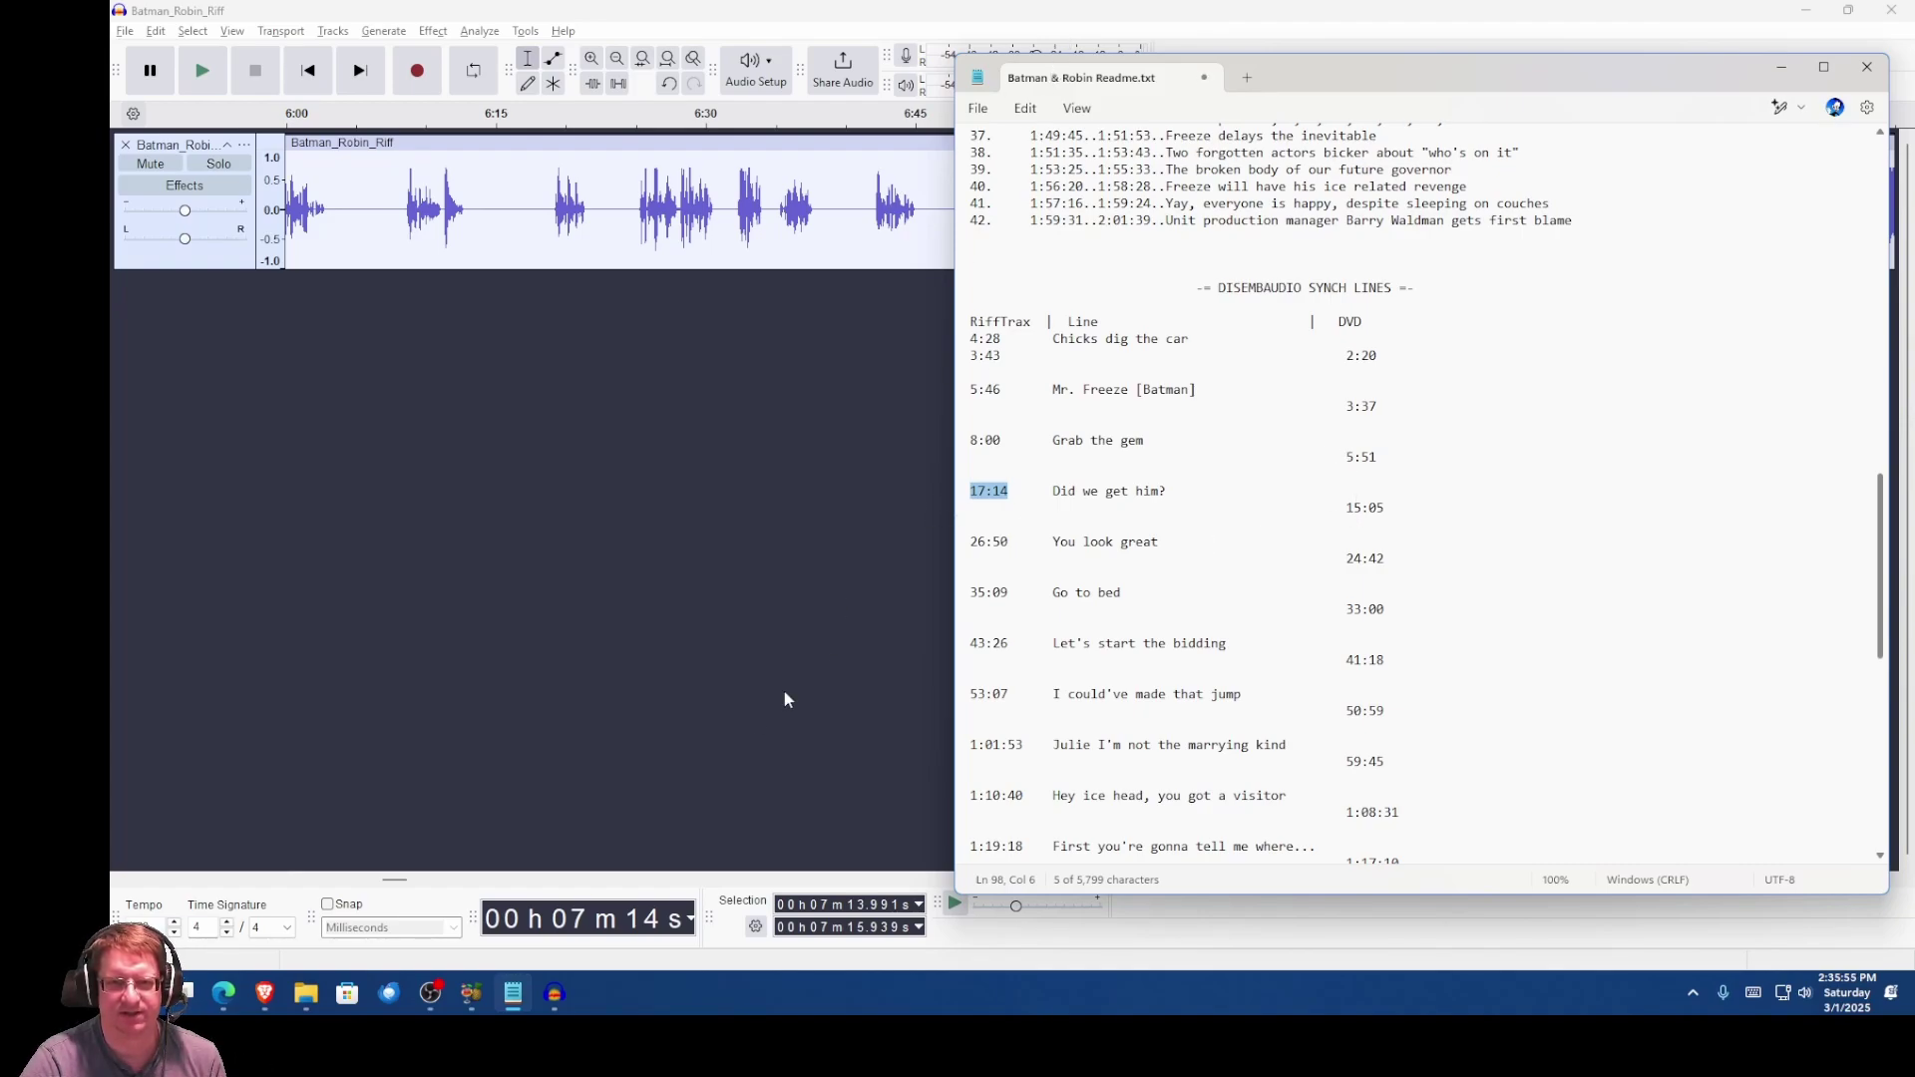
left_click(726, 881)
left_click(726, 882)
left_click(726, 882)
left_click(726, 882)
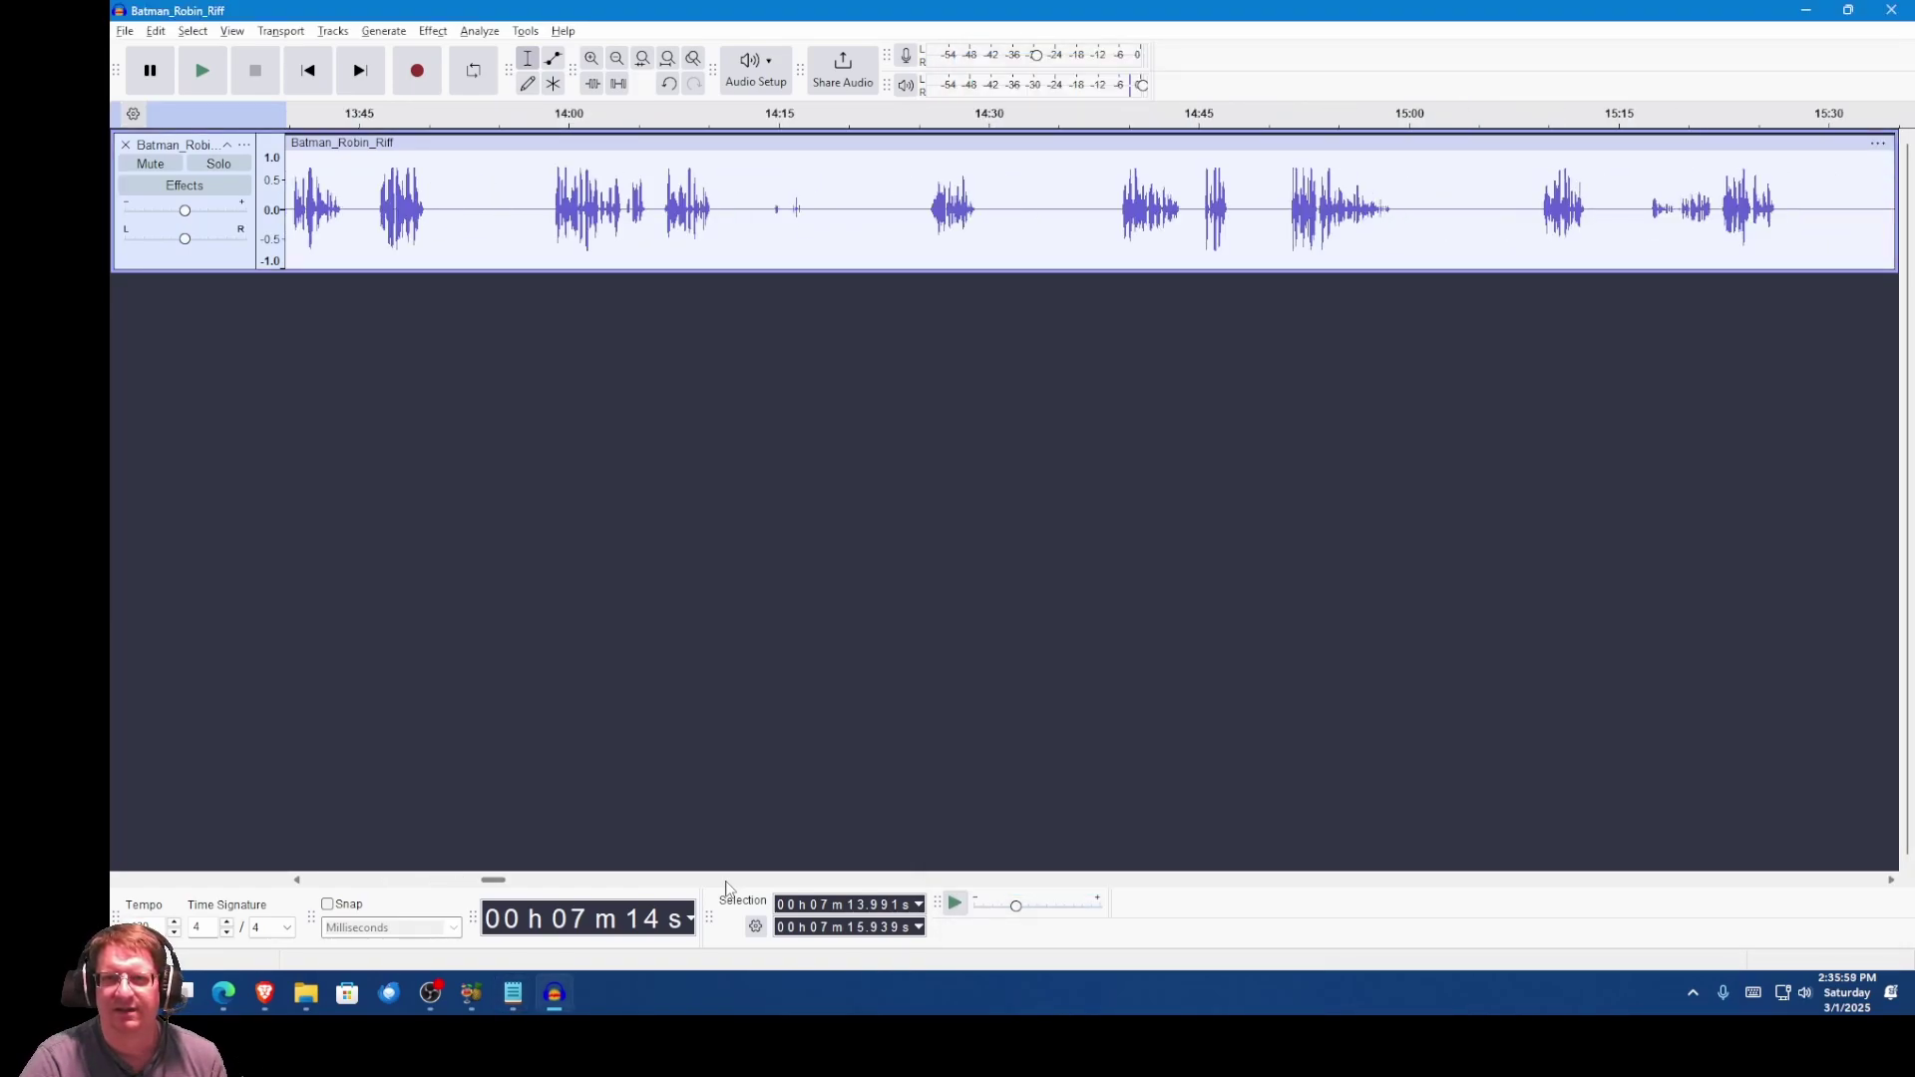
left_click(726, 881)
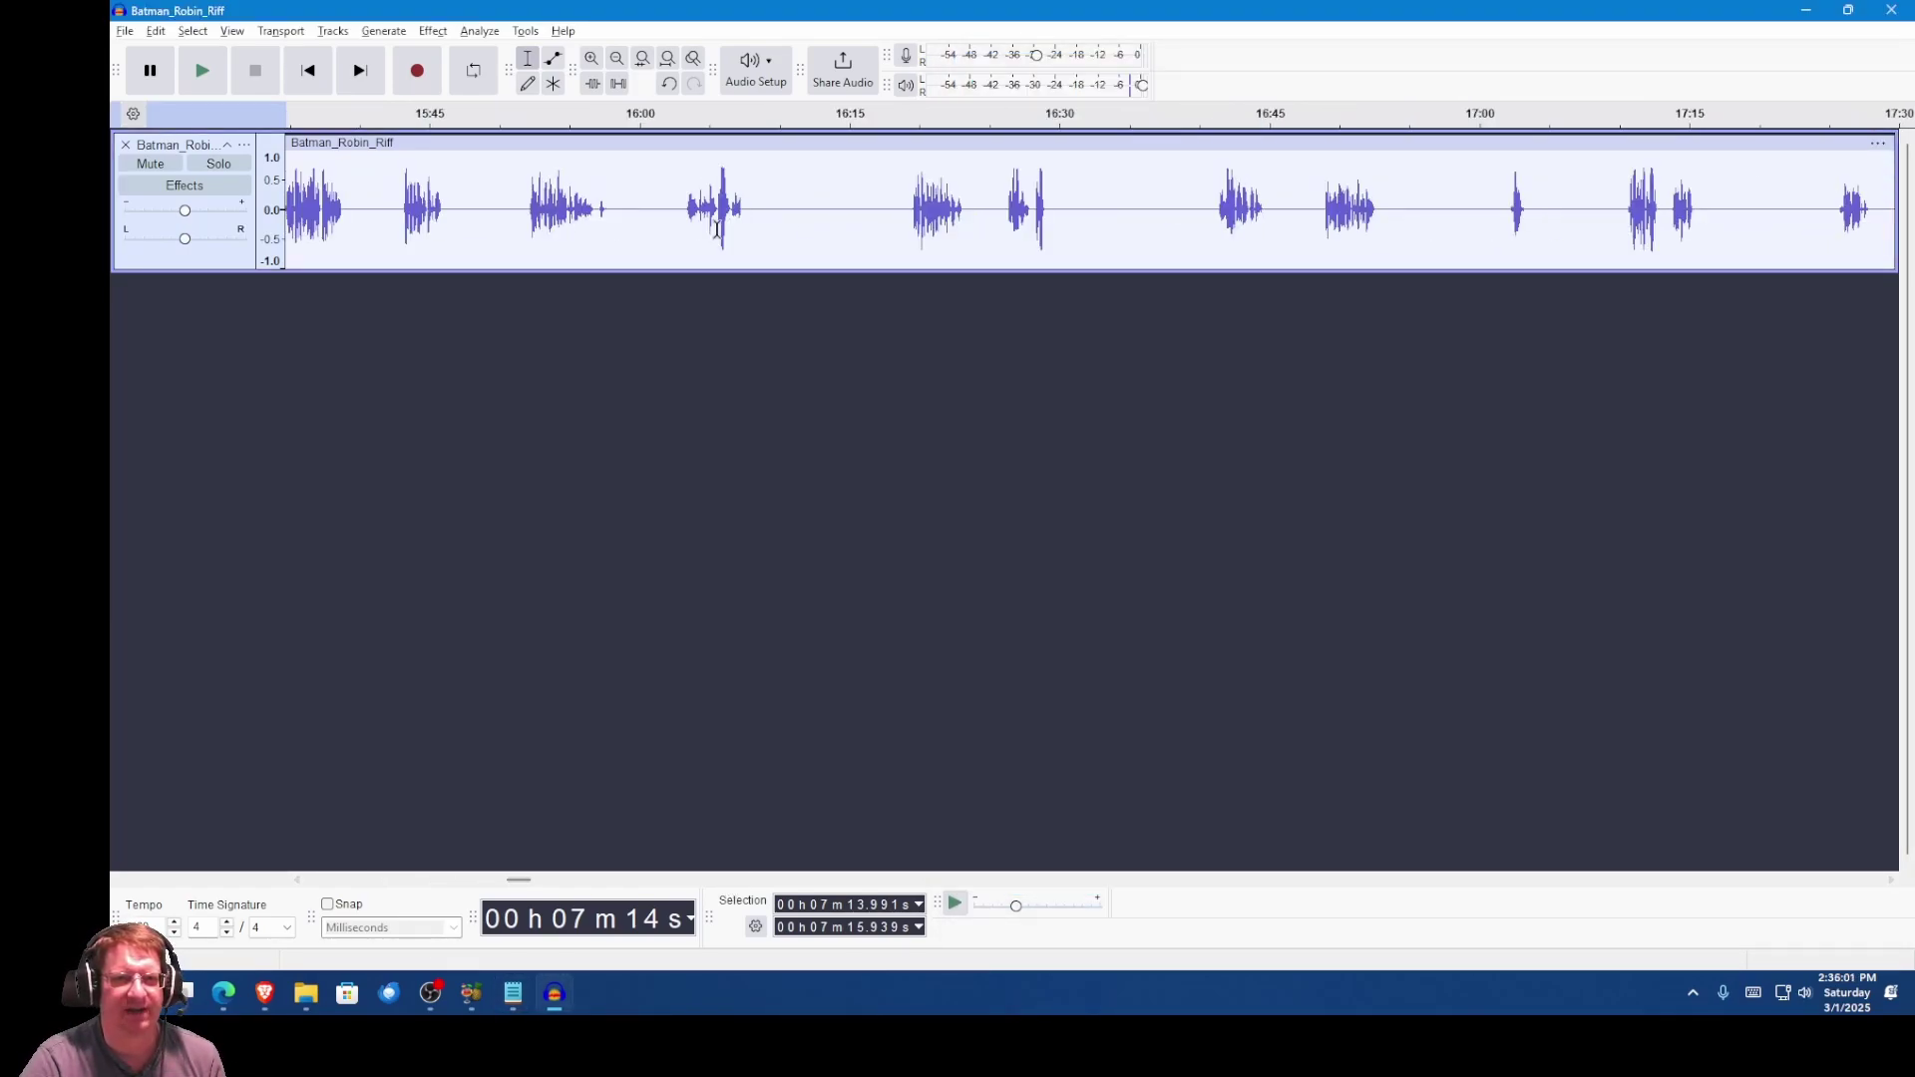
left_click_drag(1001, 180, 1073, 180)
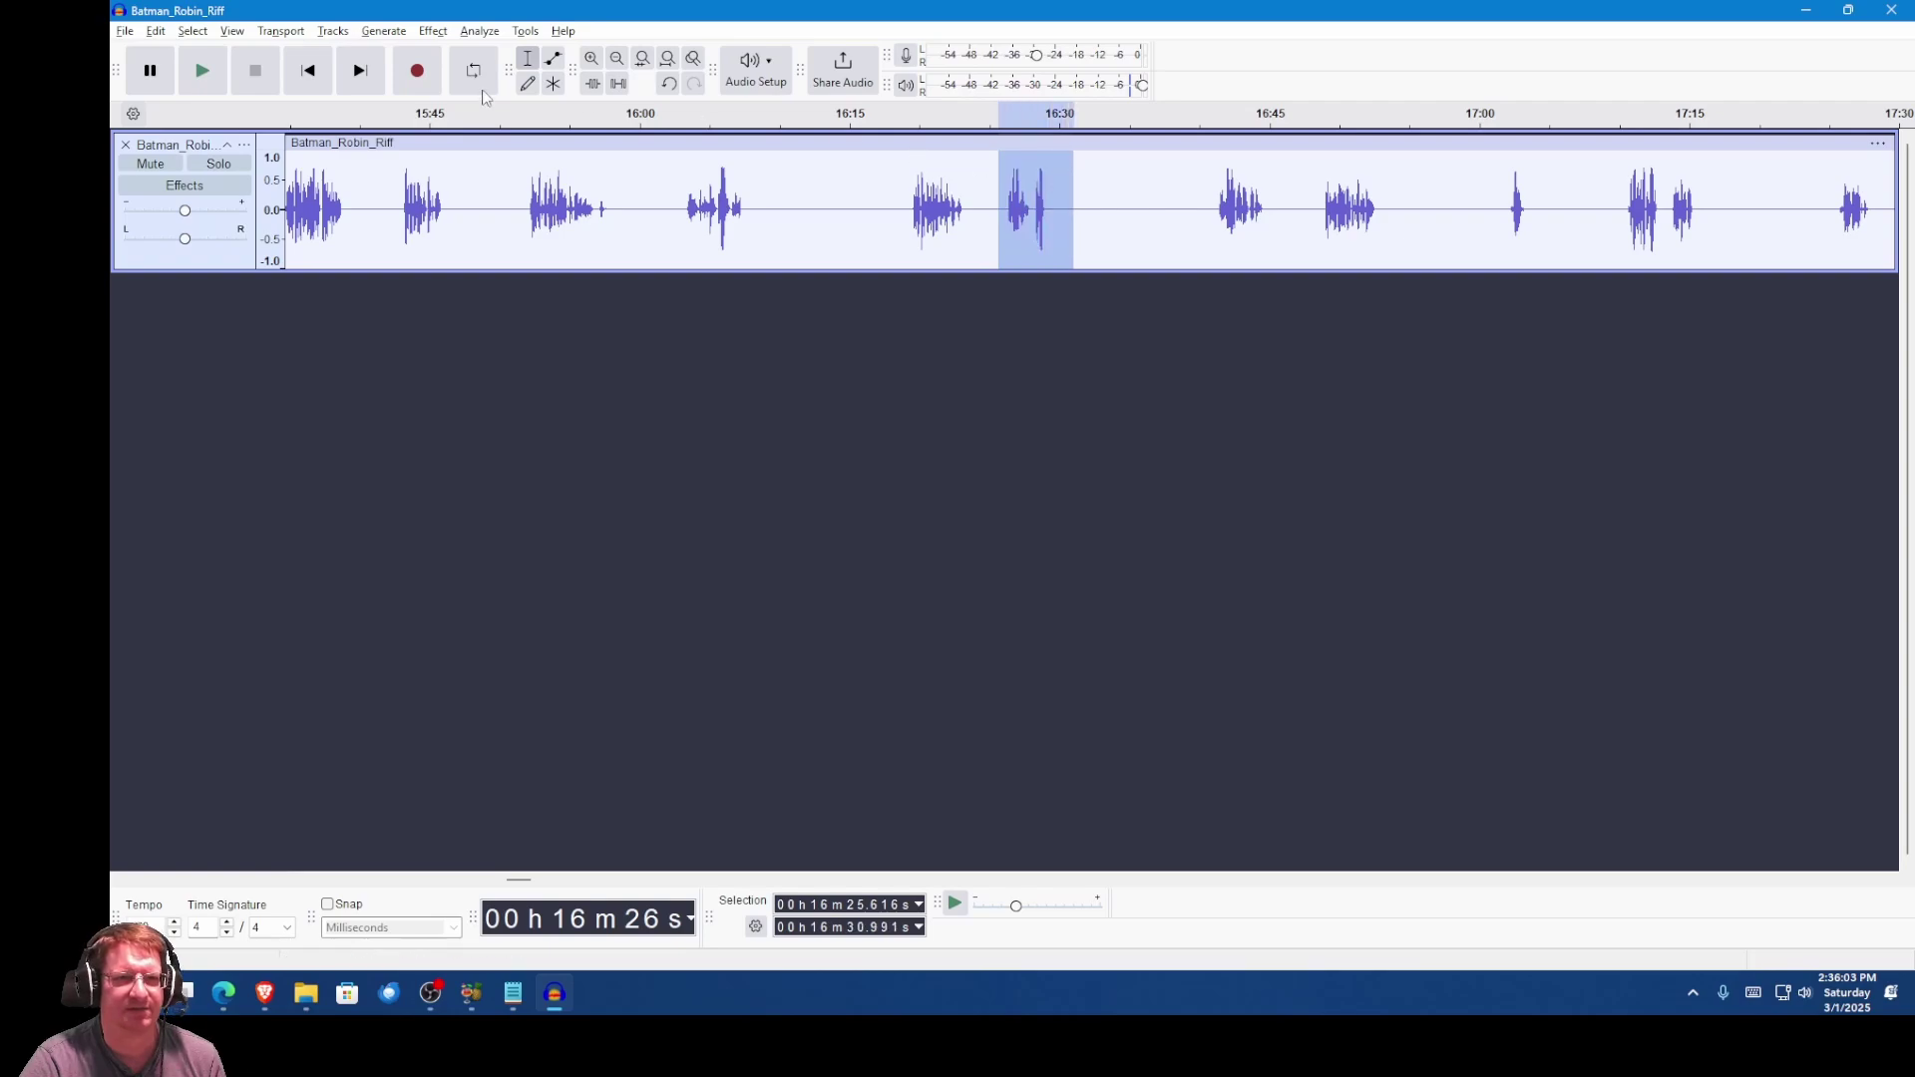
left_click(200, 85)
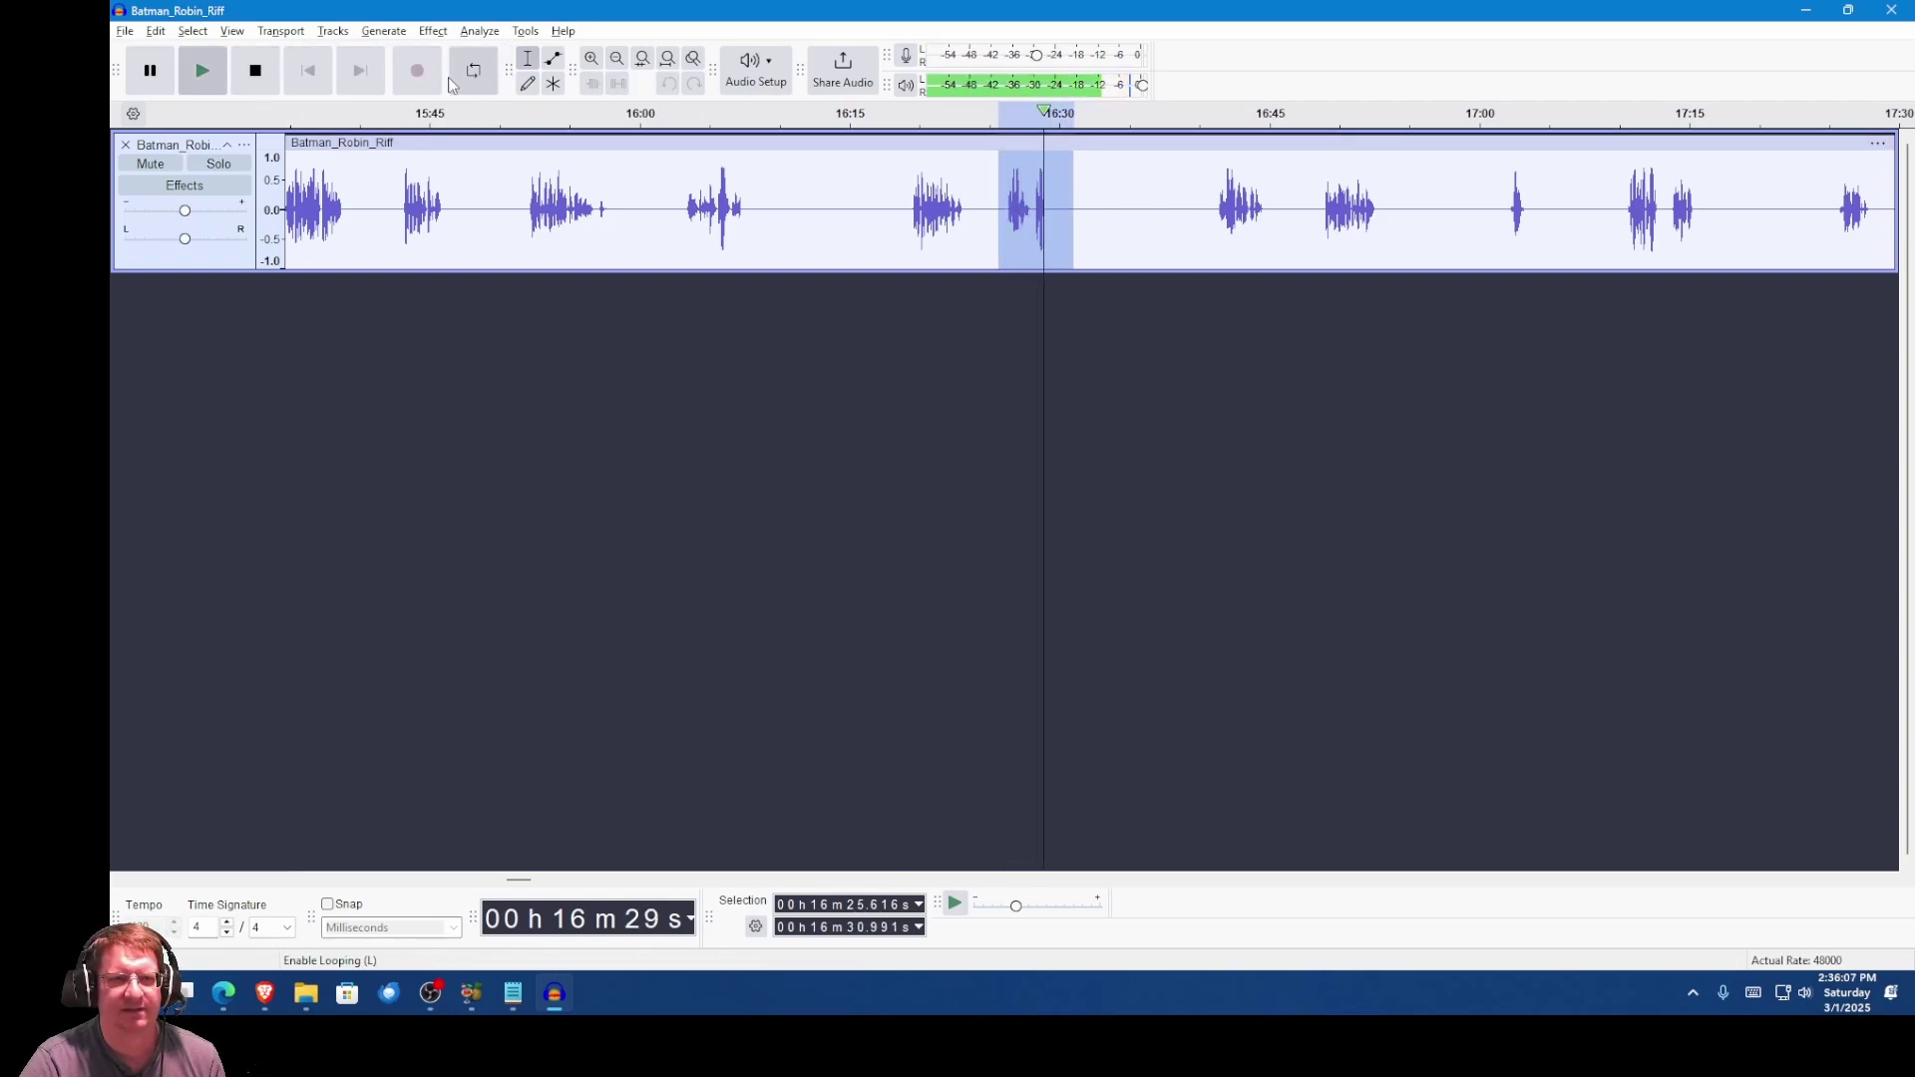
key("space")
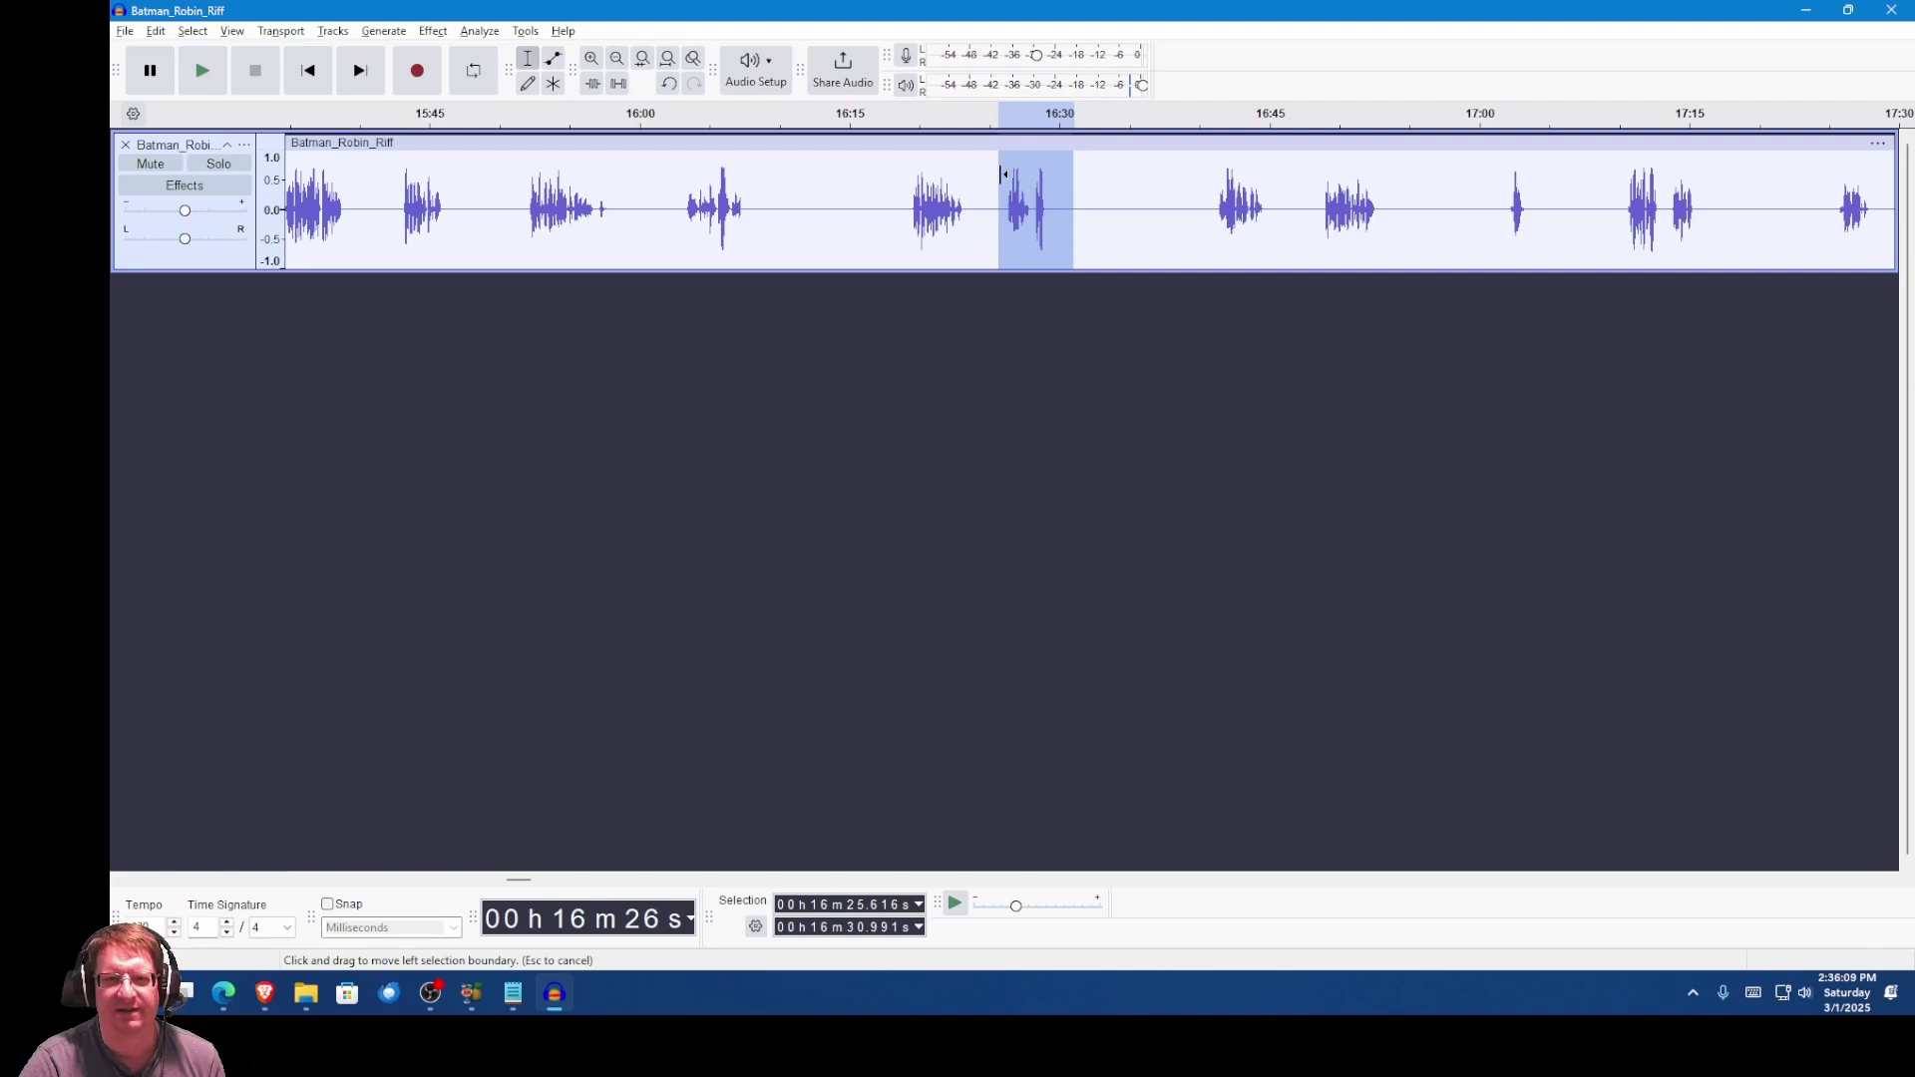
left_click_drag(999, 179, 1032, 172)
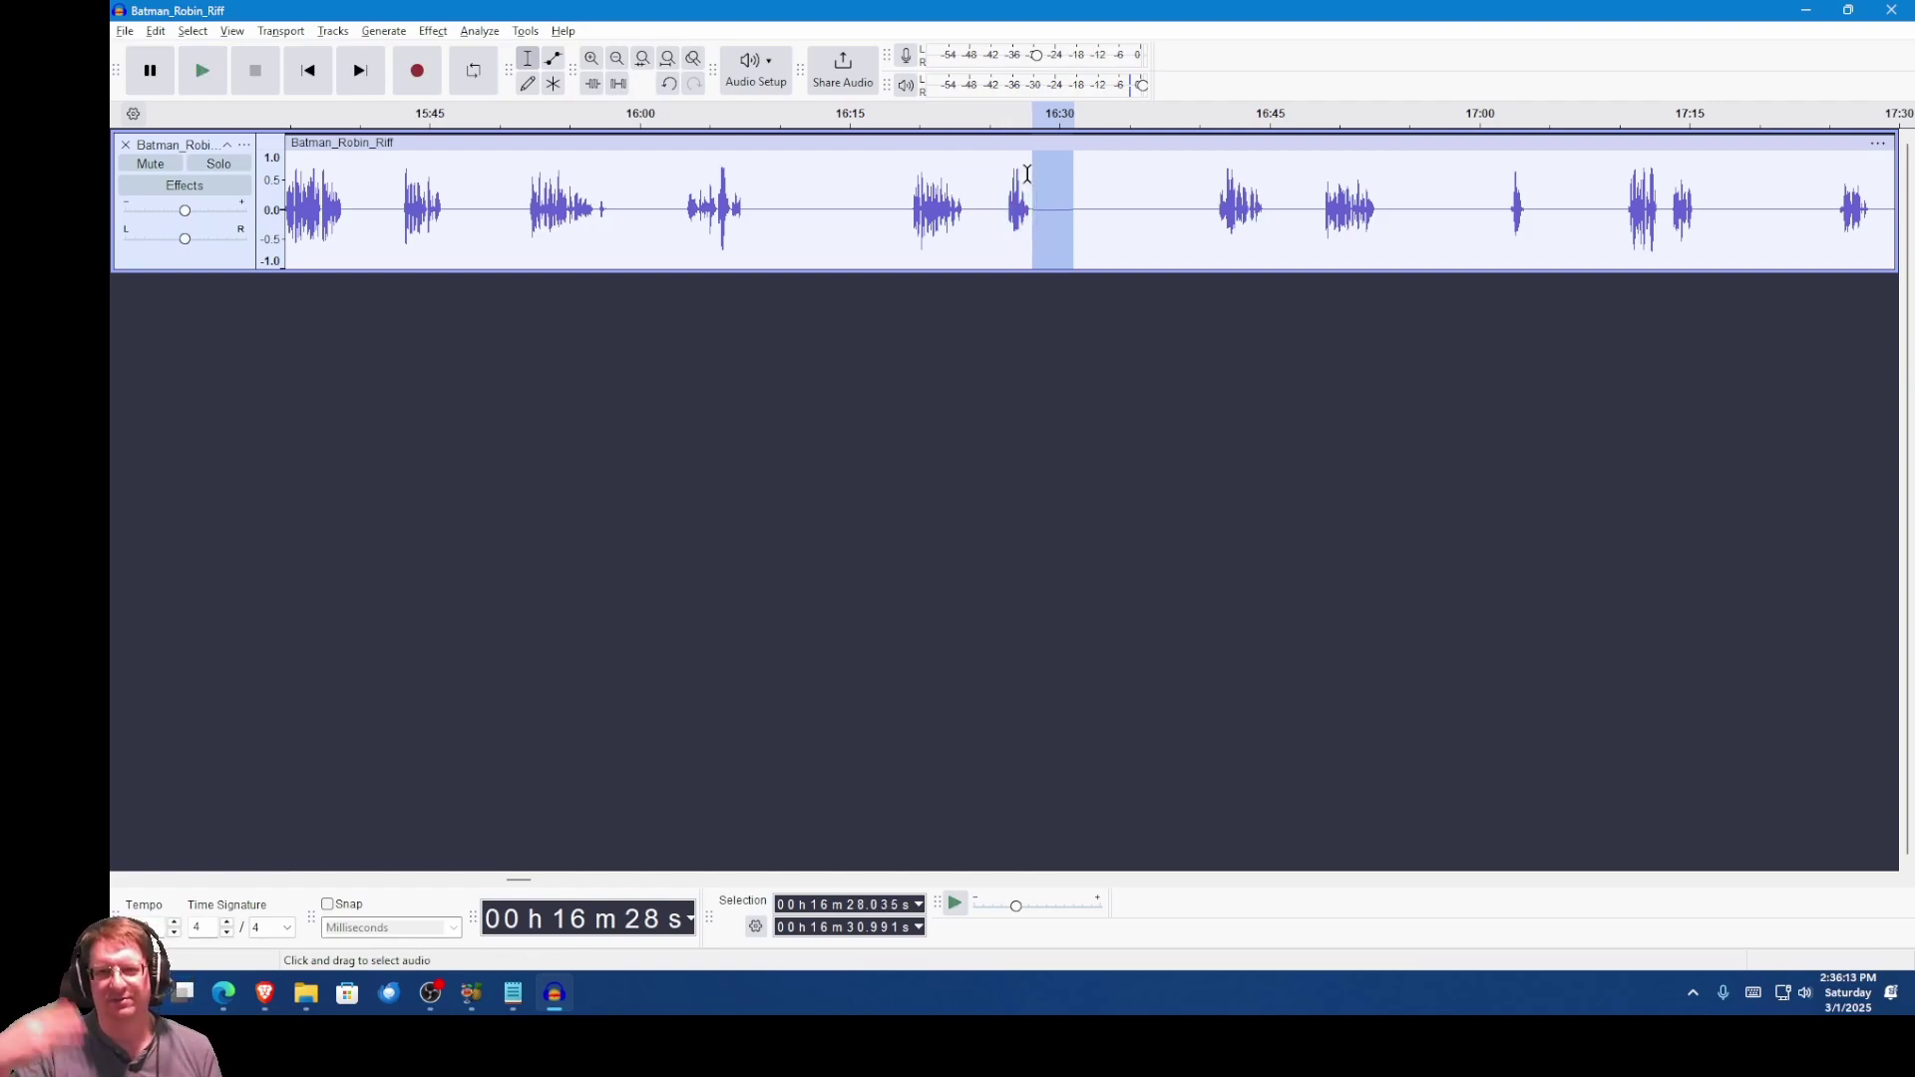
Step: Switch to the Readme and look through the remaining Disembaudio synch lines down to the end of the list
left_click(515, 994)
scroll(1068, 559, "down", 4)
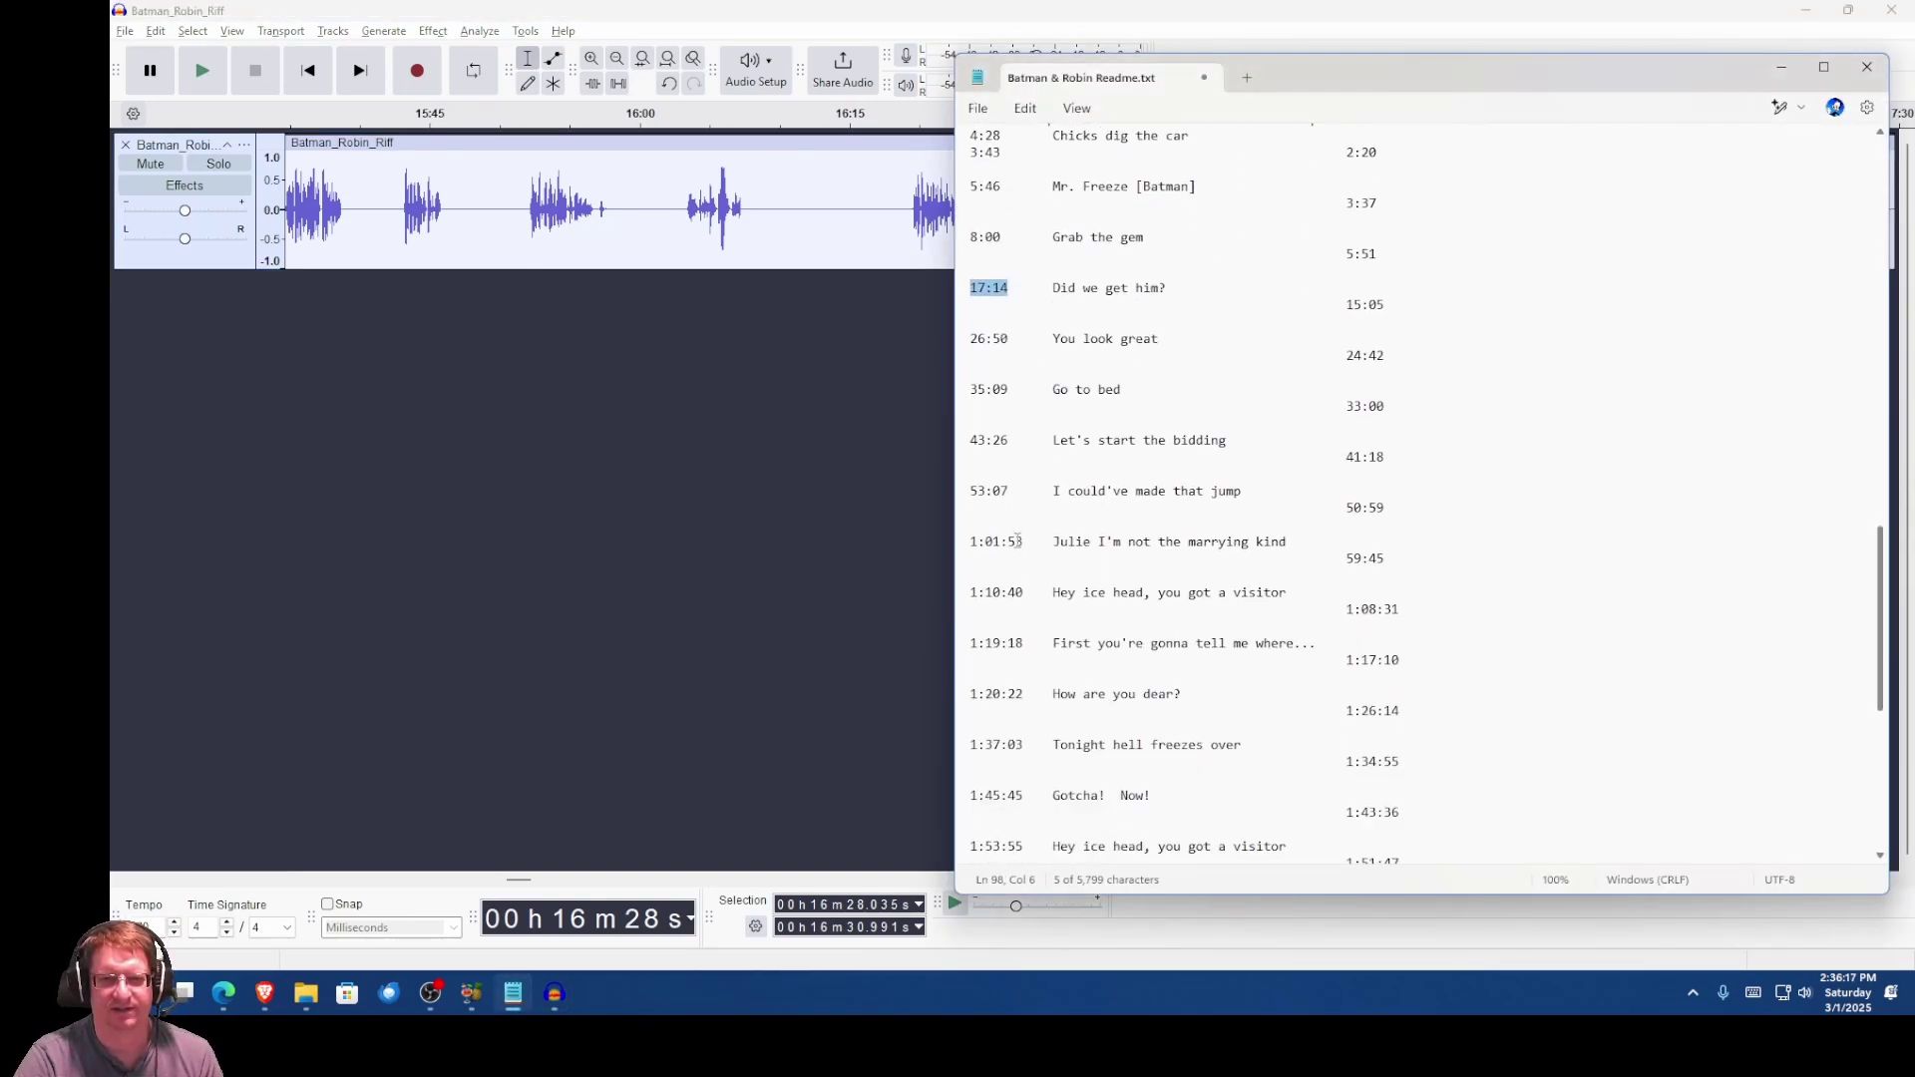
scroll(1014, 488, "down", 2)
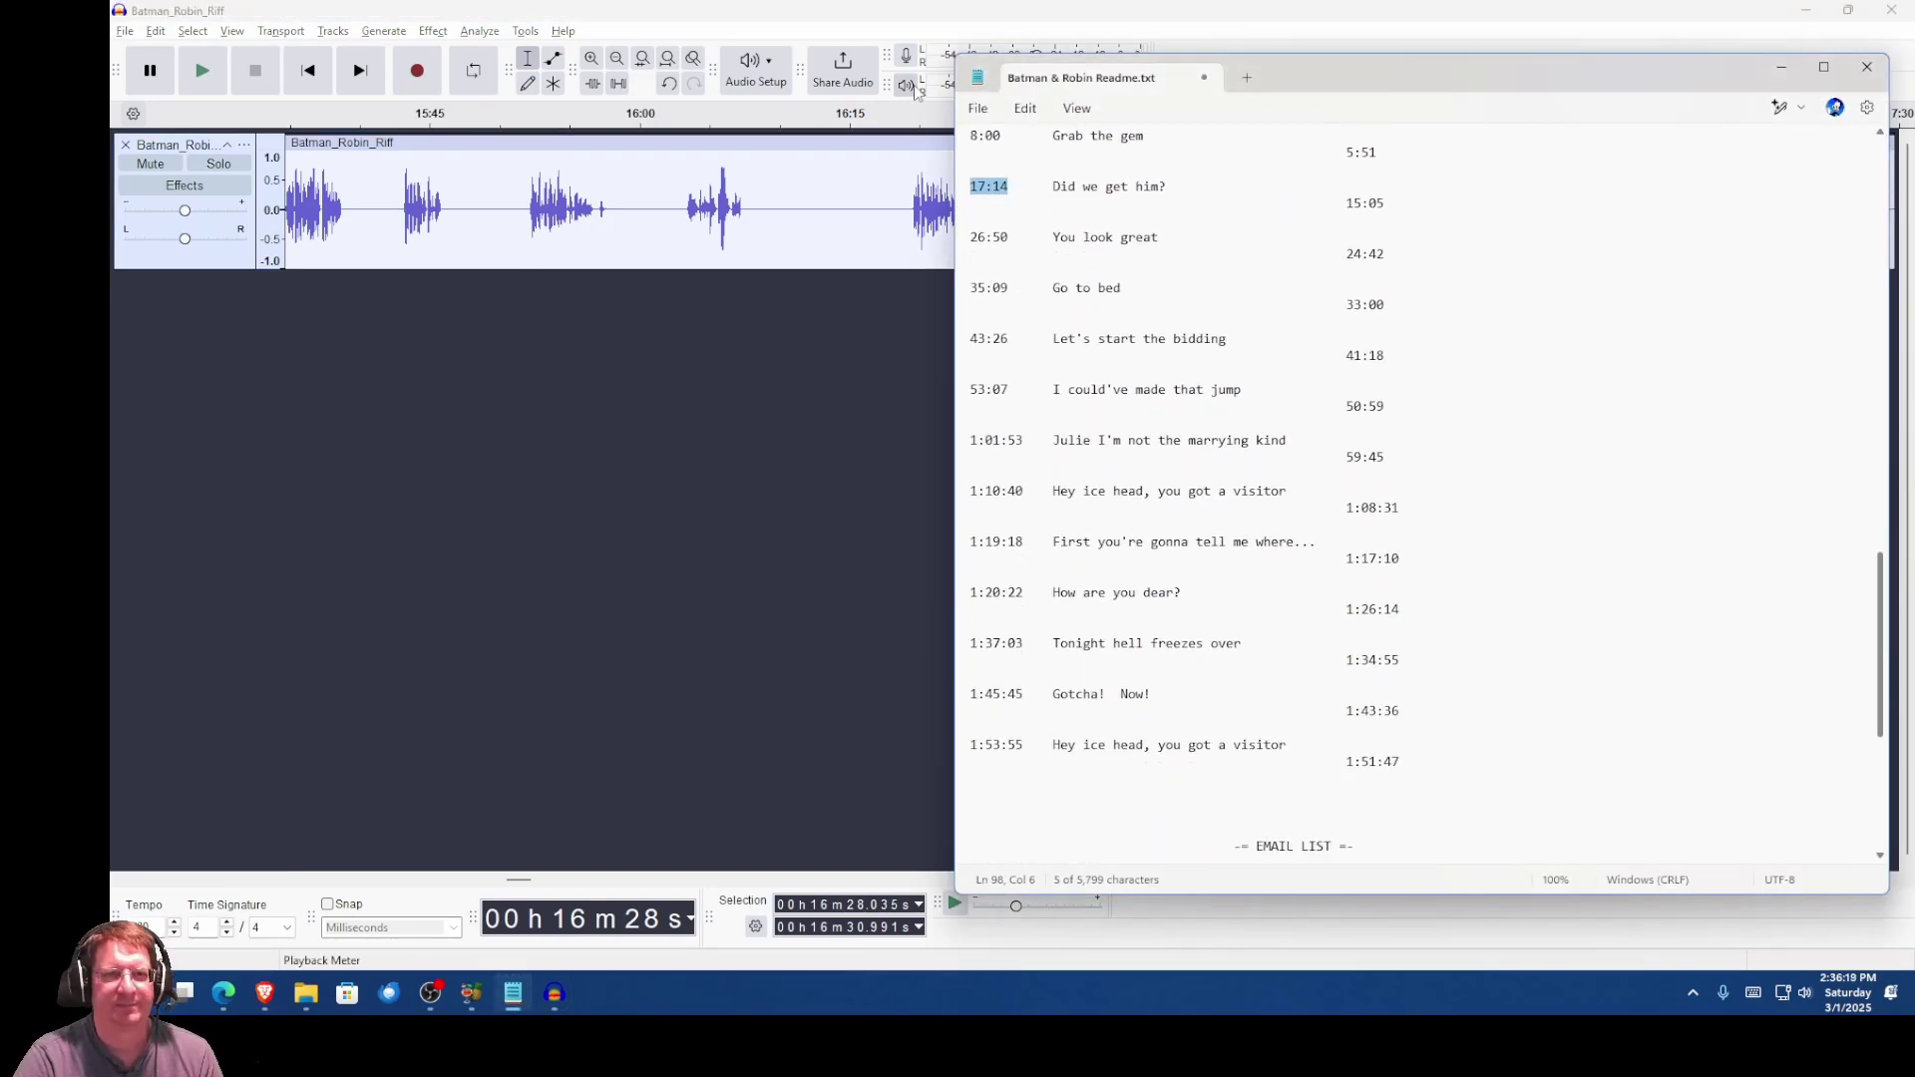
Step: Export the entire Audacity project over Batman_Robin_Riff.wav as mono 44100 Hz 16-bit WAV, and close Audacity without saving the project
left_click(932, 16)
left_click(125, 30)
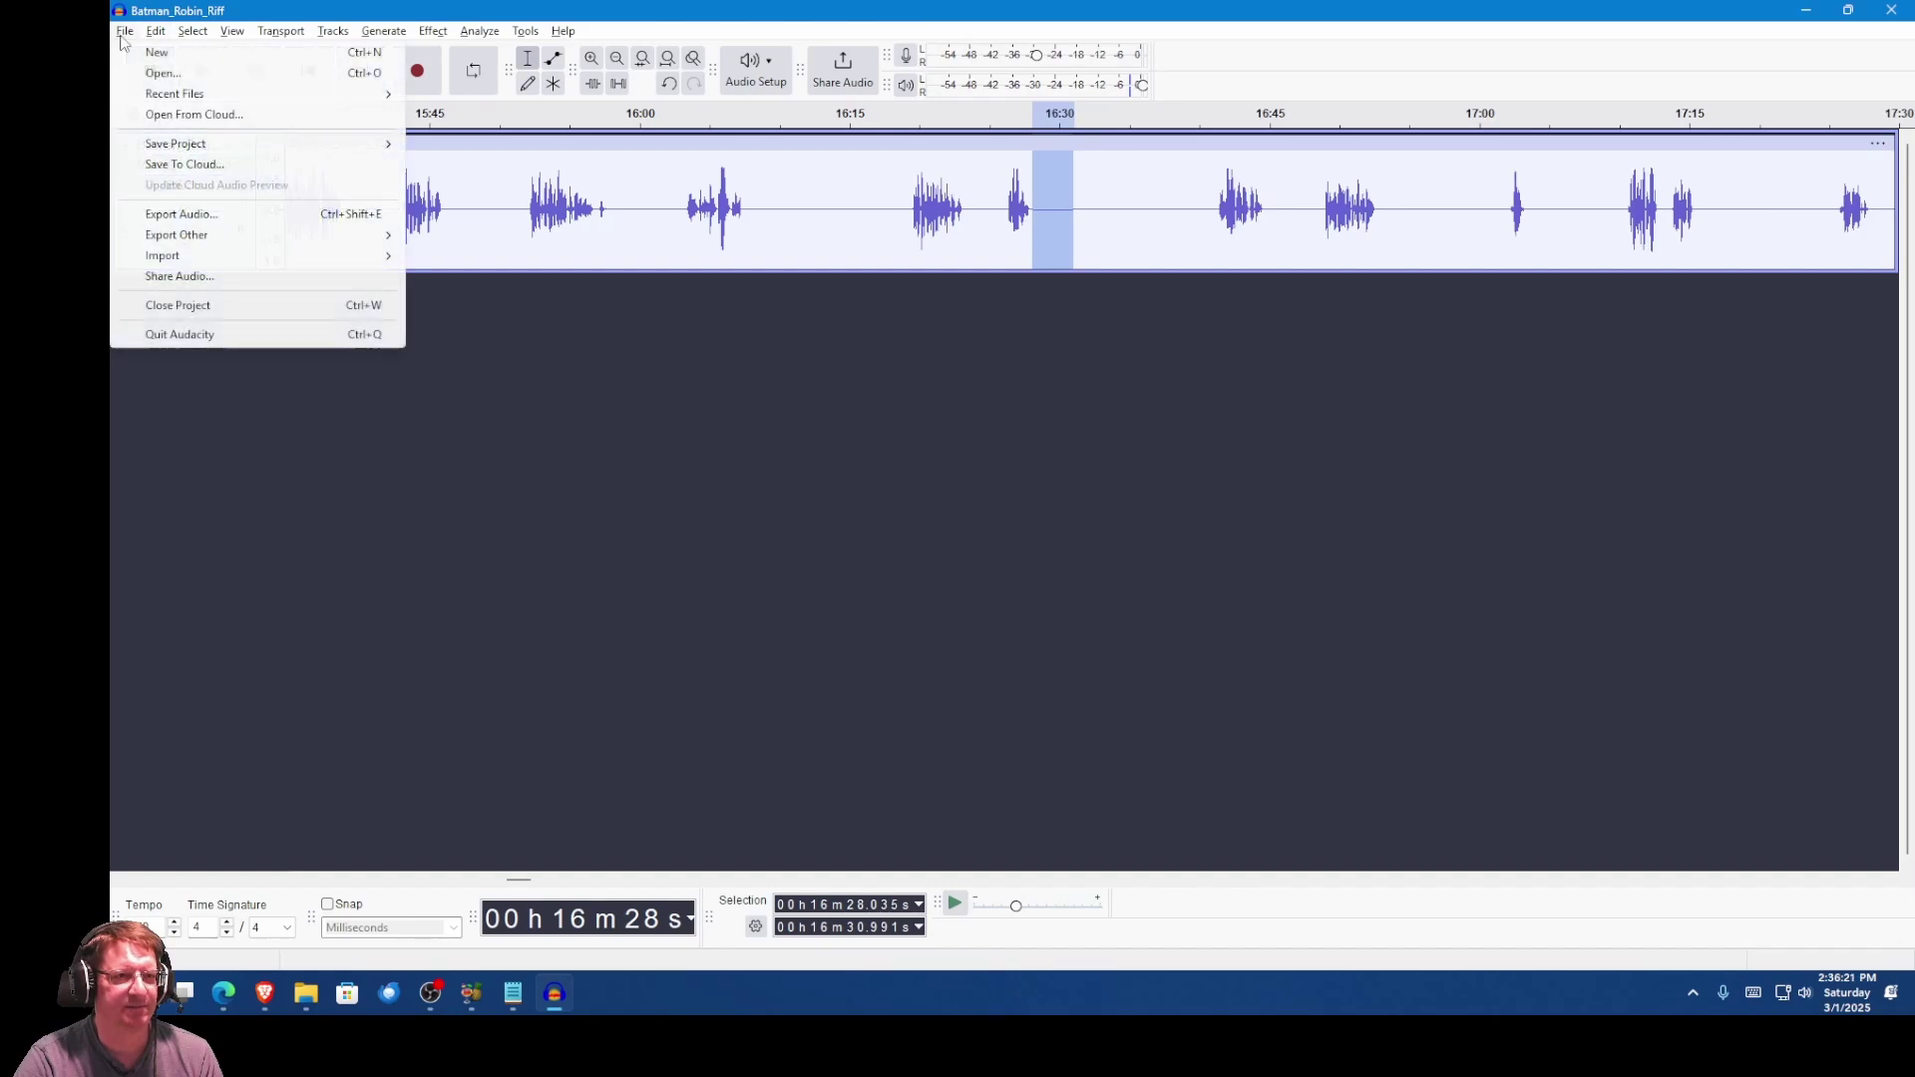
left_click(217, 216)
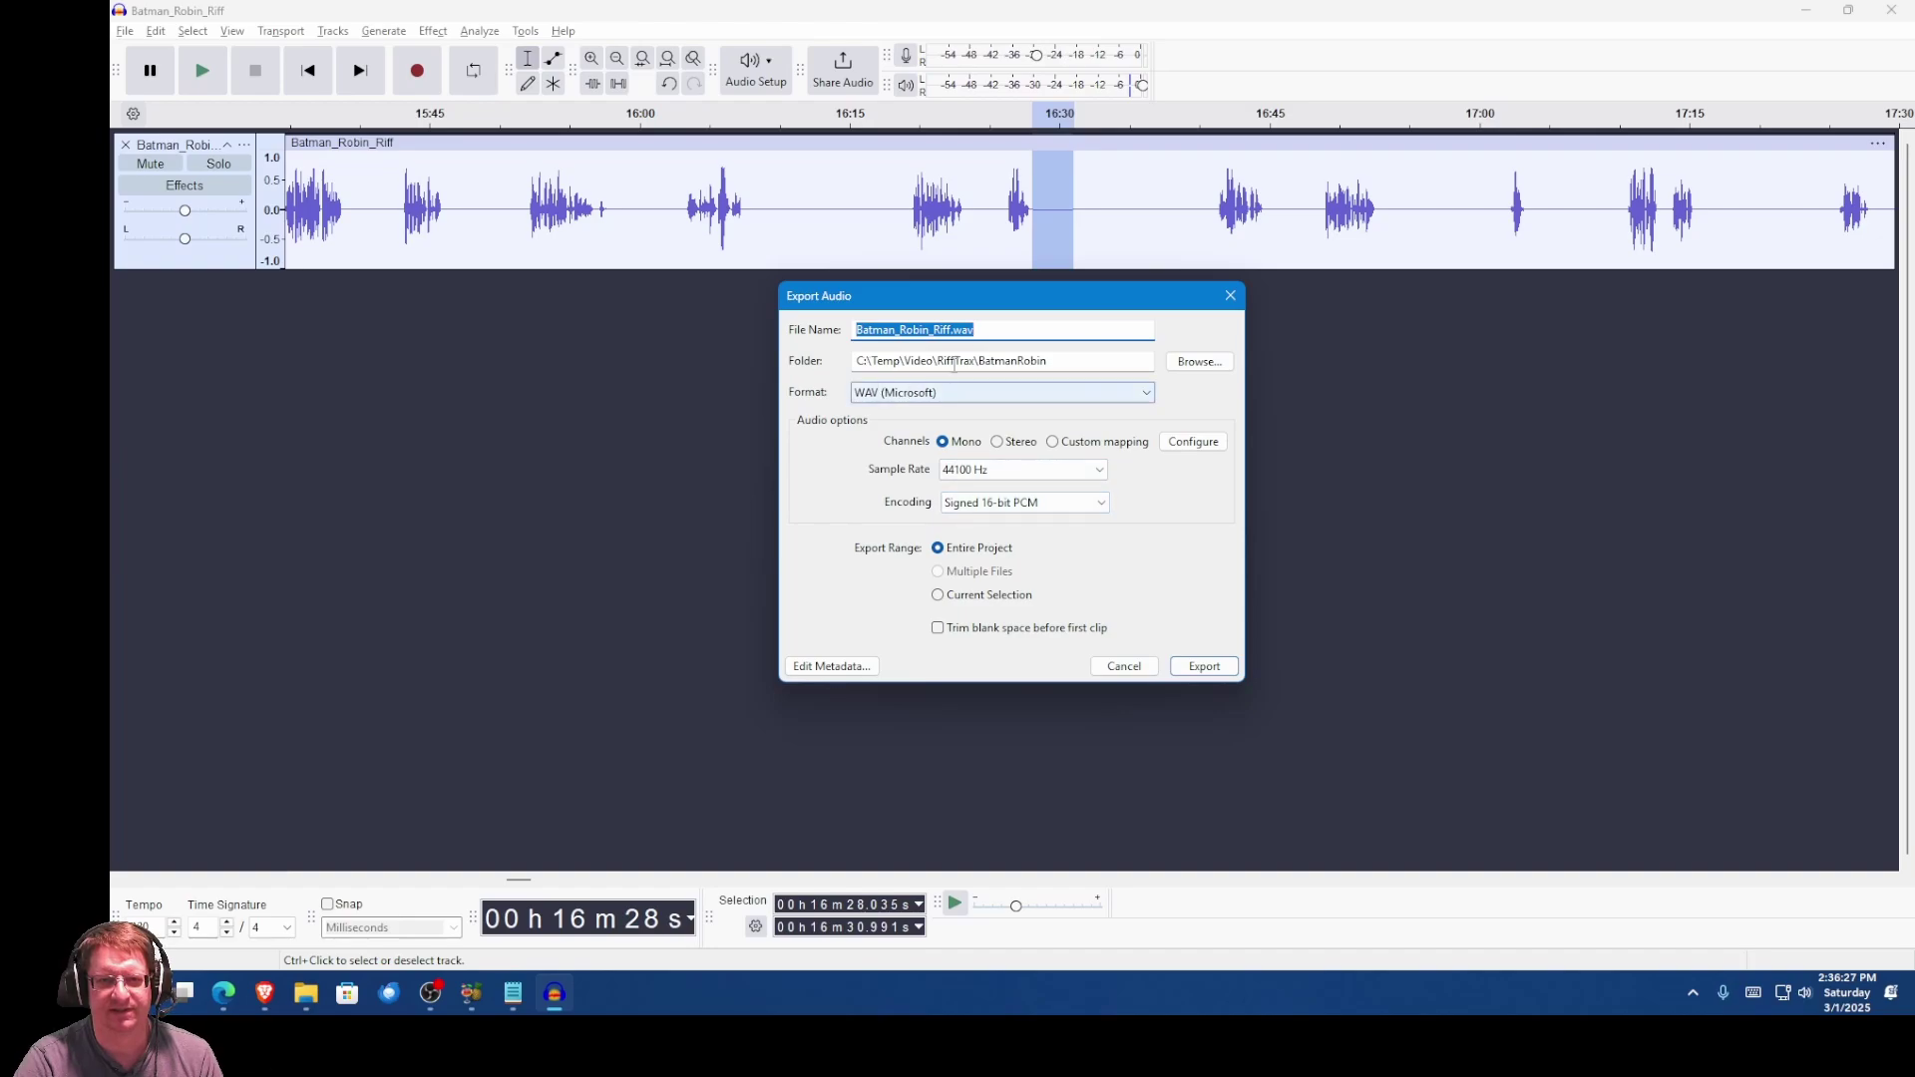
left_click(1215, 677)
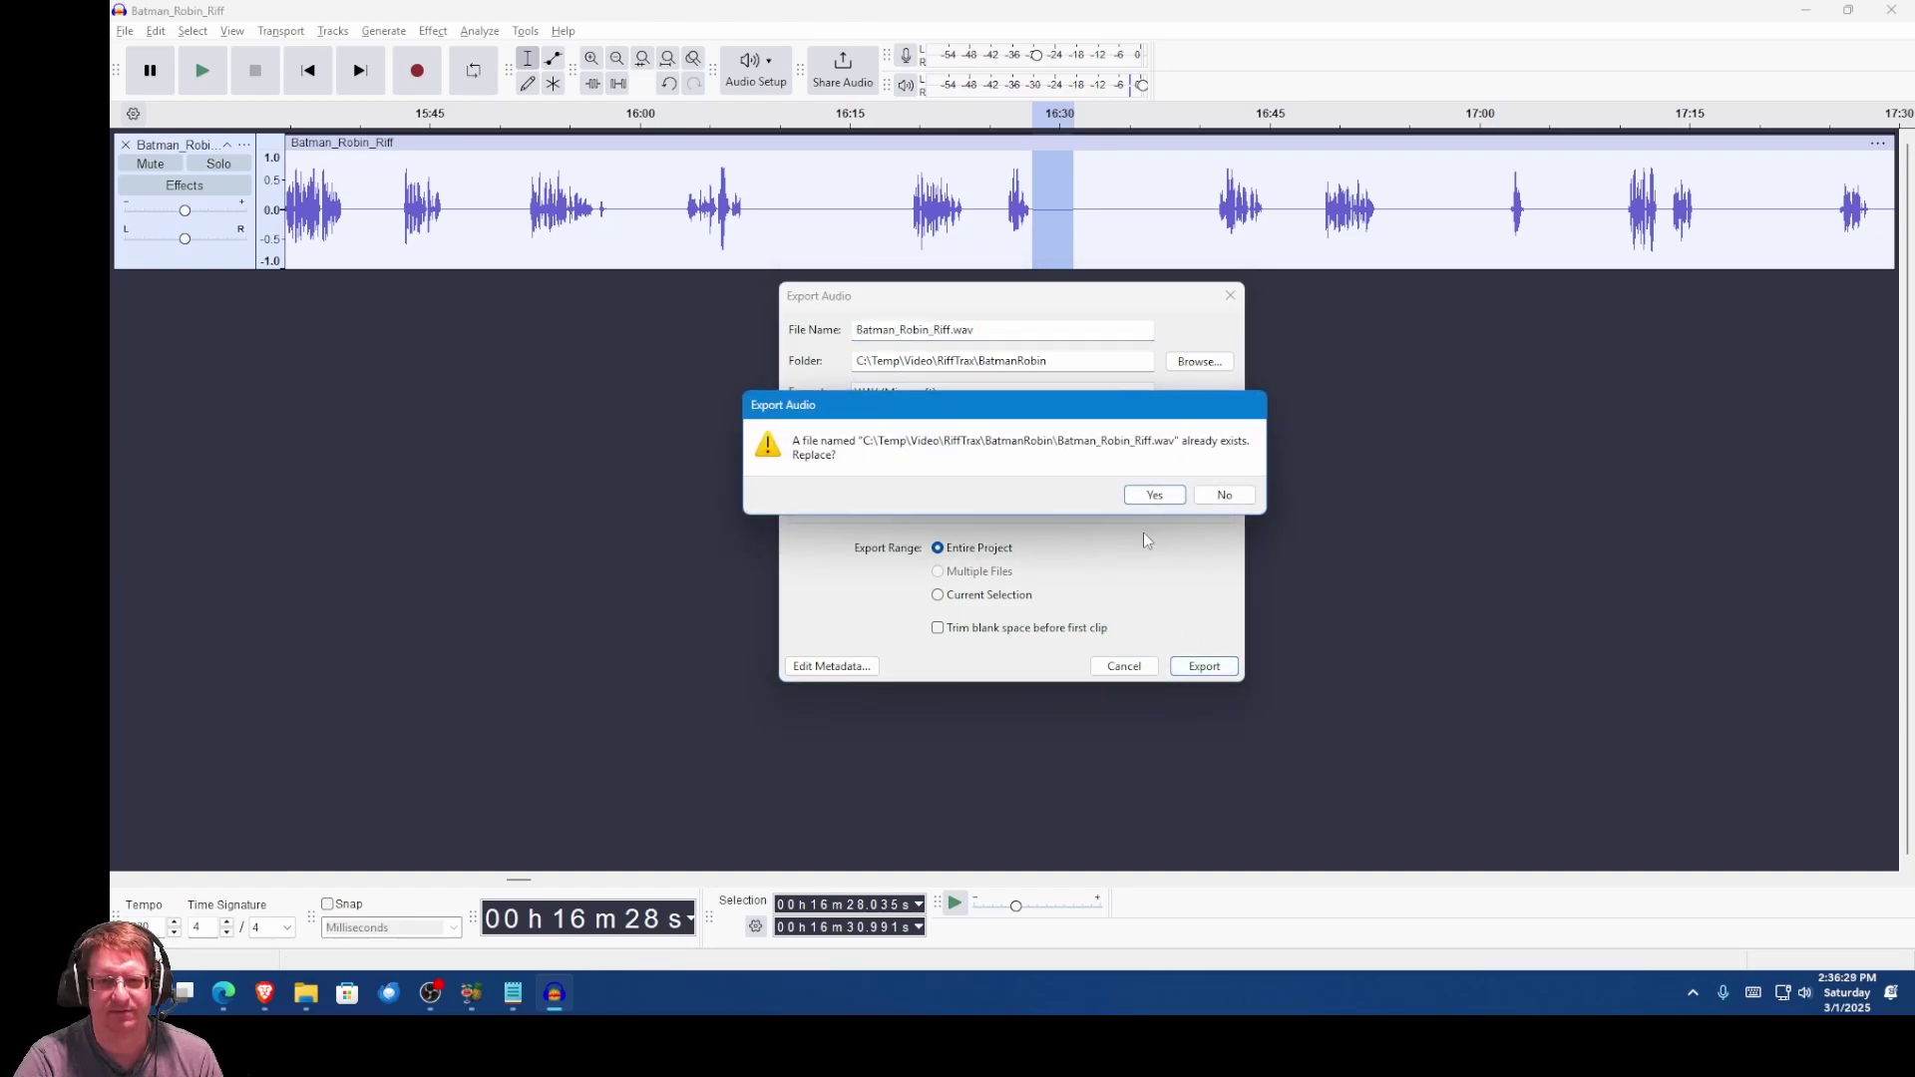
left_click(1150, 495)
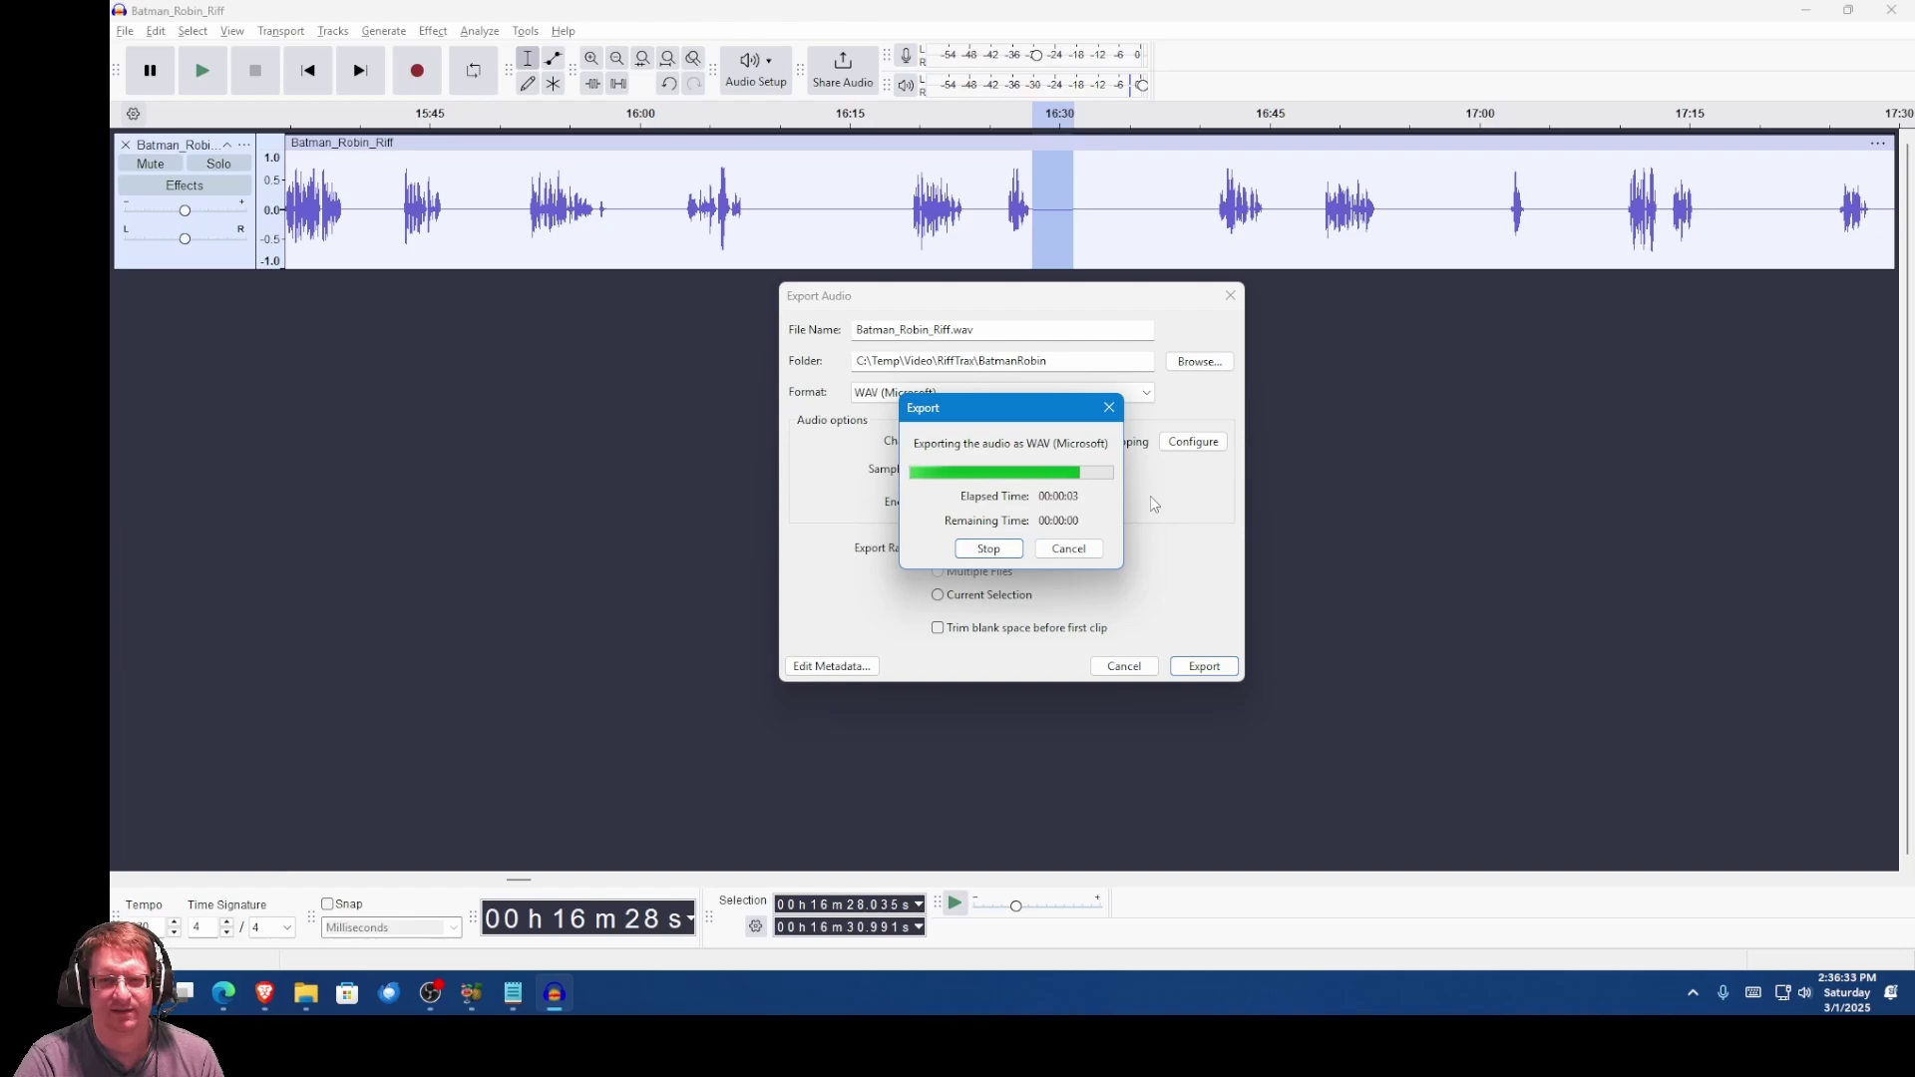
left_click(1891, 10)
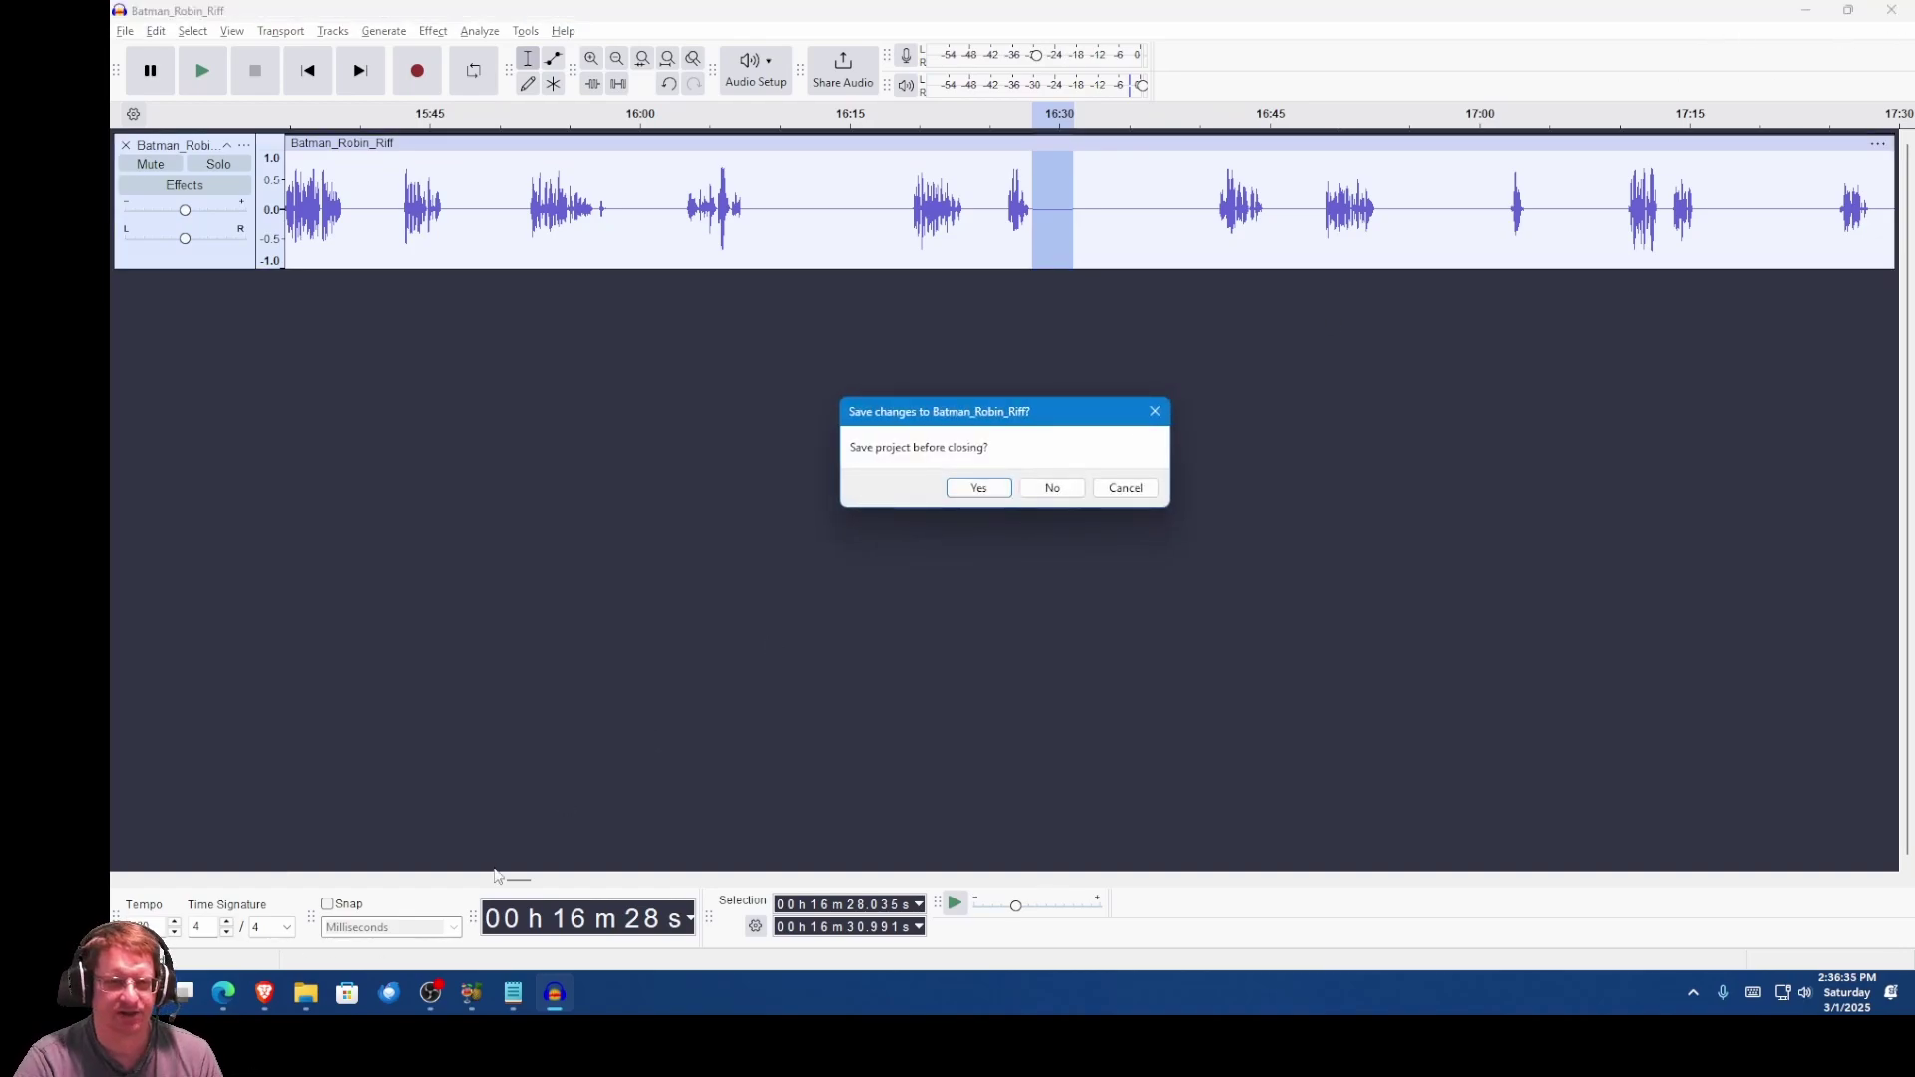
left_click(1052, 486)
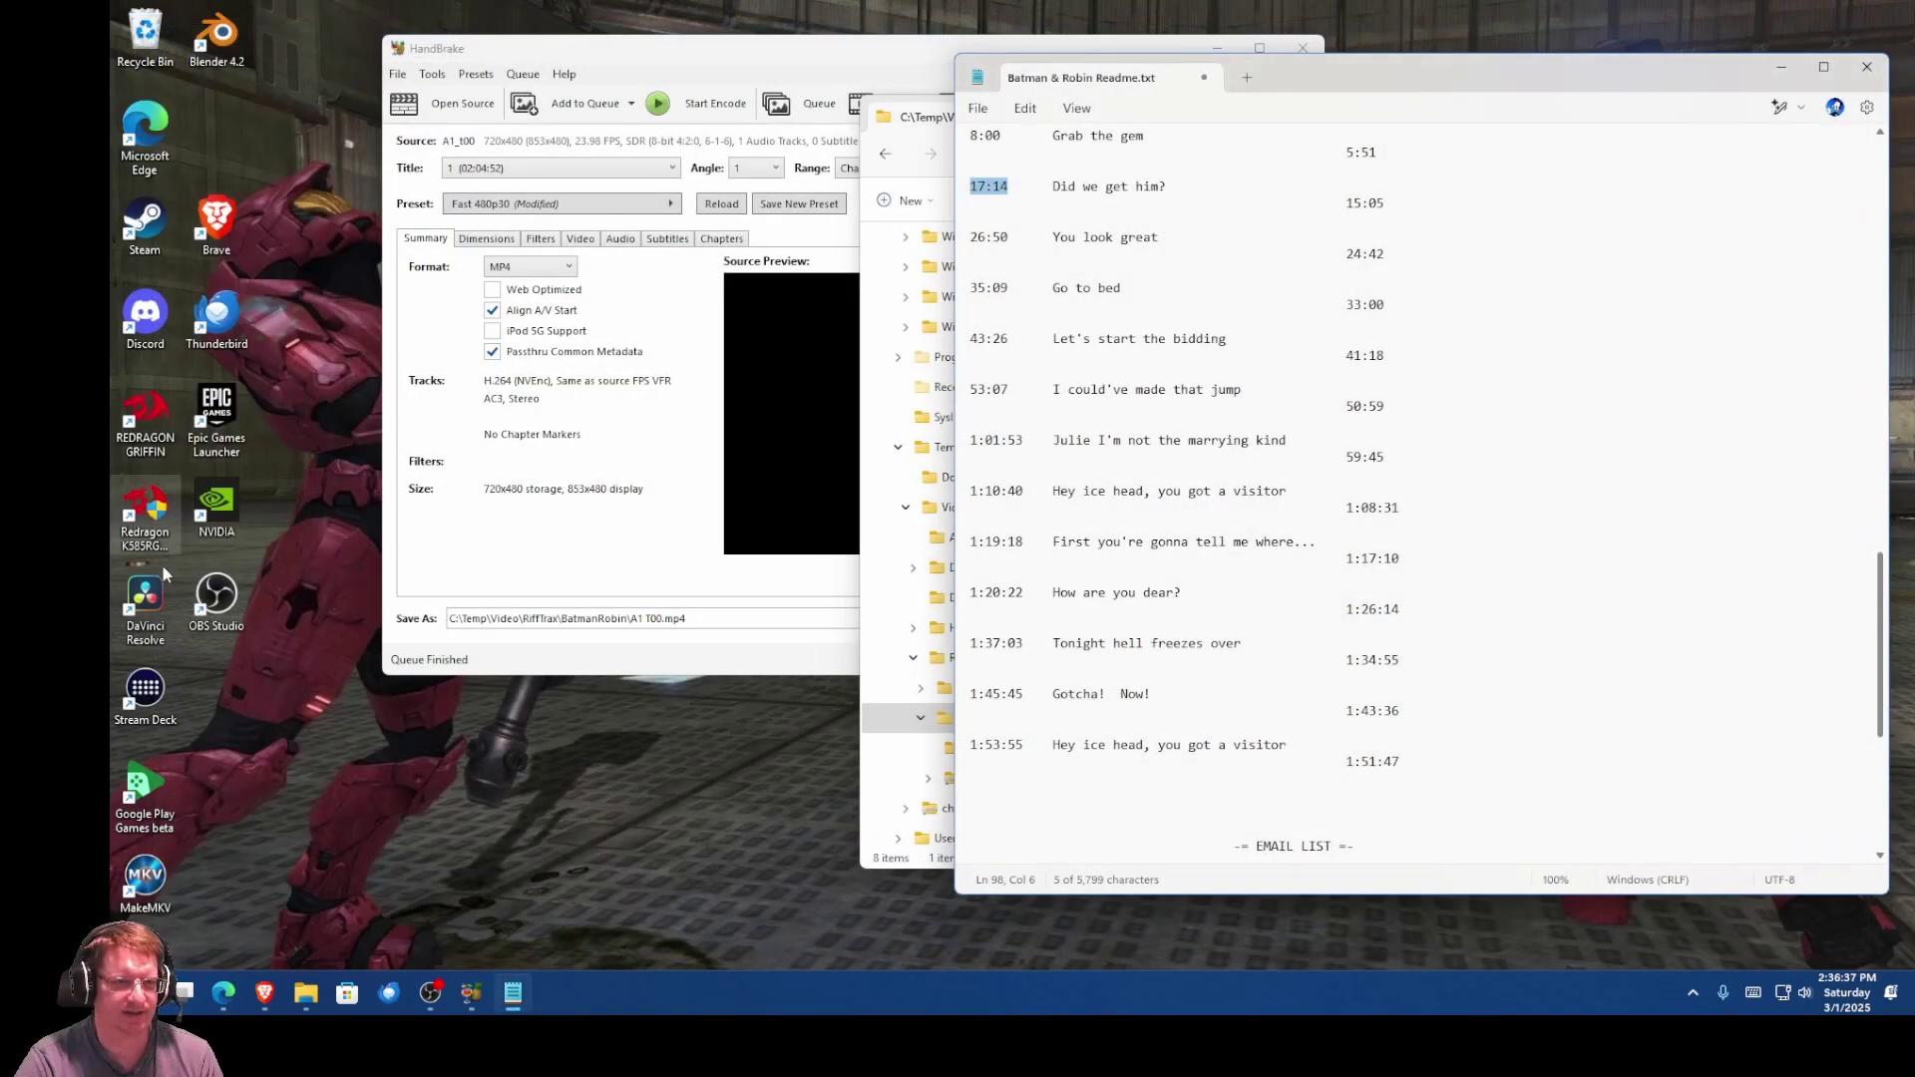
Step: Close HandBrake, launch DaVinci Resolve and open the Batman Tutorial project
left_click(139, 620)
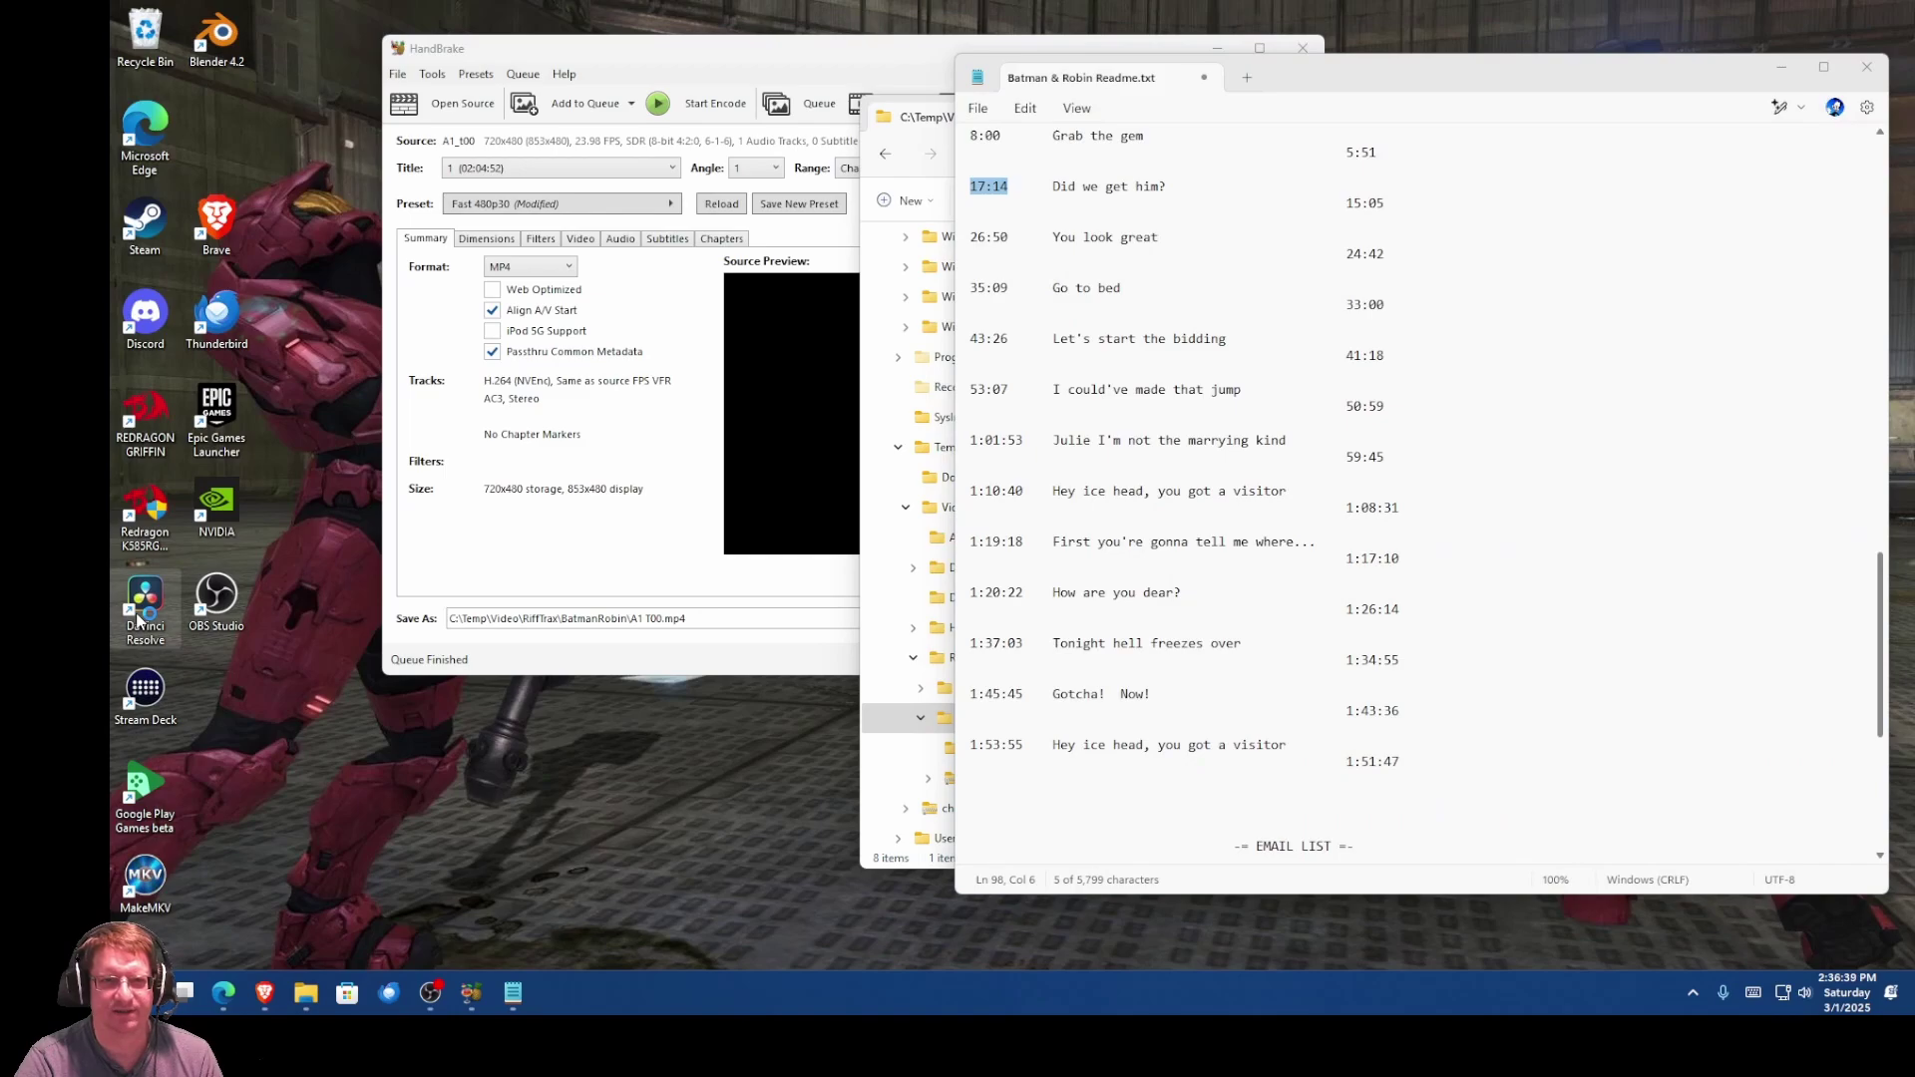
left_click(733, 50)
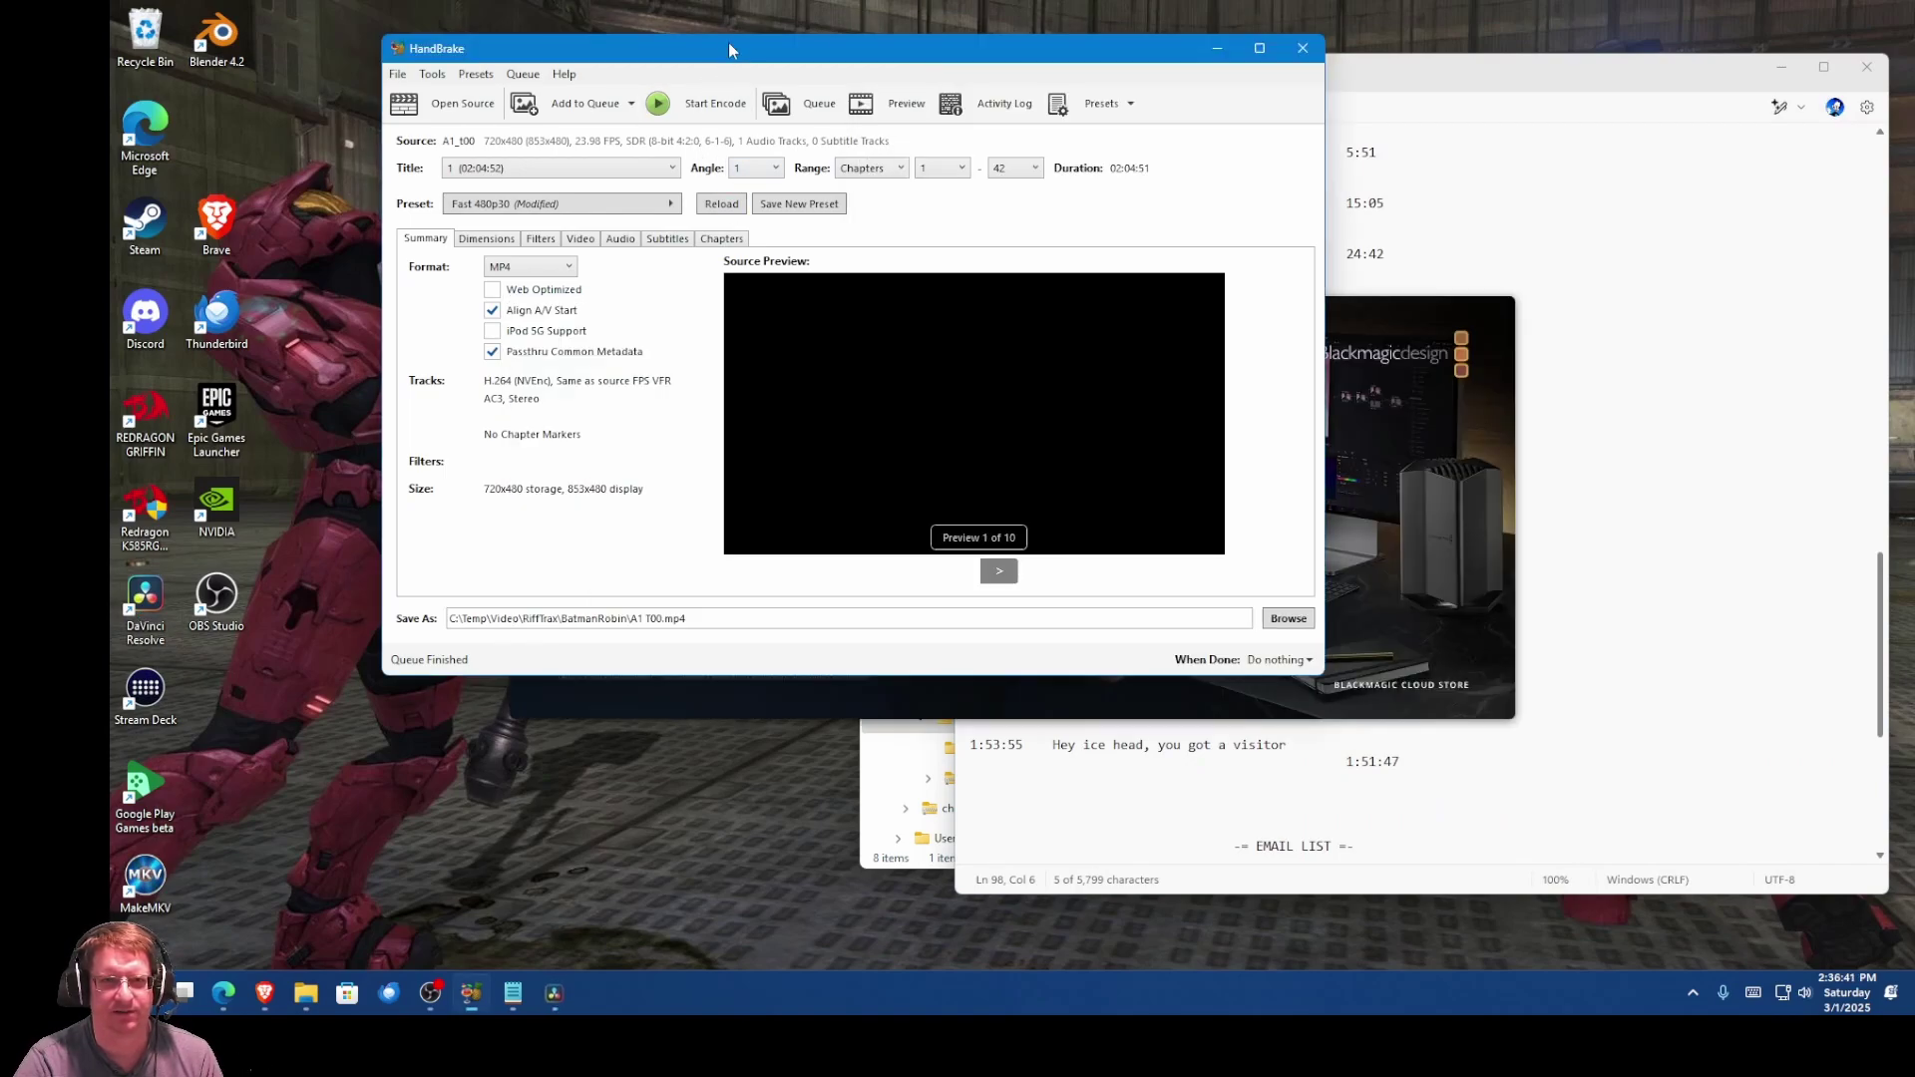
left_click(1299, 49)
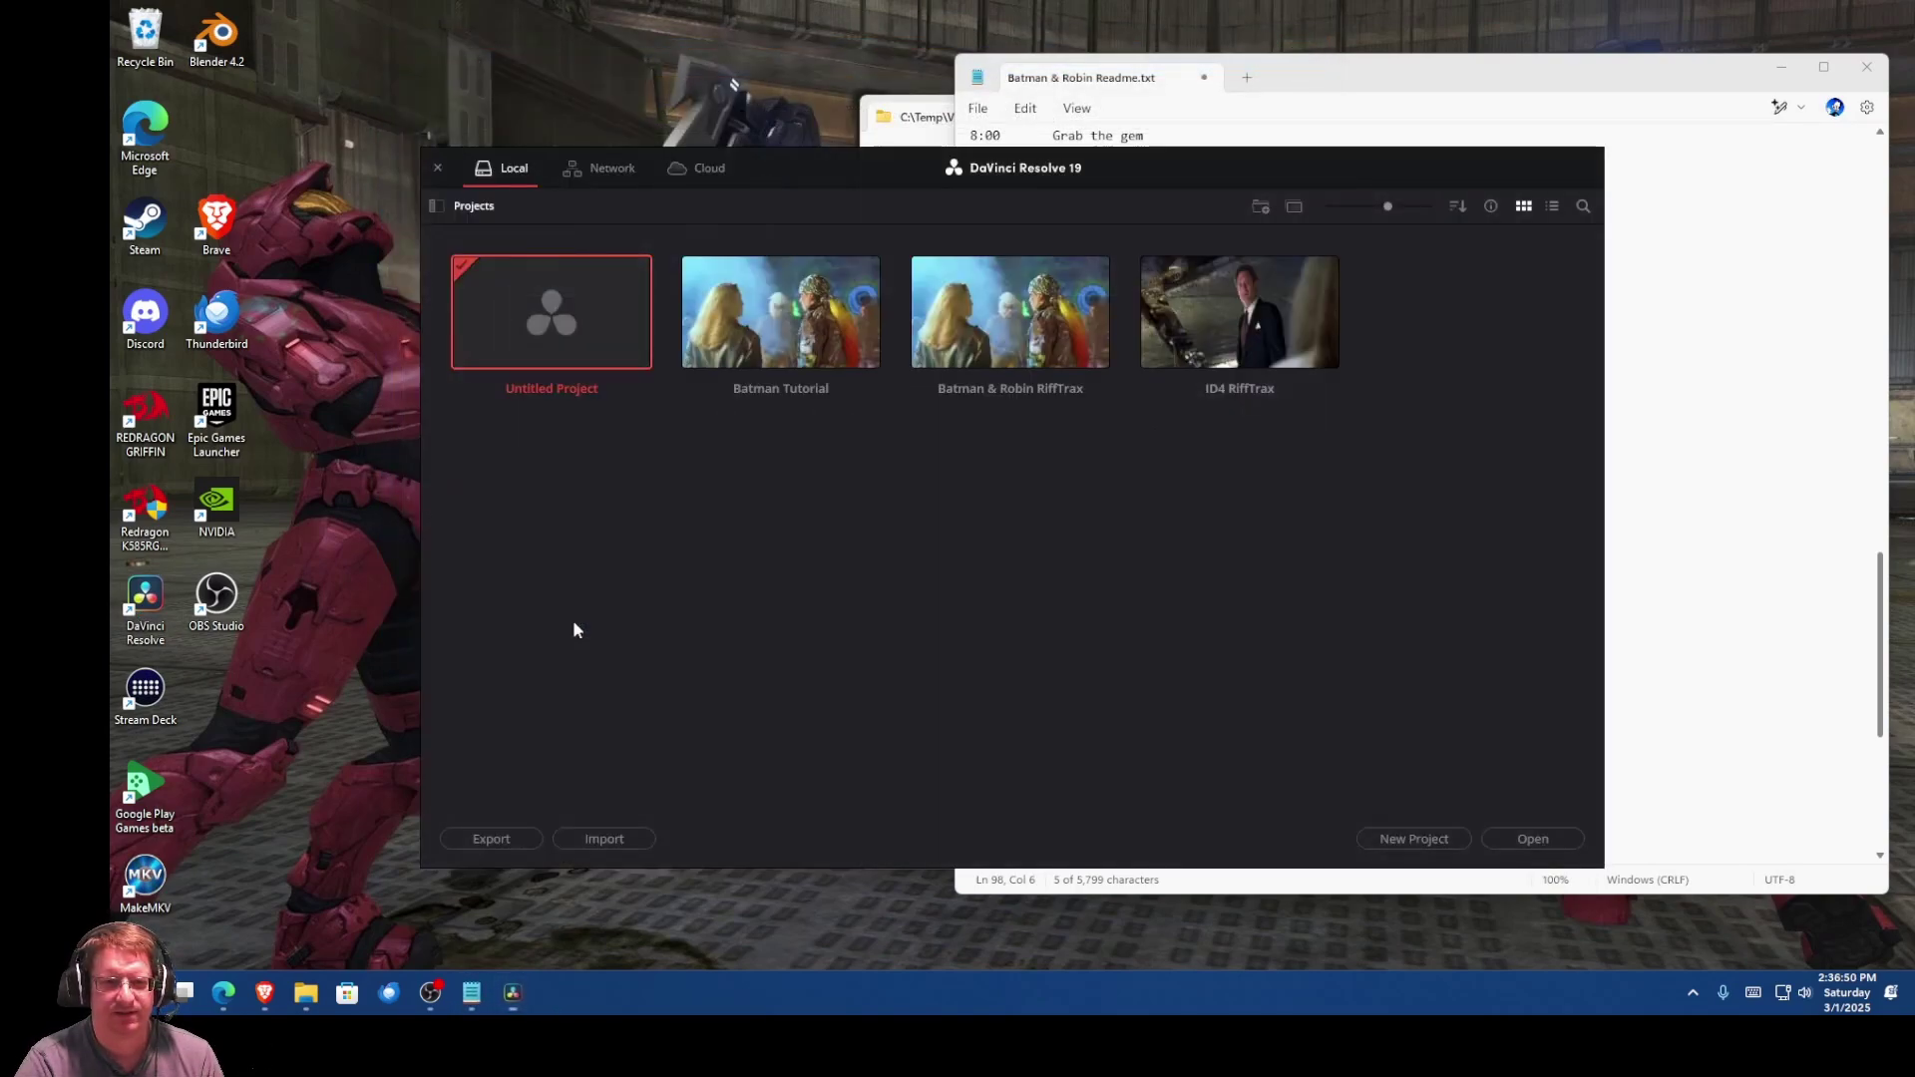
double_click(753, 349)
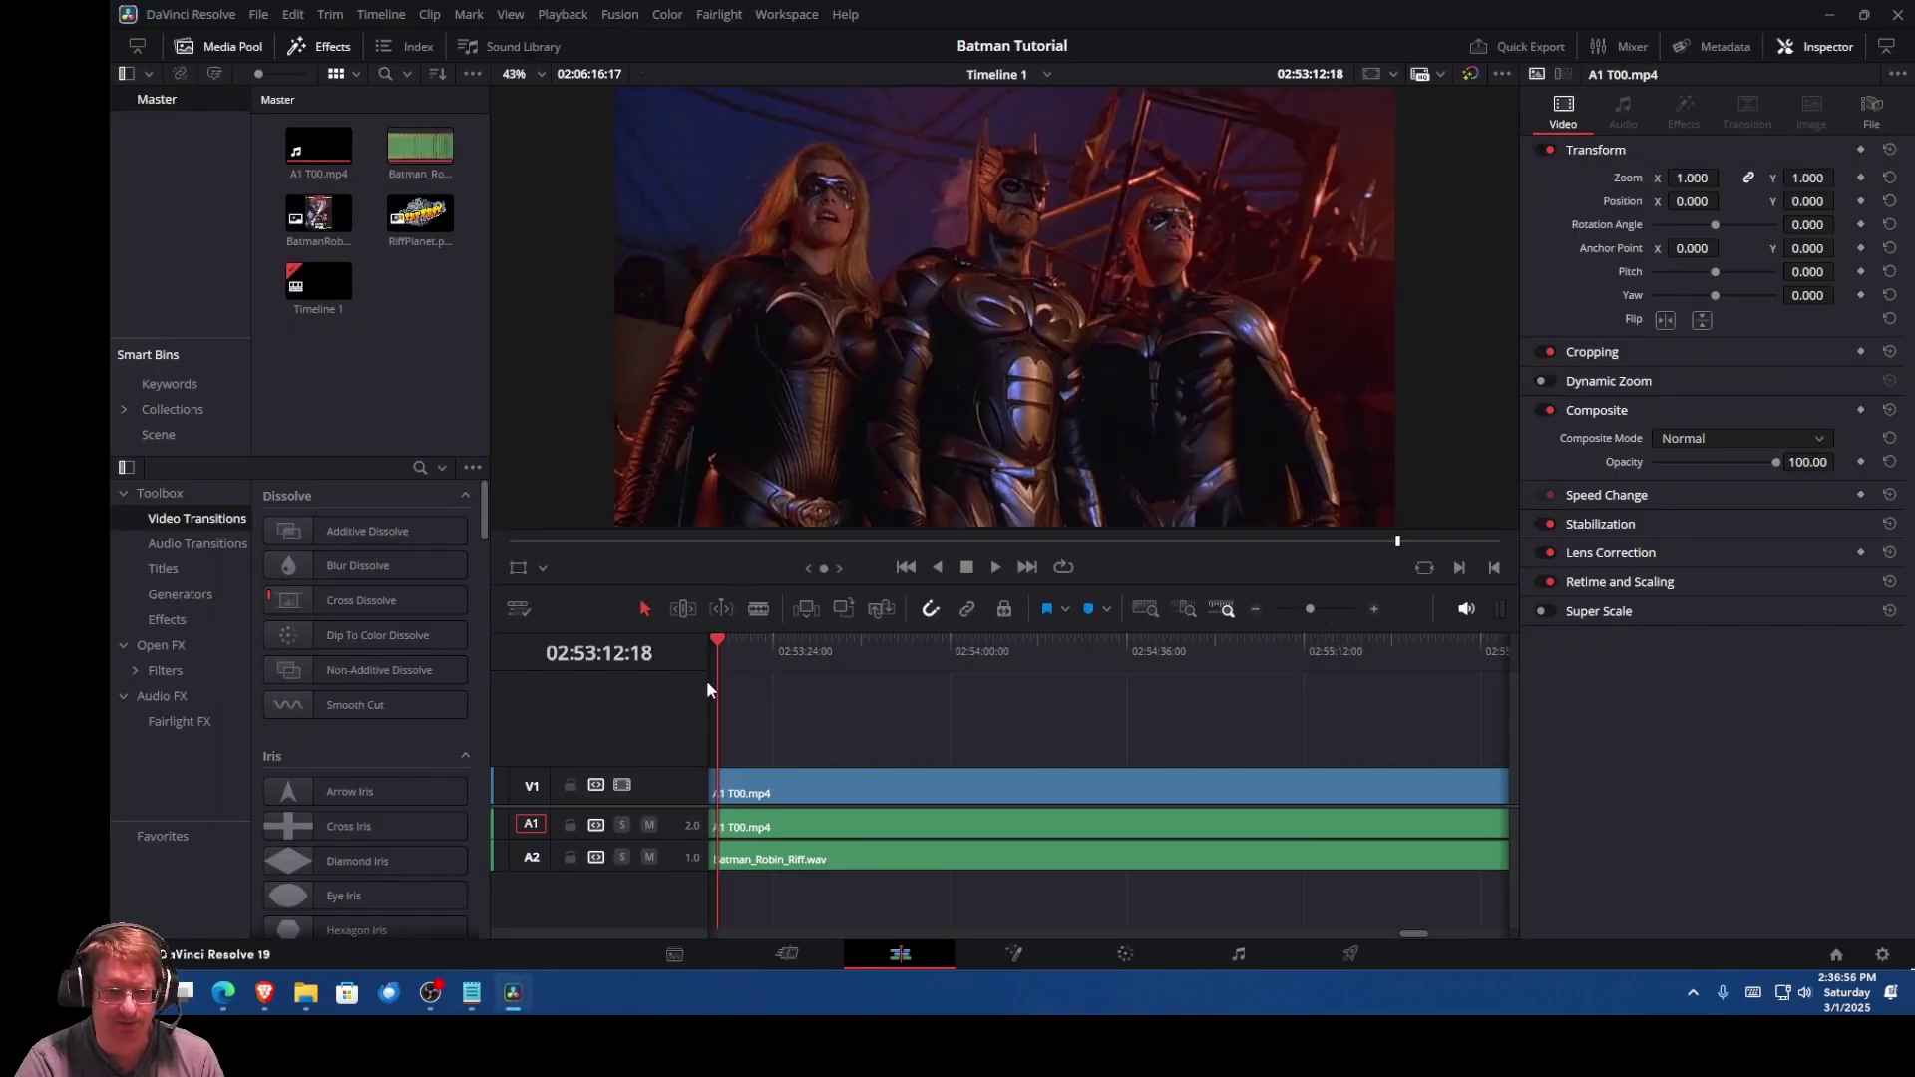
Step: Show the whole of Timeline 1 and move the playhead back to its start at about 01:00:00:20
left_click_drag(1312, 612, 1266, 614)
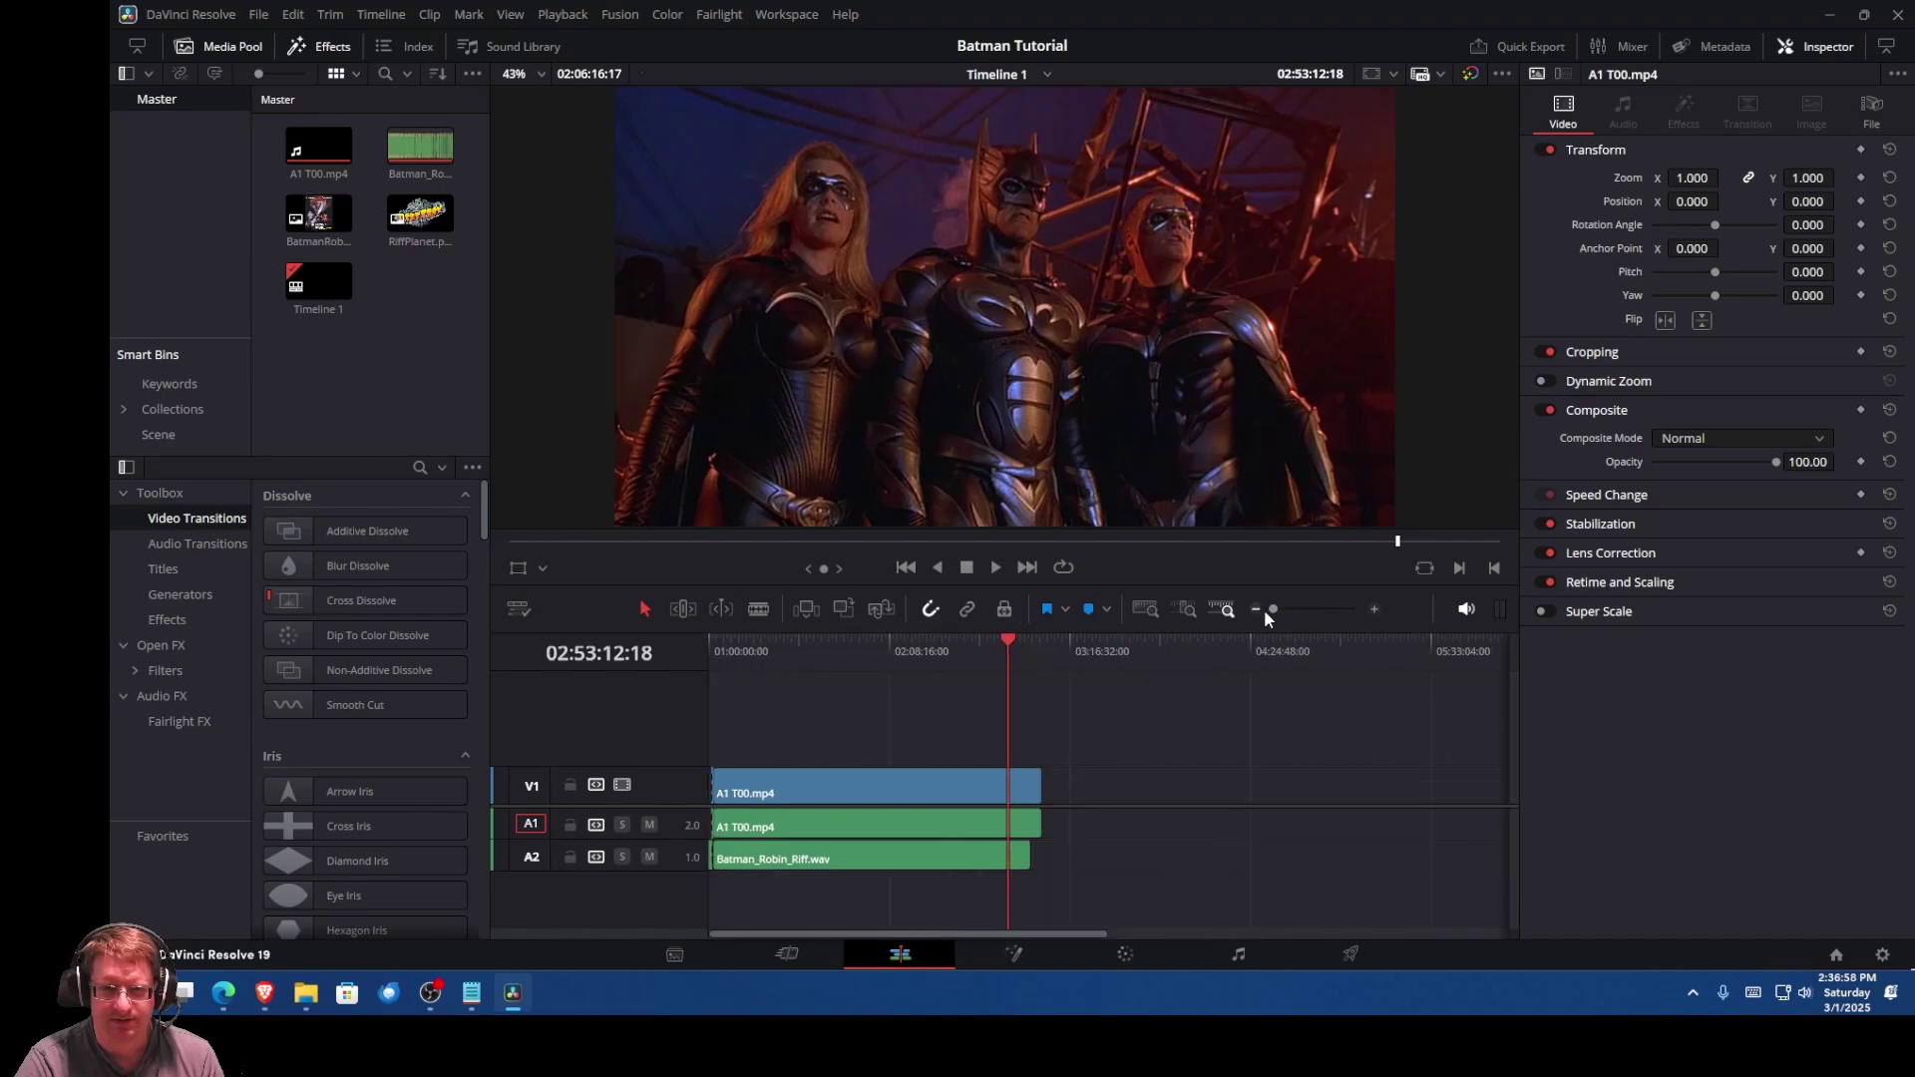
left_click_drag(1007, 637, 715, 661)
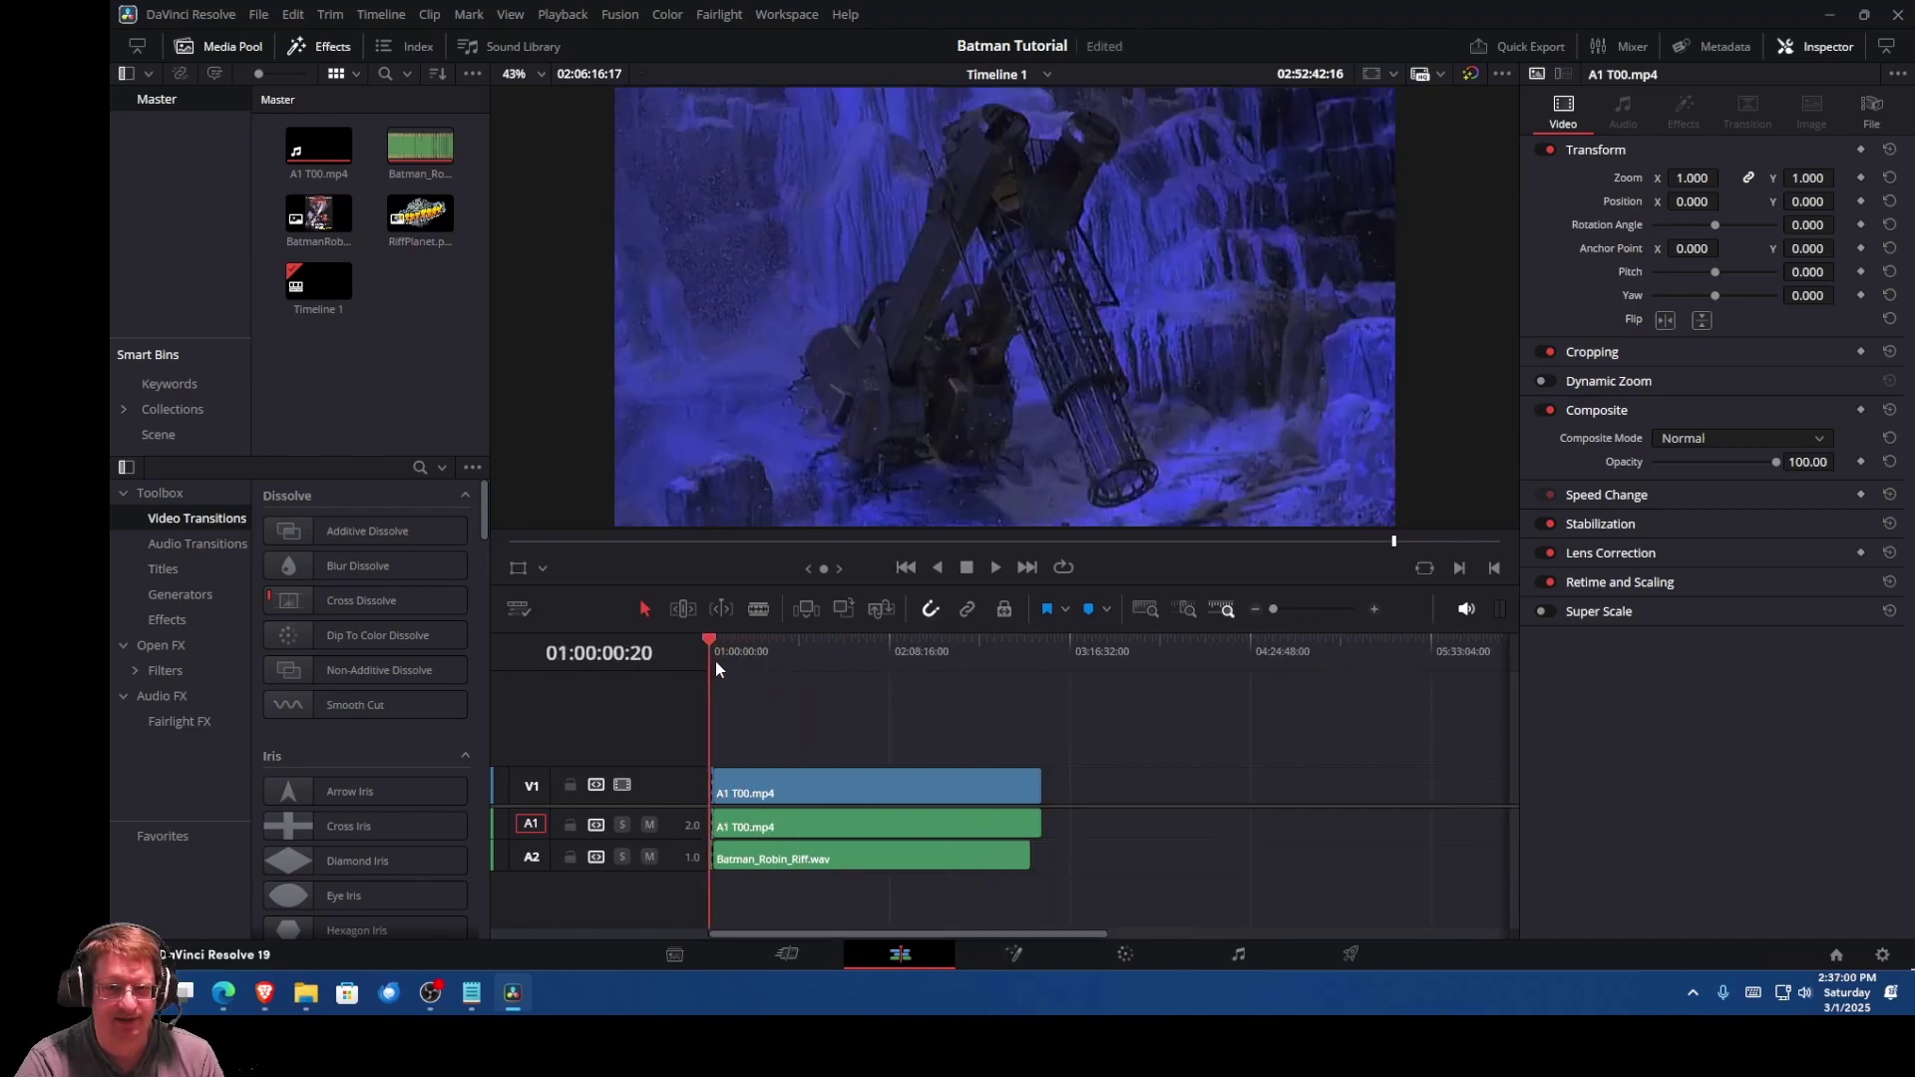
Step: Play Timeline 1 around 01:03:44 to check the riff commentary against the movie
left_click_drag(1273, 609, 1295, 611)
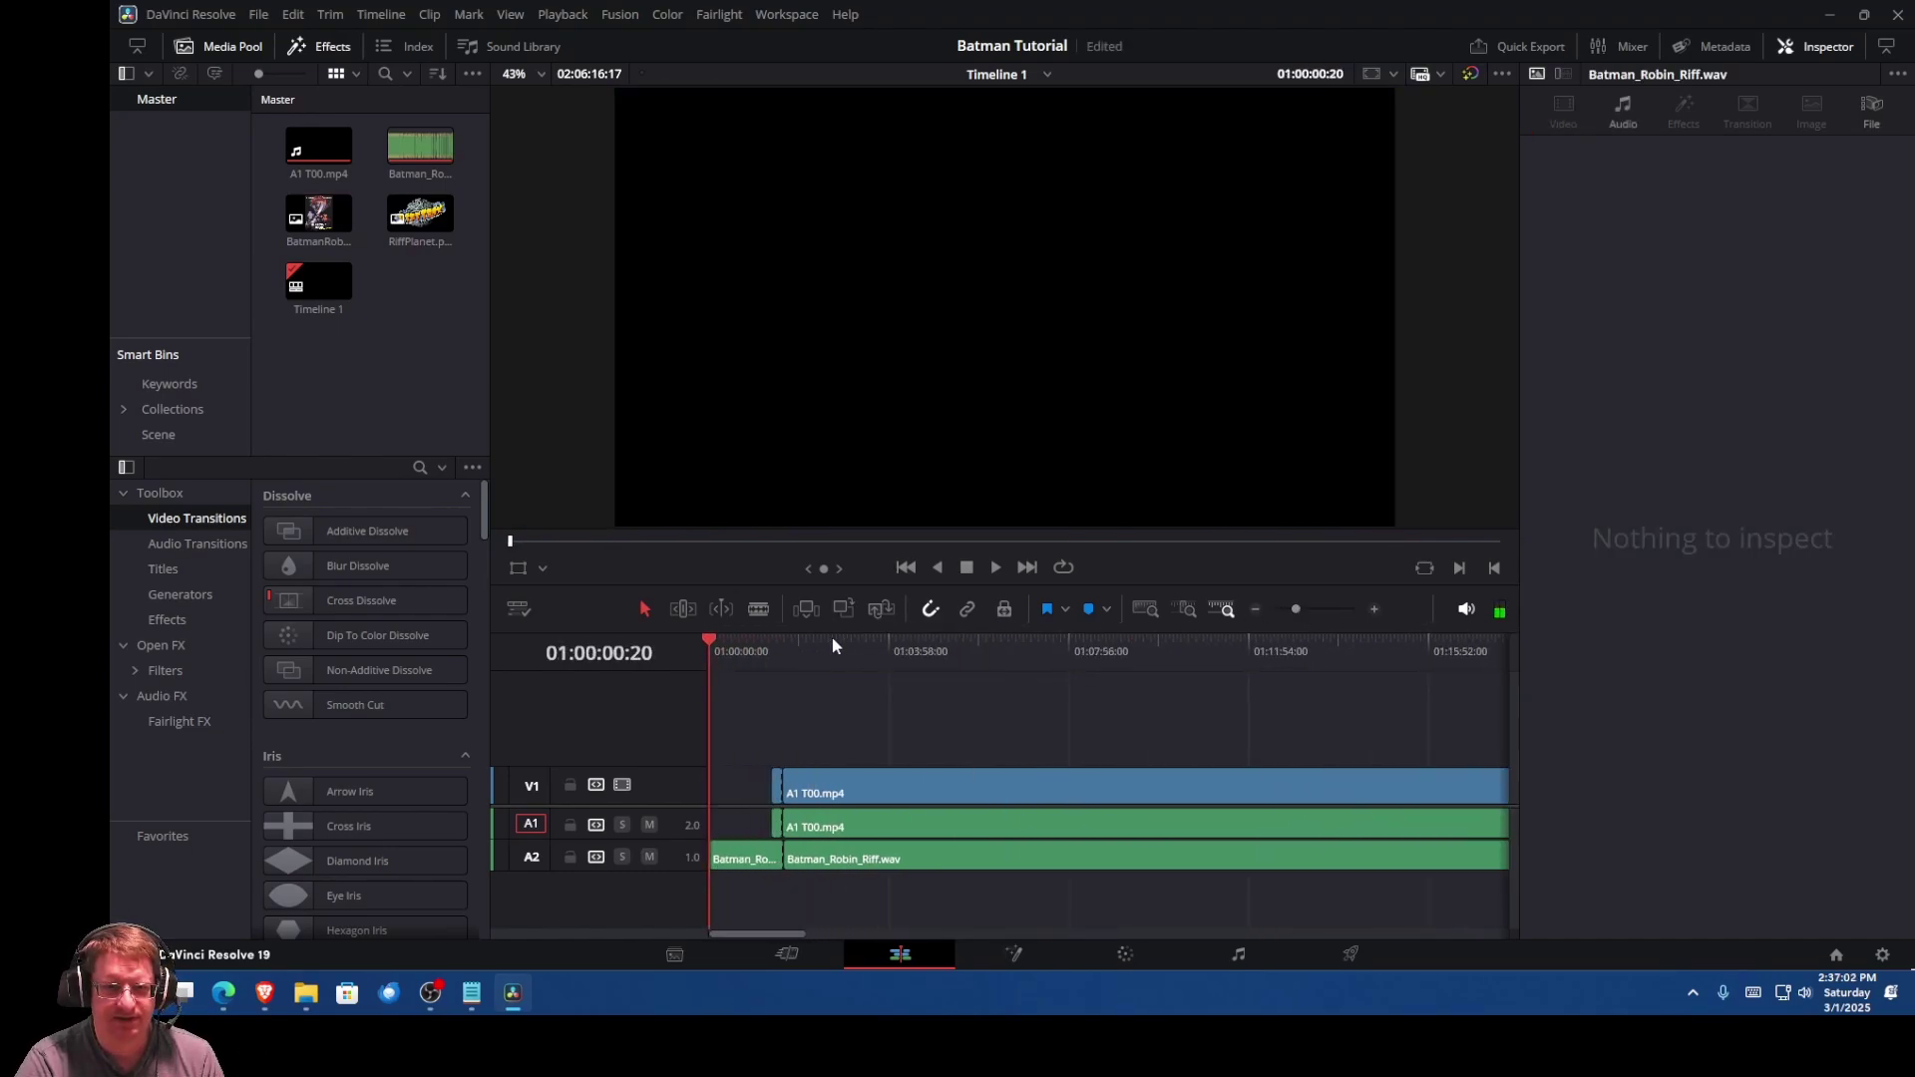
left_click_drag(710, 647, 875, 656)
left_click(993, 568)
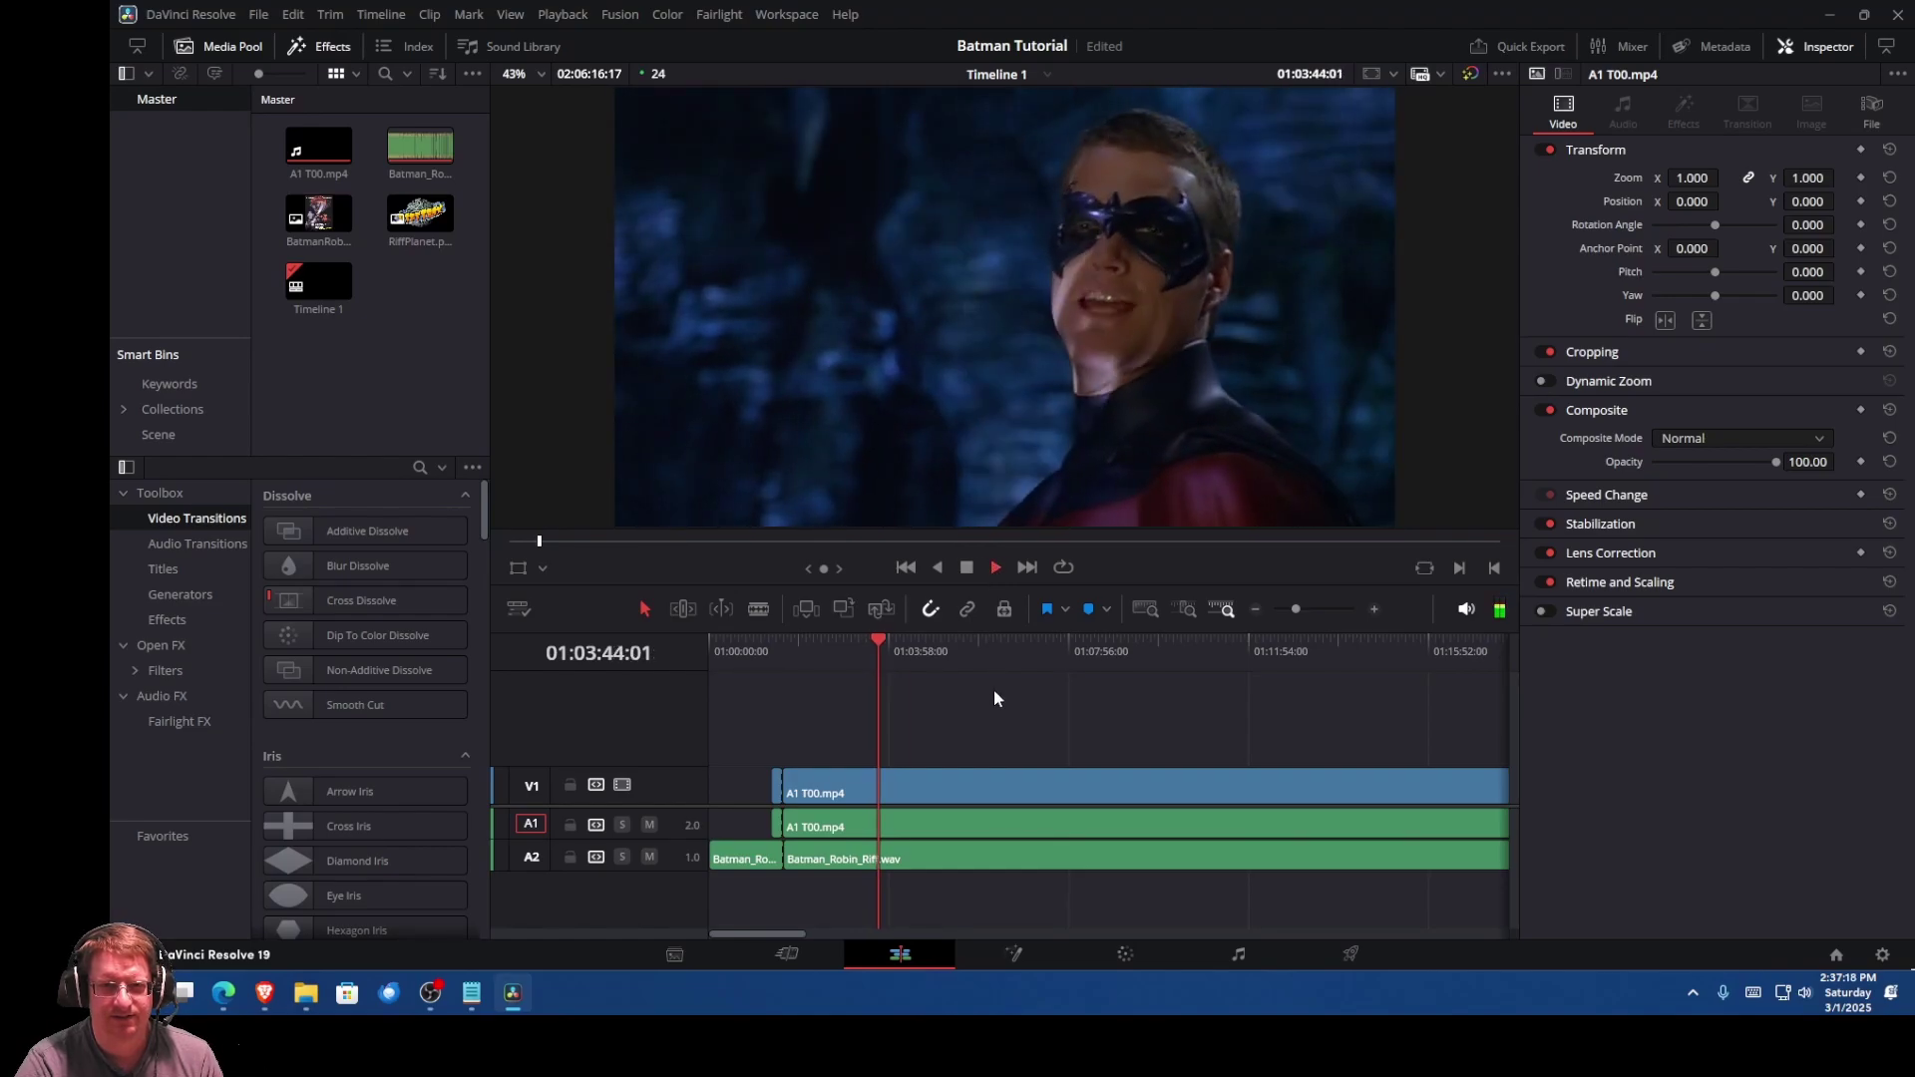
left_click(967, 567)
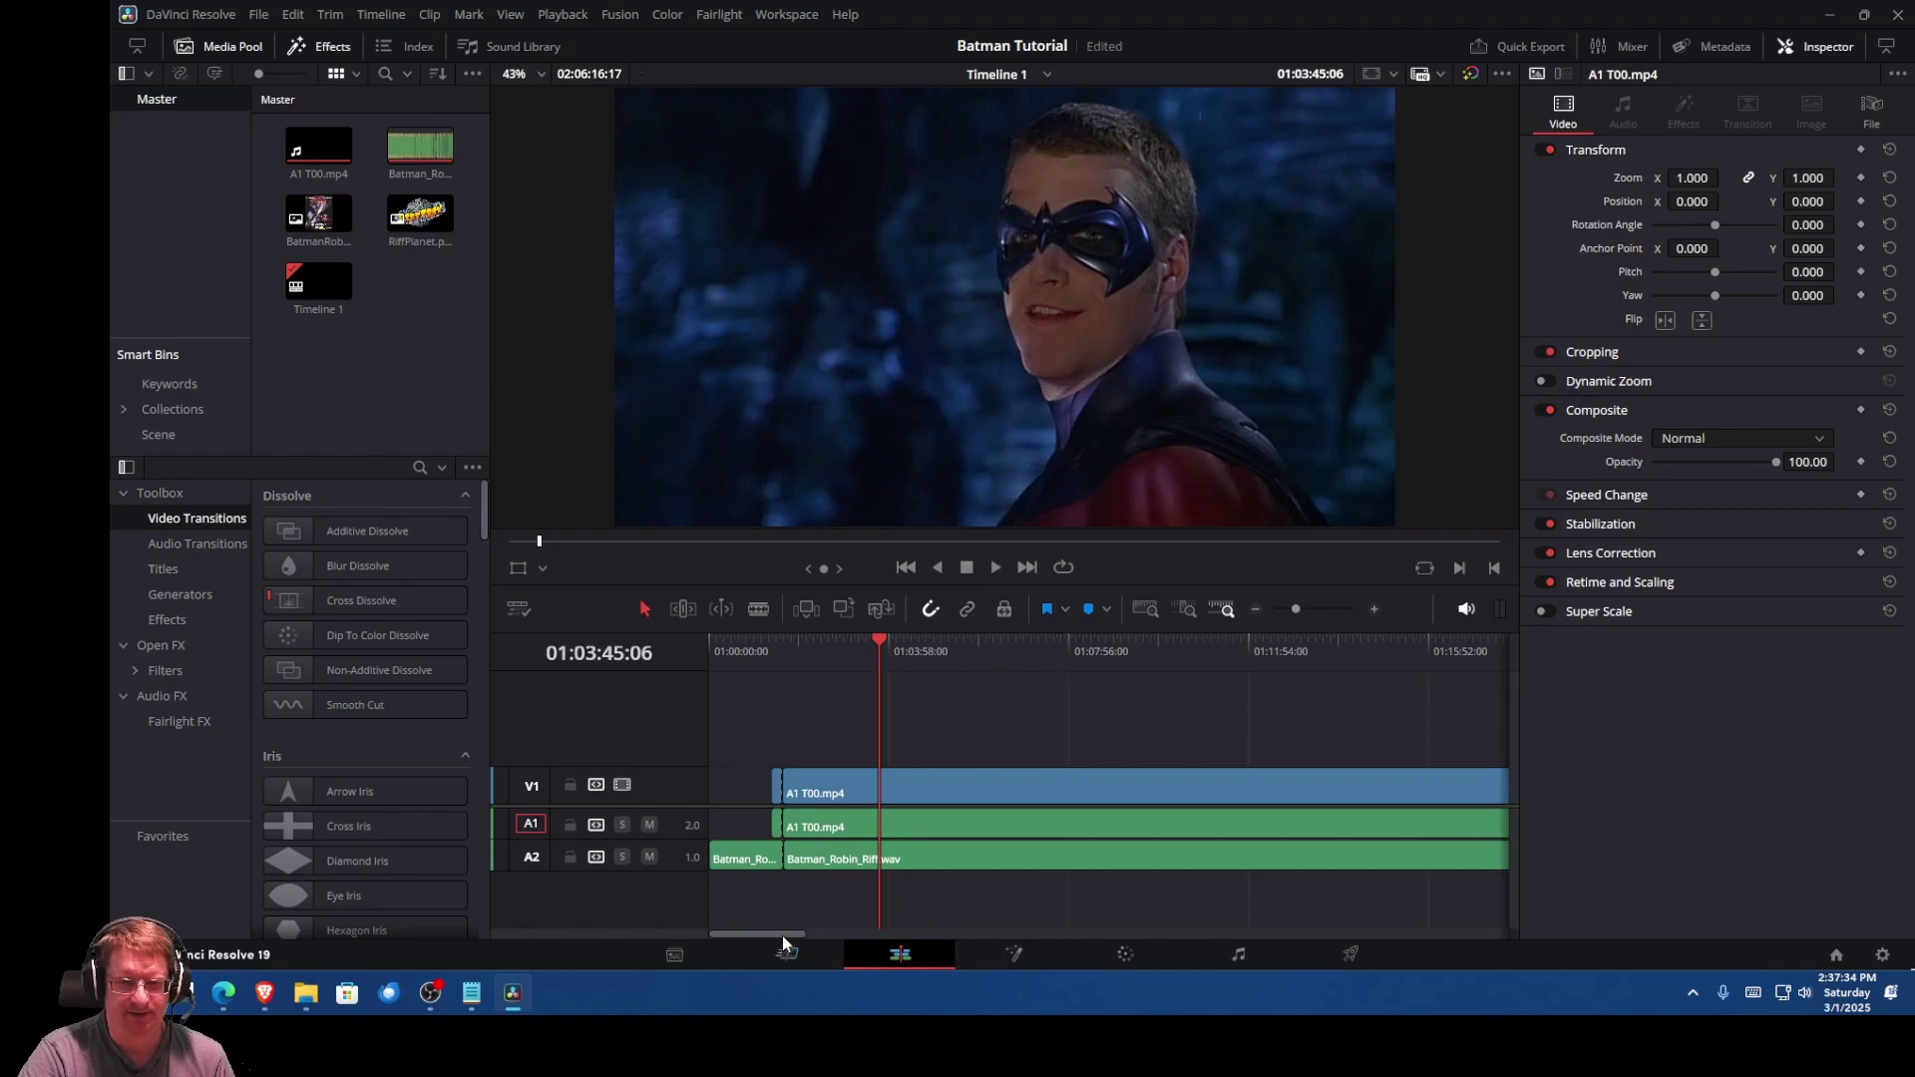
Step: Play the first few seconds of the timeline before the movie starts, and return the playhead to 01:00:00:00
left_click_drag(882, 639, 698, 638)
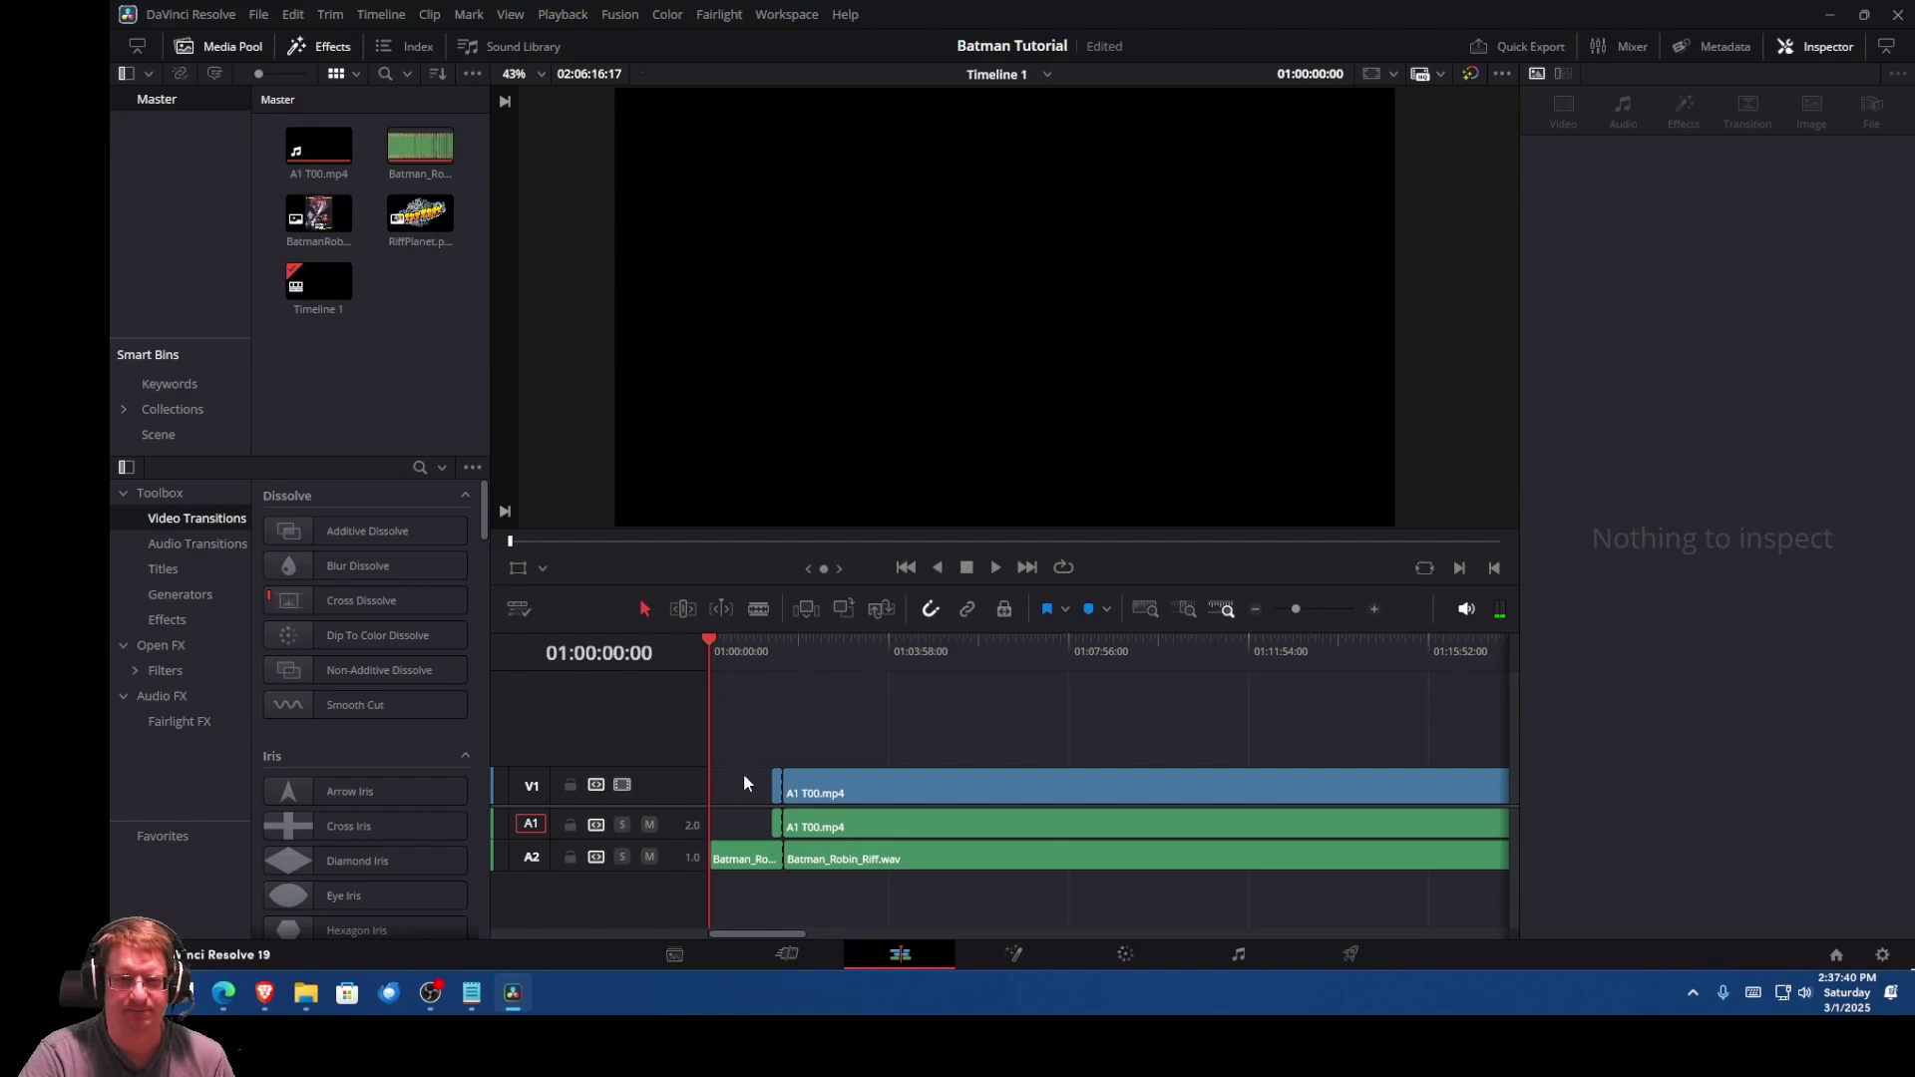
left_click(997, 566)
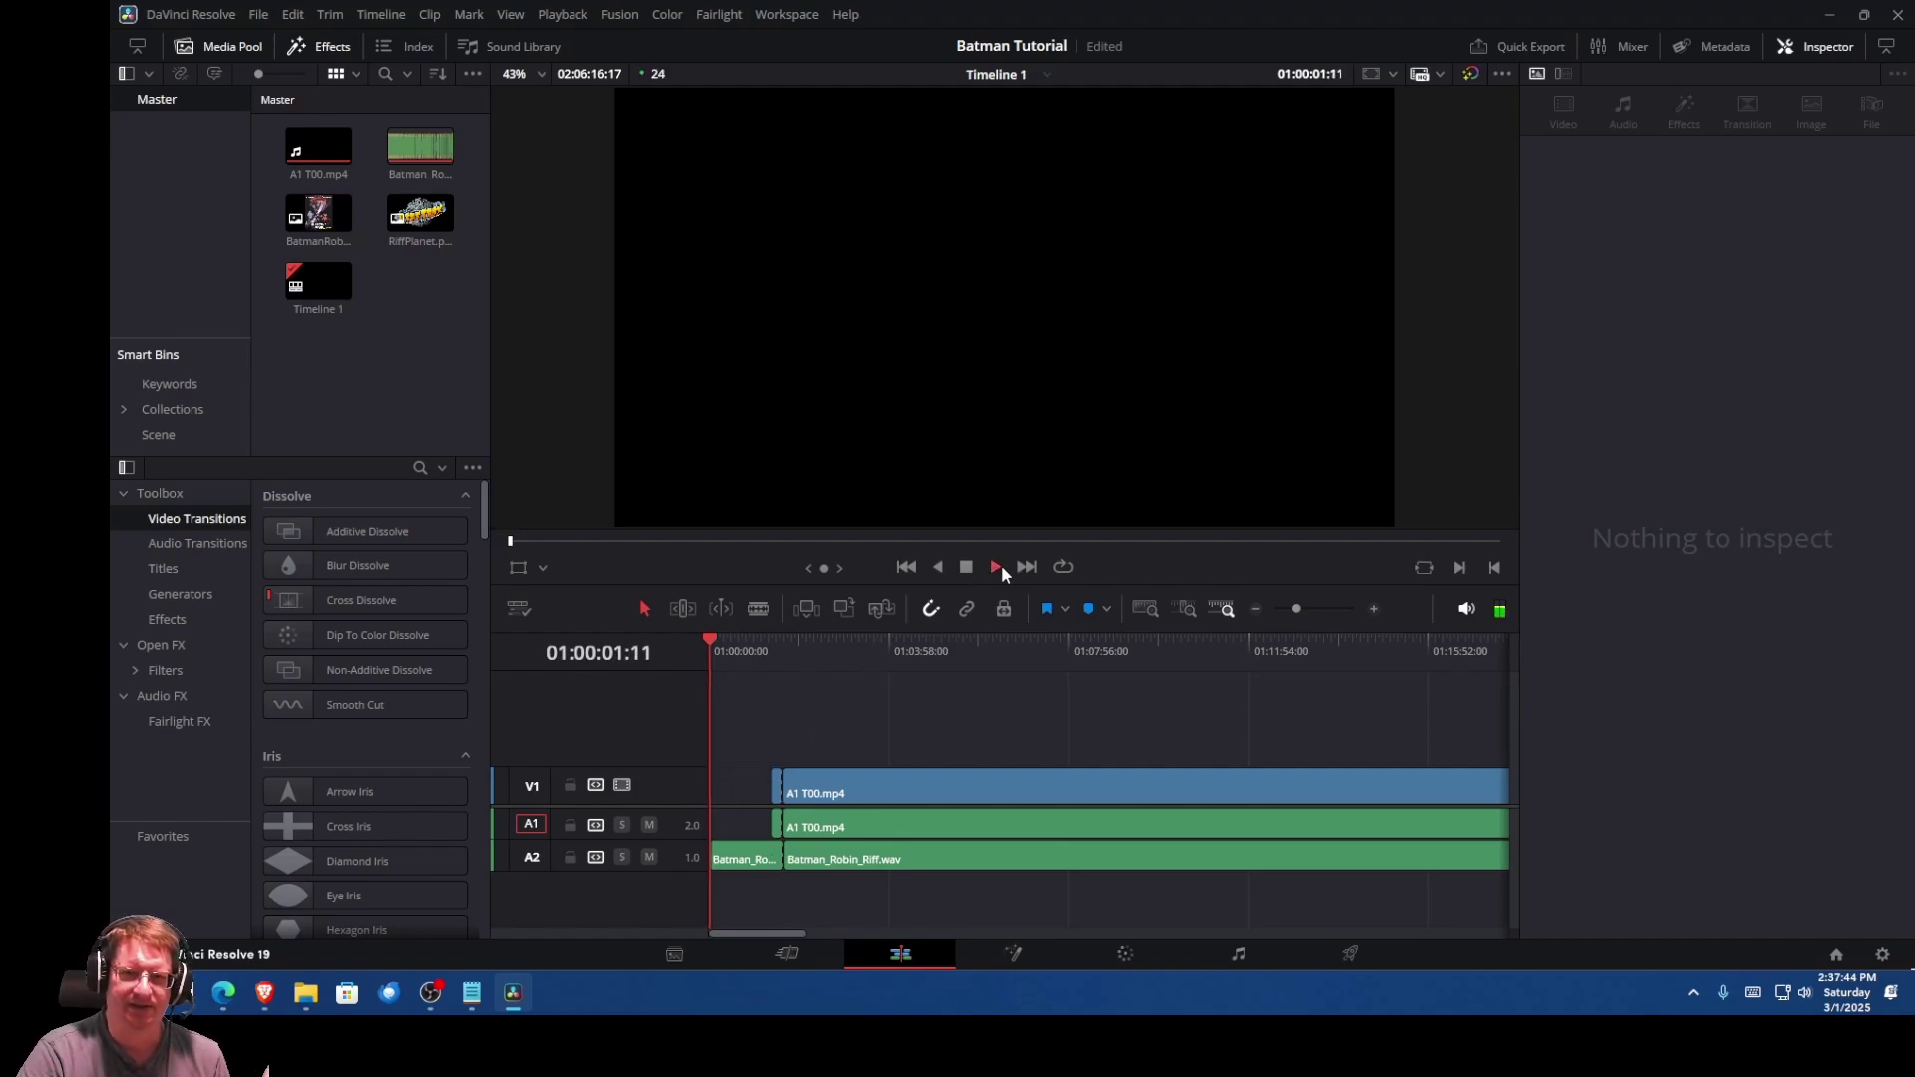
left_click(967, 567)
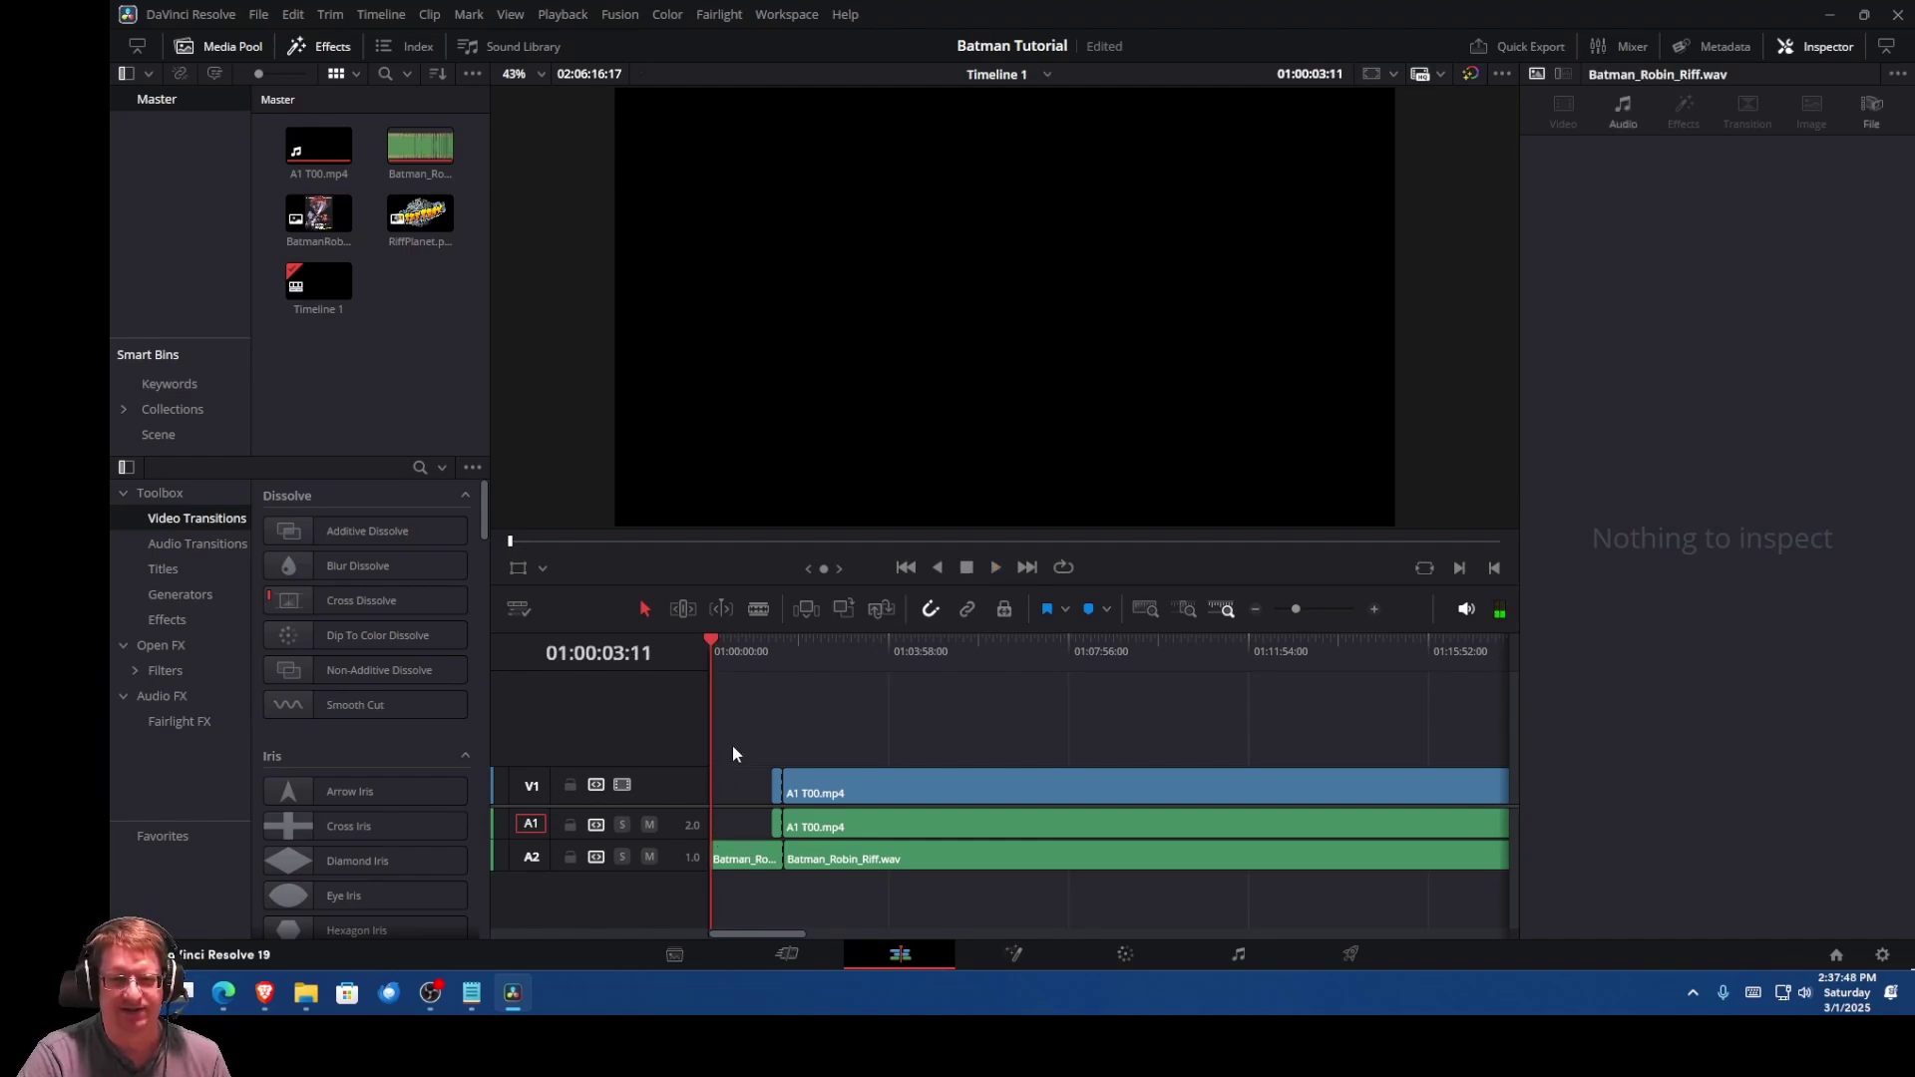
mouse_move(713, 646)
left_mouse_down()
mouse_move(768, 652)
mouse_move(686, 643)
left_mouse_up()
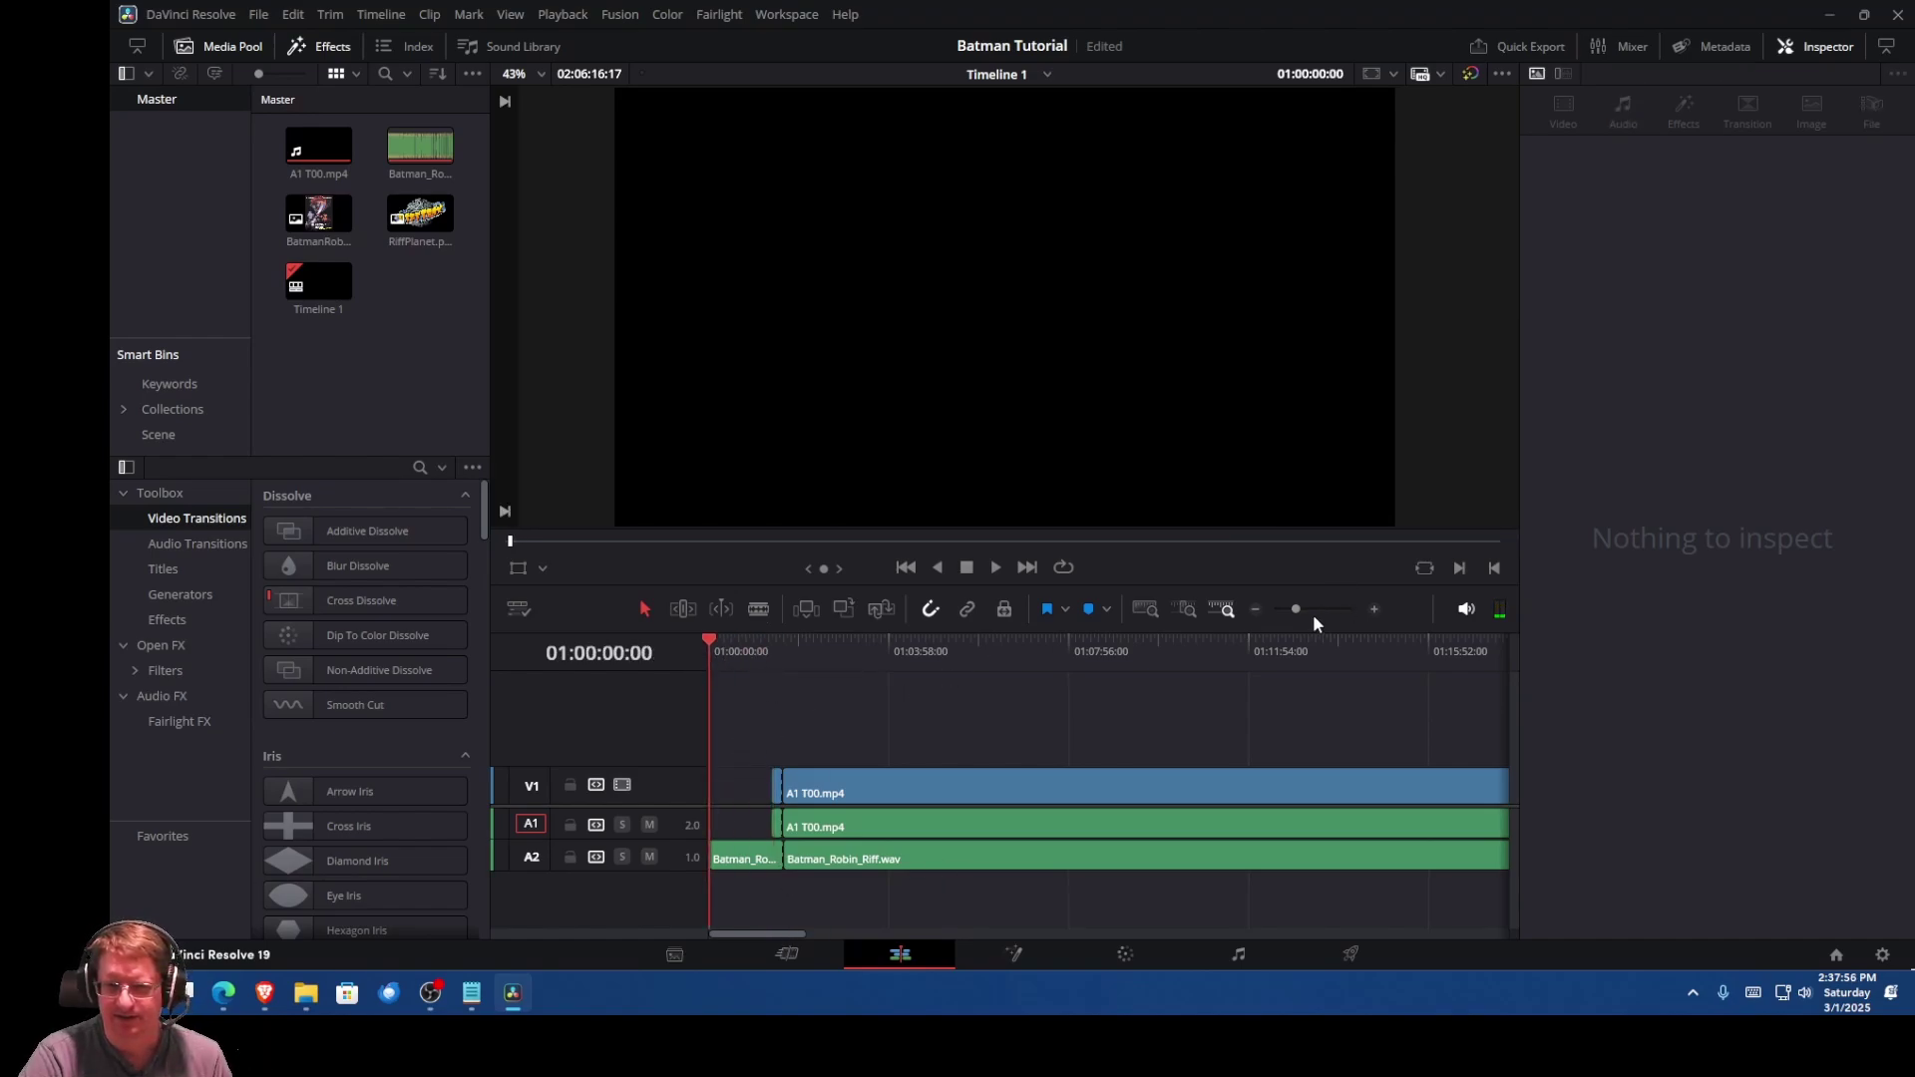
Step: Fill the empty opening on a new track V2 with RiffPlanet.png from the start, followed by BatmanRobinPosterWeb.jpg up to the movie's first clip
left_click_drag(1294, 609, 1313, 609)
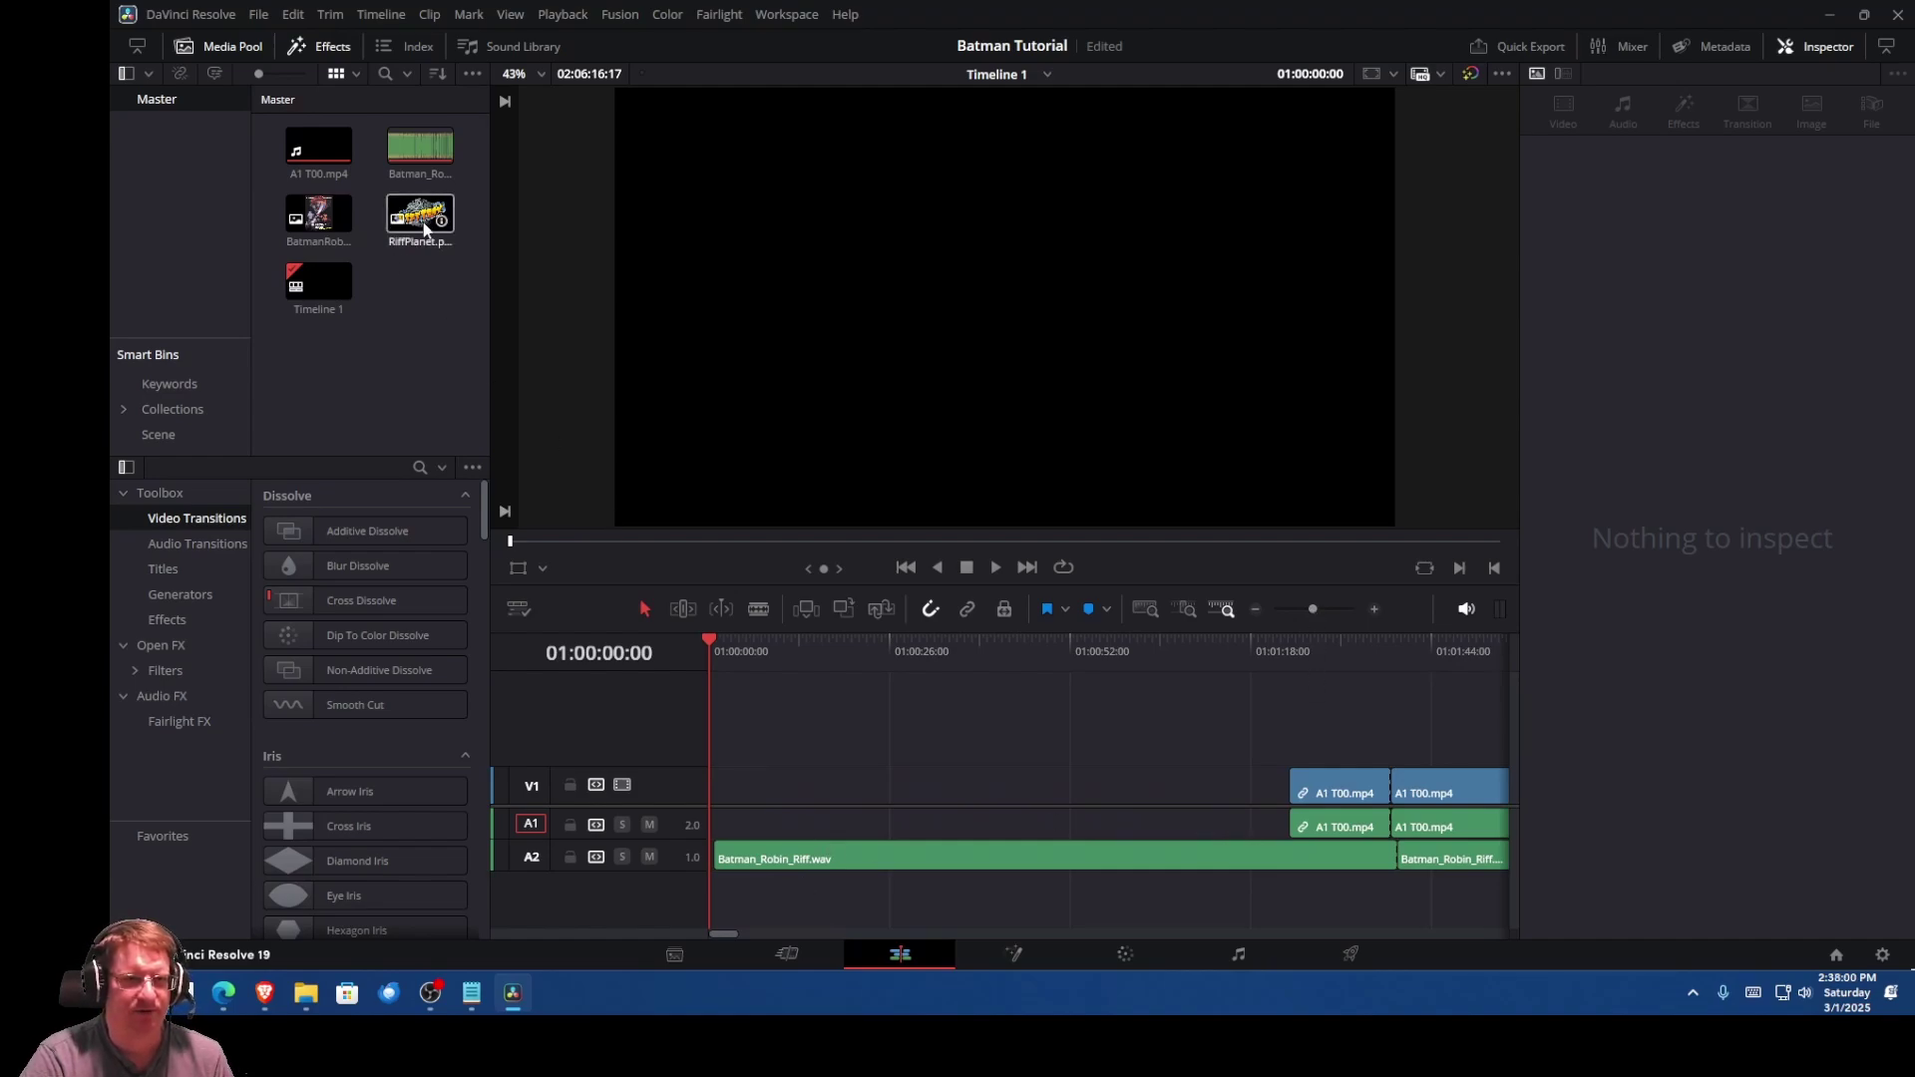
left_click_drag(424, 228, 710, 755)
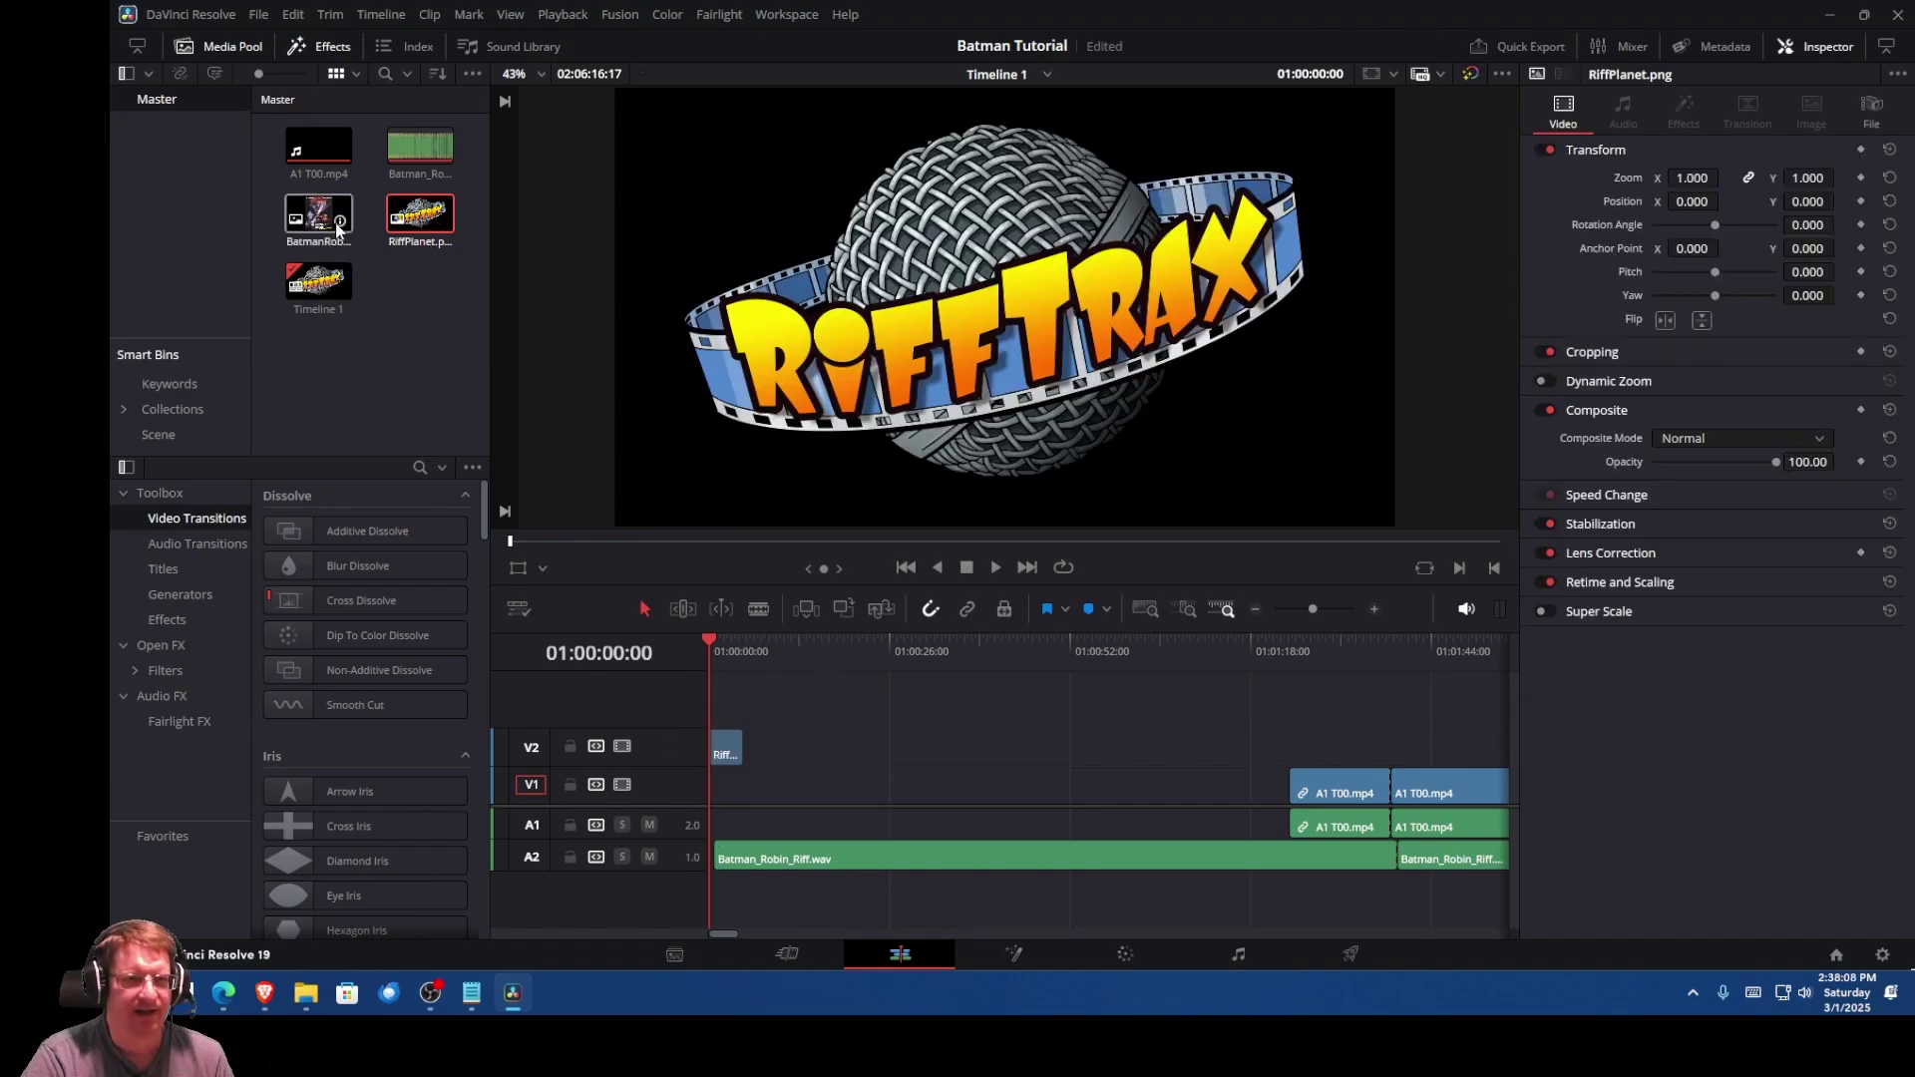
left_click_drag(319, 213, 1017, 742)
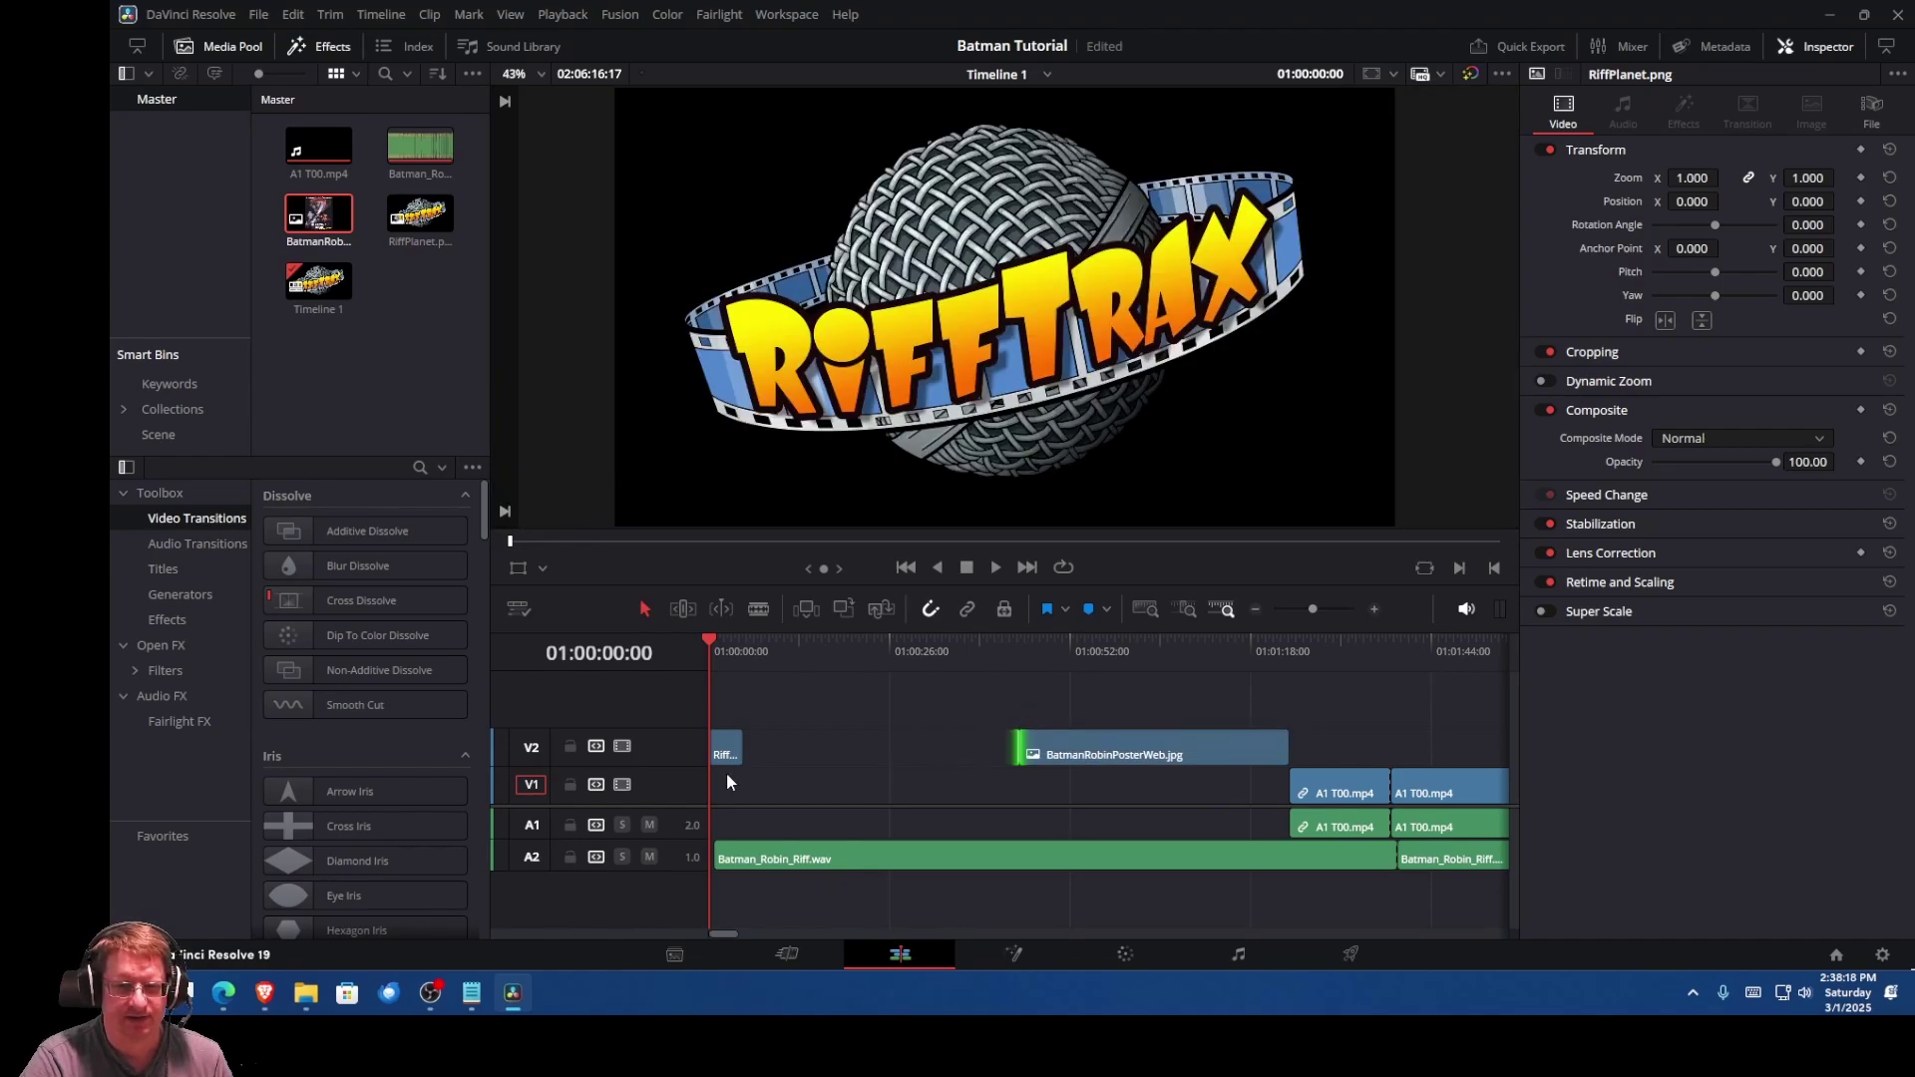
left_click_drag(741, 748, 1017, 743)
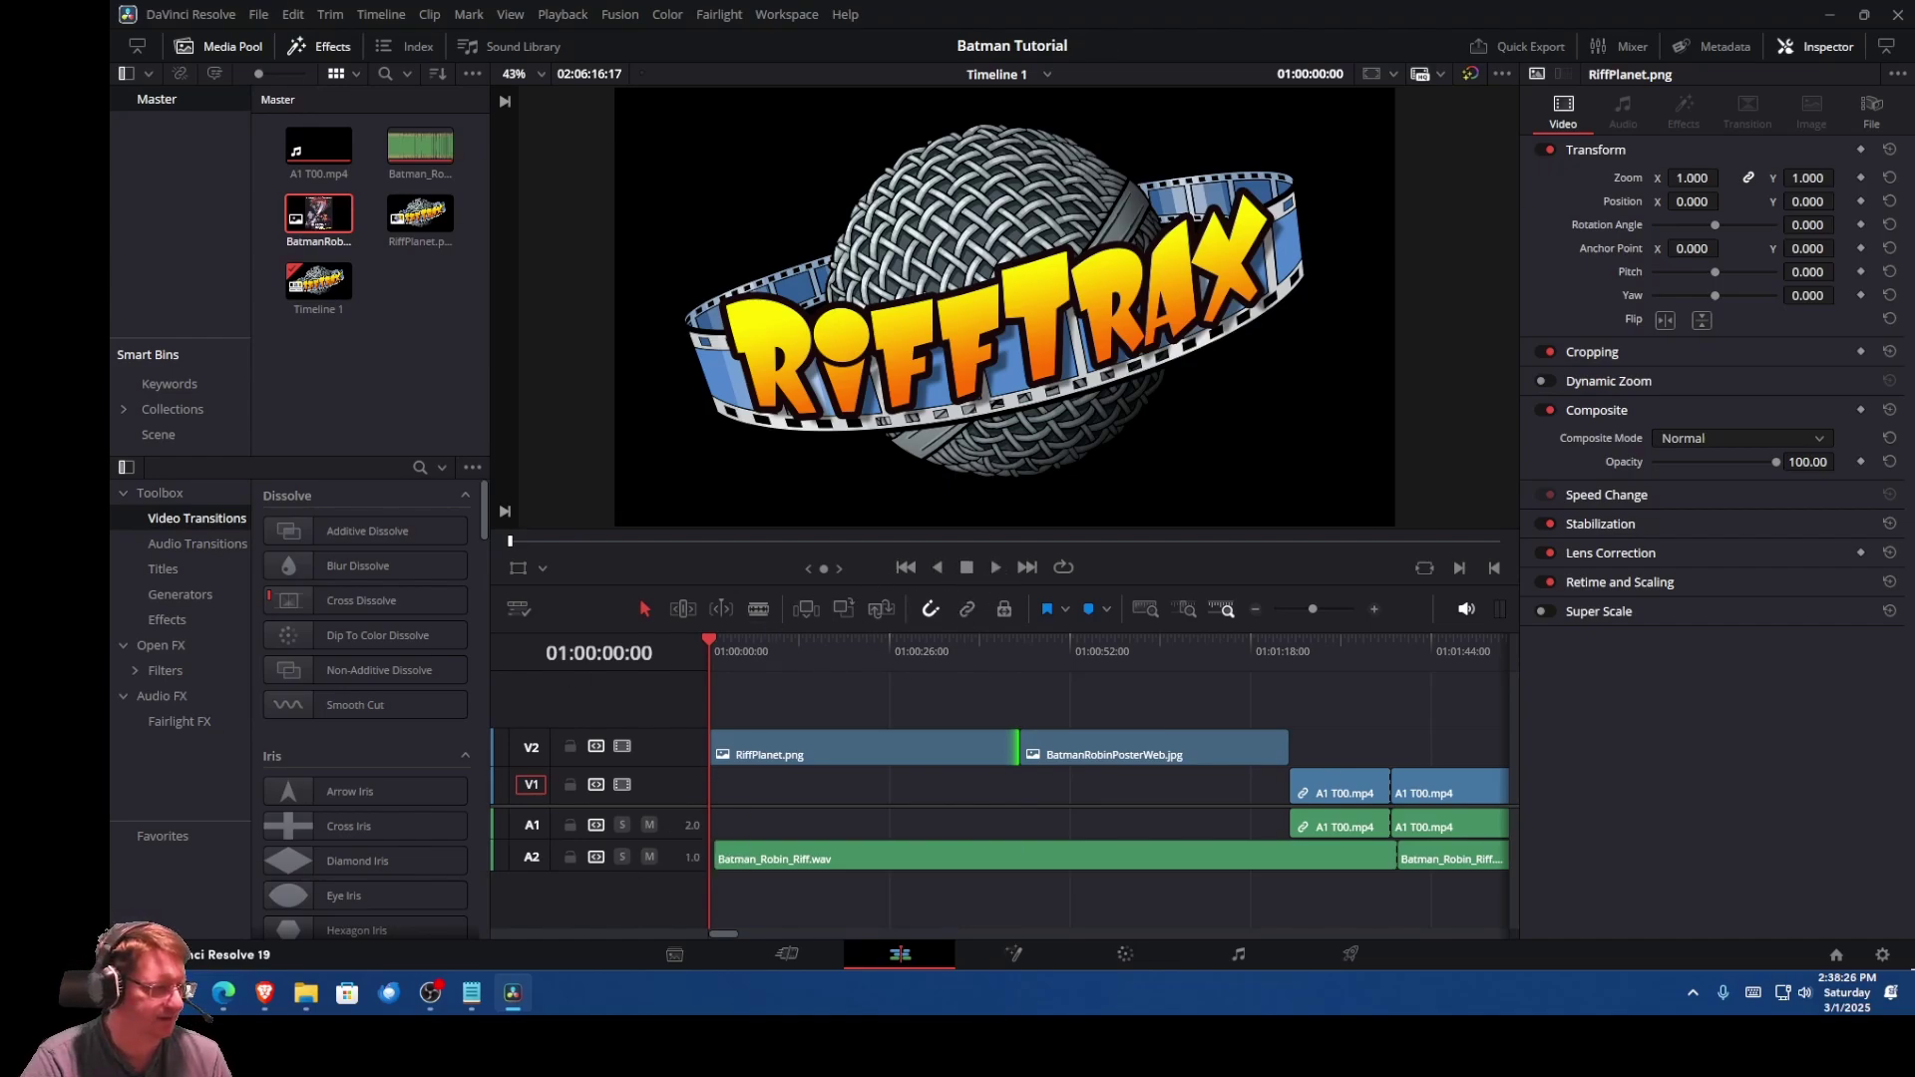
Step: Play the opening from the start to about 01:00:21 to review the RiffPlanet.png title with the riff audio
key("alt+Tab")
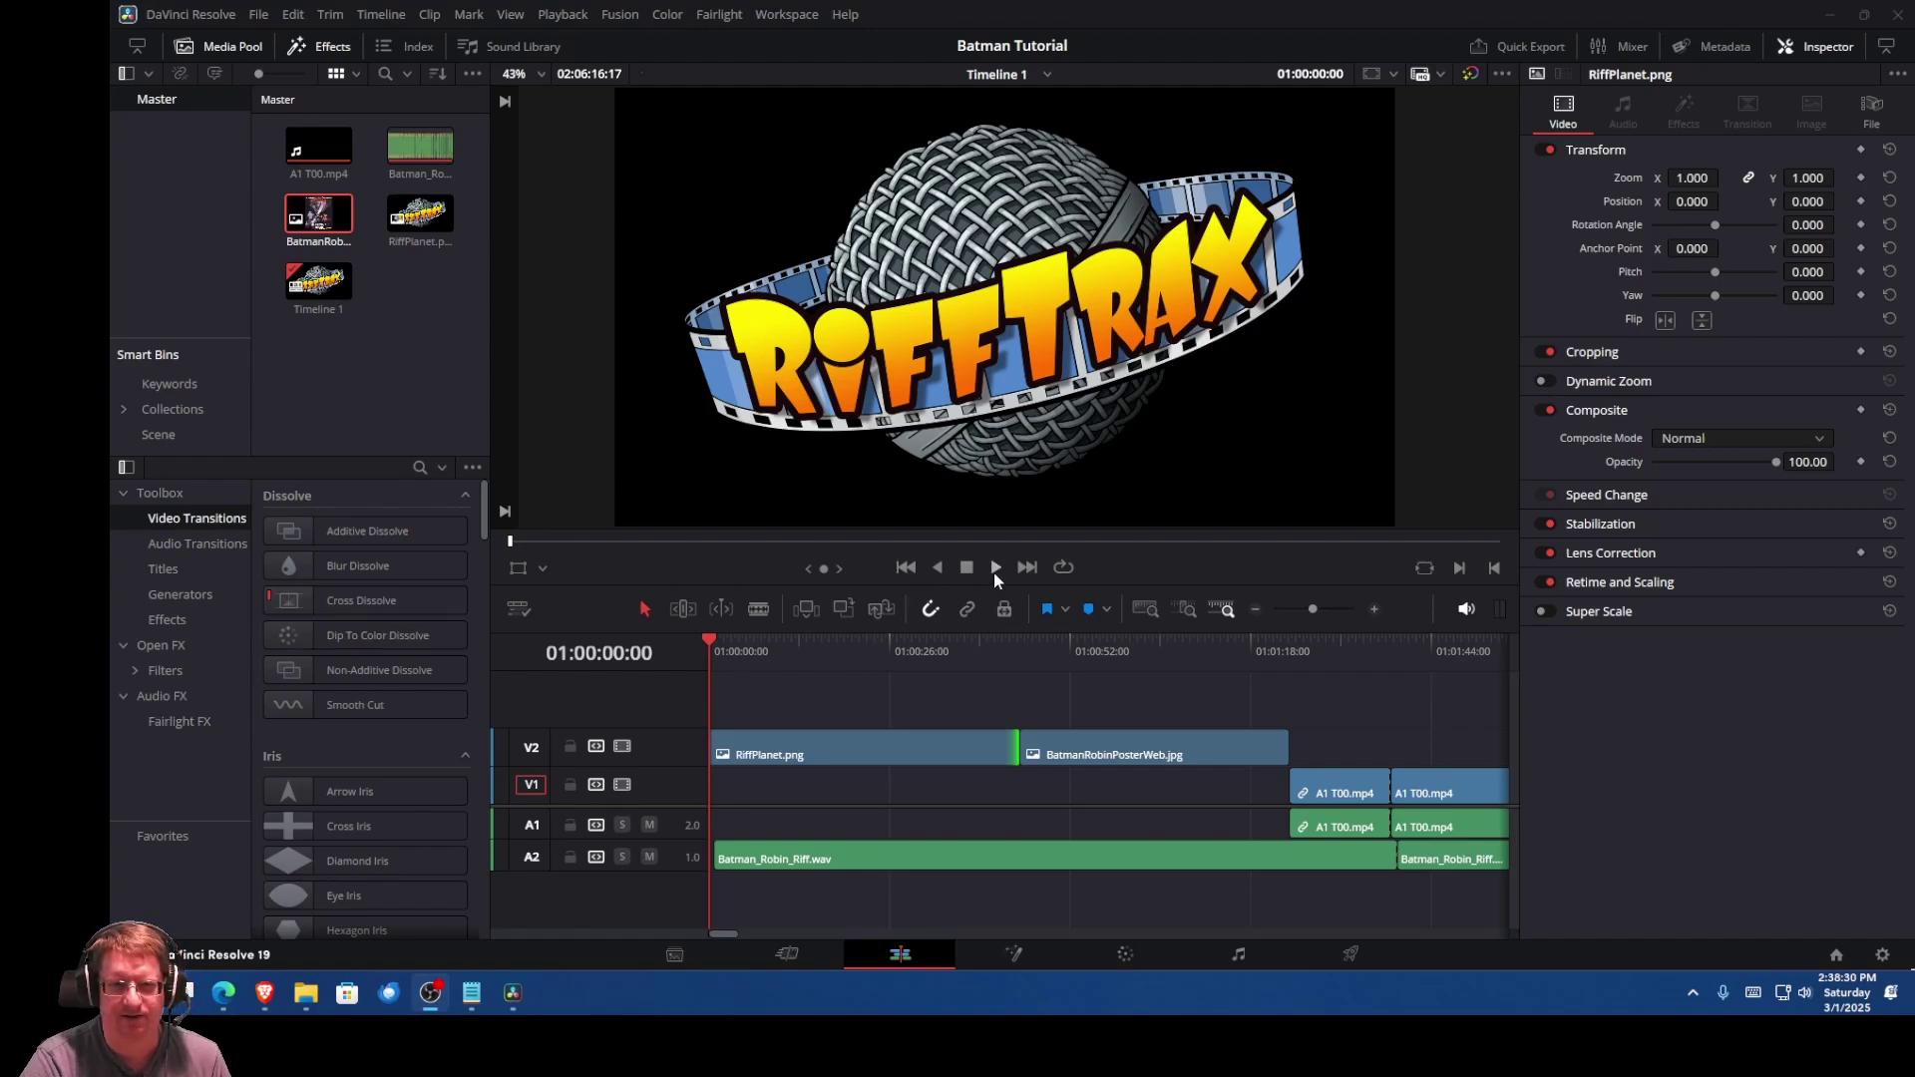
left_click(994, 571)
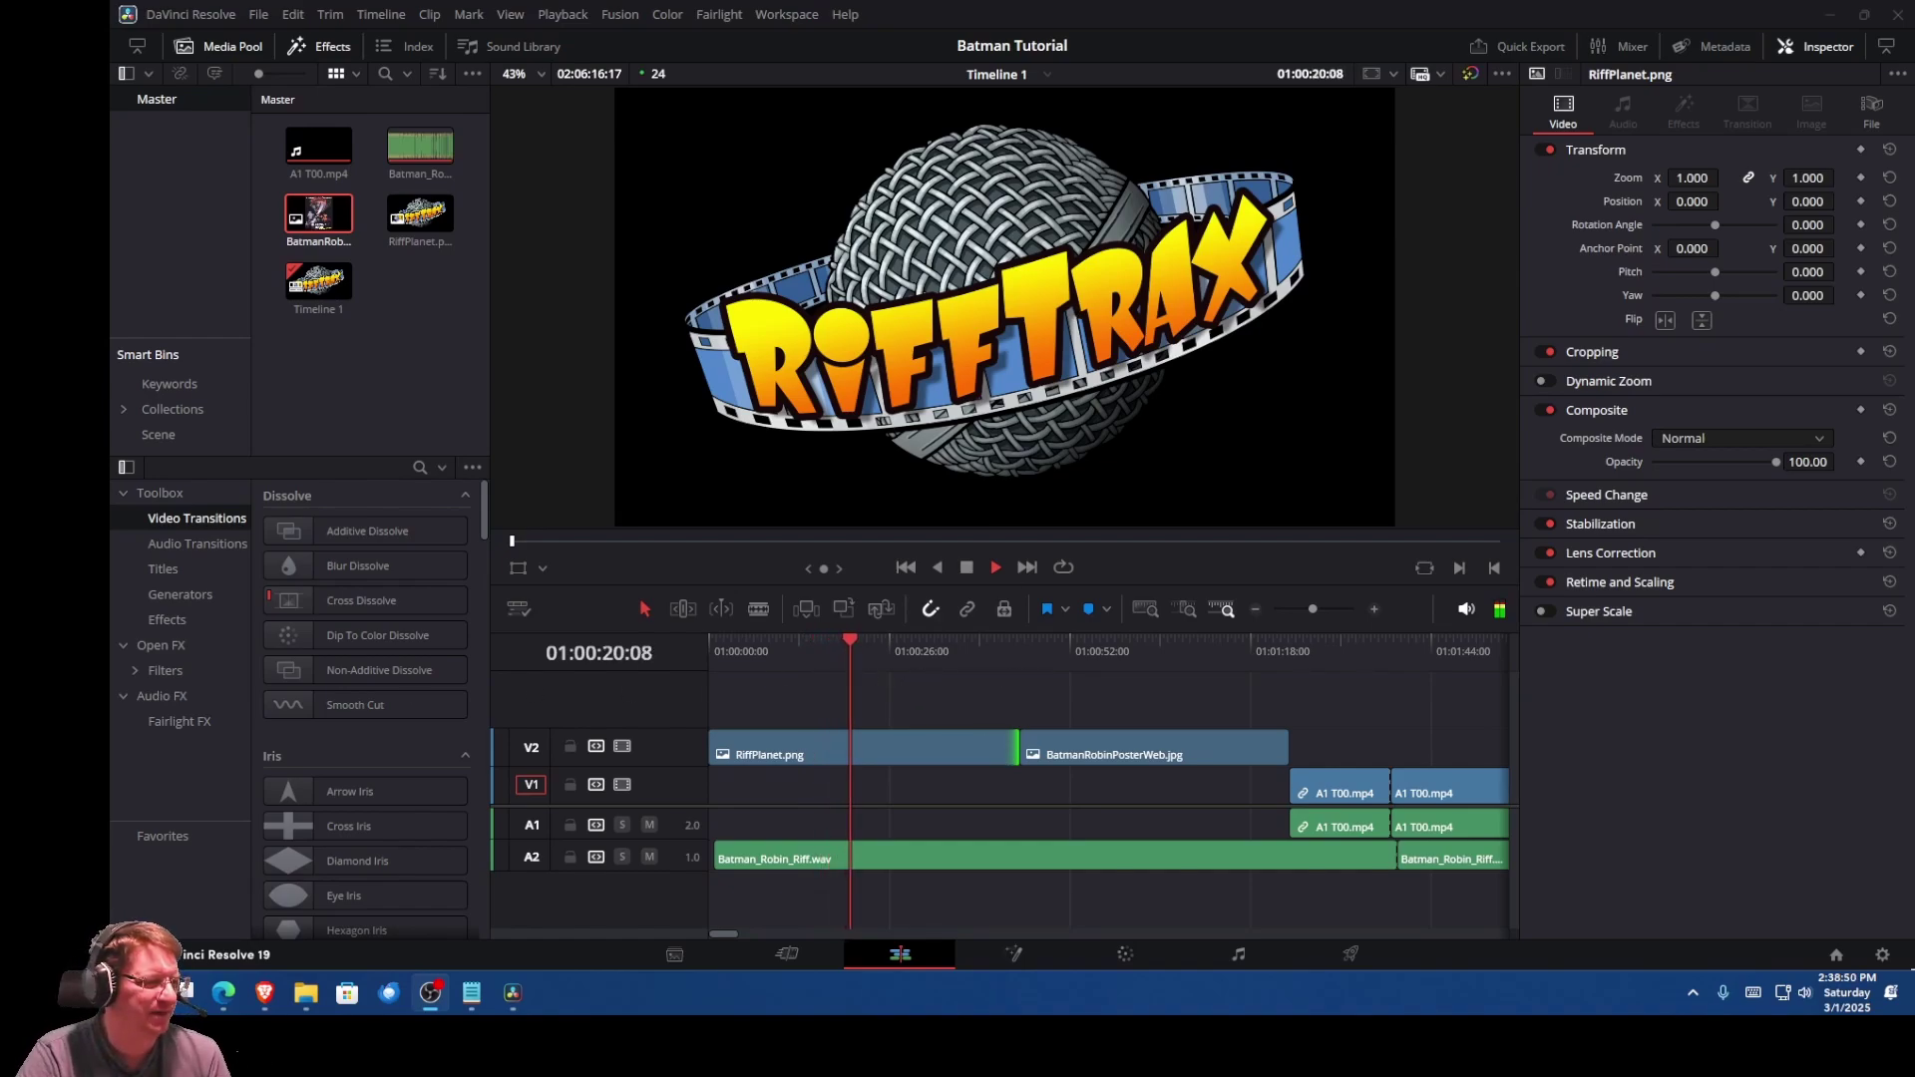
left_click(965, 569)
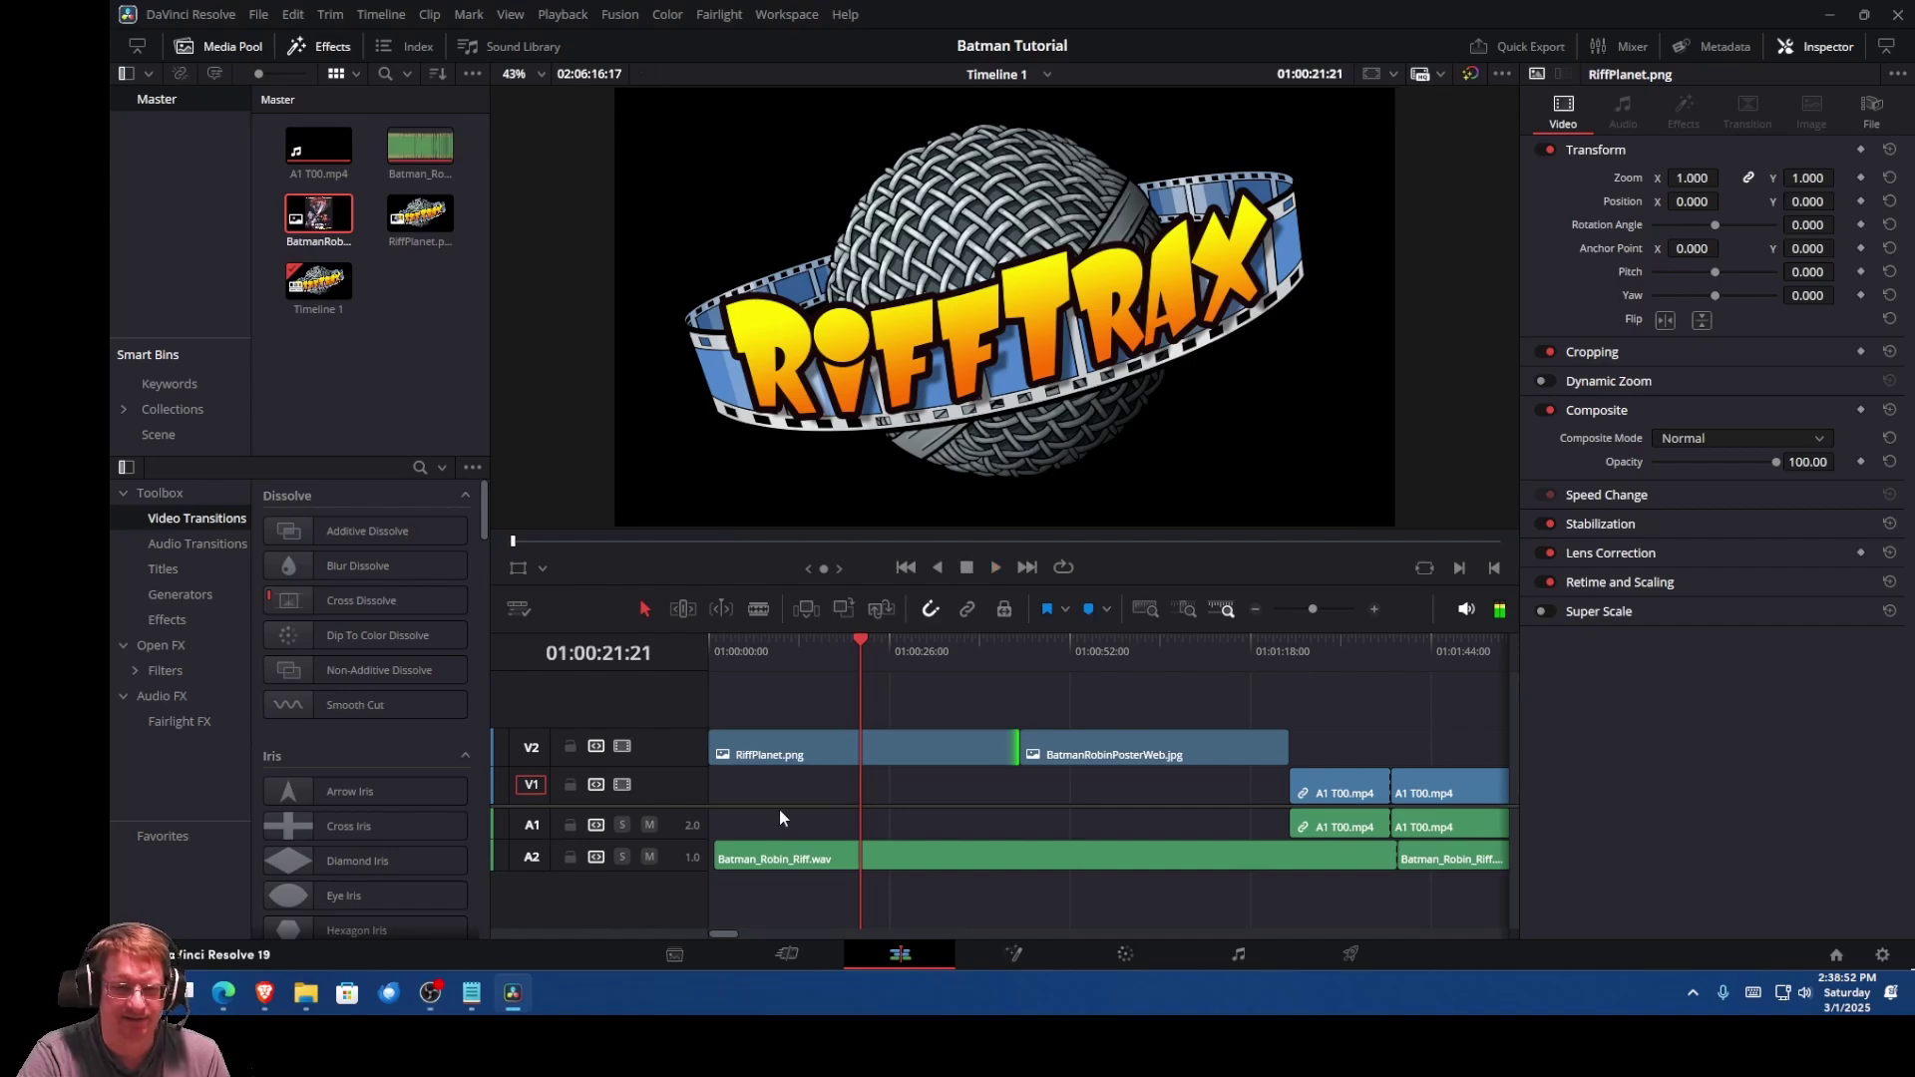
Step: Add Zoom keyframes to the RiffPlanet.png clip at 01:00:00:00 and 01:00:15:03
left_click(813, 750)
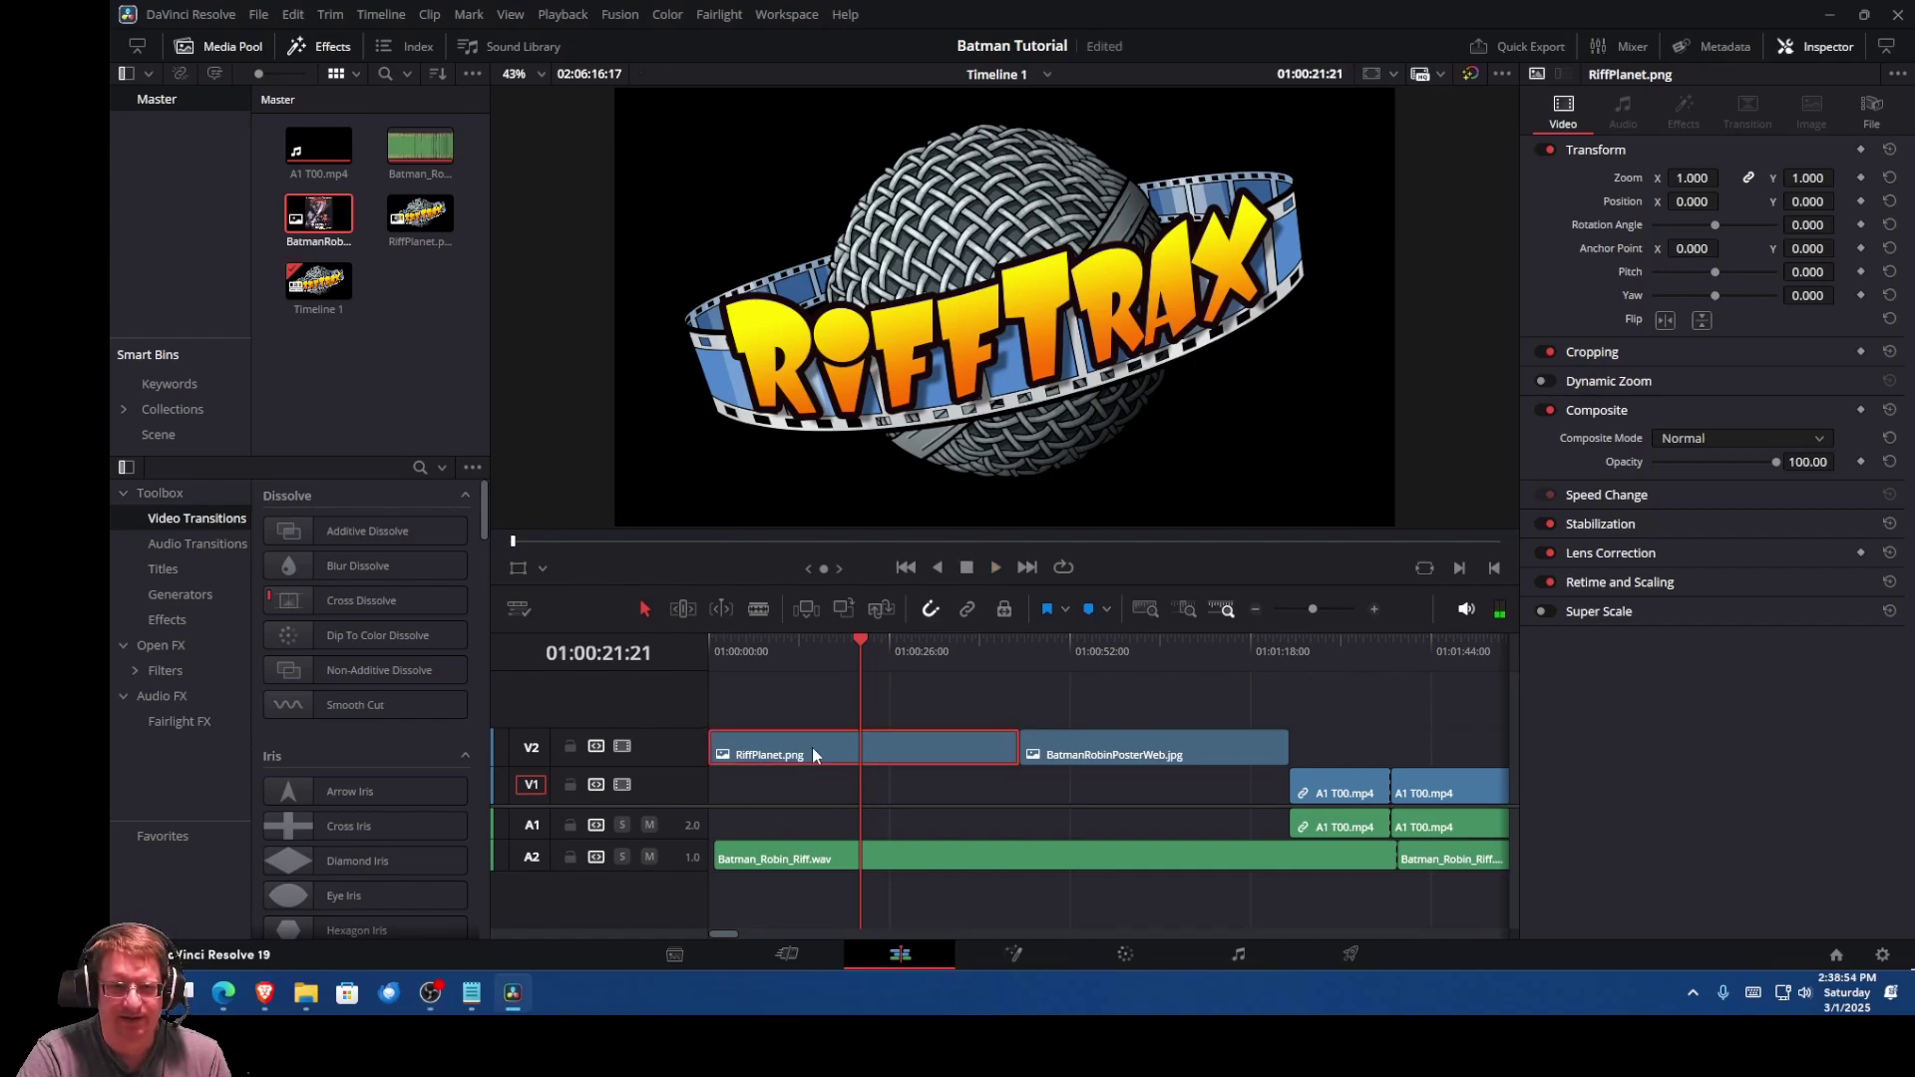
left_click_drag(852, 631, 702, 658)
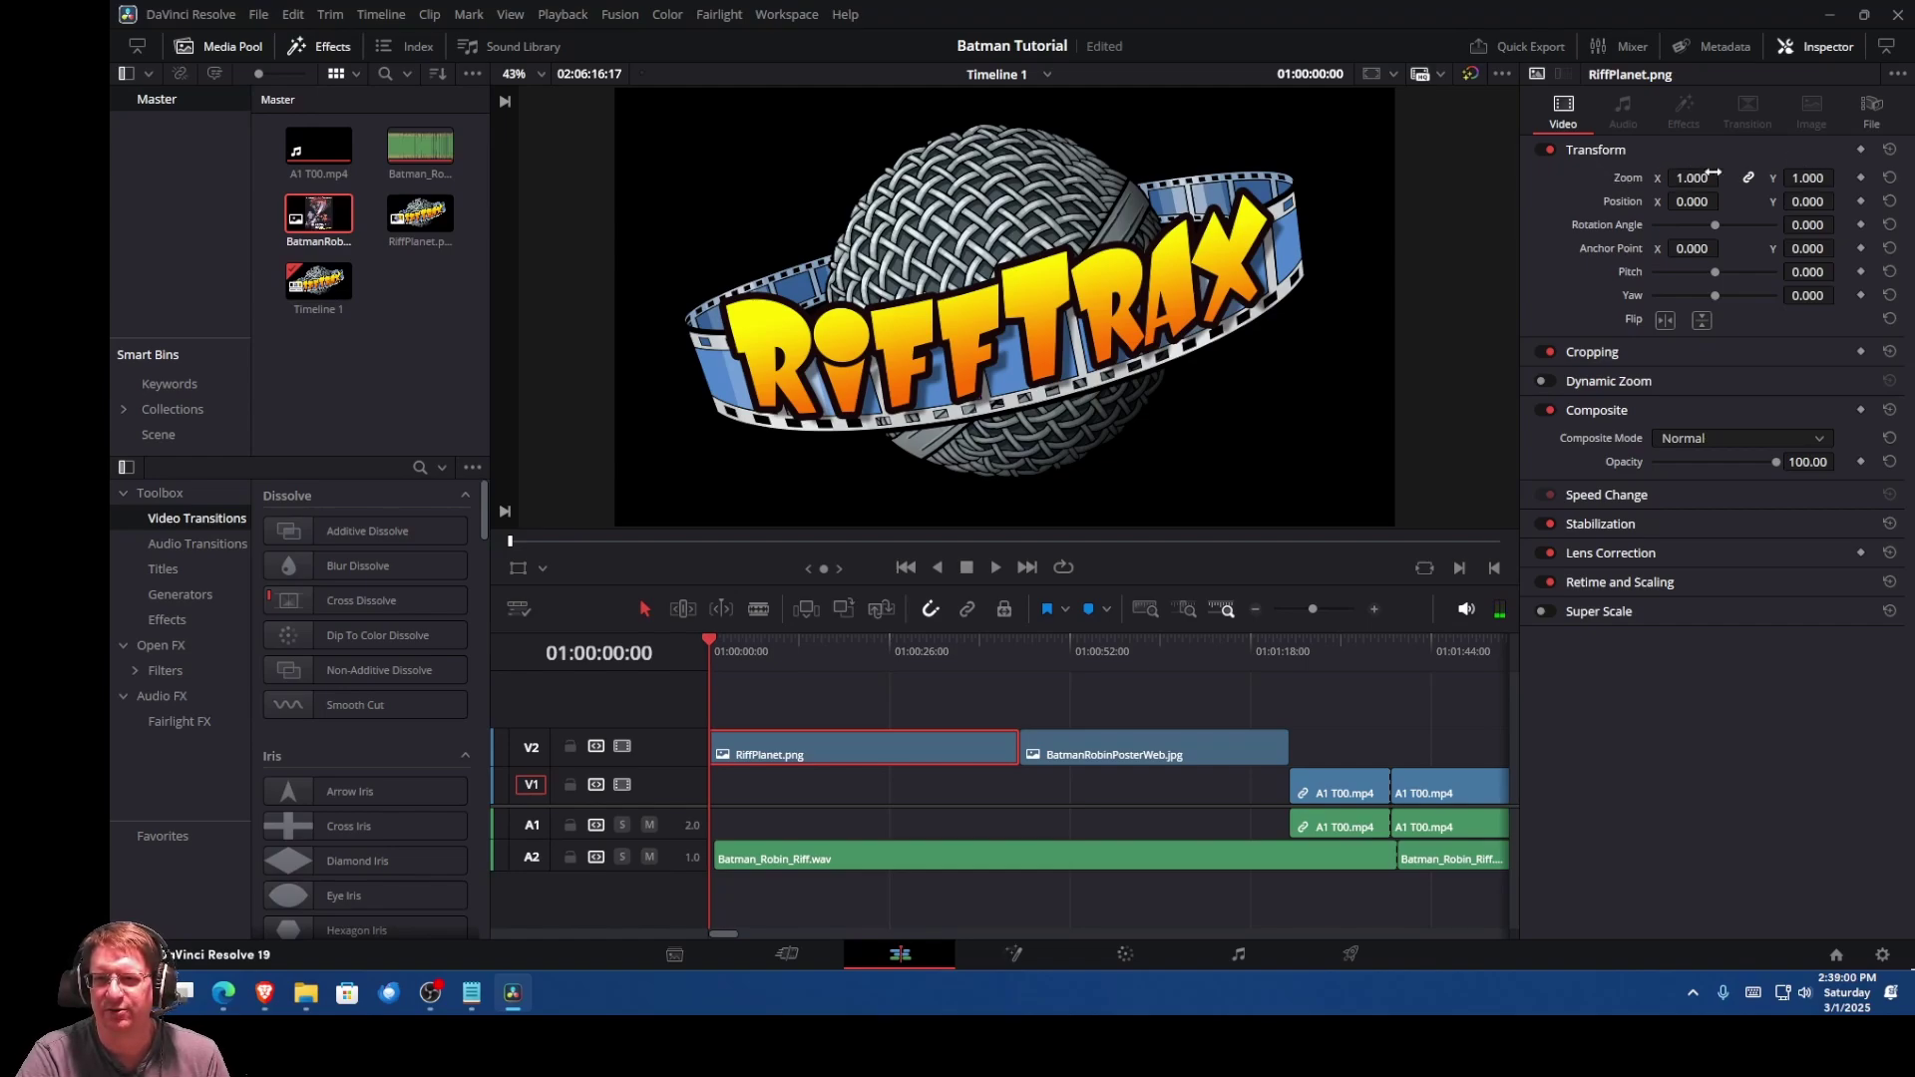
left_click(1861, 178)
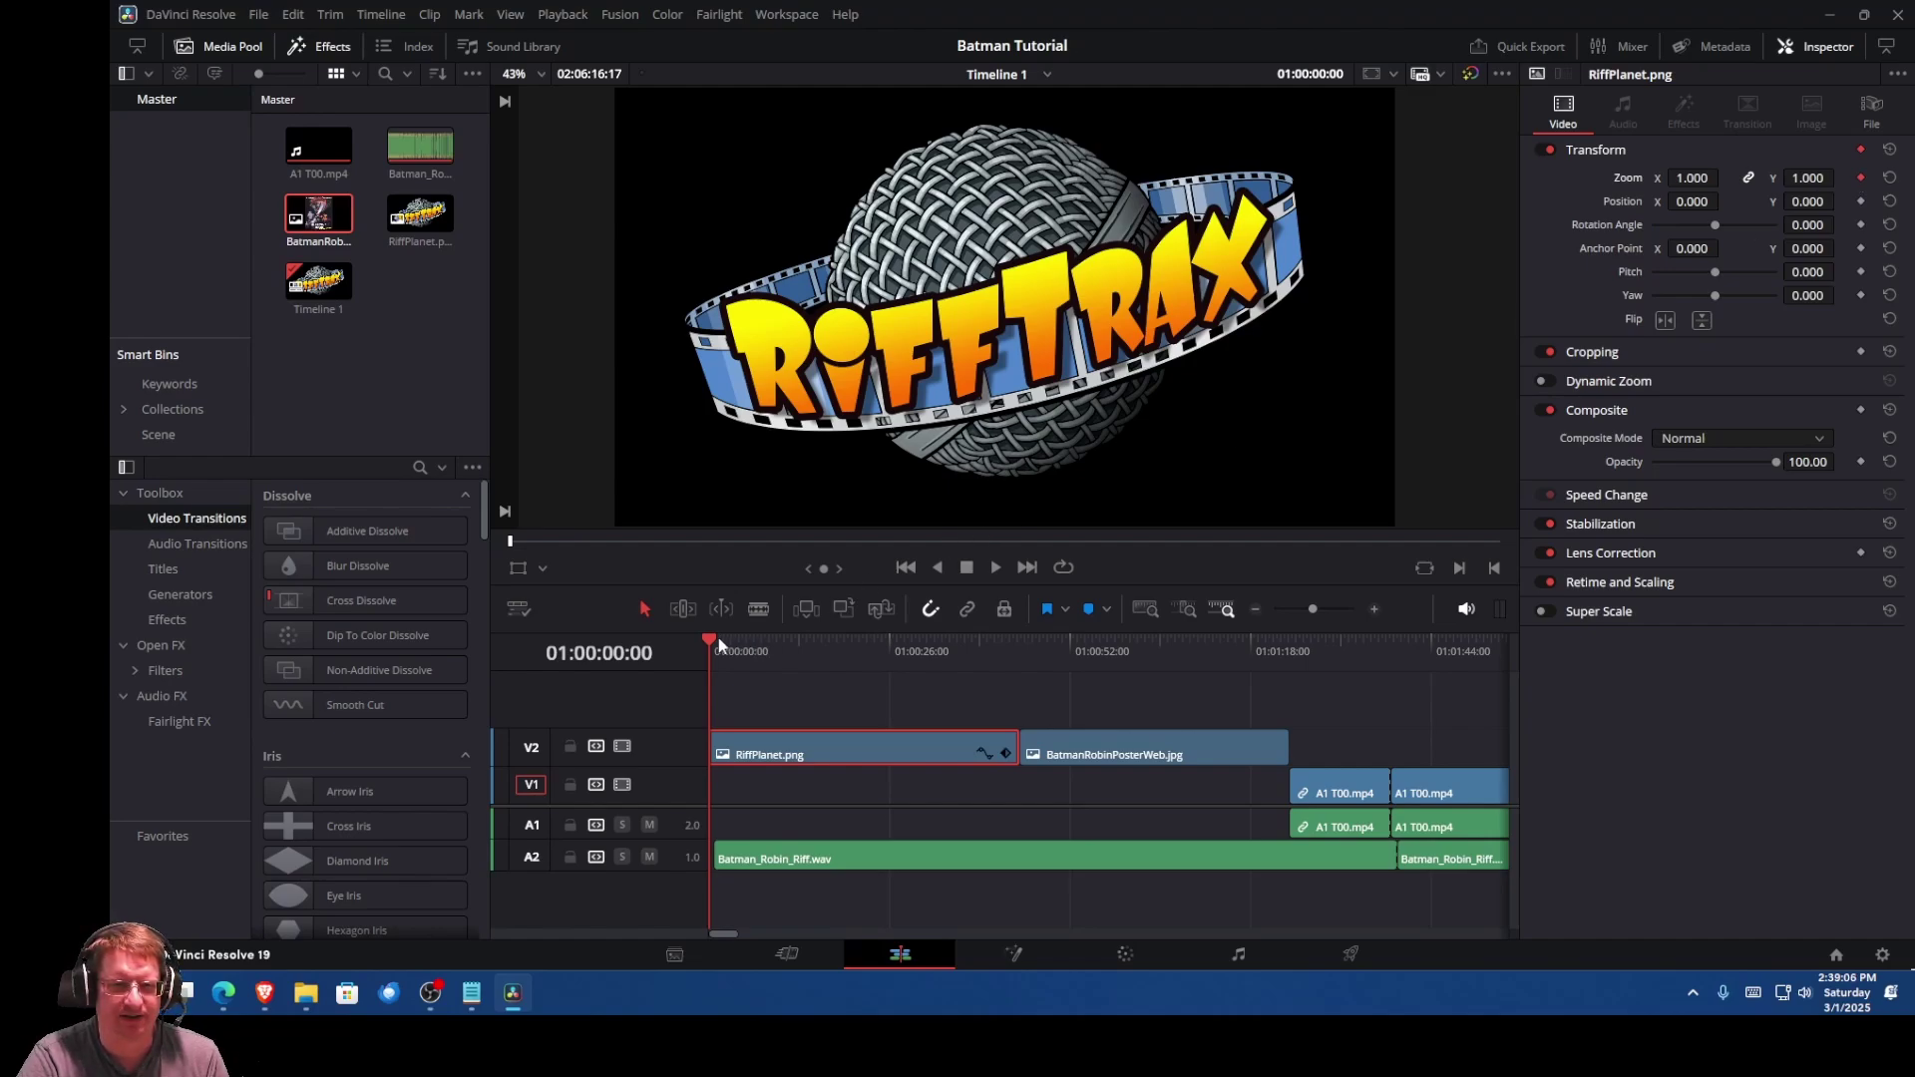
left_click_drag(709, 643, 781, 650)
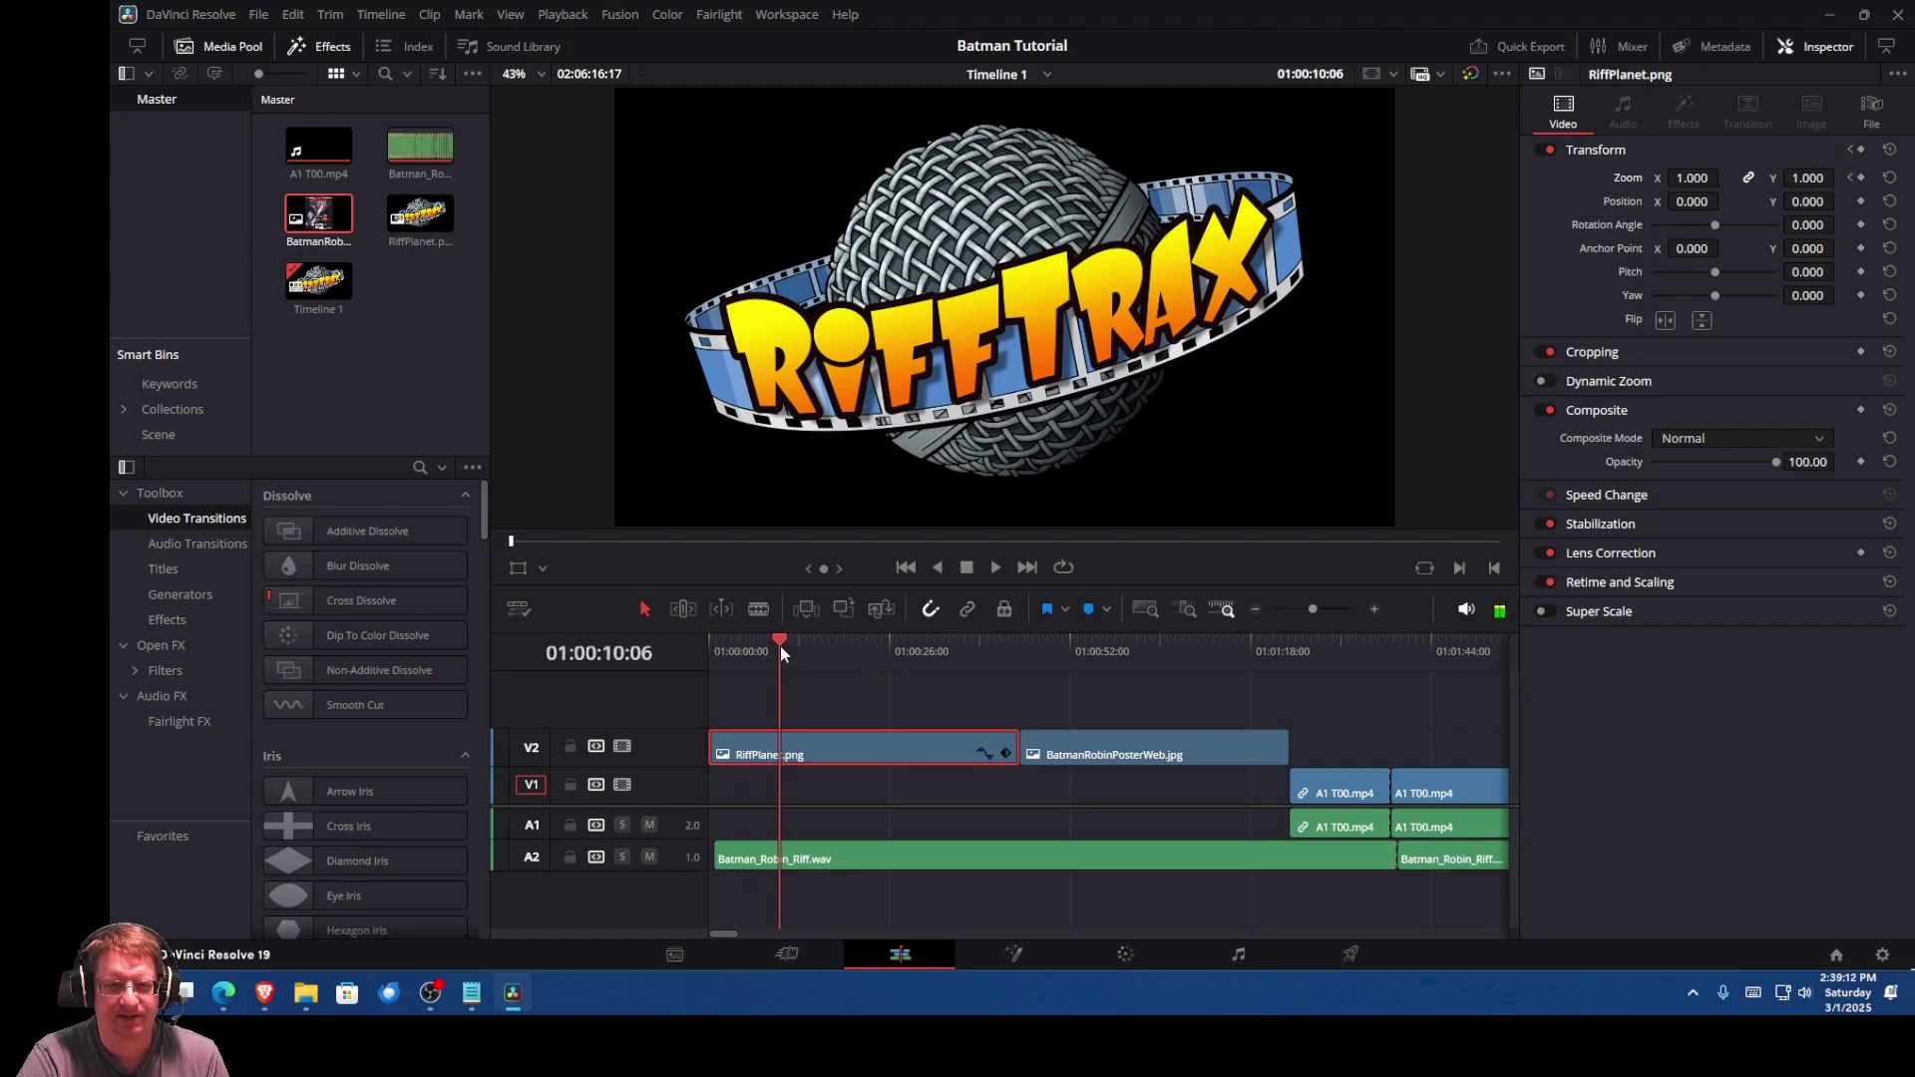
left_click(1860, 178)
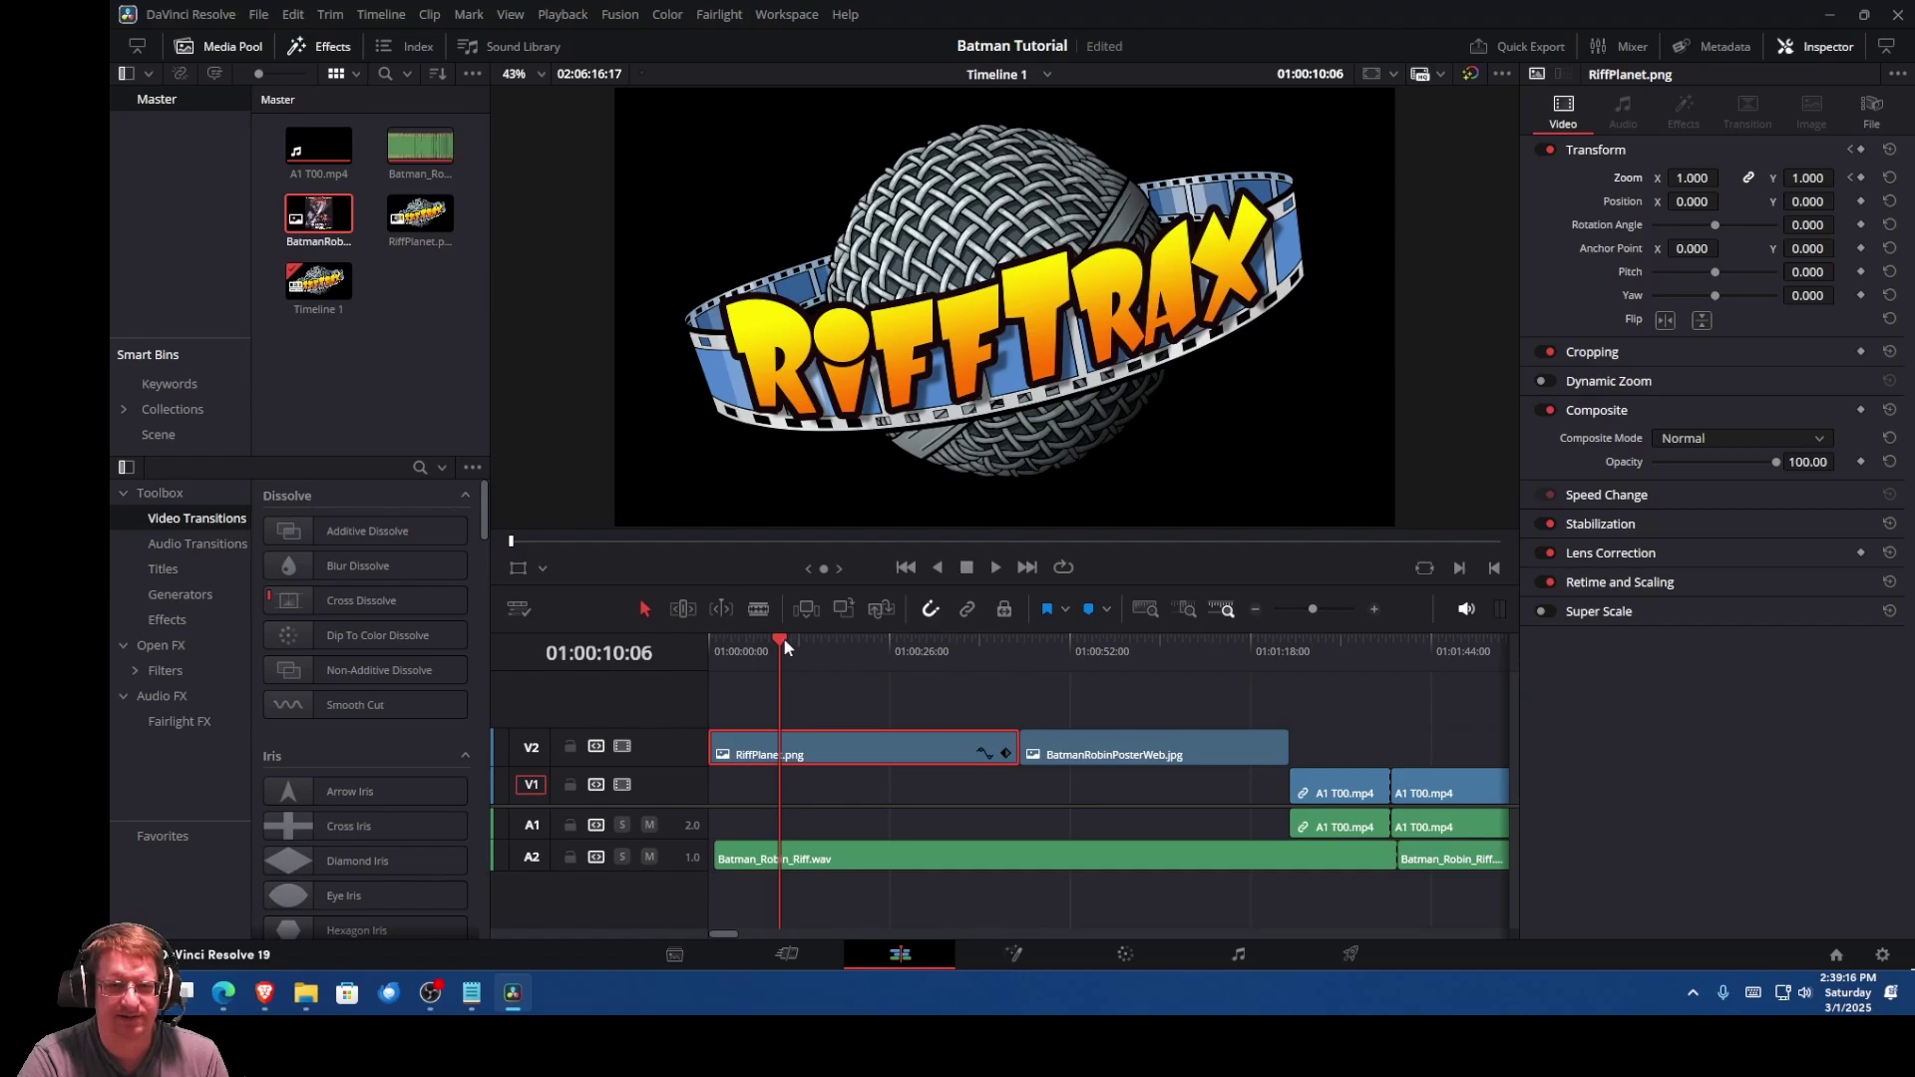
left_click_drag(781, 643, 814, 646)
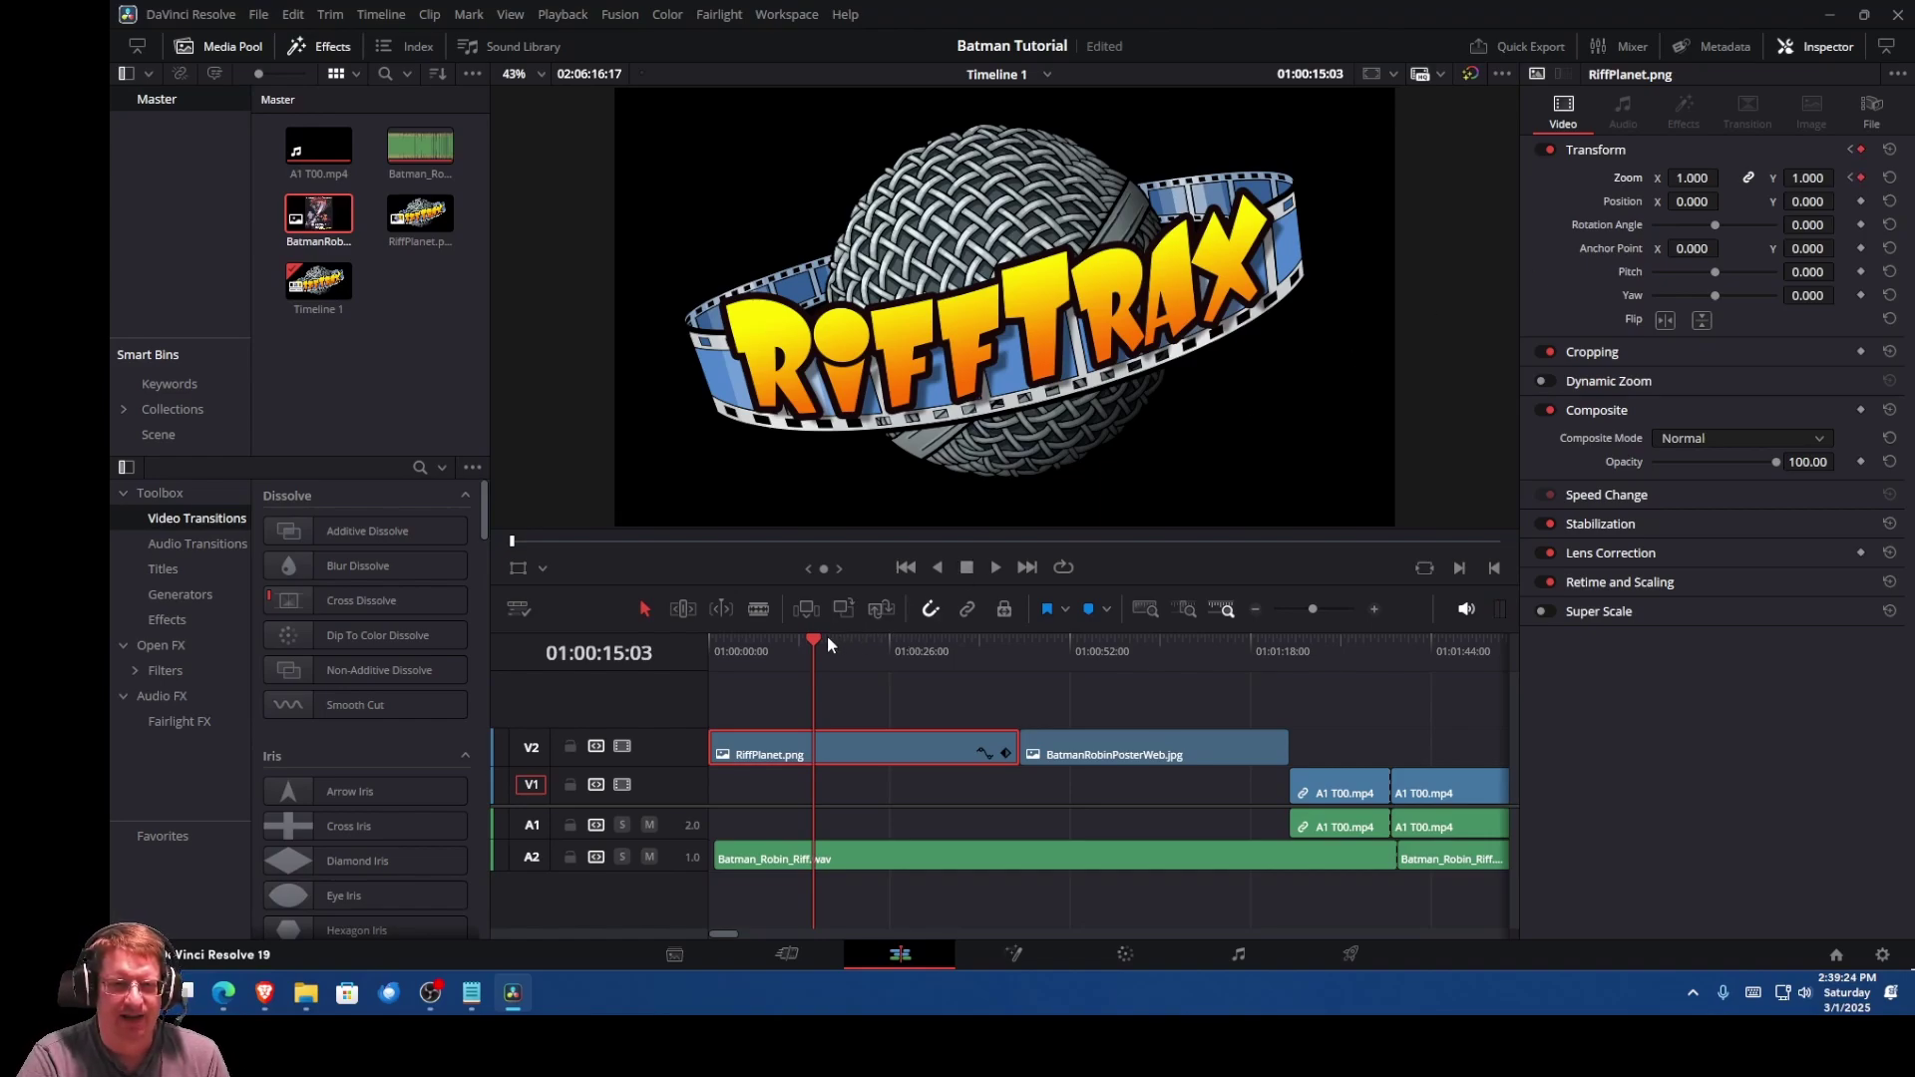
Step: Add two more Zoom keyframes to RiffPlanet.png, at 01:00:37:05 and at the clip's end at 01:00:44:21
left_click_drag(816, 643, 967, 648)
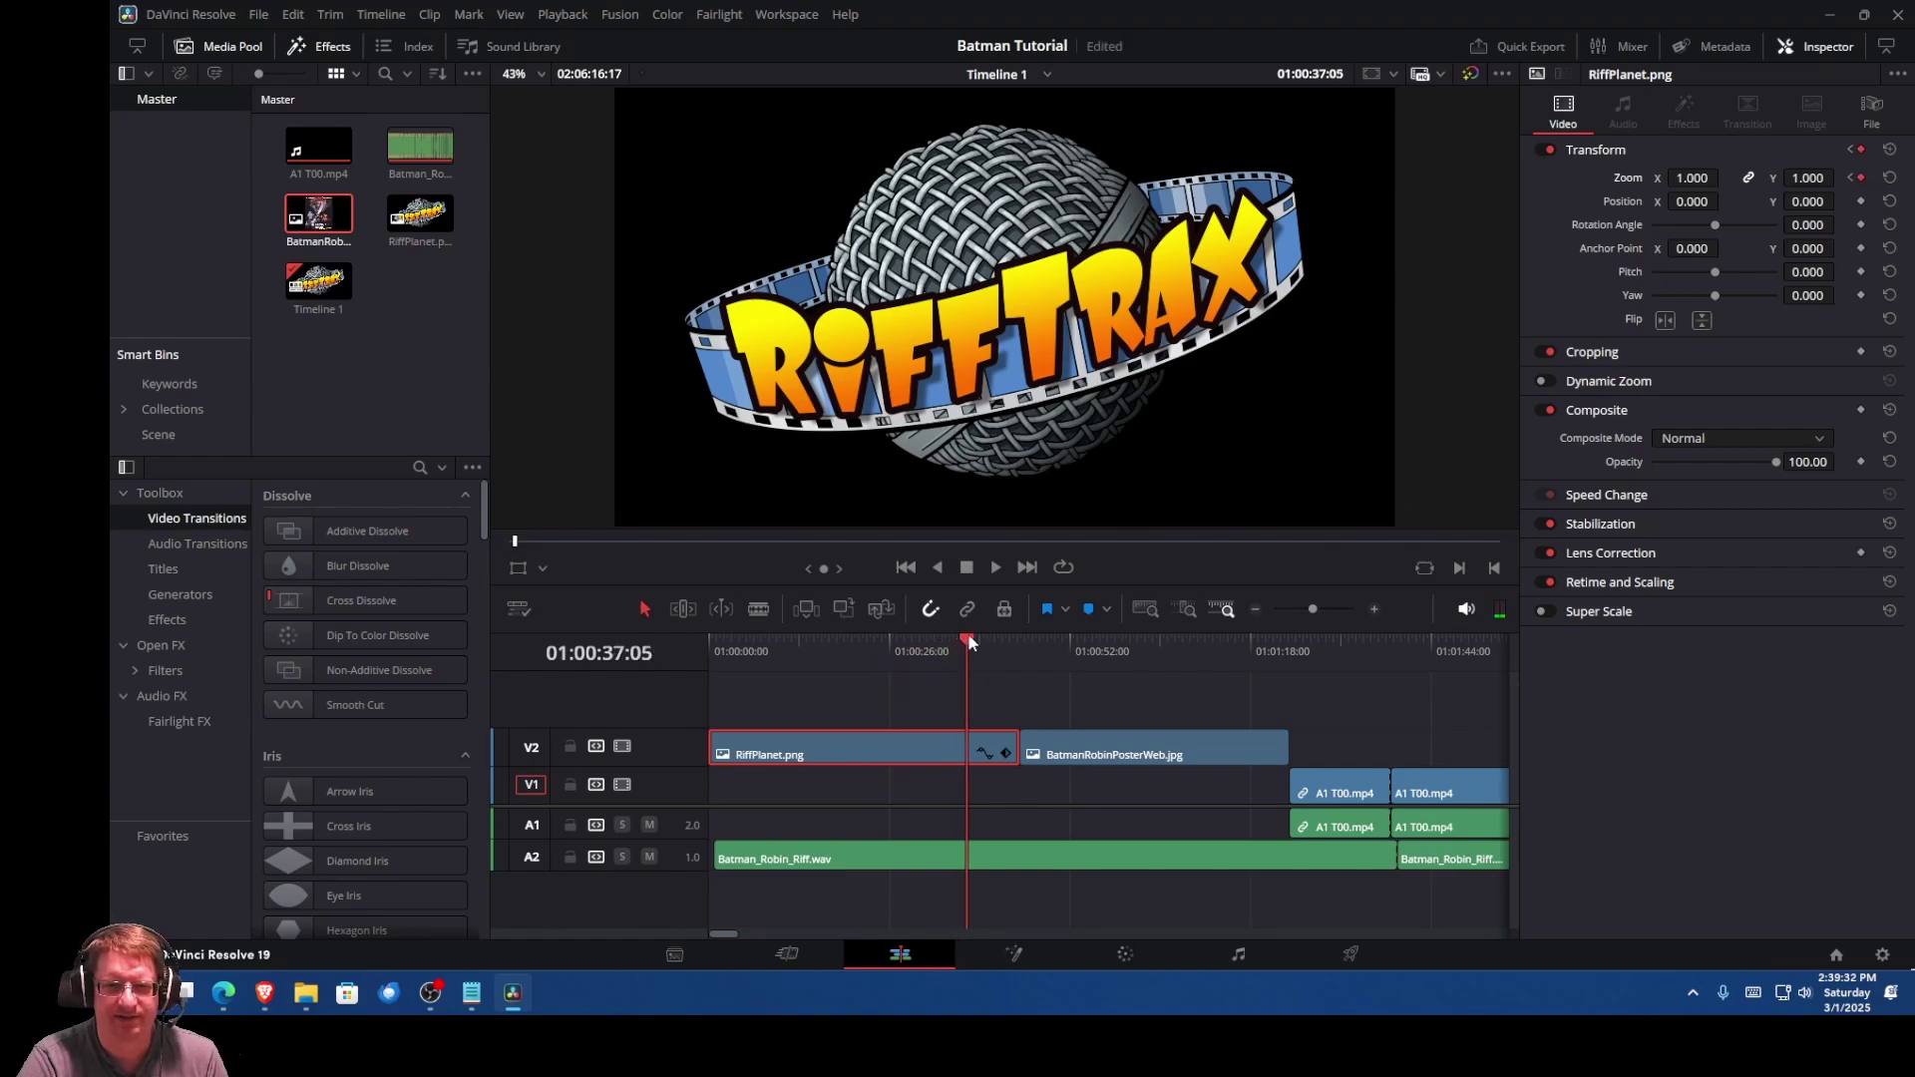
left_click_drag(971, 643, 1020, 643)
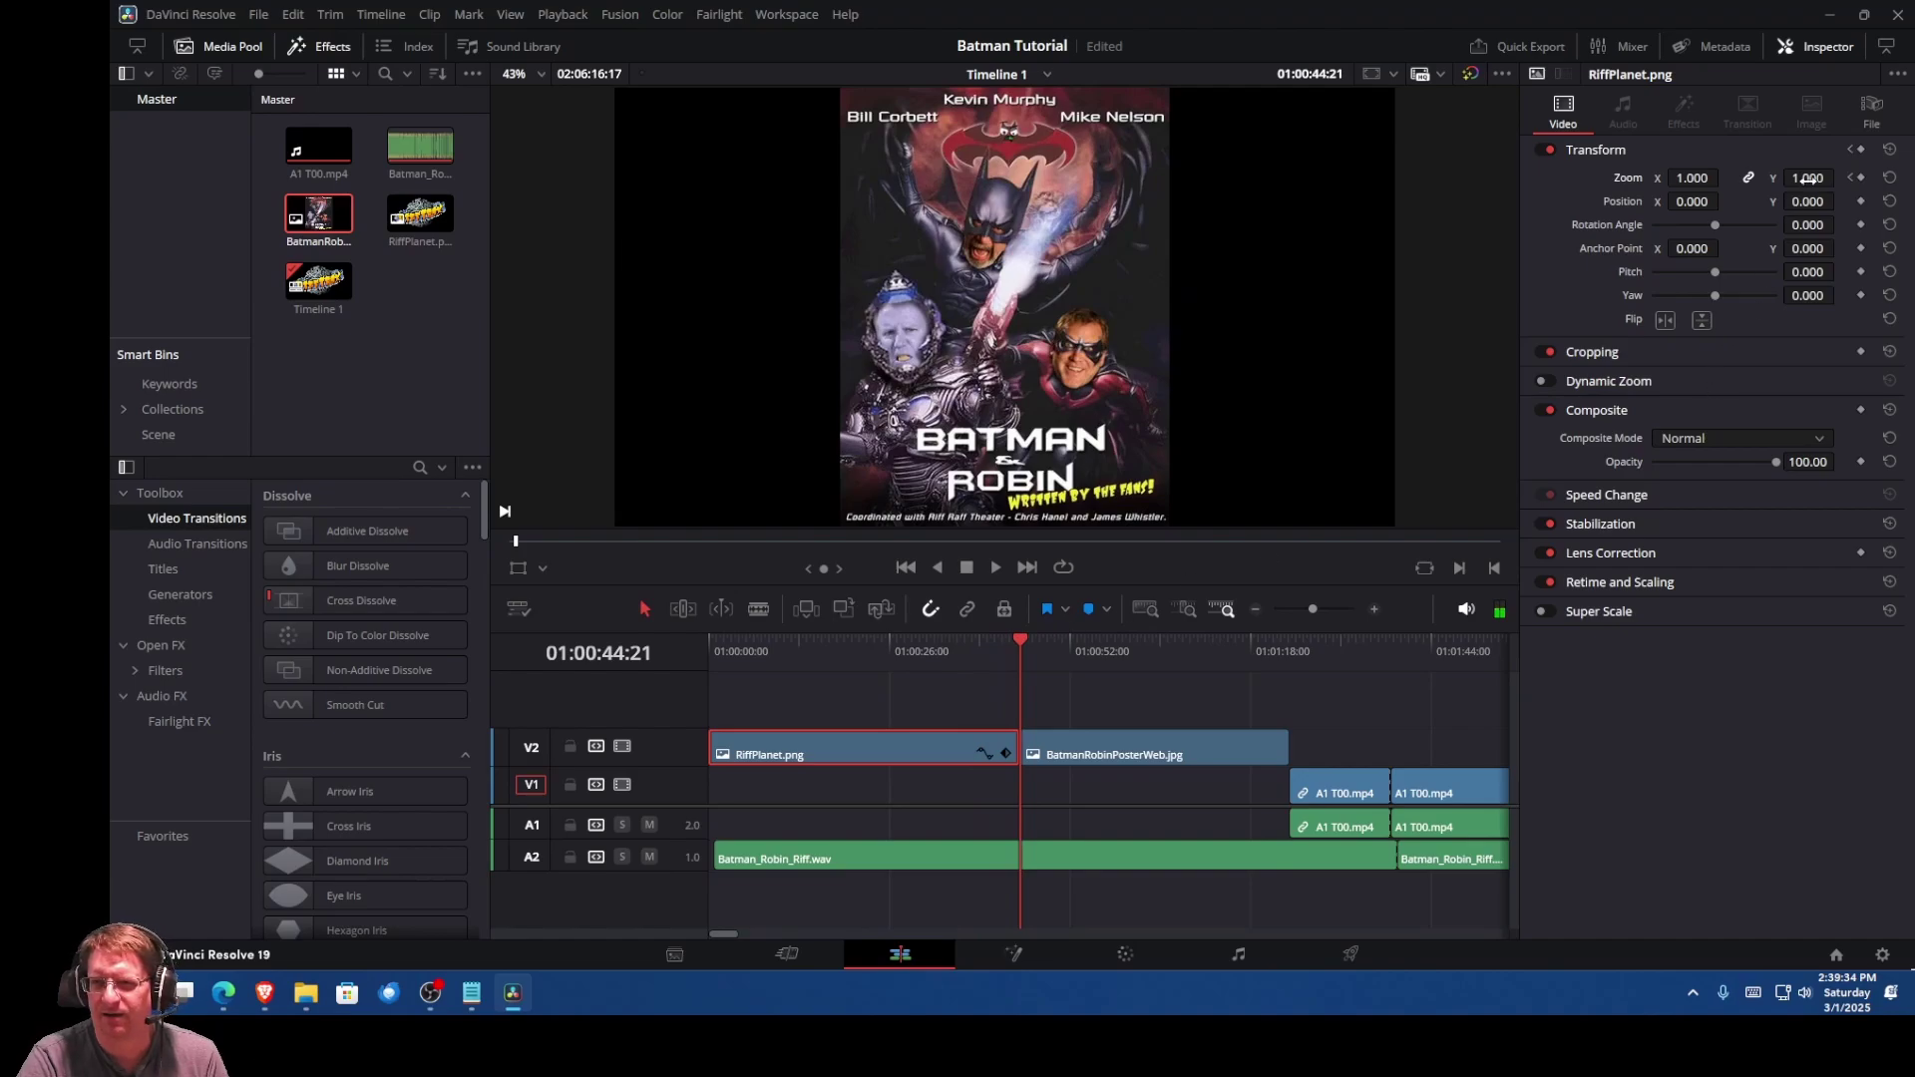
left_click(1862, 177)
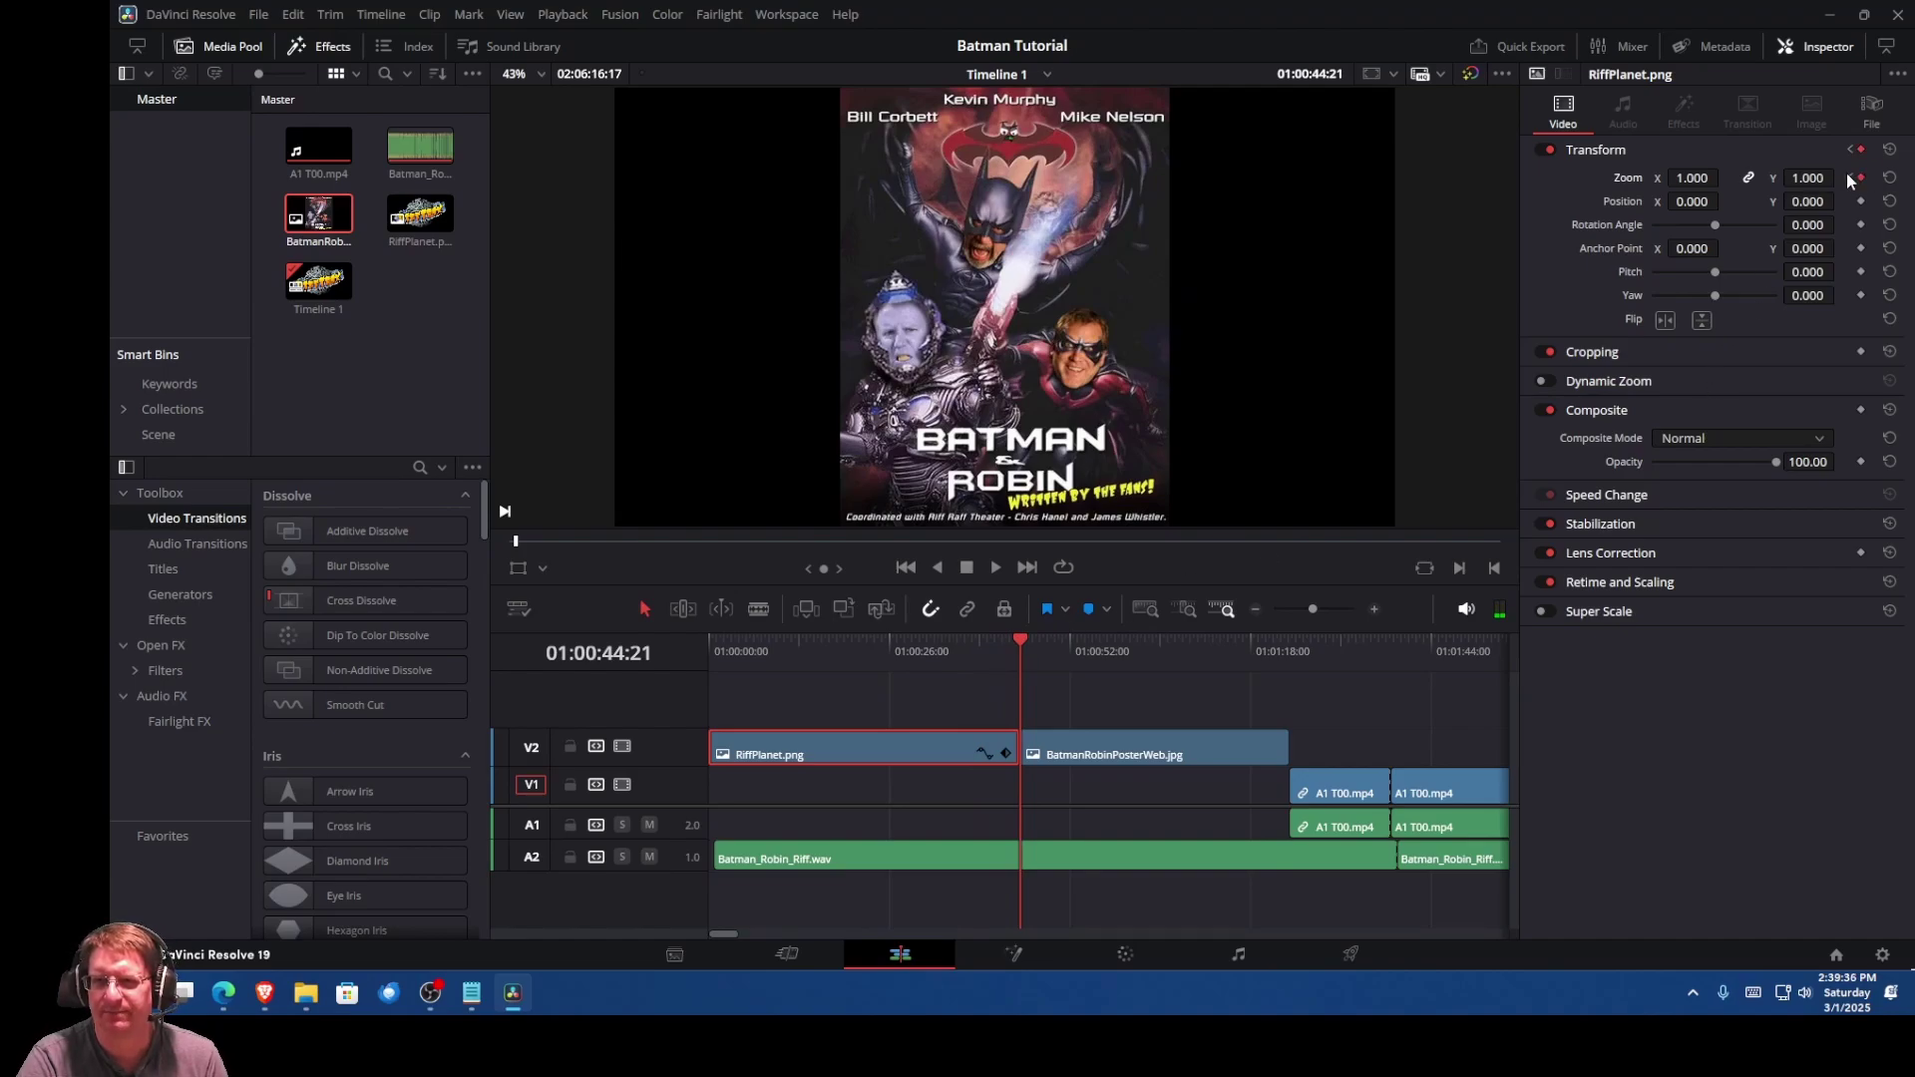
Step: Set the RiffPlanet.png Zoom to 0.000 at the first keyframe and 2.500 at the last keyframe
left_click_drag(1020, 643, 698, 654)
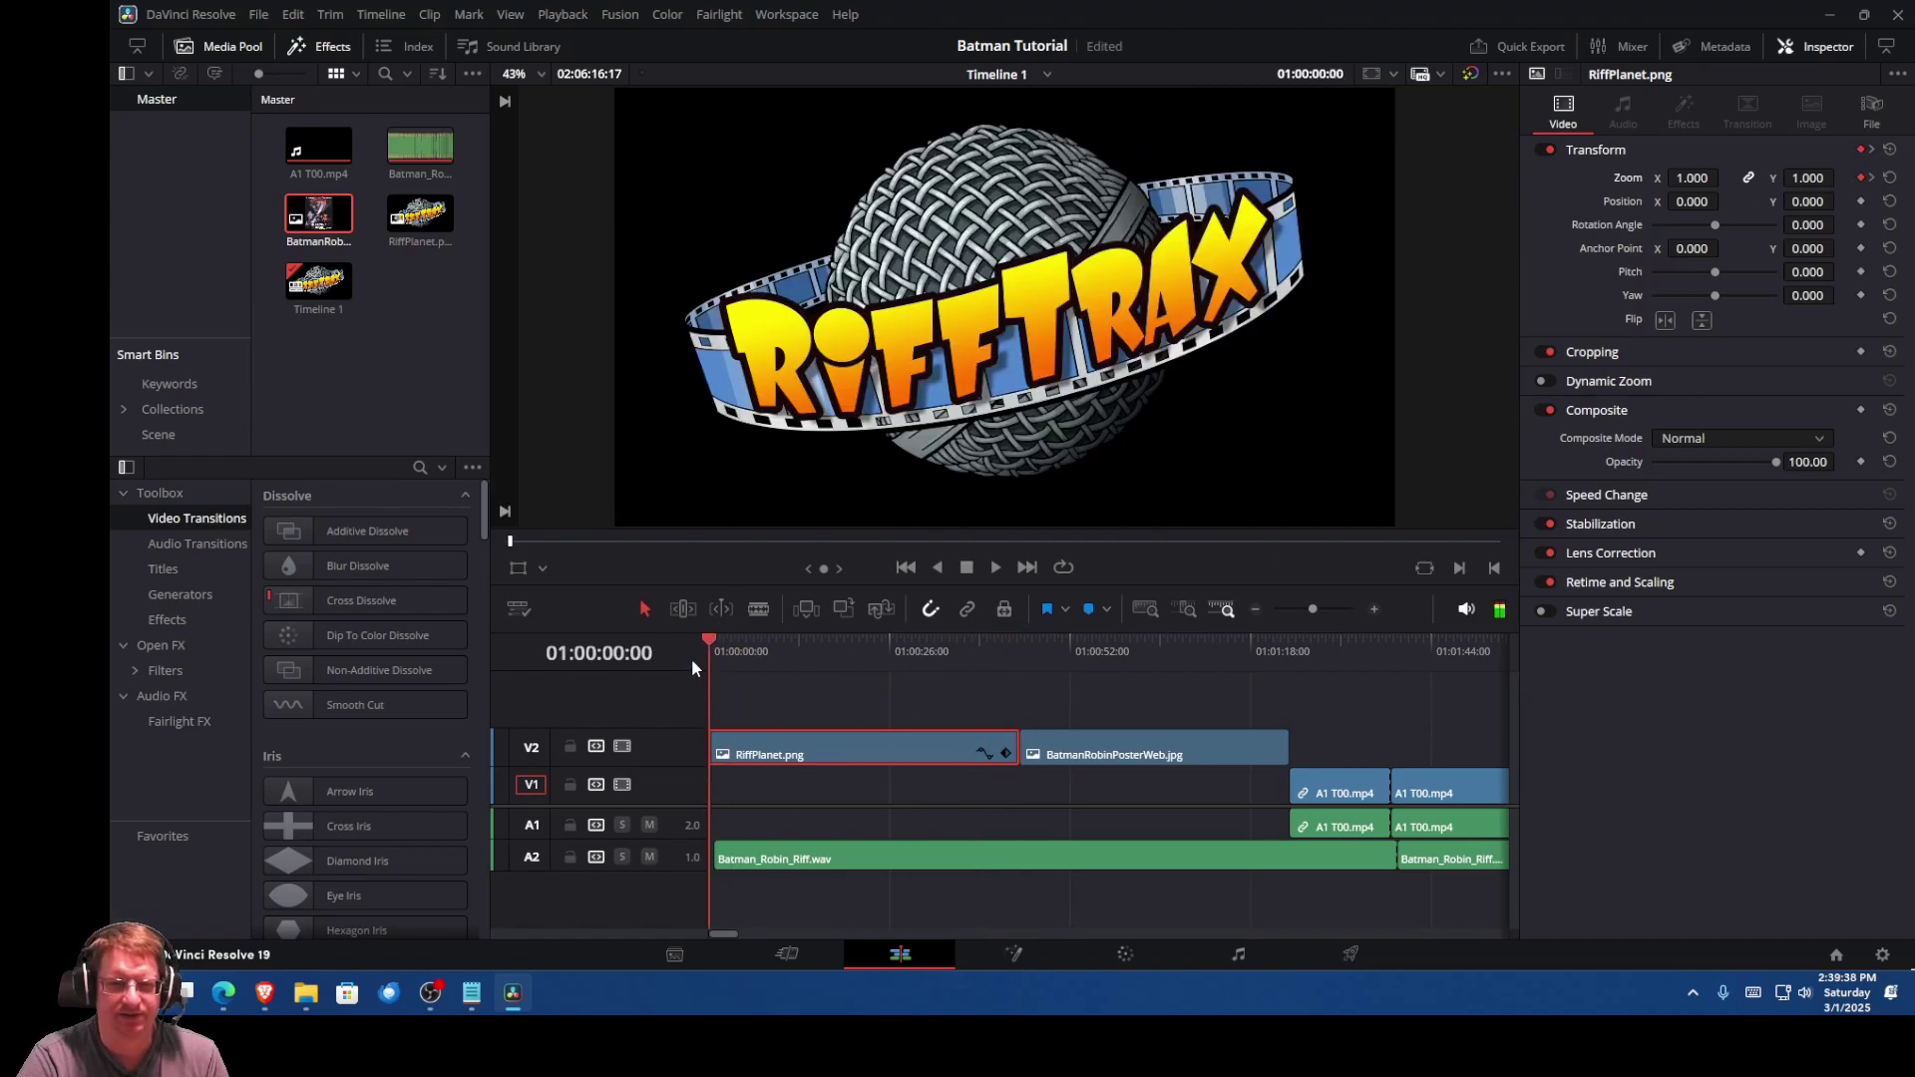
left_click_drag(1809, 179, 1755, 180)
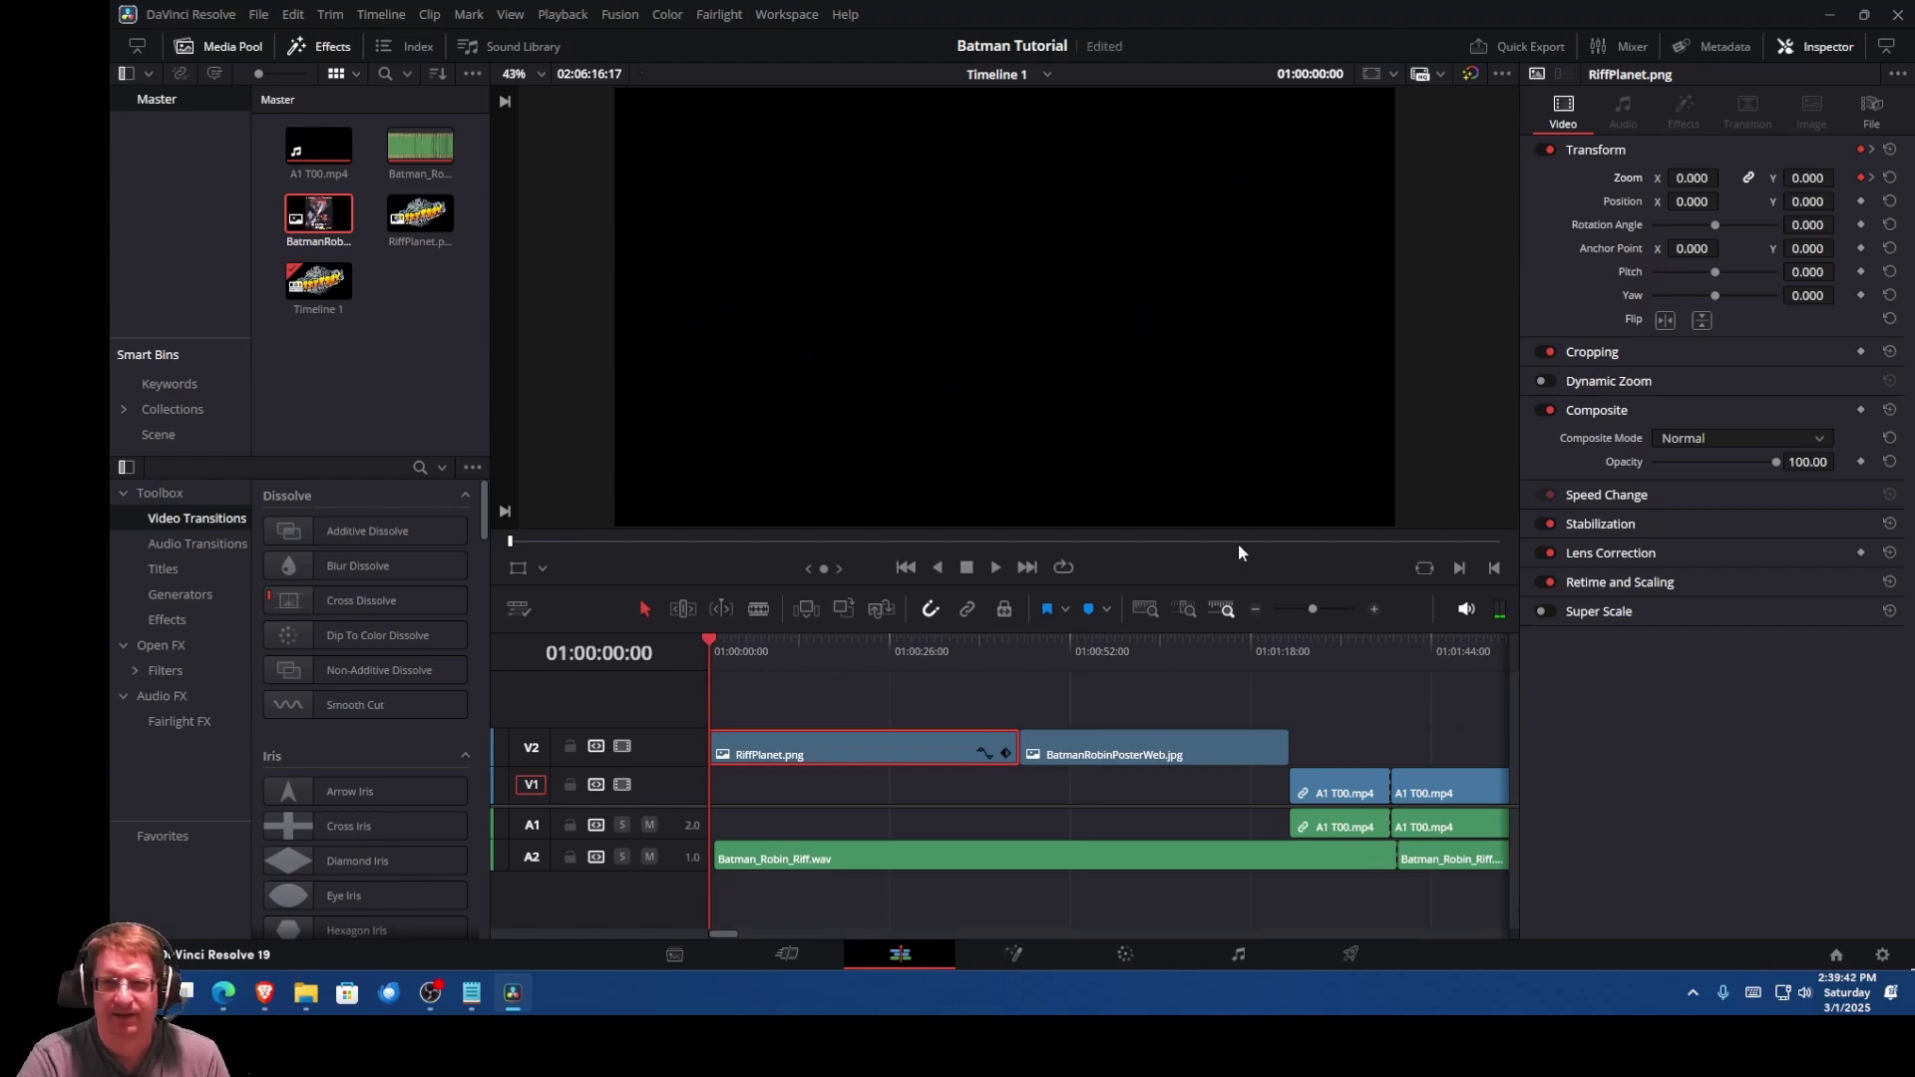
left_click(1871, 177)
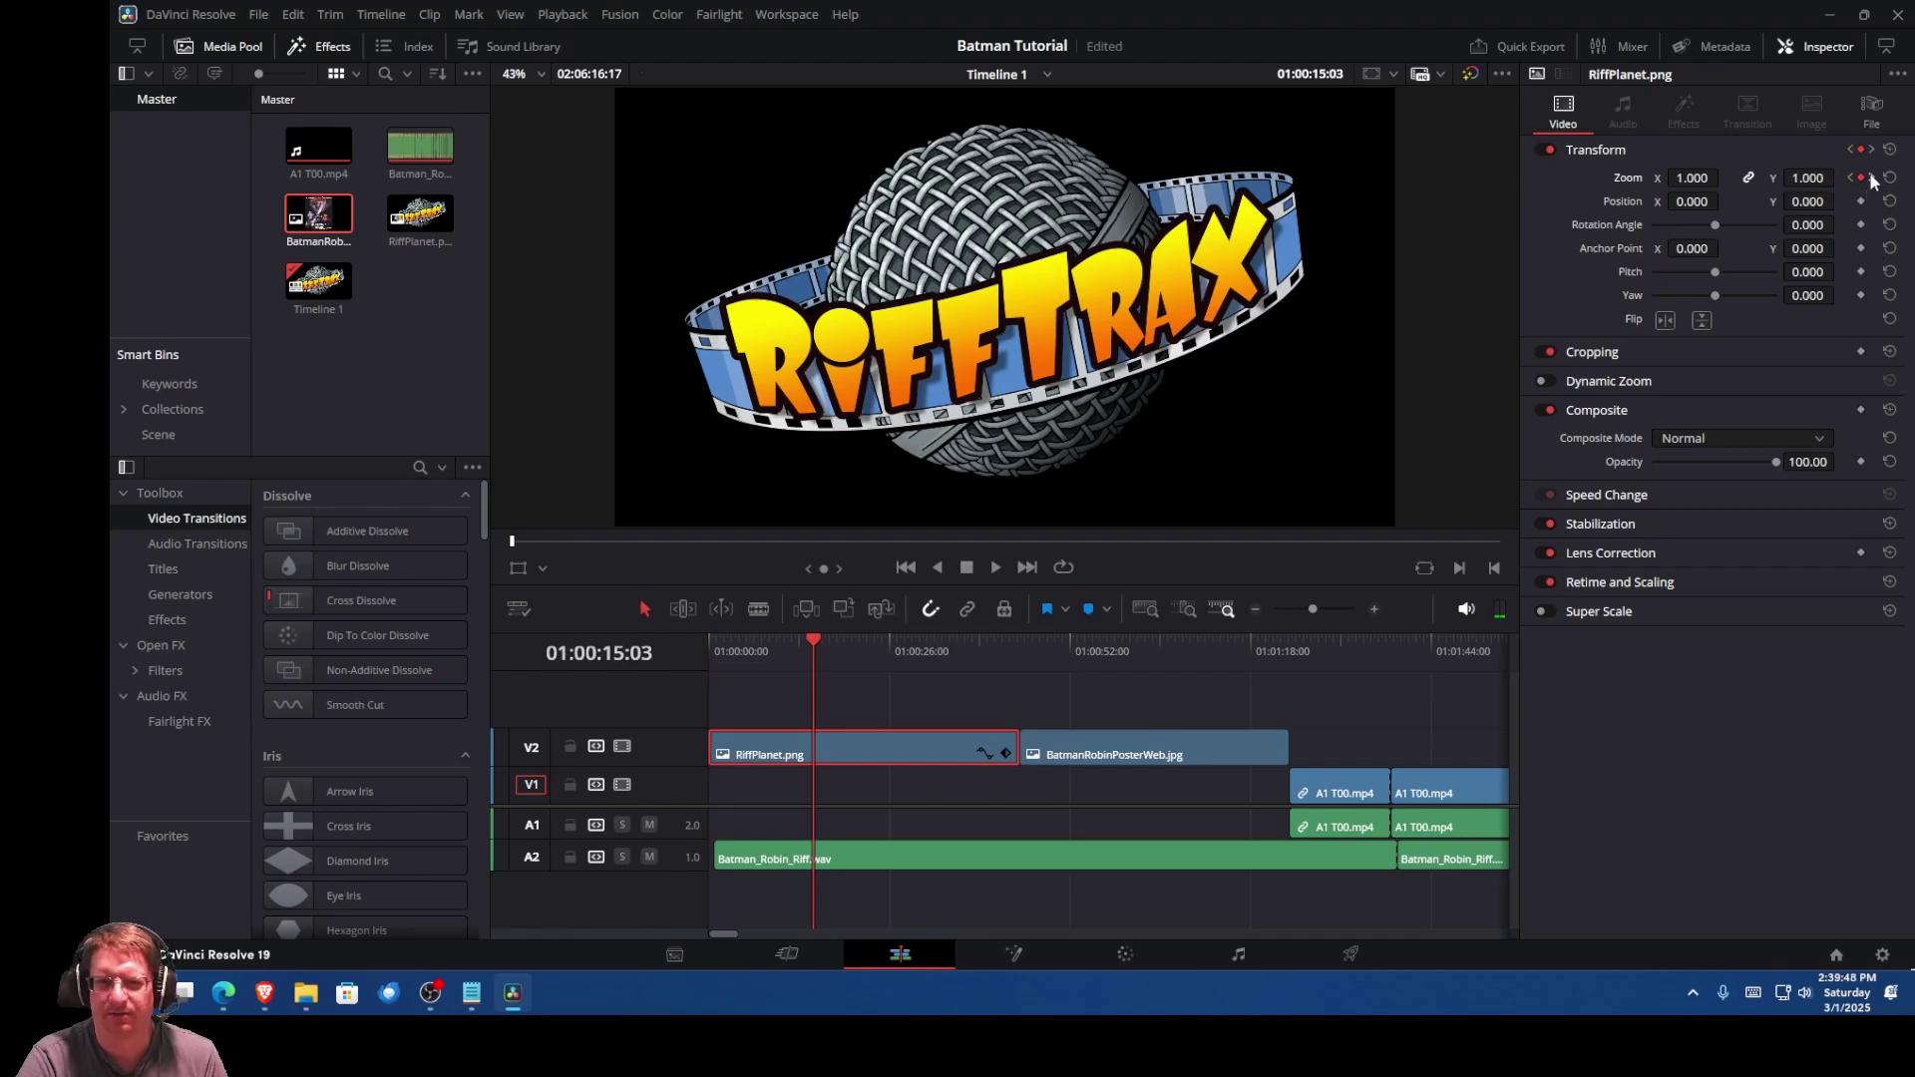
left_click(1872, 177)
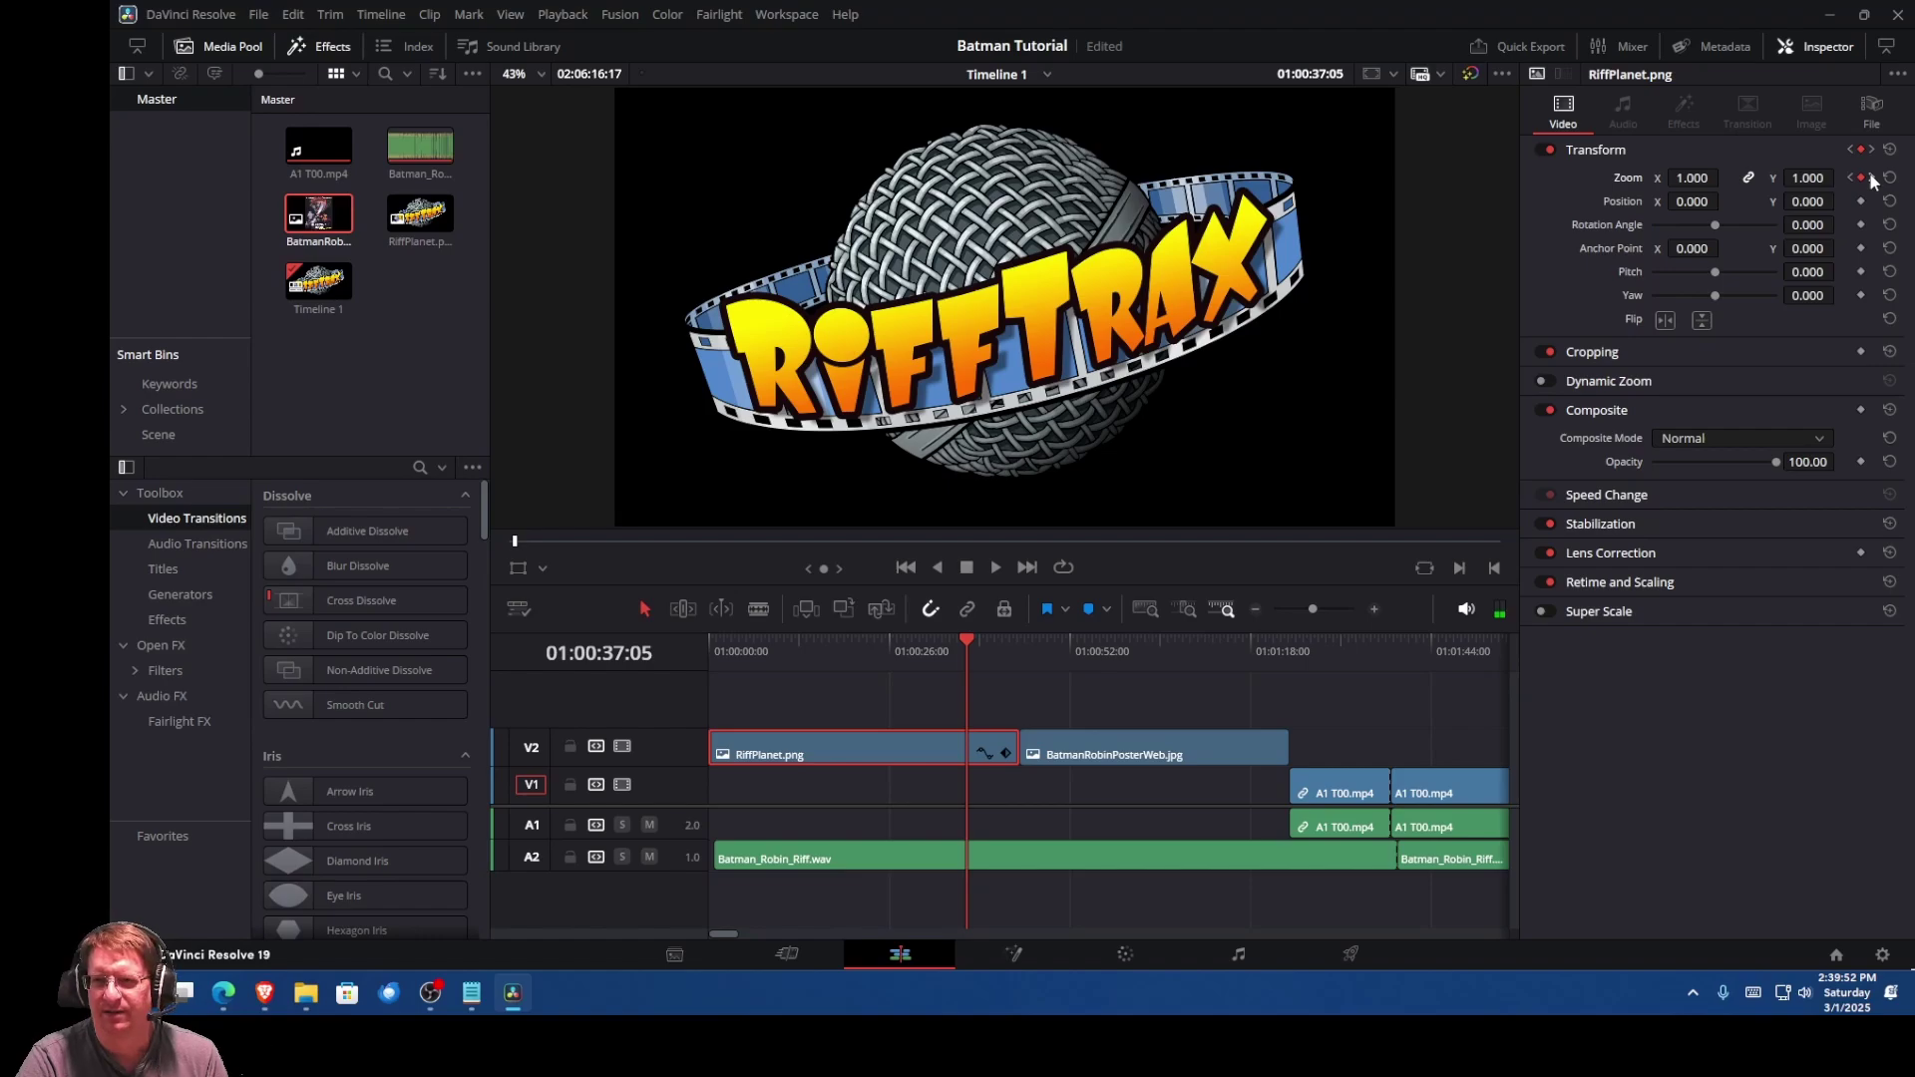
left_click(1872, 178)
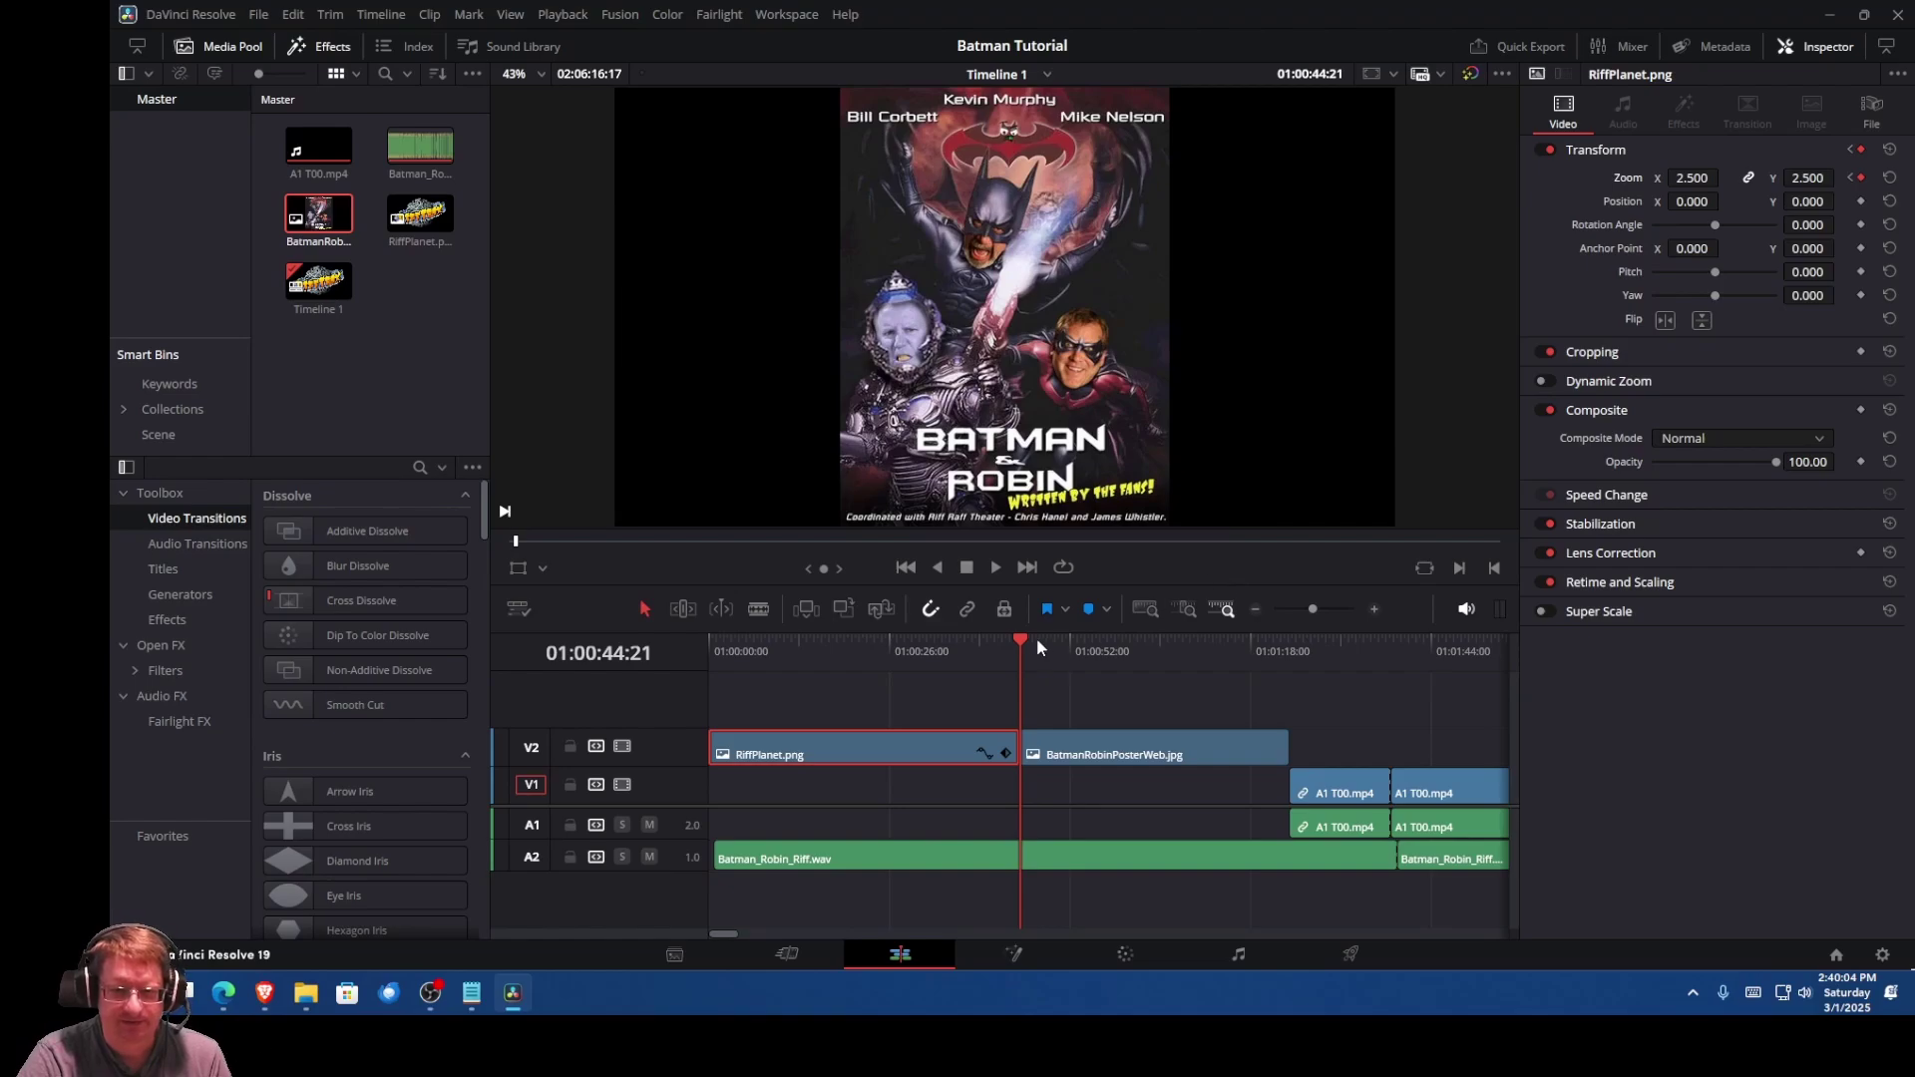
Step: Play the RiffPlanet.png zoom animation from the start to about 01:00:20 to review it
left_click_drag(1020, 638, 708, 645)
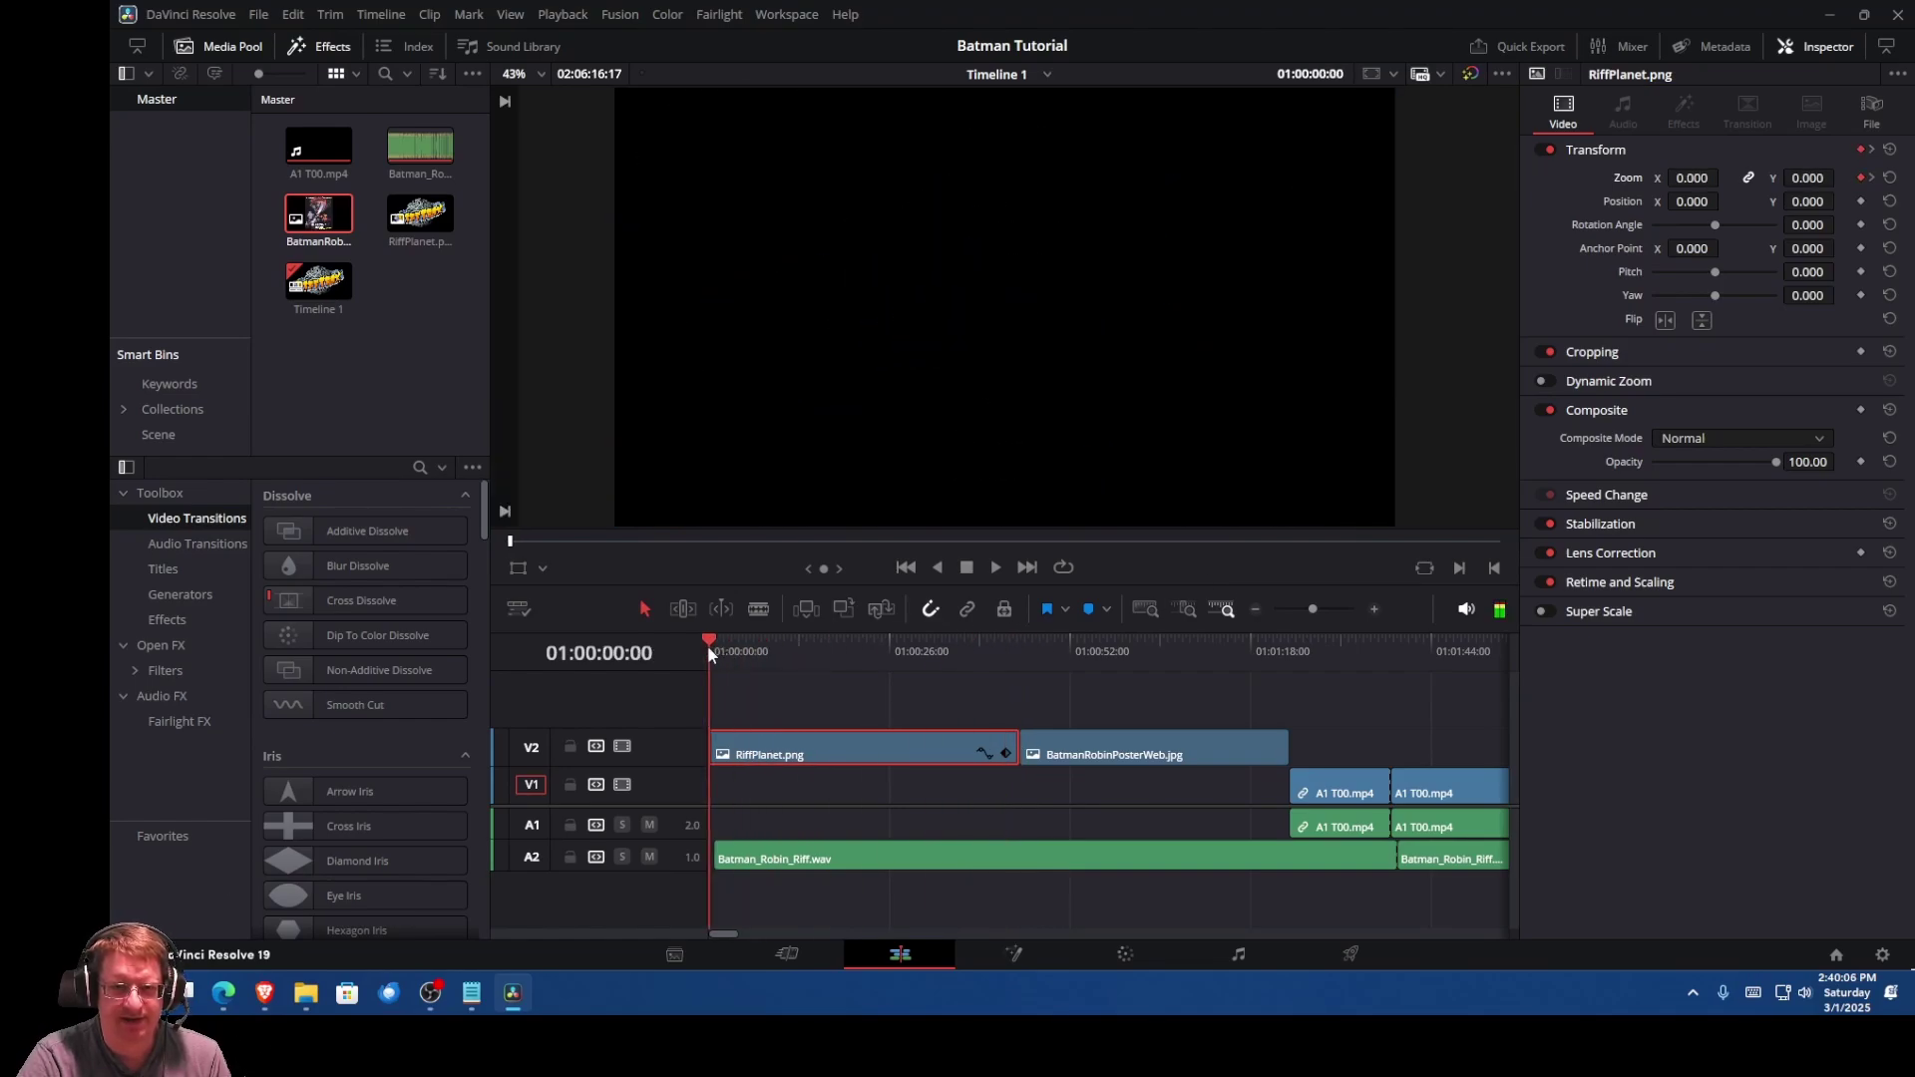
left_click(997, 567)
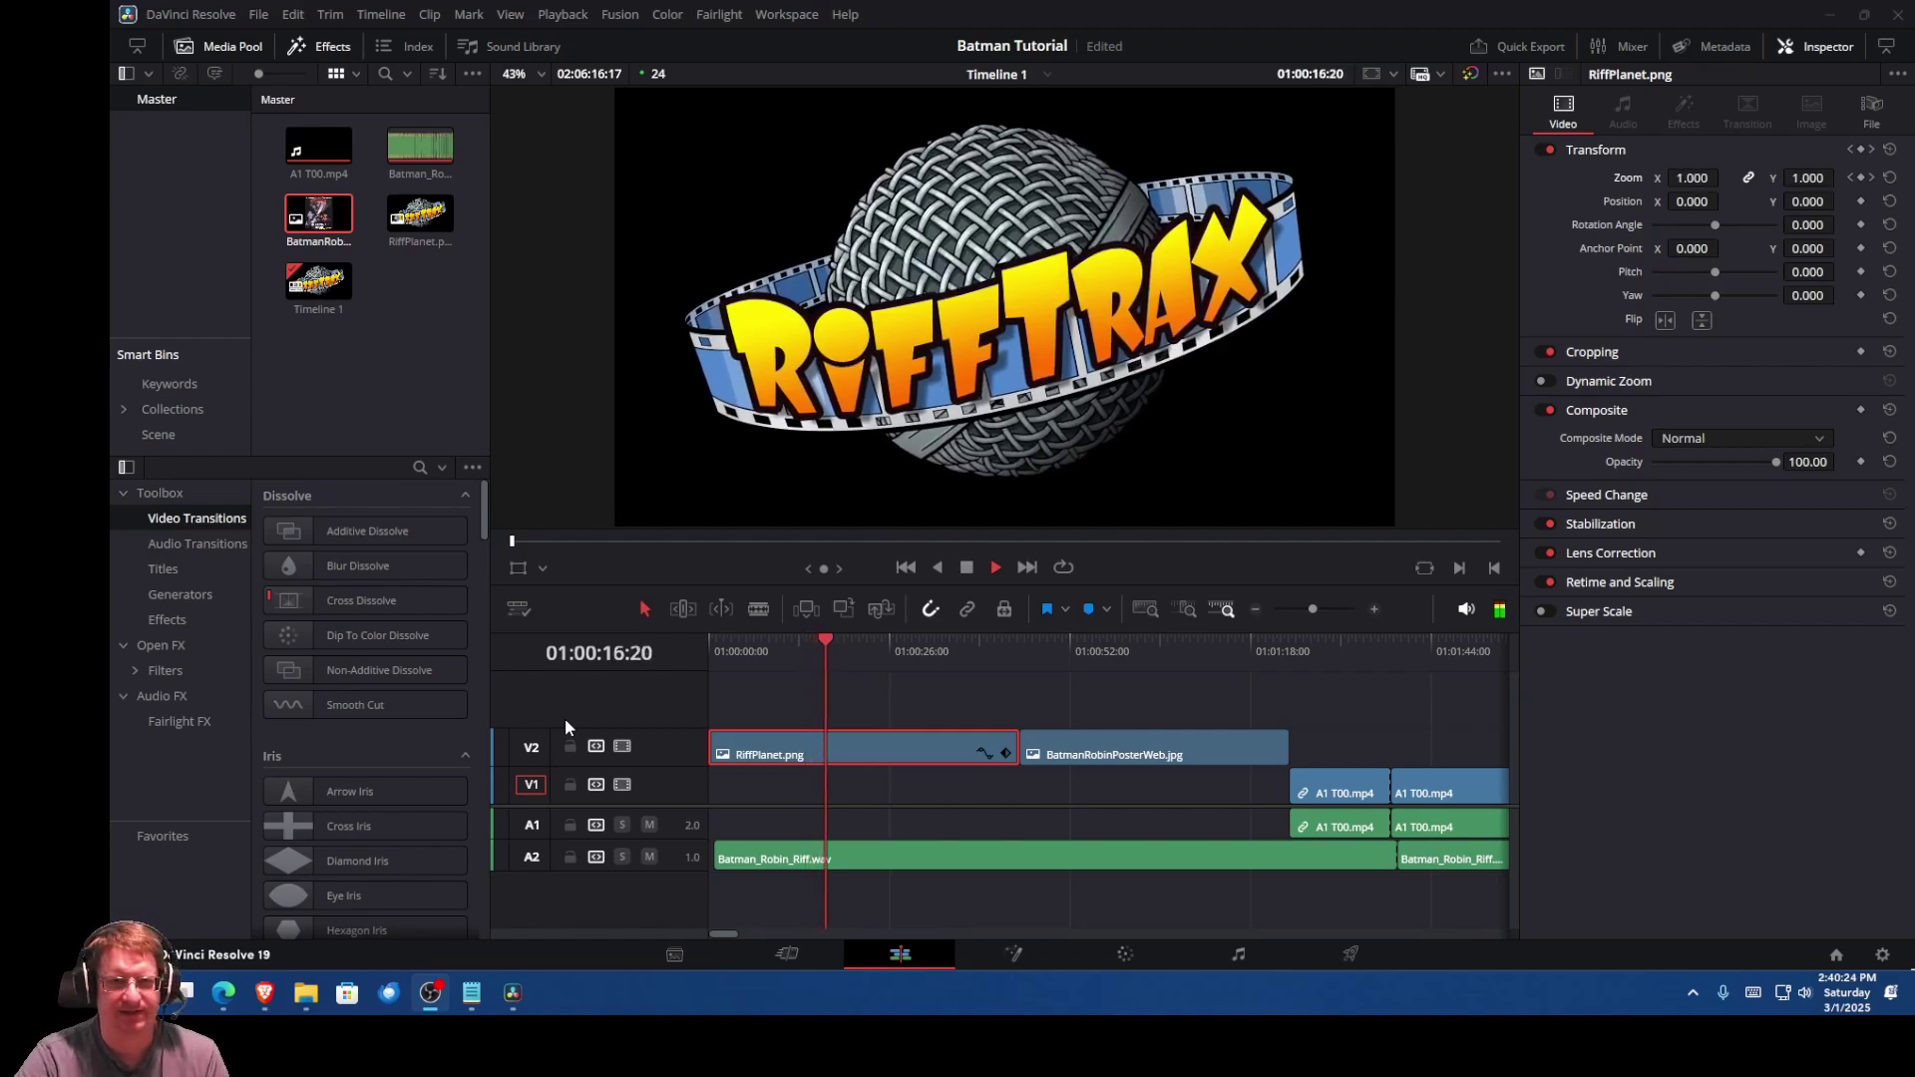
left_click(972, 566)
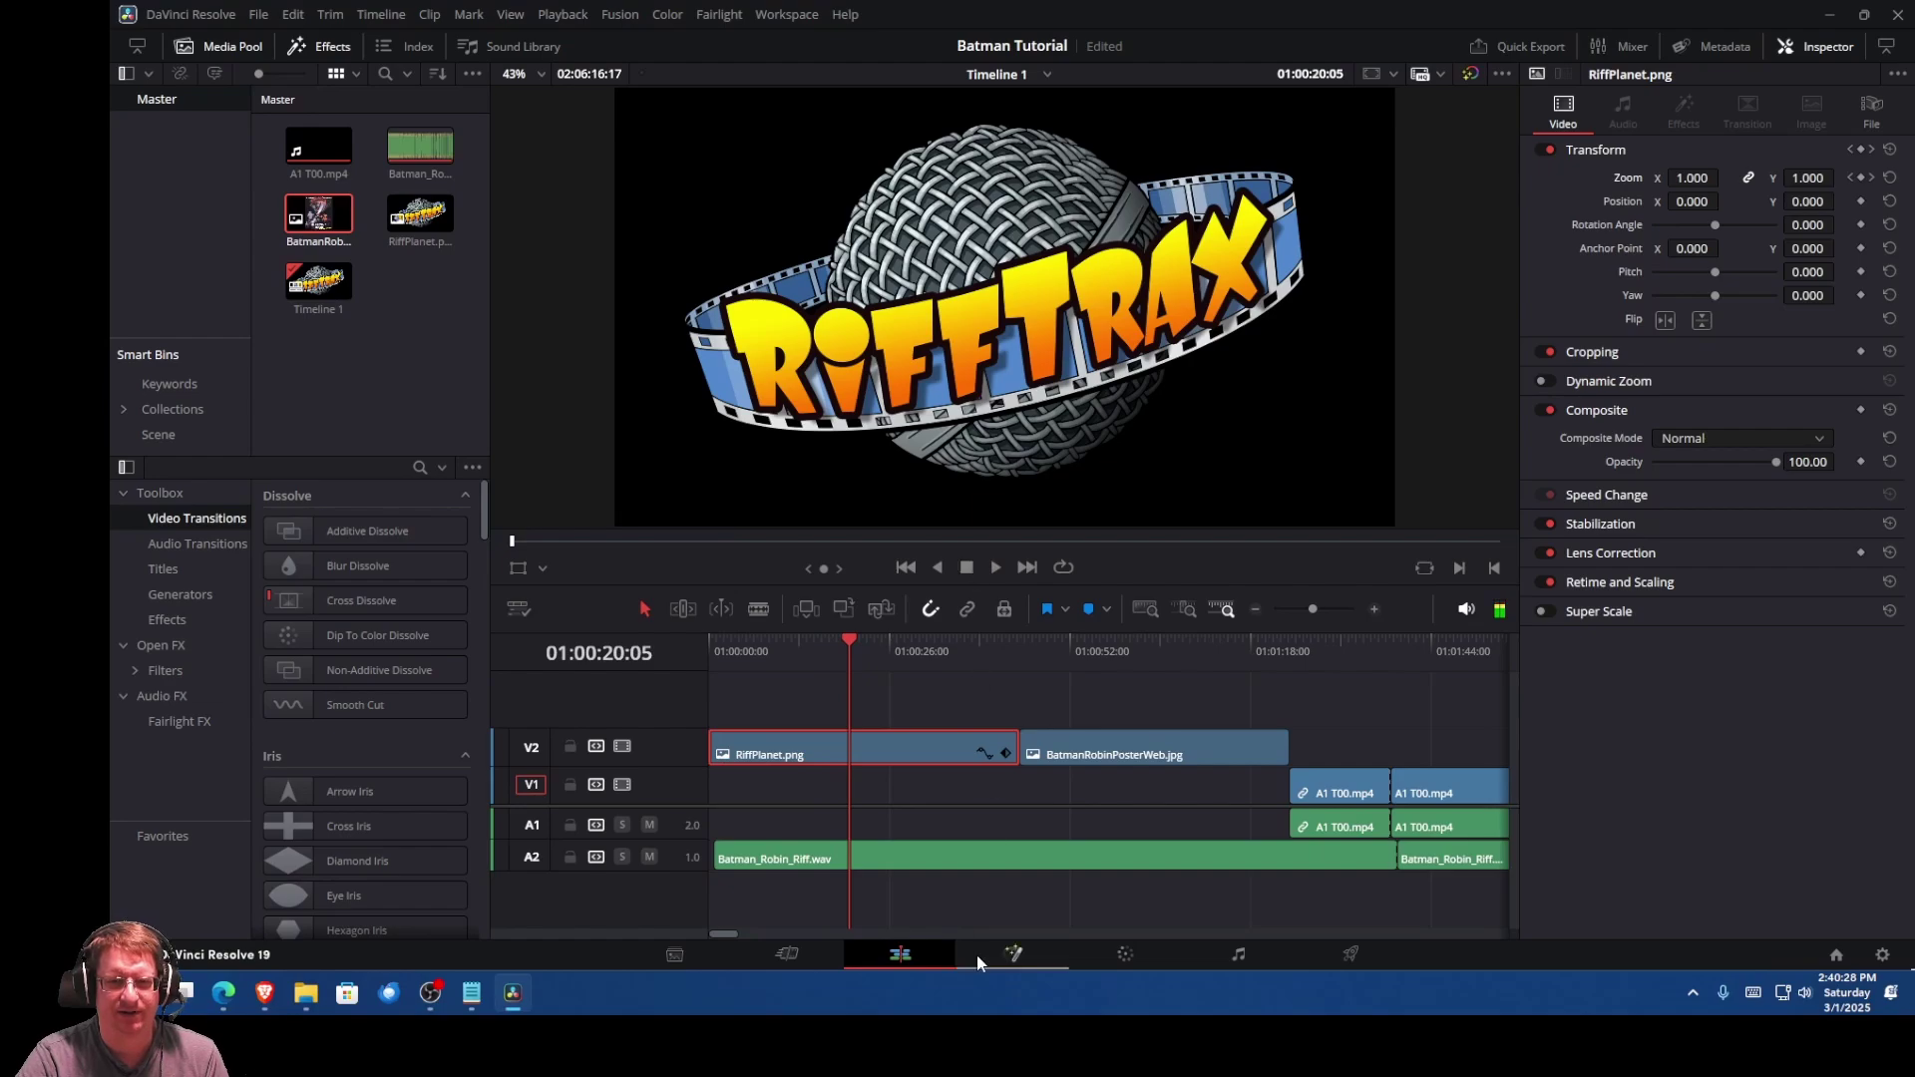
Step: Open the Zoom X curve of the RiffPlanet.png clip and enlarge the timeline and video track area to show the whole curve
left_click(982, 753)
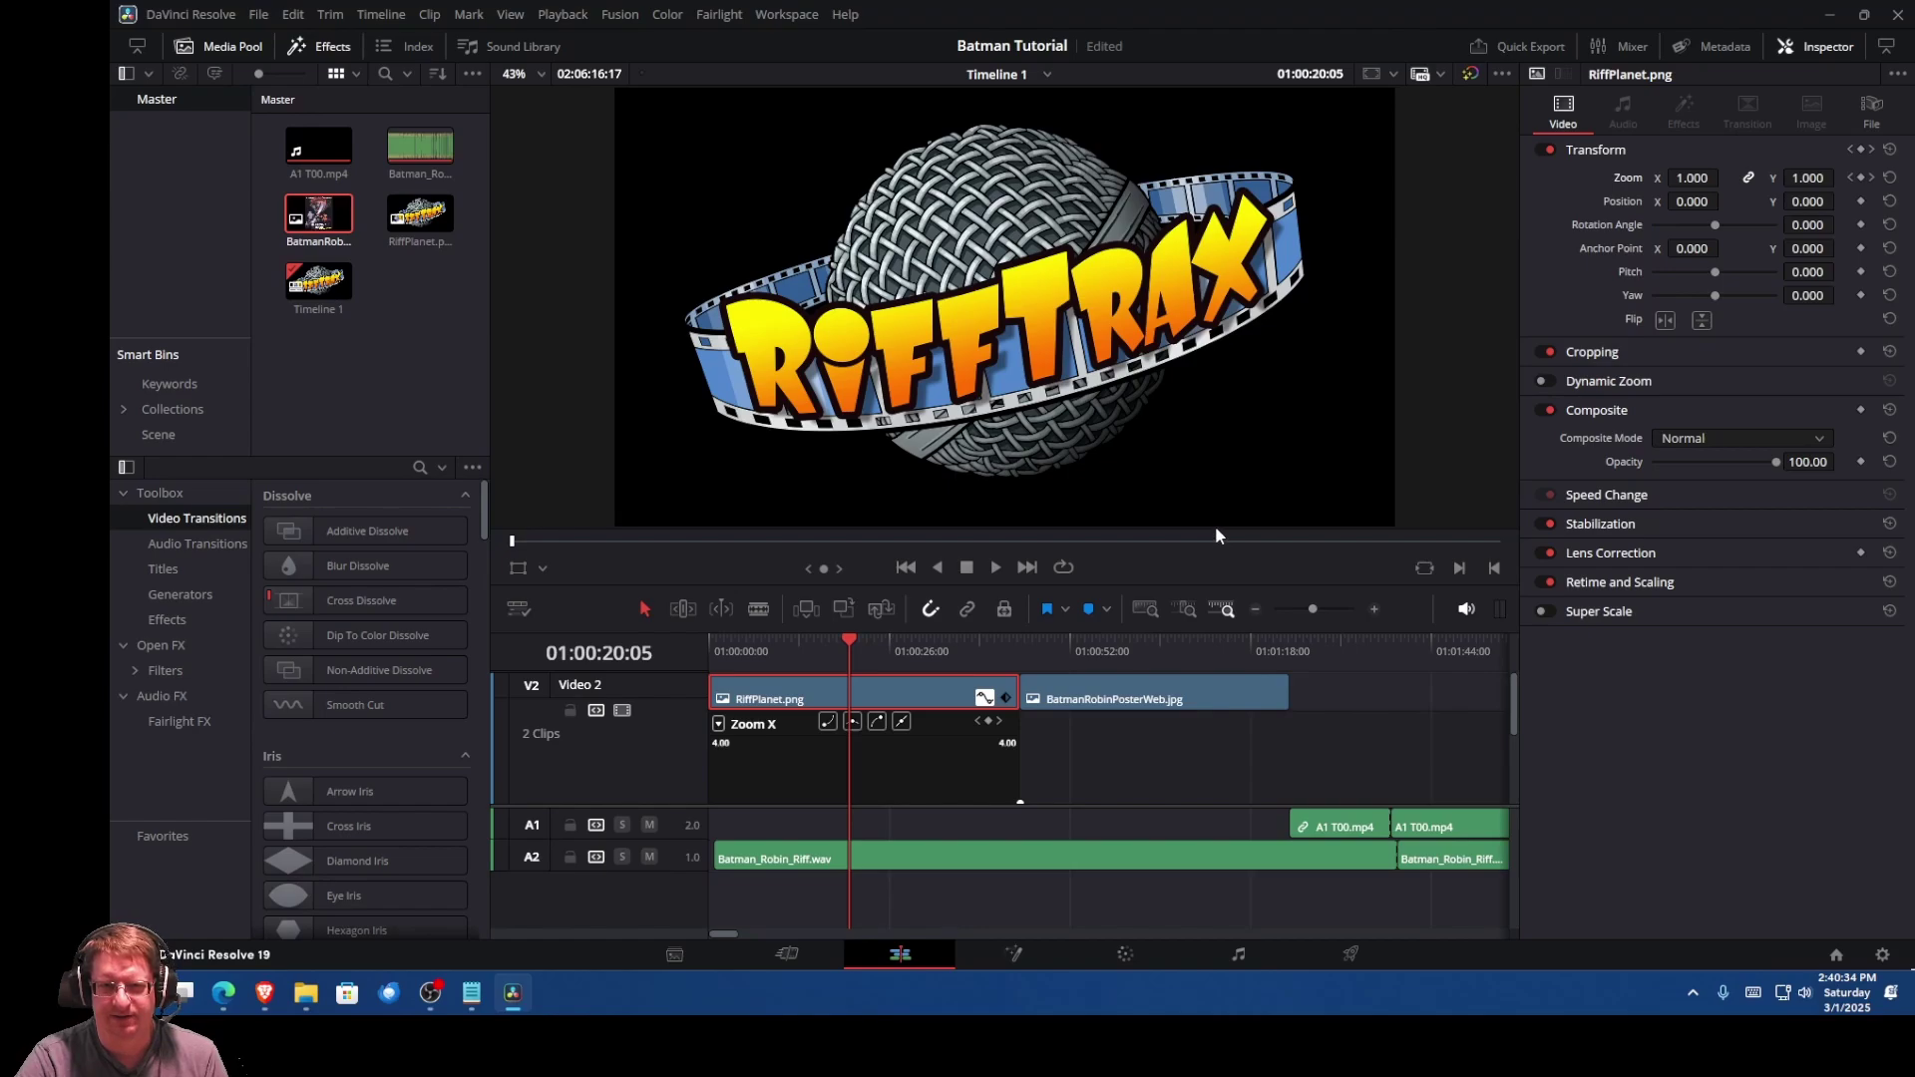
left_click_drag(1206, 581, 1206, 368)
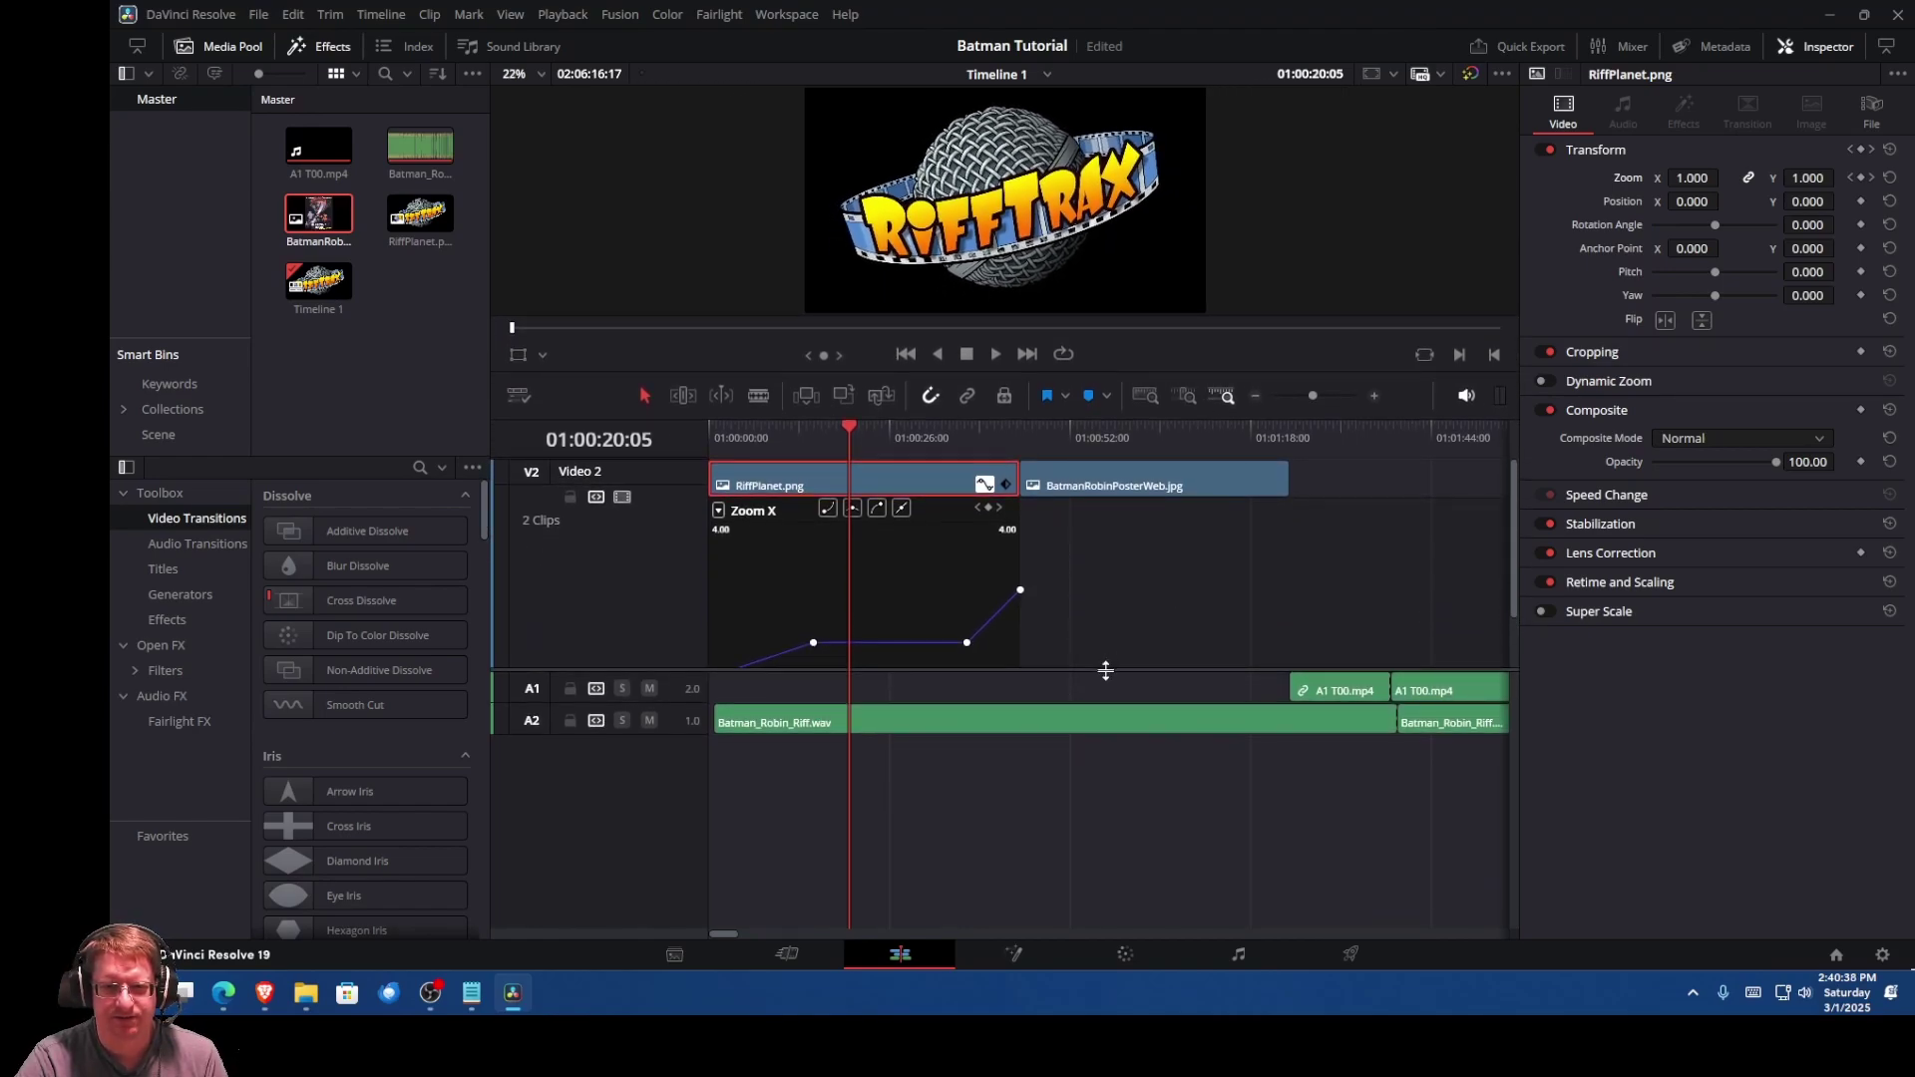
left_click_drag(1105, 671, 1103, 760)
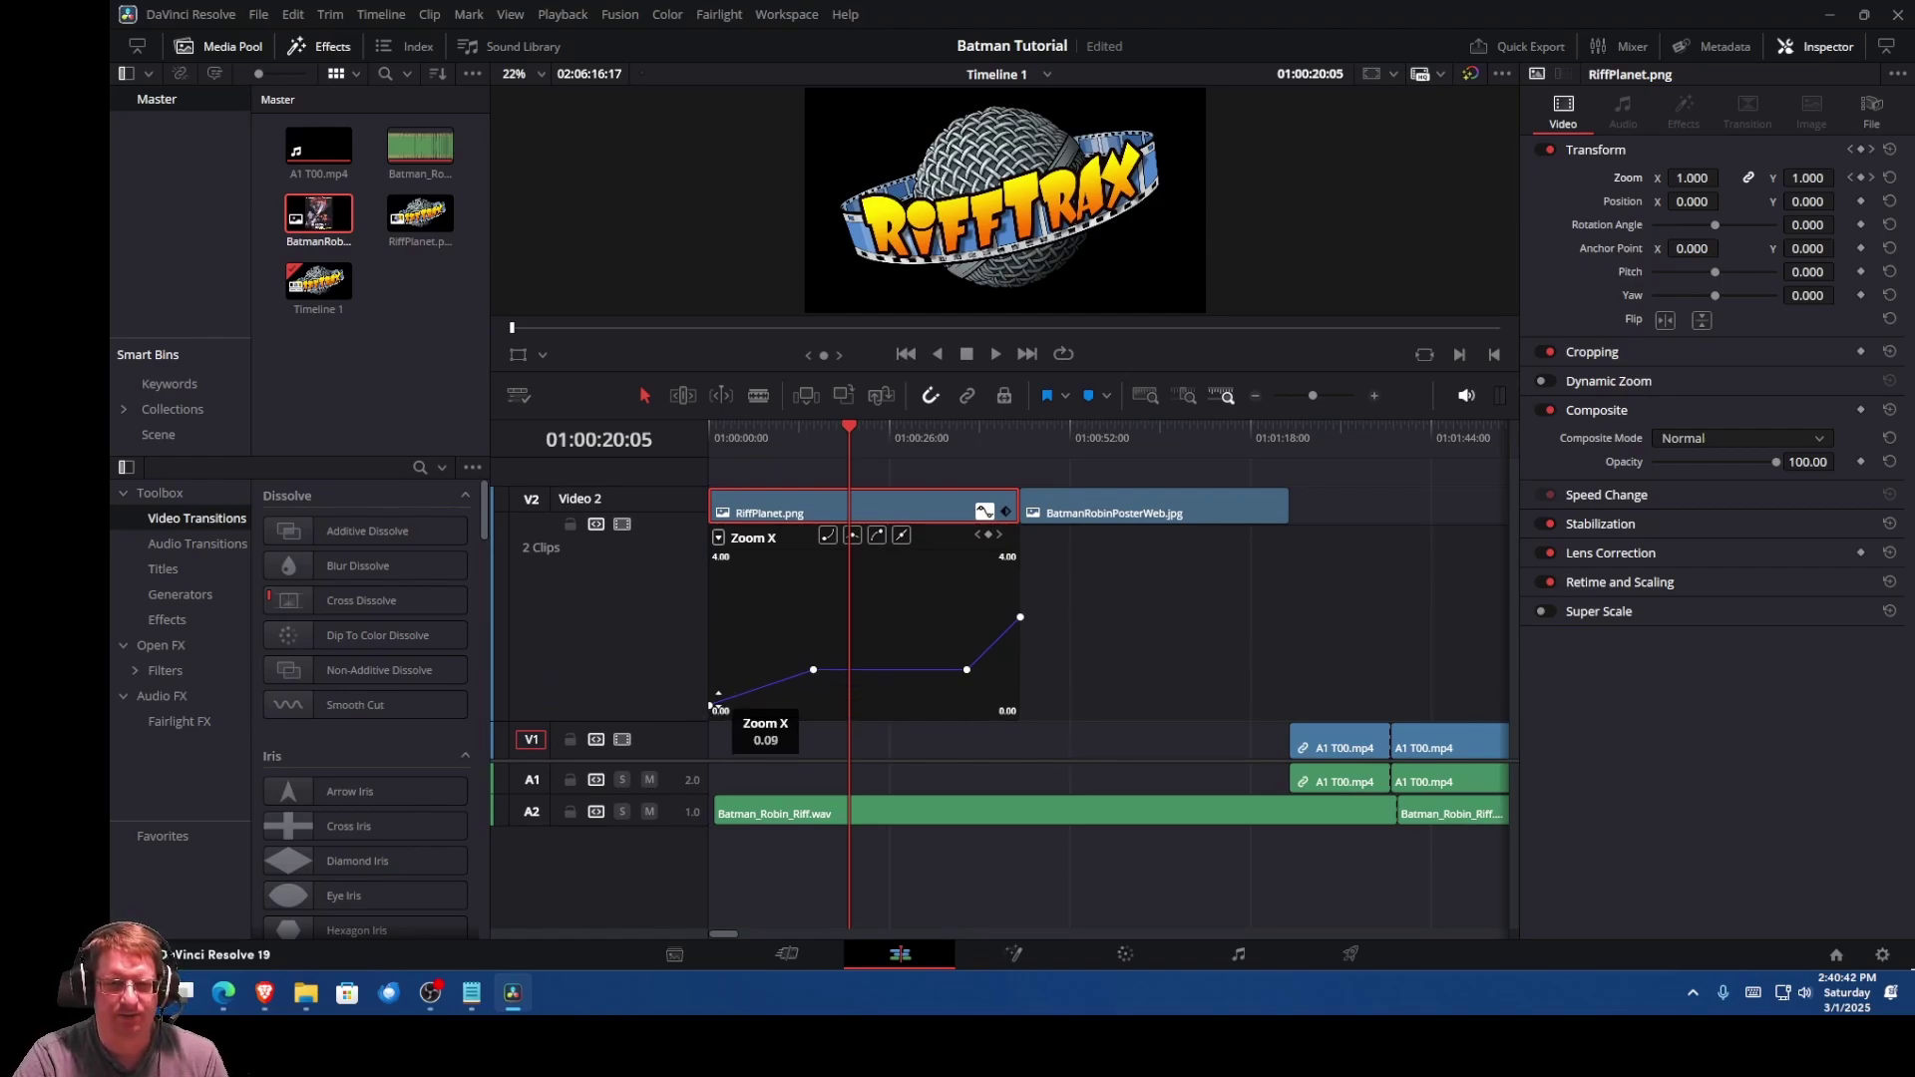
Step: Ease the Zoom X curve of RiffPlanet.png into its second keyframe
left_click(709, 705)
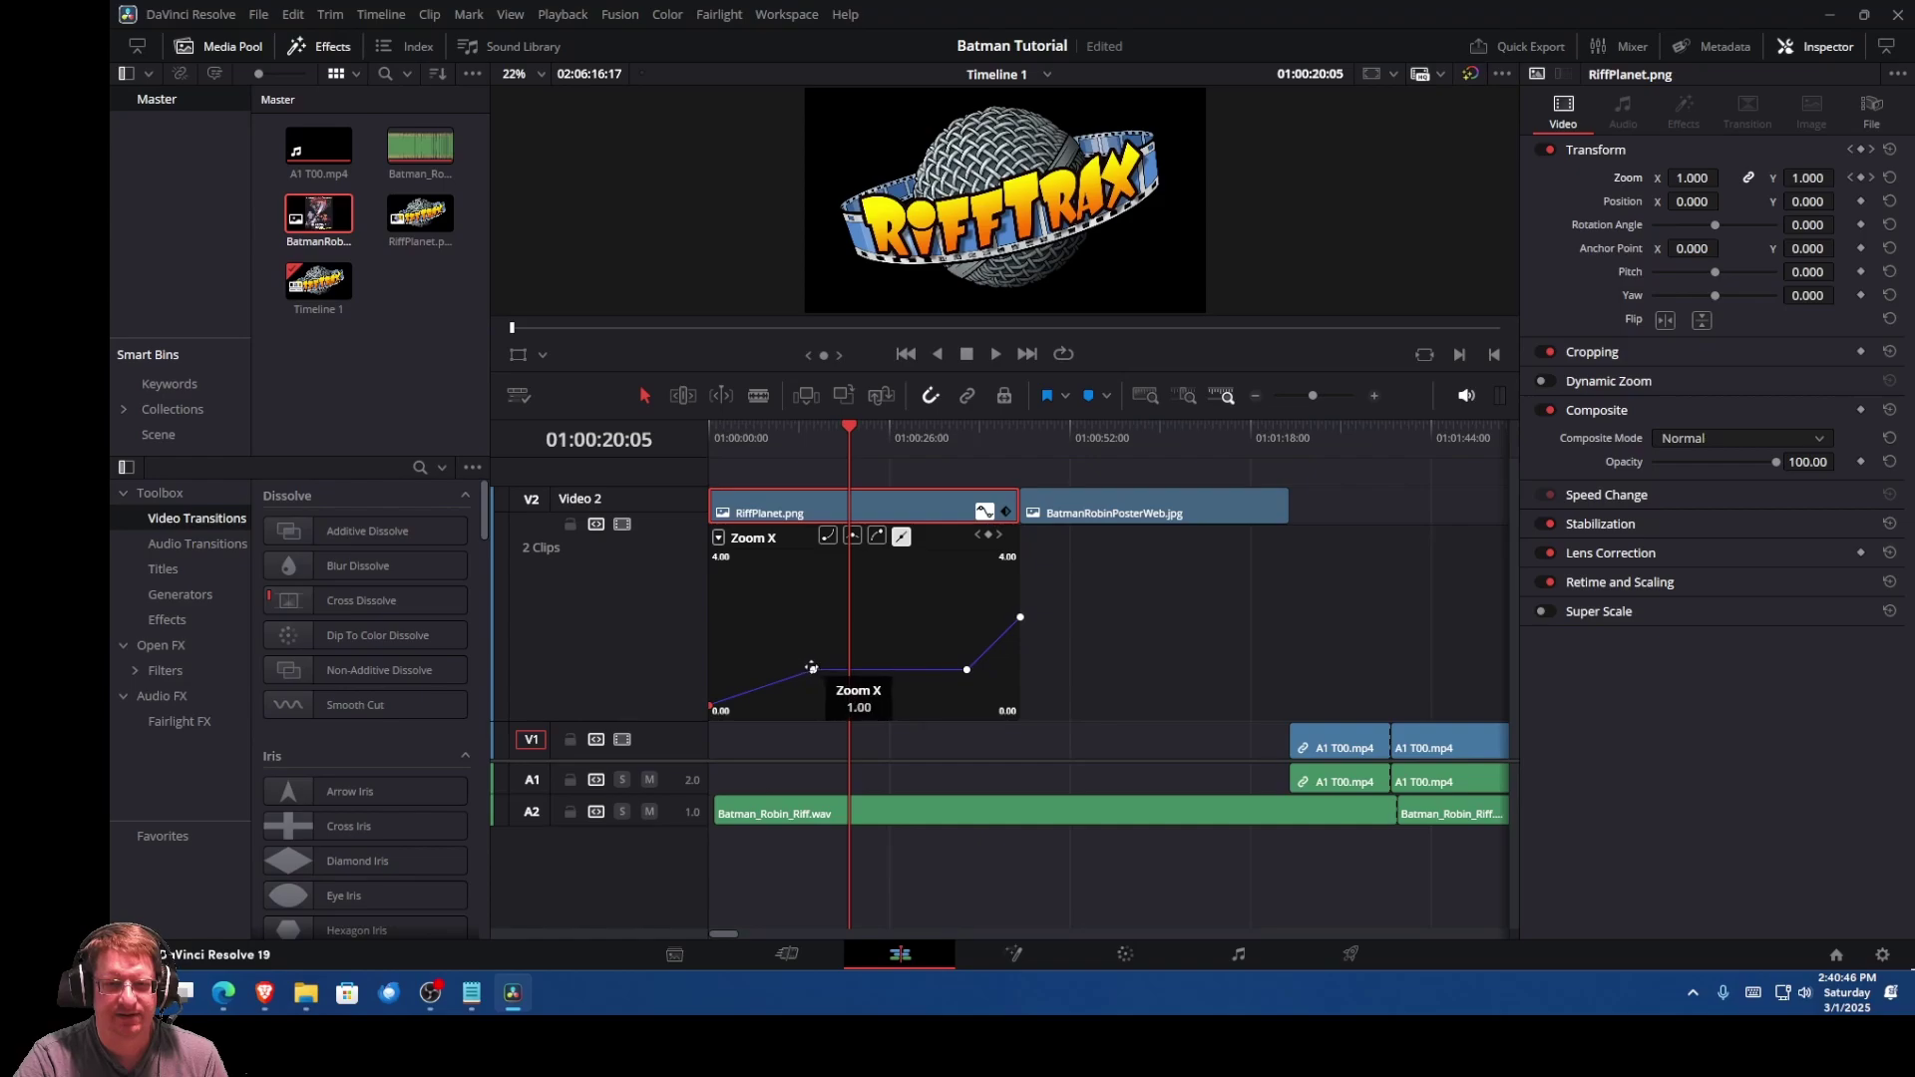
left_click(809, 669)
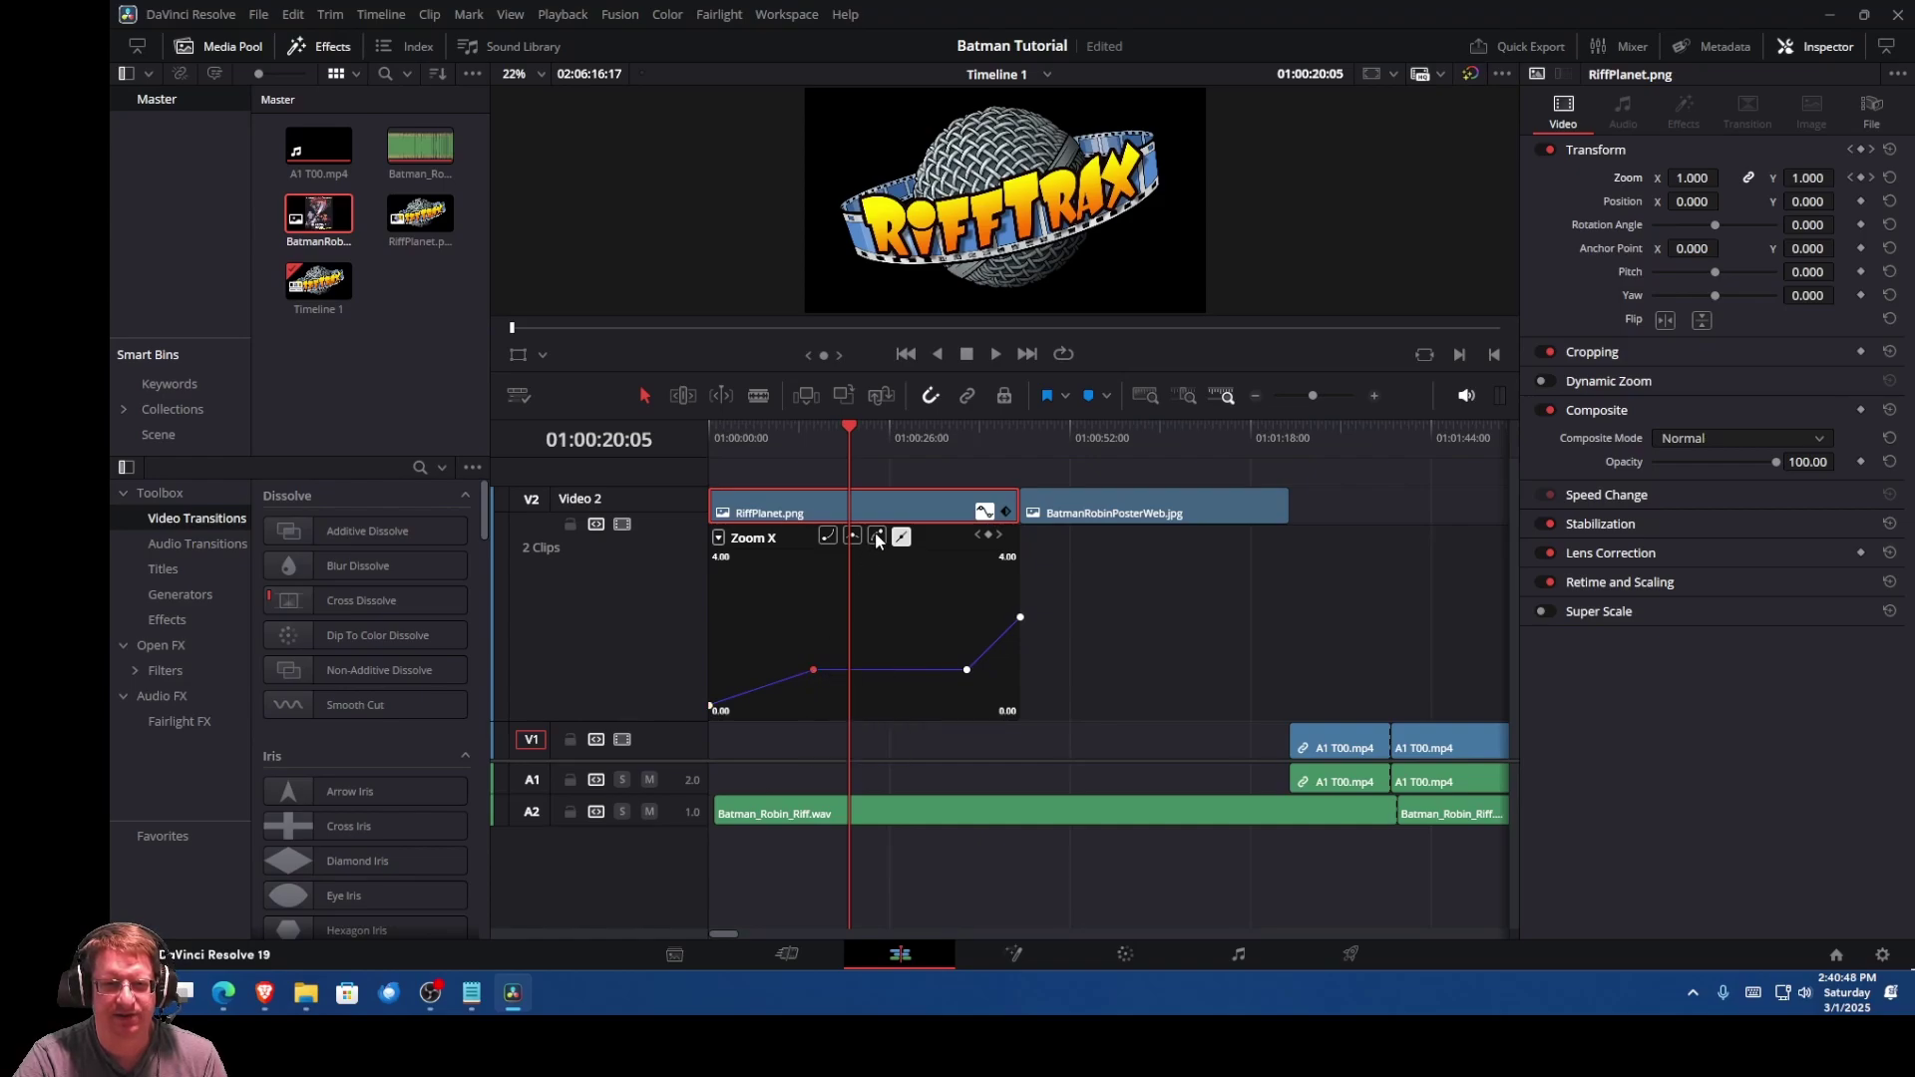
left_click(877, 537)
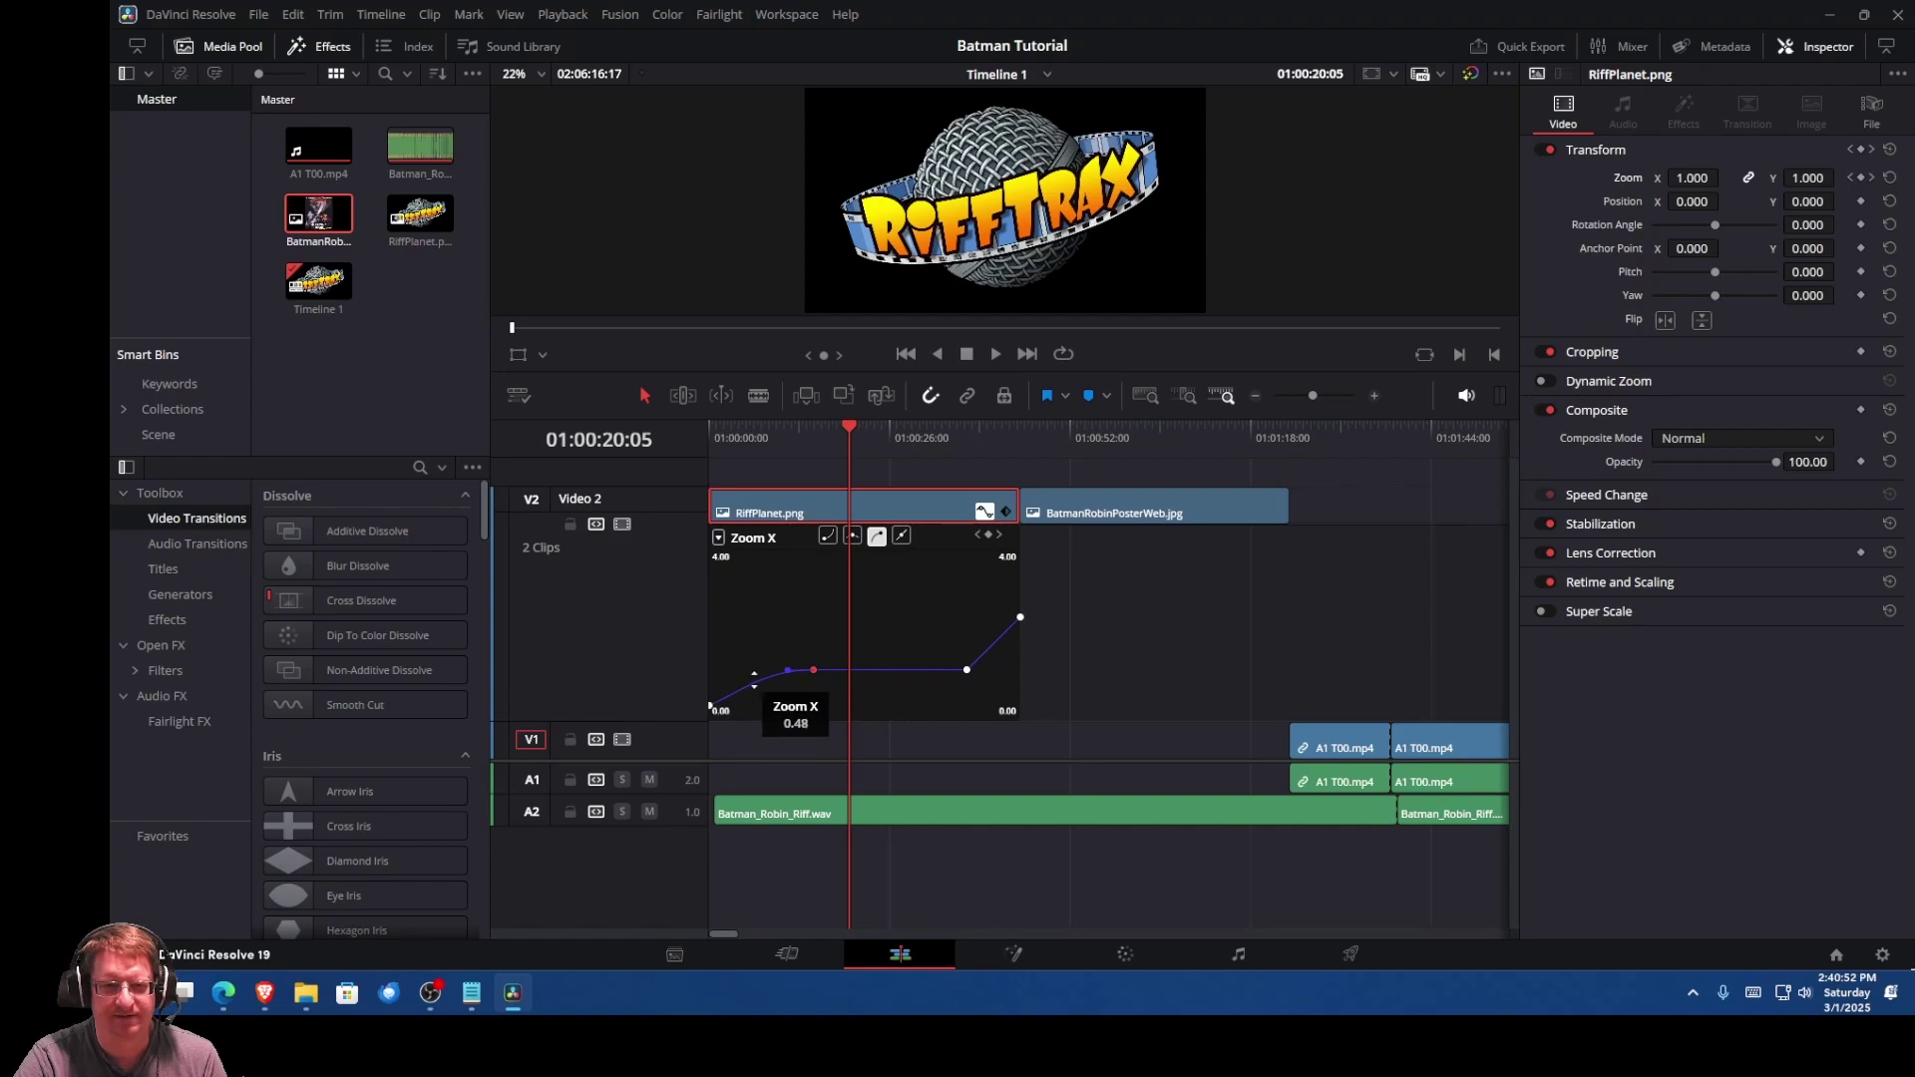
Step: Try easing the Zoom X curve out of the first RiffPlanet.png keyframe, and set that keyframe back to linear
left_click(711, 708)
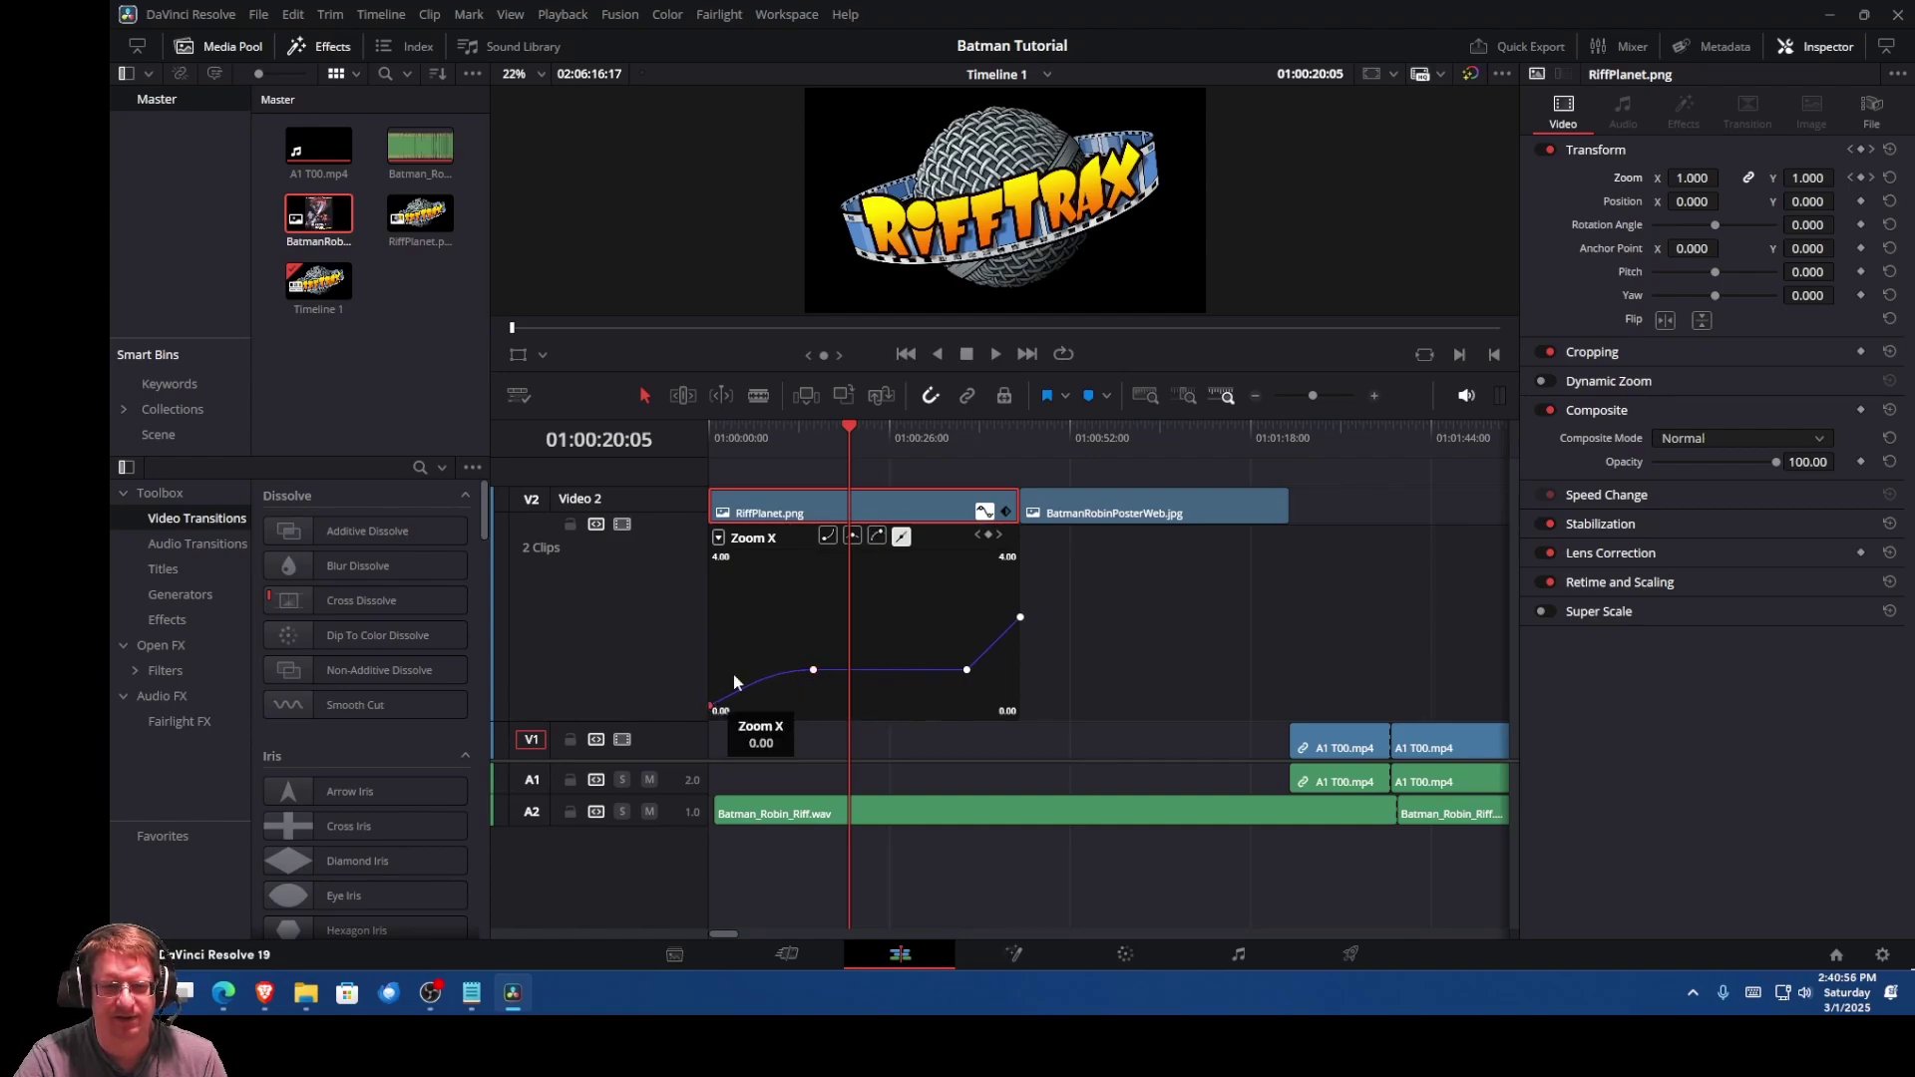
left_click(825, 537)
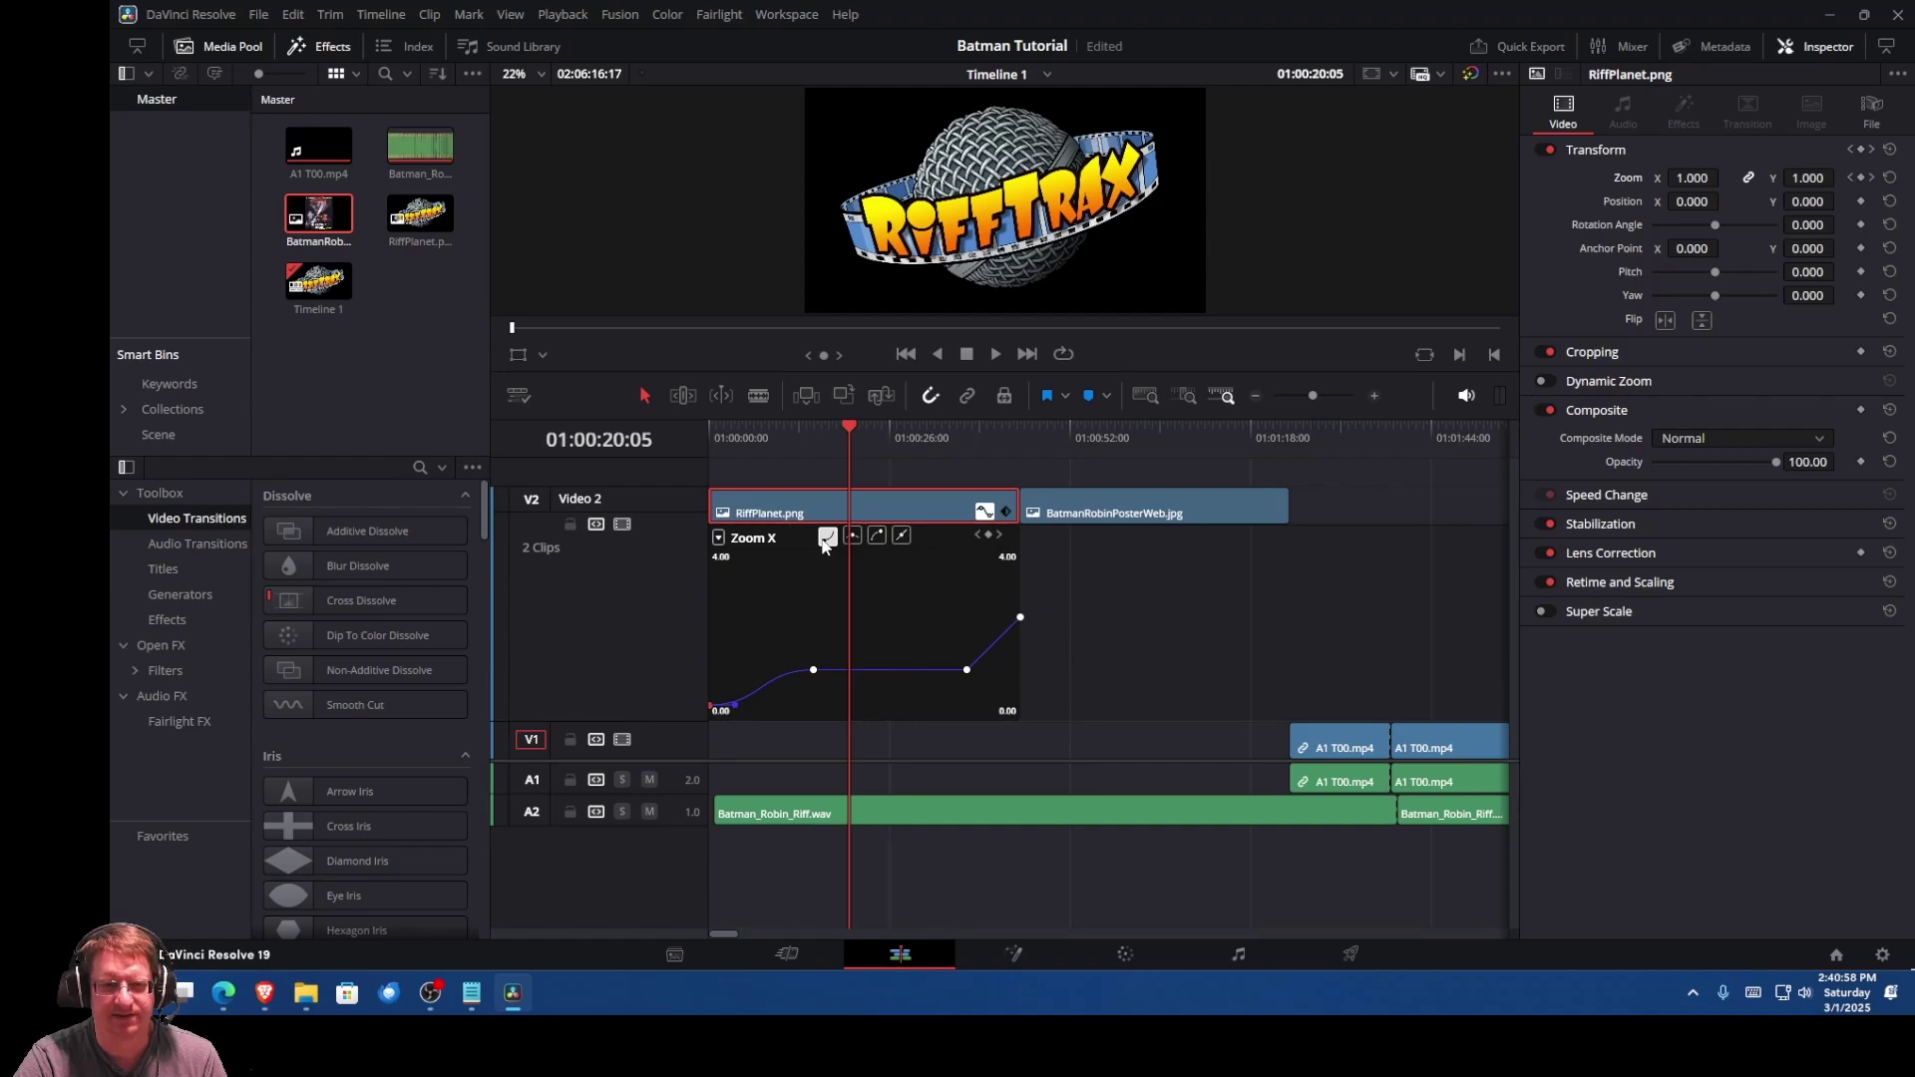
left_click(902, 536)
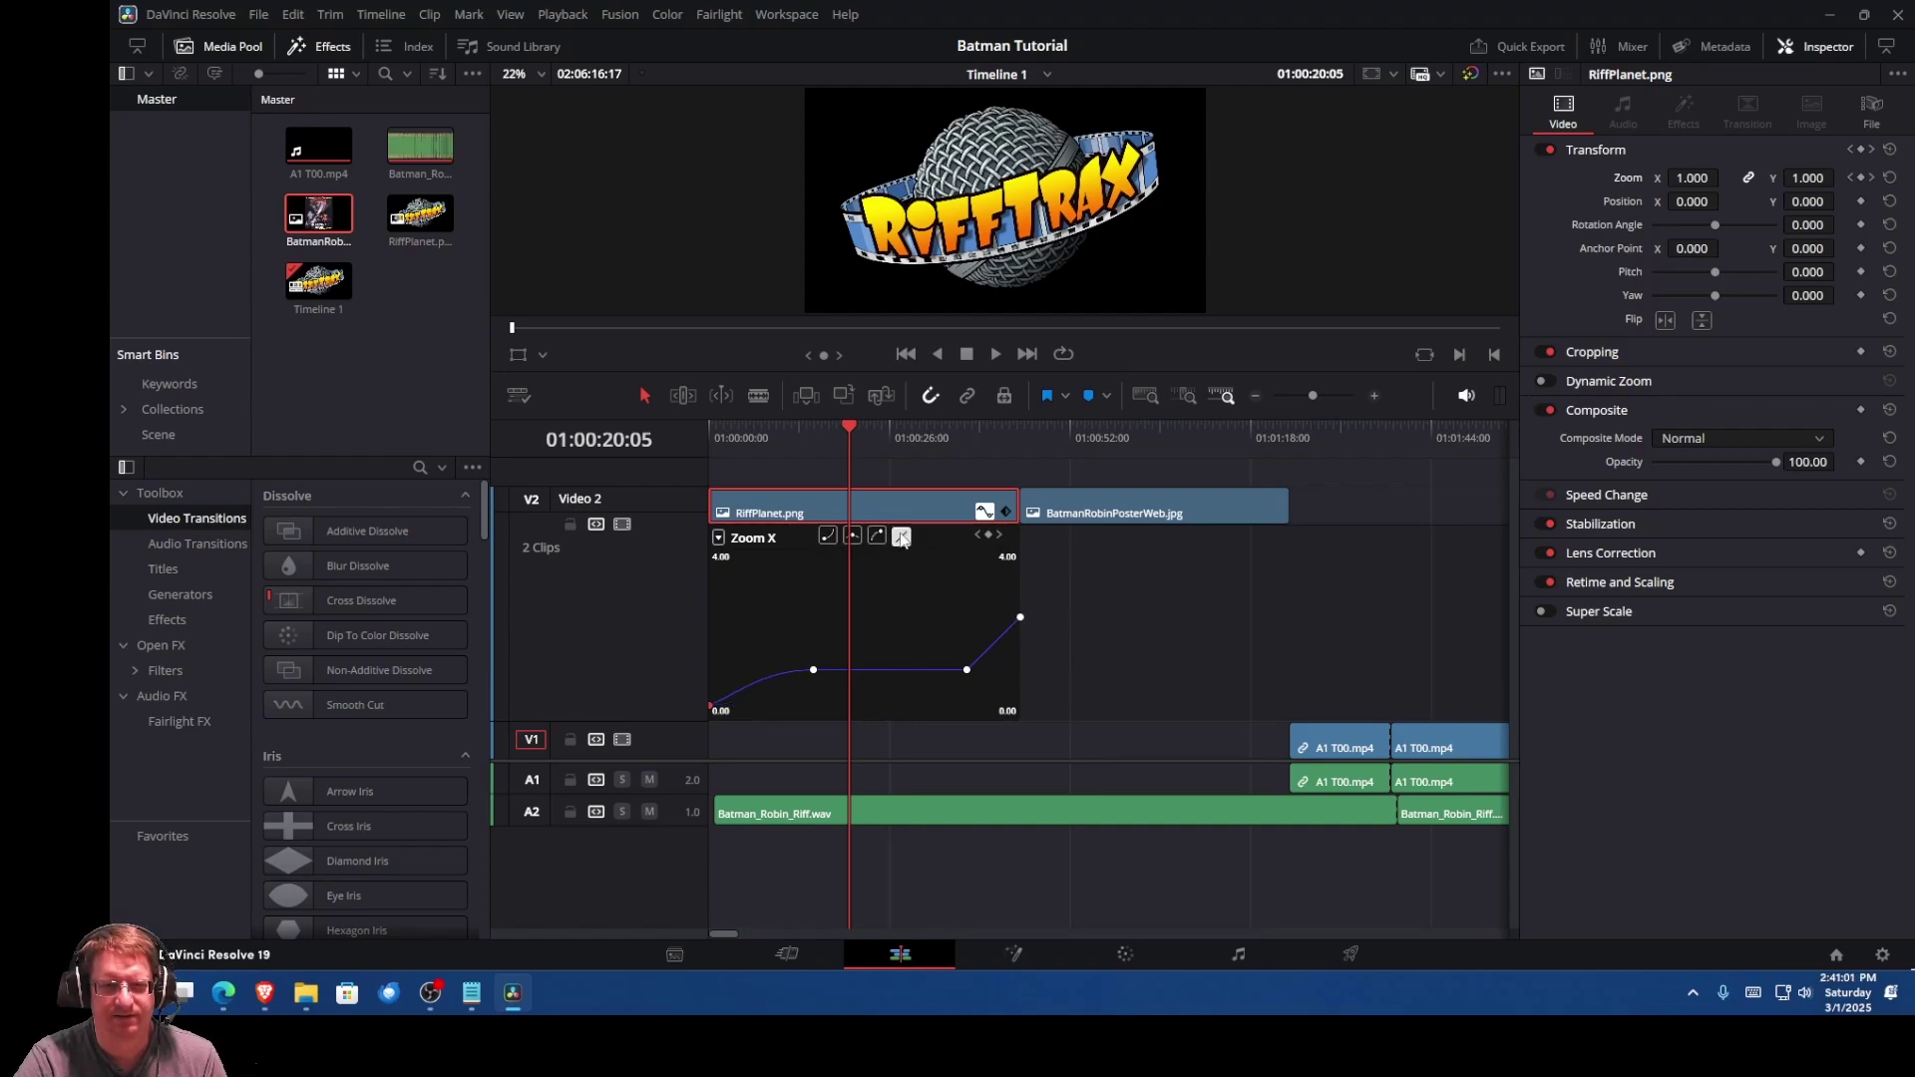
Step: Ease the Zoom X curve of RiffPlanet.png out of its third keyframe
left_click(810, 668)
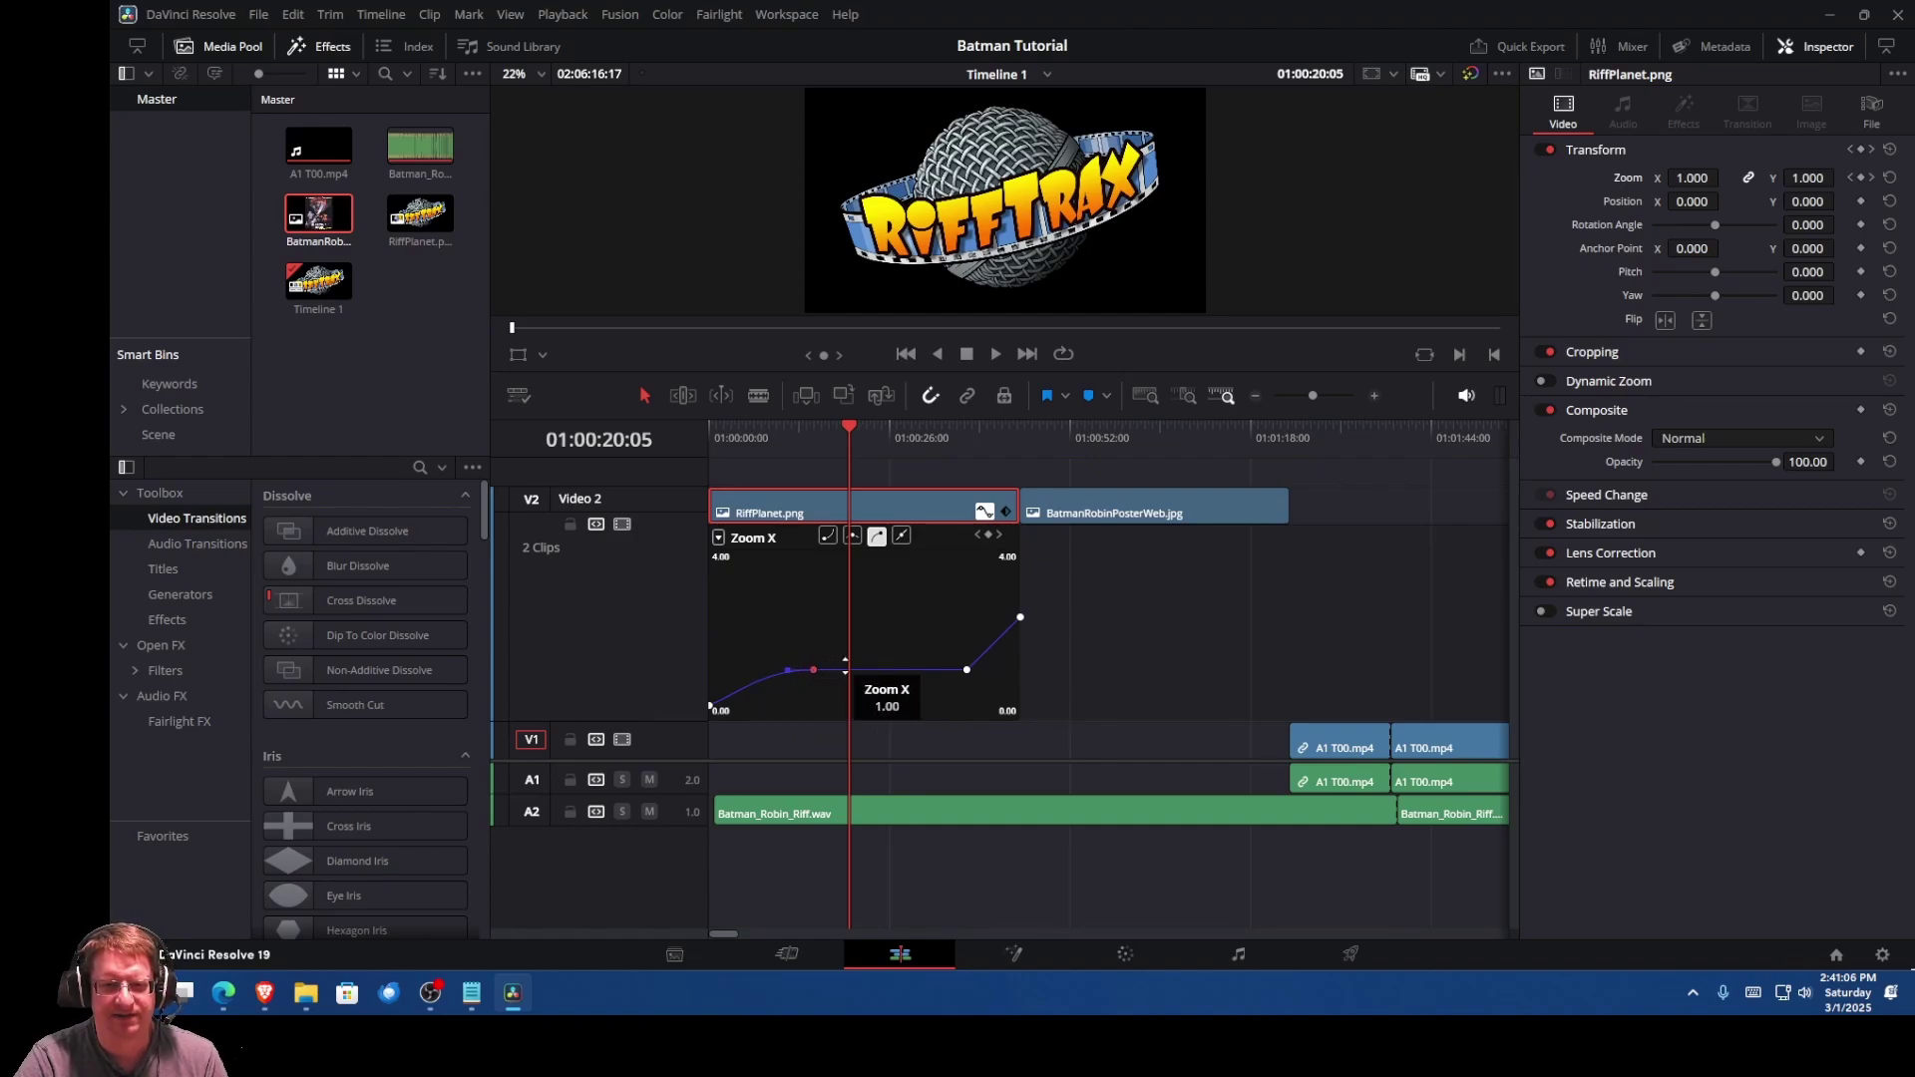
left_click(965, 670)
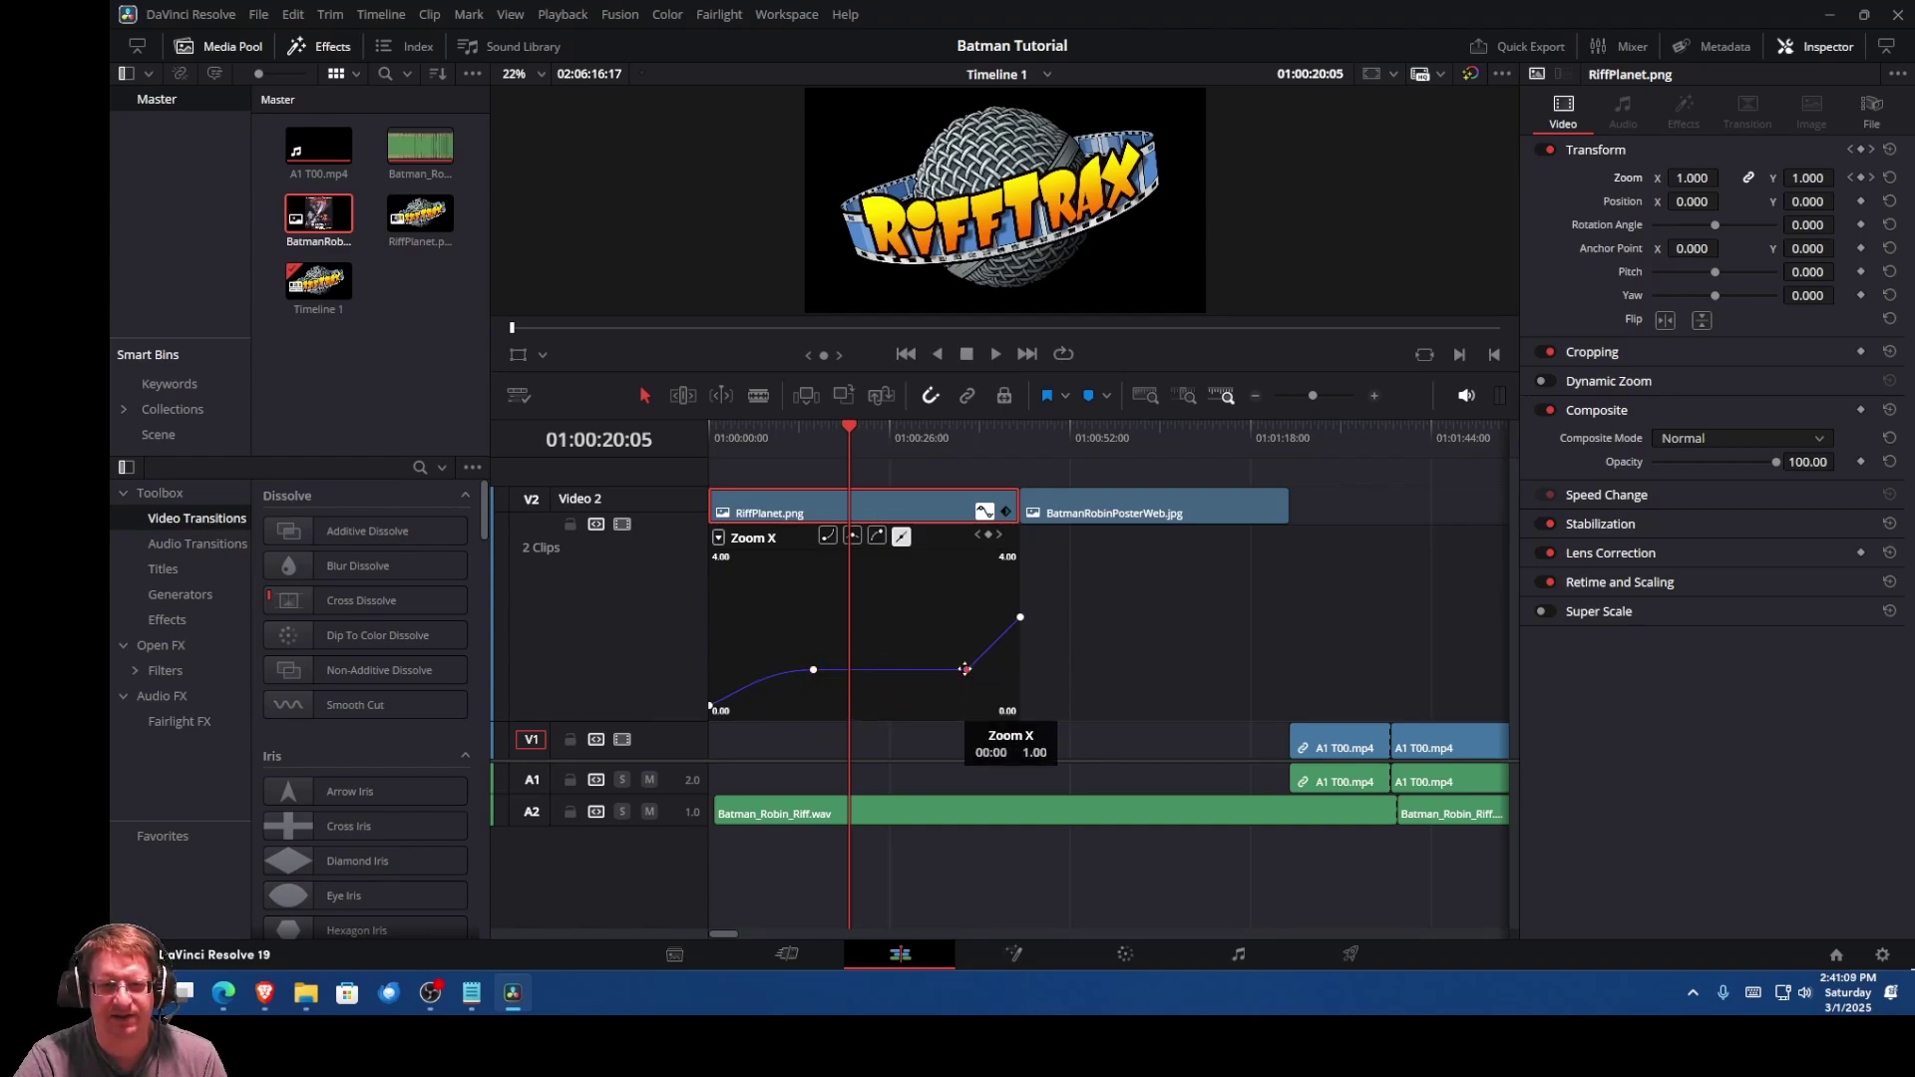
left_click(828, 535)
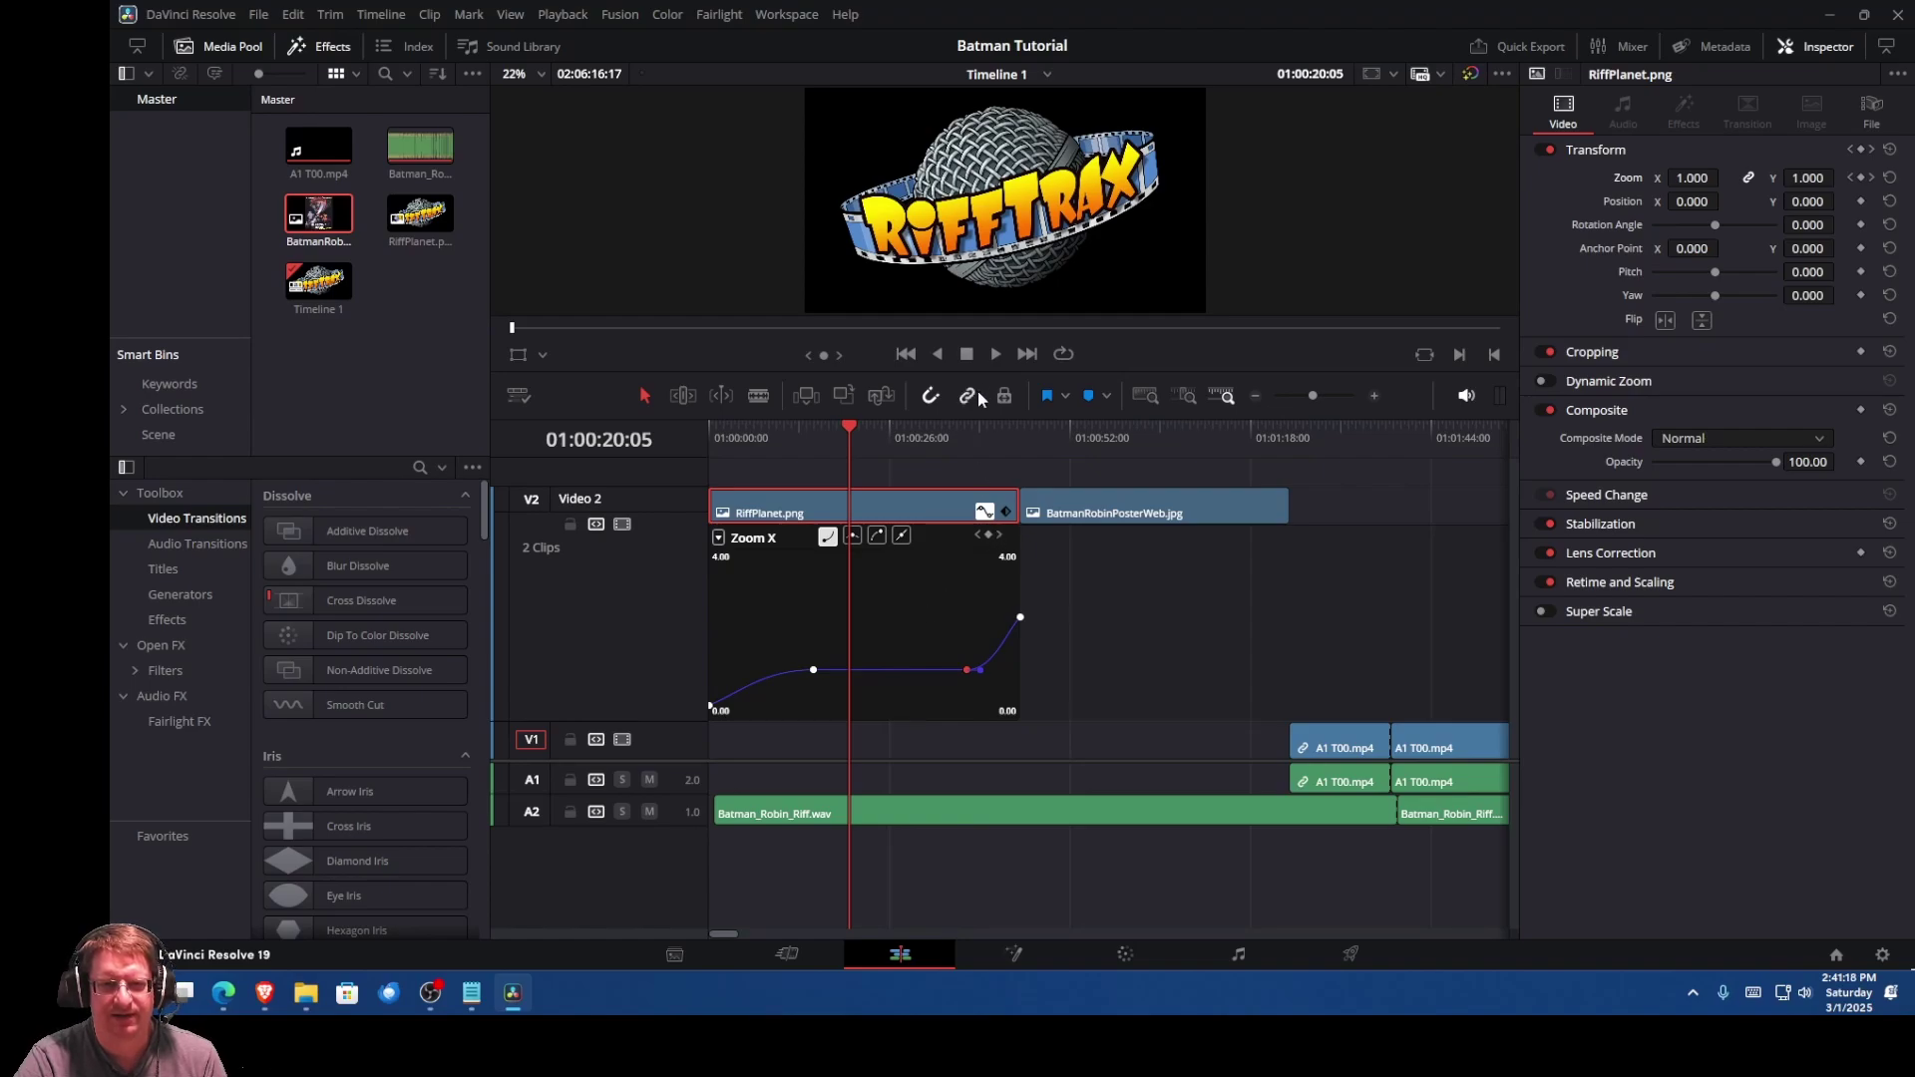
Step: Play the RiffPlanet.png zoom from 01:00:00:00, skip ahead to its closing zoom, and stop shortly after the poster begins
left_click_drag(848, 423, 708, 426)
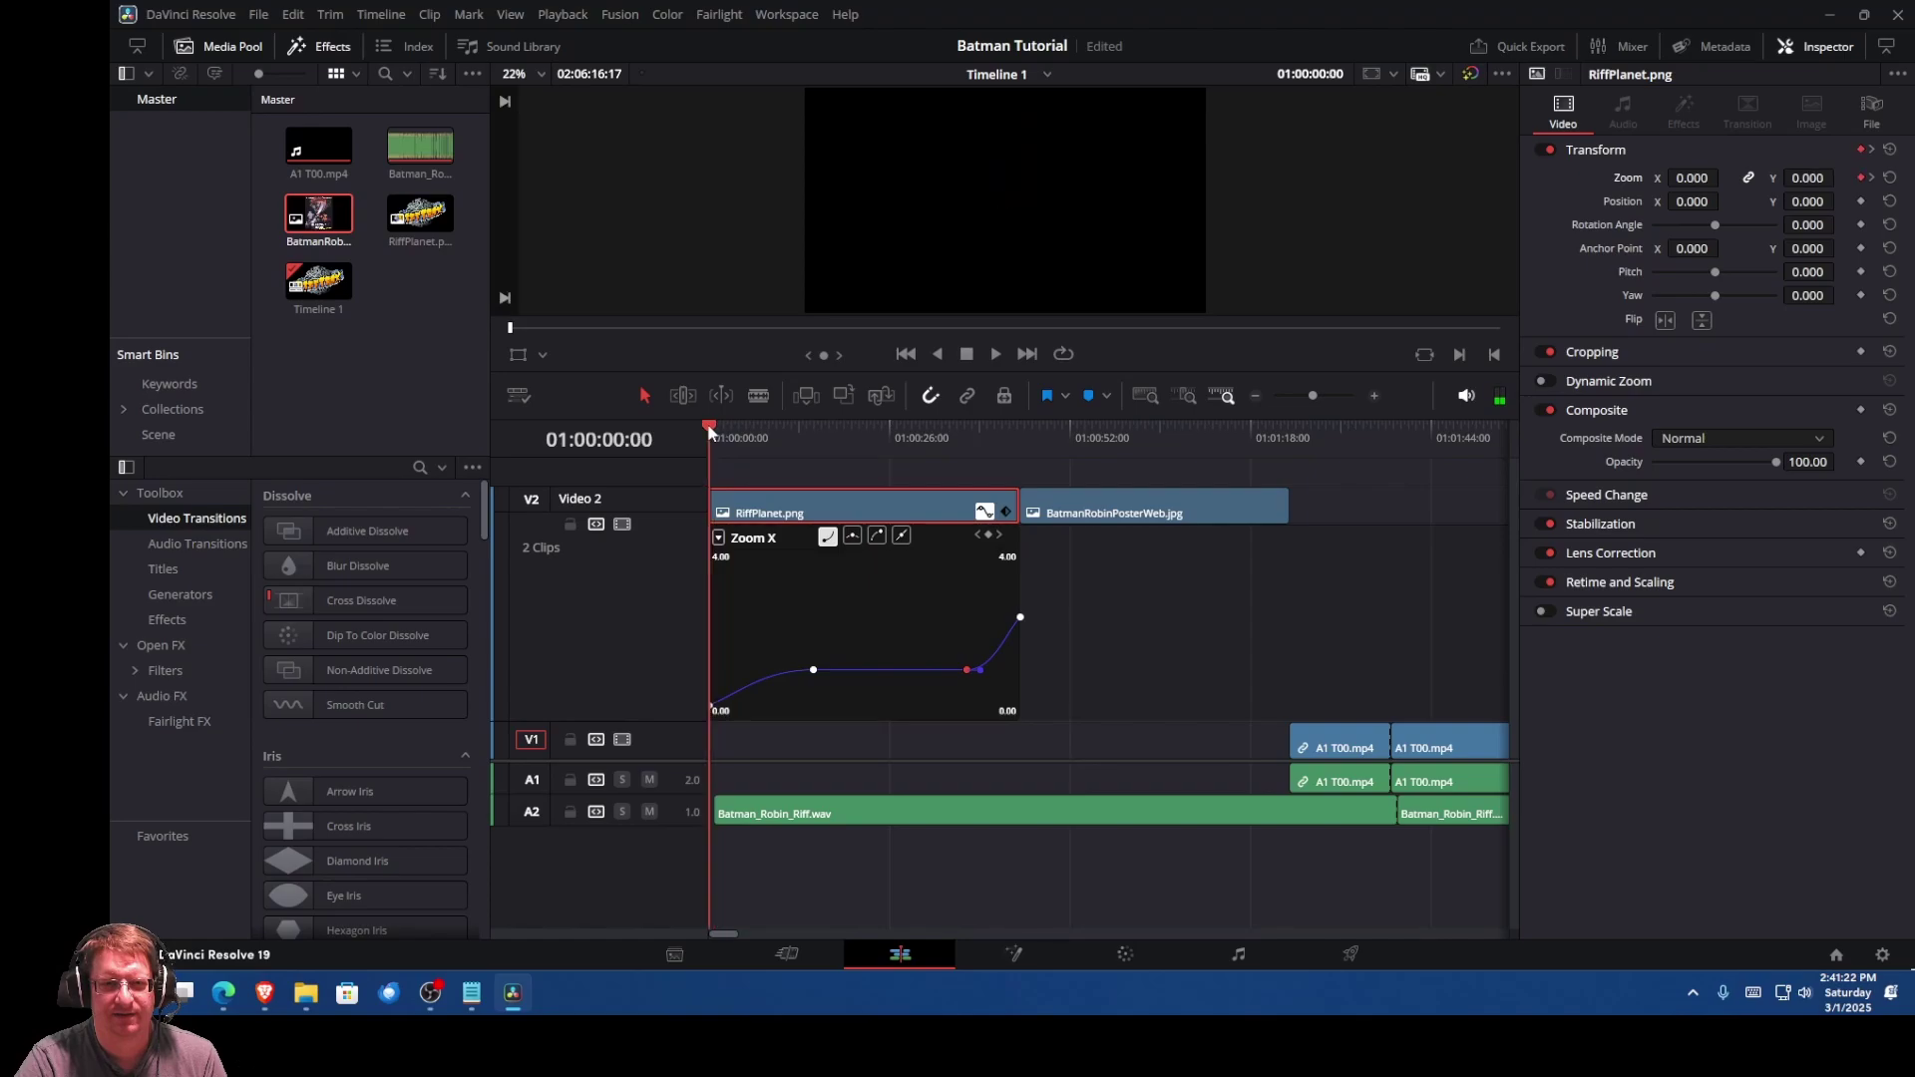
left_click(992, 356)
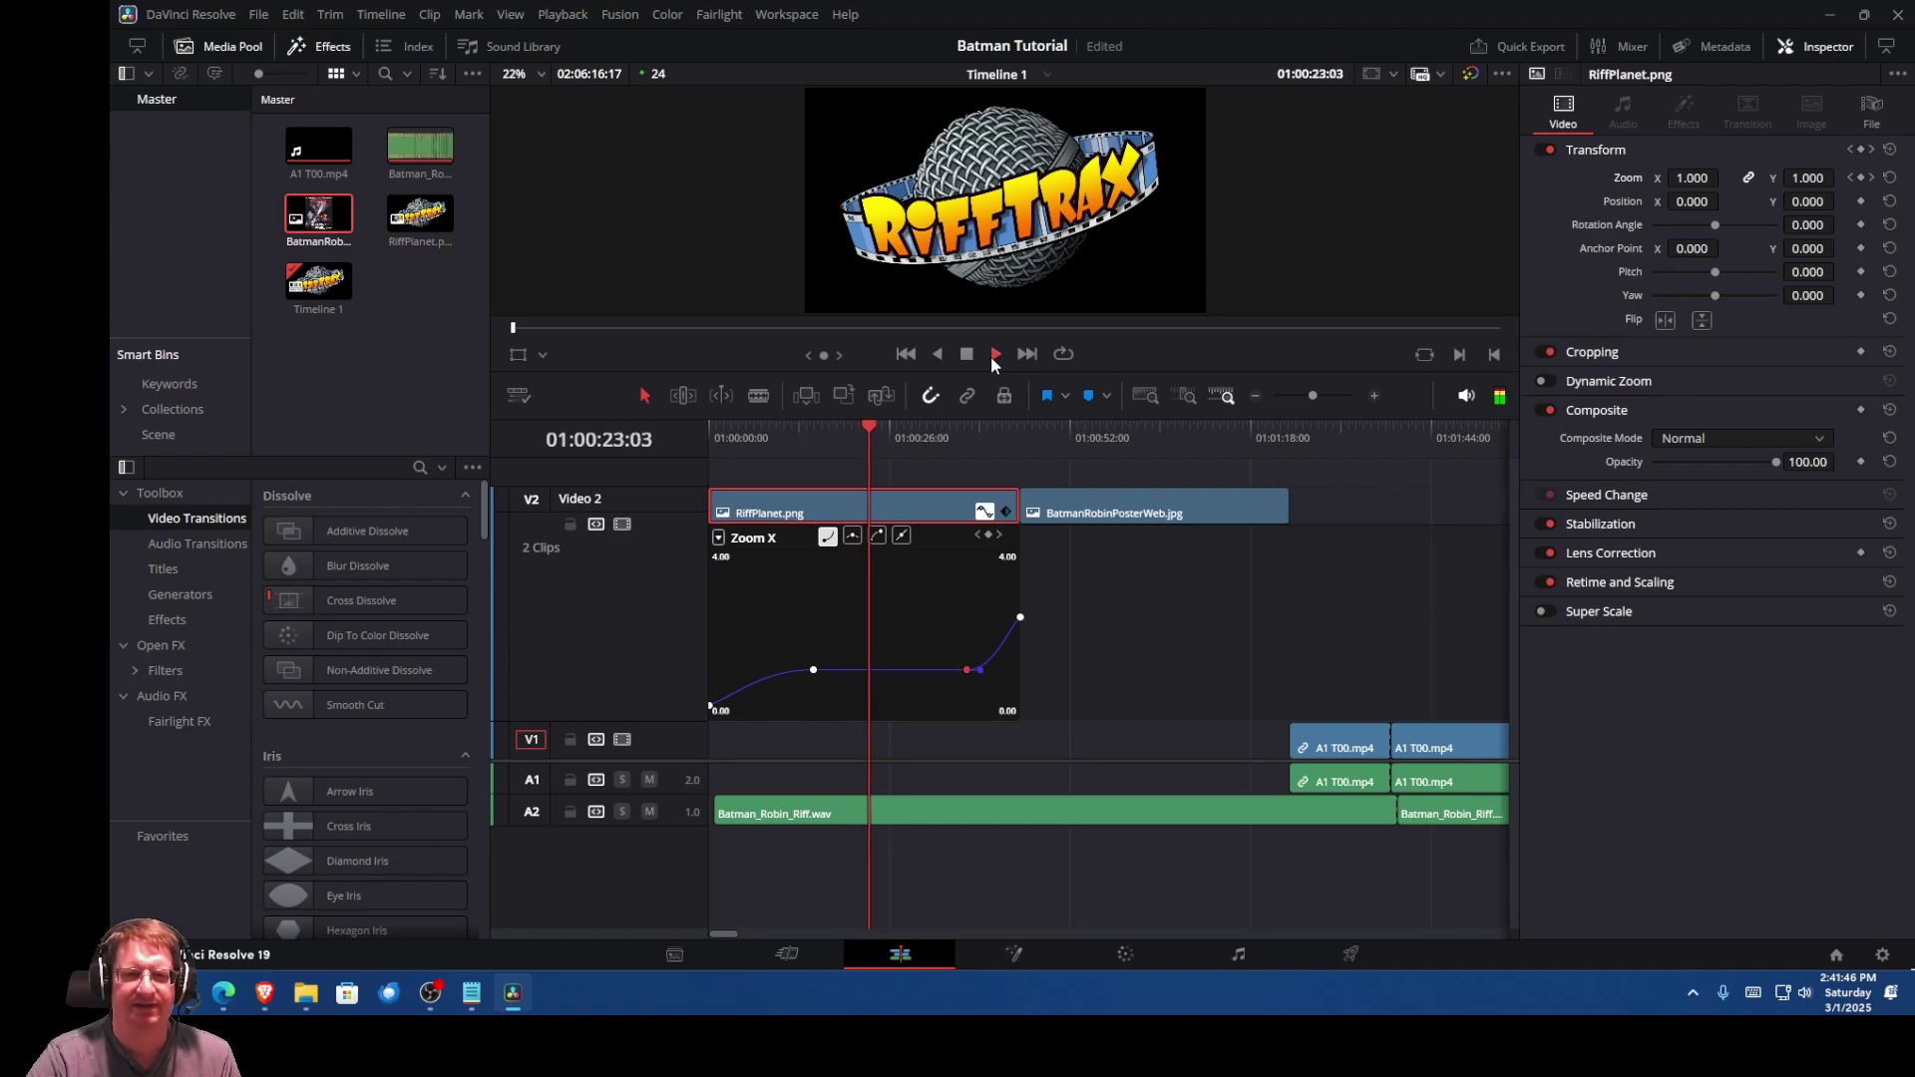
left_click_drag(882, 431, 952, 447)
key("space")
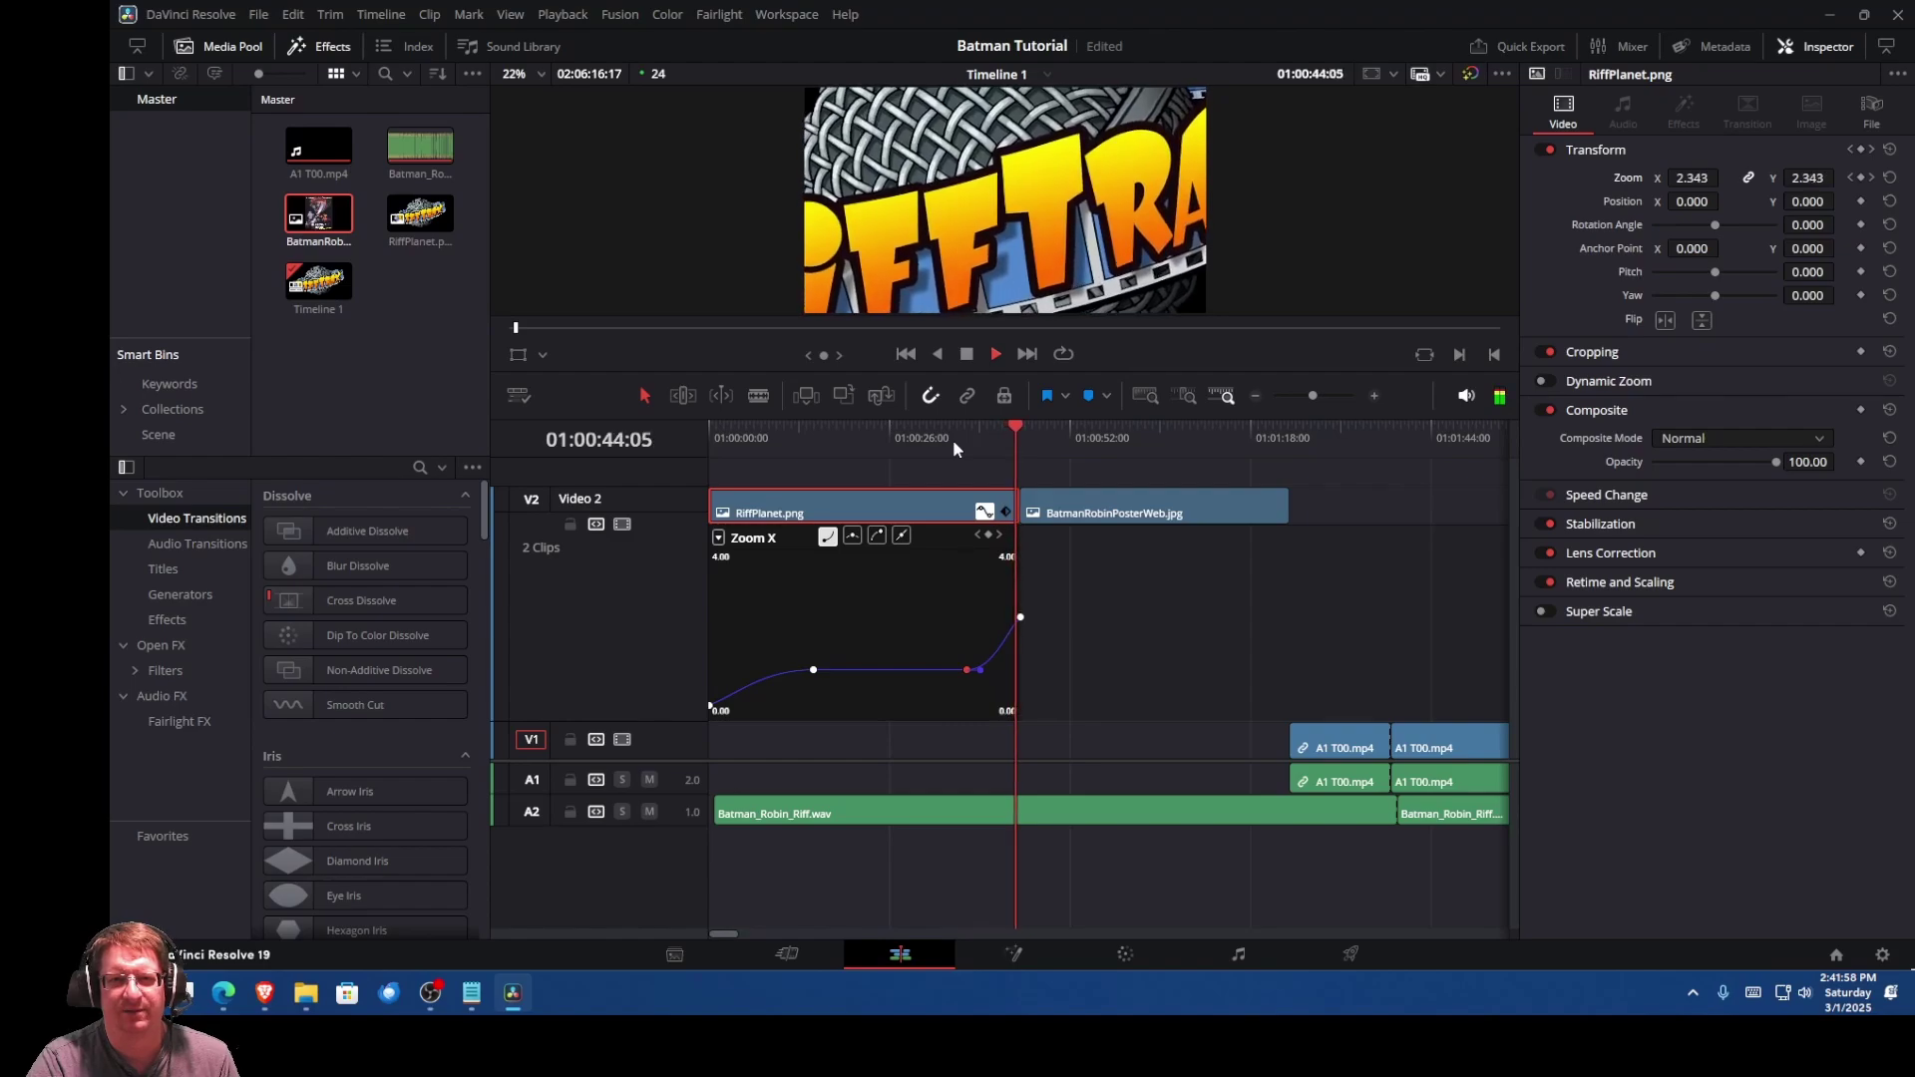
left_click(967, 354)
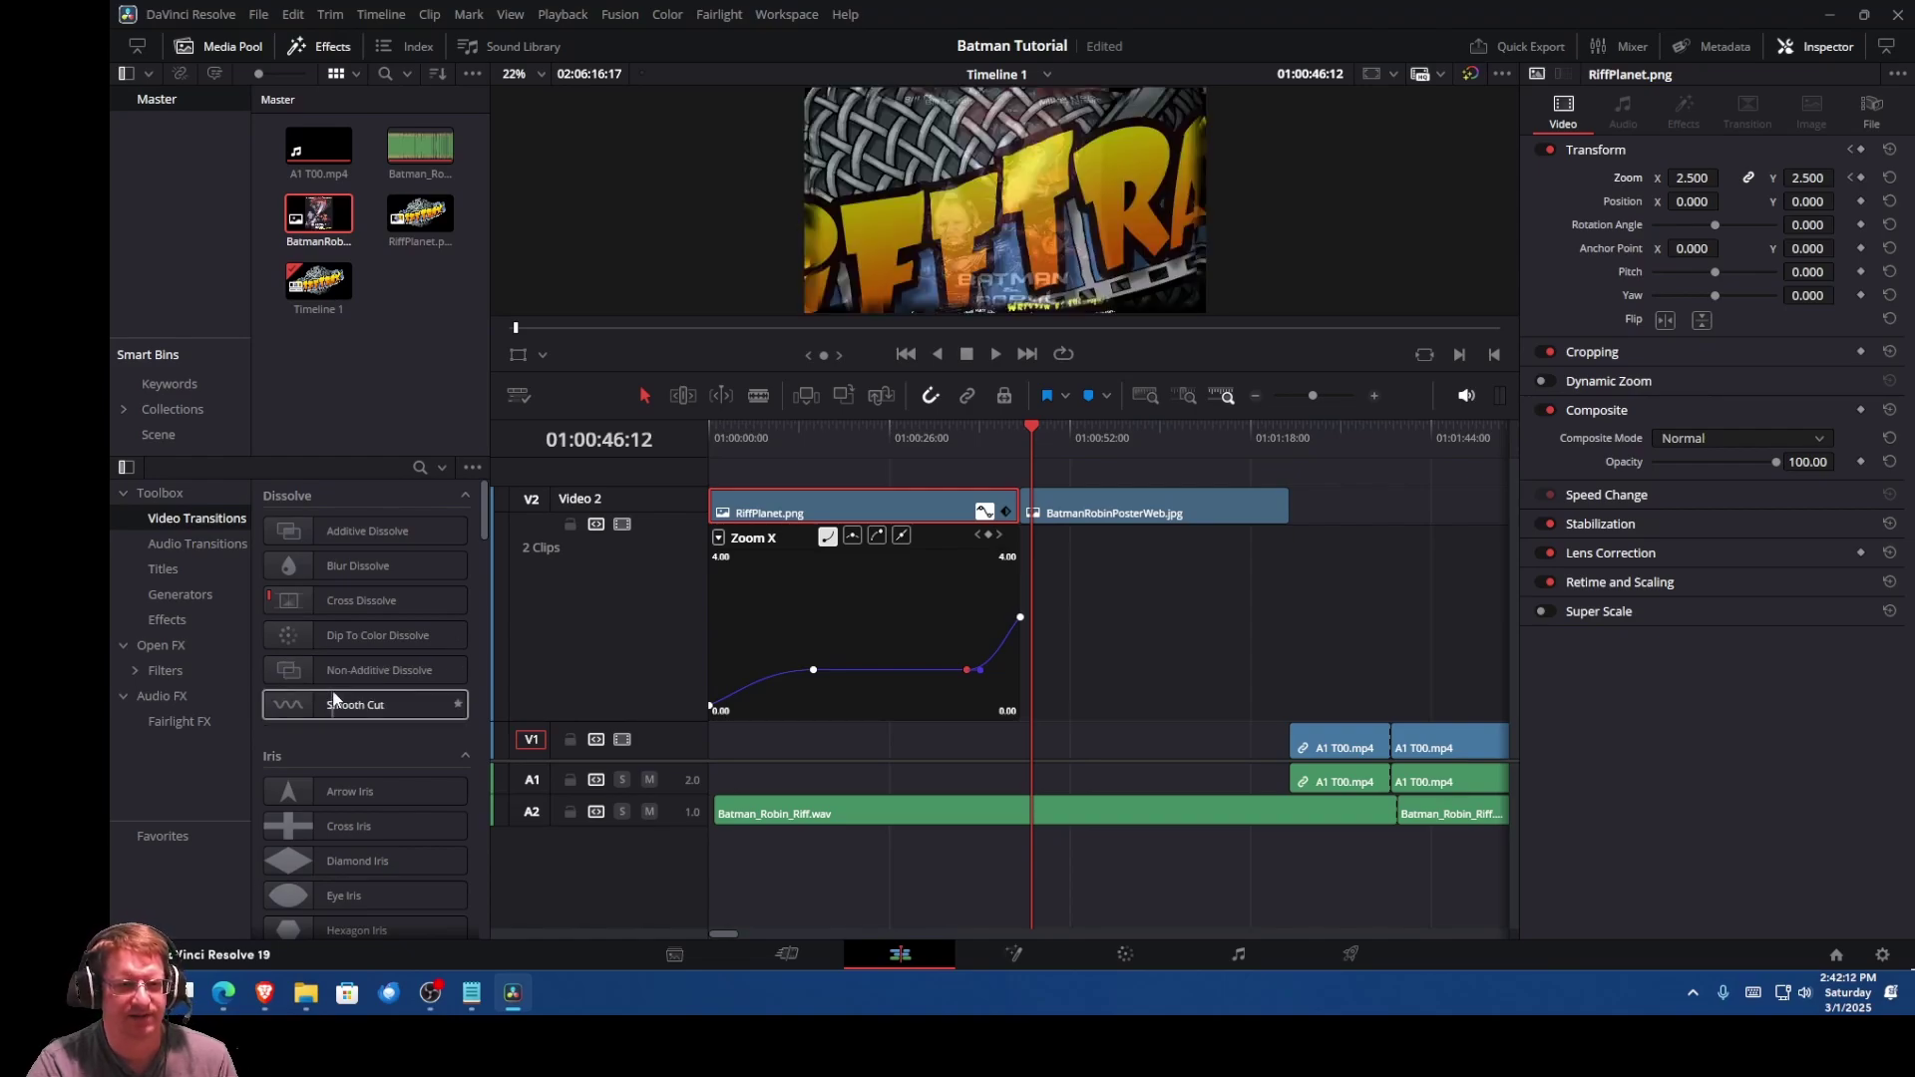
Step: Add a Blur Dissolve transition at the end of RiffPlanet.png and play across it from about 01:00:40
scroll(487, 567, "down", 4)
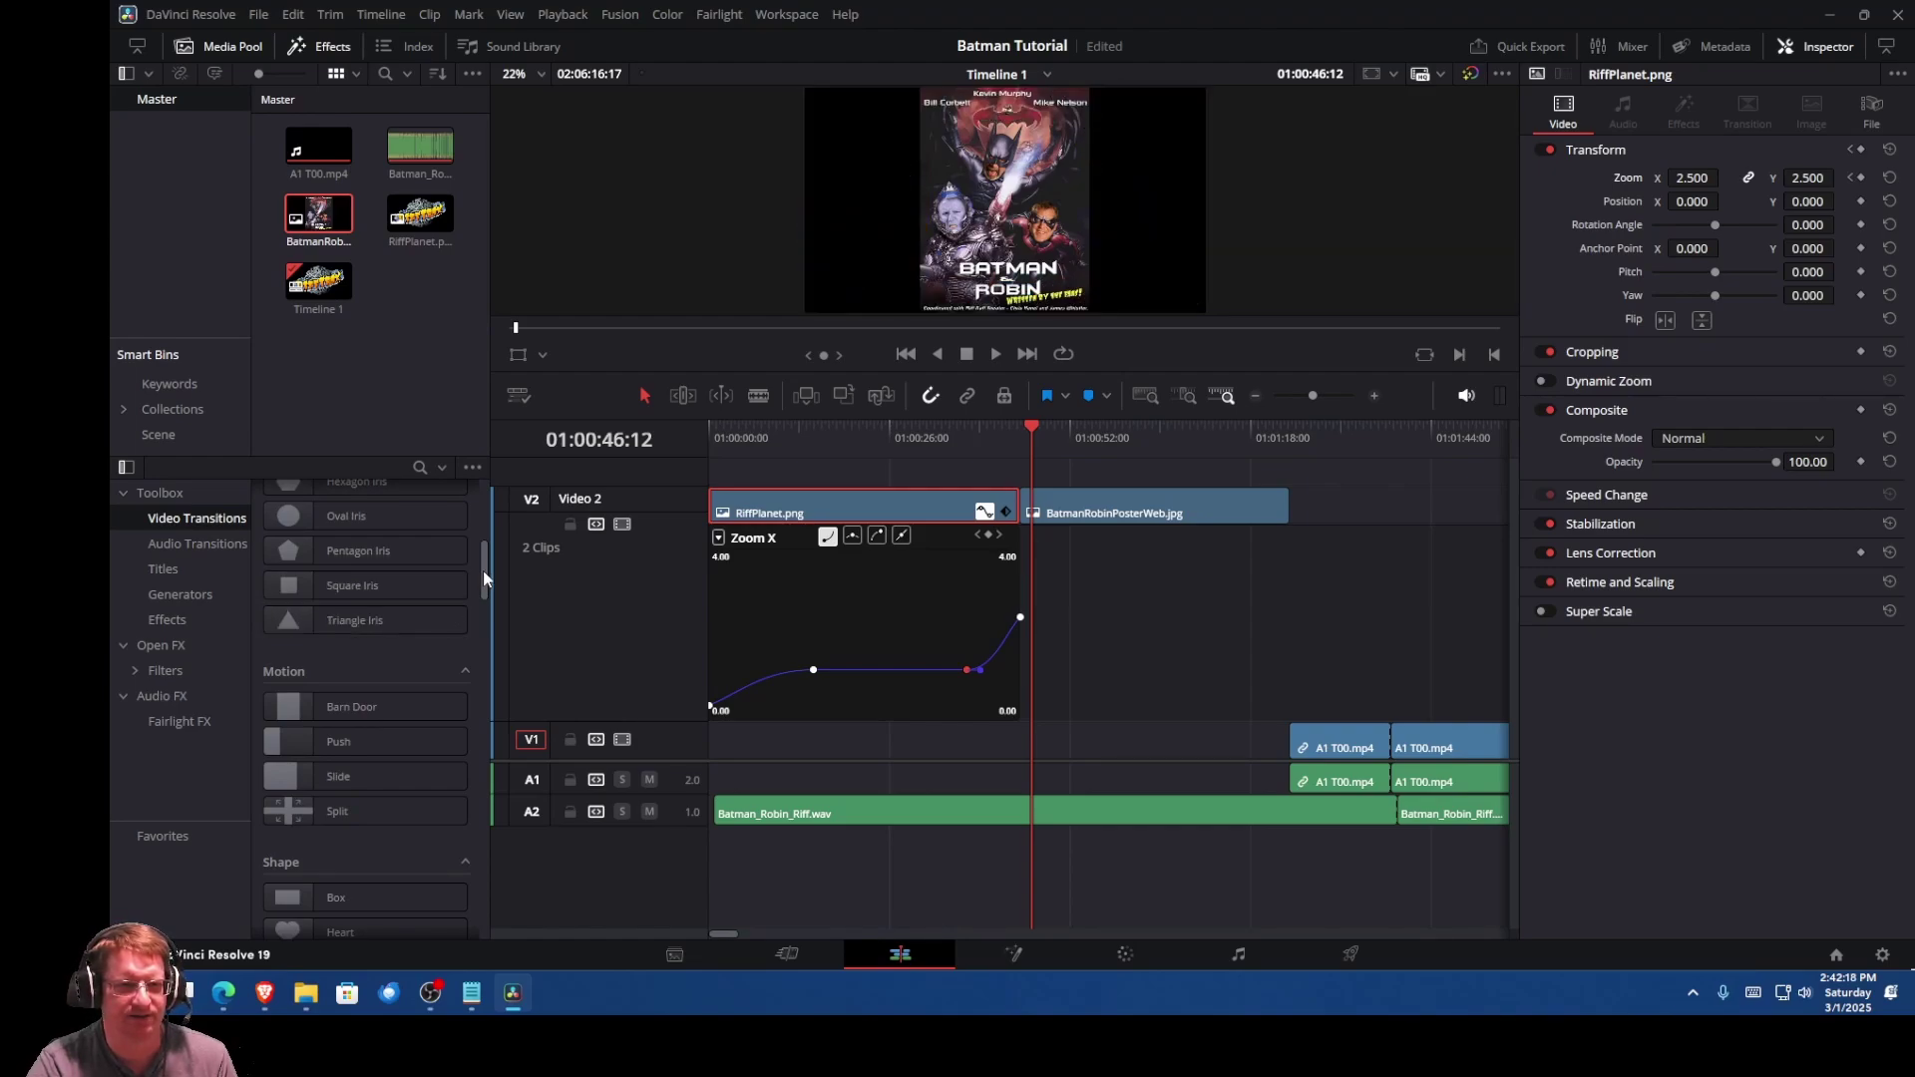
left_click_drag(483, 570, 484, 690)
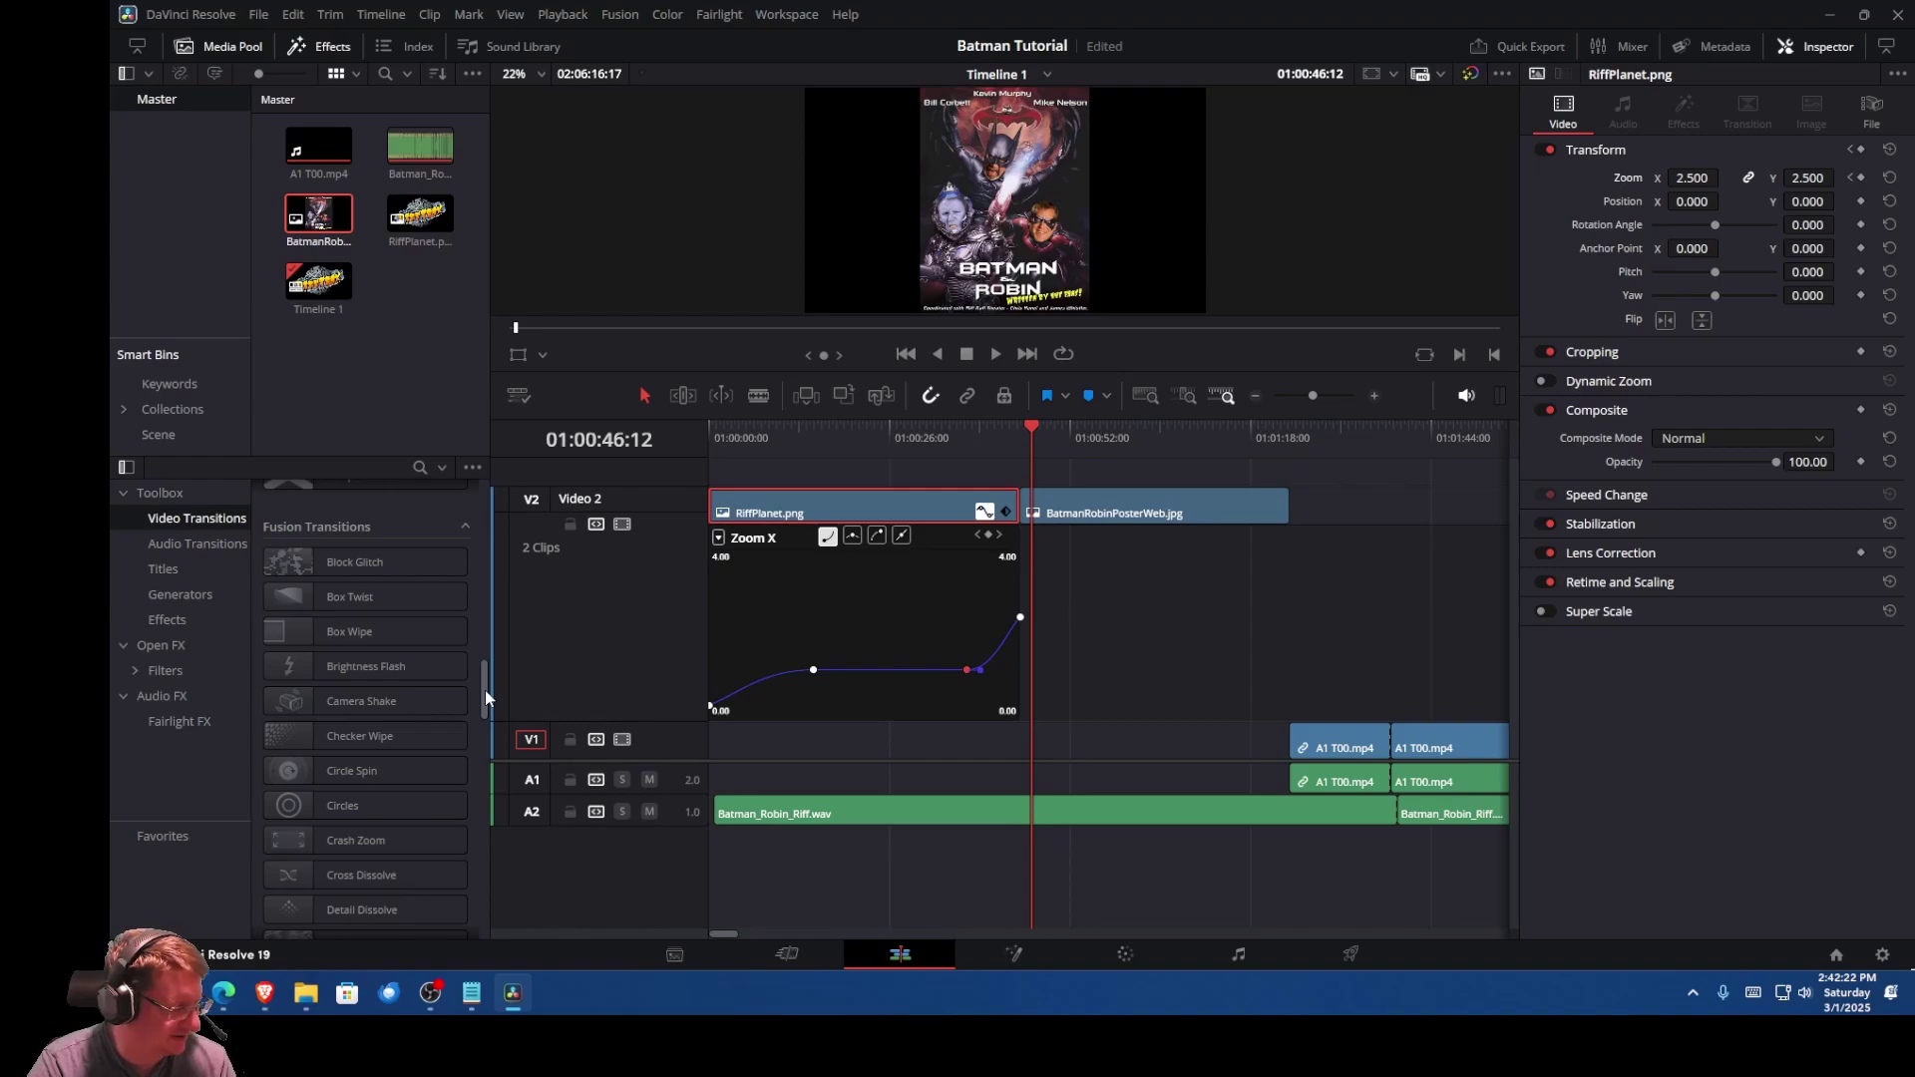
left_click_drag(485, 690, 476, 481)
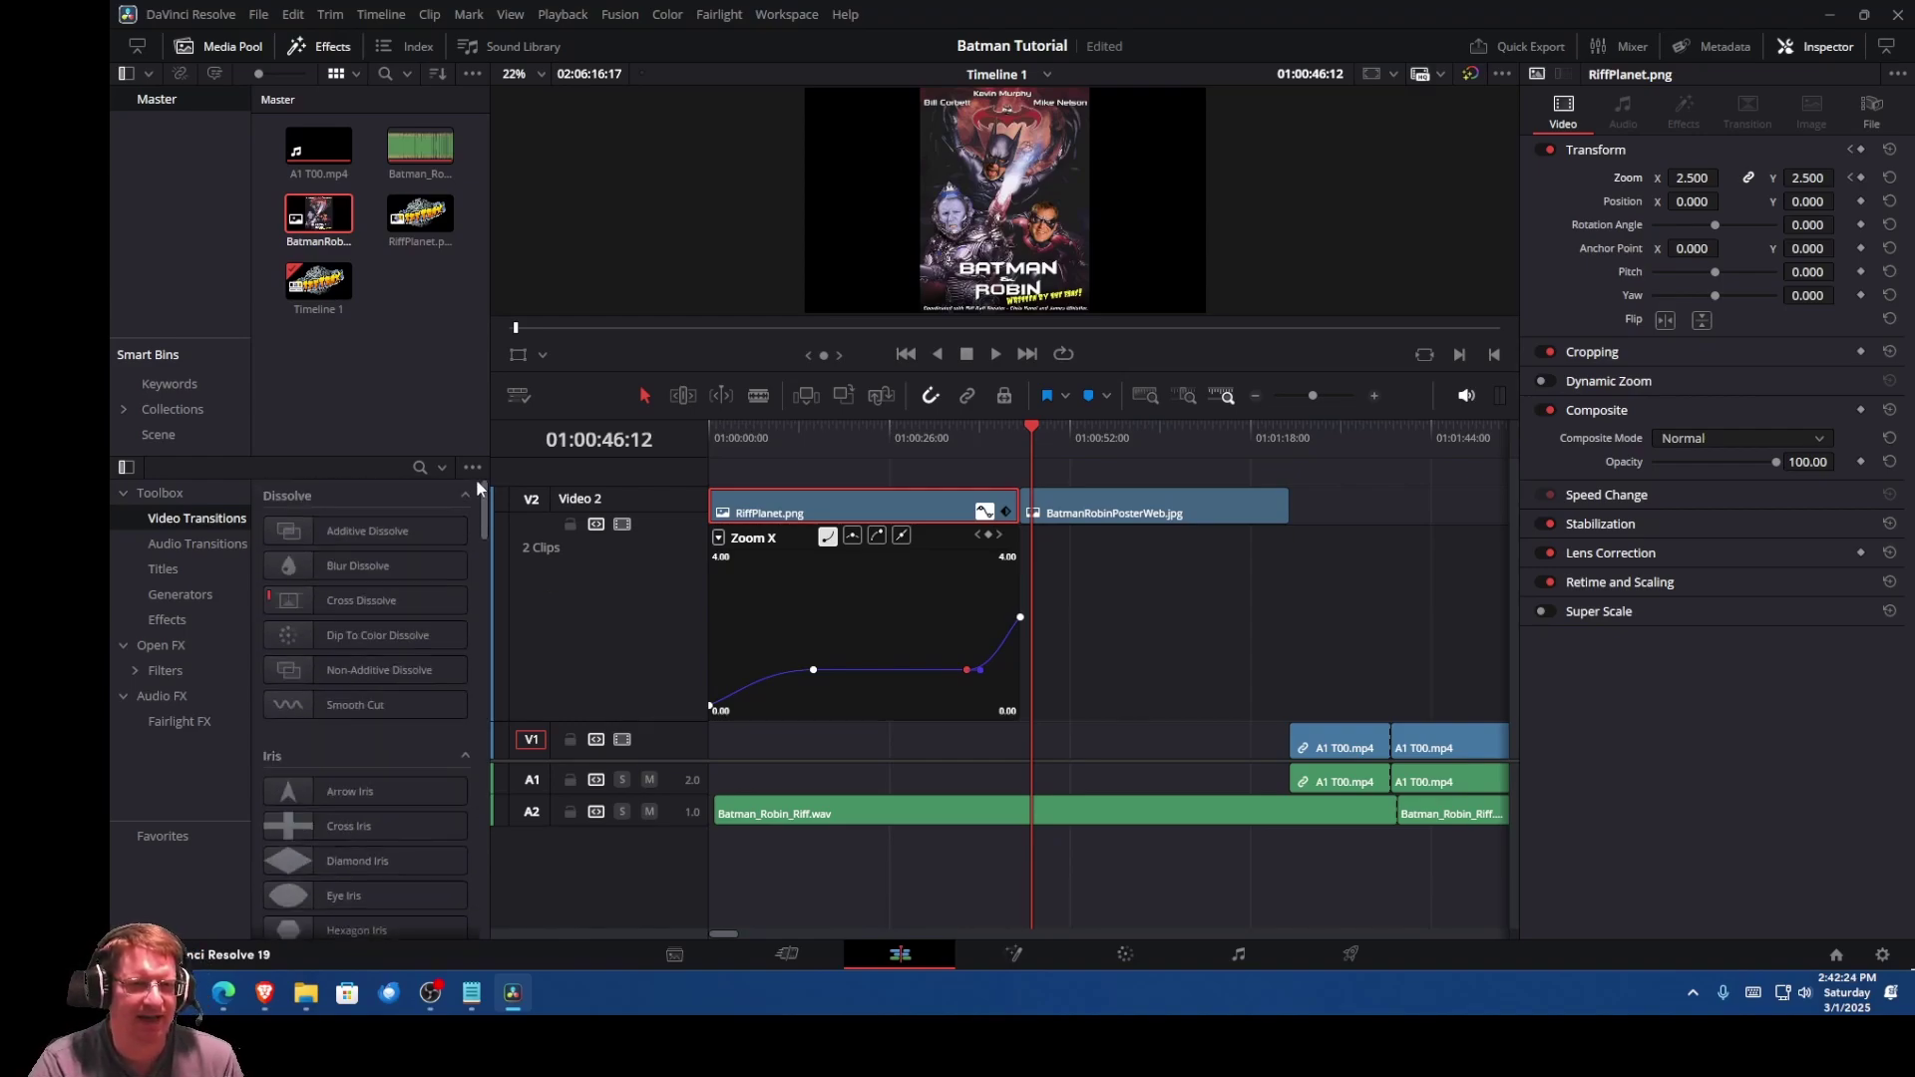
left_click_drag(365, 560, 996, 499)
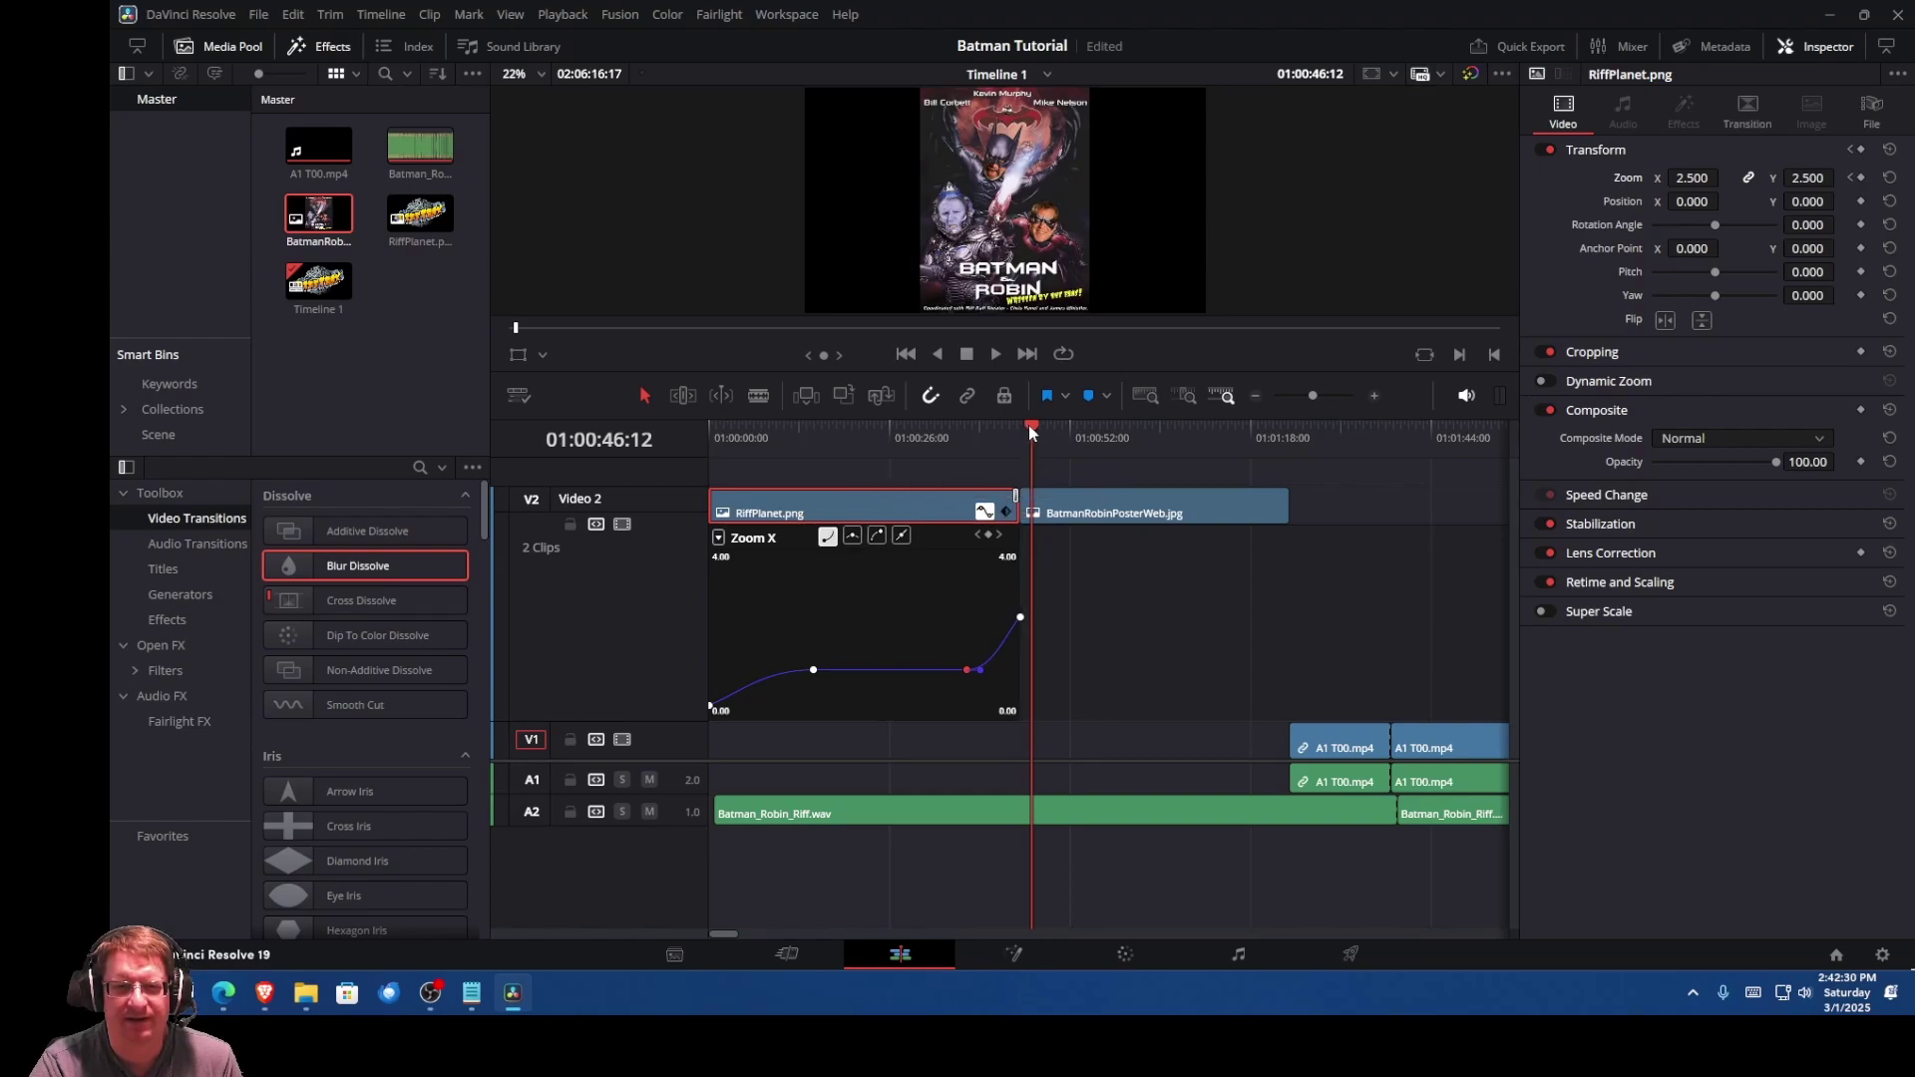
left_click_drag(1030, 436, 991, 435)
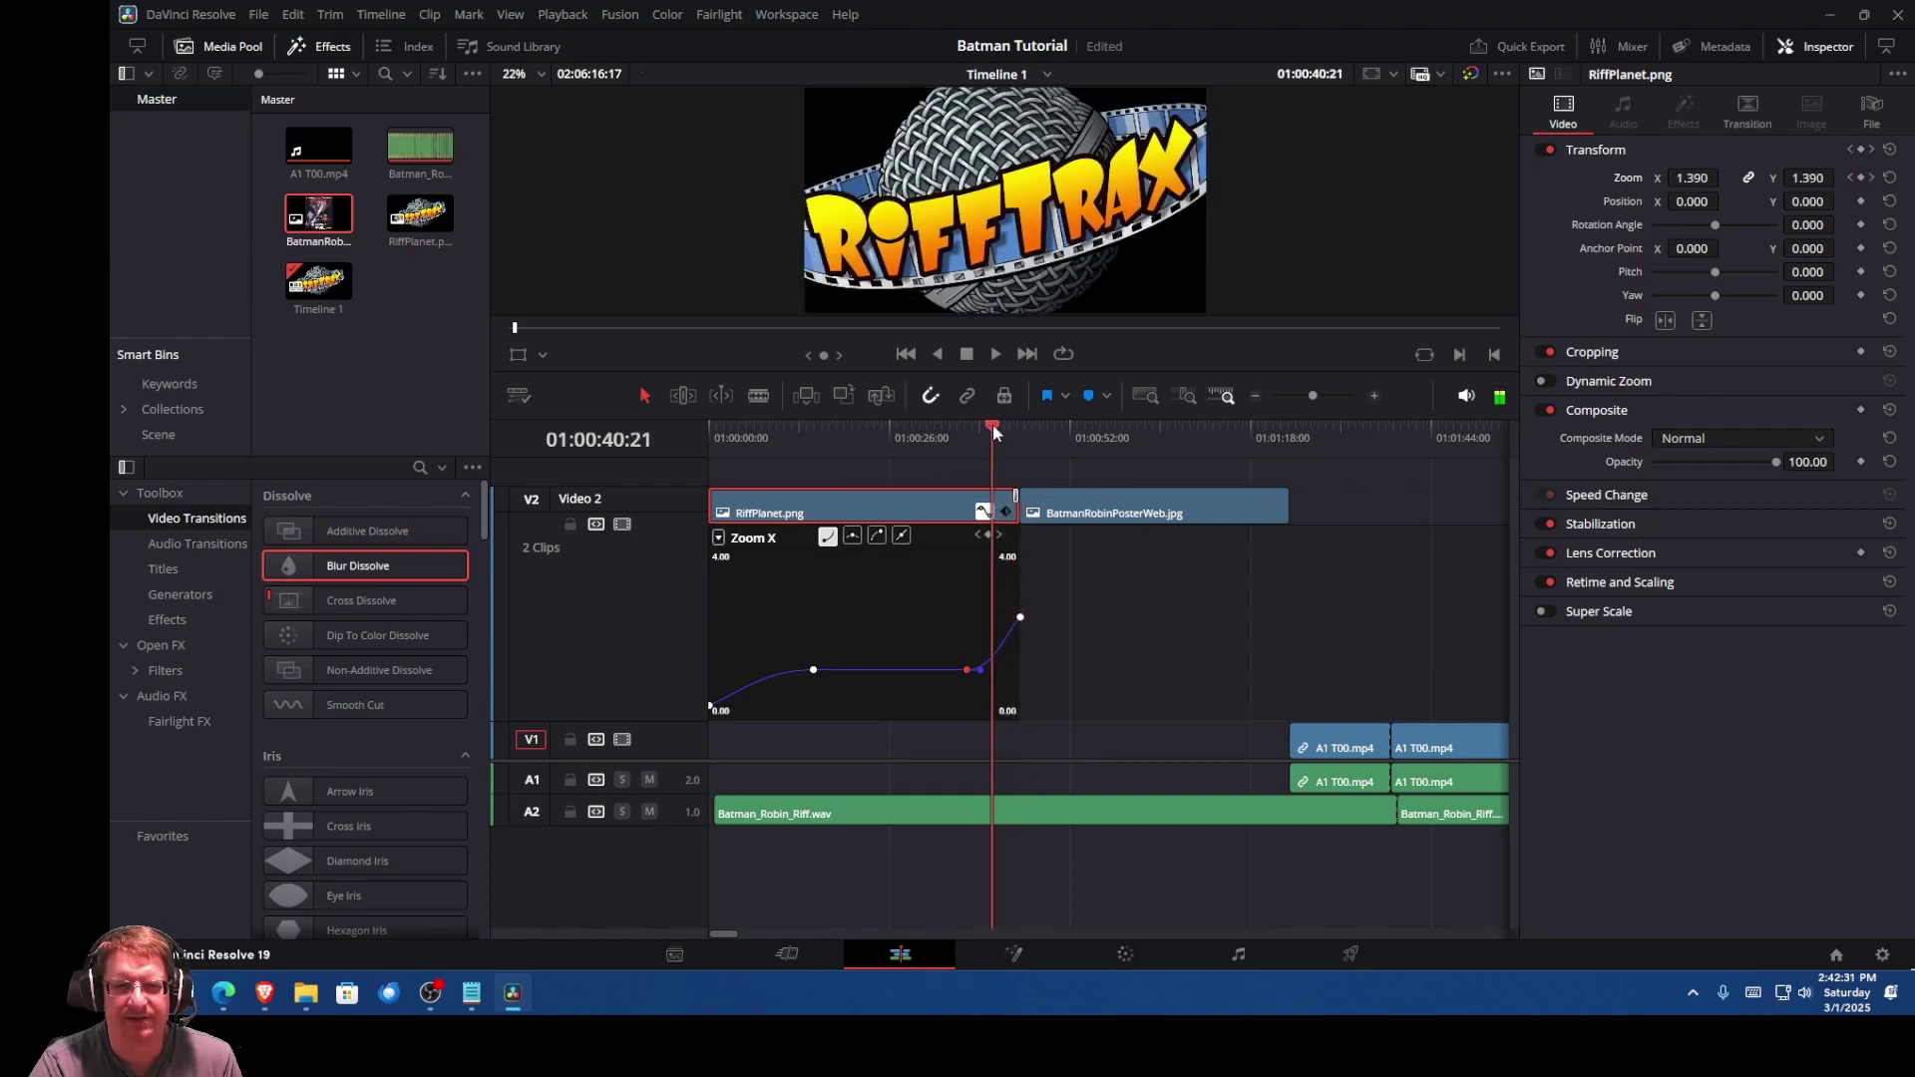
left_click(995, 353)
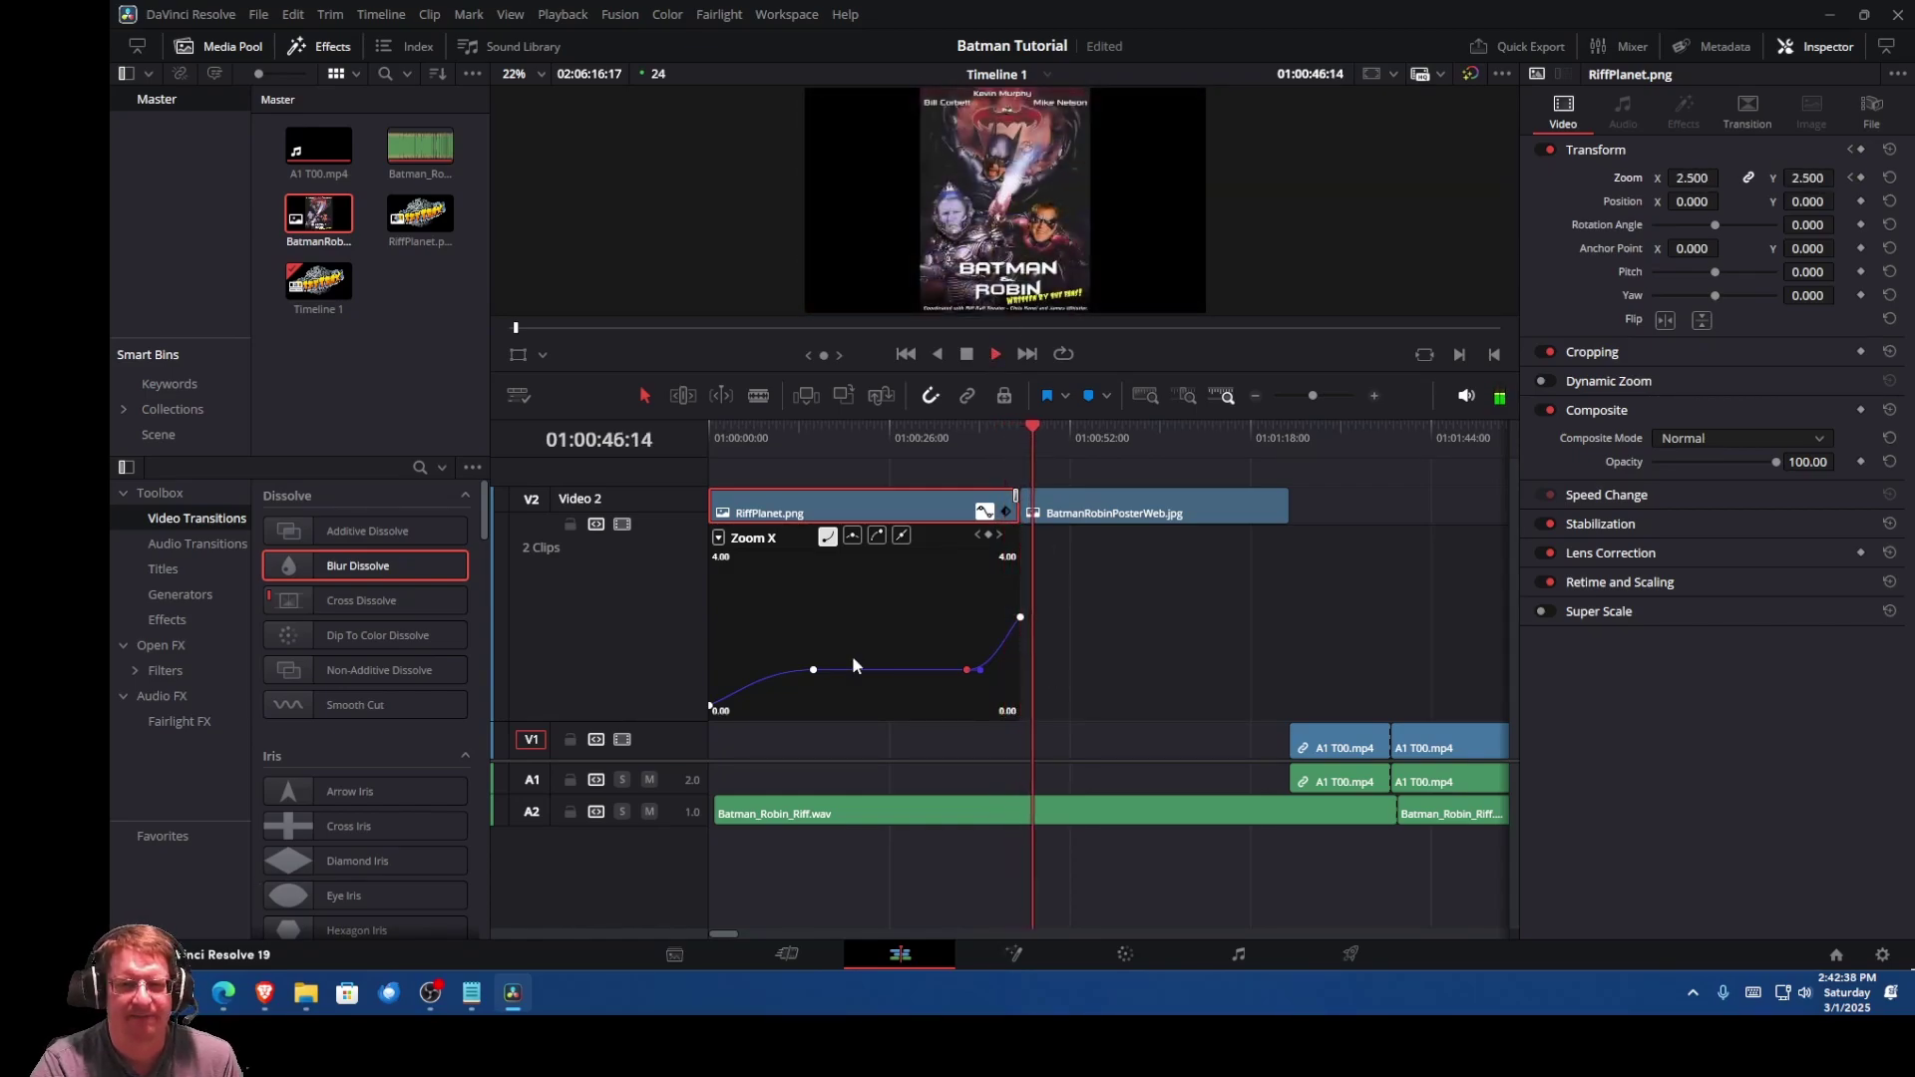
Step: Play the cut from BatmanRobinPosterWeb.jpg to the A1 T00.mp4 movie clip to review it
left_click_drag(1039, 425, 1285, 432)
key("space")
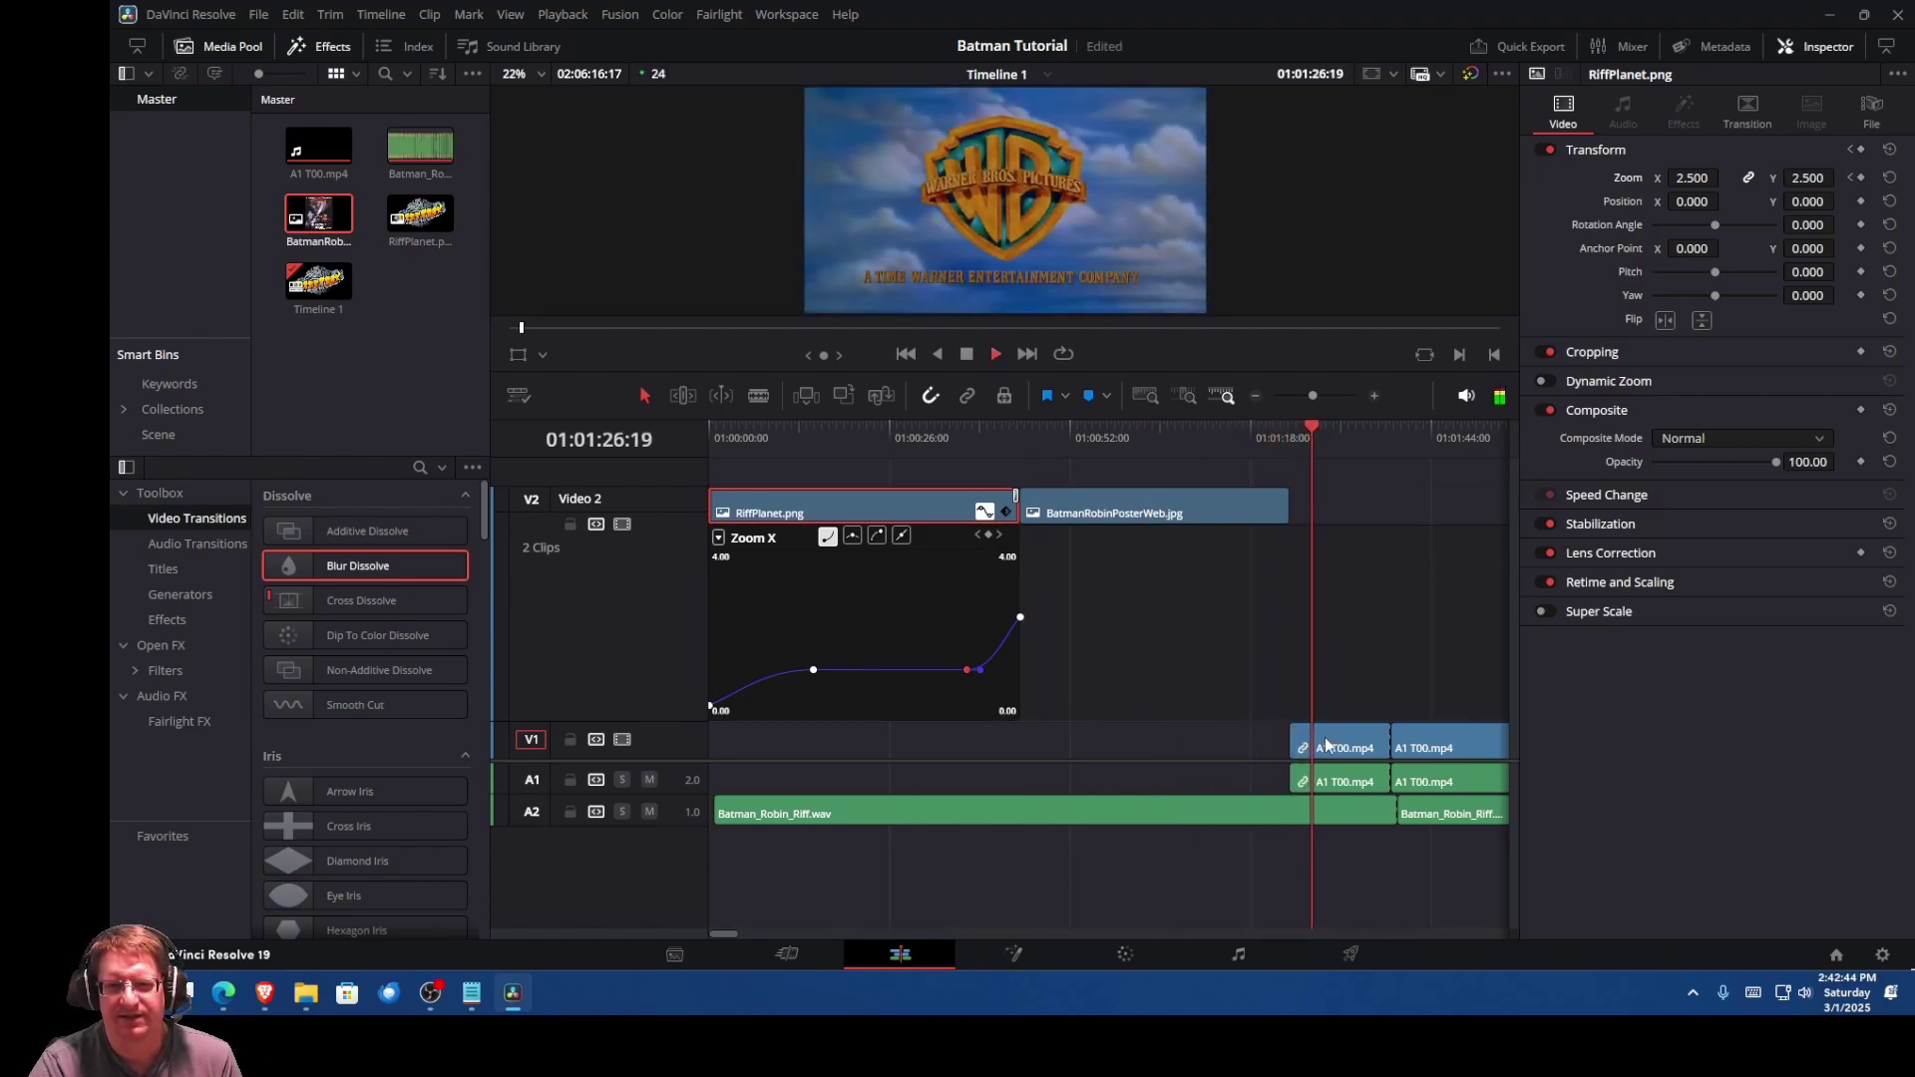
left_click(967, 356)
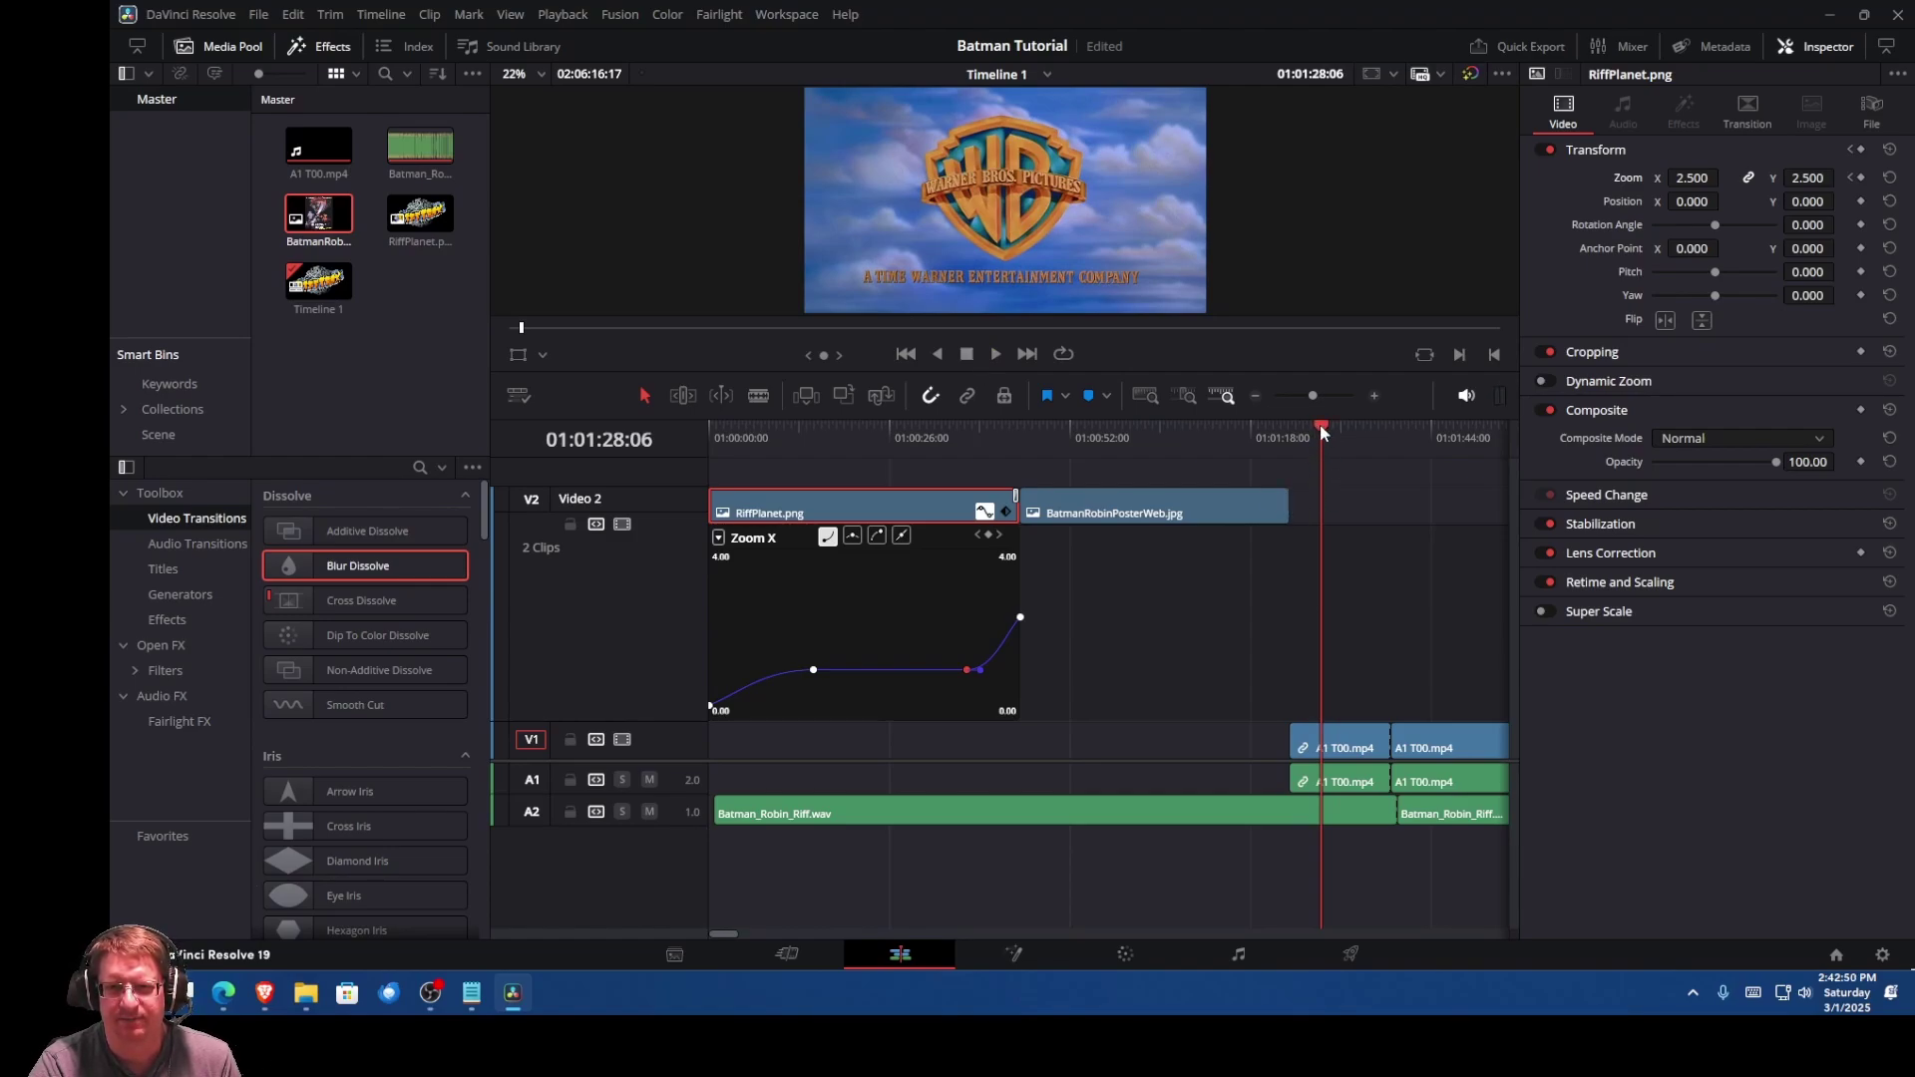
Step: Overlap BatmanRobinPosterWeb.jpg with the movie's start, try a Dip To Color Dissolve at the poster's end, and play across it
left_click_drag(1319, 426, 1295, 497)
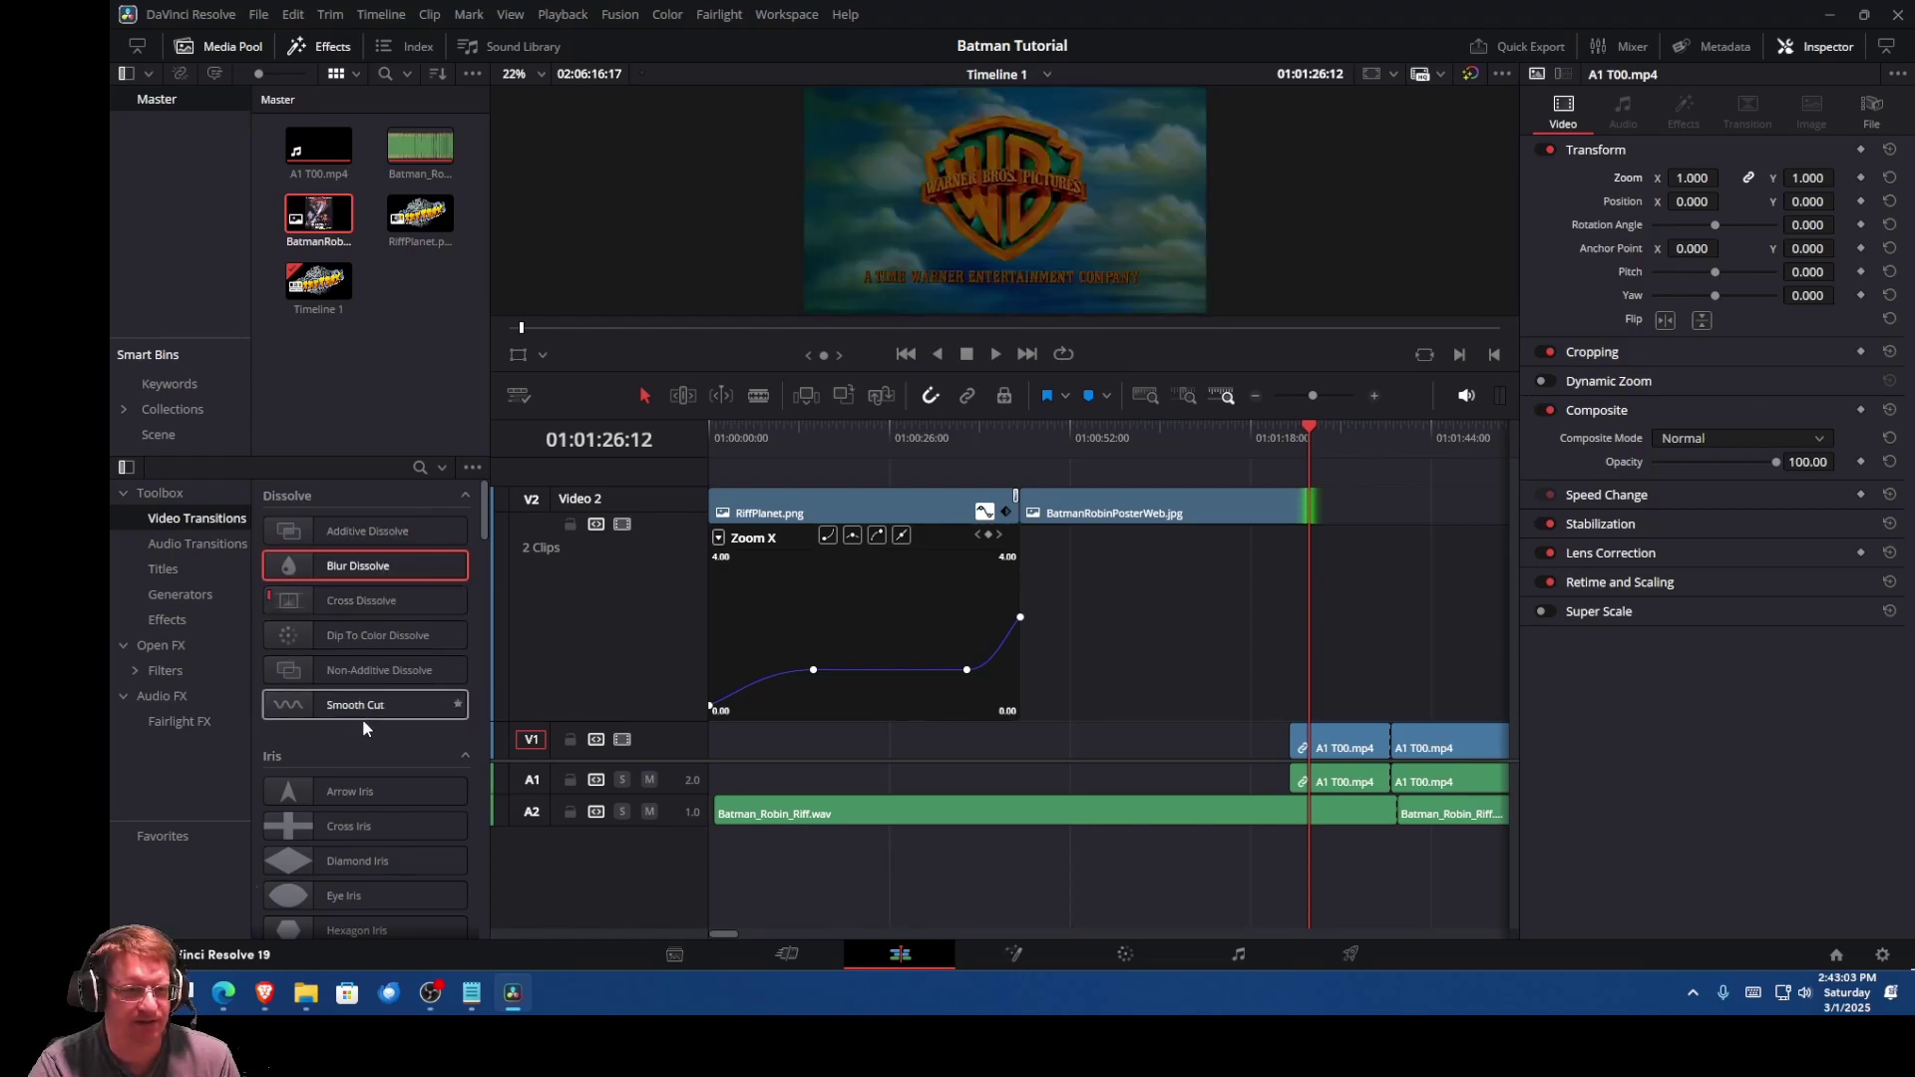
scroll(363, 725, "down", 8)
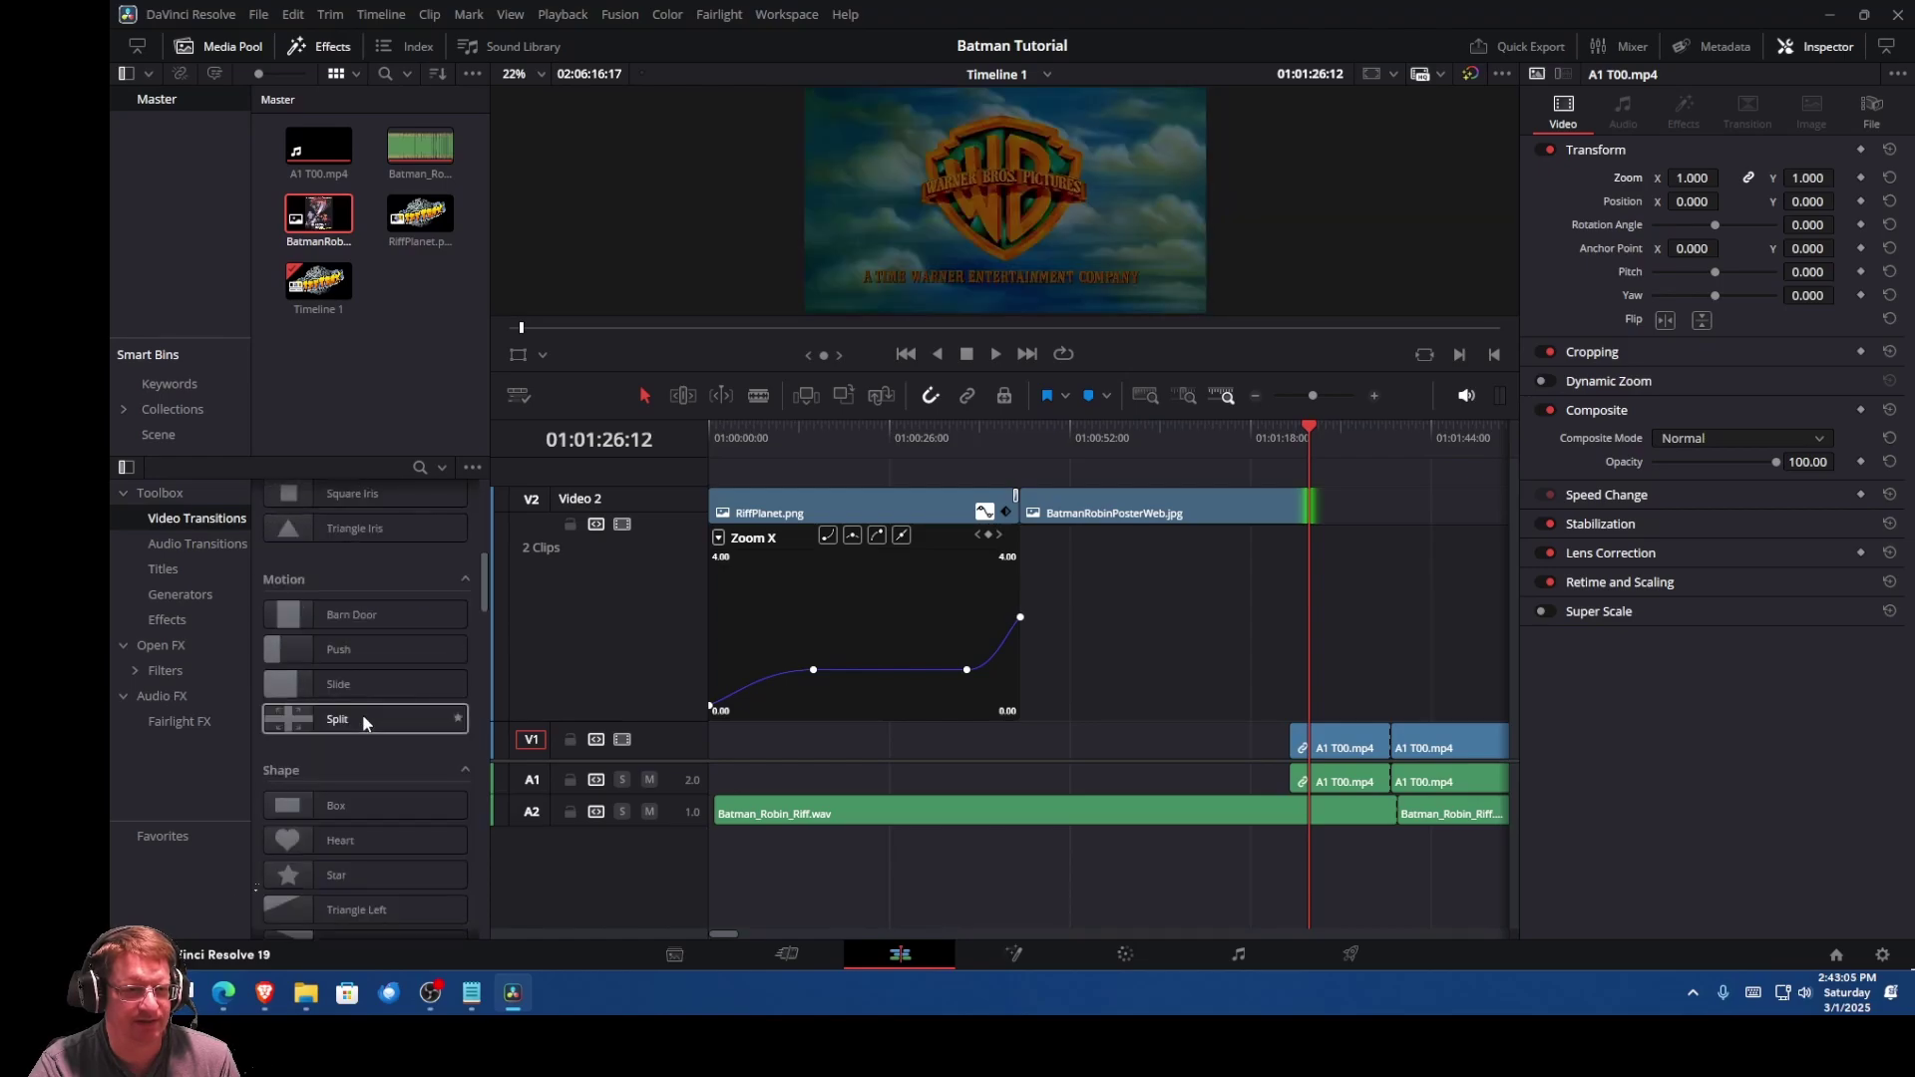
scroll(354, 701, "up", 8)
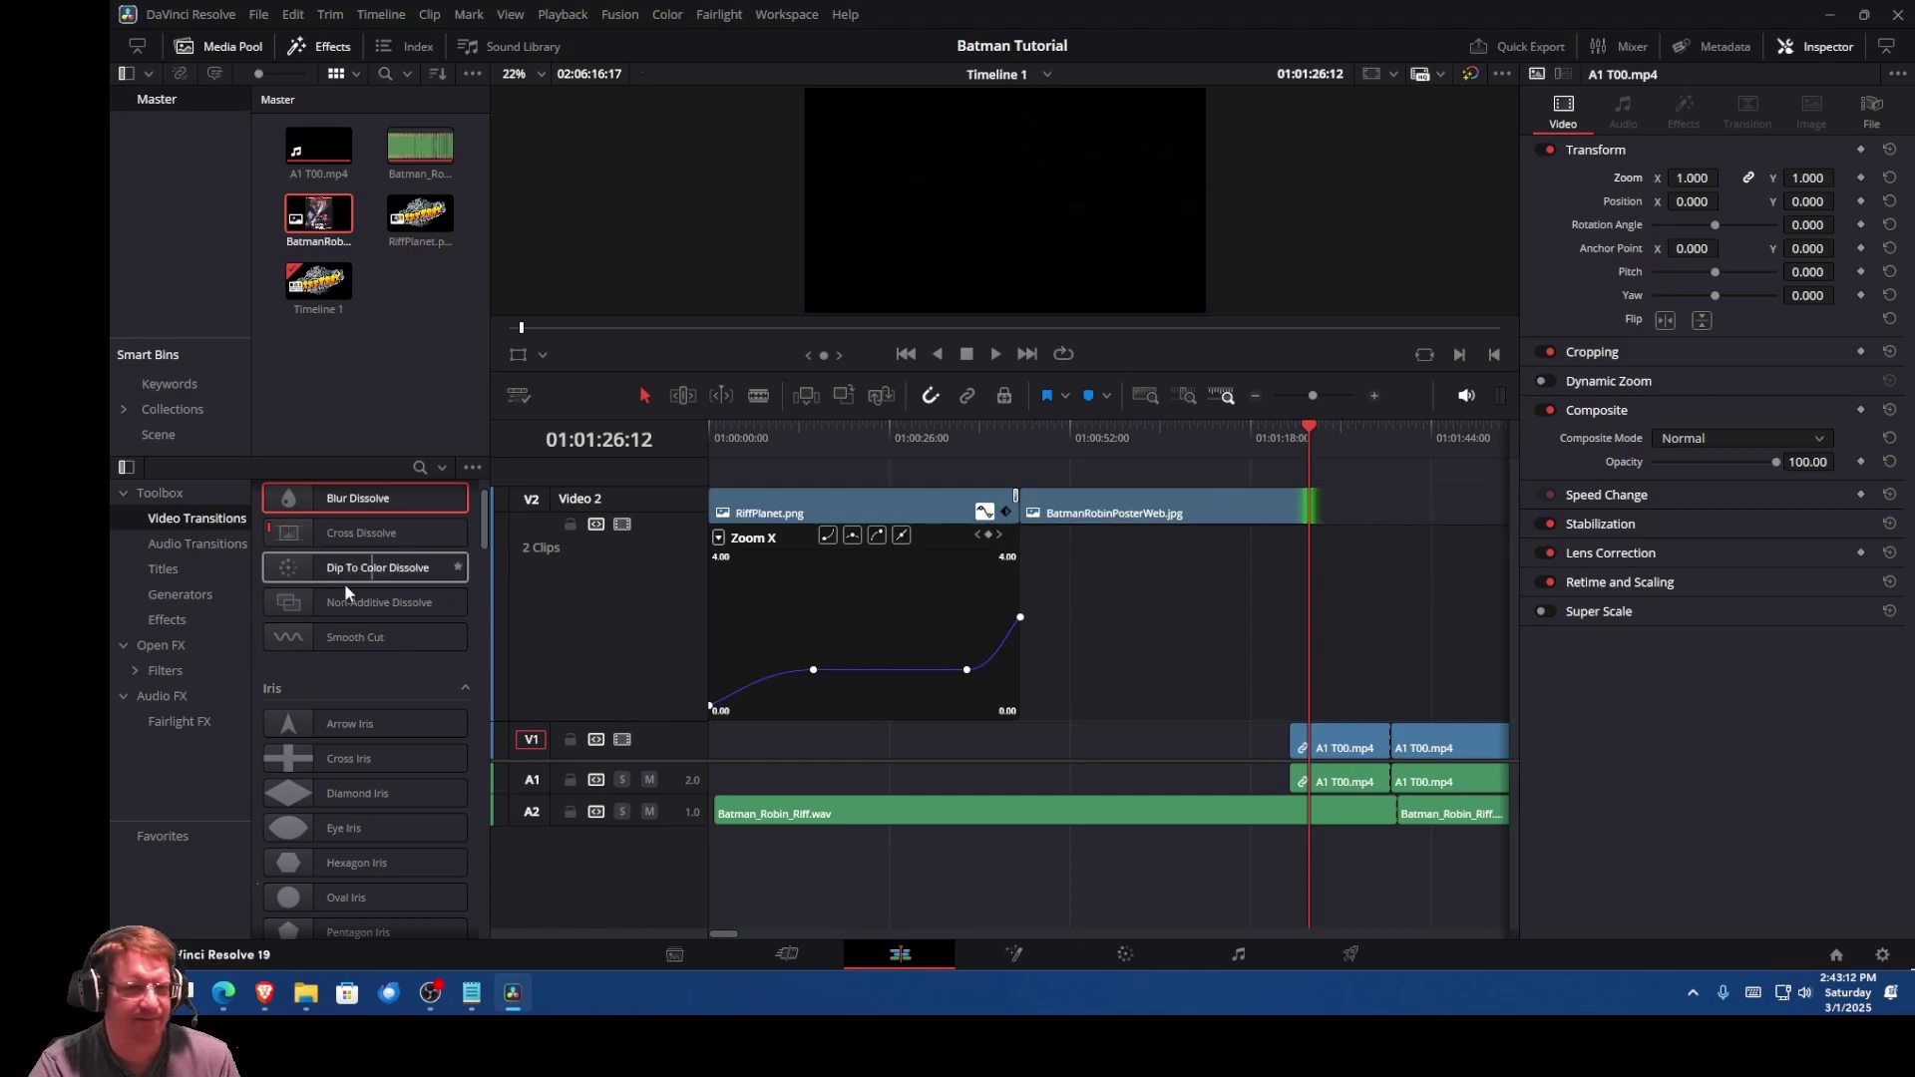
left_click_drag(351, 572, 1279, 437)
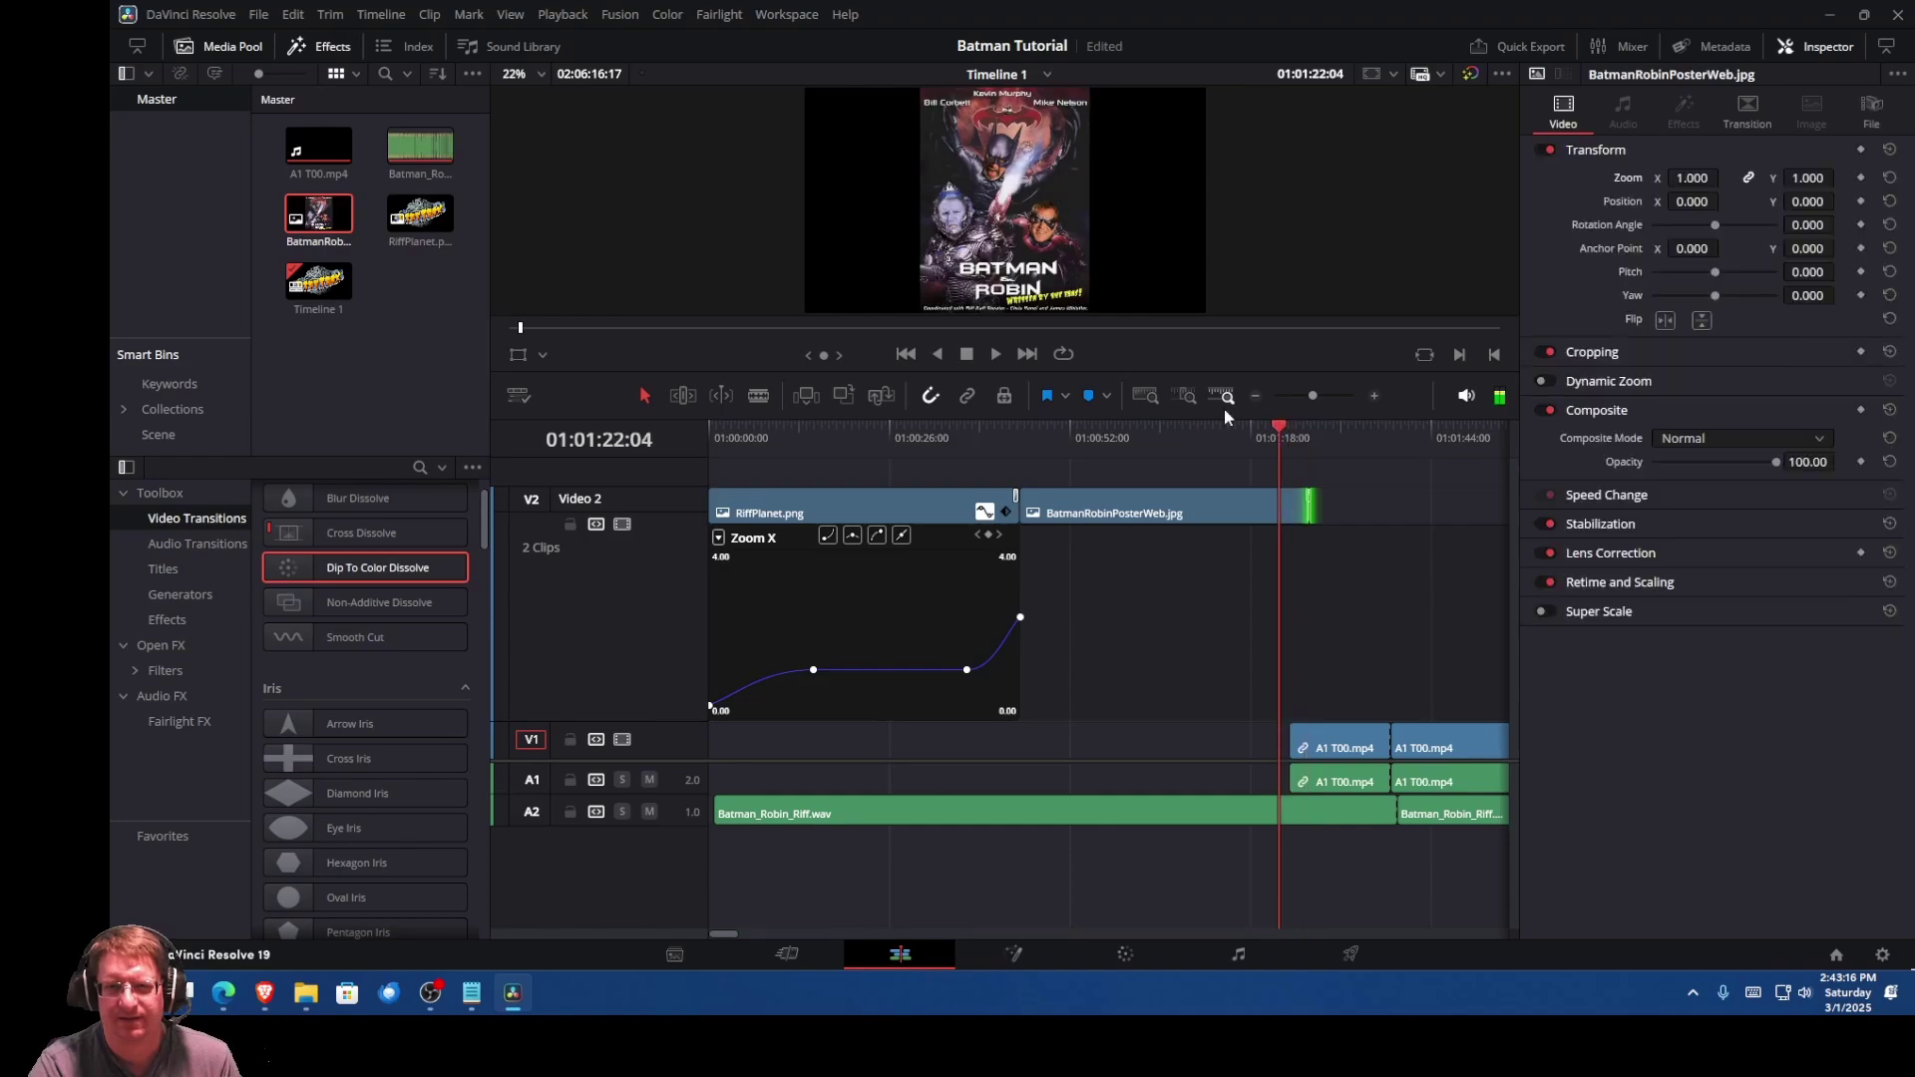
left_click(994, 354)
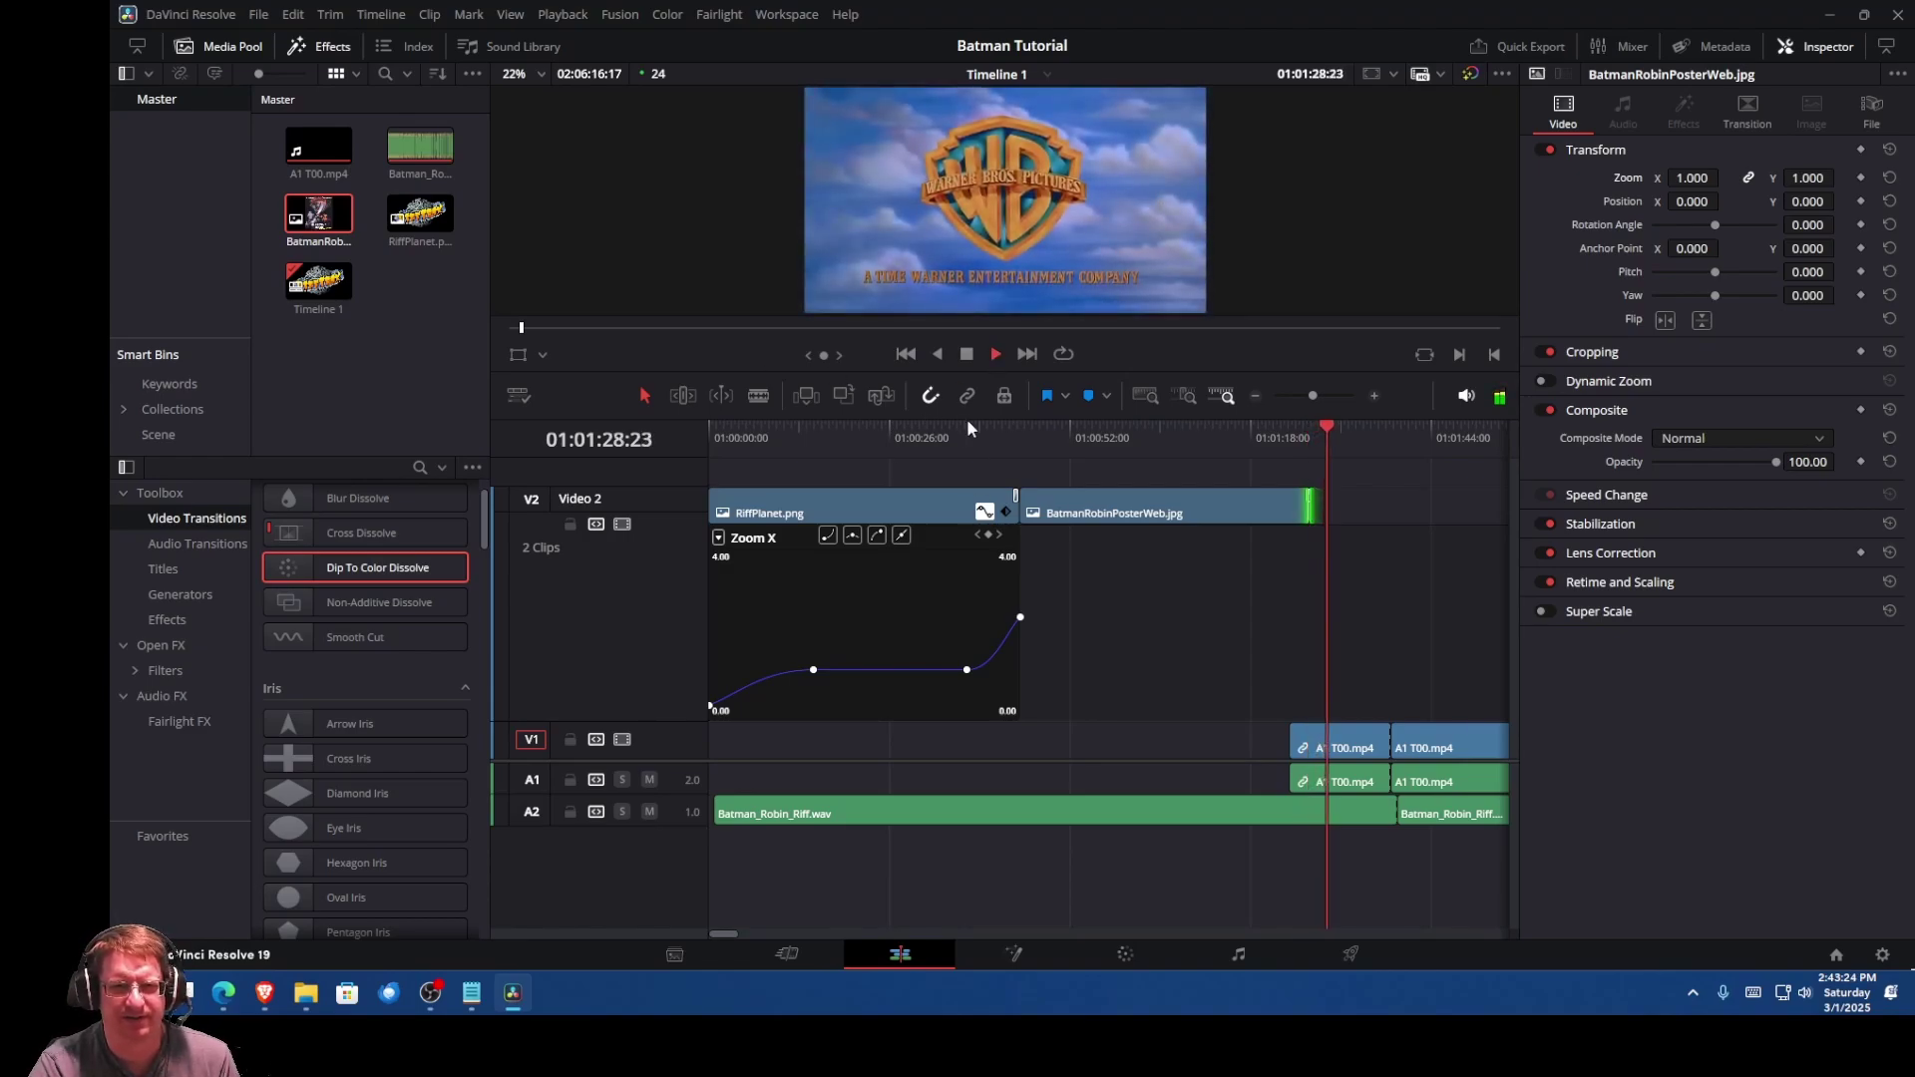
left_click(967, 357)
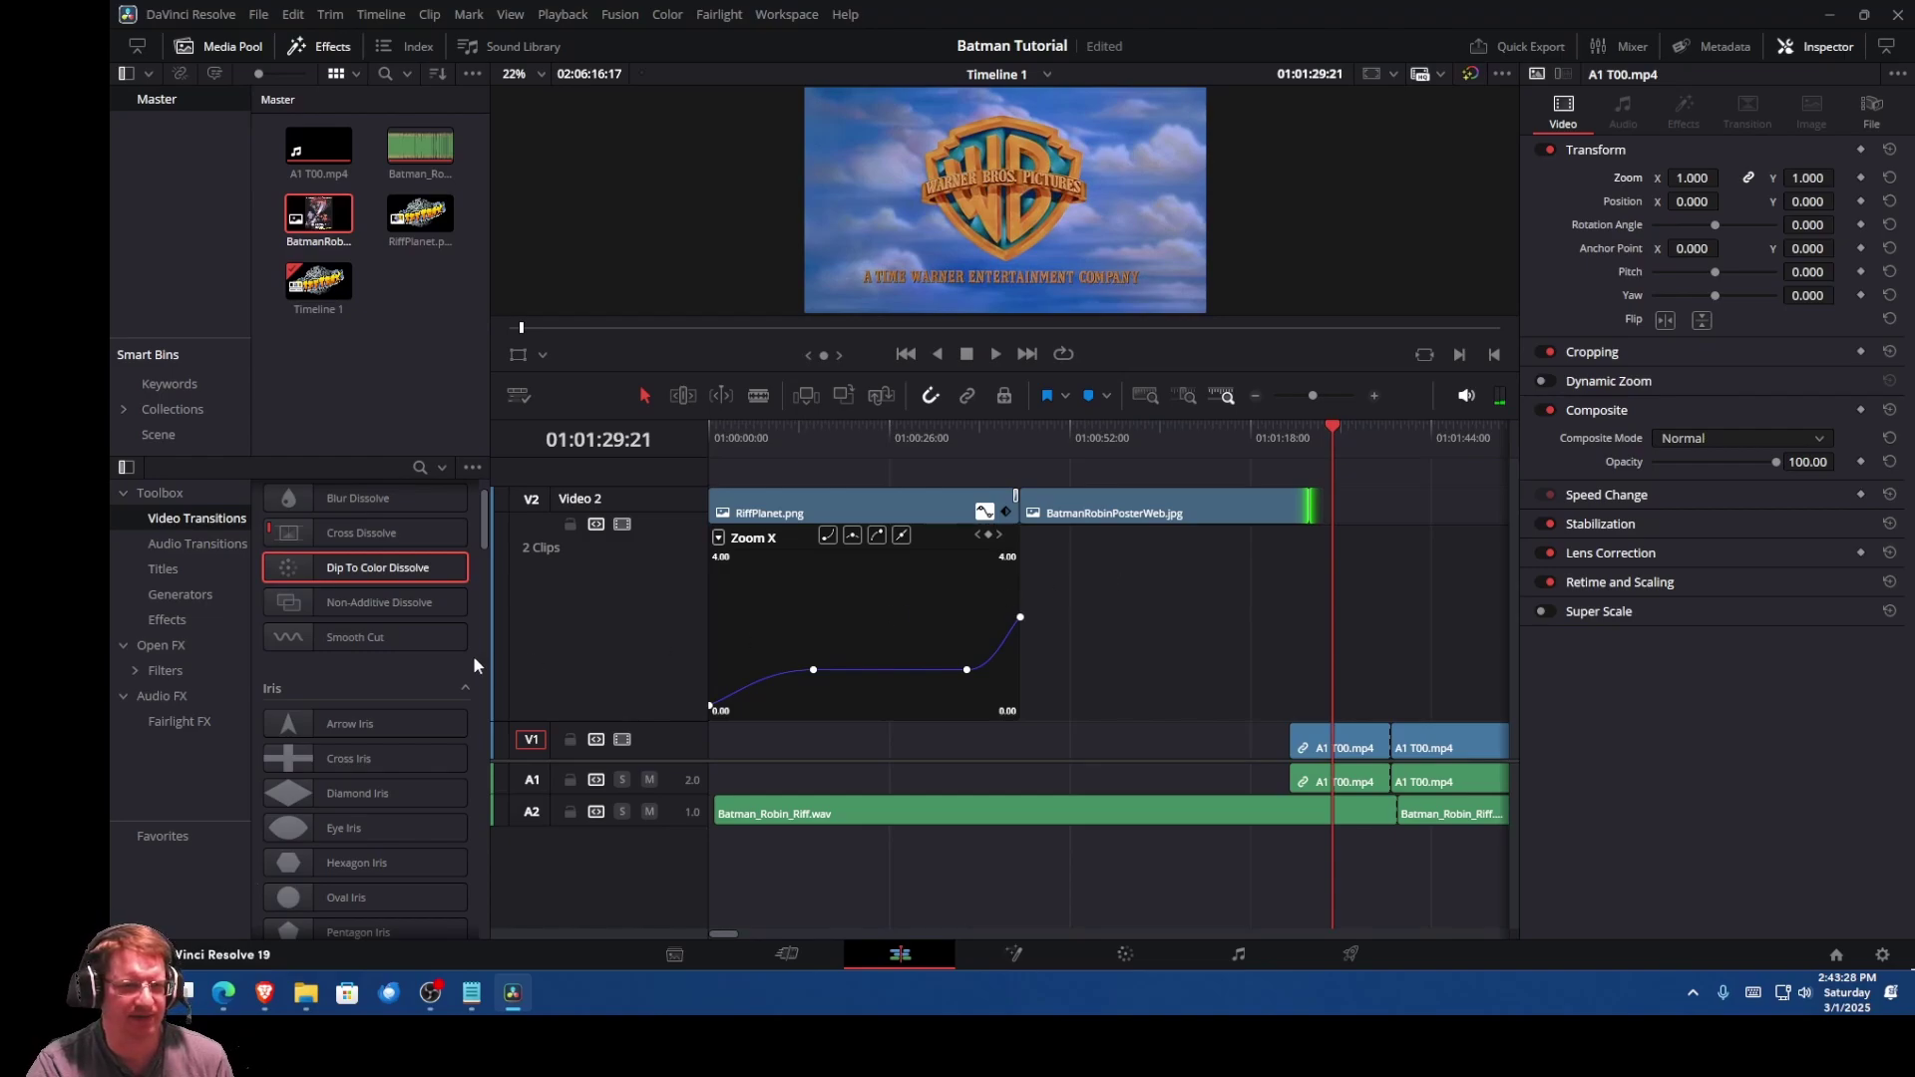
Step: Apply the Warp transition to the end of BatmanRobinPosterWeb.jpg and pull that end back to the start of the movie clip
left_click_drag(483, 530, 507, 772)
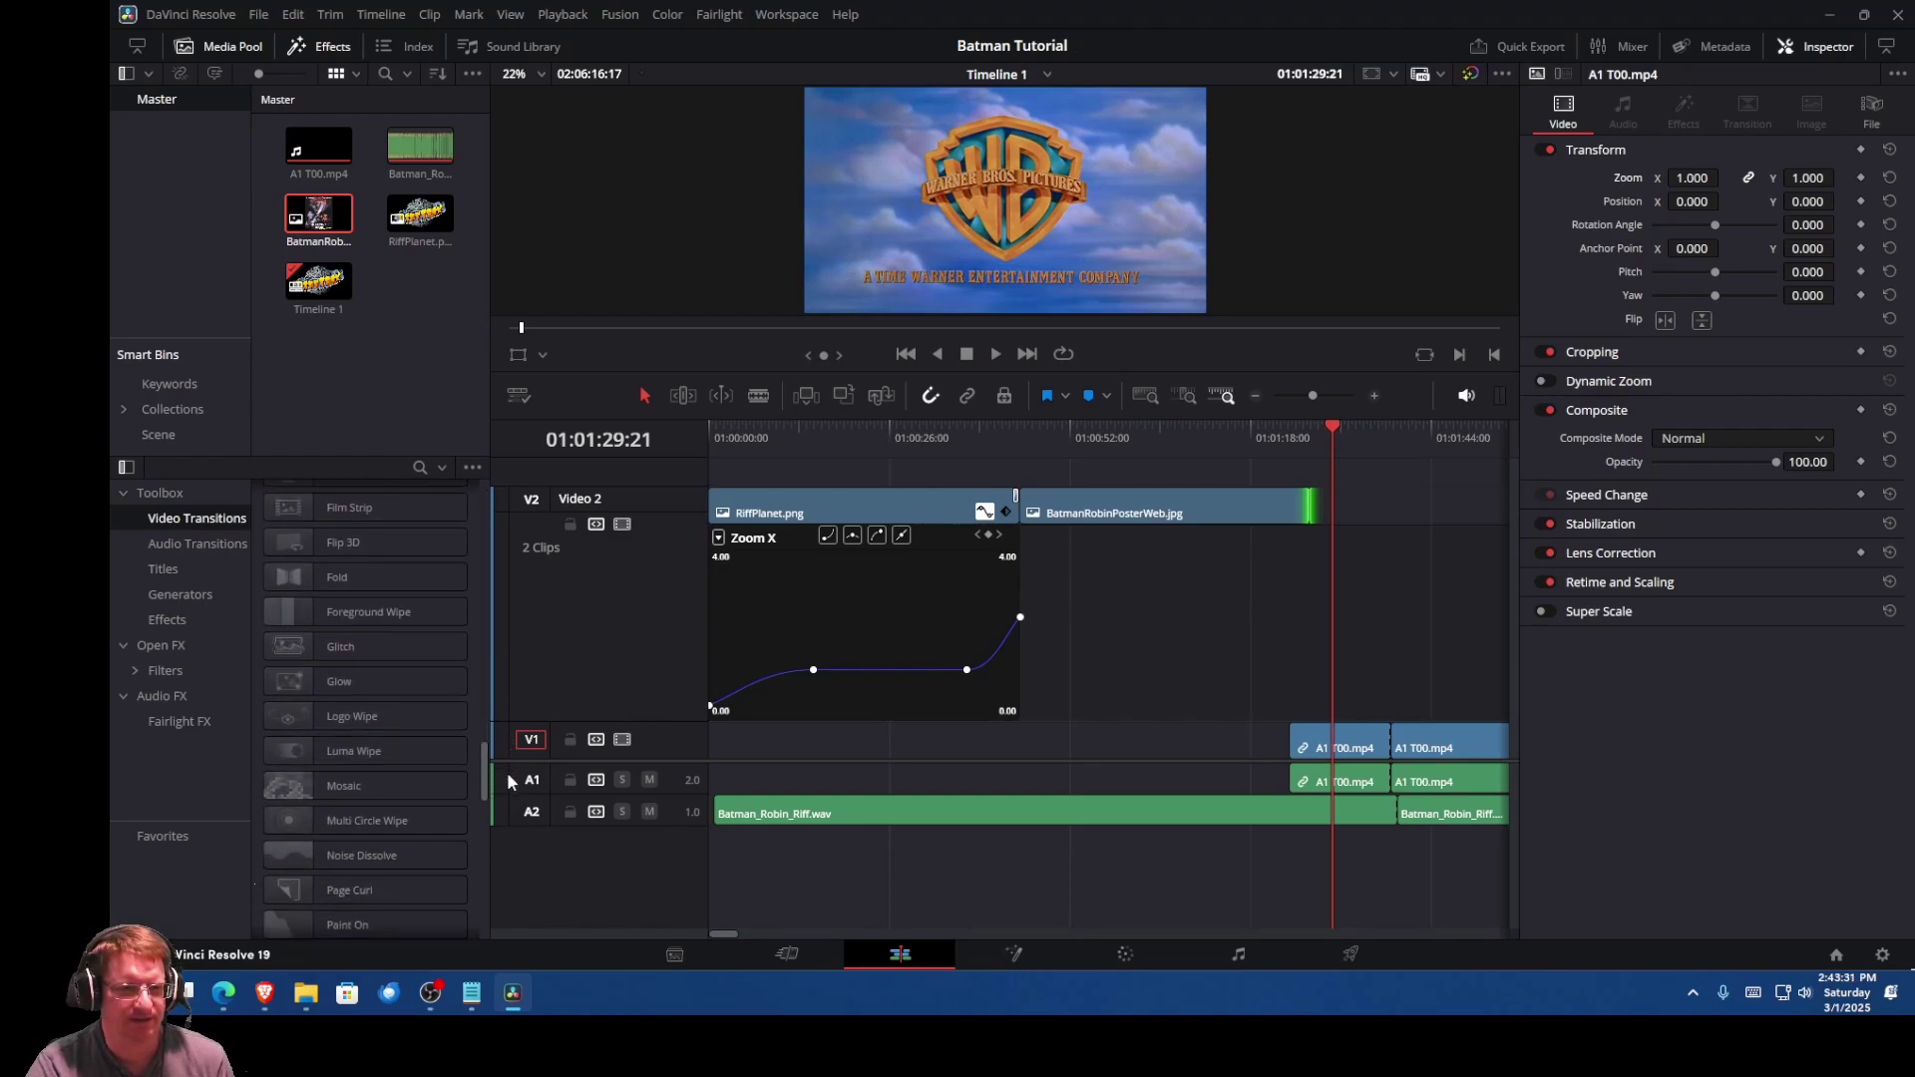
scroll(391, 698, "down", 8)
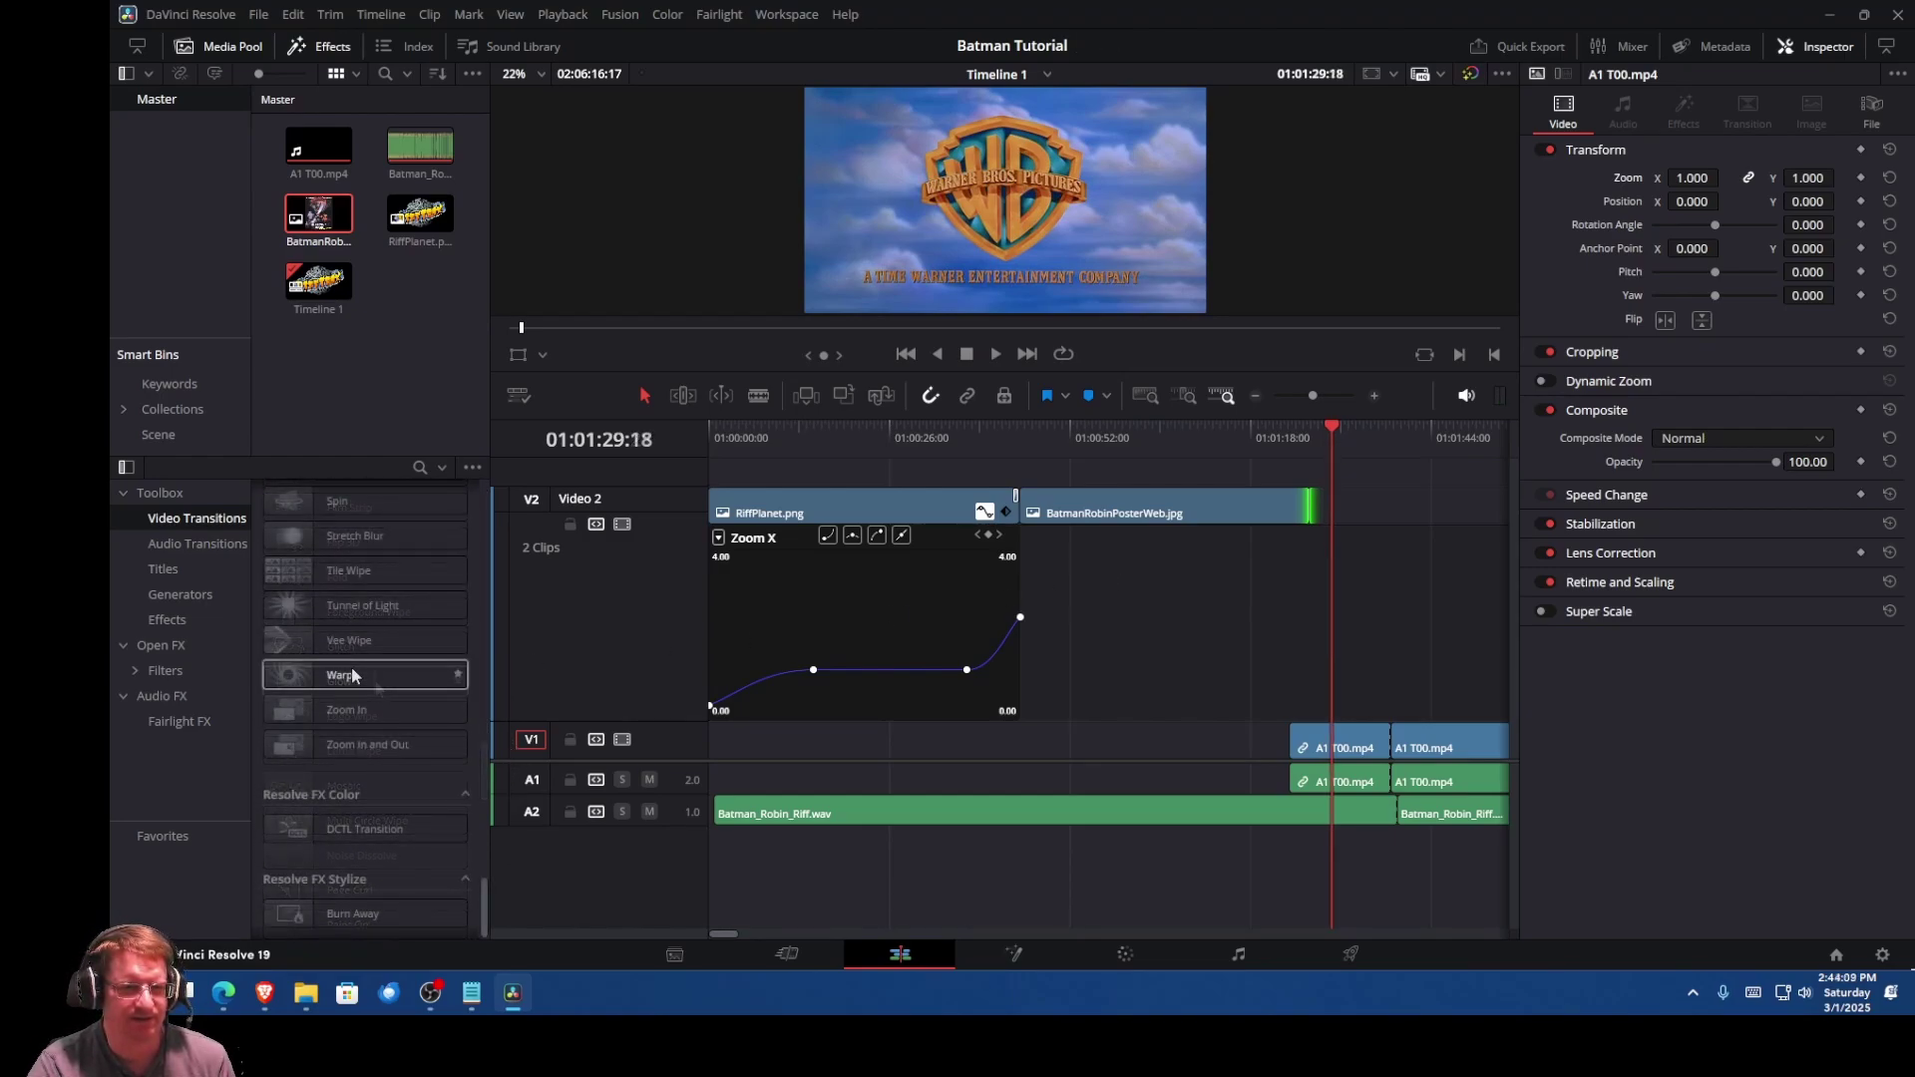
left_click_drag(348, 686, 1288, 431)
left_click_drag(1308, 507, 1294, 509)
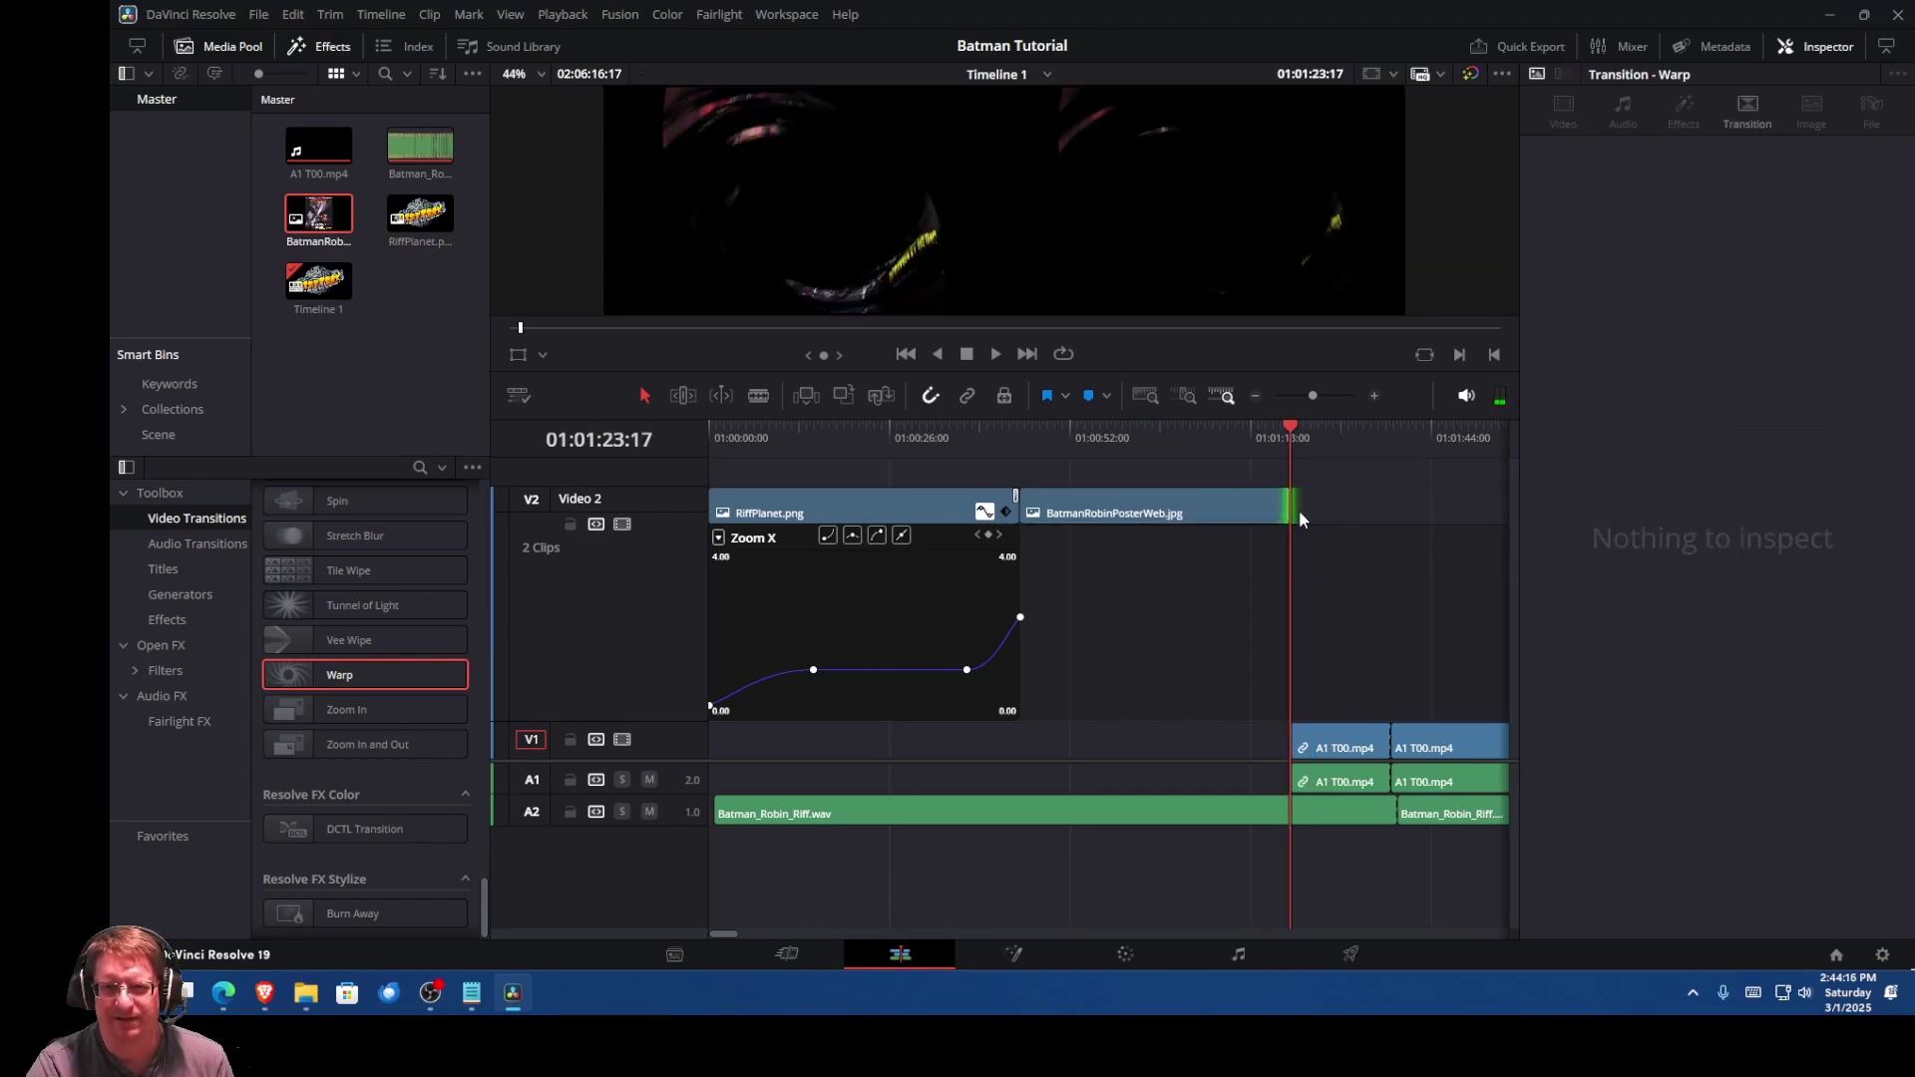
Step: Play across the Warp transition into the movie from about 01:01:20, then hide the keyframe curve of RiffPlanet.png
left_click(994, 354)
left_click(1270, 430)
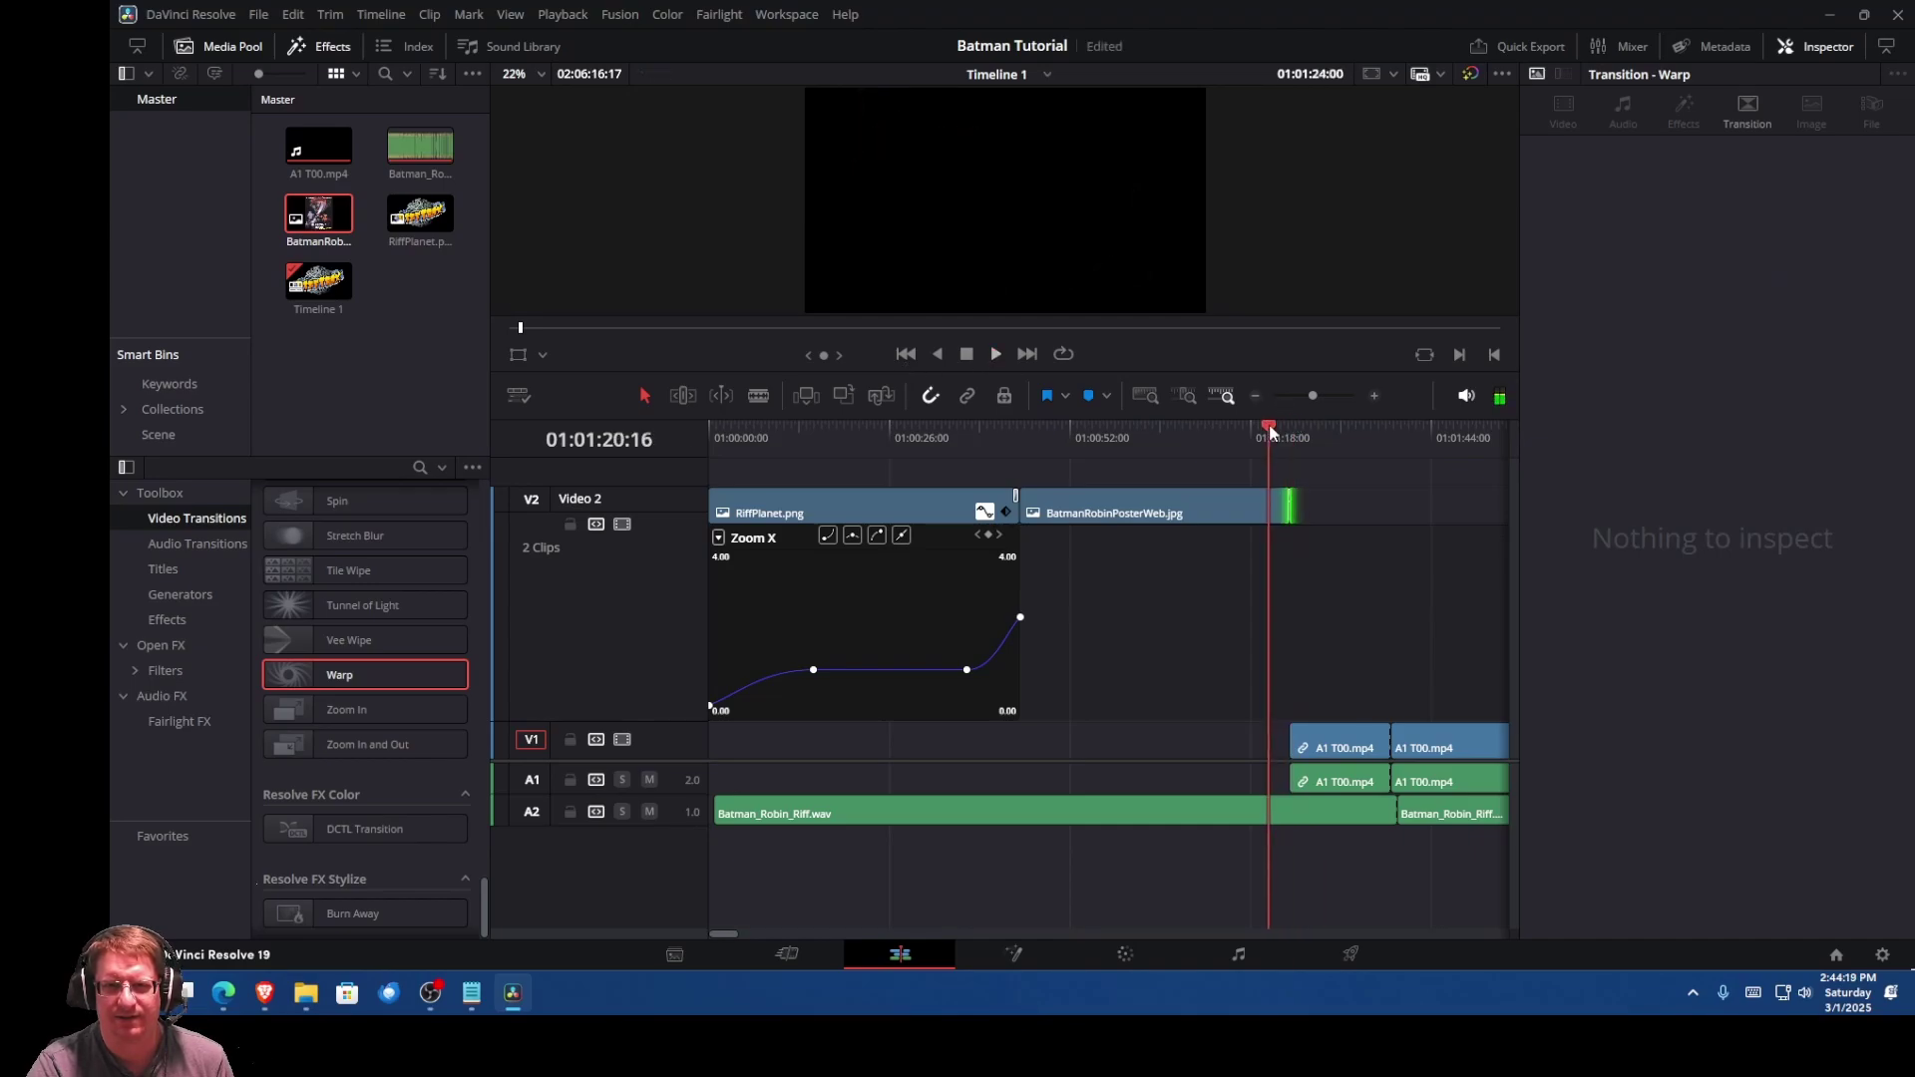
key("space")
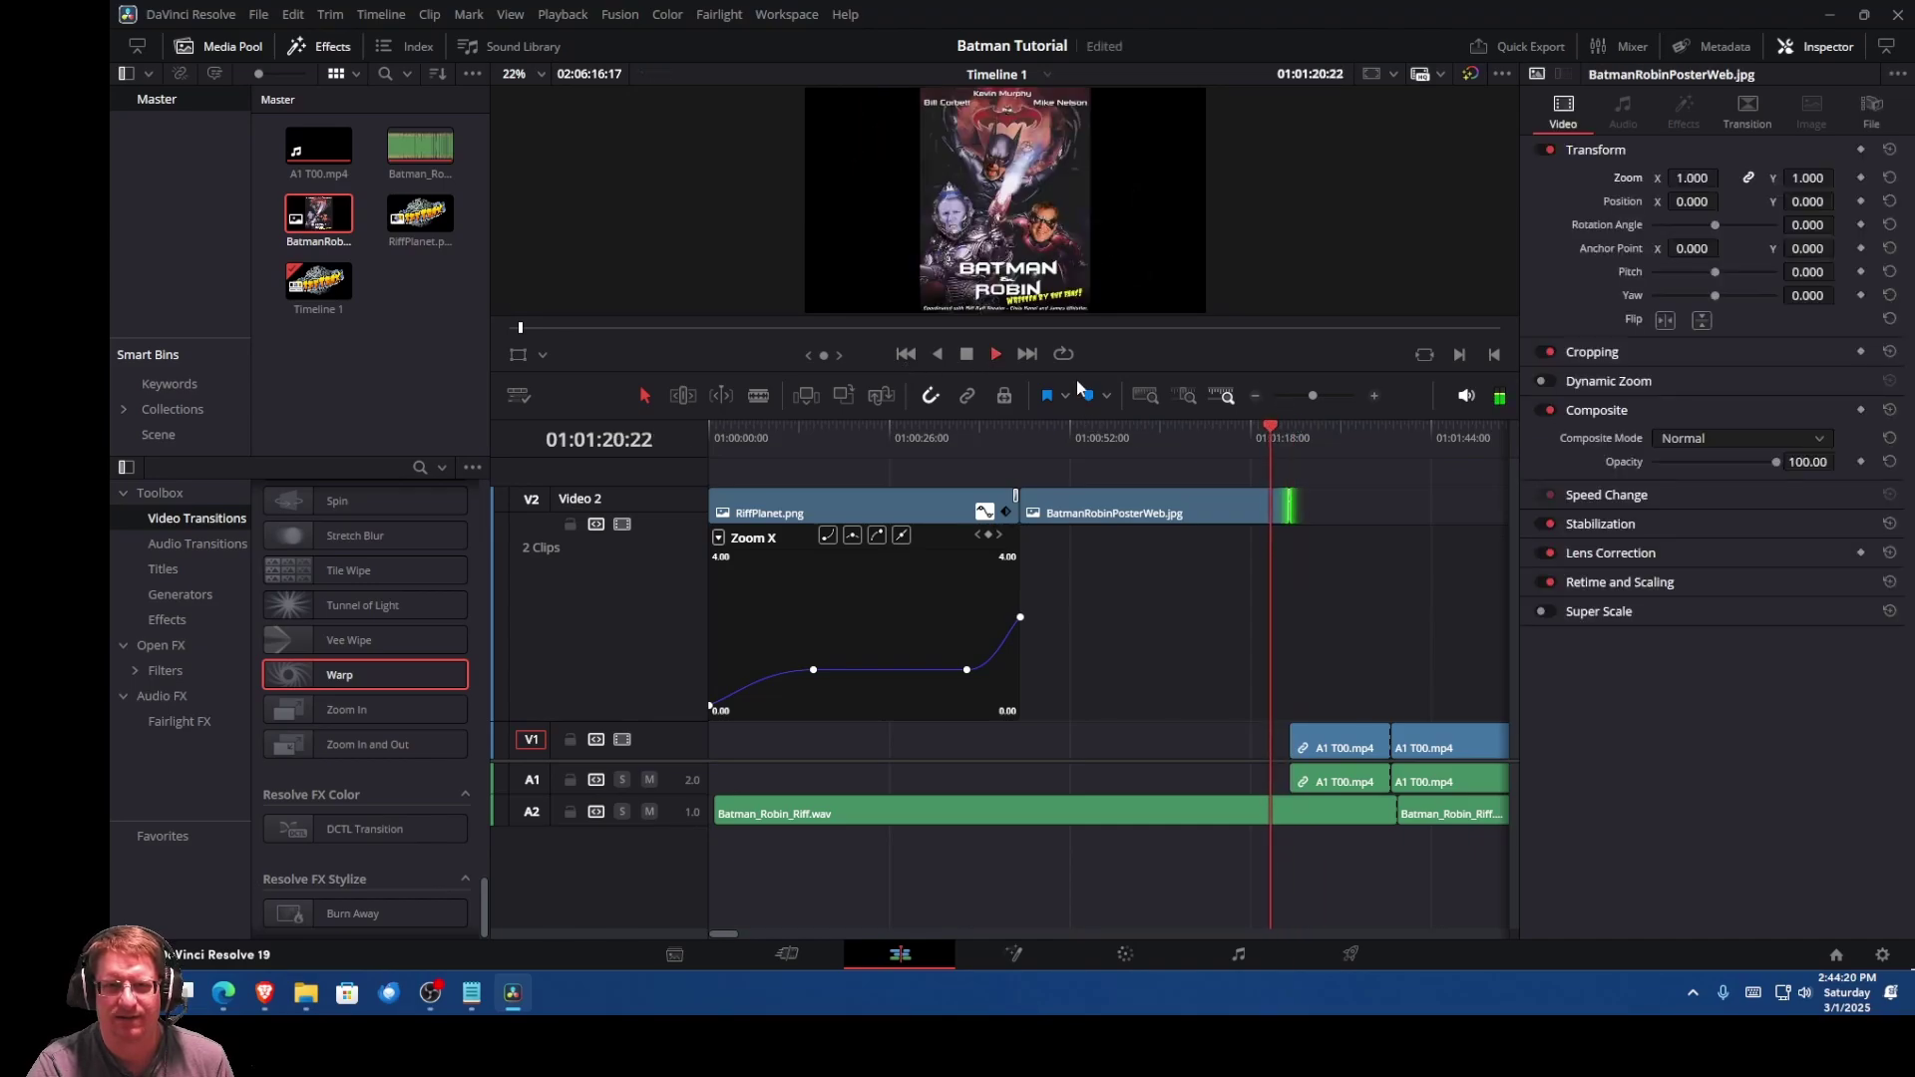
left_click(959, 357)
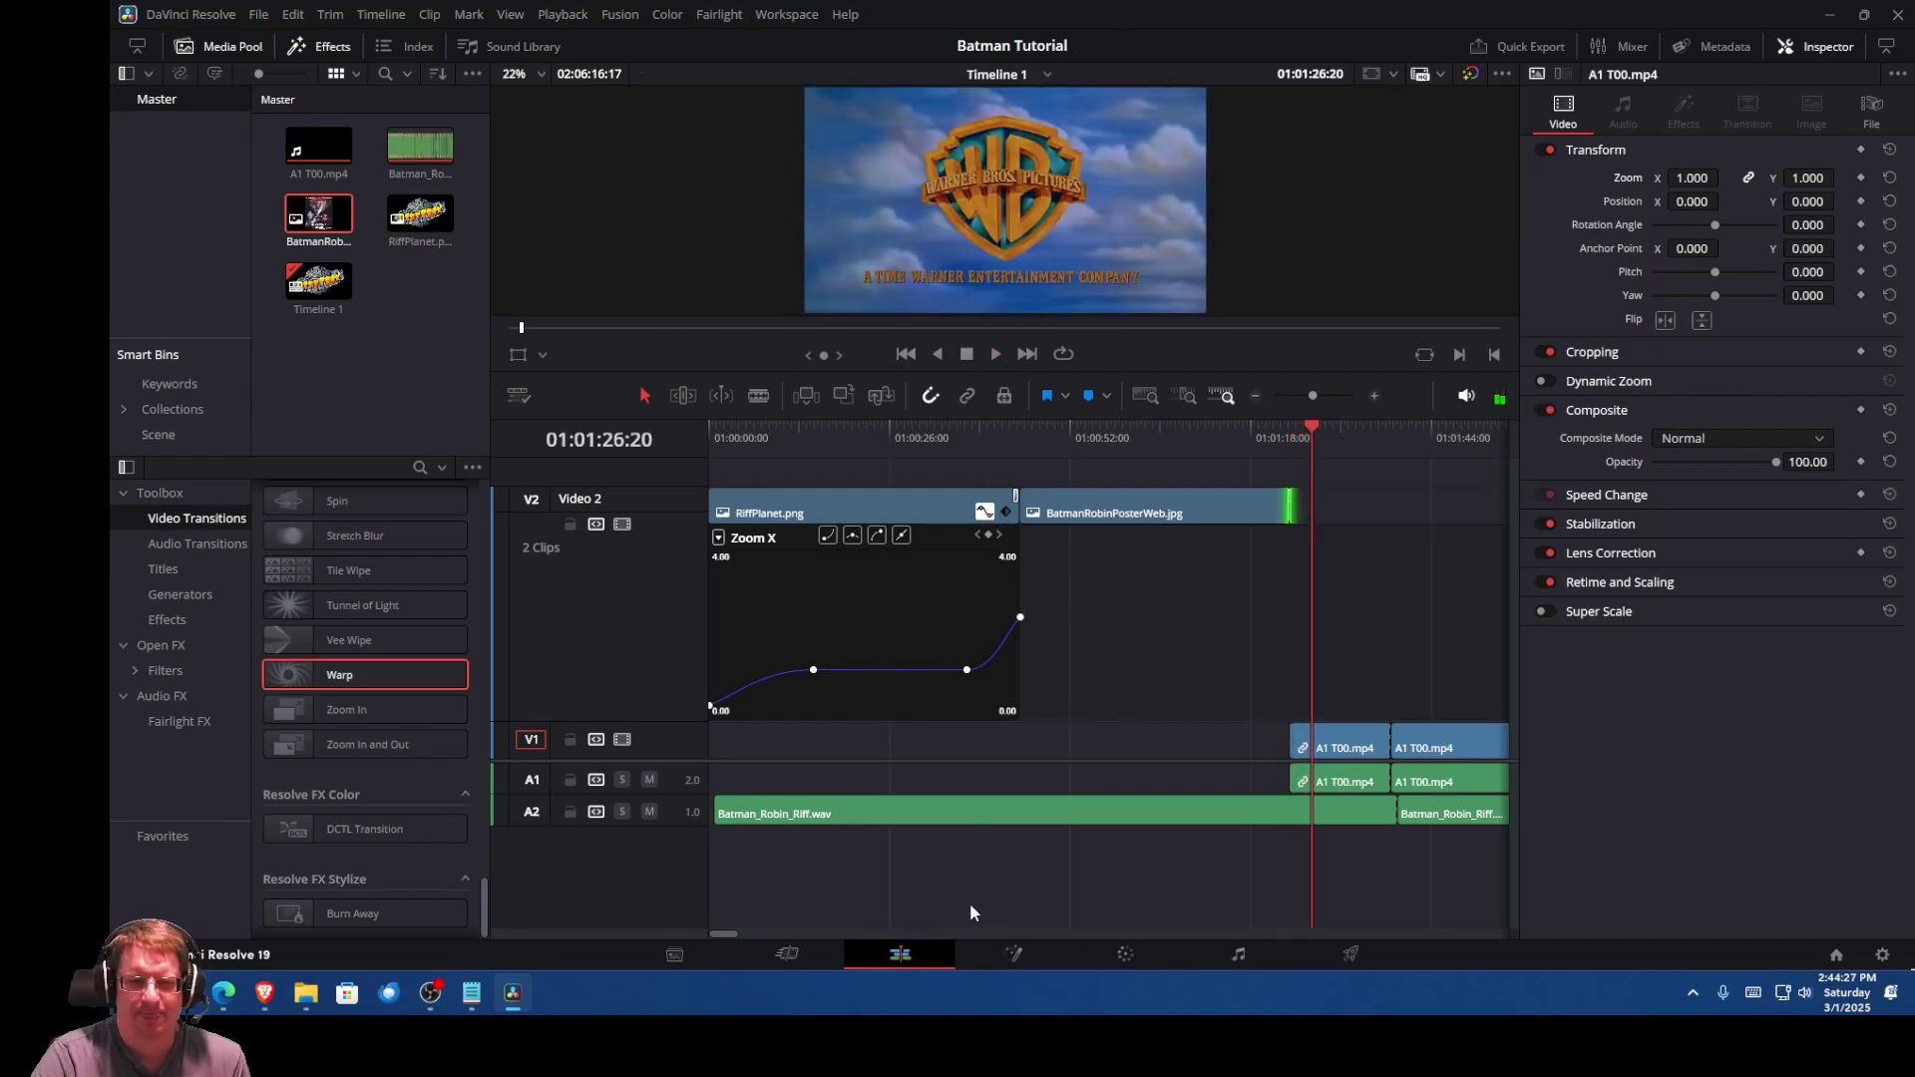
left_click(984, 513)
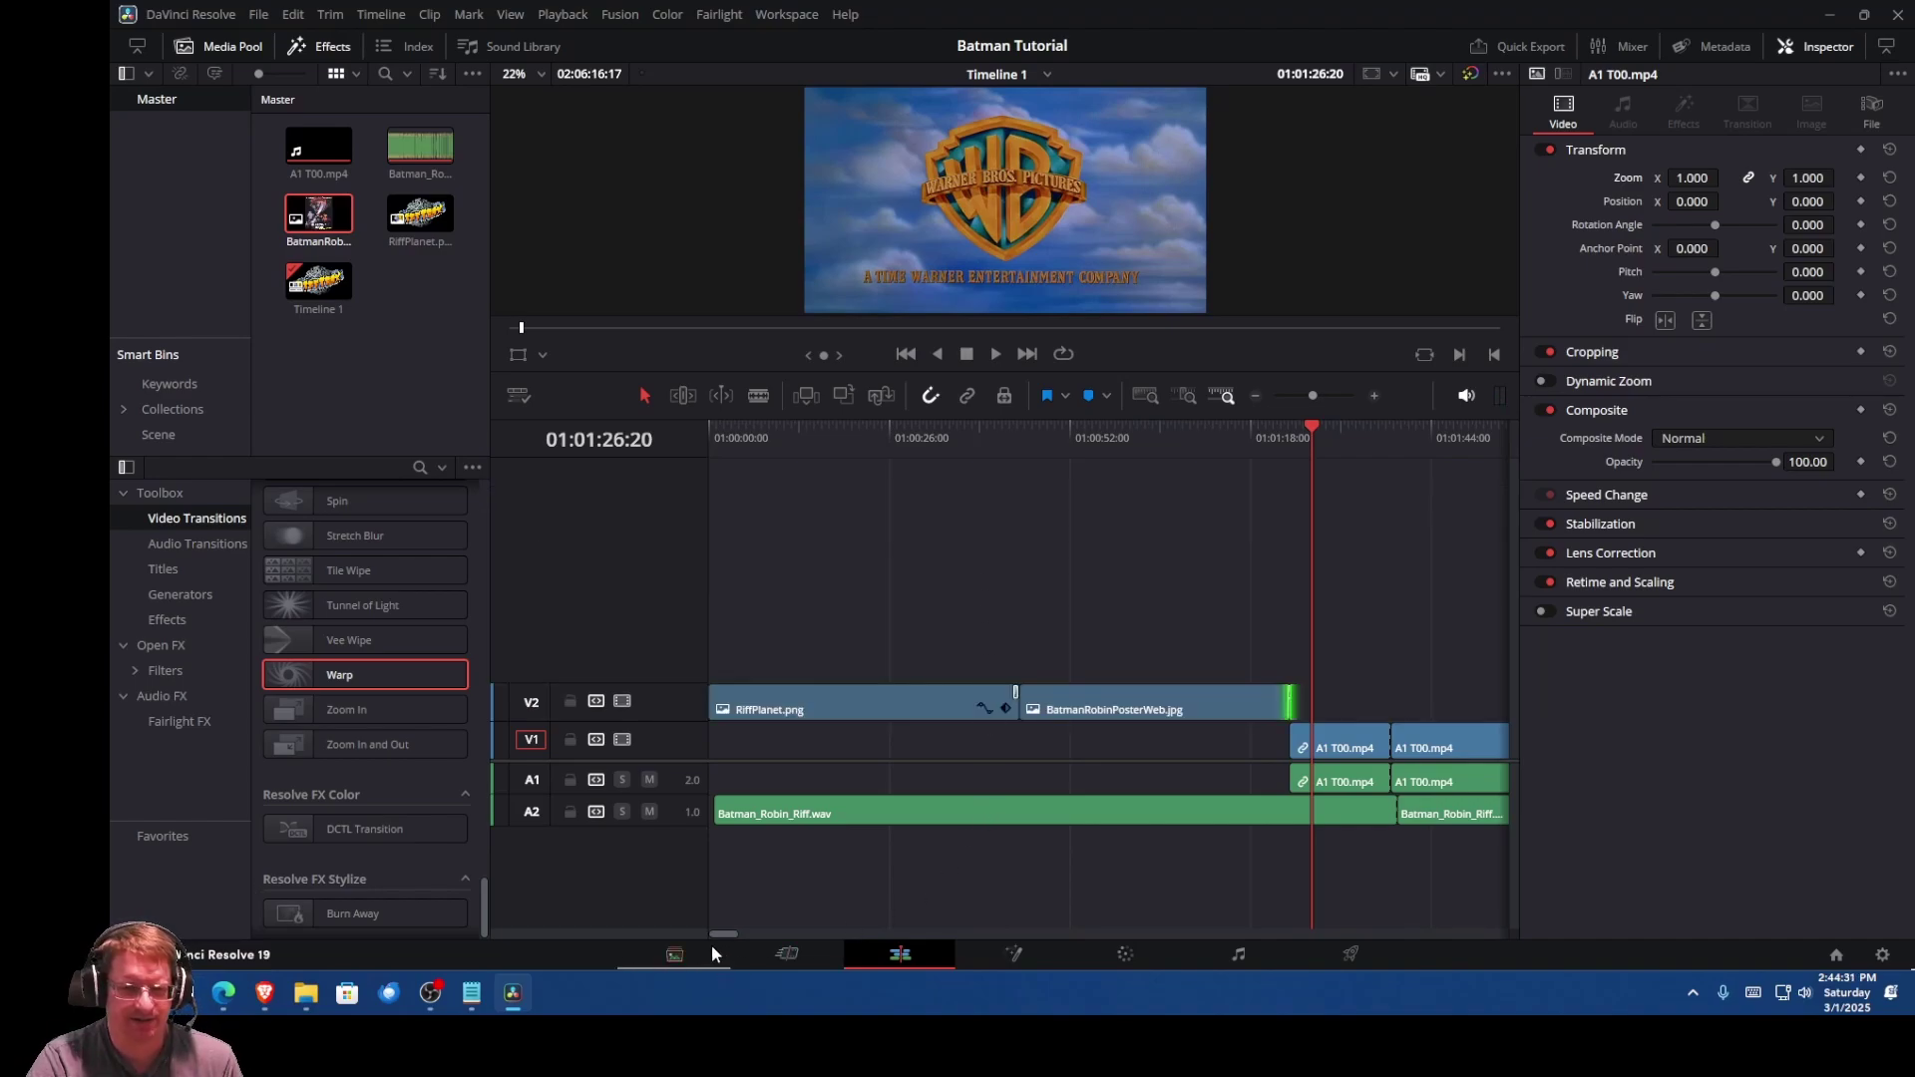
Step: Split the A1 T00.mp4 video and audio at 03:01:54:10, where the riff audio ends, and delete the part after the cut
left_click_drag(724, 932, 1461, 938)
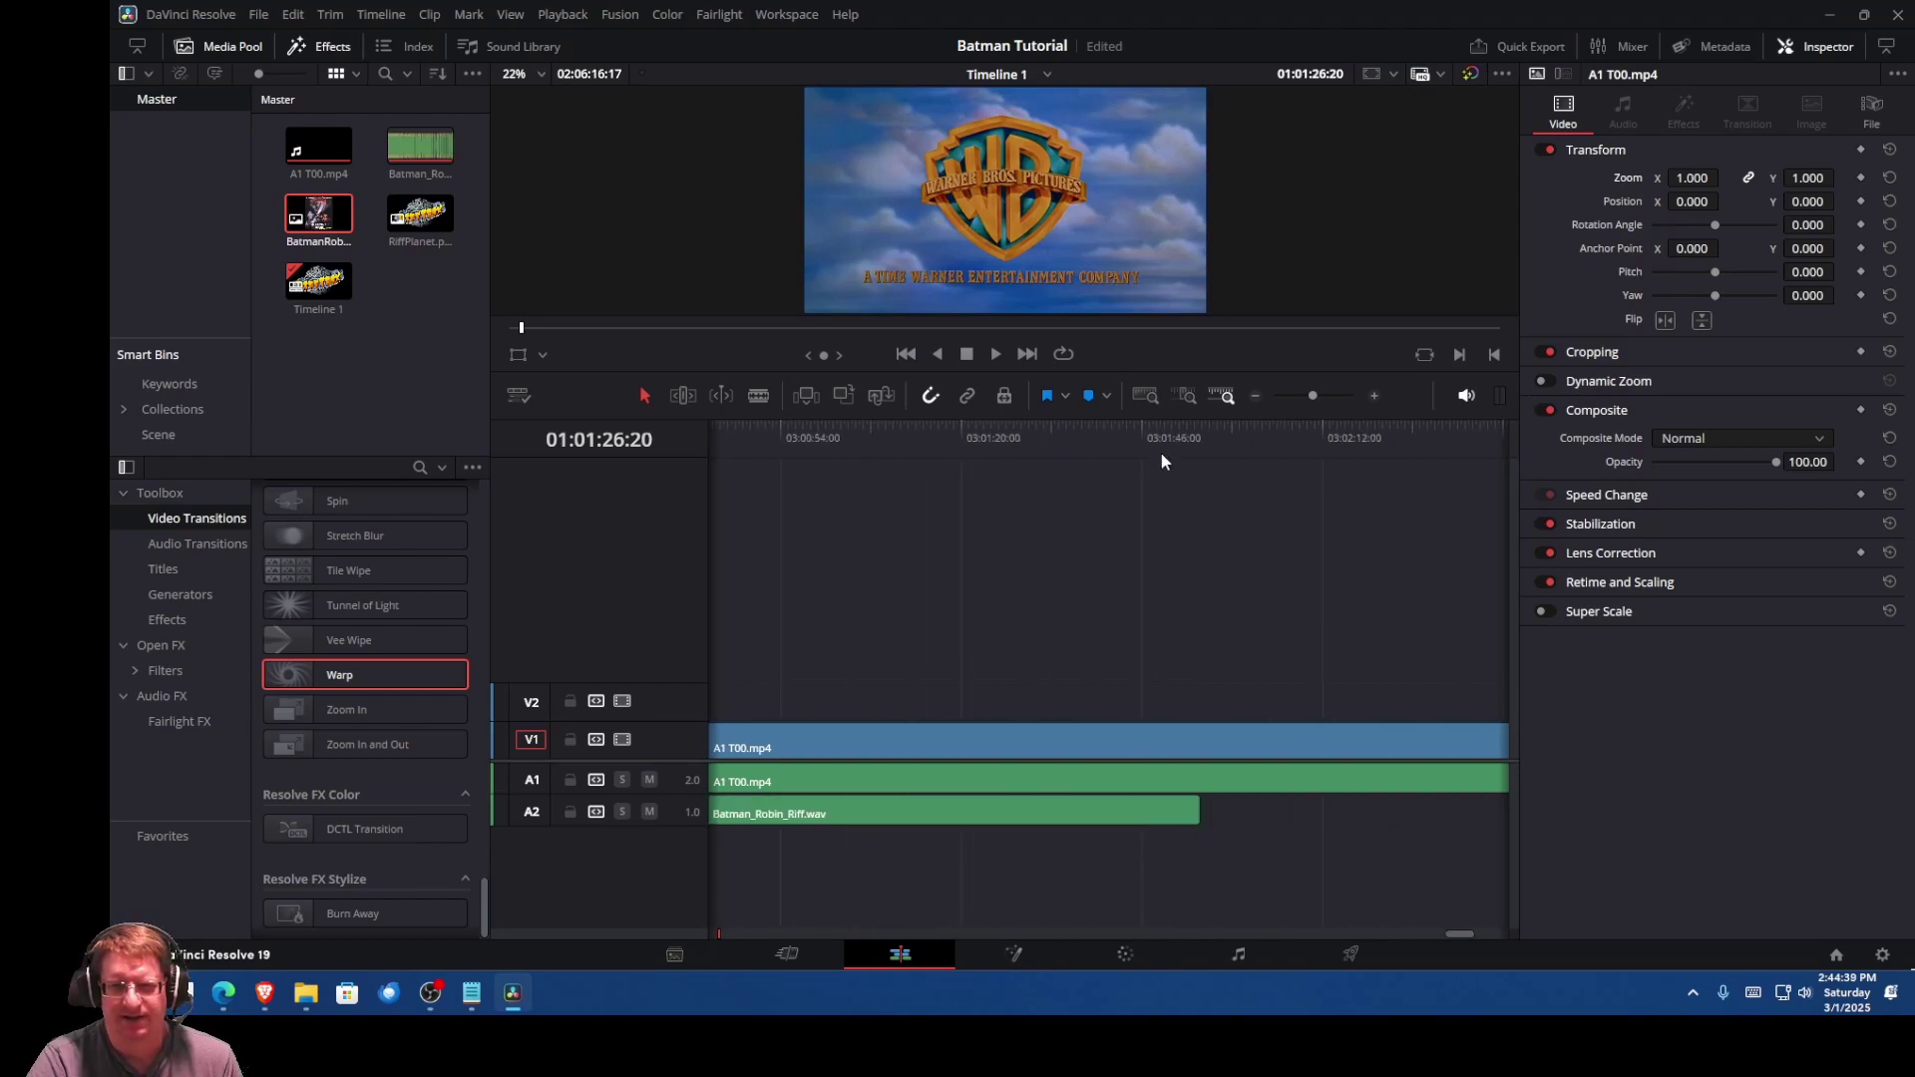
left_click_drag(1158, 435, 1199, 453)
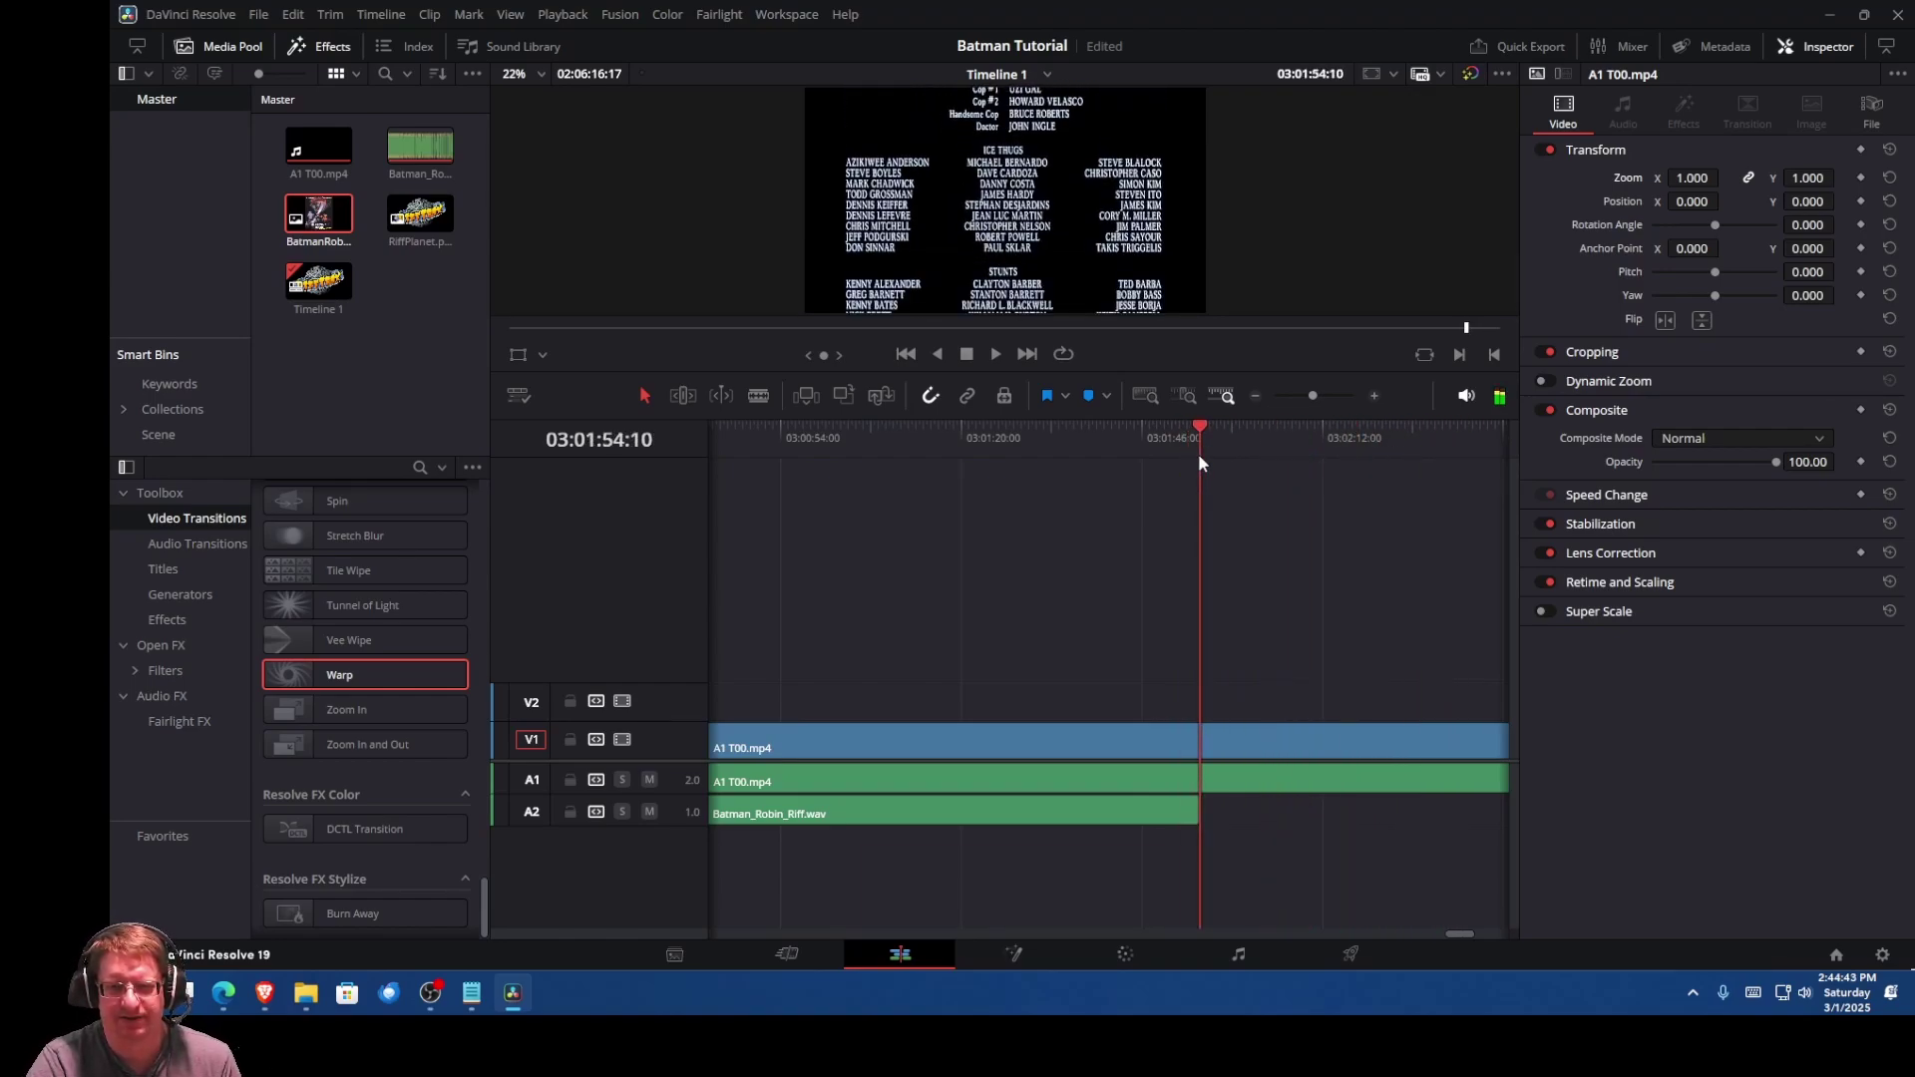
left_click(758, 395)
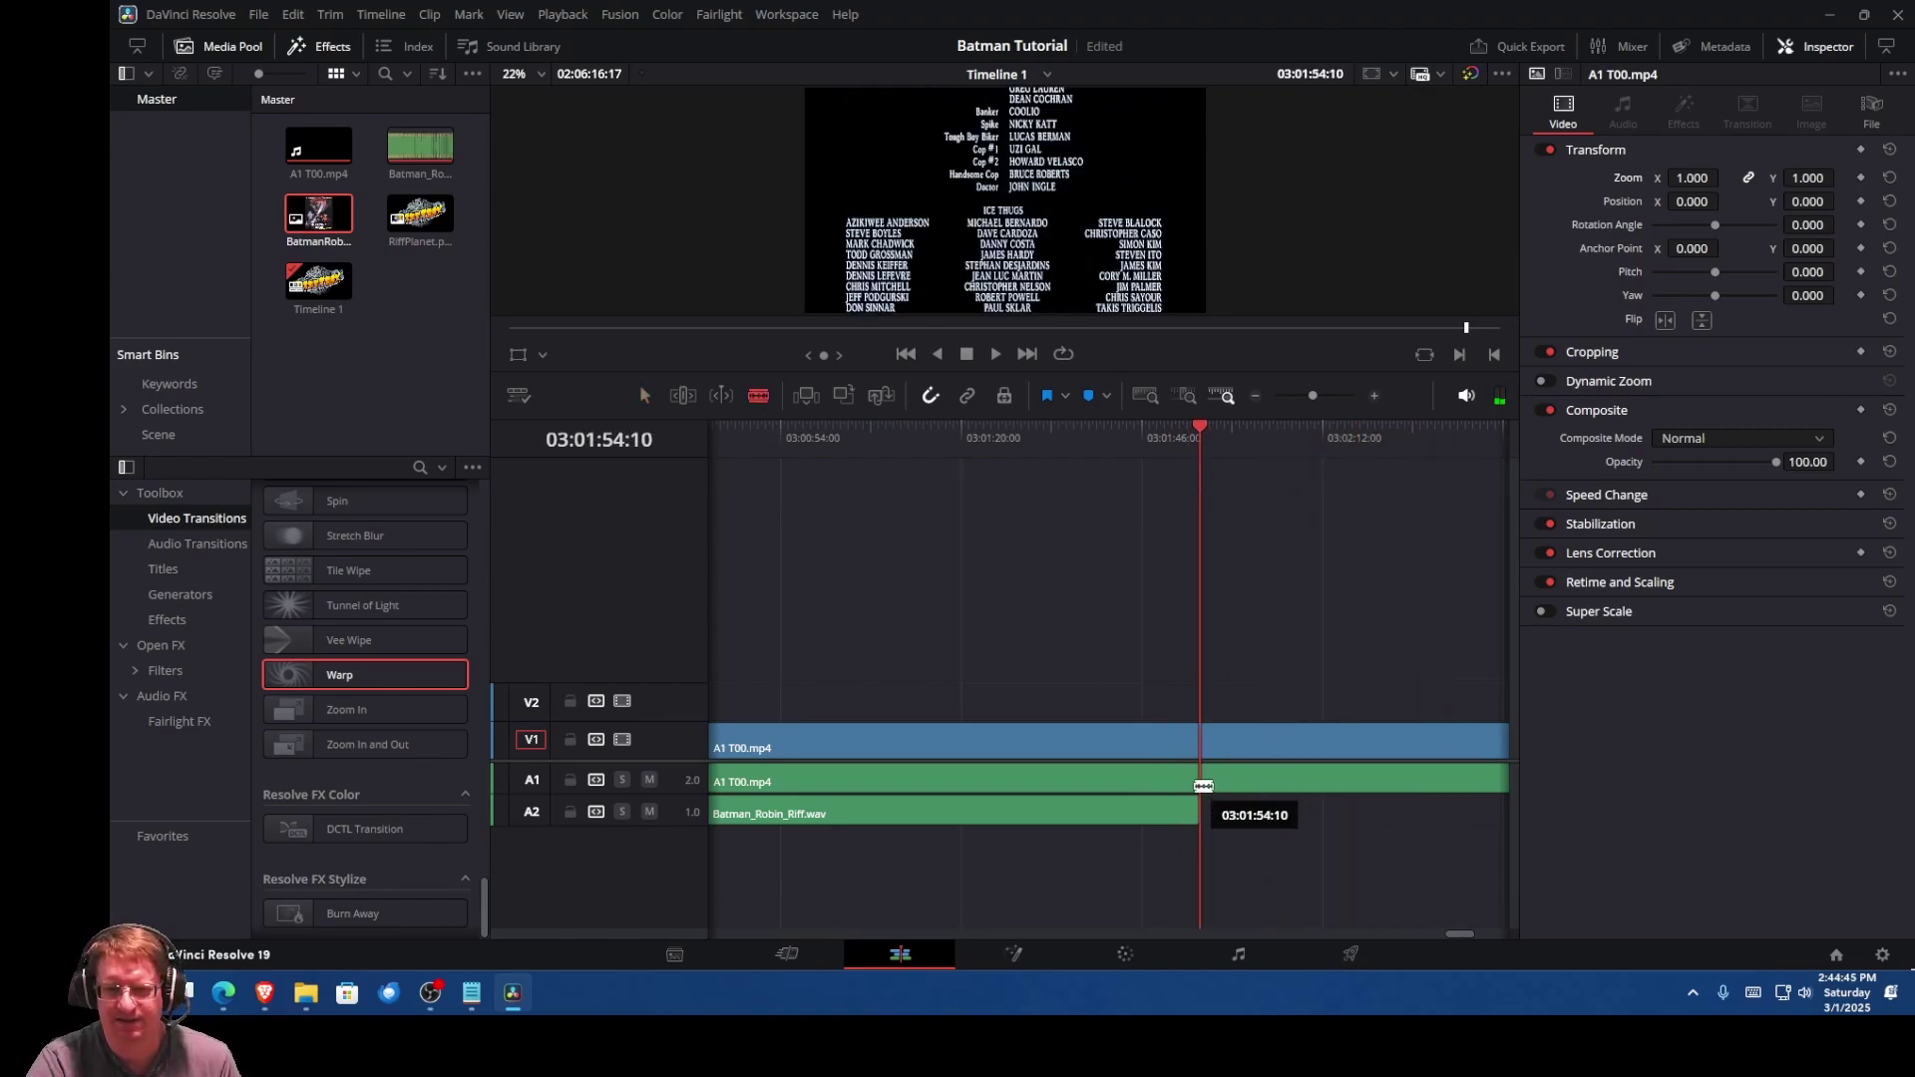
left_click(1201, 746)
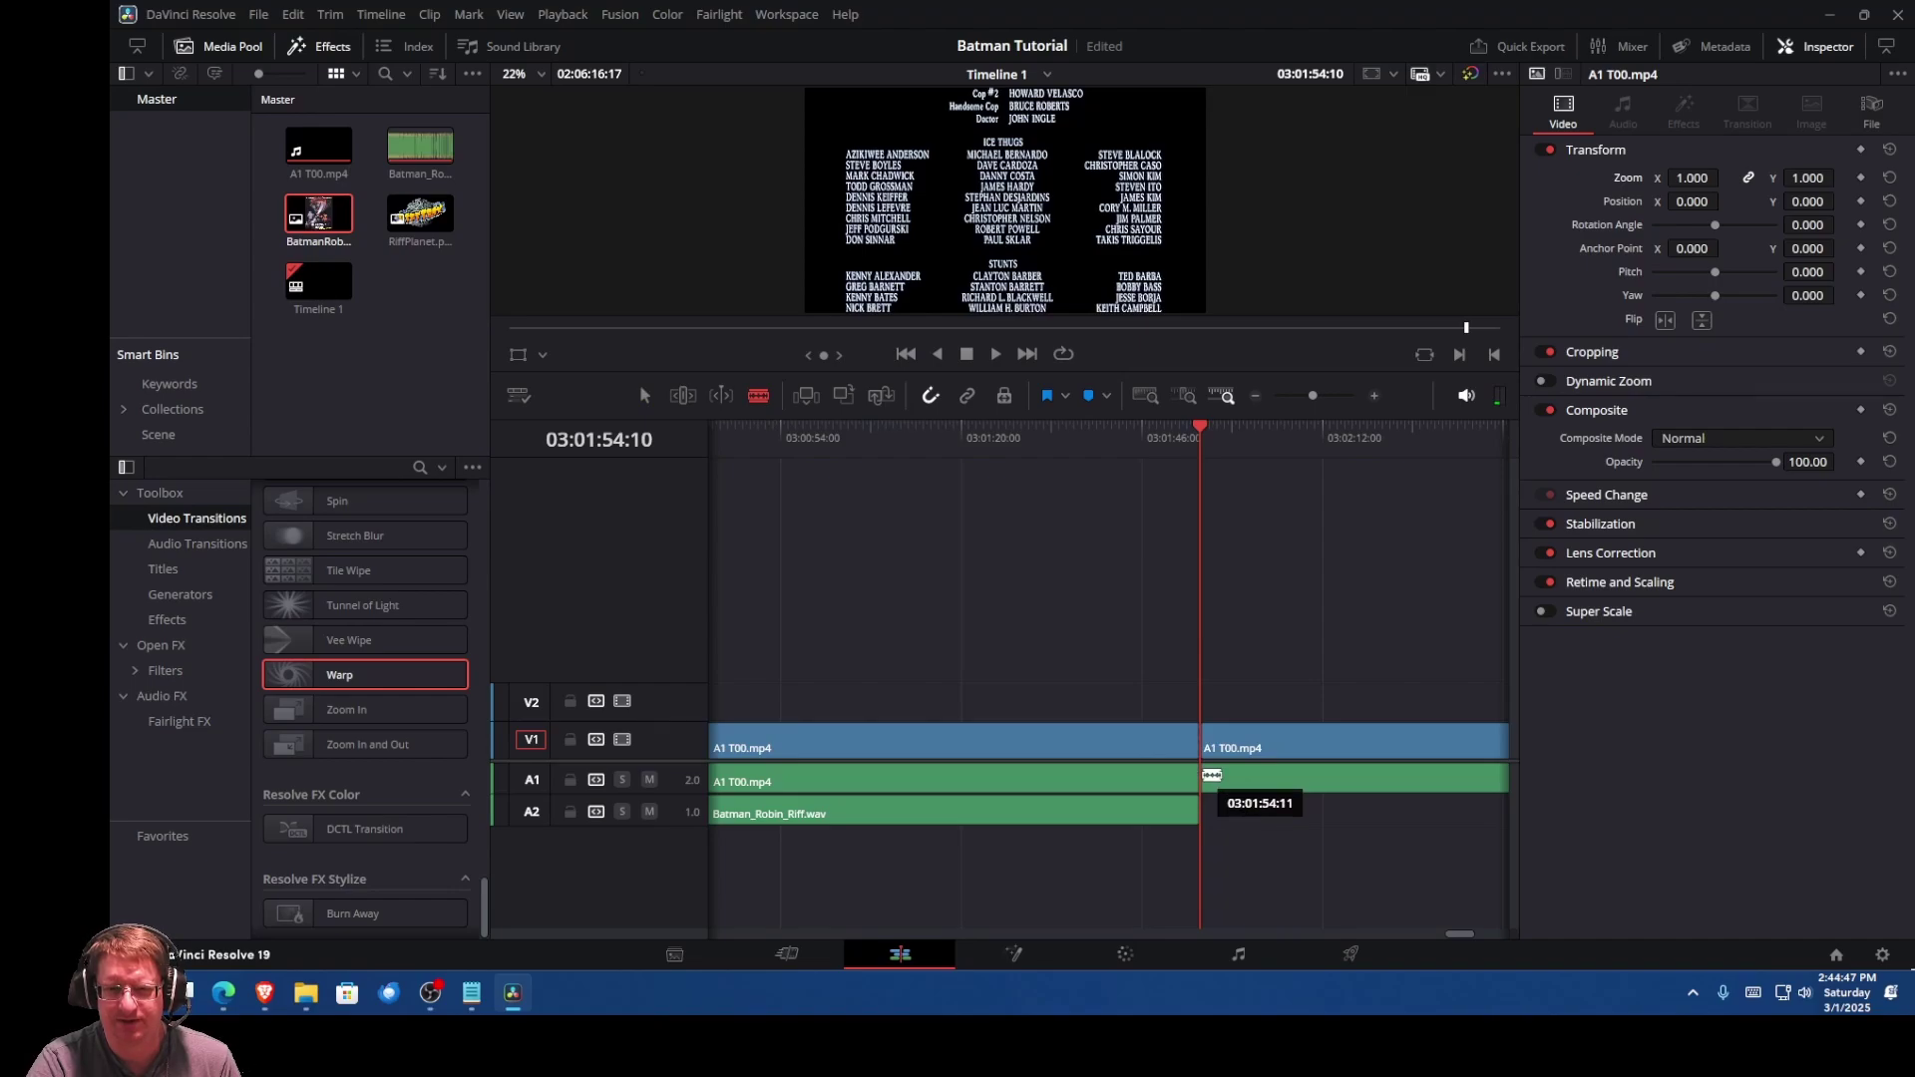
left_click(1212, 775)
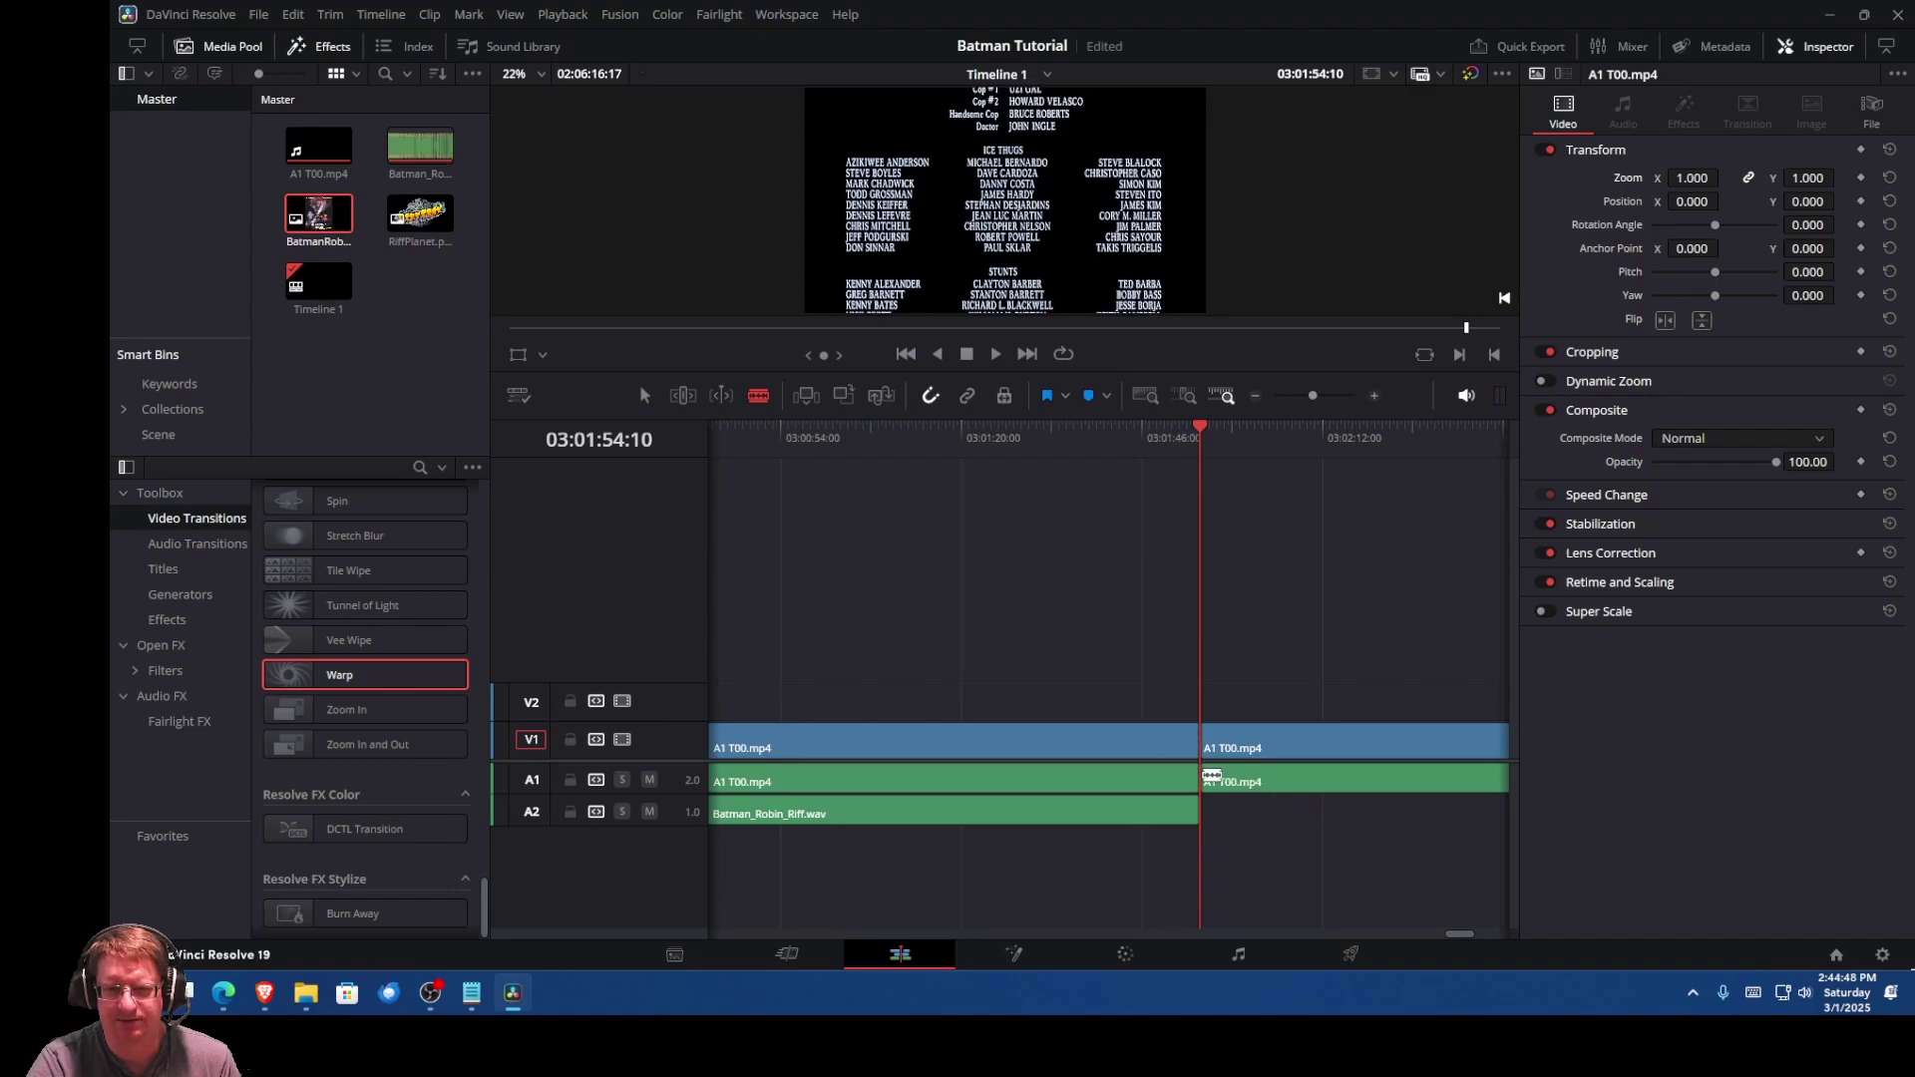
left_click(651, 397)
left_click(1345, 748)
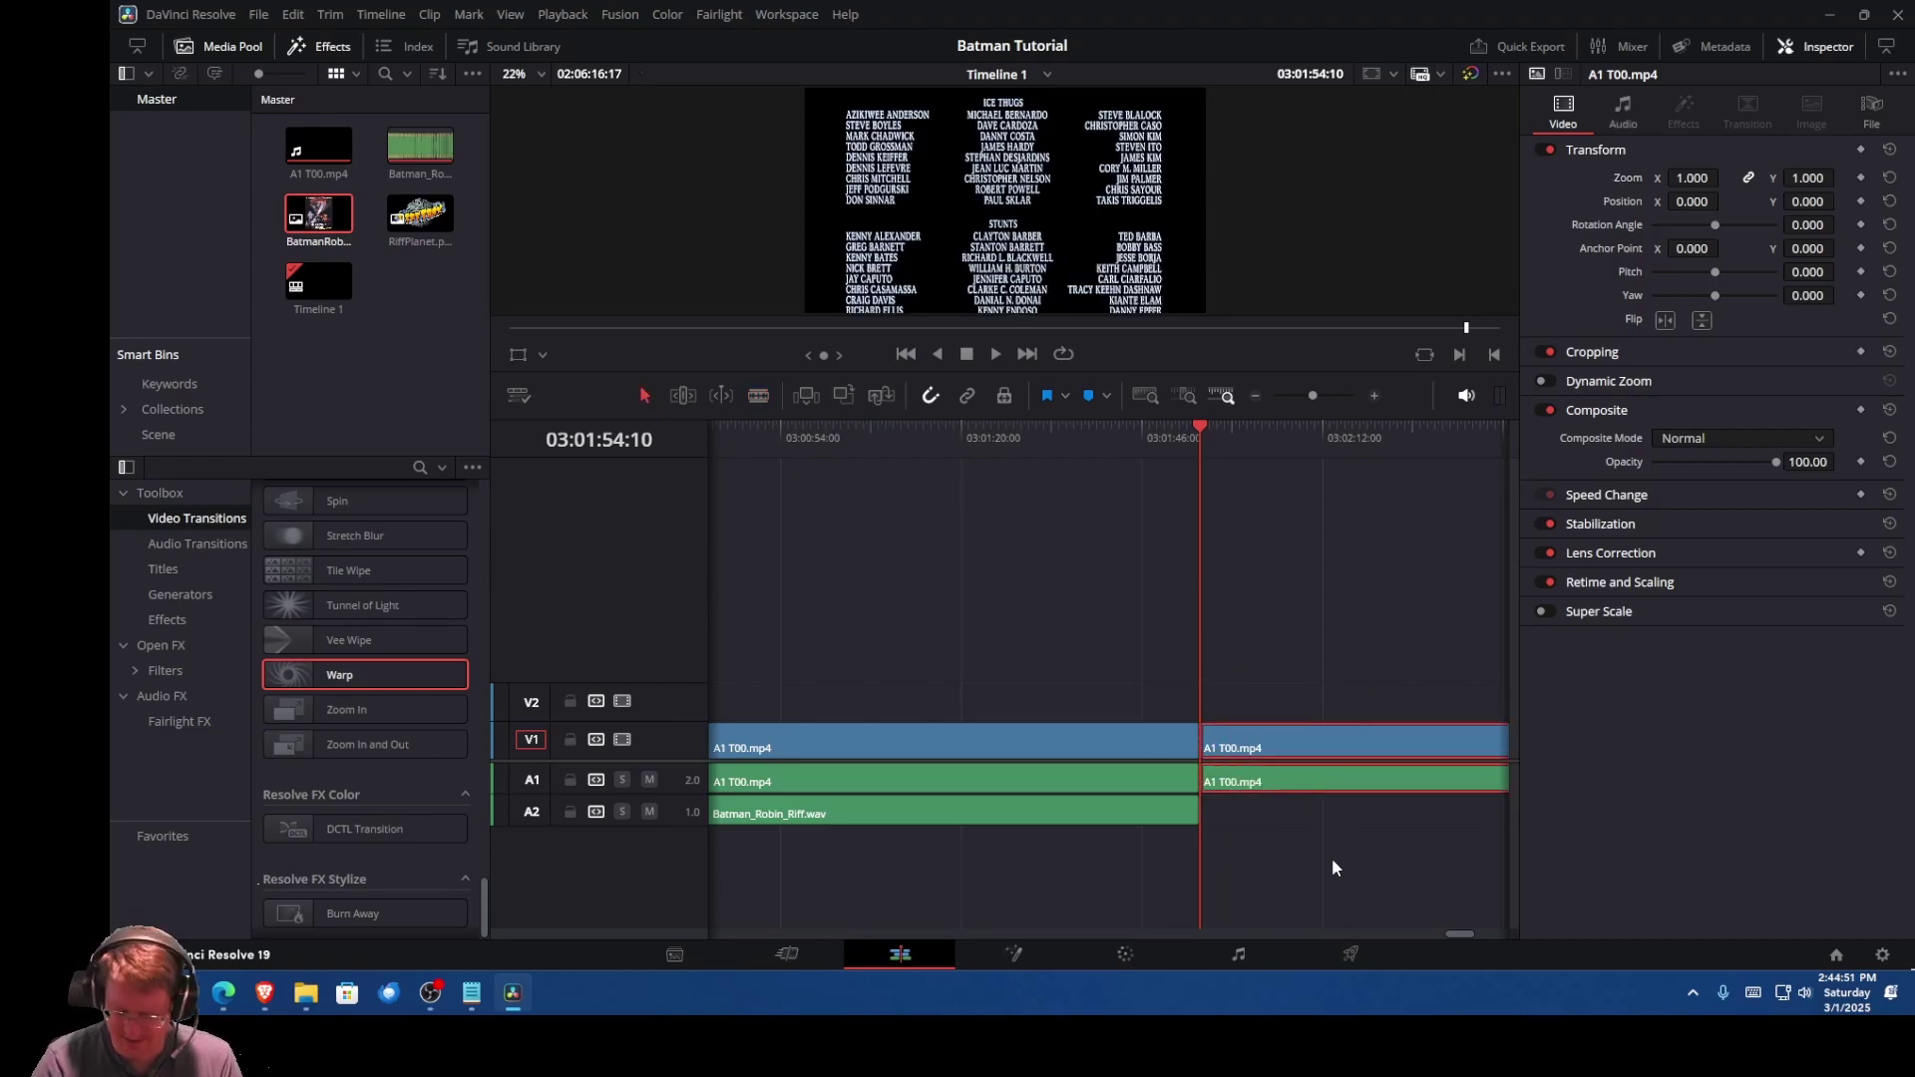
key("Delete")
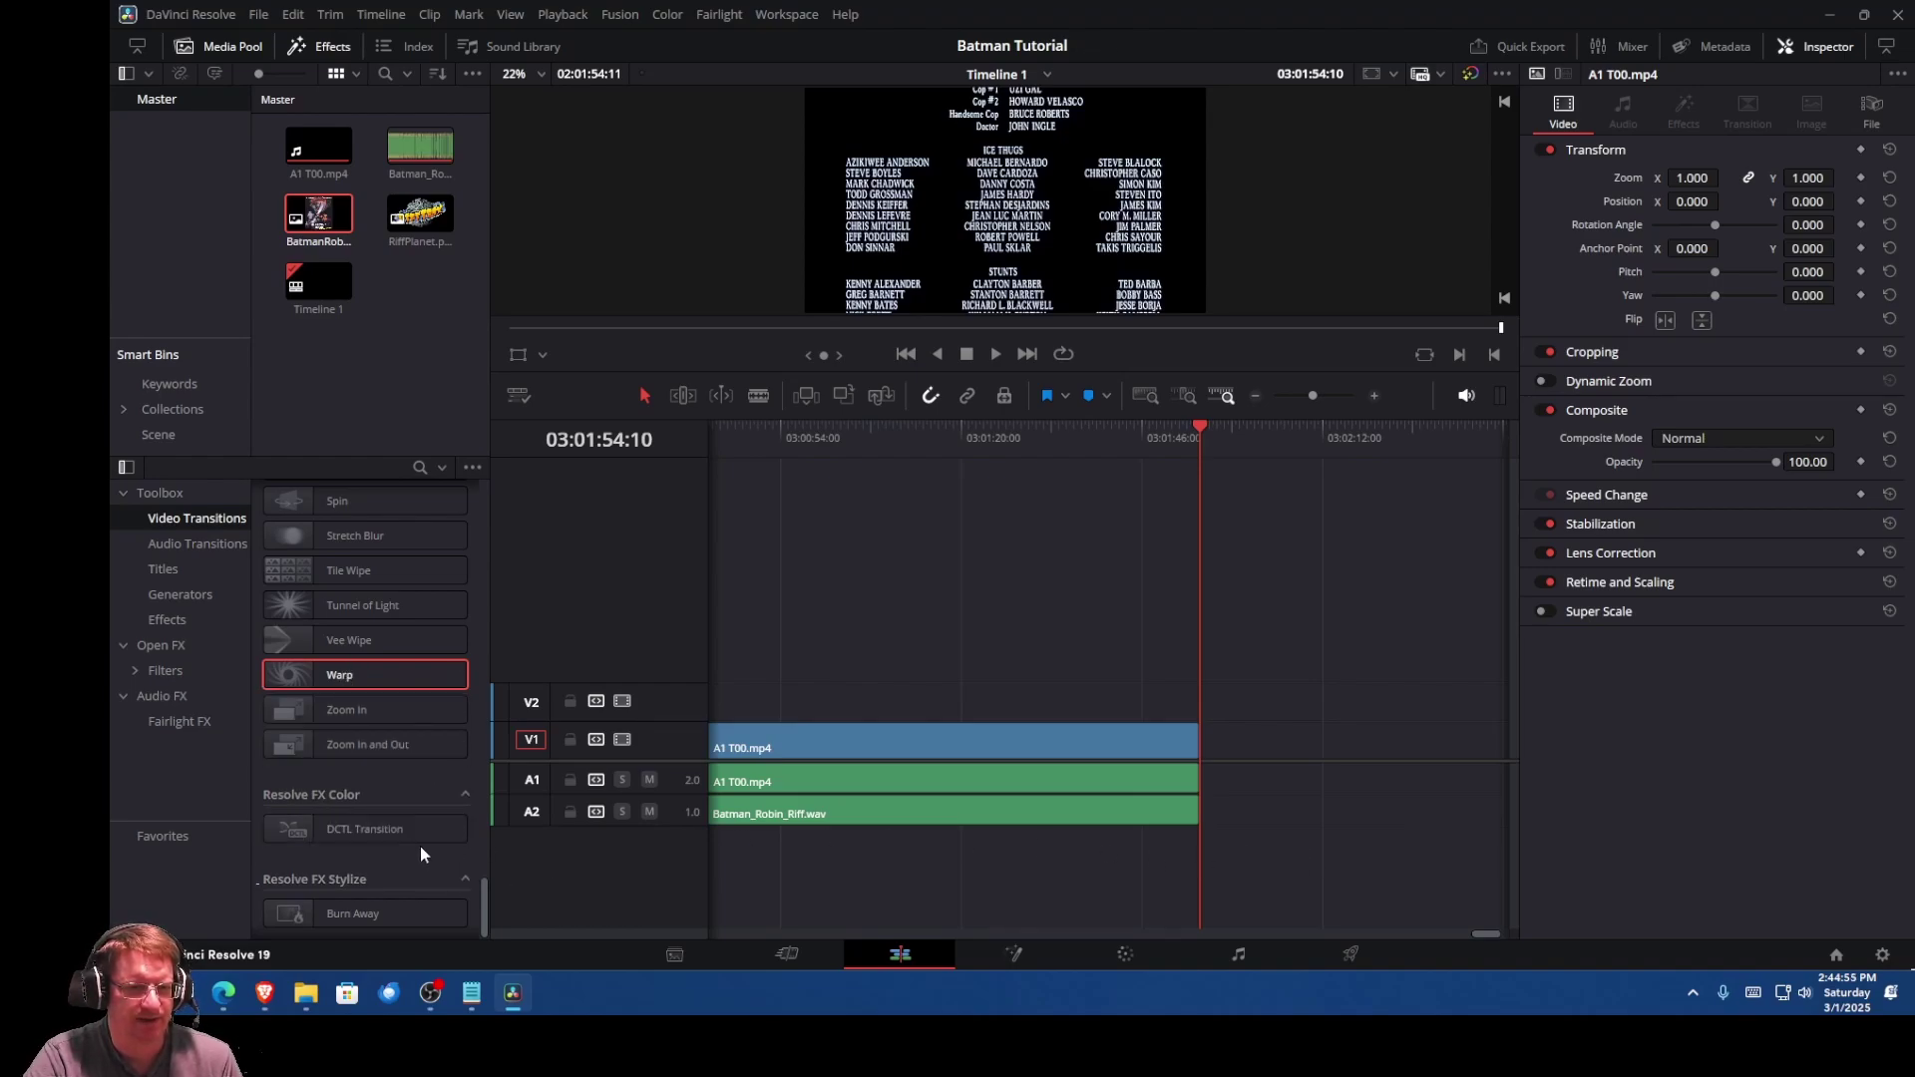
Step: Add a Round and Down transition to the end of the movie's video and a Cross Fade 0 dB to the end of its audio
scroll(367, 704, "up", 3)
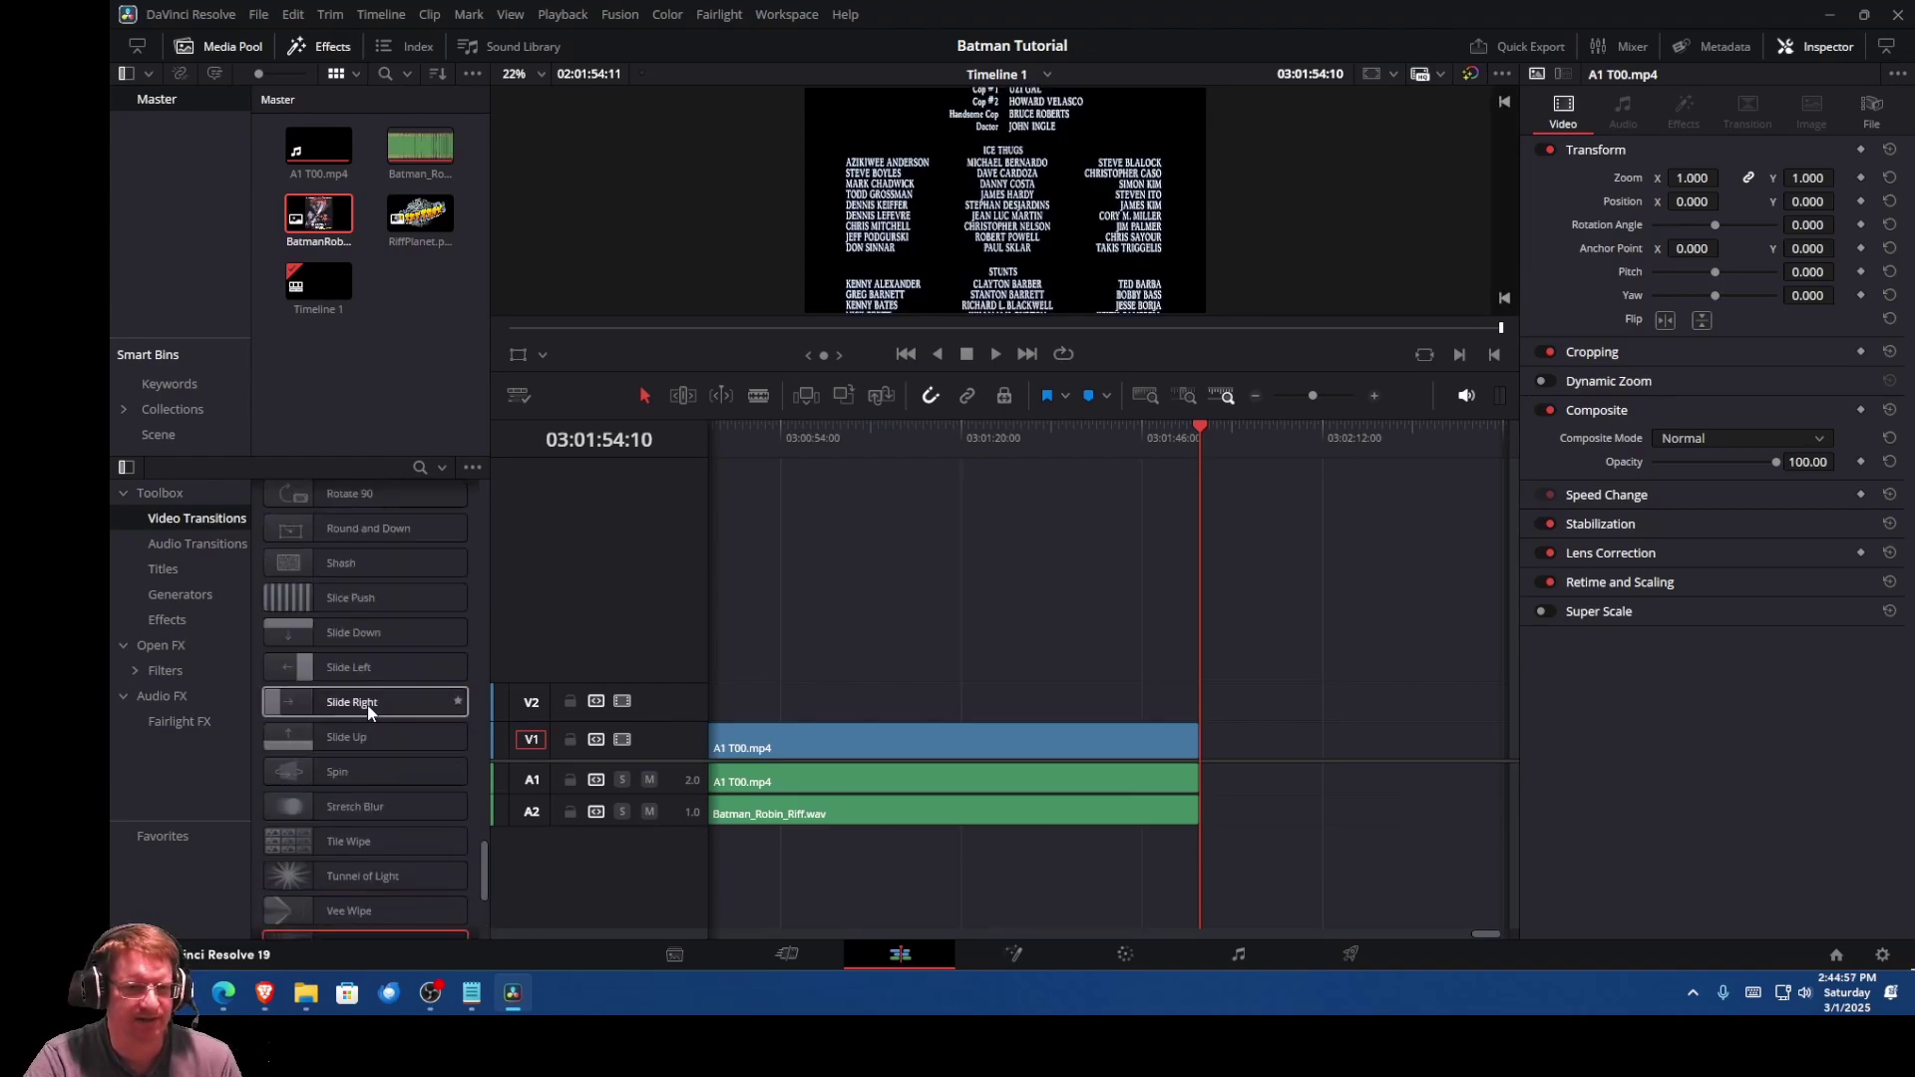
left_click(886, 750)
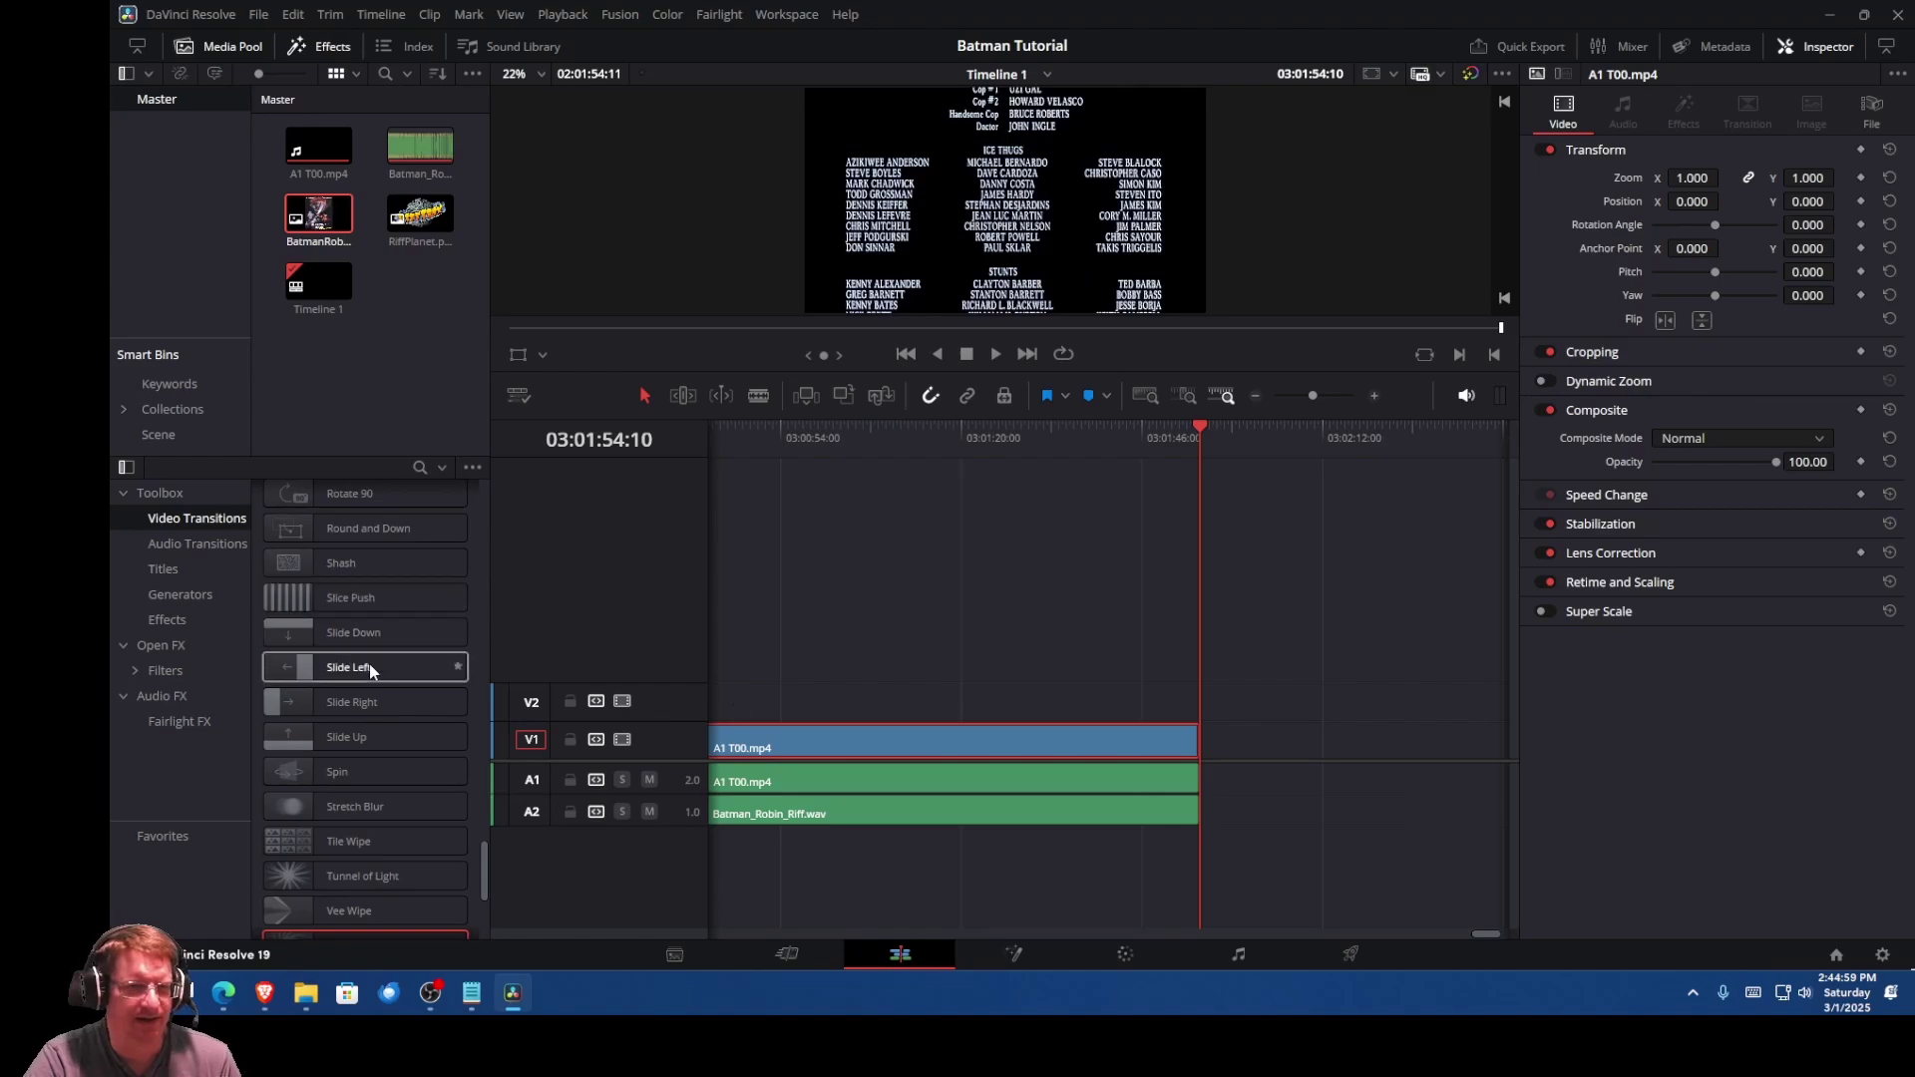
scroll(369, 662, "up", 2)
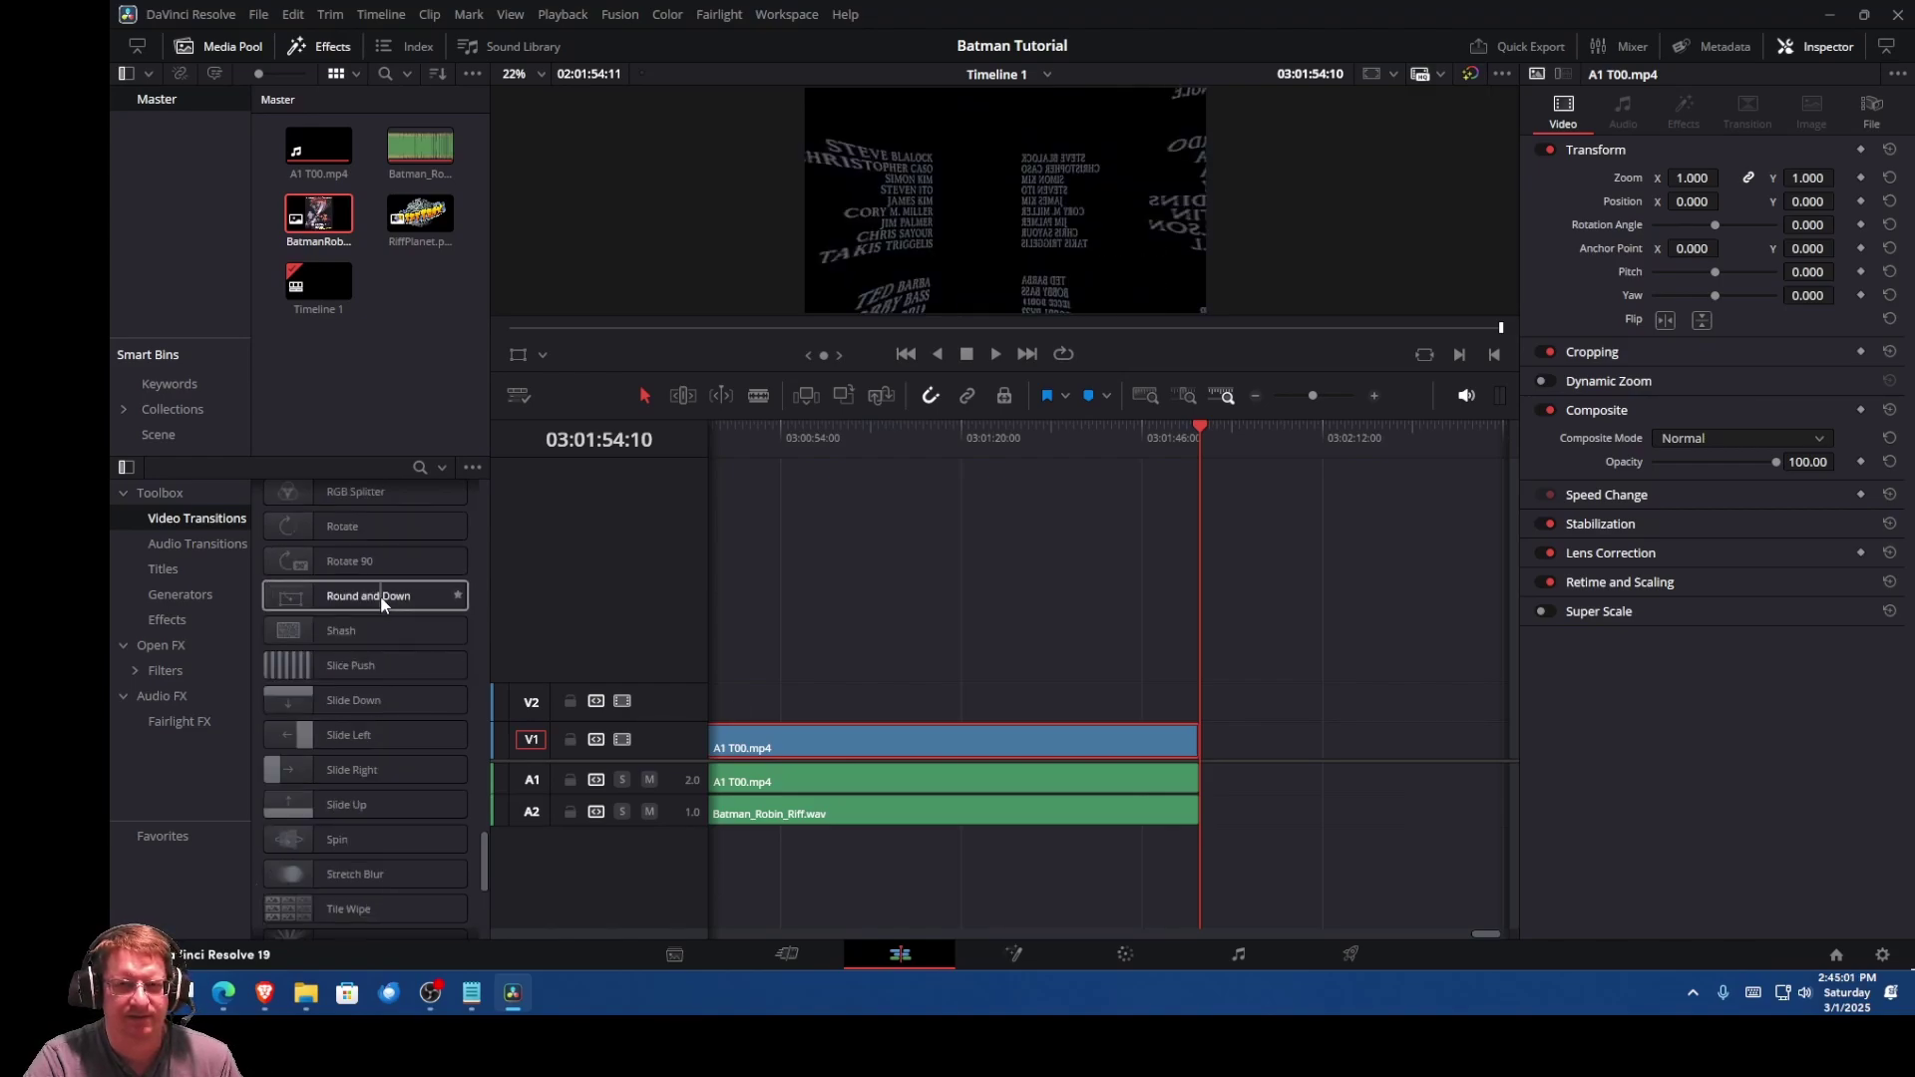
left_click_drag(381, 601, 1176, 739)
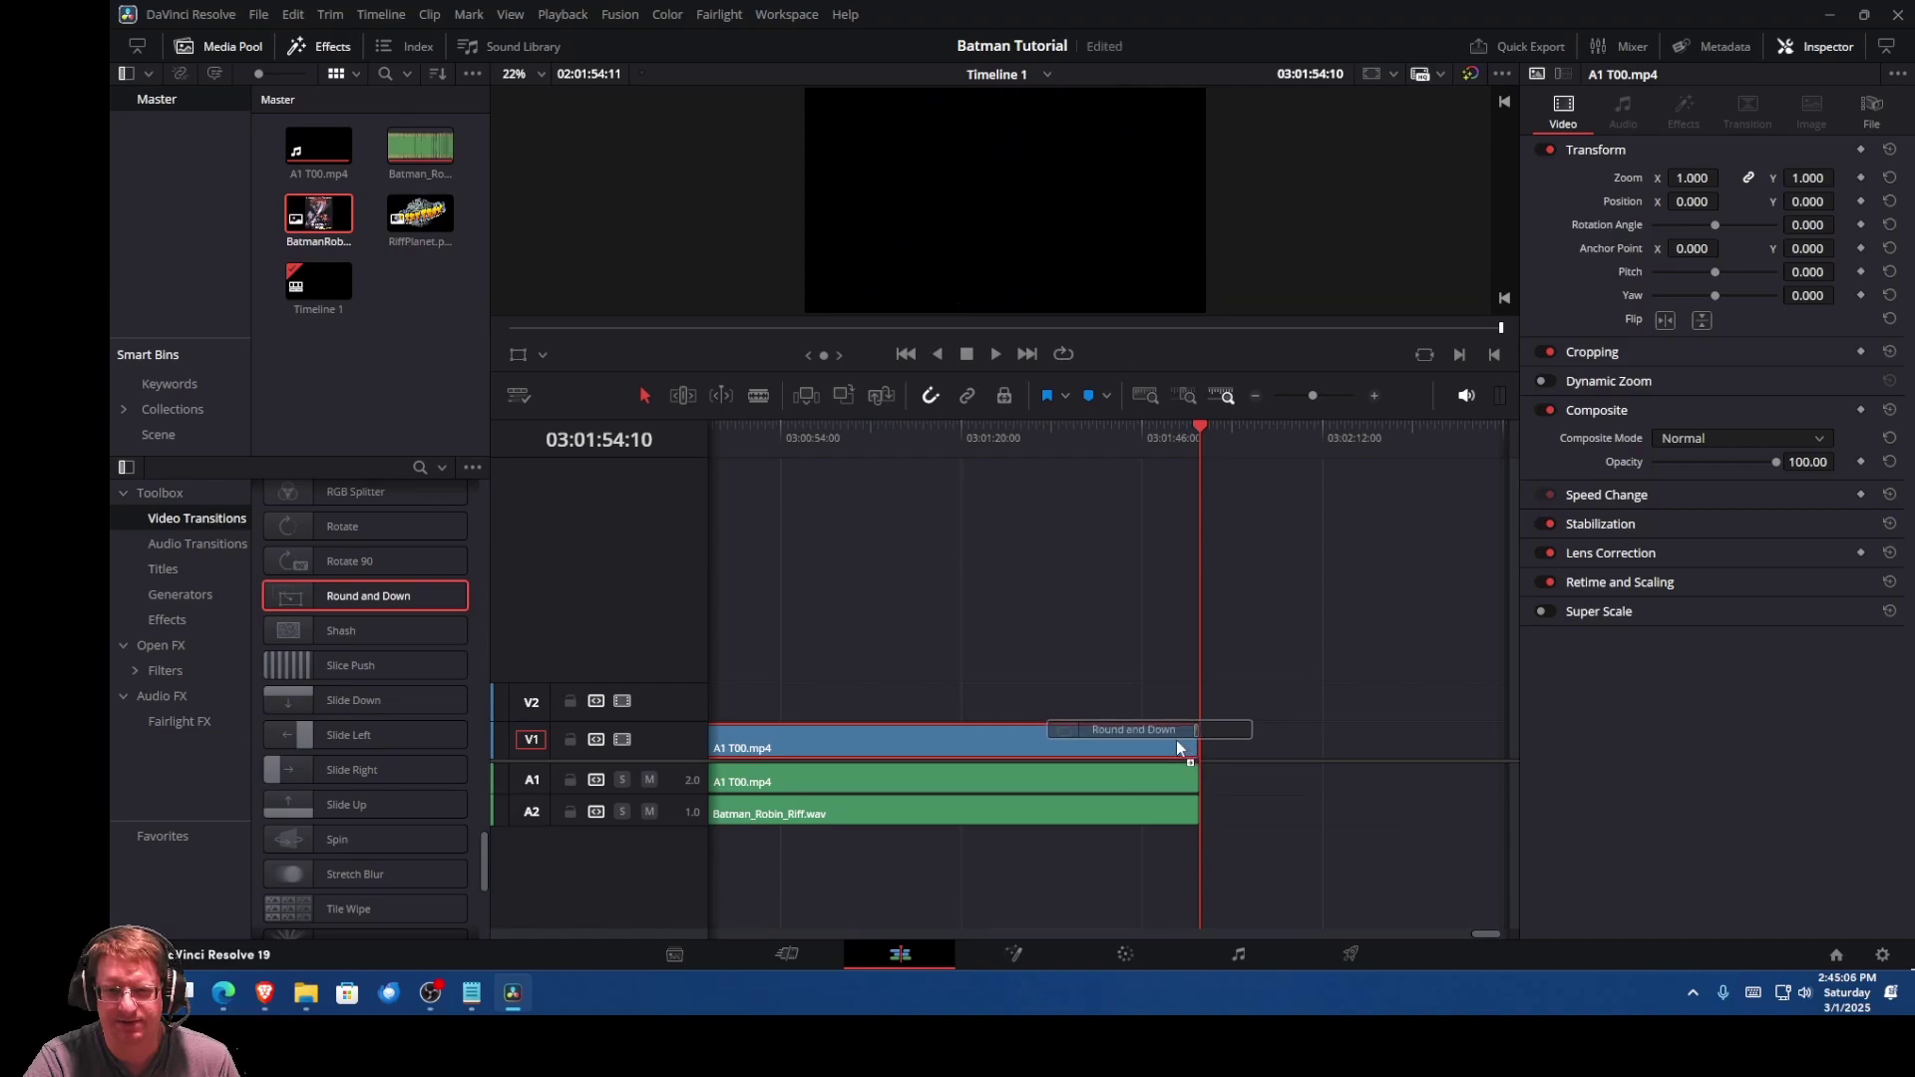
left_click(1031, 779)
left_click(198, 544)
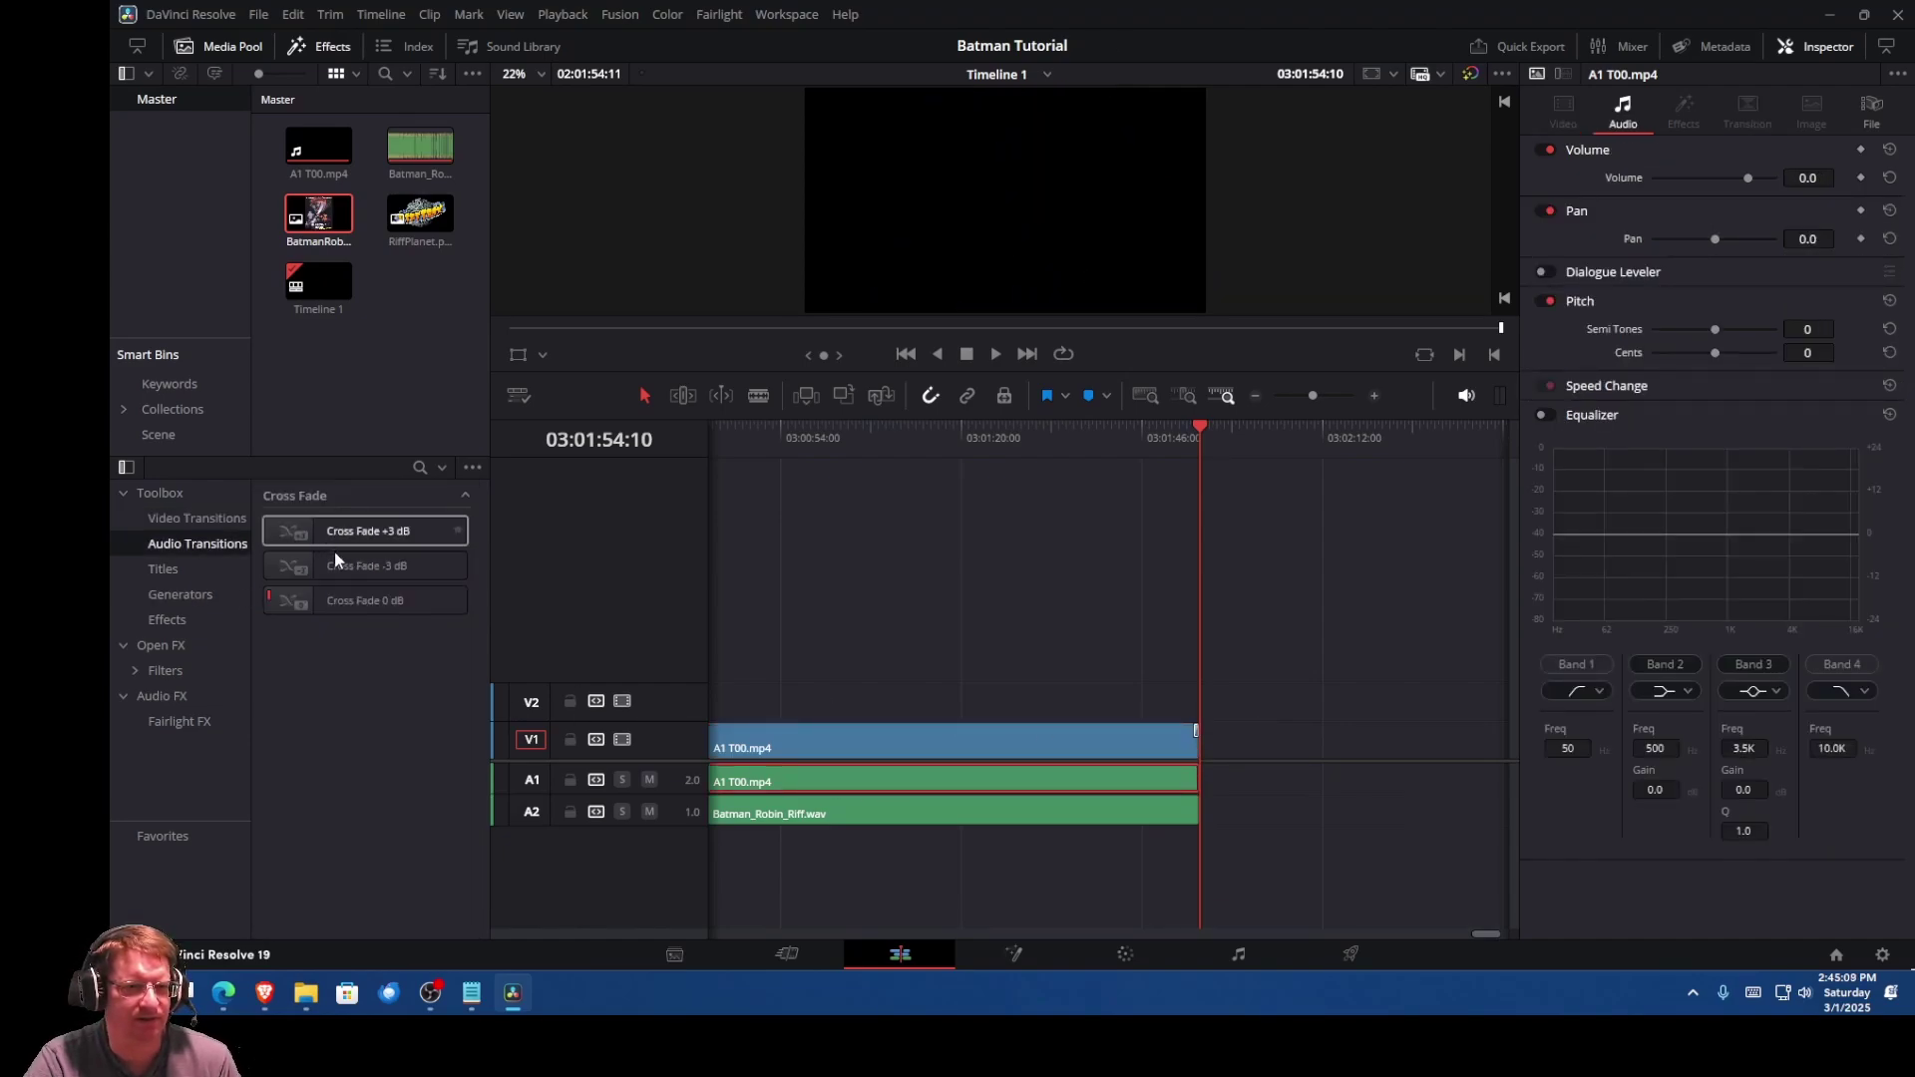
left_click_drag(359, 601, 1174, 768)
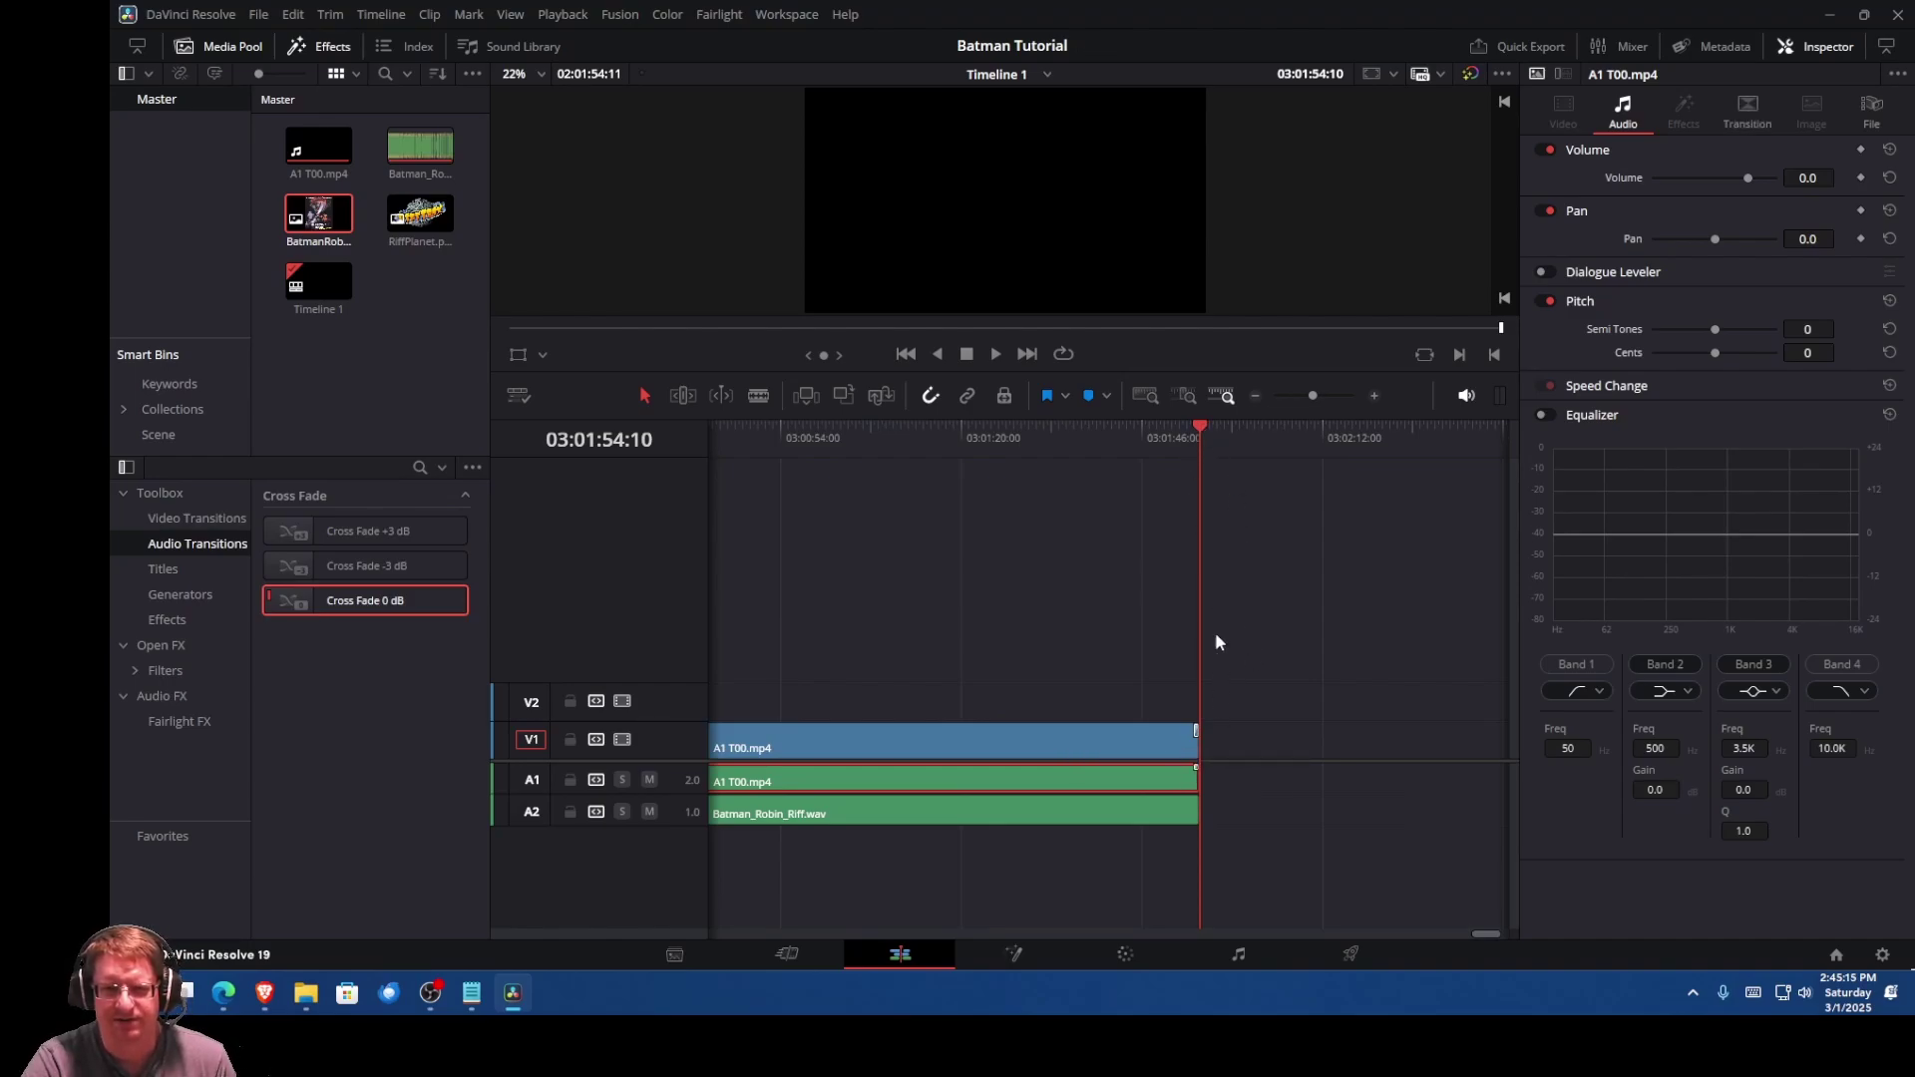
Step: Play the last seconds of the timeline to review the closing video transition and audio fade
left_click(1372, 397)
left_click(1372, 397)
left_click_drag(1323, 397, 1338, 396)
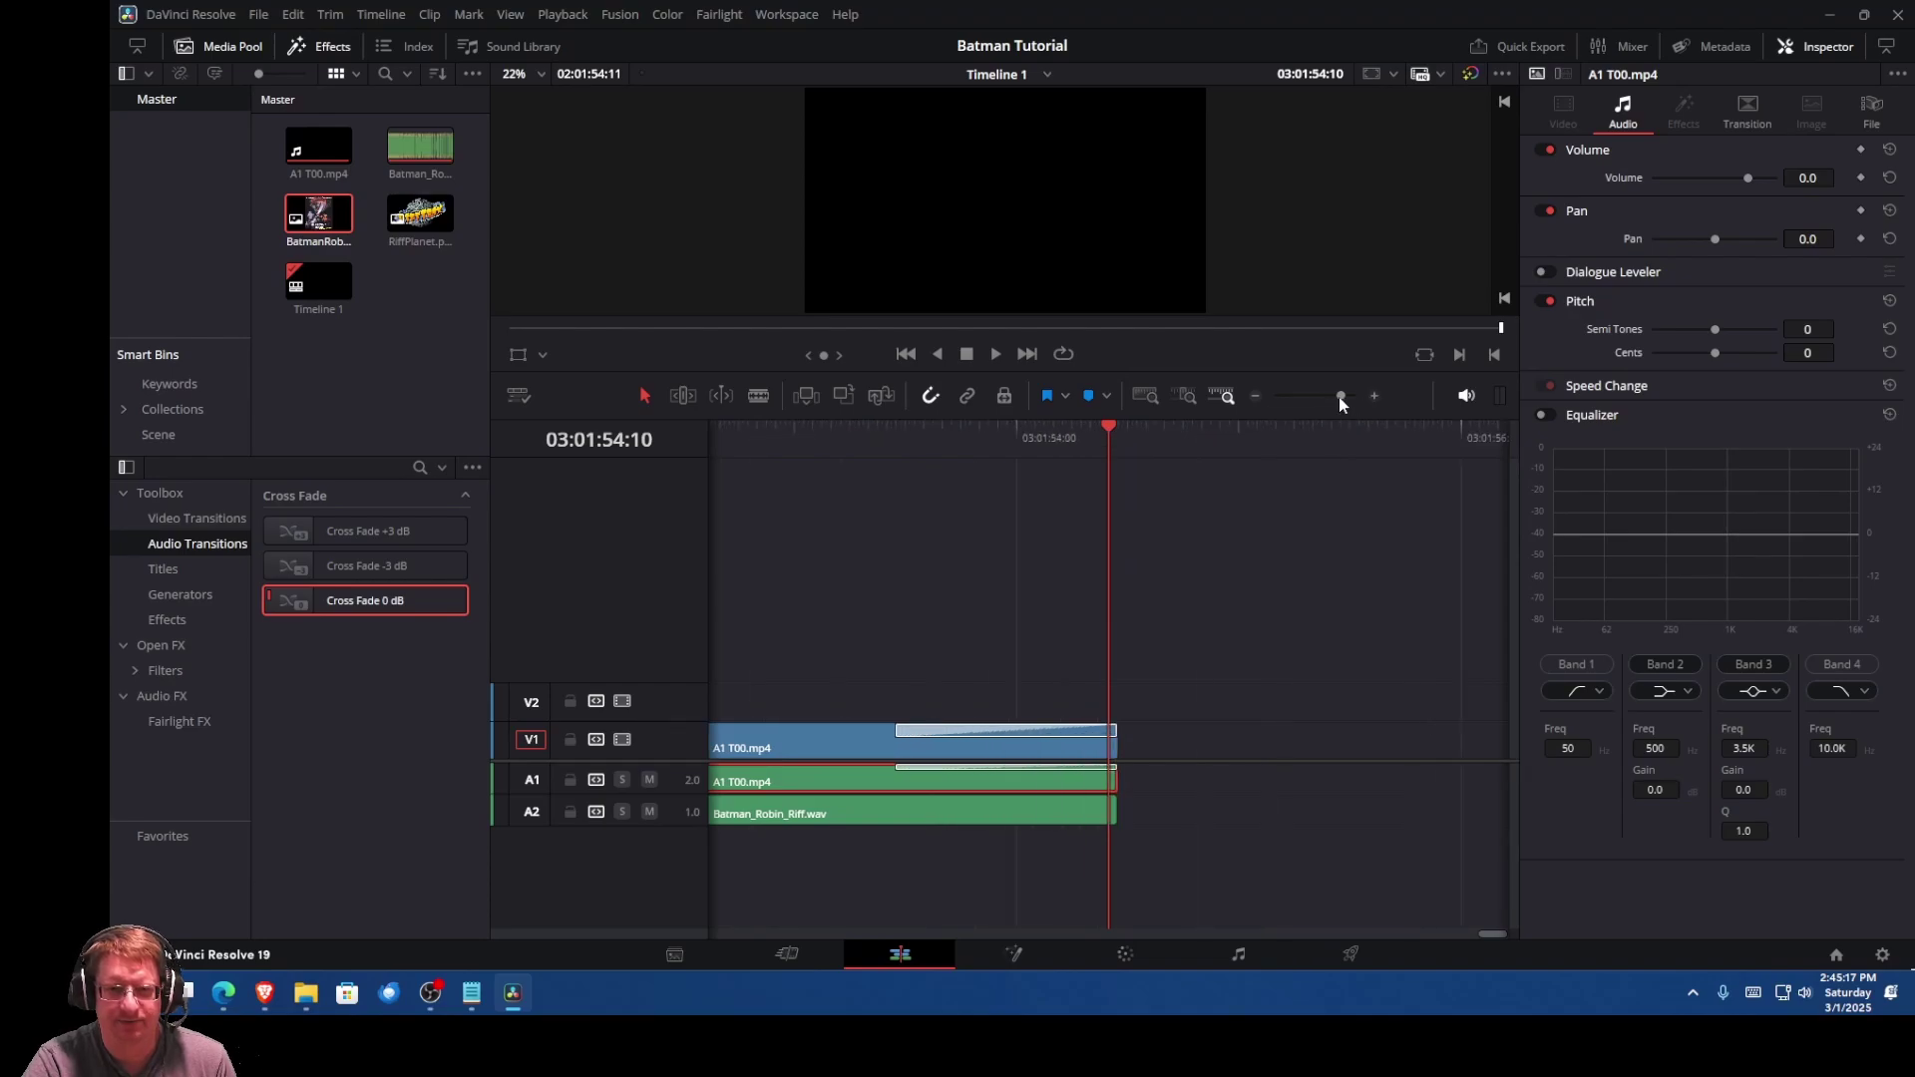
left_click_drag(1110, 422, 846, 433)
left_click(992, 355)
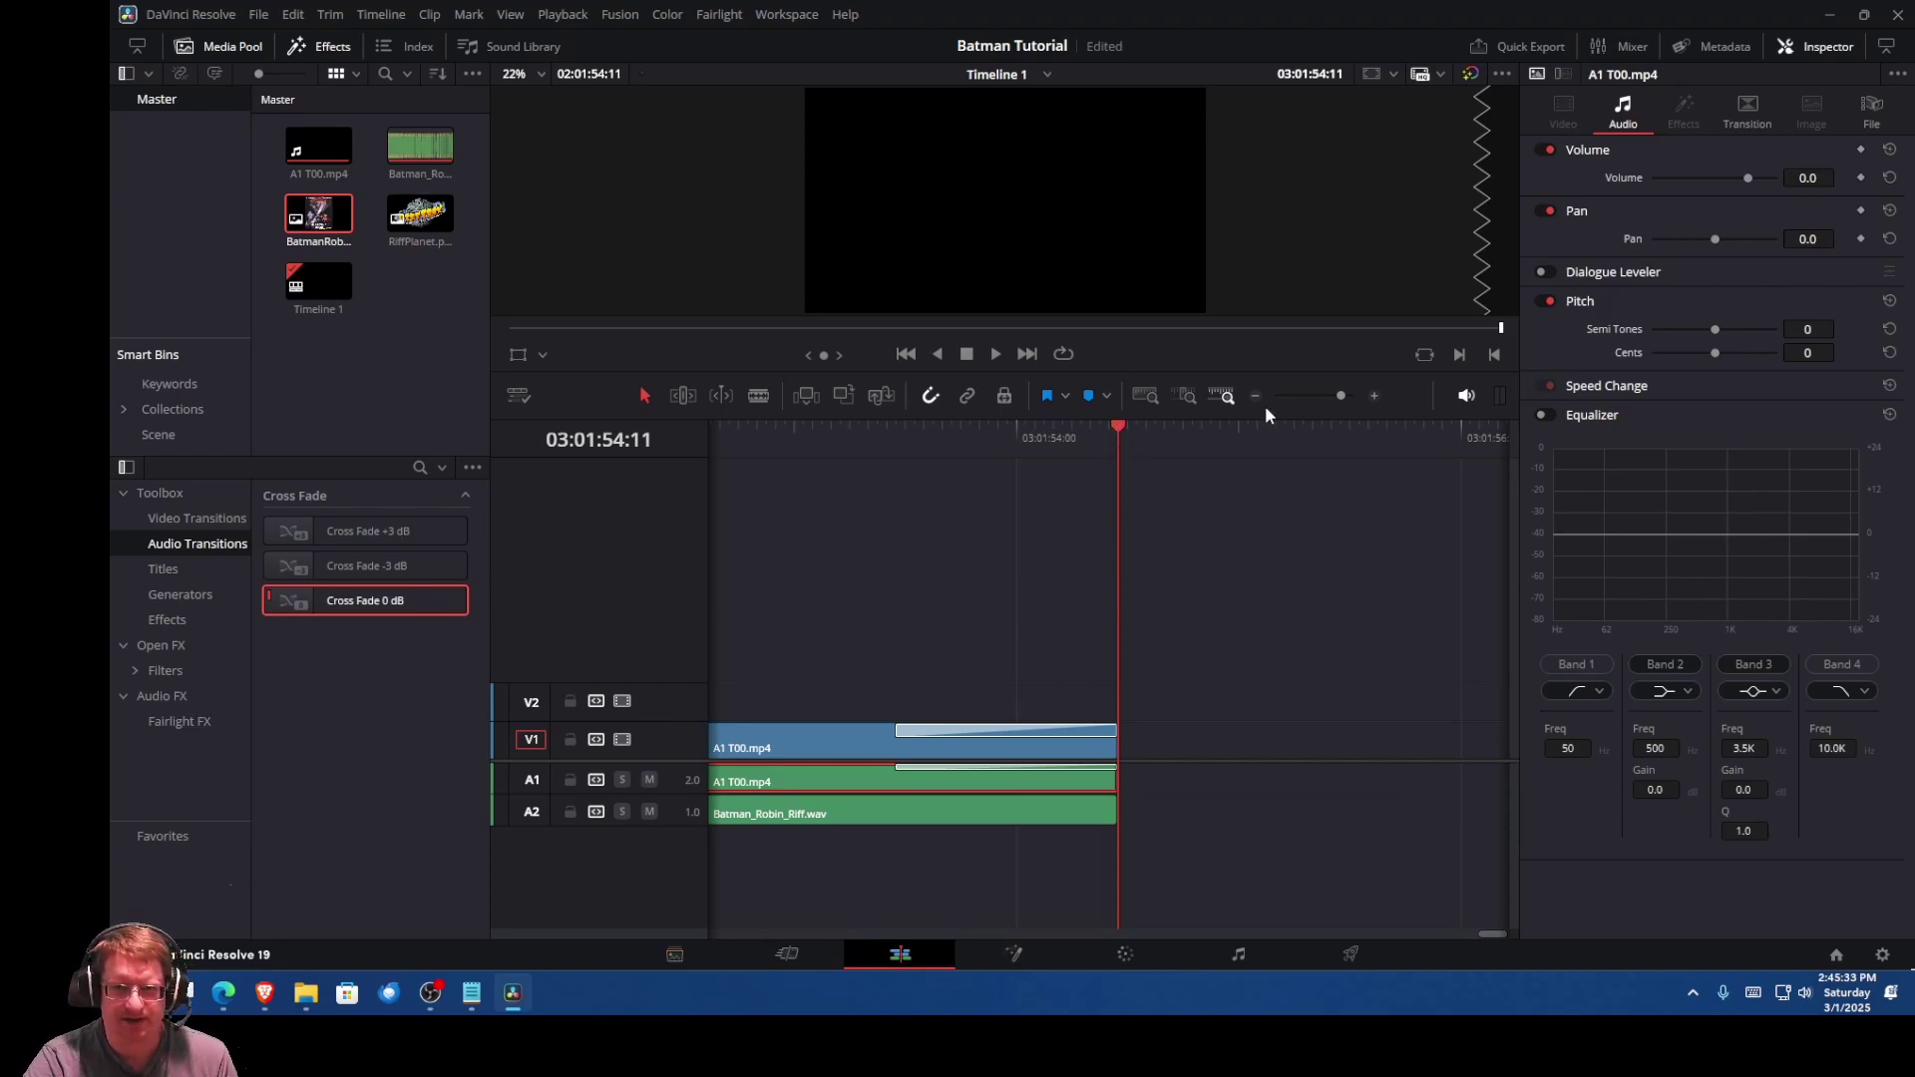
Step: Go to about 01:10:54 in the timeline and play a few seconds to compare the movie and riff audio levels
left_click_drag(1337, 395, 1318, 398)
left_click_drag(1109, 428, 836, 456)
left_click_drag(1315, 395, 1287, 392)
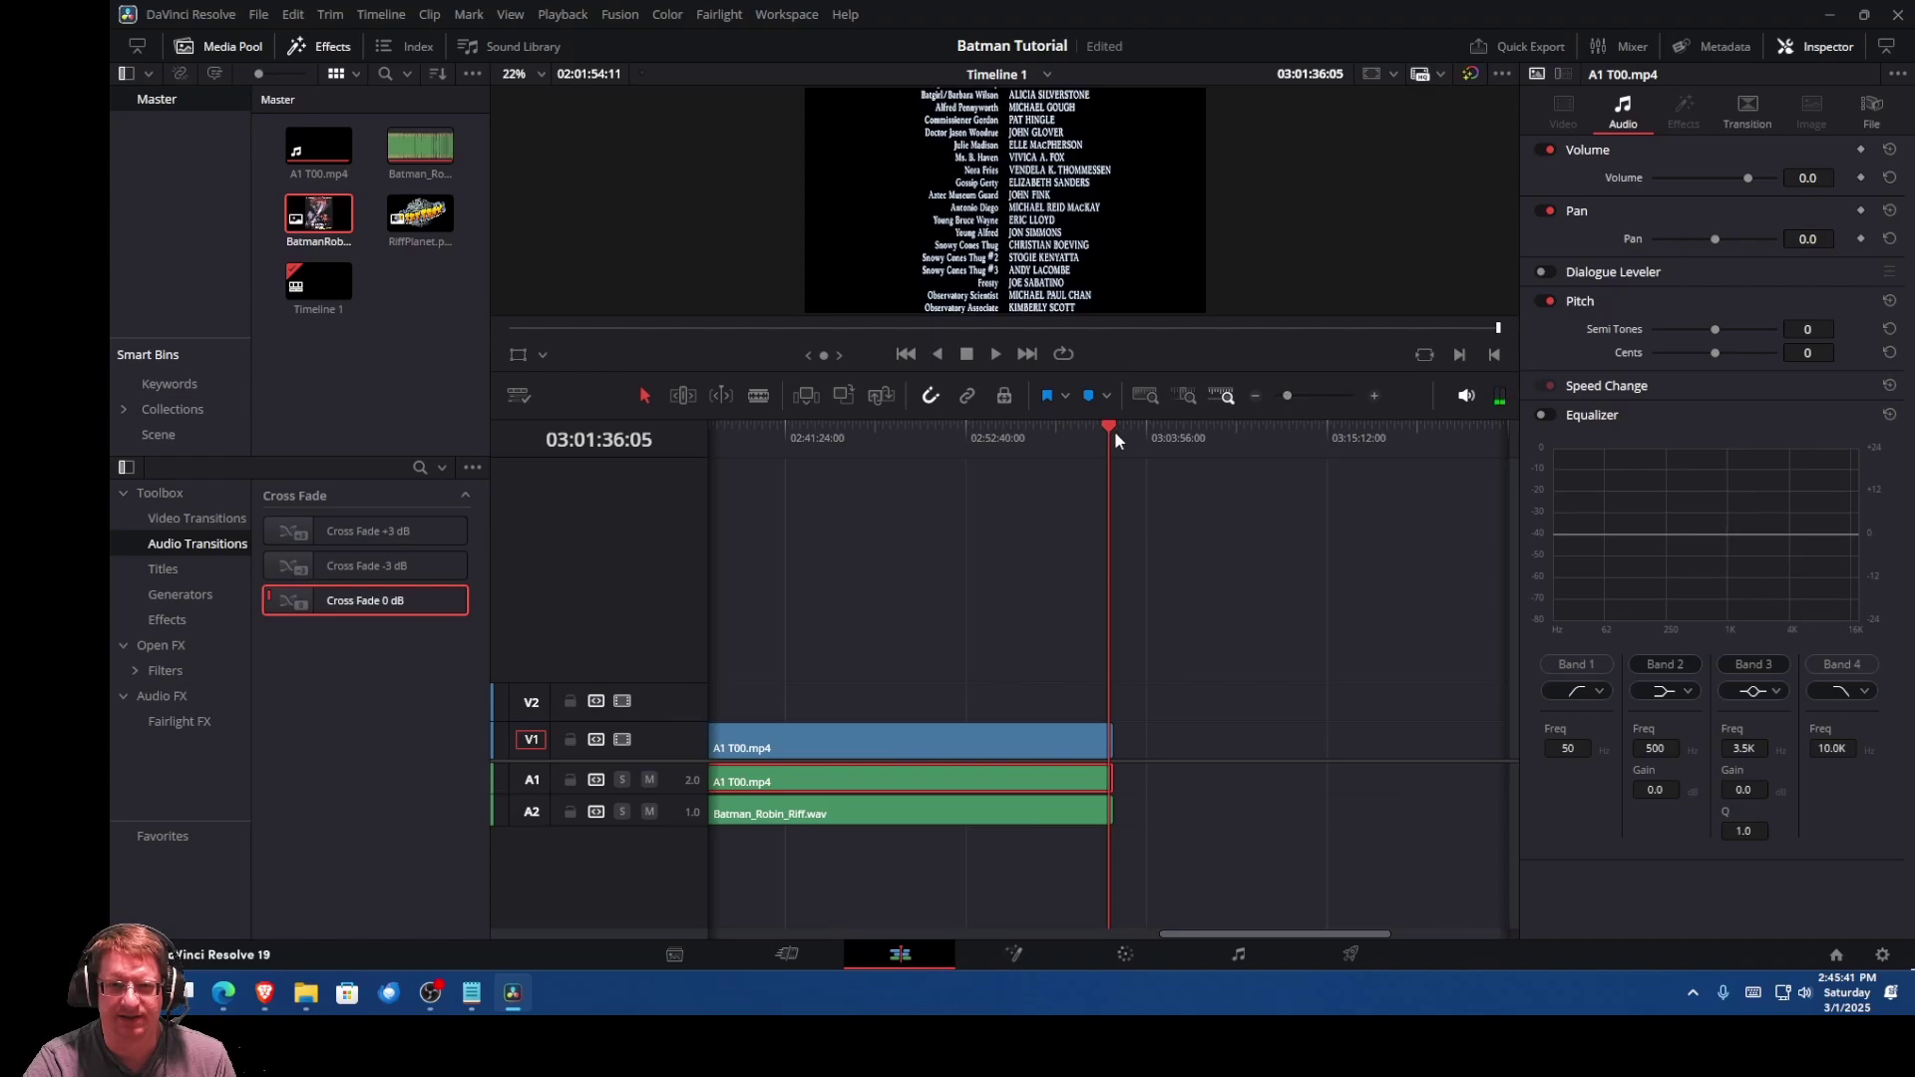
left_click_drag(1115, 439, 886, 510)
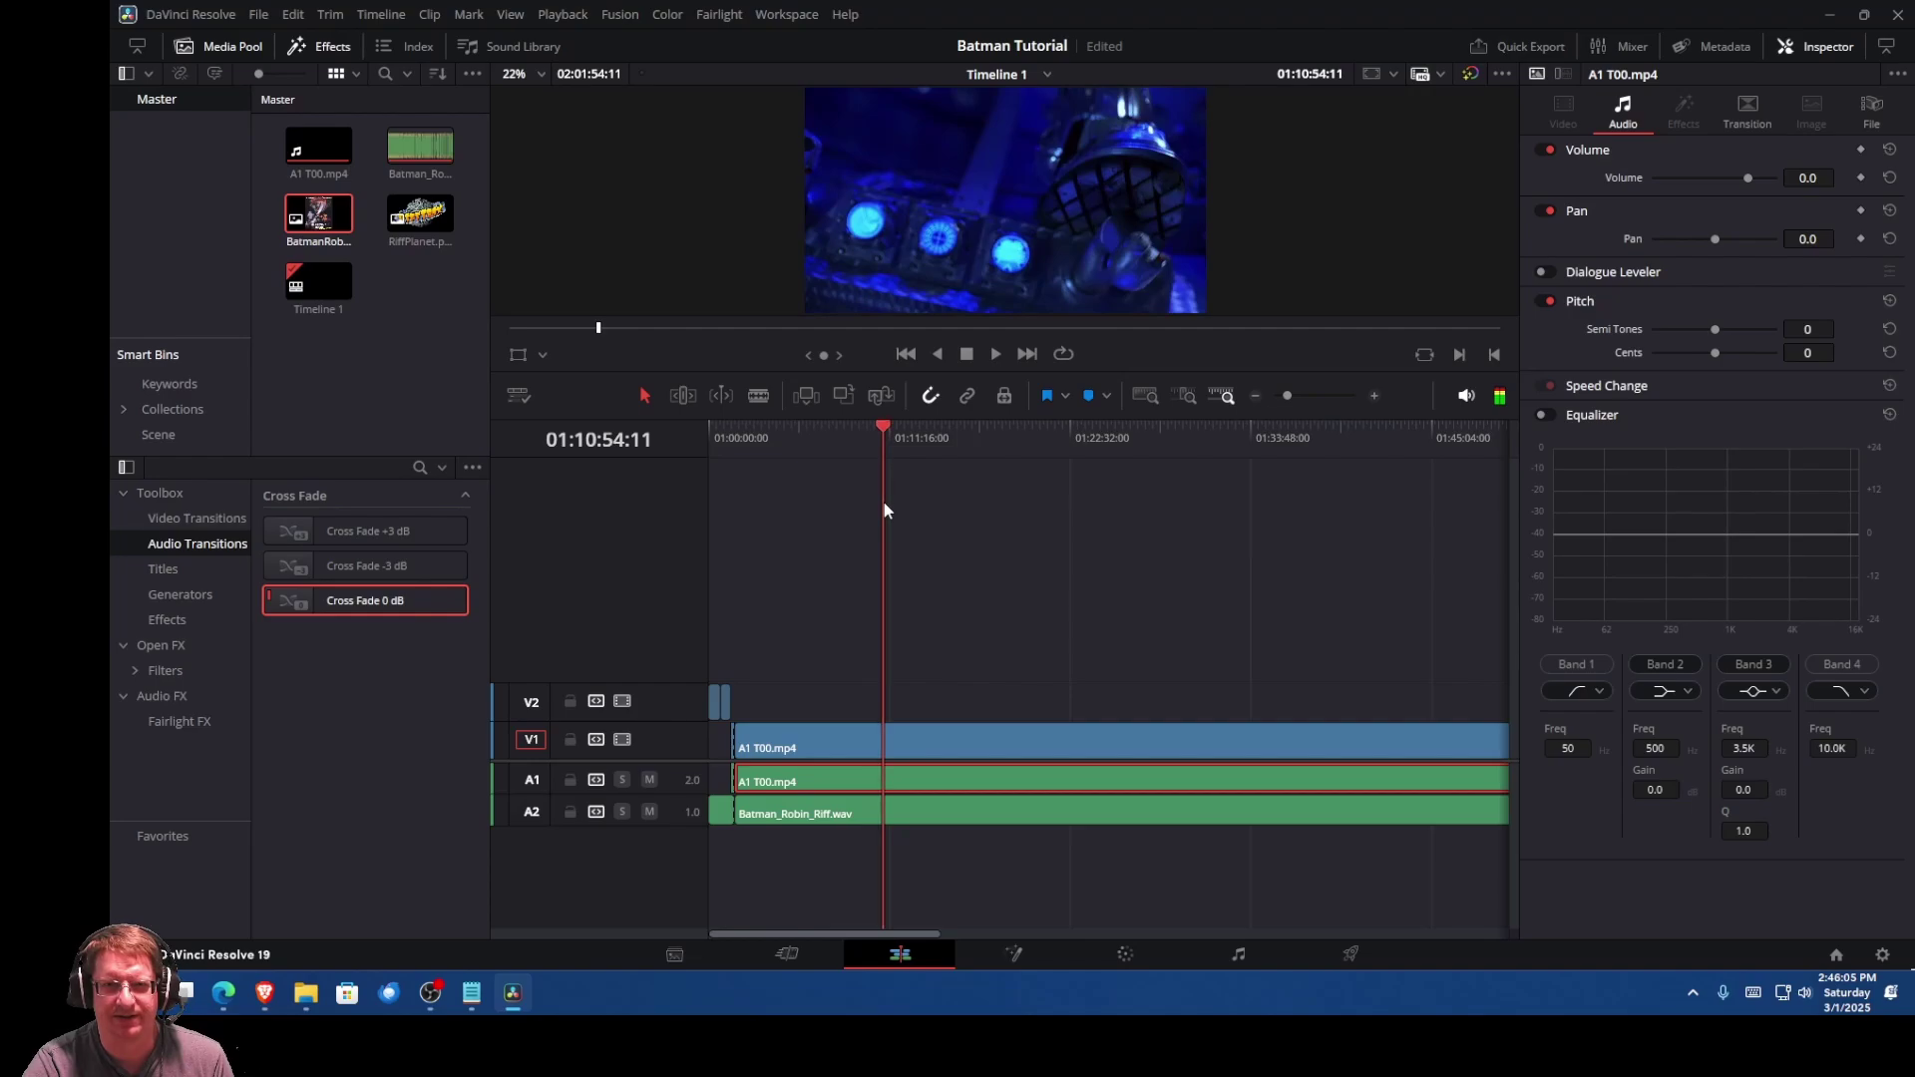
left_click(1372, 397)
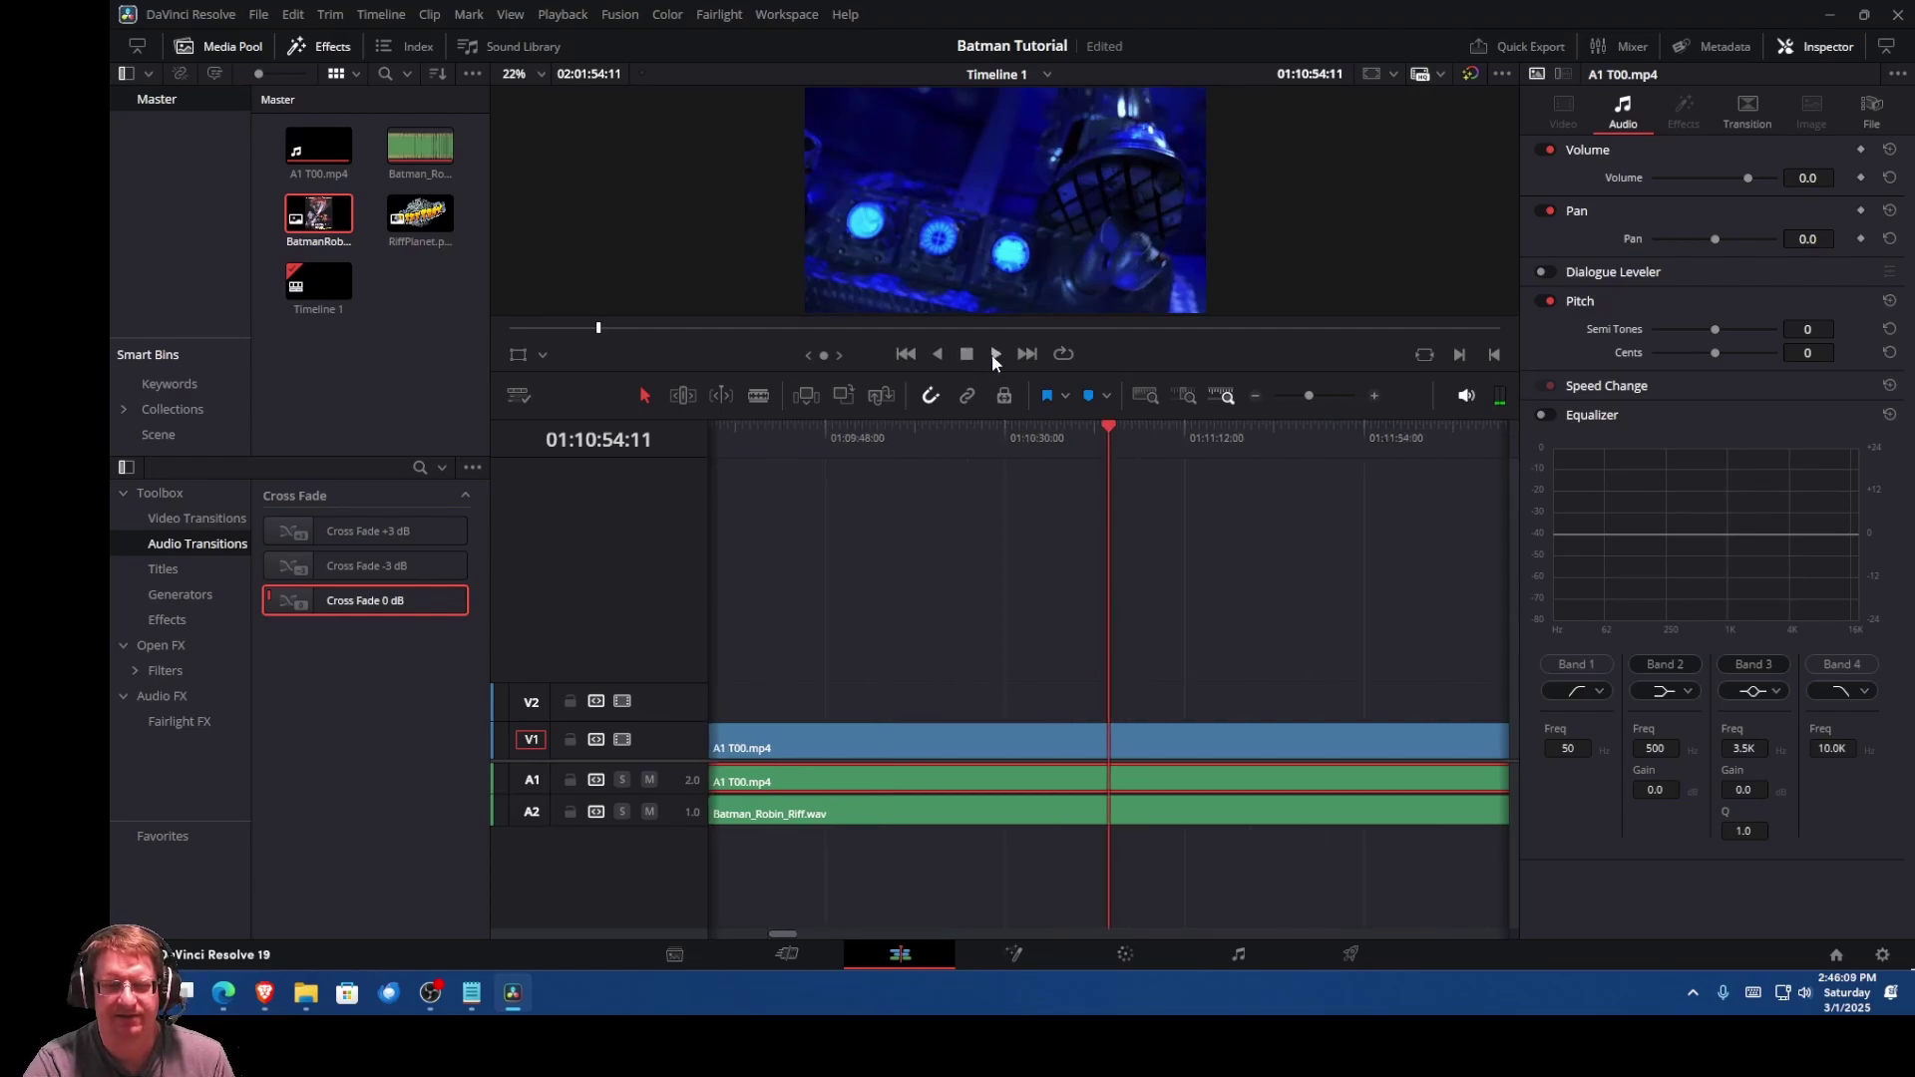
key("alt+Tab")
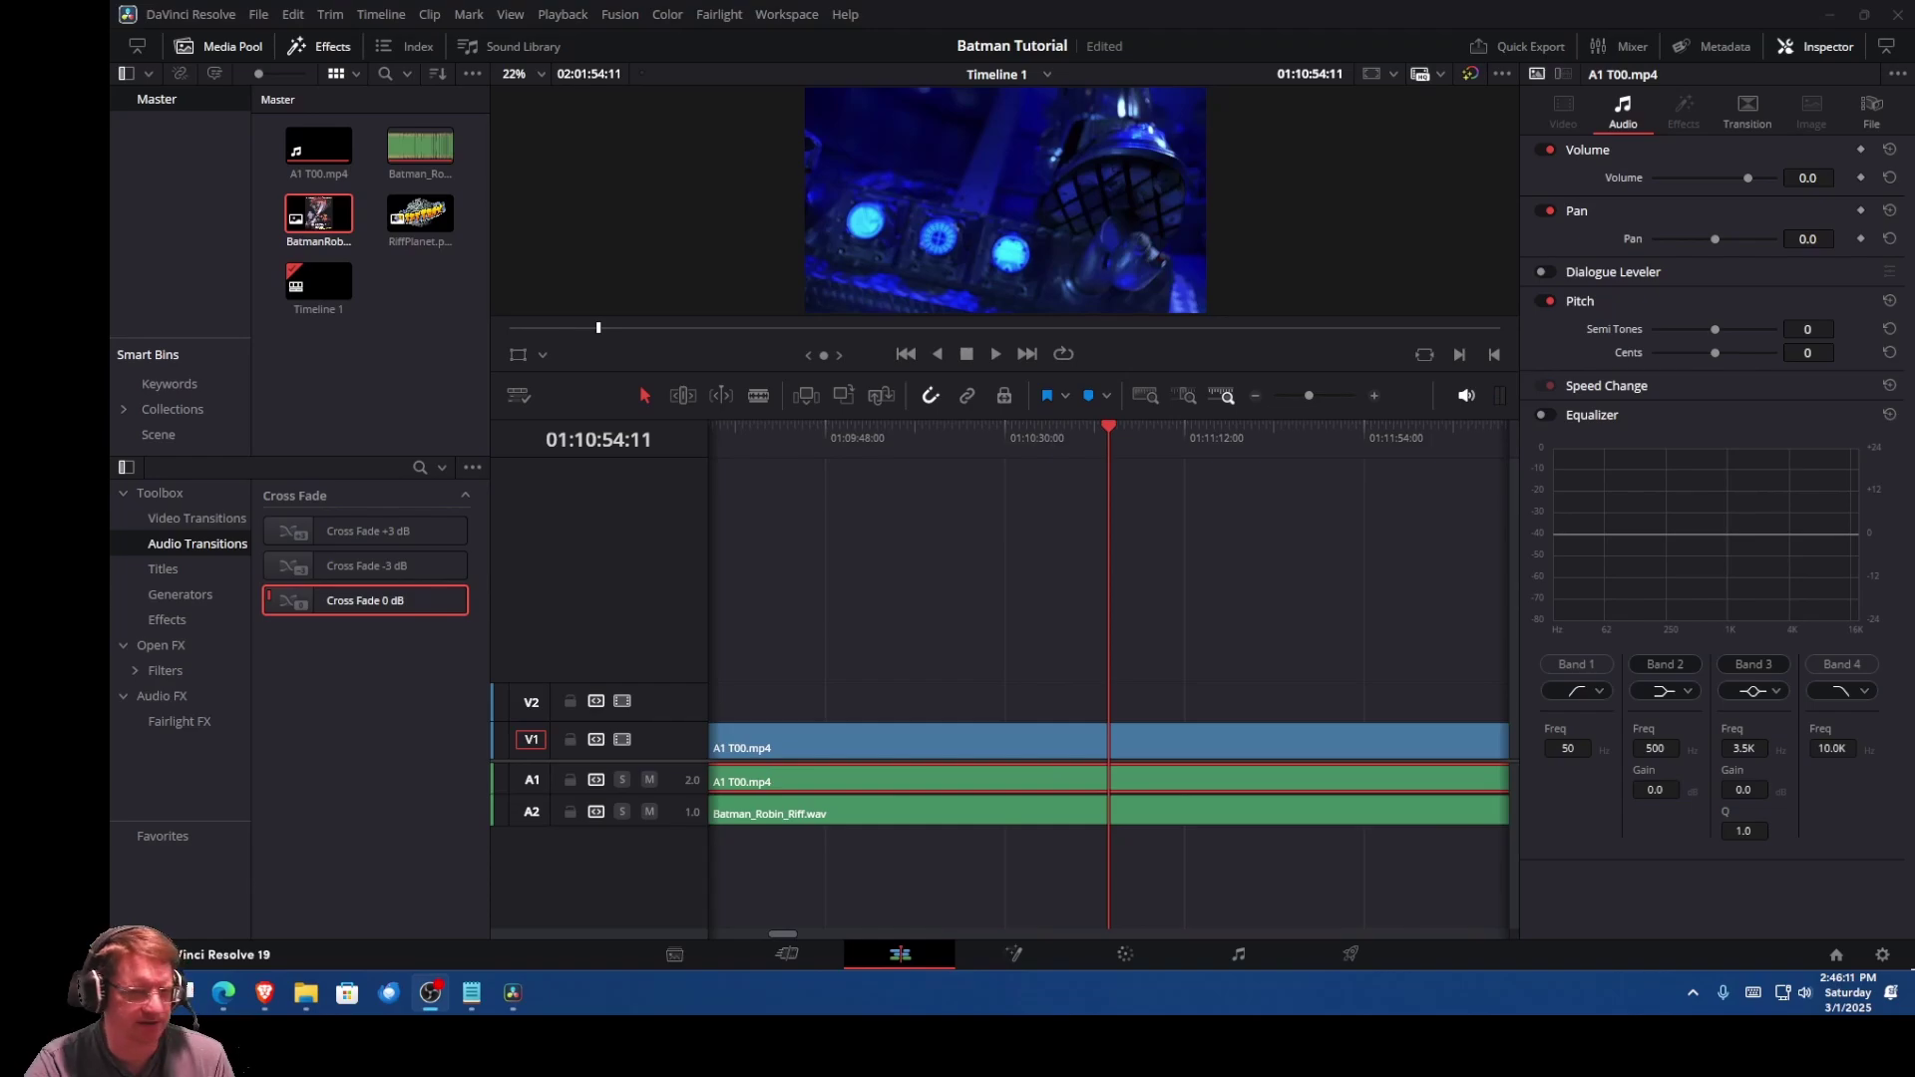
left_click(994, 355)
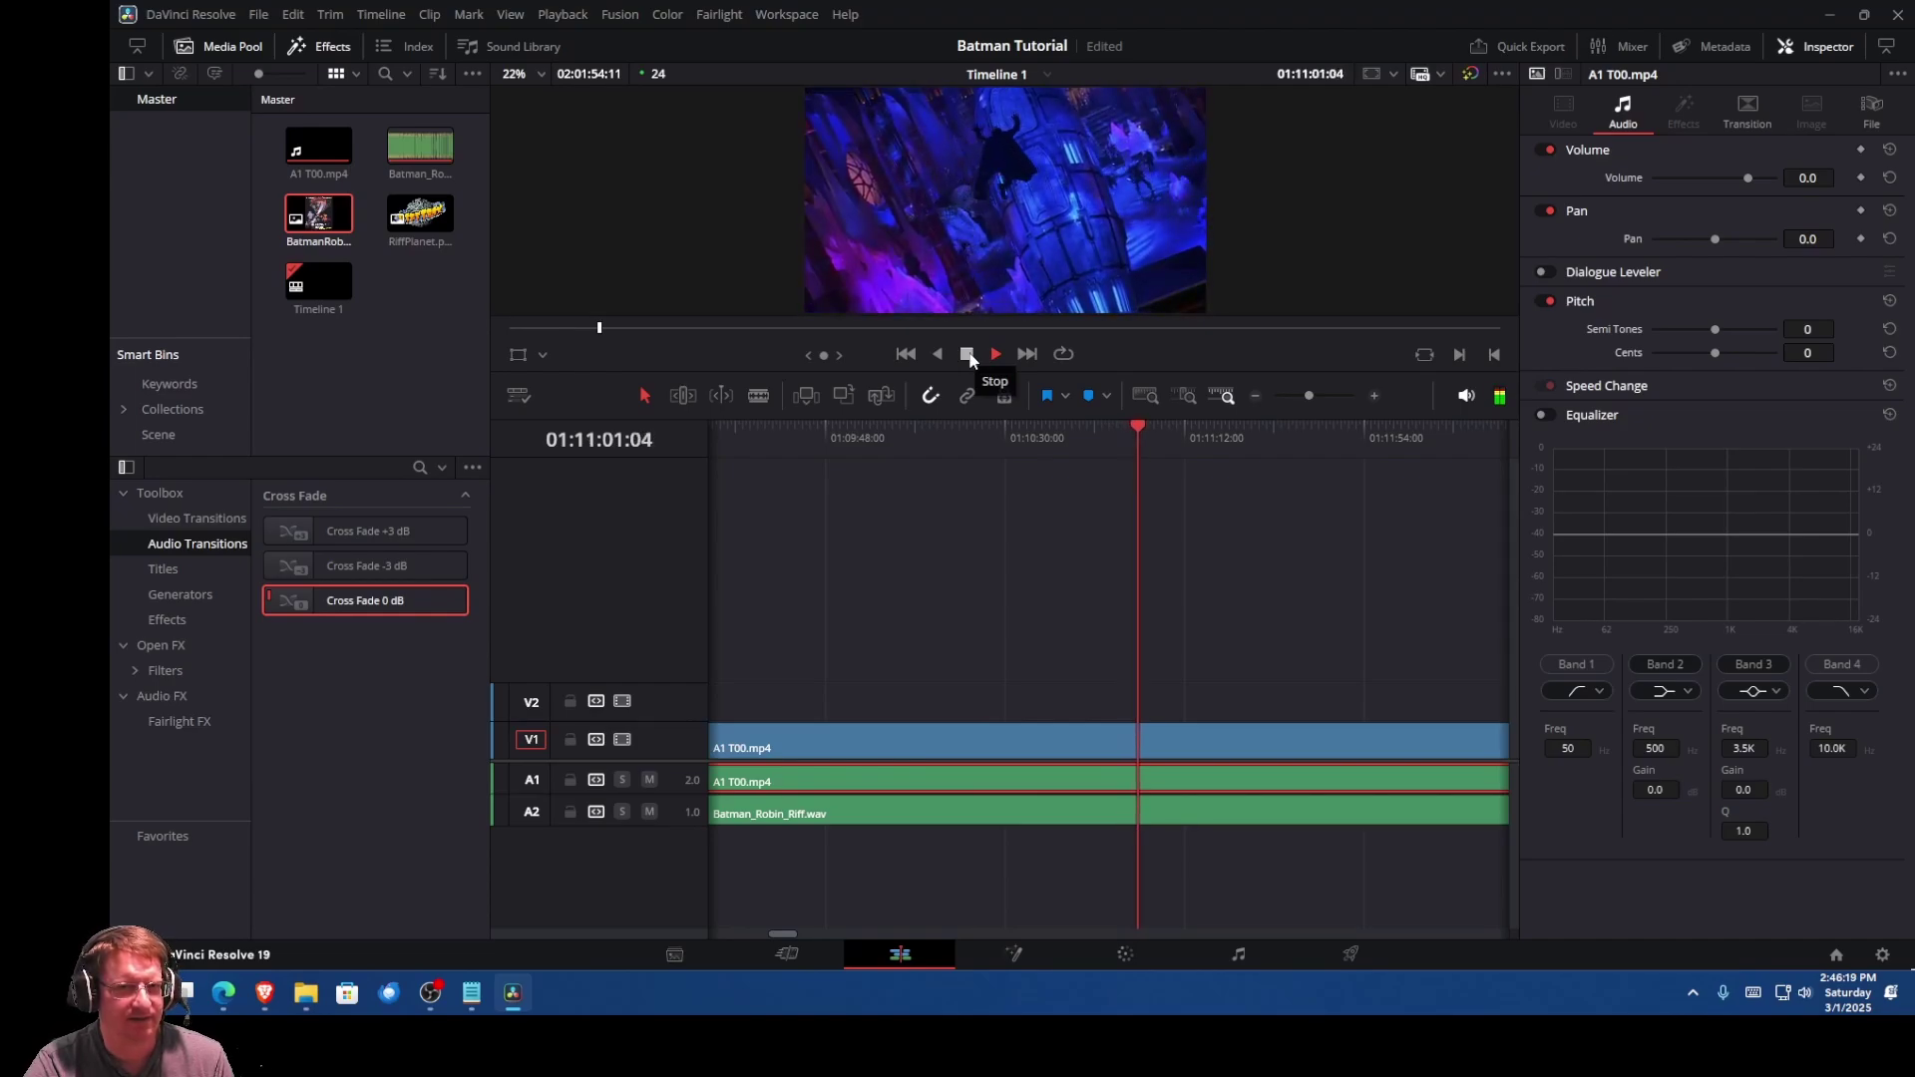
left_click(966, 355)
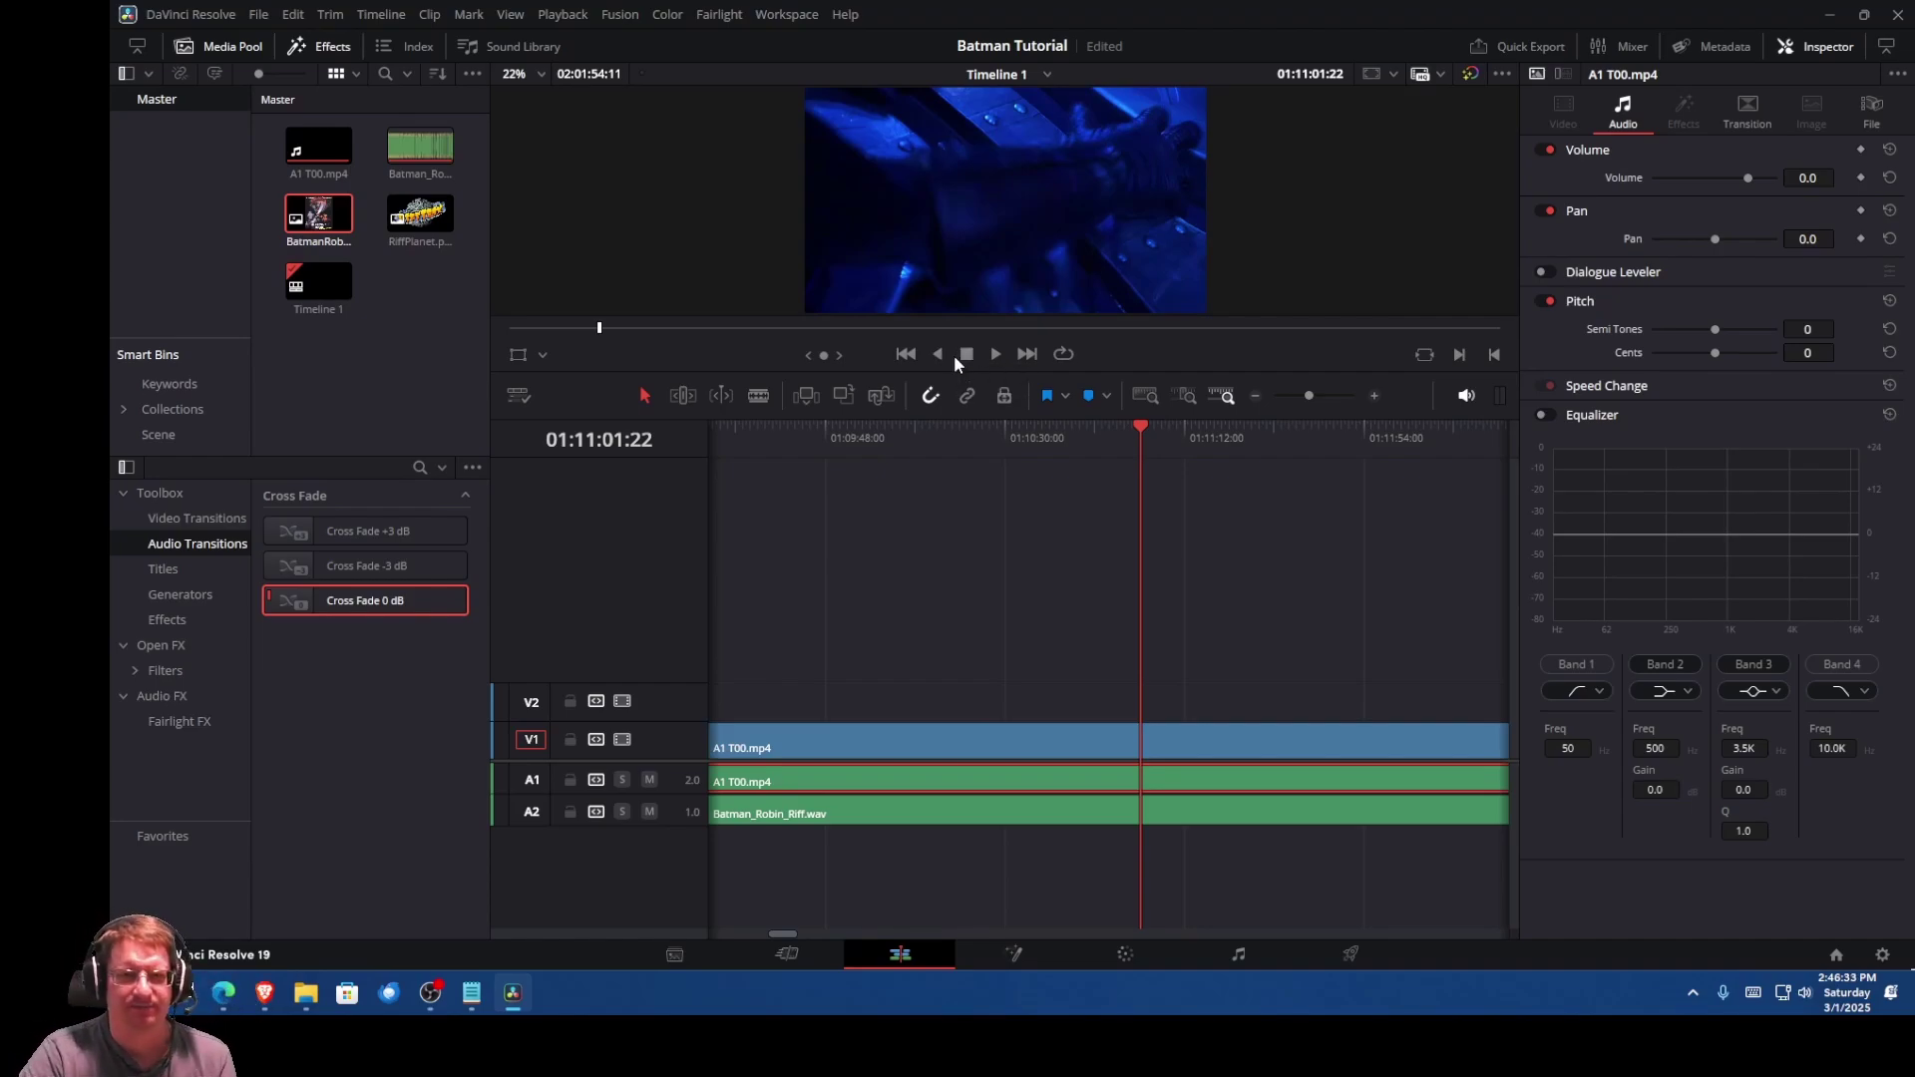
Step: Enable the Dialogue Leveler on the Audio 2 riff track with More lift for low levels, and set the track volume to 2.0
left_click(684, 813)
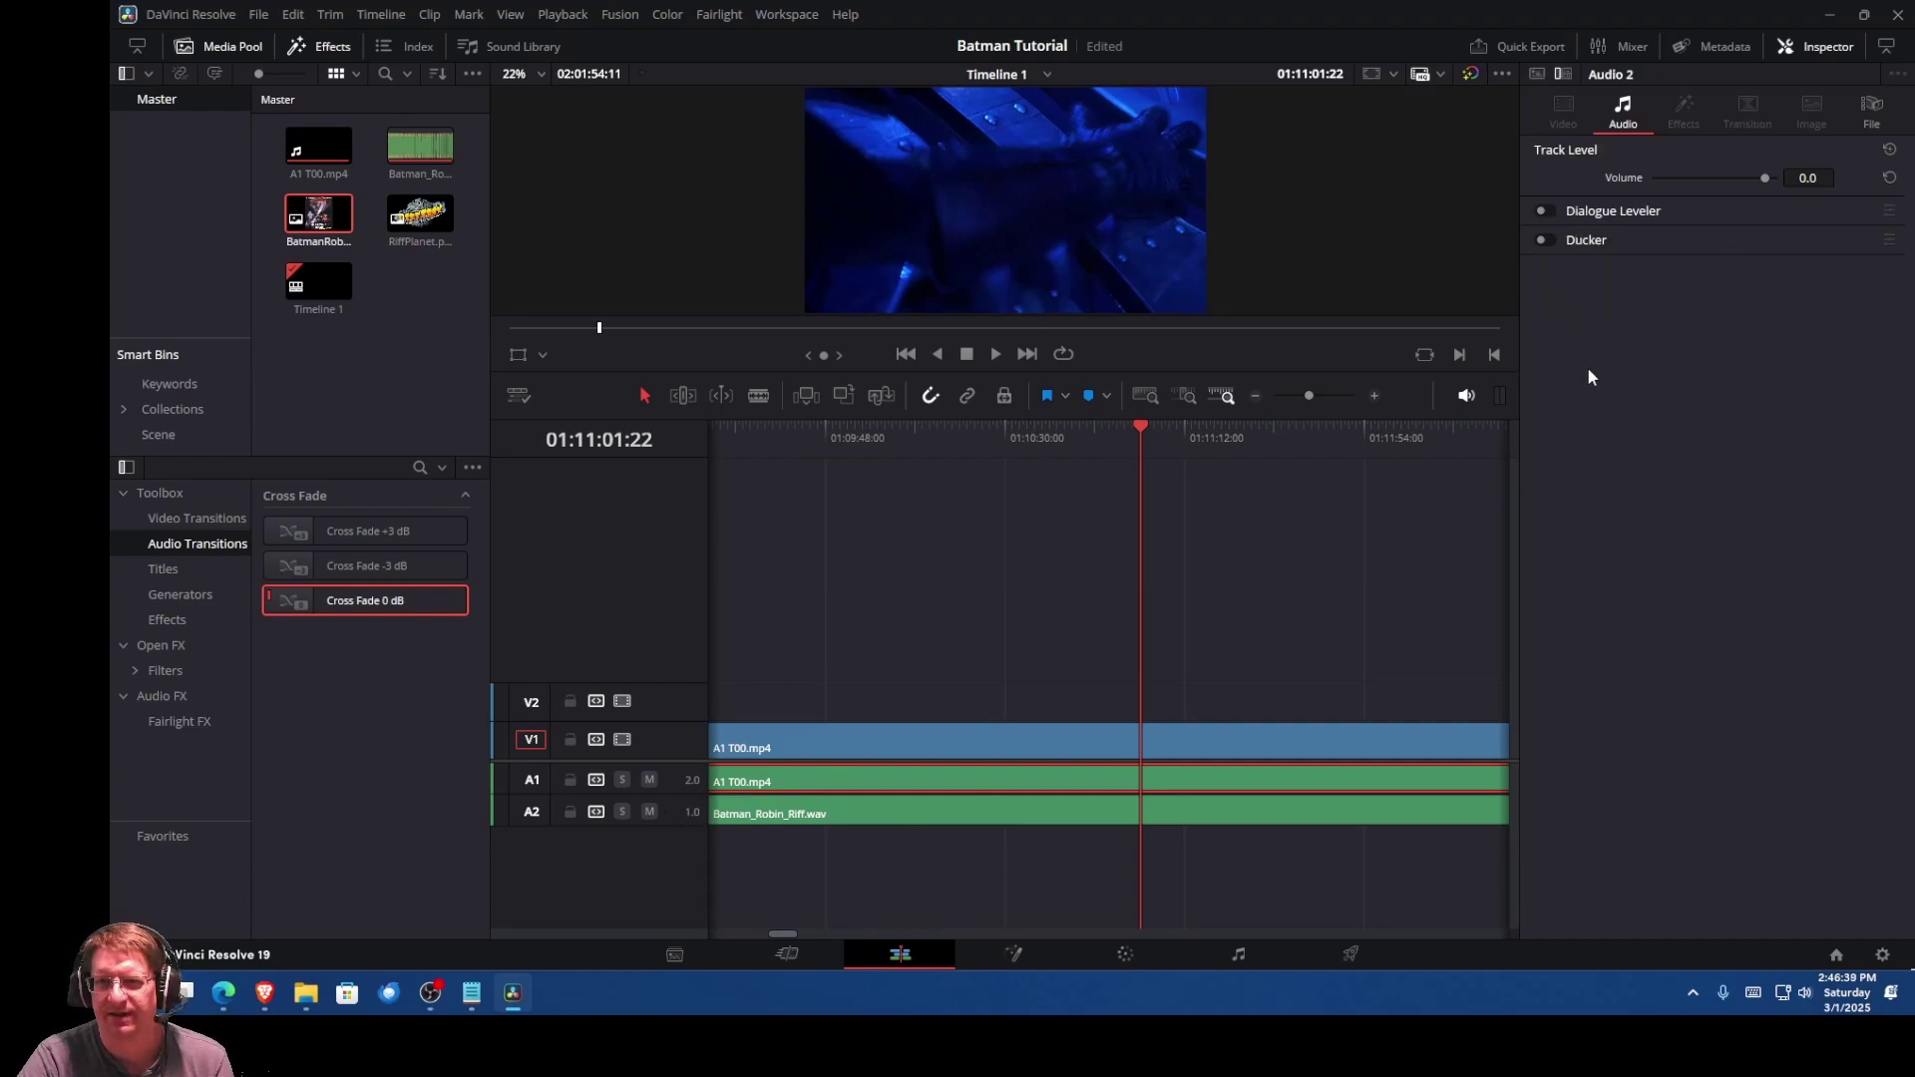
left_click(1544, 211)
left_click(1744, 239)
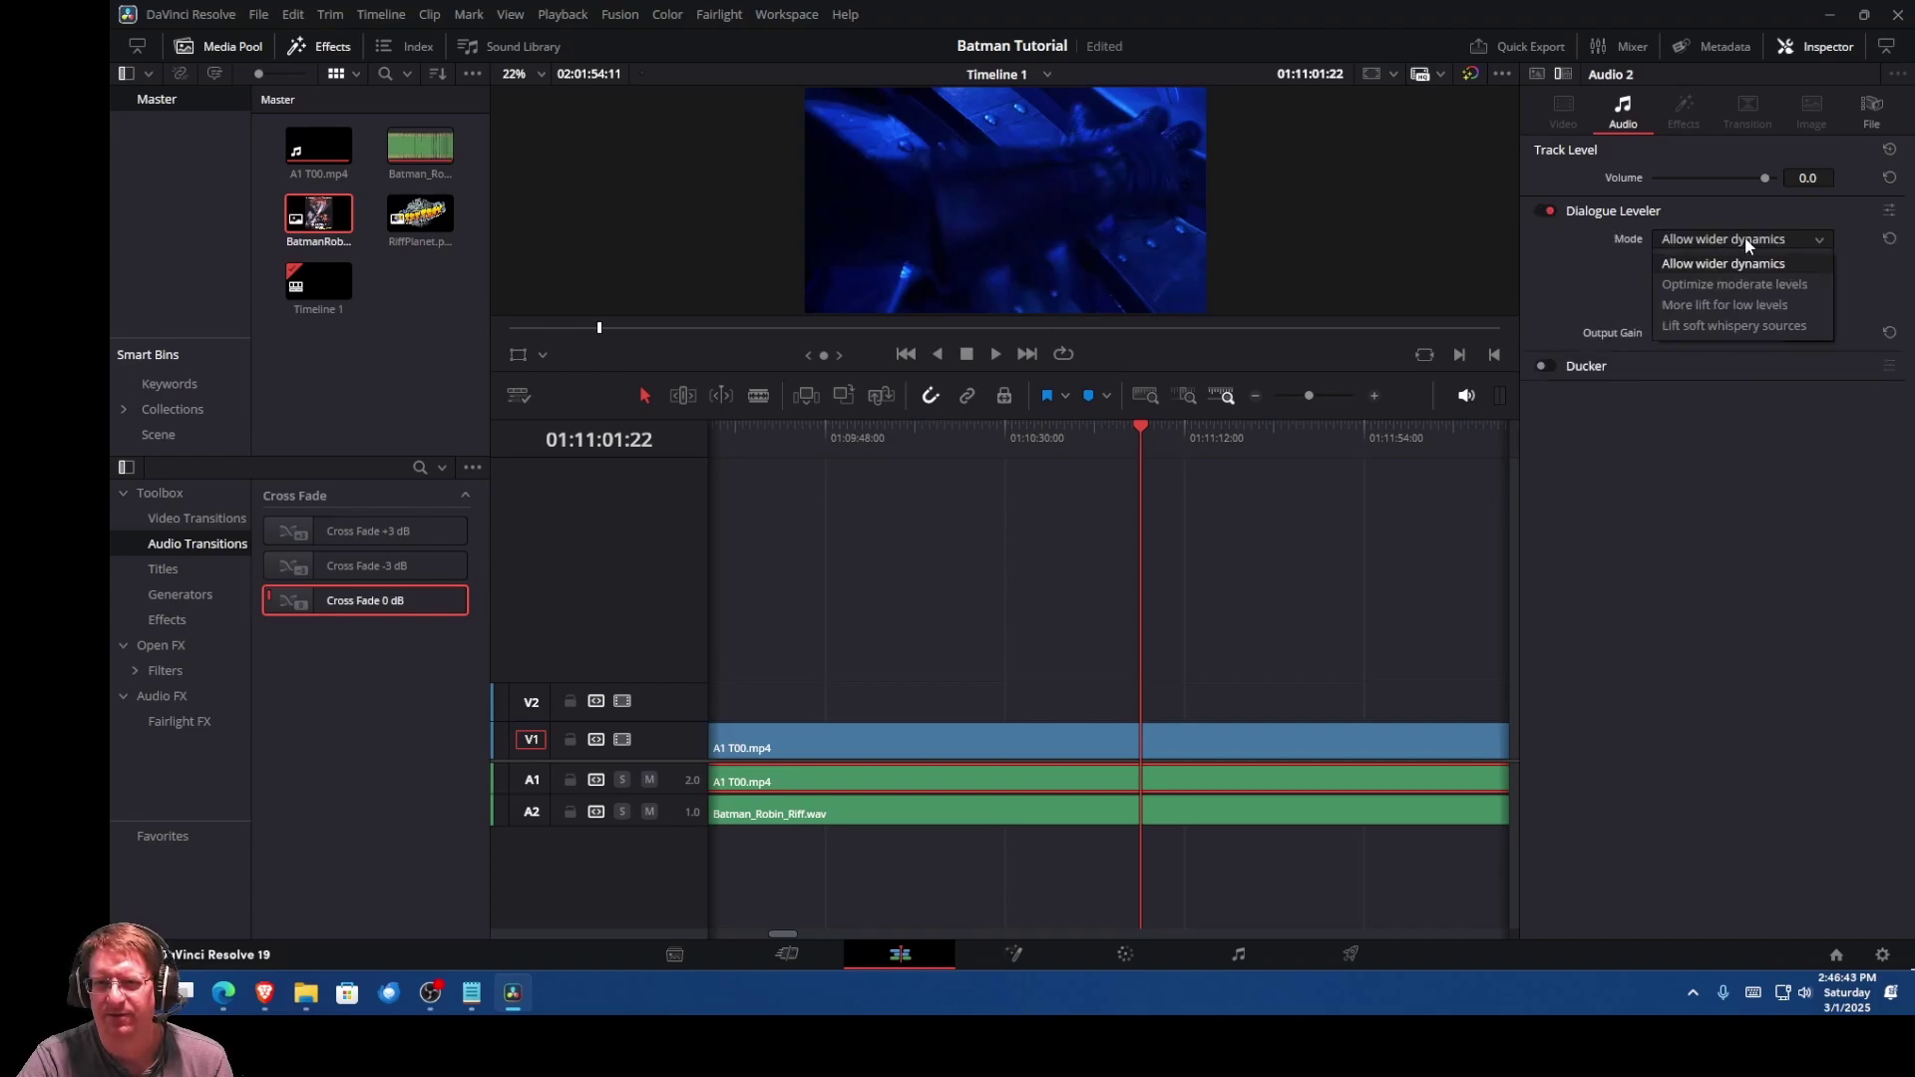
left_click(1763, 306)
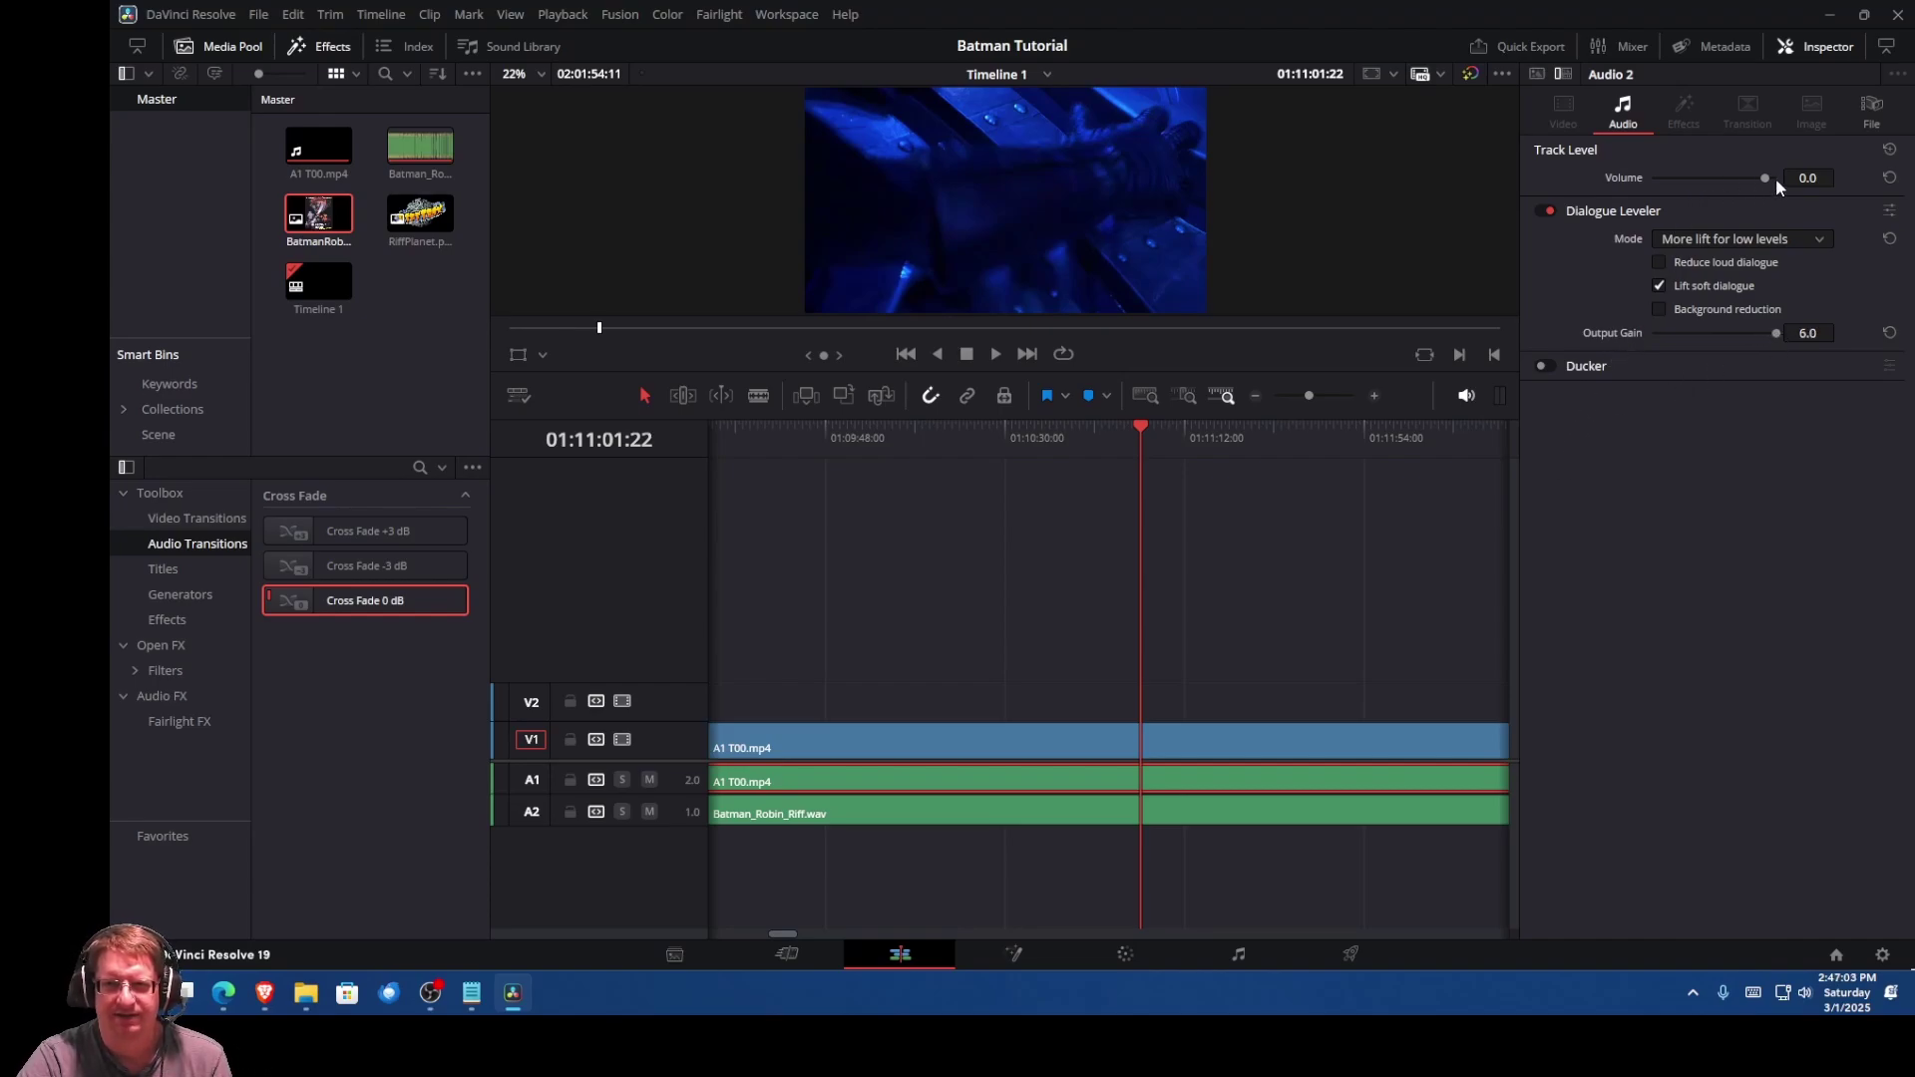
left_click_drag(1795, 178, 1806, 178)
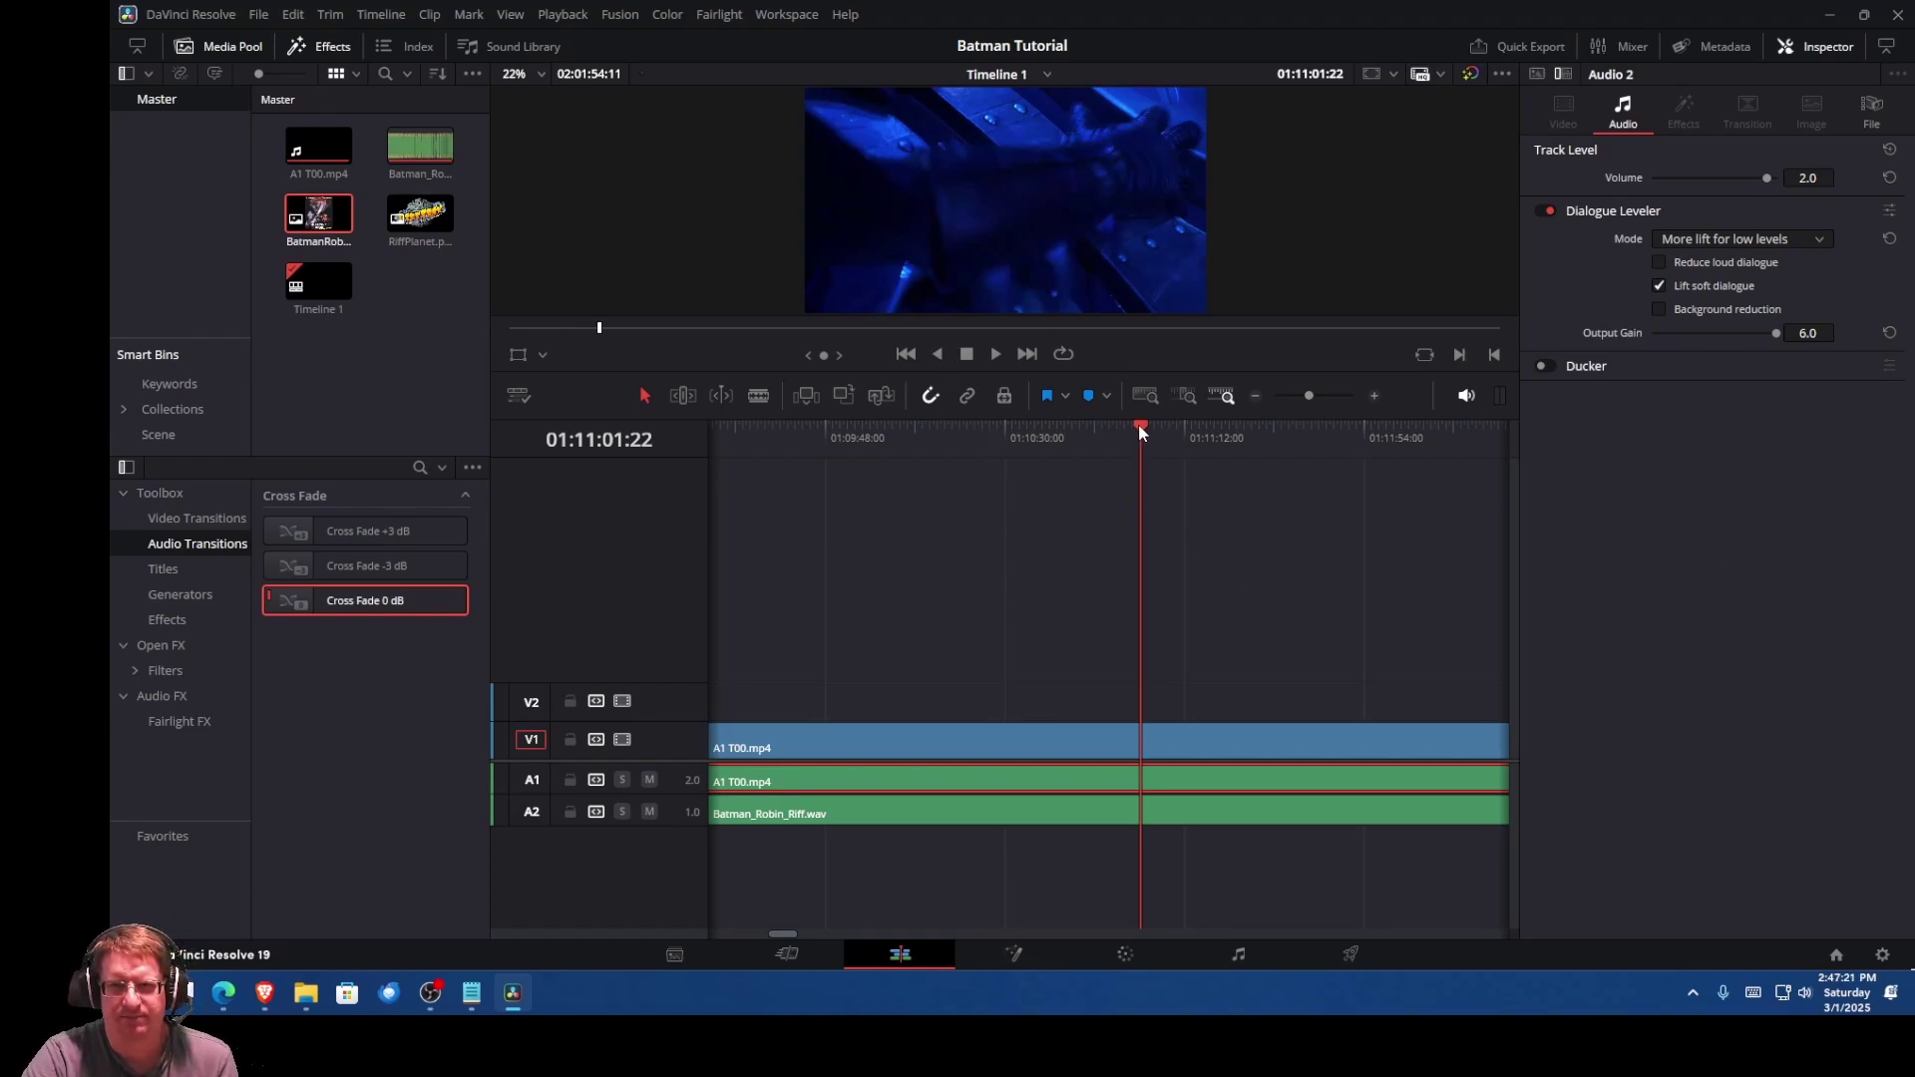
Step: Replay the passage from about 01:10:54 to check the adjusted riff level, then return the playhead to its start
left_click_drag(1140, 427, 1106, 424)
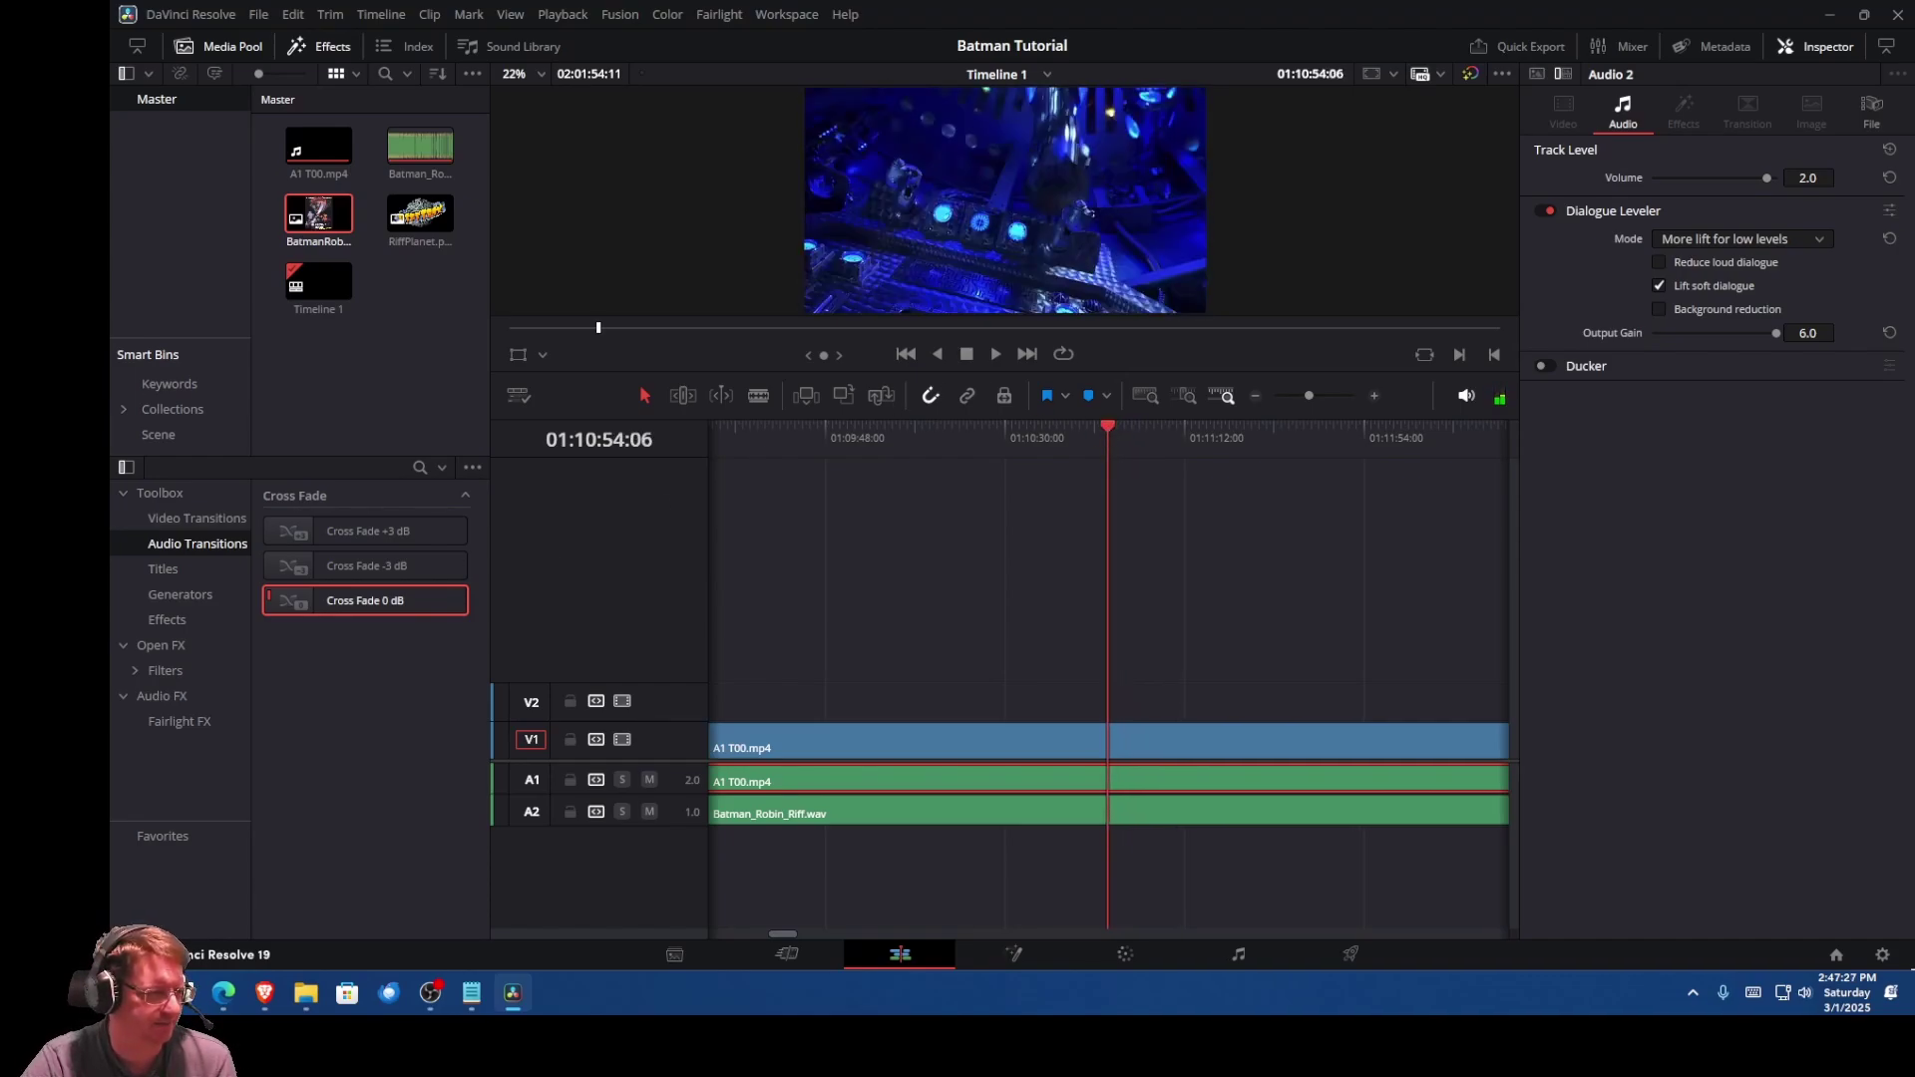
key("alt+Tab")
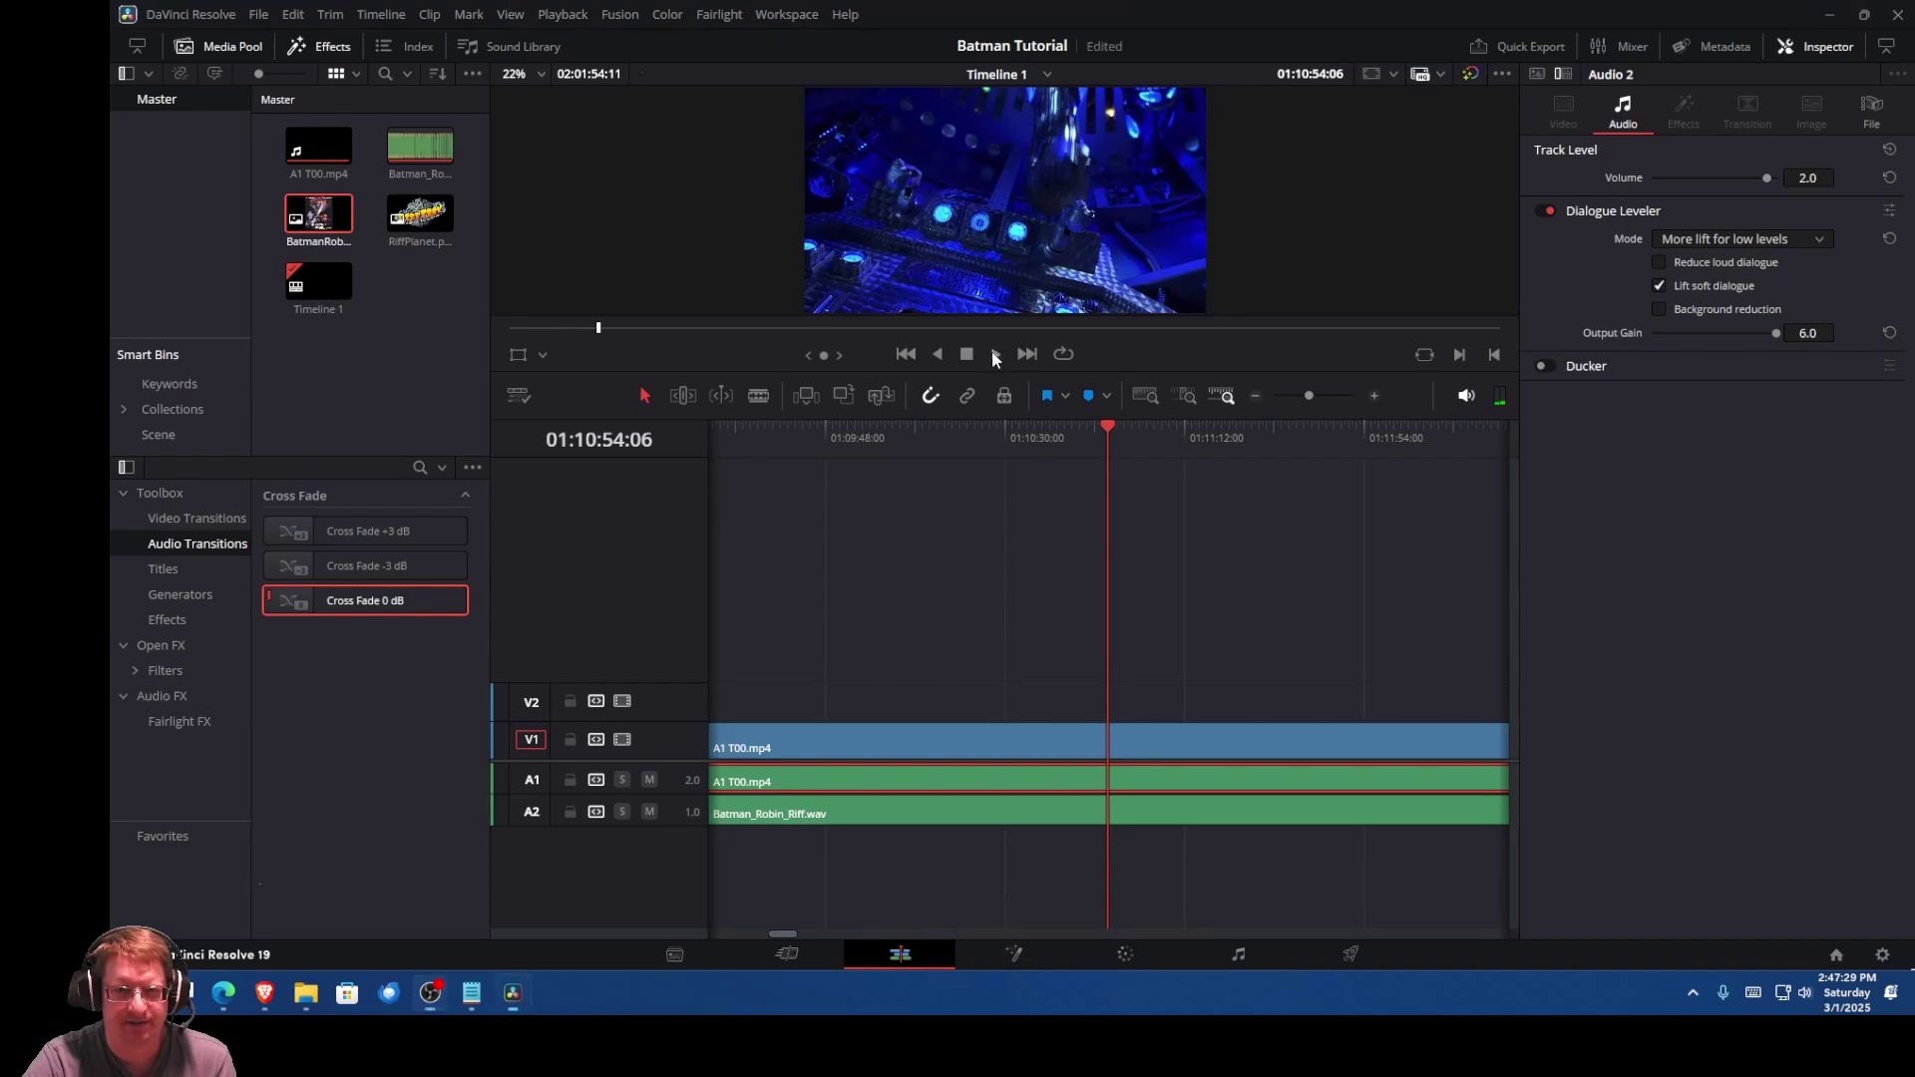
left_click(983, 367)
left_click(996, 355)
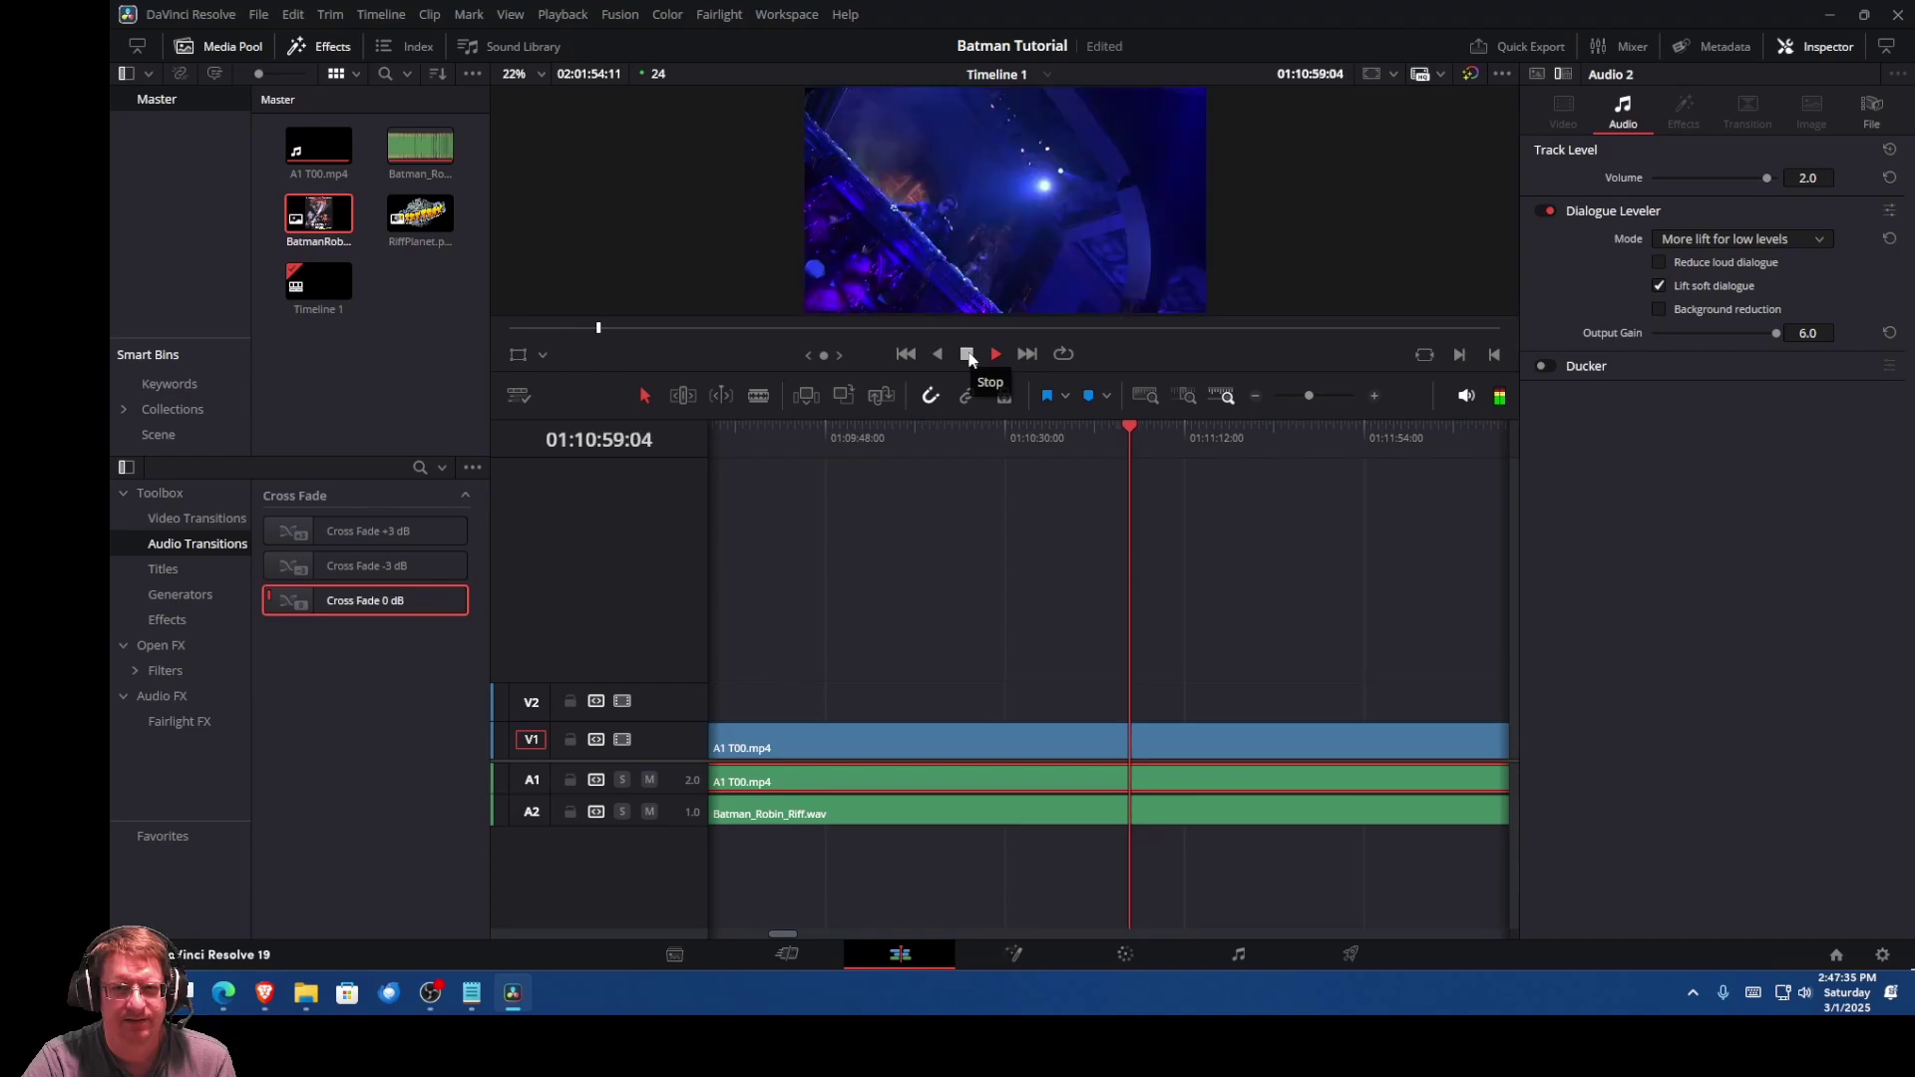
left_click(968, 356)
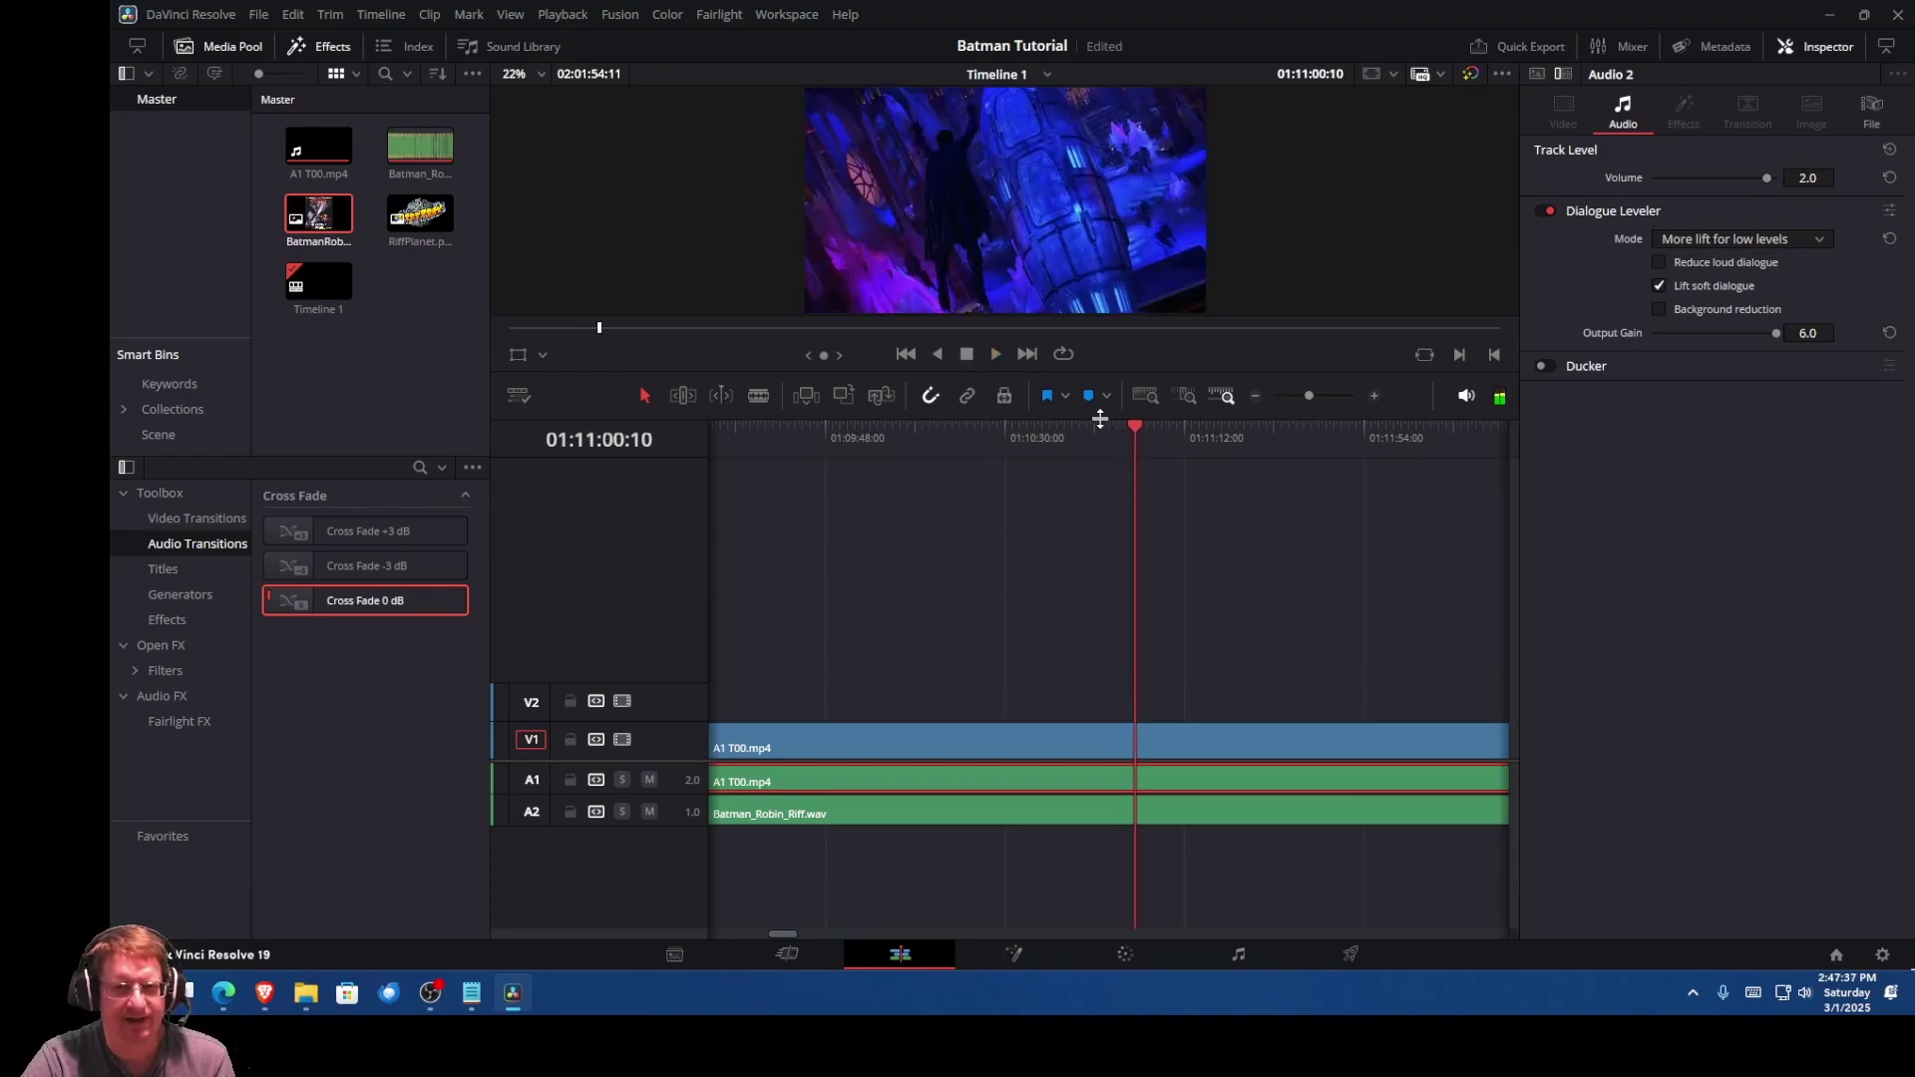
left_click_drag(1134, 430, 1111, 428)
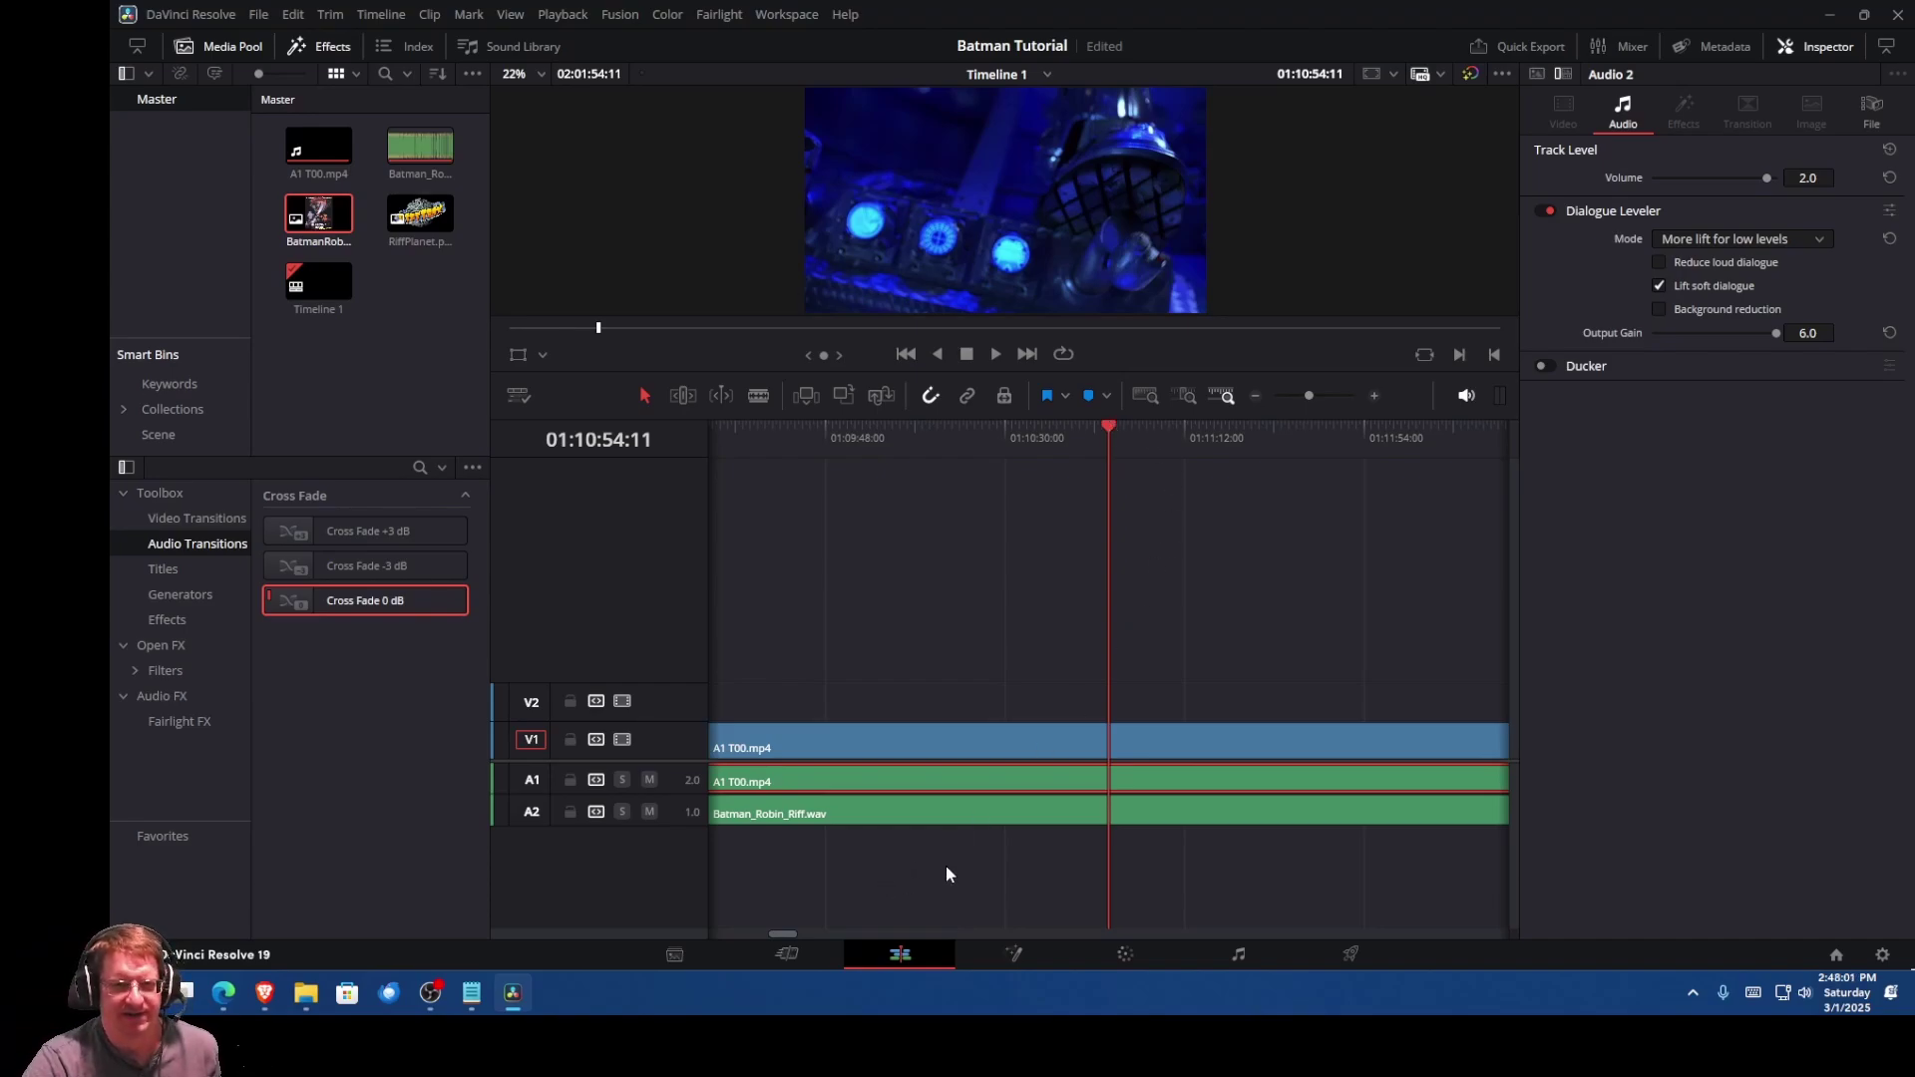
Step: Enable the Ducker on the Audio 1 movie track with Audio 2 as source and duck level 10.0, and play the passage to check it
left_click(679, 774)
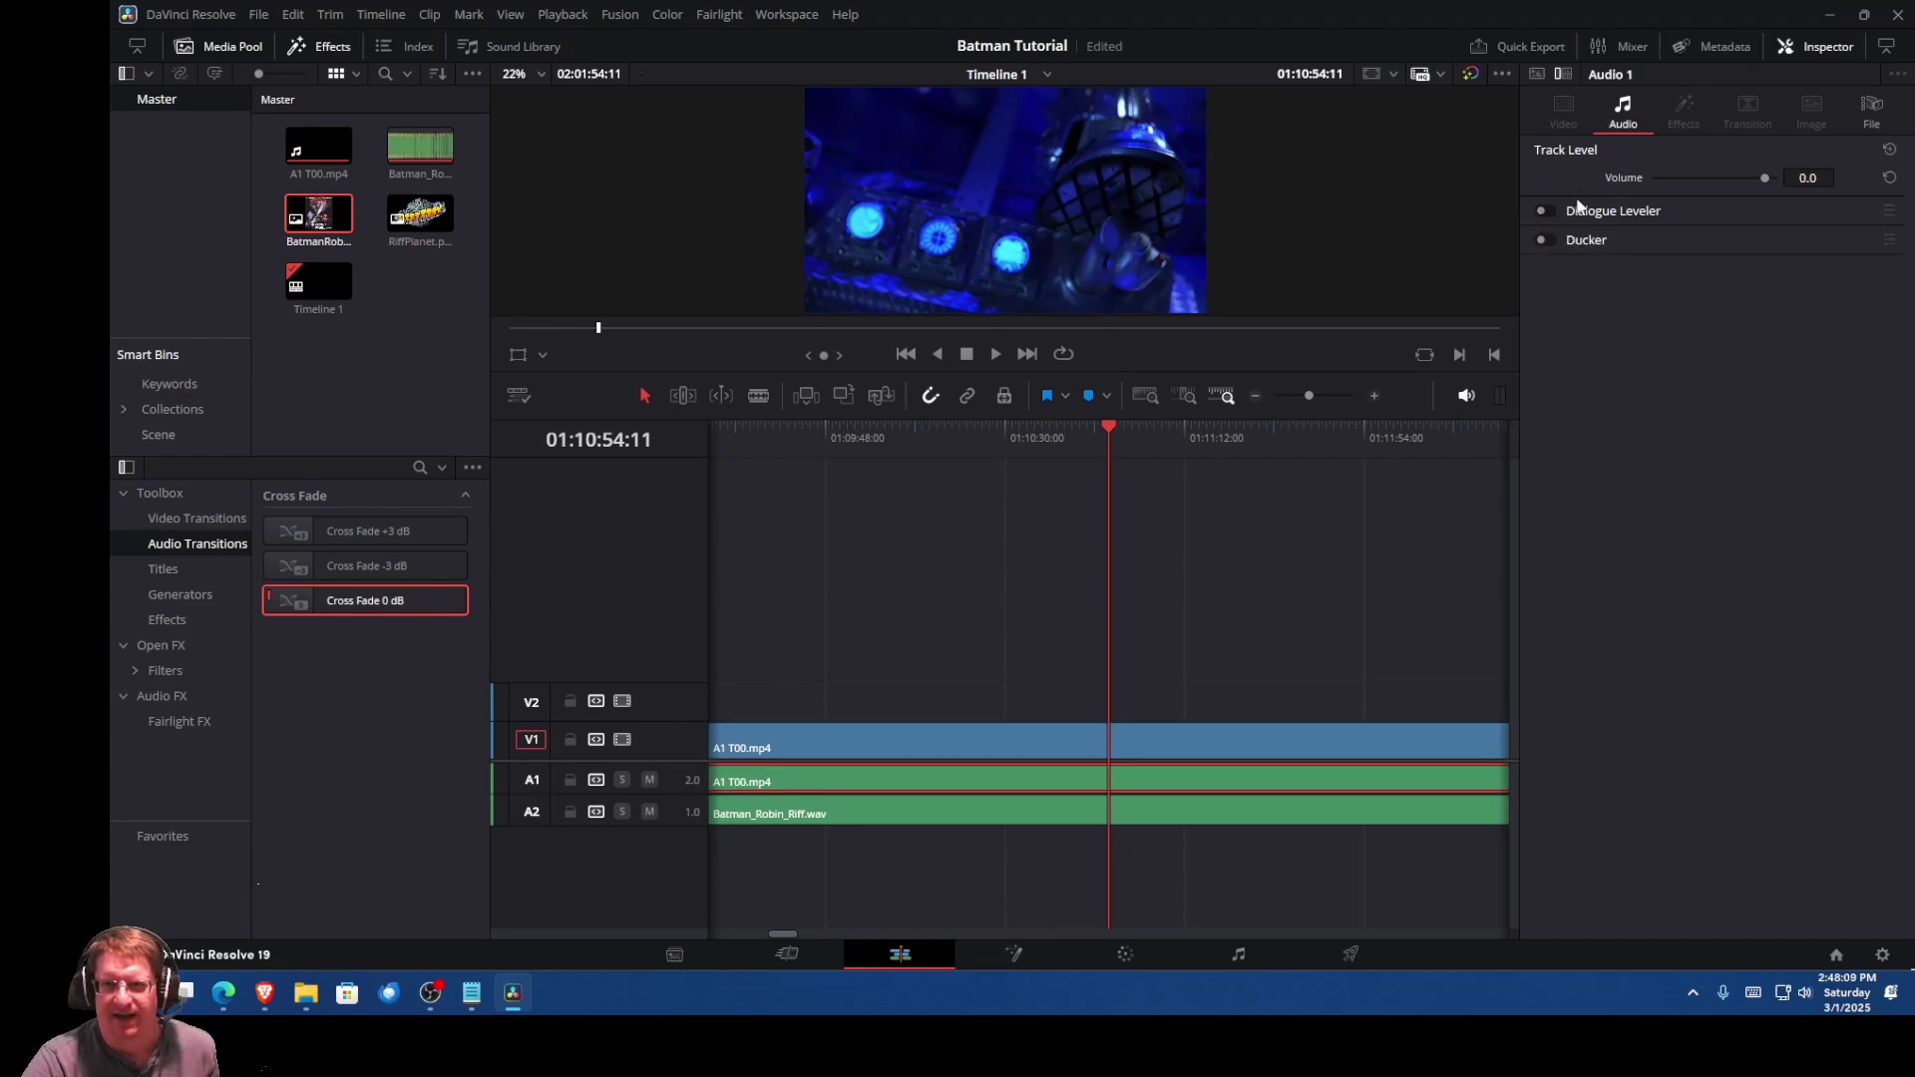
left_click(1550, 240)
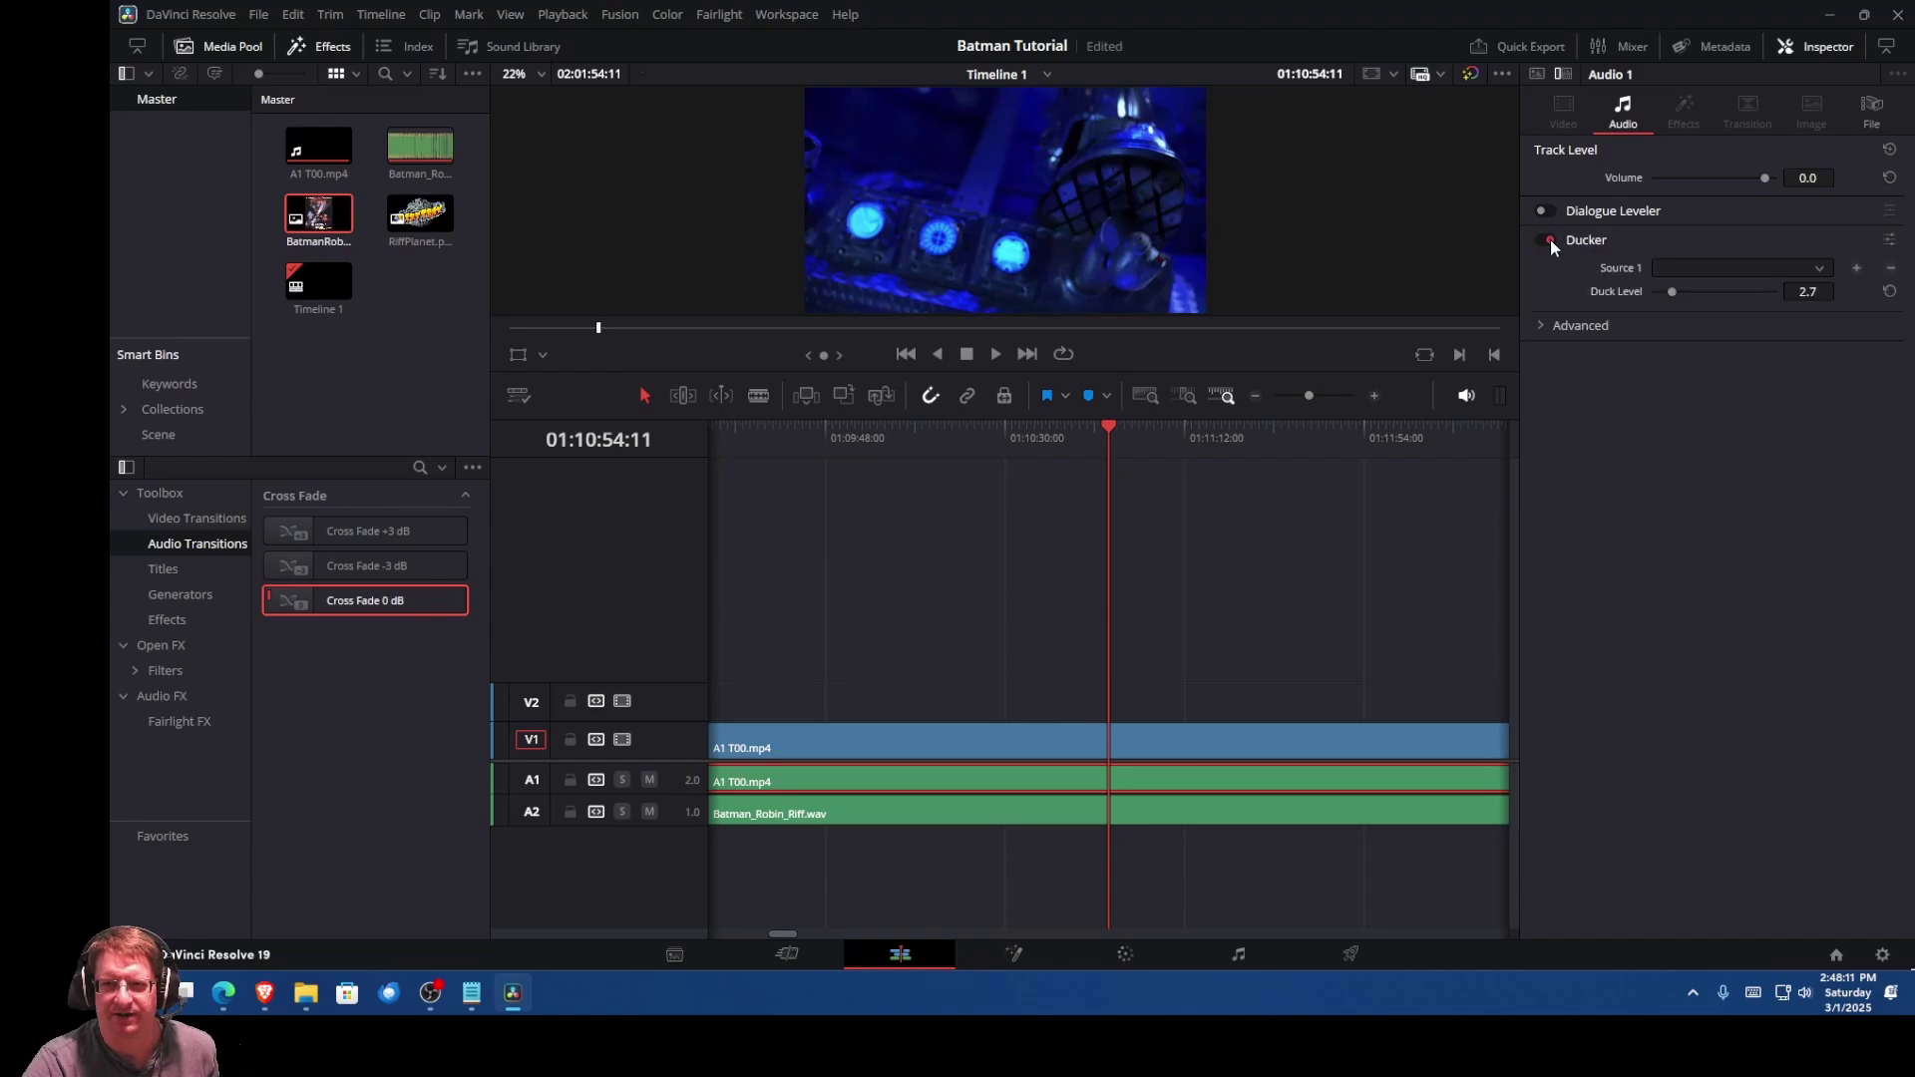
left_click(1689, 265)
left_click(1695, 291)
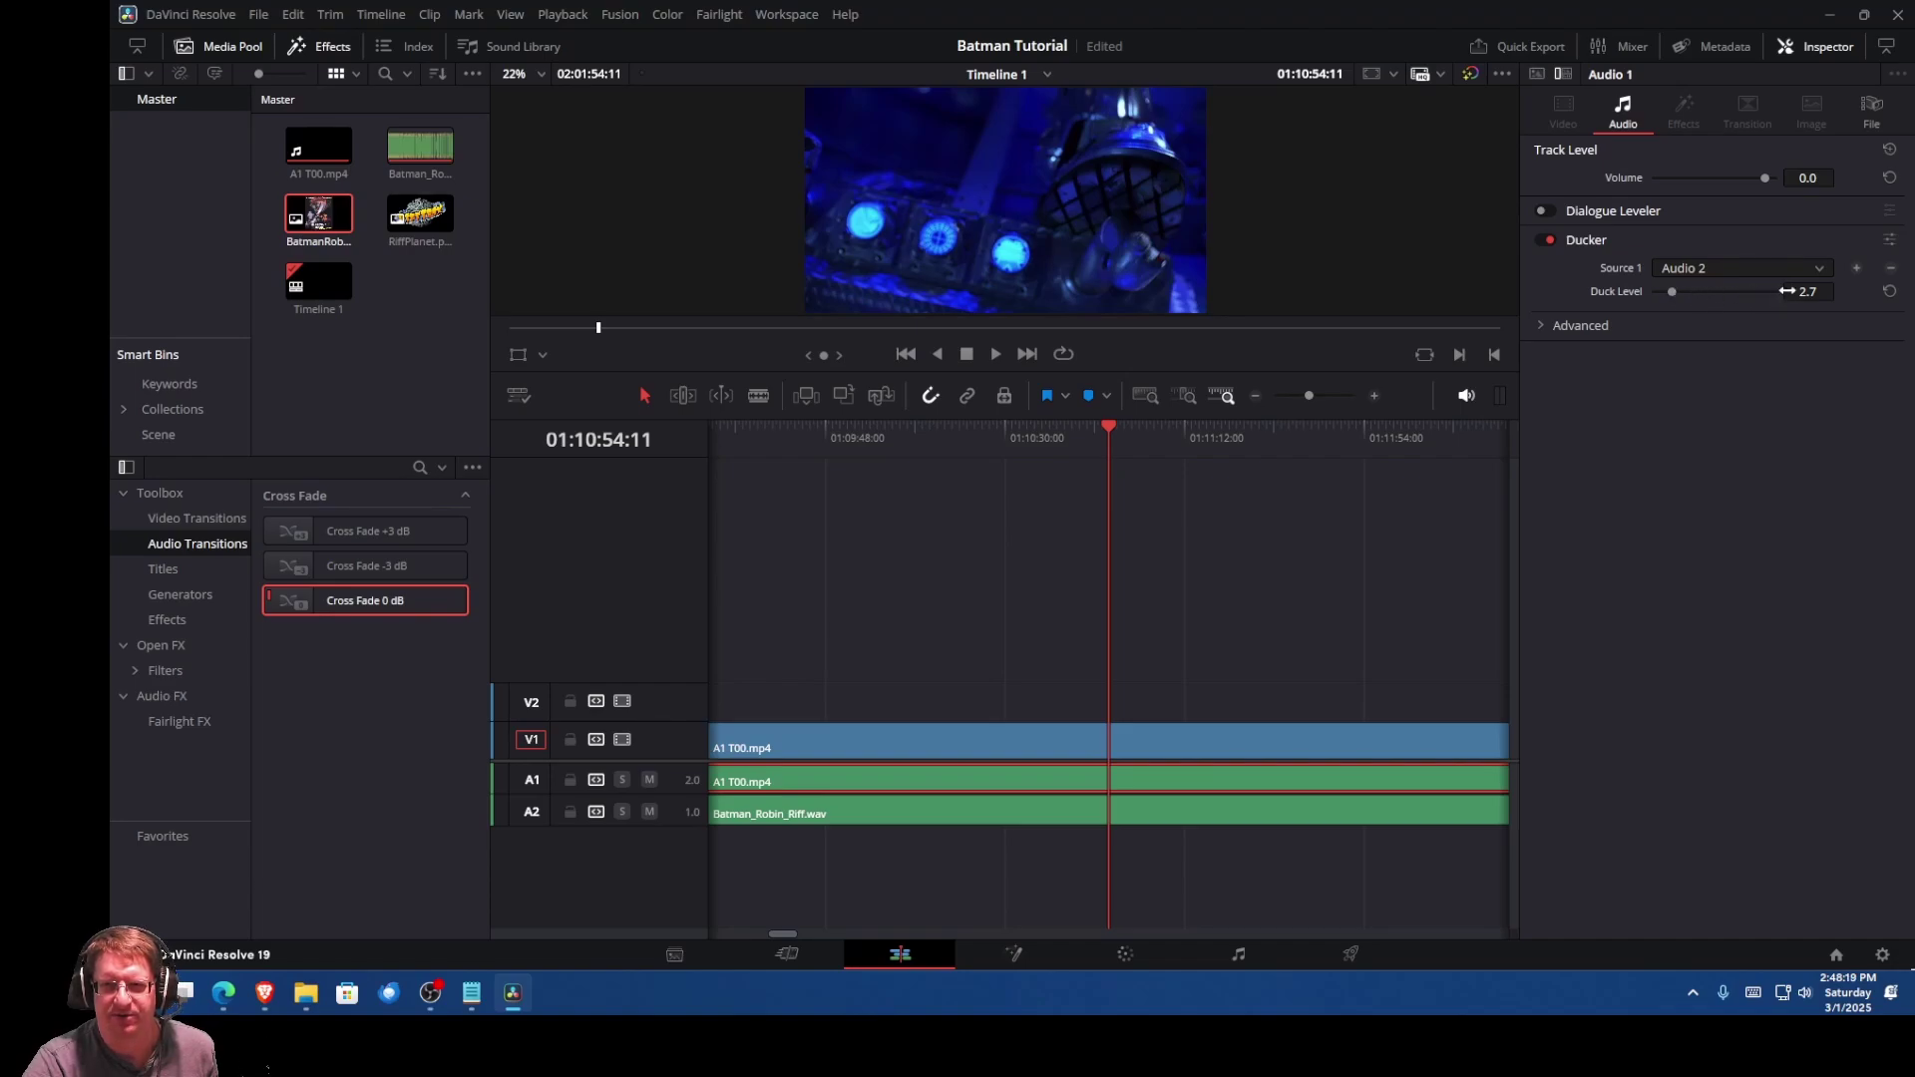
left_click_drag(1787, 290, 1903, 290)
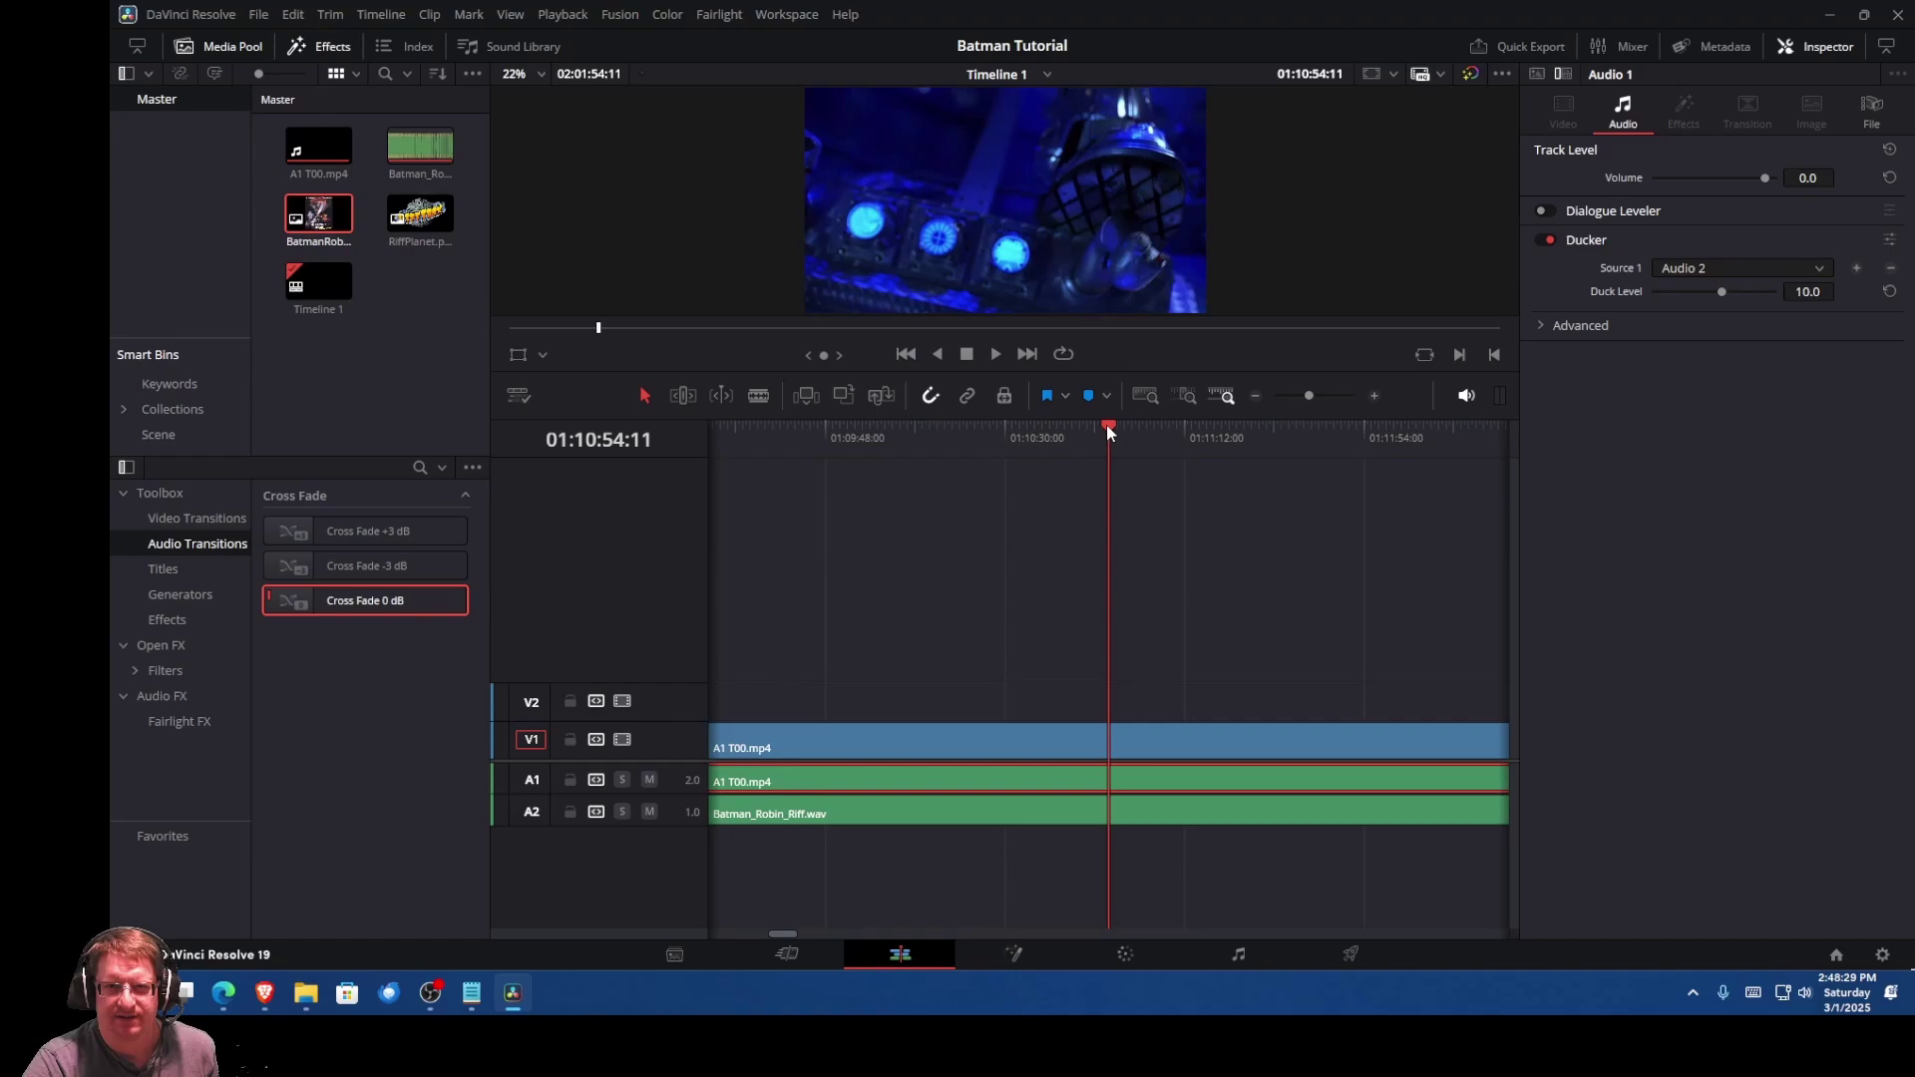
left_click(994, 355)
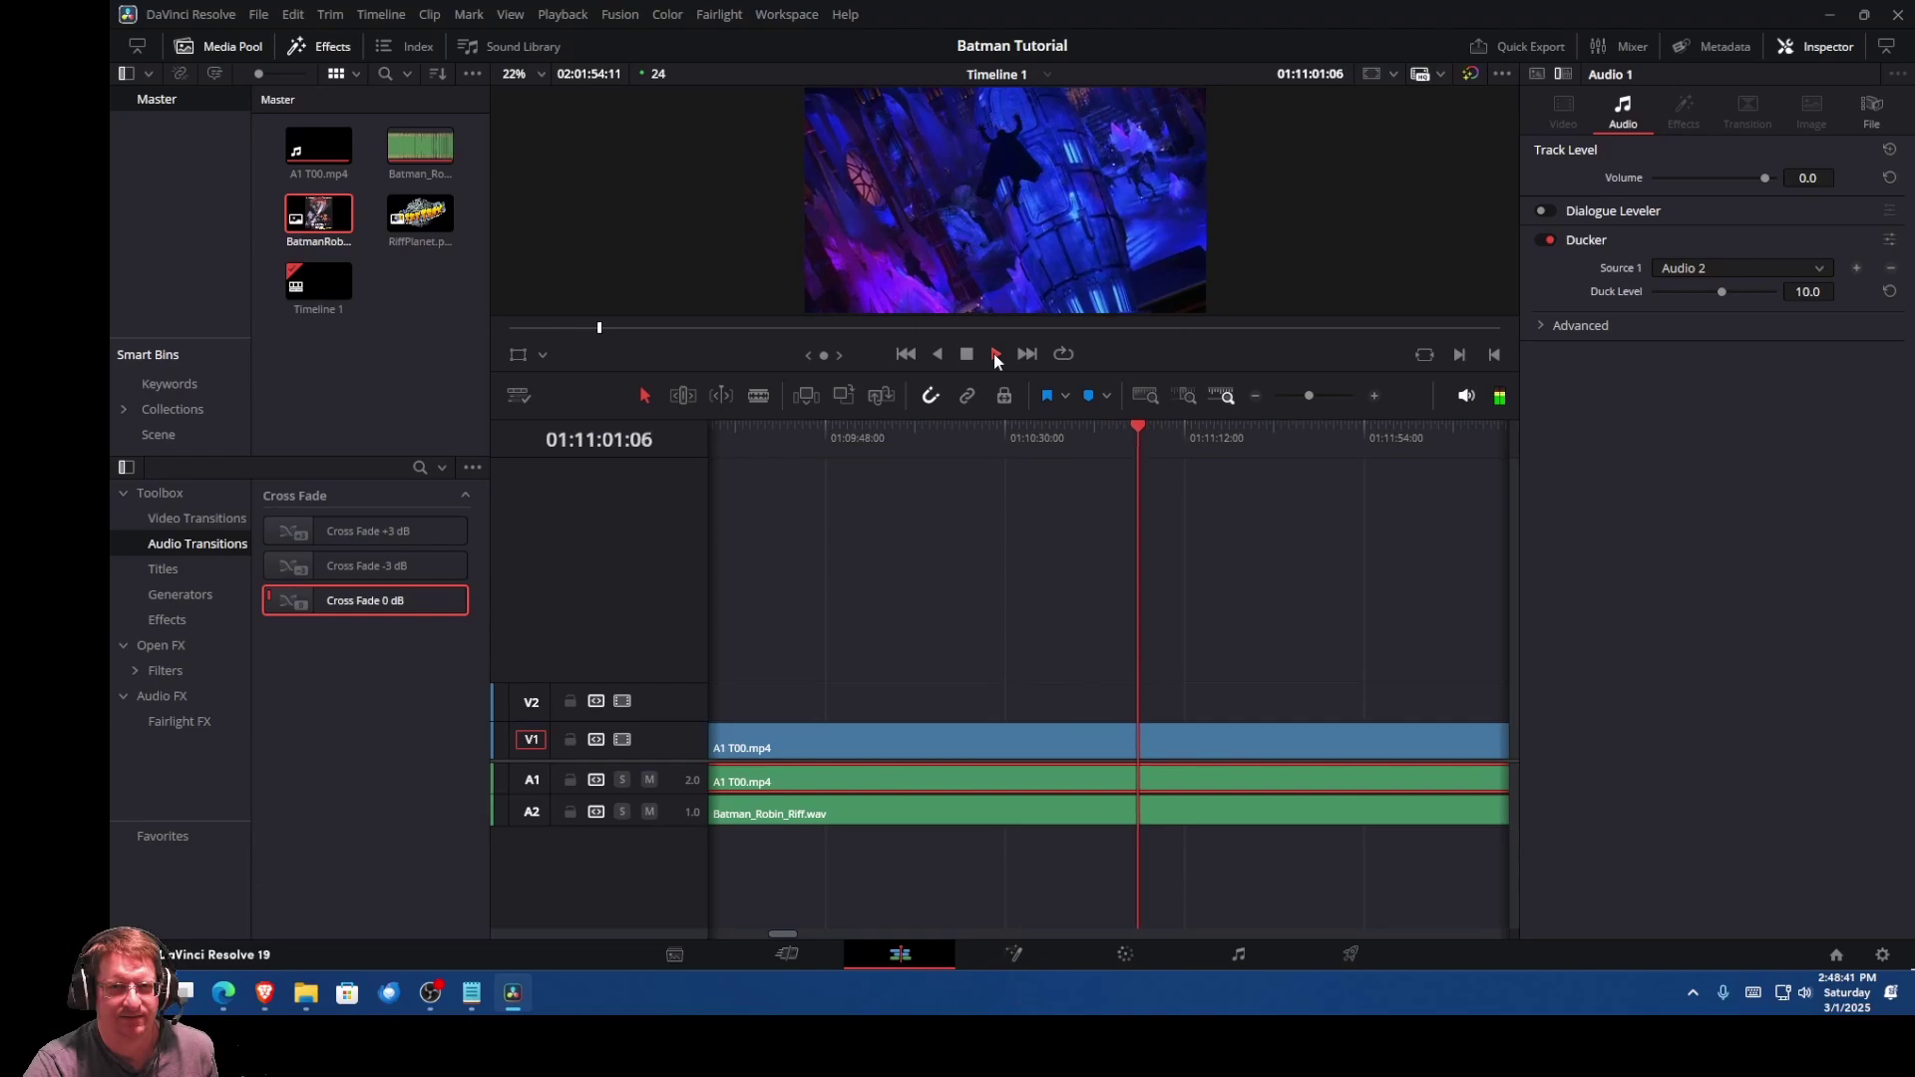
left_click(967, 355)
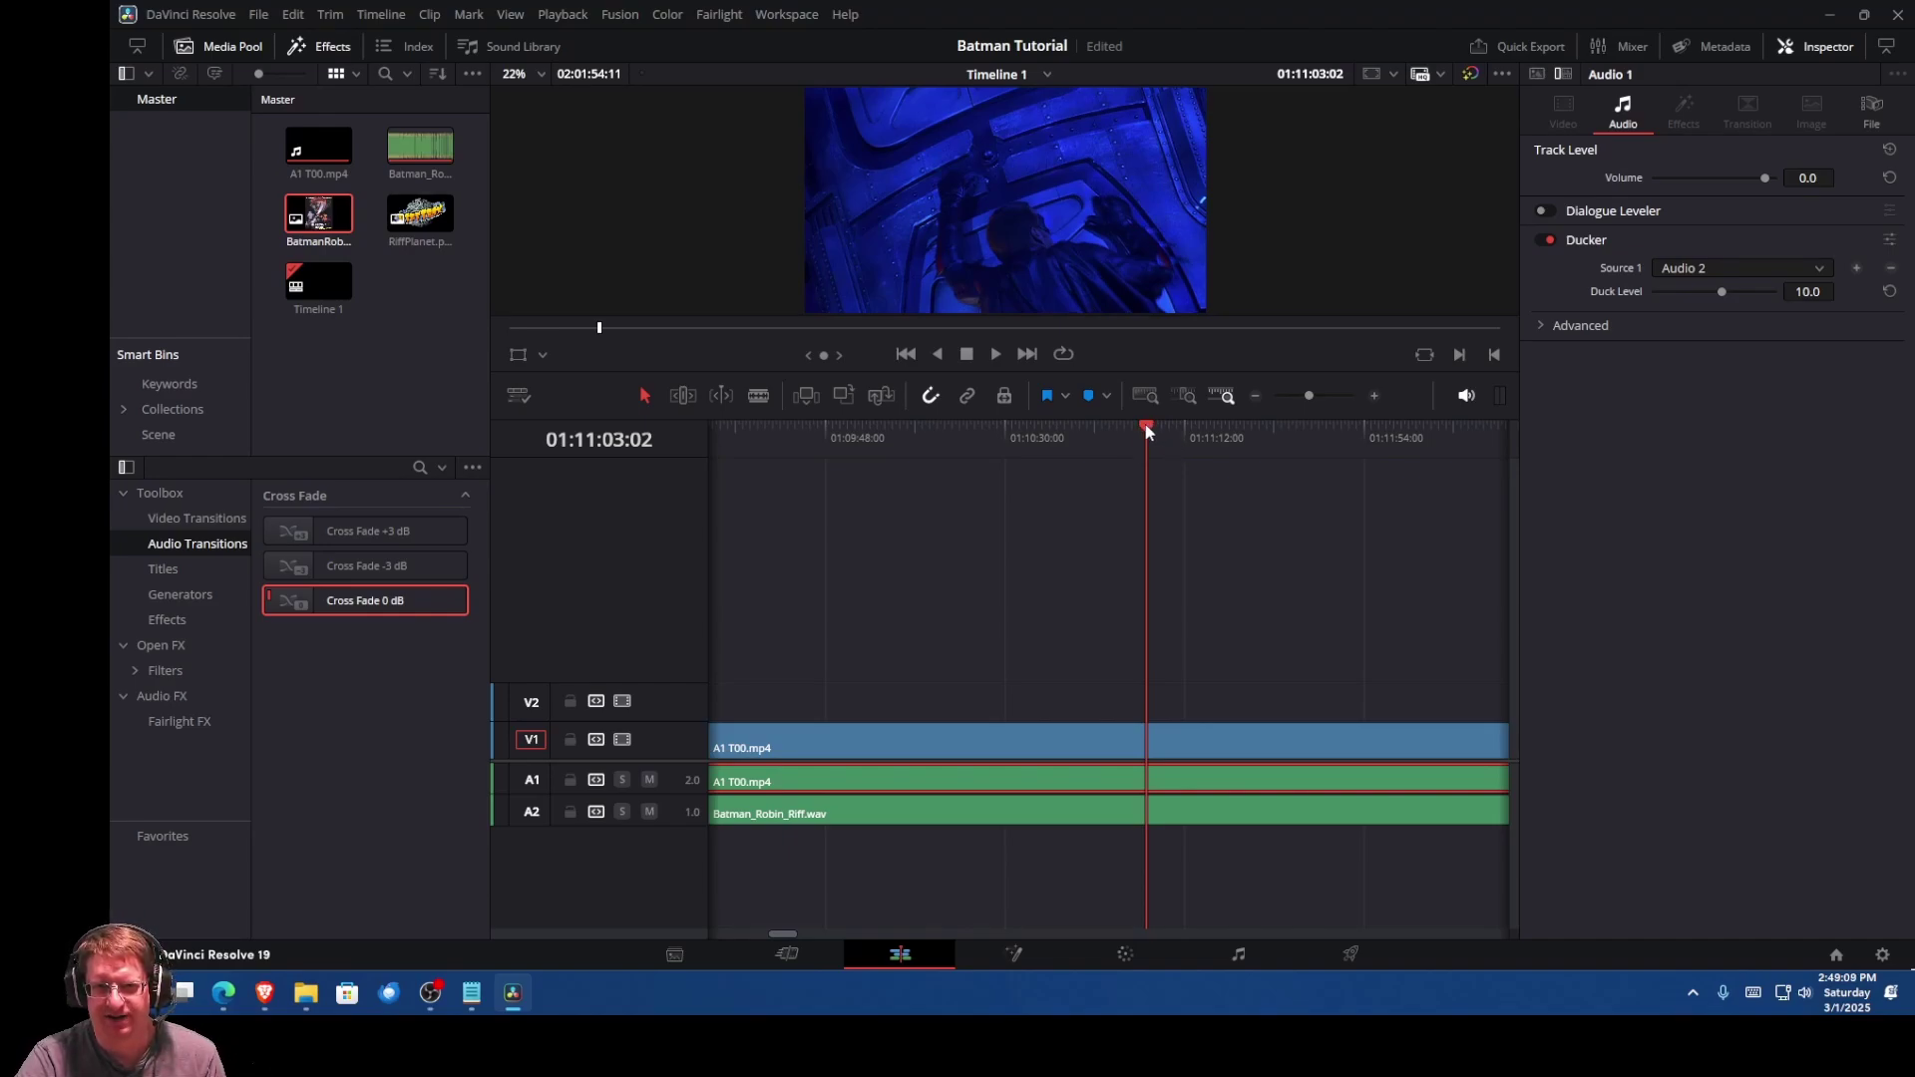
Step: Switch to the Deliver page and save the project
left_click(1351, 958)
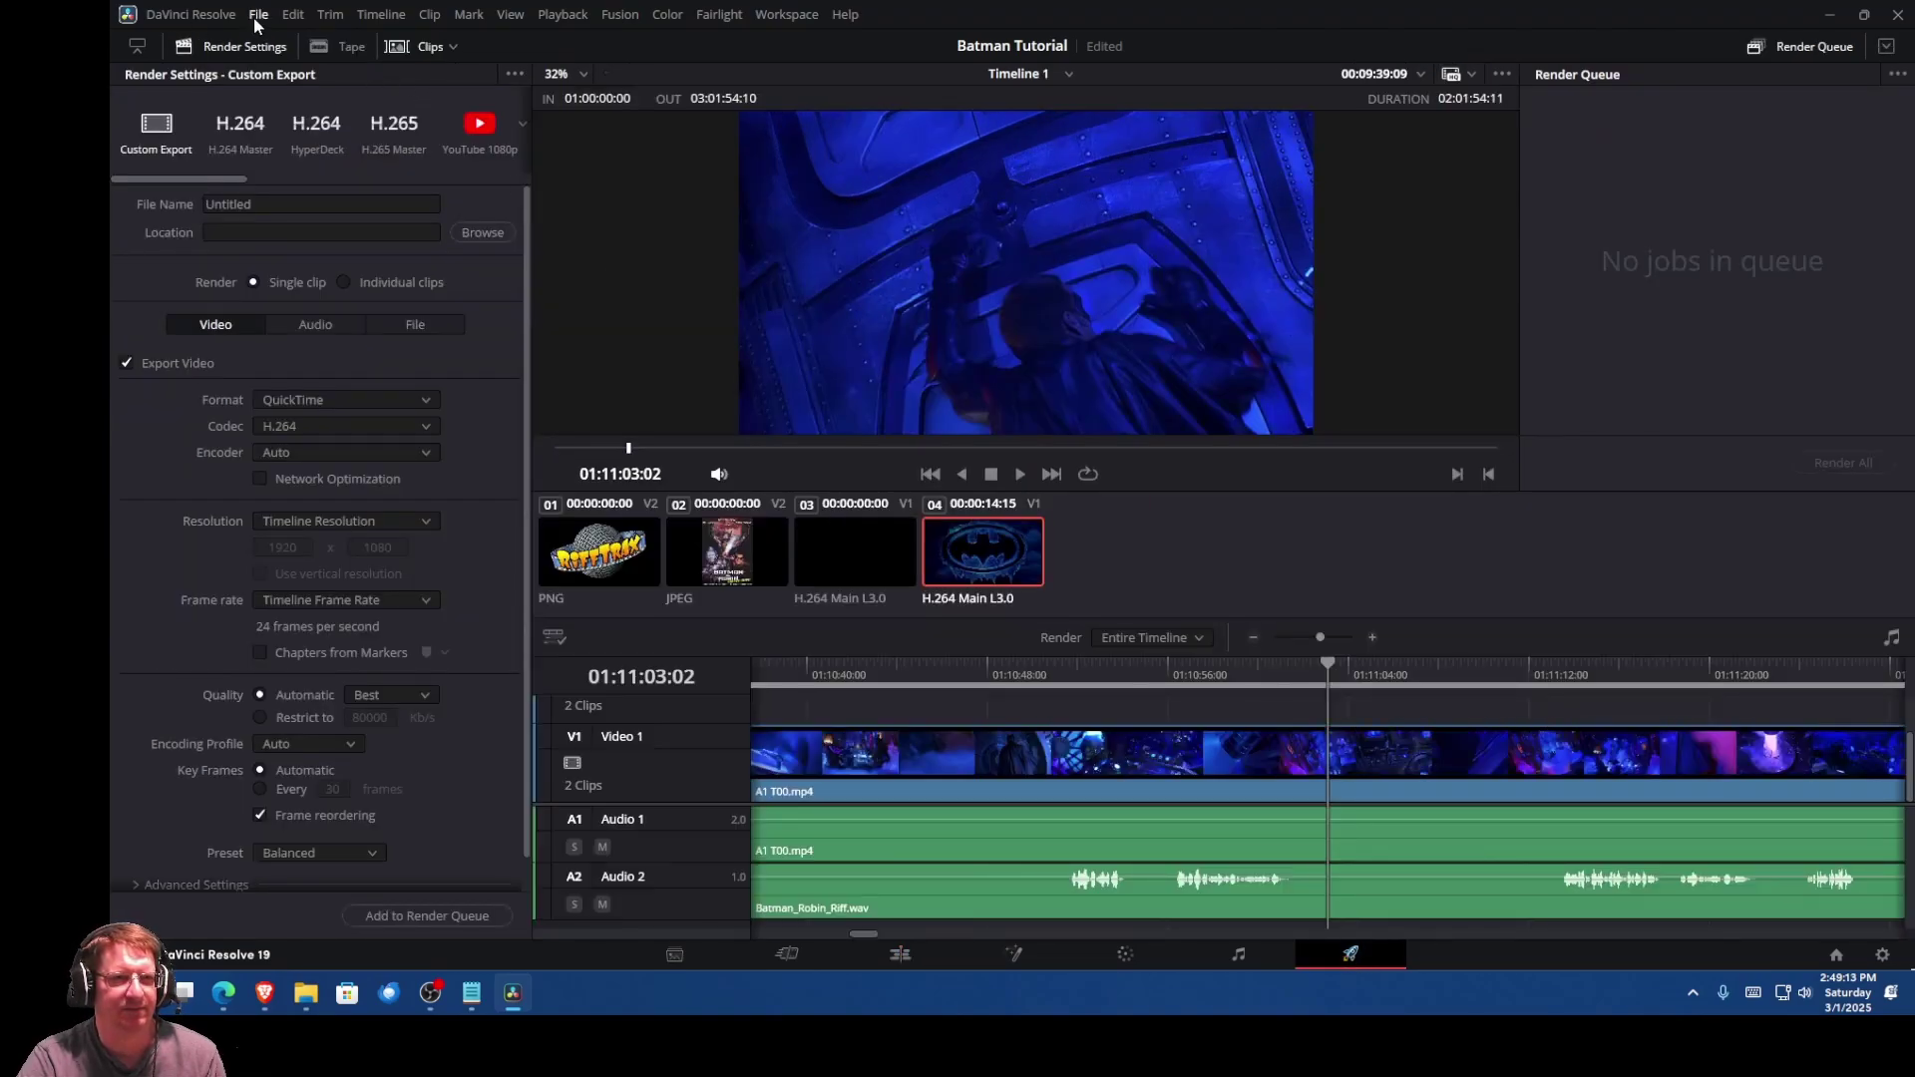
left_click(259, 16)
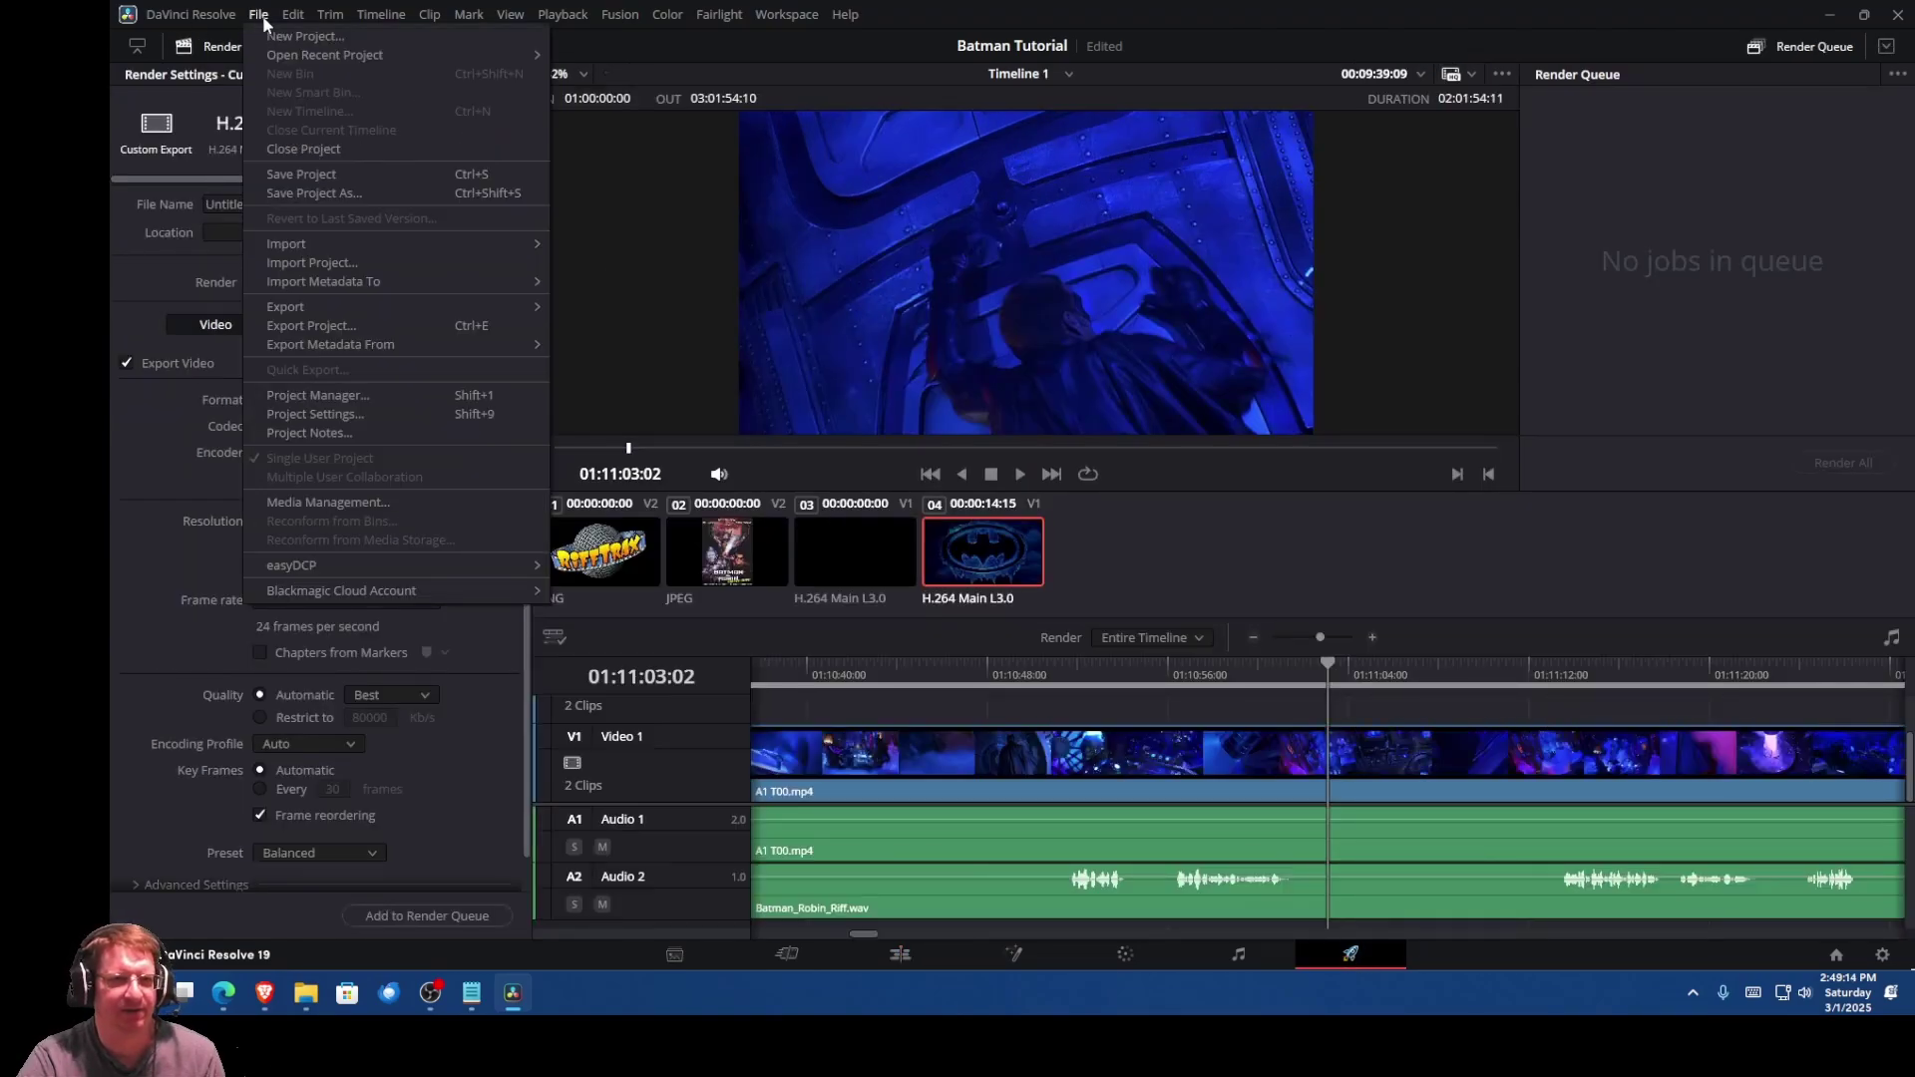
left_click(314, 174)
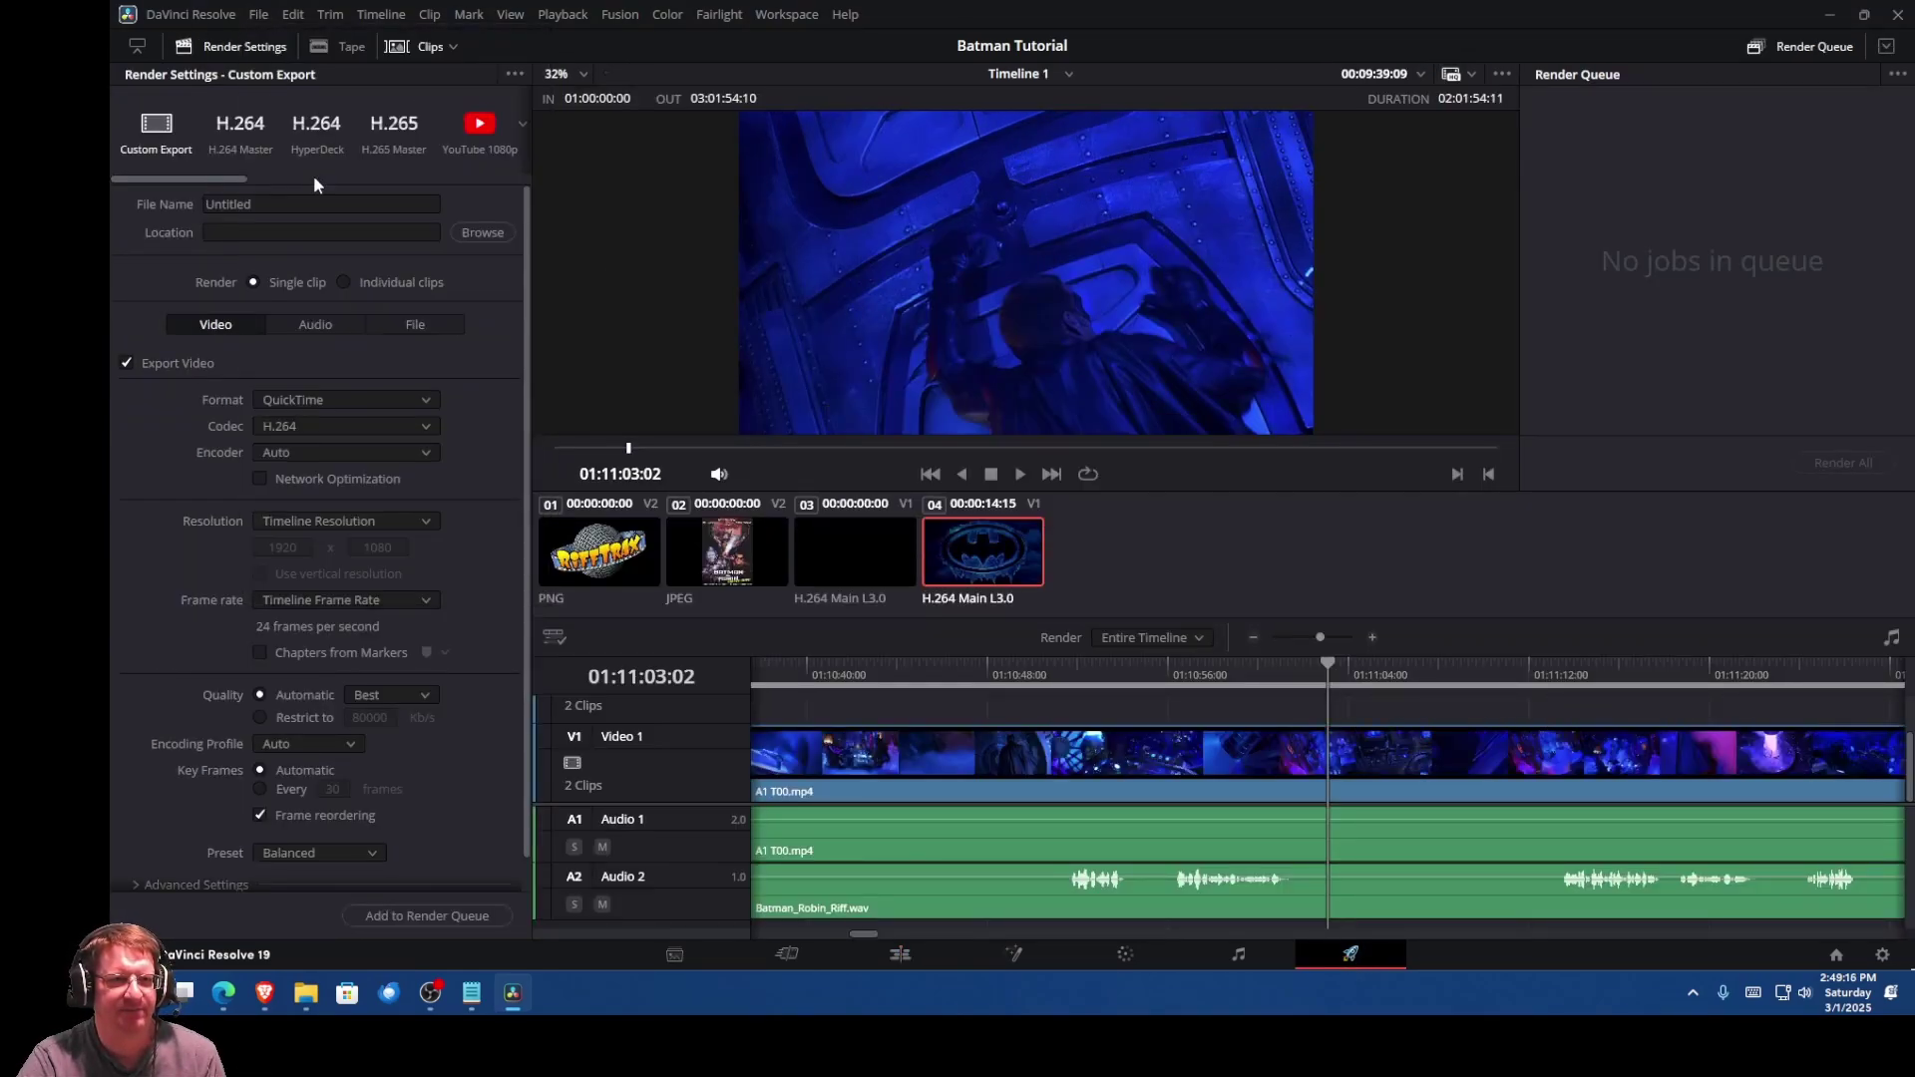
left_click(241, 137)
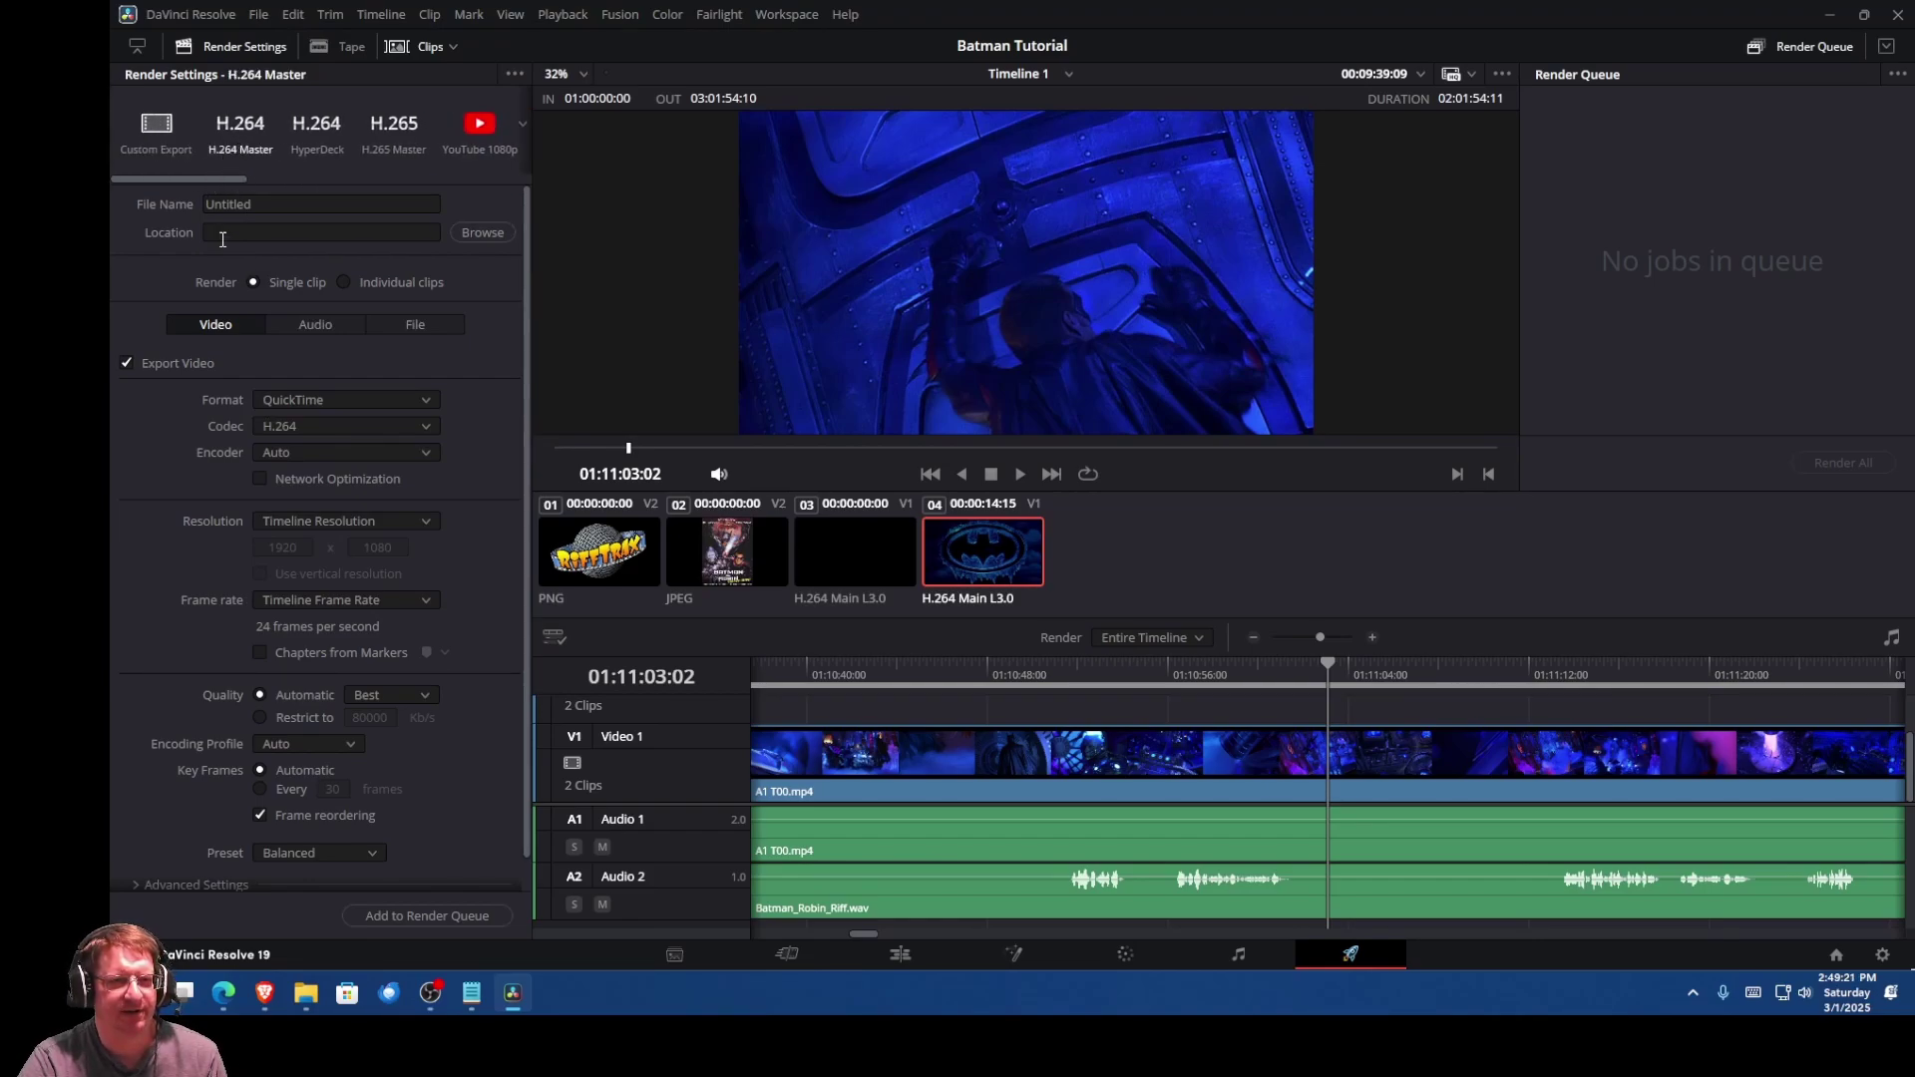
left_click(393, 128)
left_click(236, 149)
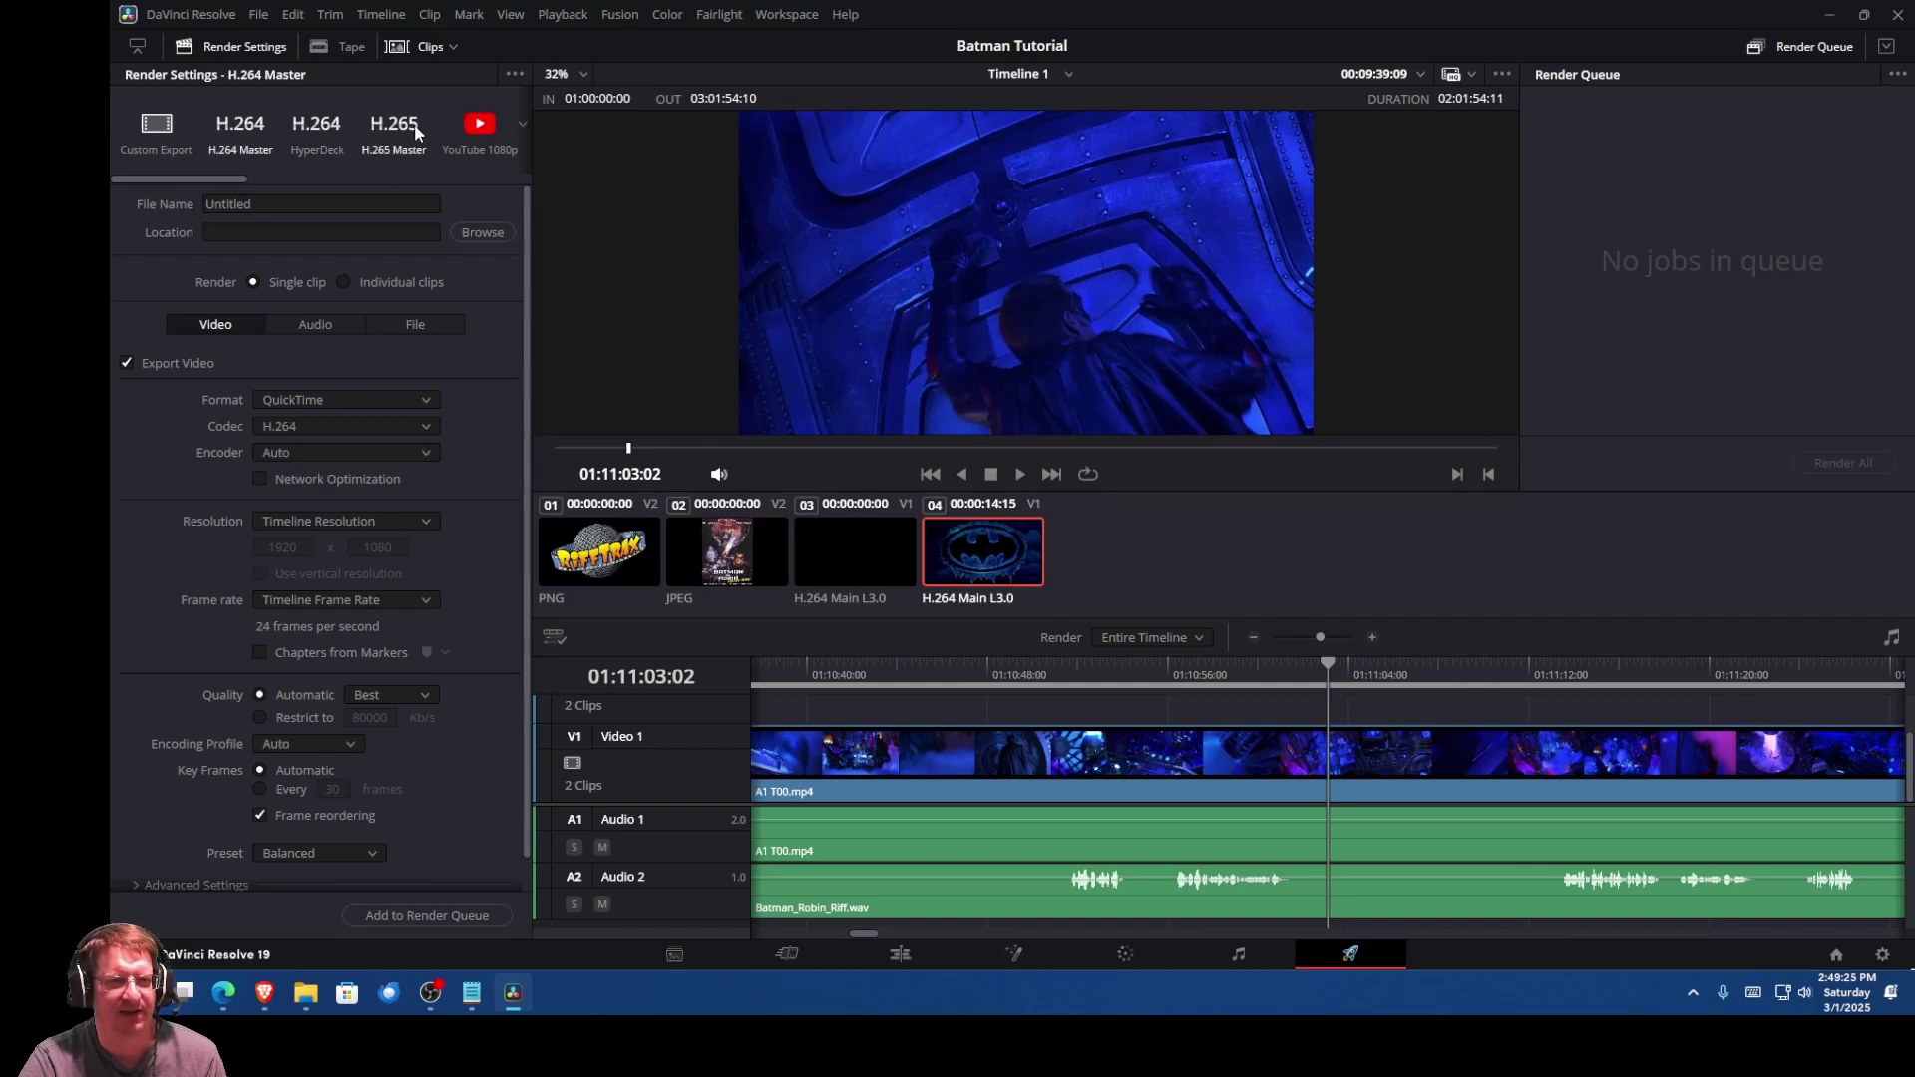
left_click(158, 118)
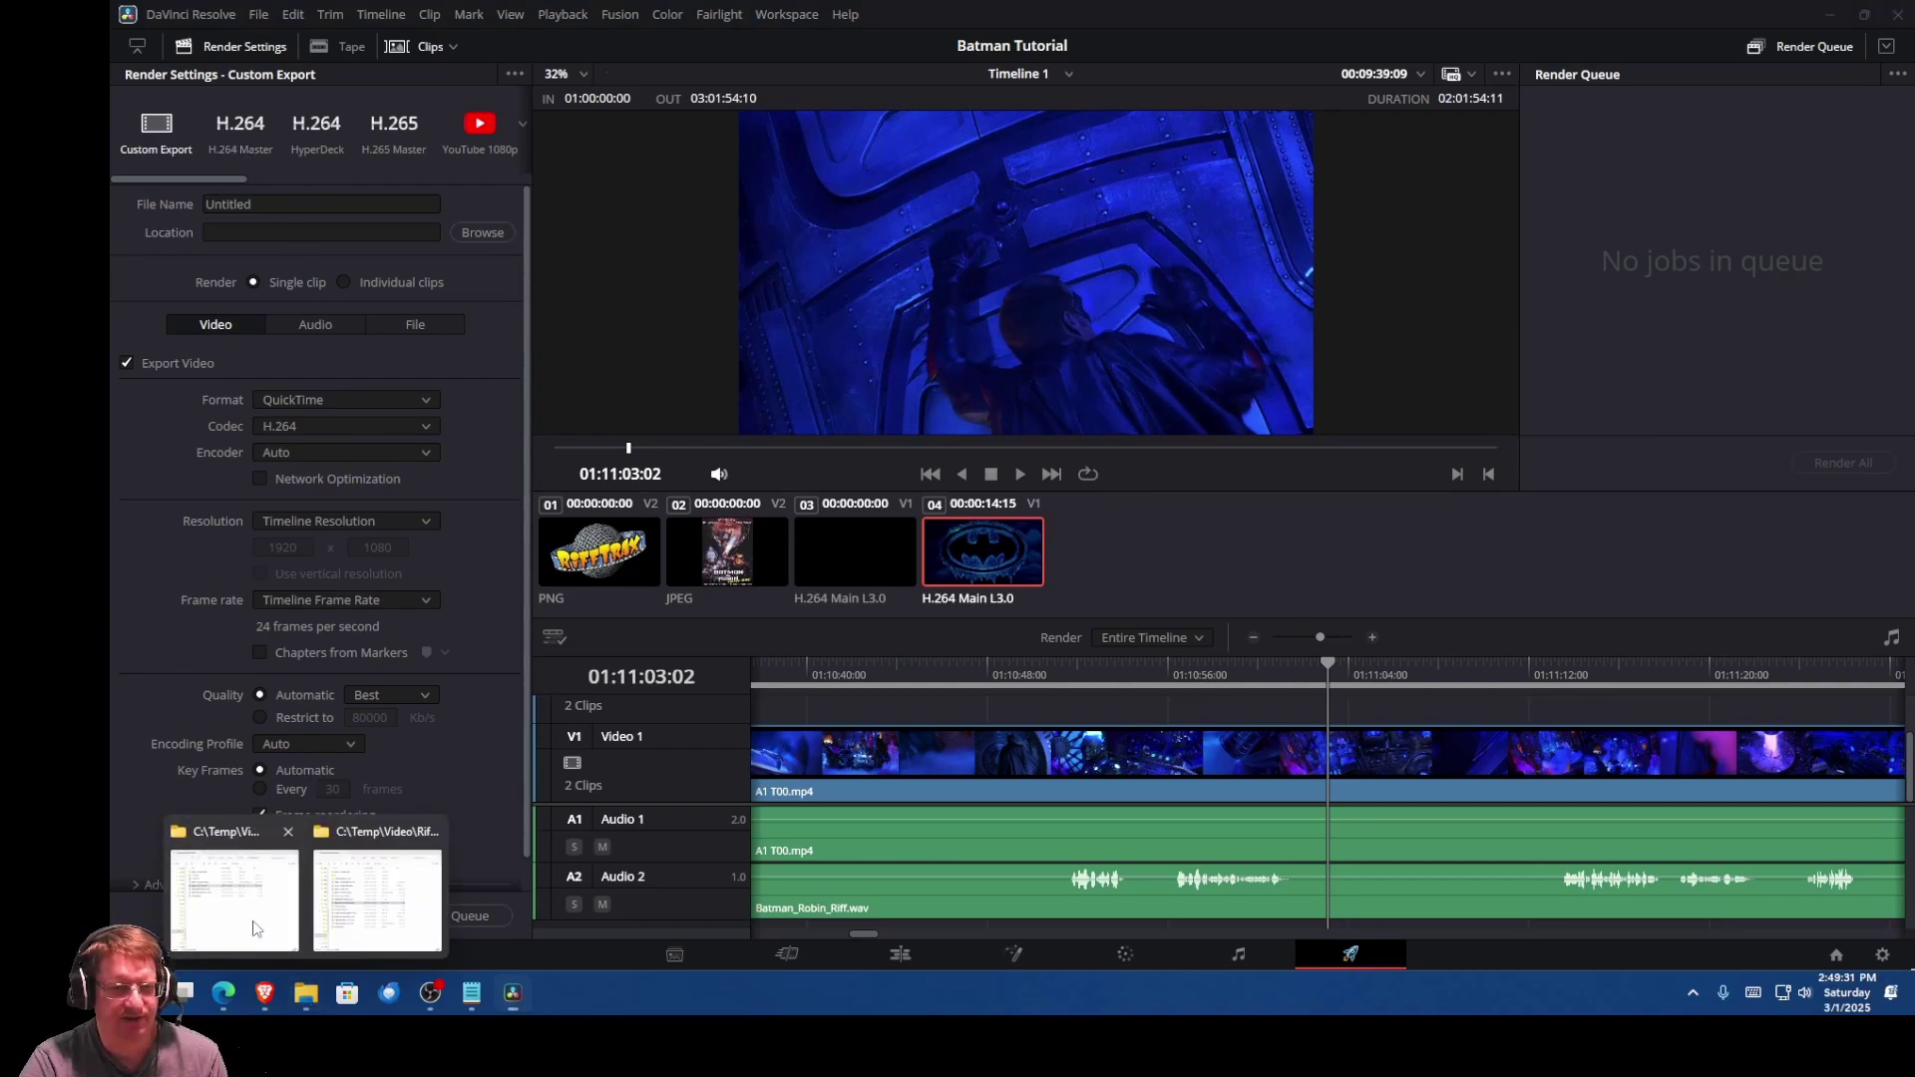
Step: Copy the BatmanRobin folder path from File Explorer and set the render location to C:\Temp\Video\RiffTrax\BatmanRobin
left_click(234, 882)
left_click(1586, 155)
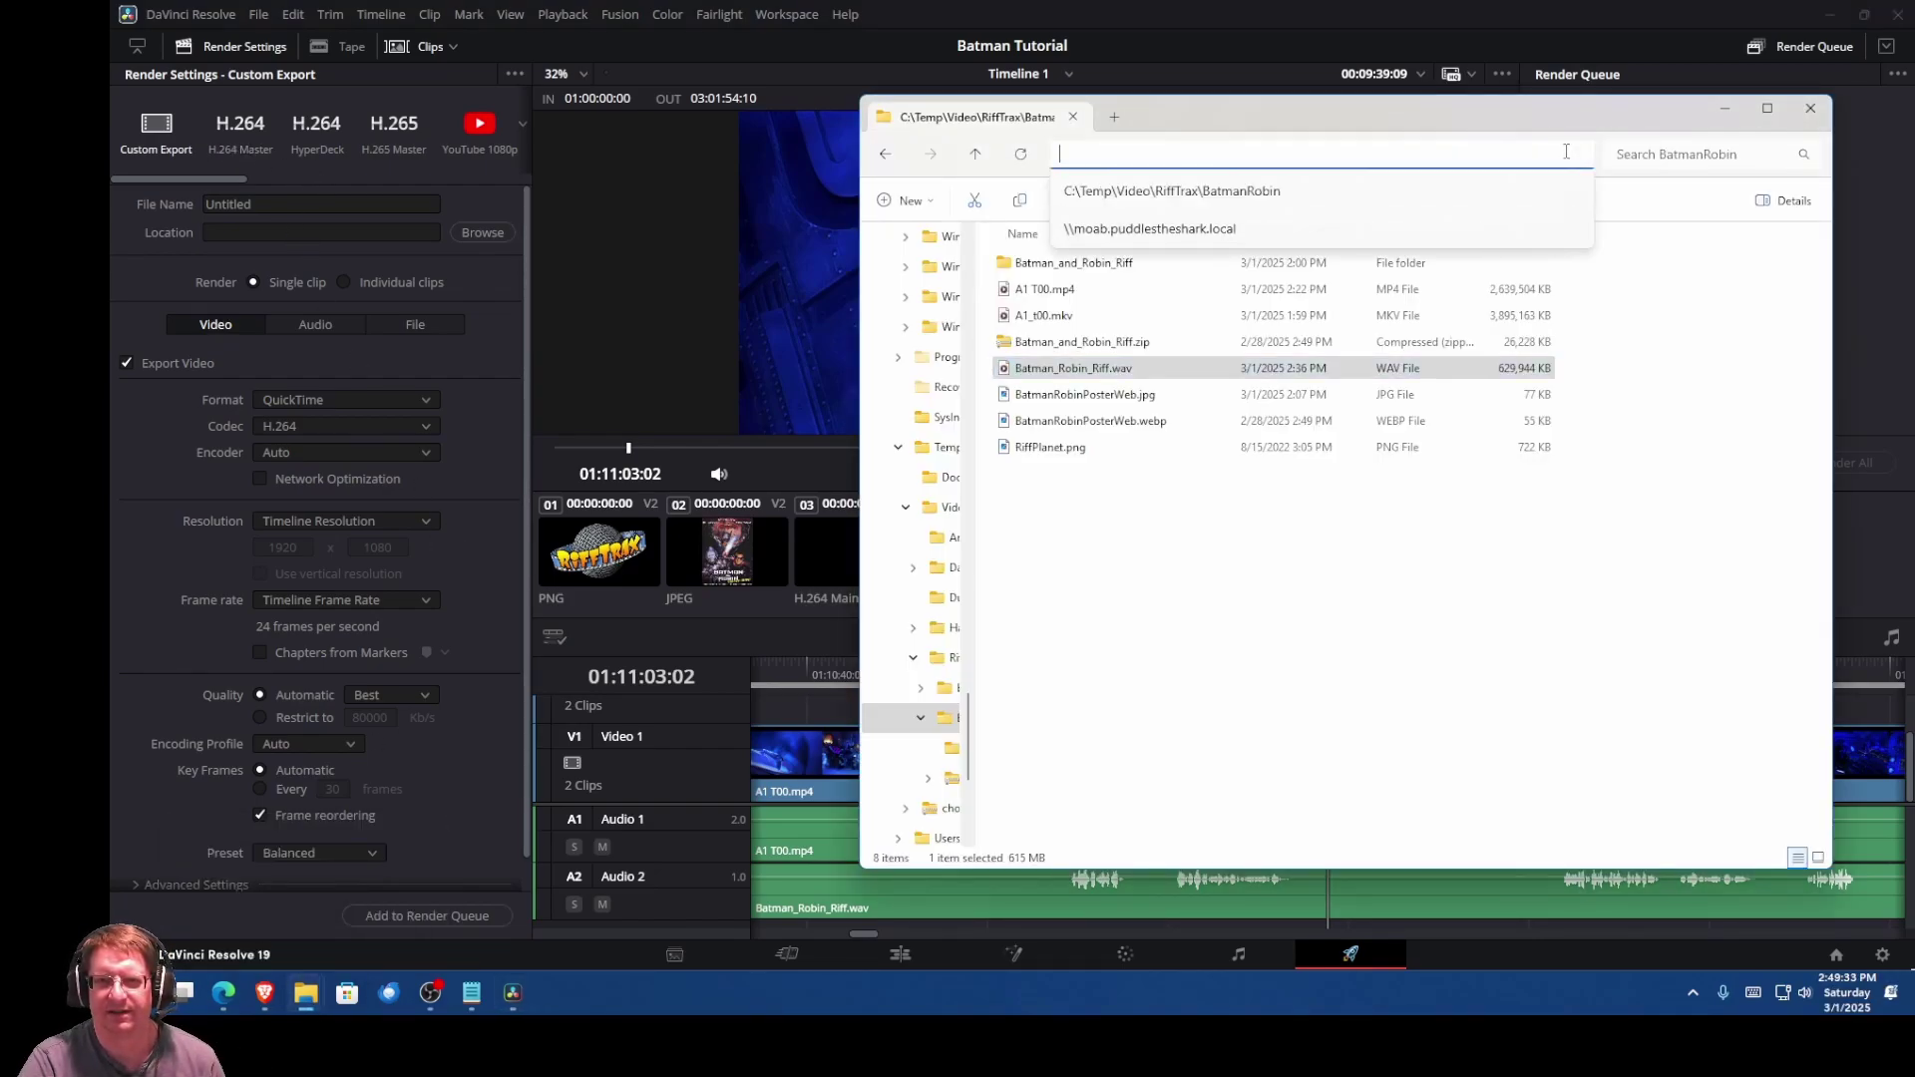
left_click(1390, 199)
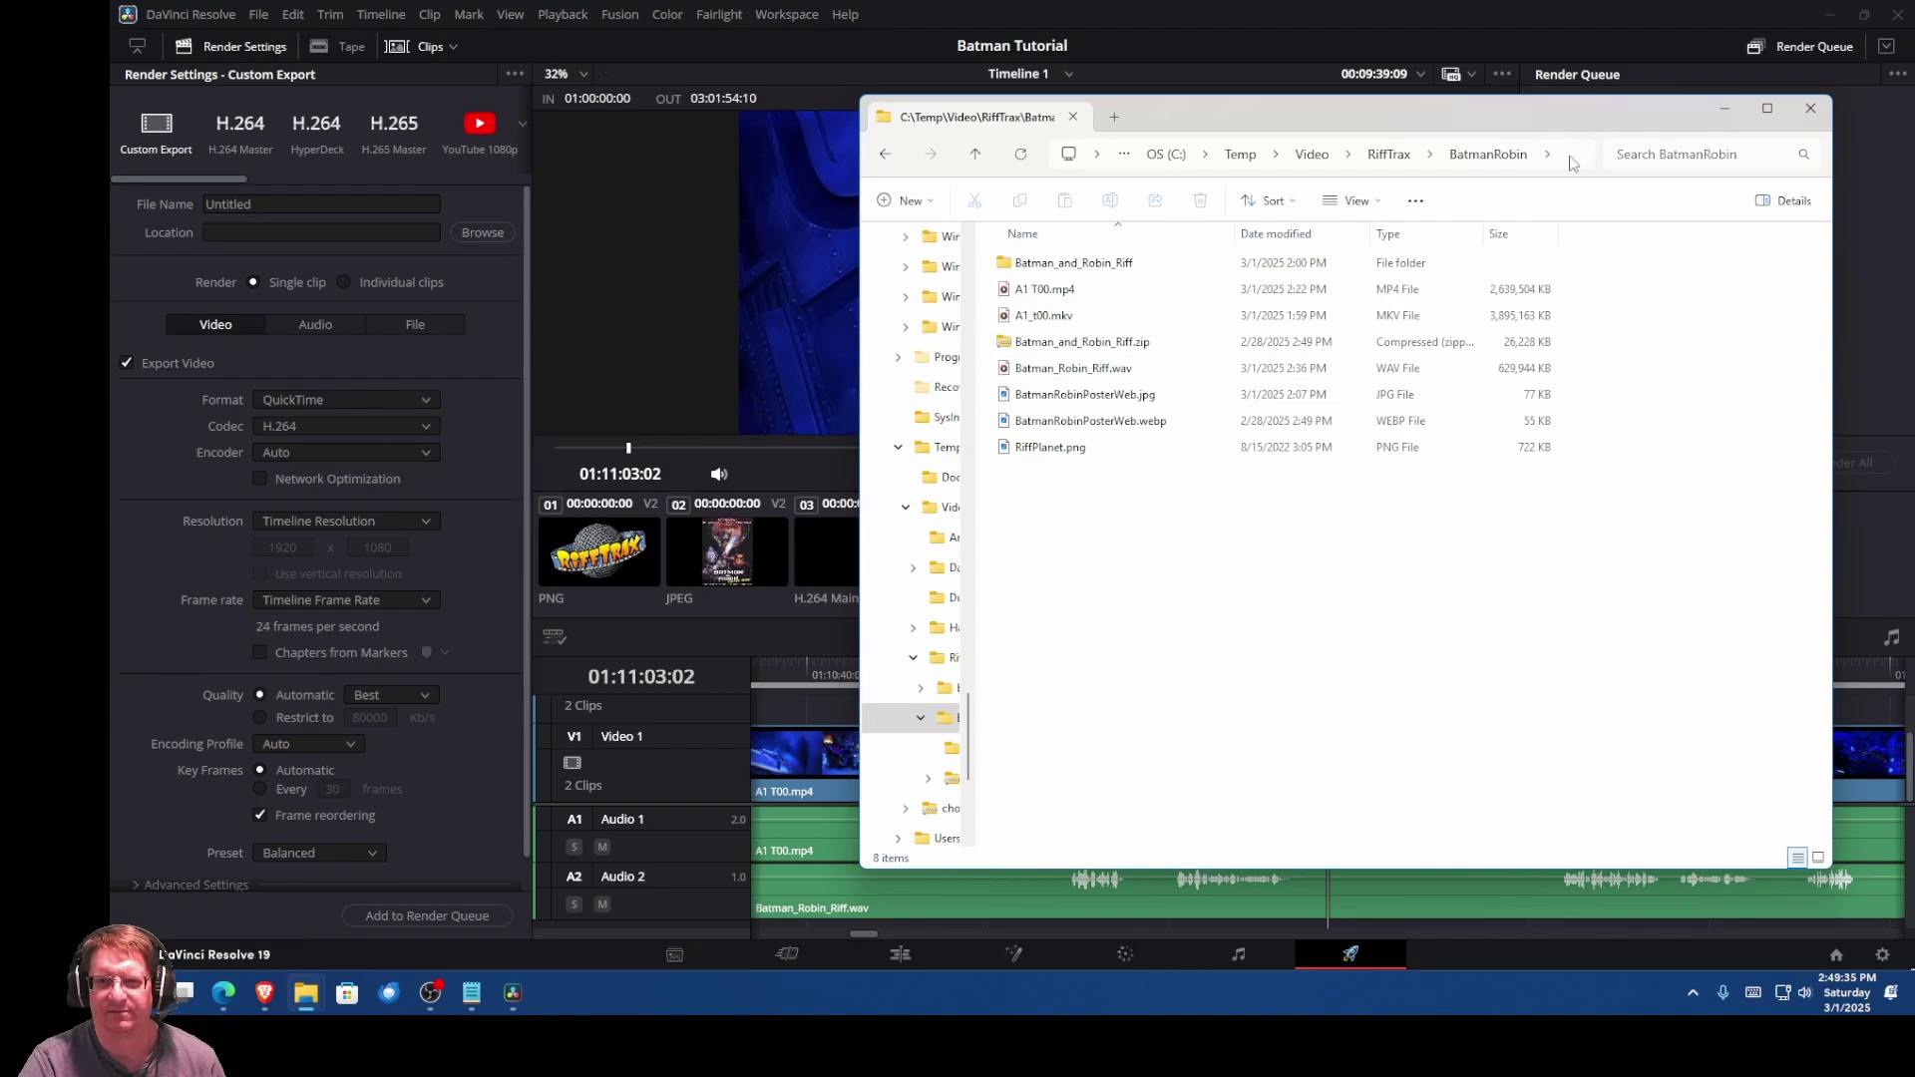
left_click(1564, 158)
key("ctrl+c")
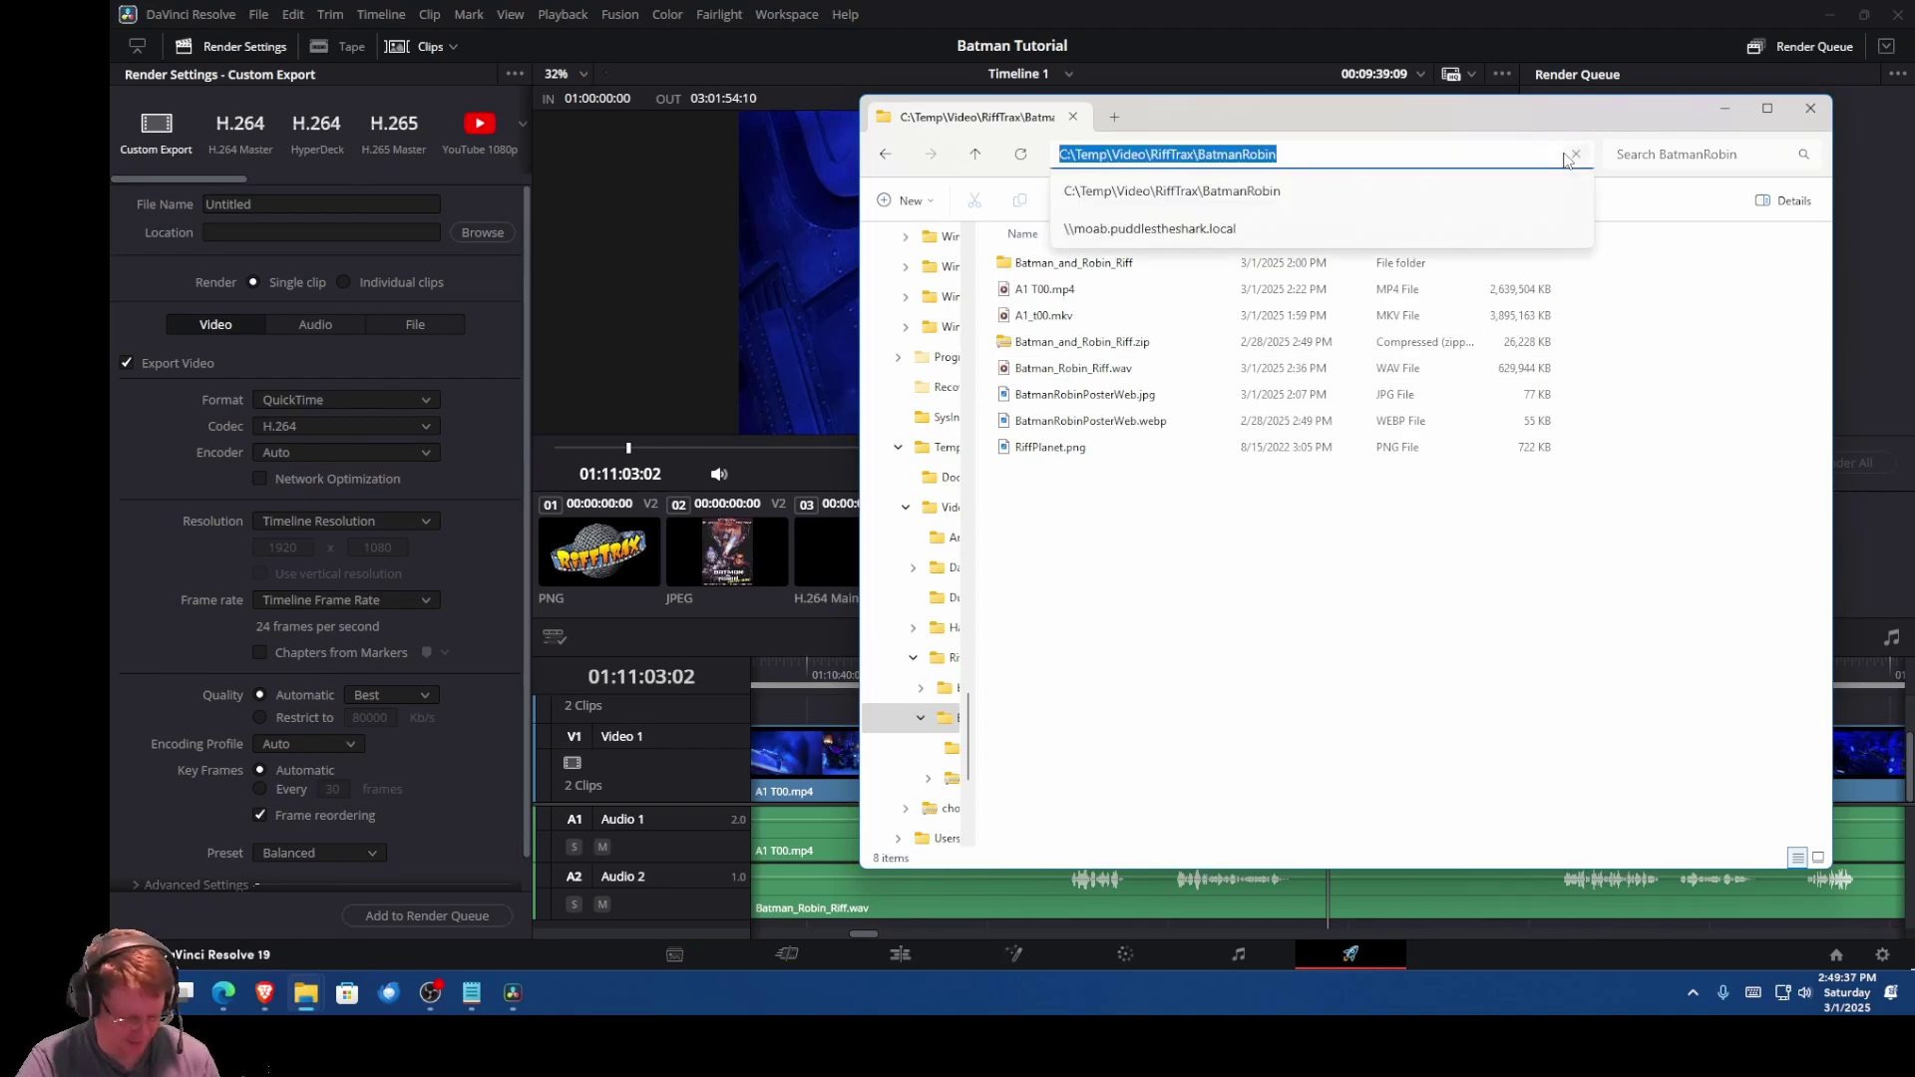
left_click(368, 232)
key("ctrl+v")
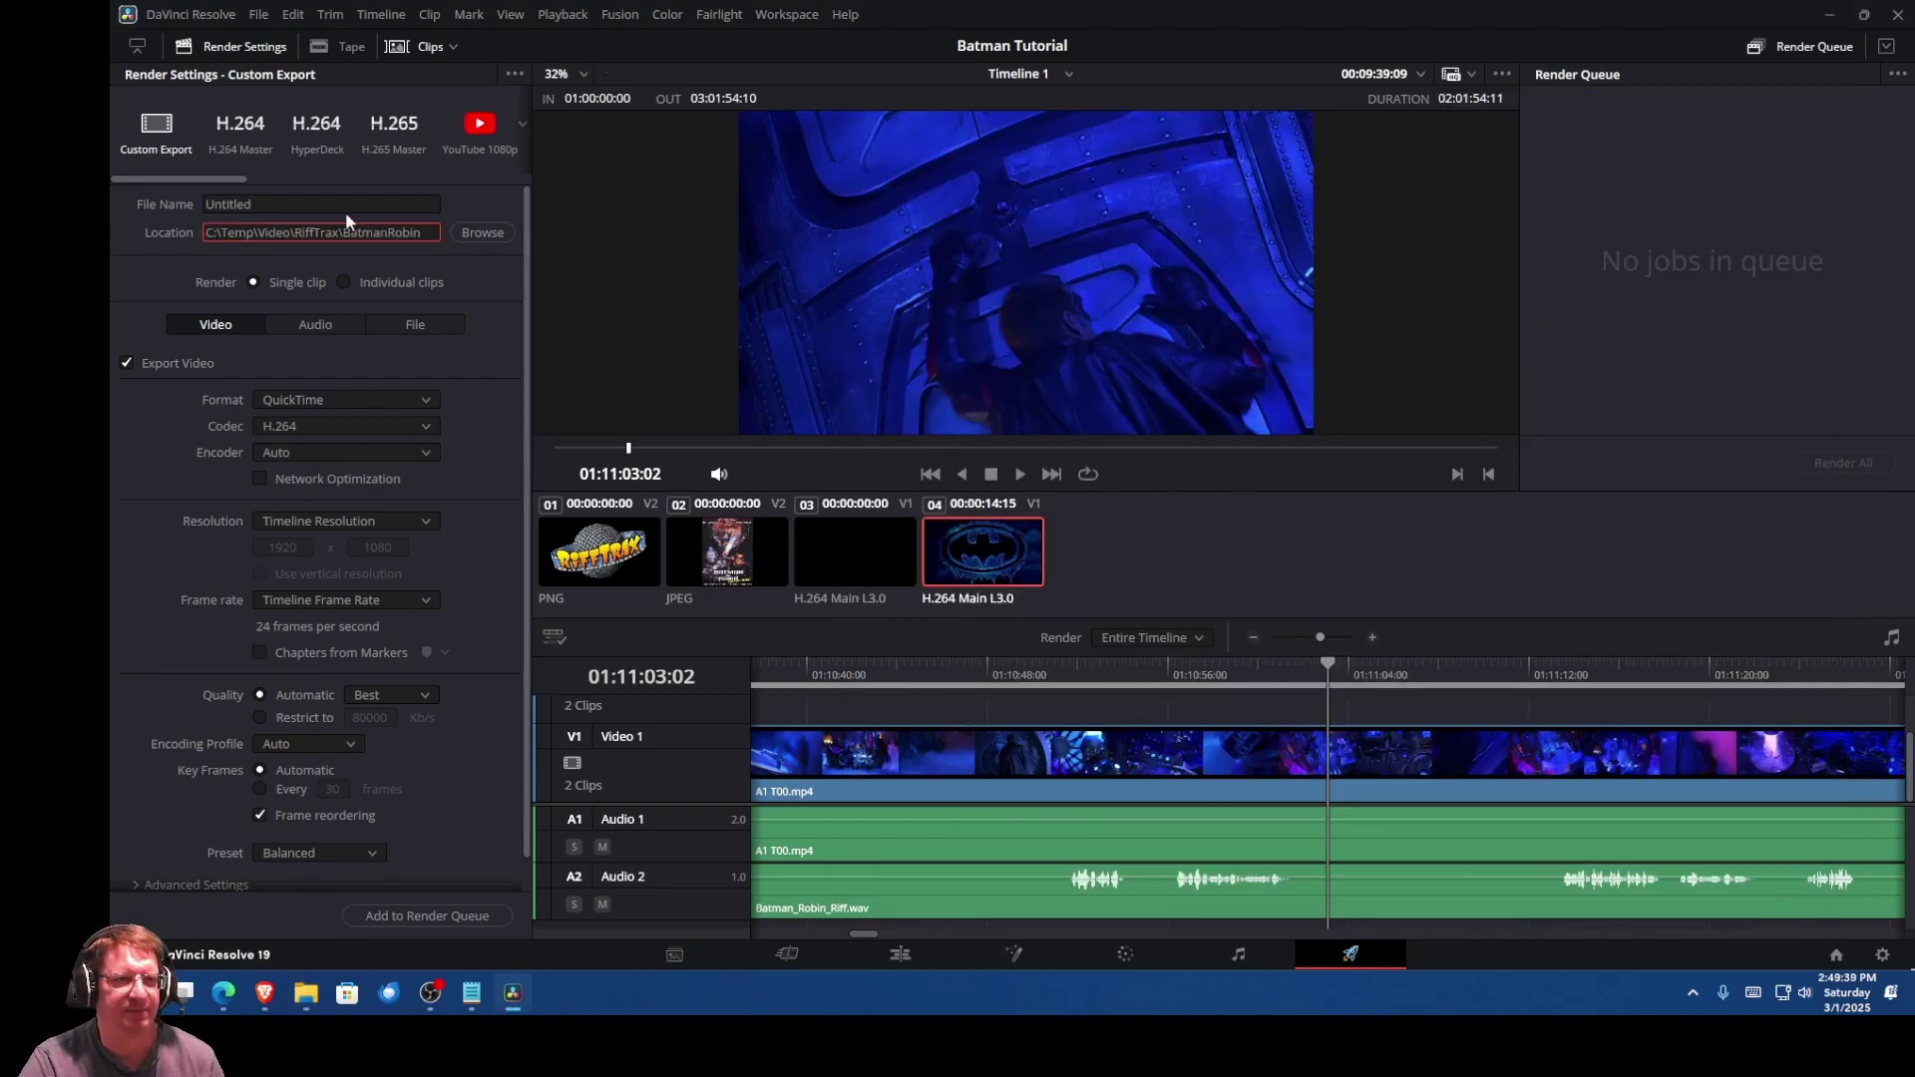
Step: Name the render output file Batman RiffTrax
left_click(328, 199)
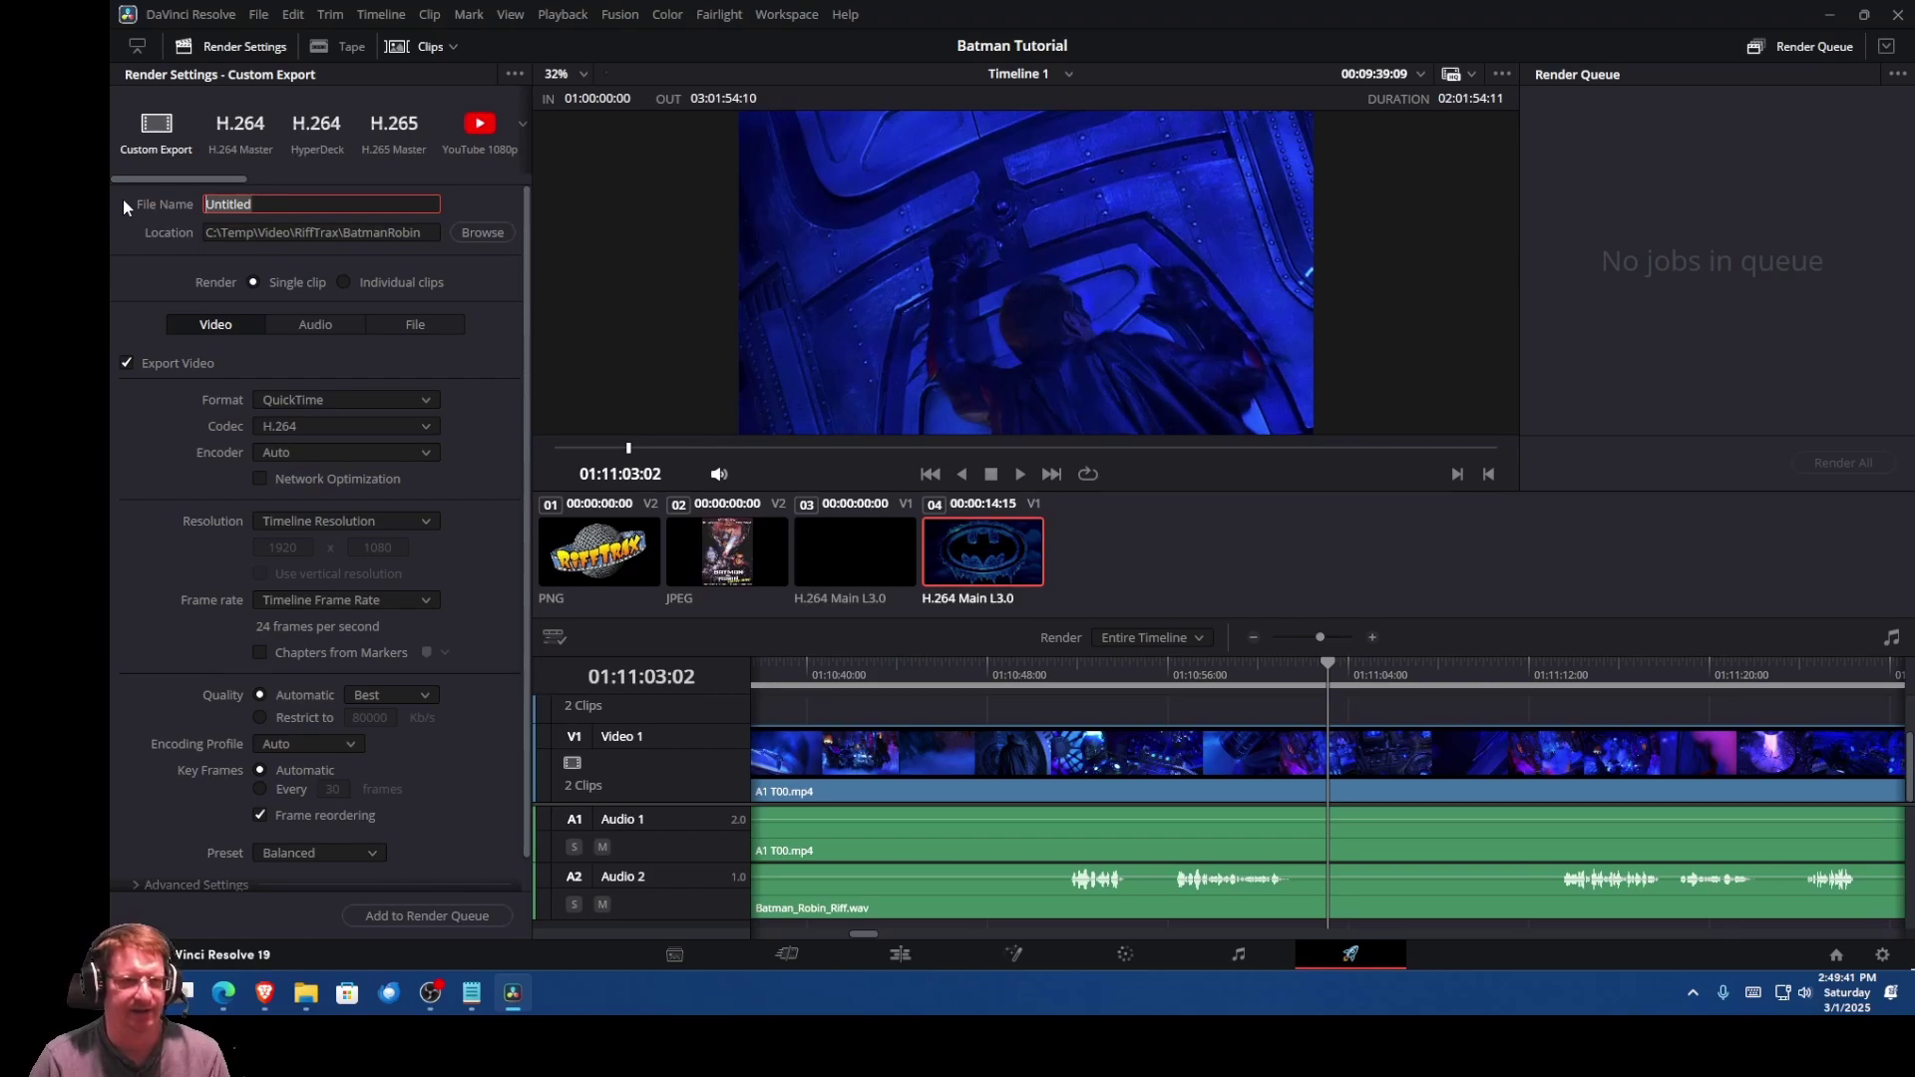
type("Batman ")
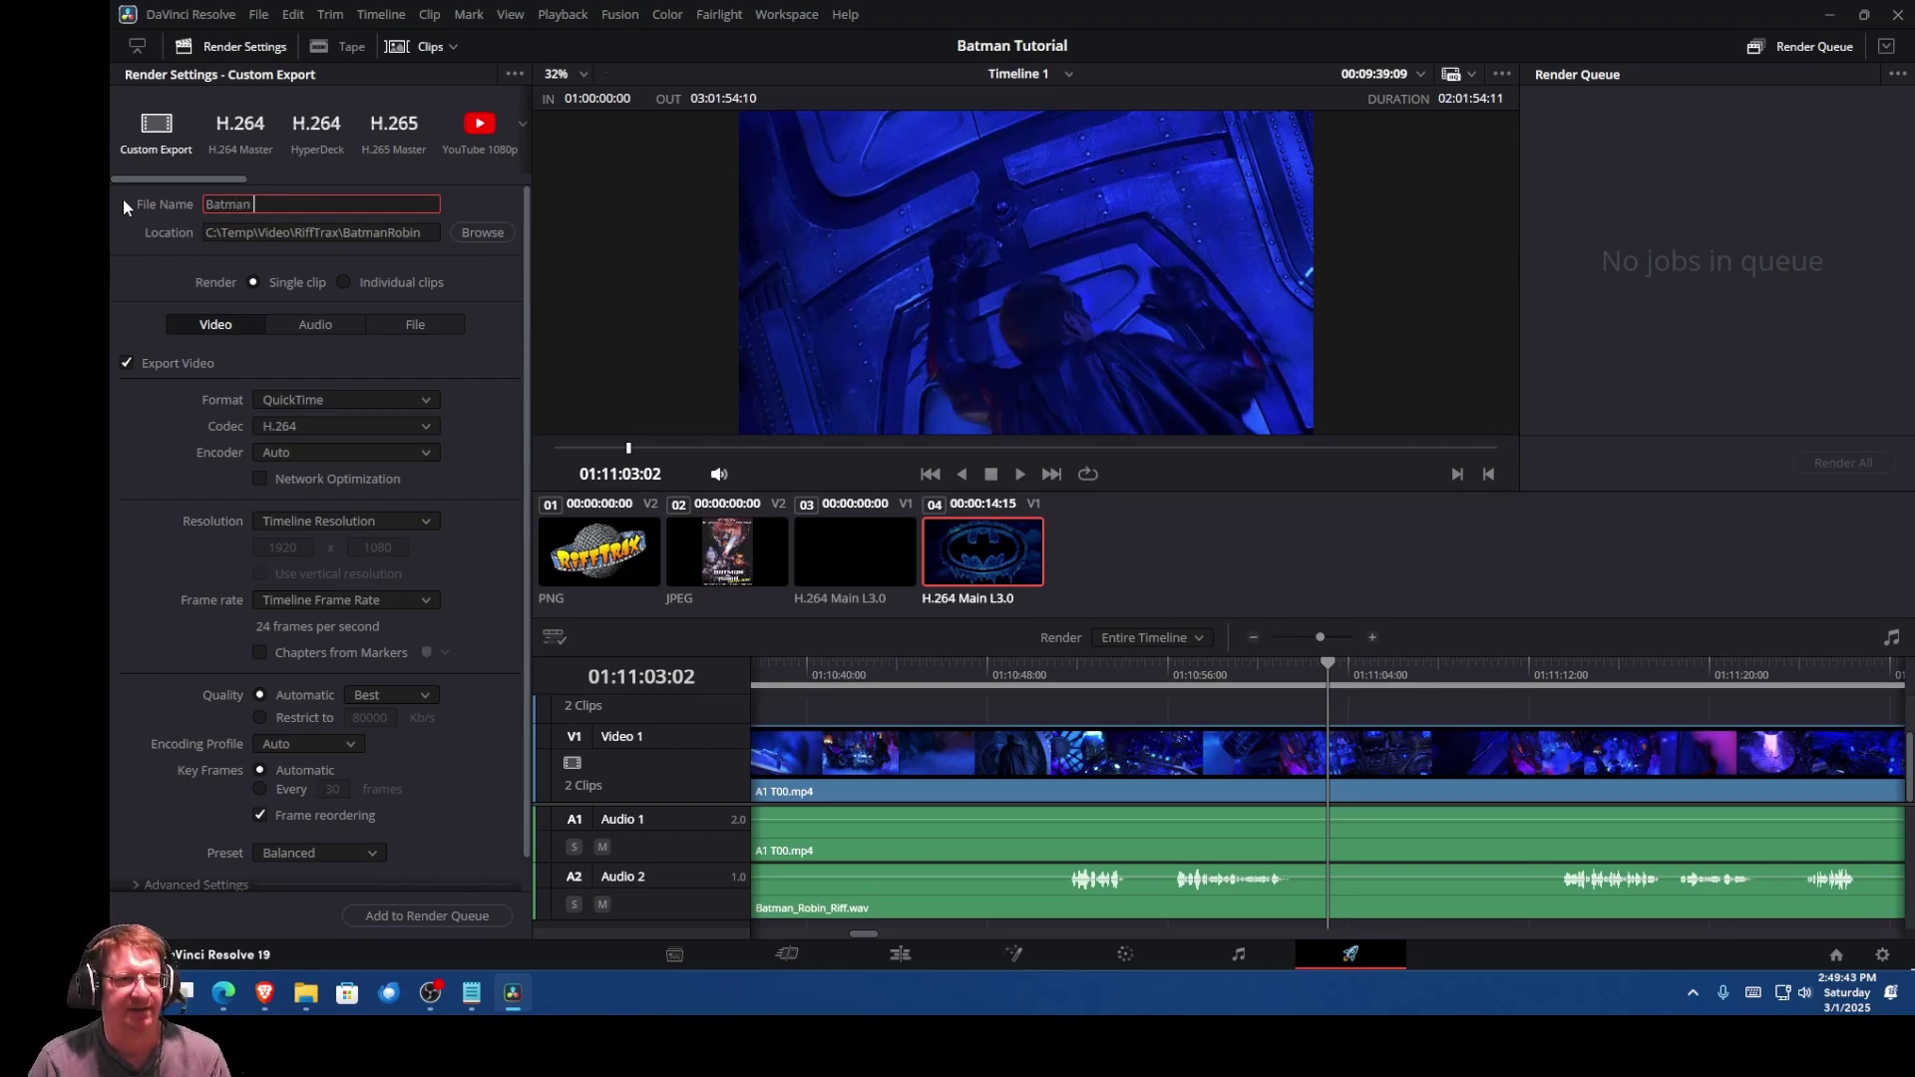
type("RiffTrax")
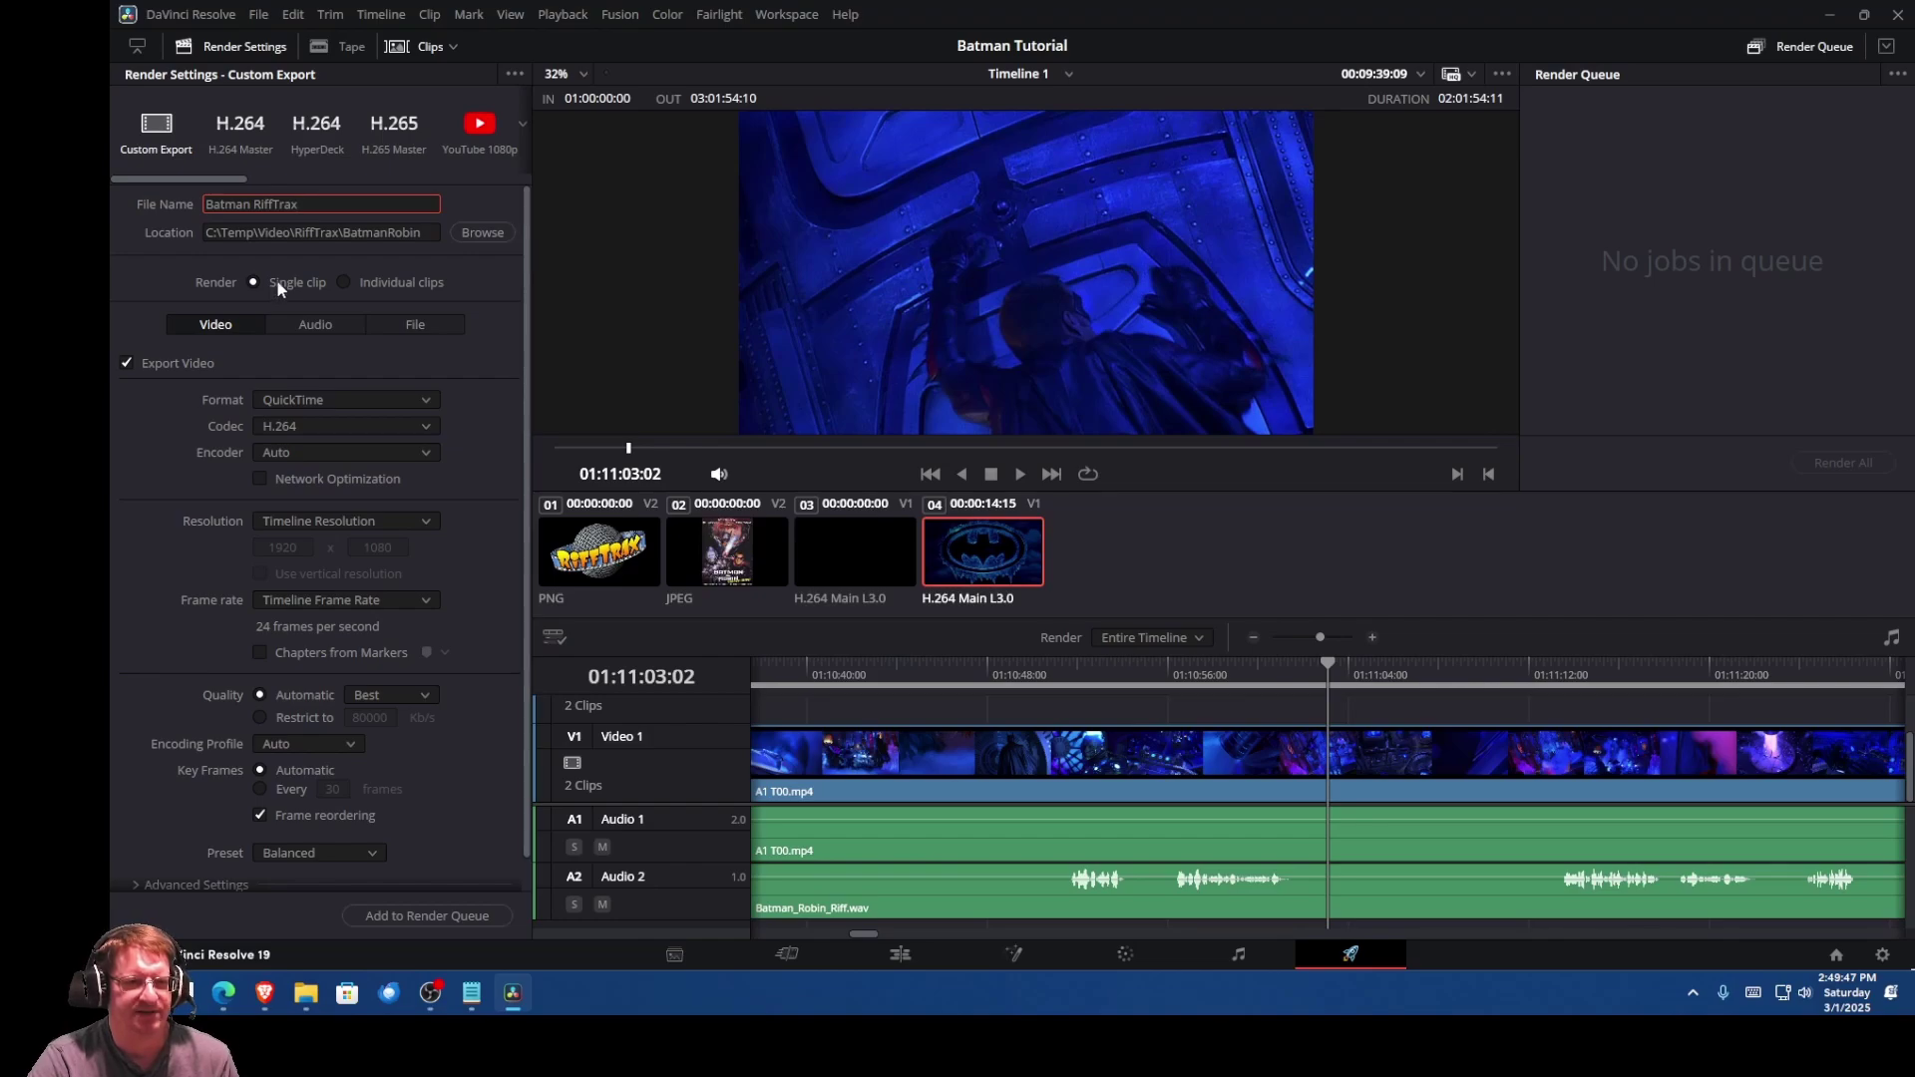
Step: Set the export format to MKV and the codec to H.265
left_click(319, 399)
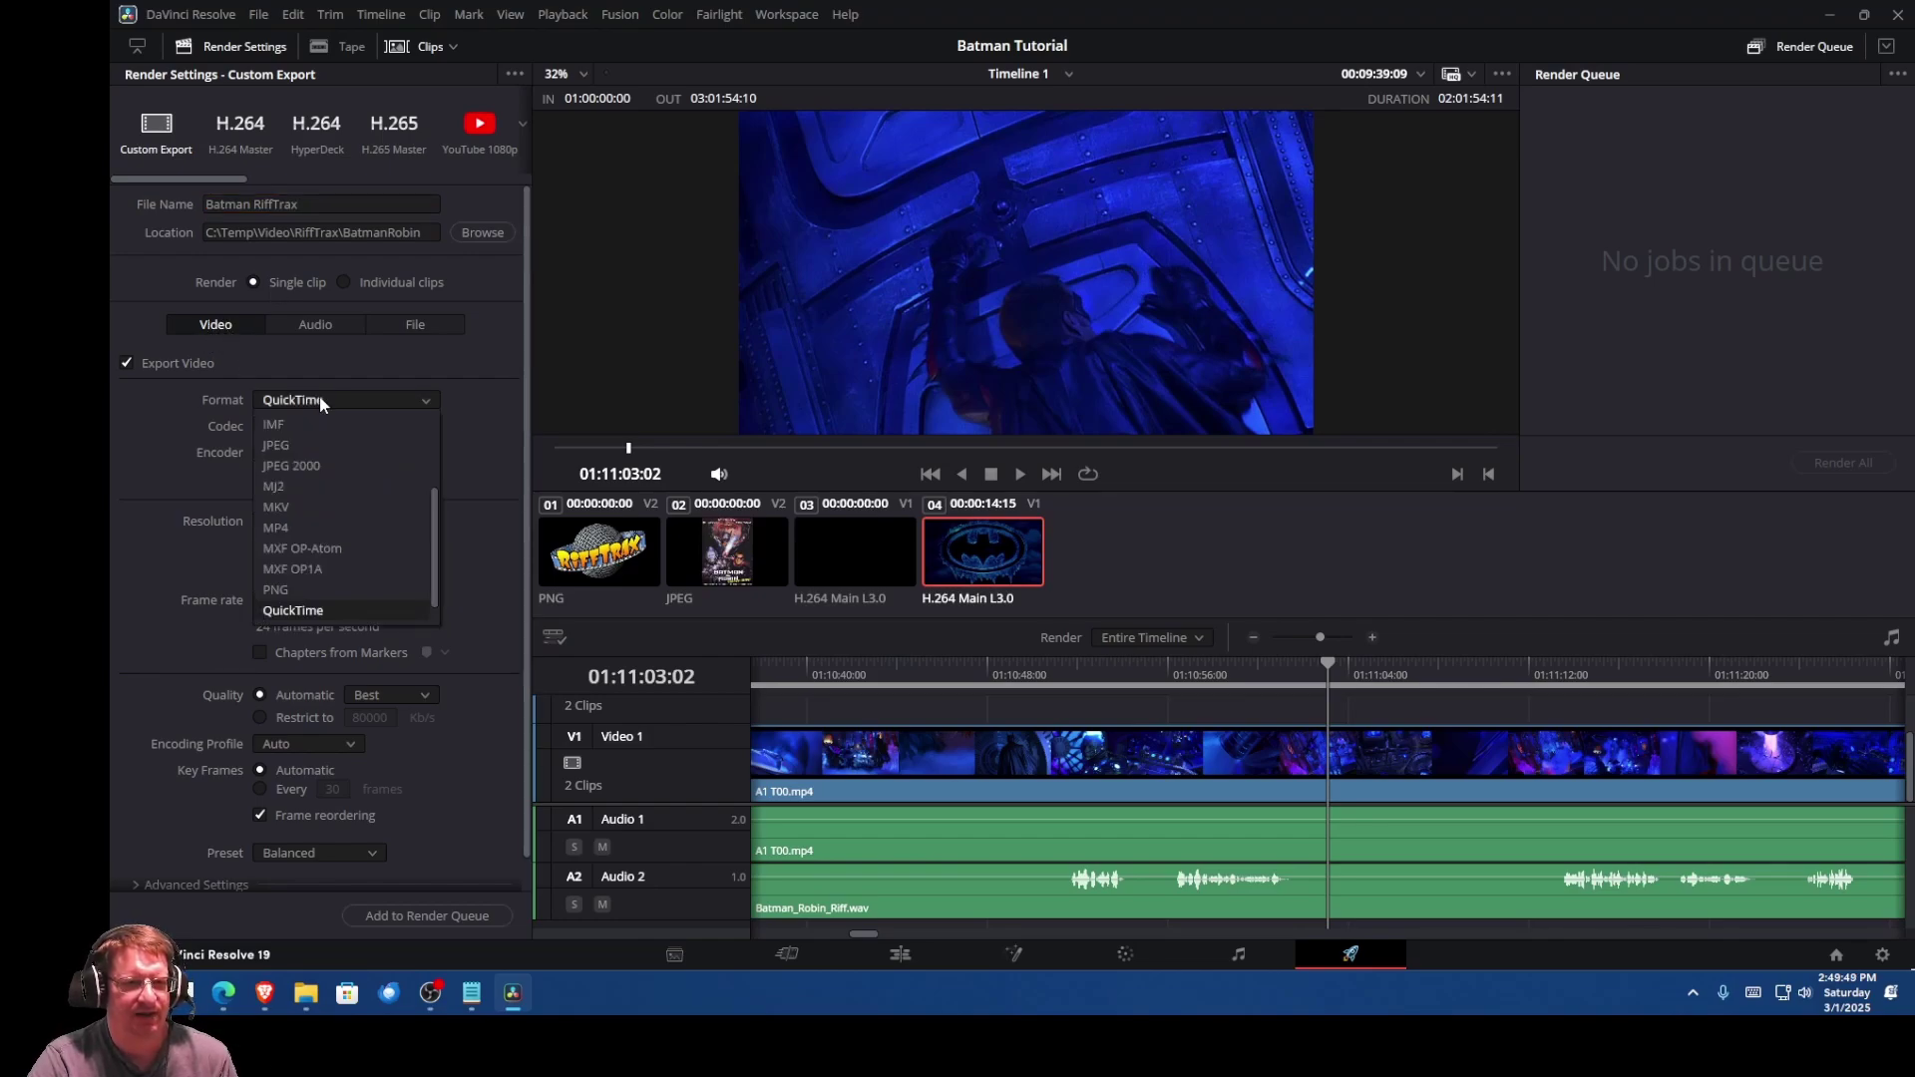
left_click(329, 507)
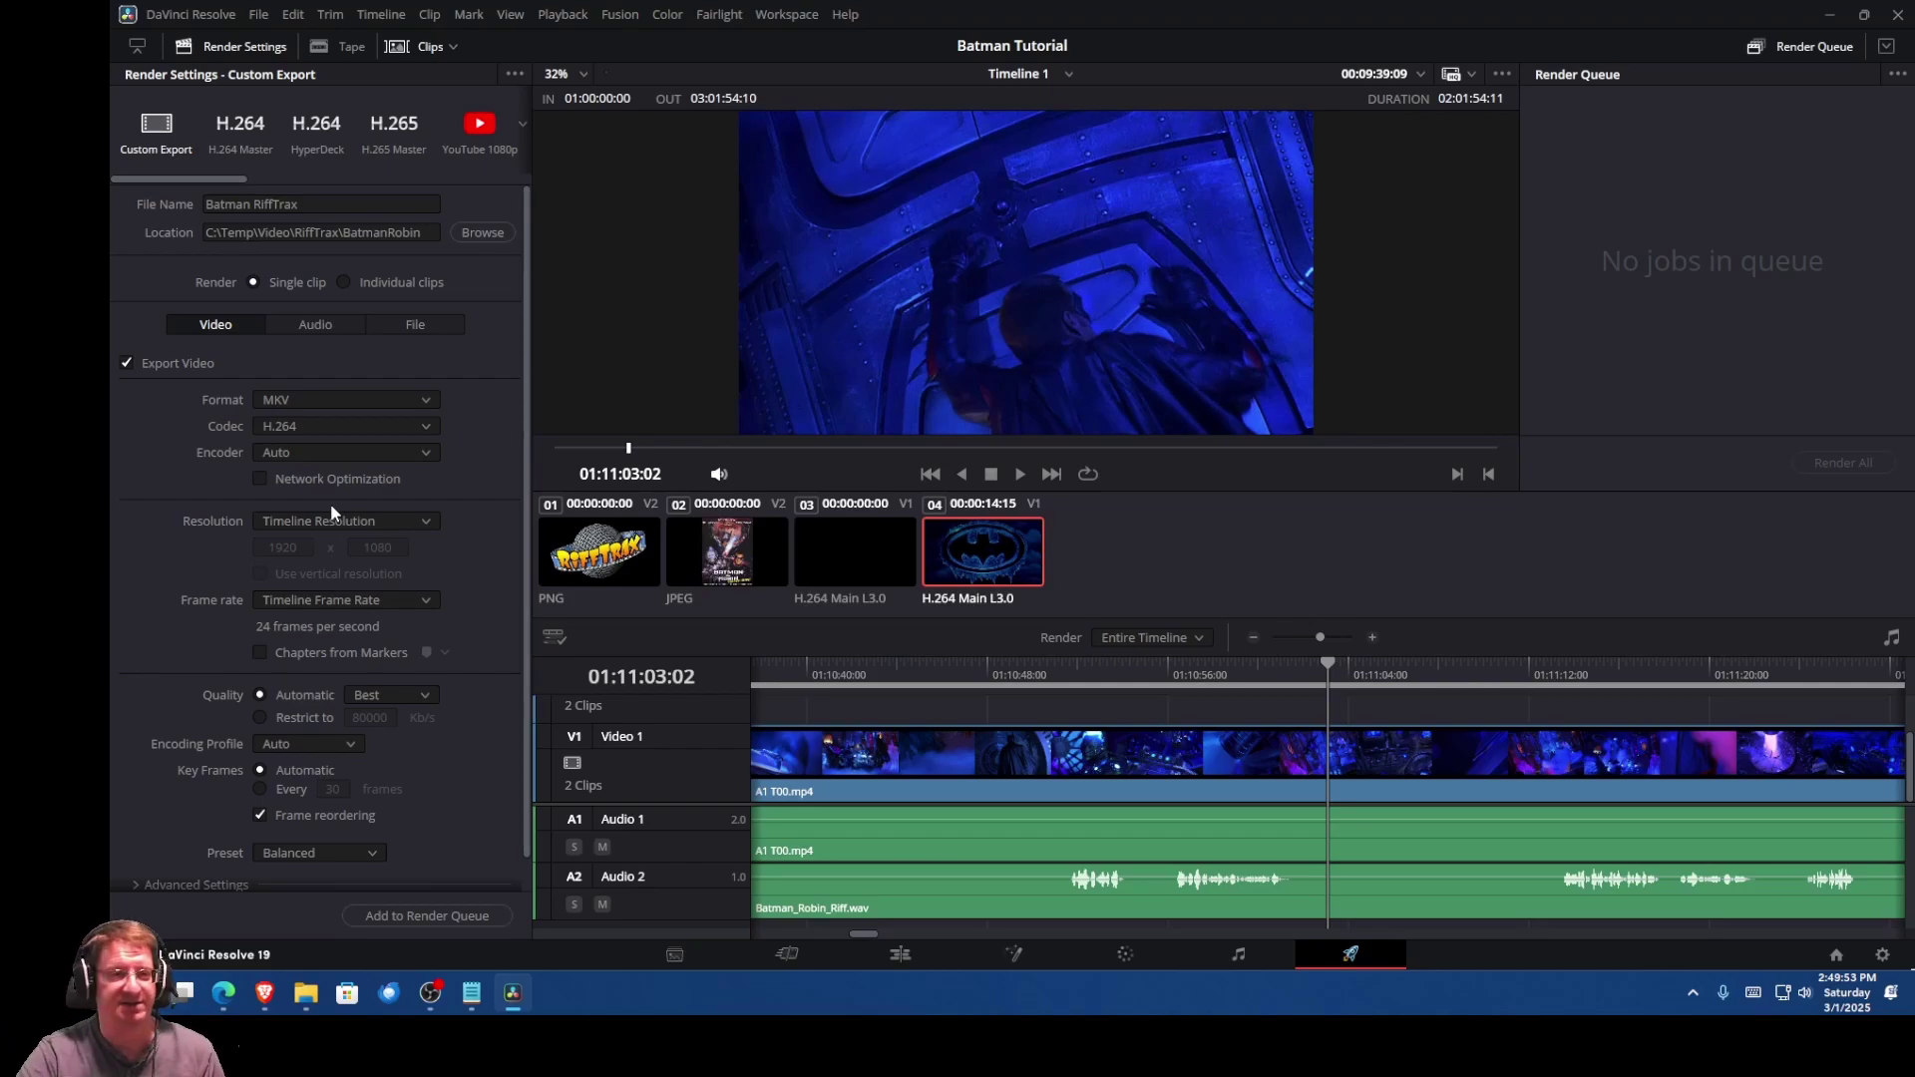
left_click(323, 427)
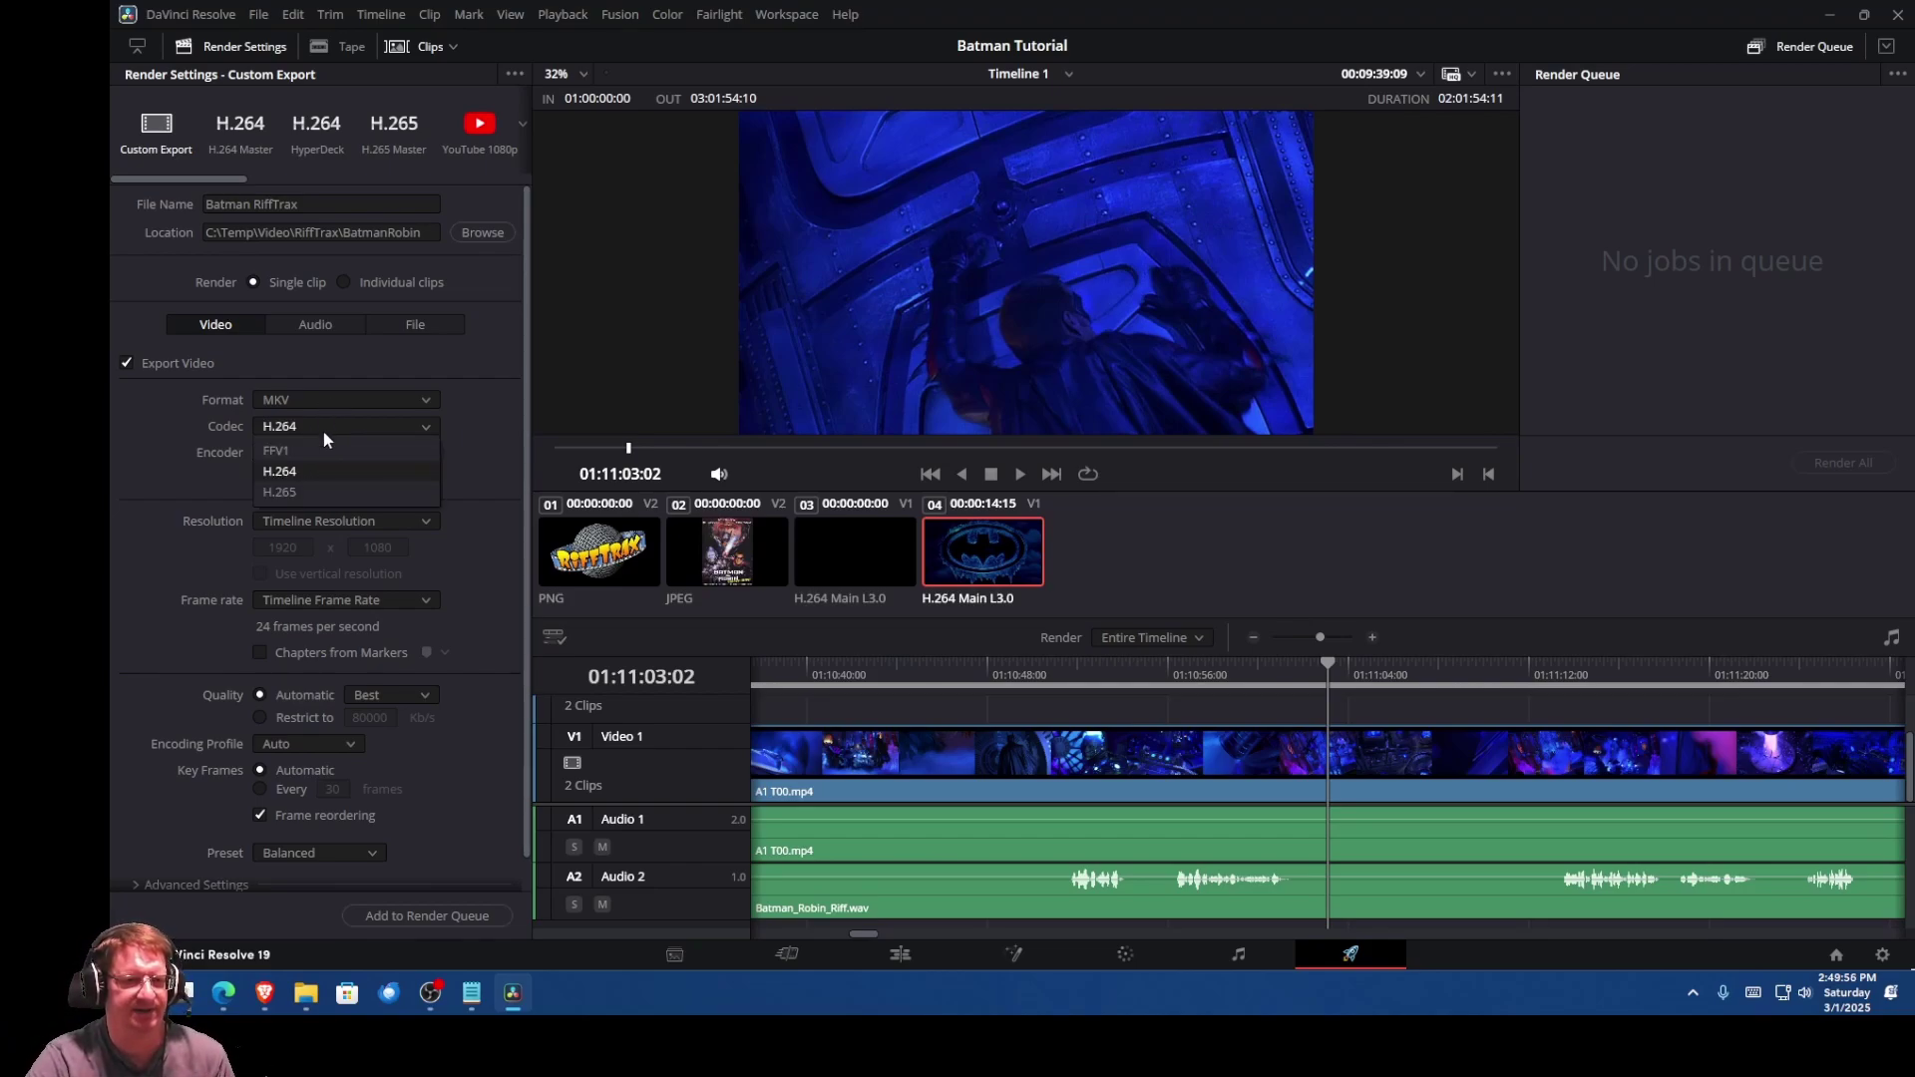
left_click(302, 491)
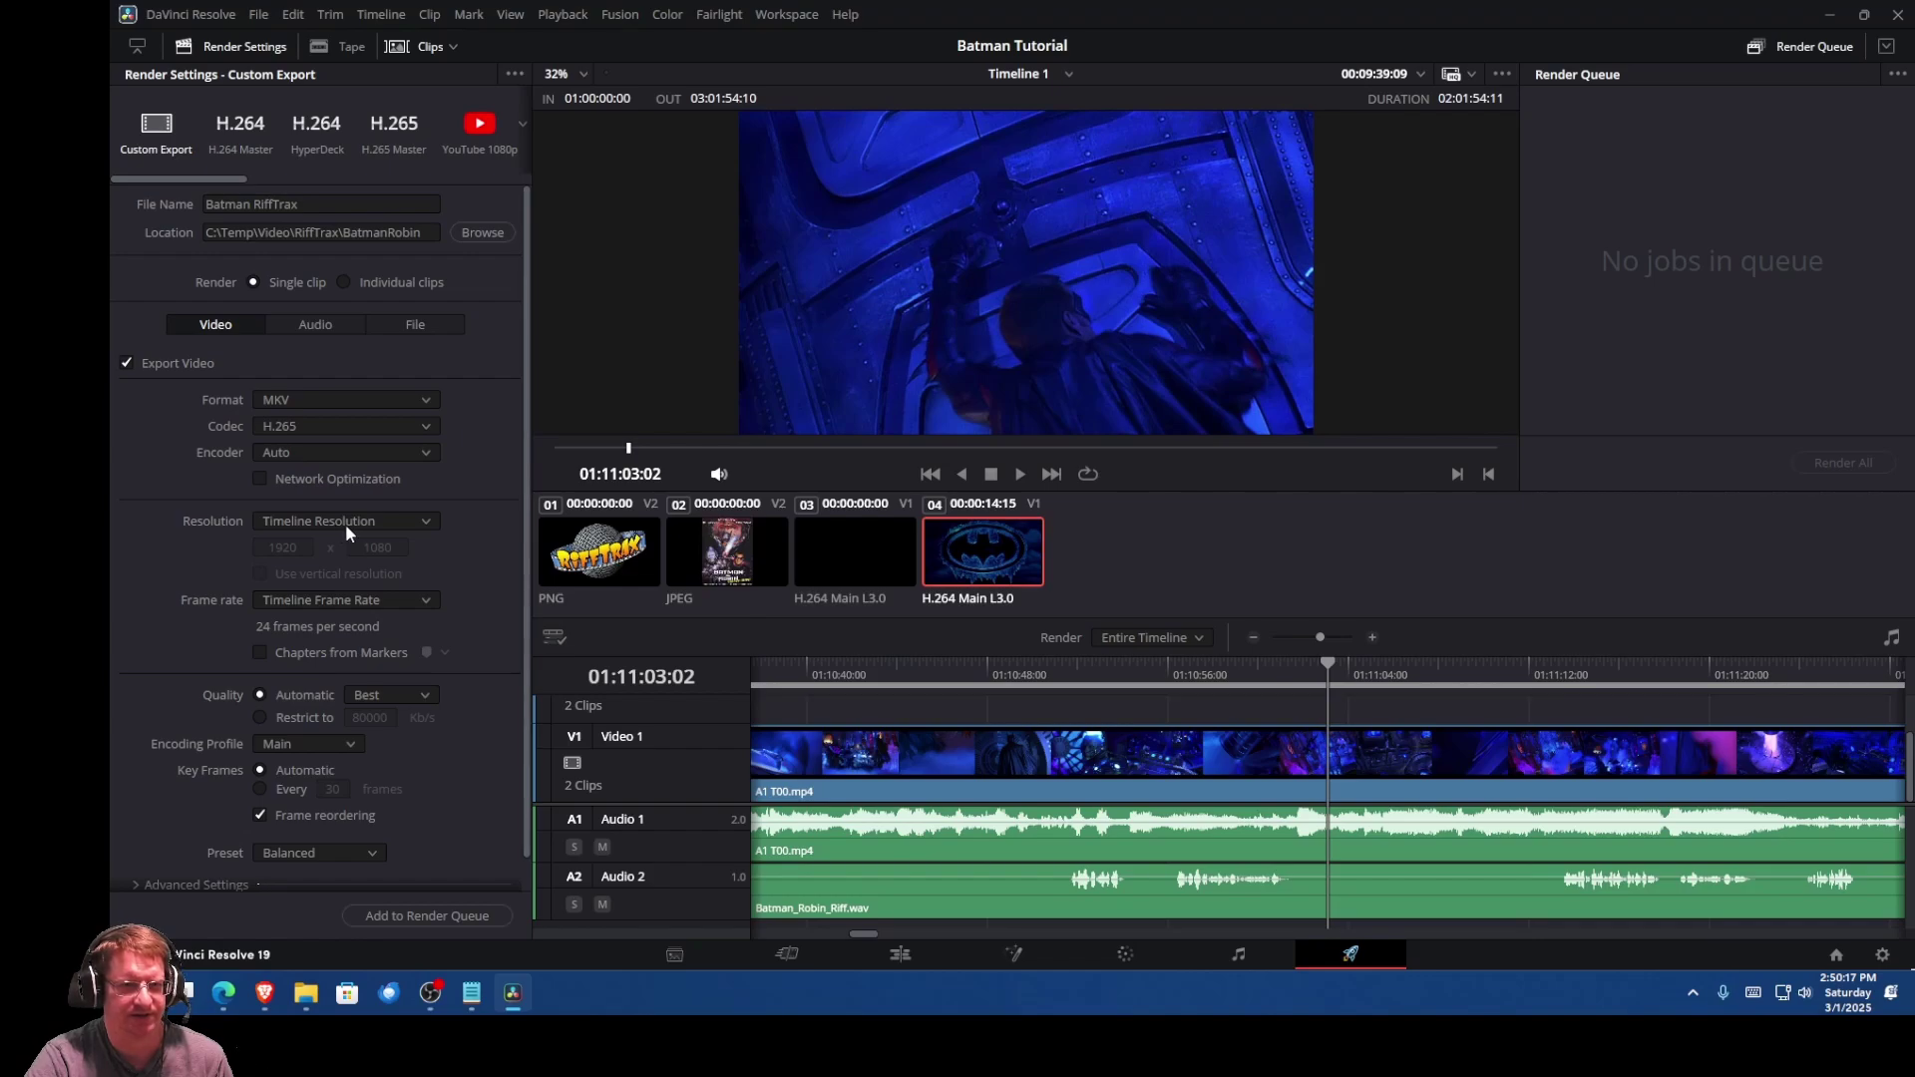
Step: Set the export resolution to 720 x 480 NTSC DV and the automatic quality to Medium
left_click(404, 521)
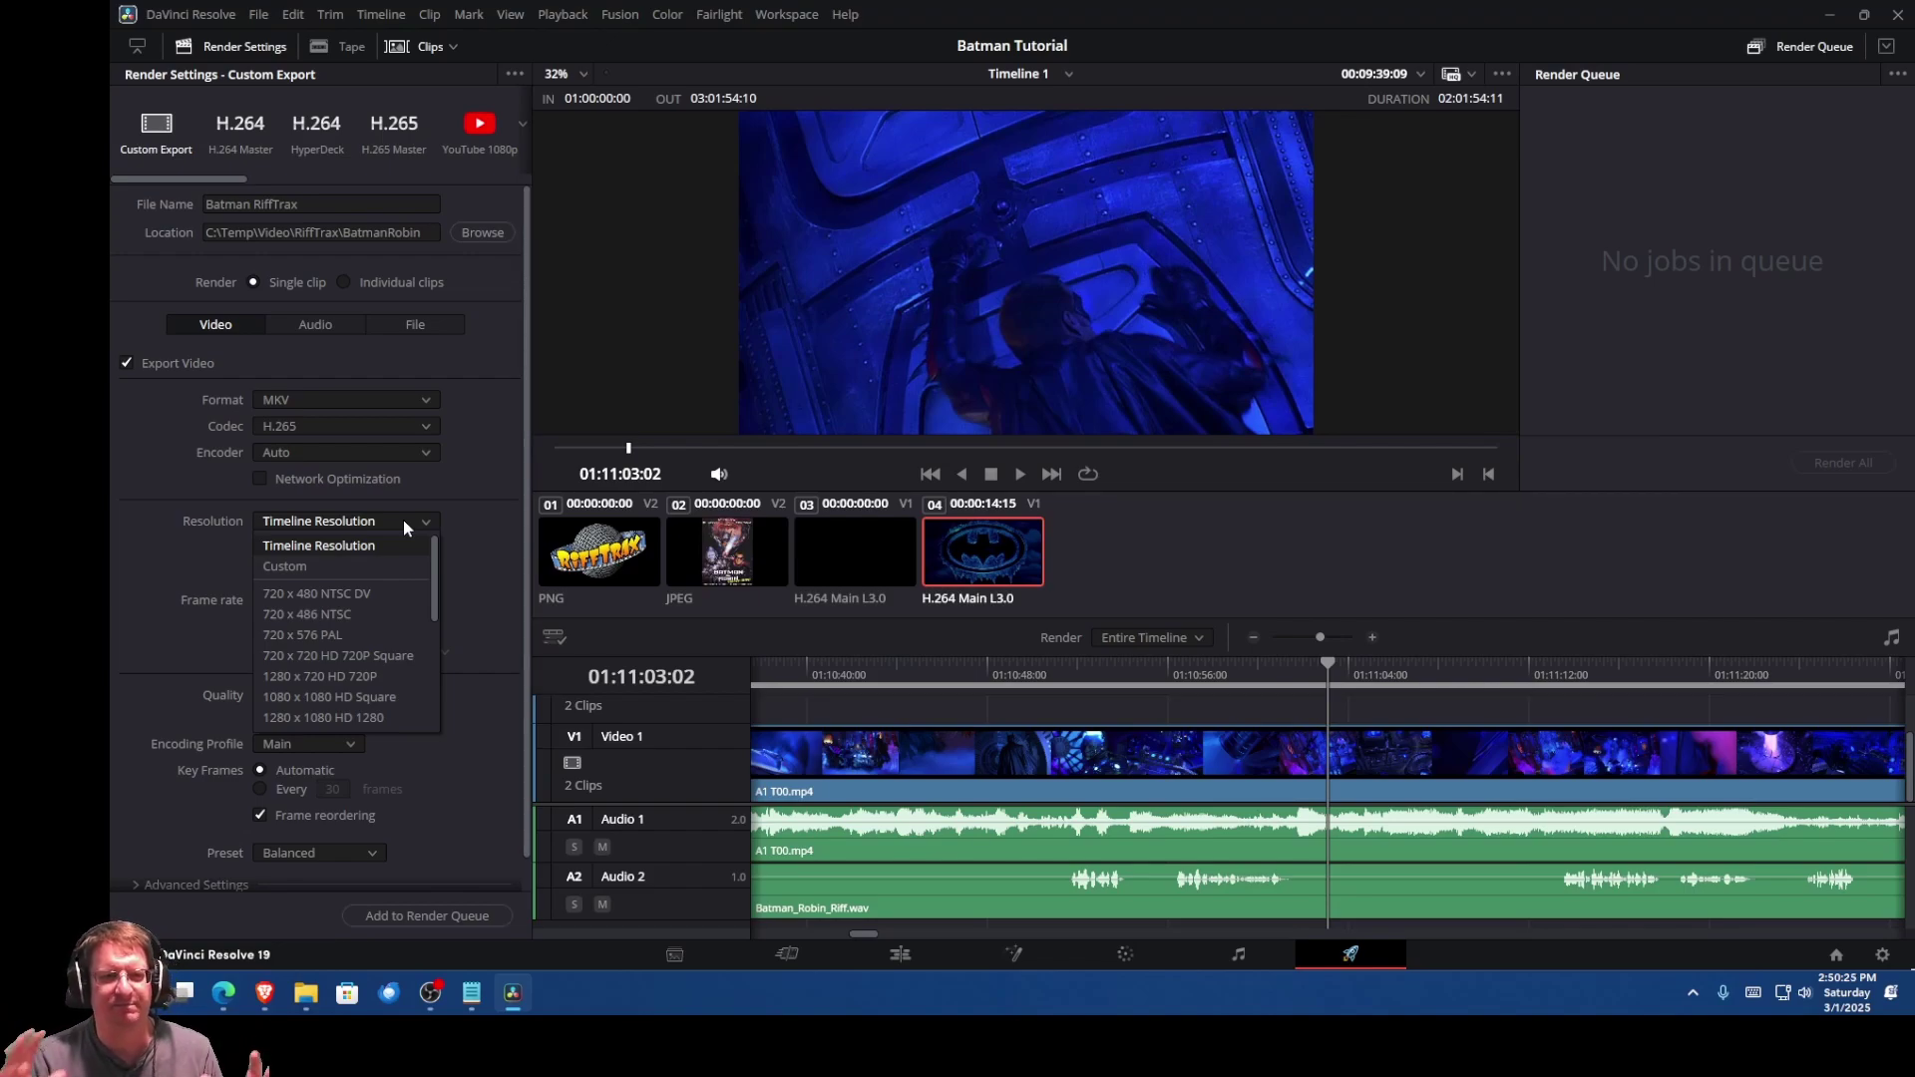
left_click(343, 595)
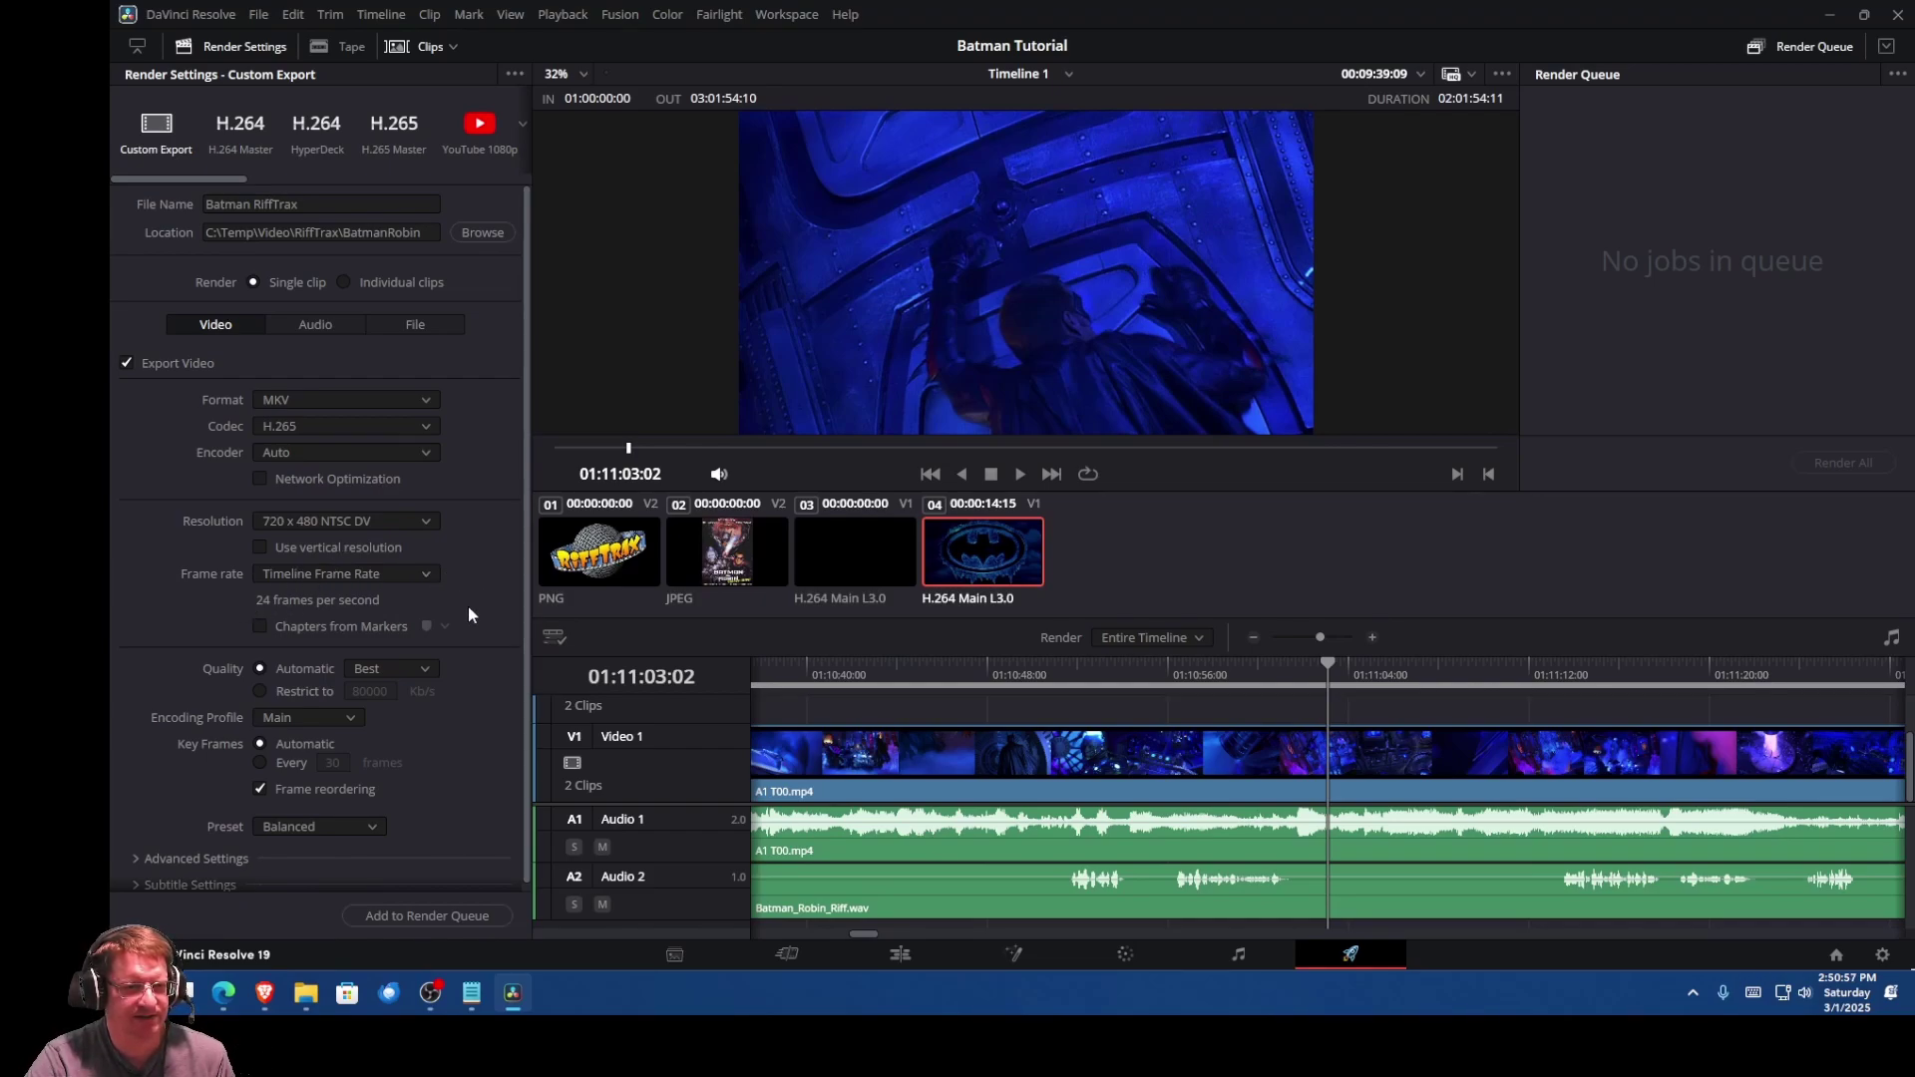
scroll(471, 614, "down", 1)
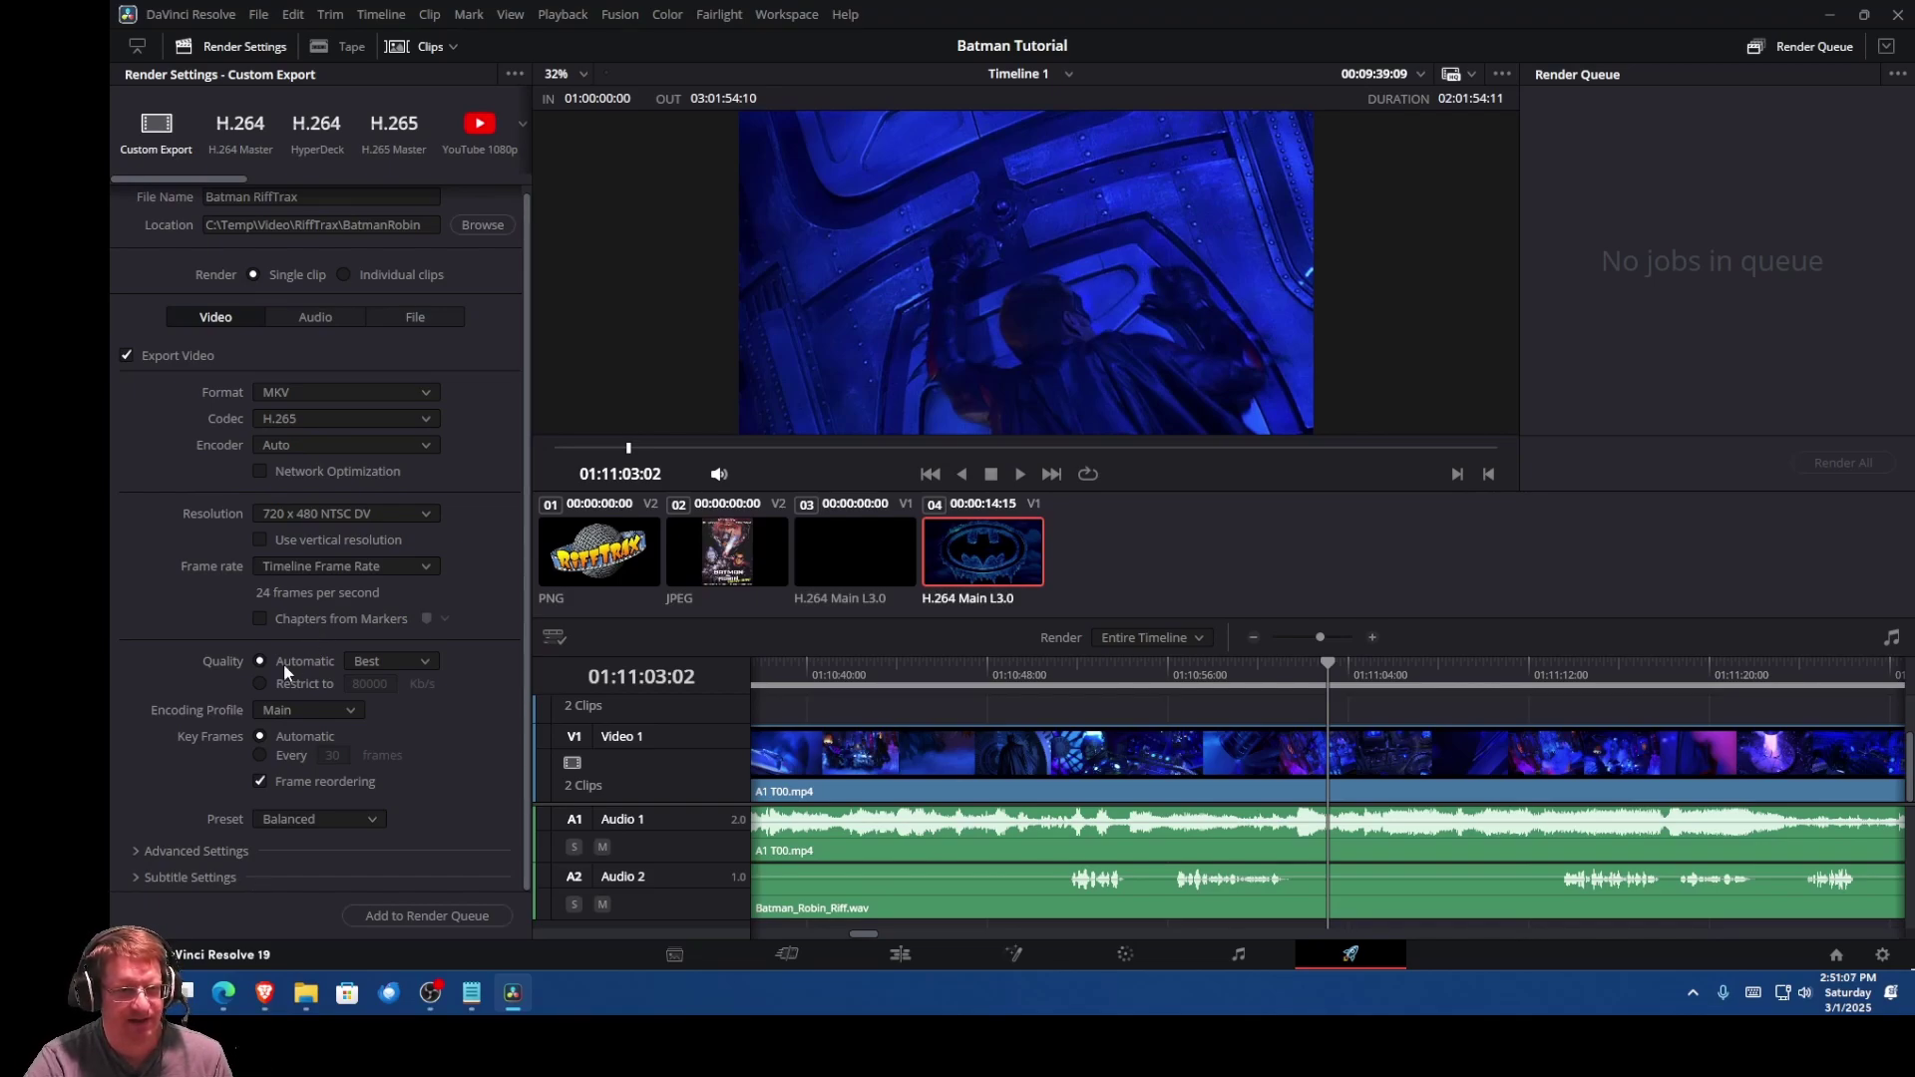
left_click(390, 658)
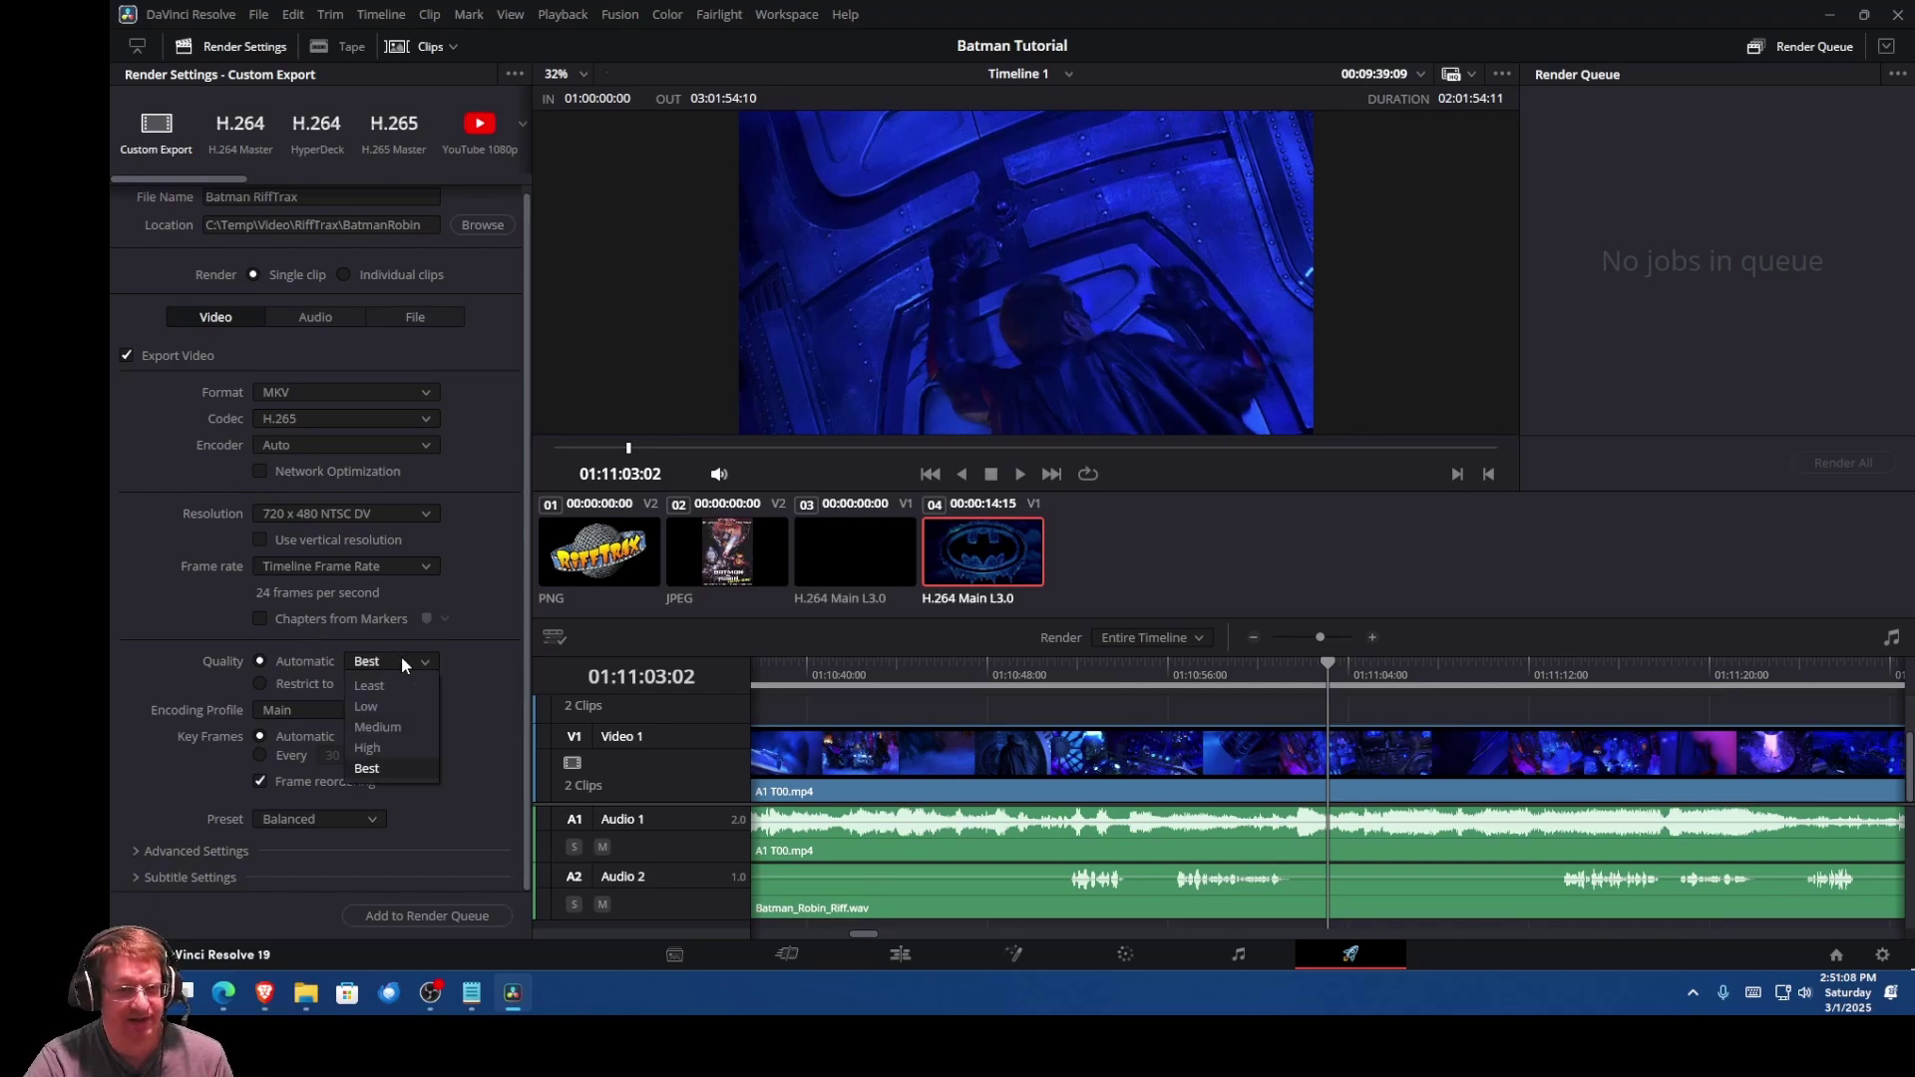
left_click(400, 725)
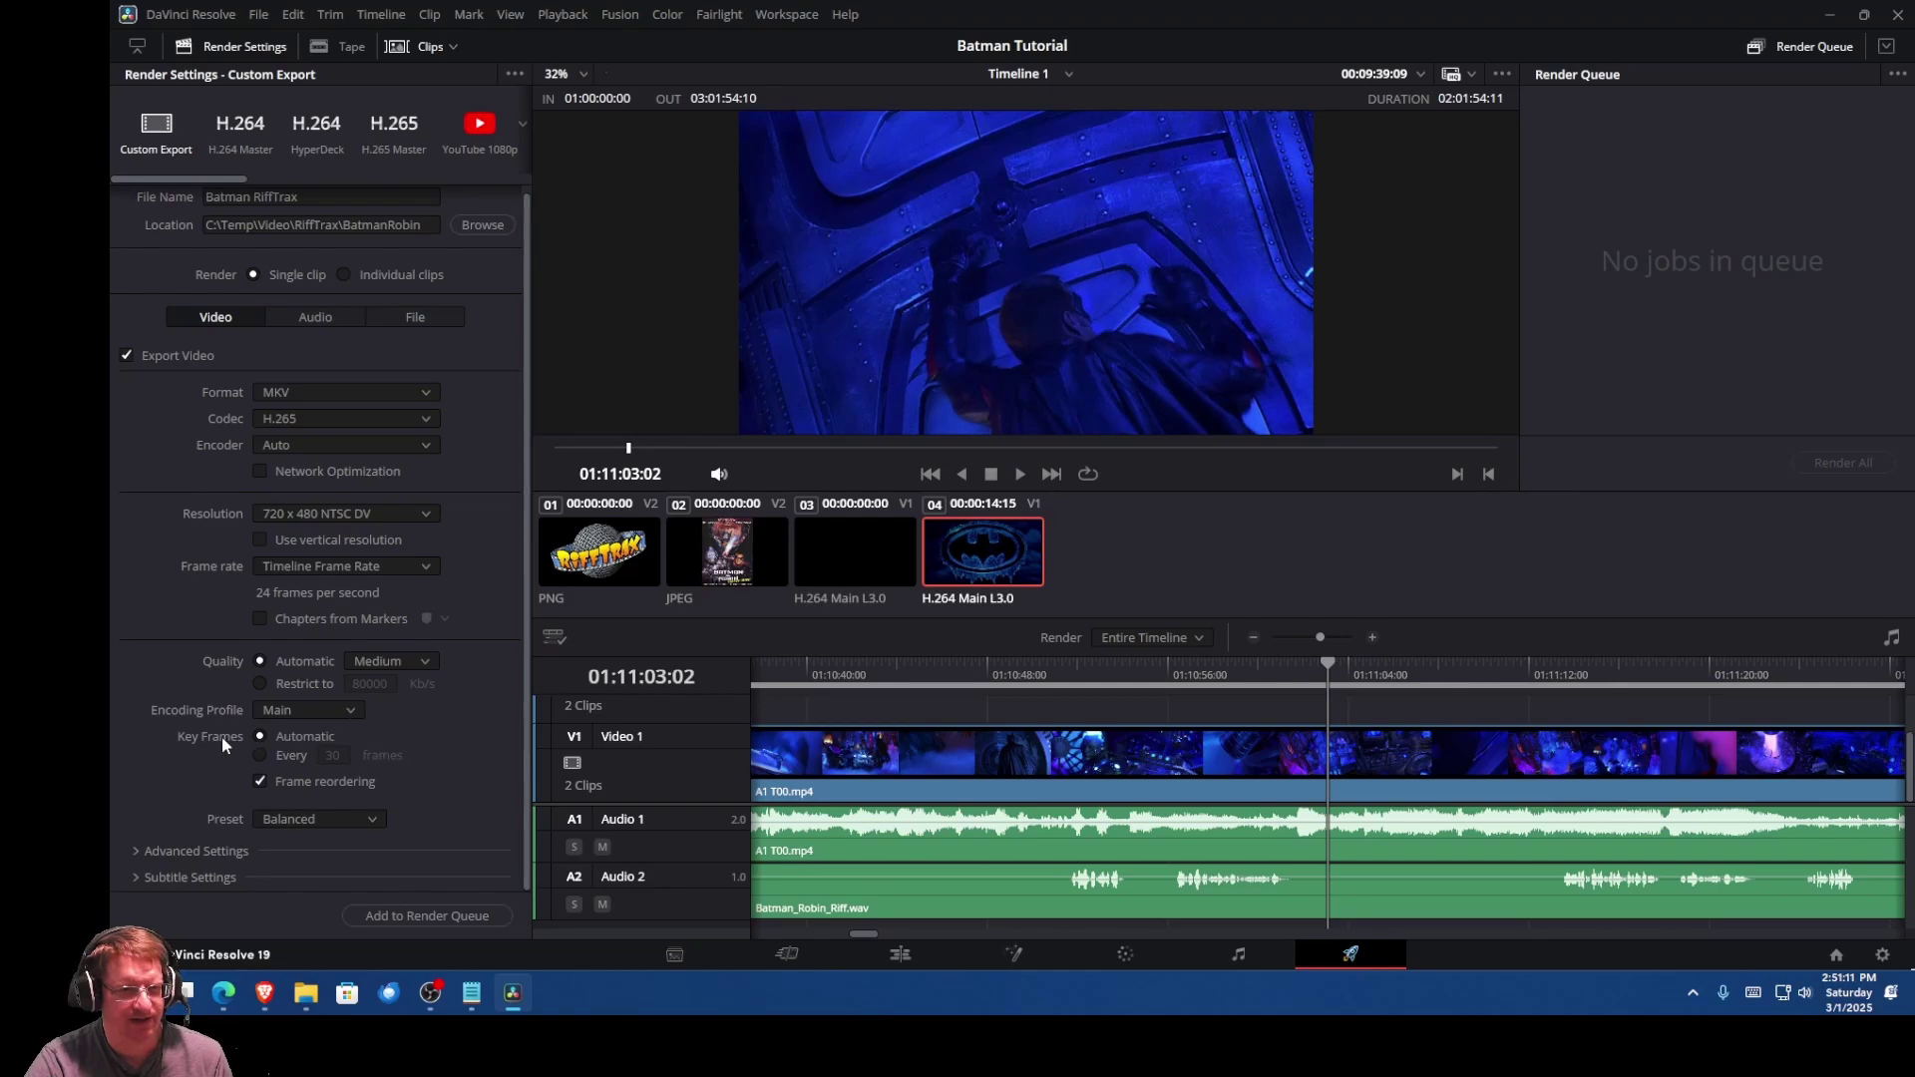
Step: Review the export's encoding profile and preset options along with its advanced and subtitle settings
left_click(338, 704)
left_click(337, 708)
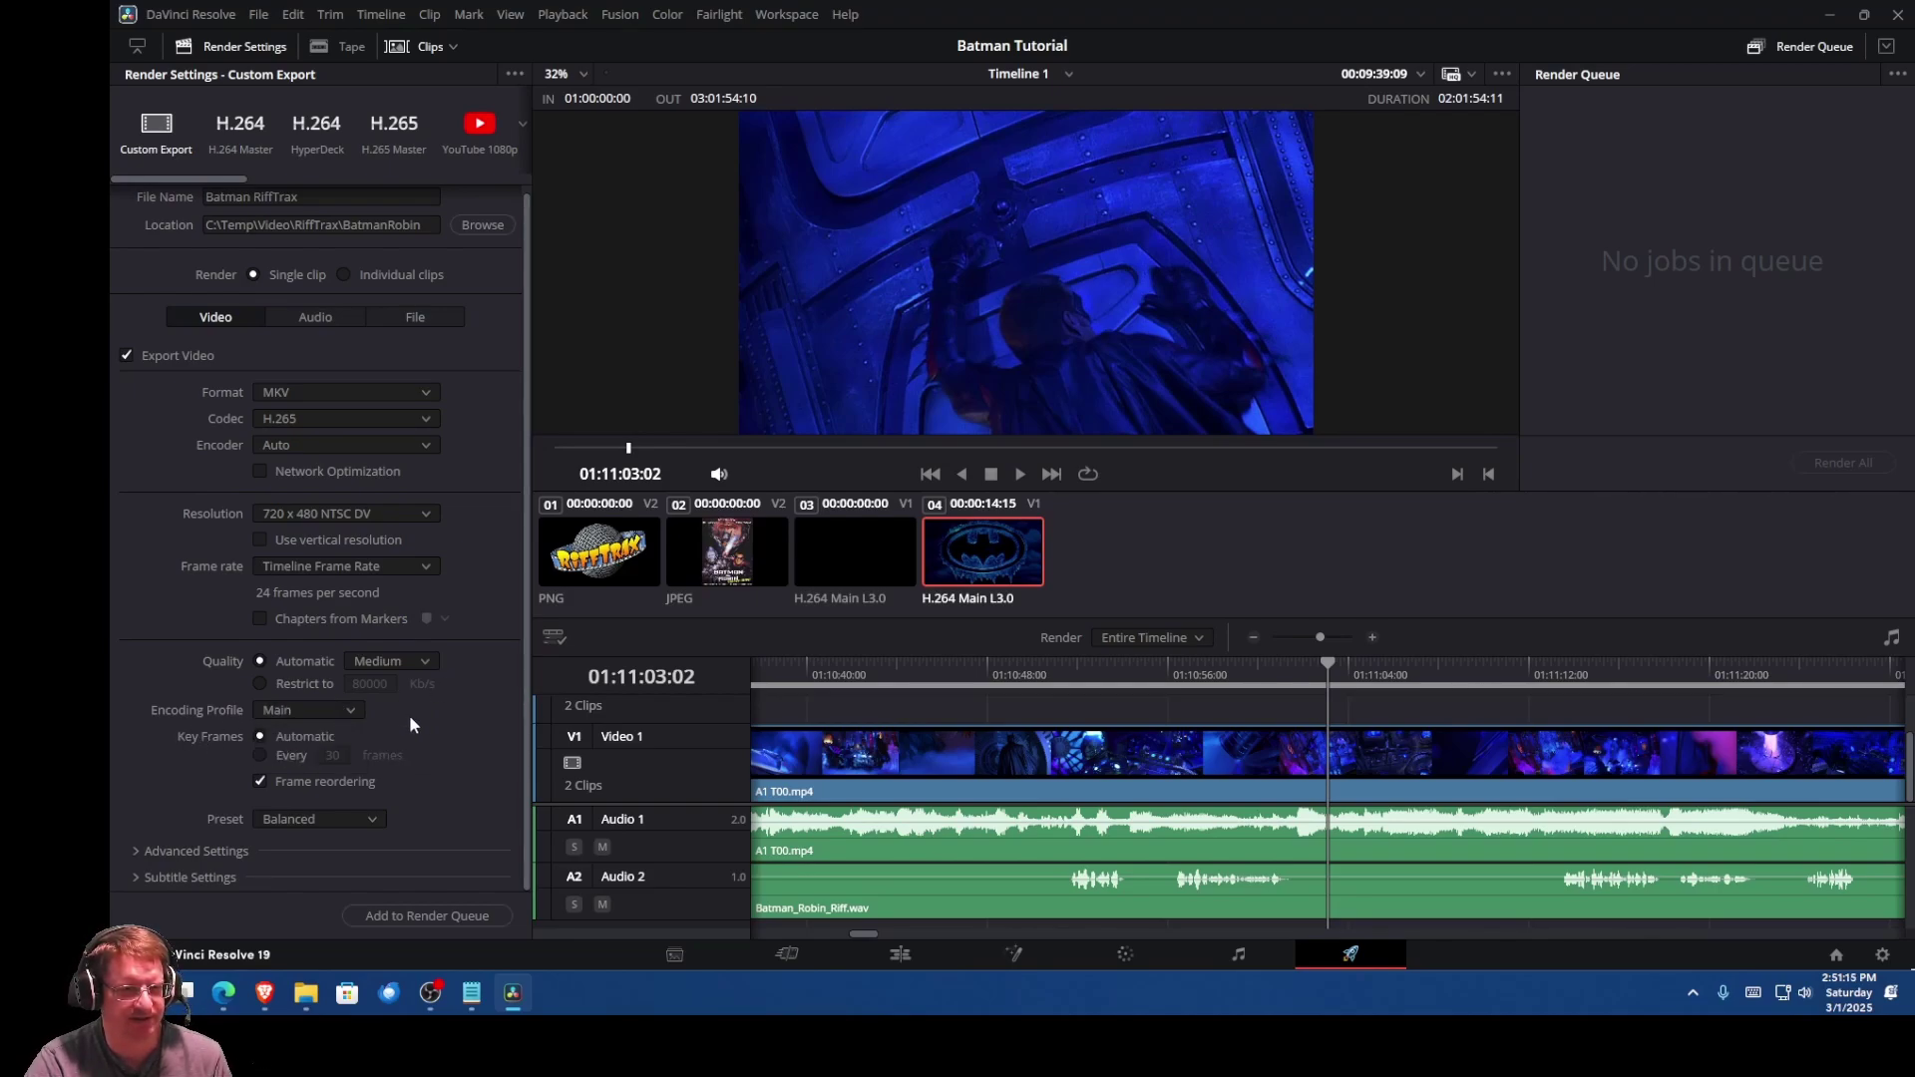
left_click(296, 815)
left_click(142, 856)
scroll(141, 748, "down", 8)
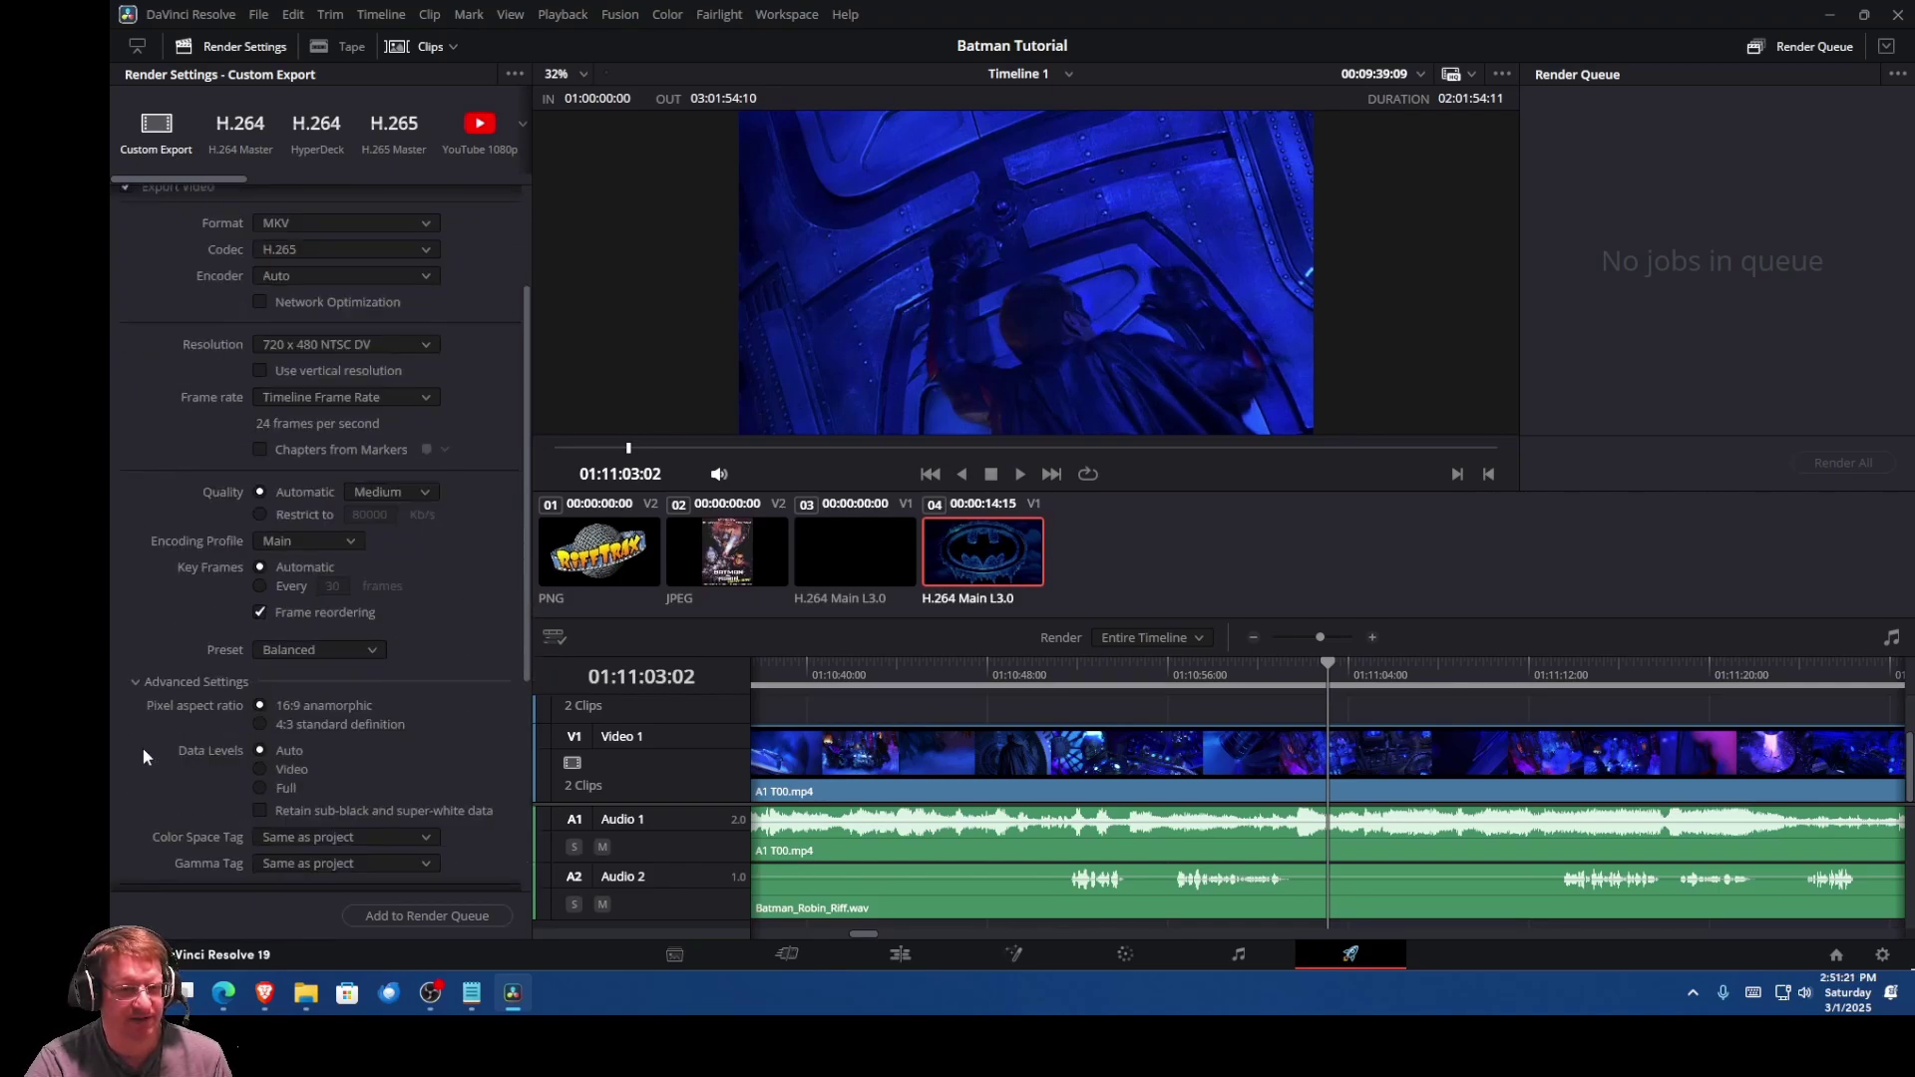
scroll(141, 756, "down", 1)
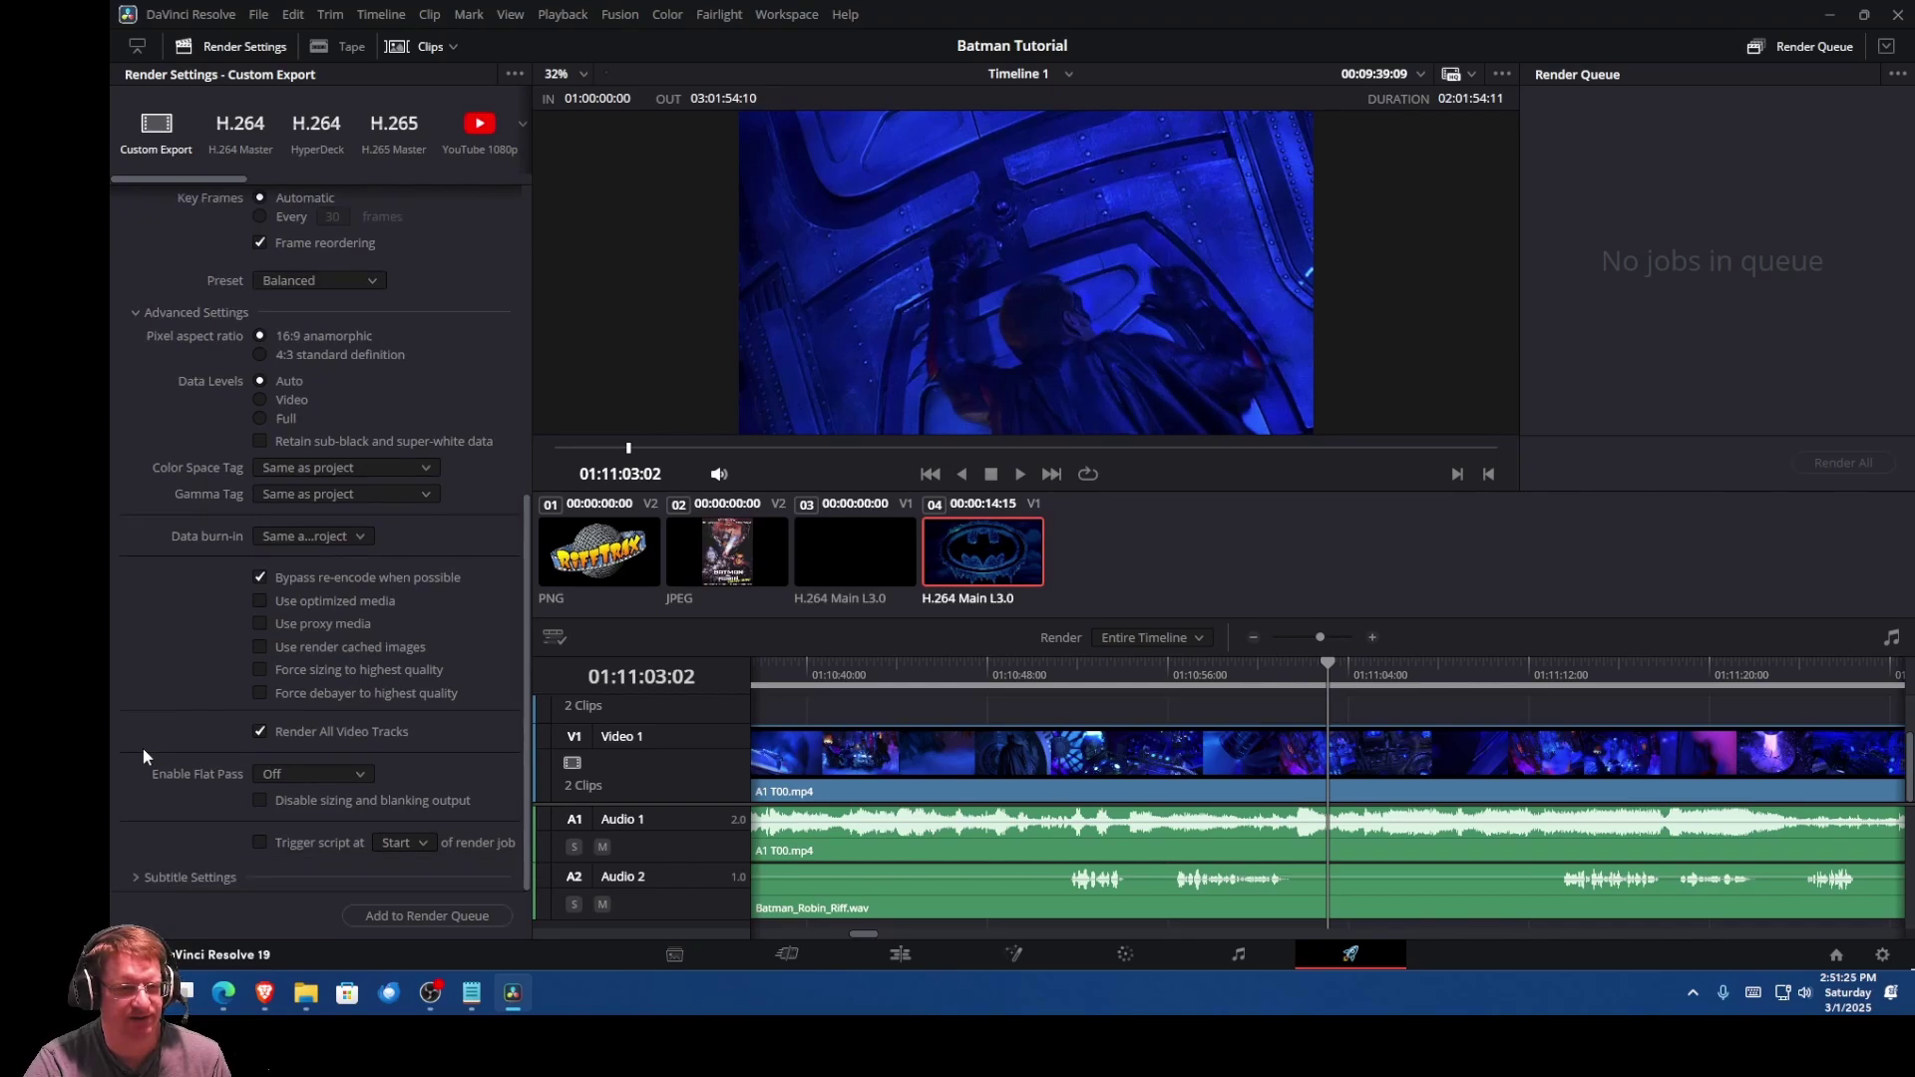
scroll(142, 748, "up", 5)
left_click(135, 593)
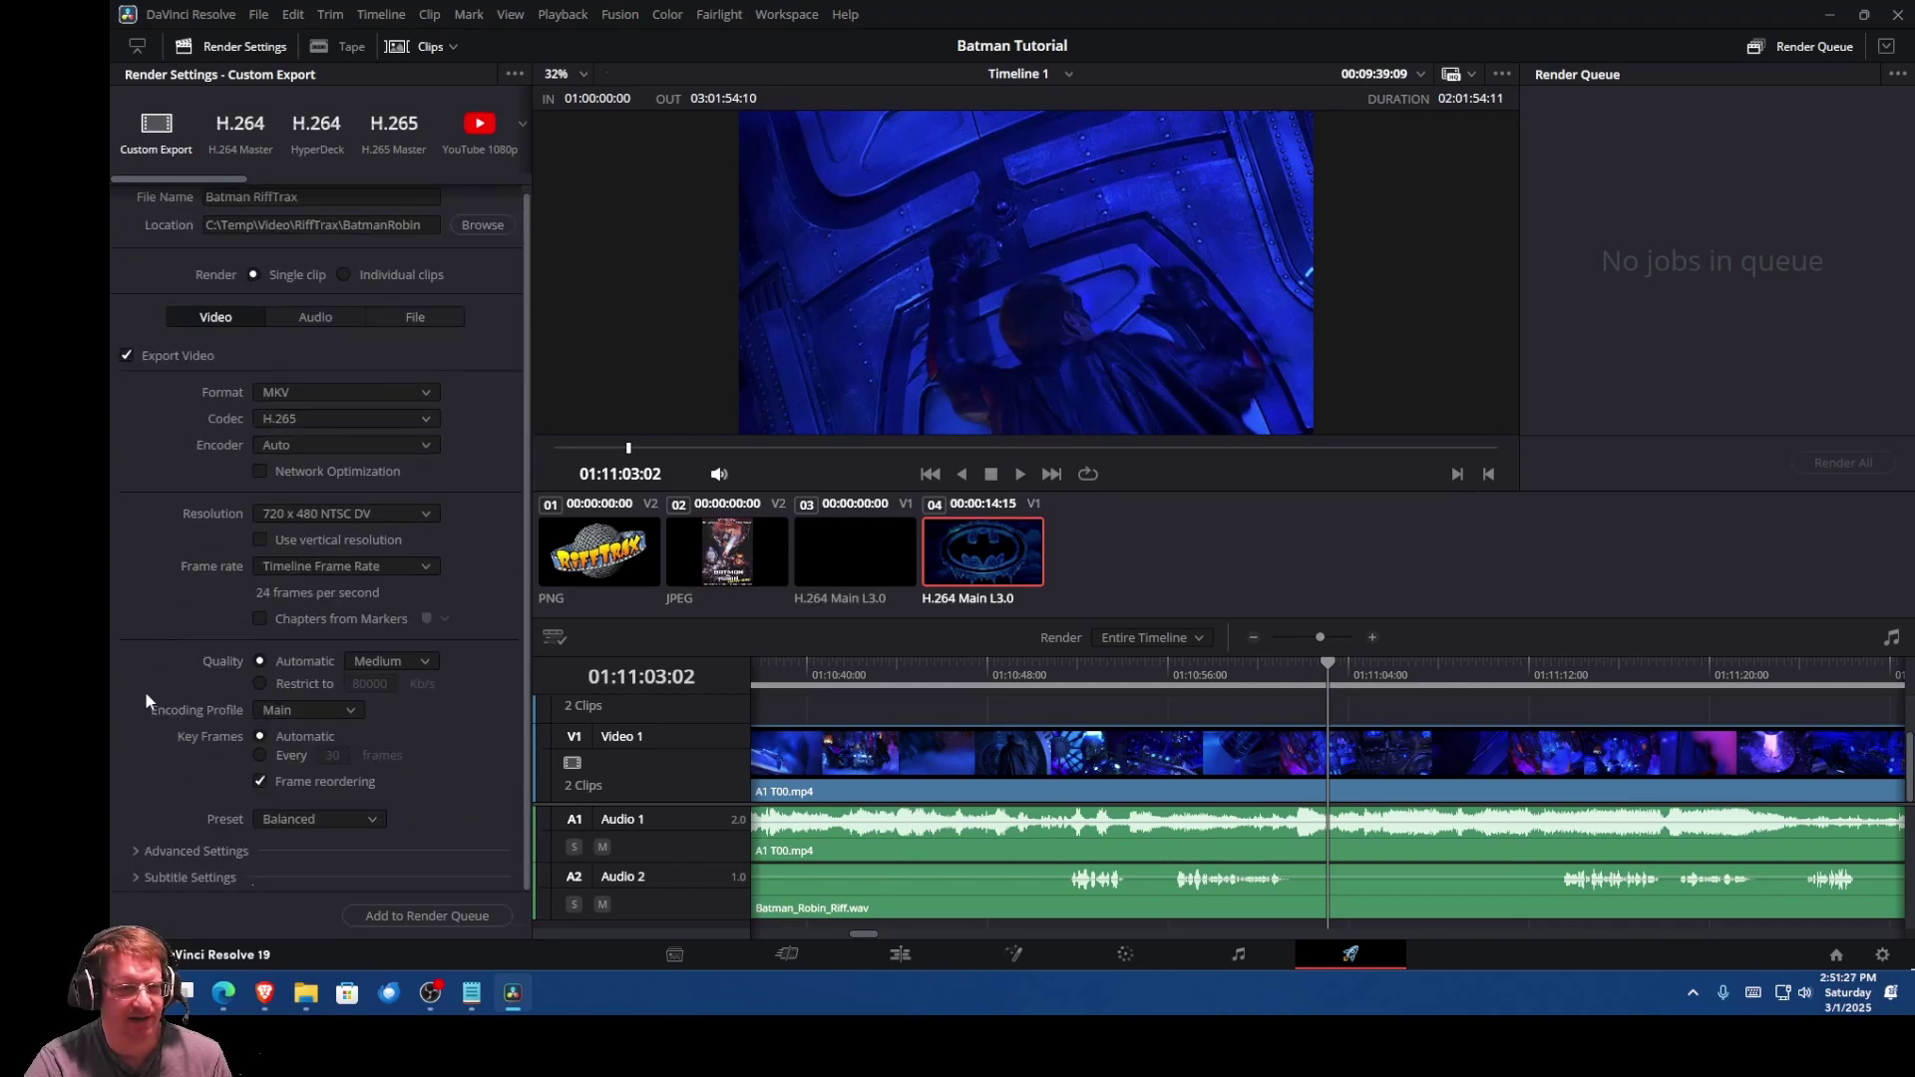
scroll(135, 725, "down", 2)
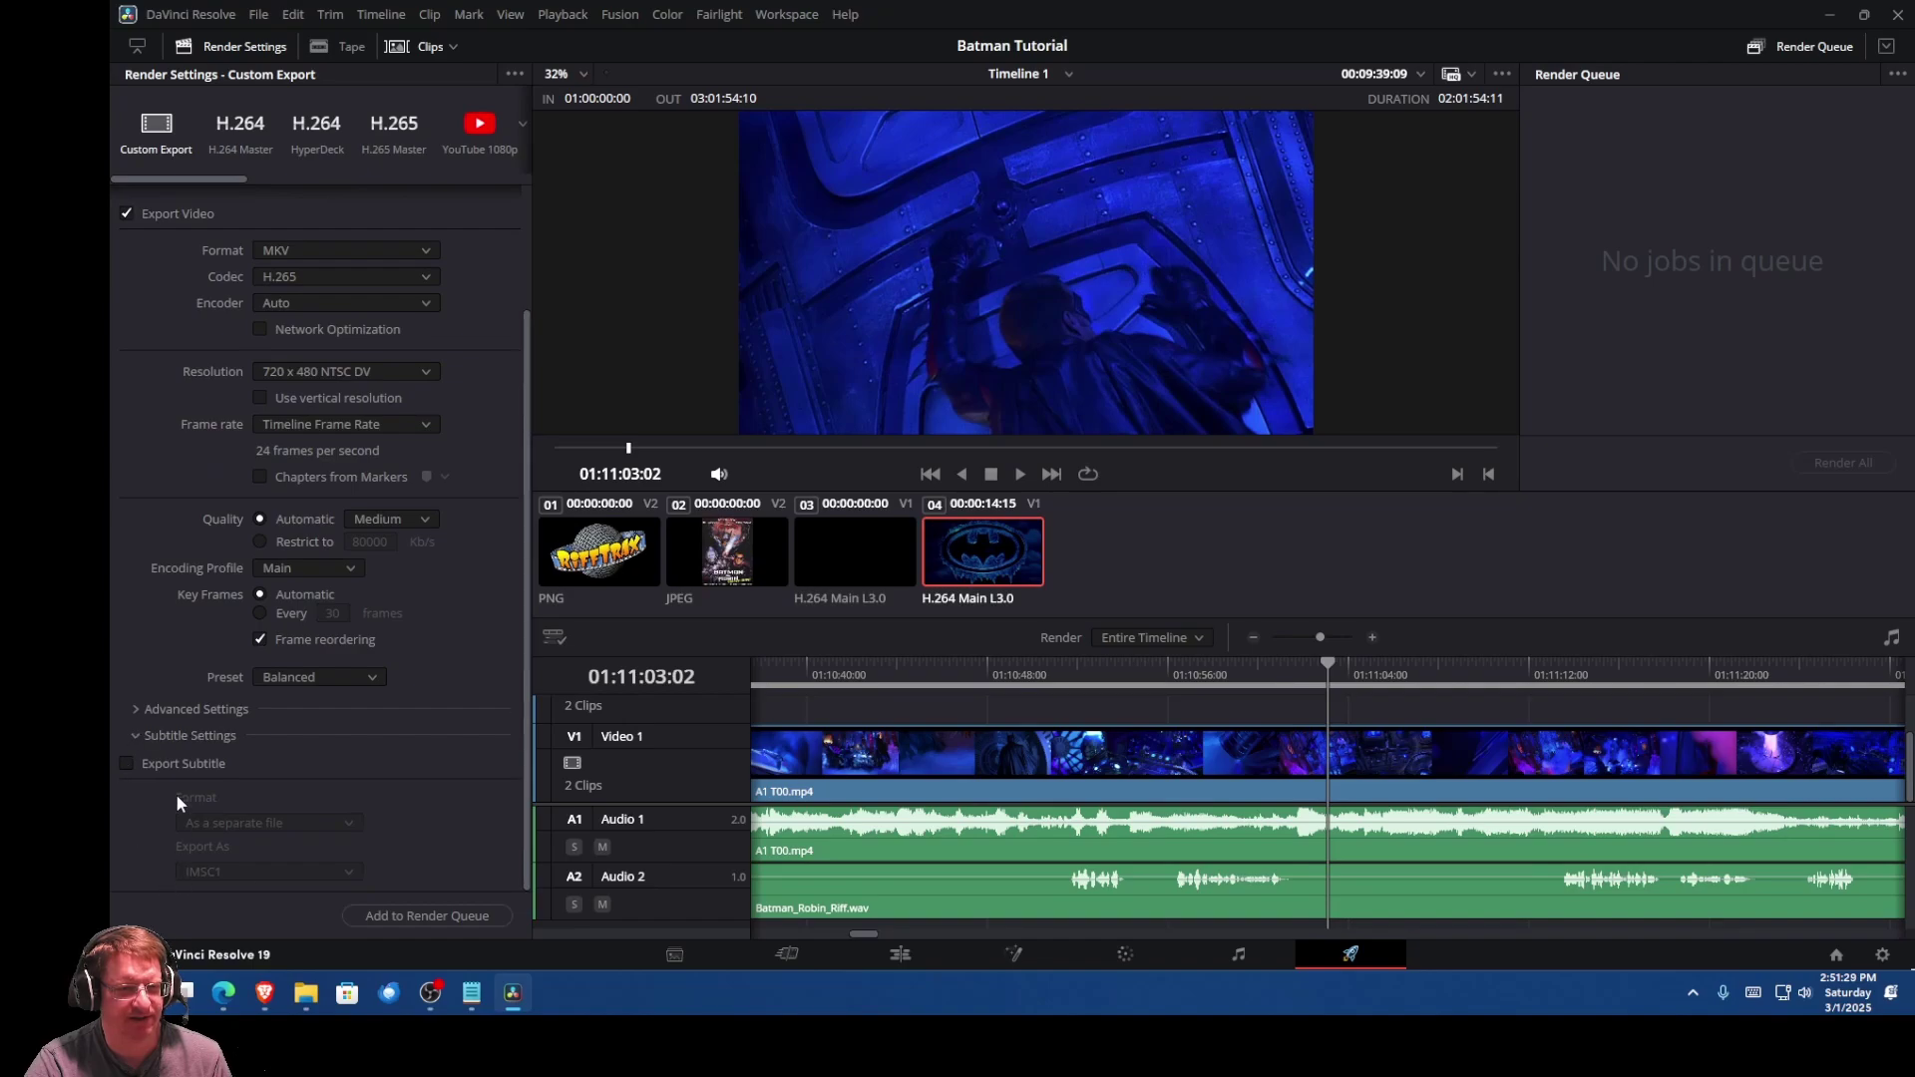
left_click(136, 736)
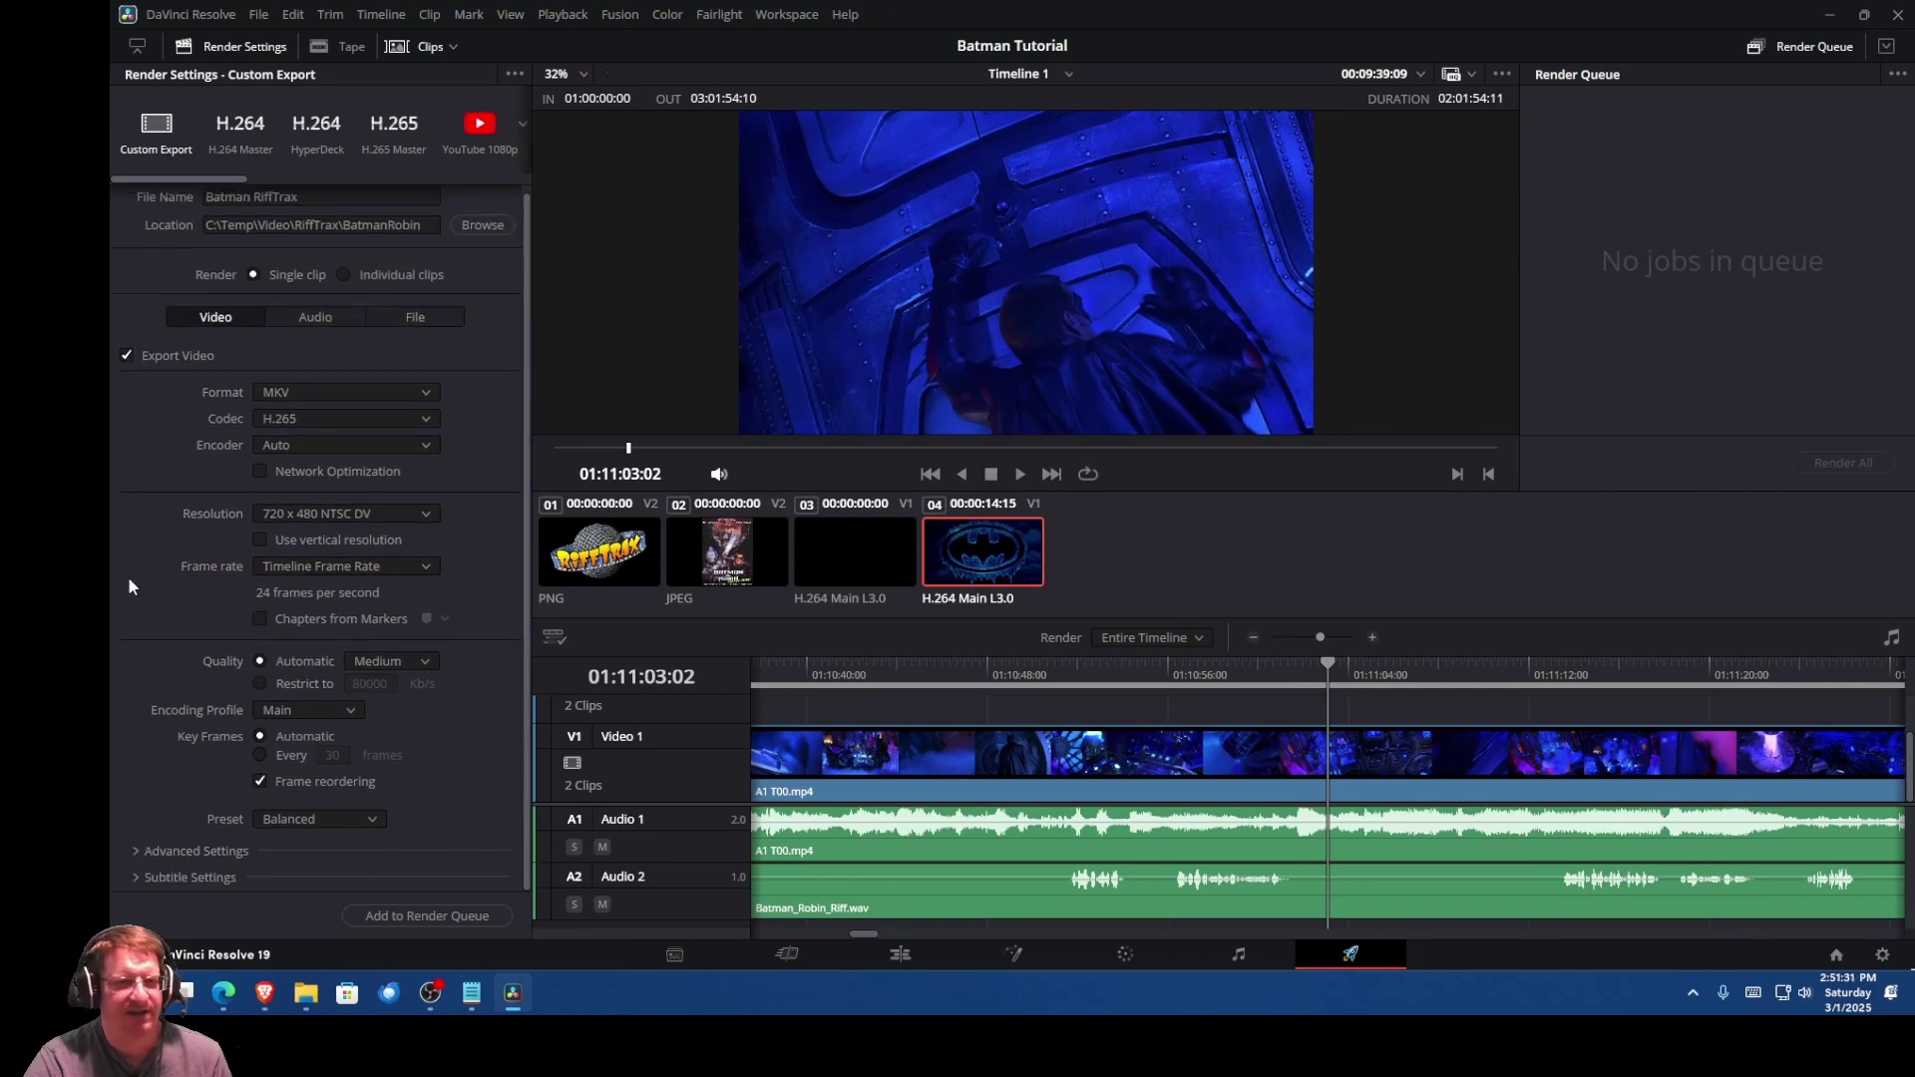
scroll(128, 577, "up", 1)
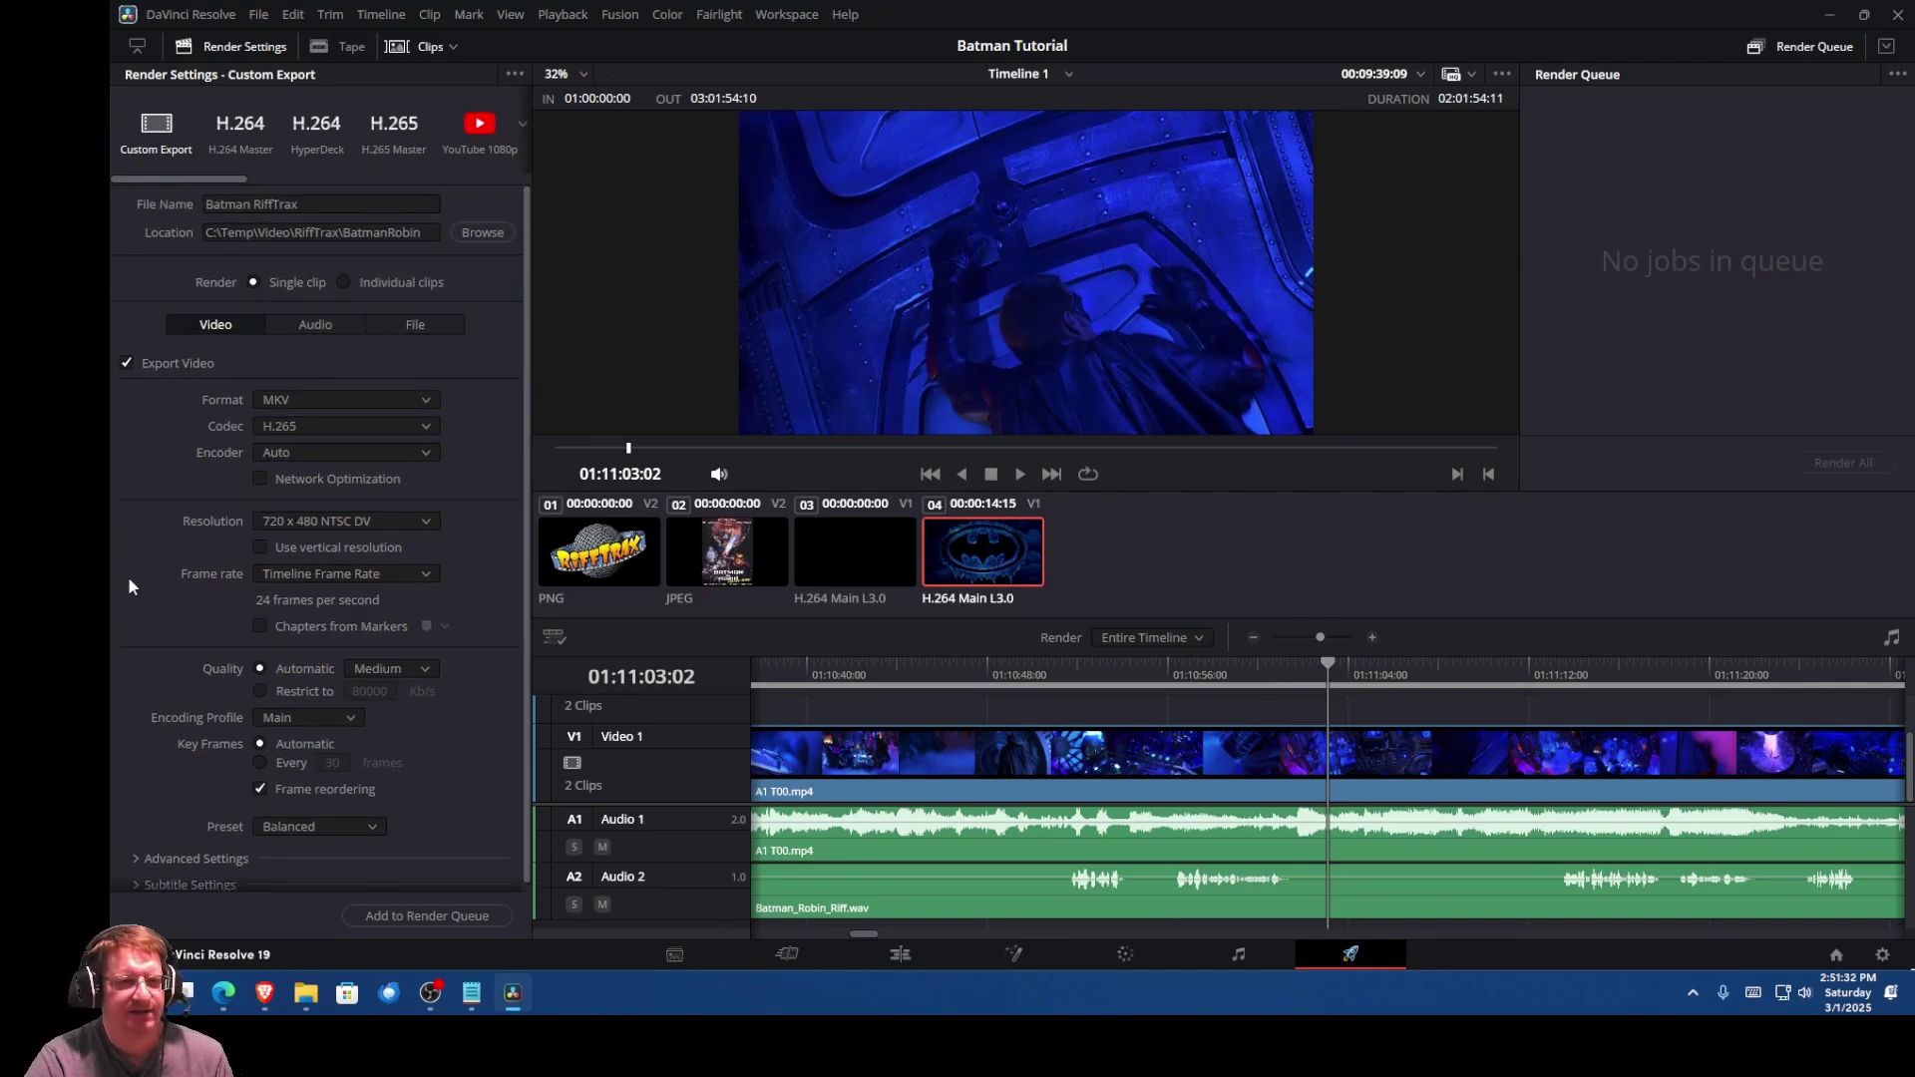
Step: Add the configured Batman RiffTrax export to the render queue and render it
left_click(451, 916)
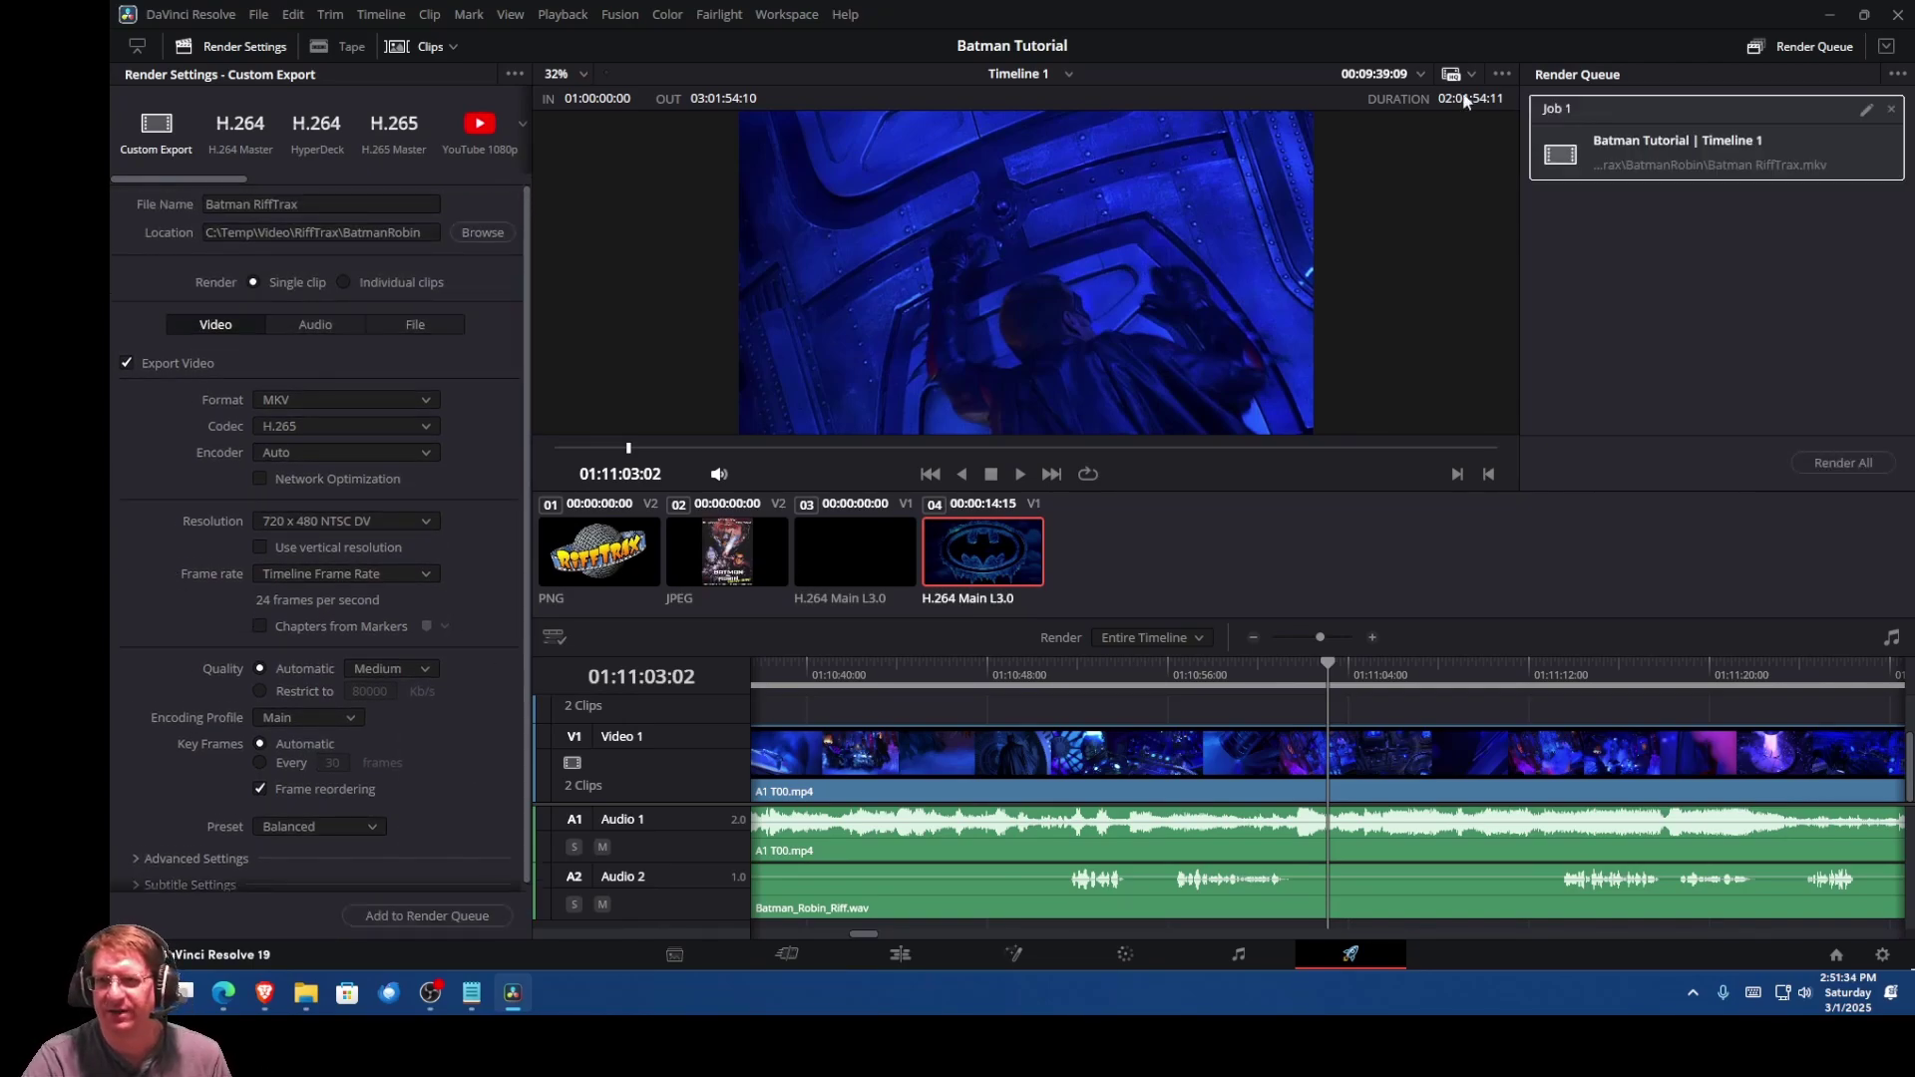
left_click(1857, 464)
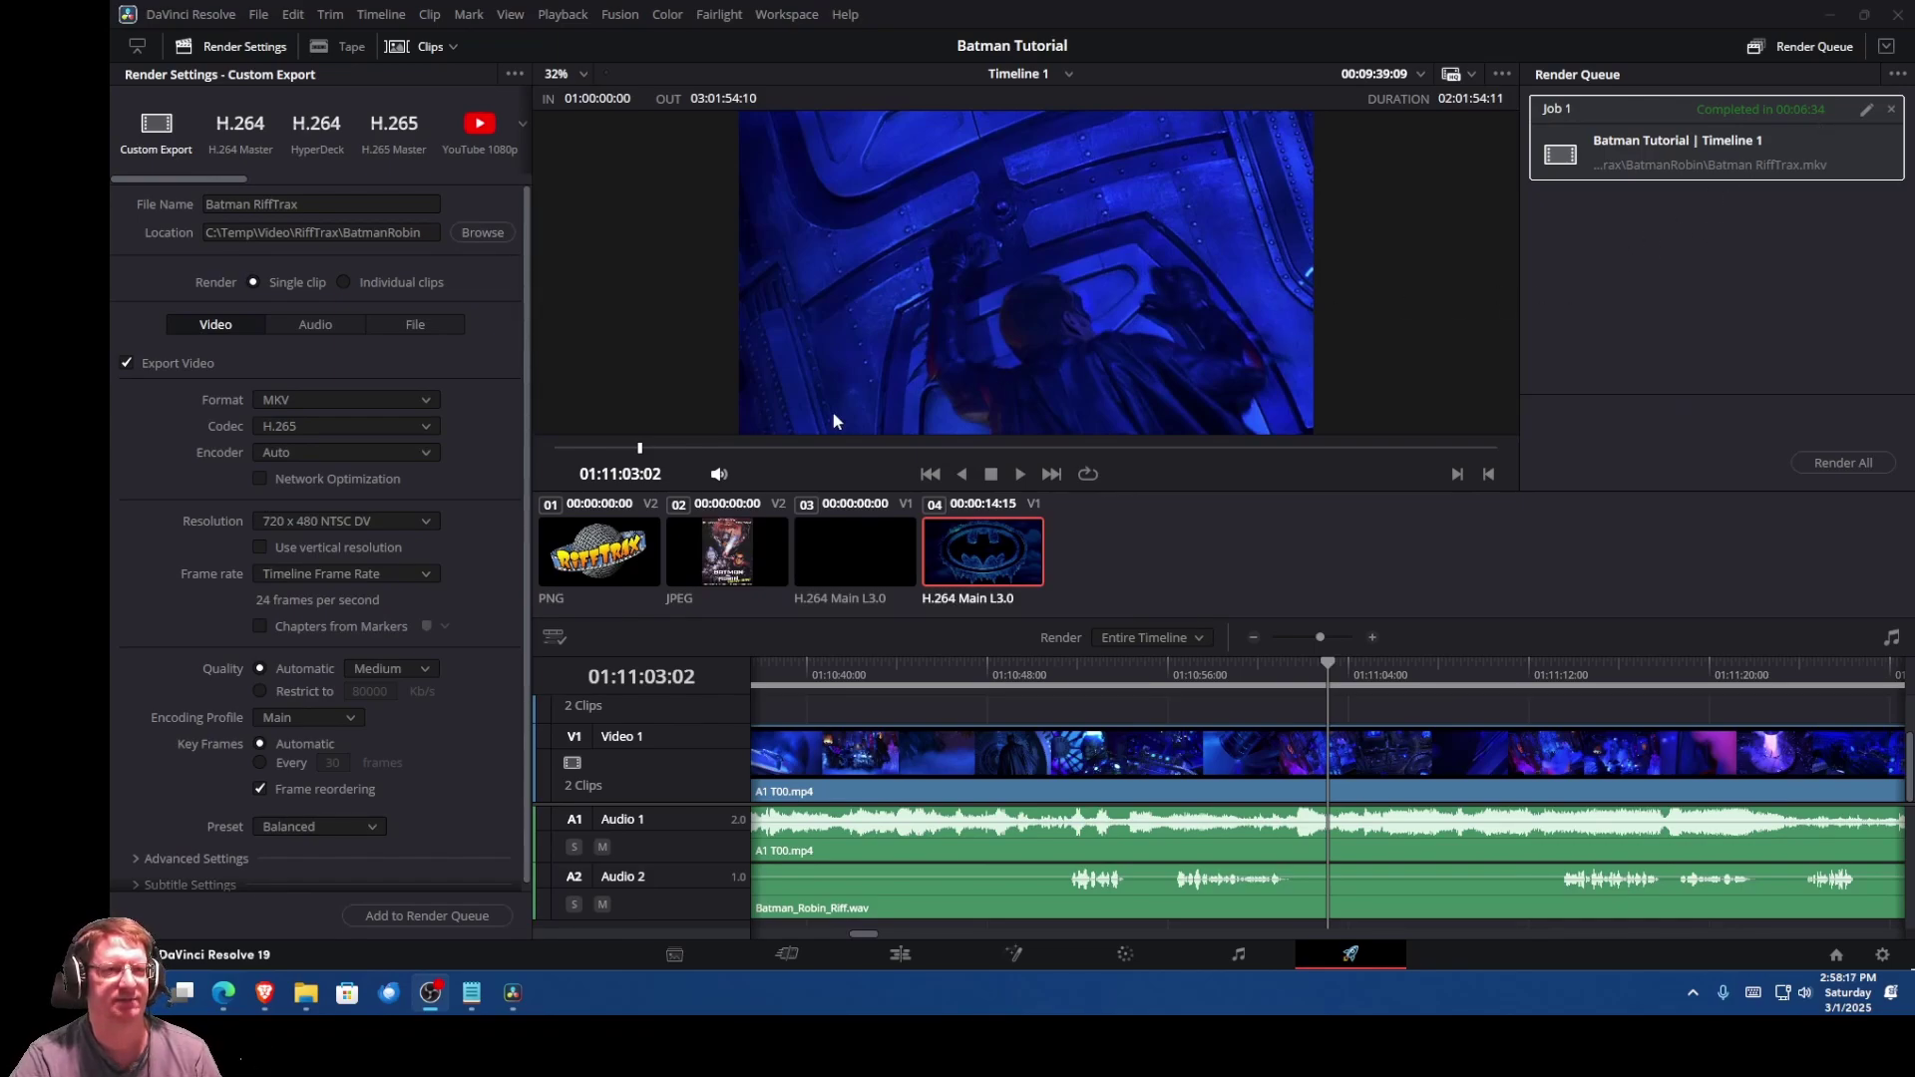
Step: Save the Batman Tutorial project and quit DaVinci Resolve
left_click(258, 14)
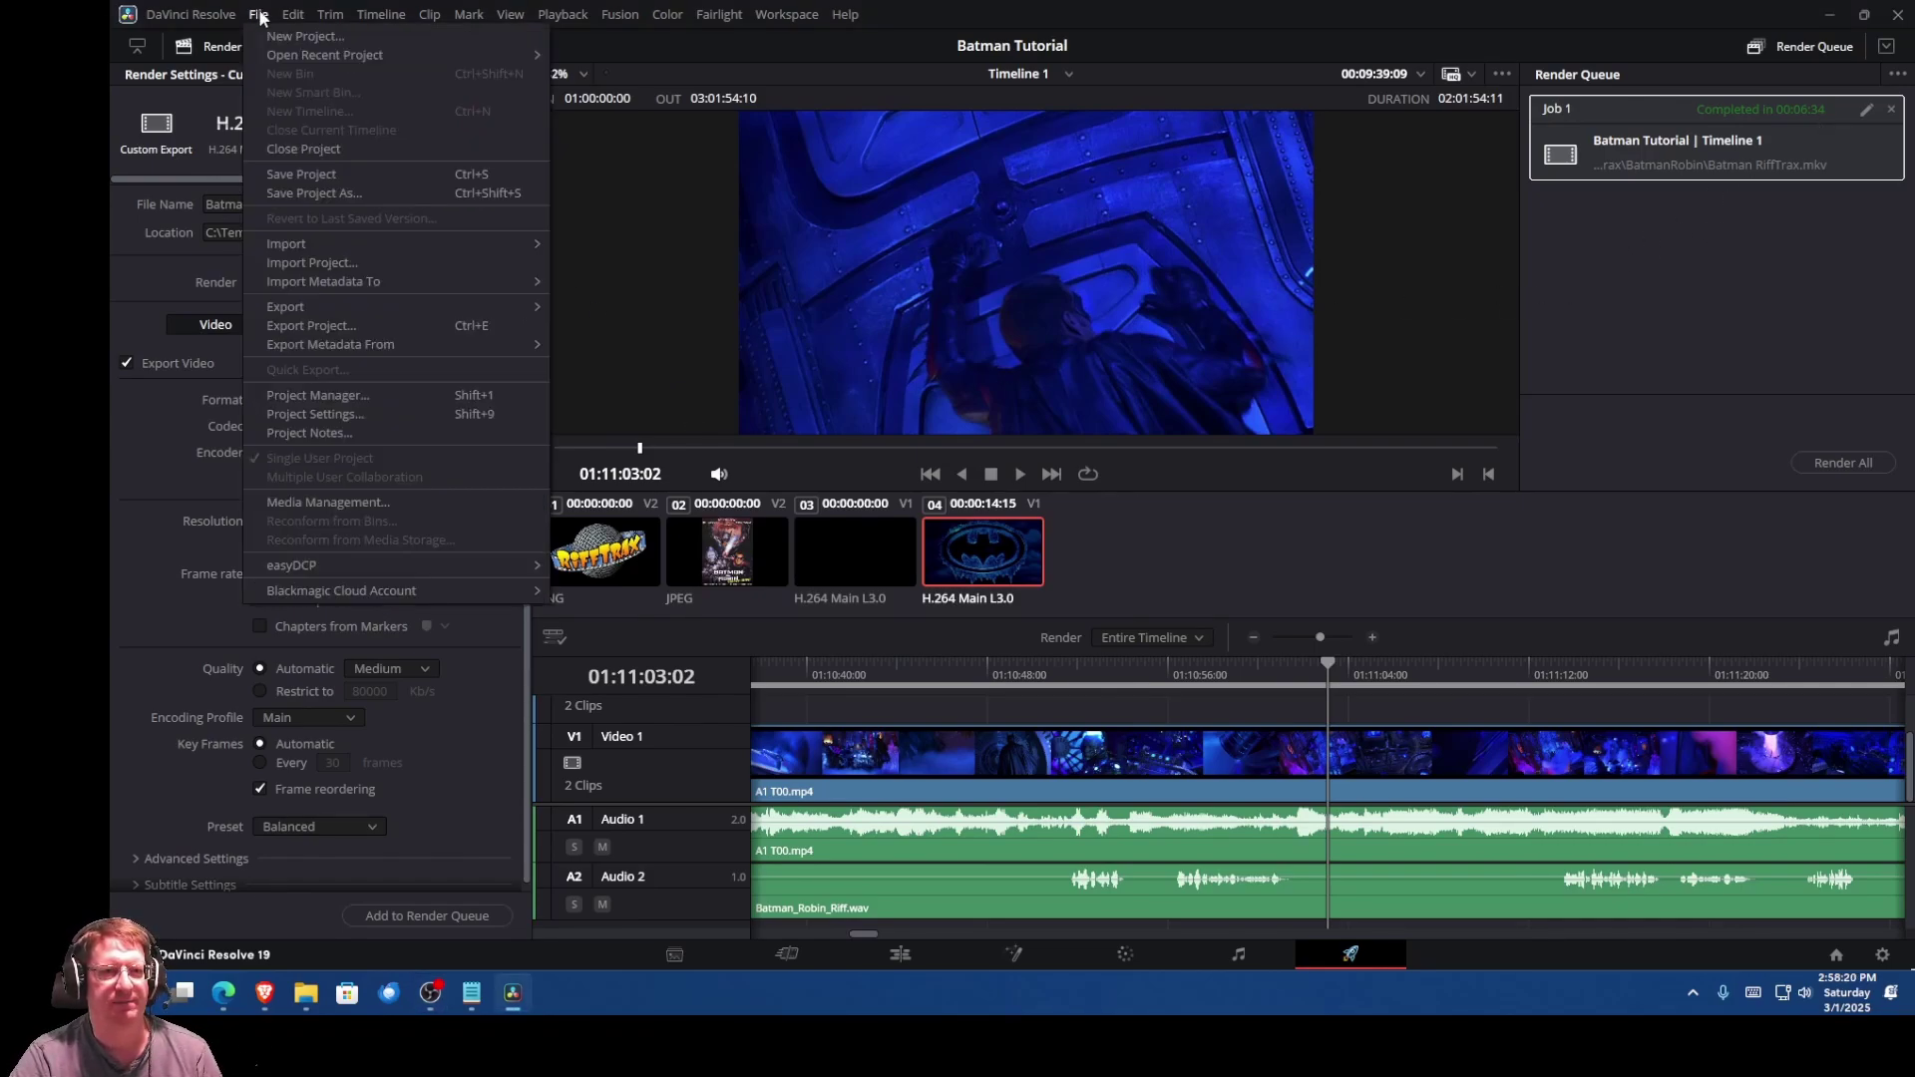
left_click(307, 173)
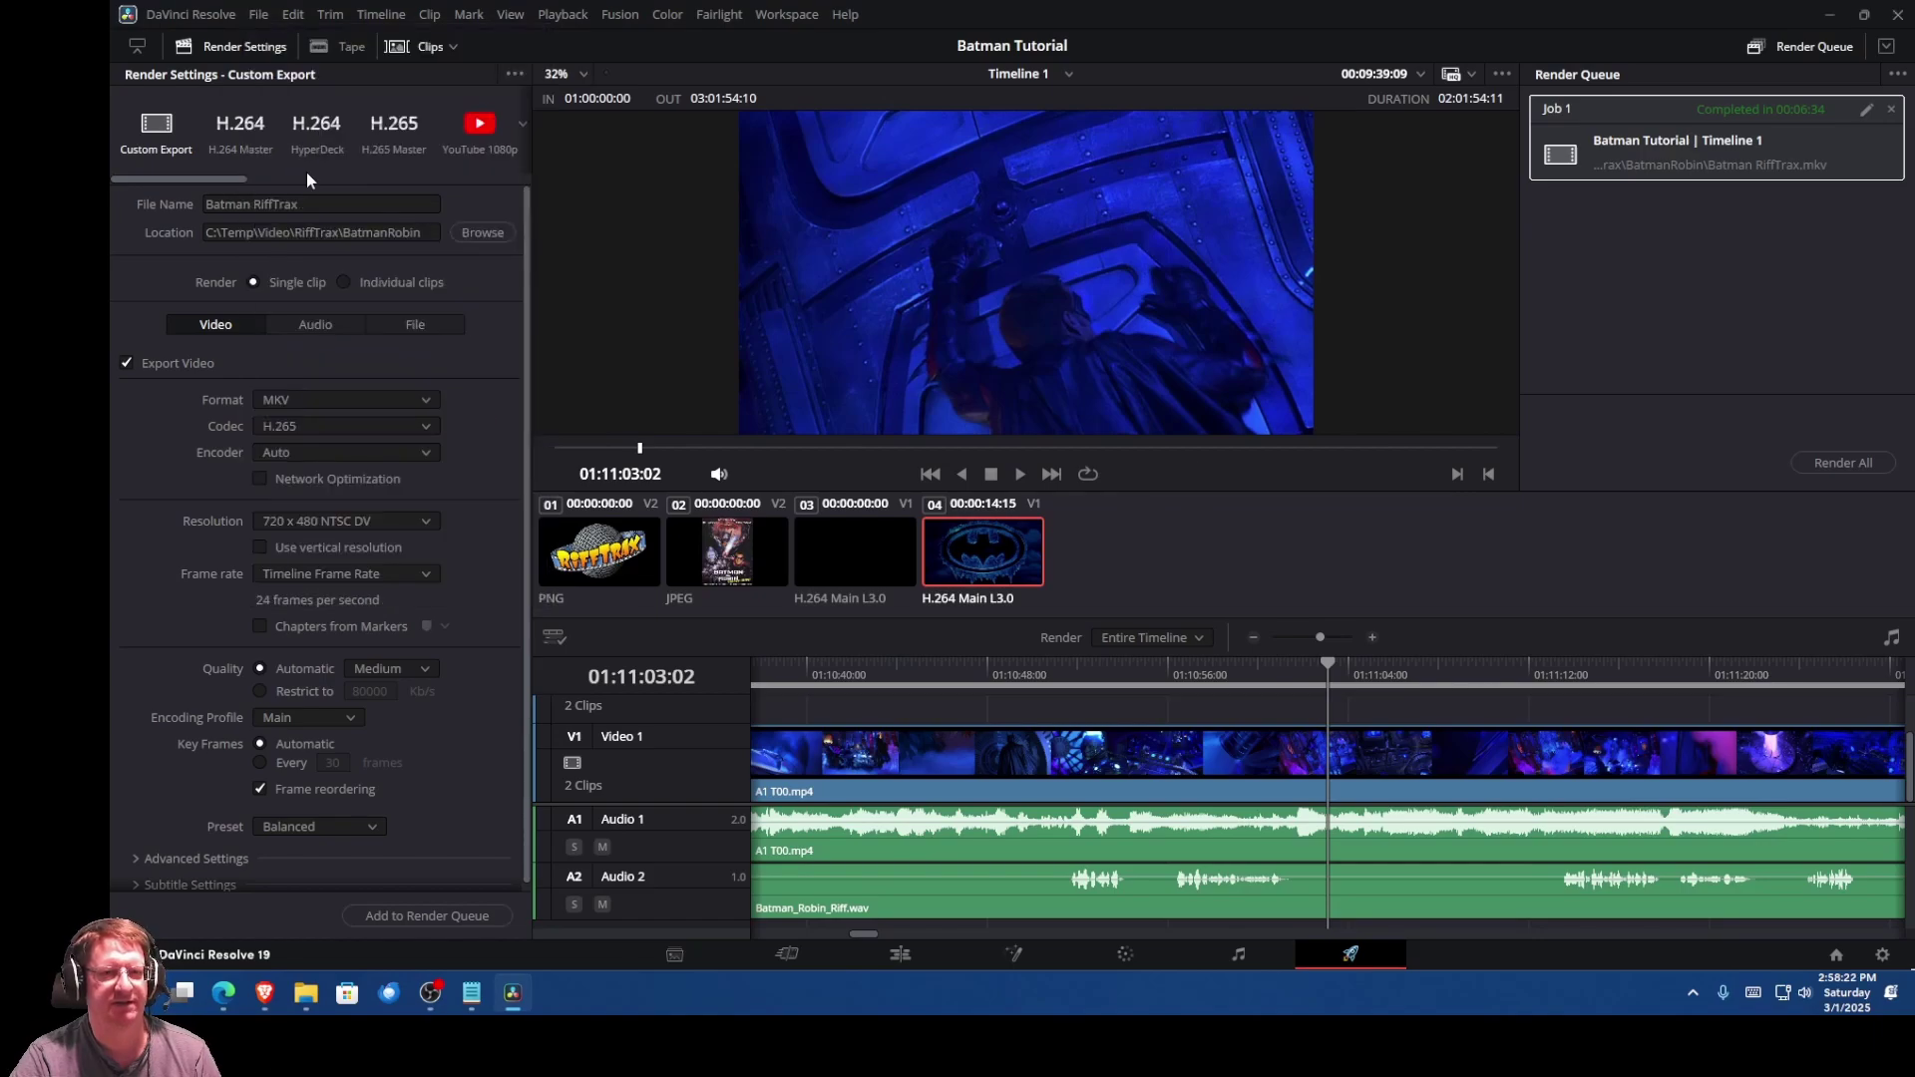
left_click(1896, 15)
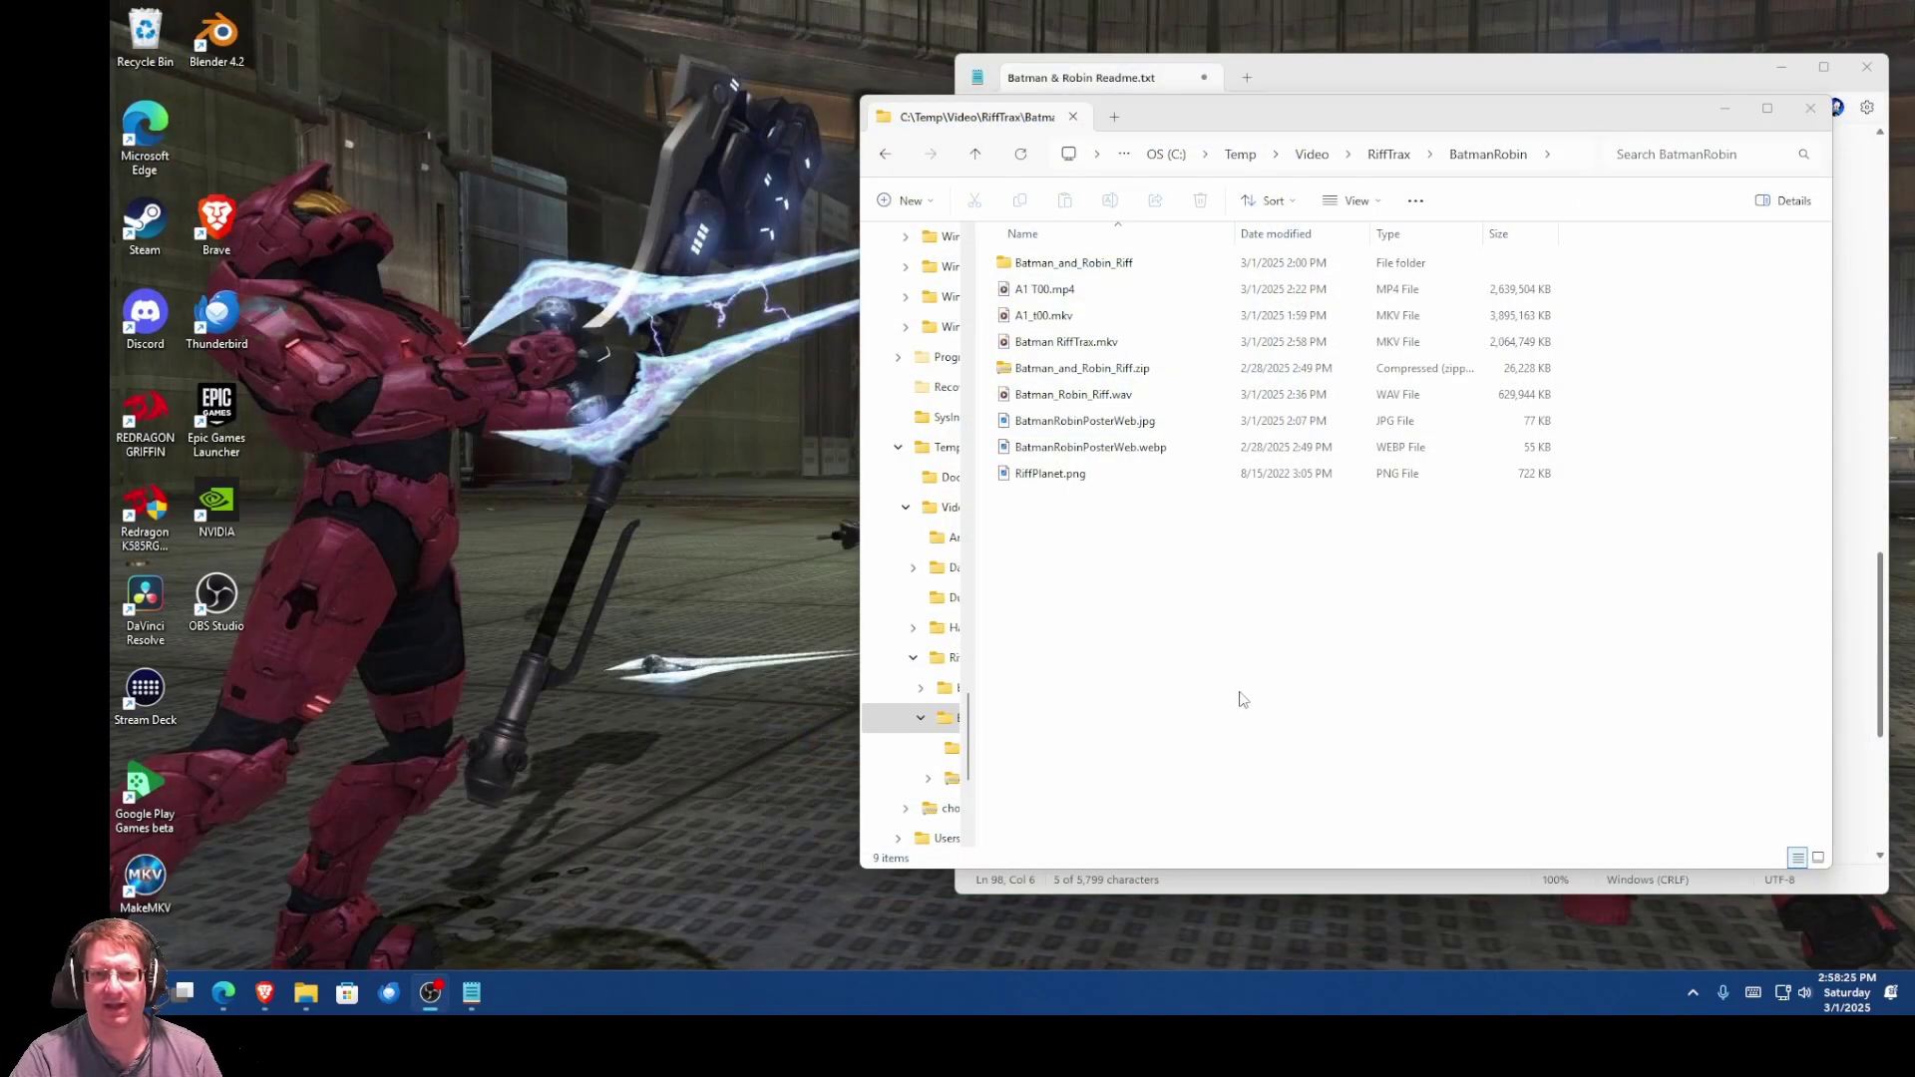
Step: Open the exported Batman RiffTrax.mkv from the BatmanRobin folder in VLC media player
key("alt+d")
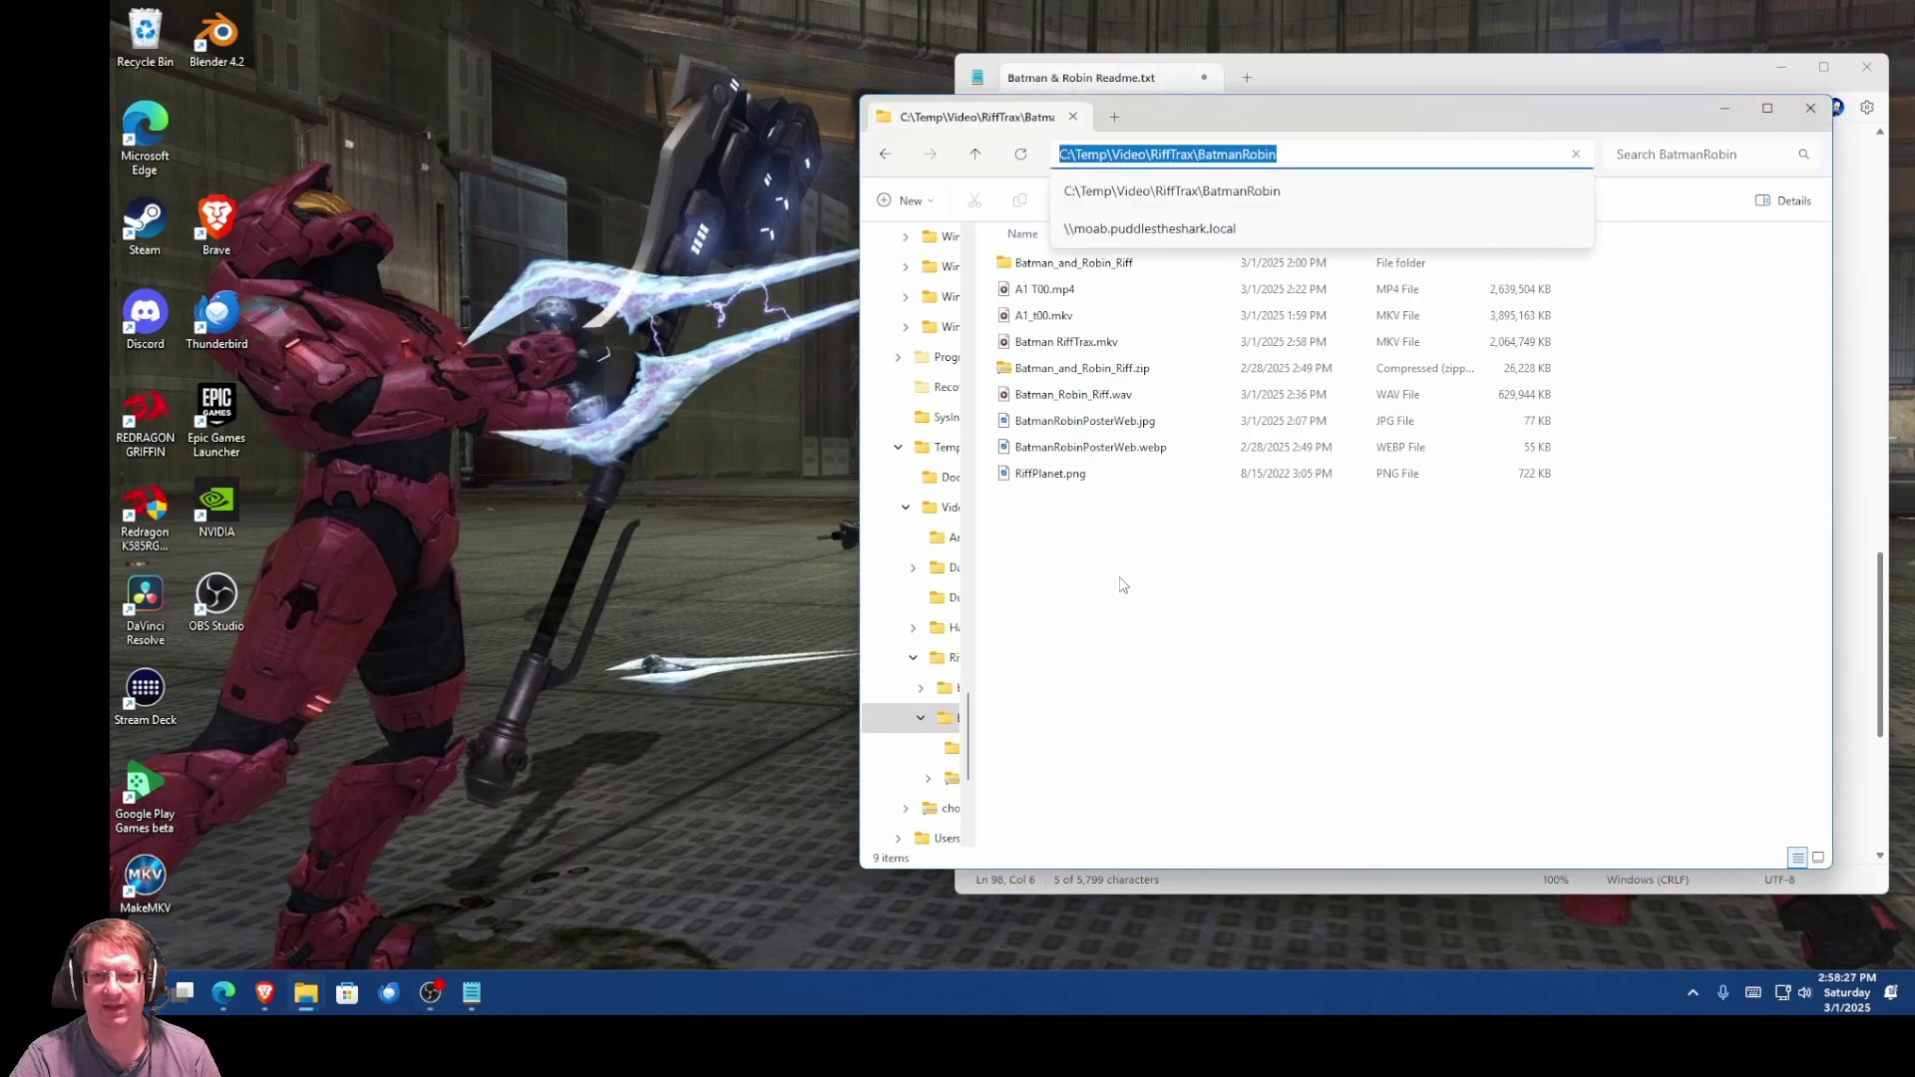
key("Escape")
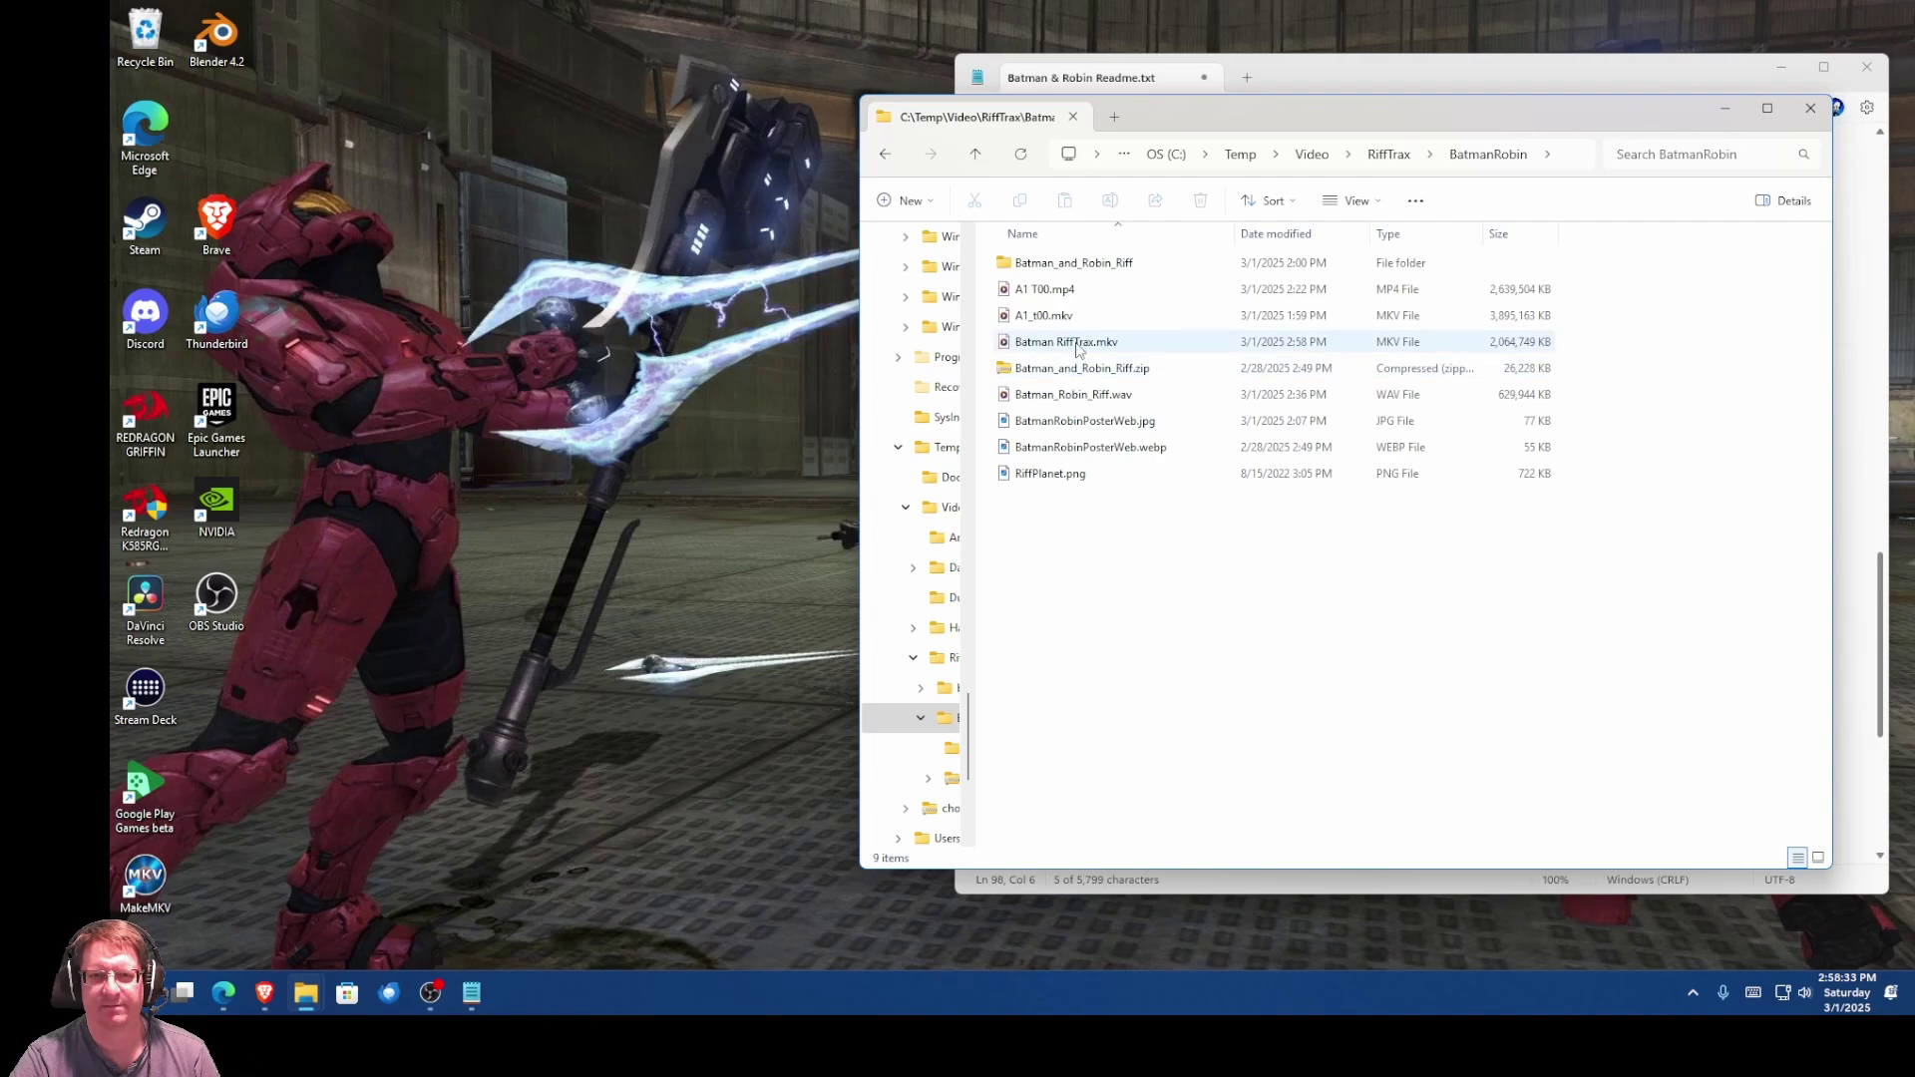
left_click(1078, 346)
right_click(1078, 346)
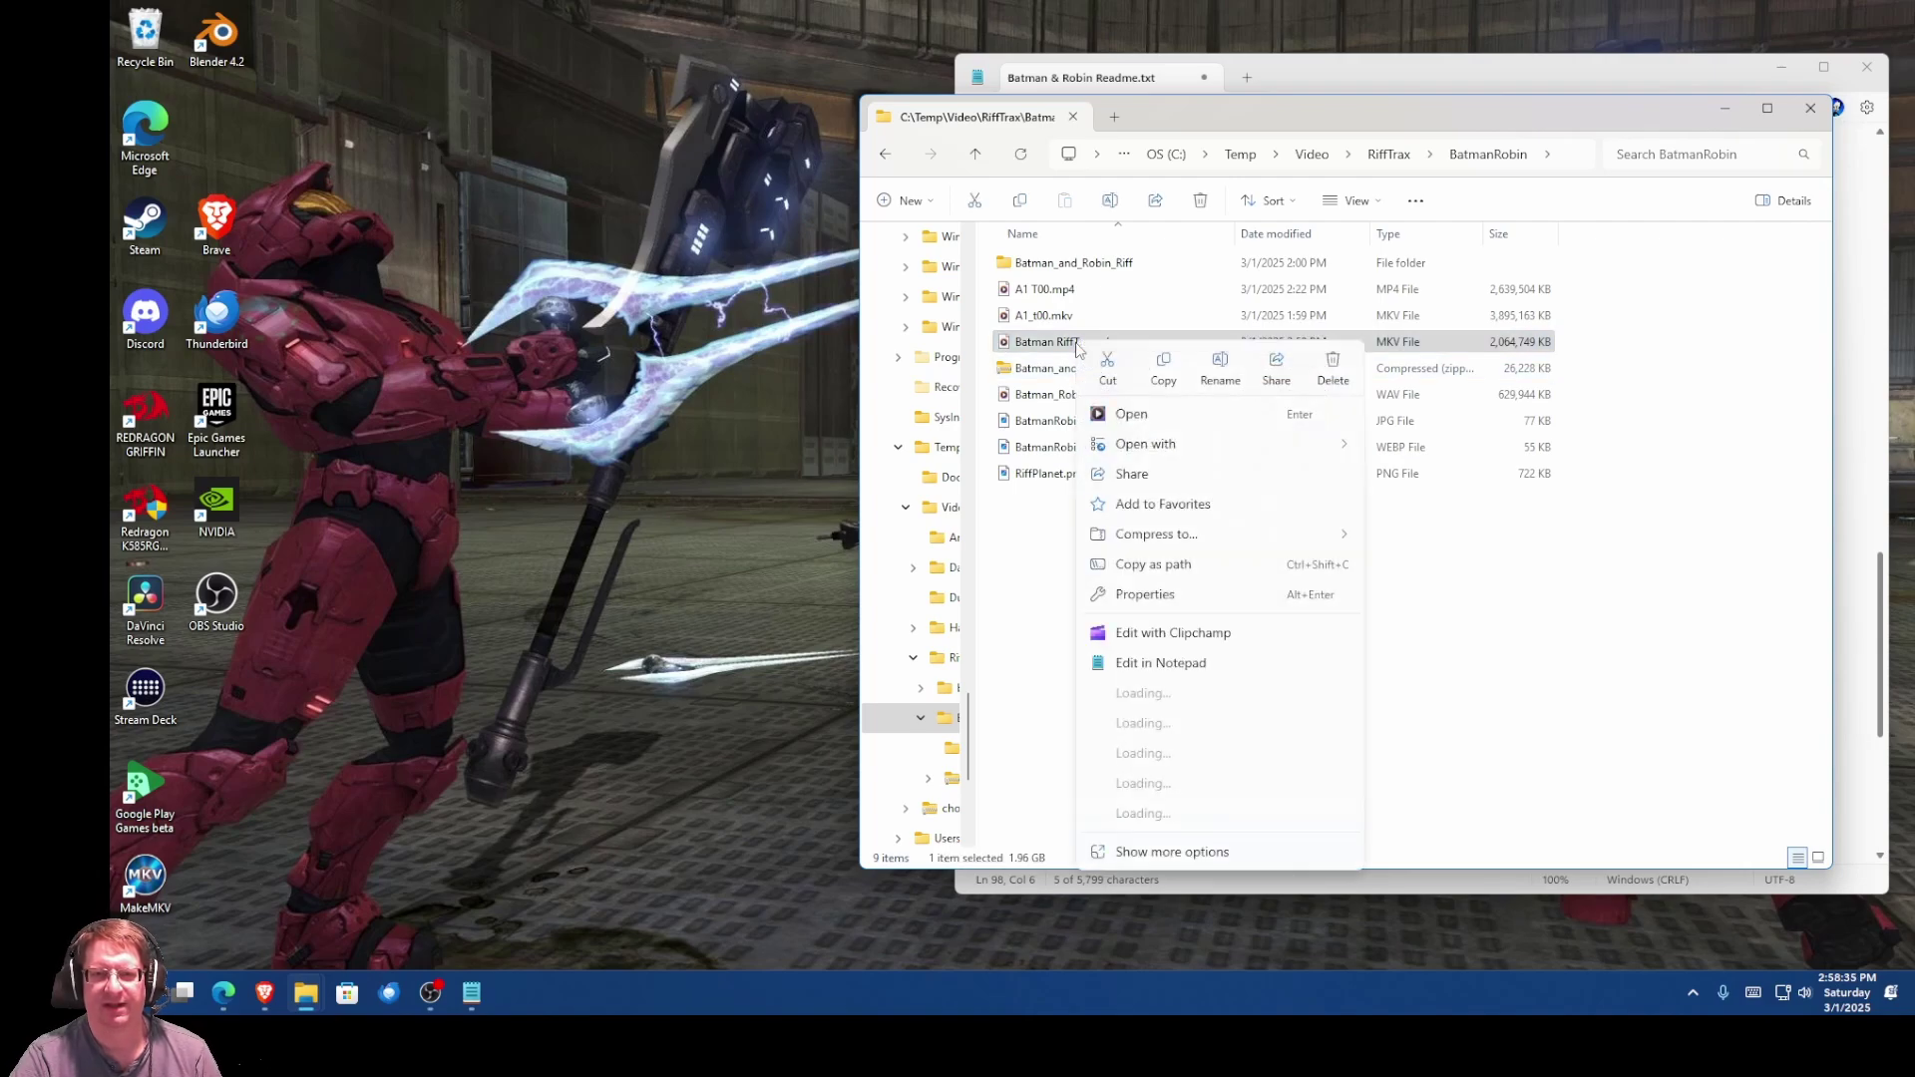
mouse_move(1192, 447)
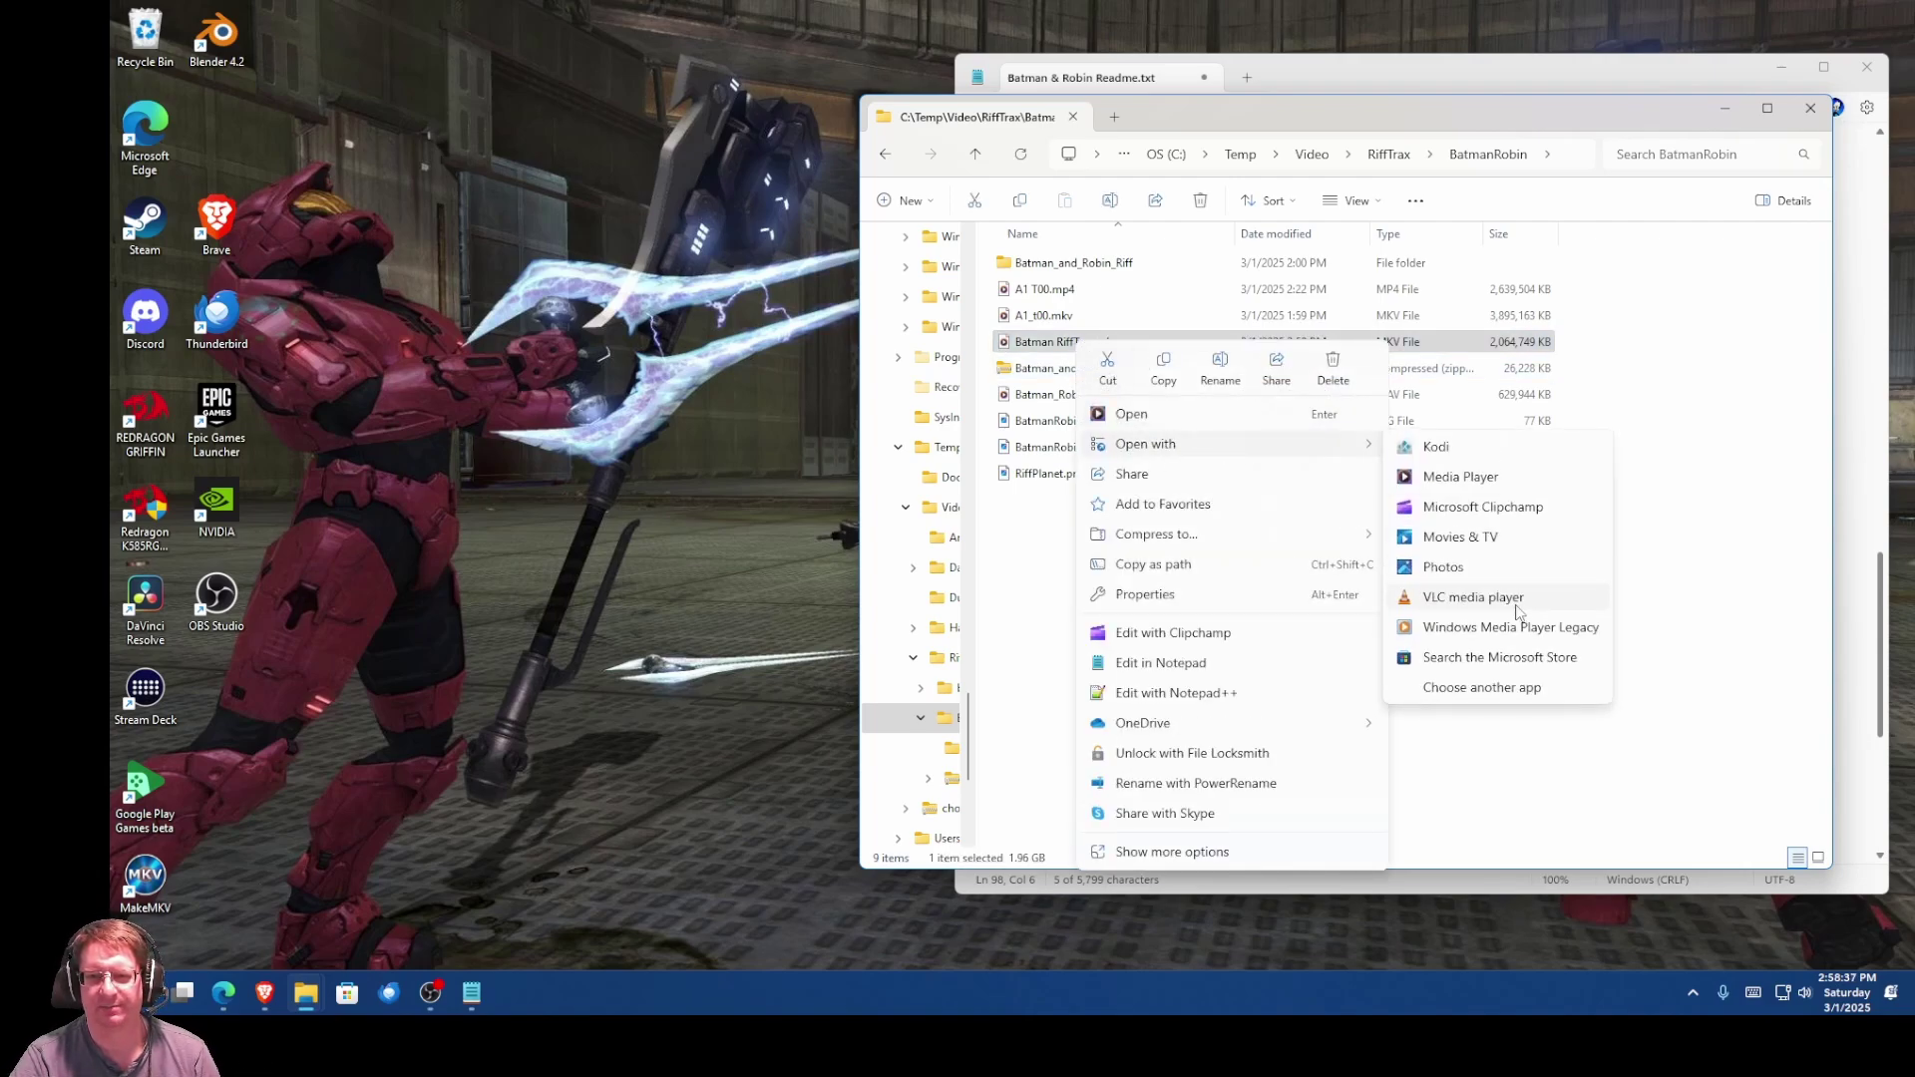
left_click(1514, 601)
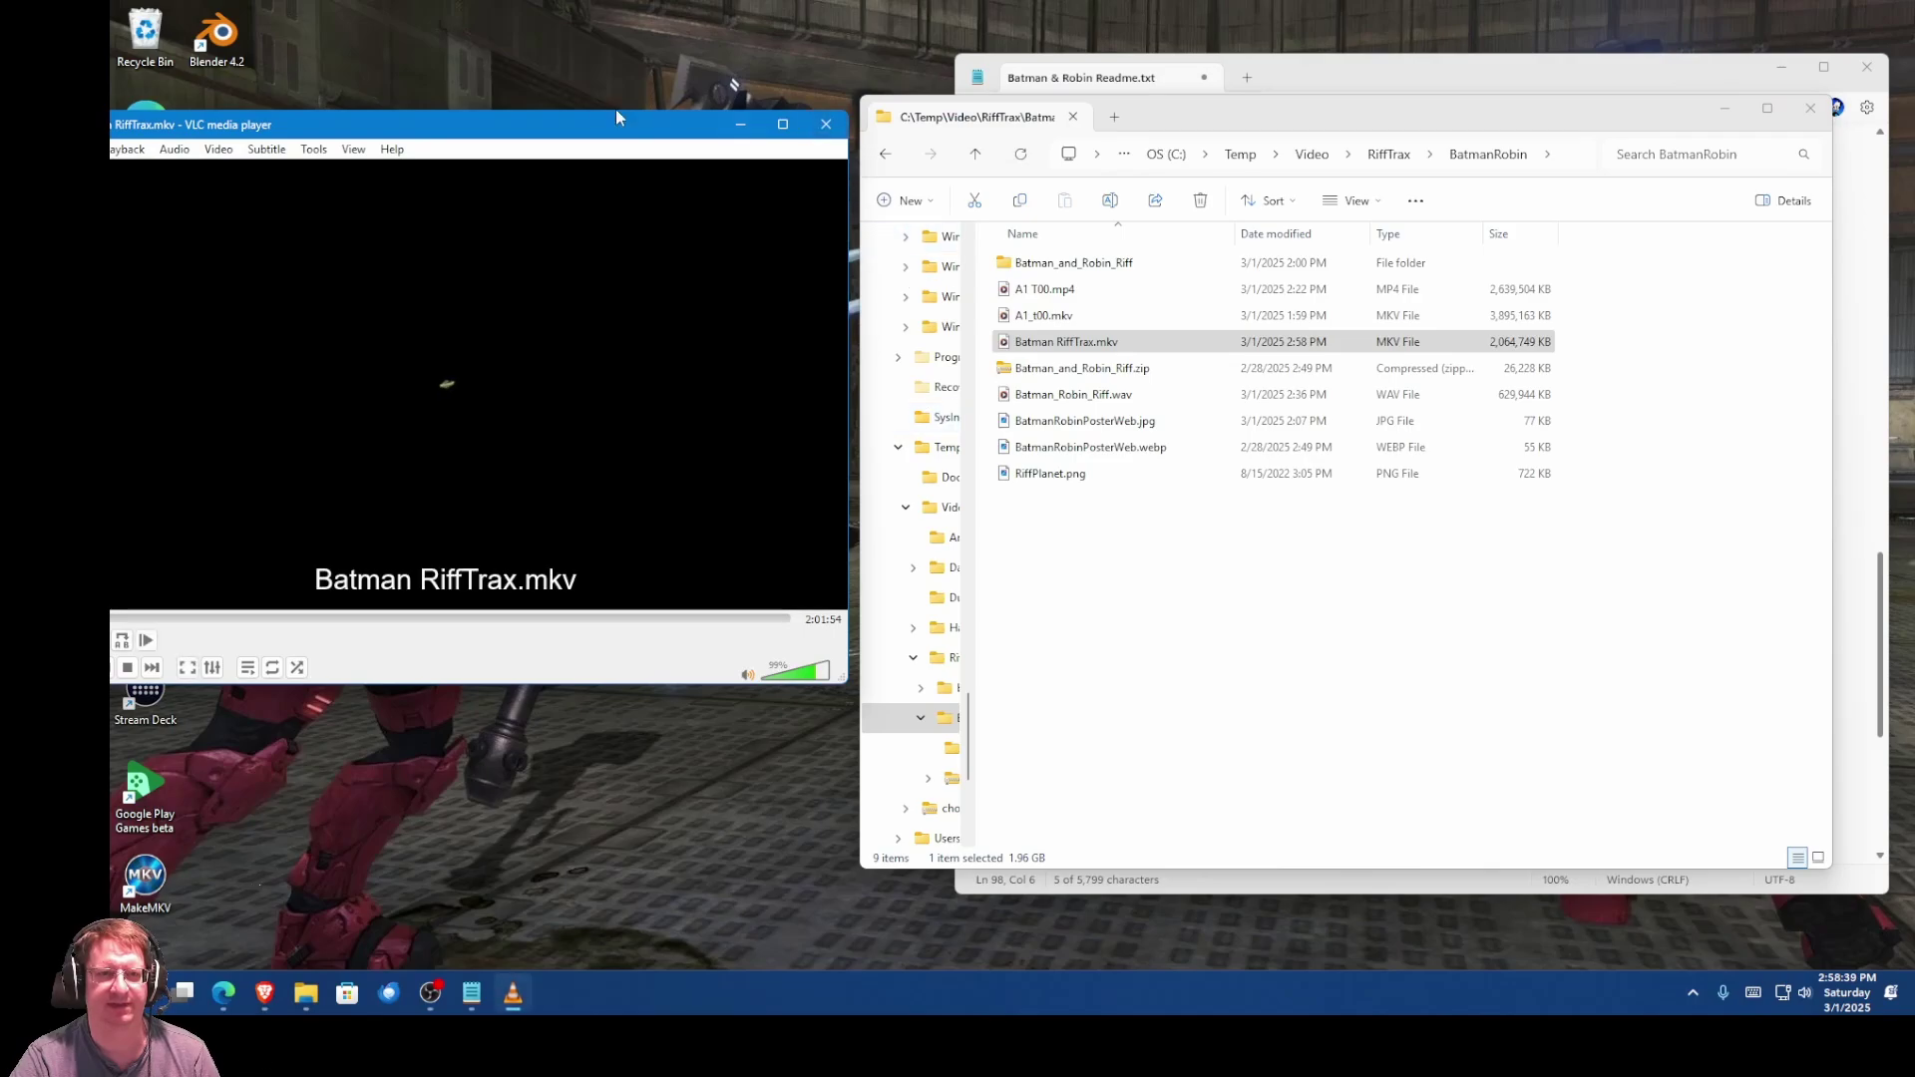
Step: Move the VLC window fully into view and lower its playback volume to 77%
left_click_drag(579, 134, 1028, 118)
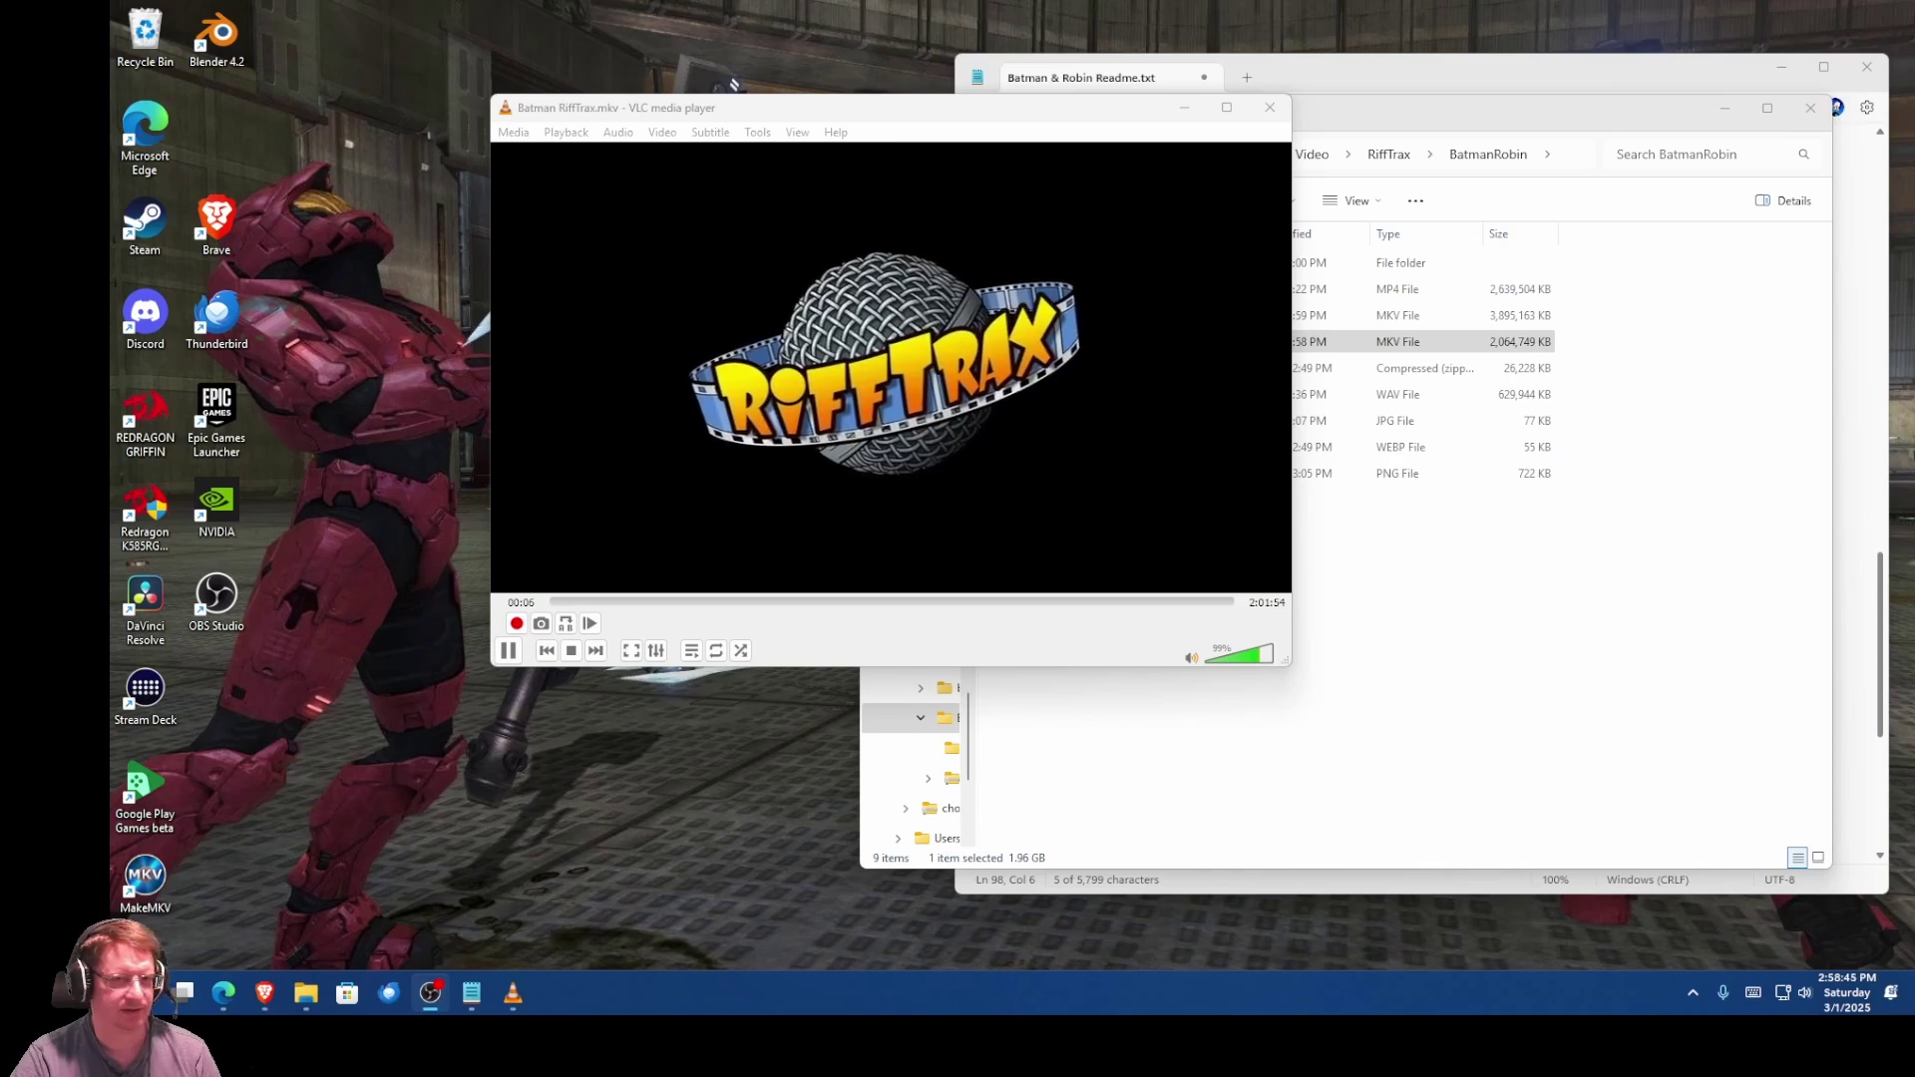
left_click(1253, 658)
left_click(1250, 662)
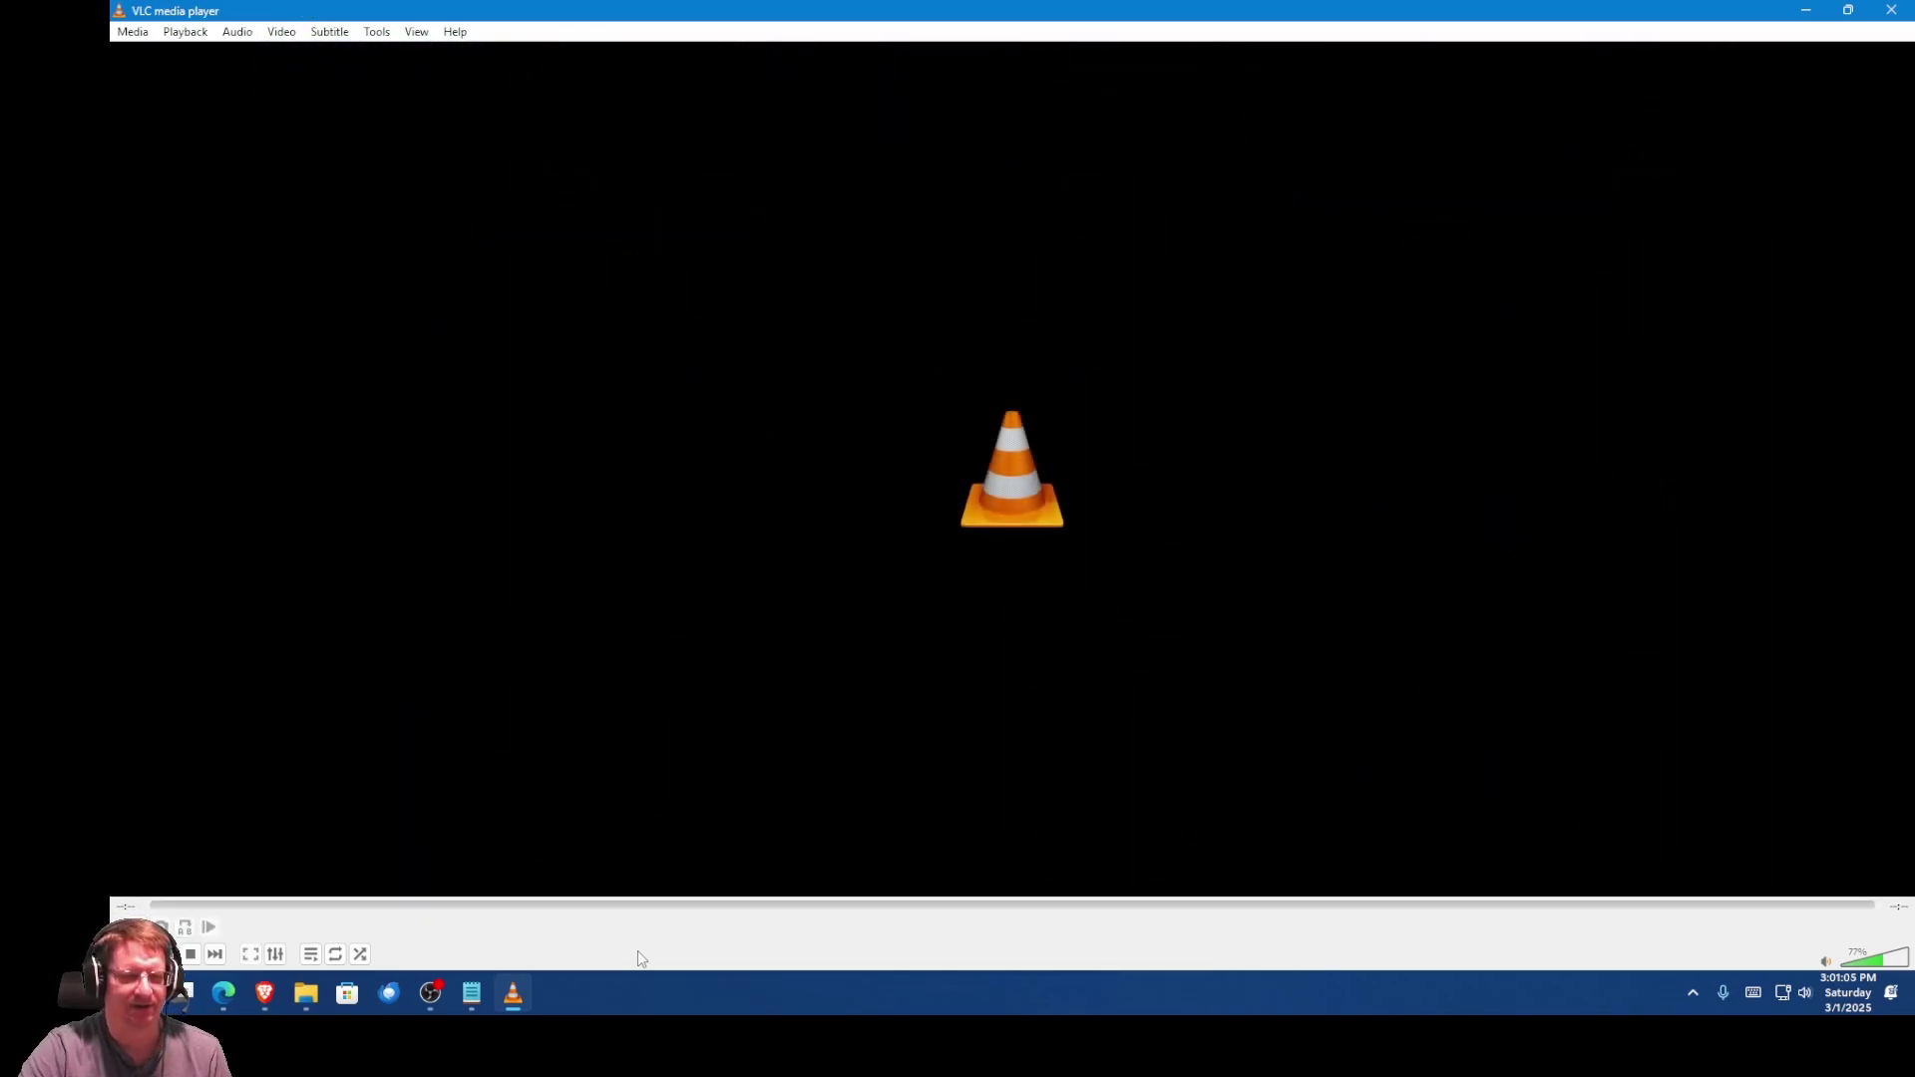
Step: Close VLC, switch back to DaVinci Resolve and reopen the Batman Tutorial project
left_click(1897, 16)
double_click(146, 603)
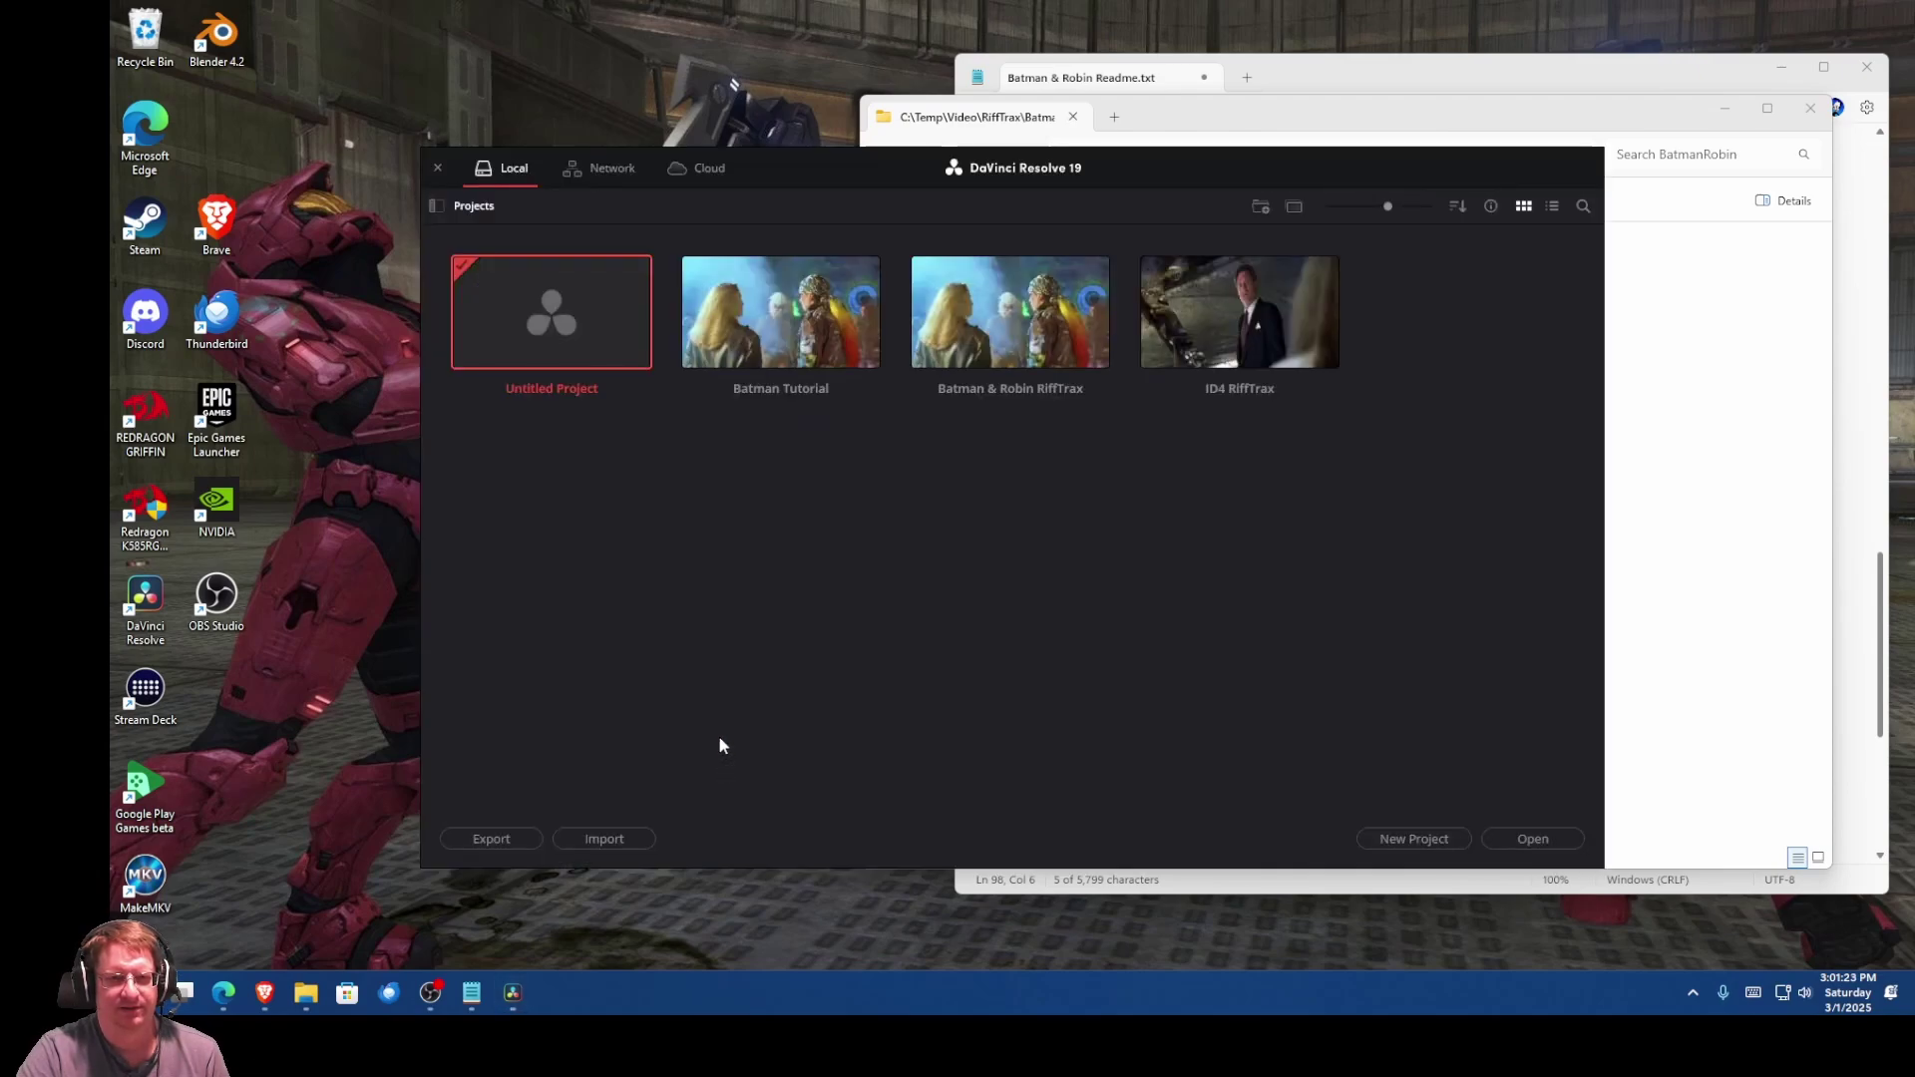
double_click(766, 344)
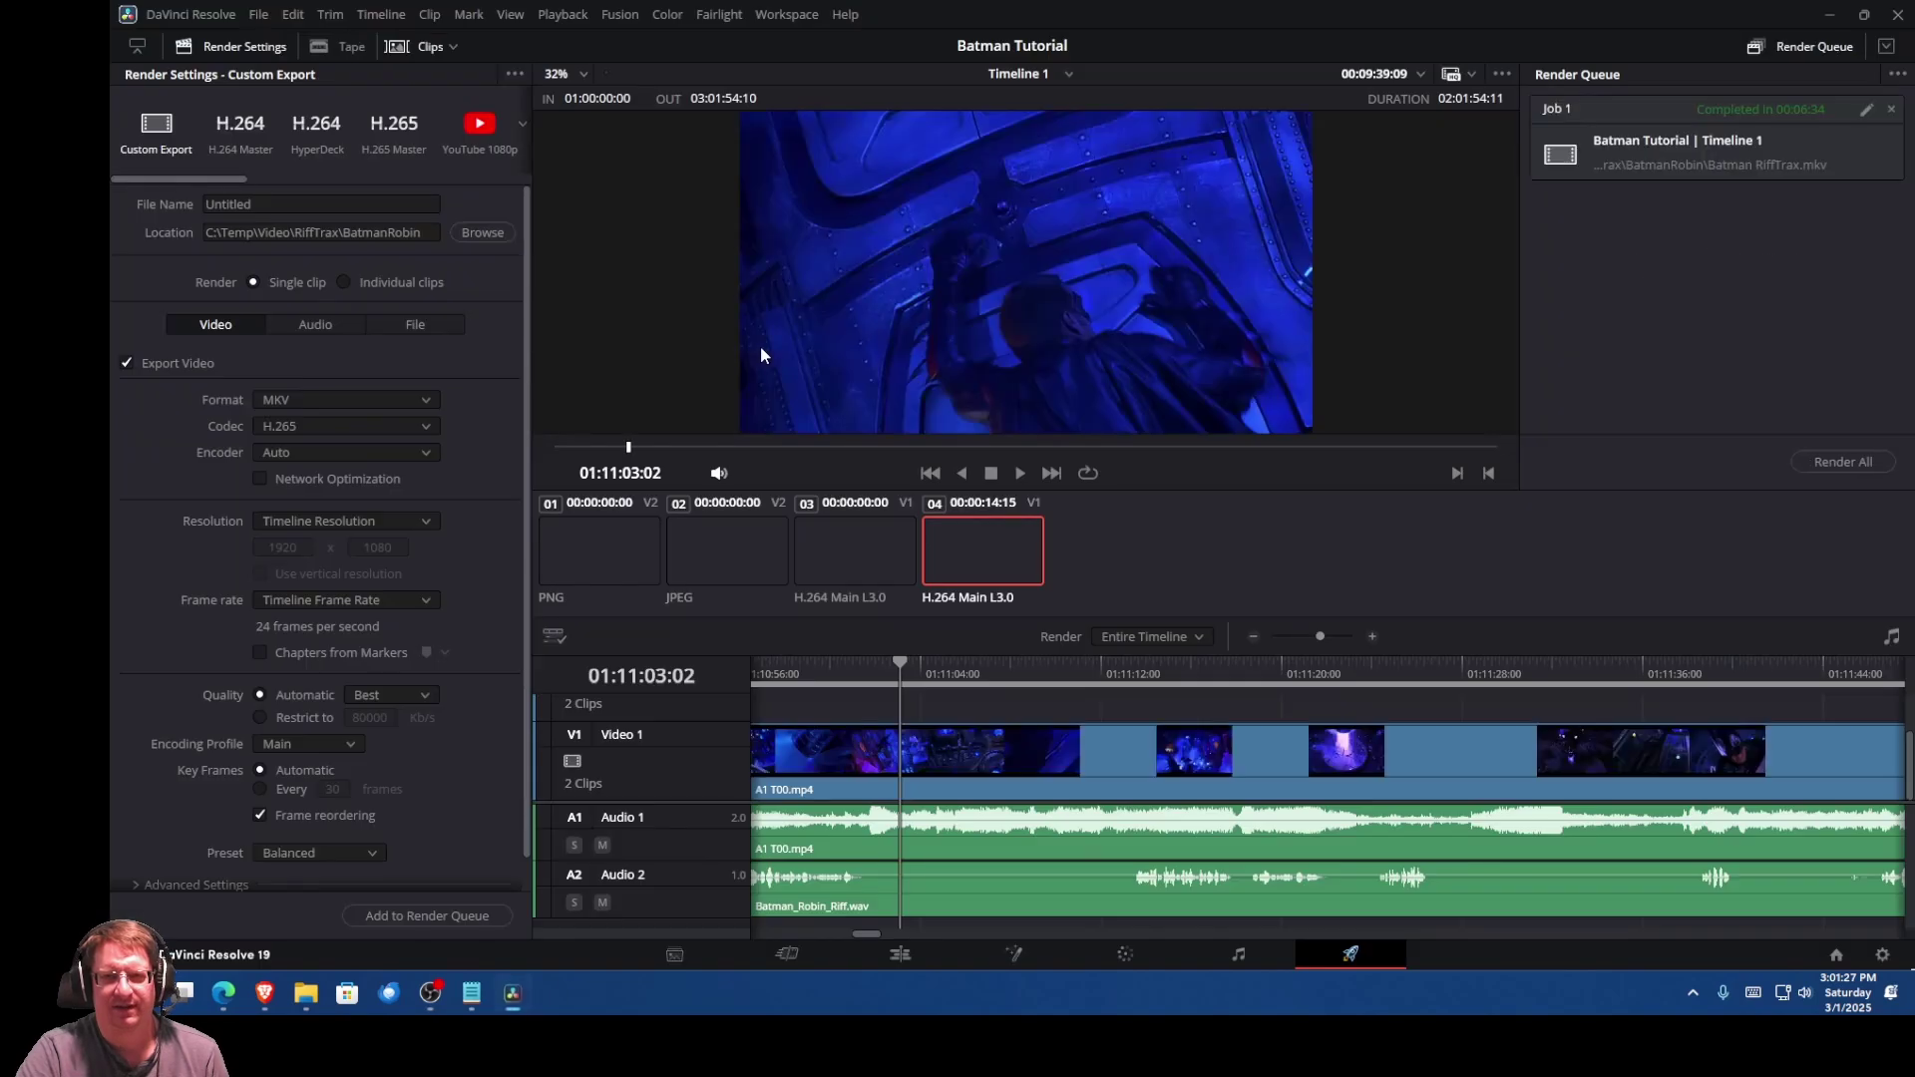
Step: On the Edit page, examine the track-level volume, Dialogue Leveler and Ducker settings of Audio 1 and Audio 2
left_click(900, 954)
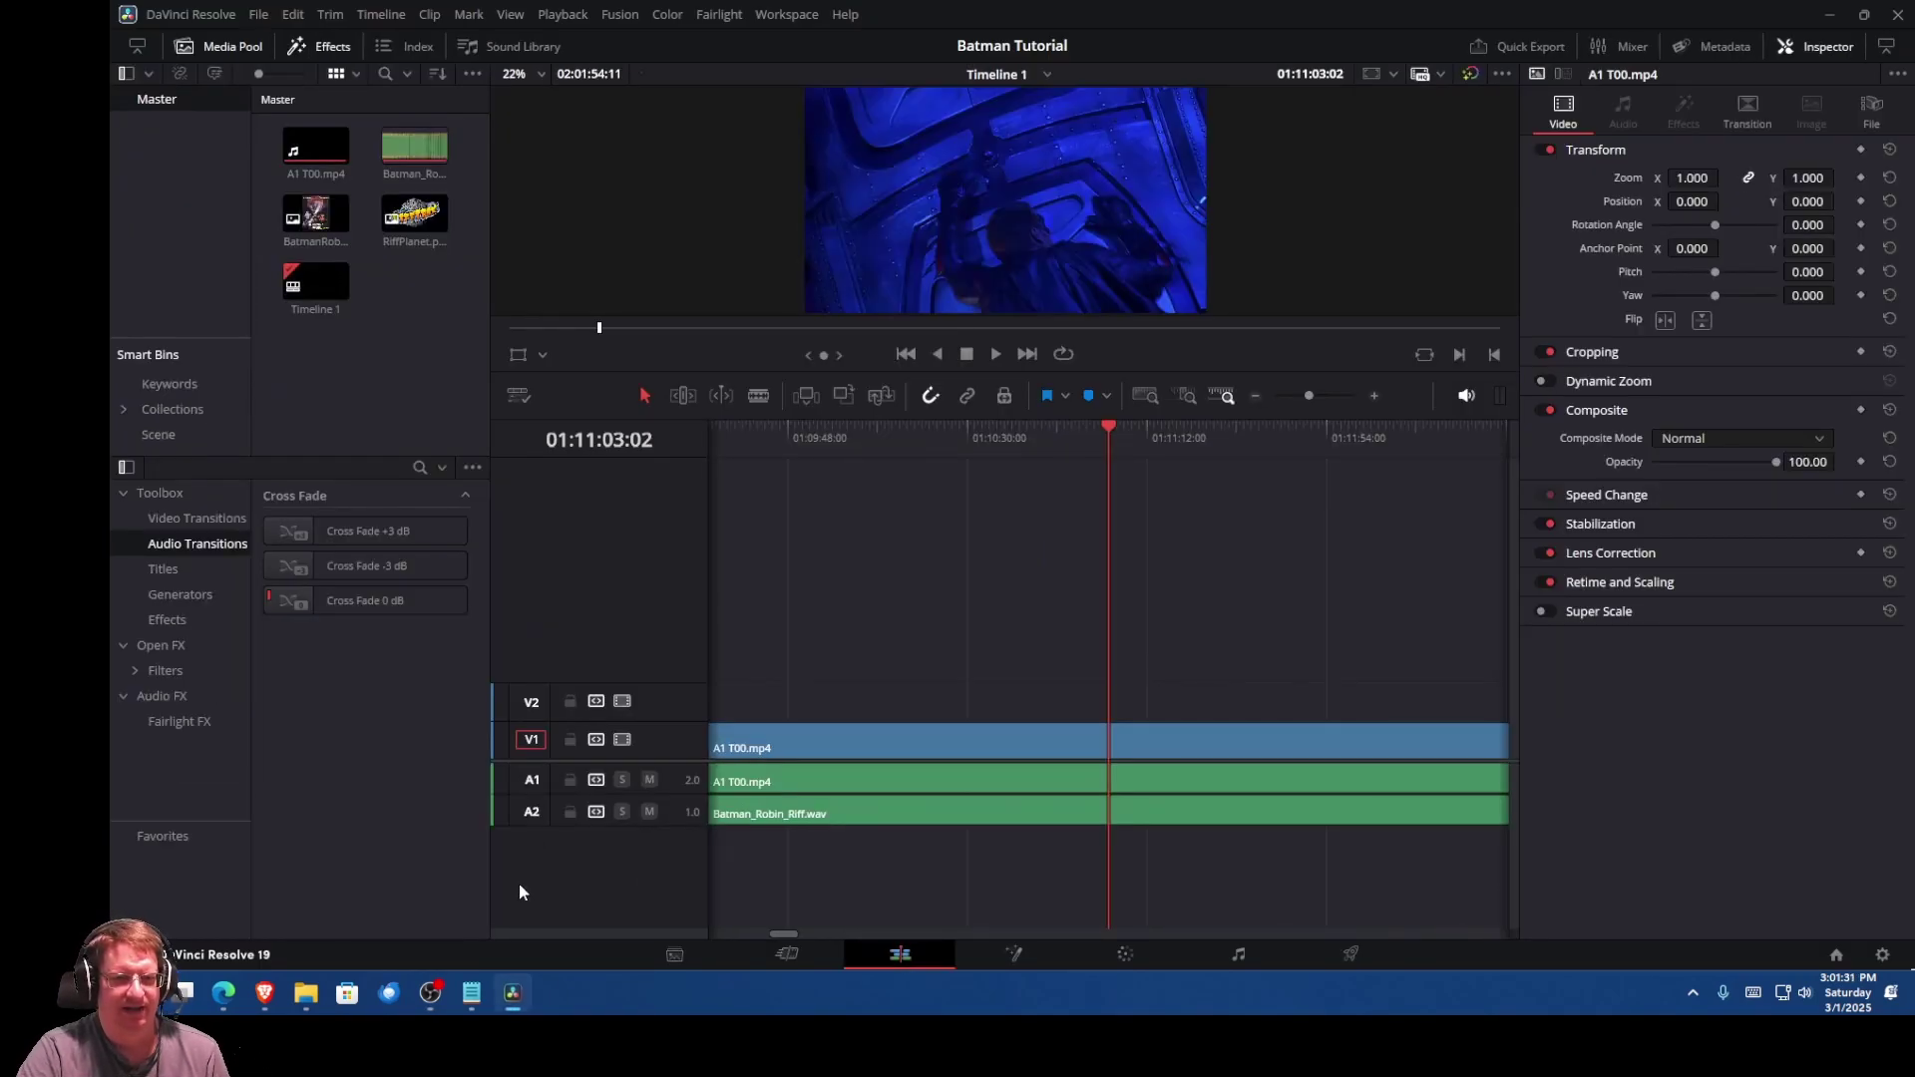
left_click(685, 810)
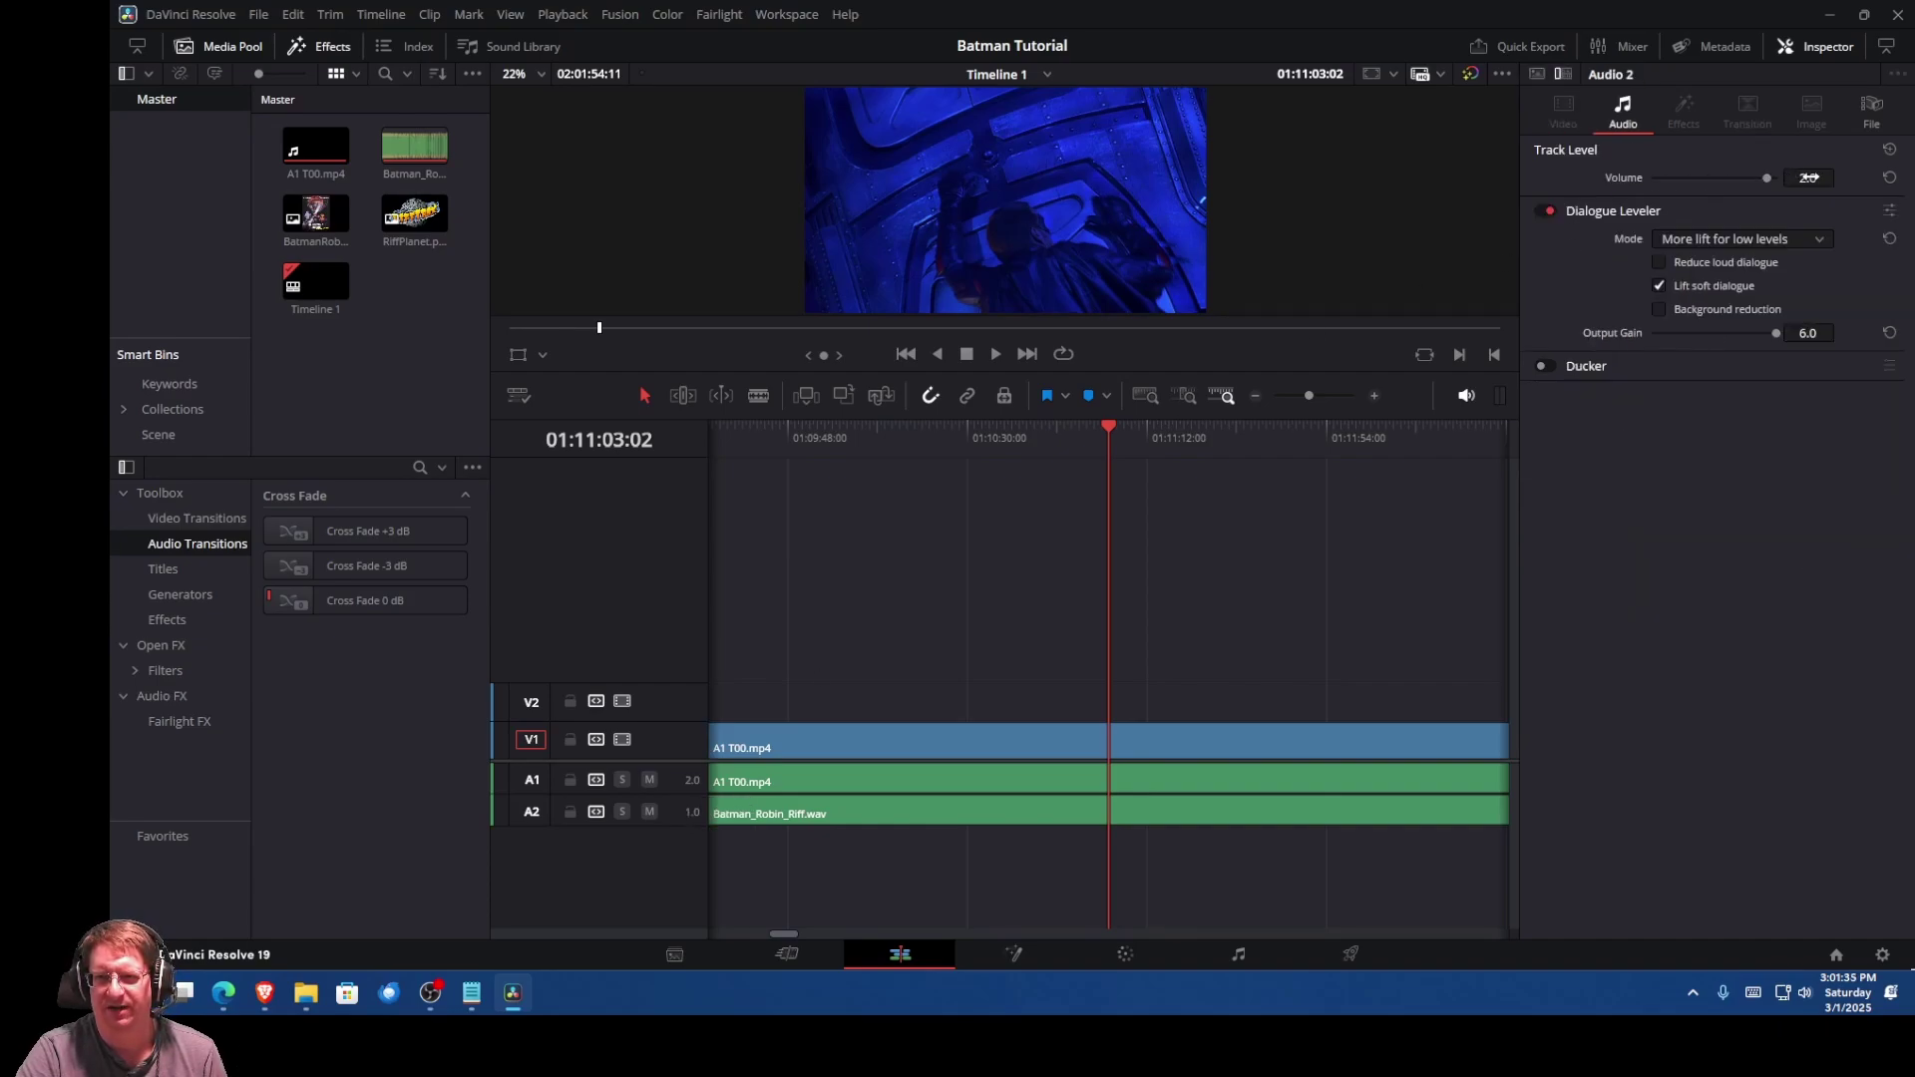
left_click(684, 777)
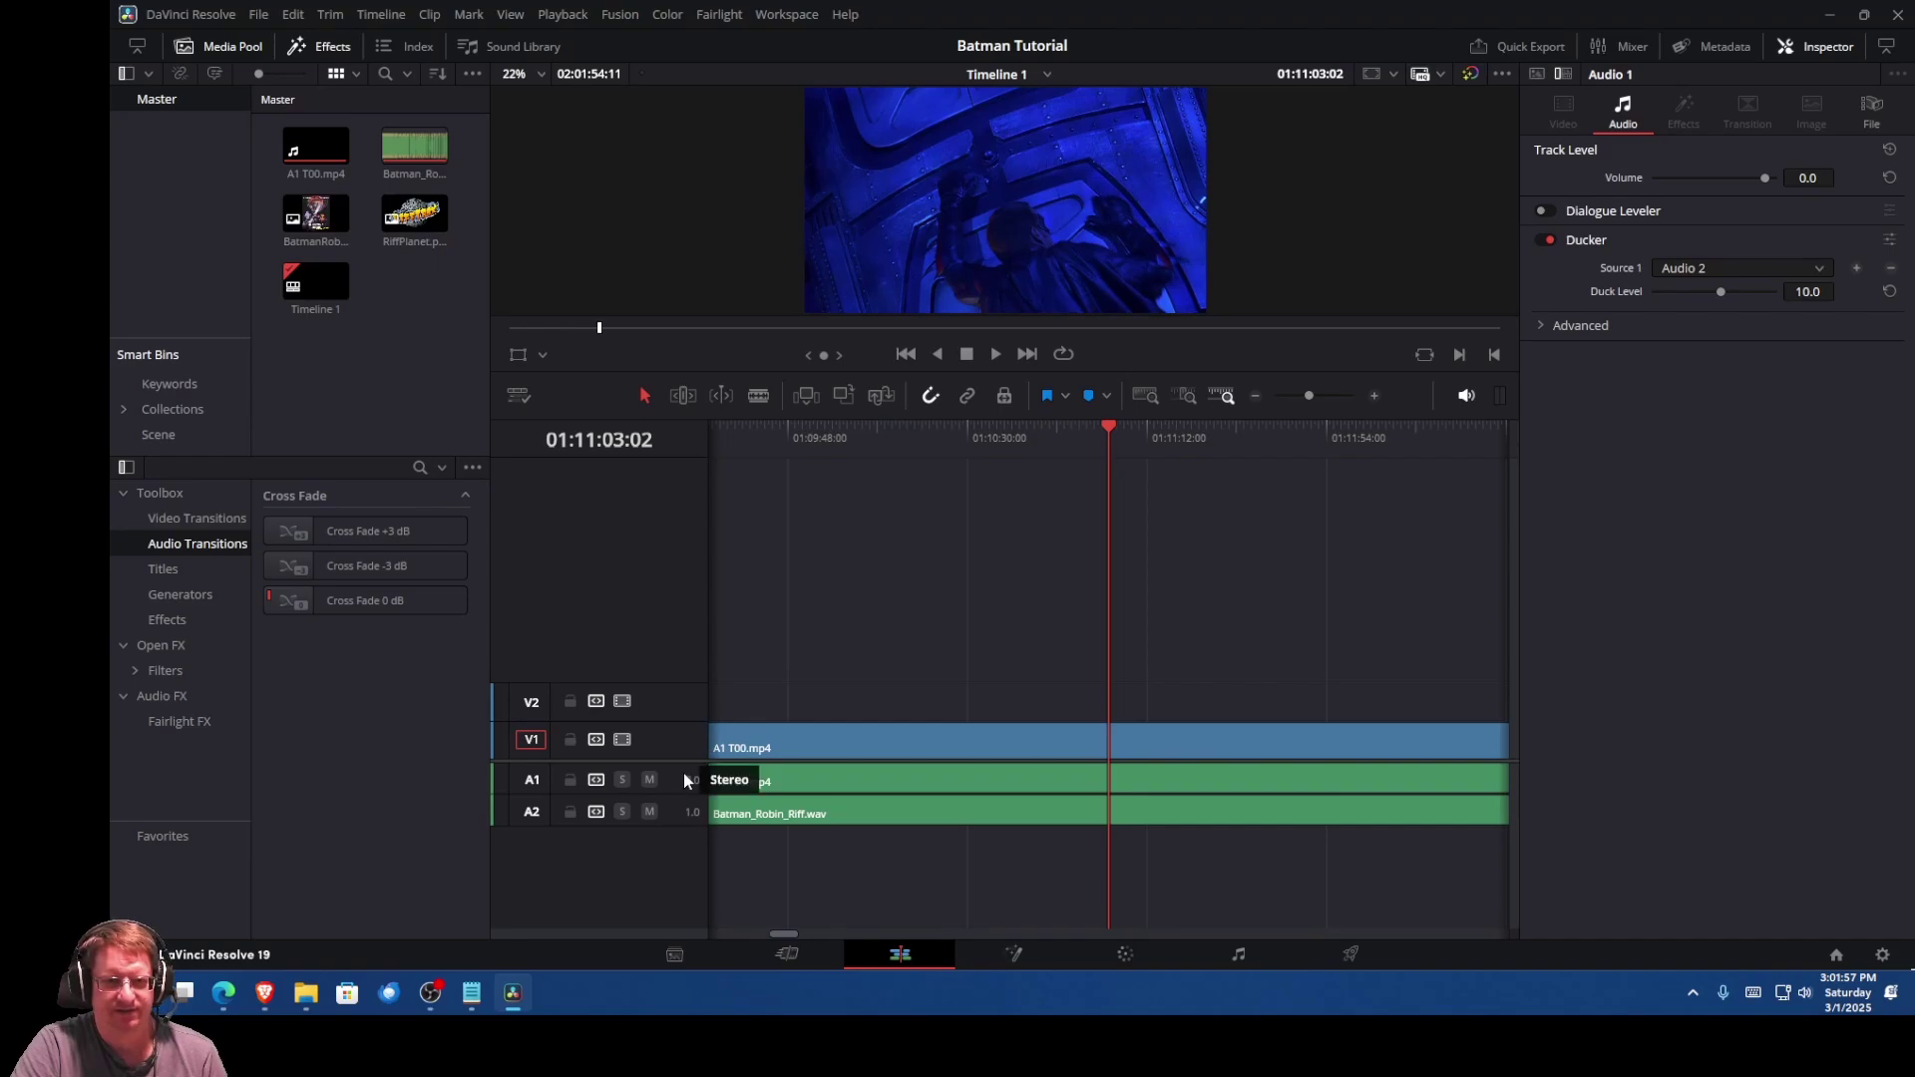
left_click(680, 806)
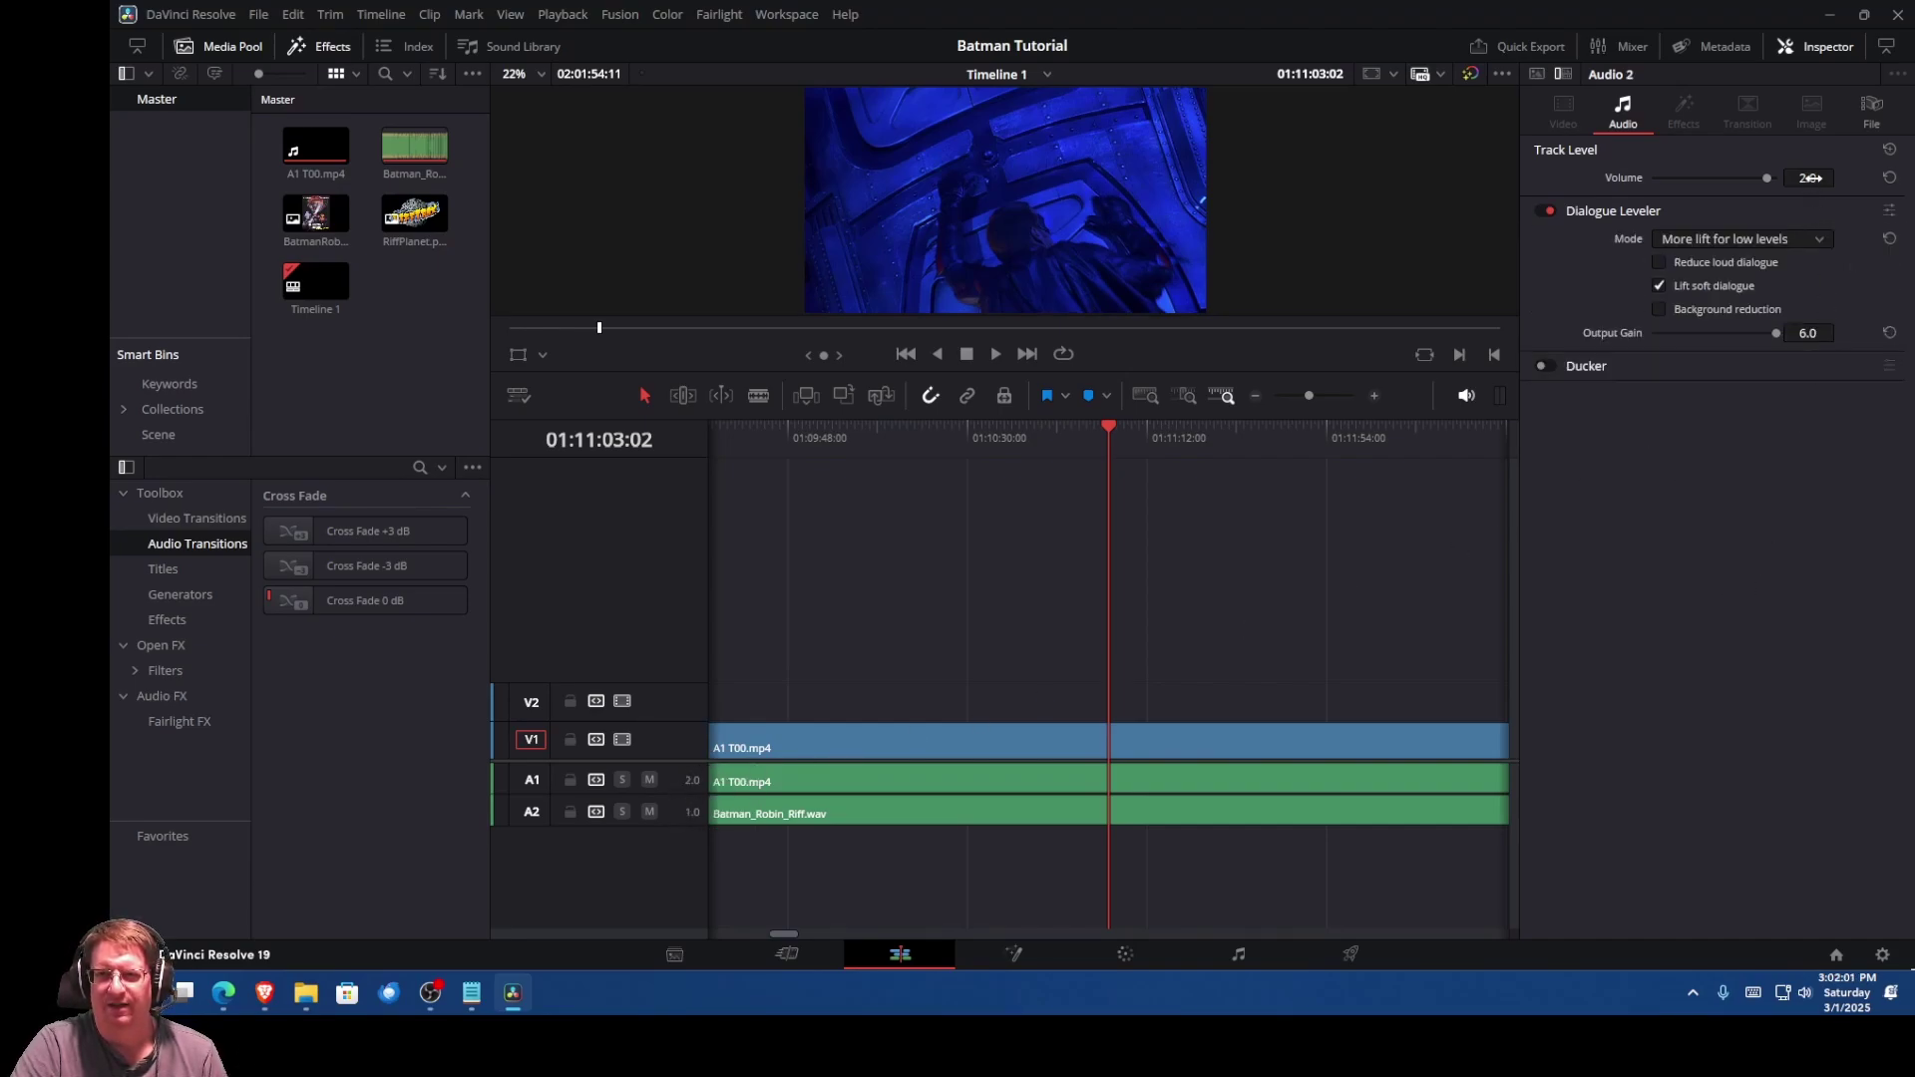
Step: Open the Batman & Robin RiffTrax project and examine the audio settings of both audio tracks and the Batman_Robin_Riff.wav clip
left_click(259, 14)
mouse_move(278, 55)
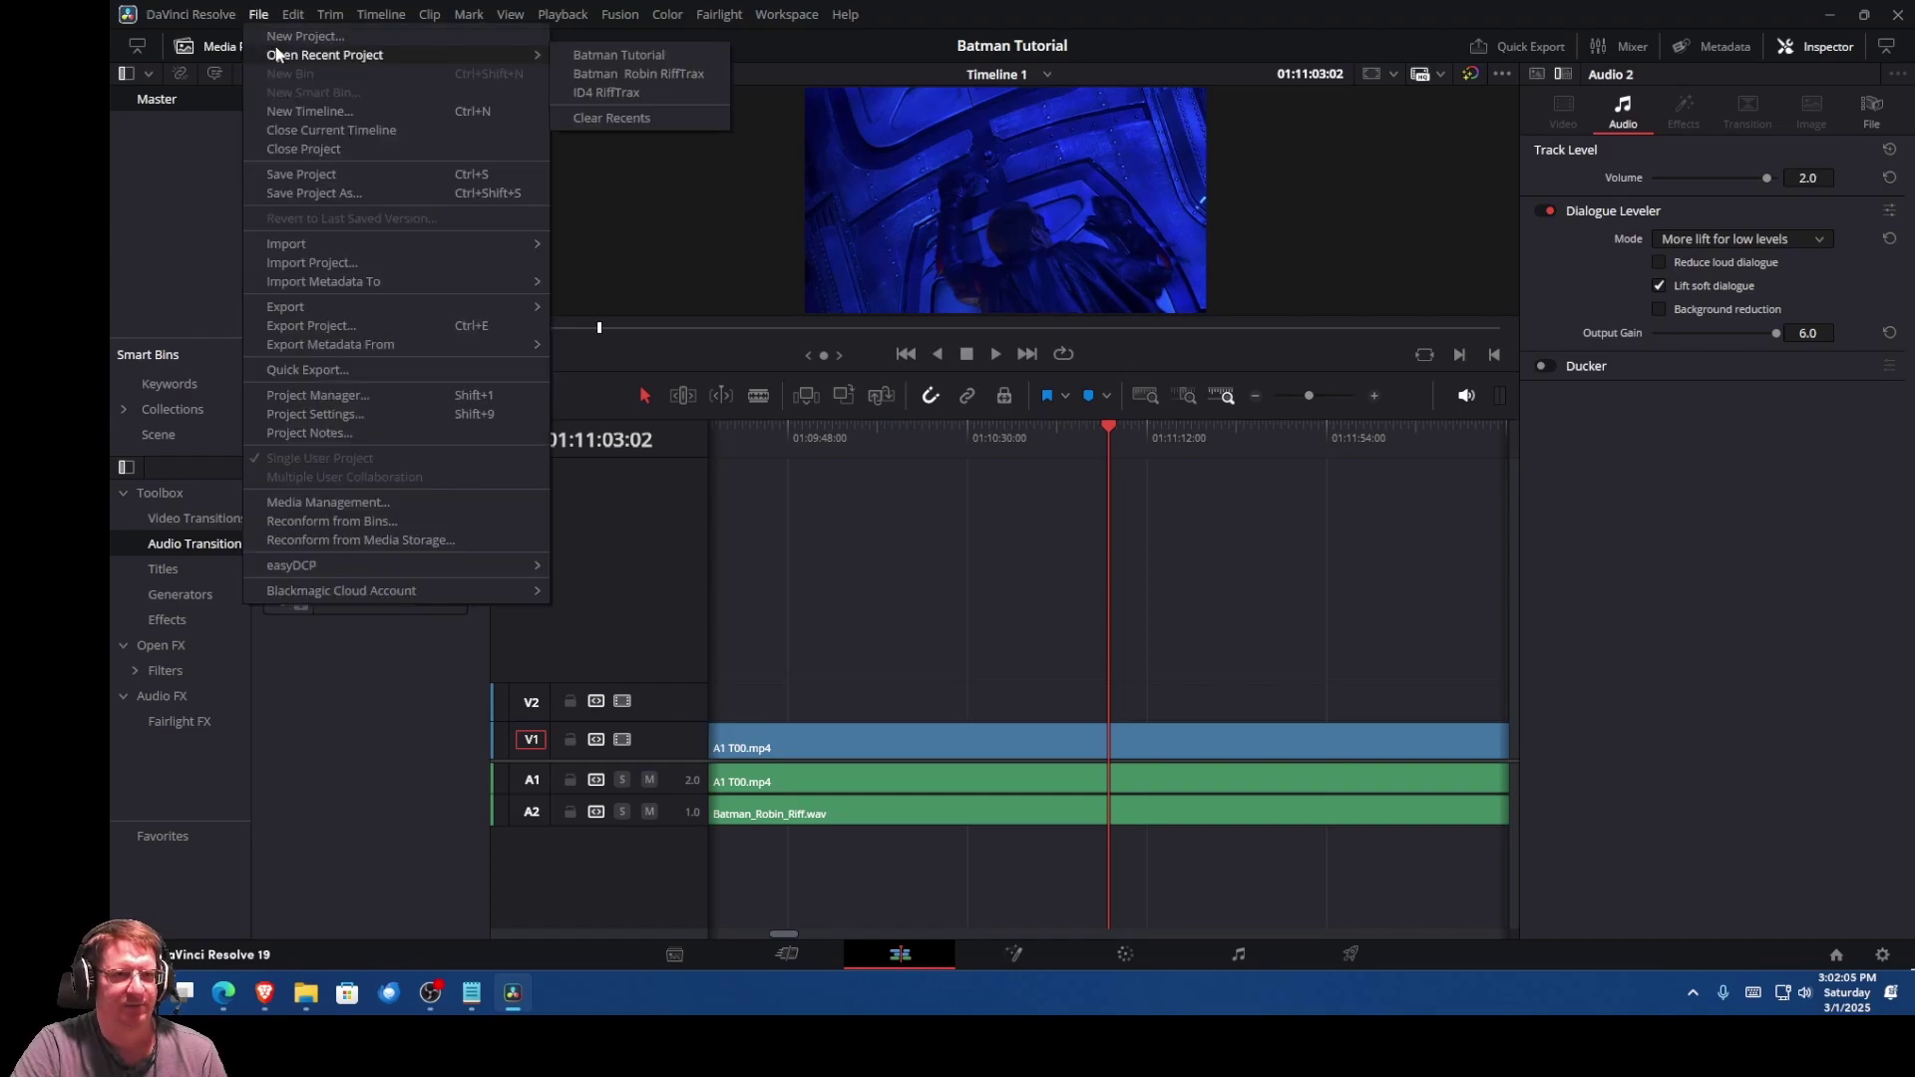
left_click(602, 73)
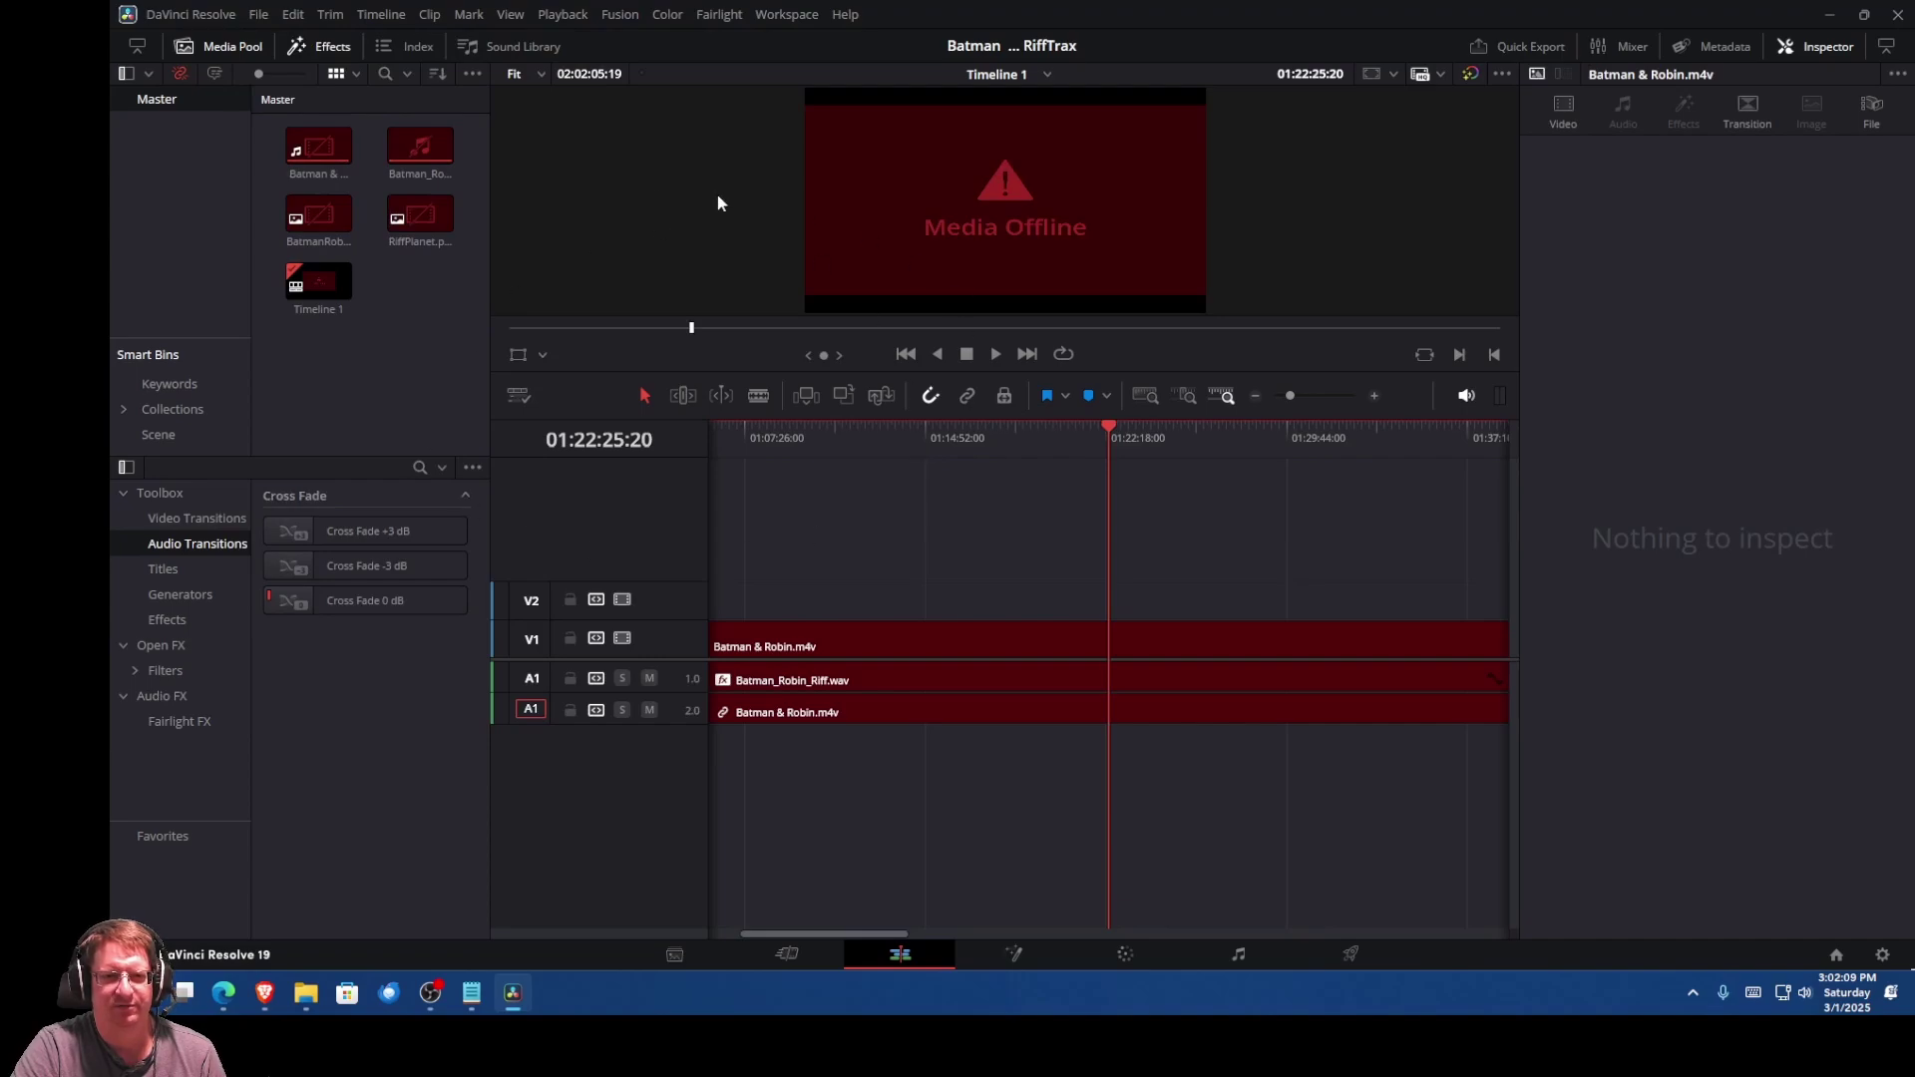
left_click(679, 674)
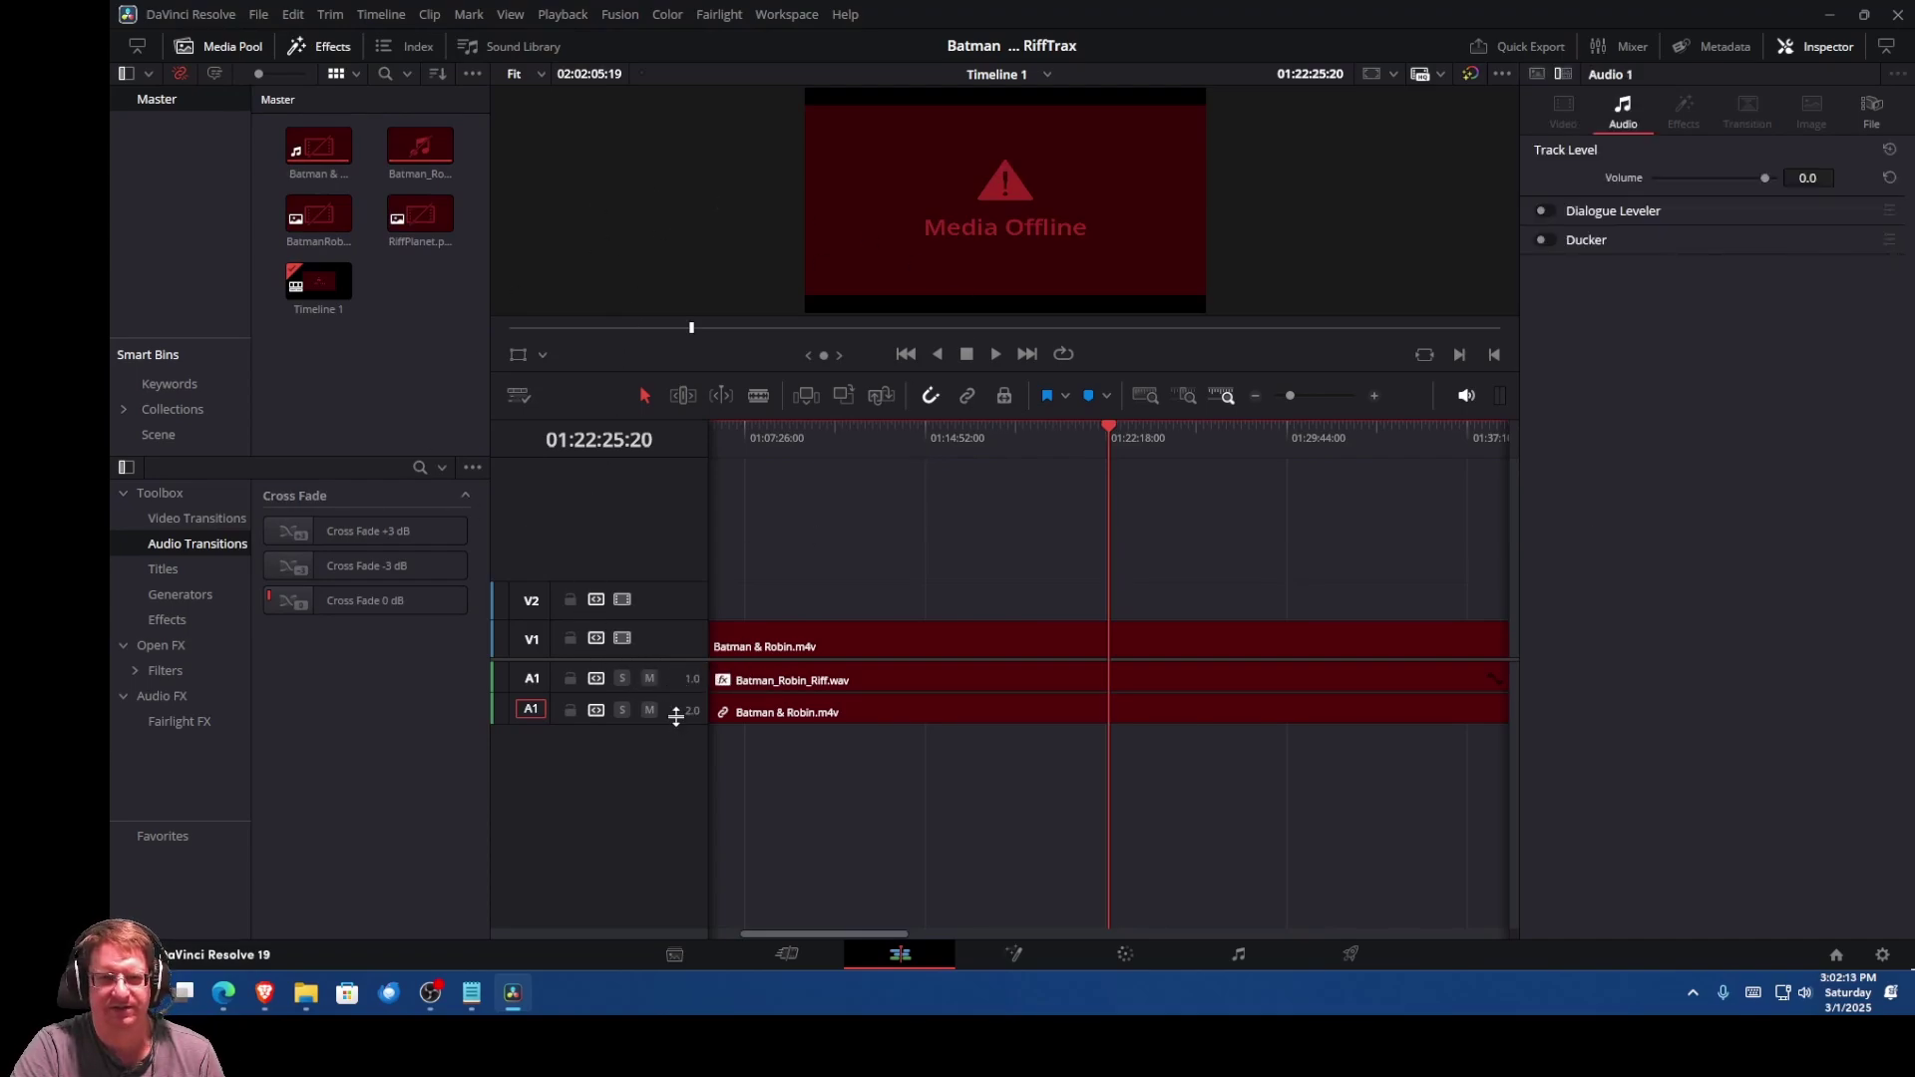
left_click(679, 717)
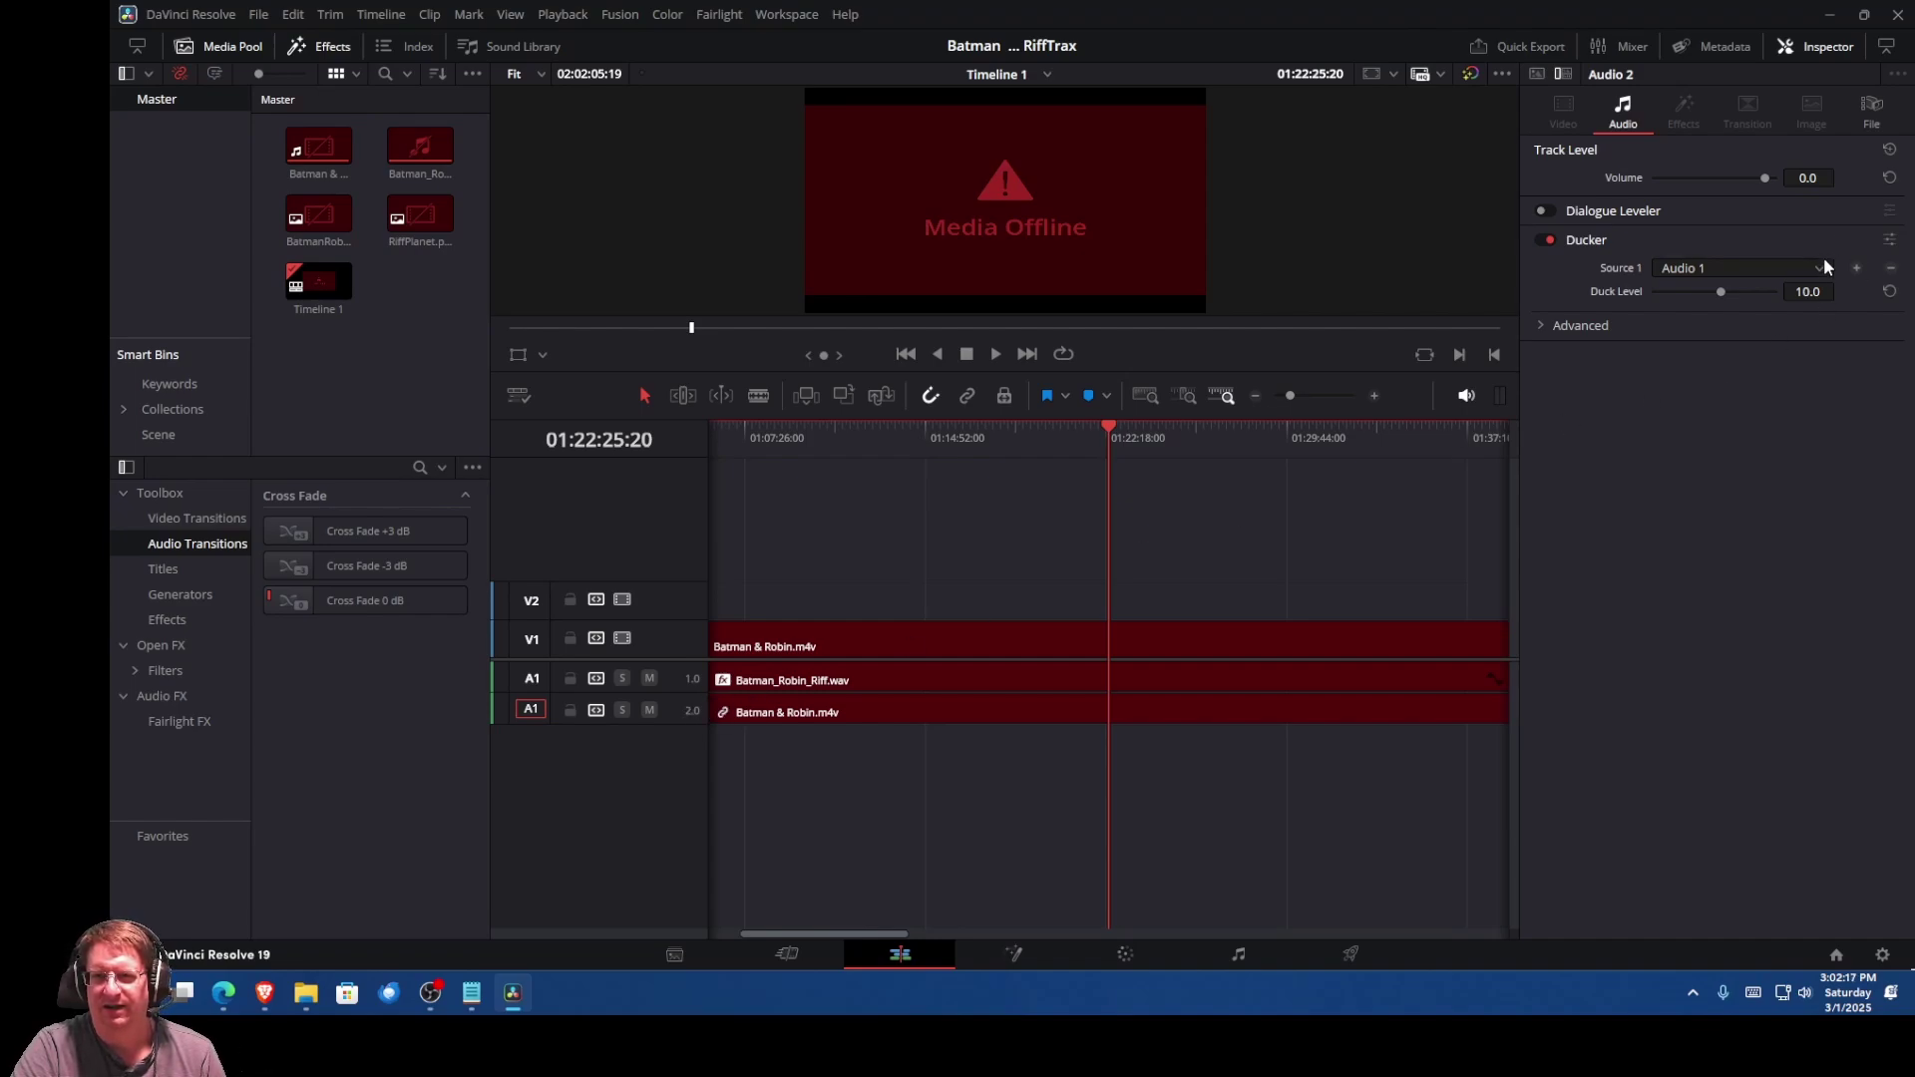
left_click(957, 679)
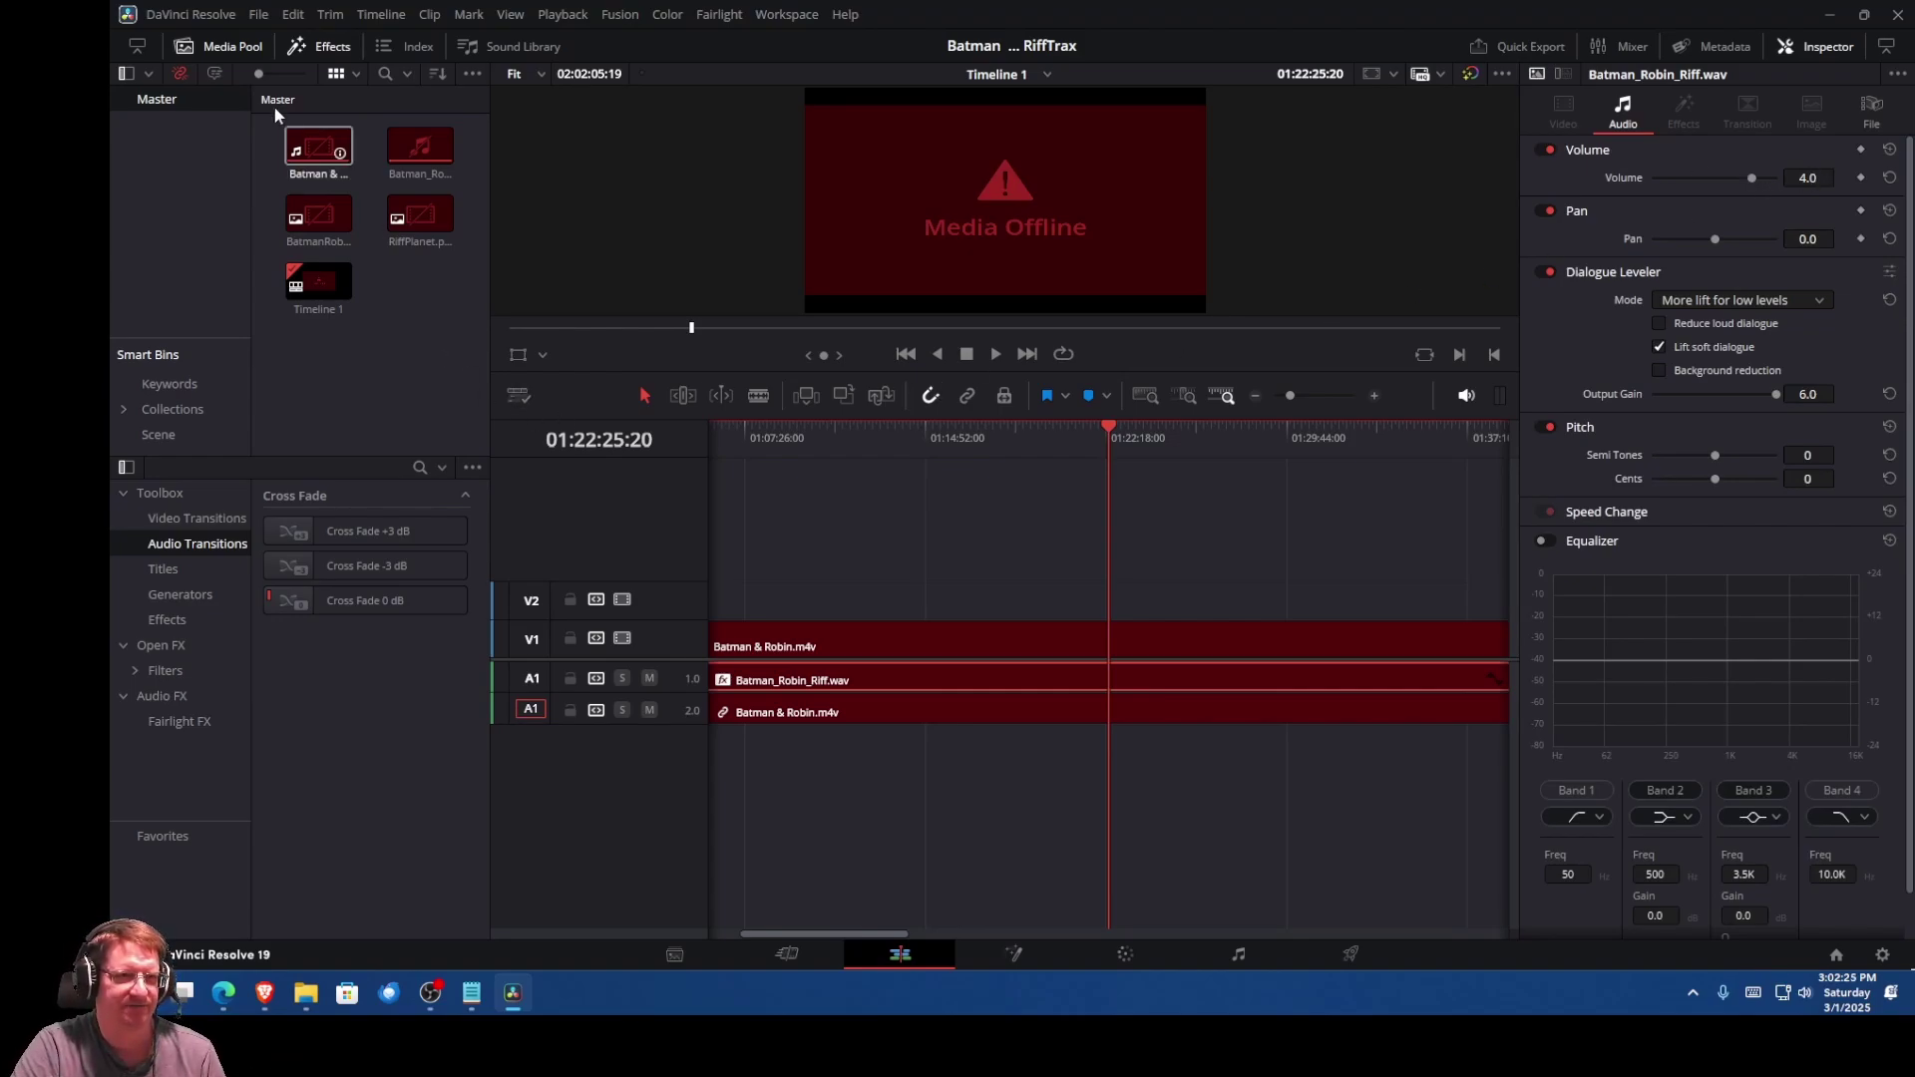
Step: Open the ID4 RiffTrax project and examine the audio settings of both audio tracks and the IndependenceDay_RiffTrax.wav clip
left_click(258, 14)
mouse_move(280, 57)
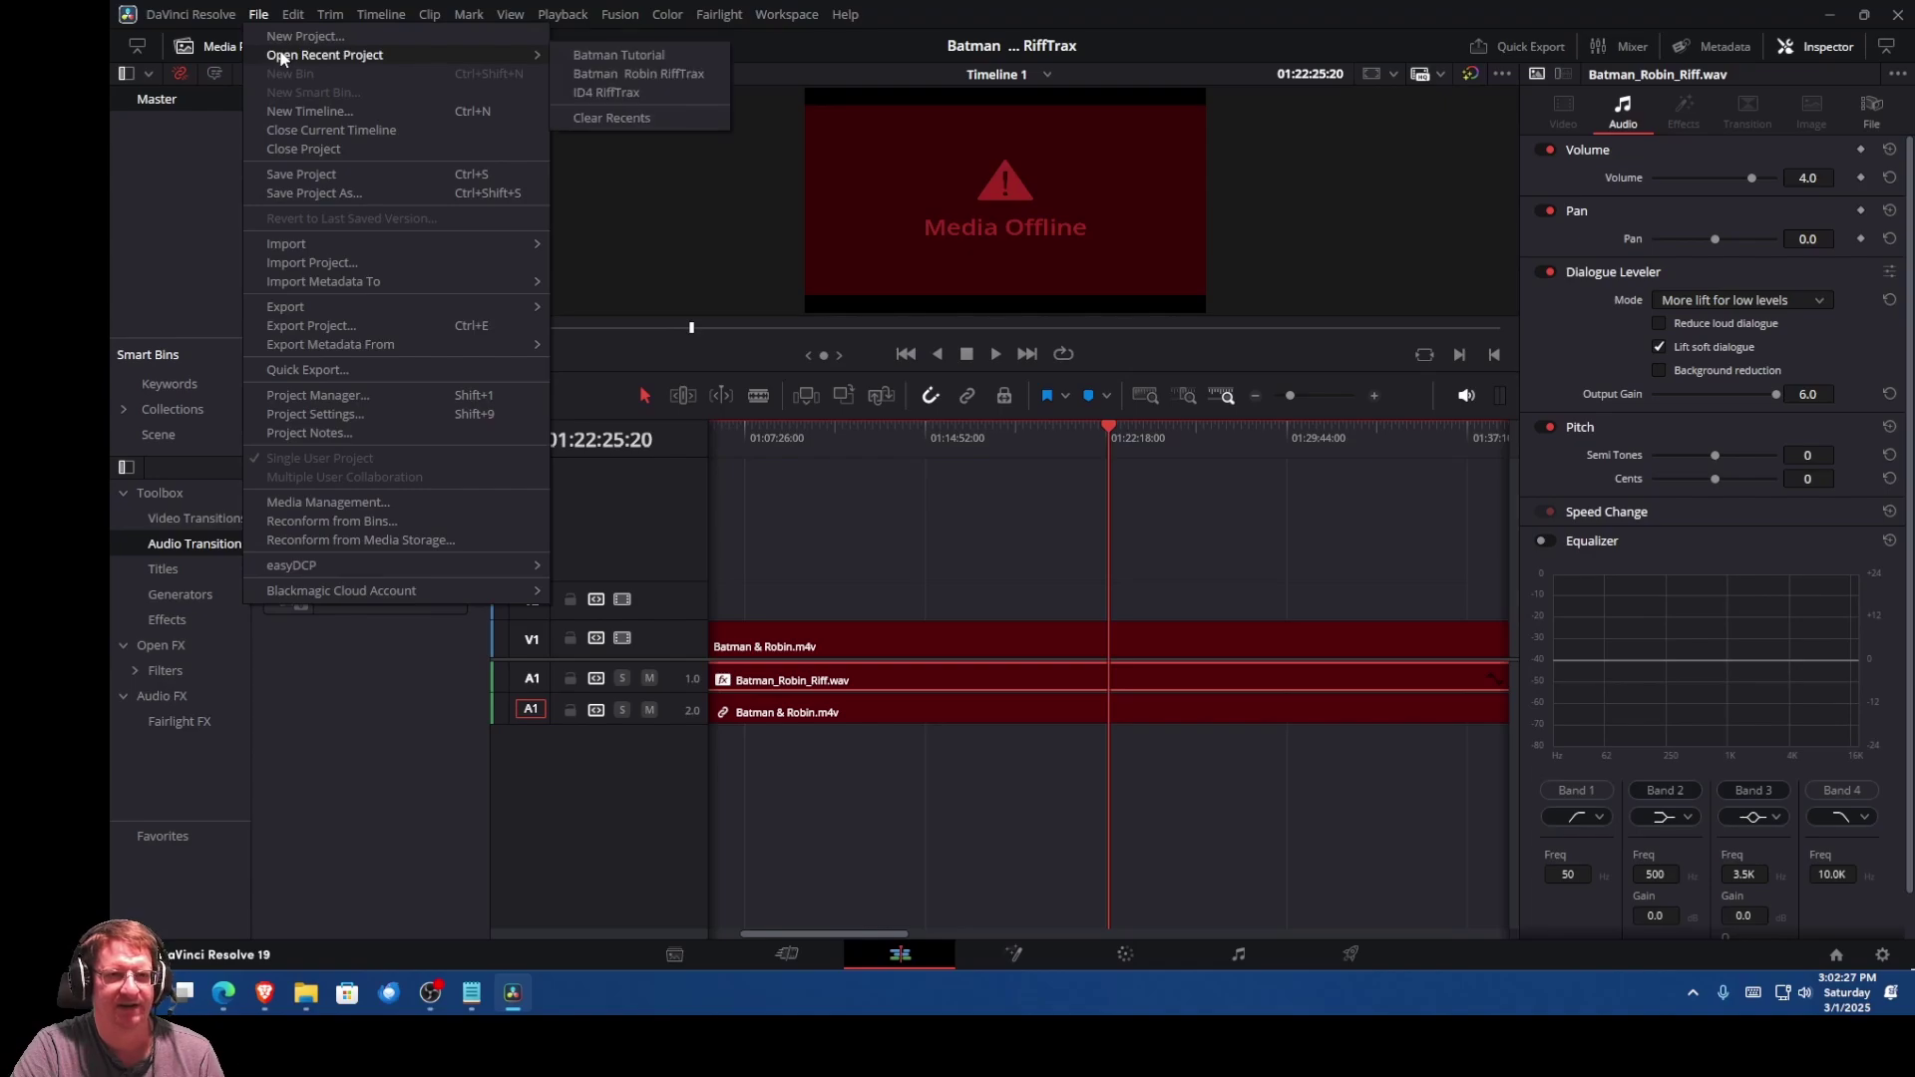
left_click(667, 98)
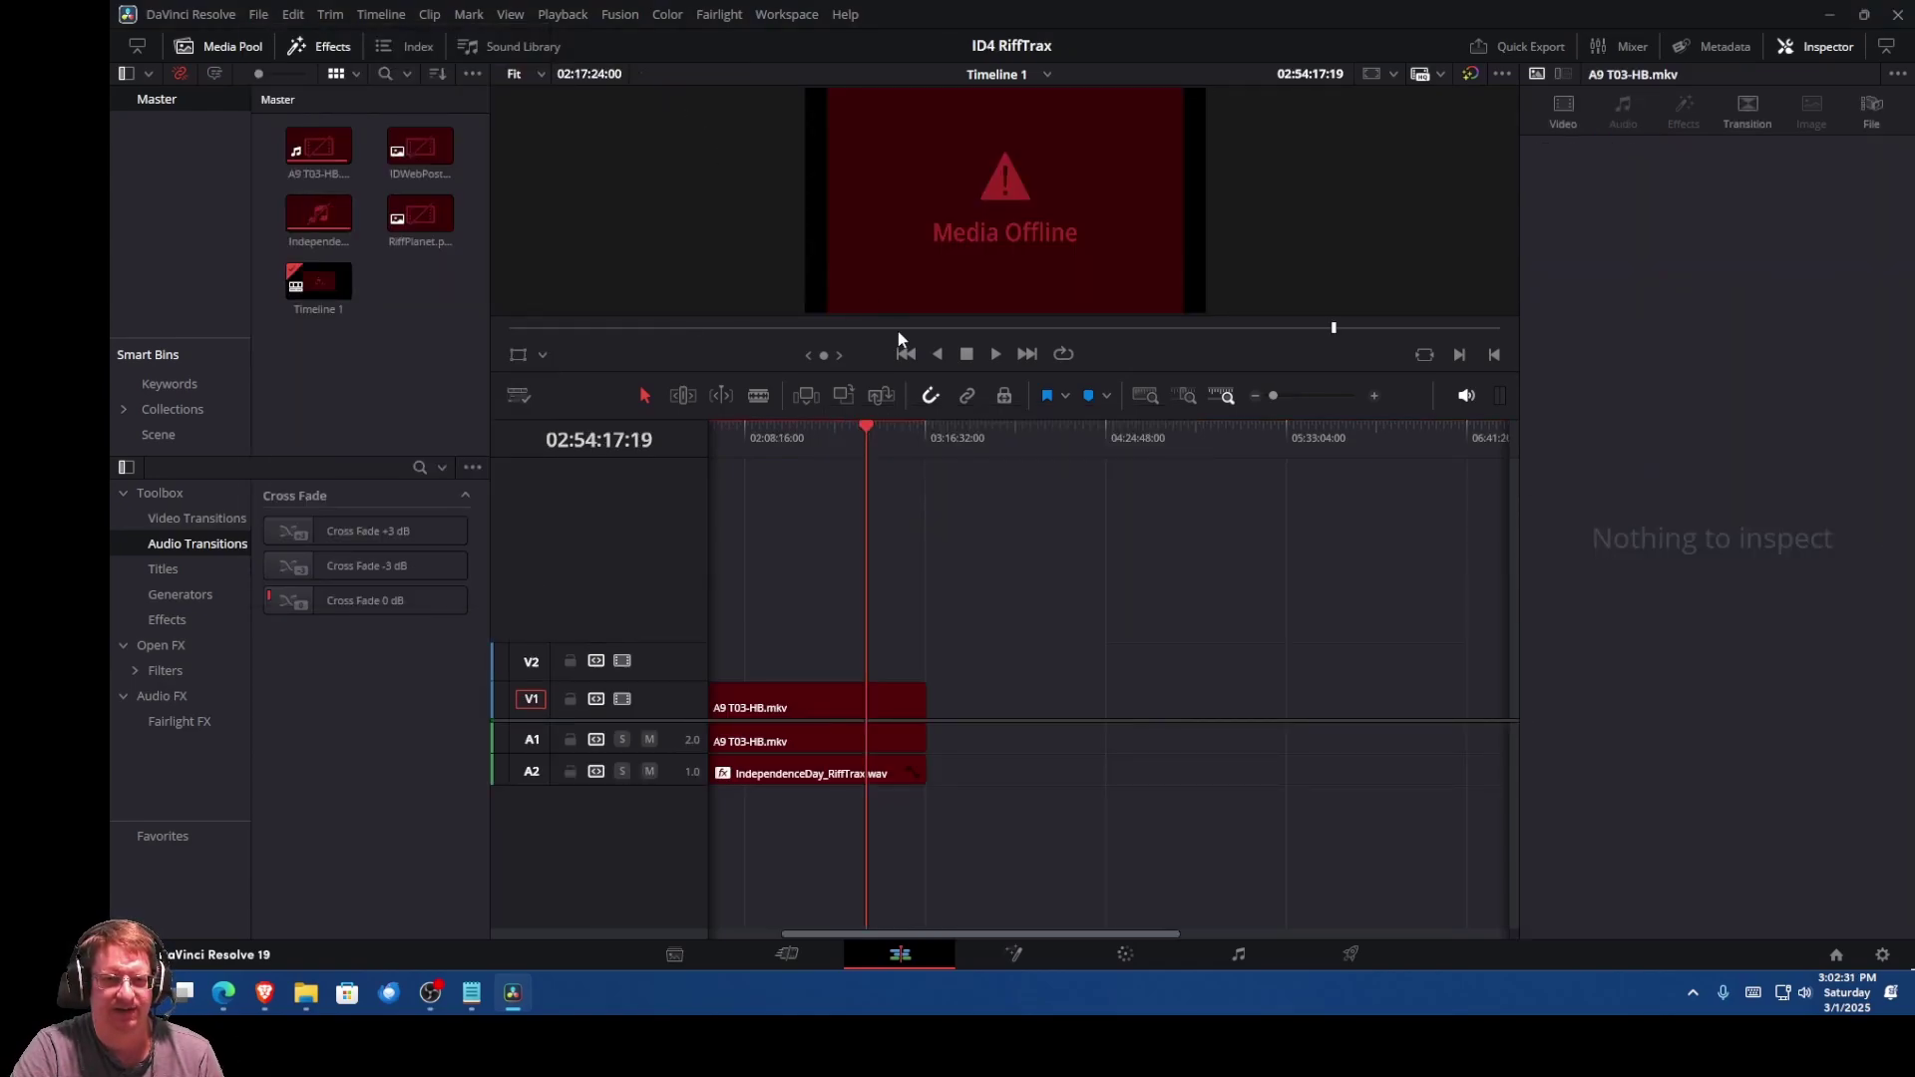
left_click(688, 744)
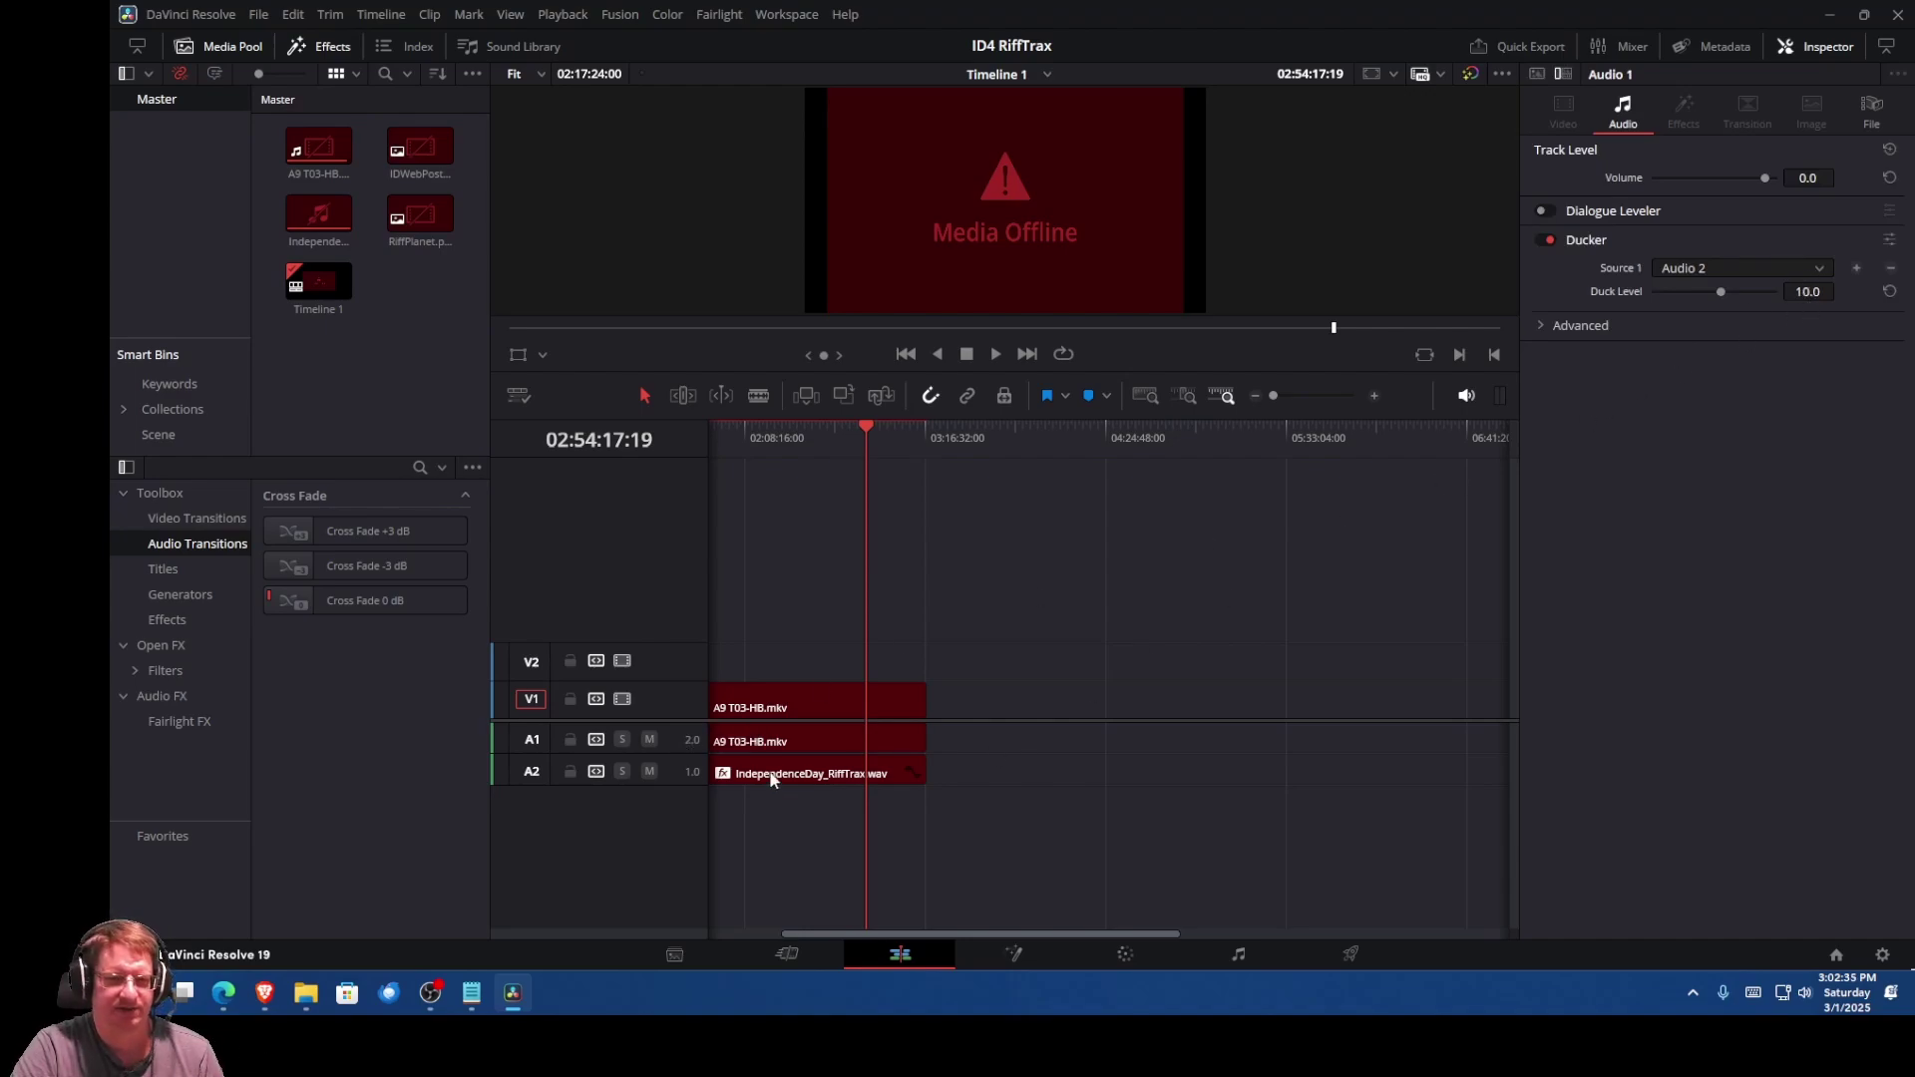
left_click(686, 770)
left_click(811, 776)
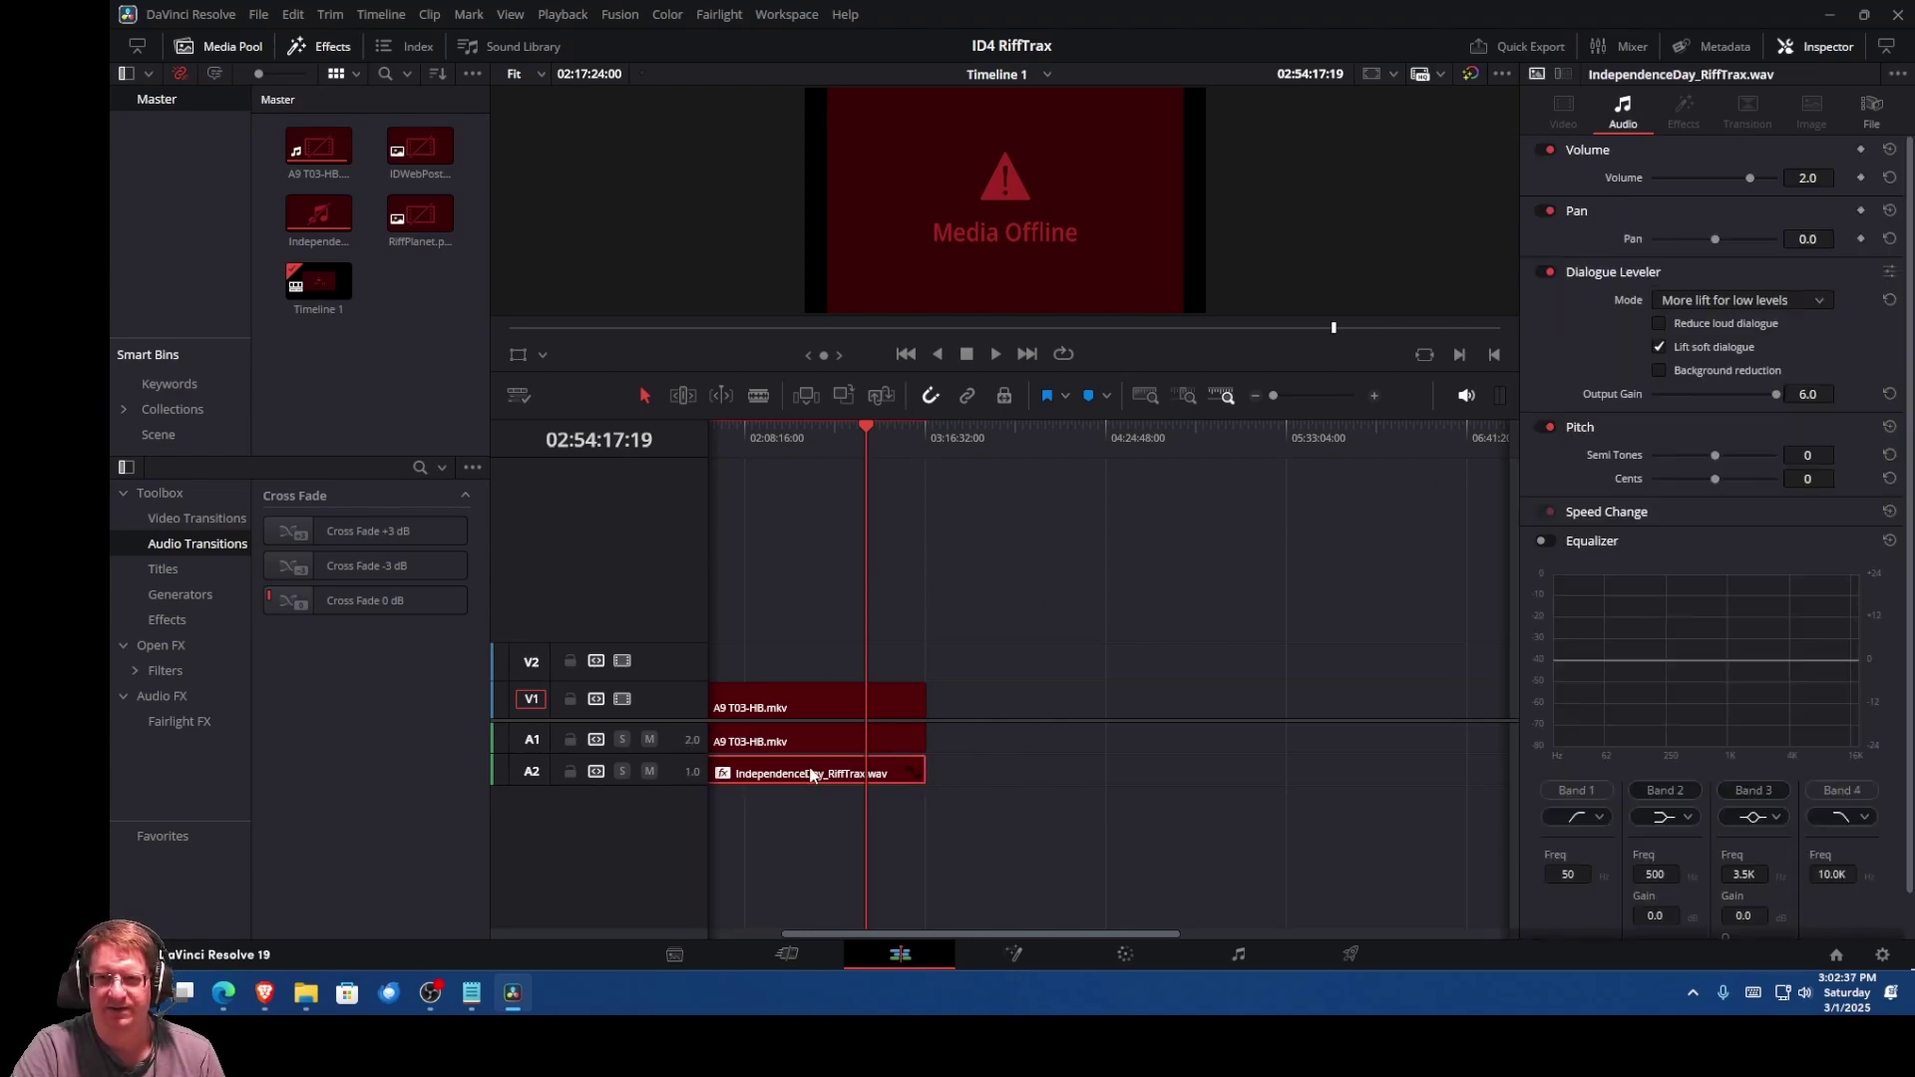